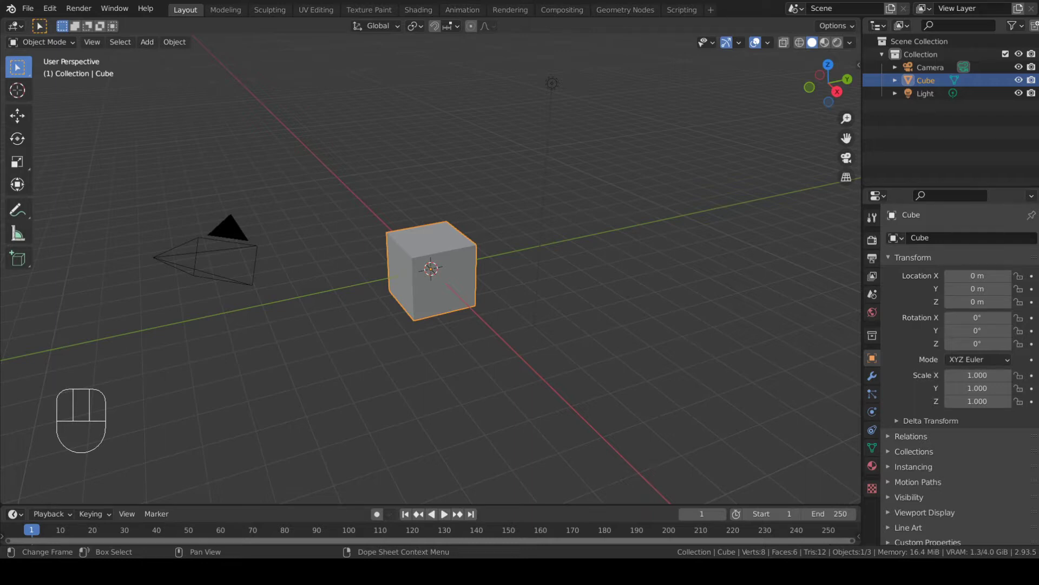
# - Enter Edit Mode on the cube, switch to edge selection and select one of its top edges
pyautogui.moveTo(482, 266); pyautogui.dragTo(592, 262, button='middle')
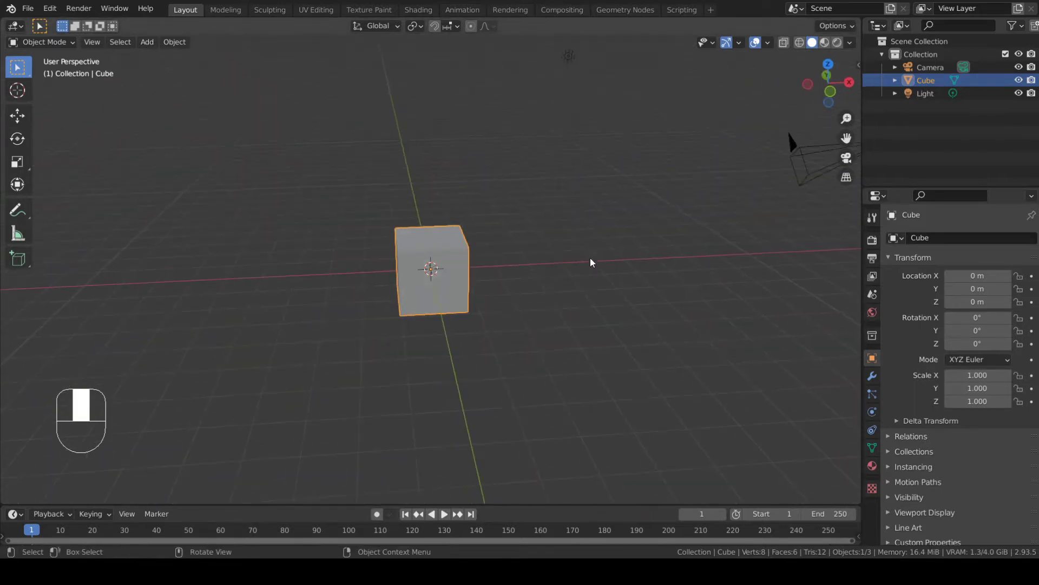
pyautogui.press('Tab')
pyautogui.moveTo(470, 278); pyautogui.dragTo(529, 267, button='middle')
pyautogui.scroll(4, 529, 267)
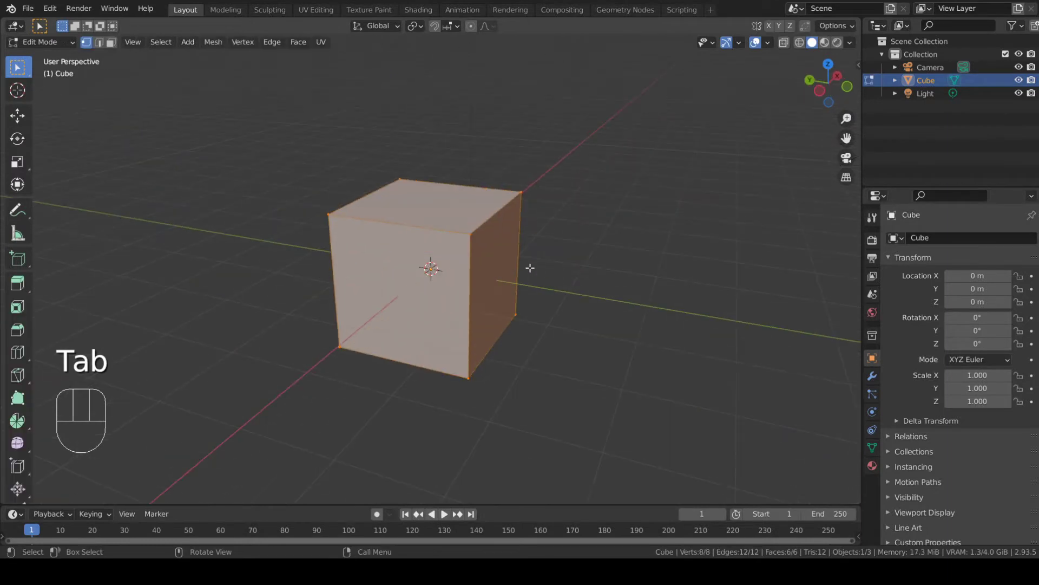
pyautogui.click(99, 43)
pyautogui.click(483, 226)
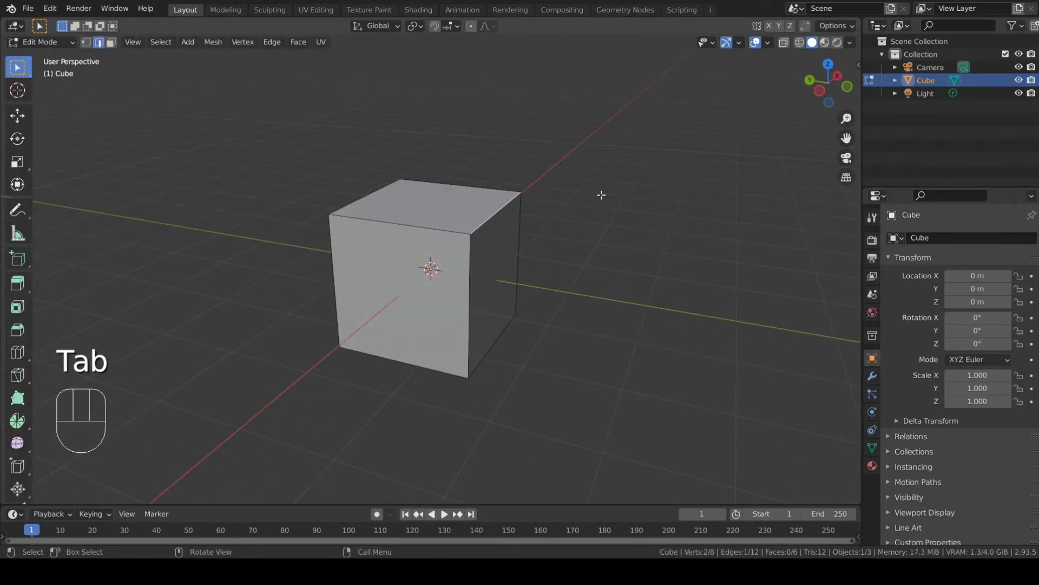
# - Bevel the selected top edge of the cube with a width of about 1.1 m and 4 segments
pyautogui.moveTo(601, 195); pyautogui.dragTo(582, 236, button='middle')
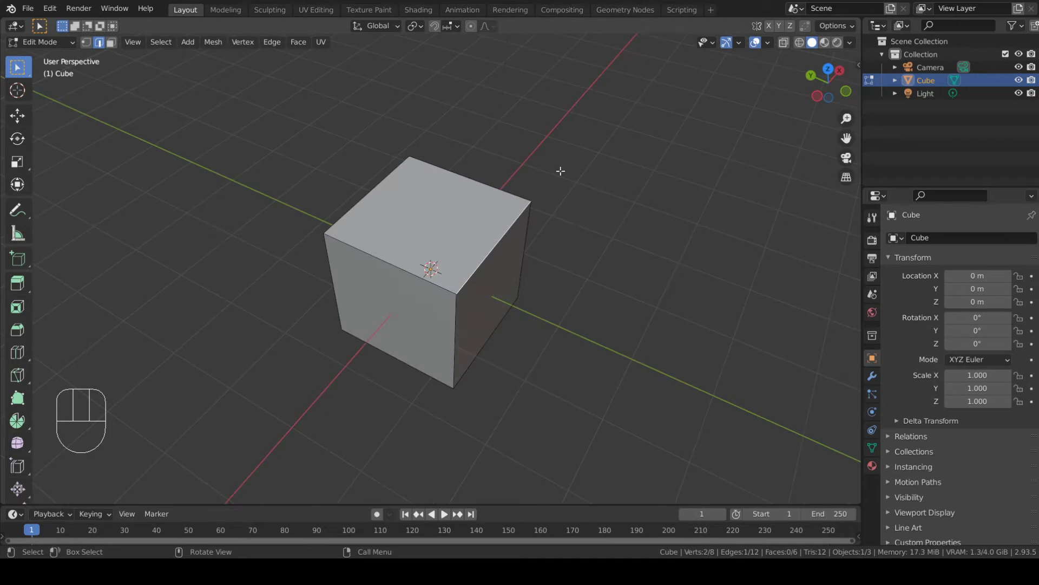
pyautogui.moveTo(560, 169); pyautogui.dragTo(492, 149, button='middle')
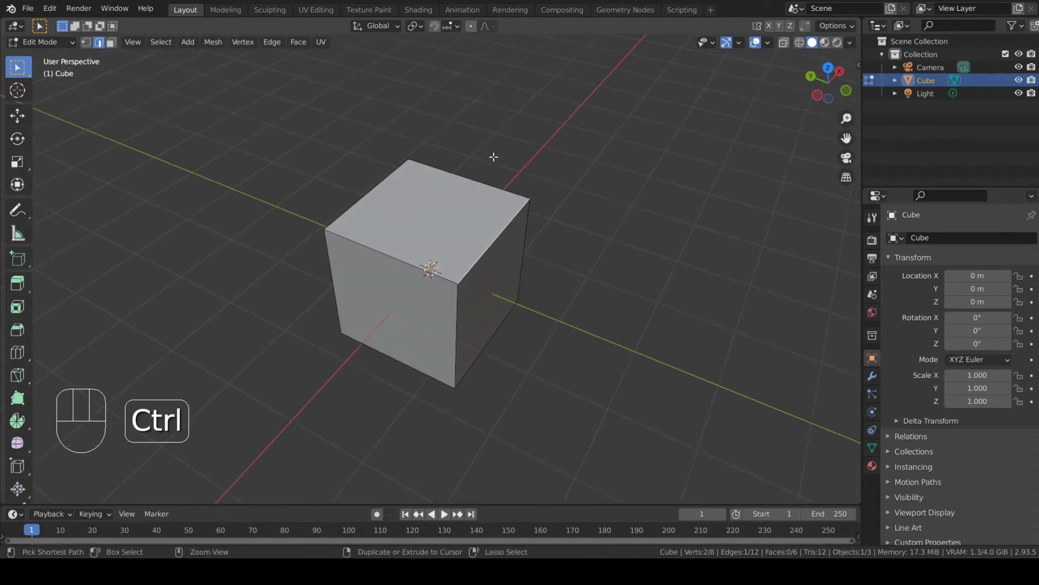
pyautogui.hotkey('ctrl', 'b')
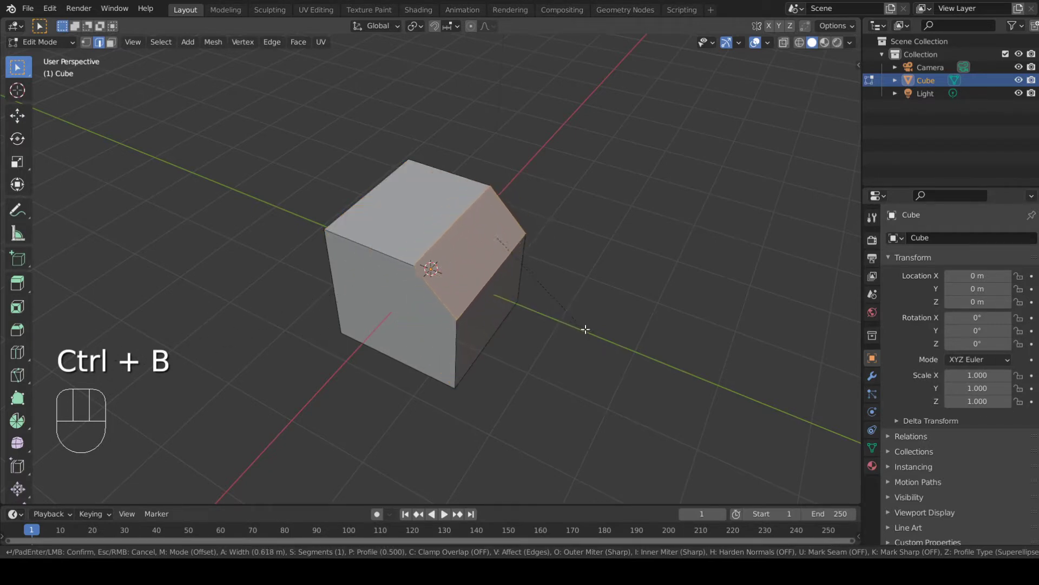
pyautogui.scroll(14, 595, 331)
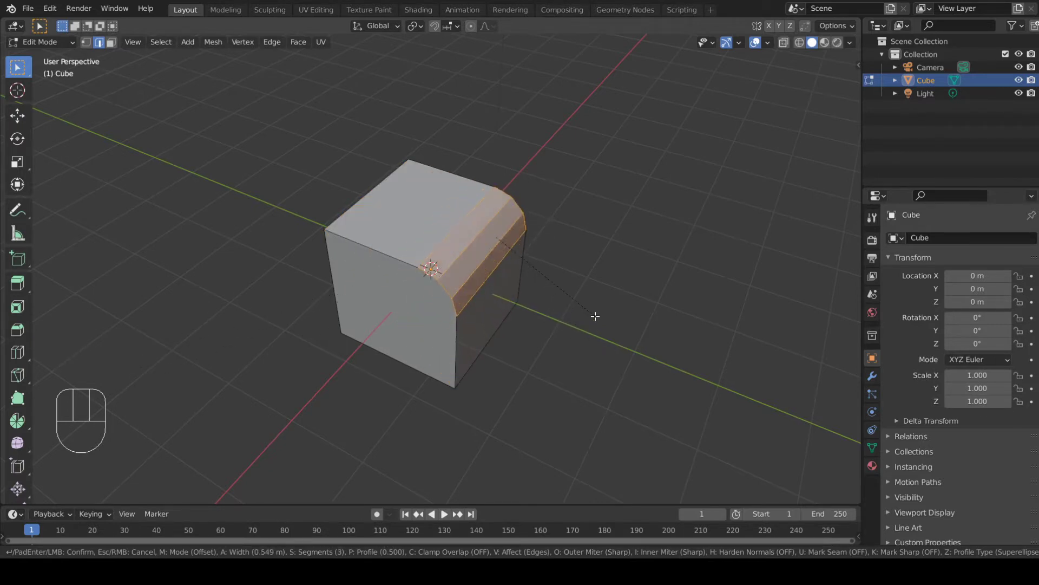
pyautogui.scroll(14, 595, 313)
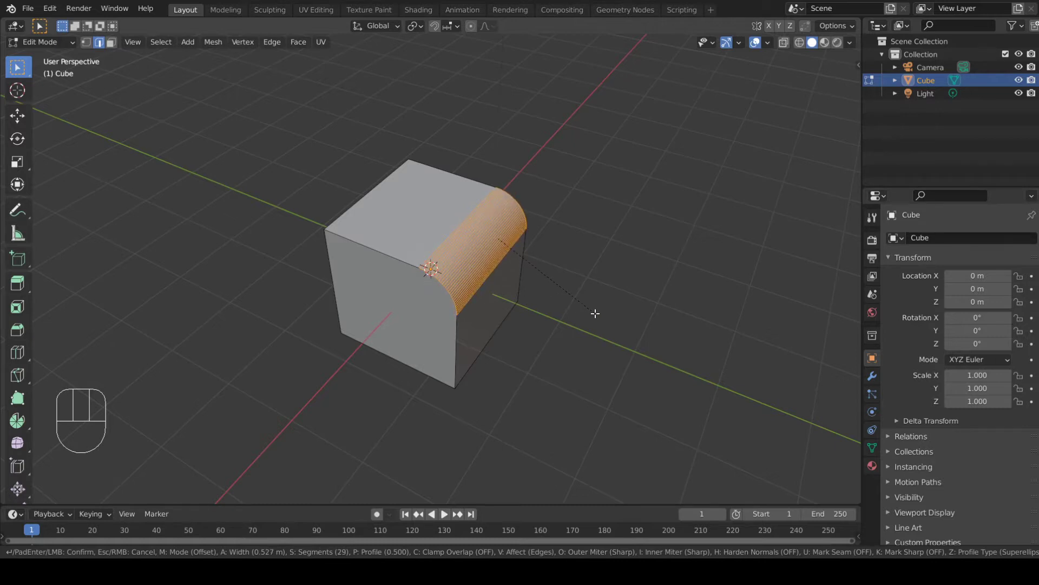
pyautogui.scroll(-20, 634, 353)
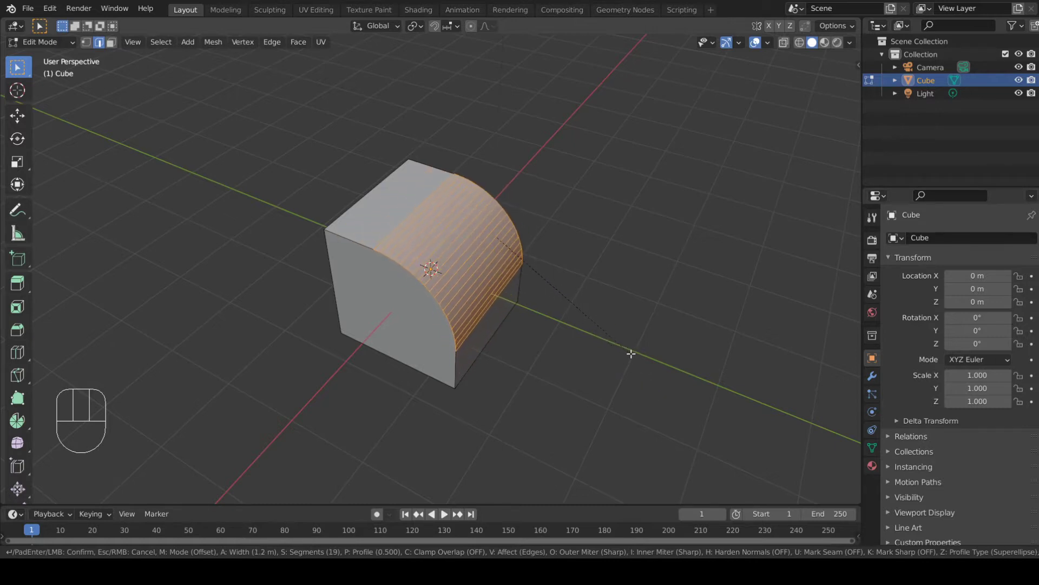
pyautogui.scroll(2, 627, 353)
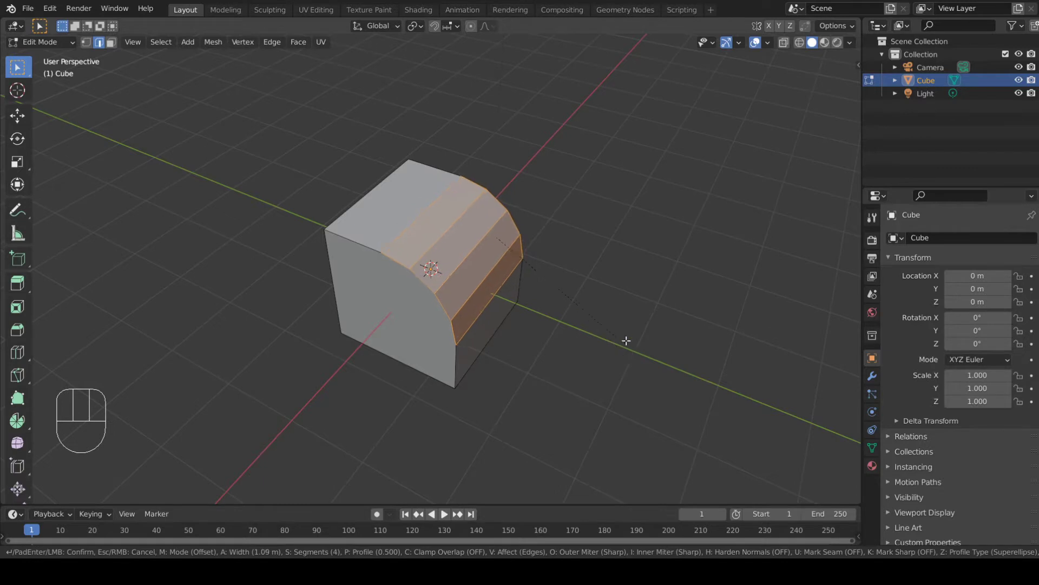
pyautogui.click(626, 352)
# - Inspect the bevelled edge from other angles and undo the bevel
pyautogui.moveTo(627, 352); pyautogui.dragTo(542, 207, button='middle')
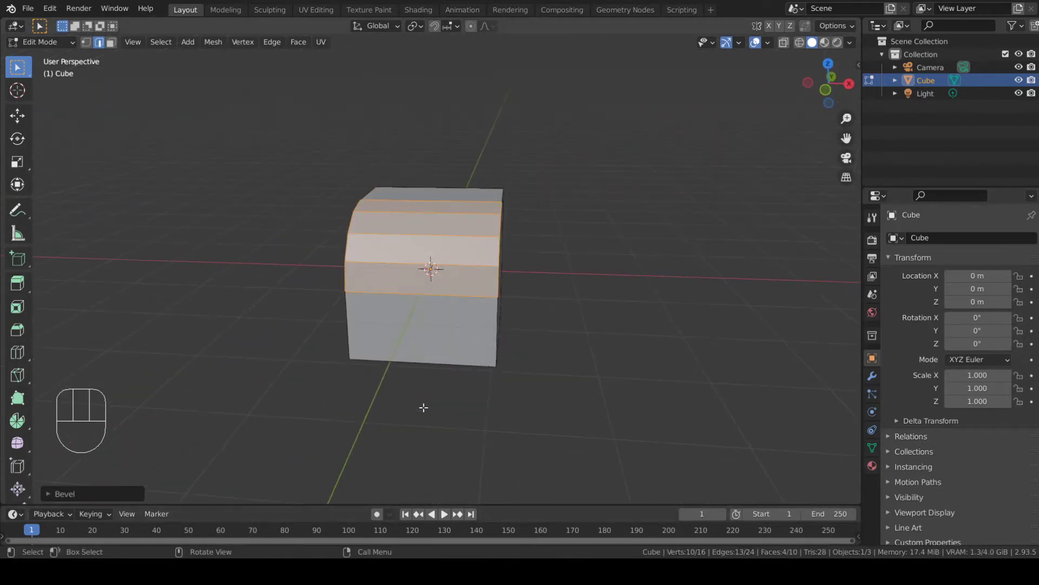
pyautogui.moveTo(423, 408); pyautogui.dragTo(576, 395, button='middle')
pyautogui.hotkey('ctrl', 'z')
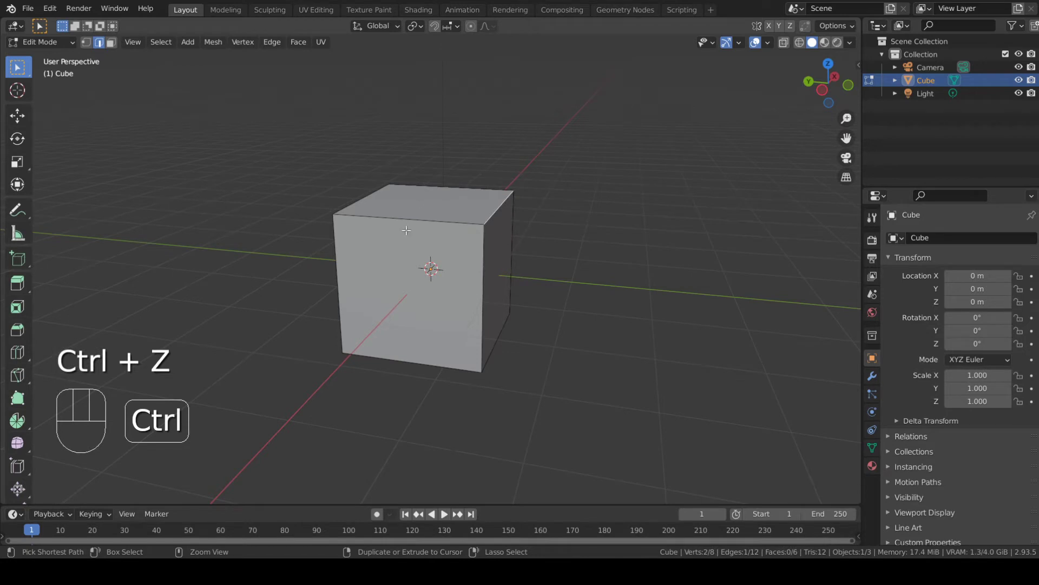
# - Add seven parallel vertical loop cuts around the cube and slide them by a factor of about 0.44
pyautogui.hotkey('ctrl', 'r')
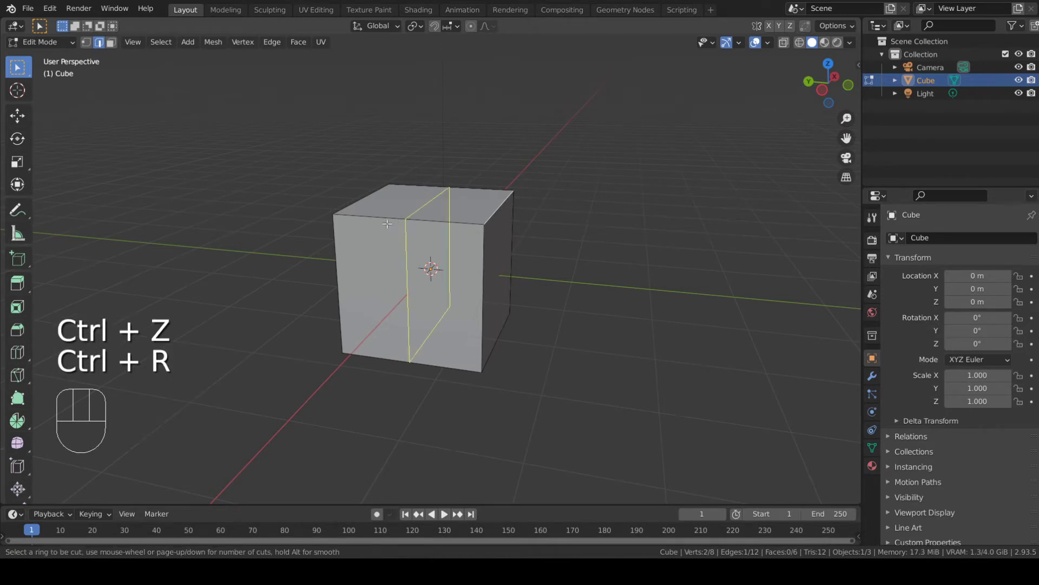
pyautogui.scroll(8, 400, 229)
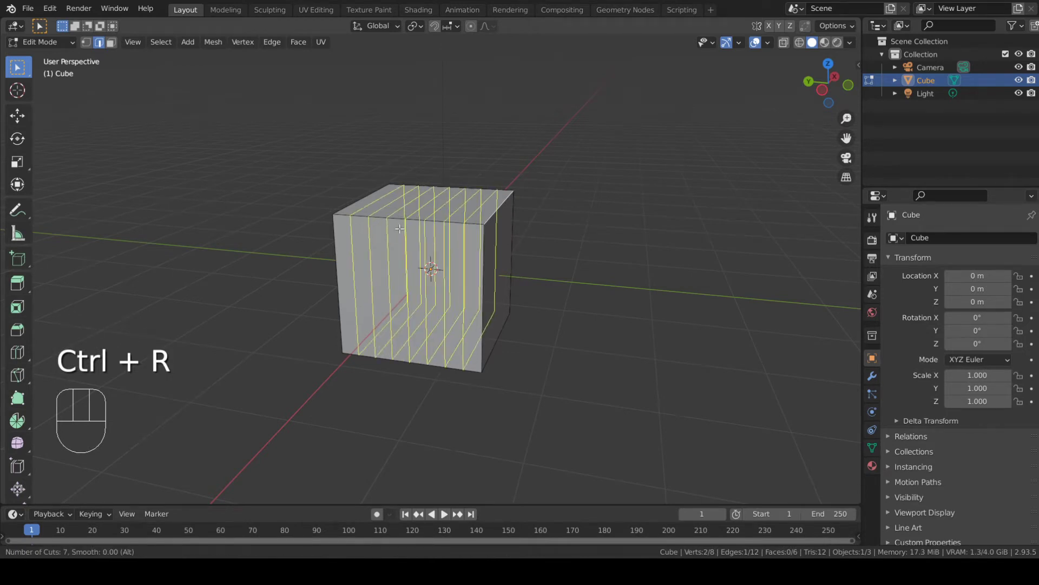
pyautogui.scroll(-8, 398, 230)
pyautogui.scroll(8, 397, 231)
pyautogui.scroll(-2, 399, 232)
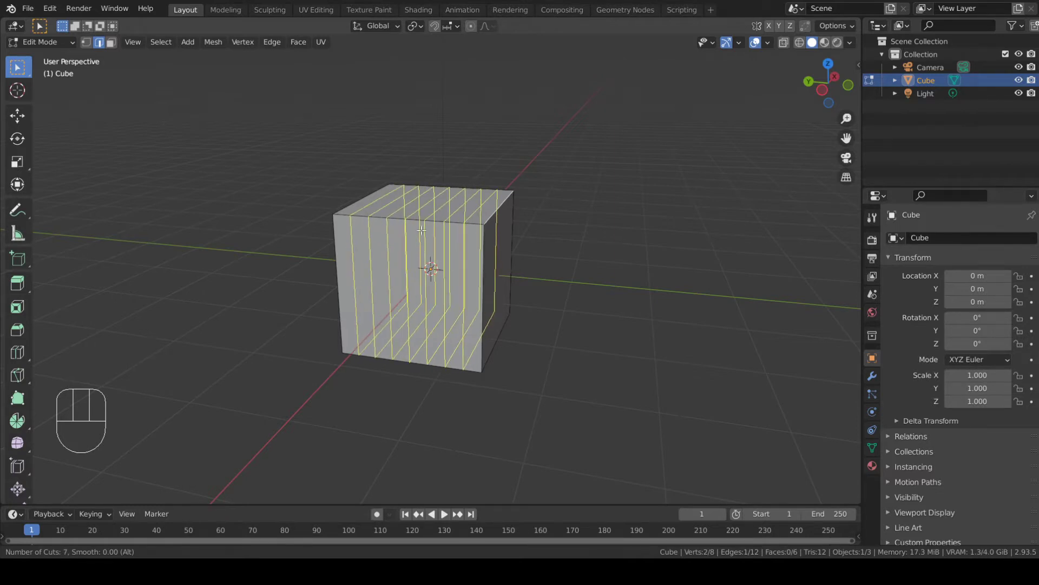
pyautogui.click(427, 200)
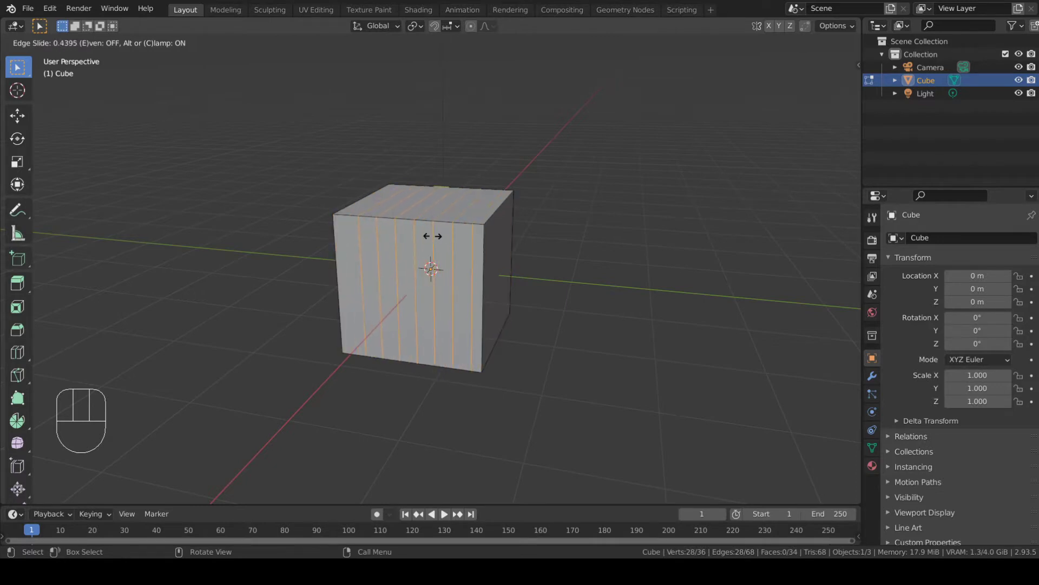
pyautogui.click(432, 236)
pyautogui.moveTo(427, 262); pyautogui.dragTo(558, 282, button='middle')
pyautogui.scroll(3, 514, 294)
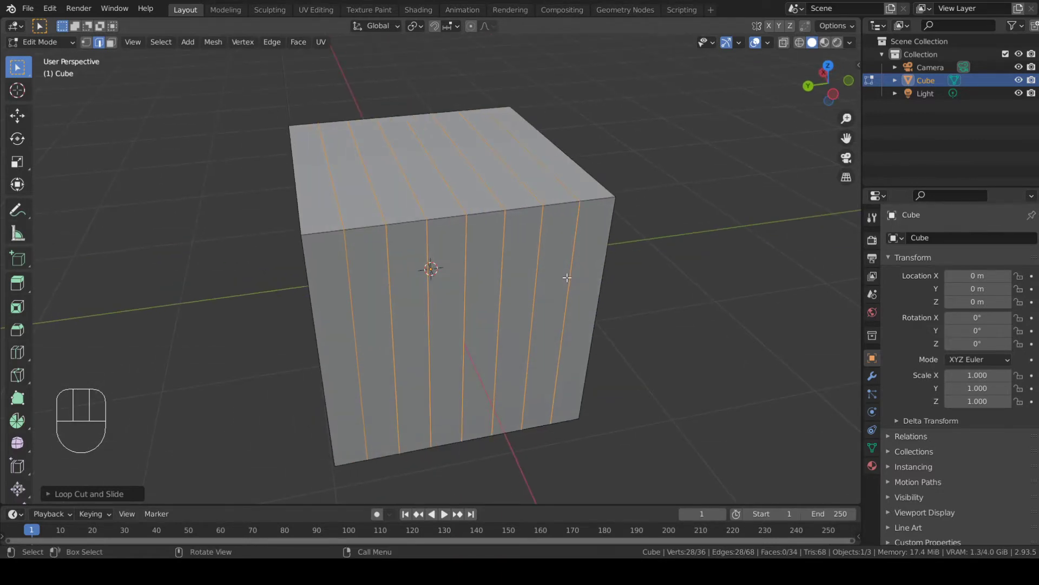
pyautogui.moveTo(567, 277); pyautogui.dragTo(540, 277, button='middle')
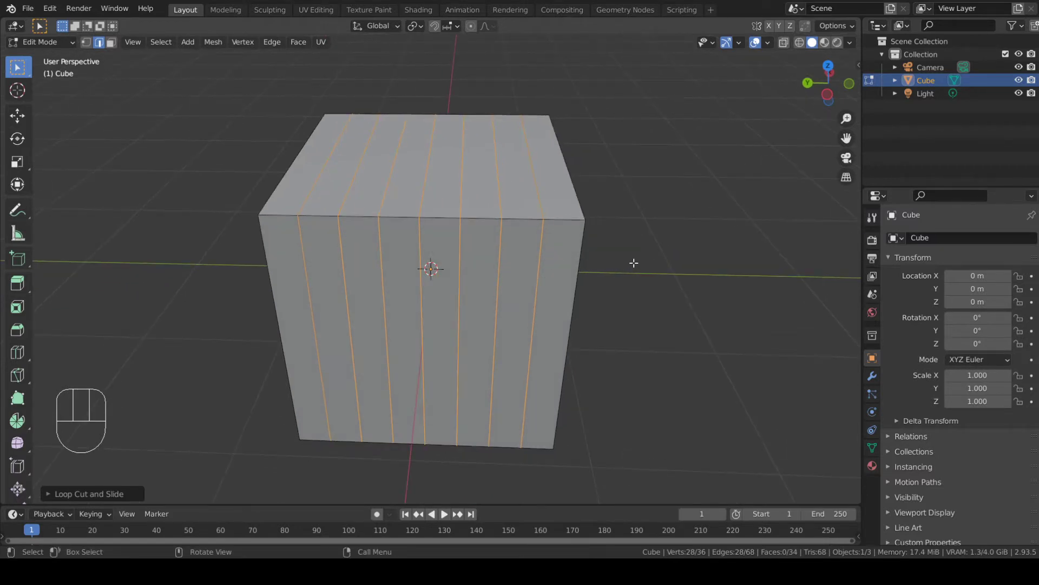
pyautogui.moveTo(634, 262); pyautogui.dragTo(565, 248, button='middle')
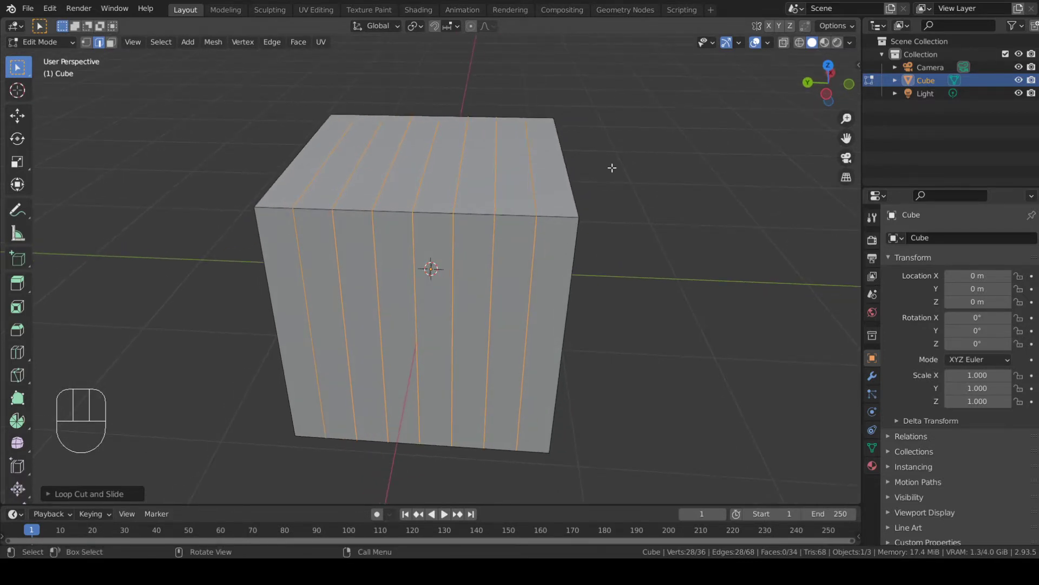
pyautogui.scroll(1, 575, 215)
pyautogui.moveTo(570, 228); pyautogui.dragTo(584, 227, button='middle')
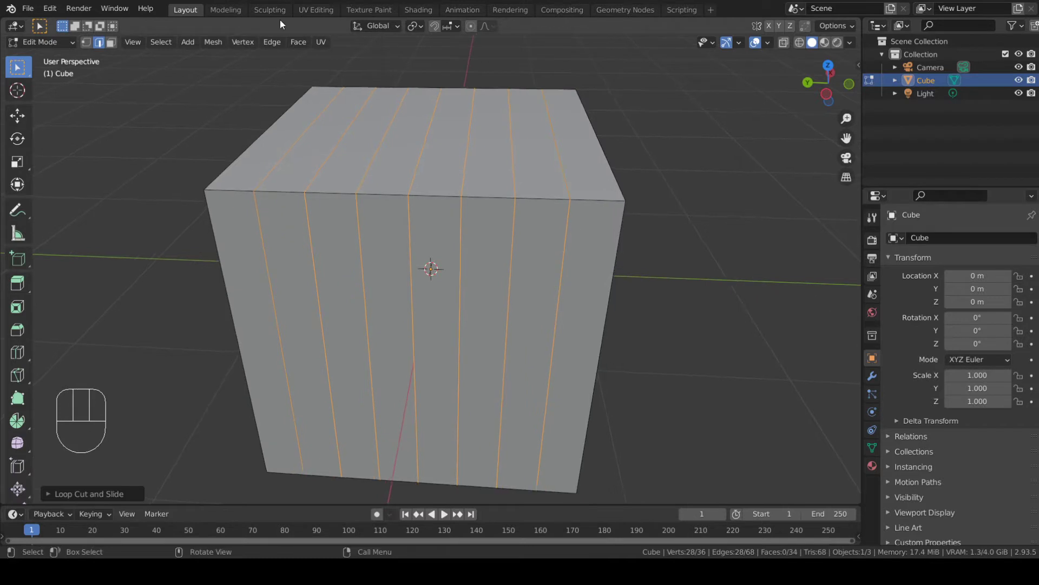
# - Open the program preferences
pyautogui.click(27, 8)
pyautogui.moveTo(49, 10)
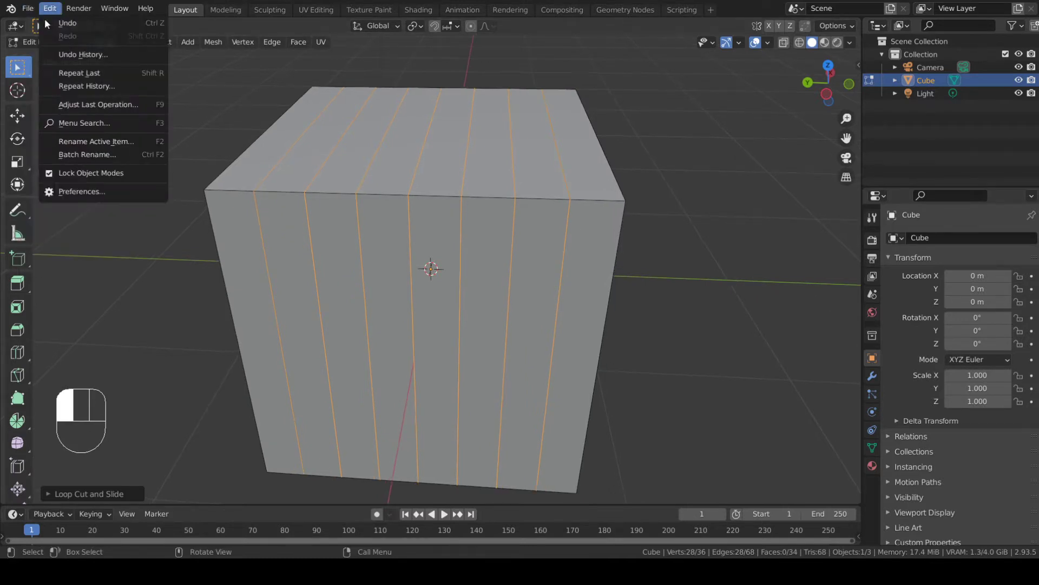
pyautogui.click(89, 191)
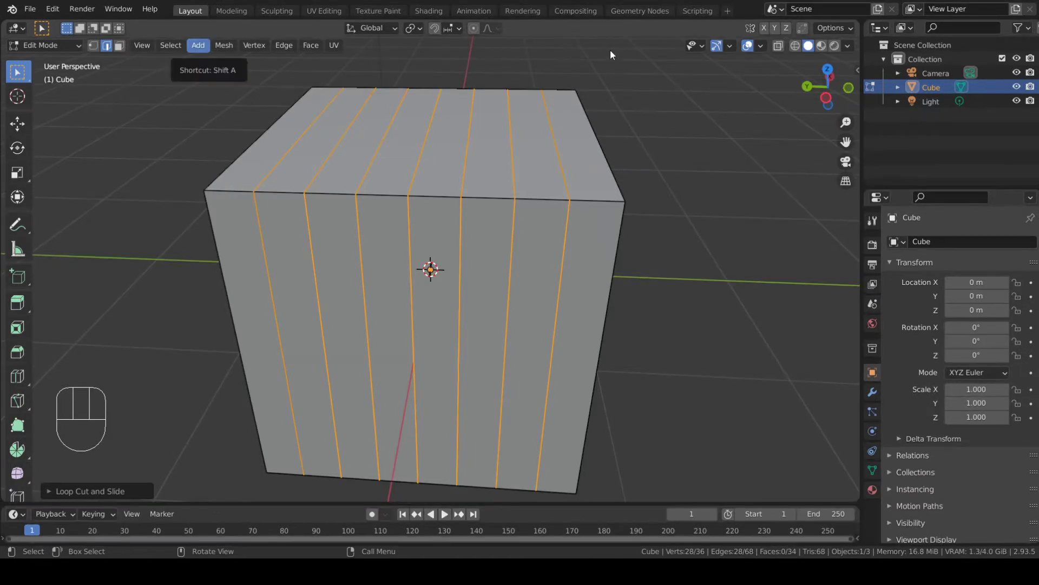
# - Toggle the cube between Object Mode and Edit Mode to compare how its outline and edges are displayed
pyautogui.scroll(-3, 481, 186)
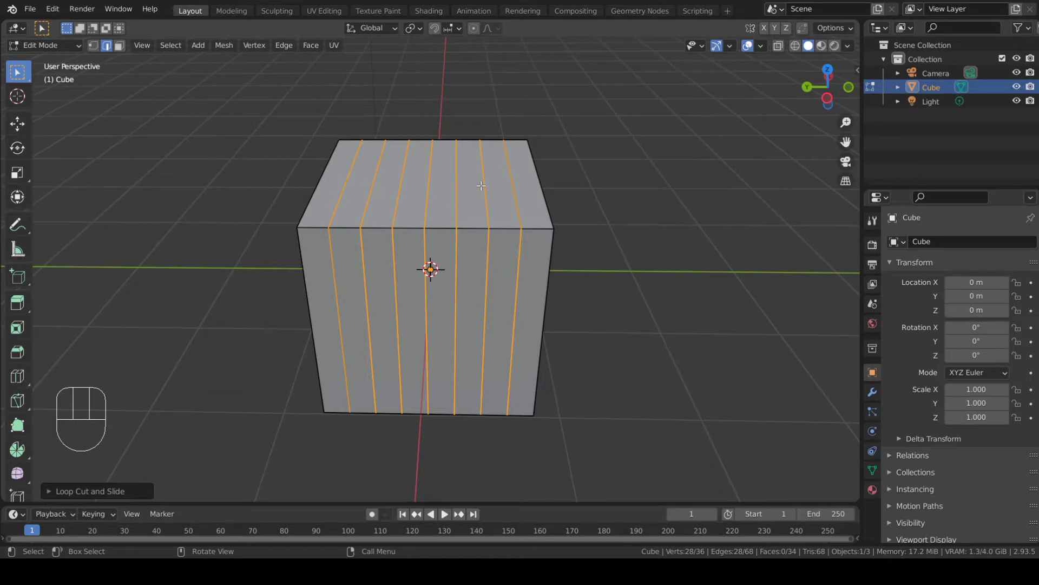
pyautogui.press('Tab')
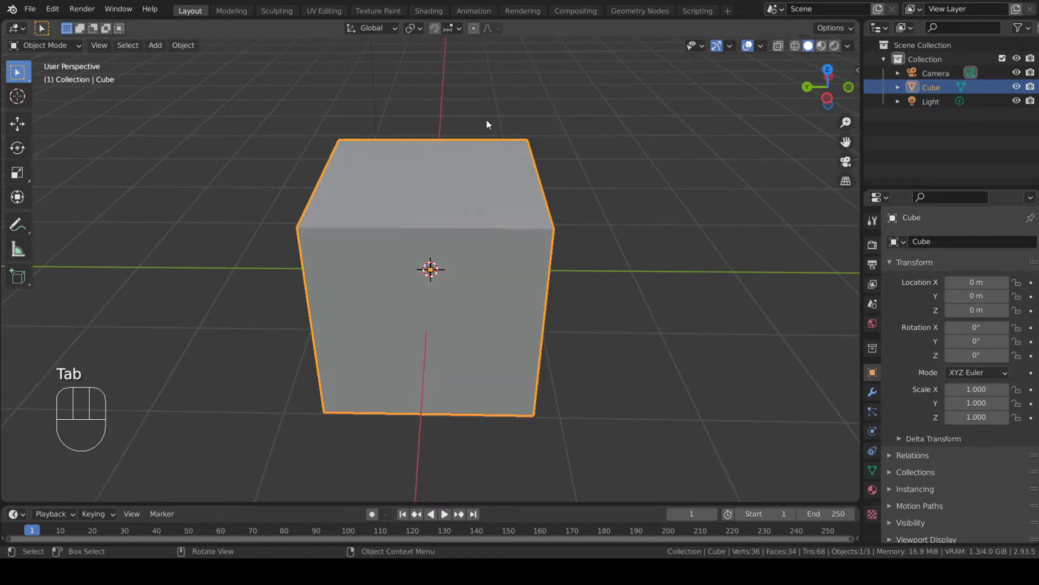
pyautogui.moveTo(487, 120); pyautogui.dragTo(808, 138, button='middle')
pyautogui.press('Tab')
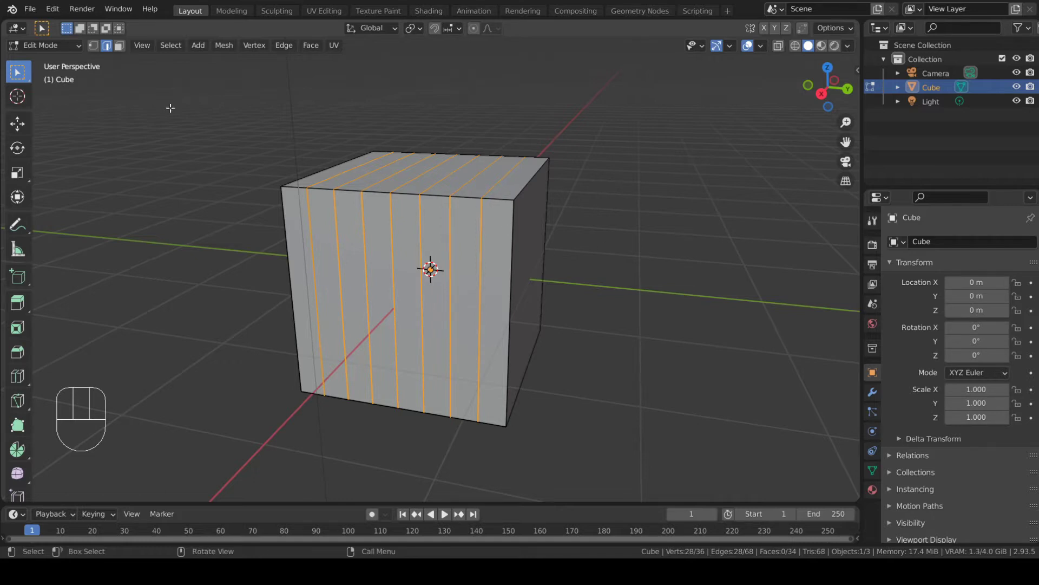
# - Return the cube to Object Mode and delete it from the scene
pyautogui.press('Tab')
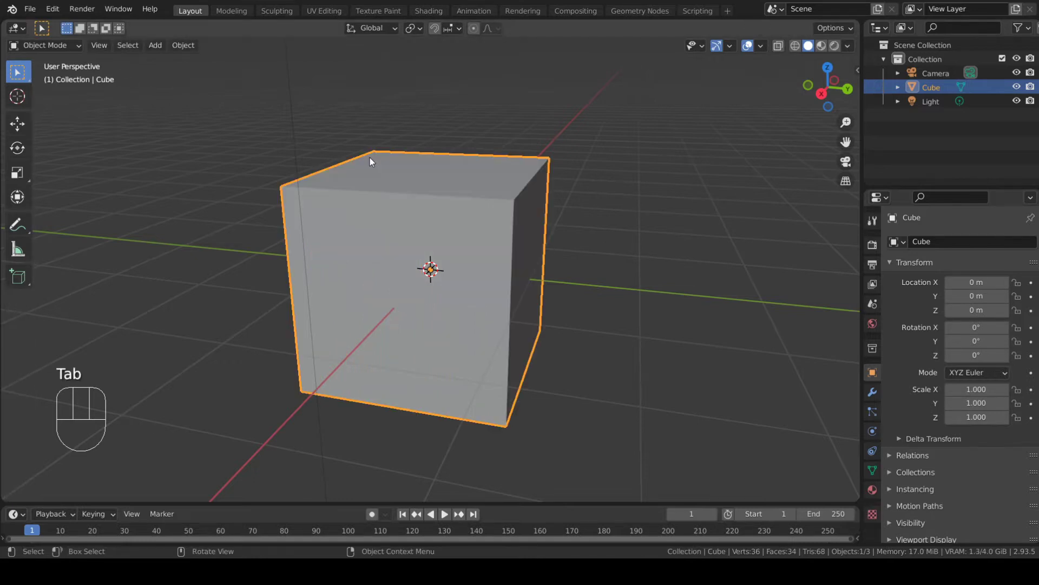
pyautogui.press('Delete')
pyautogui.moveTo(283, 137); pyautogui.dragTo(336, 128, button='middle')
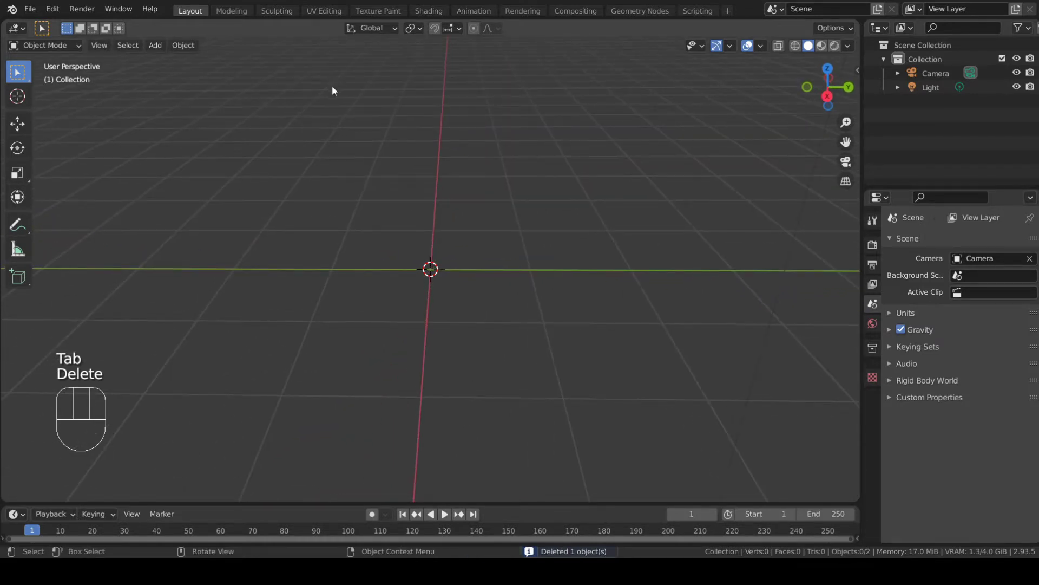
pyautogui.moveTo(325, 126); pyautogui.dragTo(343, 130, button='middle')
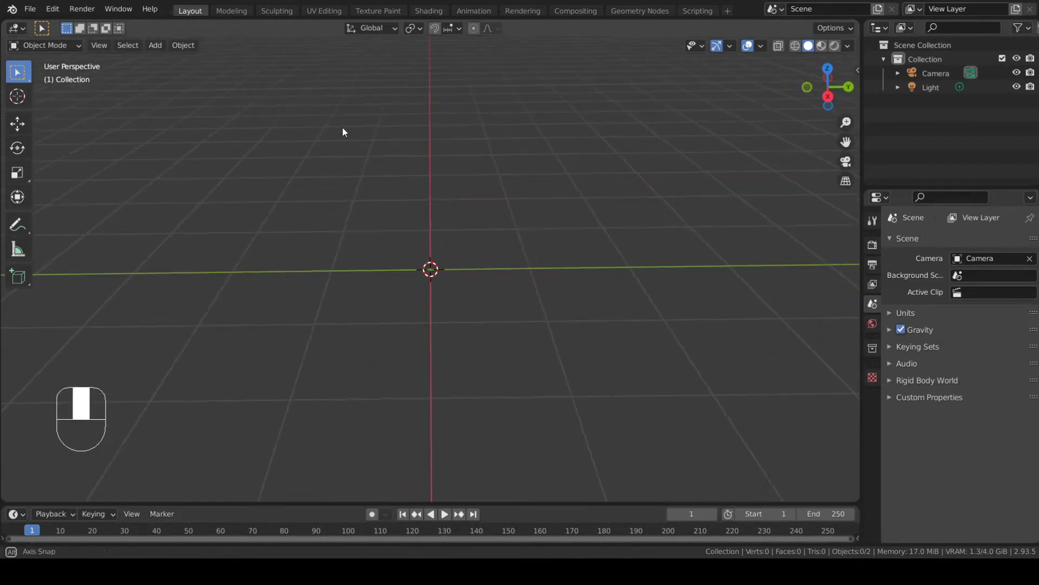
# - Open the recent file LabaLabaMech.blend without saving the current scene
pyautogui.click(30, 9)
pyautogui.moveTo(82, 56)
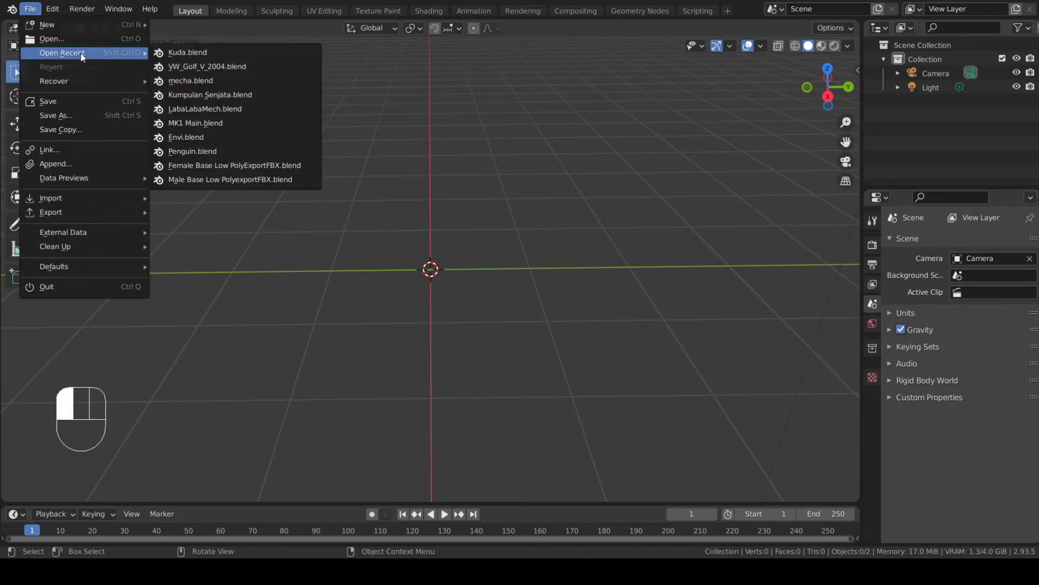
pyautogui.click(200, 109)
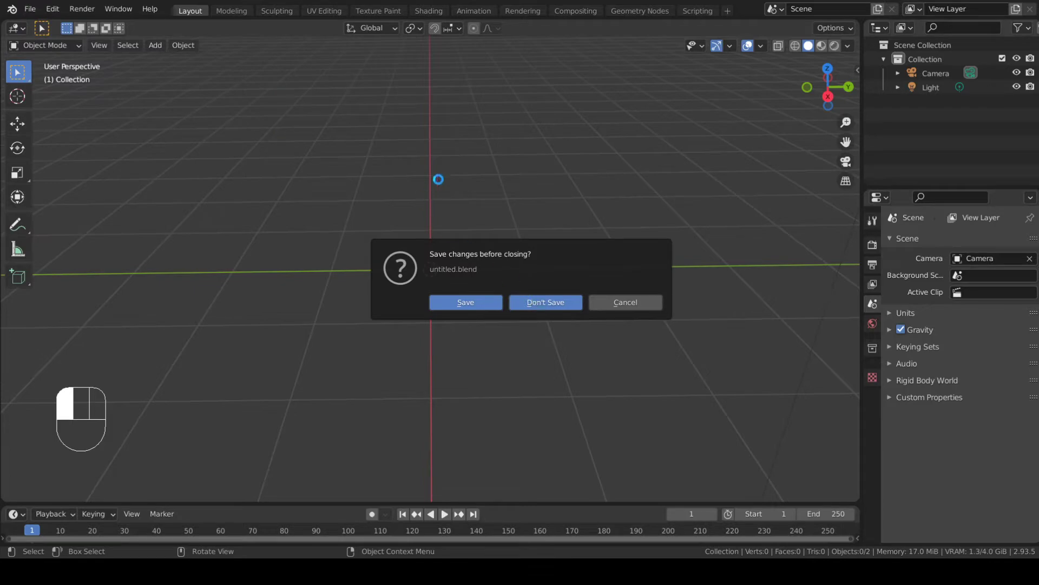
pyautogui.press('Return')
pyautogui.moveTo(483, 216)
pyautogui.mouseDown(button='middle')
pyautogui.moveTo(486, 258)
pyautogui.moveTo(588, 258)
pyautogui.moveTo(609, 274)
pyautogui.moveTo(570, 273)
pyautogui.moveTo(577, 287)
pyautogui.moveTo(583, 237)
pyautogui.moveTo(579, 271)
pyautogui.moveTo(593, 288)
pyautogui.moveTo(526, 255)
pyautogui.moveTo(502, 288)
pyautogui.mouseUp(button='middle')
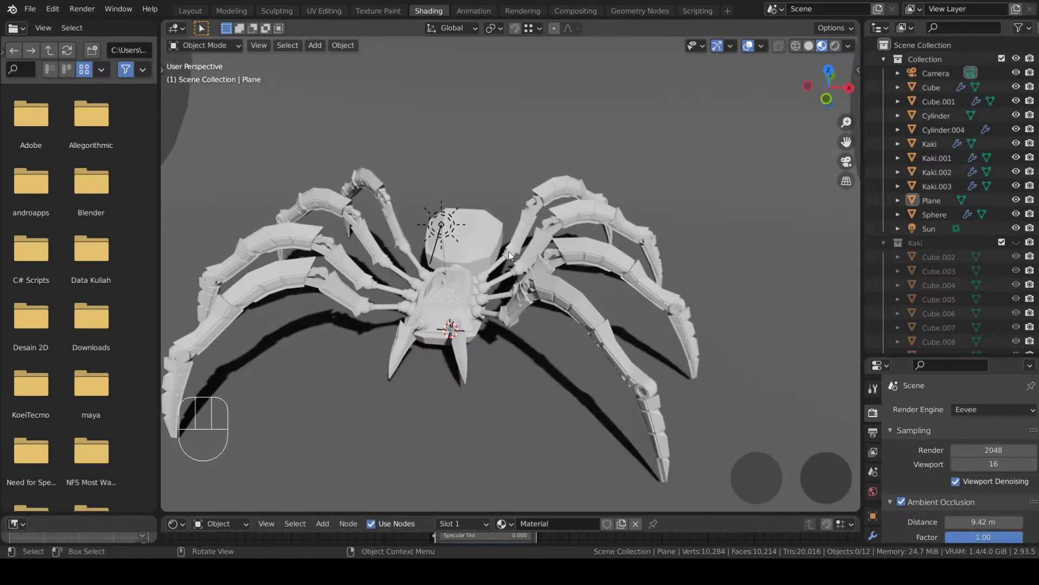
# - Switch to the UV Editing workspace and widen the 3D viewport by shrinking the UV editor
pyautogui.click(323, 11)
pyautogui.moveTo(548, 218); pyautogui.dragTo(659, 263, button='middle')
pyautogui.scroll(-3, 660, 263)
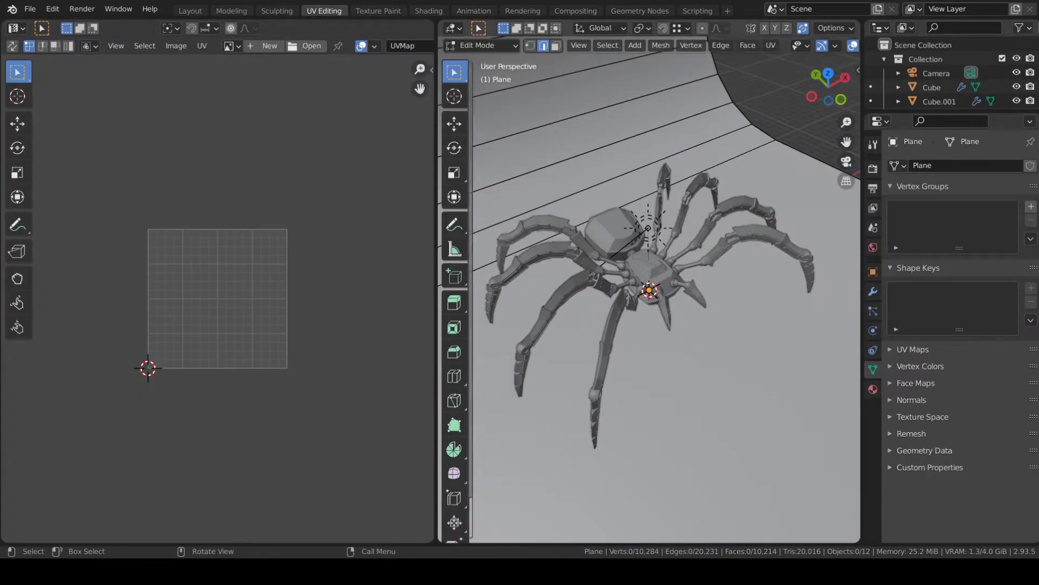
pyautogui.moveTo(436, 292); pyautogui.dragTo(247, 292)
# - Leave Edit Mode on the ground plane and select the spider's central body object
pyautogui.scroll(3, 533, 202)
pyautogui.scroll(3, 532, 202)
pyautogui.moveTo(532, 203); pyautogui.dragTo(460, 222, button='middle')
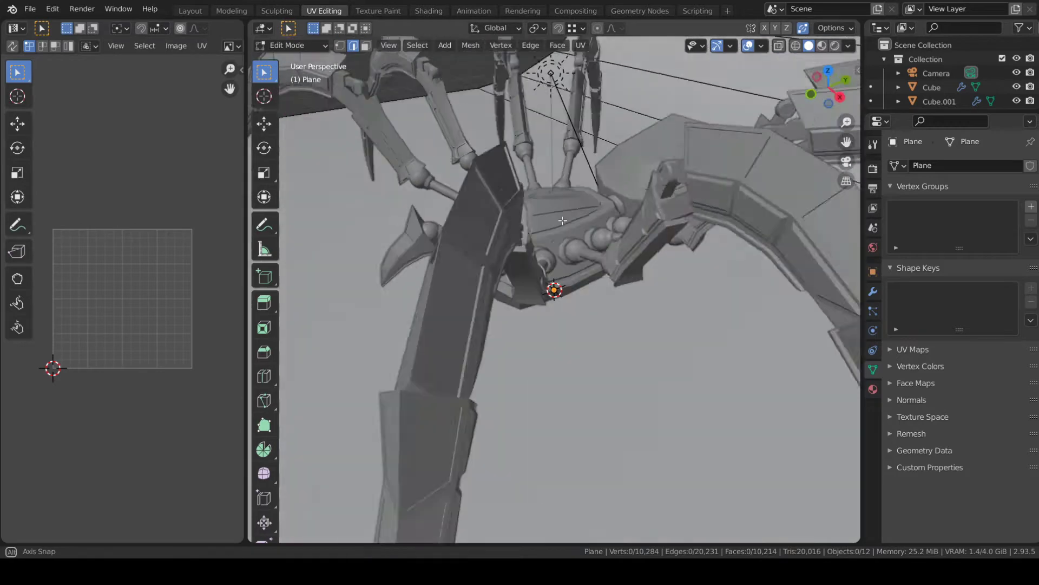
pyautogui.scroll(-4, 541, 227)
pyautogui.moveTo(542, 227); pyautogui.dragTo(613, 235, button='middle')
pyautogui.press('Tab')
pyautogui.scroll(2, 661, 232)
pyautogui.click(674, 222)
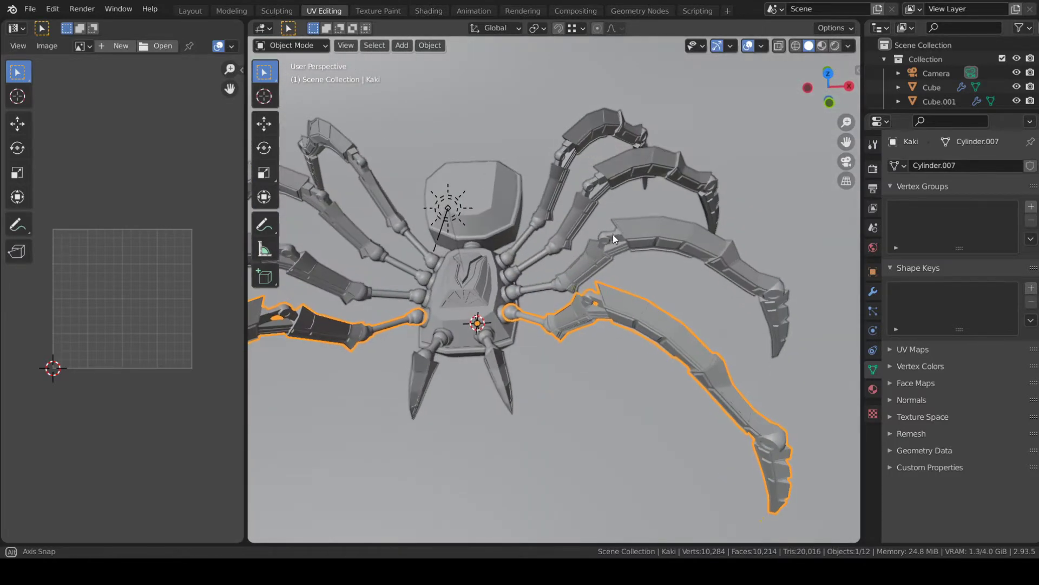
pyautogui.click(482, 311)
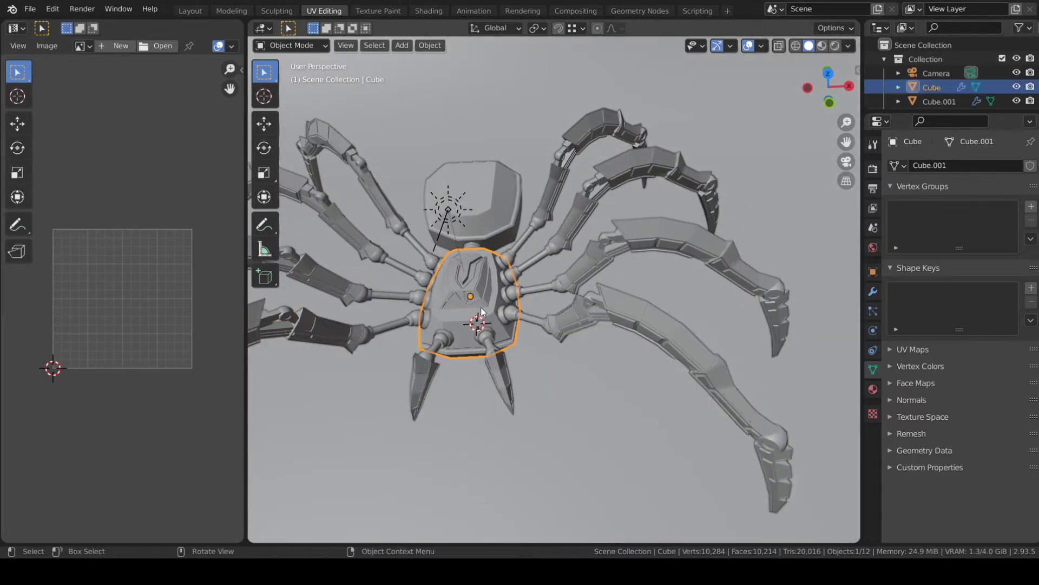
# - Select the spider's front leg and enter Edit Mode with all of its geometry selected
pyautogui.moveTo(482, 292); pyautogui.dragTo(517, 279, button='middle')
pyautogui.click(514, 279)
pyautogui.click(616, 386)
pyautogui.moveTo(616, 386); pyautogui.dragTo(620, 257, button='middle')
pyautogui.click(623, 259)
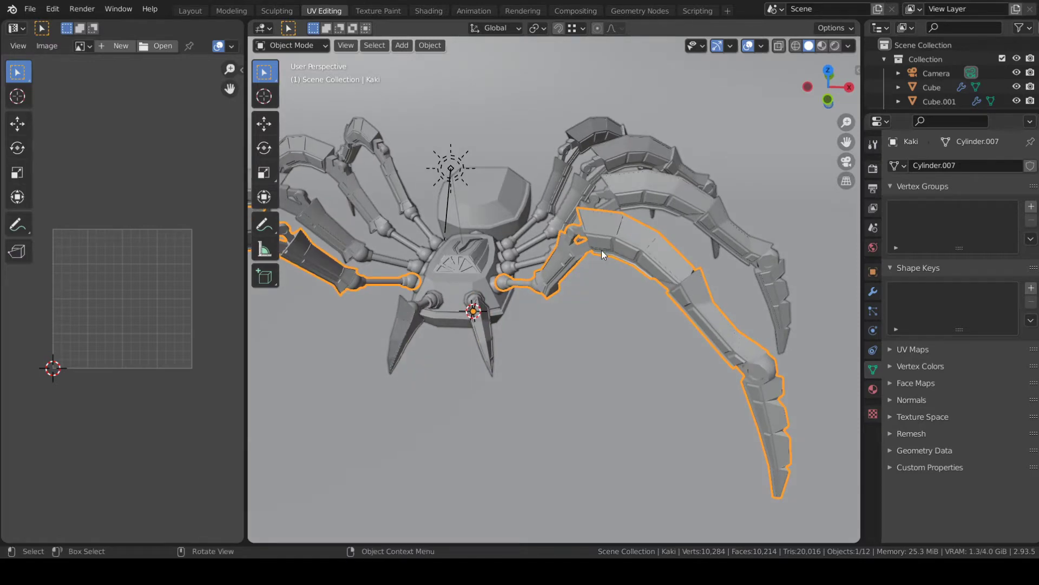
pyautogui.moveTo(522, 248); pyautogui.dragTo(677, 303, button='middle')
pyautogui.press('Tab')
pyautogui.press('a')
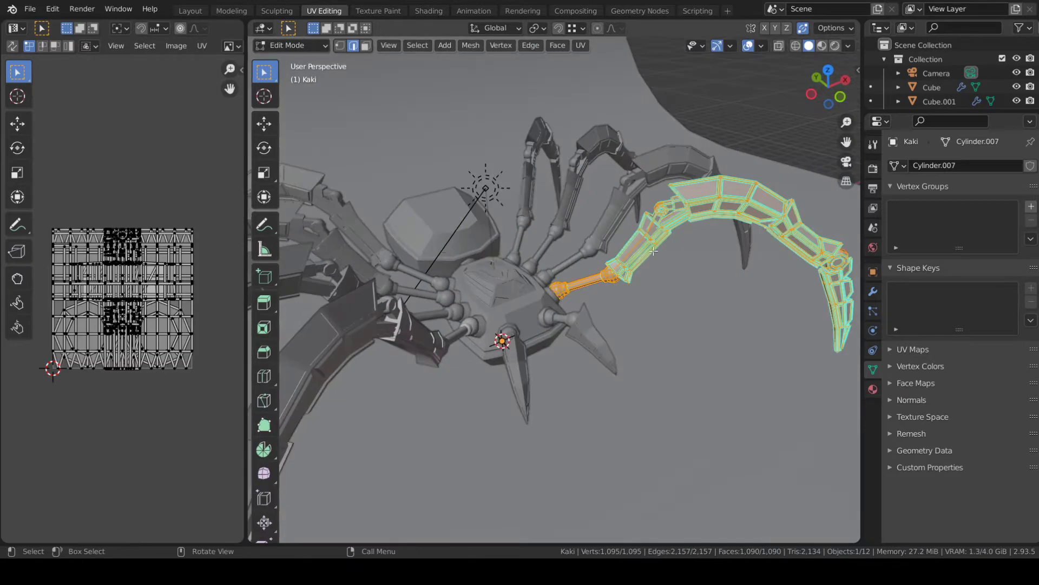
# - Widen the UV editor to fit the leg's whole UV layout and bring the leg fully into the 3D view
pyautogui.scroll(5, 167, 293)
pyautogui.moveTo(168, 293); pyautogui.dragTo(169, 303, button='middle')
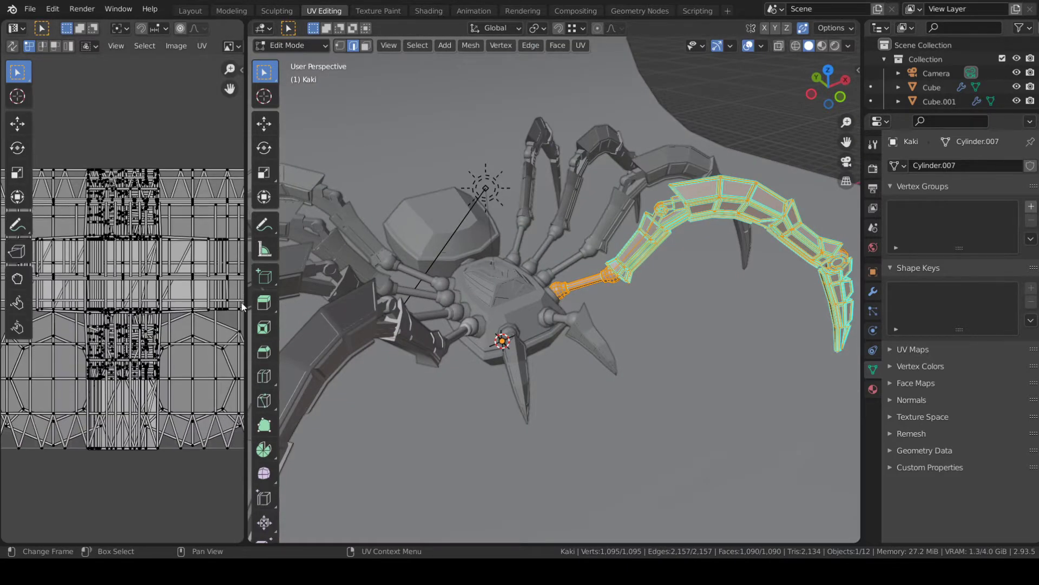
pyautogui.moveTo(246, 307); pyautogui.dragTo(399, 307)
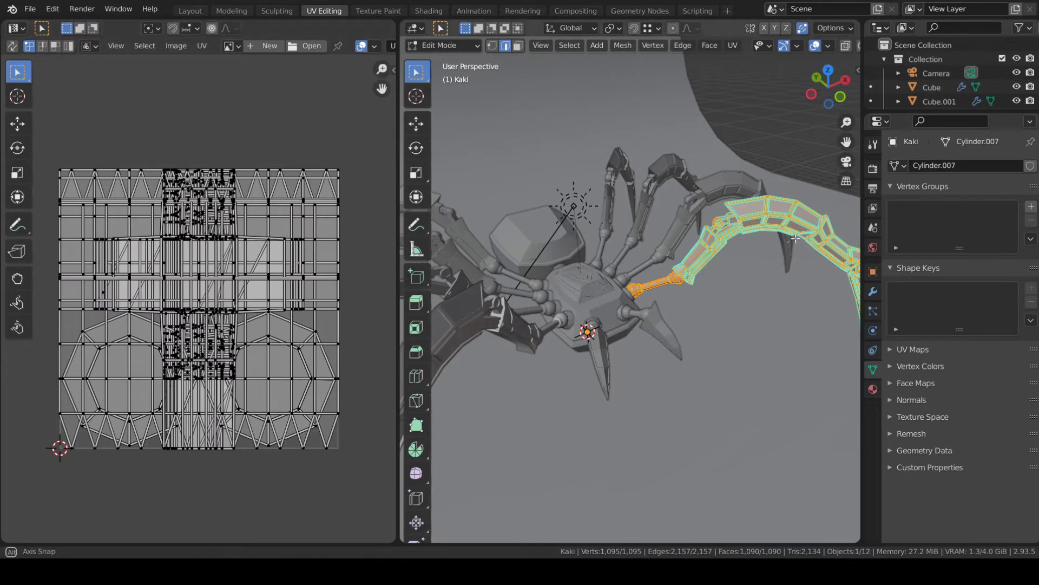
pyautogui.moveTo(796, 238); pyautogui.dragTo(736, 226, button='middle')
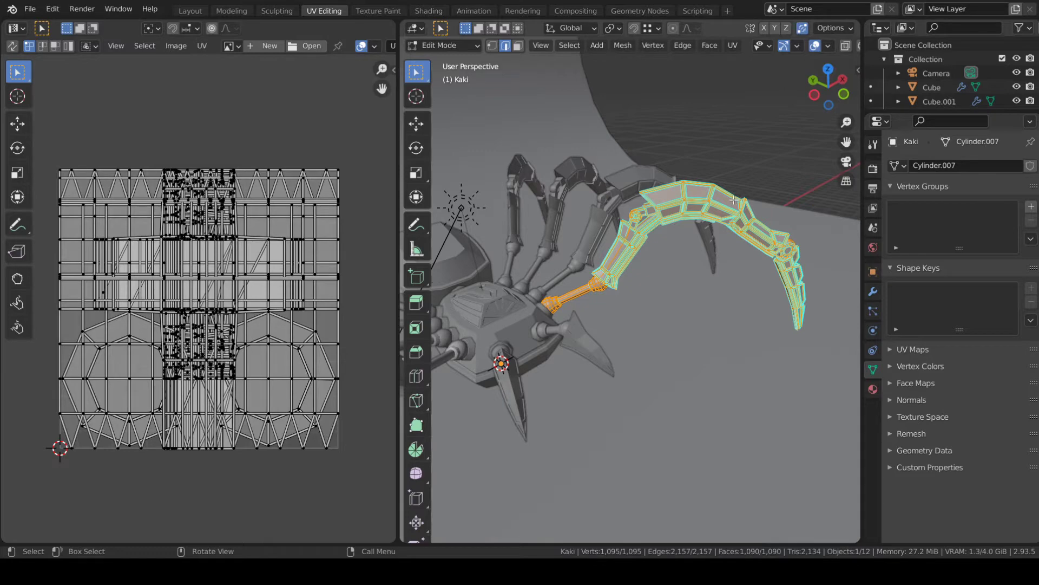
# - Unwrap the selected leg with Smart UV Project, using an island margin of 0.003
pyautogui.press('u')
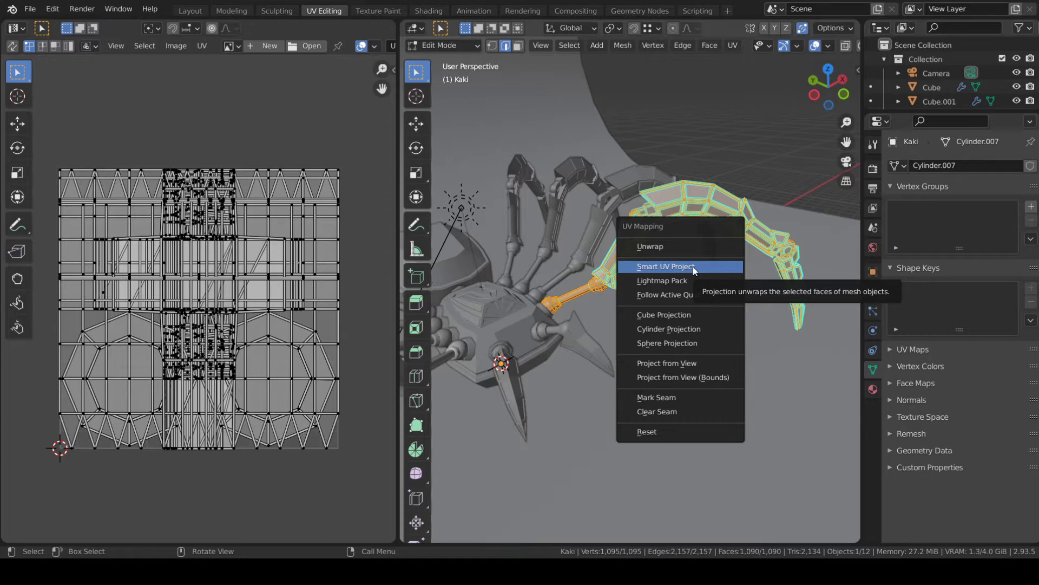
pyautogui.click(711, 266)
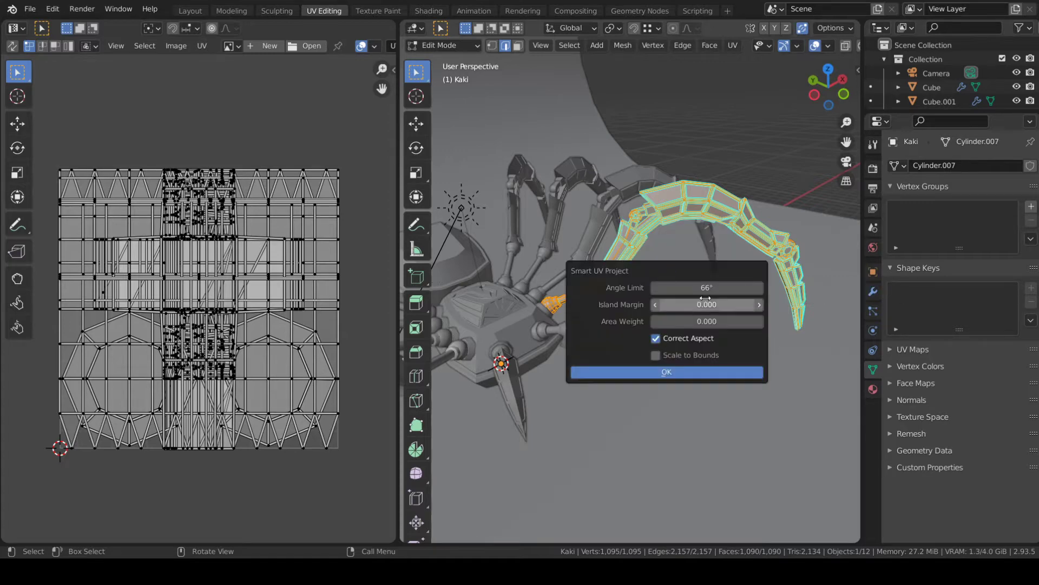
pyautogui.click(652, 304)
pyautogui.write('0.0')
pyautogui.press('Return')
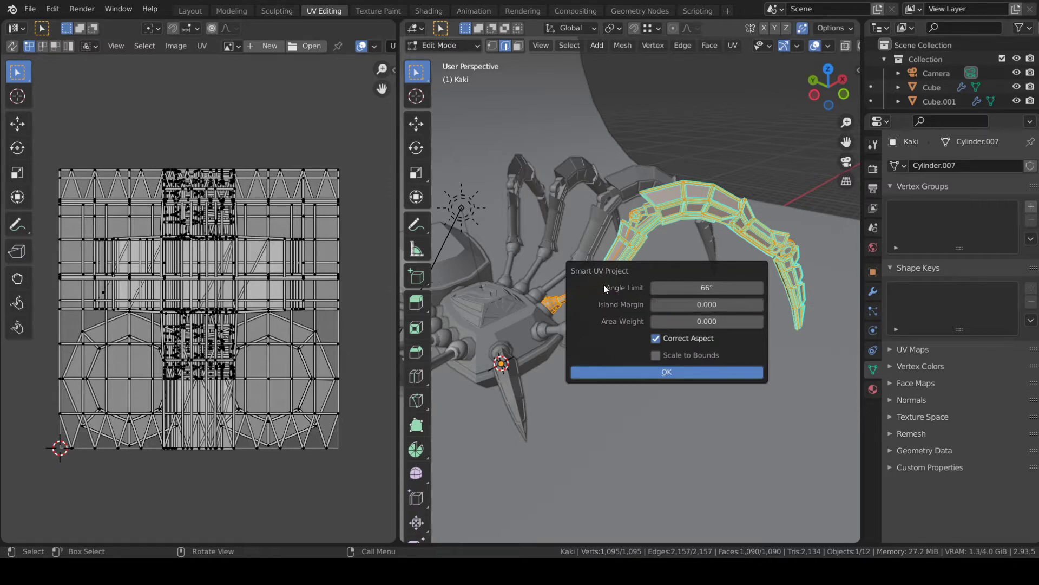
pyautogui.click(725, 304)
pyautogui.write('0.0')
pyautogui.press('BackSpace')
pyautogui.press('BackSpace')
pyautogui.write('.003')
pyautogui.click(639, 372)
# - Enlarge the UV editor further to inspect the leg's unwrapped islands
pyautogui.scroll(4, 343, 325)
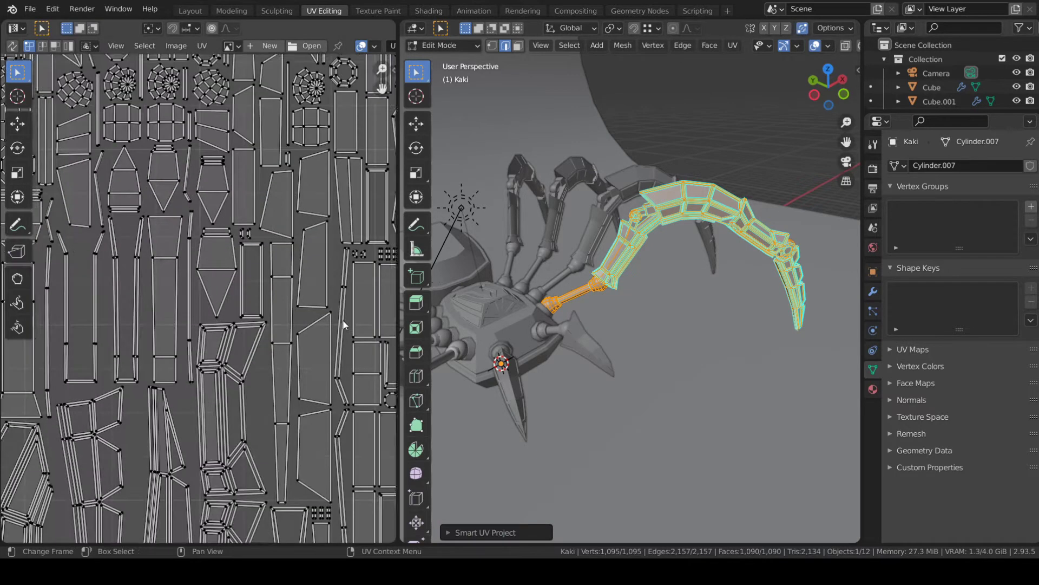
pyautogui.scroll(-4, 245, 332)
pyautogui.scroll(4, 292, 345)
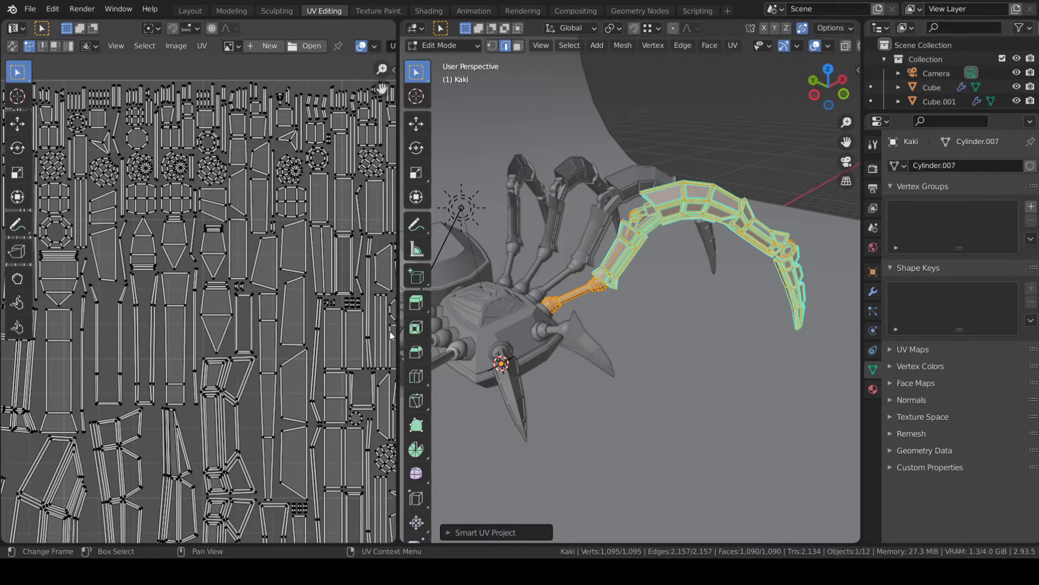
pyautogui.moveTo(399, 326); pyautogui.dragTo(542, 314)
pyautogui.scroll(-4, 462, 333)
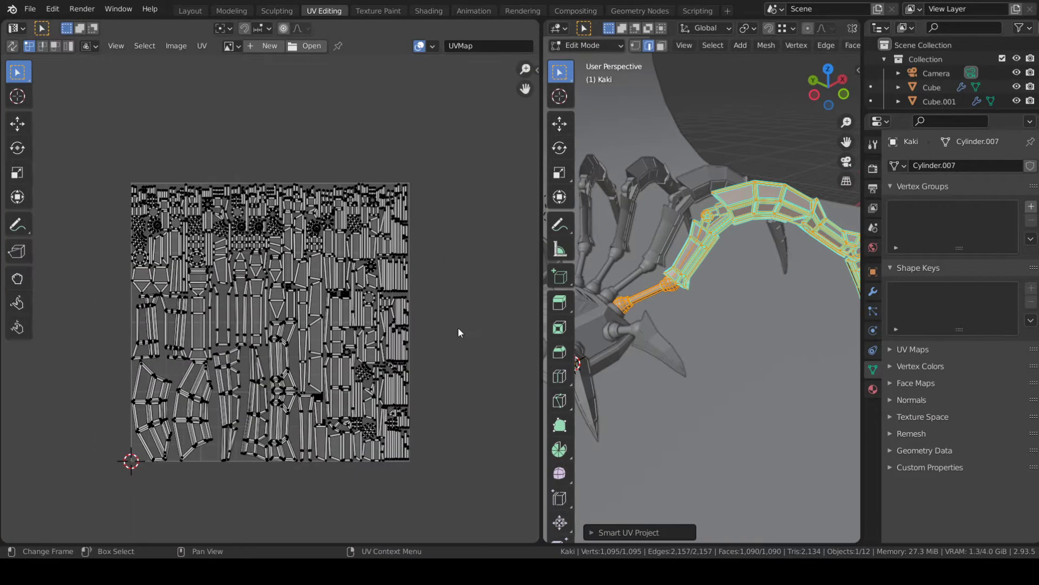
pyautogui.scroll(4, 458, 327)
# - Enable the Display Stretch overlay in the UV editor
pyautogui.click(433, 46)
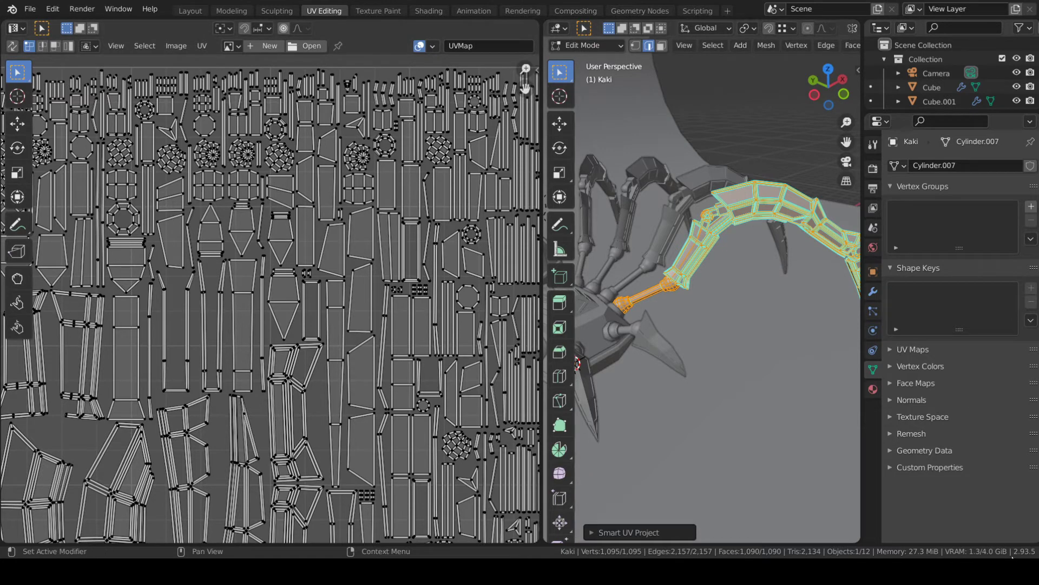
pyautogui.click(433, 45)
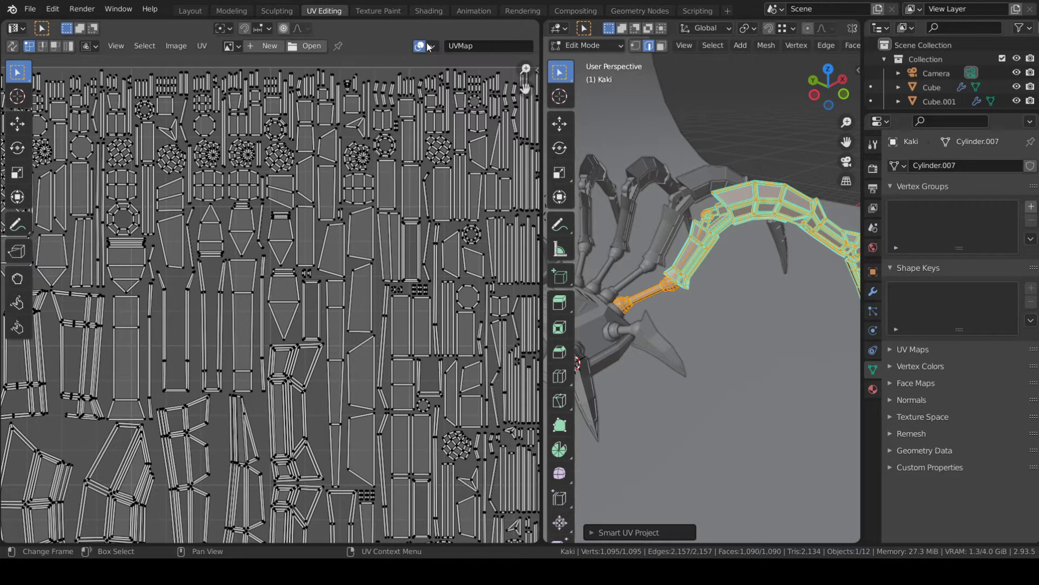
pyautogui.click(431, 46)
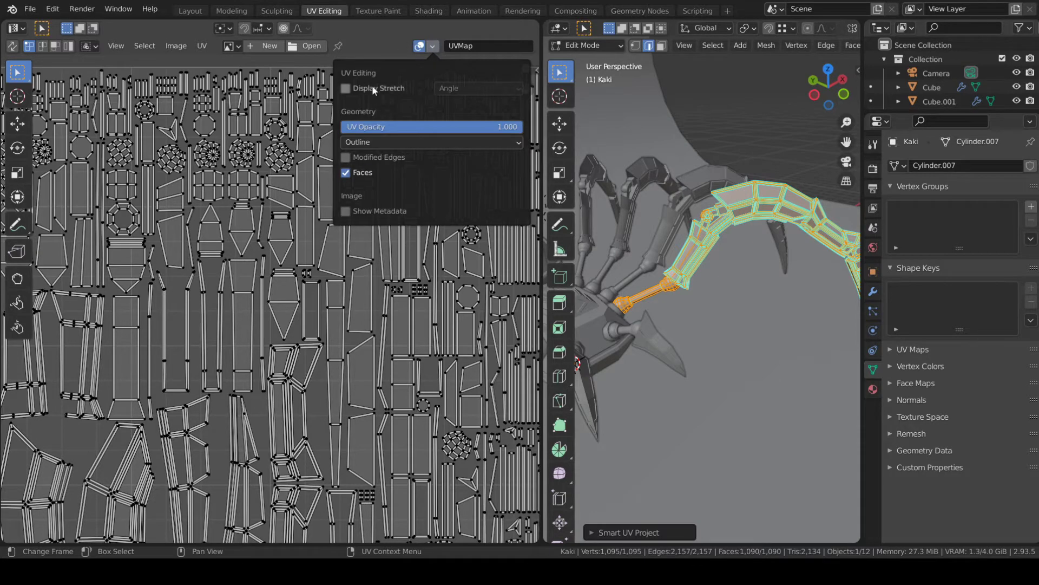
pyautogui.click(346, 88)
pyautogui.scroll(-4, 321, 225)
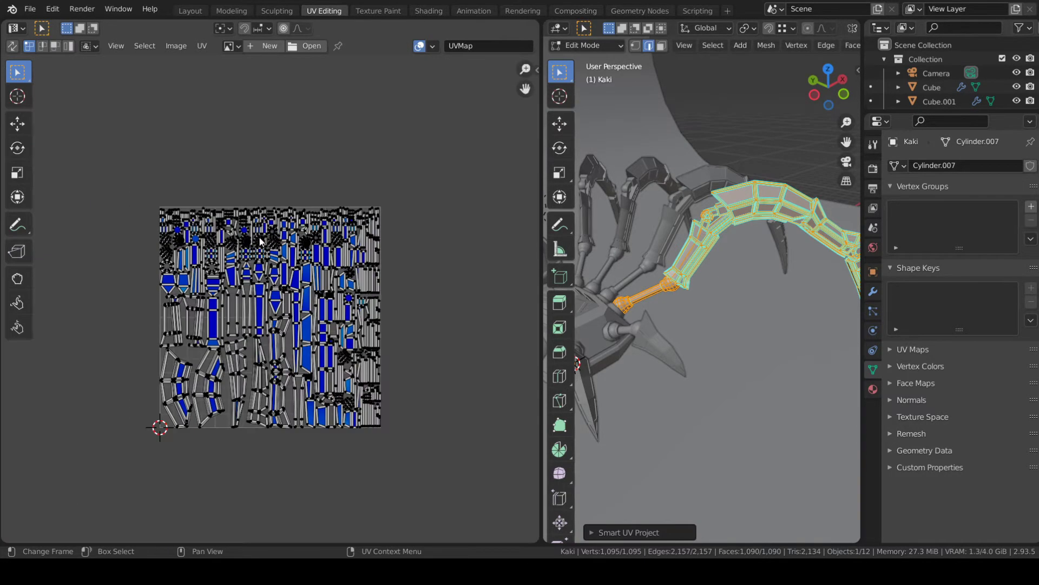
# - Examine the stretch colours on the leg's UV islands across the whole layout, close up and as an overview
pyautogui.scroll(5, 320, 226)
pyautogui.moveTo(320, 226); pyautogui.dragTo(326, 300, button='middle')
pyautogui.scroll(5, 335, 206)
pyautogui.moveTo(411, 264); pyautogui.dragTo(275, 337, button='middle')
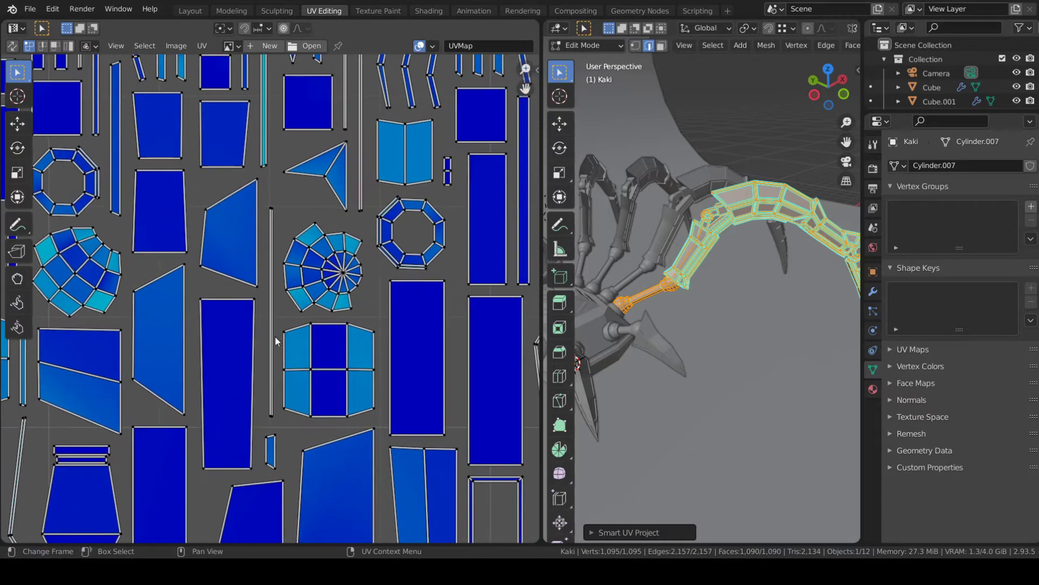
pyautogui.scroll(-5, 266, 250)
pyautogui.moveTo(310, 253); pyautogui.dragTo(280, 196, button='middle')
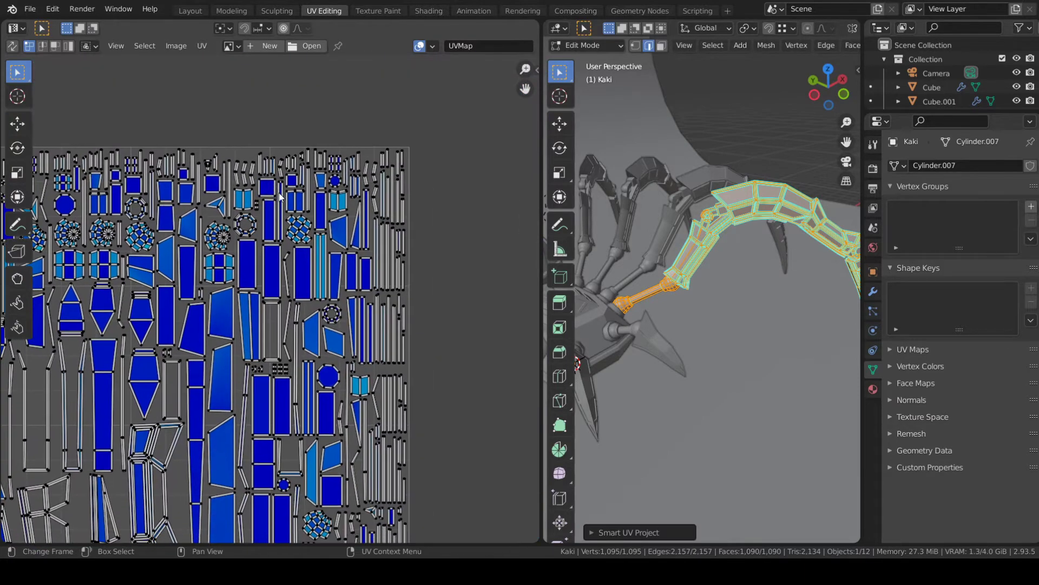
pyautogui.moveTo(335, 216); pyautogui.dragTo(335, 167, button='middle')
pyautogui.scroll(4, 335, 168)
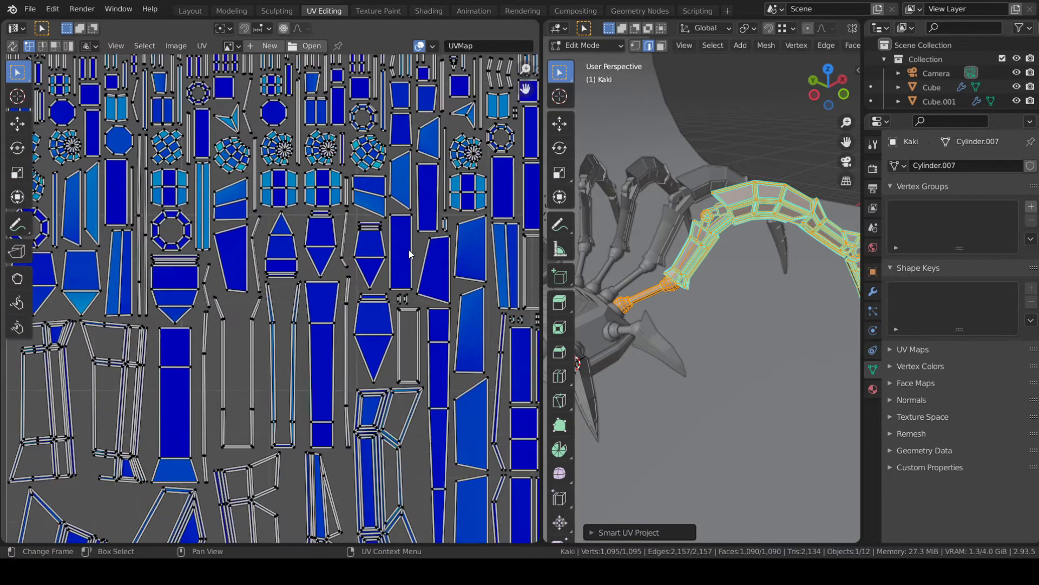
pyautogui.scroll(2, 409, 250)
pyautogui.moveTo(355, 250); pyautogui.dragTo(372, 381, button='middle')
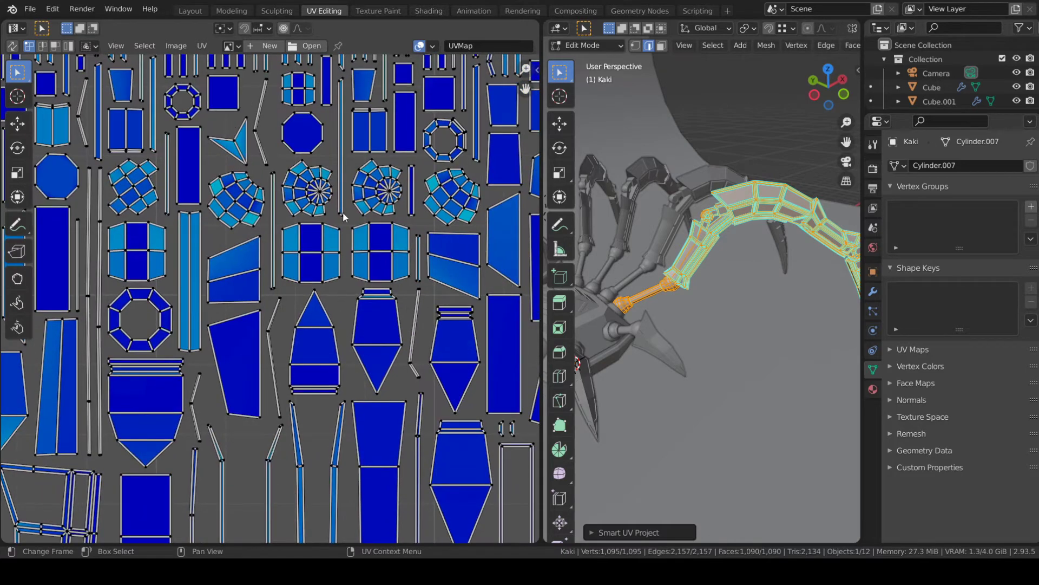
pyautogui.scroll(-1, 345, 215)
pyautogui.moveTo(425, 180); pyautogui.dragTo(319, 242, button='middle')
pyautogui.scroll(-3, 319, 247)
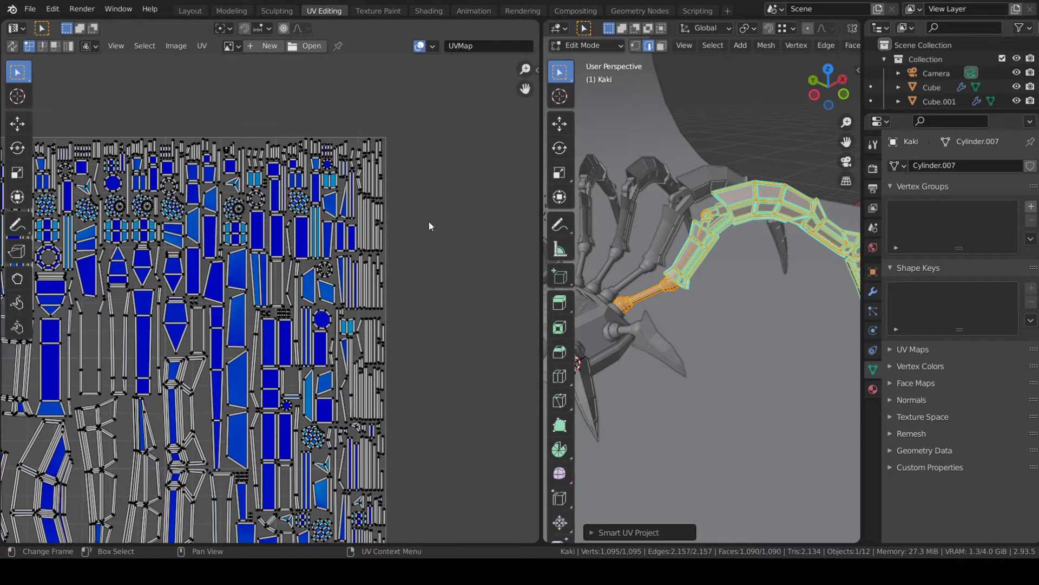
pyautogui.scroll(2, 429, 222)
pyautogui.scroll(3, 434, 285)
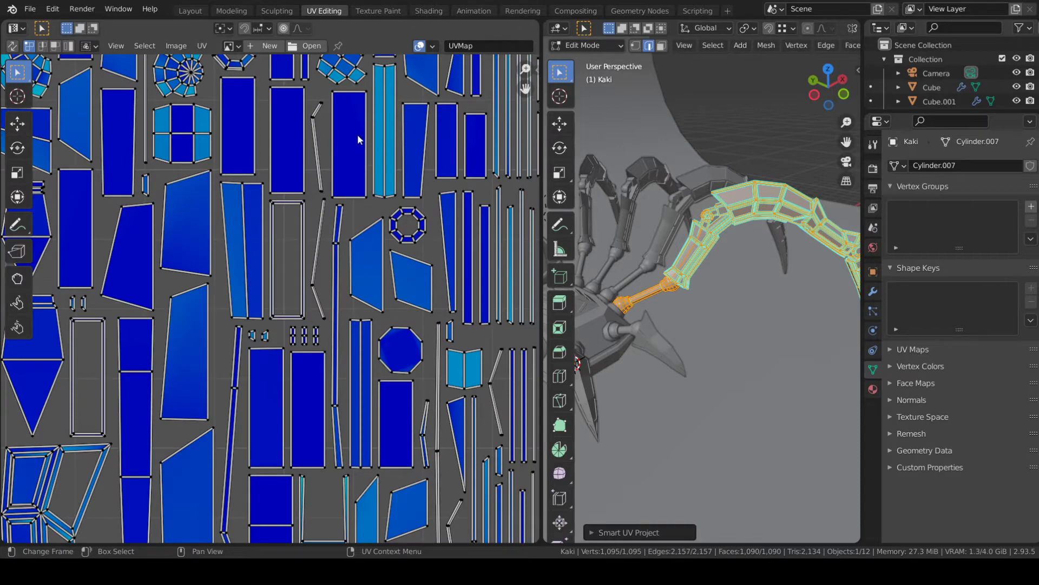
pyautogui.scroll(-5, 454, 145)
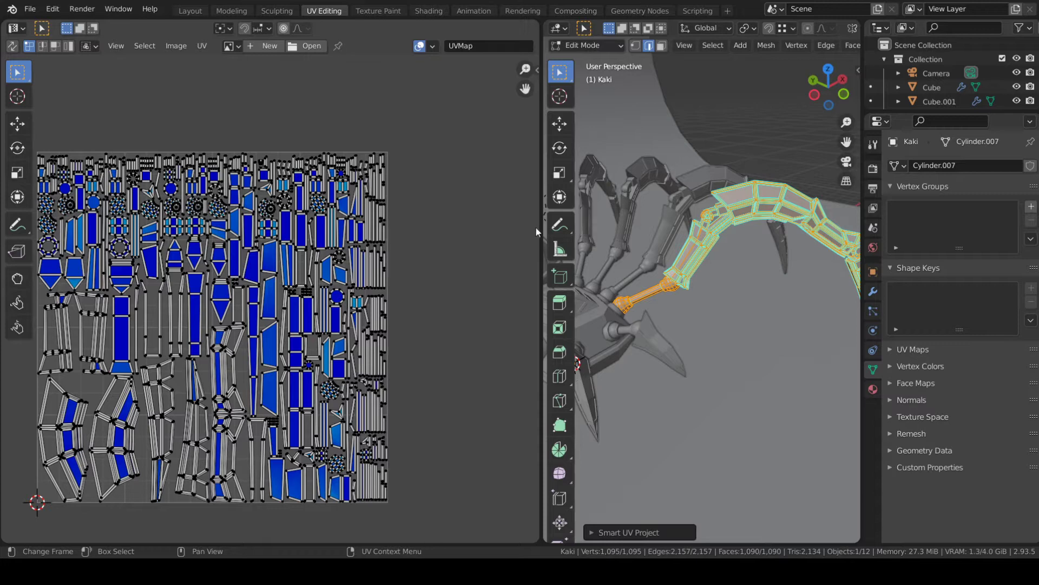
# - Give the 3D viewport more room and inspect the leg in both Object Mode and Edit Mode alongside its UV islands
pyautogui.moveTo(540, 232); pyautogui.dragTo(373, 232)
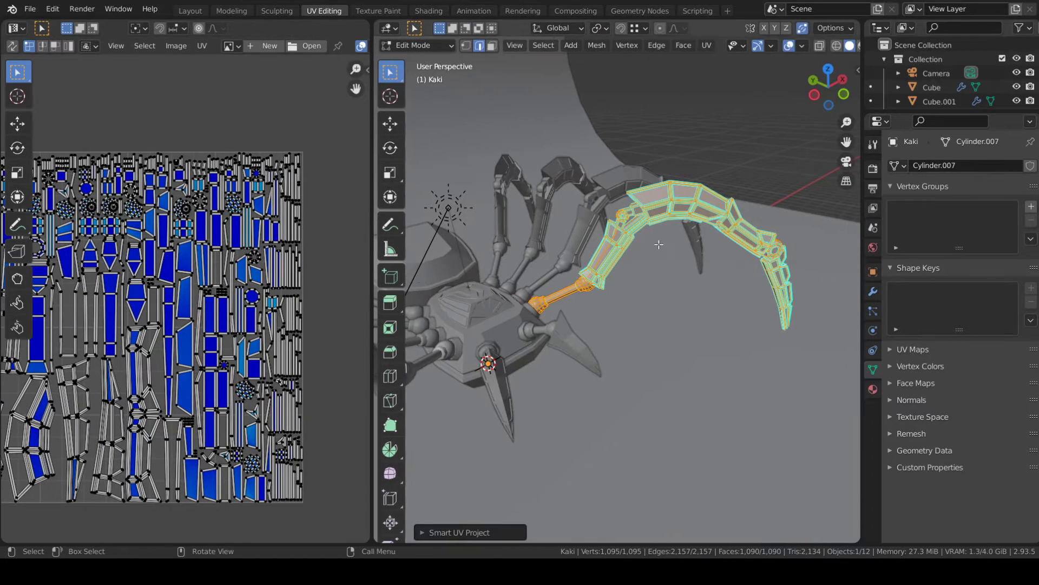
pyautogui.press('Tab')
pyautogui.moveTo(693, 228); pyautogui.dragTo(631, 227, button='middle')
pyautogui.press('Tab')
pyautogui.moveTo(251, 257); pyautogui.dragTo(153, 279, button='middle')
pyautogui.scroll(5, 276, 228)
pyautogui.scroll(2, 243, 253)
pyautogui.scroll(-2, 153, 279)
pyautogui.moveTo(798, 276); pyautogui.dragTo(697, 267, button='middle')
pyautogui.press('Tab')
pyautogui.press('Tab')
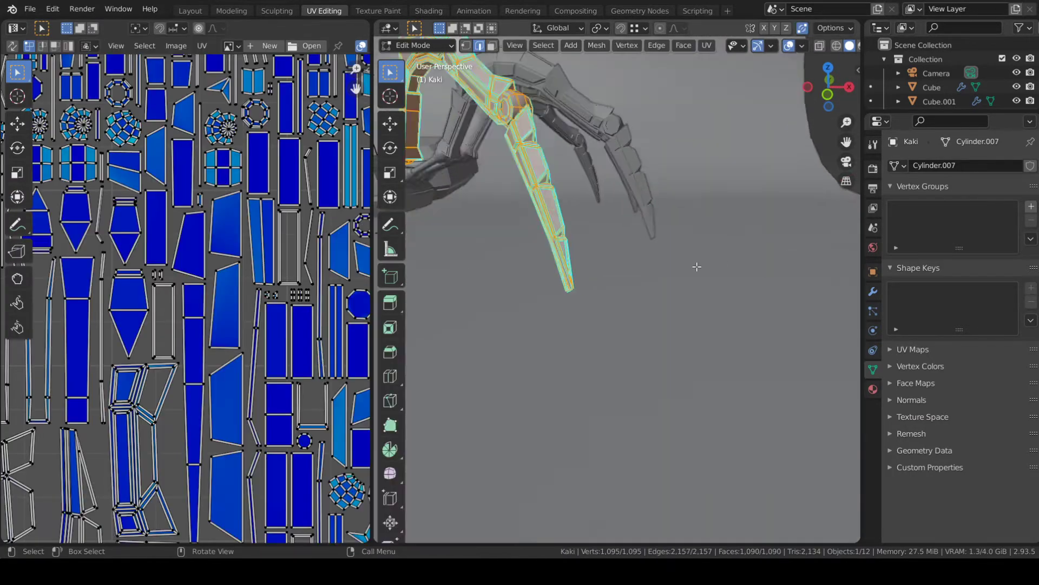
pyautogui.scroll(4, 697, 266)
pyautogui.scroll(-4, 761, 286)
pyautogui.moveTo(761, 285); pyautogui.dragTo(688, 276, button='middle')
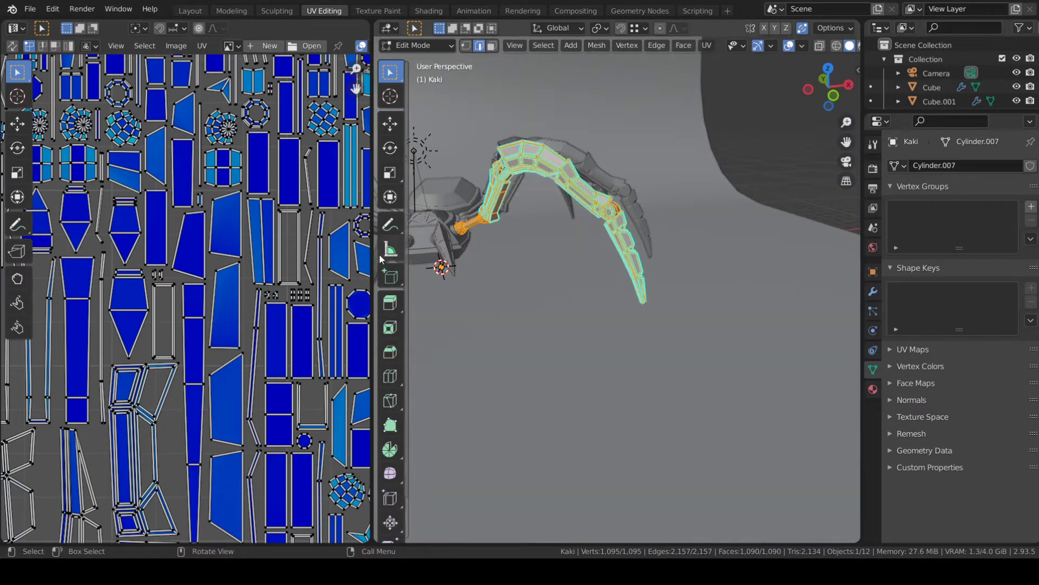
# - Shrink the UV editor further and hide the tool shelves in both the UV editor and the 3D viewport
pyautogui.moveTo(374, 259); pyautogui.dragTo(258, 255)
pyautogui.scroll(-3, 144, 214)
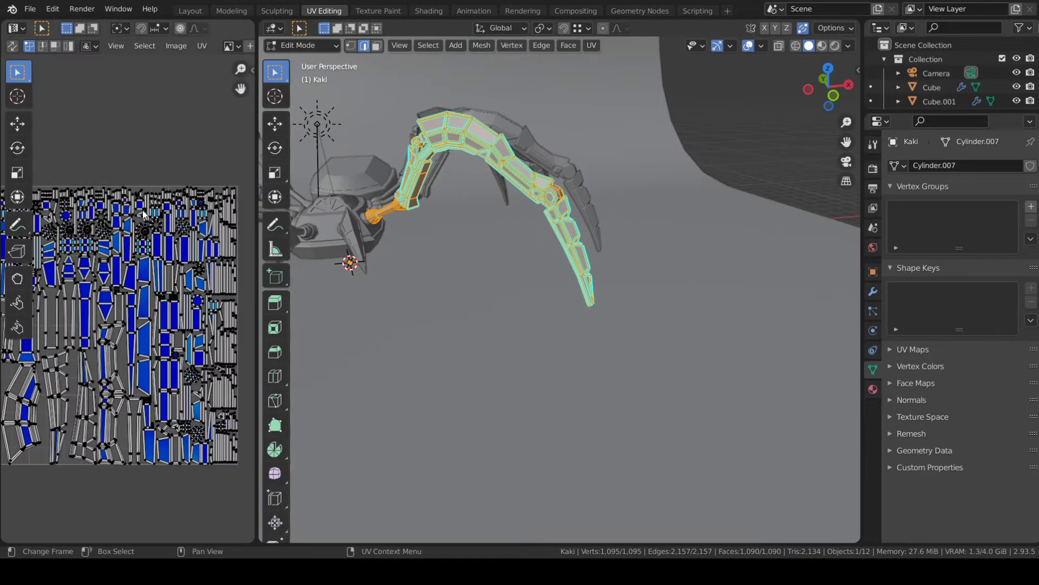
pyautogui.scroll(2, 144, 214)
pyautogui.press('t')
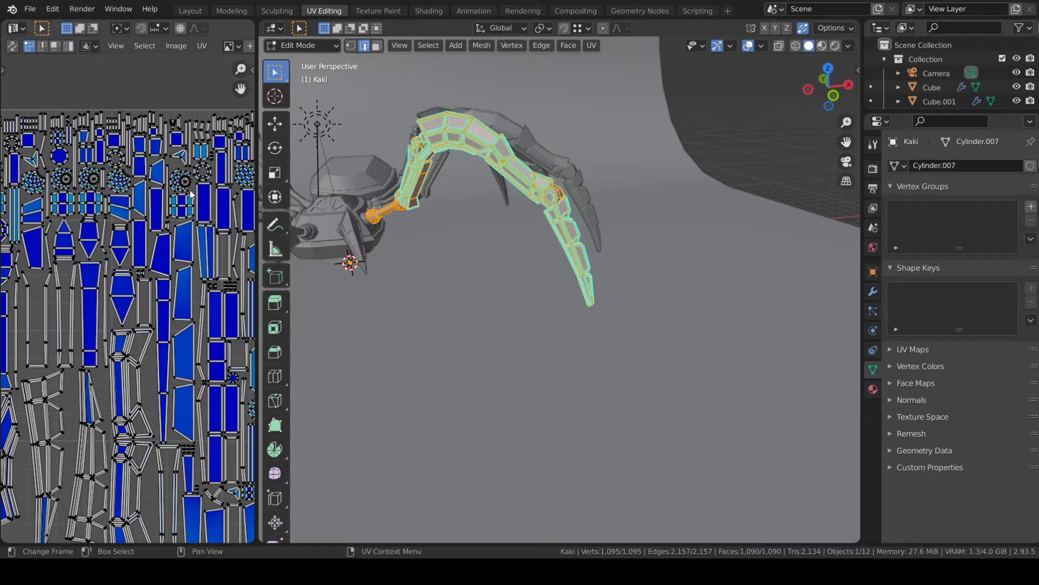
pyautogui.scroll(-3, 191, 194)
pyautogui.scroll(2, 420, 236)
pyautogui.press('t')
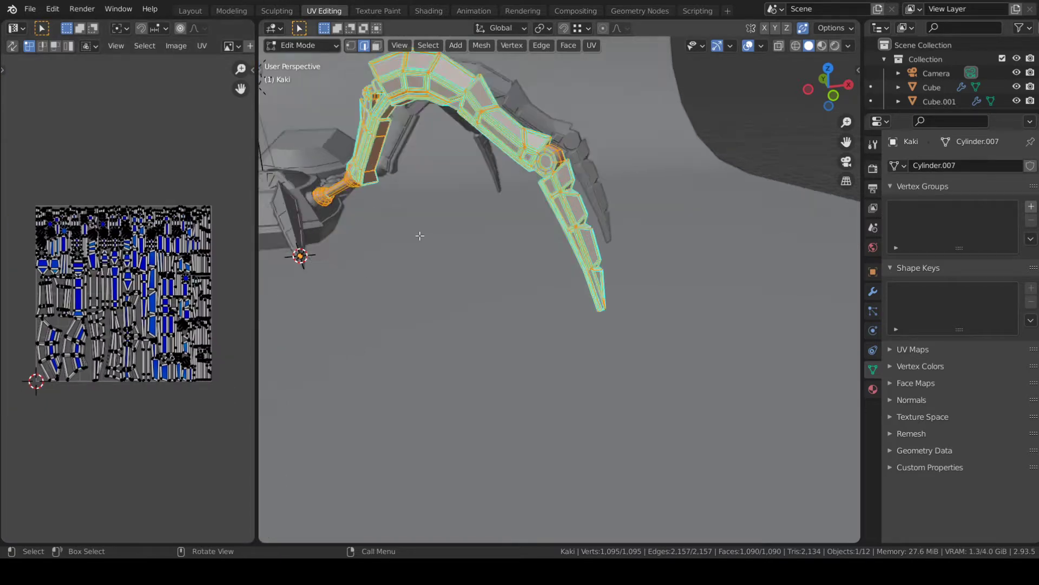
# - Replace the full selection with a single edge on the leg, viewed close to its lower joint
pyautogui.scroll(2, 419, 235)
pyautogui.keyDown('shift'); pyautogui.moveTo(419, 235); pyautogui.dragTo(481, 336, button='middle'); pyautogui.keyUp('shift')
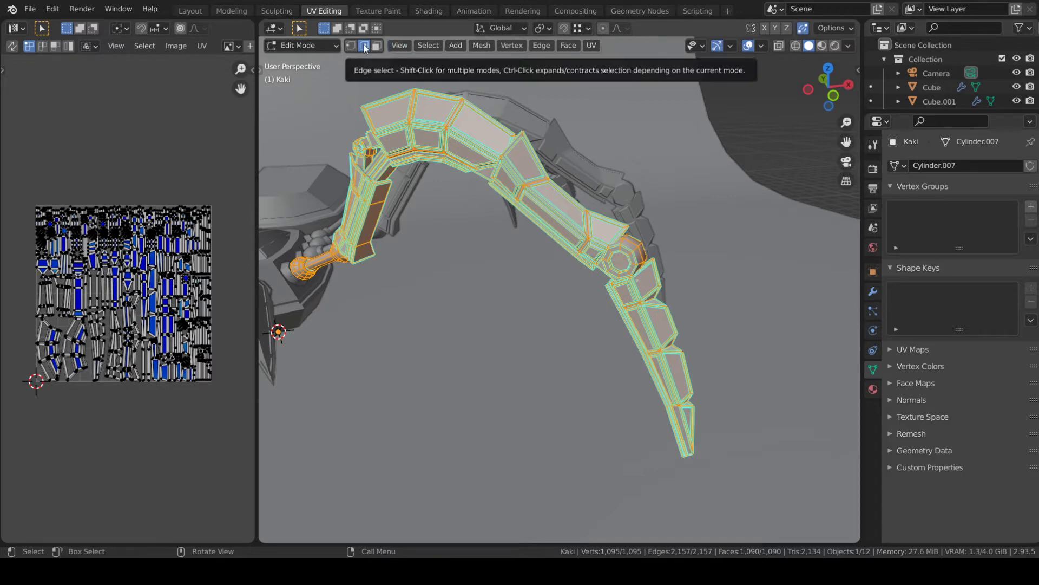
pyautogui.moveTo(616, 244); pyautogui.dragTo(563, 261, button='middle')
pyautogui.click(516, 189)
pyautogui.scroll(2, 576, 237)
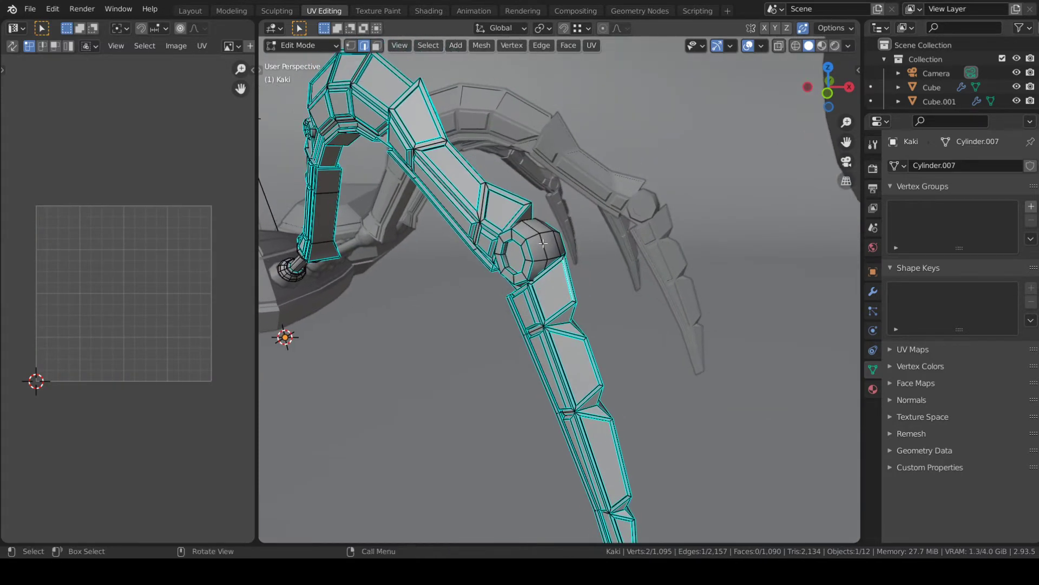
# - Return the leg to Object Mode and apply flat shading to it
pyautogui.press('Tab')
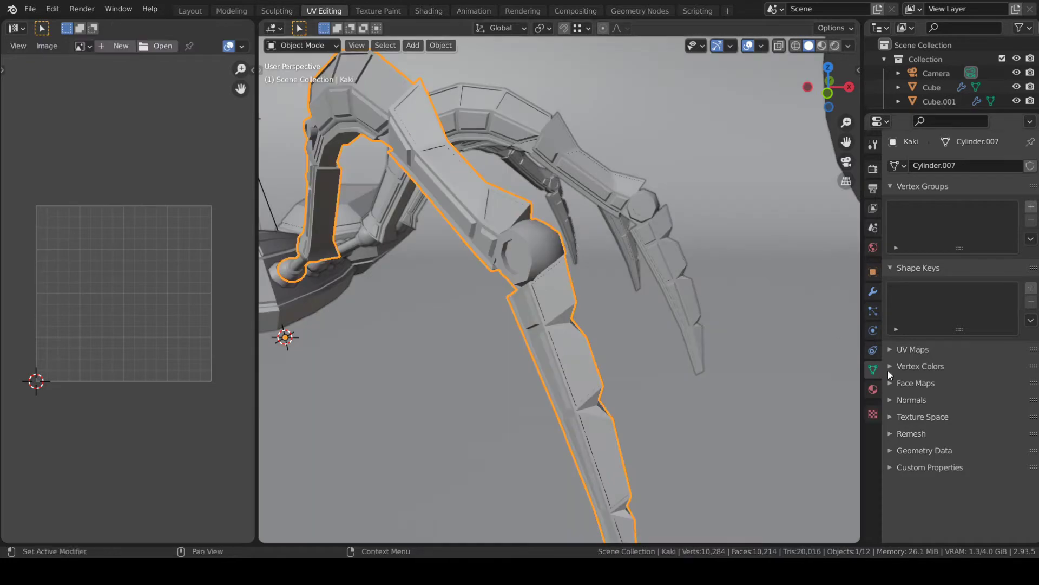
pyautogui.rightClick(505, 221)
pyautogui.click(498, 234)
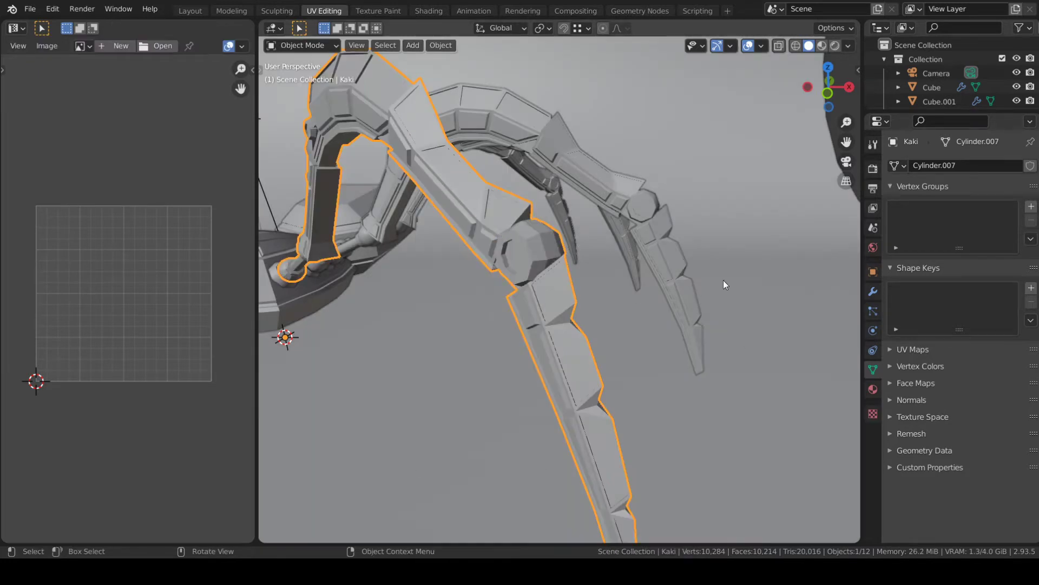
# - Apply smooth shading to the leg and expand its Normals settings
pyautogui.rightClick(552, 258)
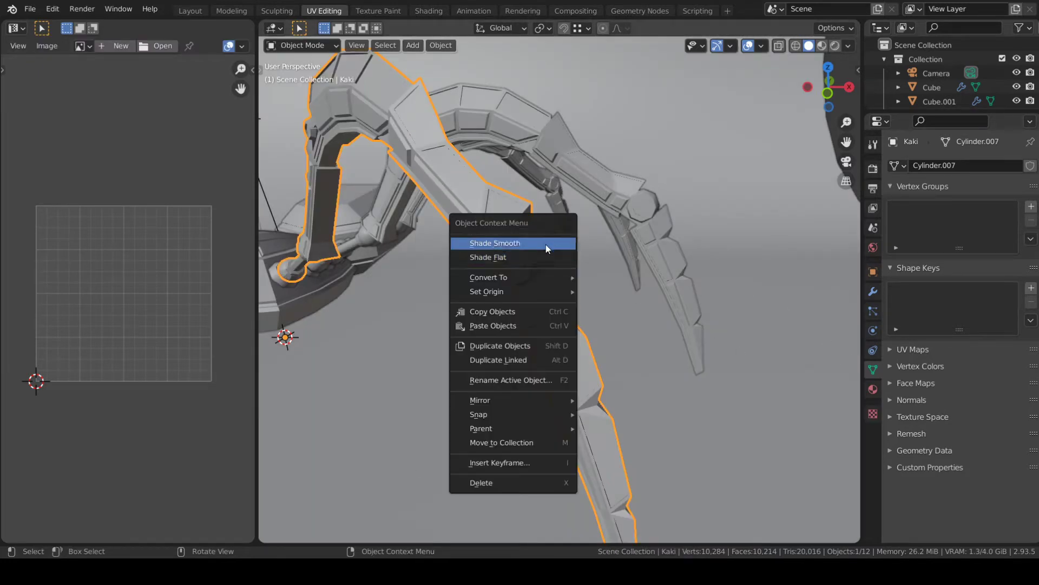
pyautogui.click(546, 244)
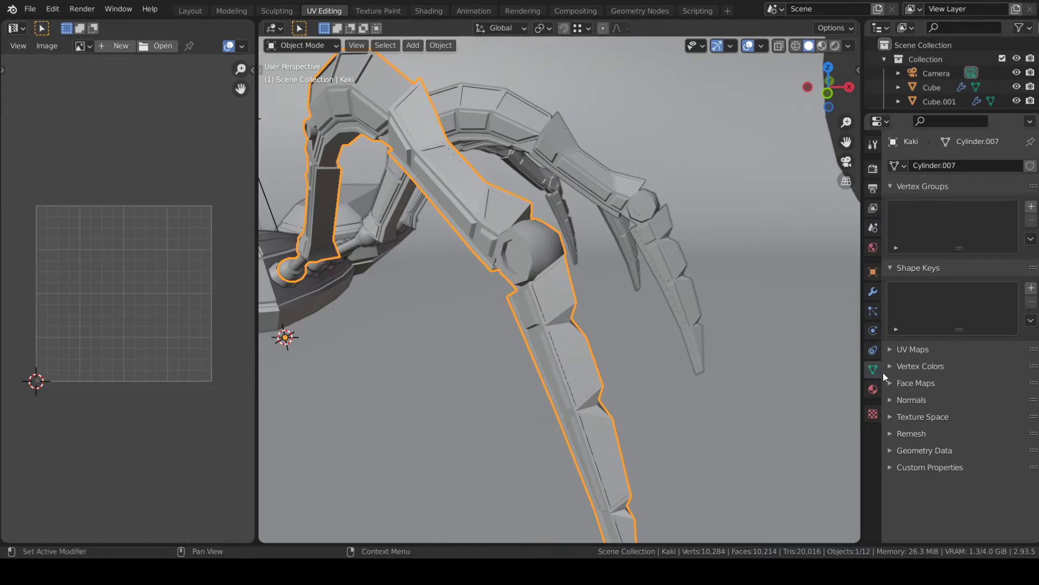
pyautogui.click(894, 400)
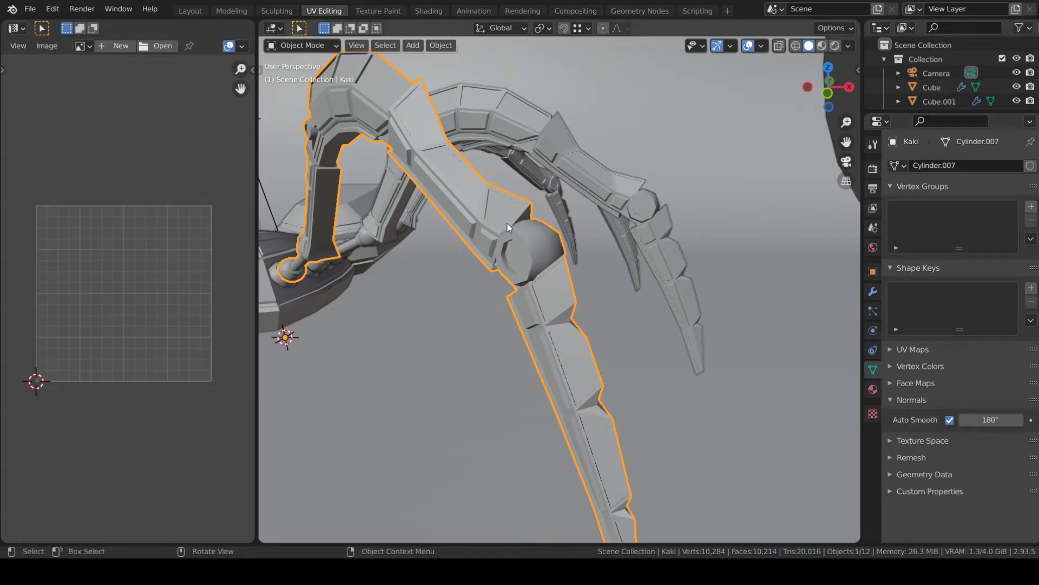
# - Turn off Auto Smooth for the leg, view its shading from another angle, and turn Auto Smooth back on
pyautogui.click(950, 421)
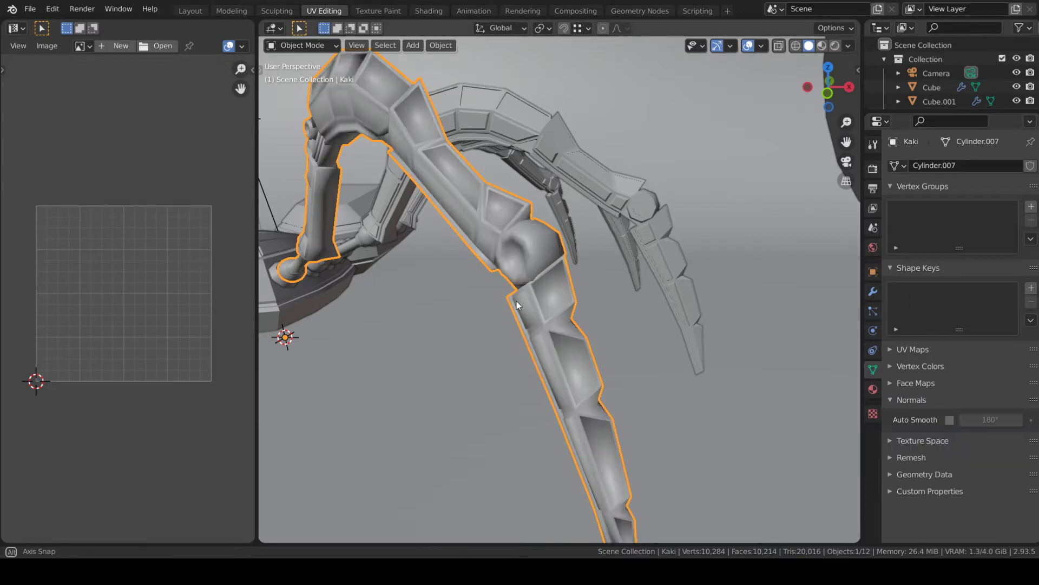
pyautogui.moveTo(517, 301)
pyautogui.mouseDown(button='middle')
pyautogui.moveTo(574, 316)
pyautogui.moveTo(509, 318)
pyautogui.mouseUp(button='middle')
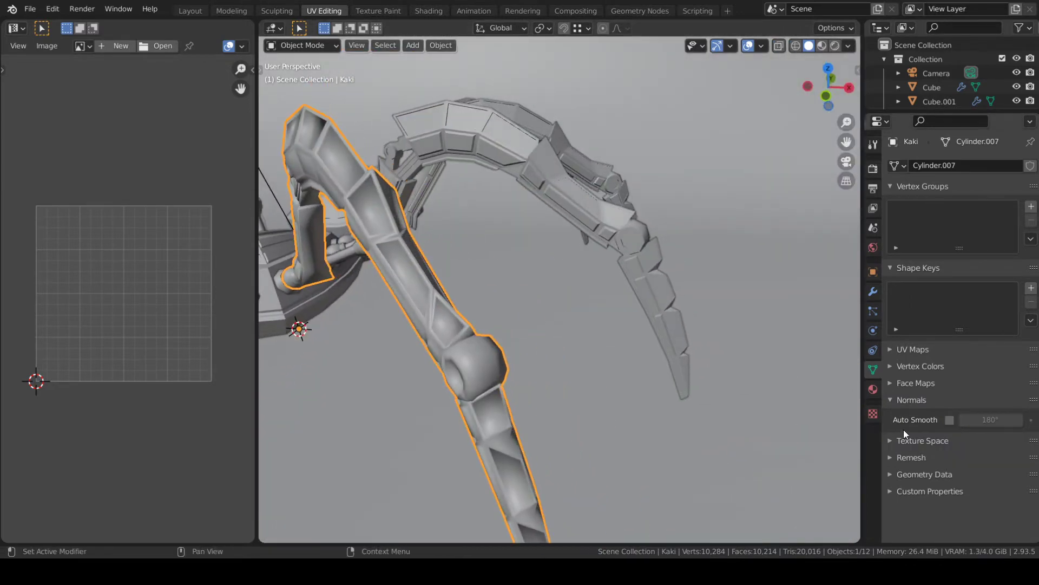
pyautogui.click(950, 420)
pyautogui.moveTo(577, 323)
pyautogui.mouseDown(button='middle')
pyautogui.moveTo(607, 274)
pyautogui.moveTo(516, 258)
pyautogui.mouseUp(button='middle')
# - Enter Edit Mode on the leg and examine the mesh around its lower joint
pyautogui.press('Tab')
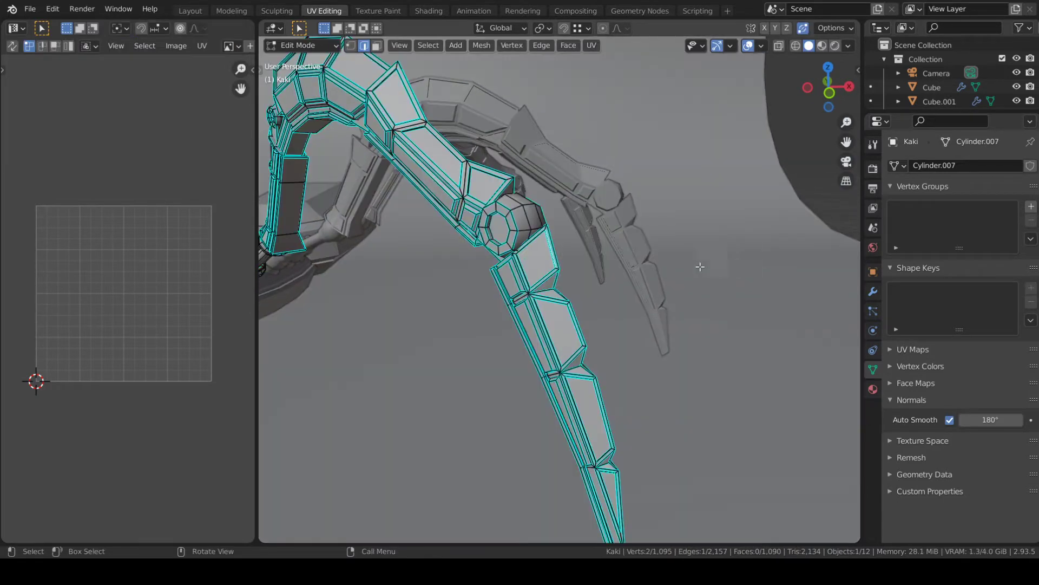
pyautogui.keyDown('shift'); pyautogui.moveTo(577, 281); pyautogui.dragTo(600, 273, button='middle'); pyautogui.keyUp('shift')
pyautogui.moveTo(554, 226); pyautogui.dragTo(487, 238, button='middle')
pyautogui.click(529, 233)
pyautogui.scroll(5, 530, 271)
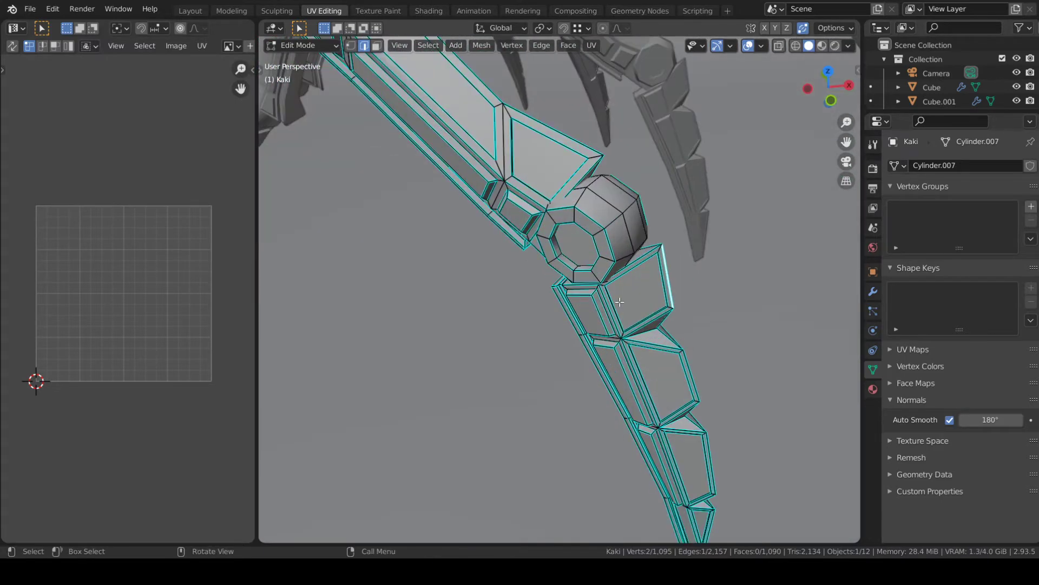
# - Isolate the leg in local view, checking it from the front and in perspective
pyautogui.moveTo(632, 298); pyautogui.dragTo(525, 244, button='middle')
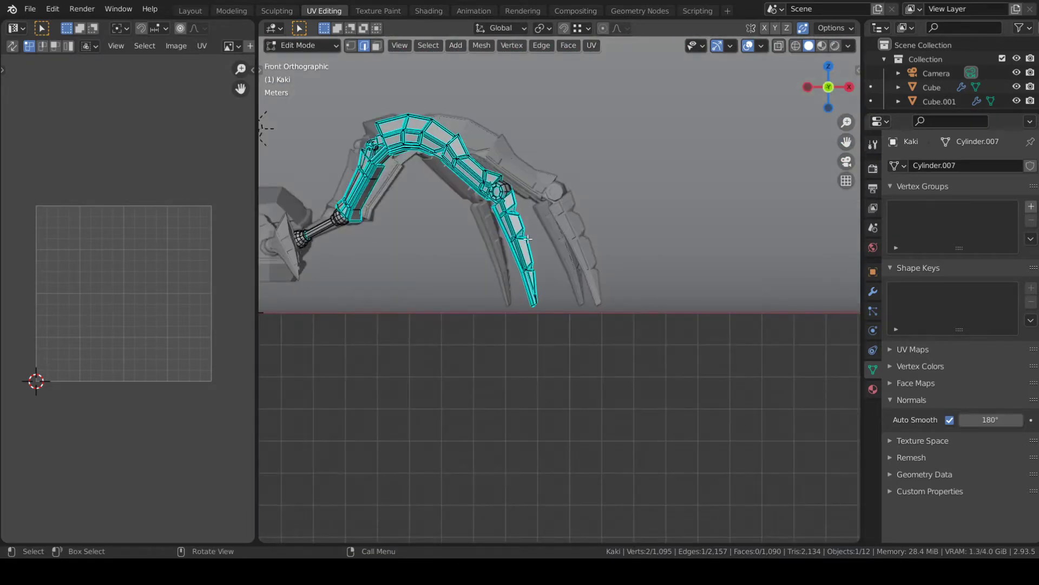
pyautogui.keyDown('shift'); pyautogui.moveTo(527, 238); pyautogui.dragTo(531, 331, button='middle'); pyautogui.keyUp('shift')
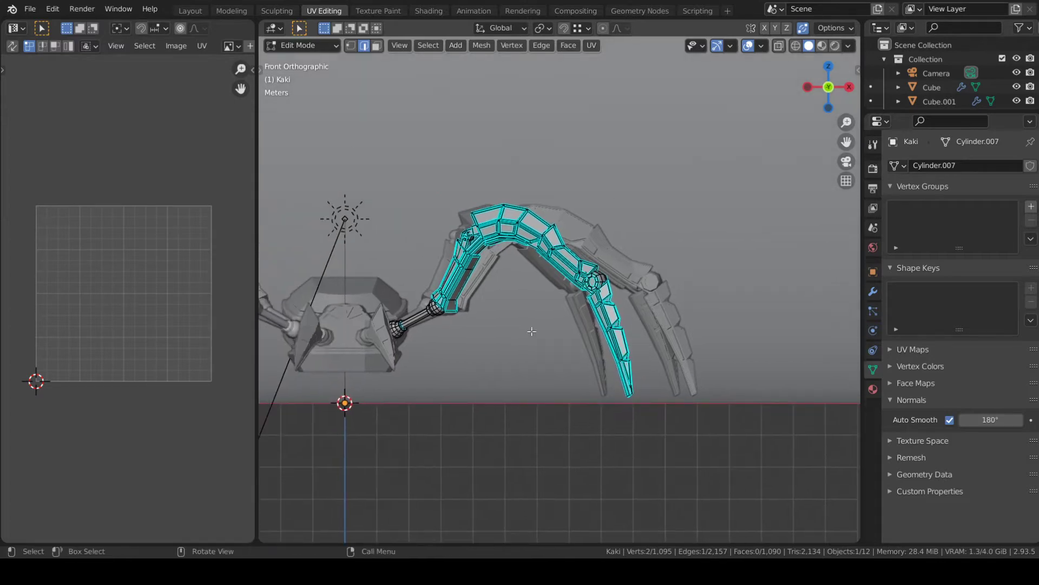
pyautogui.press('KP_Divide')
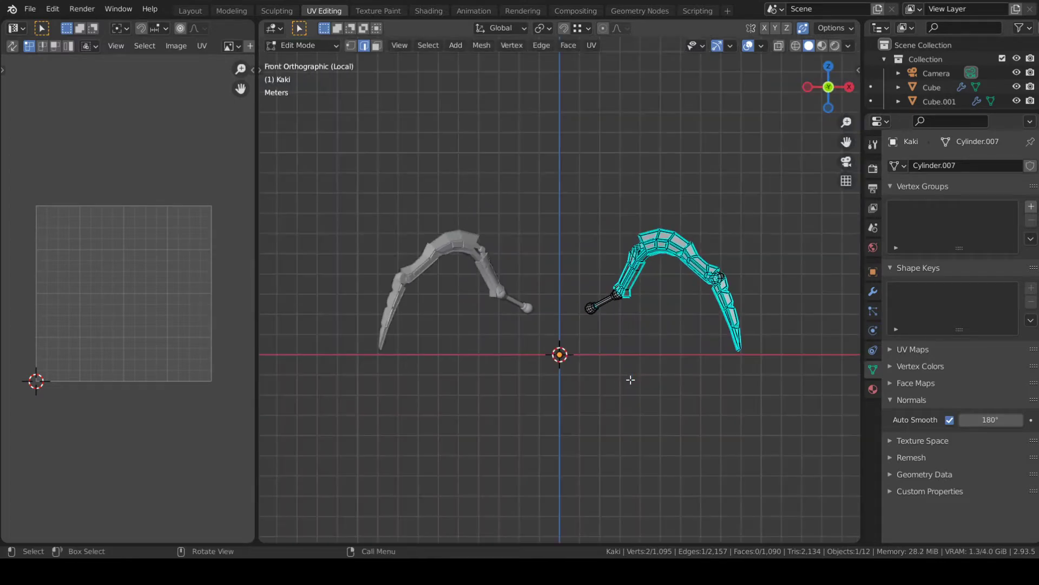
pyautogui.rightClick(582, 346)
pyautogui.press('Escape')
pyautogui.moveTo(582, 346); pyautogui.dragTo(678, 219, button='middle')
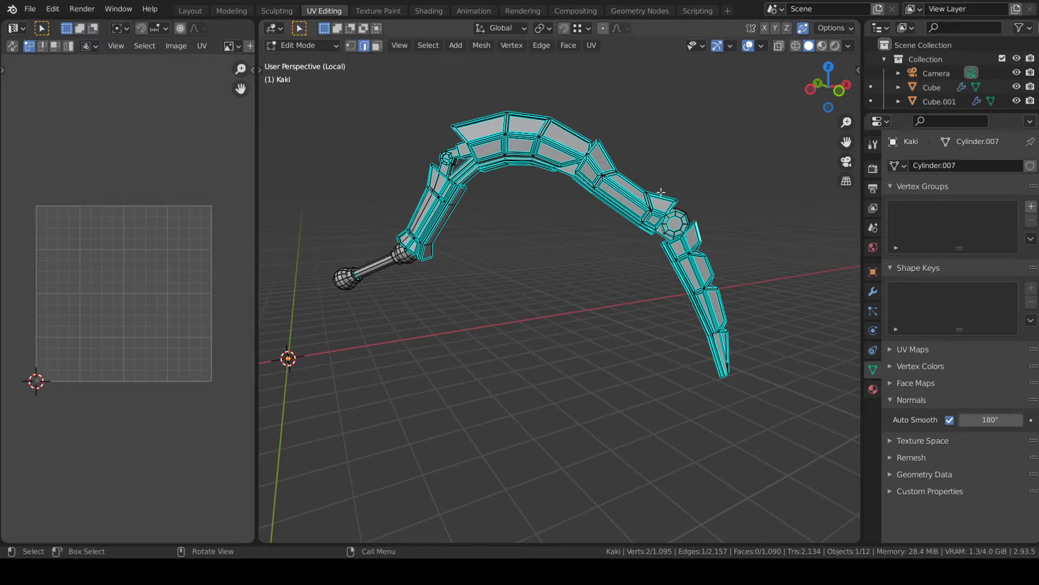
# - Select every linked mesh part of the leg except the lowest claw segment
pyautogui.press('l')
pyautogui.press('l')
pyautogui.press('l')
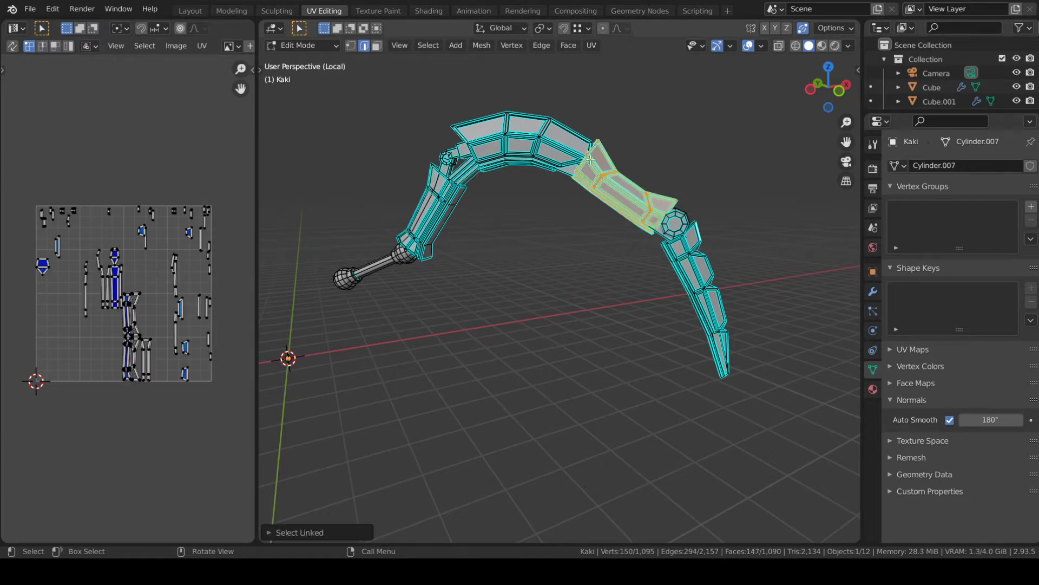
pyautogui.press('l')
pyautogui.press('l')
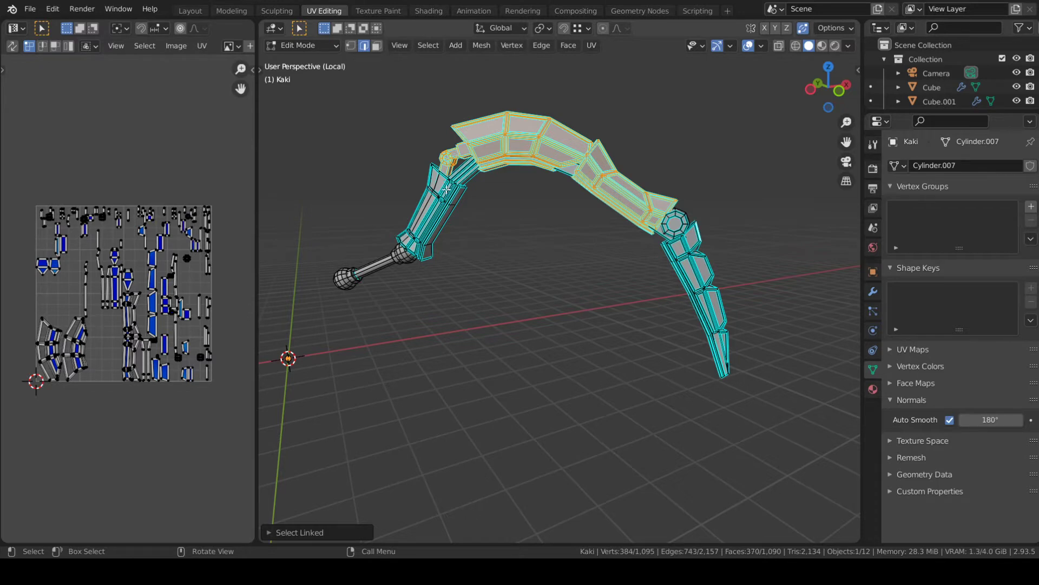
pyautogui.press('l')
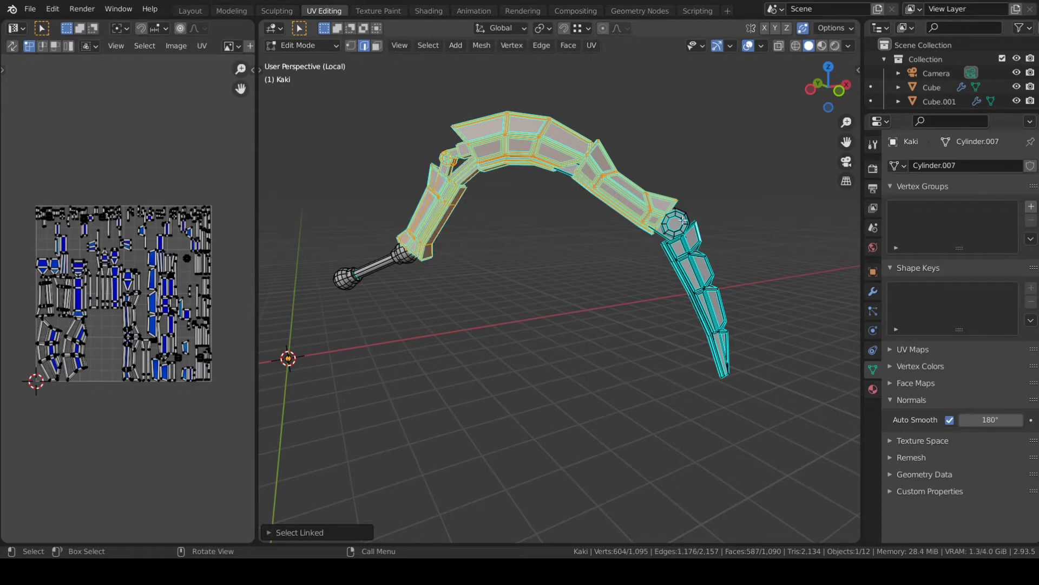
pyautogui.press('l')
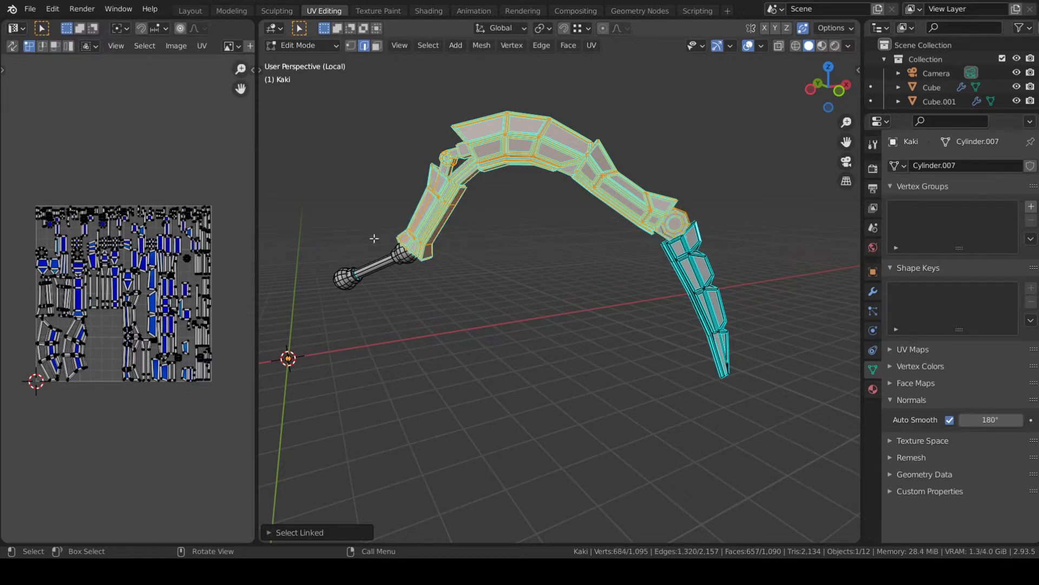
pyautogui.press('l')
pyautogui.press('l')
pyautogui.press('l')
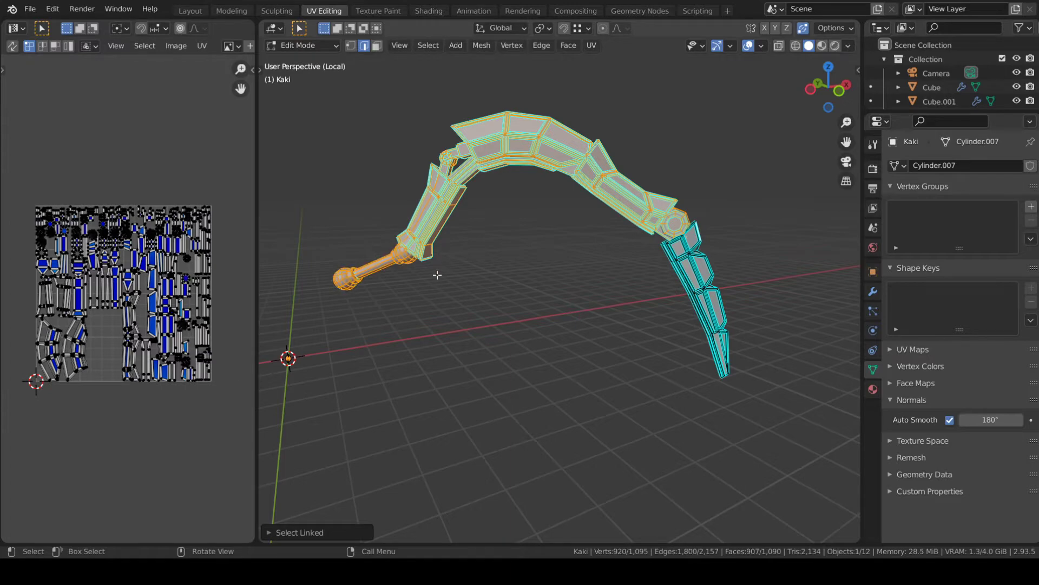
# - Hide the selected leg parts, reveal them once and hide them again to leave only the lowest claw segment
pyautogui.press('h')
pyautogui.moveTo(586, 271); pyautogui.dragTo(615, 328, button='middle')
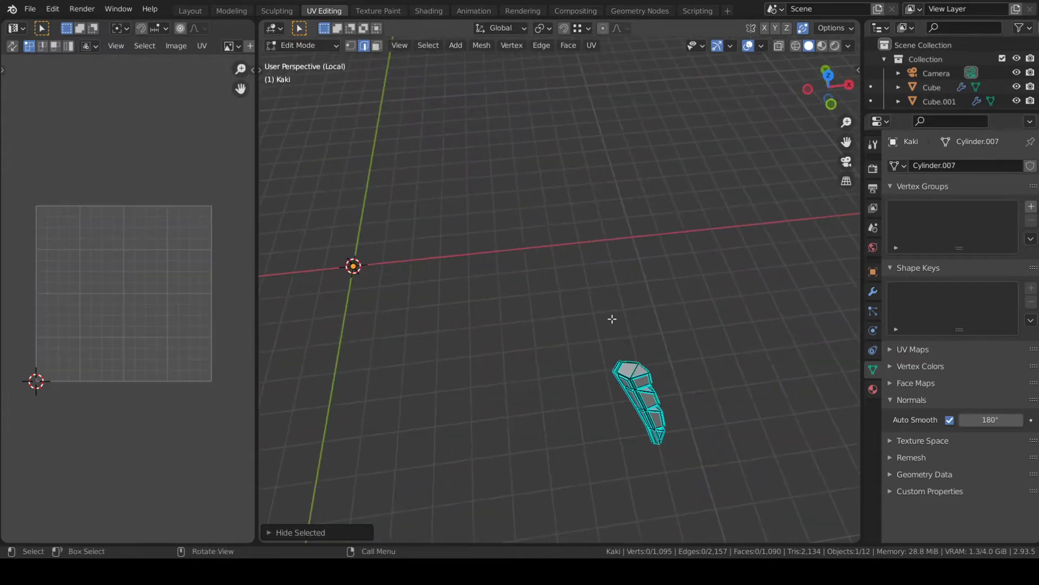
pyautogui.hotkey('alt', 'h')
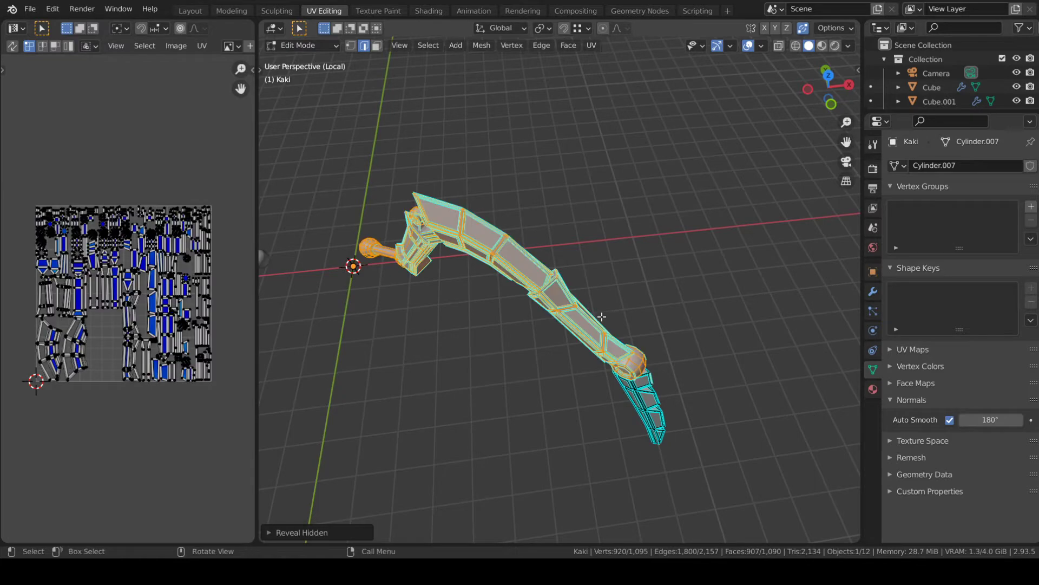
pyautogui.press('h')
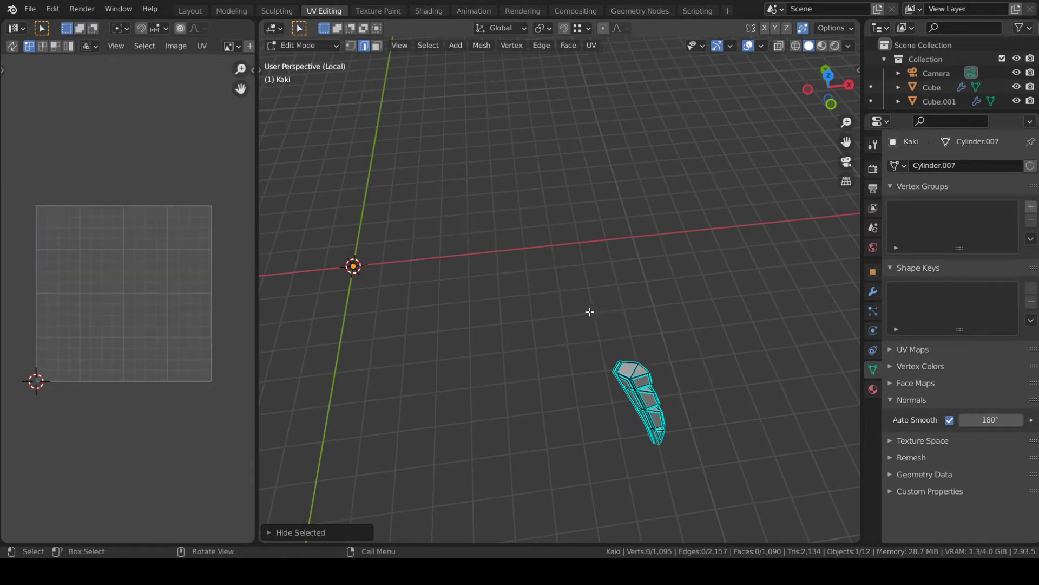
pyautogui.moveTo(589, 309); pyautogui.dragTo(528, 233, button='middle')
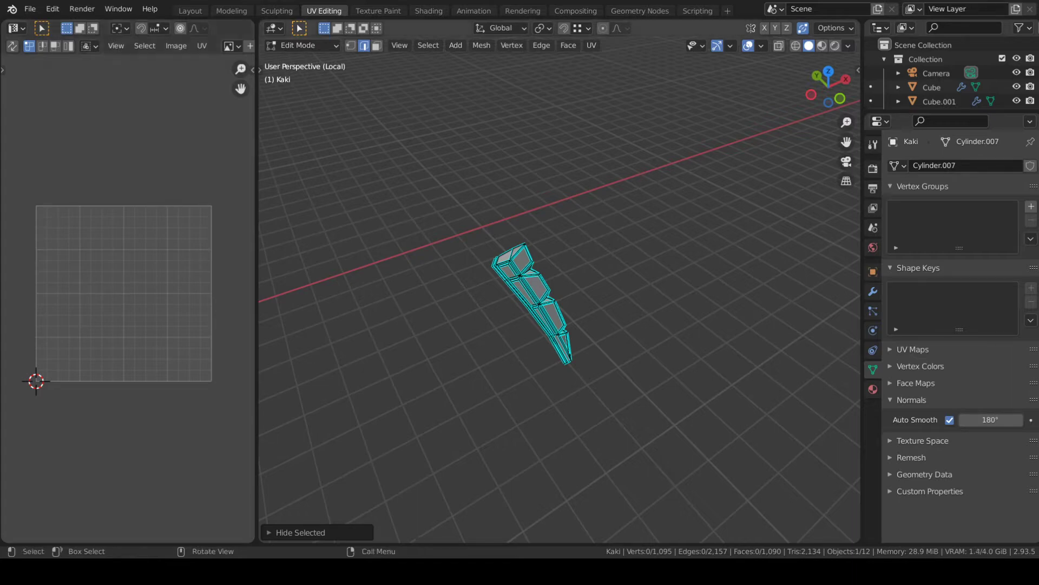
# - Try to select a shortest edge path from the claw's upper end to its tip
pyautogui.moveTo(542, 232); pyautogui.dragTo(565, 255, button='middle')
pyautogui.click(601, 231)
pyautogui.moveTo(640, 243); pyautogui.dragTo(615, 251, button='middle')
pyautogui.moveTo(532, 266); pyautogui.dragTo(607, 342, button='middle')
pyautogui.keyDown('ctrl'); pyautogui.click(575, 367); pyautogui.keyUp('ctrl')
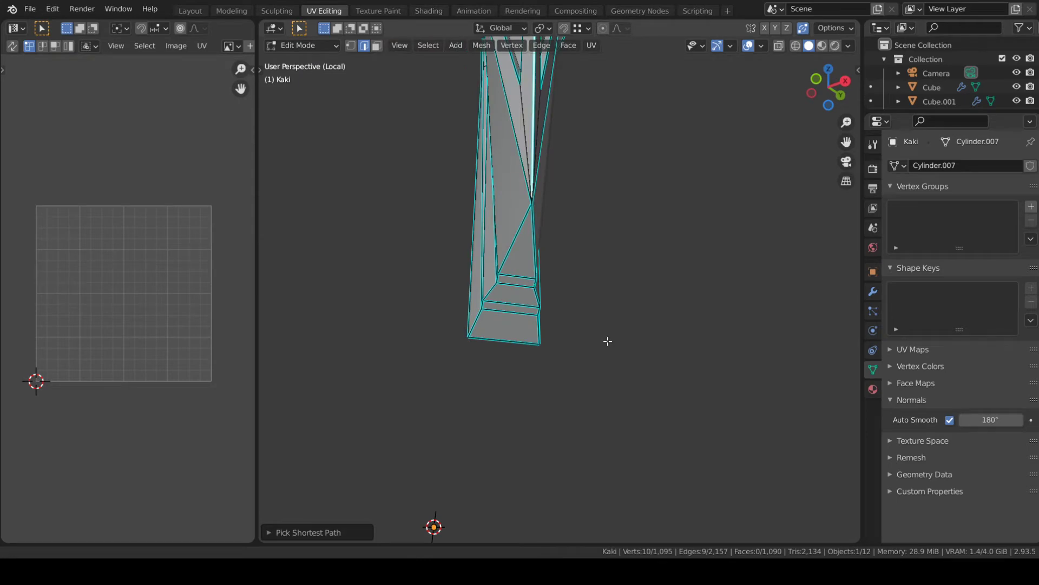
pyautogui.moveTo(507, 263); pyautogui.dragTo(557, 338, button='middle')
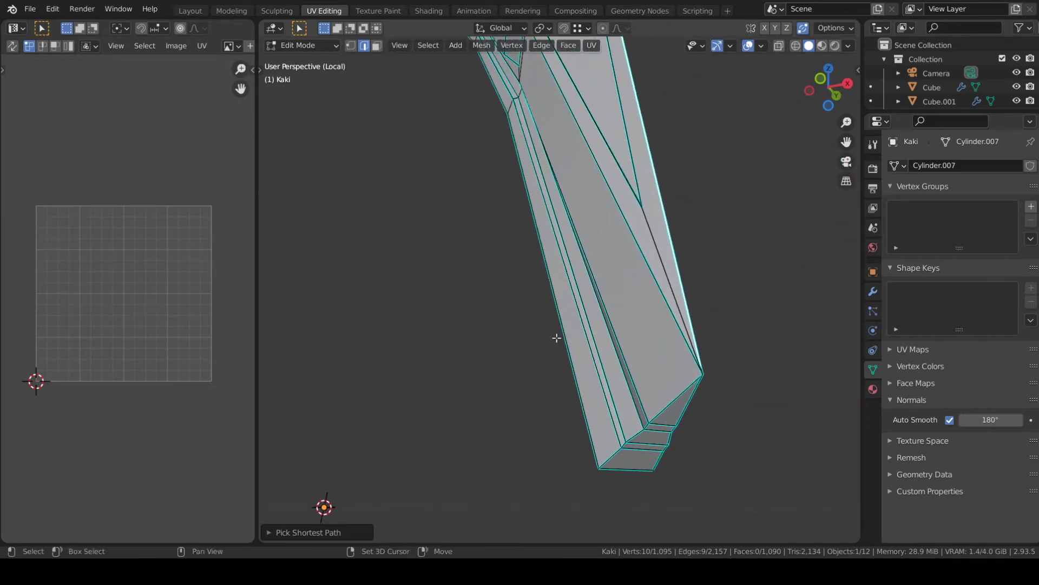
pyautogui.keyDown('shift'); pyautogui.moveTo(627, 306); pyautogui.dragTo(540, 357, button='middle'); pyautogui.keyUp('shift')
pyautogui.scroll(-4, 639, 392)
pyautogui.hotkey('ctrl', 'z')
# - Reveal the hidden leg parts while inspecting the claw's upper end, and hide them again
pyautogui.moveTo(496, 149); pyautogui.dragTo(491, 179, button='middle')
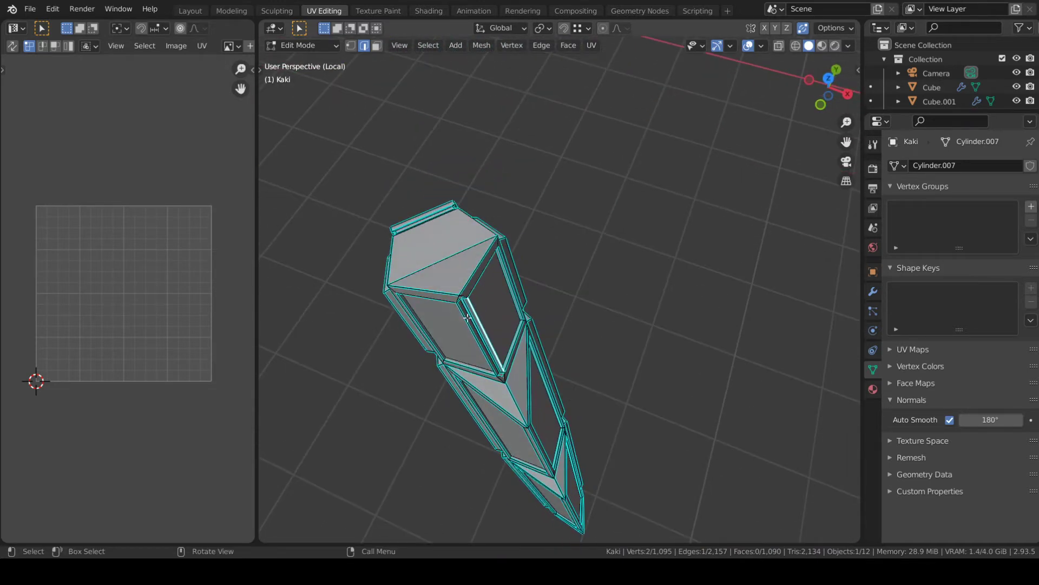
pyautogui.scroll(2, 483, 320)
pyautogui.moveTo(531, 318); pyautogui.dragTo(463, 185, button='middle')
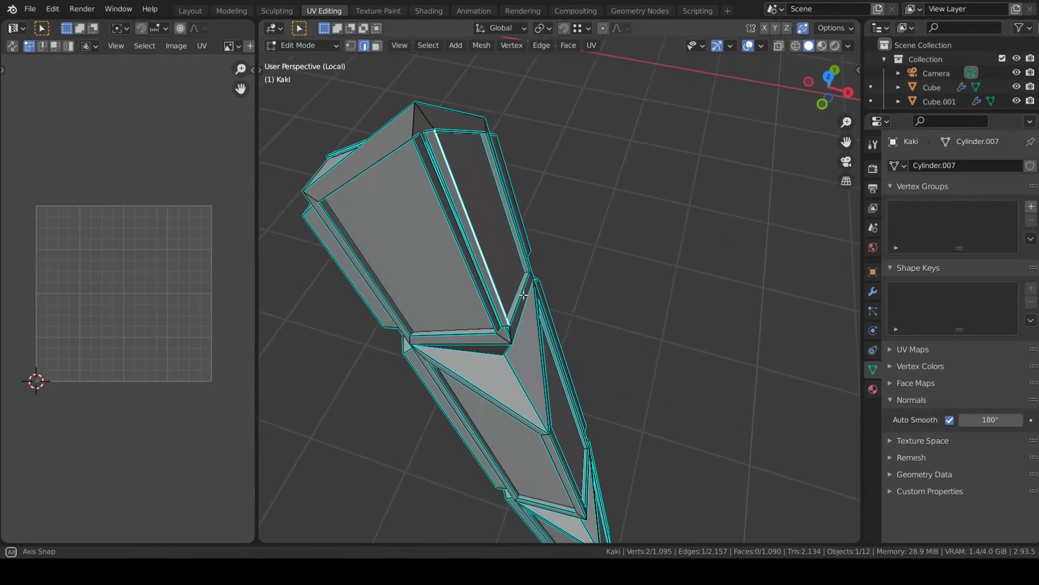
pyautogui.hotkey('alt', 'h')
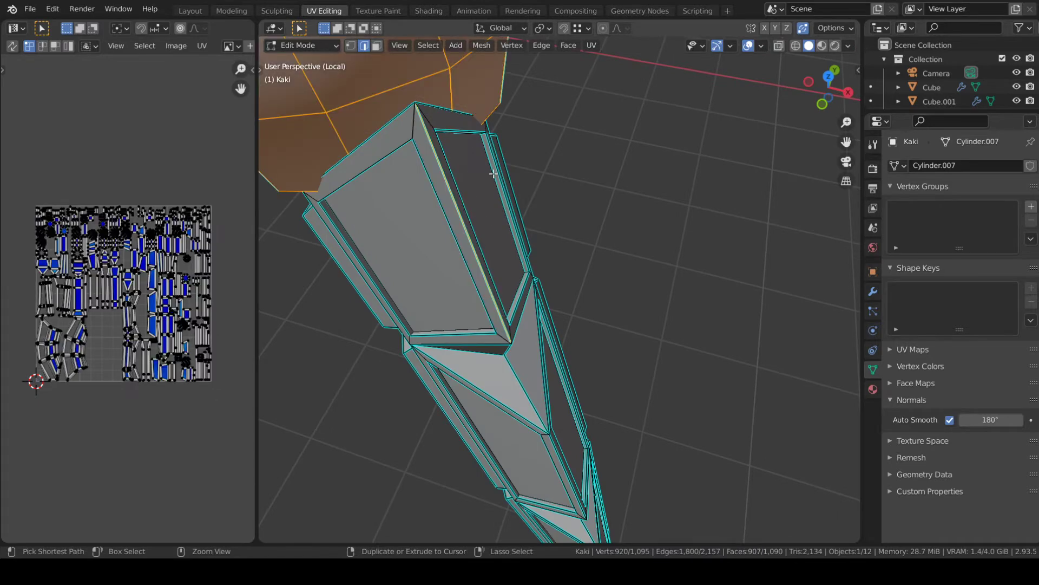
pyautogui.moveTo(485, 176); pyautogui.dragTo(666, 238, button='middle')
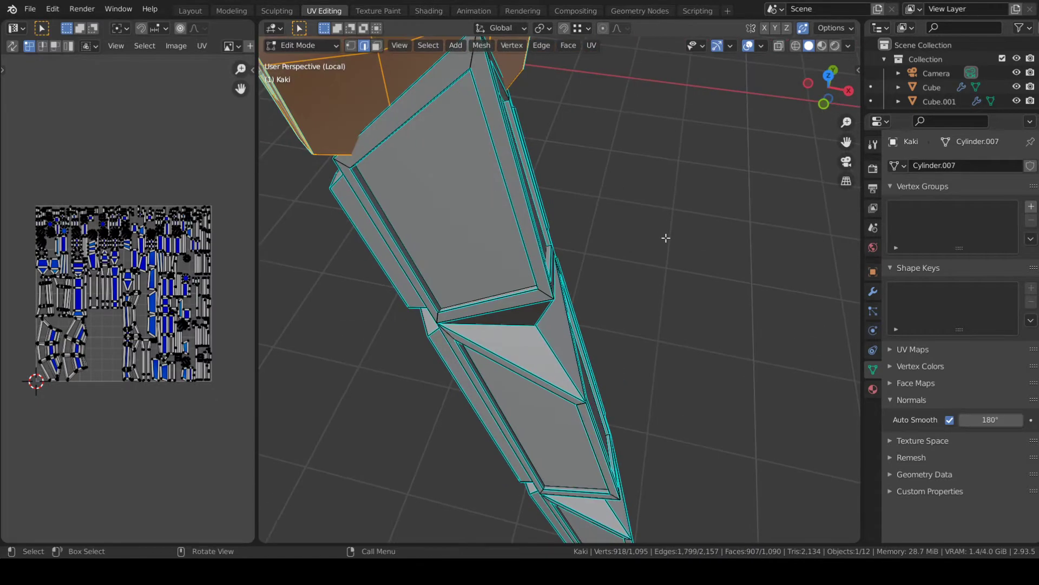
pyautogui.press('h')
# - Select the continuous edge path along the claw's ridge from its upper end to the tip and mark it as a seam
pyautogui.click(510, 119)
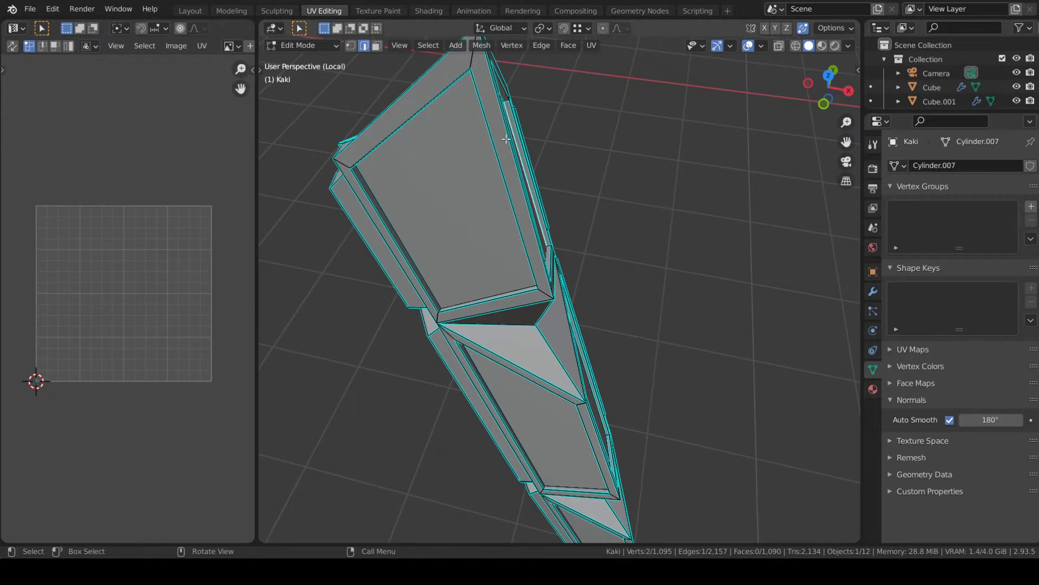
pyautogui.moveTo(507, 138); pyautogui.dragTo(459, 156, button='middle')
pyautogui.keyDown('ctrl'); pyautogui.click(459, 156); pyautogui.keyUp('ctrl')
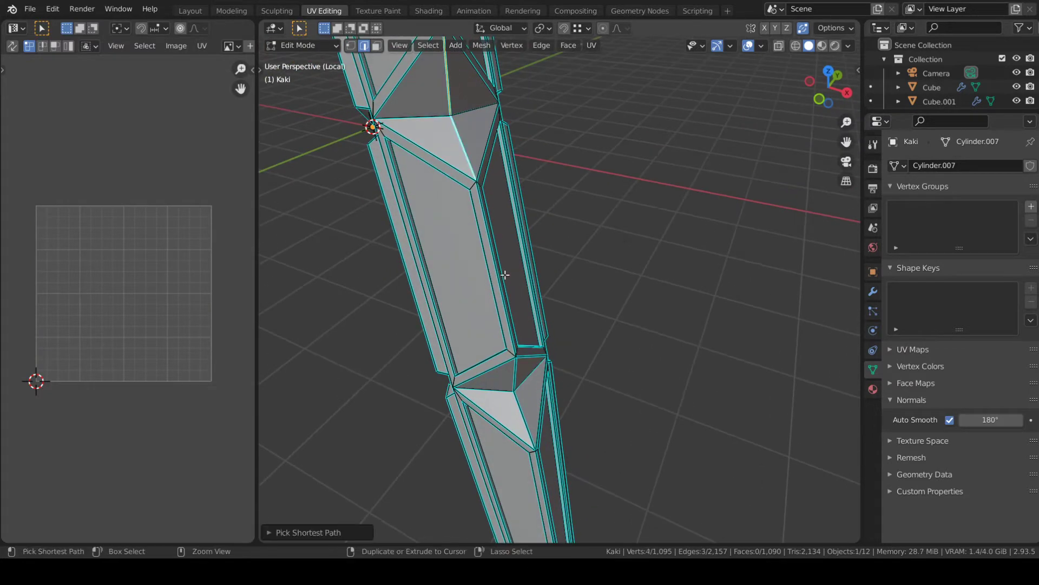
pyautogui.keyDown('ctrl'); pyautogui.click(517, 386); pyautogui.keyUp('ctrl')
pyautogui.moveTo(517, 386); pyautogui.dragTo(478, 229, button='middle')
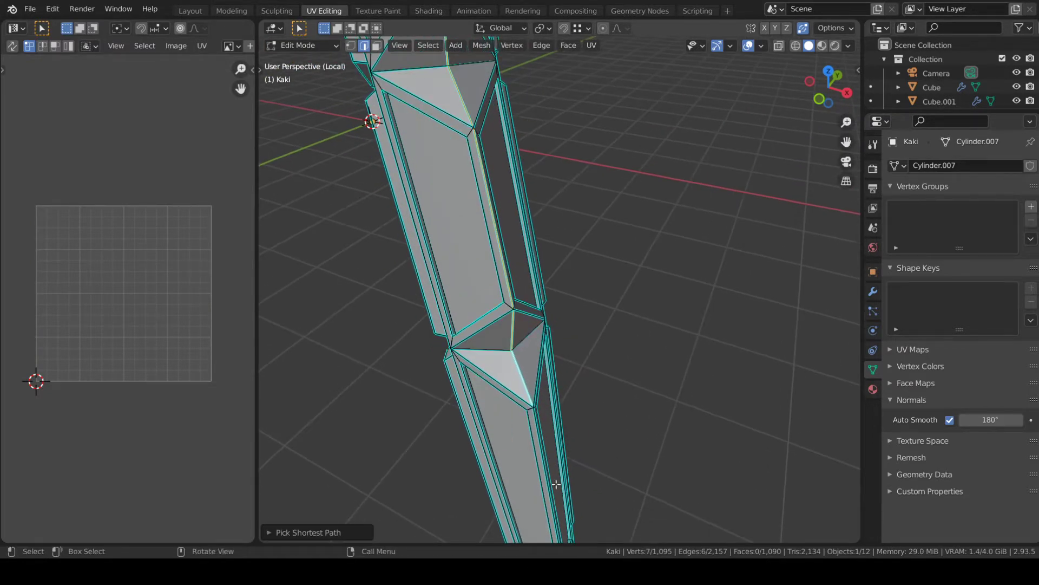
pyautogui.moveTo(556, 484); pyautogui.dragTo(671, 383, button='middle')
pyautogui.keyDown('ctrl'); pyautogui.click(501, 345); pyautogui.keyUp('ctrl')
pyautogui.keyDown('ctrl'); pyautogui.click(524, 353); pyautogui.keyUp('ctrl')
pyautogui.keyDown('ctrl'); pyautogui.click(651, 308); pyautogui.keyUp('ctrl')
pyautogui.keyDown('ctrl'); pyautogui.click(618, 329); pyautogui.keyUp('ctrl')
pyautogui.press('u')
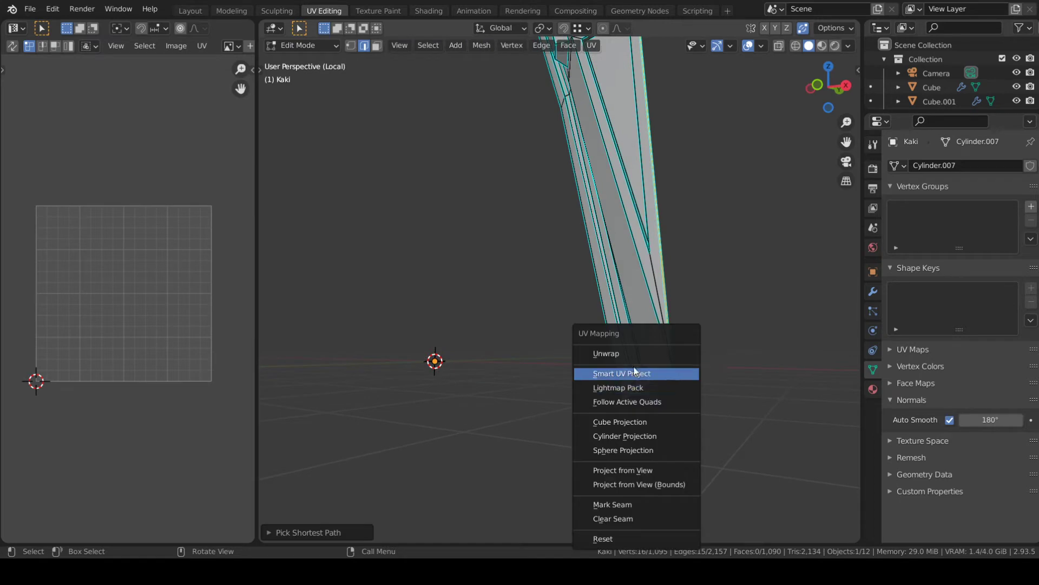
pyautogui.click(622, 501)
pyautogui.moveTo(590, 358); pyautogui.dragTo(576, 339, button='middle')
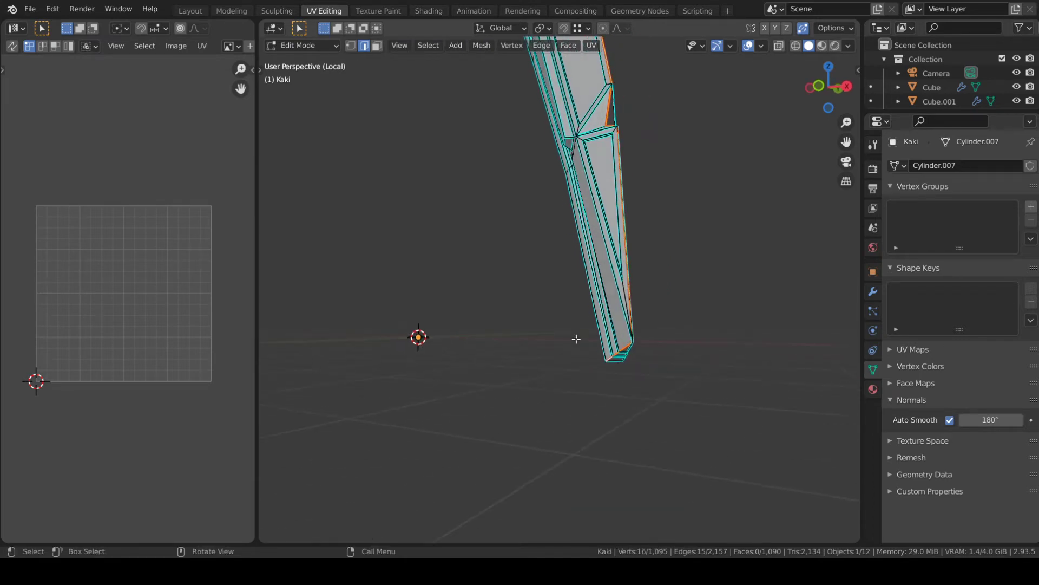
# - Select the whole linked claw, unwrap it along the marked seam, and examine the stretch colours on its UV island
pyautogui.press('l')
pyautogui.press('u')
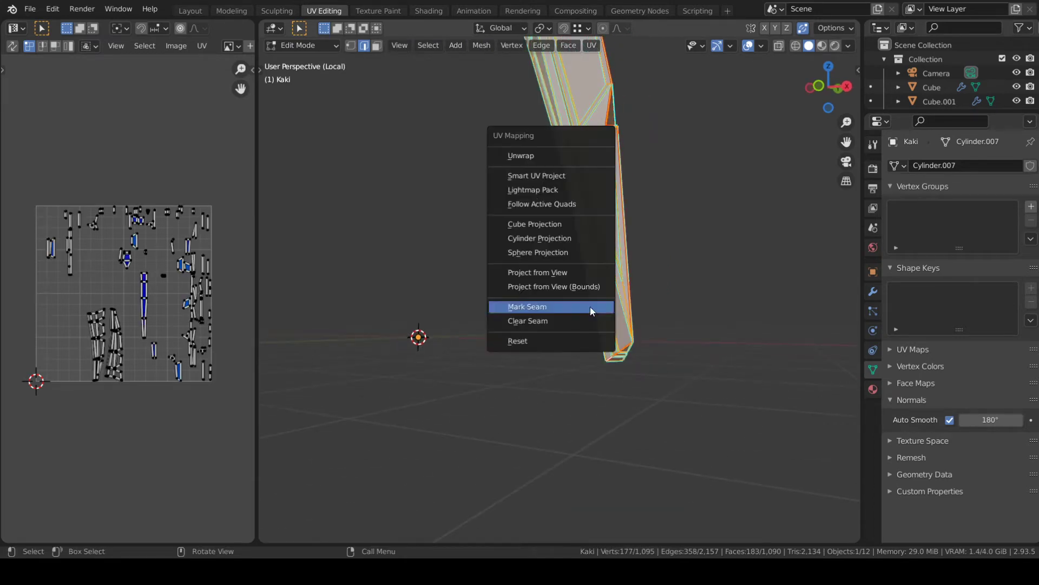
pyautogui.click(537, 156)
pyautogui.scroll(3, 171, 341)
pyautogui.scroll(1, 170, 341)
pyautogui.moveTo(171, 341); pyautogui.dragTo(230, 399, button='middle')
pyautogui.scroll(5, 119, 205)
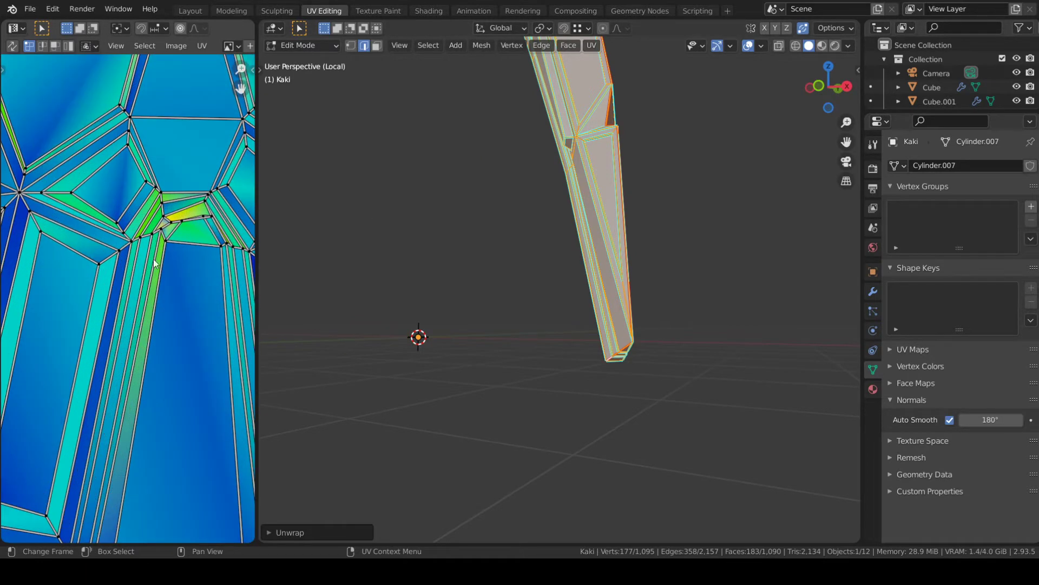
pyautogui.scroll(-7, 175, 221)
pyautogui.moveTo(148, 448); pyautogui.dragTo(125, 346, button='middle')
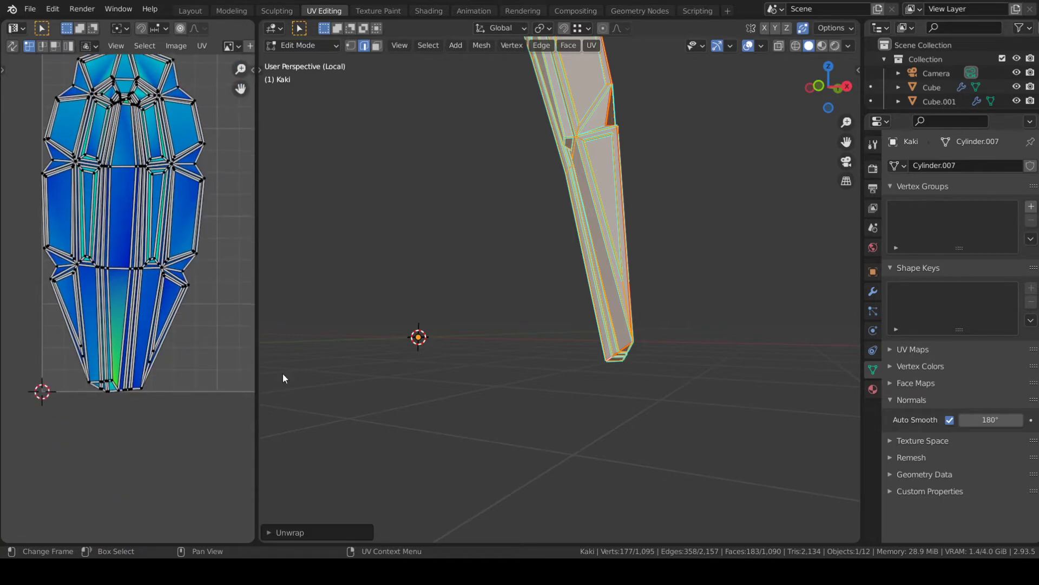
# - Select the edges along both sides of the claw's upper end cap with shortest paths and mark them as a seam
pyautogui.moveTo(447, 345); pyautogui.dragTo(496, 368, button='middle')
pyautogui.click(539, 301)
pyautogui.keyDown('ctrl'); pyautogui.click(488, 302); pyautogui.keyUp('ctrl')
pyautogui.keyDown('shift'); pyautogui.click(509, 196); pyautogui.keyUp('shift')
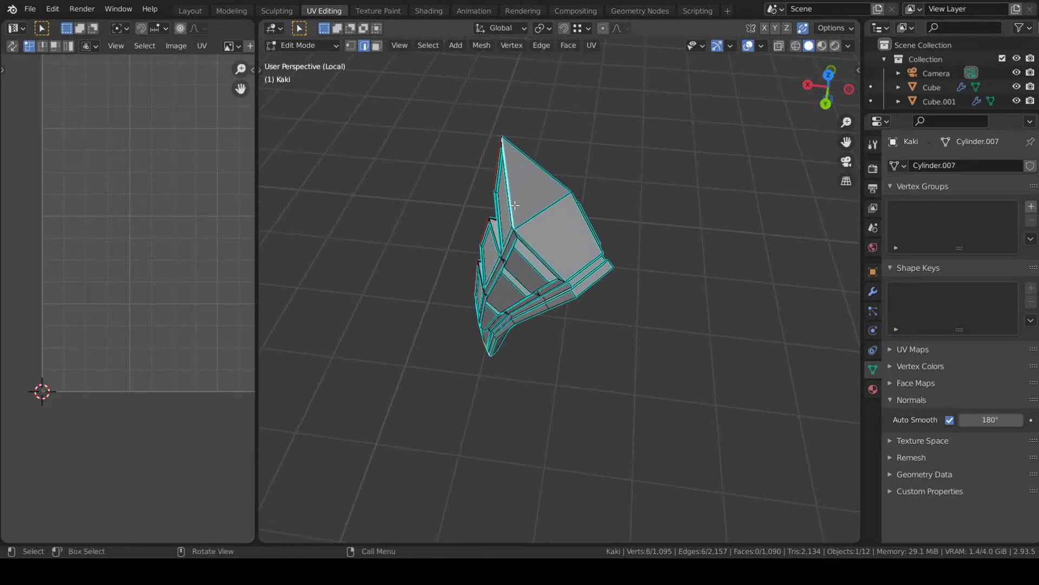
pyautogui.keyDown('ctrl'); pyautogui.click(578, 297); pyautogui.keyUp('ctrl')
pyautogui.moveTo(577, 297); pyautogui.dragTo(402, 291, button='middle')
pyautogui.keyDown('shift'); pyautogui.click(465, 181); pyautogui.keyUp('shift')
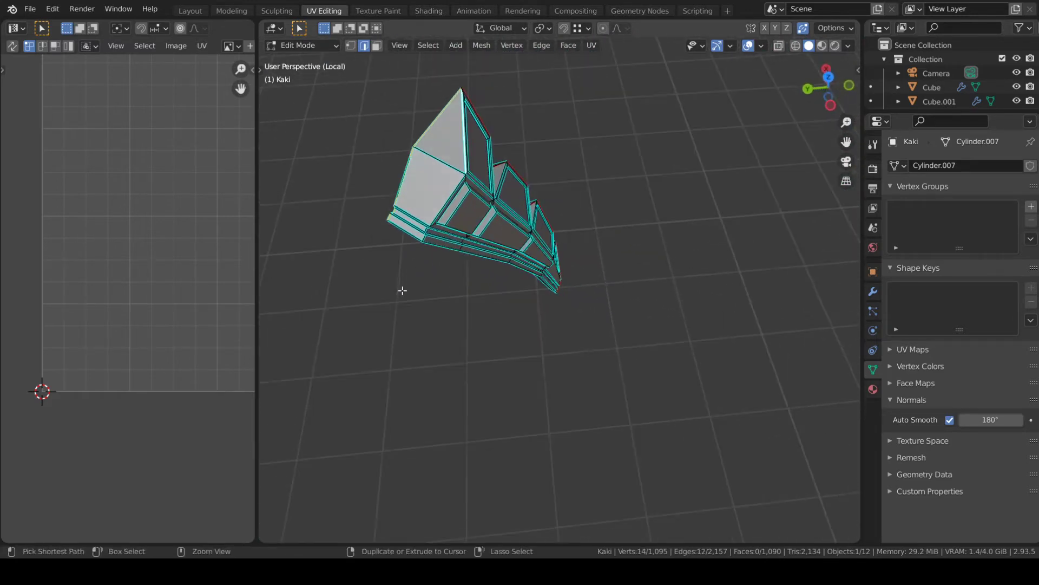
pyautogui.keyDown('ctrl'); pyautogui.click(423, 239); pyautogui.keyUp('ctrl')
pyautogui.moveTo(423, 238); pyautogui.dragTo(483, 379, button='middle')
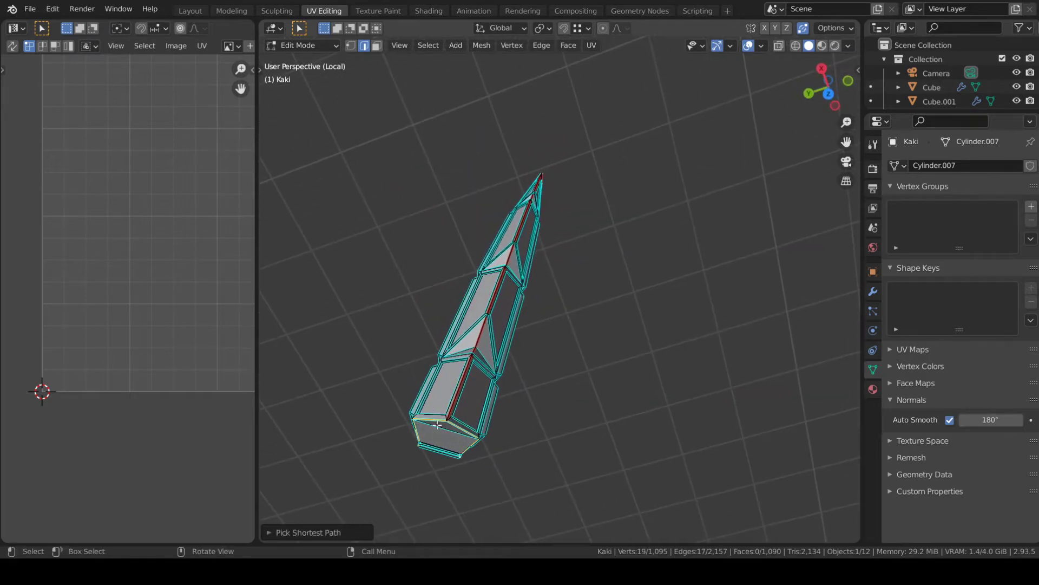
pyautogui.moveTo(437, 425); pyautogui.dragTo(535, 267, button='middle')
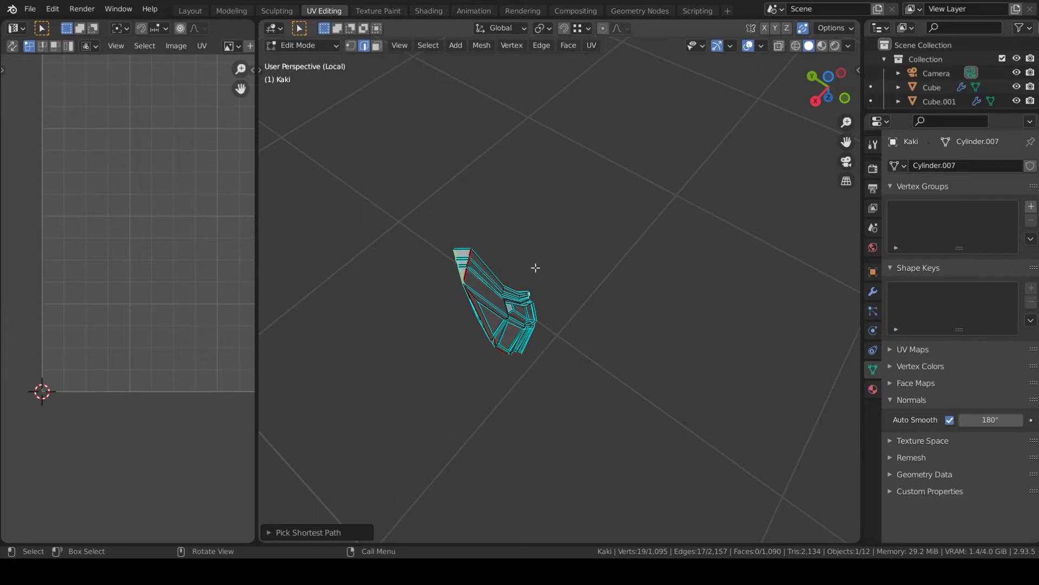
pyautogui.press('u')
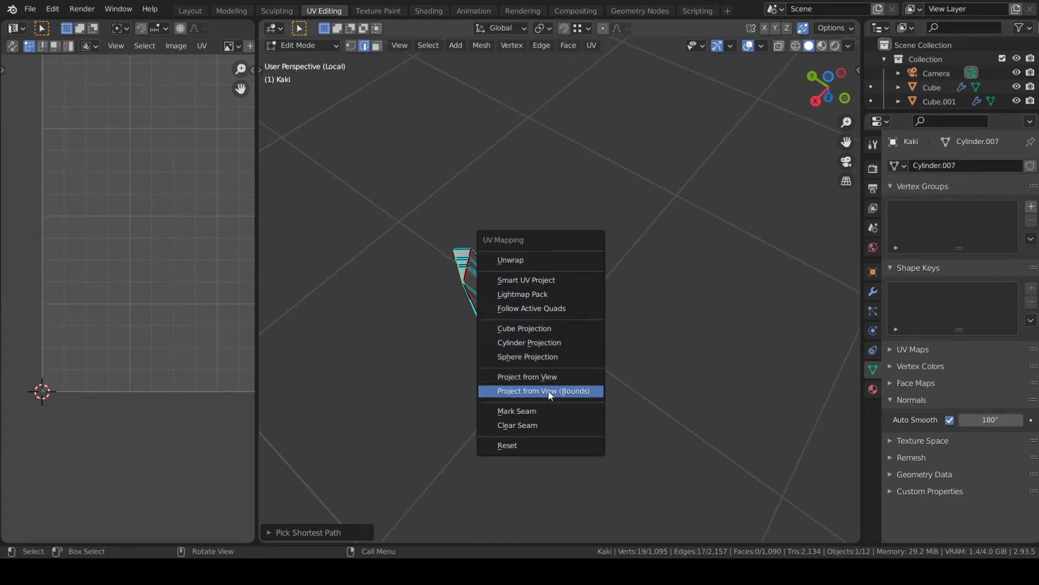
pyautogui.click(543, 414)
# - Select the whole linked claw, unwrap it again with the new seams, and widen the UV editor to show the full island
pyautogui.hotkey('ctrl', 'l')
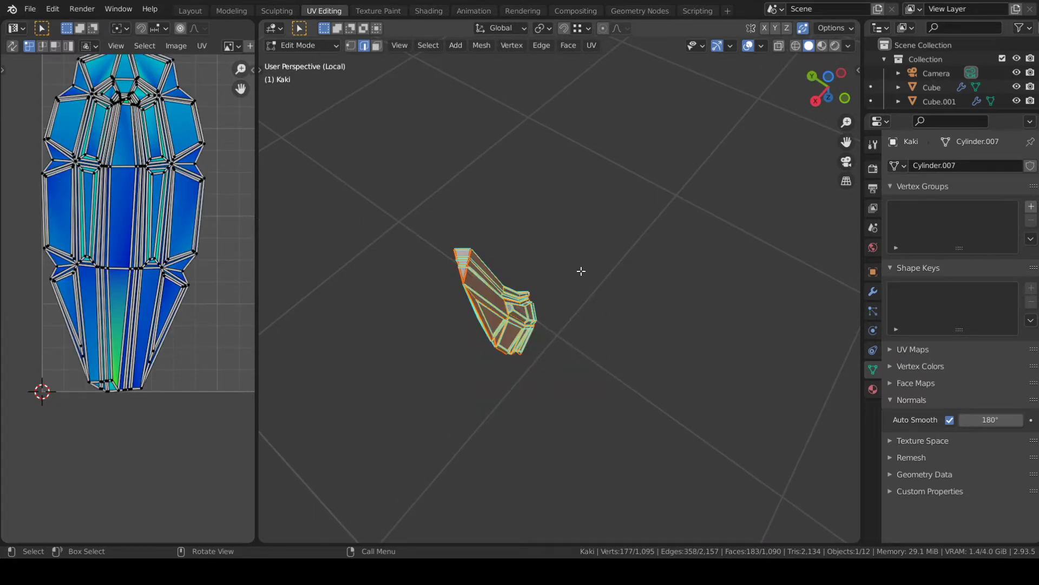
pyautogui.press('u')
pyautogui.click(536, 121)
pyautogui.scroll(3, 195, 333)
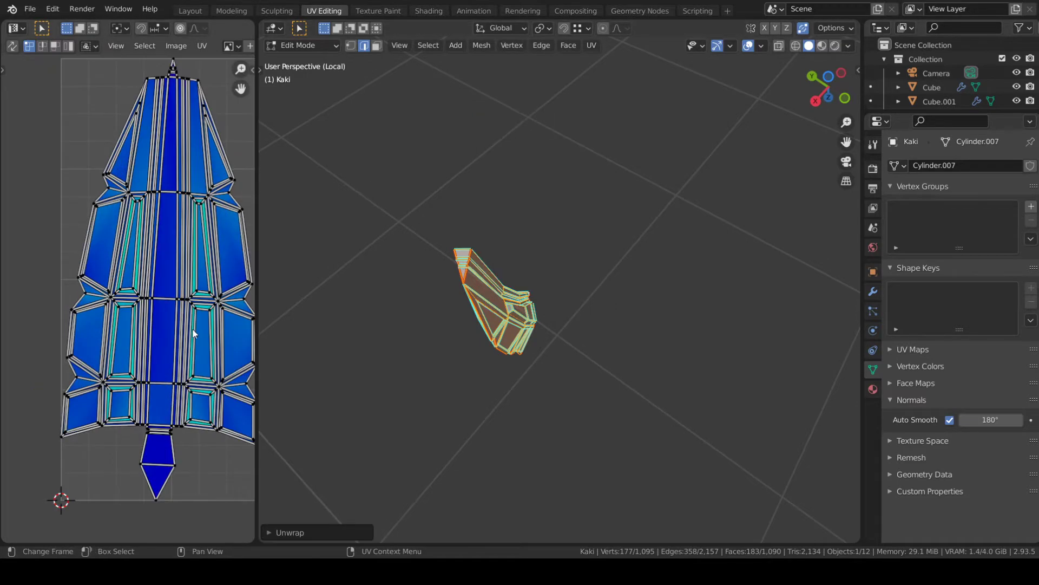
pyautogui.moveTo(197, 285); pyautogui.dragTo(187, 343, button='middle')
pyautogui.moveTo(256, 346); pyautogui.dragTo(373, 352)
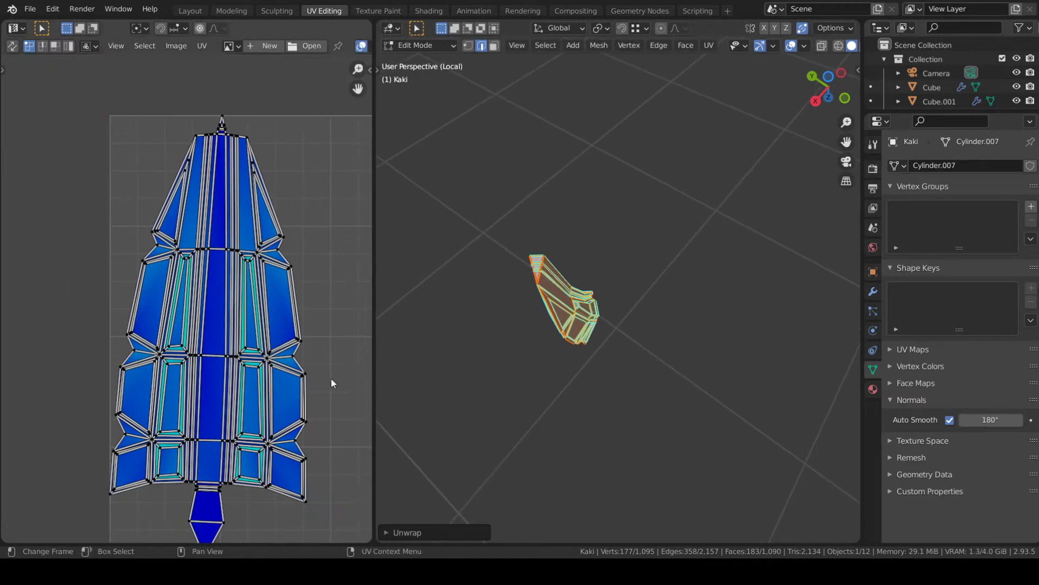
# - Examine the stretch colours on the claw's UV island around the side notches and compare them with the claw mesh
pyautogui.scroll(3, 295, 377)
pyautogui.moveTo(295, 377); pyautogui.dragTo(291, 374, button='middle')
pyautogui.scroll(6, 251, 381)
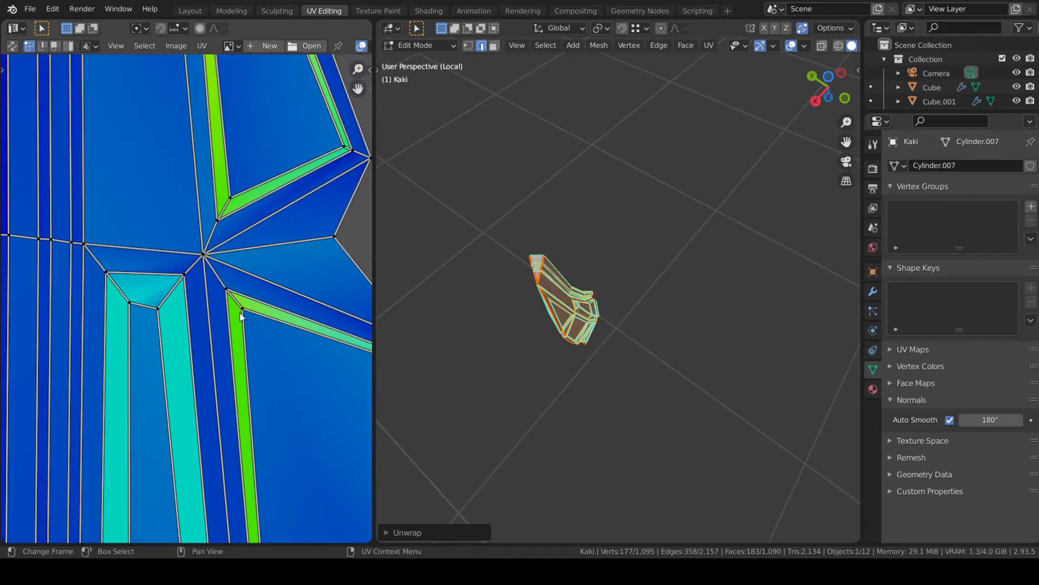
pyautogui.scroll(-8, 241, 314)
pyautogui.scroll(6, 232, 342)
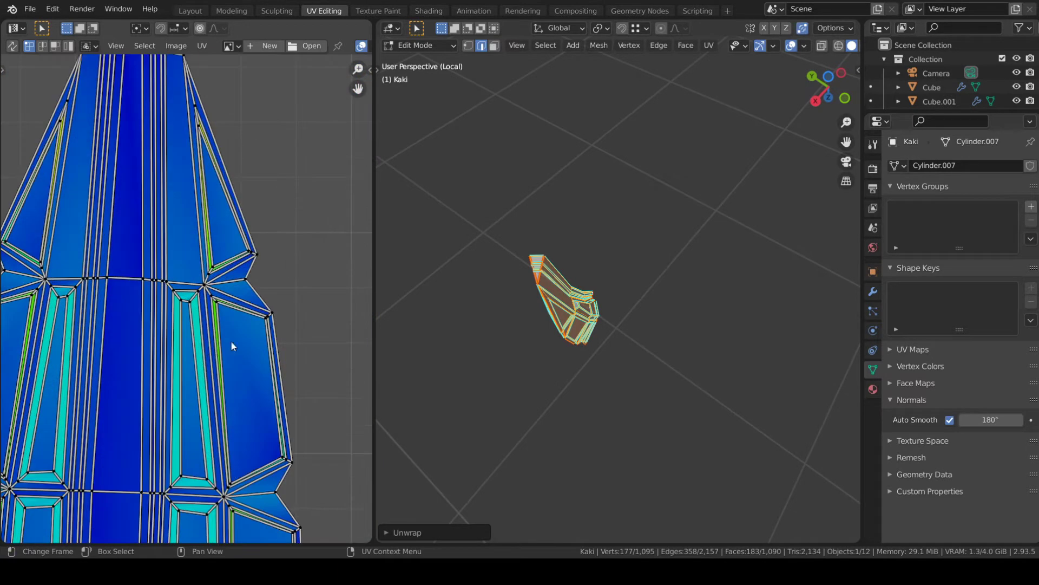
pyautogui.moveTo(522, 308); pyautogui.dragTo(703, 265, button='middle')
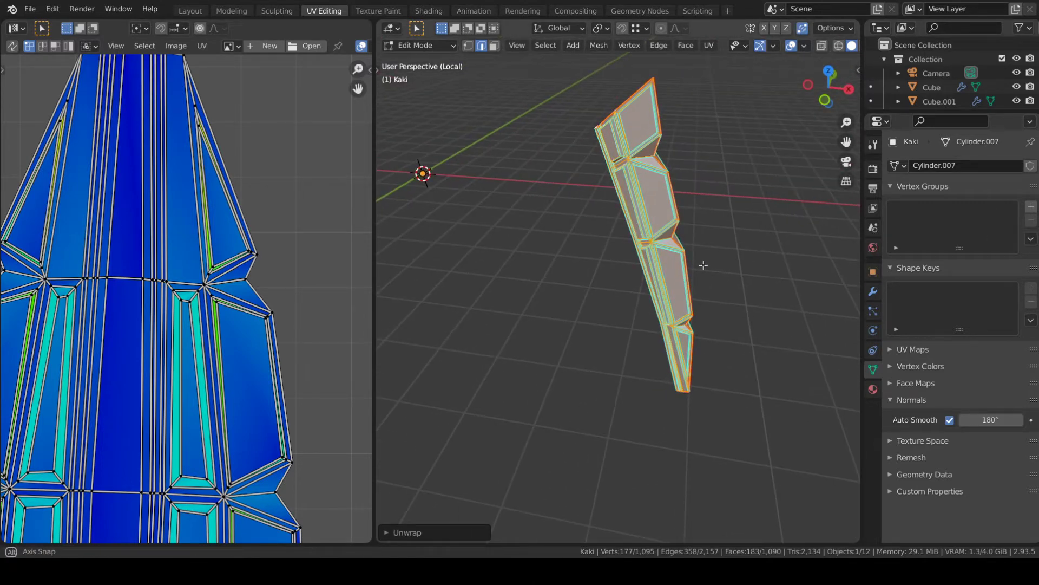
pyautogui.scroll(3, 339, 350)
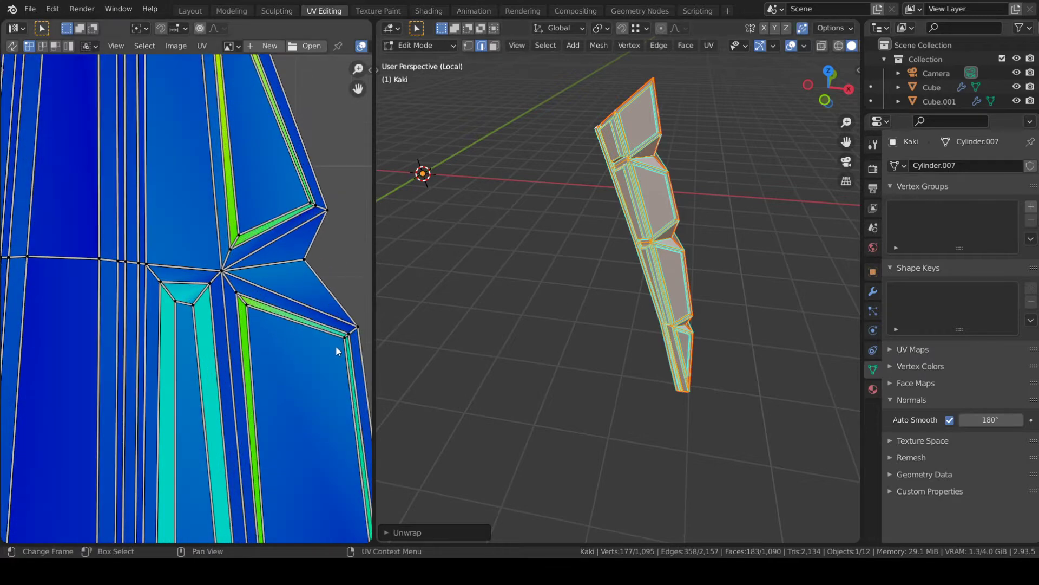
pyautogui.scroll(-5, 354, 351)
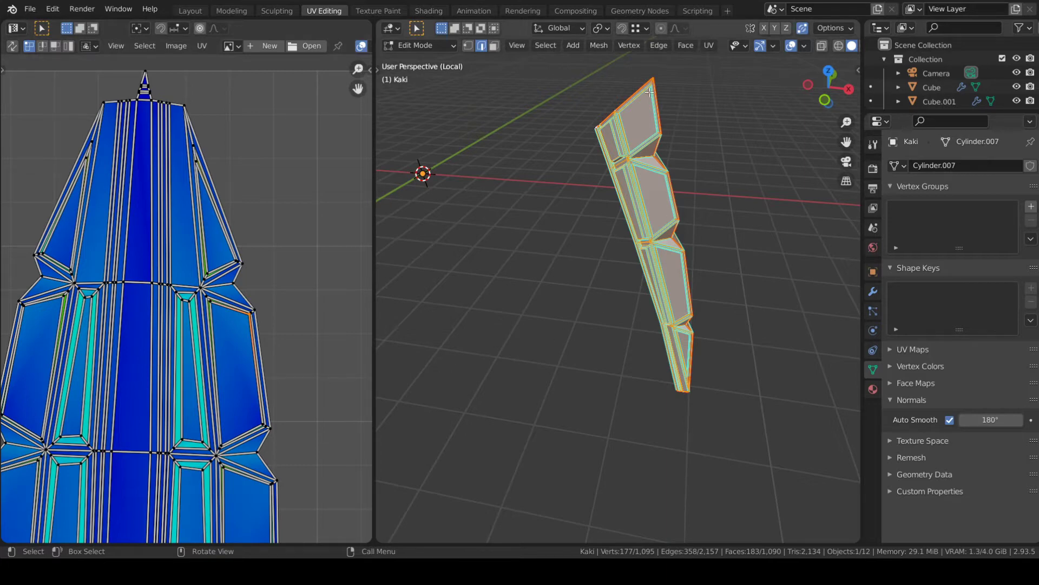
# - Try selecting the shortest edge path between the claw's upper end and its tip
pyautogui.click(711, 353)
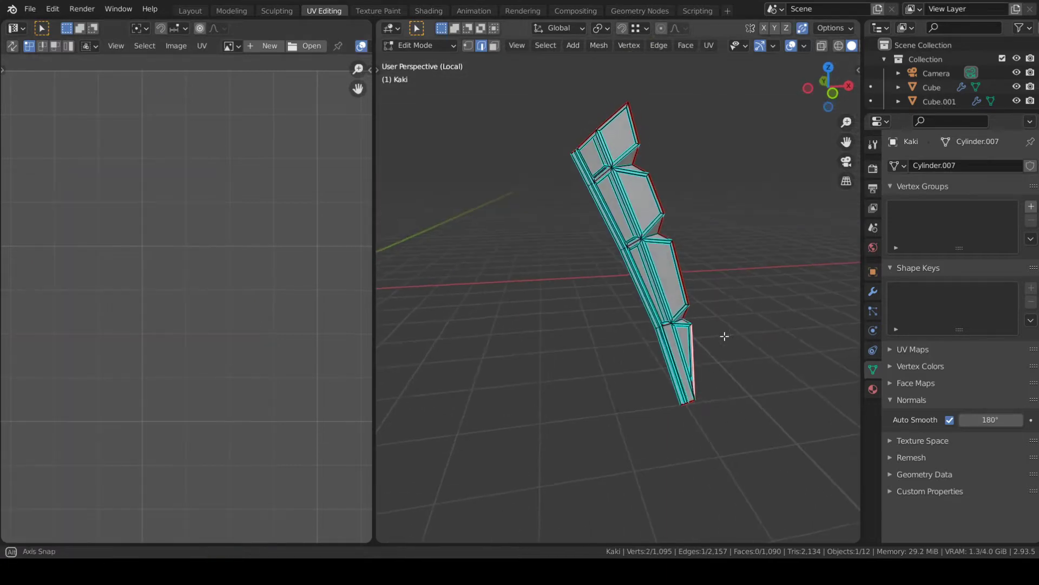
pyautogui.moveTo(726, 336); pyautogui.dragTo(588, 265, button='middle')
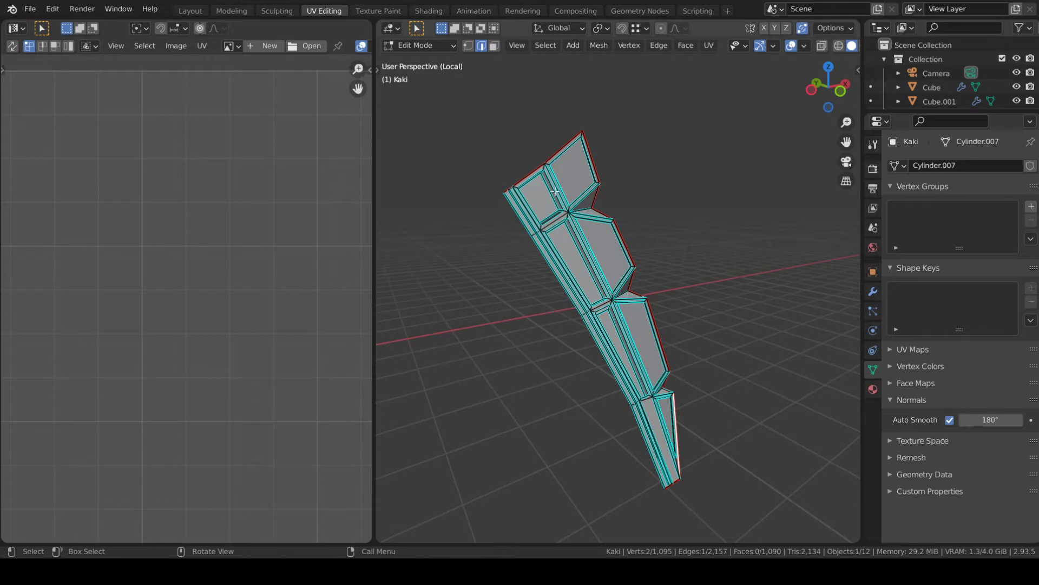
pyautogui.keyDown('ctrl'); pyautogui.click(669, 444); pyautogui.keyUp('ctrl')
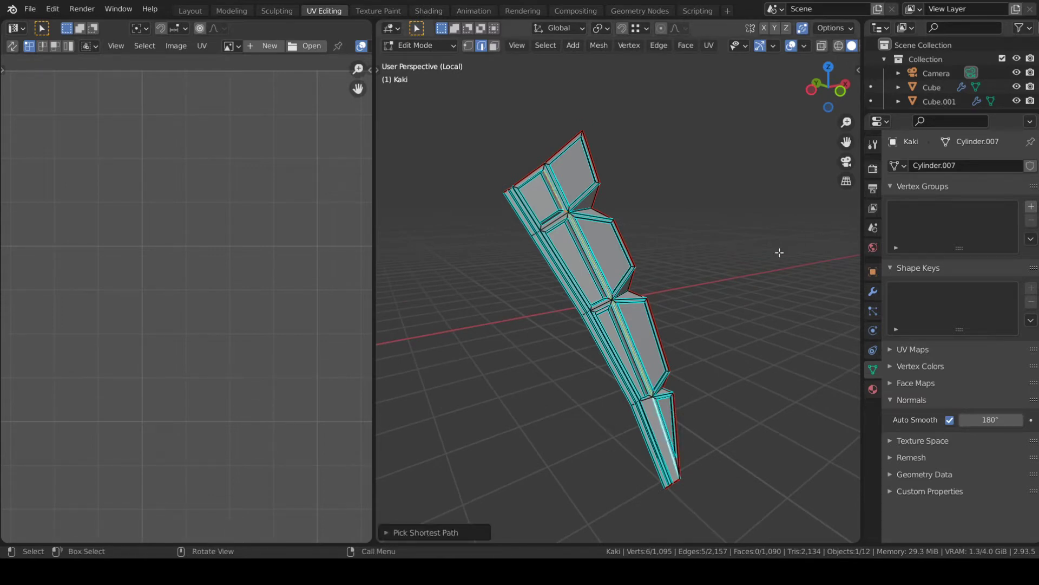
# - Turn on the Screencast Keys display for the 3D viewport
pyautogui.press('m')
pyautogui.press('n')
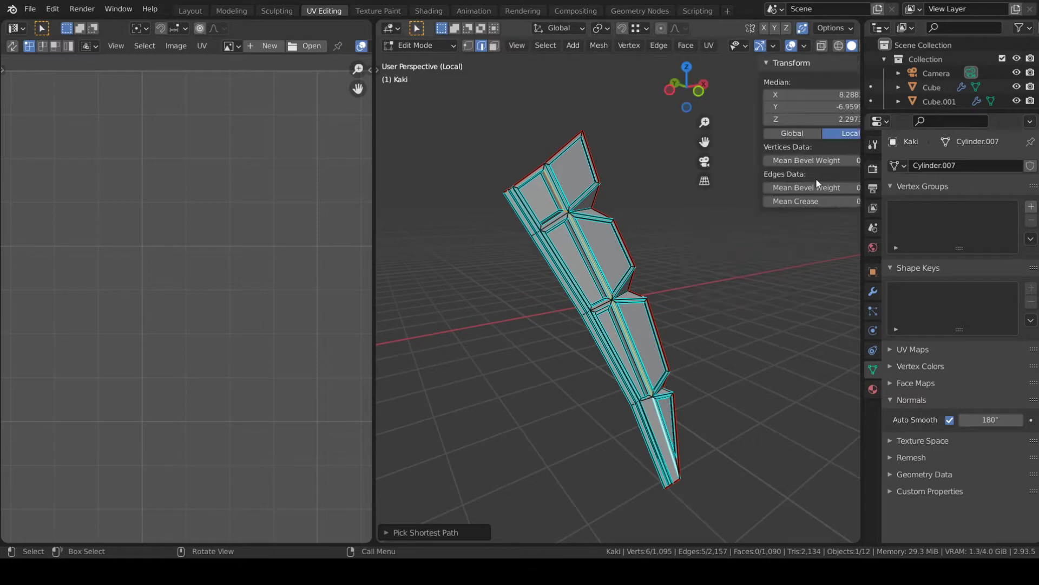
pyautogui.click(851, 194)
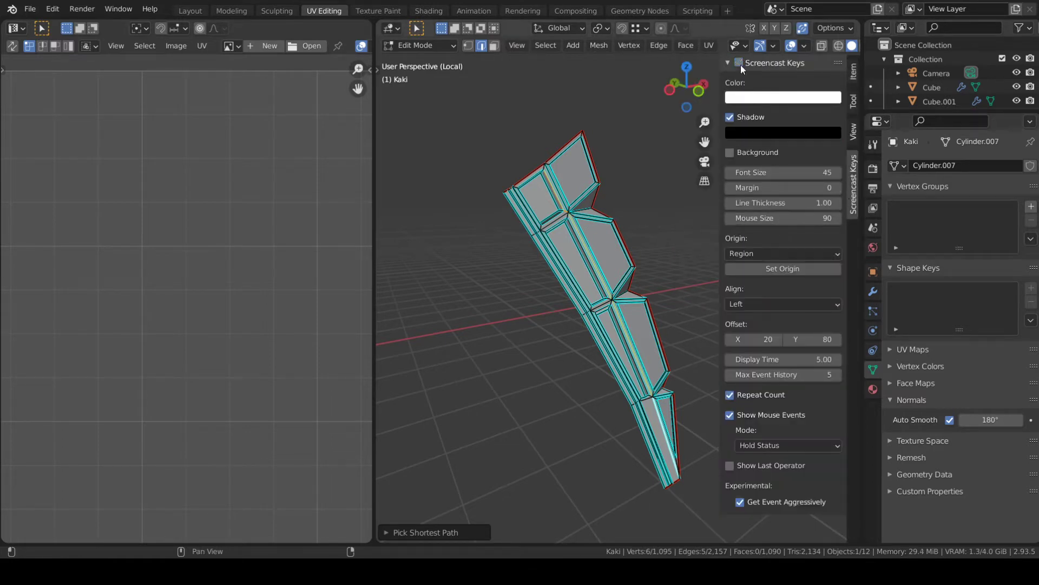
pyautogui.press('n')
pyautogui.press('n')
pyautogui.press('n')
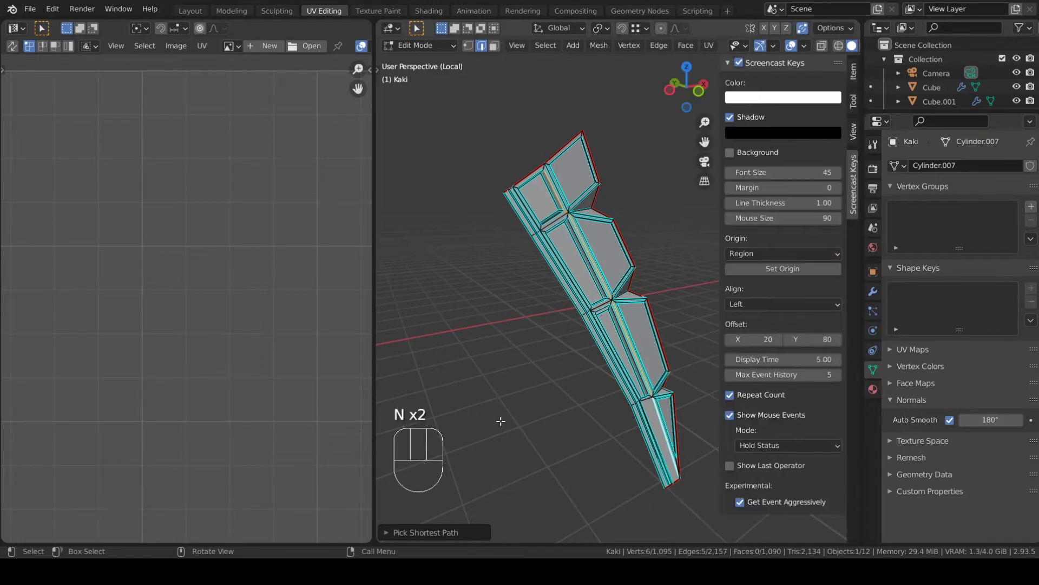
# - Select the long edge running down the claw's side in its uppermost segment
pyautogui.scroll(-1, 550, 278)
pyautogui.click(516, 129)
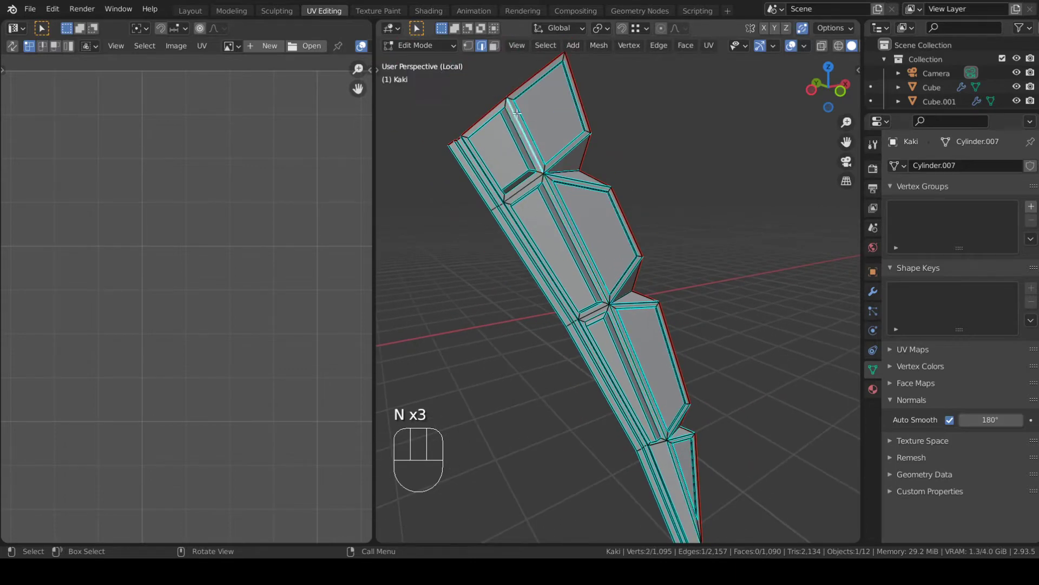
pyautogui.keyDown('shift'); pyautogui.moveTo(516, 129); pyautogui.dragTo(553, 145, button='middle'); pyautogui.keyUp('shift')
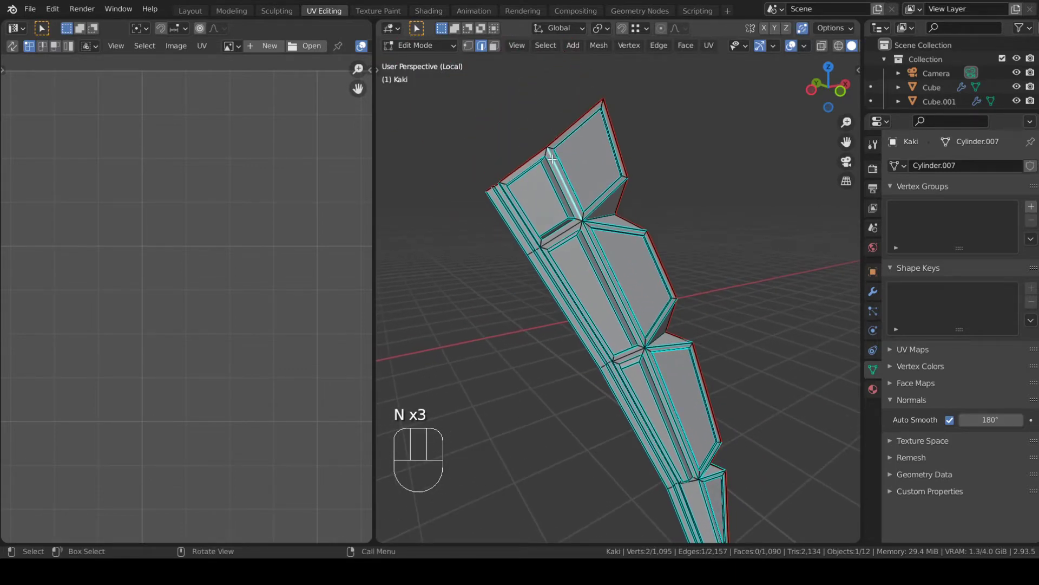
# - Try circling the selected upper edge with a blue annotation, and remove the stroke
pyautogui.press('n')
pyautogui.press('n')
pyautogui.press('t')
pyautogui.click(393, 224)
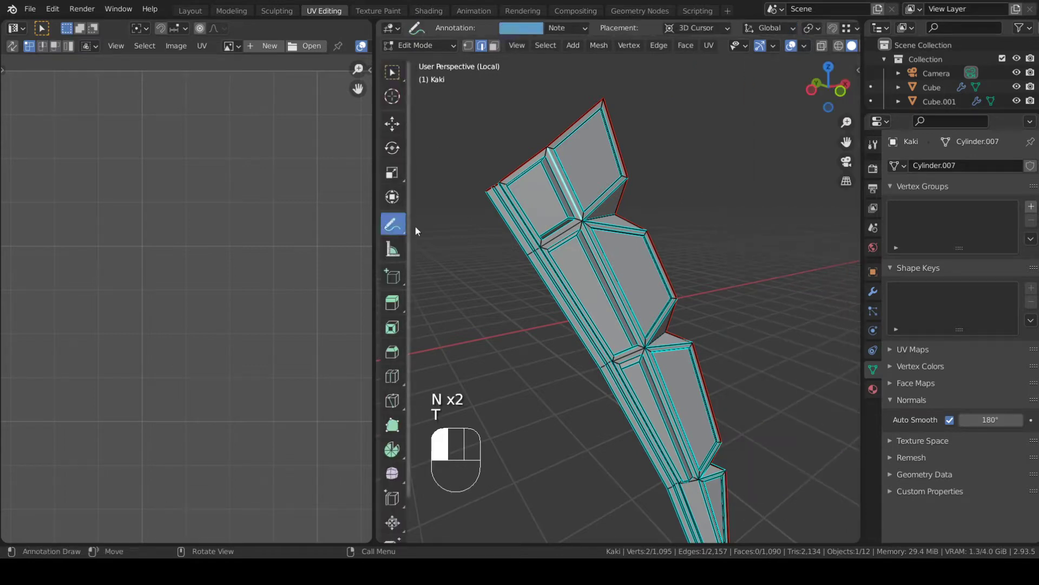
pyautogui.moveTo(601, 188); pyautogui.dragTo(600, 186)
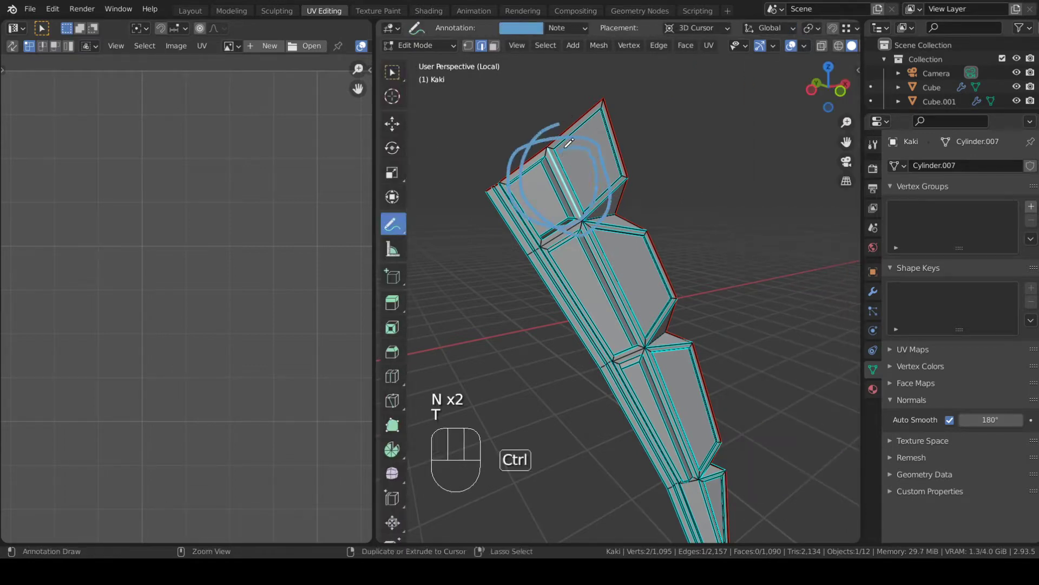
pyautogui.hotkey('ctrl', 'z')
pyautogui.moveTo(393, 224); pyautogui.dragTo(457, 311)
pyautogui.moveTo(528, 168)
pyautogui.mouseDown()
pyautogui.moveTo(590, 235)
pyautogui.moveTo(576, 233)
pyautogui.mouseUp()
pyautogui.moveTo(393, 225)
pyautogui.mouseDown()
pyautogui.moveTo(394, 232)
pyautogui.moveTo(441, 225)
pyautogui.mouseUp()
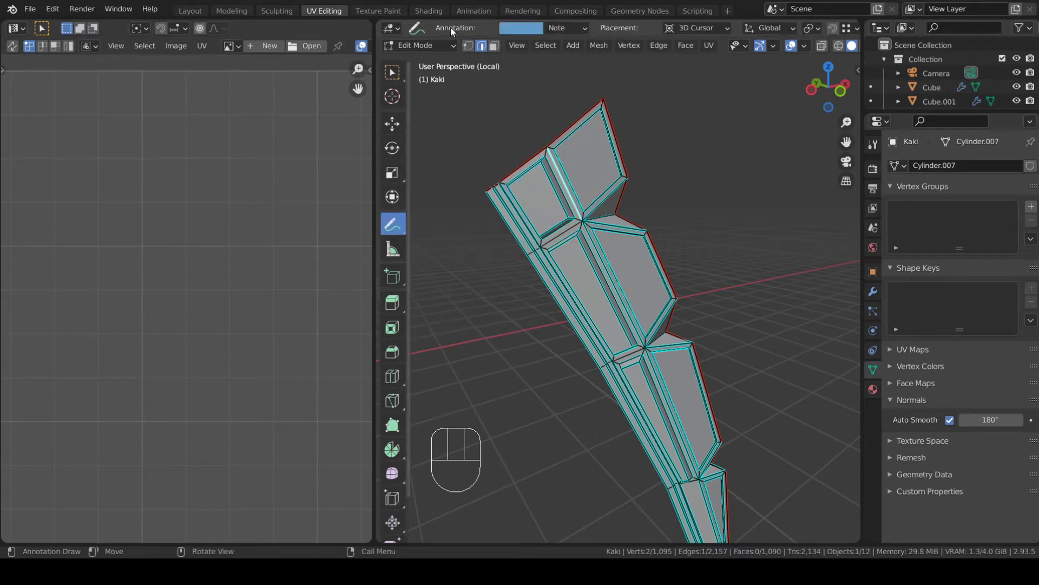
# - Set the annotation colour to red and circle the selected upper edge and the edges near the claw's tip
pyautogui.click(513, 28)
pyautogui.click(564, 83)
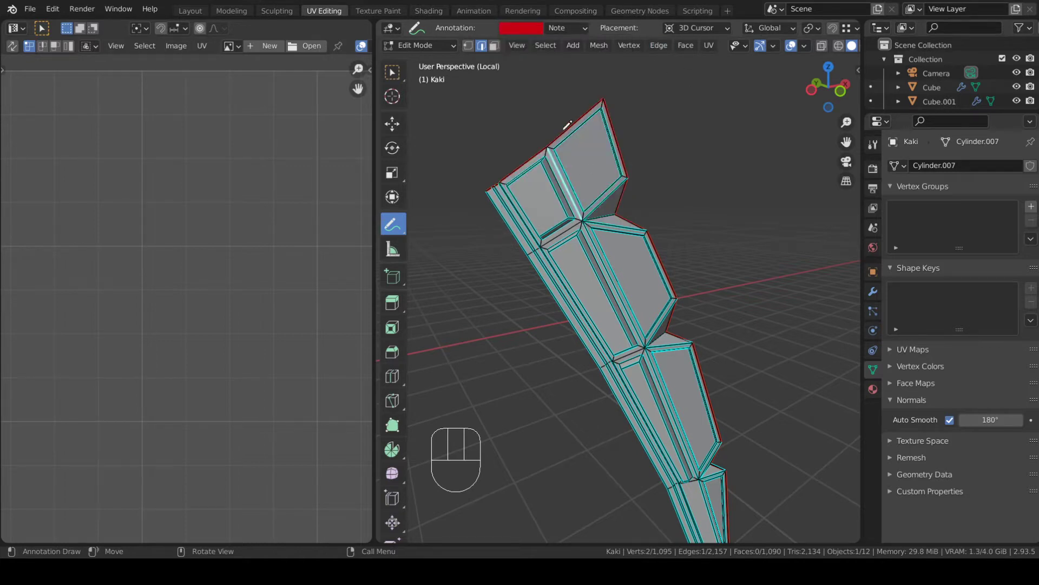
pyautogui.moveTo(536, 127); pyautogui.dragTo(526, 213)
pyautogui.moveTo(527, 108); pyautogui.dragTo(554, 180)
pyautogui.keyDown('shift'); pyautogui.moveTo(762, 533); pyautogui.dragTo(708, 387, button='middle'); pyautogui.keyUp('shift')
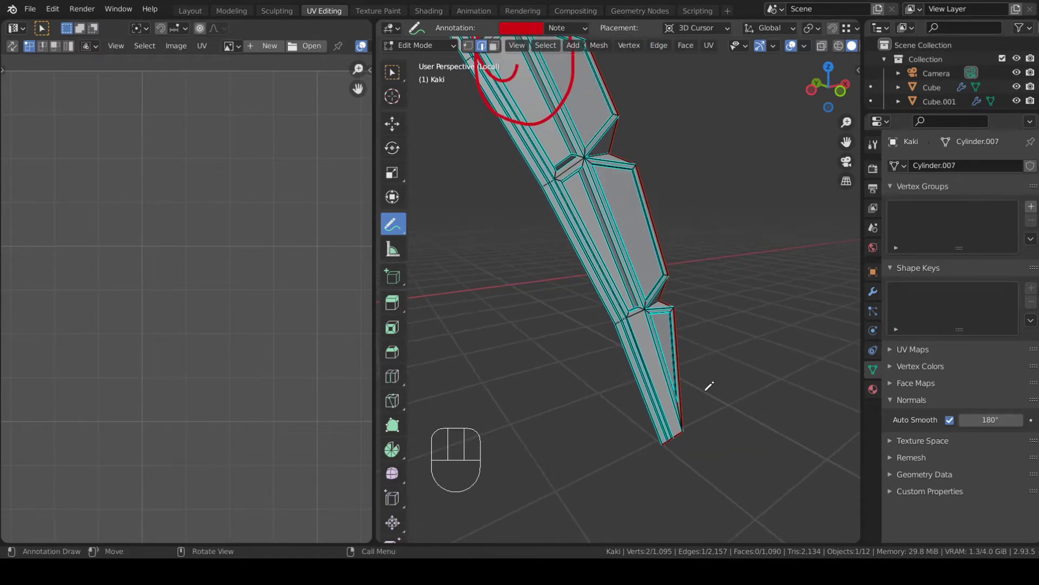
pyautogui.moveTo(658, 326)
pyautogui.mouseDown()
pyautogui.moveTo(704, 411)
pyautogui.moveTo(649, 330)
pyautogui.mouseUp()
pyautogui.keyDown('shift'); pyautogui.moveTo(650, 330); pyautogui.dragTo(683, 385, button='middle'); pyautogui.keyUp('shift')
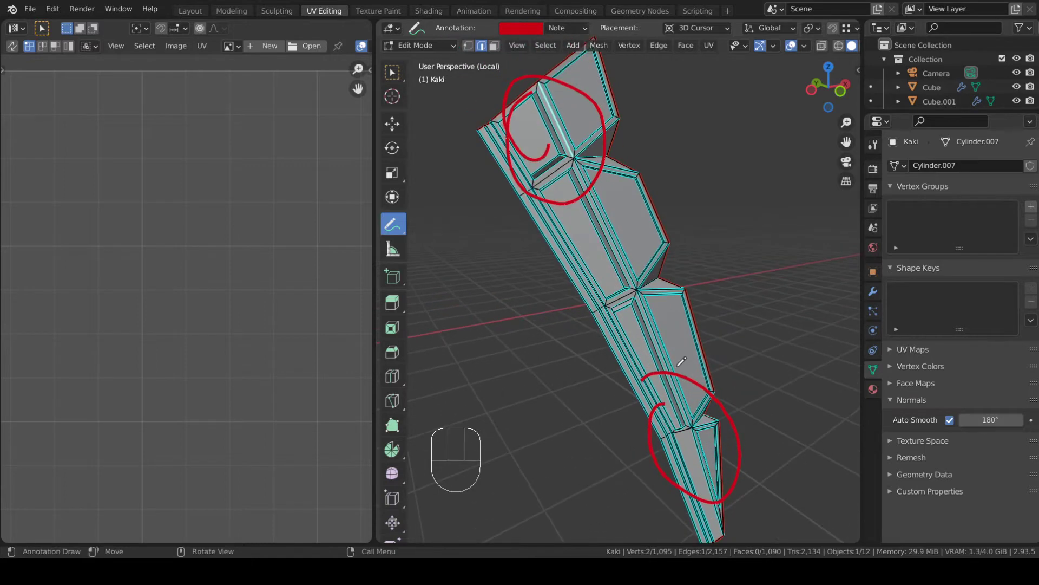
# - Erase both red annotation circles with the Annotate Eraser and return to the selection tool
pyautogui.moveTo(400, 221); pyautogui.dragTo(433, 328)
pyautogui.moveTo(563, 142)
pyautogui.mouseDown()
pyautogui.moveTo(515, 132)
pyautogui.moveTo(571, 109)
pyautogui.mouseUp()
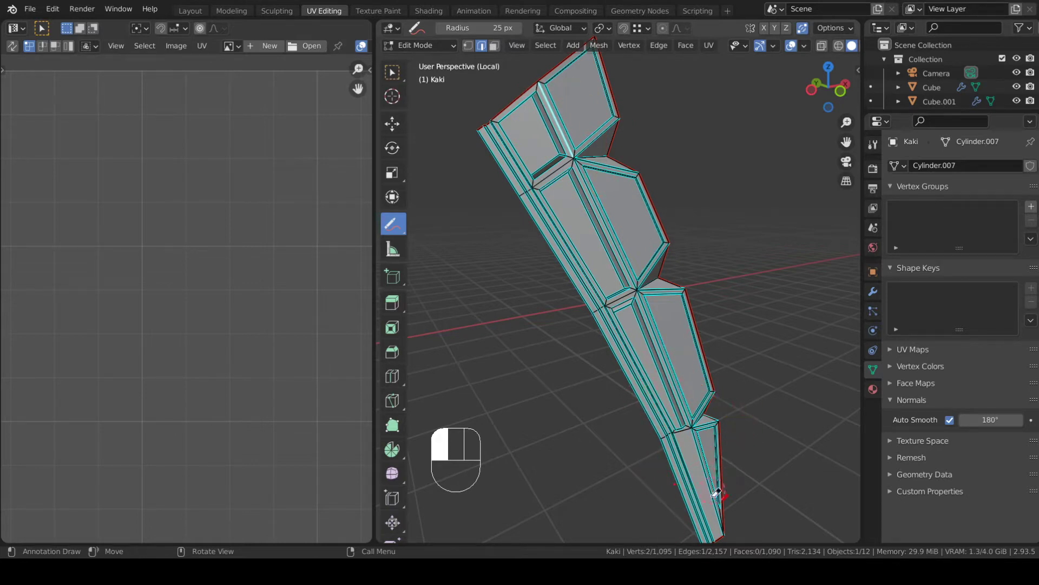
pyautogui.moveTo(721, 479); pyautogui.dragTo(728, 493)
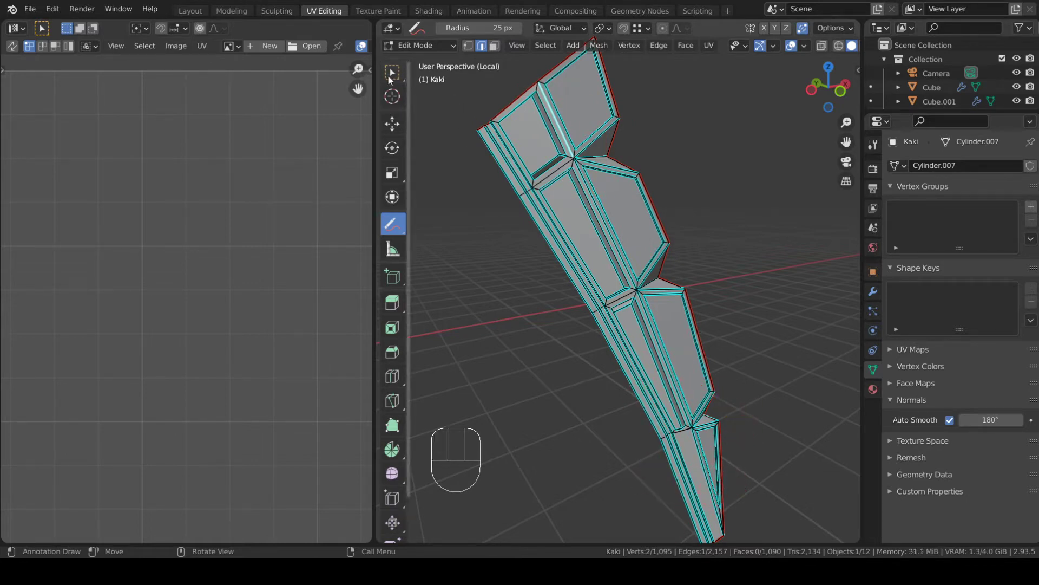
pyautogui.click(388, 77)
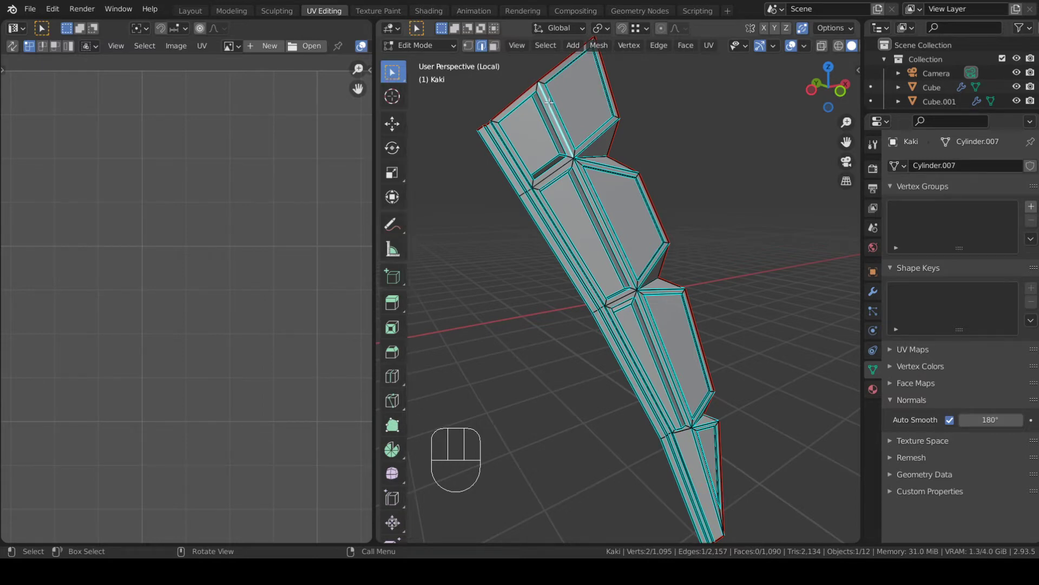
# - Extend the selection along the shortest path from the upper side edge to the edge at the claw's tip
pyautogui.keyDown('shift'); pyautogui.moveTo(711, 484); pyautogui.dragTo(673, 357, button='middle'); pyautogui.keyUp('shift')
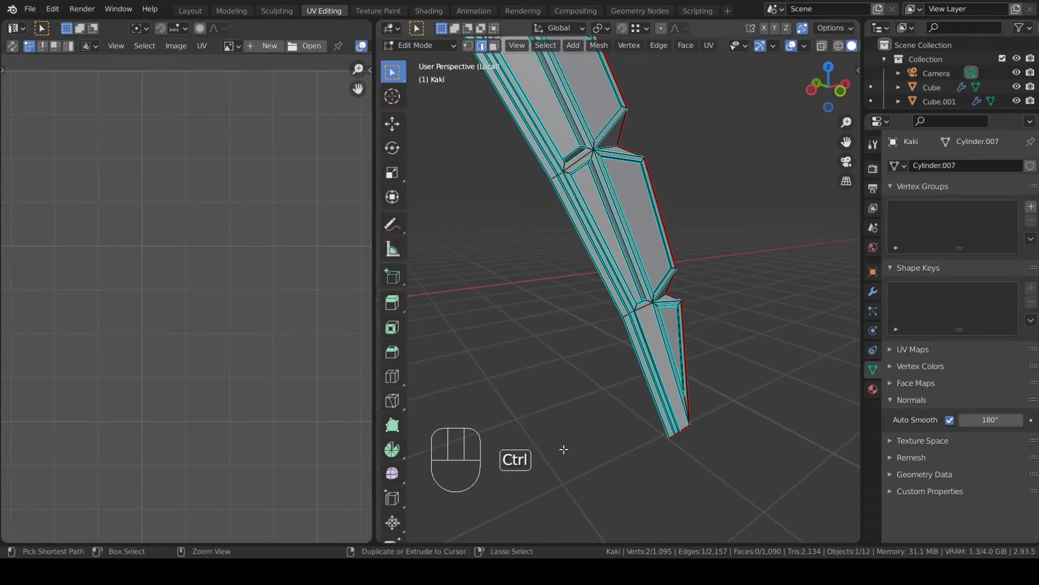
pyautogui.keyDown('ctrl'); pyautogui.click(675, 374); pyautogui.keyUp('ctrl')
pyautogui.press('KP_Decimal')
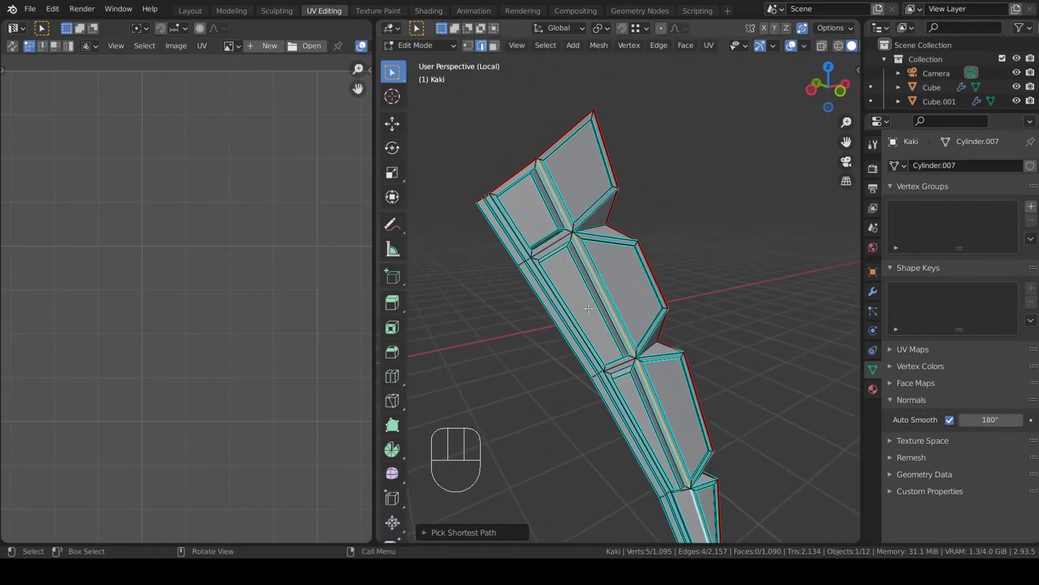
# - Select a notch edge on the claw's upper ridge and pick the shortest path to the long ridge edge at the tip
pyautogui.moveTo(720, 475); pyautogui.dragTo(598, 148, button='middle')
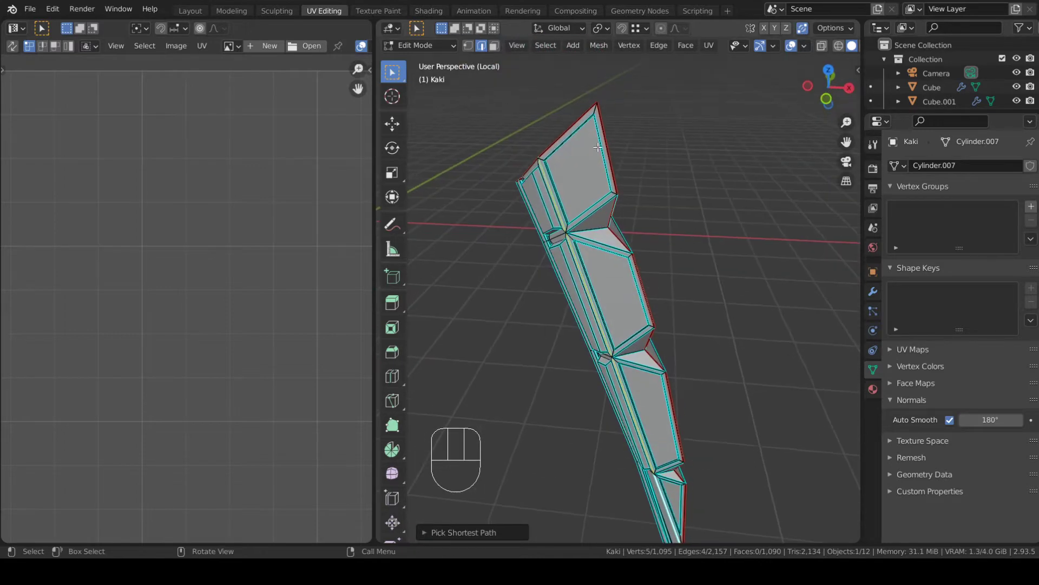
pyautogui.click(613, 214)
pyautogui.keyDown('shift'); pyautogui.moveTo(616, 236); pyautogui.dragTo(591, 177, button='middle'); pyautogui.keyUp('shift')
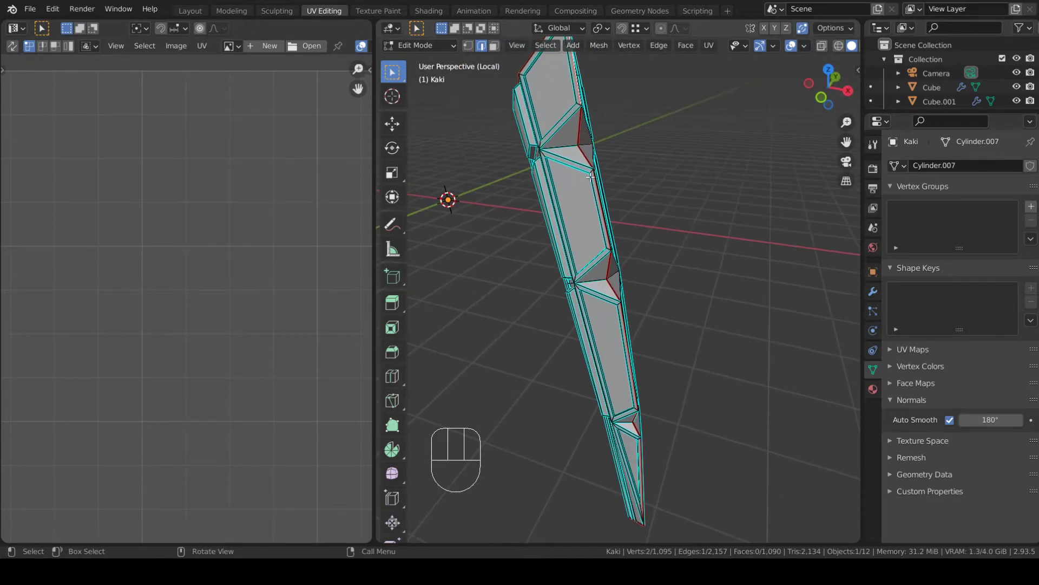
pyautogui.moveTo(615, 334); pyautogui.dragTo(557, 293, button='middle')
pyautogui.keyDown('shift'); pyautogui.moveTo(598, 378); pyautogui.dragTo(633, 49, button='middle'); pyautogui.keyUp('shift')
pyautogui.keyDown('ctrl'); pyautogui.click(669, 290); pyautogui.keyUp('ctrl')
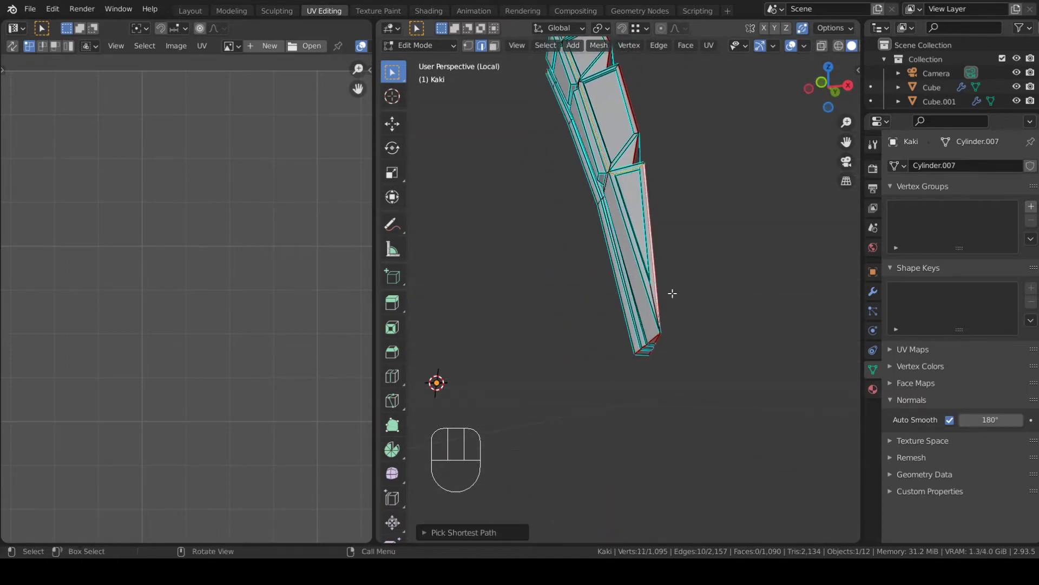
# - Select the ridge edge on the claw's uppermost segment and extend it by shortest path along the ridge to the tip
pyautogui.moveTo(671, 292); pyautogui.dragTo(627, 99, button='middle')
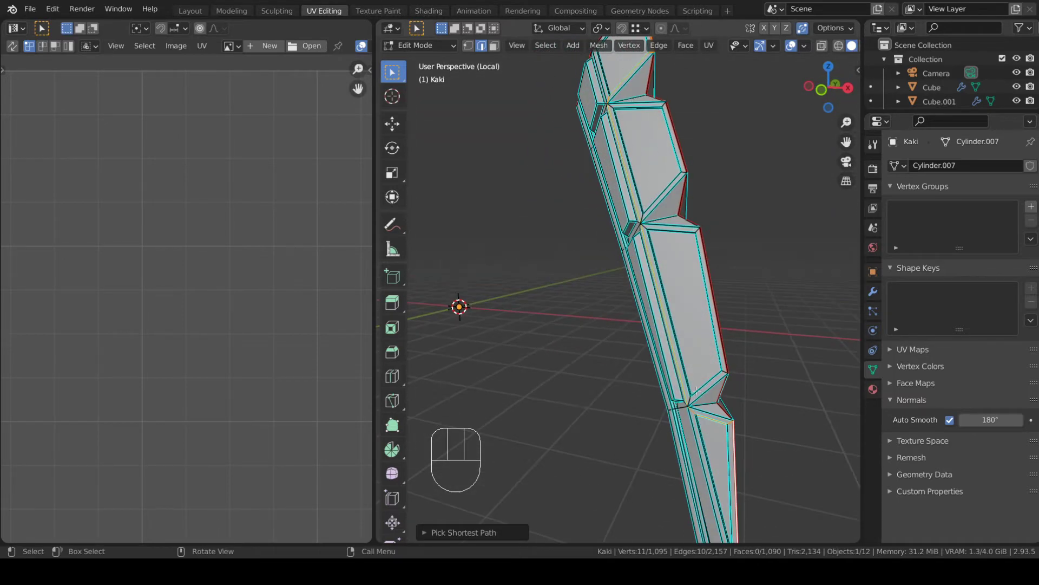
pyautogui.moveTo(713, 345); pyautogui.dragTo(693, 375, button='middle')
pyautogui.keyDown('shift'); pyautogui.moveTo(693, 375); pyautogui.dragTo(654, 193, button='middle'); pyautogui.keyUp('shift')
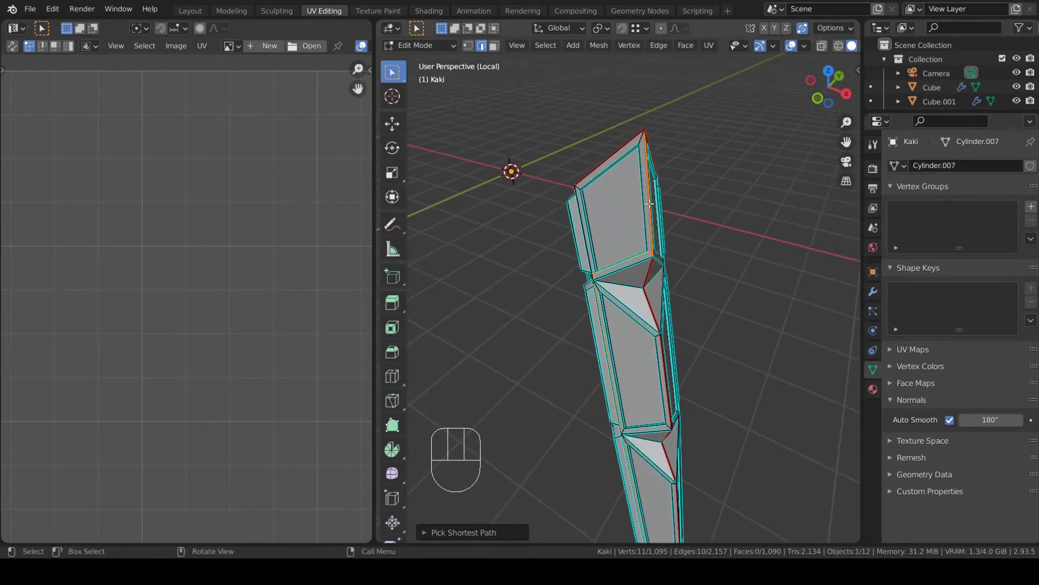
pyautogui.click(650, 204)
pyautogui.keyDown('ctrl'); pyautogui.click(663, 369); pyautogui.keyUp('ctrl')
pyautogui.keyDown('shift'); pyautogui.moveTo(663, 370); pyautogui.dragTo(591, 168, button='middle'); pyautogui.keyUp('shift')
pyautogui.hotkey('ctrl', 'z')
pyautogui.keyDown('ctrl'); pyautogui.click(636, 337); pyautogui.keyUp('ctrl')
pyautogui.keyDown('ctrl'); pyautogui.click(608, 319); pyautogui.keyUp('ctrl')
pyautogui.keyDown('shift'); pyautogui.moveTo(607, 320); pyautogui.dragTo(589, 163, button='middle'); pyautogui.keyUp('shift')
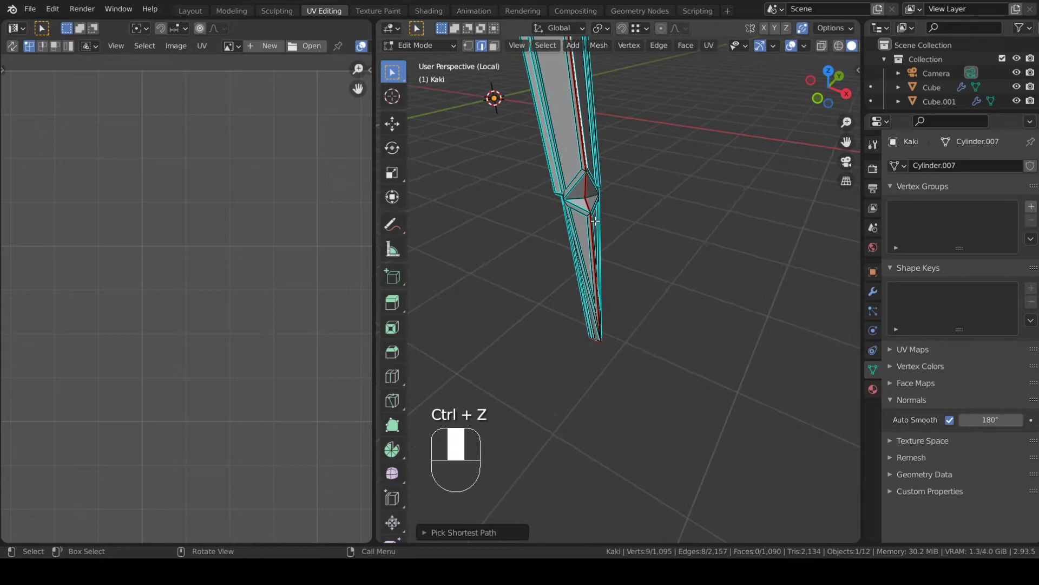
pyautogui.keyDown('ctrl'); pyautogui.click(595, 269); pyautogui.keyUp('ctrl')
pyautogui.moveTo(595, 269); pyautogui.dragTo(687, 271, button='middle')
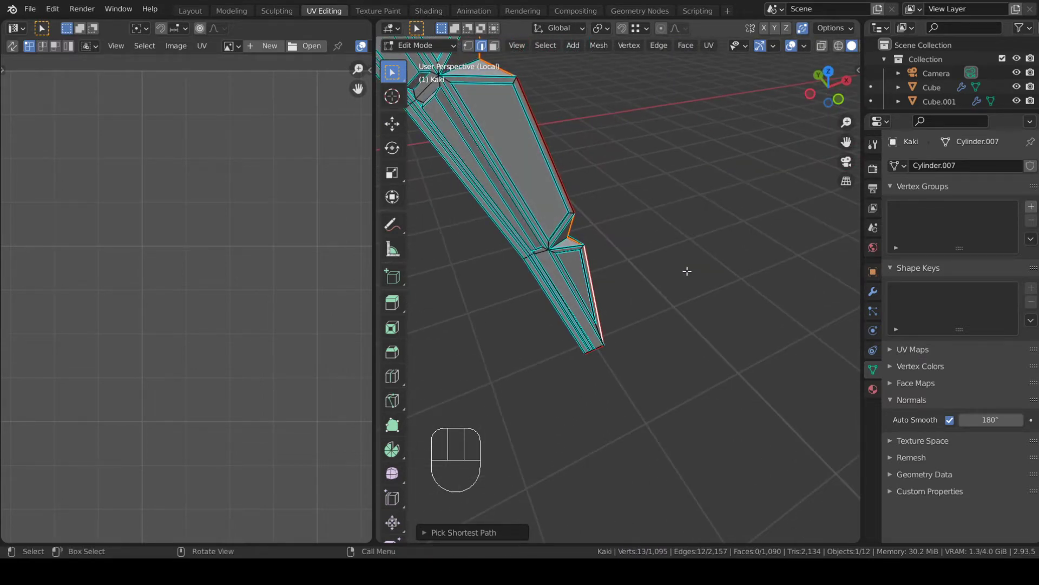
# - Select the whole claw and examine its unwrapped UV island and stretch colours
pyautogui.moveTo(684, 258); pyautogui.dragTo(580, 251, button='middle')
pyautogui.scroll(-3, 756, 216)
pyautogui.press('Tab')
pyautogui.scroll(2, 606, 226)
pyautogui.press('Tab')
pyautogui.scroll(2, 742, 267)
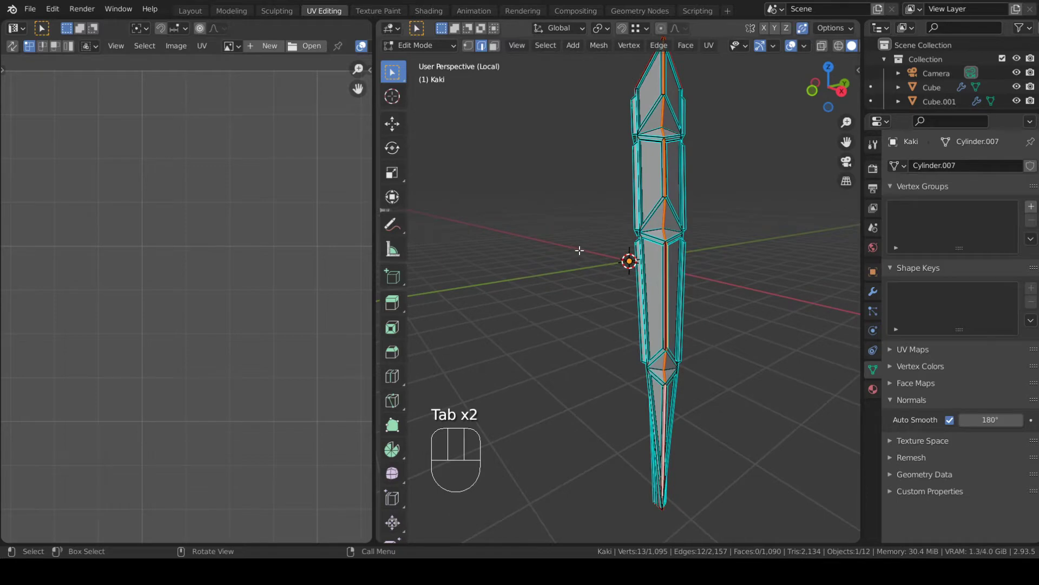
pyautogui.press('a')
pyautogui.moveTo(204, 269); pyautogui.dragTo(205, 298, button='middle')
pyautogui.moveTo(617, 404); pyautogui.dragTo(663, 378, button='middle')
pyautogui.scroll(-3, 205, 380)
pyautogui.scroll(8, 206, 381)
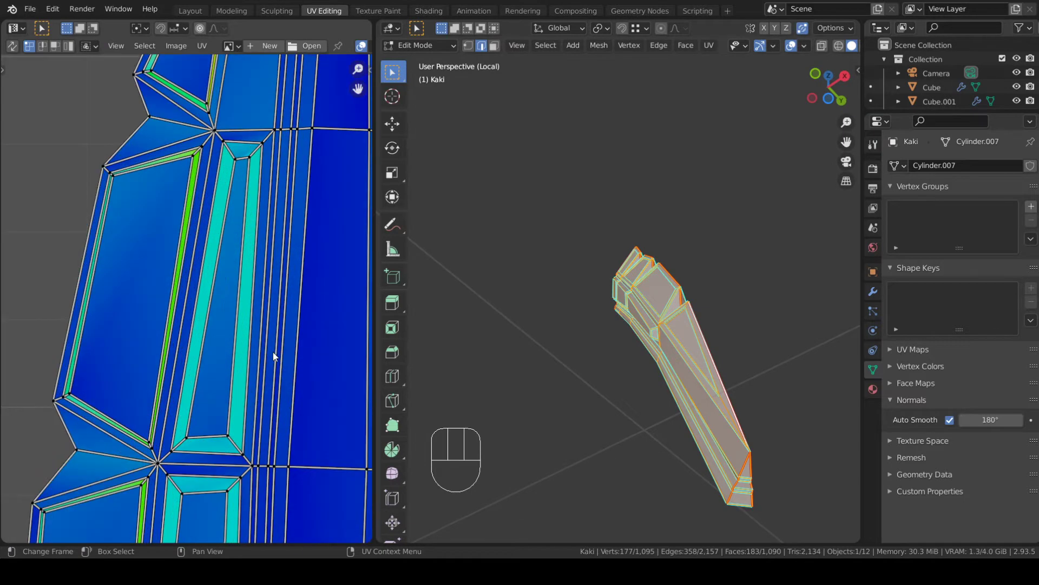
# - Try to move an inner corner vertex of a left-hand UV panel and select the inset edge loop around that panel
pyautogui.click(177, 219)
pyautogui.press('g')
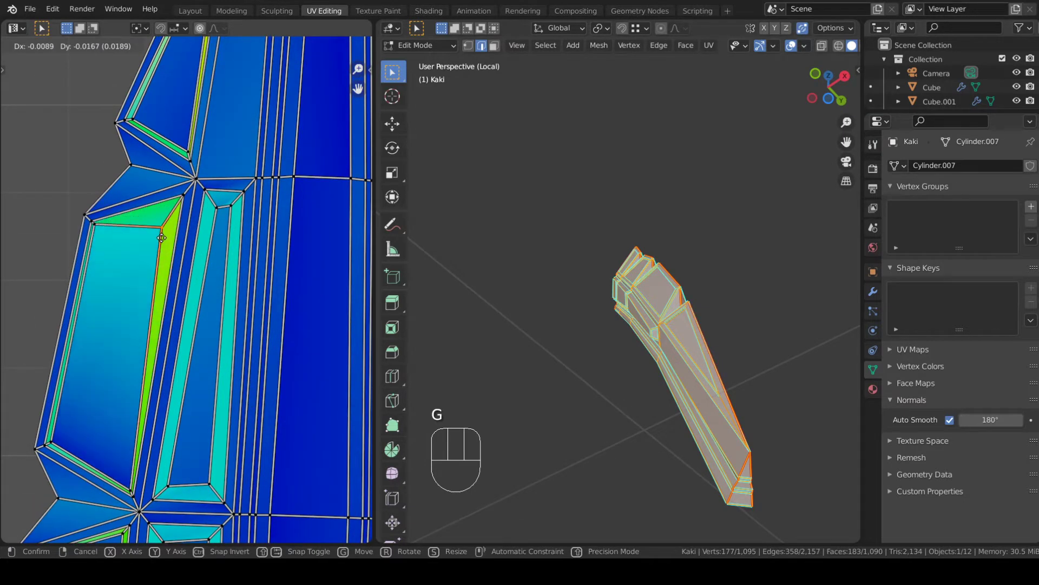
pyautogui.rightClick(103, 227)
pyautogui.keyDown('alt'); pyautogui.click(112, 223); pyautogui.keyUp('alt')
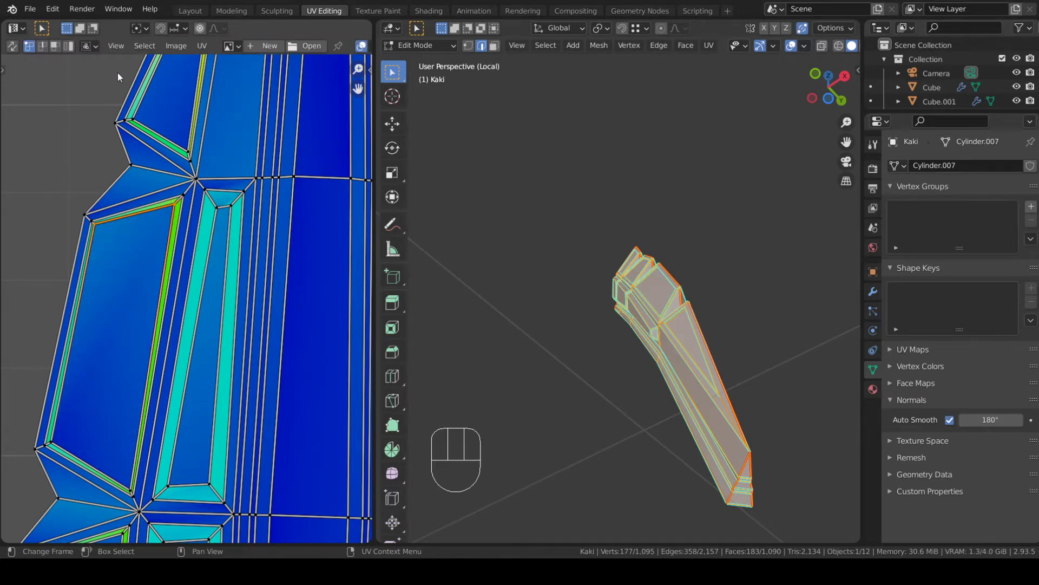
# - Widen the UV editor and examine the stretched inset borders of the side panels in the UV layout and on the claw
pyautogui.scroll(-6, 124, 97)
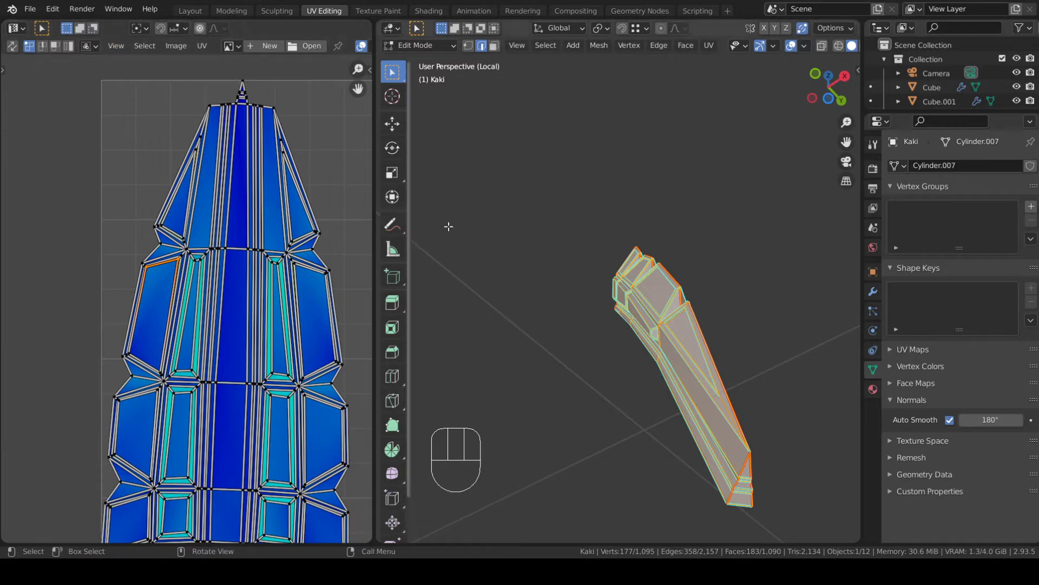
pyautogui.moveTo(448, 225); pyautogui.dragTo(411, 232, button='middle')
pyautogui.moveTo(446, 231); pyautogui.dragTo(454, 232)
pyautogui.scroll(8, 346, 254)
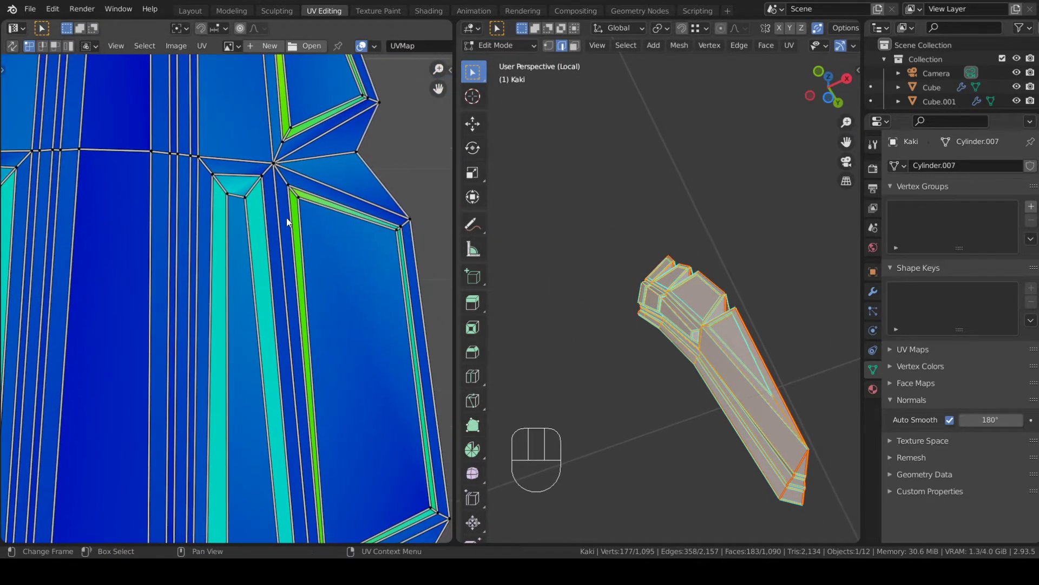
pyautogui.scroll(4, 397, 234)
pyautogui.moveTo(338, 183); pyautogui.dragTo(211, 278, button='middle')
pyautogui.scroll(-5, 265, 260)
pyautogui.scroll(3, 246, 248)
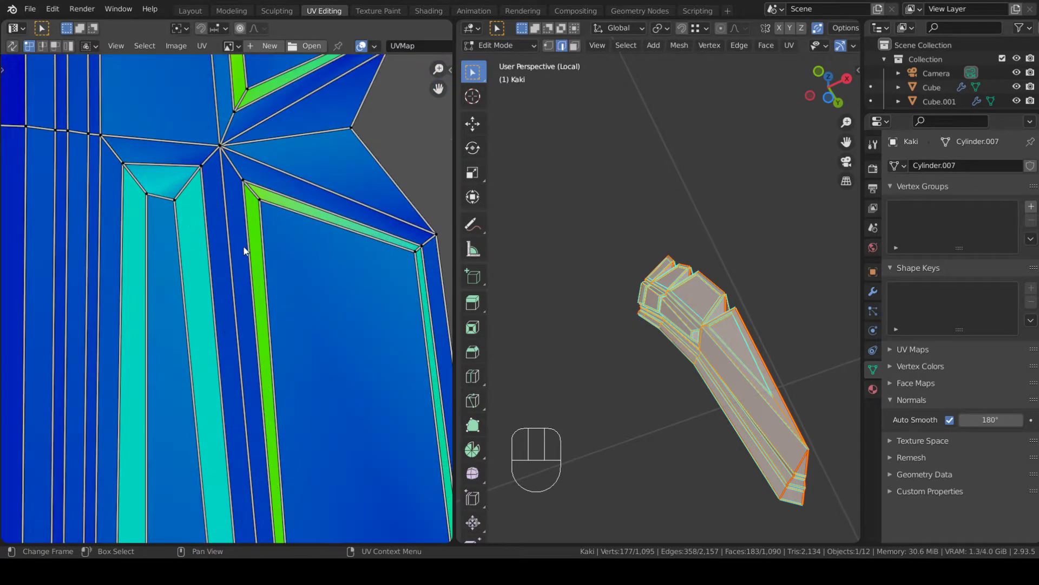
pyautogui.scroll(3, 655, 293)
pyautogui.moveTo(704, 292); pyautogui.dragTo(779, 366, button='middle')
pyautogui.scroll(2, 769, 395)
pyautogui.scroll(2, 808, 440)
pyautogui.scroll(2, 808, 440)
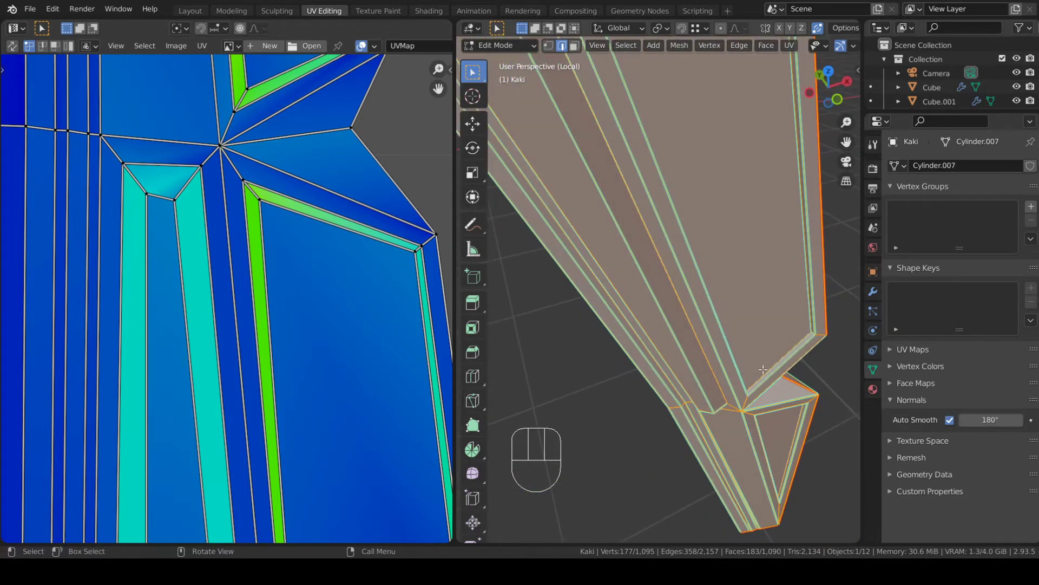
pyautogui.scroll(-1, 783, 346)
pyautogui.scroll(-6, 304, 319)
# - Select the large outer panel faces along both sides of the claw's UV island in face selection mode
pyautogui.moveTo(153, 123); pyautogui.dragTo(162, 96, button='middle')
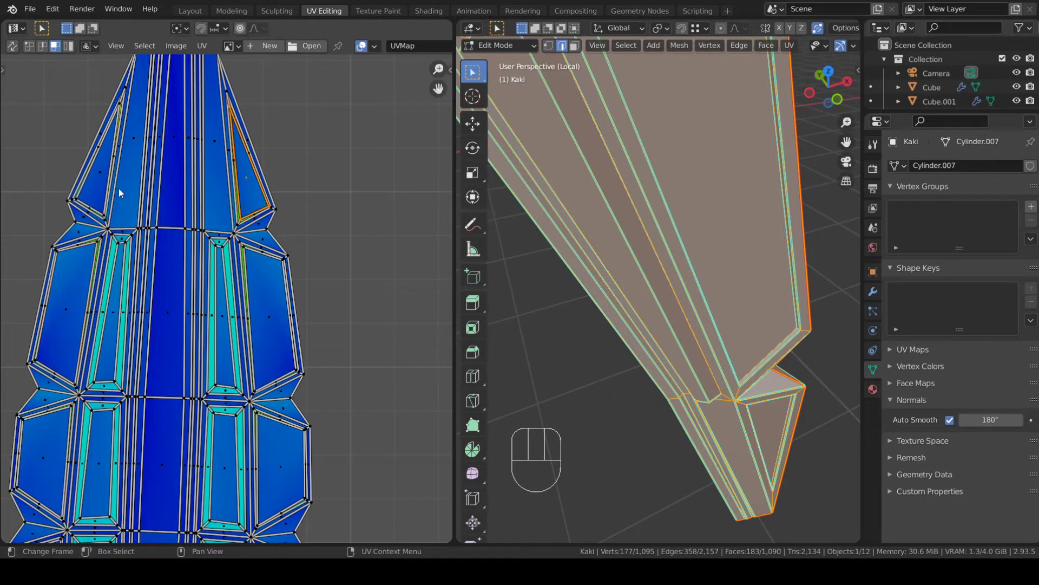
pyautogui.keyDown('shift'); pyautogui.click(92, 188); pyautogui.keyUp('shift')
pyautogui.keyDown('shift'); pyautogui.scroll(-3, 281, 368); pyautogui.keyUp('shift')
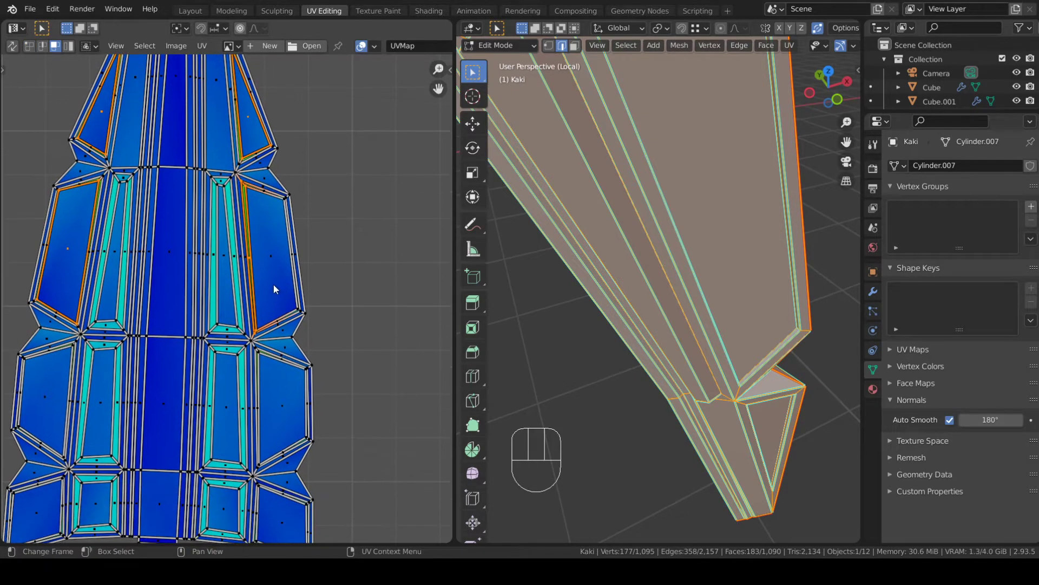
pyautogui.hotkey('ctrl', 'z')
pyautogui.moveTo(166, 407); pyautogui.dragTo(245, 261, button='middle')
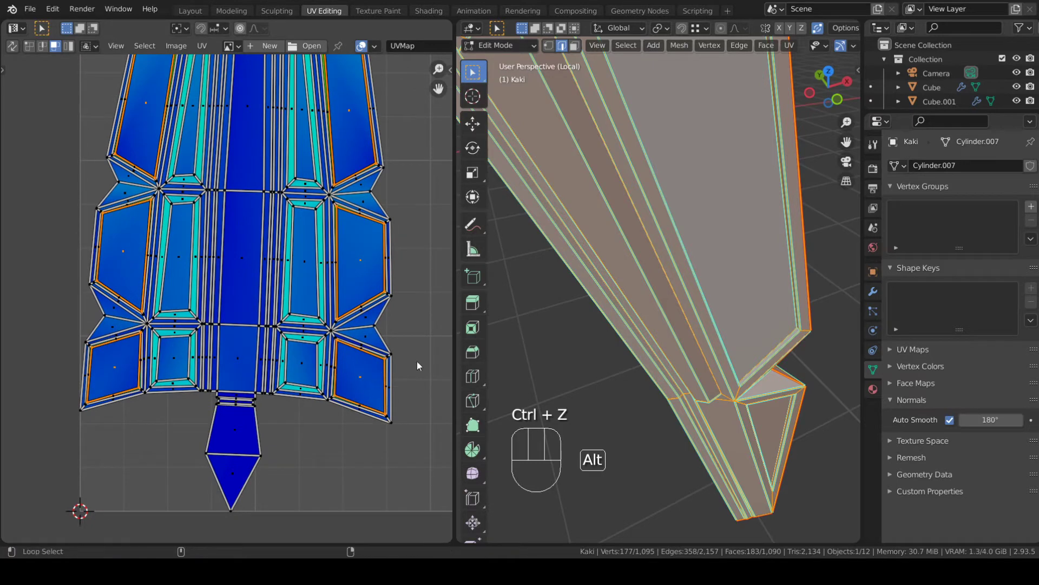
pyautogui.hotkey('alt', 's')
pyautogui.press('a')
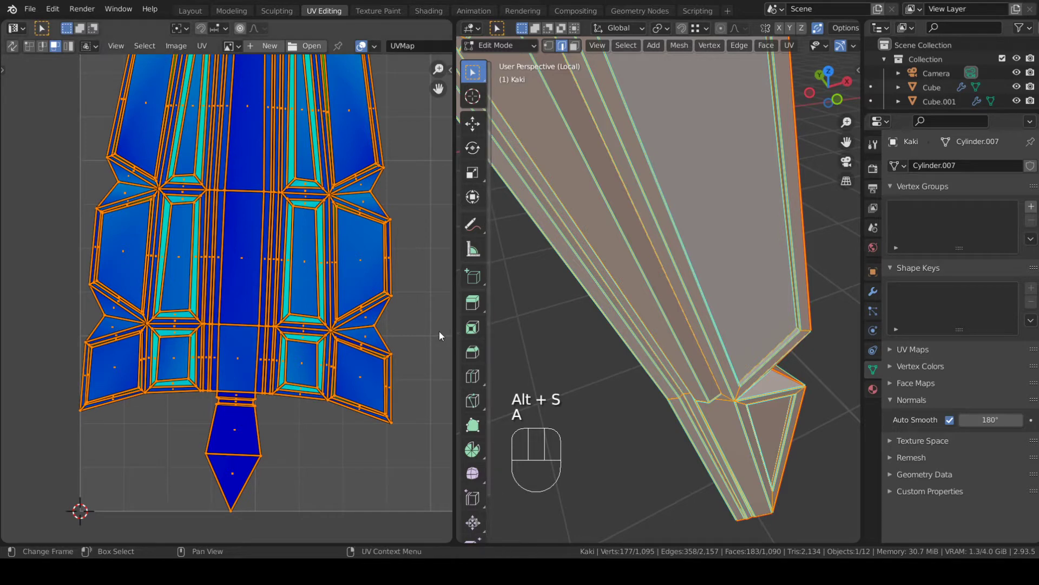
pyautogui.hotkey('ctrl', 'z')
pyautogui.press('s')
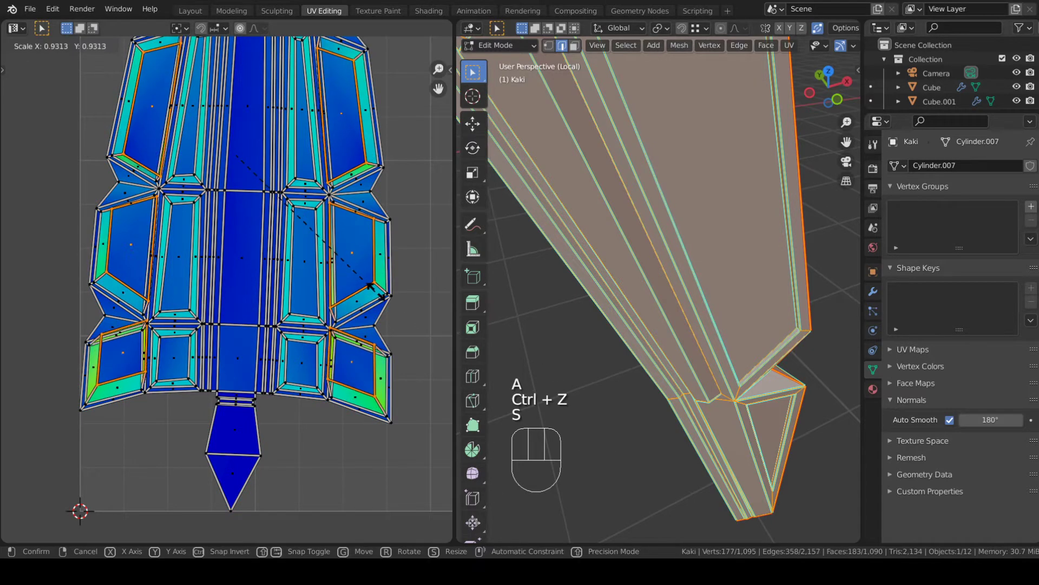
pyautogui.rightClick(417, 294)
pyautogui.hotkey('alt', 's')
pyautogui.press('s')
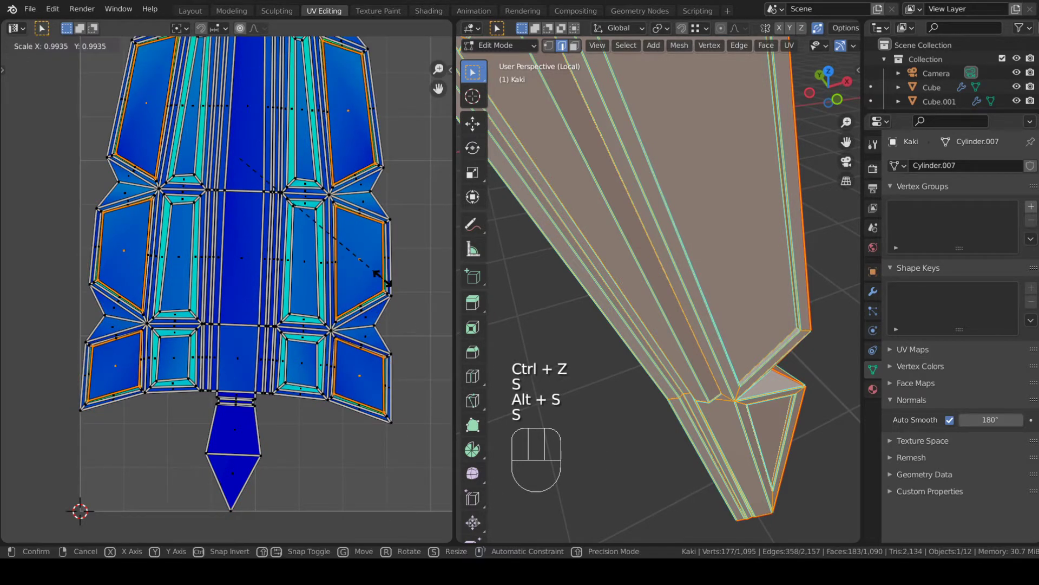
pyautogui.rightClick(381, 277)
# - Select only the right-hand outer panel face in the third row of the UV island and scale it to about 0.93
pyautogui.click(379, 271)
pyautogui.press('s')
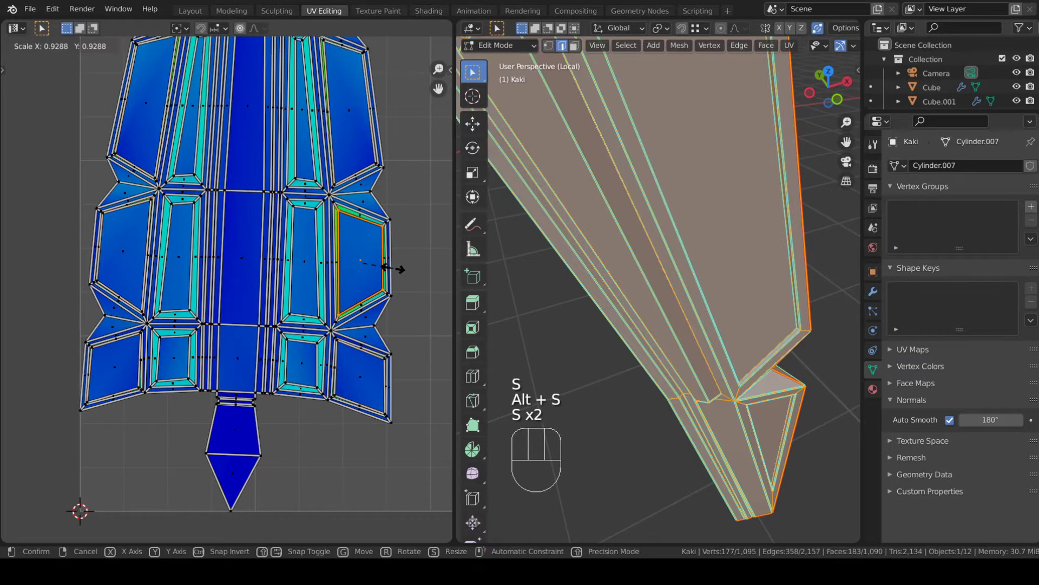
pyautogui.click(394, 269)
pyautogui.scroll(-5, 346, 268)
pyautogui.press('Tab')
pyautogui.press('Tab')
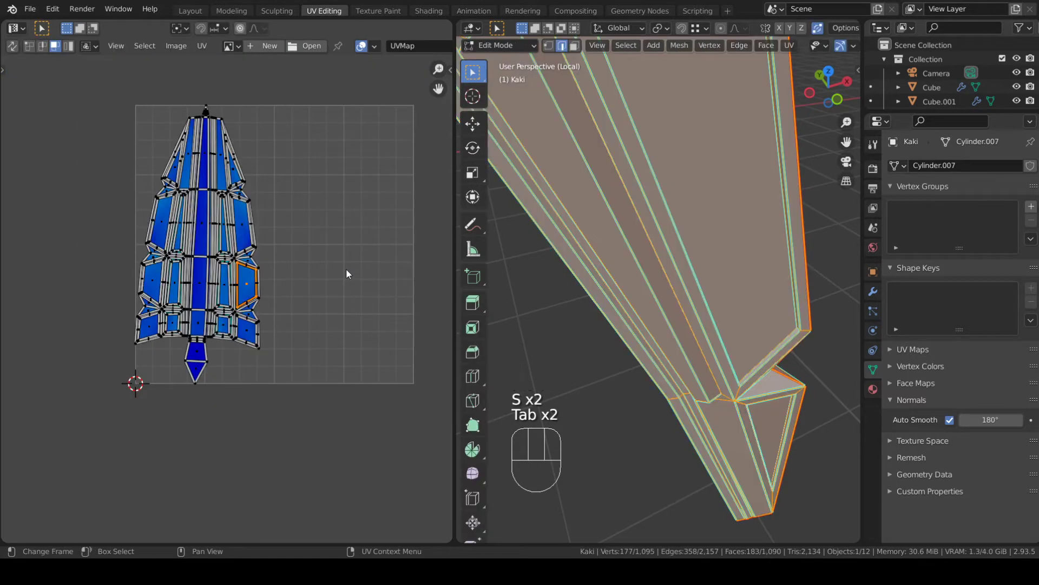
# - Reveal the leg's hidden geometry, clear the selection and select the claw as a linked part
pyautogui.scroll(-4, 657, 408)
pyautogui.press('Tab')
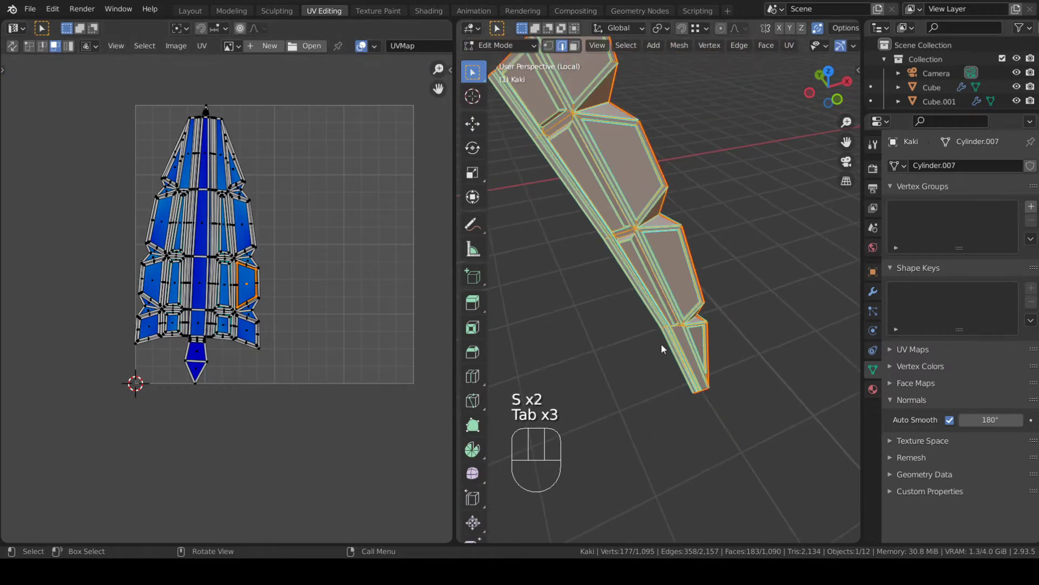
pyautogui.moveTo(596, 319); pyautogui.dragTo(484, 287, button='middle')
pyautogui.scroll(-3, 748, 329)
pyautogui.moveTo(606, 270); pyautogui.dragTo(750, 355, button='middle')
pyautogui.press('Tab')
pyautogui.hotkey('alt', 'h')
pyautogui.press('a')
pyautogui.press('a')
pyautogui.press('l')
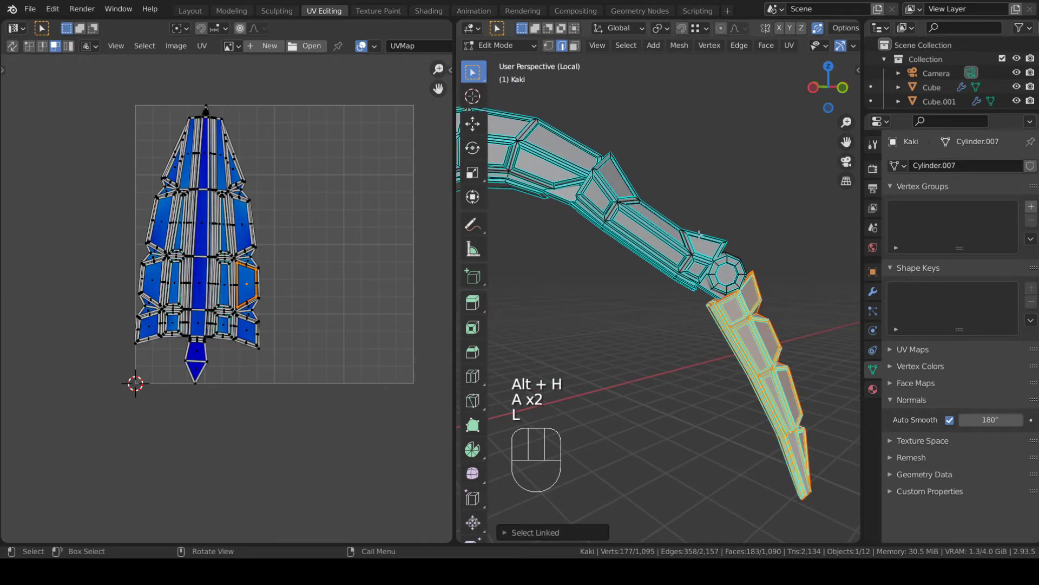
# - Turn on X-ray and box-select the upper leg parts, leaving out the round joint and the claw
pyautogui.scroll(-4, 682, 237)
pyautogui.moveTo(673, 246); pyautogui.dragTo(756, 255, button='middle')
pyautogui.scroll(-4, 791, 101)
pyautogui.hscroll(4, 832, 42)
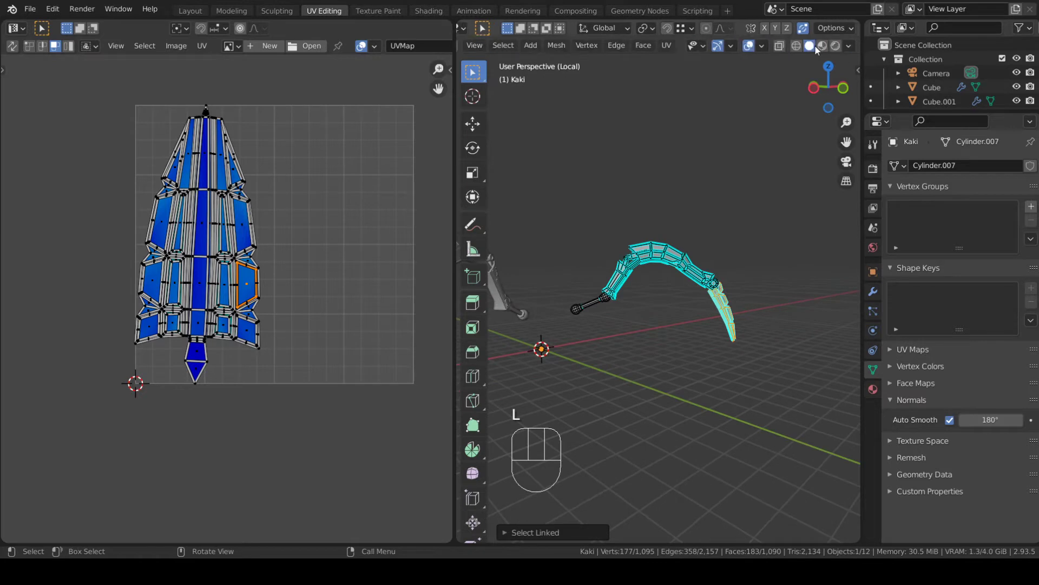
pyautogui.click(780, 46)
pyautogui.scroll(3, 695, 161)
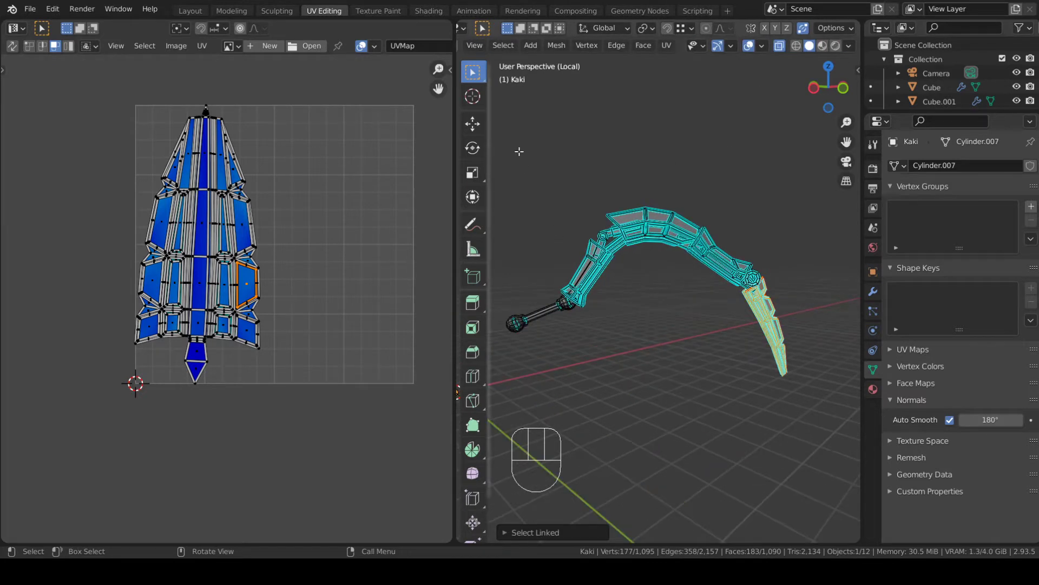
pyautogui.keyDown('shift'); pyautogui.moveTo(505, 135); pyautogui.dragTo(587, 154, button='middle'); pyautogui.keyUp('shift')
pyautogui.moveTo(568, 113); pyautogui.dragTo(824, 382)
pyautogui.keyDown('shift'); pyautogui.moveTo(814, 367); pyautogui.dragTo(581, 320, button='middle'); pyautogui.keyUp('shift')
pyautogui.scroll(1, 642, 171)
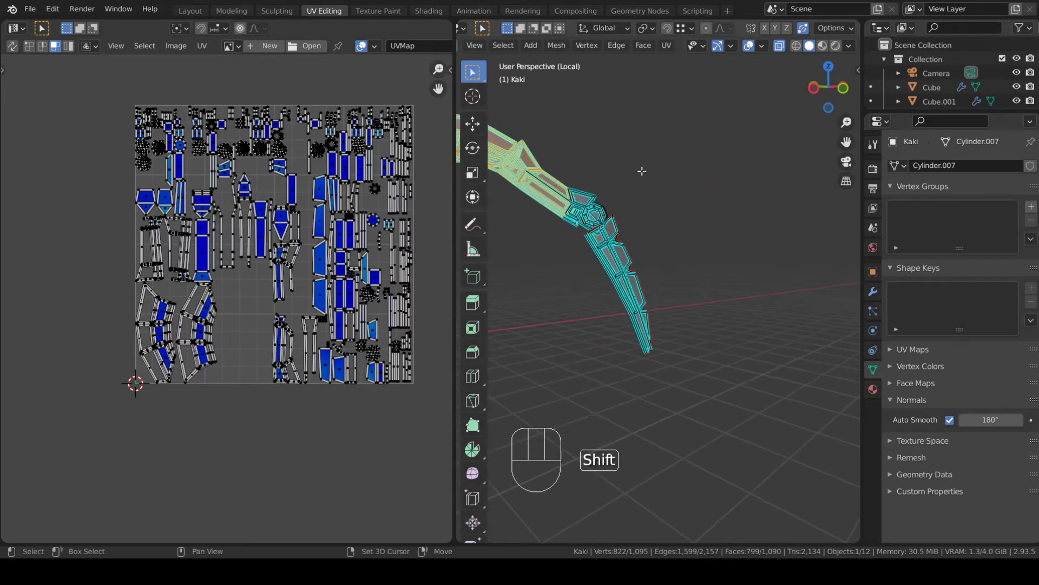
# - Add the claw and the bracket pieces beside the round joint to the selection as linked parts, and turn off X-ray
pyautogui.scroll(2, 539, 229)
pyautogui.press('l')
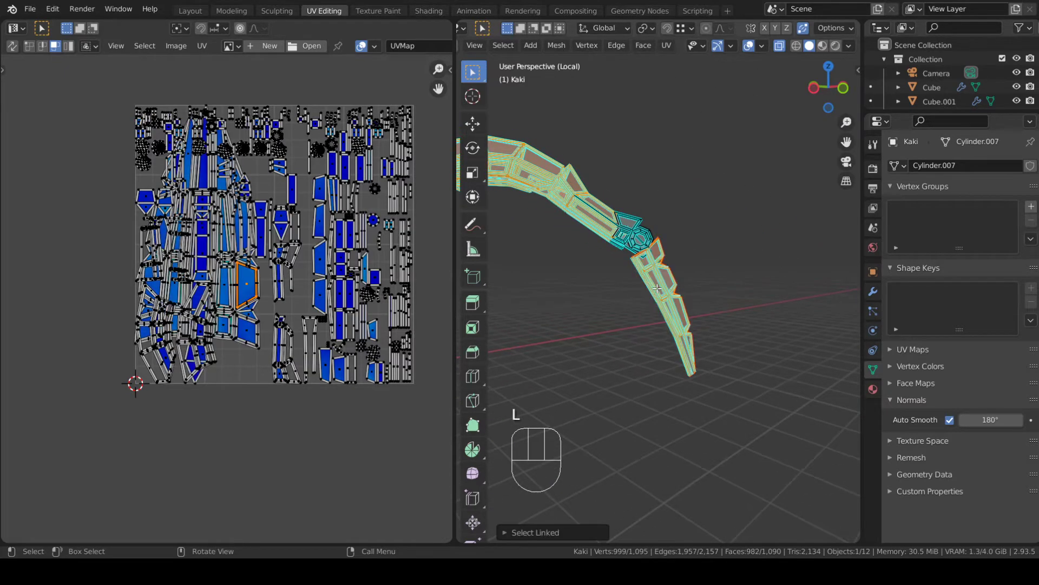
pyautogui.press('l')
pyautogui.press('l')
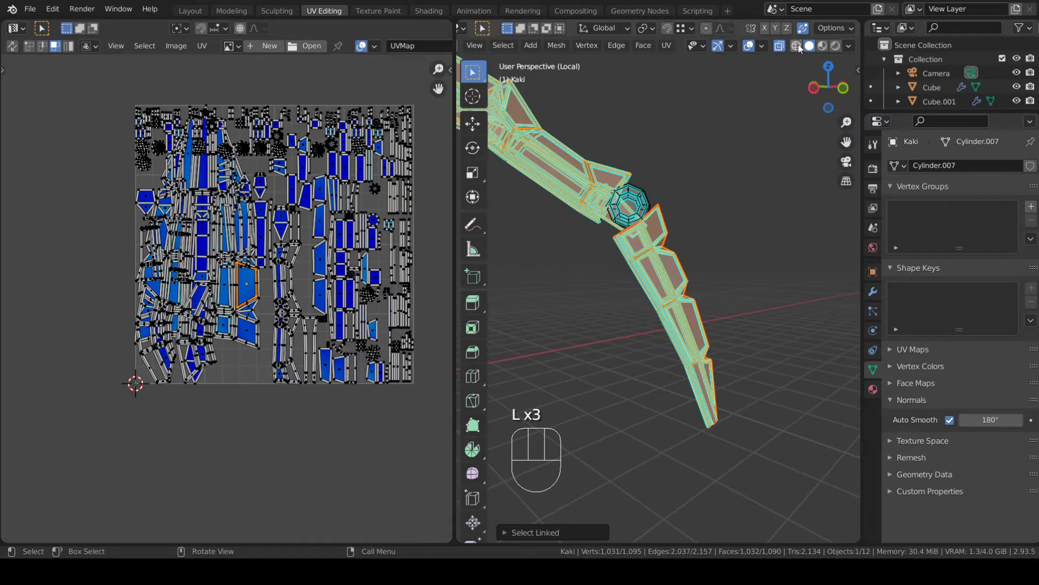
pyautogui.click(781, 47)
# - Hide the selected leg parts so only the round joint stays in view
pyautogui.scroll(2, 634, 189)
pyautogui.moveTo(623, 198); pyautogui.dragTo(616, 221, button='middle')
pyautogui.press('l')
pyautogui.scroll(-2, 578, 171)
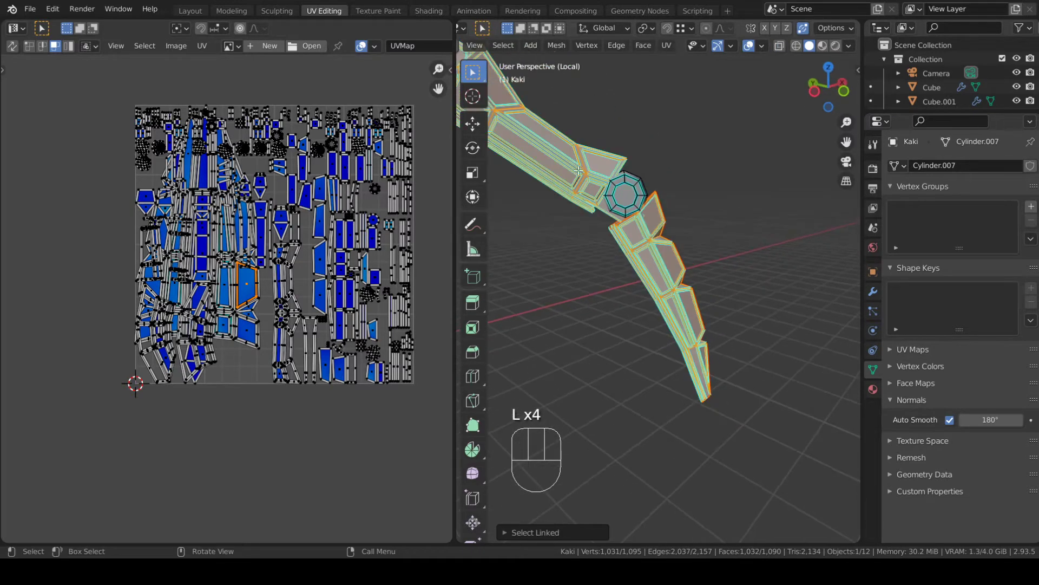
pyautogui.press('h')
# - Select the outer rim edge loop on the round joint's front and add the rim loop on its opposite side
pyautogui.moveTo(698, 243); pyautogui.dragTo(626, 246, button='middle')
pyautogui.keyDown('shift'); pyautogui.moveTo(682, 225); pyautogui.dragTo(654, 352, button='middle'); pyautogui.keyUp('shift')
pyautogui.moveTo(655, 352); pyautogui.dragTo(620, 320, button='middle')
pyautogui.scroll(3, 620, 319)
pyautogui.moveTo(612, 428); pyautogui.dragTo(757, 371, button='middle')
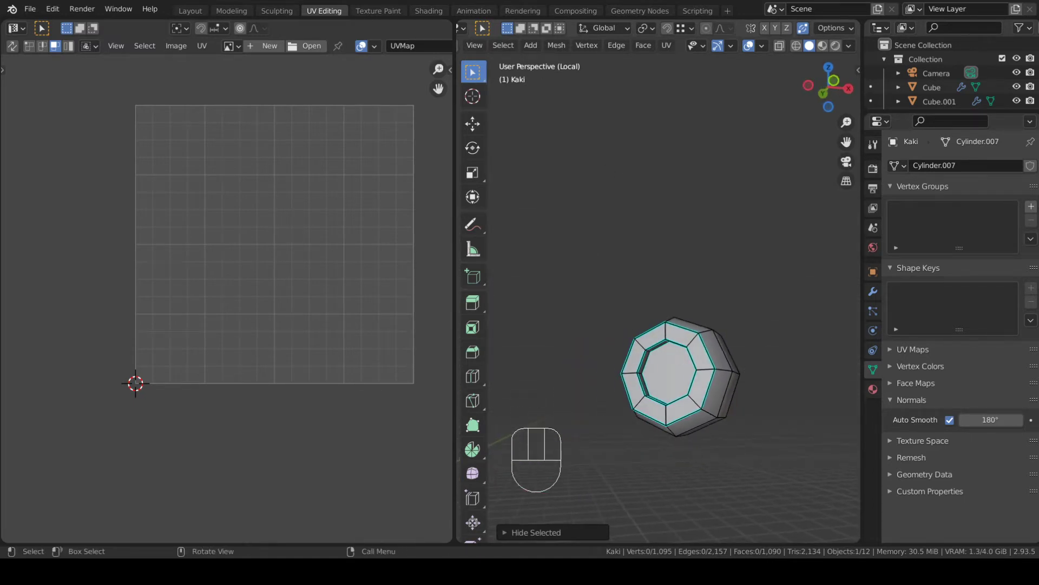
pyautogui.moveTo(702, 333); pyautogui.dragTo(633, 278, button='middle')
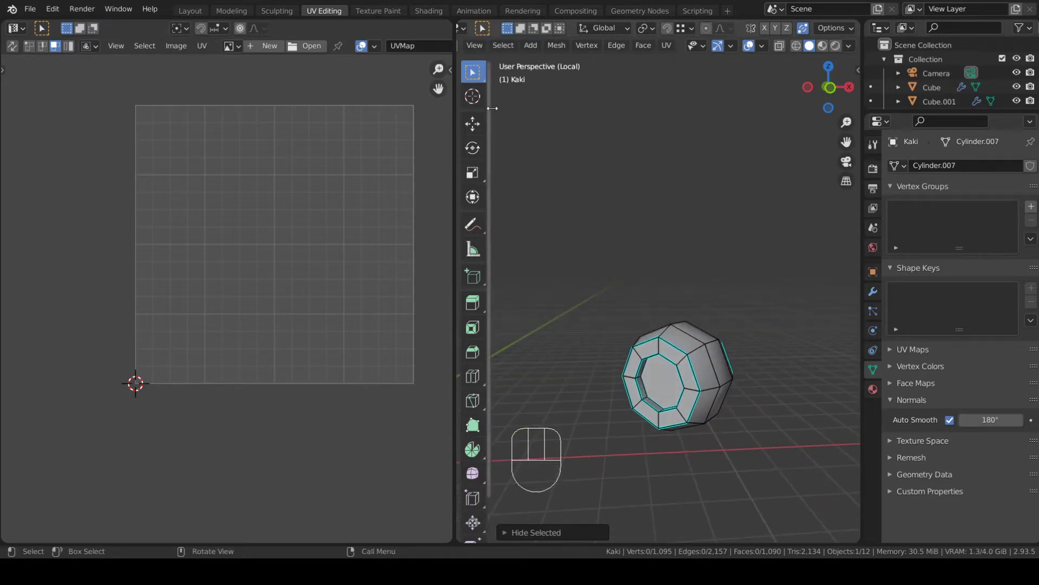
pyautogui.keyDown('shift'); pyautogui.moveTo(524, 124); pyautogui.dragTo(529, 88, button='middle'); pyautogui.keyUp('shift')
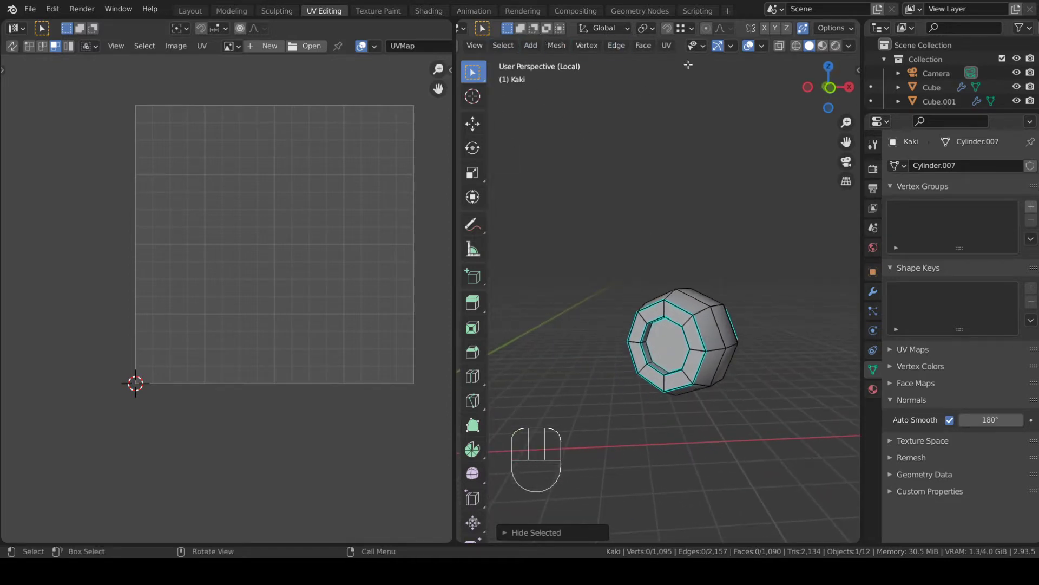
pyautogui.scroll(5, 578, 45)
pyautogui.keyDown('alt'); pyautogui.click(700, 339); pyautogui.keyUp('alt')
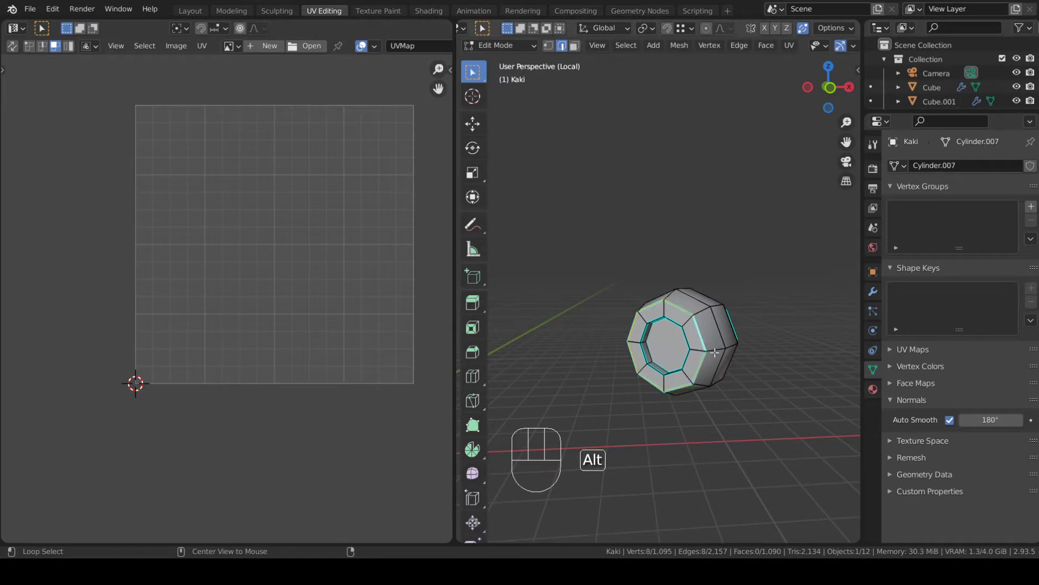
pyautogui.moveTo(699, 346); pyautogui.dragTo(637, 357, button='middle')
pyautogui.keyDown('alt'); pyautogui.keyDown('shift'); pyautogui.click(717, 347); pyautogui.keyUp('shift'); pyautogui.keyUp('alt')
# - Add the row of edges crossing the joint's side between the two rims and mark the selected edges as seams
pyautogui.moveTo(731, 344); pyautogui.dragTo(726, 370, button='middle')
pyautogui.moveTo(671, 387); pyautogui.dragTo(589, 343, button='middle')
pyautogui.scroll(4, 760, 361)
pyautogui.keyDown('ctrl'); pyautogui.click(582, 394); pyautogui.keyUp('ctrl')
pyautogui.keyDown('shift'); pyautogui.click(541, 340); pyautogui.keyUp('shift')
pyautogui.hotkey('ctrl', 'z')
pyautogui.keyDown('shift'); pyautogui.click(525, 324); pyautogui.keyUp('shift')
pyautogui.moveTo(525, 325); pyautogui.dragTo(712, 397, button='middle')
pyautogui.keyDown('shift'); pyautogui.click(770, 340); pyautogui.keyUp('shift')
pyautogui.keyDown('shift'); pyautogui.click(761, 314); pyautogui.keyUp('shift')
pyautogui.keyDown('shift'); pyautogui.click(660, 353); pyautogui.keyUp('shift')
pyautogui.keyDown('shift'); pyautogui.click(539, 313); pyautogui.keyUp('shift')
pyautogui.press('u')
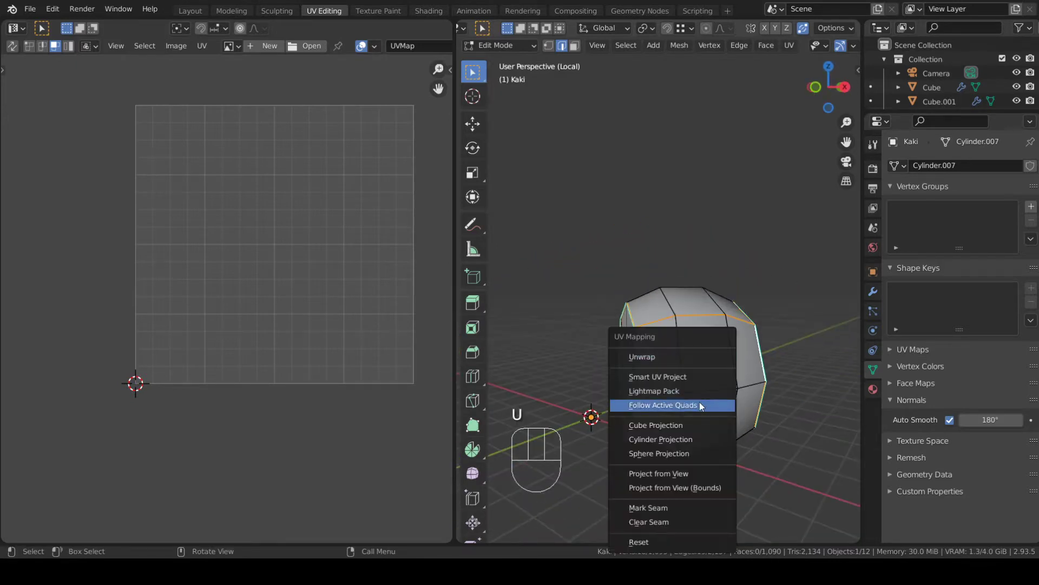
# - Select the whole round joint and unwrap it along its seams
pyautogui.press('a')
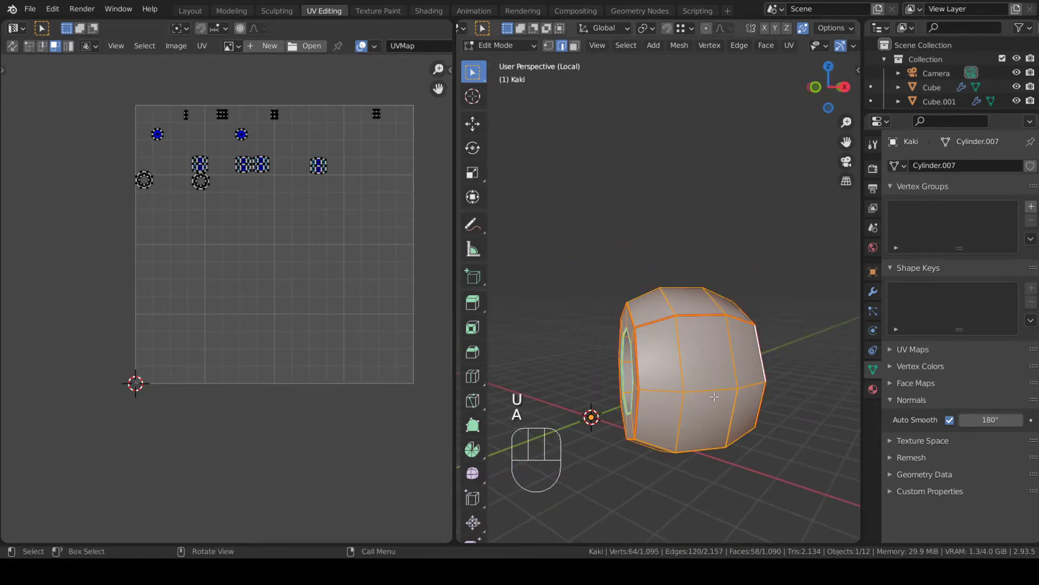
pyautogui.press('u')
pyautogui.click(678, 232)
pyautogui.scroll(5, 311, 262)
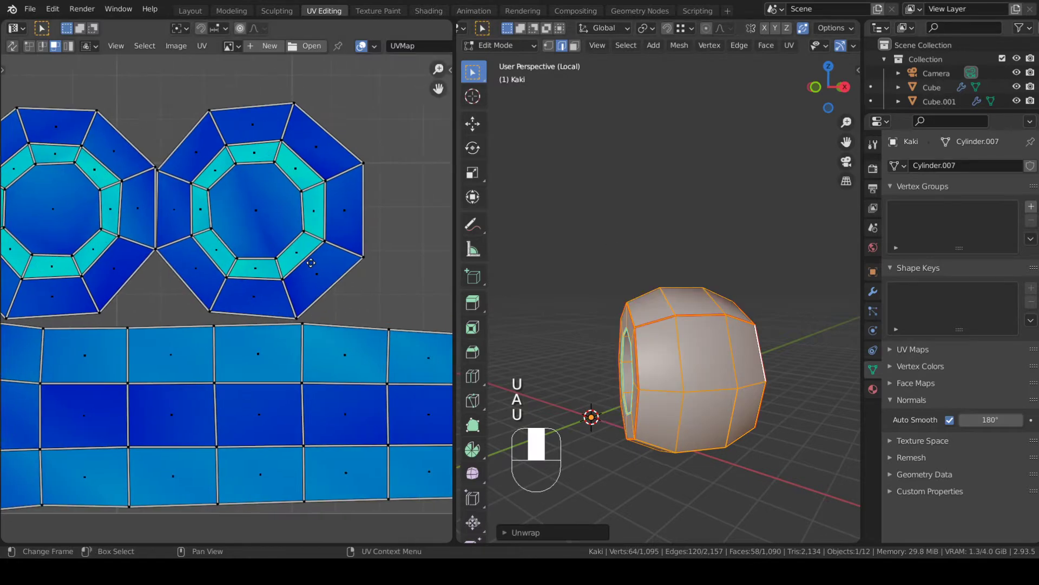
# - Undo the joint's unwrap to view its previous UV islands, and redo it for comparison
pyautogui.scroll(-4, 311, 263)
pyautogui.hotkey('ctrl', 'z')
pyautogui.scroll(3, 312, 197)
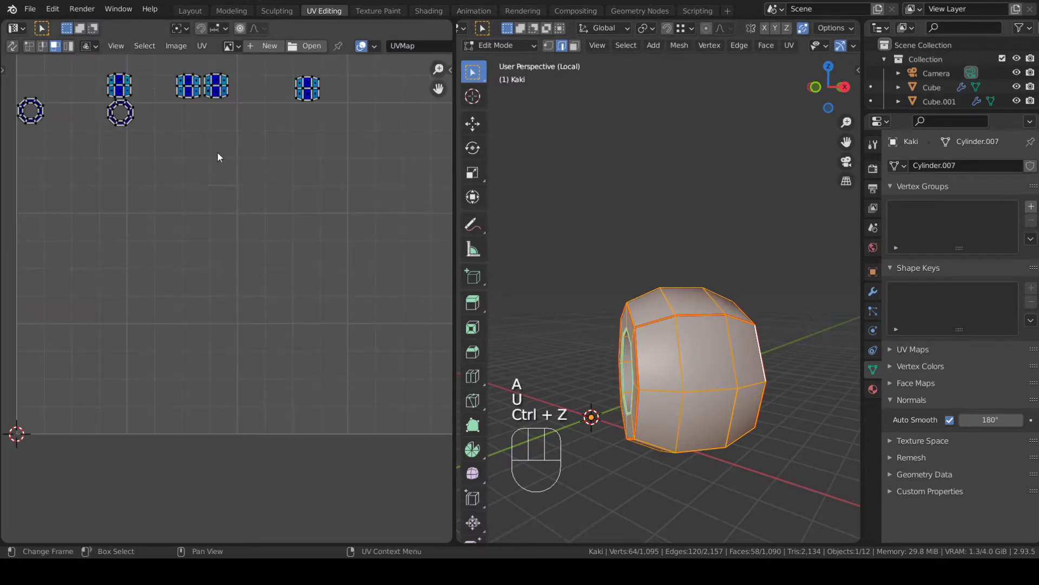
pyautogui.keyDown('shift'); pyautogui.scroll(3, 221, 157); pyautogui.keyUp('shift')
pyautogui.keyDown('ctrl'); pyautogui.hscroll(-1, 226, 197); pyautogui.keyUp('ctrl')
pyautogui.hotkey('ctrl', 'shift', 'z')
pyautogui.scroll(-3, 356, 300)
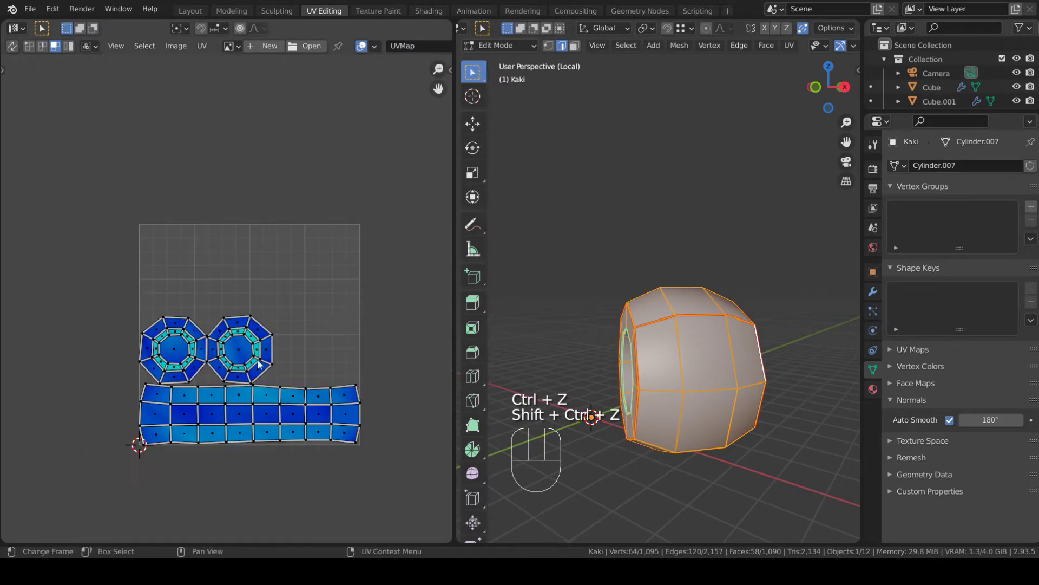
# - Widen the UV editor and frame the joint's complete UV layout in it
pyautogui.scroll(-2, 391, 380)
pyautogui.scroll(5, 391, 314)
pyautogui.moveTo(456, 336); pyautogui.dragTo(533, 327)
pyautogui.moveTo(699, 263); pyautogui.dragTo(702, 306, button='middle')
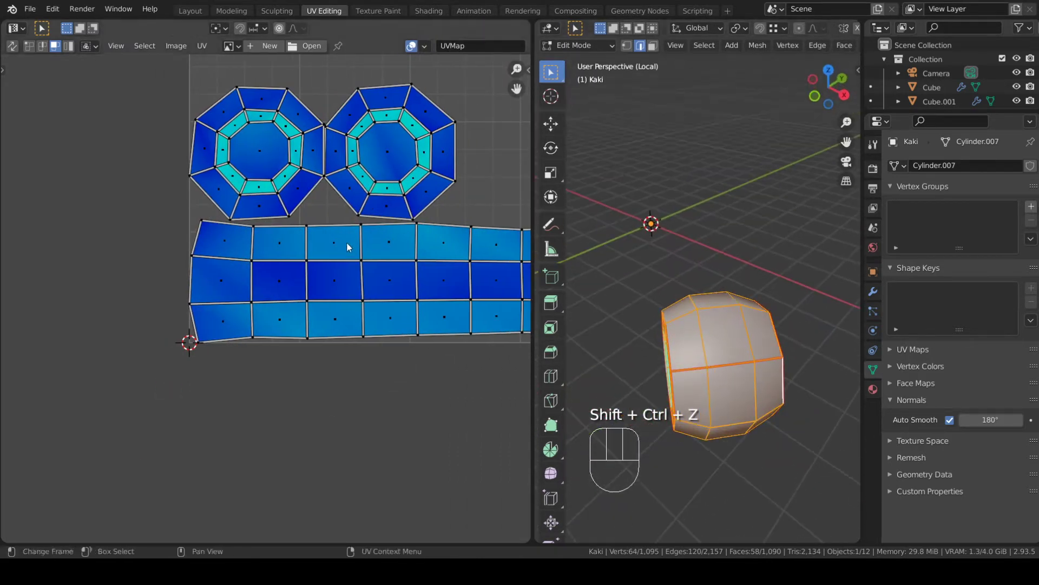
pyautogui.moveTo(346, 242); pyautogui.dragTo(190, 252, button='middle')
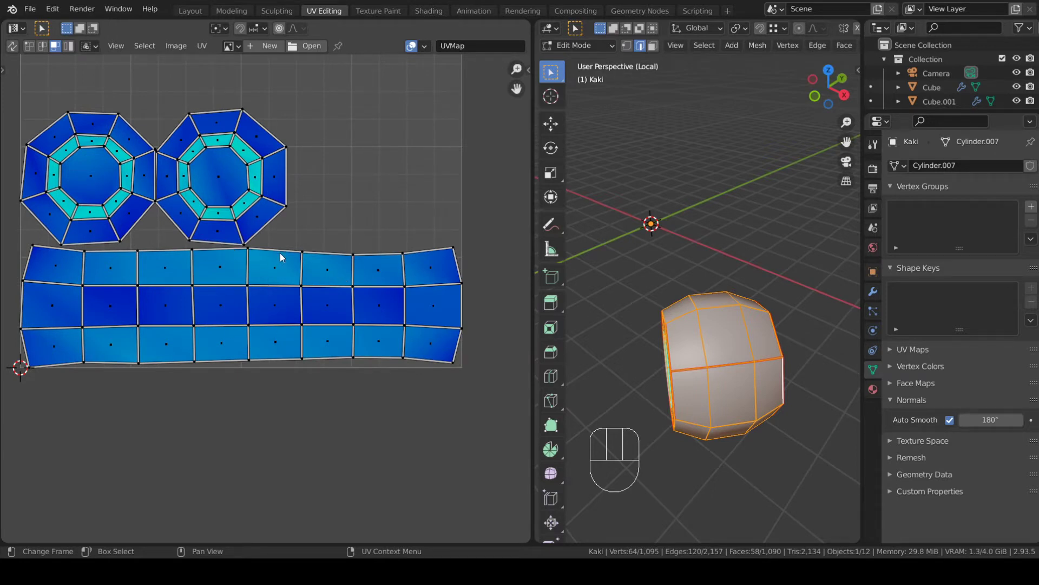
# - Switch UV selection to edges, select the upper boundary loop of the joint's side strip and align it with Align Y
pyautogui.press('alt')
pyautogui.press('alt')
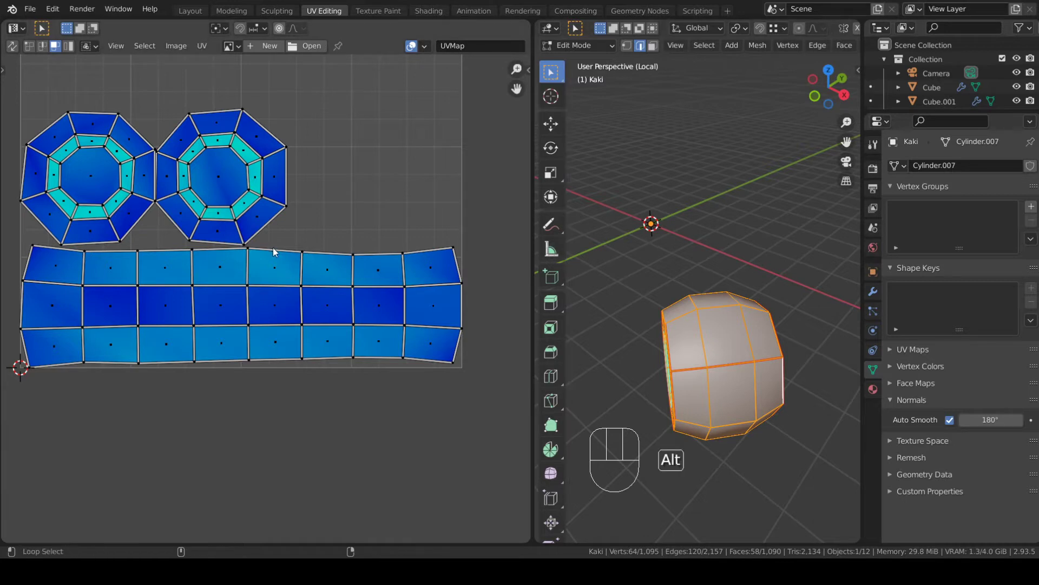
pyautogui.press('alt')
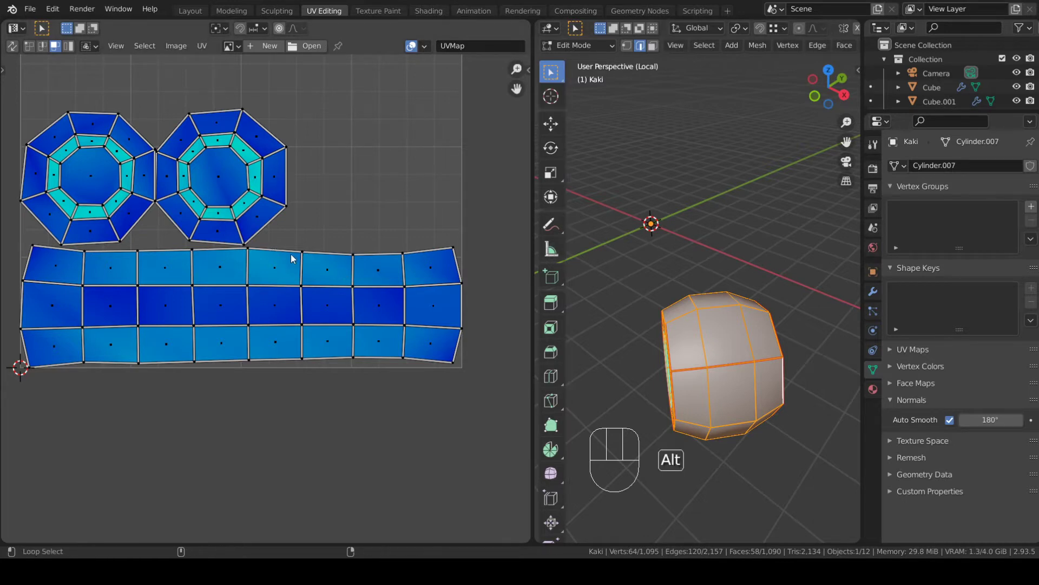
pyautogui.click(30, 47)
pyautogui.keyDown('alt'); pyautogui.click(278, 252); pyautogui.keyUp('alt')
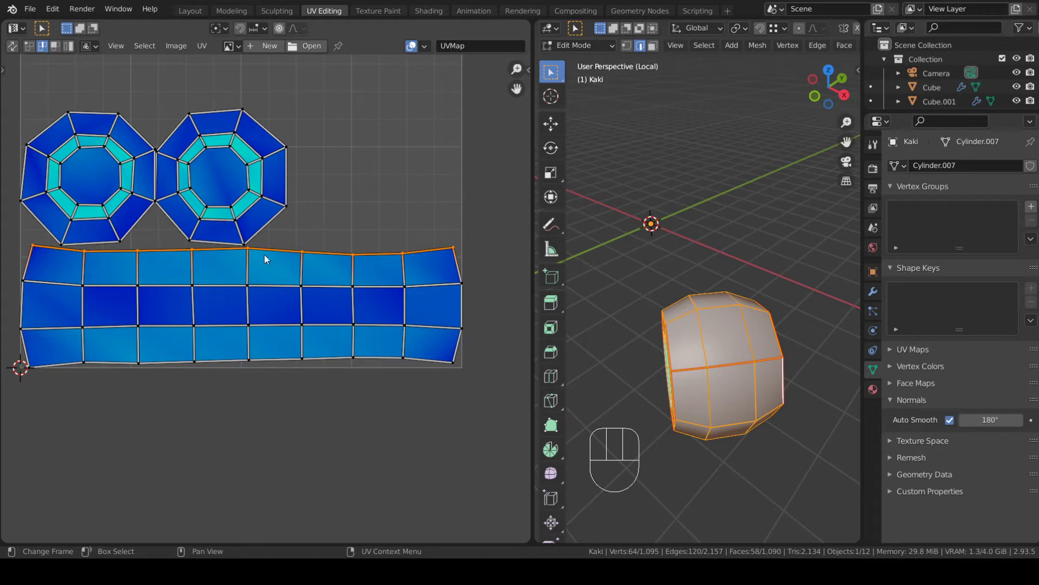
pyautogui.press('shift')
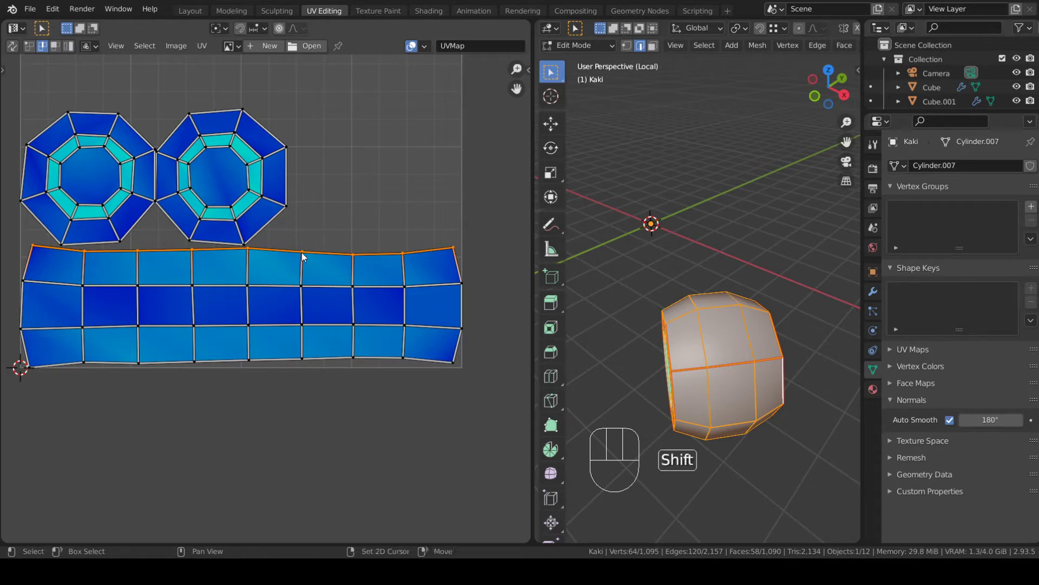
pyautogui.hotkey('shift', 'w')
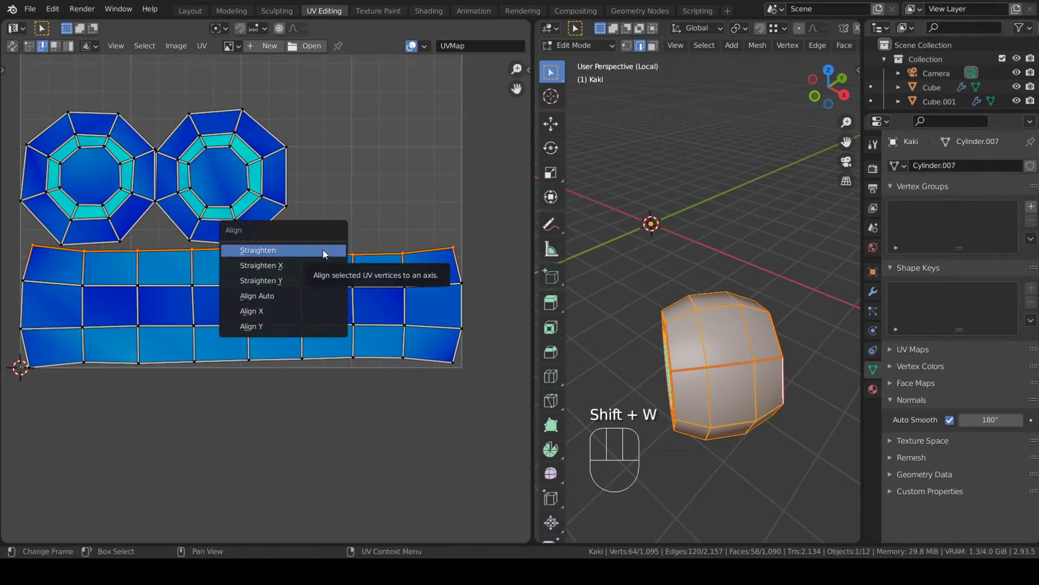
pyautogui.click(286, 326)
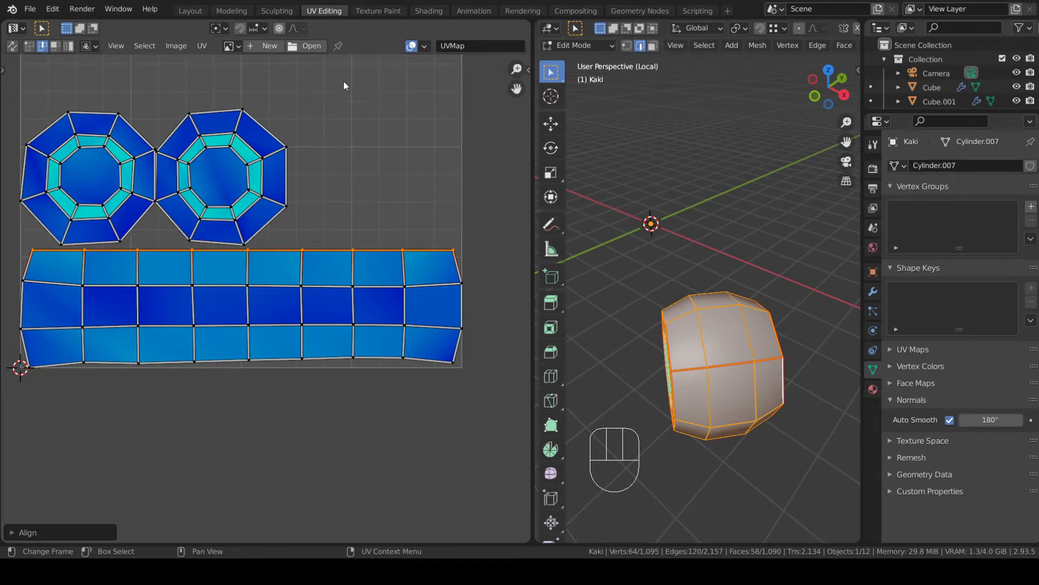
# - Select the strip's second horizontal edge row and align it with Align Y
pyautogui.keyDown('alt'); pyautogui.click(202, 291); pyautogui.keyUp('alt')
pyautogui.hotkey('shift', 'w')
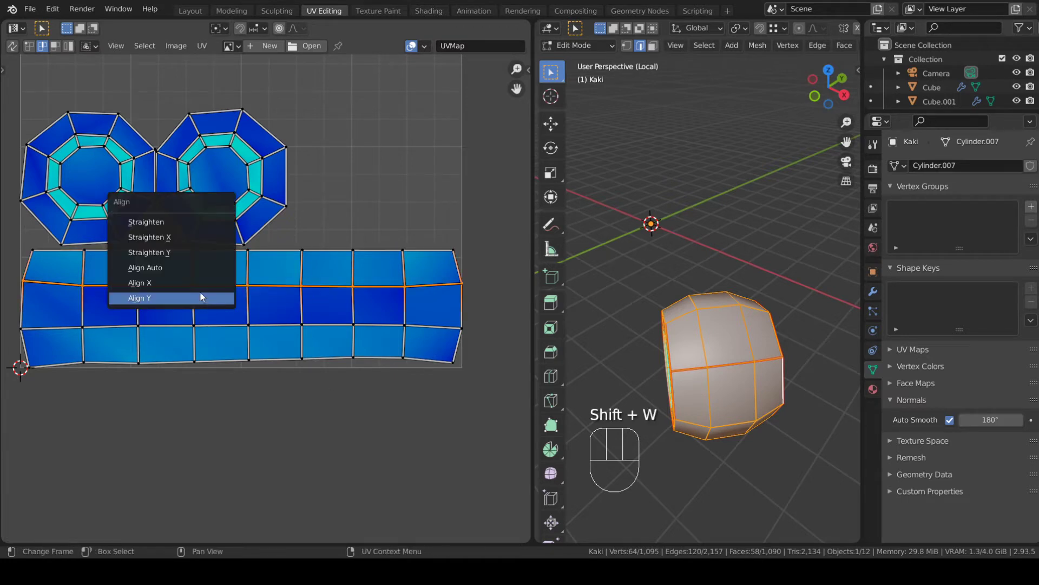
pyautogui.click(201, 284)
pyautogui.hotkey('ctrl', 'z')
pyautogui.hotkey('shift', 'w')
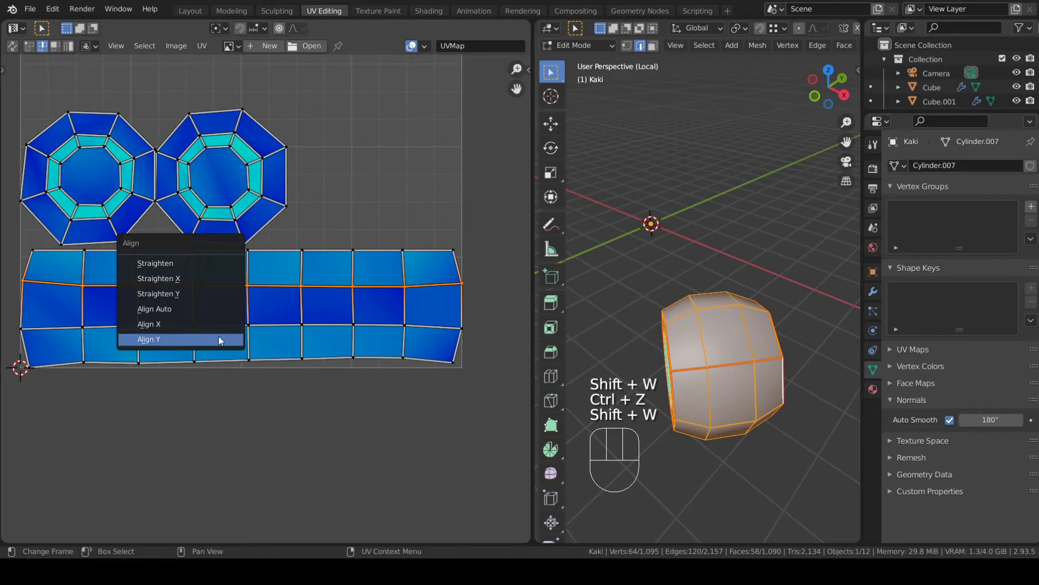
pyautogui.click(219, 336)
# - Align the strip's third horizontal row and its lower boundary loop individually with Align Y
pyautogui.keyDown('alt'); pyautogui.click(248, 326); pyautogui.keyUp('alt')
pyautogui.hotkey('shift', 'w')
pyautogui.click(222, 340)
pyautogui.keyDown('alt'); pyautogui.click(223, 355); pyautogui.keyUp('alt')
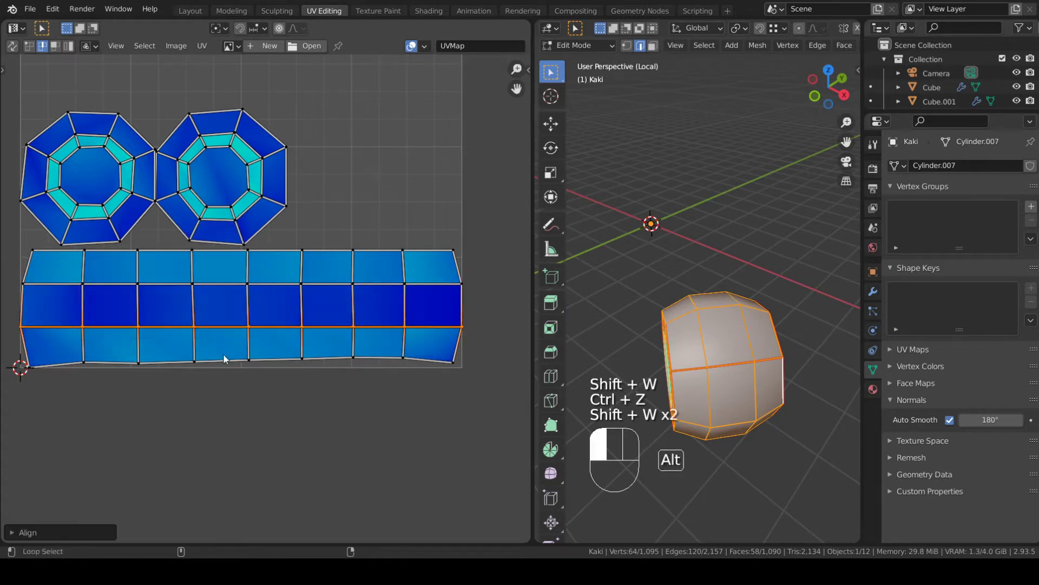
pyautogui.hotkey('shift', 'w')
pyautogui.click(224, 354)
# - Align the strip's right boundary and the three vertical edge loops beside it individually with Align X
pyautogui.keyDown('alt'); pyautogui.click(459, 291); pyautogui.keyUp('alt')
pyautogui.hotkey('shift', 'w')
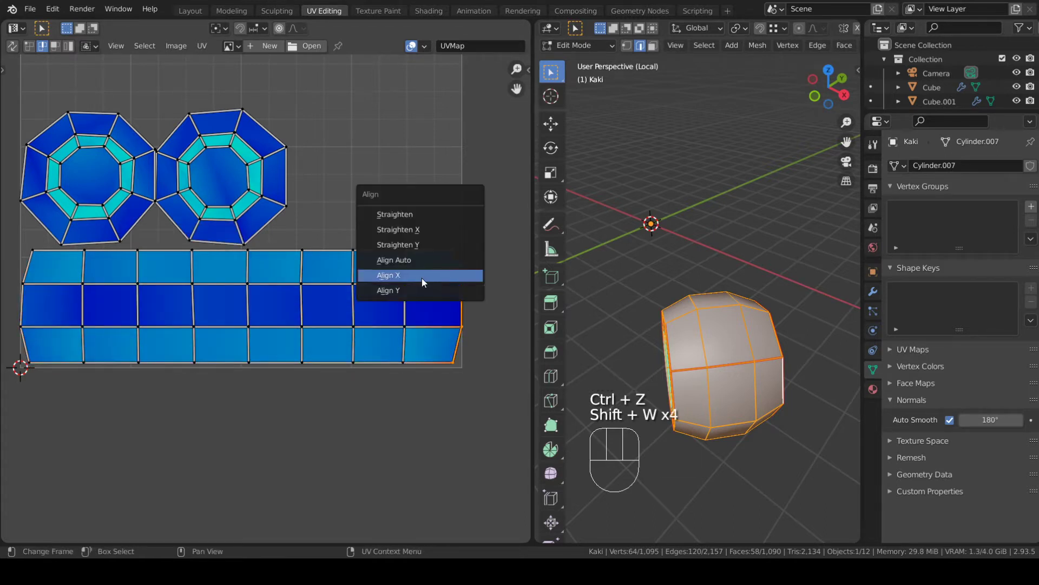
pyautogui.click(421, 276)
pyautogui.hotkey('shift', 'w')
pyautogui.click(406, 301)
pyautogui.keyDown('alt'); pyautogui.click(353, 302); pyautogui.keyUp('alt')
pyautogui.hotkey('shift', 'w')
pyautogui.click(349, 303)
pyautogui.keyDown('alt'); pyautogui.click(301, 306); pyautogui.keyUp('alt')
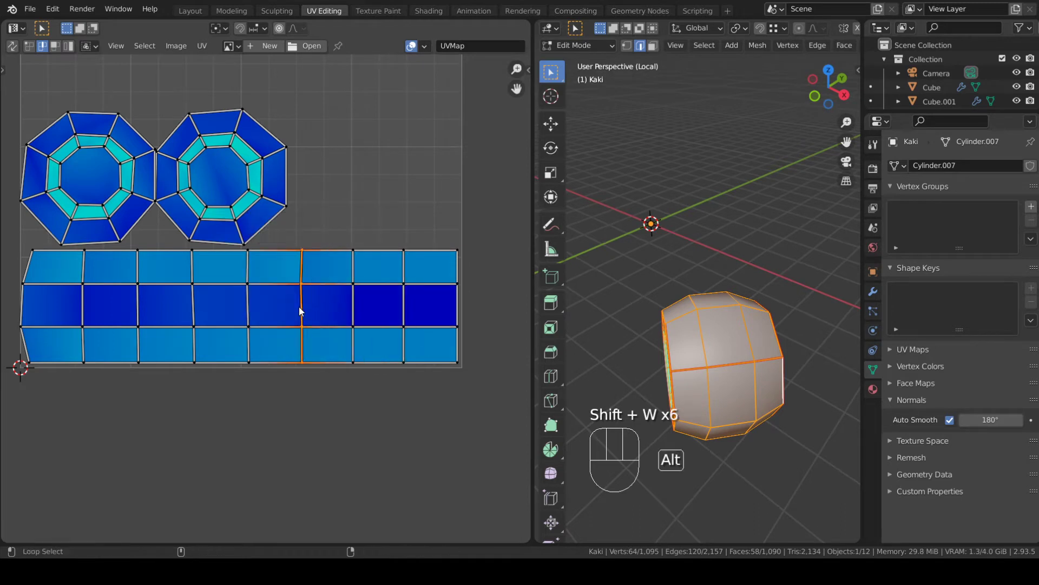
pyautogui.hotkey('shift', 'w')
pyautogui.click(299, 308)
# - Continue leftward along the strip, straightening the next three vertical edge loops with Align X
pyautogui.keyDown('alt'); pyautogui.click(242, 316); pyautogui.keyUp('alt')
pyautogui.hotkey('shift', 'w')
pyautogui.click(243, 313)
pyautogui.keyDown('alt'); pyautogui.click(196, 313); pyautogui.keyUp('alt')
pyautogui.hotkey('shift', 'w')
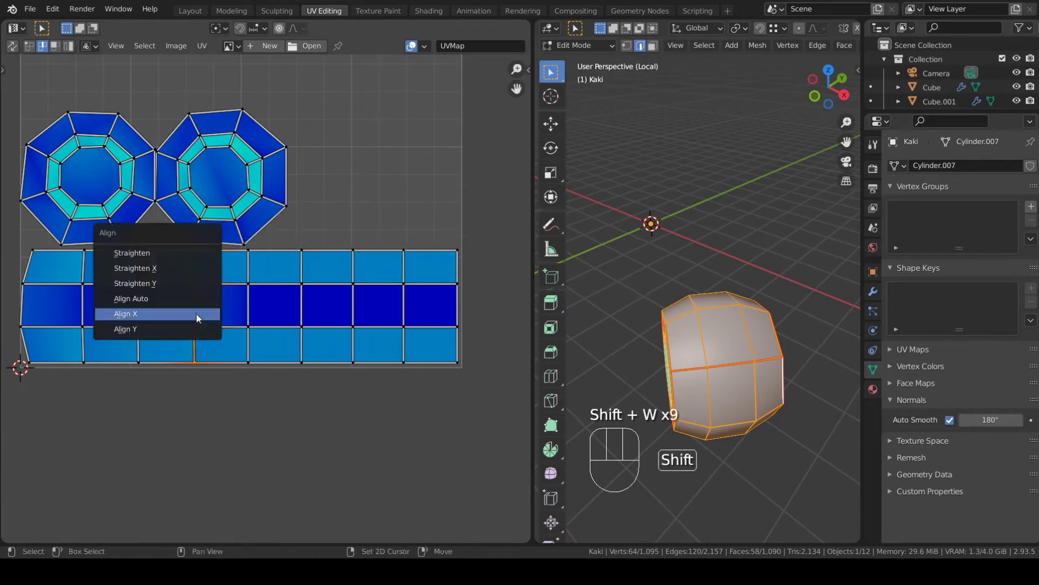
pyautogui.click(196, 313)
pyautogui.keyDown('alt'); pyautogui.click(146, 320); pyautogui.keyUp('alt')
pyautogui.hotkey('shift', 'w')
pyautogui.click(144, 314)
# - Align the strip's last inner vertical edge loop and its left boundary with Align X
pyautogui.keyDown('alt'); pyautogui.click(86, 318); pyautogui.keyUp('alt')
pyautogui.hotkey('shift', 'w')
pyautogui.click(74, 318)
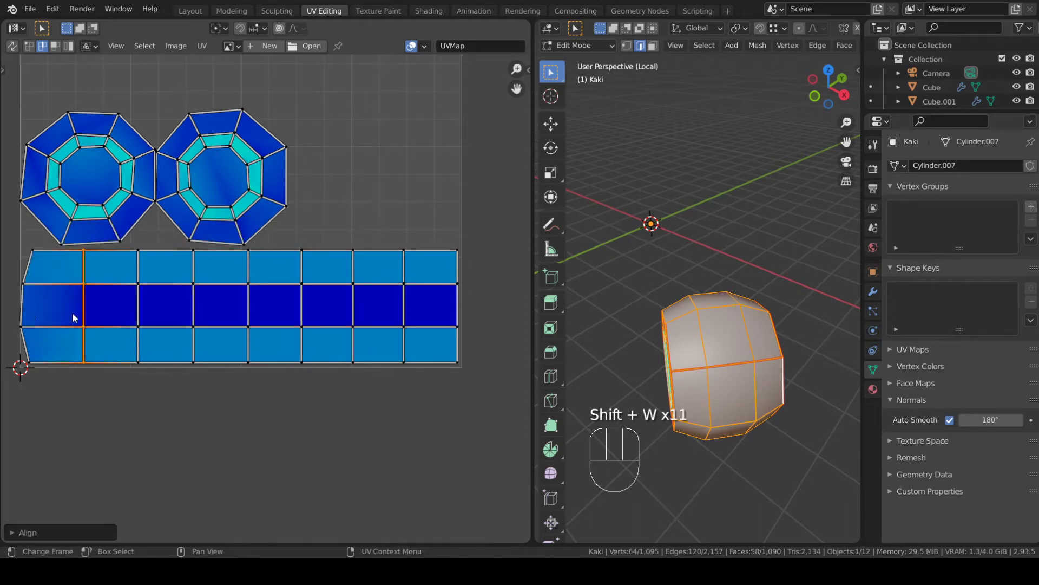
pyautogui.keyDown('alt'); pyautogui.click(21, 306); pyautogui.keyUp('alt')
pyautogui.hotkey('shift', 'w')
pyautogui.click(20, 306)
pyautogui.scroll(-2, 346, 313)
pyautogui.scroll(5, 292, 314)
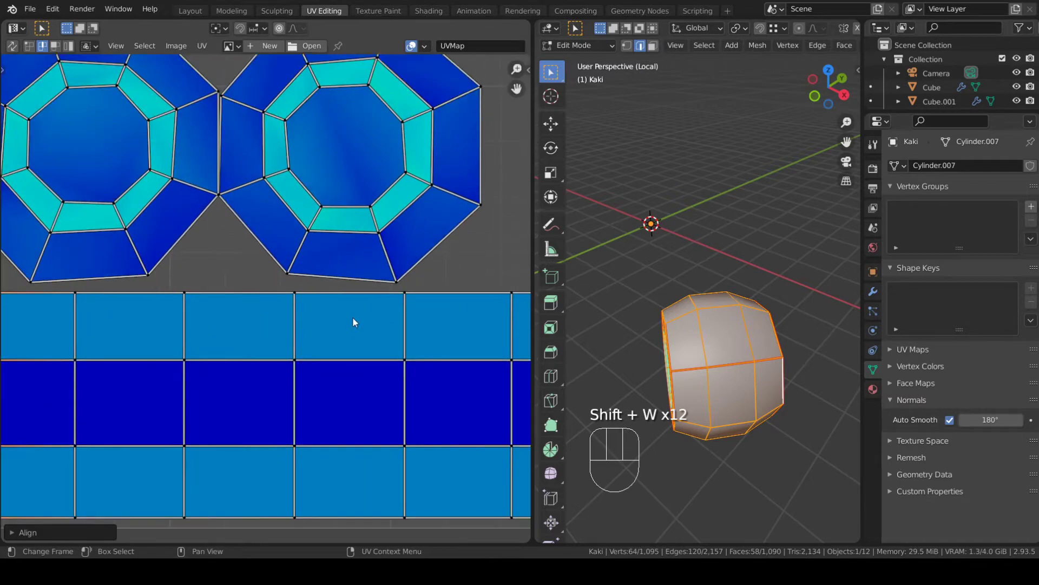
pyautogui.scroll(-4, 277, 330)
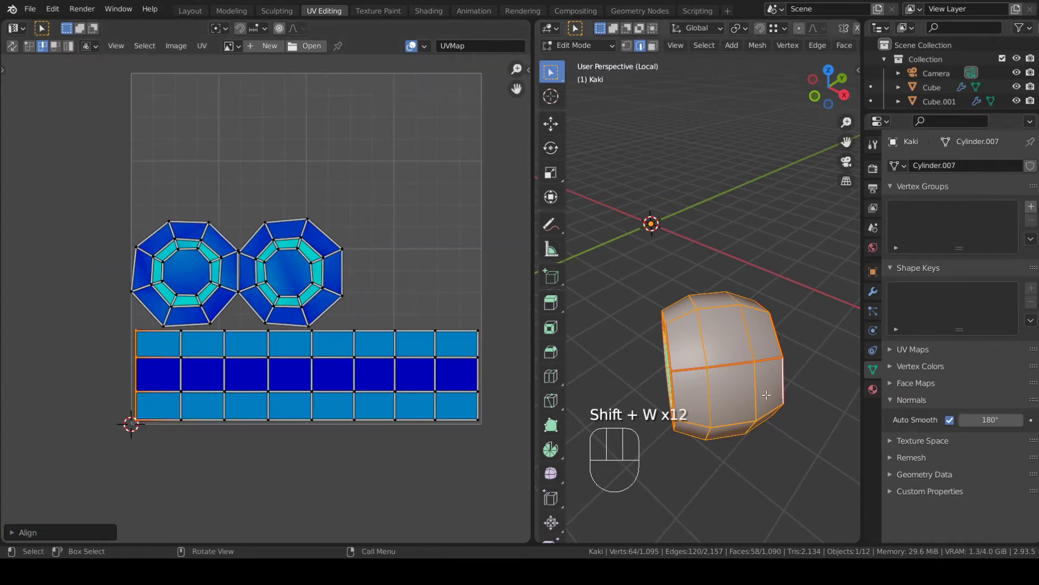
# - Reveal all hidden leg parts in Edit Mode and clear the selection
pyautogui.press('Tab')
pyautogui.moveTo(693, 379); pyautogui.dragTo(625, 291, button='middle')
pyautogui.scroll(-3, 772, 328)
pyautogui.press('Tab')
pyautogui.moveTo(714, 325); pyautogui.dragTo(726, 334, button='middle')
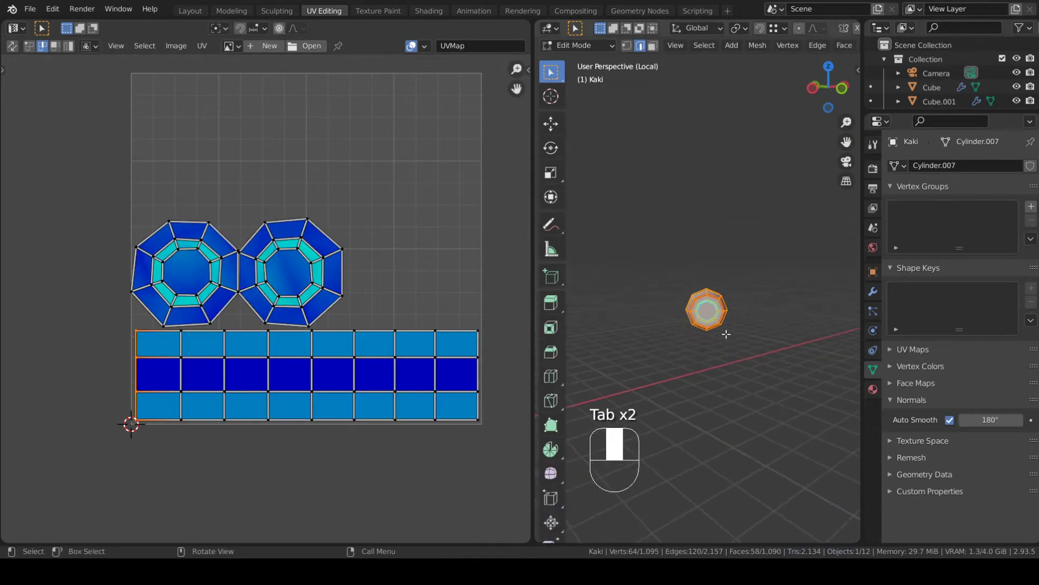
pyautogui.hotkey('alt', 'h')
pyautogui.press('a')
pyautogui.press('a')
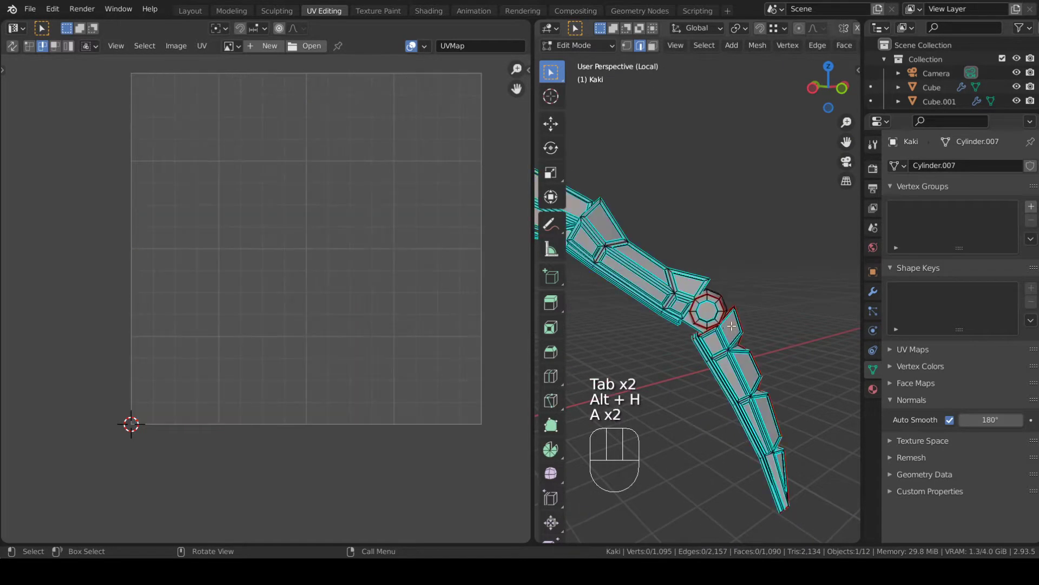
# - Select the claw, the round joint and the adjoining leg segment as linked parts
pyautogui.press('l')
pyautogui.press('l')
pyautogui.keyDown('shift'); pyautogui.moveTo(737, 386); pyautogui.dragTo(768, 281, button='middle'); pyautogui.keyUp('shift')
pyautogui.scroll(-2, 665, 275)
pyautogui.press('l')
pyautogui.scroll(-9, 796, 107)
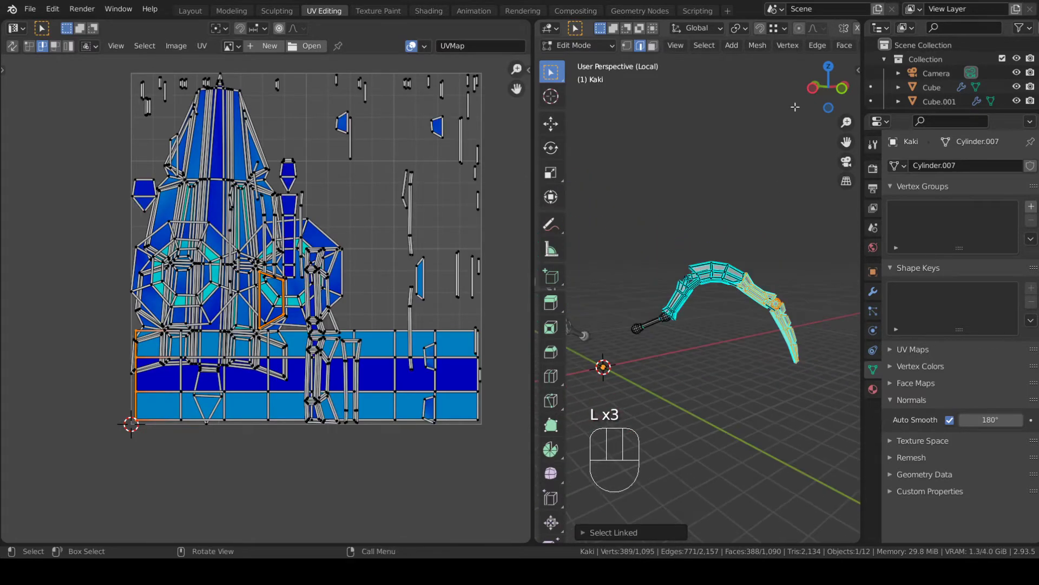
pyautogui.scroll(10, 776, 59)
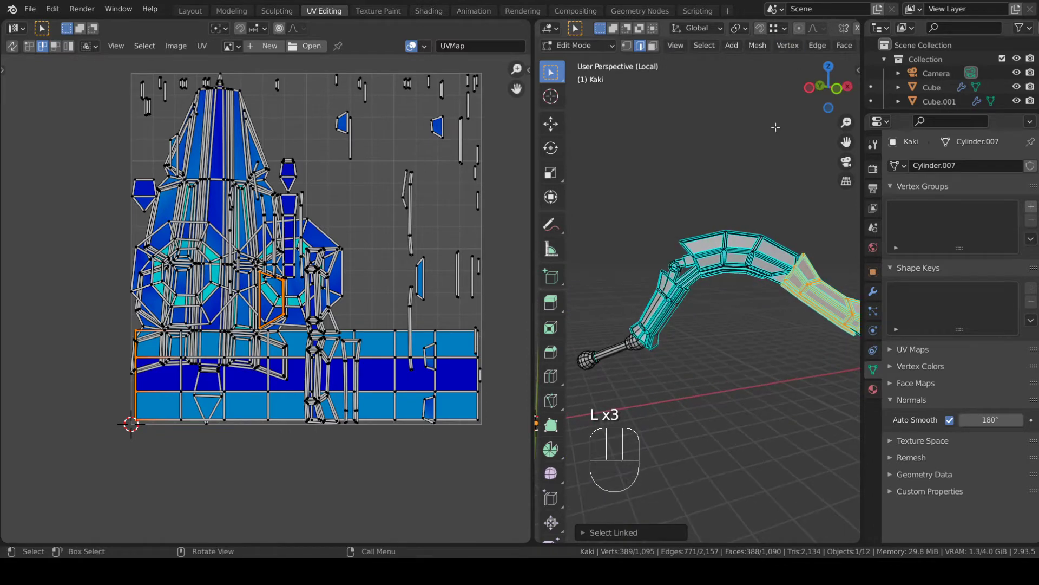
pyautogui.scroll(-2, 777, 48)
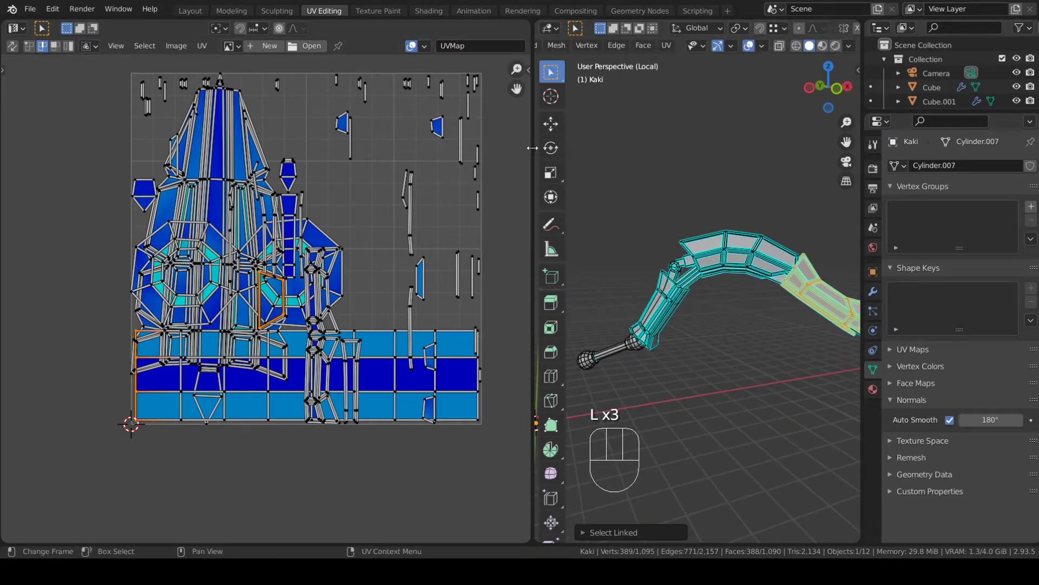
# - Widen the 3D viewport, turn on X-ray, add the rest of the leg by box selection and hide the selected parts
pyautogui.moveTo(533, 216); pyautogui.dragTo(246, 216)
pyautogui.click(779, 46)
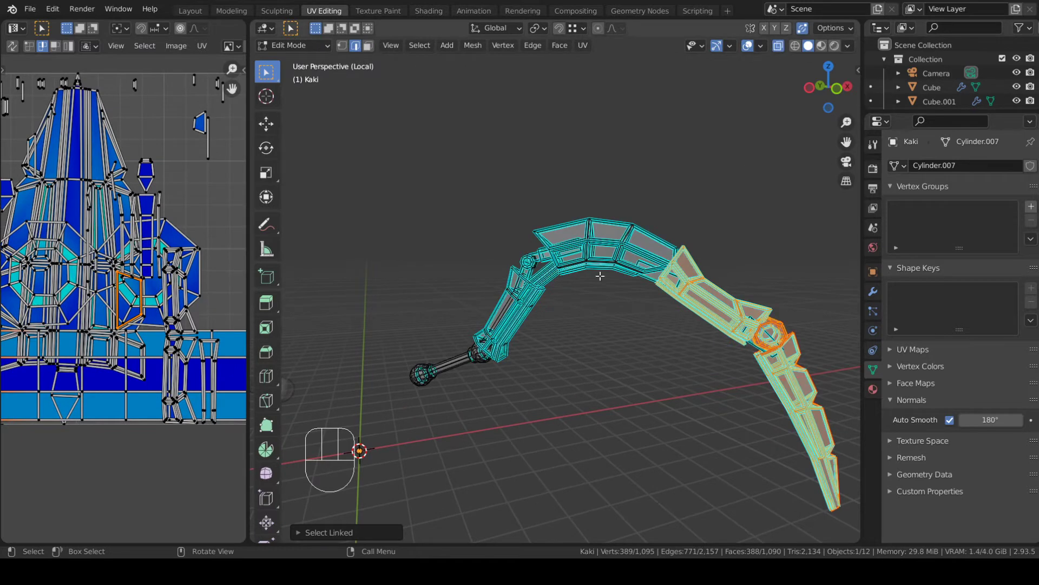
pyautogui.keyDown('shift'); pyautogui.moveTo(354, 152); pyautogui.dragTo(715, 458); pyautogui.keyUp('shift')
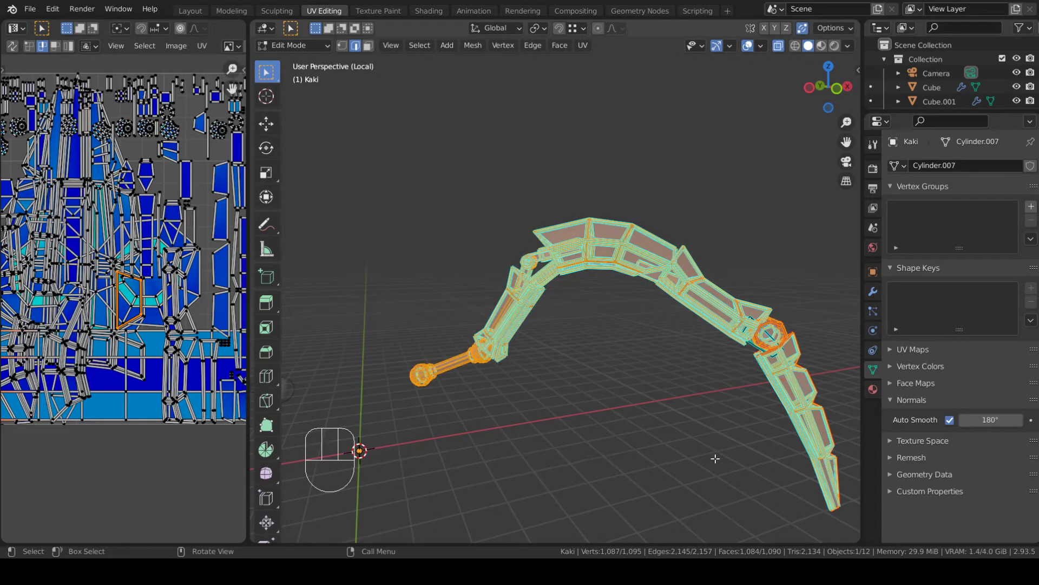
pyautogui.press('h')
# - Select three edges around each of two opposite faces of the remaining block, add one connecting edge and mark them as seams
pyautogui.moveTo(712, 457); pyautogui.dragTo(697, 283, button='middle')
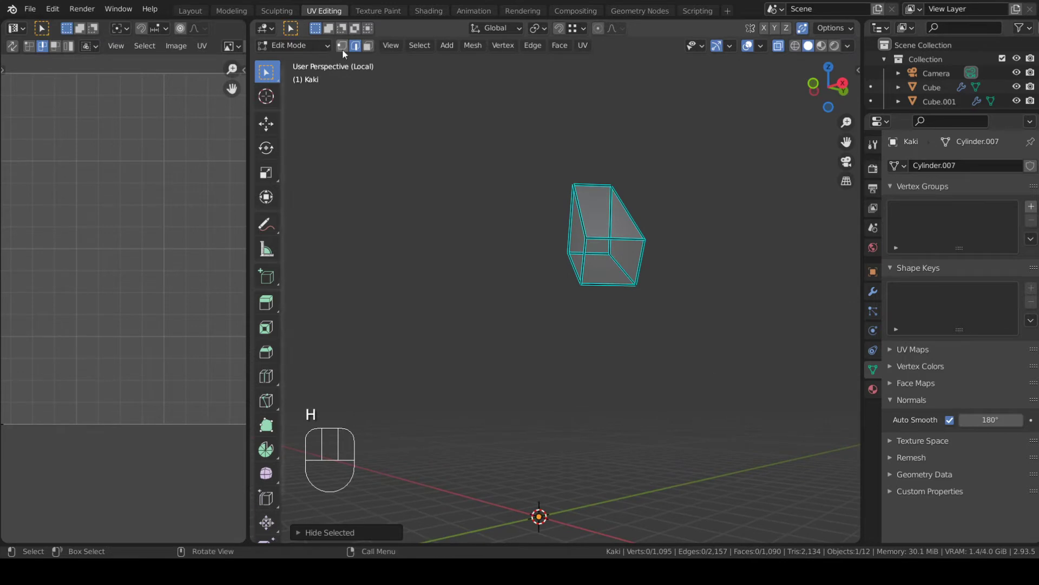
pyautogui.click(577, 253)
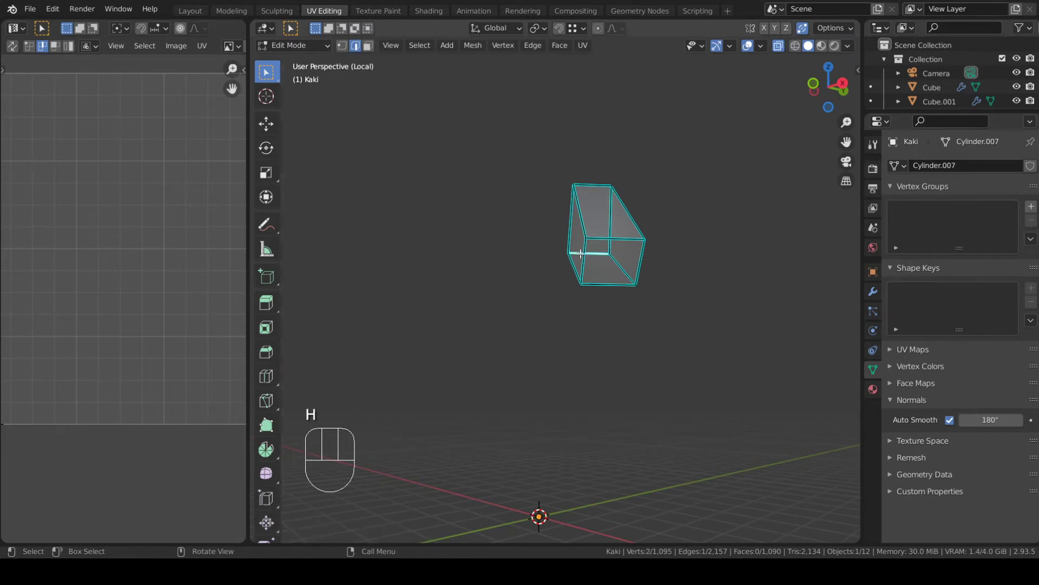
pyautogui.keyDown('ctrl'); pyautogui.click(639, 256); pyautogui.keyUp('ctrl')
pyautogui.keyDown('shift'); pyautogui.click(569, 232); pyautogui.keyUp('shift')
pyautogui.keyDown('ctrl'); pyautogui.click(612, 211); pyautogui.keyUp('ctrl')
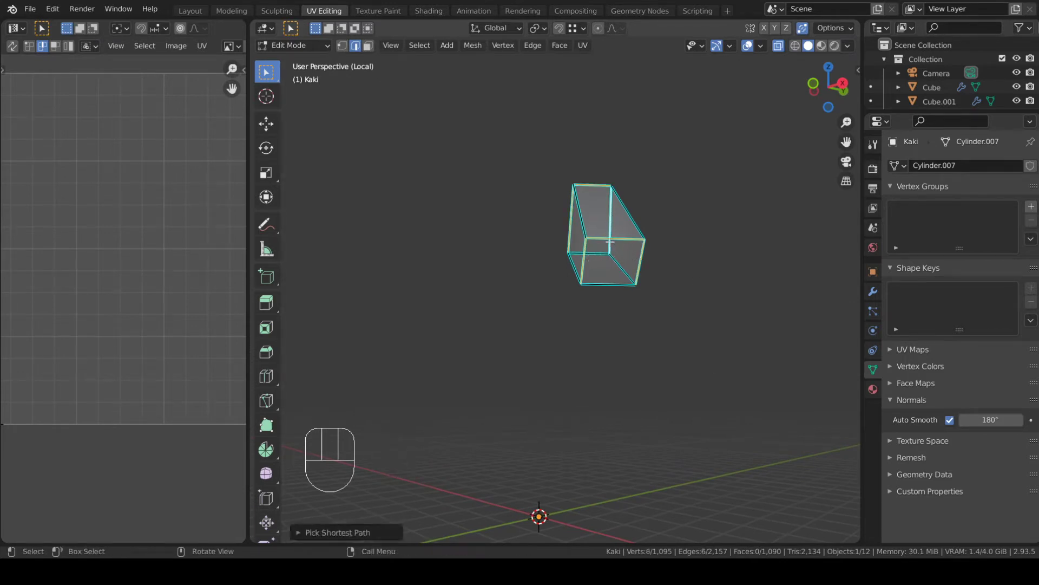
pyautogui.moveTo(592, 249); pyautogui.dragTo(625, 263, button='middle')
pyautogui.keyDown('shift'); pyautogui.click(797, 329); pyautogui.keyUp('shift')
pyautogui.moveTo(797, 330); pyautogui.dragTo(723, 332, button='middle')
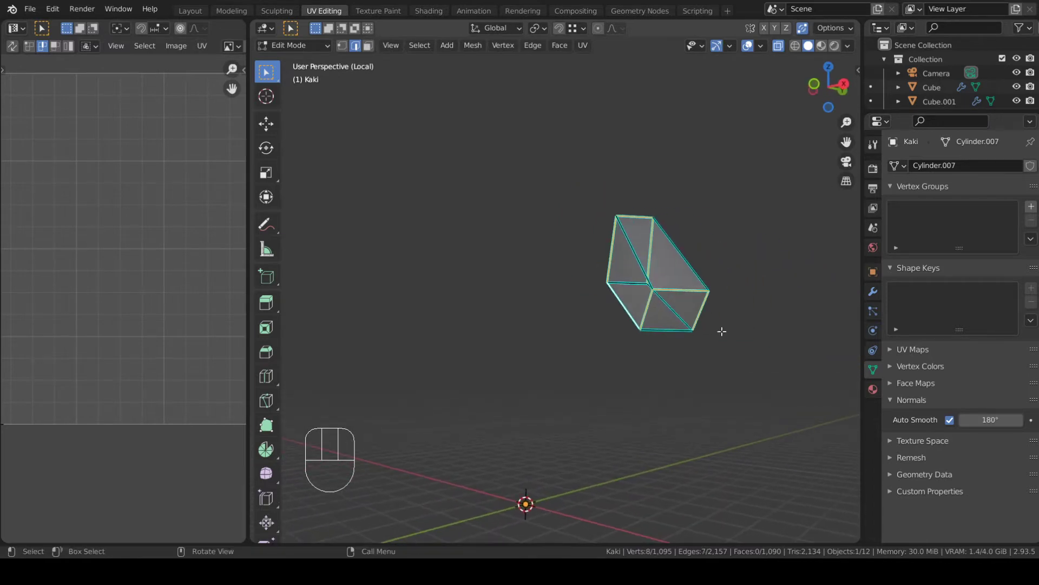
pyautogui.press('u')
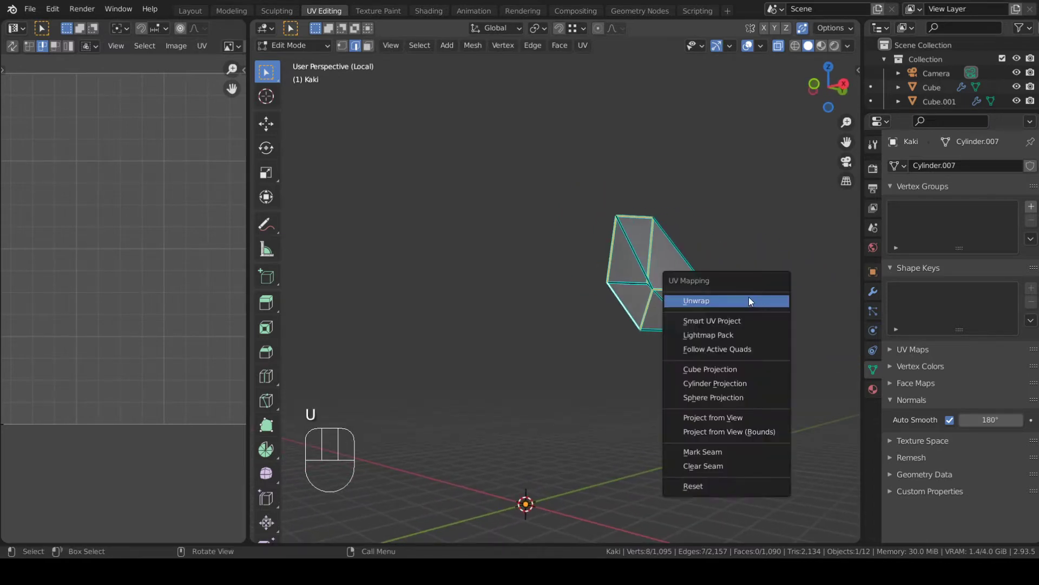
pyautogui.click(726, 450)
# - Select the whole block and unwrap it along its seams
pyautogui.press('a')
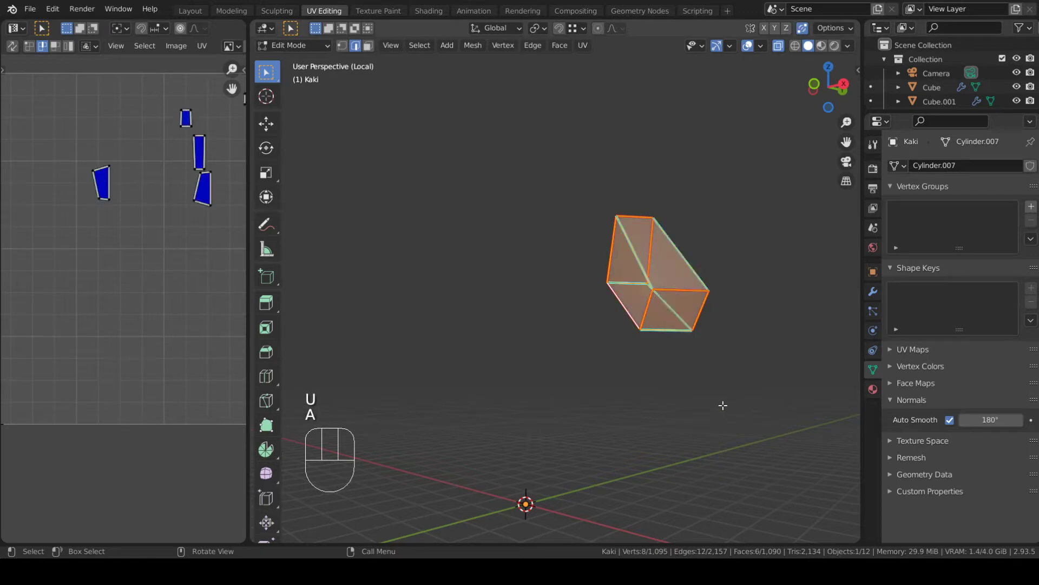
pyautogui.press('u')
pyautogui.click(476, 178)
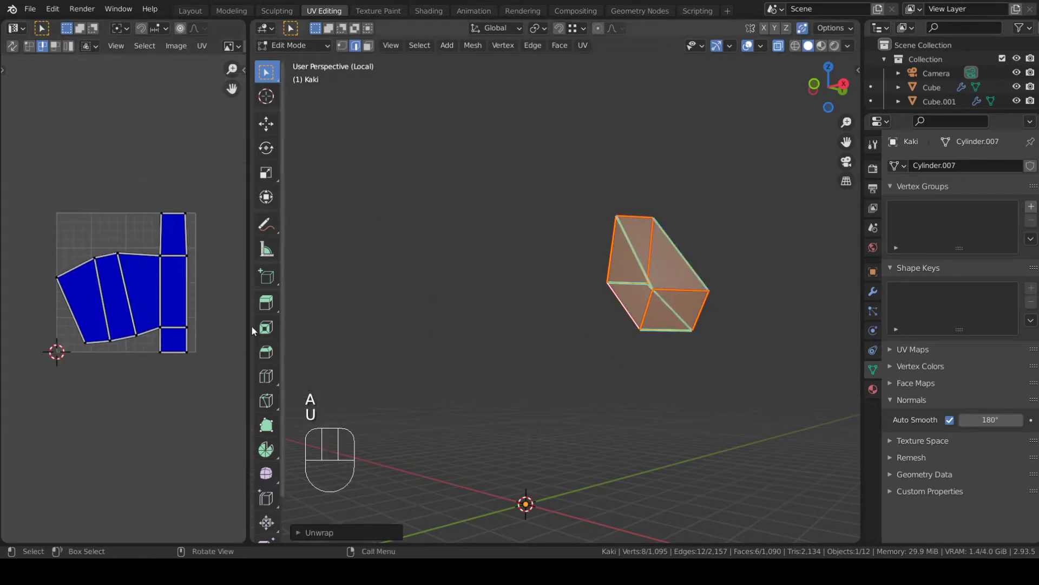
# - Select the block's UV island's upper edge row from the outer panel across the vertical strip
pyautogui.scroll(2, 176, 316)
pyautogui.keyDown('alt'); pyautogui.click(155, 229); pyautogui.keyUp('alt')
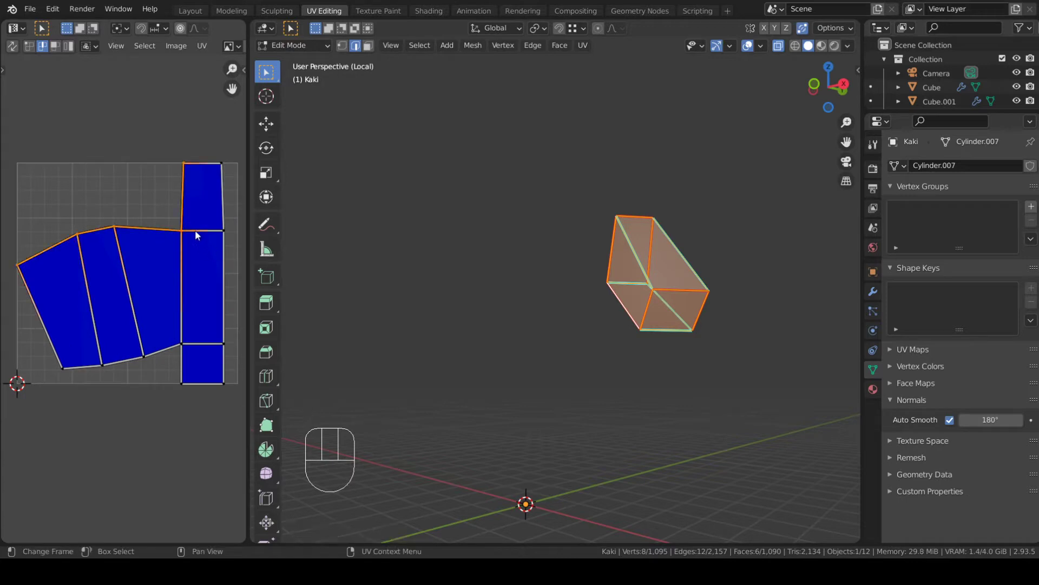
pyautogui.keyDown('ctrl'); pyautogui.click(196, 230); pyautogui.keyUp('ctrl')
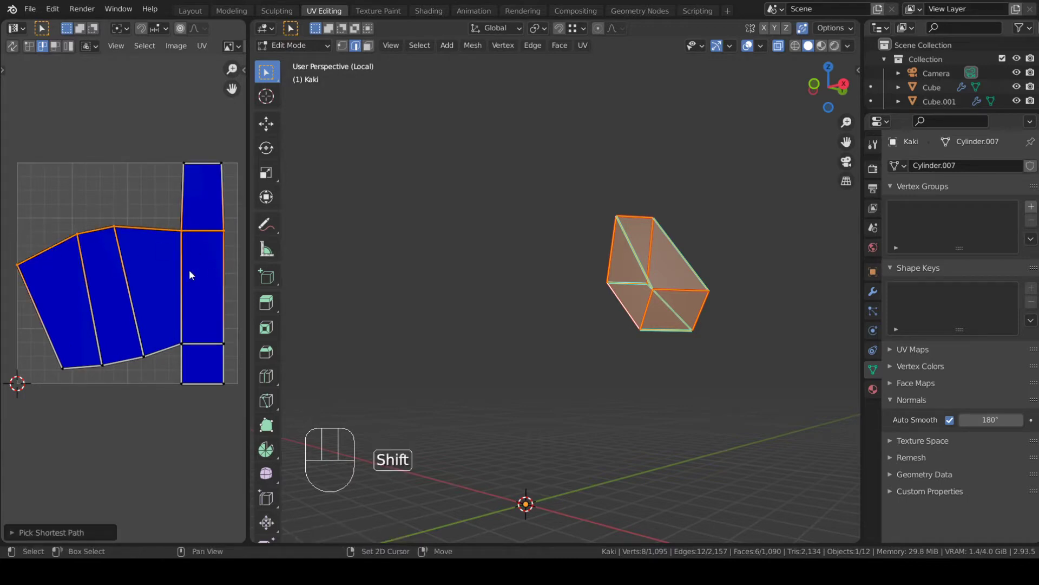
pyautogui.hotkey('shift', 'w')
pyautogui.click(164, 284)
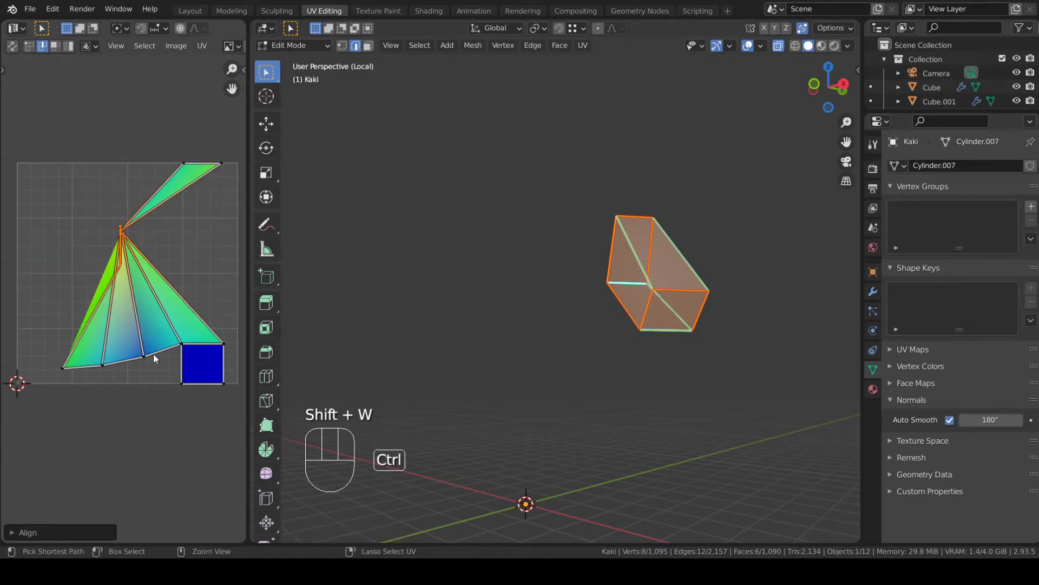
pyautogui.hotkey('ctrl', 'z')
# - Flatten the UV island's upper and lower horizontal edge rows with Align Y
pyautogui.hotkey('shift', 'w')
pyautogui.click(151, 354)
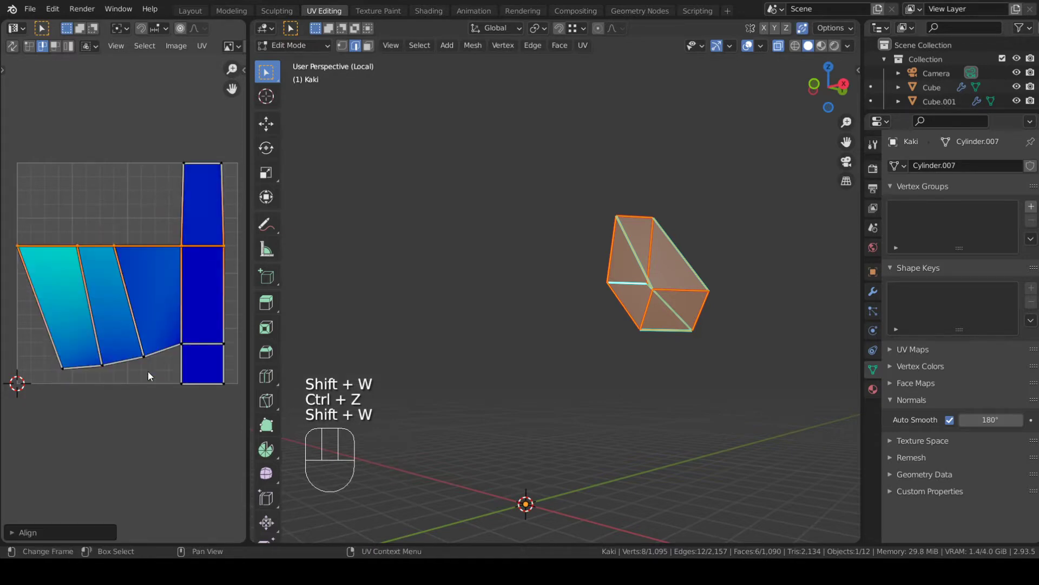
pyautogui.hotkey('shift', 'w')
pyautogui.click(164, 350)
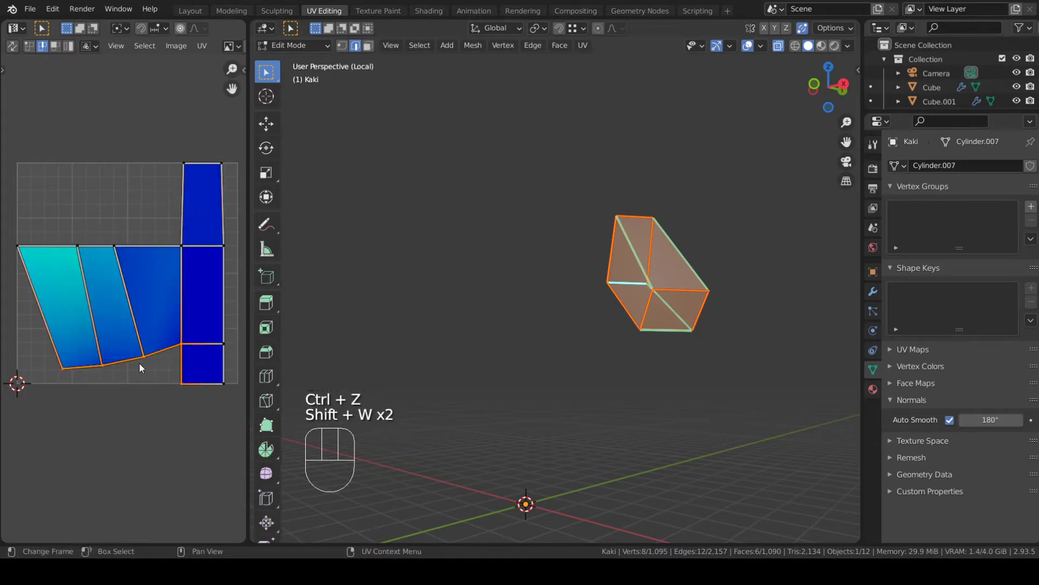
pyautogui.hotkey('shift', 'w')
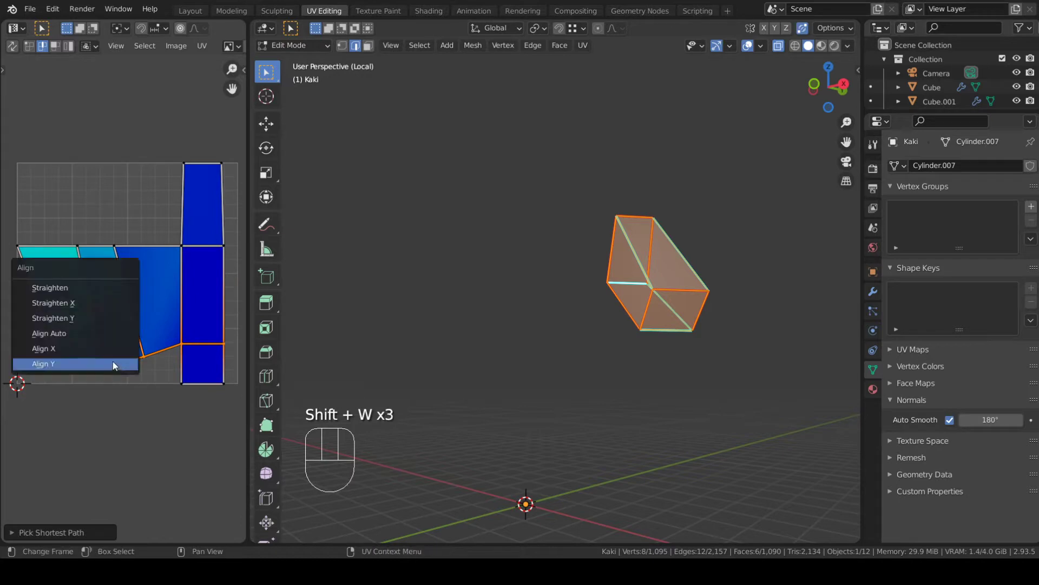
pyautogui.click(110, 363)
# - Straighten the outer edge and the two inner slanted edges of the wide UV panels with Align X
pyautogui.keyDown('alt'); pyautogui.click(50, 299); pyautogui.keyUp('alt')
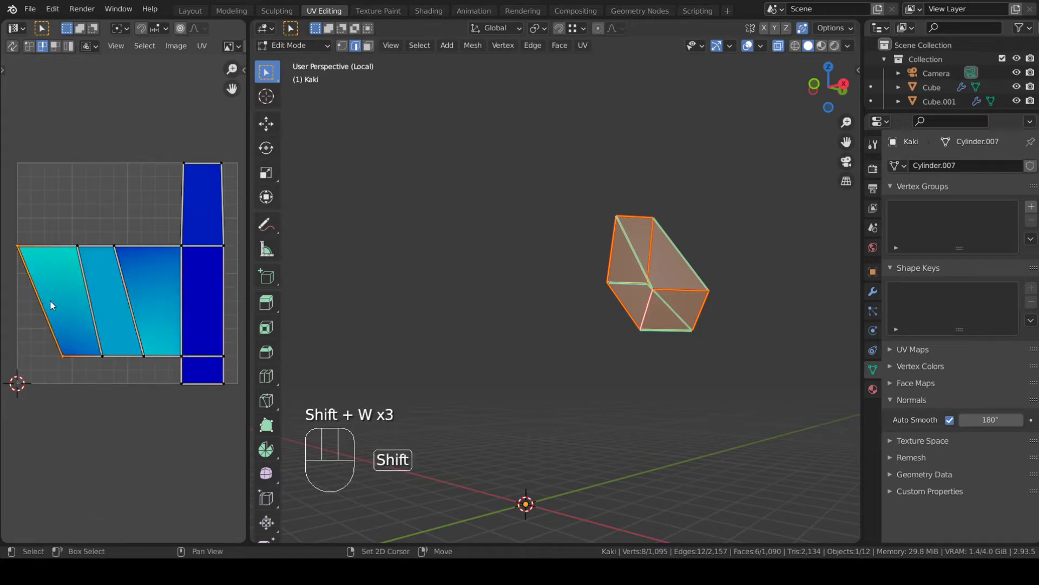
pyautogui.hotkey('shift', 'w')
pyautogui.click(56, 286)
pyautogui.keyDown('alt'); pyautogui.click(97, 313); pyautogui.keyUp('alt')
pyautogui.hotkey('shift', 'w')
pyautogui.click(96, 310)
pyautogui.keyDown('alt'); pyautogui.click(124, 311); pyautogui.keyUp('alt')
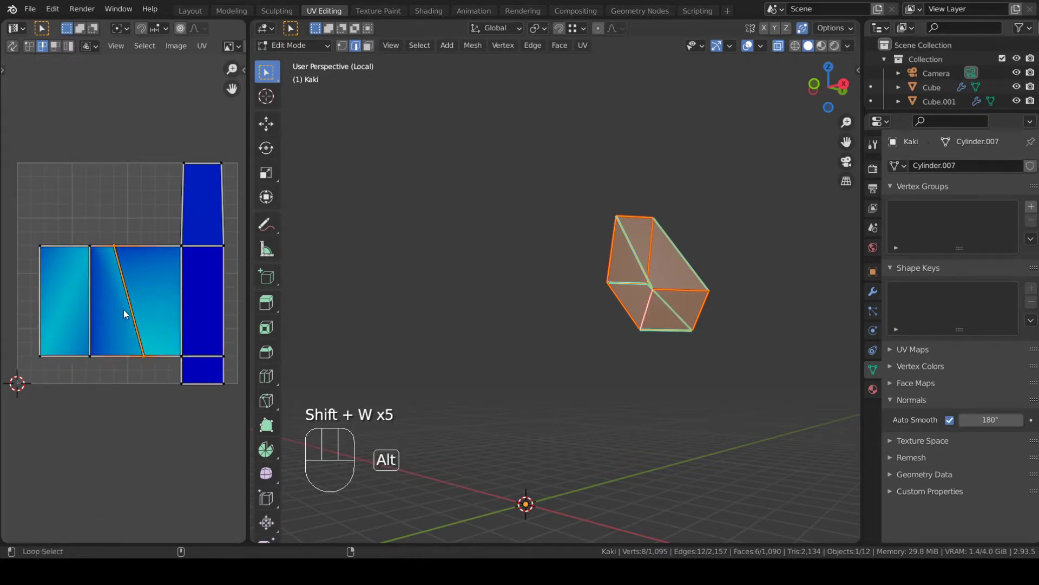
pyautogui.hotkey('shift', 'w')
pyautogui.click(124, 311)
# - Straighten the edge line between the panels and the vertical UV strip over the strip's full height with Align X
pyautogui.keyDown('alt'); pyautogui.click(181, 273); pyautogui.keyUp('alt')
pyautogui.hotkey('shift', 'w')
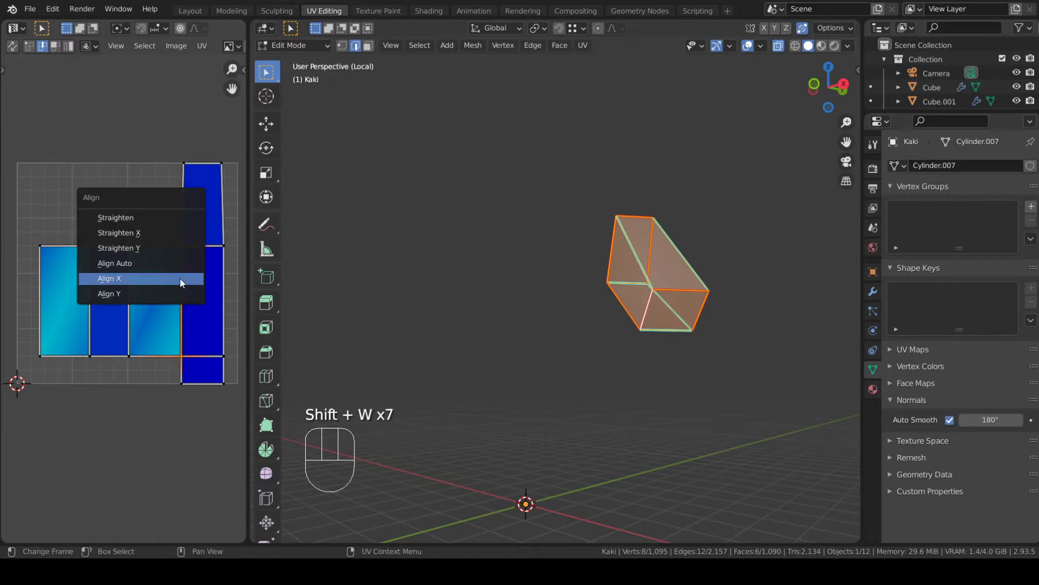
pyautogui.click(180, 278)
pyautogui.keyDown('alt'); pyautogui.click(190, 374); pyautogui.keyUp('alt')
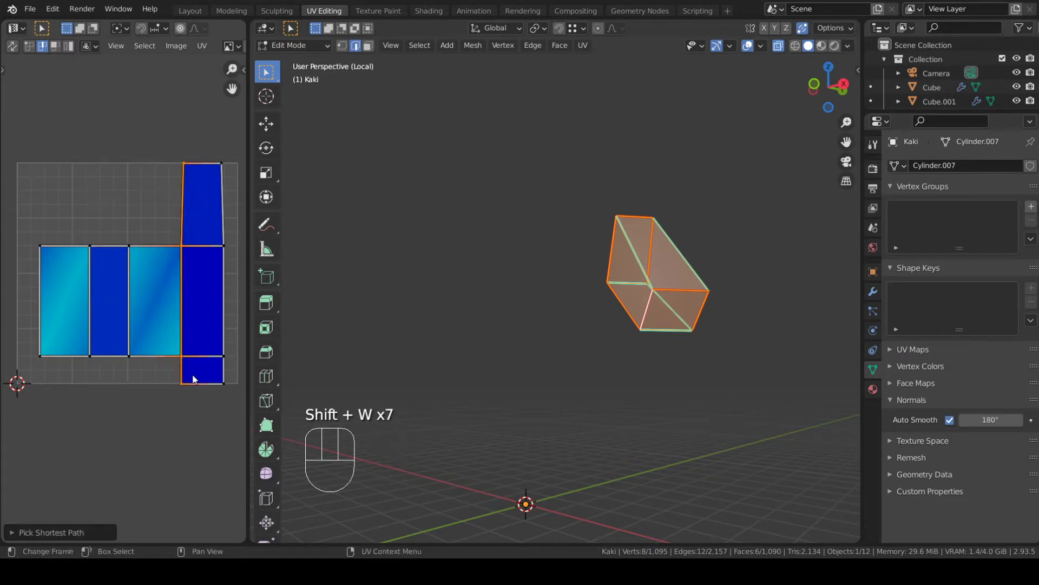
pyautogui.hotkey('shift', 'w')
pyautogui.click(190, 314)
pyautogui.click(219, 383)
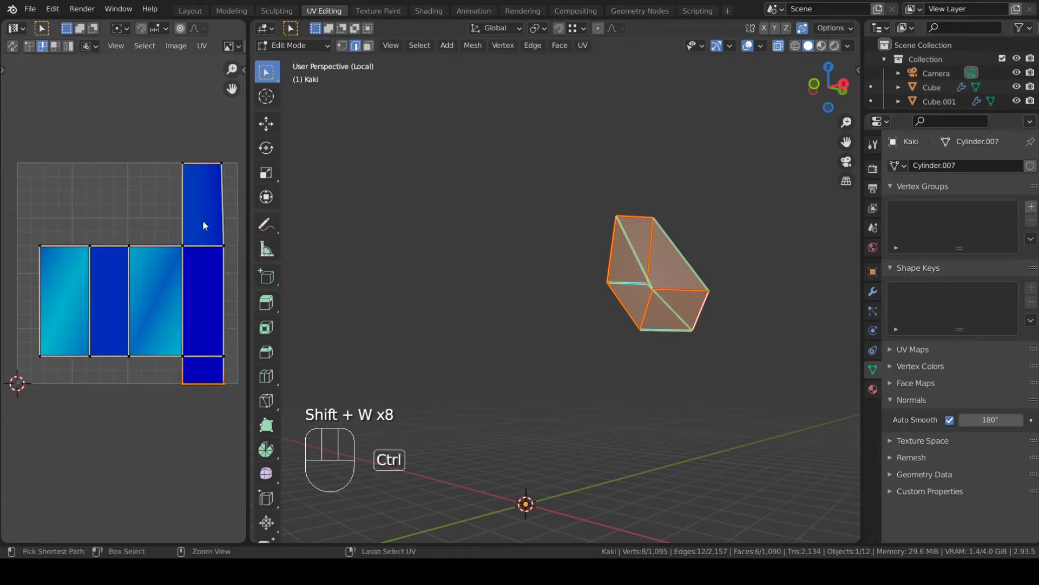
pyautogui.keyDown('ctrl'); pyautogui.click(221, 168); pyautogui.keyUp('ctrl')
pyautogui.hotkey('shift', 'w')
pyautogui.click(212, 242)
pyautogui.scroll(-1, 213, 242)
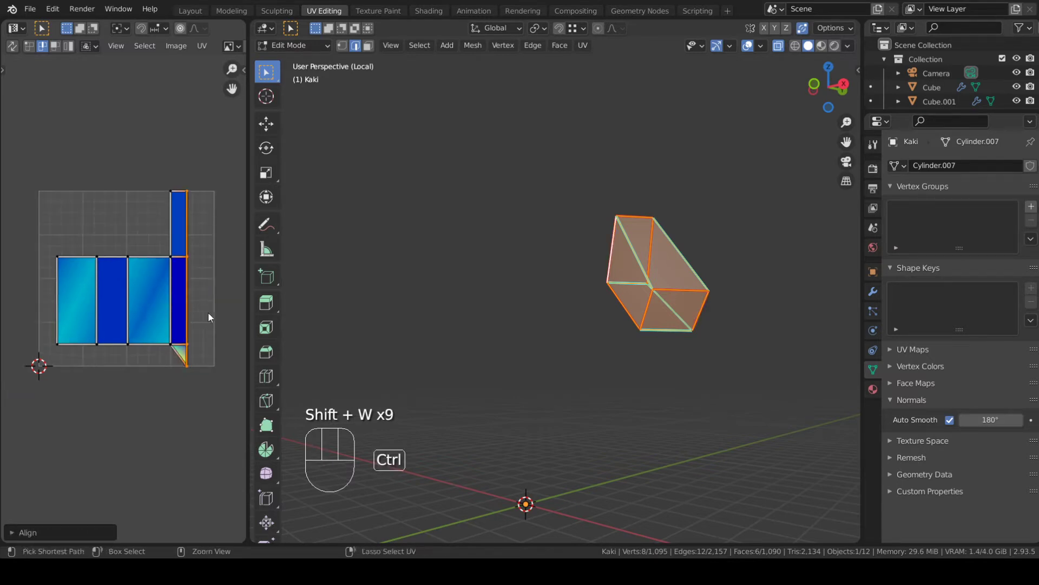
pyautogui.hotkey('ctrl', 'z')
# - Straighten the outer edge line of the vertical UV strip with Align X
pyautogui.hotkey('shift', 'w')
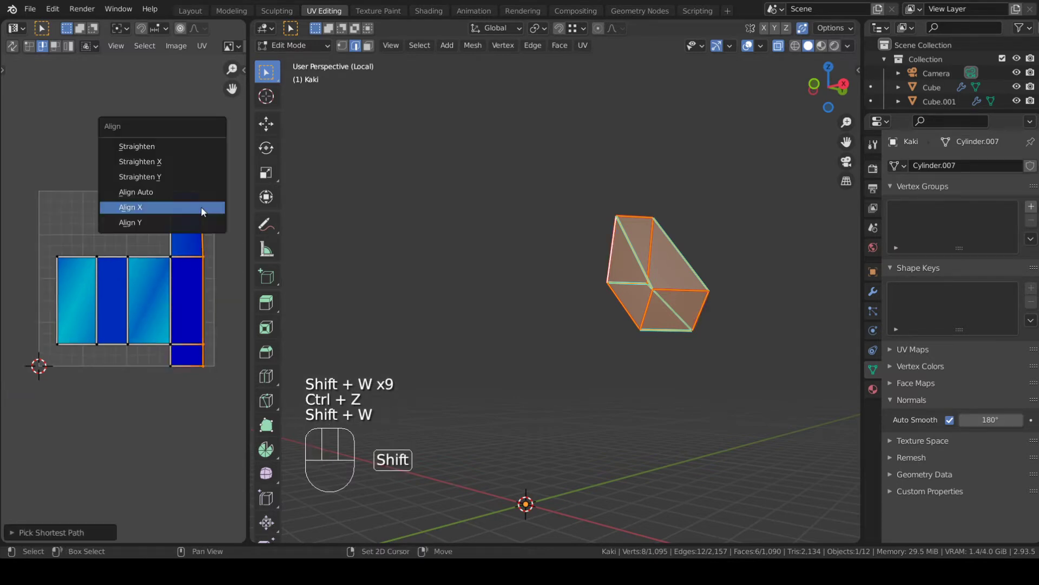
pyautogui.click(200, 208)
pyautogui.press('Tab')
pyautogui.press('Tab')
pyautogui.moveTo(187, 336); pyautogui.dragTo(201, 344, button='middle')
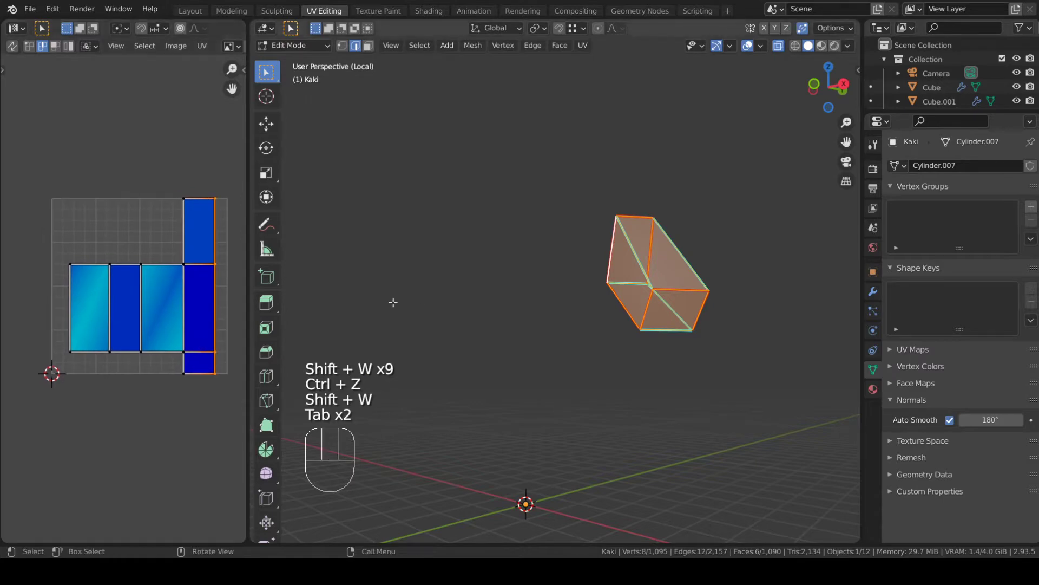
# - Reveal all hidden parts of the leg and clear the selection
pyautogui.moveTo(392, 301); pyautogui.dragTo(687, 368, button='middle')
pyautogui.press('Tab')
pyautogui.press('Tab')
pyautogui.click(729, 276)
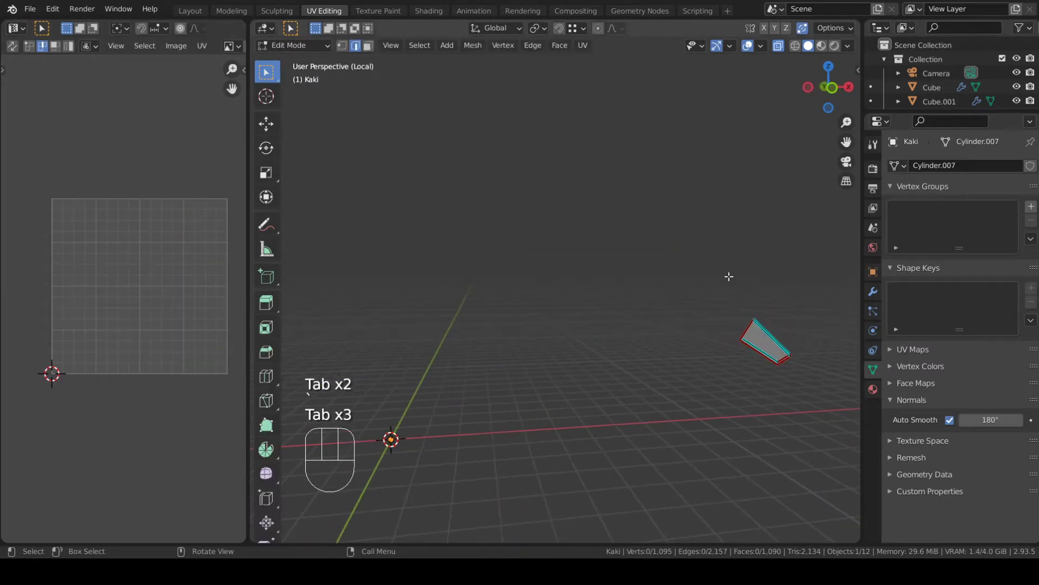
pyautogui.press('/')
pyautogui.press('/')
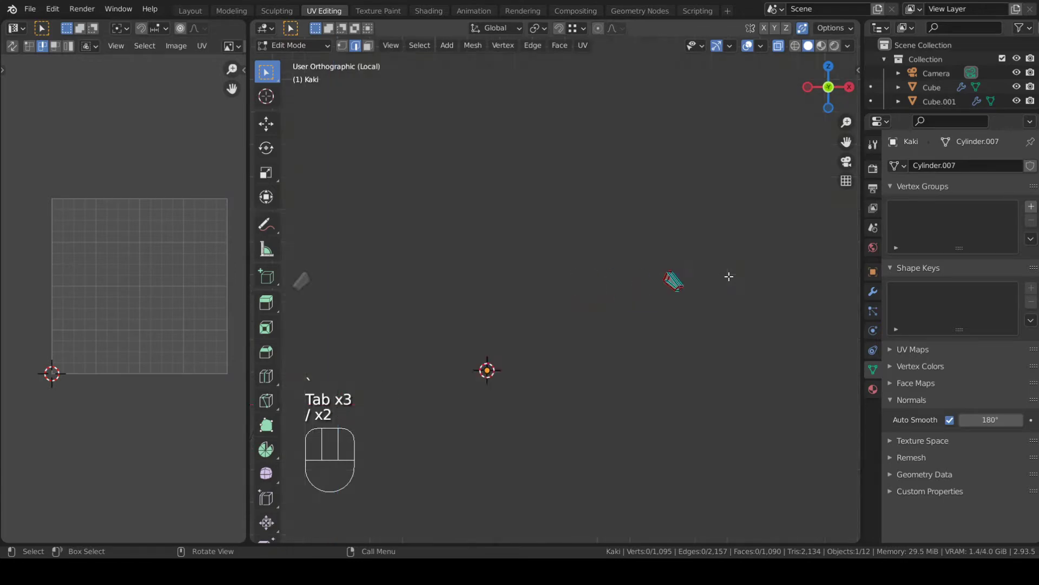
pyautogui.hotkey('alt', 'h')
pyautogui.moveTo(729, 276); pyautogui.dragTo(583, 351, button='middle')
pyautogui.scroll(4, 505, 376)
pyautogui.press('a')
pyautogui.press('a')
# - Select the claw, the round joint and the small block as linked parts and hide them
pyautogui.press('l')
pyautogui.press('l')
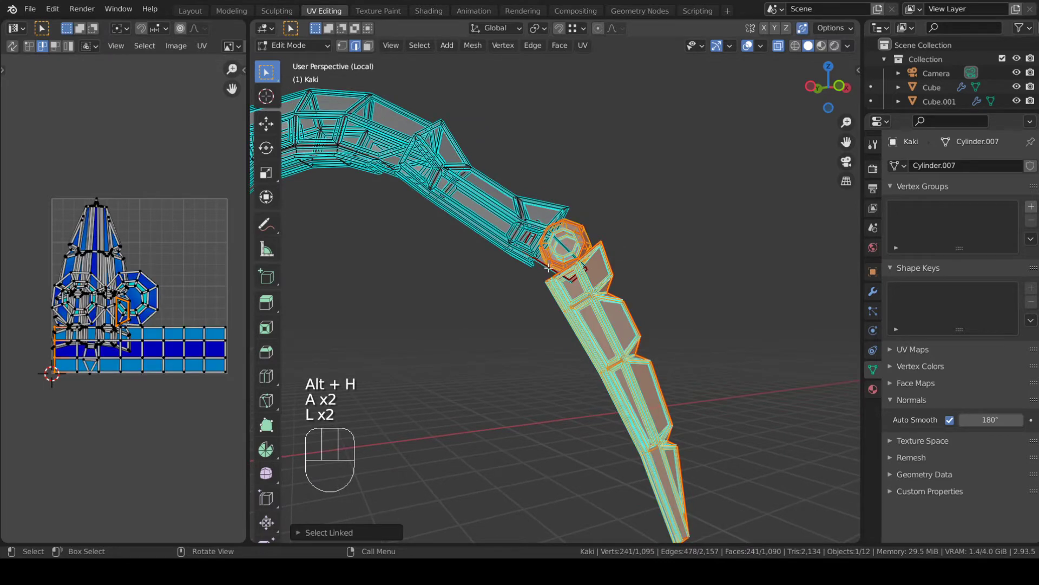
pyautogui.press('l')
pyautogui.scroll(-2, 549, 268)
pyautogui.moveTo(542, 283); pyautogui.dragTo(533, 401, button='middle')
pyautogui.press('h')
# - Select the curved upper segment and the leg parts beyond it as linked parts and hide them
pyautogui.scroll(2, 468, 260)
pyautogui.press('l')
pyautogui.press('l')
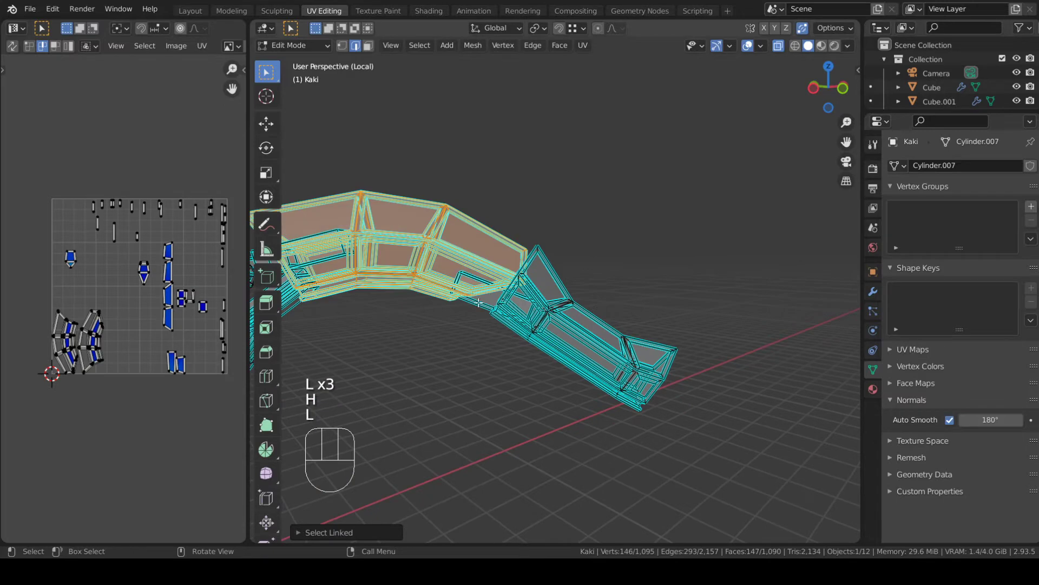
pyautogui.scroll(-3, 468, 293)
pyautogui.keyDown('shift'); pyautogui.moveTo(443, 299); pyautogui.dragTo(518, 287, button='middle'); pyautogui.keyUp('shift')
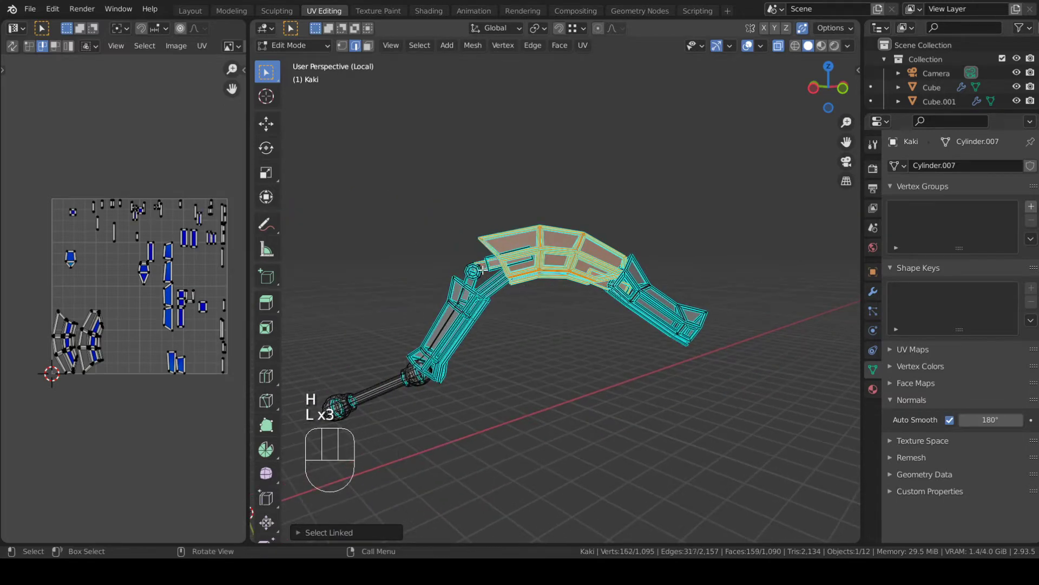
pyautogui.press('l')
pyautogui.press('l')
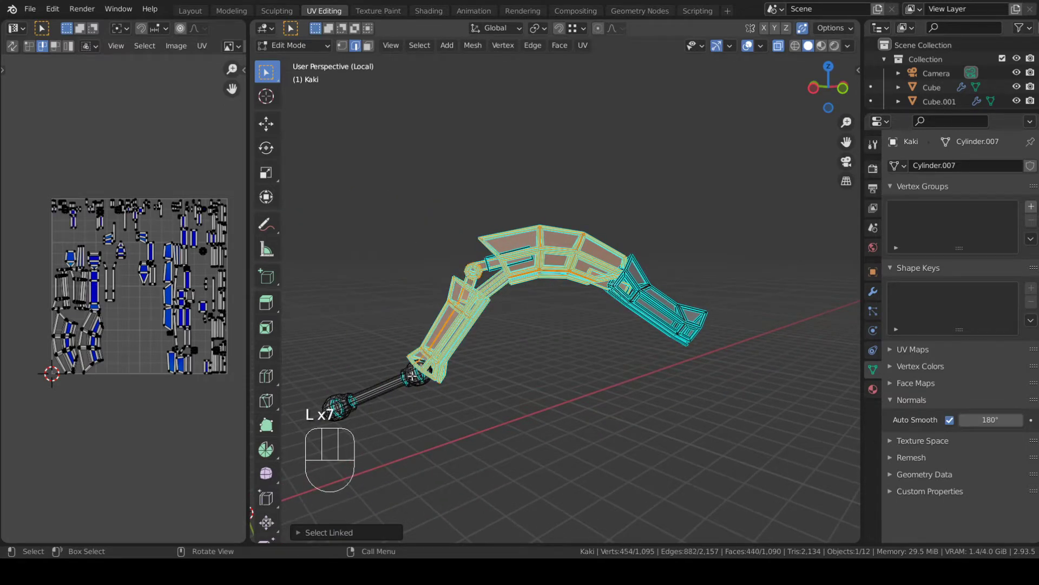
pyautogui.press('l')
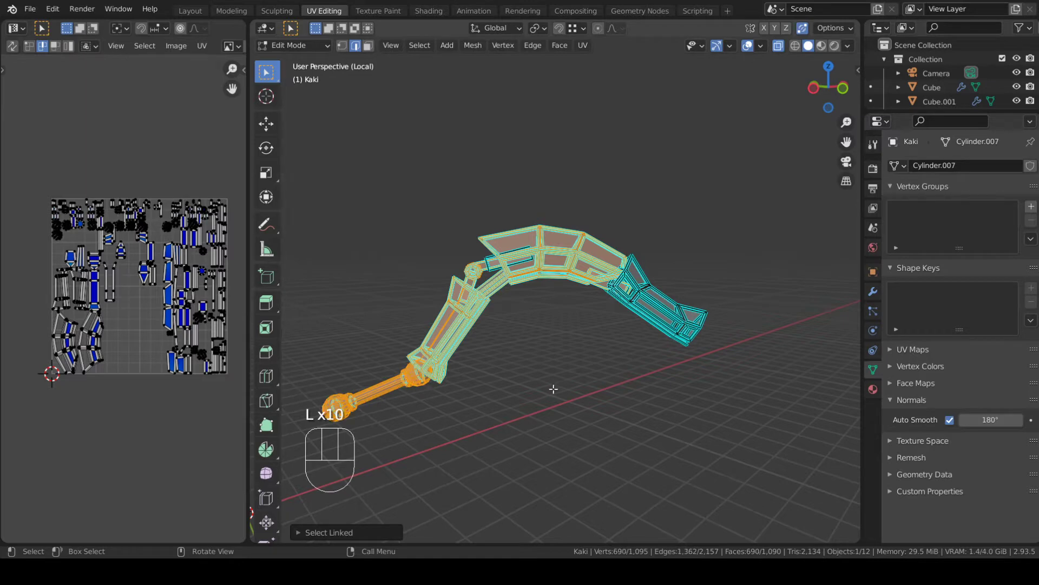
pyautogui.scroll(2, 505, 277)
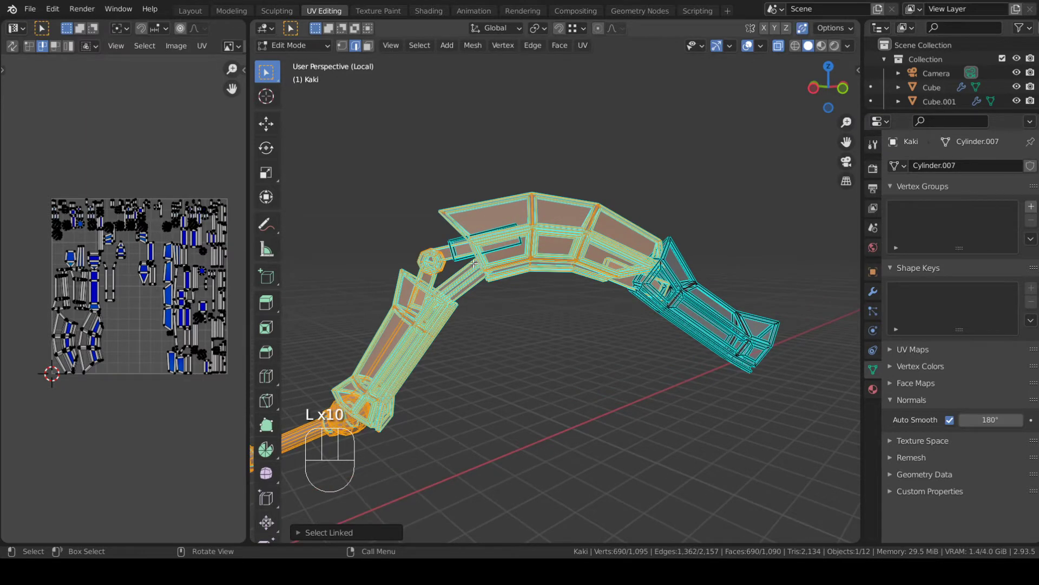
pyautogui.press('h')
pyautogui.moveTo(464, 265); pyautogui.dragTo(595, 295, button='middle')
pyautogui.moveTo(788, 1); pyautogui.dragTo(650, 294, button='middle')
pyautogui.scroll(3, 649, 295)
pyautogui.moveTo(607, 376)
pyautogui.keyDown('shift'); pyautogui.mouseDown(button='middle')
pyautogui.moveTo(613, 318)
pyautogui.moveTo(625, 355)
pyautogui.moveTo(570, 262)
pyautogui.moveTo(615, 177)
pyautogui.moveTo(485, 153)
pyautogui.moveTo(541, 324)
pyautogui.moveTo(583, 374)
pyautogui.moveTo(563, 364)
pyautogui.mouseUp(button='middle'); pyautogui.keyUp('shift')
pyautogui.keyDown('shift'); pyautogui.moveTo(346, 219); pyautogui.dragTo(372, 235, button='middle'); pyautogui.keyUp('shift')
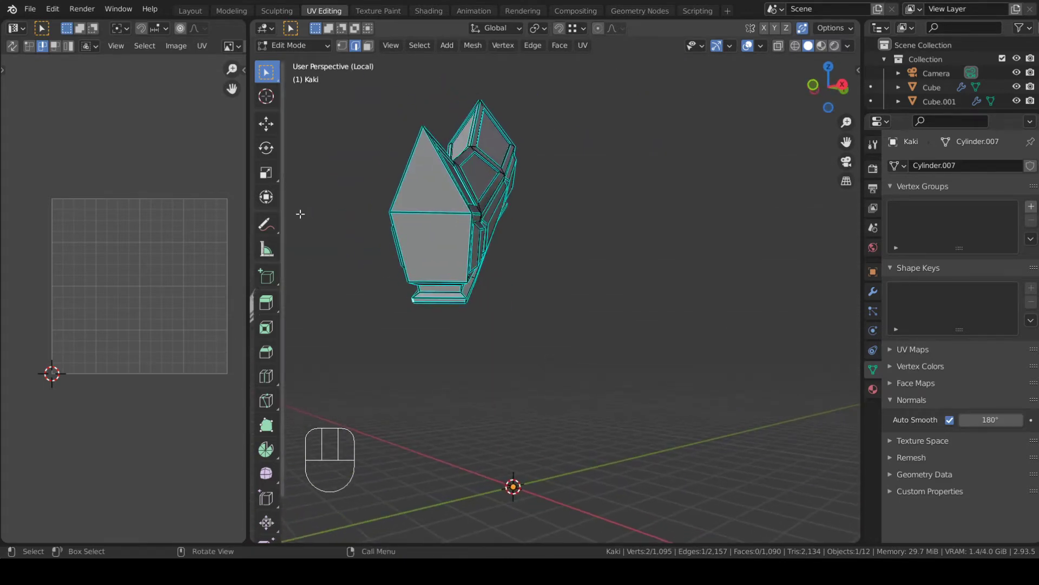
pyautogui.click(264, 222)
pyautogui.moveTo(262, 222)
pyautogui.mouseDown()
pyautogui.moveTo(325, 229)
pyautogui.moveTo(301, 244)
pyautogui.moveTo(319, 311)
pyautogui.mouseUp()
pyautogui.moveTo(359, 139); pyautogui.dragTo(354, 184)
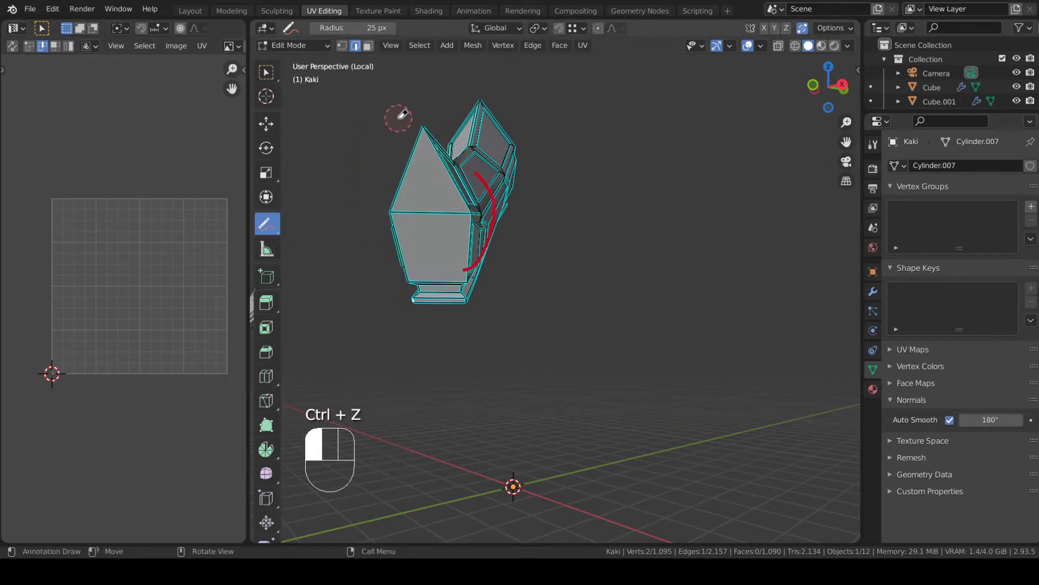
pyautogui.moveTo(432, 257); pyautogui.dragTo(482, 256, button='middle')
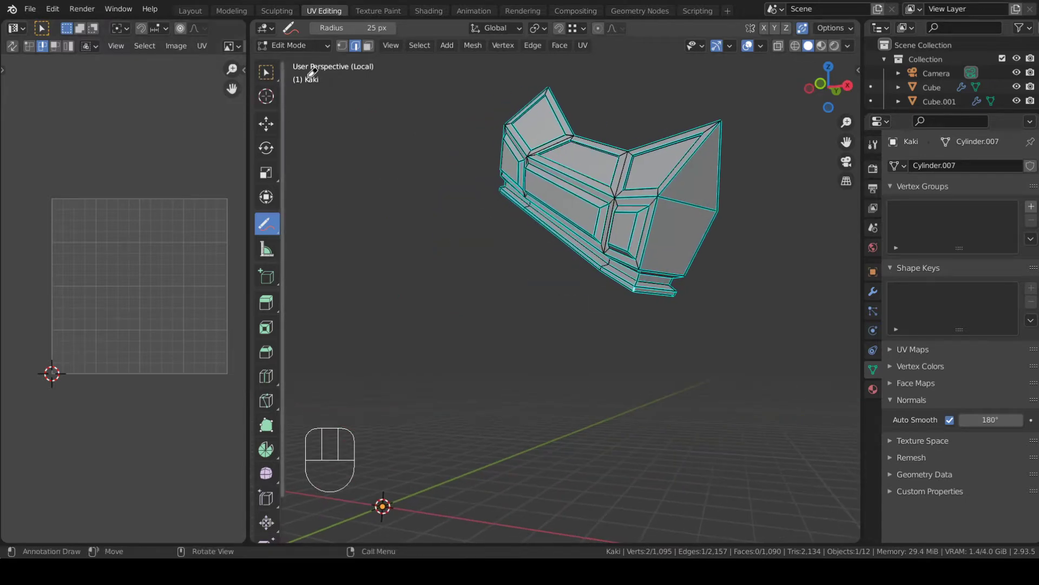
pyautogui.click(266, 73)
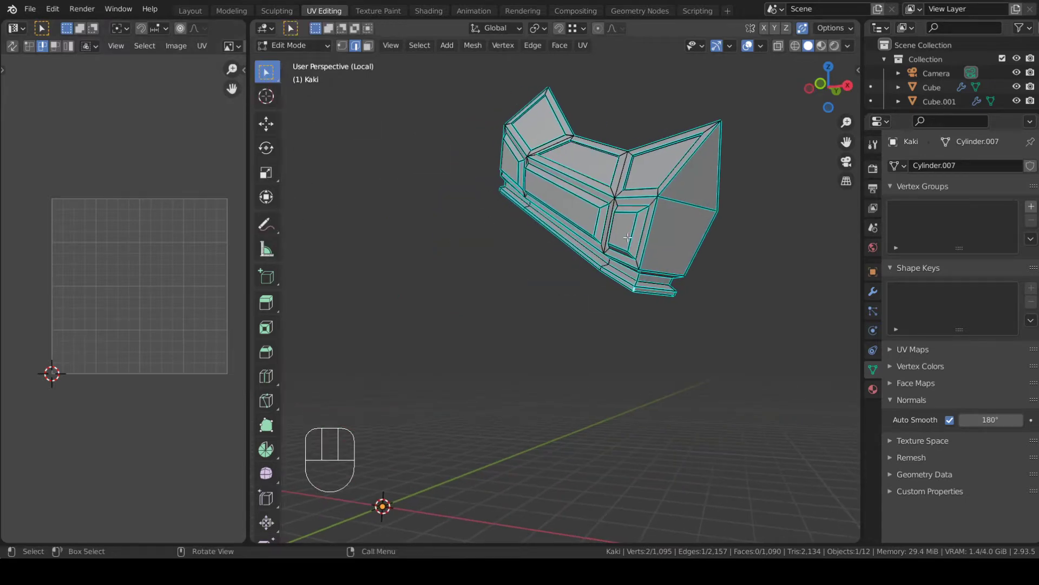
# - Select the segment's ridge edges and both side outlines of one end cap as shortest paths
pyautogui.moveTo(643, 274); pyautogui.dragTo(517, 268, button='middle')
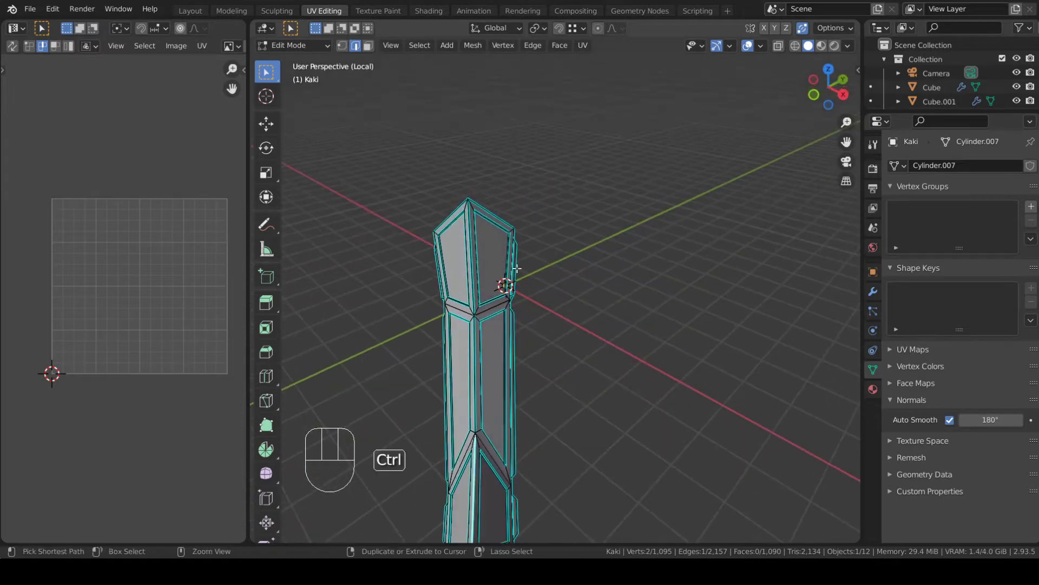
pyautogui.keyDown('ctrl'); pyautogui.click(470, 227); pyautogui.keyUp('ctrl')
pyautogui.moveTo(470, 227); pyautogui.dragTo(525, 134, button='middle')
pyautogui.moveTo(526, 240); pyautogui.dragTo(551, 225, button='middle')
pyautogui.keyDown('shift'); pyautogui.moveTo(577, 159); pyautogui.dragTo(534, 205, button='middle'); pyautogui.keyUp('shift')
pyautogui.keyDown('ctrl'); pyautogui.click(593, 197); pyautogui.keyUp('ctrl')
pyautogui.keyDown('shift'); pyautogui.moveTo(455, 235); pyautogui.dragTo(531, 292, button='middle'); pyautogui.keyUp('shift')
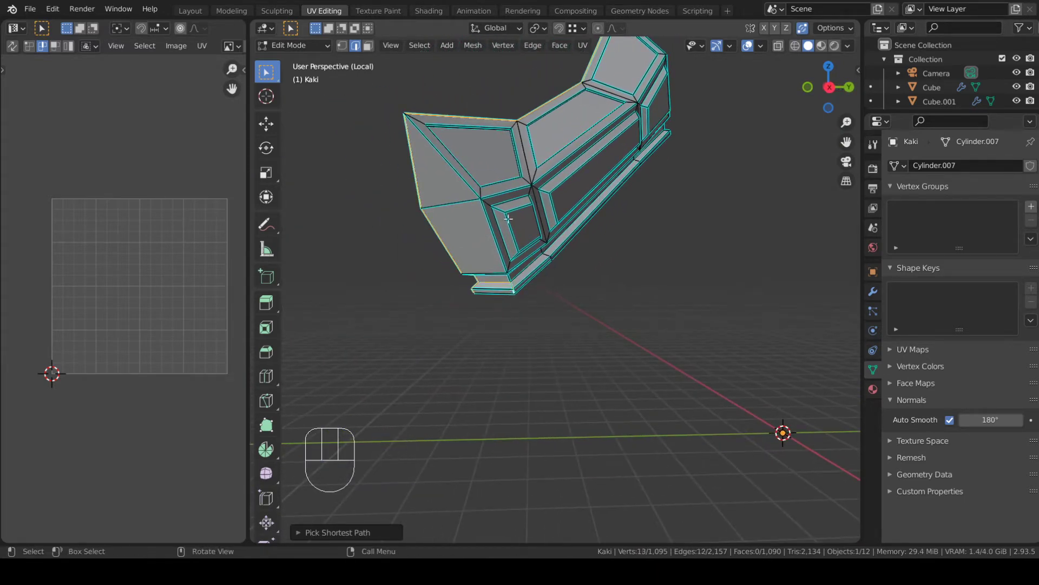
pyautogui.hotkey('ctrl', 'z')
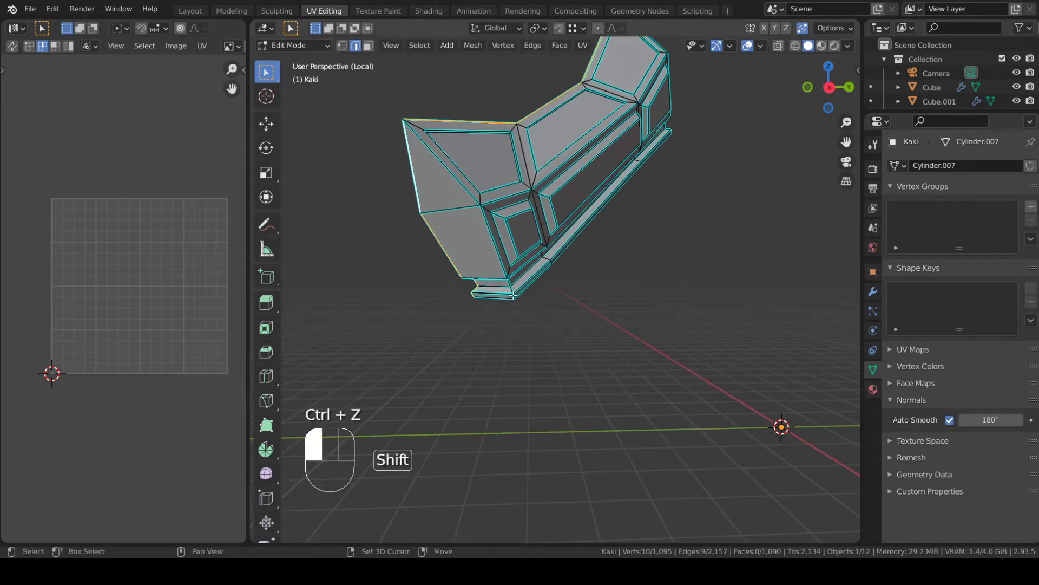
pyautogui.keyDown('shift'); pyautogui.click(513, 295); pyautogui.keyUp('shift')
pyautogui.keyDown('ctrl'); pyautogui.click(439, 161); pyautogui.keyUp('ctrl')
pyautogui.moveTo(527, 284); pyautogui.dragTo(490, 279, button='middle')
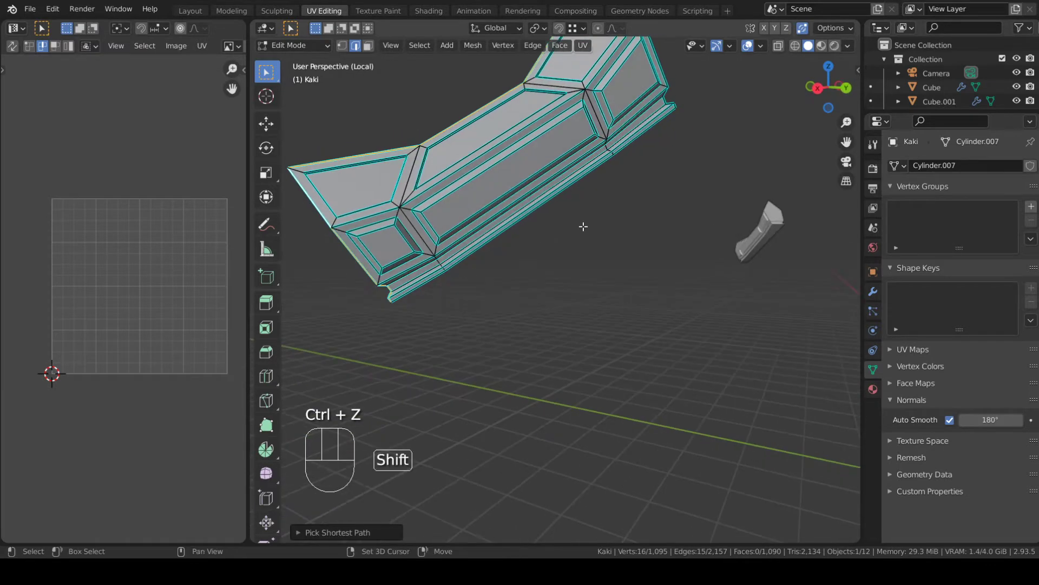
# - Add both side outlines of the opposite end cap to the edge selection
pyautogui.keyDown('shift'); pyautogui.moveTo(582, 225); pyautogui.dragTo(578, 248, button='middle'); pyautogui.keyUp('shift')
pyautogui.moveTo(578, 248); pyautogui.dragTo(434, 313, button='middle')
pyautogui.scroll(2, 433, 314)
pyautogui.keyDown('shift'); pyautogui.moveTo(476, 250); pyautogui.dragTo(563, 344, button='middle'); pyautogui.keyUp('shift')
pyautogui.moveTo(563, 345); pyautogui.dragTo(590, 239, button='middle')
pyautogui.keyDown('shift'); pyautogui.click(560, 325); pyautogui.keyUp('shift')
pyautogui.keyDown('ctrl'); pyautogui.click(557, 193); pyautogui.keyUp('ctrl')
pyautogui.moveTo(557, 193); pyautogui.dragTo(514, 273, button='middle')
pyautogui.keyDown('ctrl'); pyautogui.click(571, 182); pyautogui.keyUp('ctrl')
pyautogui.keyDown('ctrl'); pyautogui.click(458, 319); pyautogui.keyUp('ctrl')
pyautogui.hotkey('ctrl', 'z')
pyautogui.keyDown('ctrl'); pyautogui.click(457, 318); pyautogui.keyUp('ctrl')
# - Mark the selected edges as seams and unwrap the whole segment
pyautogui.press('a')
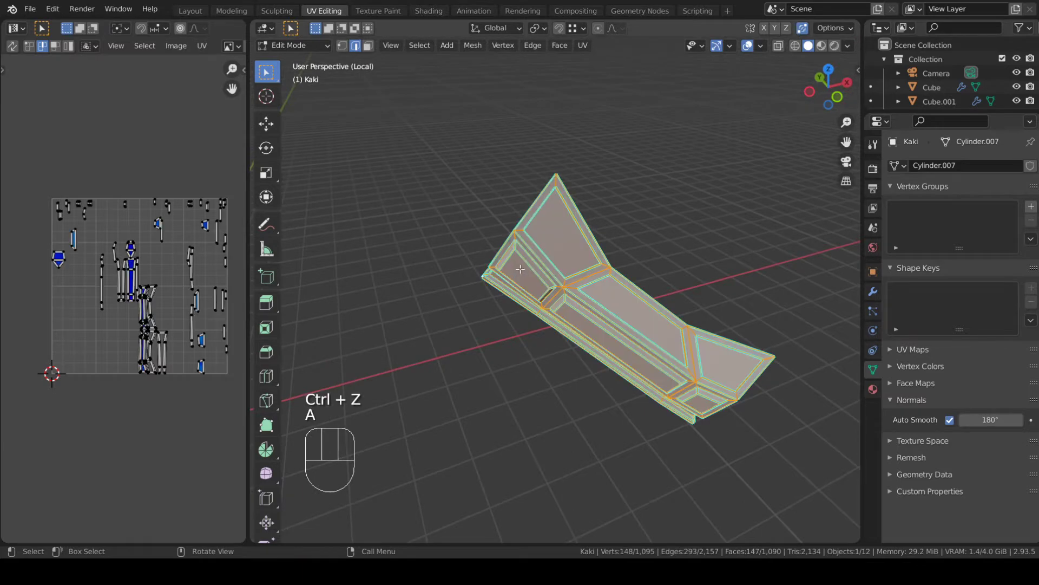
pyautogui.hotkey('ctrl', 'z')
pyautogui.press('u')
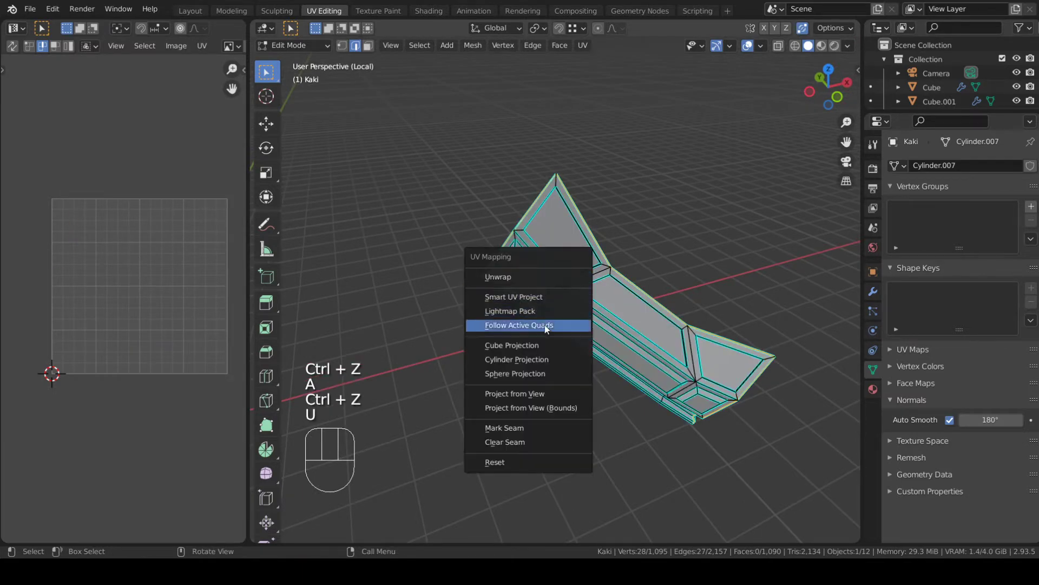
pyautogui.click(514, 428)
pyautogui.press('a')
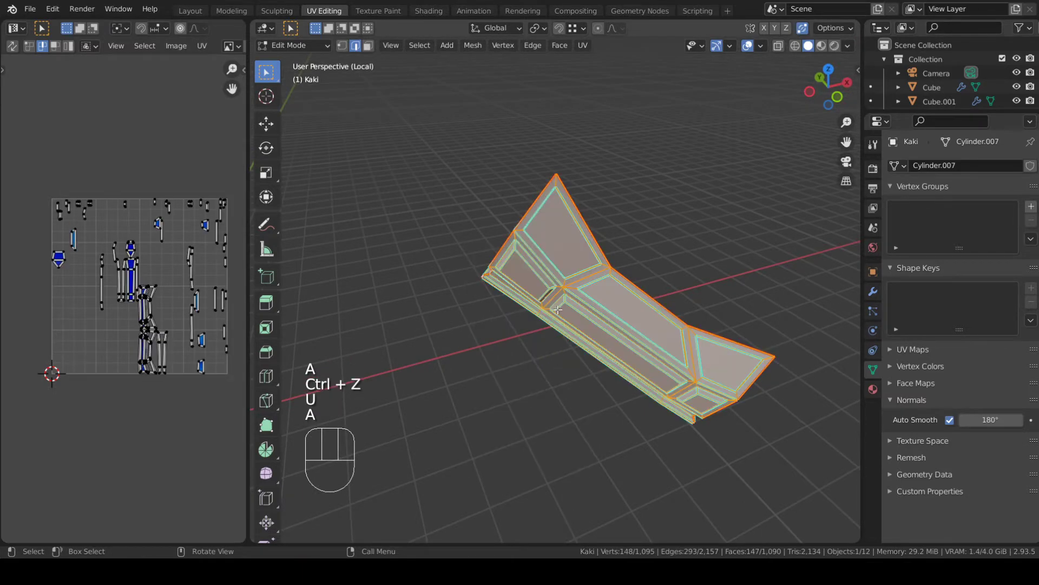
pyautogui.press('u')
pyautogui.click(528, 161)
pyautogui.scroll(3, 191, 286)
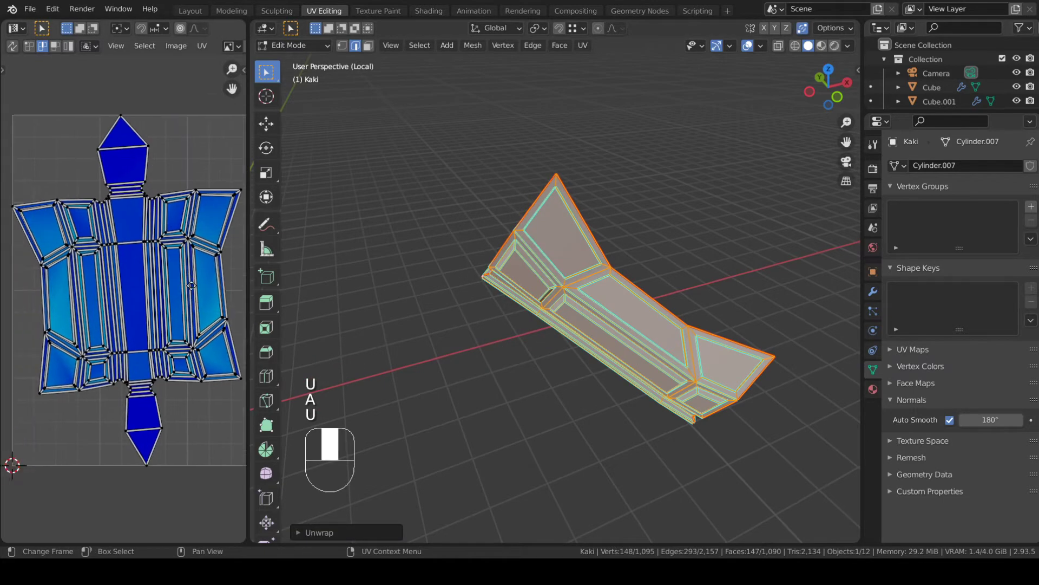
pyautogui.scroll(2, 191, 285)
pyautogui.scroll(-4, 171, 244)
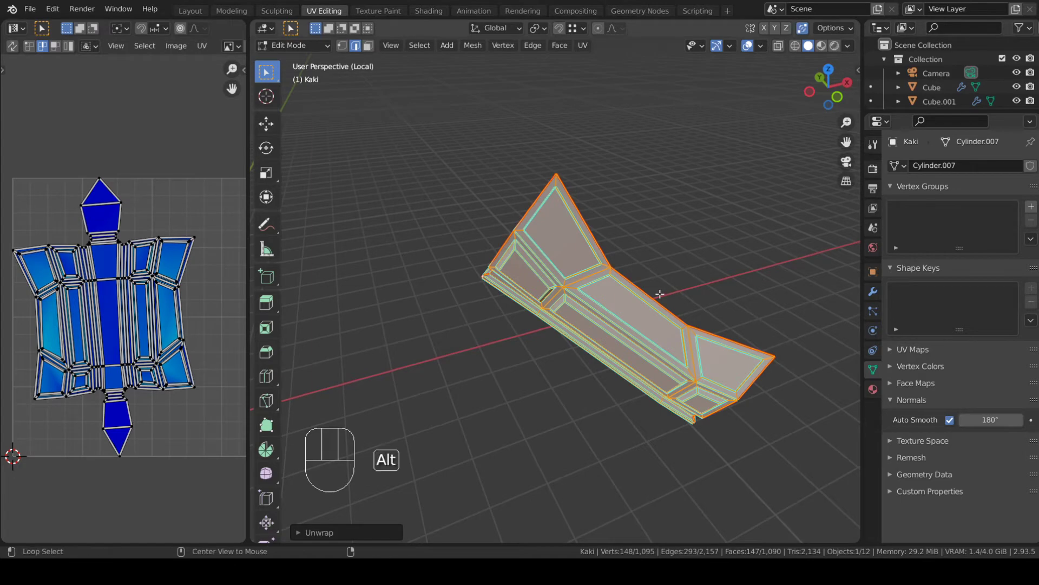
# - Reveal all leg parts, clear the selection, and hide the ridged segment, round joint and claw as linked parts
pyautogui.hotkey('alt', 'h')
pyautogui.scroll(2, 640, 225)
pyautogui.press('a')
pyautogui.press('a')
pyautogui.moveTo(663, 267); pyautogui.dragTo(555, 261, button='middle')
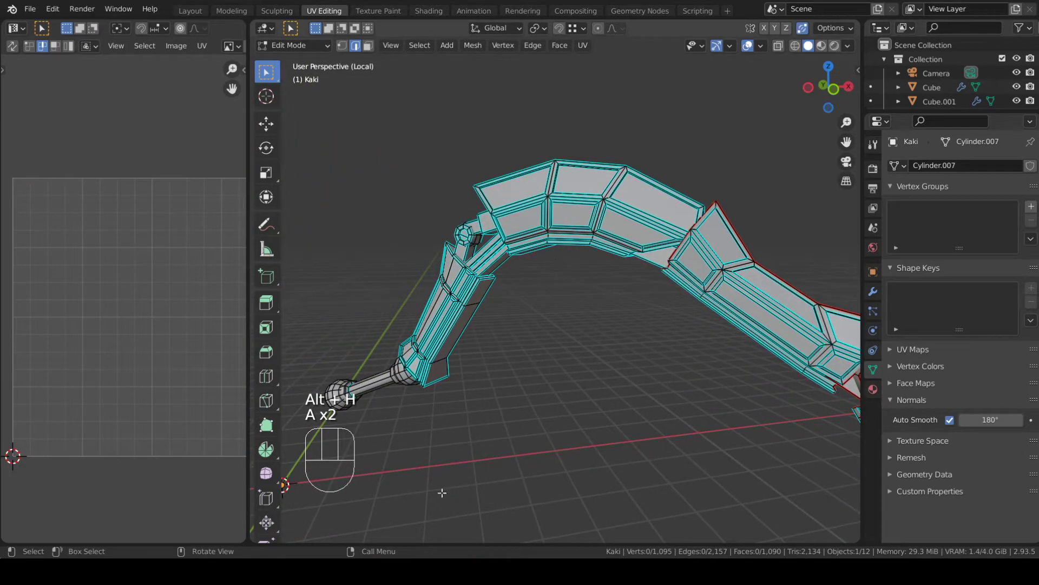
pyautogui.keyDown('shift'); pyautogui.moveTo(456, 259); pyautogui.dragTo(626, 319, button='middle'); pyautogui.keyUp('shift')
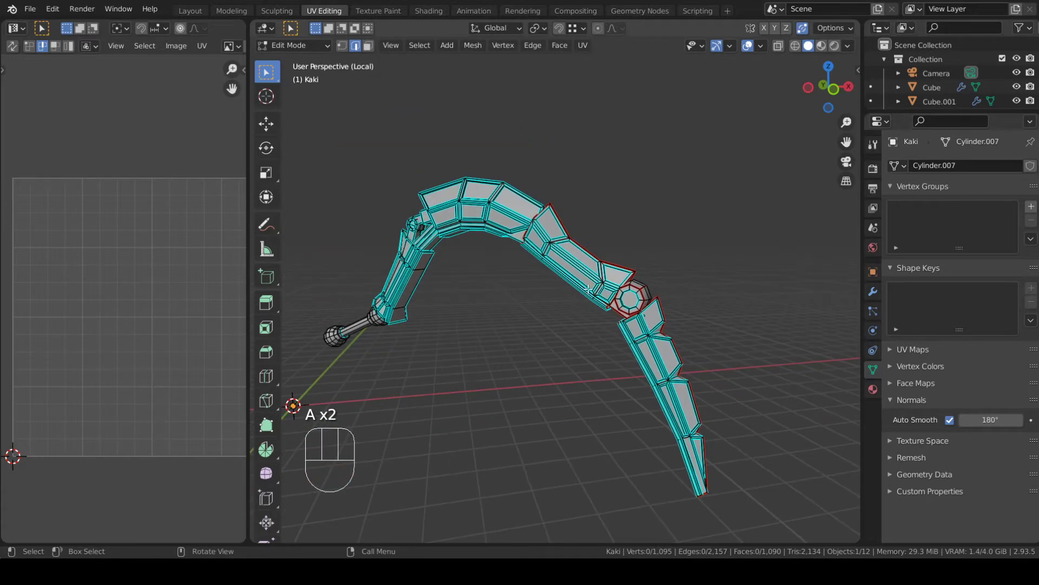
pyautogui.press('l')
pyautogui.press('l')
pyautogui.press('l')
pyautogui.press('l')
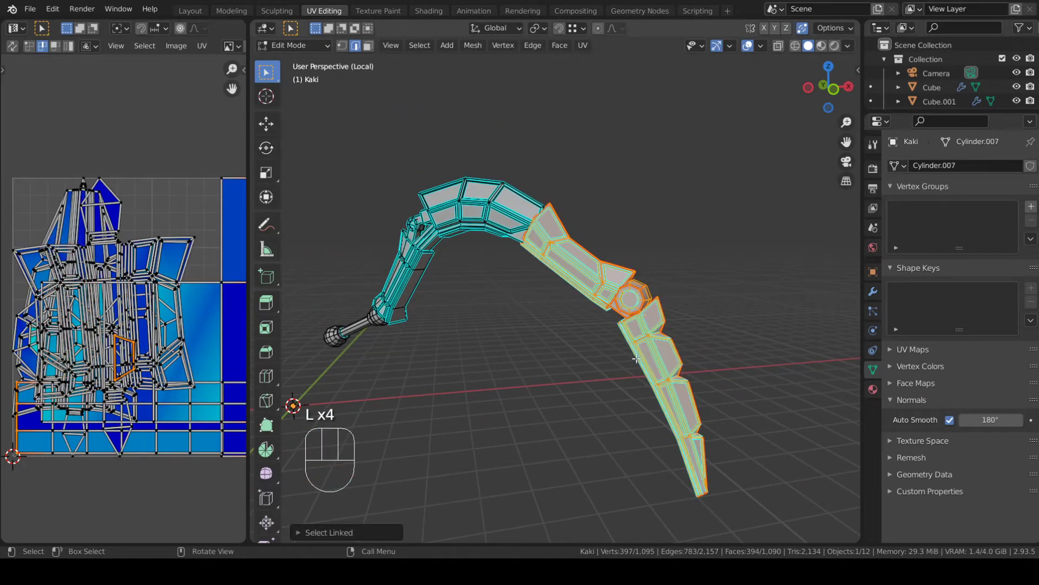
pyautogui.press('h')
# - Select the curved upper segment and all inner leg parts as linked parts and hide them, isolating the small block
pyautogui.moveTo(637, 360); pyautogui.dragTo(640, 309, button='middle')
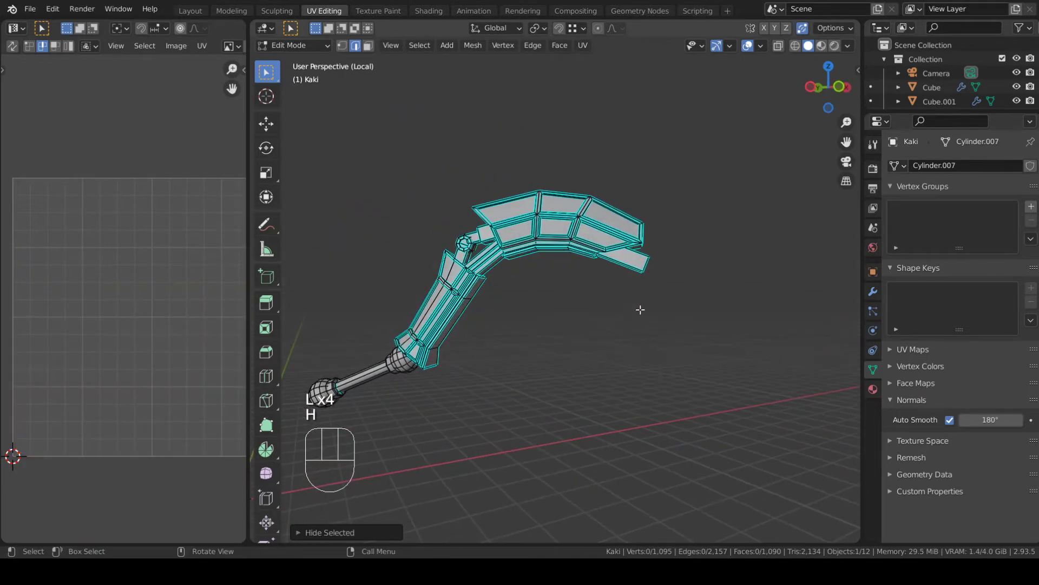
pyautogui.press('l')
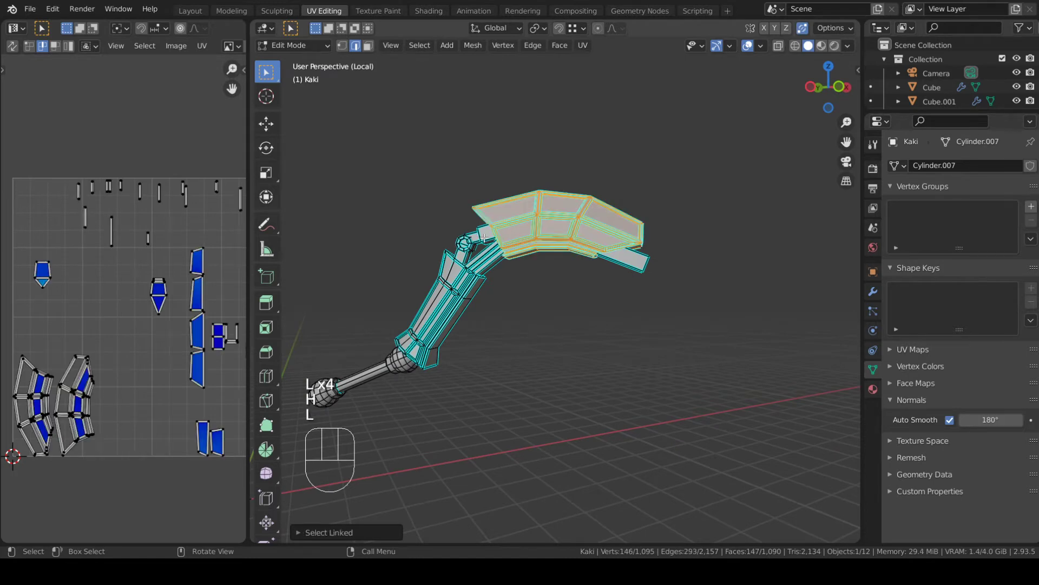
pyautogui.press('l')
pyautogui.press('l')
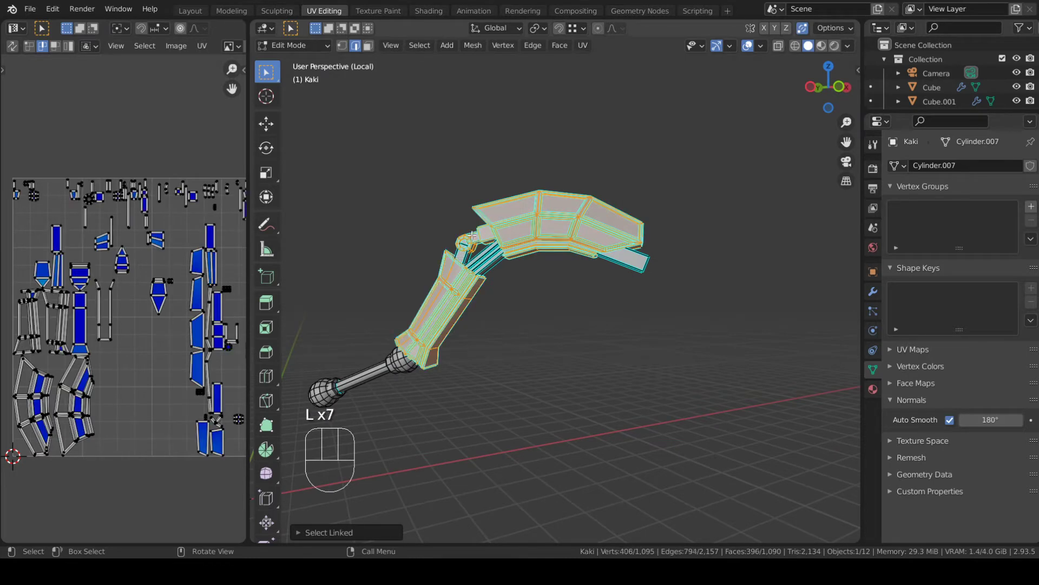
pyautogui.press('l')
pyautogui.press('l')
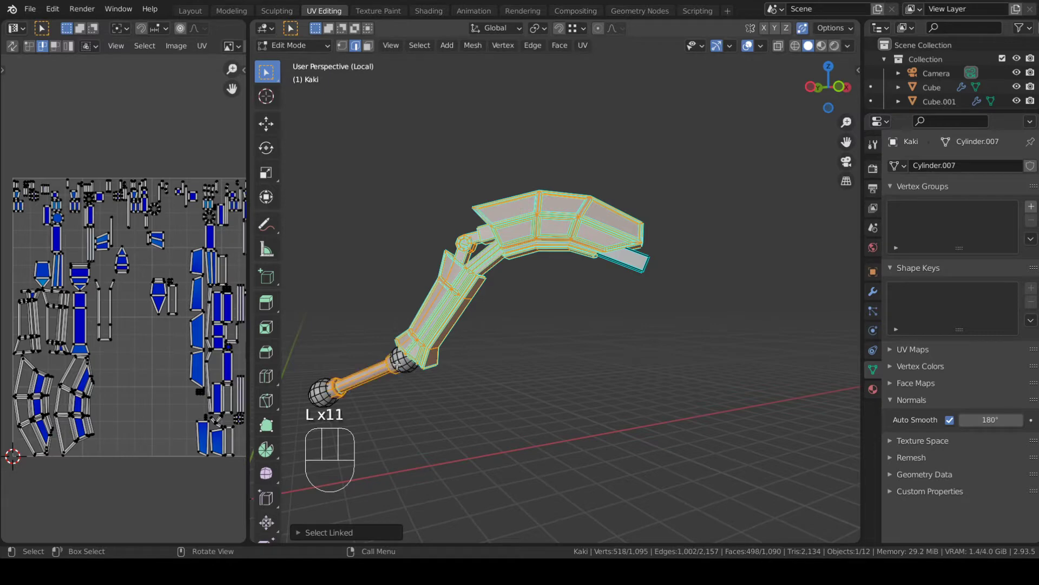
pyautogui.press('h')
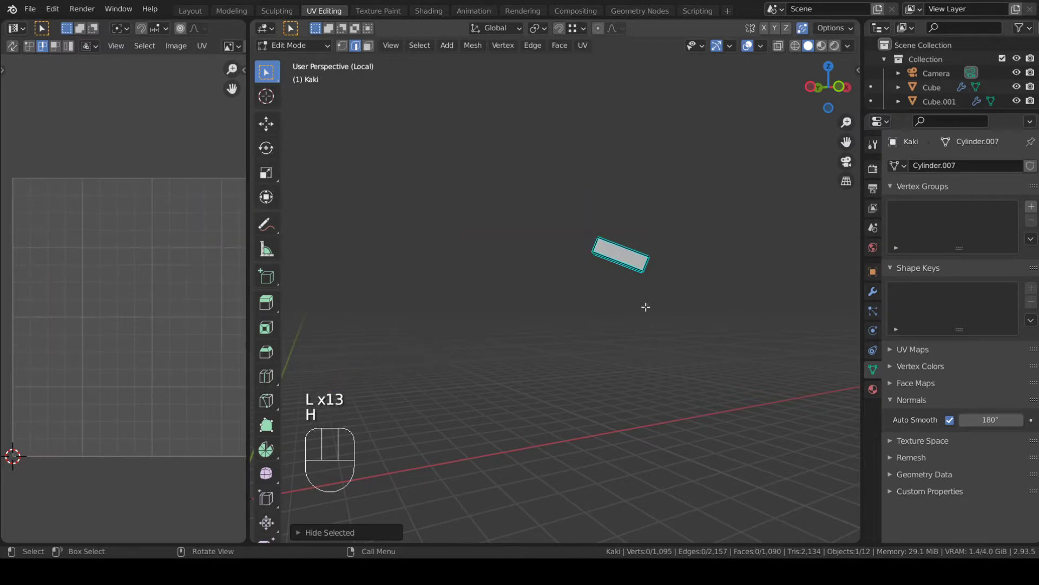
# - Select three edges of each end face and one connecting lengthwise edge of the small block as shortest paths
pyautogui.moveTo(650, 287); pyautogui.dragTo(575, 314, button='middle')
pyautogui.moveTo(573, 254); pyautogui.dragTo(704, 241, button='middle')
pyautogui.keyDown('ctrl'); pyautogui.click(618, 248); pyautogui.keyUp('ctrl')
pyautogui.keyDown('shift'); pyautogui.click(534, 210); pyautogui.keyUp('shift')
pyautogui.keyDown('ctrl'); pyautogui.click(666, 241); pyautogui.keyUp('ctrl')
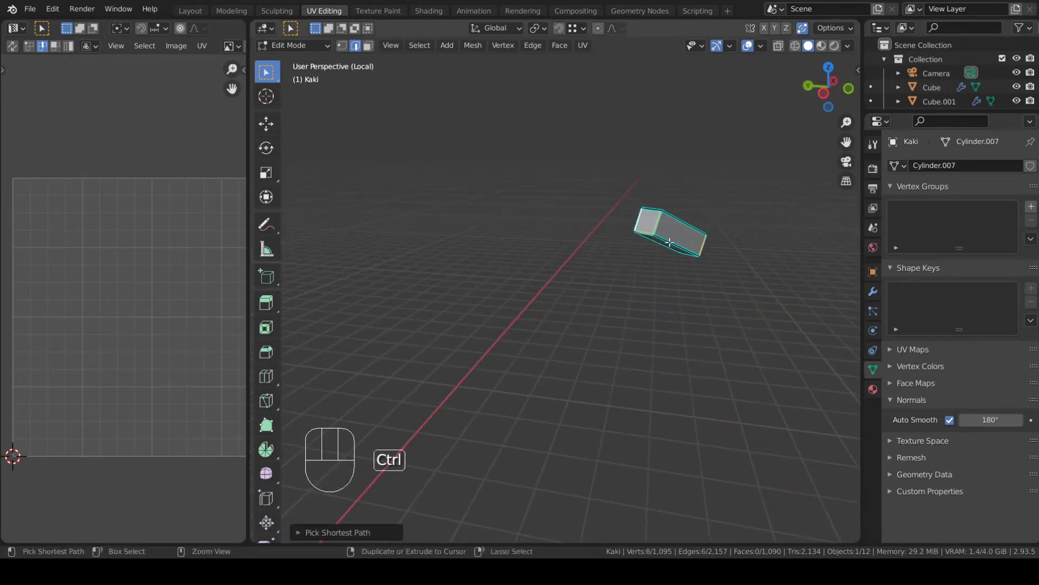
pyautogui.hotkey('ctrl', 'z')
pyautogui.hotkey('ctrl', 'z')
pyautogui.keyDown('ctrl'); pyautogui.click(640, 219); pyautogui.keyUp('ctrl')
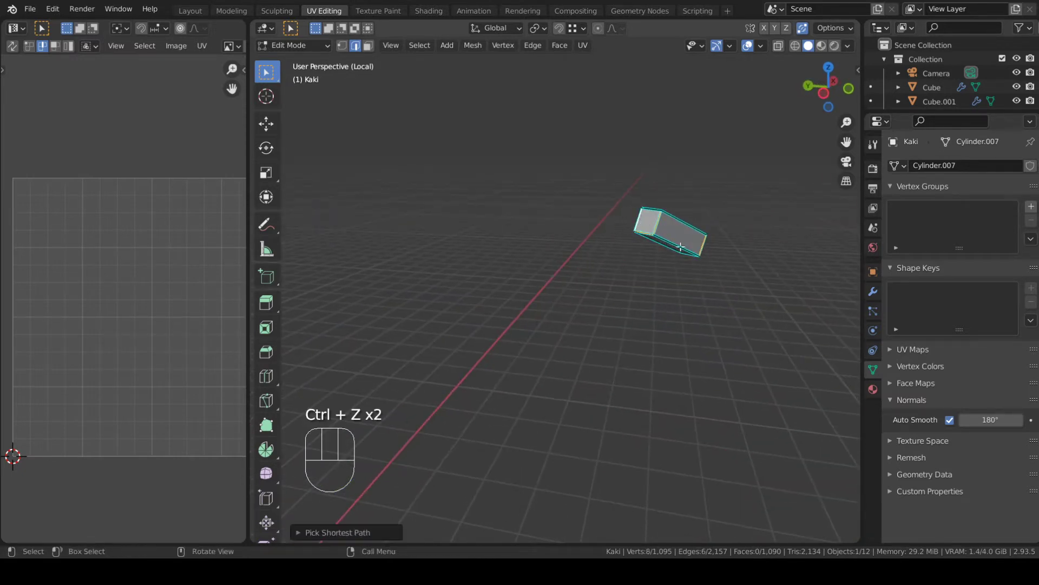
pyautogui.moveTo(660, 233); pyautogui.dragTo(681, 261, button='middle')
pyautogui.hotkey('ctrl', 'z')
# - Mark the selected block edges as seams and unwrap the whole block
pyautogui.press('u')
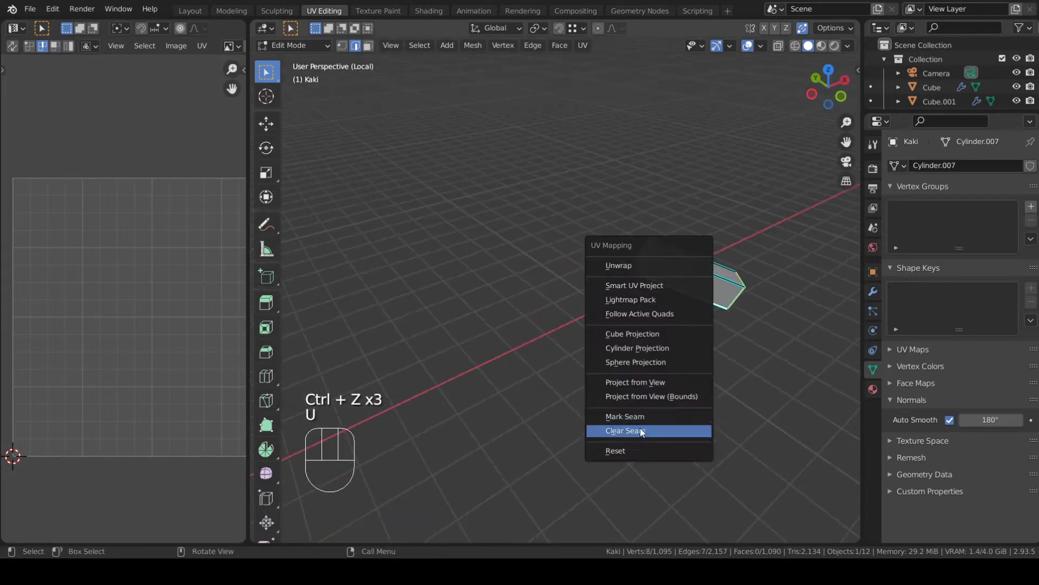
pyautogui.click(677, 417)
pyautogui.press('a')
pyautogui.press('u')
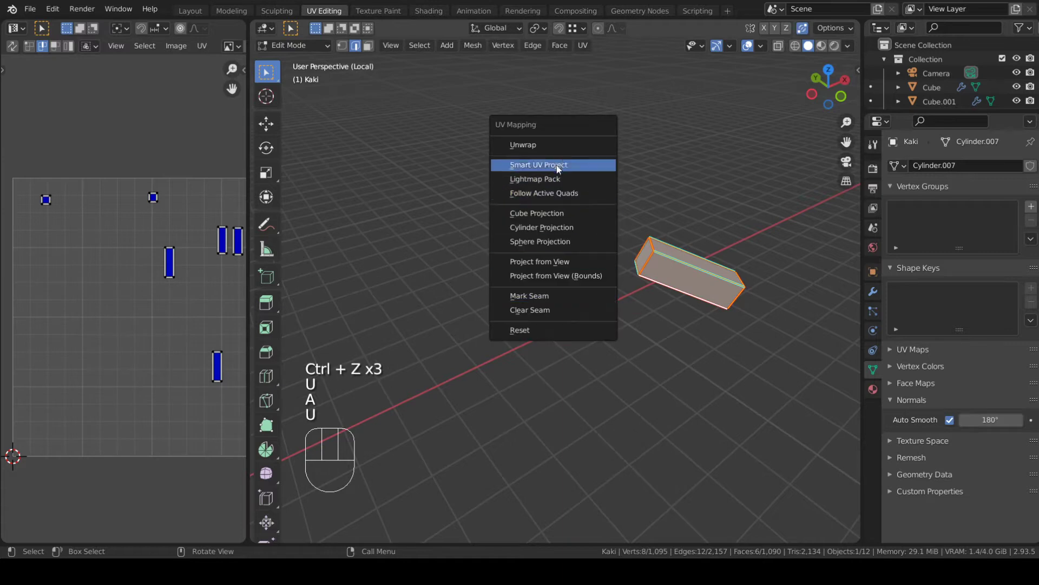
pyautogui.click(556, 145)
pyautogui.scroll(-2, 134, 279)
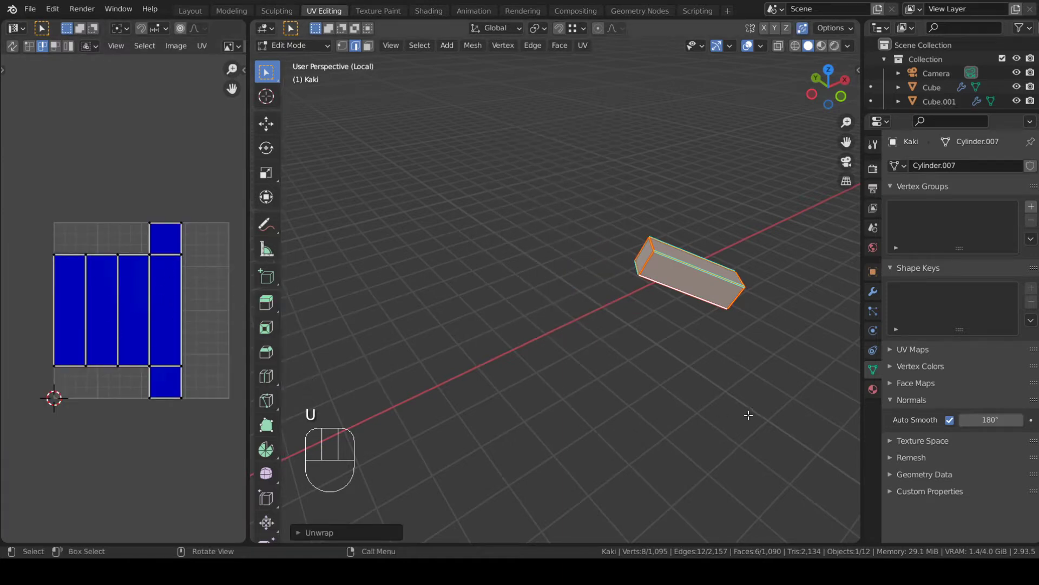
# - Reveal the whole leg and hide the small block, ridged segment, round joint and claw as linked parts
pyautogui.hotkey('alt', 'h')
pyautogui.moveTo(724, 409); pyautogui.dragTo(649, 310, button='middle')
pyautogui.press('a')
pyautogui.press('a')
pyautogui.scroll(-5, 649, 309)
pyautogui.scroll(5, 644, 304)
pyautogui.press('l')
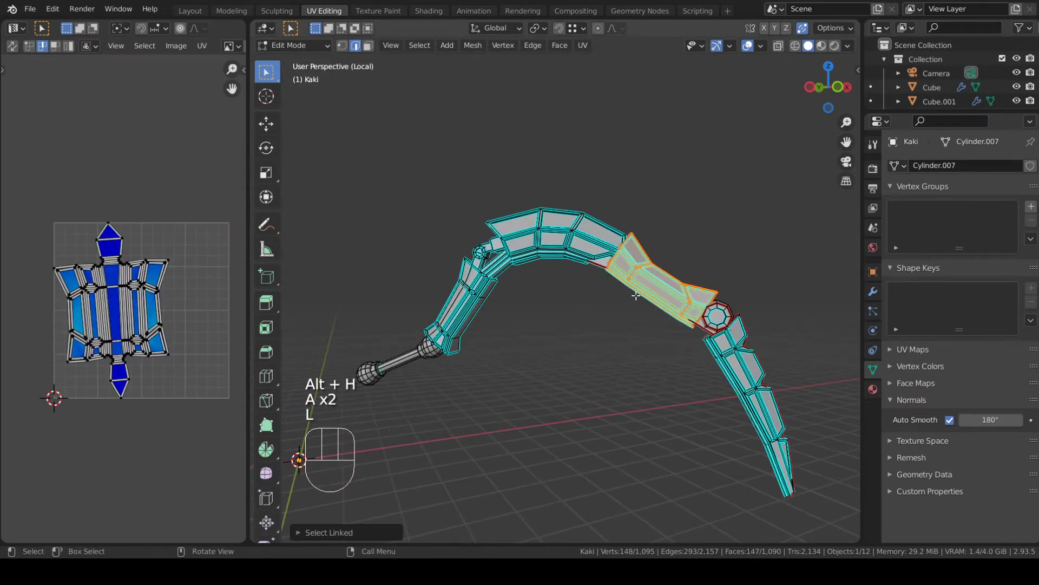
pyautogui.press('l')
pyautogui.press('l')
pyautogui.press('l')
pyautogui.press('l')
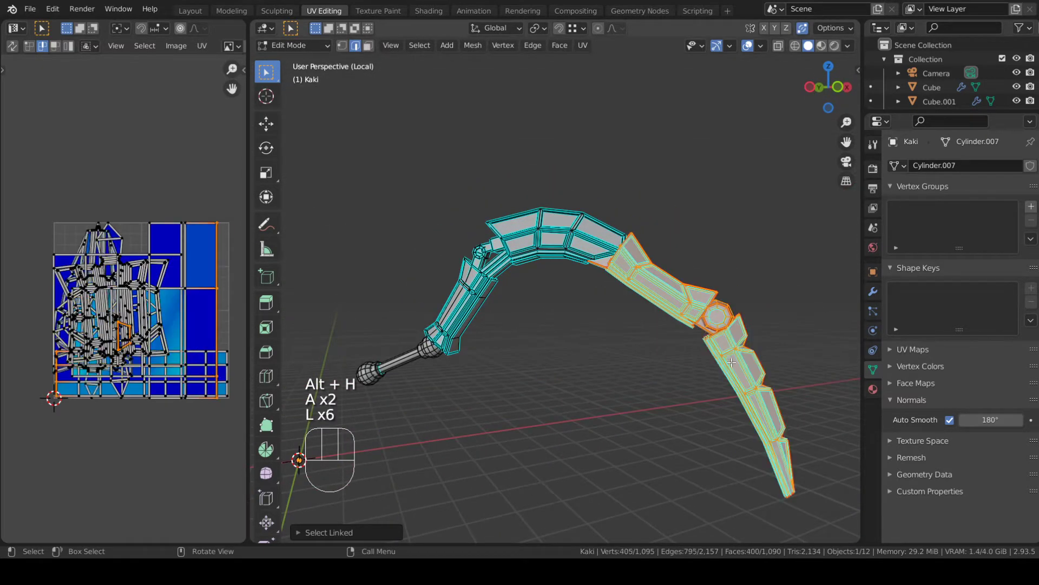
pyautogui.press('h')
# - Select the connectors, lower segment, rod and ball joints as linked parts and hide them, isolating the curved upper segment
pyautogui.moveTo(680, 359); pyautogui.dragTo(680, 348, button='middle')
pyautogui.scroll(3, 453, 248)
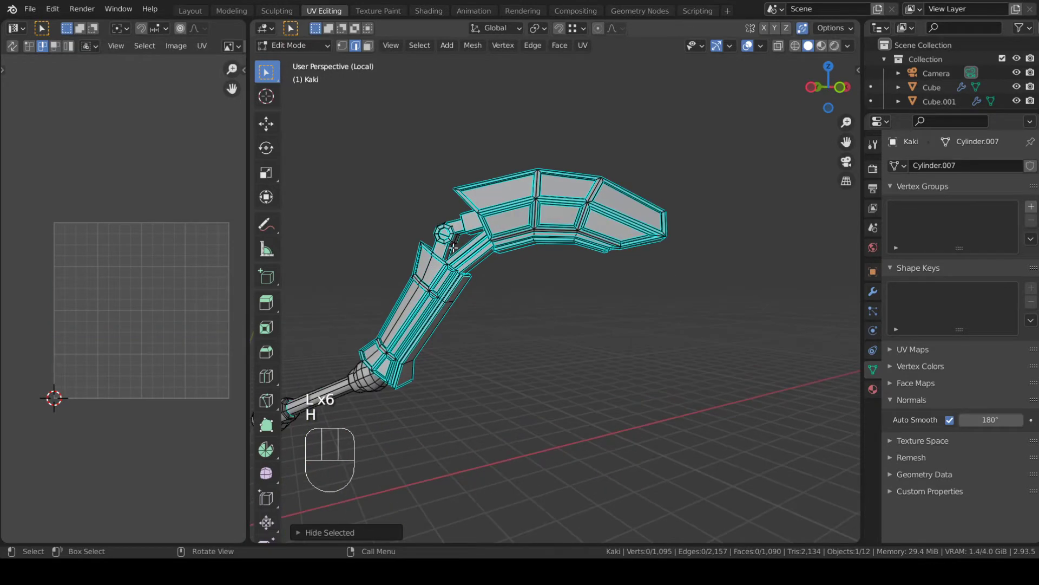
pyautogui.press('l')
pyautogui.press('l')
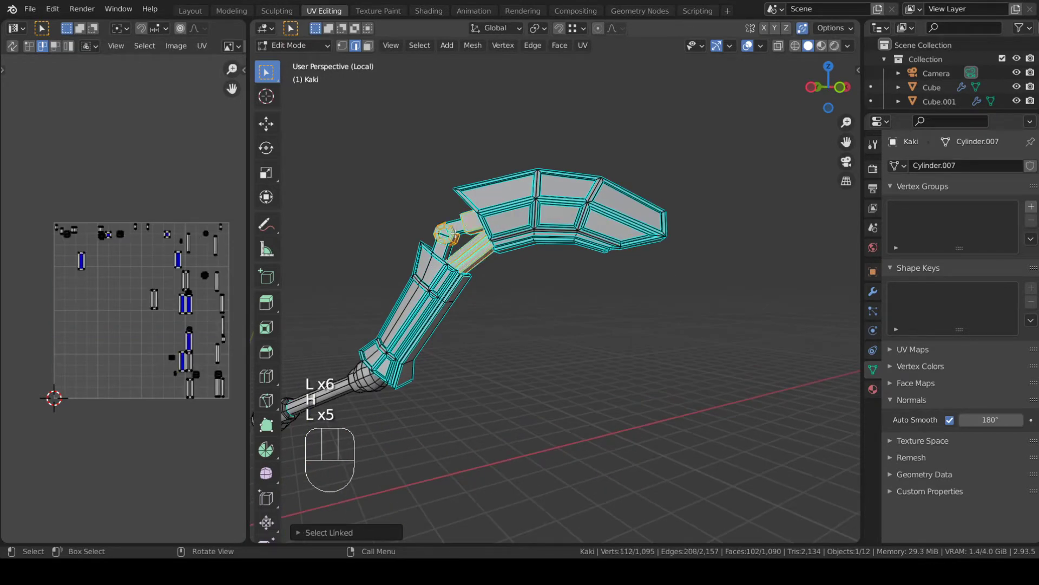
pyautogui.press('l')
pyautogui.press('l')
pyautogui.keyDown('shift'); pyautogui.moveTo(333, 369); pyautogui.dragTo(419, 355, button='middle'); pyautogui.keyUp('shift')
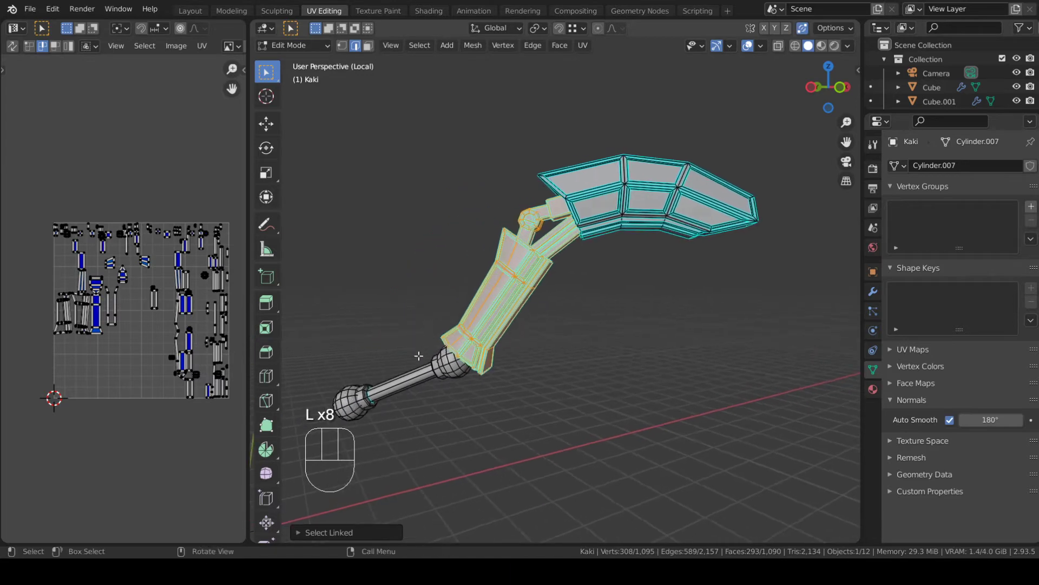
pyautogui.press('l')
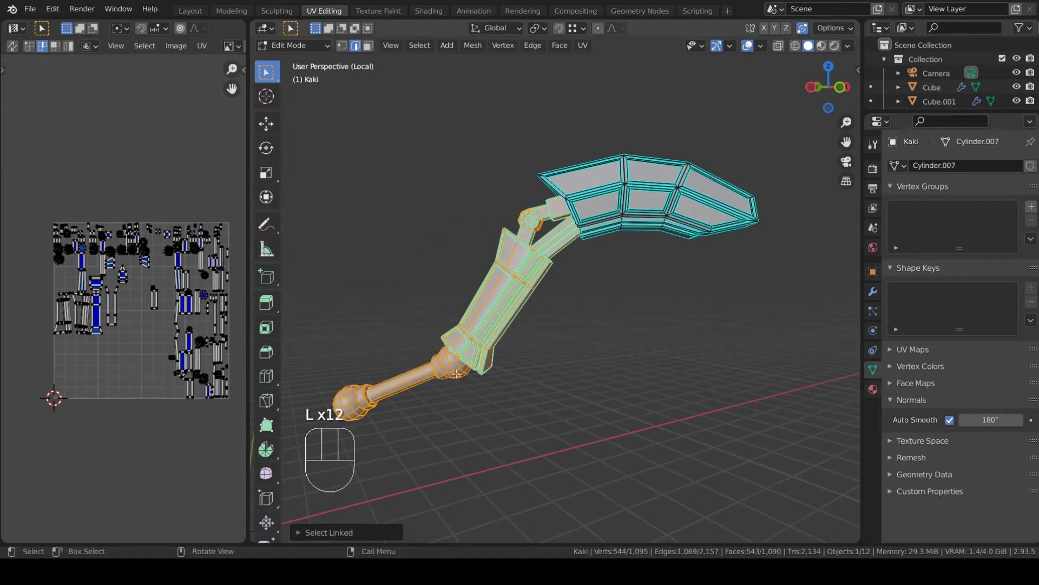
pyautogui.press('h')
# - Select the curved segment's ridge edges and one side outline of each end cap as shortest paths
pyautogui.moveTo(606, 312); pyautogui.dragTo(600, 190, button='middle')
pyautogui.keyDown('shift'); pyautogui.moveTo(600, 190); pyautogui.dragTo(640, 228, button='middle'); pyautogui.keyUp('shift')
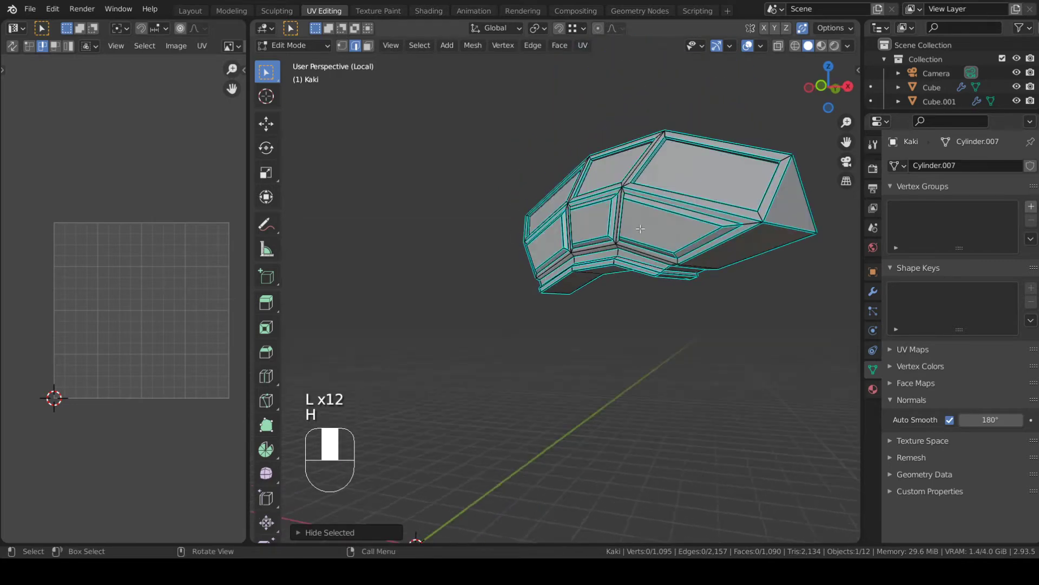
pyautogui.moveTo(697, 257); pyautogui.dragTo(368, 208, button='middle')
pyautogui.keyDown('ctrl'); pyautogui.click(593, 241); pyautogui.keyUp('ctrl')
pyautogui.moveTo(354, 173); pyautogui.dragTo(671, 354, button='middle')
pyautogui.keyDown('ctrl'); pyautogui.click(434, 287); pyautogui.keyUp('ctrl')
pyautogui.keyDown('ctrl'); pyautogui.click(437, 288); pyautogui.keyUp('ctrl')
pyautogui.hotkey('ctrl', 'z')
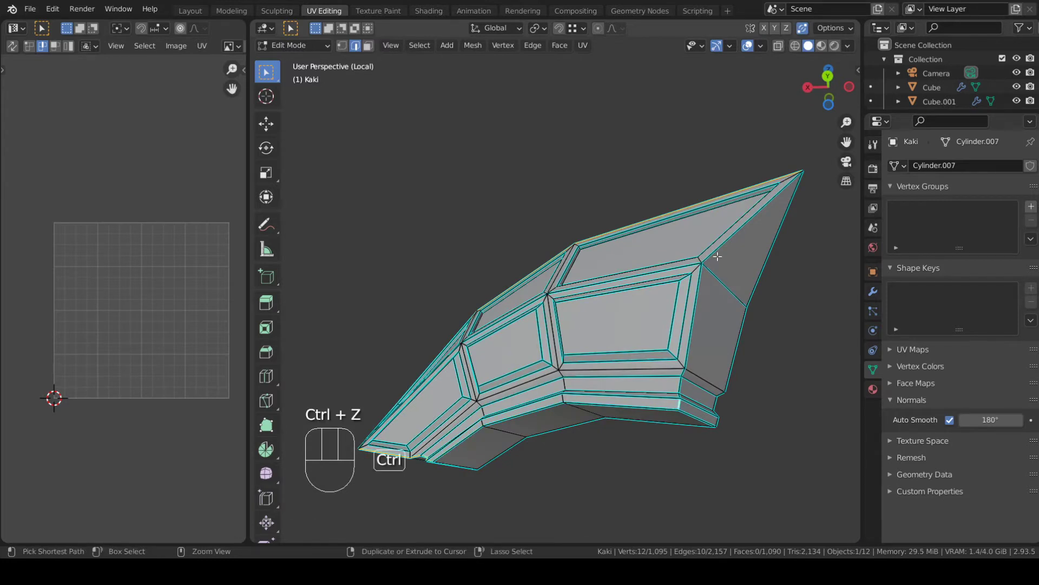
pyautogui.keyDown('ctrl'); pyautogui.click(717, 256); pyautogui.keyUp('ctrl')
# - Mark the selected ridge and end cap edges as seams and unwrap the whole curved segment
pyautogui.press('u')
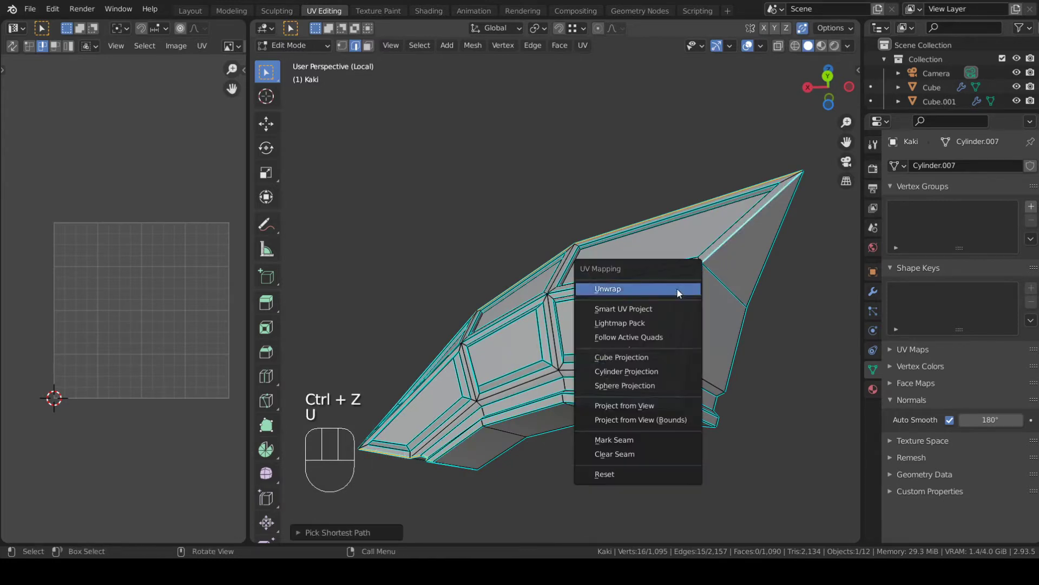
pyautogui.click(607, 442)
pyautogui.moveTo(607, 442); pyautogui.dragTo(599, 420, button='middle')
pyautogui.press('a')
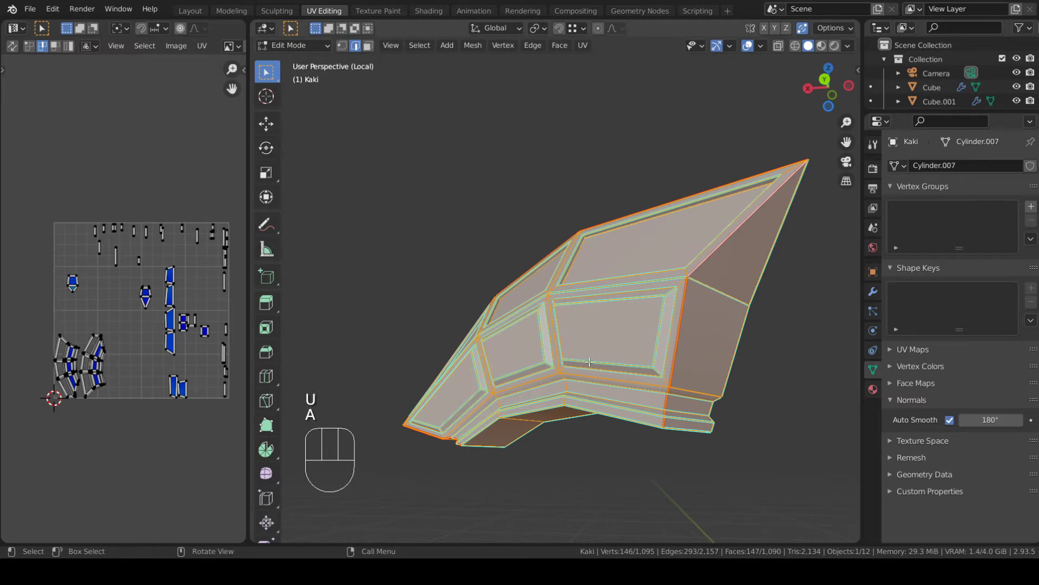
pyautogui.press('u')
pyautogui.click(547, 211)
pyautogui.scroll(4, 141, 333)
pyautogui.moveTo(142, 333); pyautogui.dragTo(119, 349, button='middle')
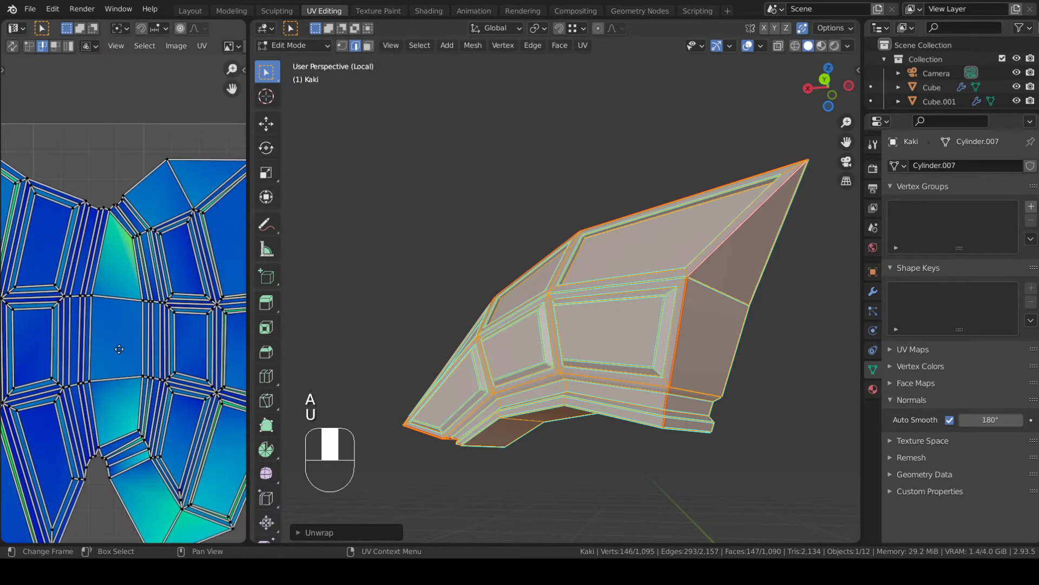
pyautogui.scroll(-3, 119, 350)
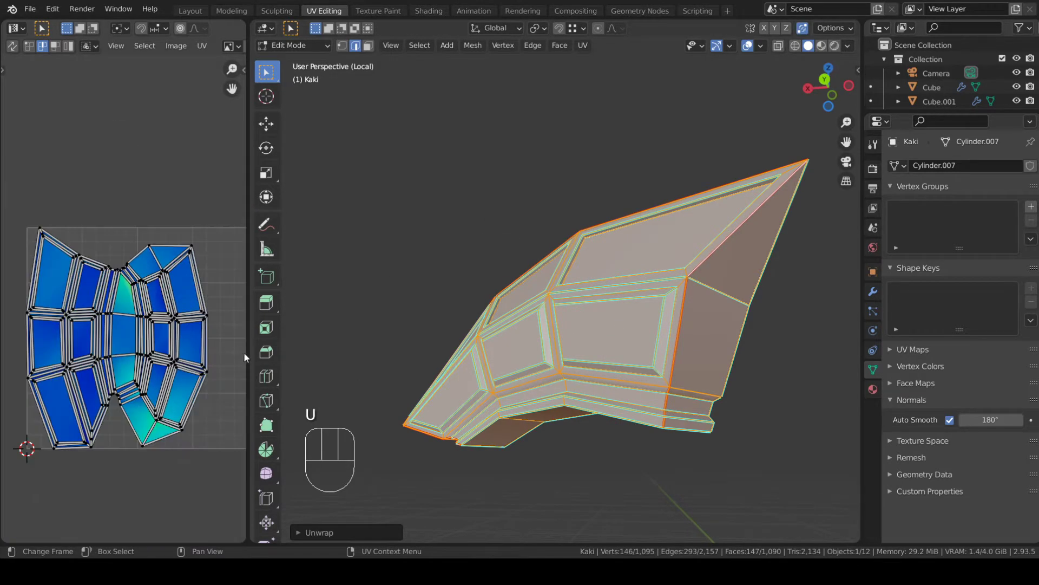
# - Select the remaining side outline of both end caps on the curved segment as shortest paths
pyautogui.moveTo(325, 355); pyautogui.dragTo(397, 333, button='middle')
pyautogui.click(457, 264)
pyautogui.moveTo(472, 279); pyautogui.dragTo(468, 259, button='middle')
pyautogui.keyDown('ctrl'); pyautogui.click(495, 422); pyautogui.keyUp('ctrl')
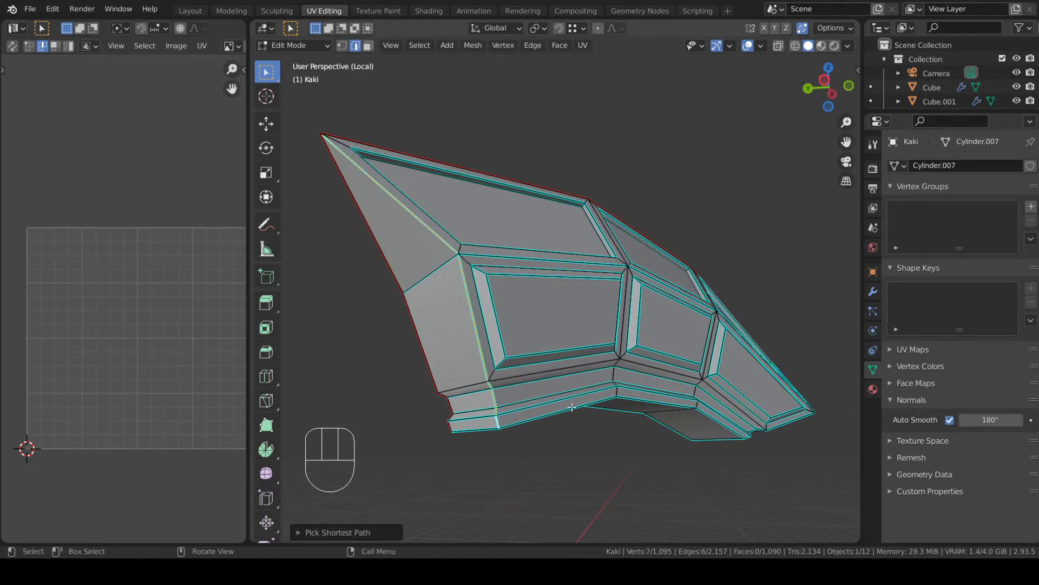
pyautogui.moveTo(572, 408); pyautogui.dragTo(632, 348, button='middle')
pyautogui.keyDown('shift'); pyautogui.click(694, 433); pyautogui.keyUp('shift')
pyautogui.keyDown('ctrl'); pyautogui.click(632, 348); pyautogui.keyUp('ctrl')
pyautogui.hotkey('ctrl', 'z')
pyautogui.keyDown('ctrl'); pyautogui.click(657, 328); pyautogui.keyUp('ctrl')
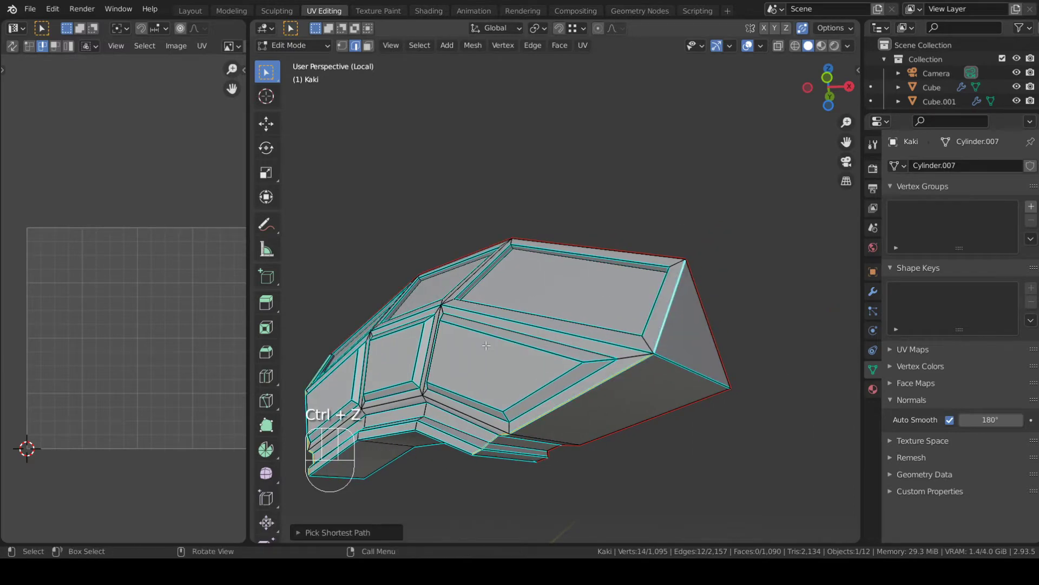
# - Mark the remaining end cap outlines as seams and unwrap the curved segment again
pyautogui.press('u')
pyautogui.click(439, 476)
pyautogui.press('a')
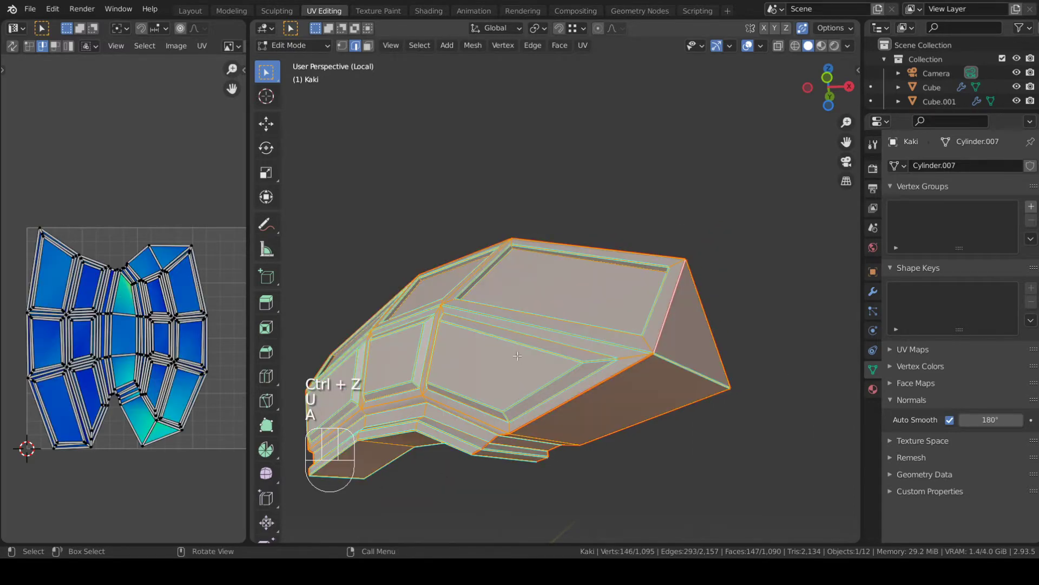
pyautogui.press('u')
pyautogui.click(474, 190)
pyautogui.scroll(6, 164, 418)
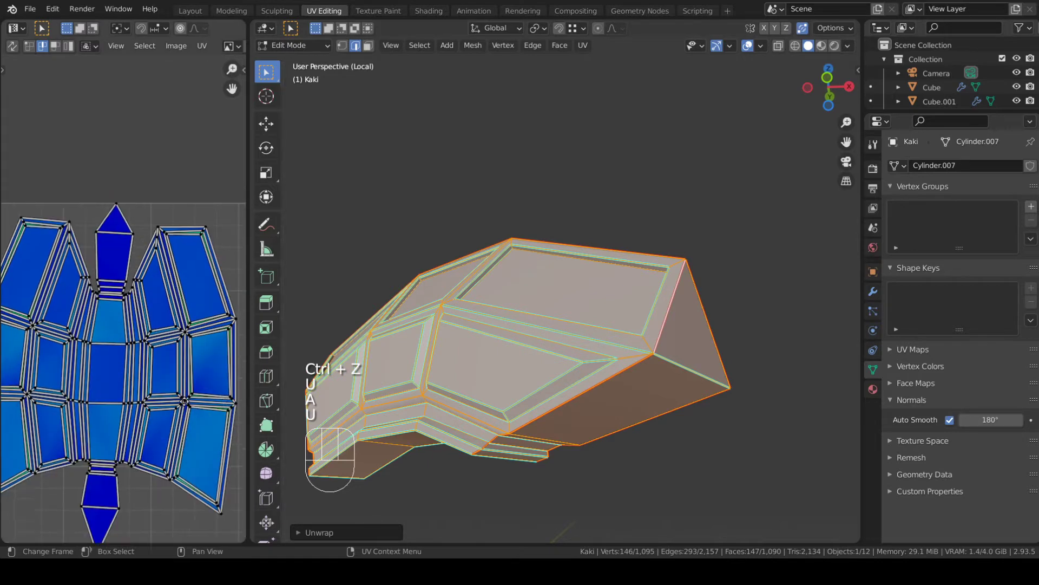
pyautogui.scroll(-8, 164, 418)
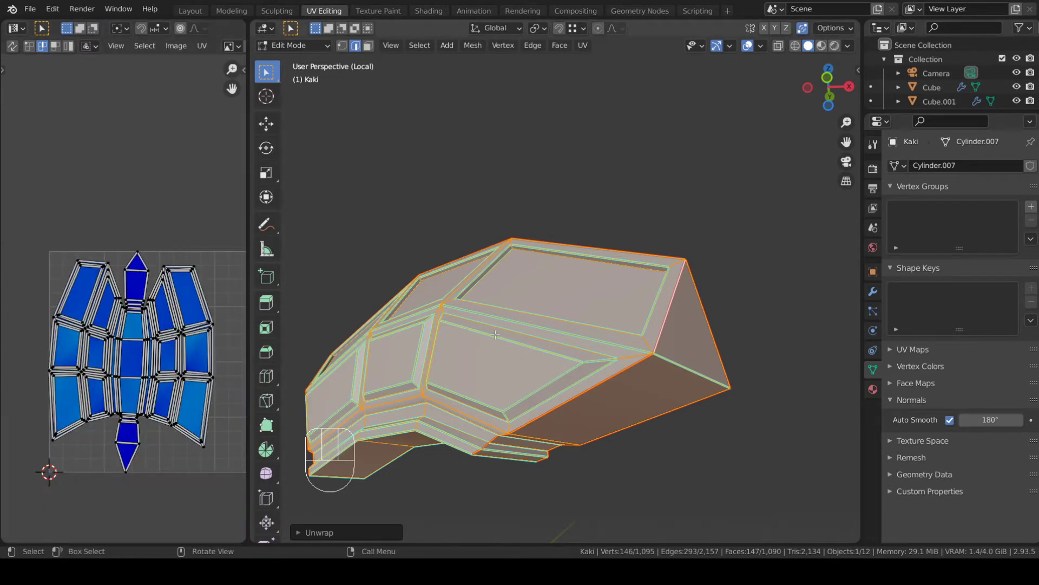
# - Examine the curved segment from several sides, checking the seams along its ridge and around its end caps
pyautogui.moveTo(473, 320); pyautogui.dragTo(603, 372, button='middle')
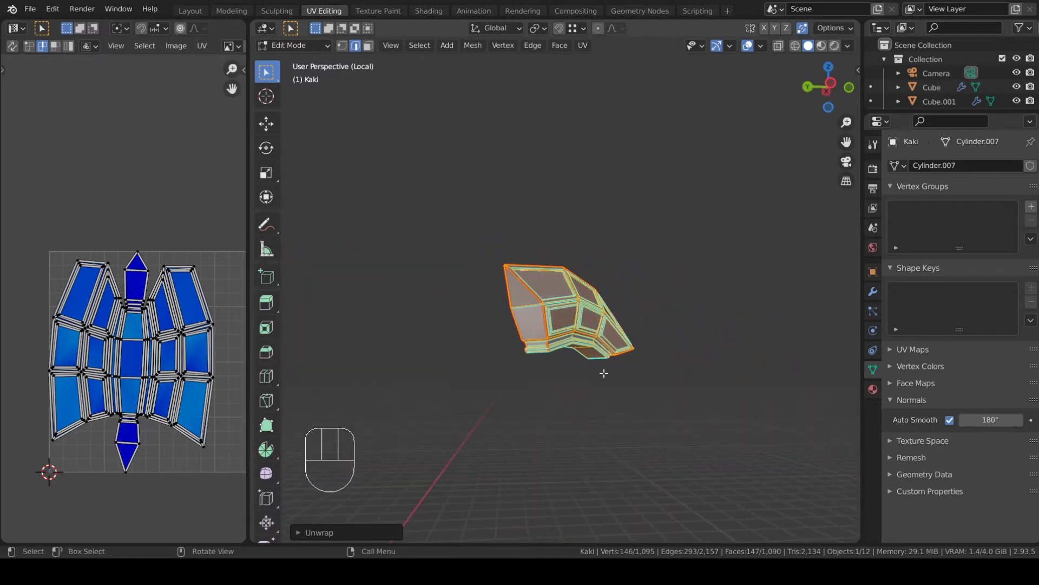
pyautogui.press('Tab')
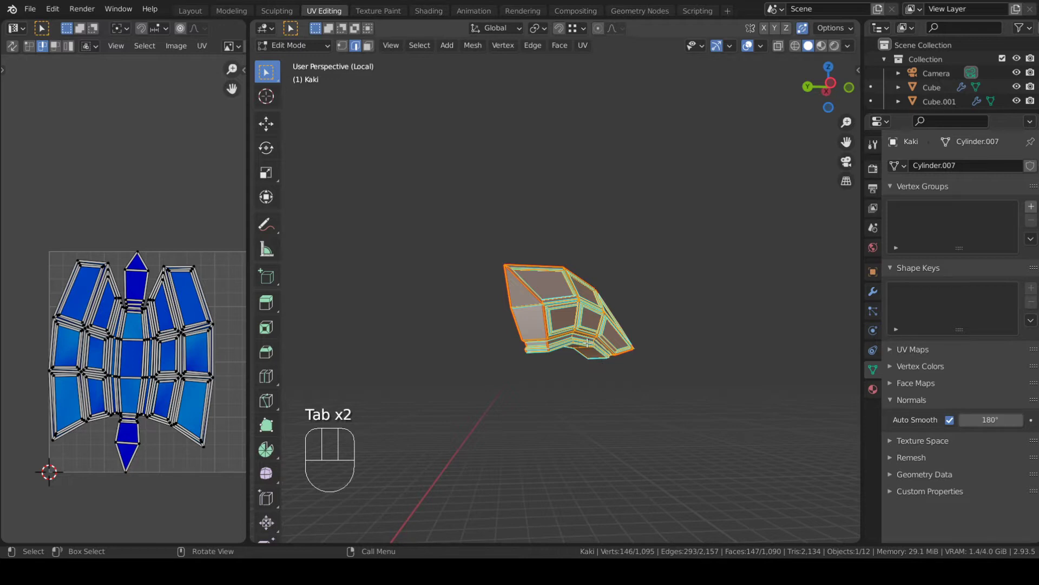
pyautogui.moveTo(581, 345); pyautogui.dragTo(690, 352, button='middle')
pyautogui.scroll(5, 695, 351)
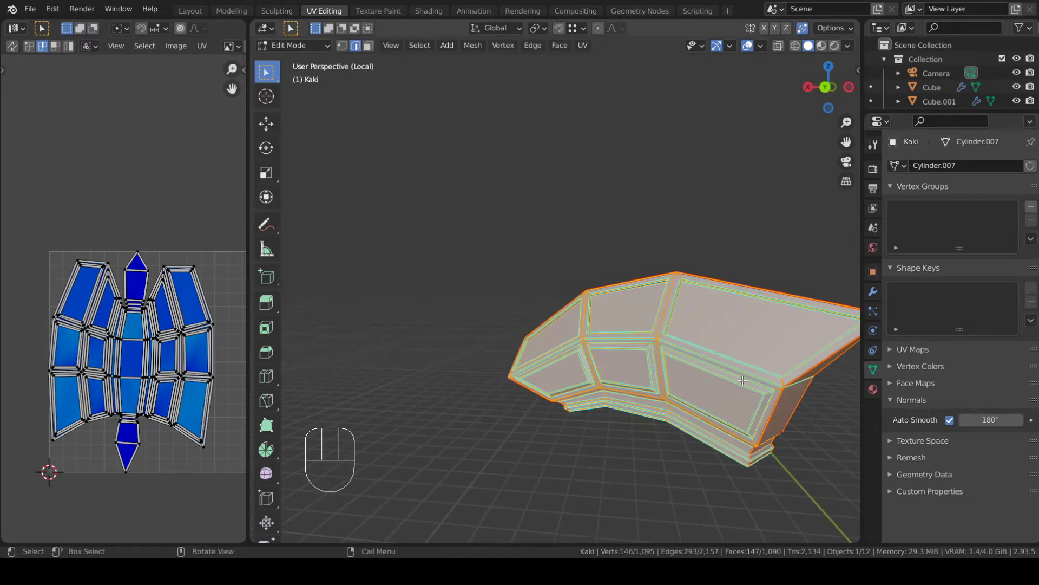
pyautogui.moveTo(742, 381); pyautogui.dragTo(622, 364, button='middle')
pyautogui.press('a')
pyautogui.press('a')
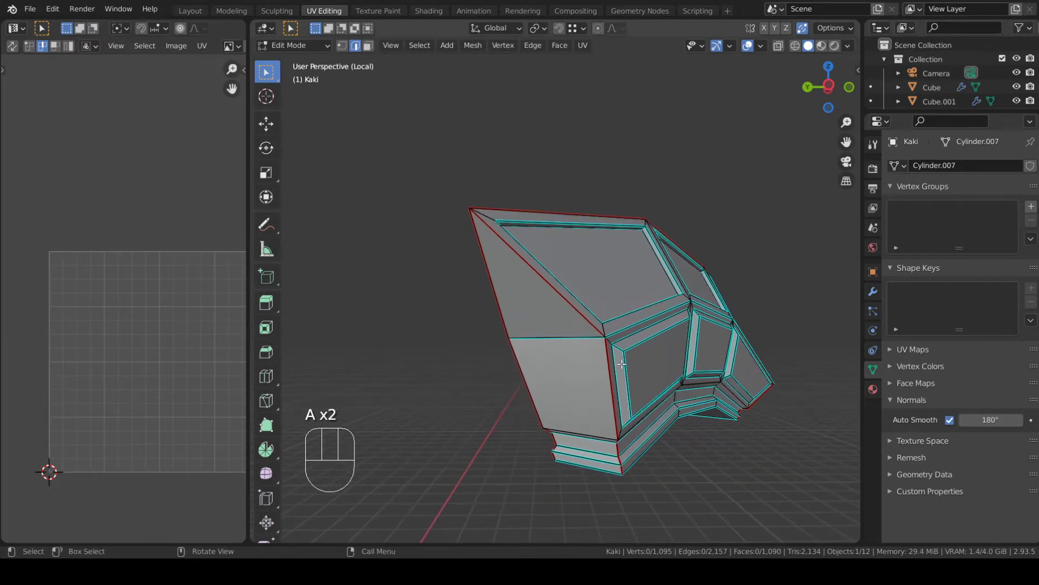
pyautogui.moveTo(713, 275); pyautogui.dragTo(592, 305, button='middle')
pyautogui.press('a')
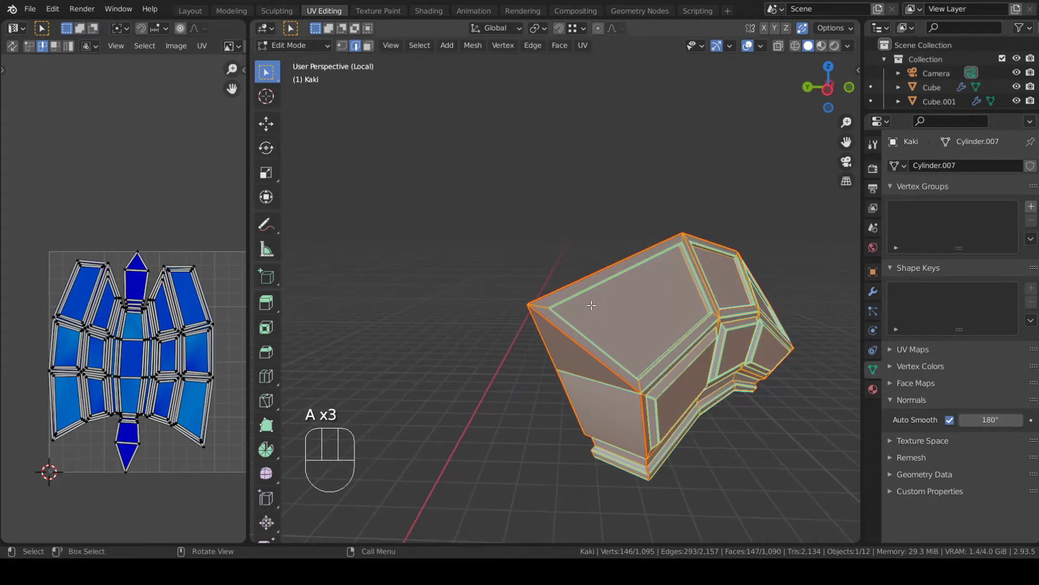
# - Examine the curved segment's UV layout and check its seams from several sides
pyautogui.scroll(3, 197, 382)
pyautogui.scroll(1, 196, 378)
pyautogui.moveTo(185, 343); pyautogui.dragTo(0, 308, button='middle')
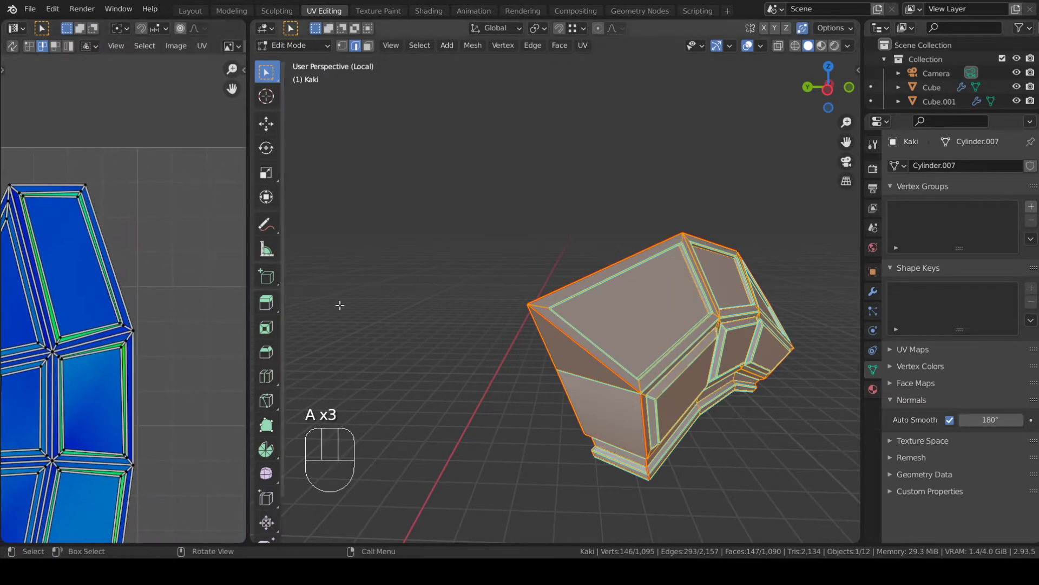
pyautogui.keyDown('shift'); pyautogui.moveTo(127, 349); pyautogui.dragTo(238, 349, button='middle'); pyautogui.keyUp('shift')
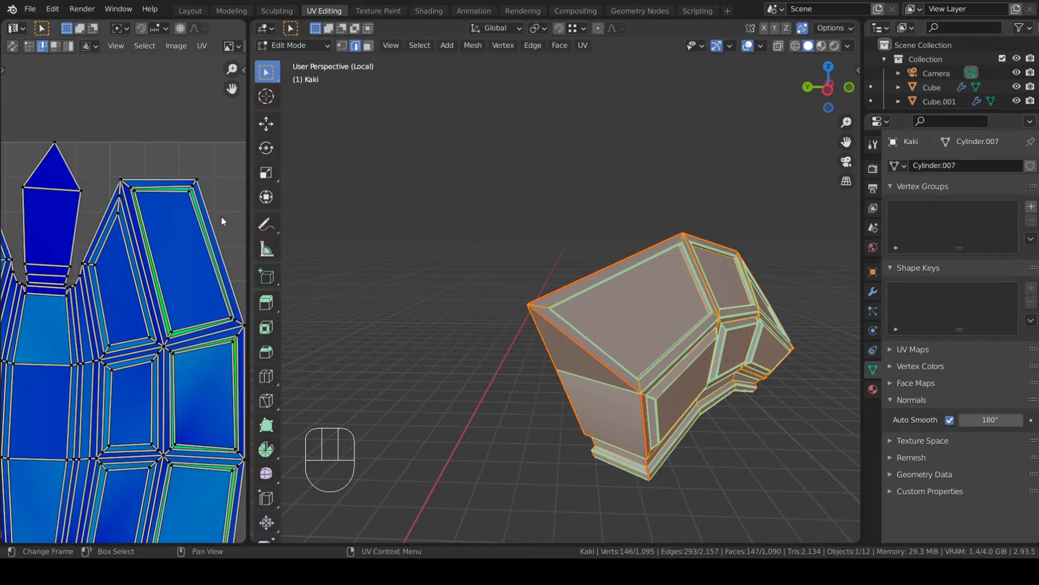
pyautogui.click(563, 334)
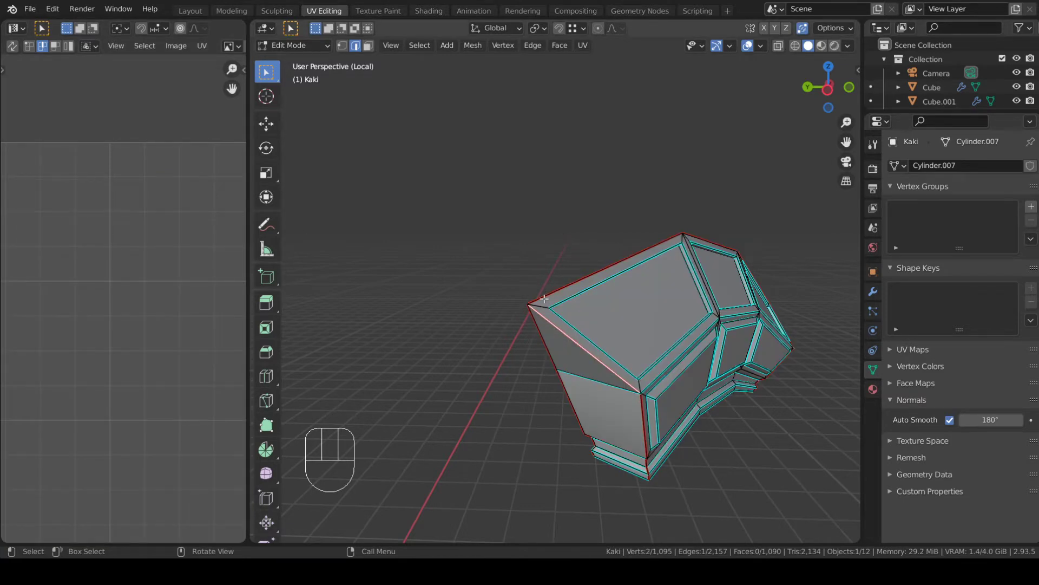
pyautogui.moveTo(535, 298); pyautogui.dragTo(599, 329, button='middle')
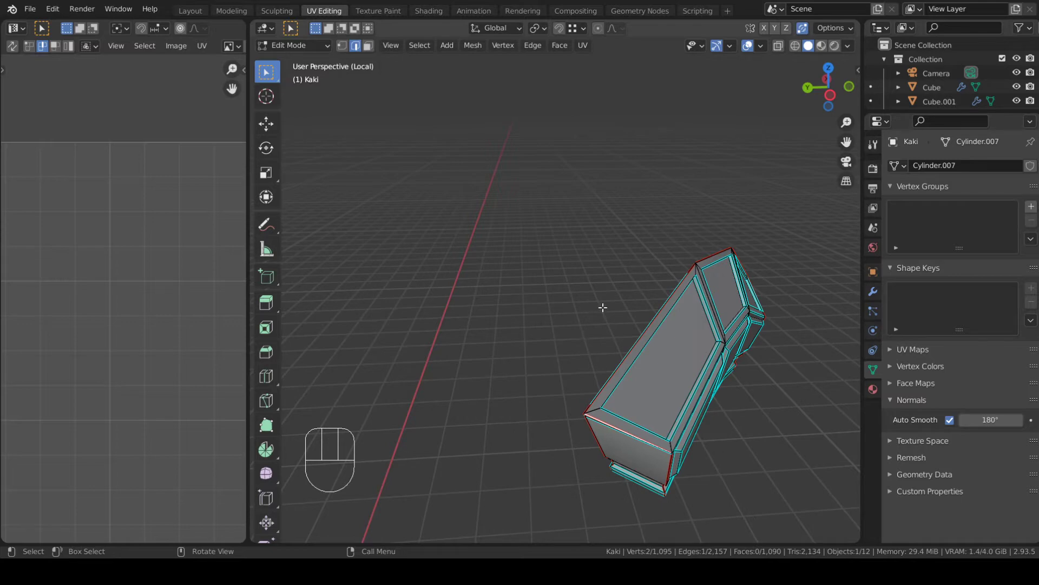
pyautogui.moveTo(603, 307); pyautogui.dragTo(552, 303, button='middle')
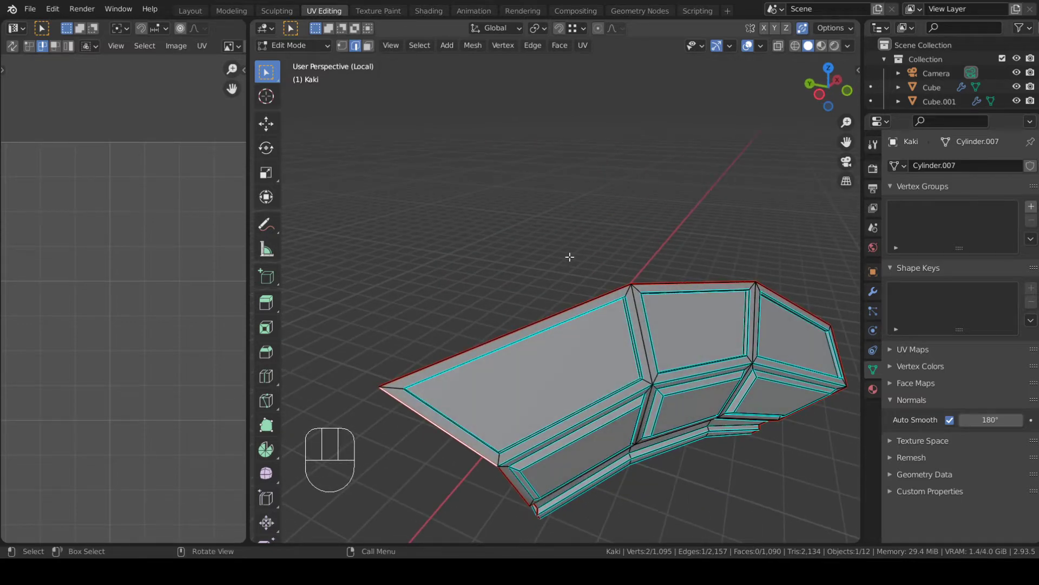
pyautogui.scroll(-3, 539, 230)
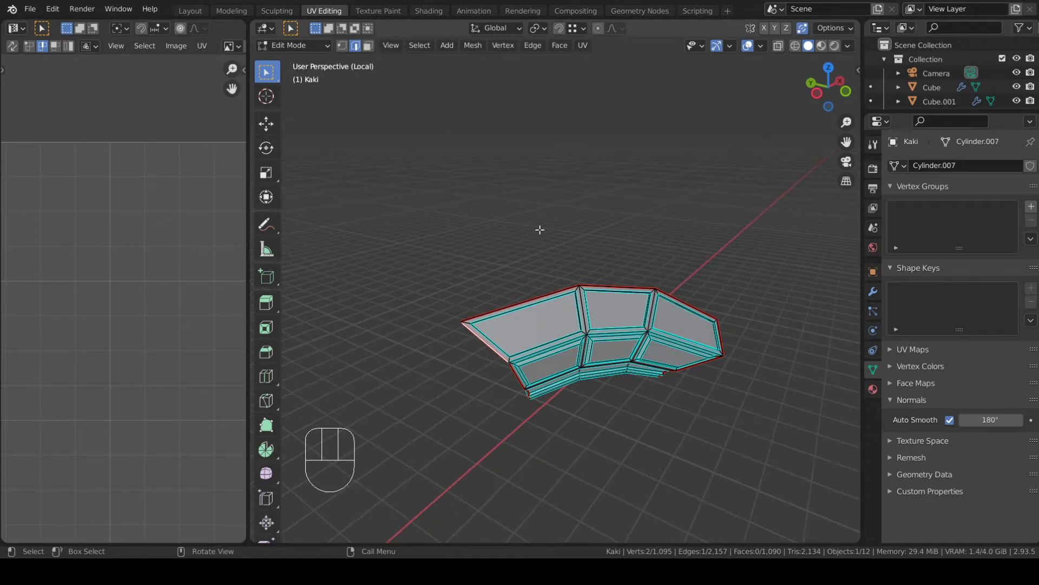
pyautogui.scroll(-1, 540, 229)
pyautogui.scroll(2, 540, 230)
pyautogui.moveTo(540, 230); pyautogui.dragTo(684, 96, button='middle')
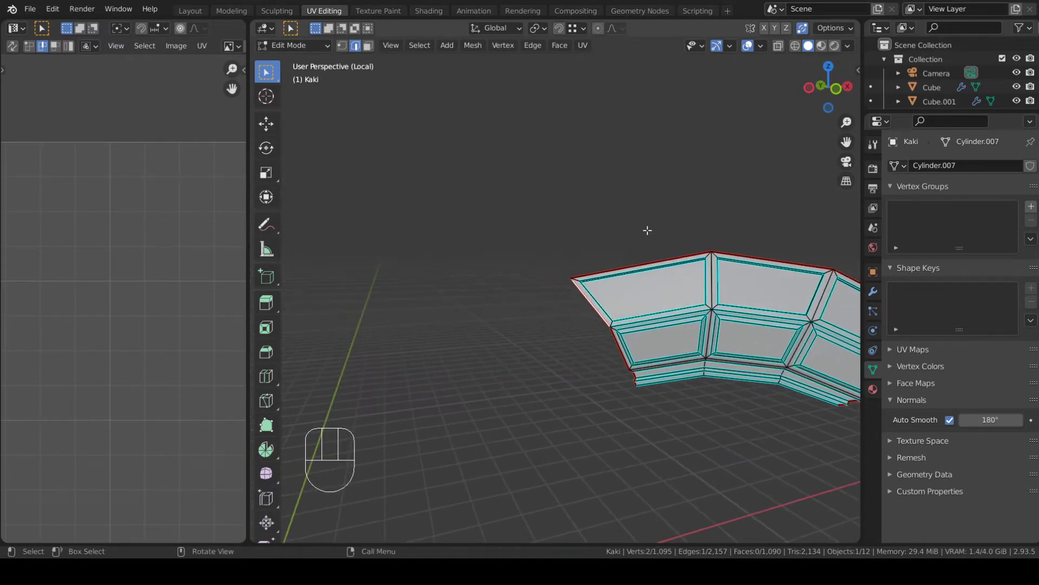
# - Reveal the rest of the leg and clear the selection
pyautogui.press('alt')
pyautogui.hotkey('alt', 'h')
pyautogui.keyDown('shift'); pyautogui.moveTo(650, 230); pyautogui.dragTo(702, 334, button='middle'); pyautogui.keyUp('shift')
pyautogui.press('a')
pyautogui.press('a')
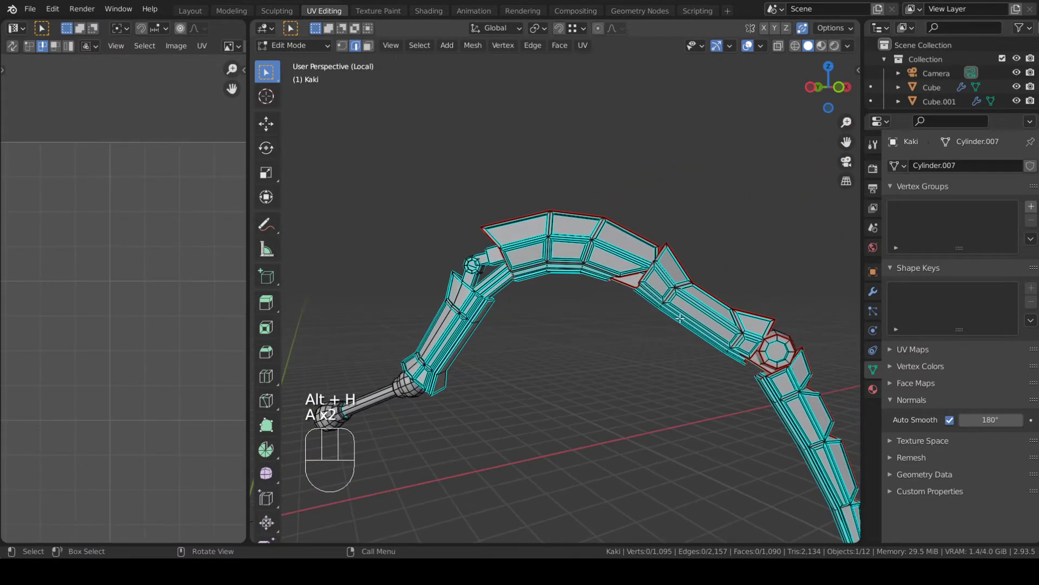
# - Select the curved segment plus every part from there out to the claw tip, using X-ray, and hide them
pyautogui.scroll(-2, 604, 248)
pyautogui.press('l')
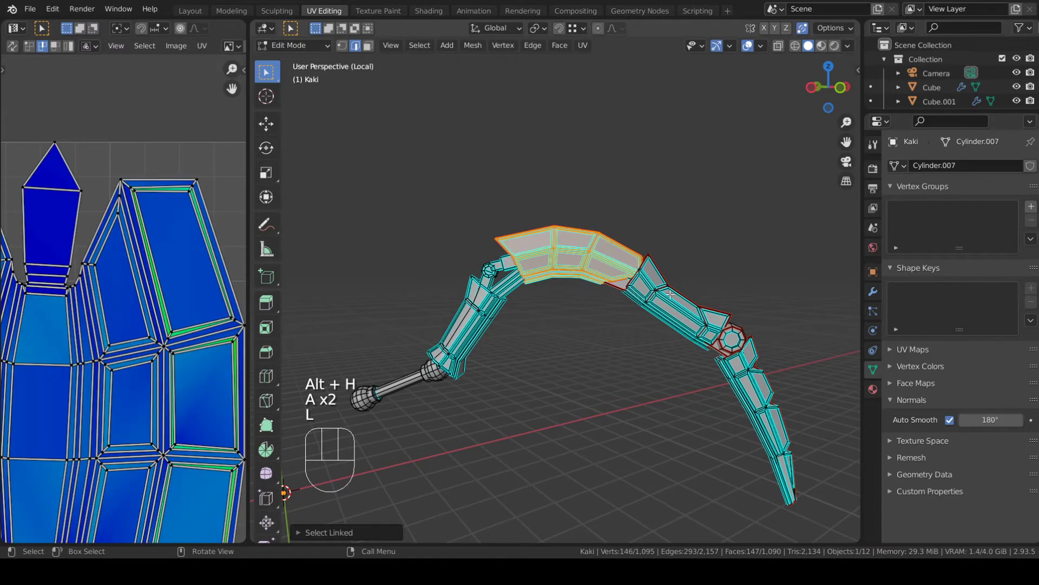
pyautogui.click(779, 46)
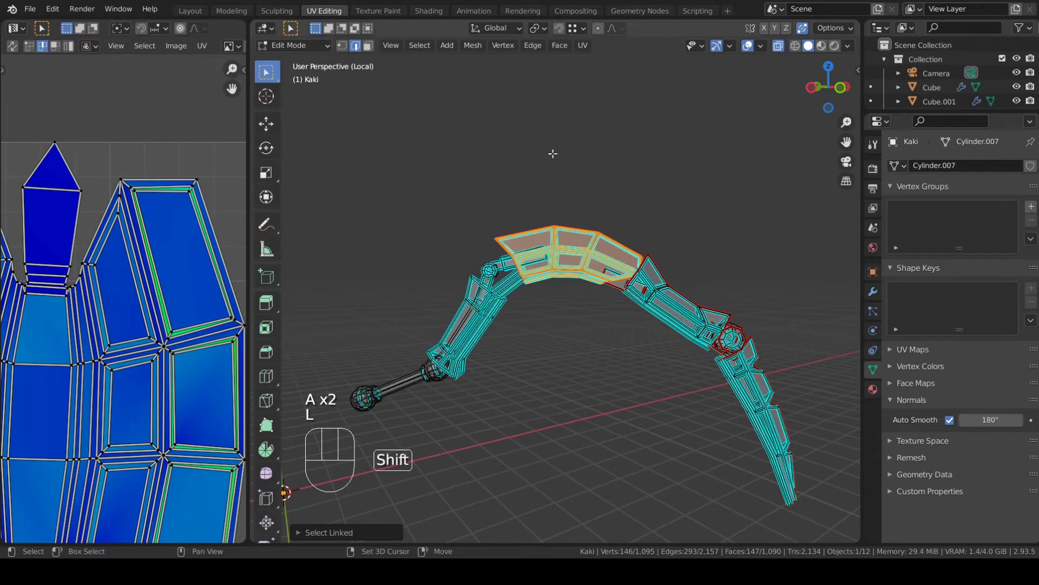
pyautogui.keyDown('shift'); pyautogui.moveTo(551, 149); pyautogui.dragTo(857, 548); pyautogui.keyUp('shift')
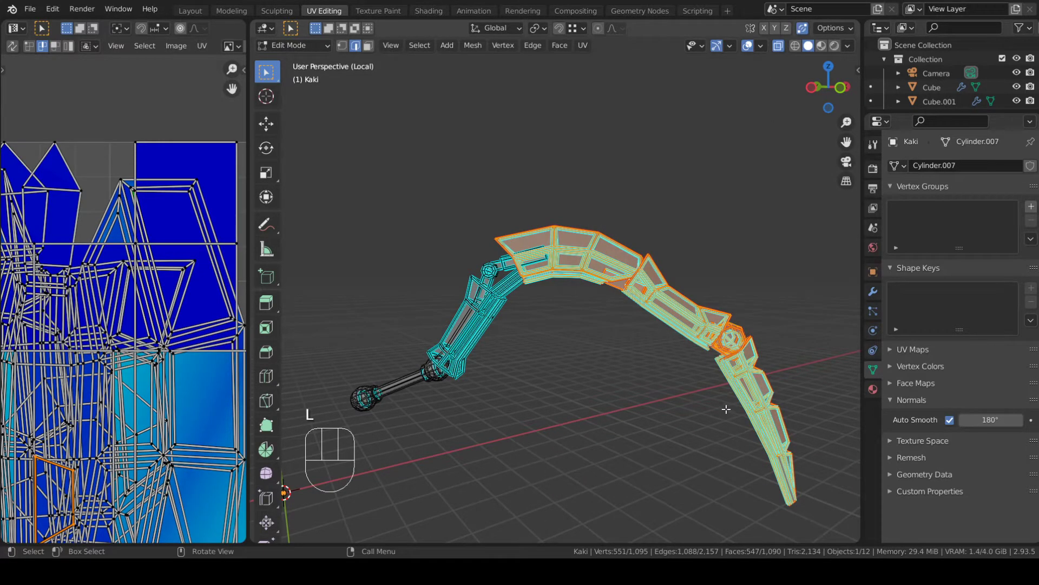
pyautogui.press('h')
# - Select the small round joint, its two adjoining blocks and the ribbed strut as linked parts and hide them
pyautogui.moveTo(670, 401); pyautogui.dragTo(716, 412, button='middle')
pyautogui.scroll(4, 694, 369)
pyautogui.keyDown('shift'); pyautogui.moveTo(694, 368); pyautogui.dragTo(702, 384, button='middle'); pyautogui.keyUp('shift')
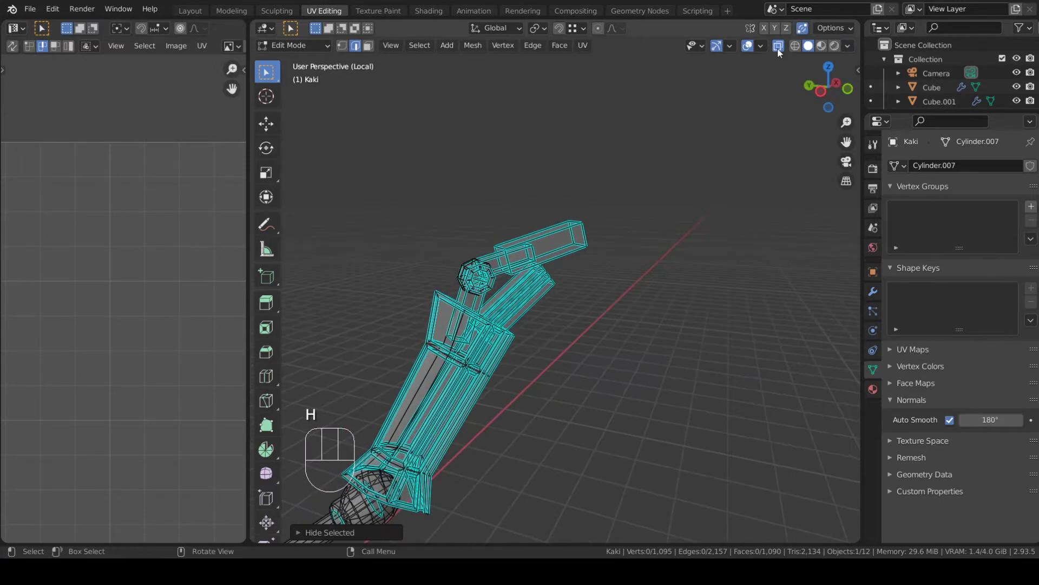
pyautogui.moveTo(457, 252); pyautogui.dragTo(509, 259, button='middle')
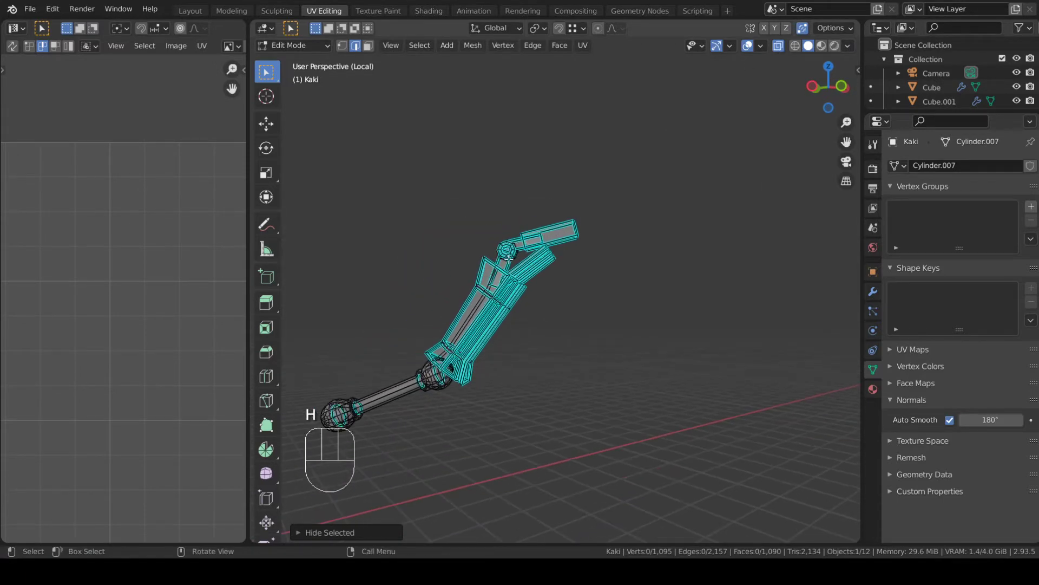
pyautogui.press('l')
pyautogui.press('l')
pyautogui.press('l')
pyautogui.press('l')
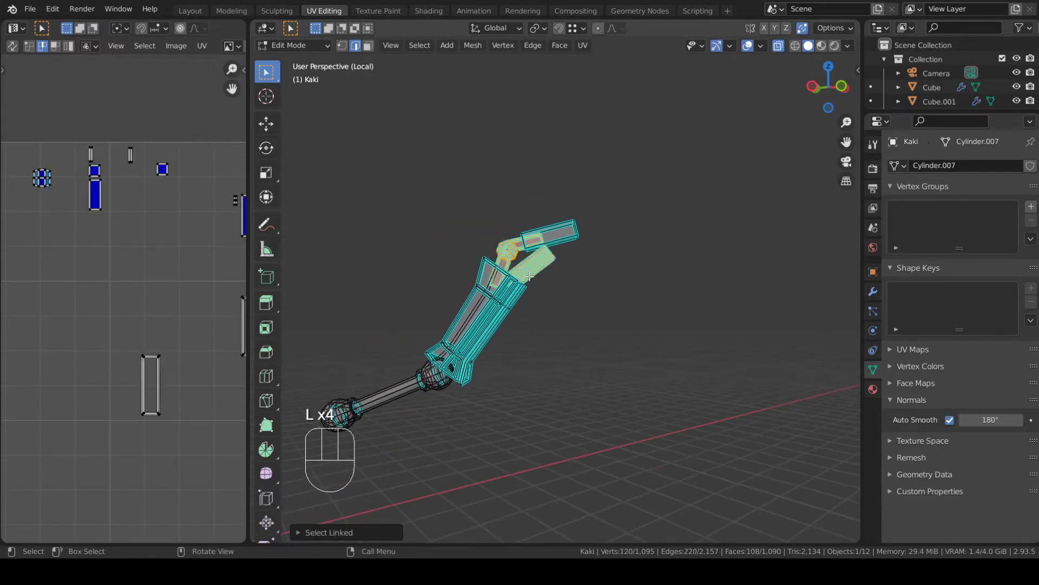
pyautogui.press('h')
# - Box-select the armoured lower segment and the ball-ended rod and hide them, isolating the remaining block
pyautogui.moveTo(529, 277); pyautogui.dragTo(487, 255, button='middle')
pyautogui.keyDown('shift'); pyautogui.moveTo(332, 216); pyautogui.dragTo(592, 470); pyautogui.keyUp('shift')
pyautogui.keyDown('shift'); pyautogui.moveTo(550, 242); pyautogui.dragTo(615, 333); pyautogui.keyUp('shift')
pyautogui.press('j')
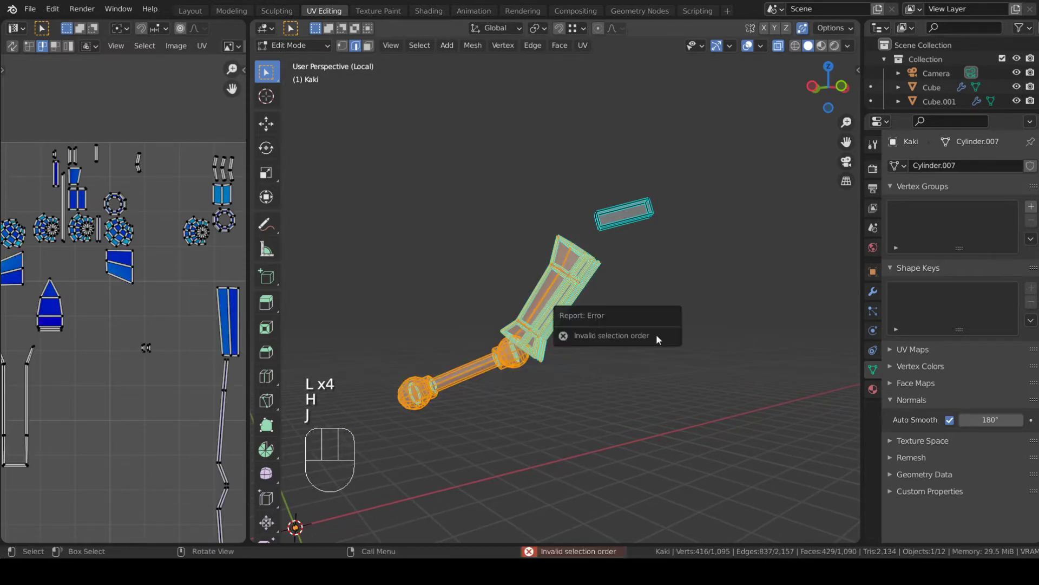
pyautogui.press('h')
# - Select three edges around each end cap of the isolated block and one long edge connecting the caps
pyautogui.moveTo(696, 303); pyautogui.dragTo(668, 329, button='middle')
pyautogui.scroll(2, 668, 330)
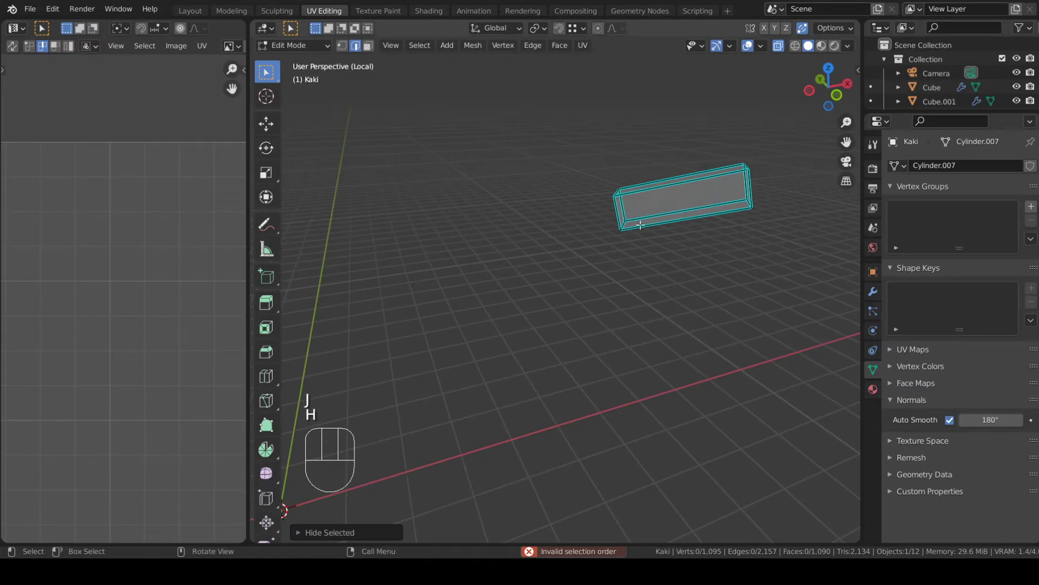
pyautogui.moveTo(640, 225); pyautogui.dragTo(724, 208, button='middle')
pyautogui.click(684, 212)
pyautogui.keyDown('ctrl'); pyautogui.click(697, 203); pyautogui.keyUp('ctrl')
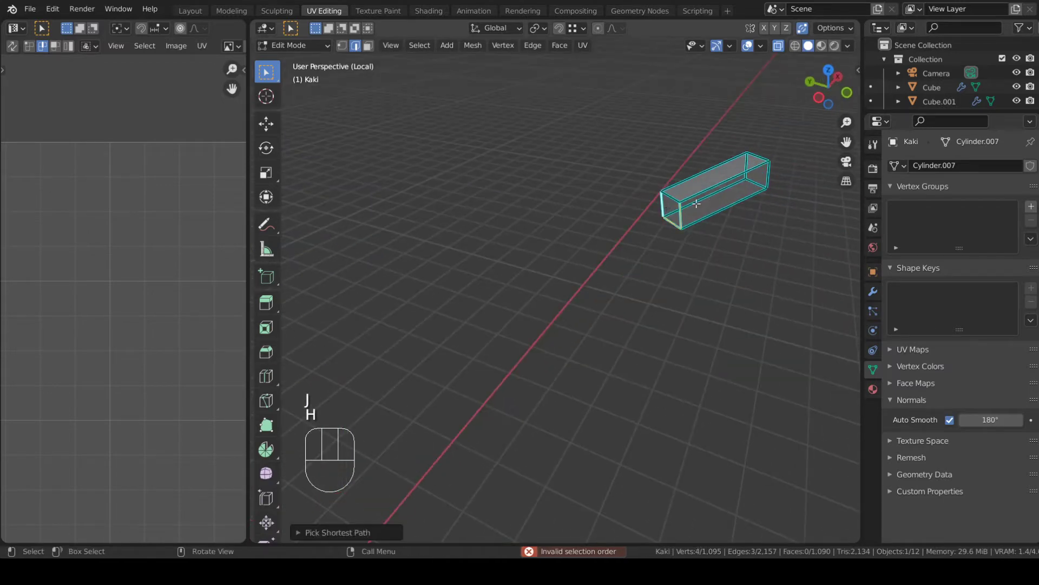
pyautogui.hotkey('ctrl', 'z')
pyautogui.keyDown('shift'); pyautogui.moveTo(696, 203); pyautogui.dragTo(639, 233, button='middle'); pyautogui.keyUp('shift')
pyautogui.moveTo(639, 233); pyautogui.dragTo(529, 214, button='middle')
pyautogui.keyDown('shift'); pyautogui.click(529, 214); pyautogui.keyUp('shift')
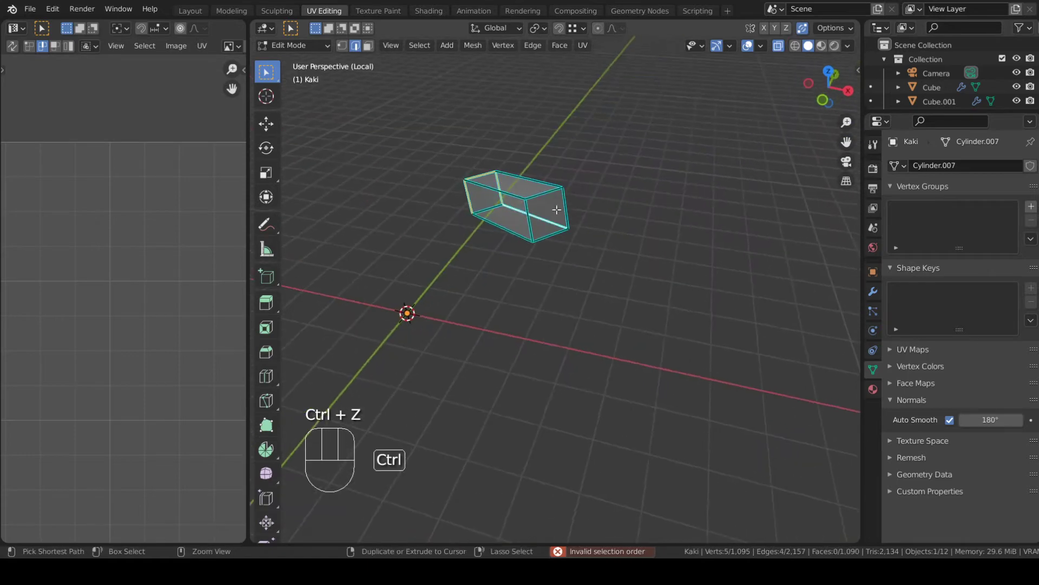
pyautogui.hotkey('ctrl', 'z')
pyautogui.keyDown('shift'); pyautogui.click(570, 213); pyautogui.keyUp('shift')
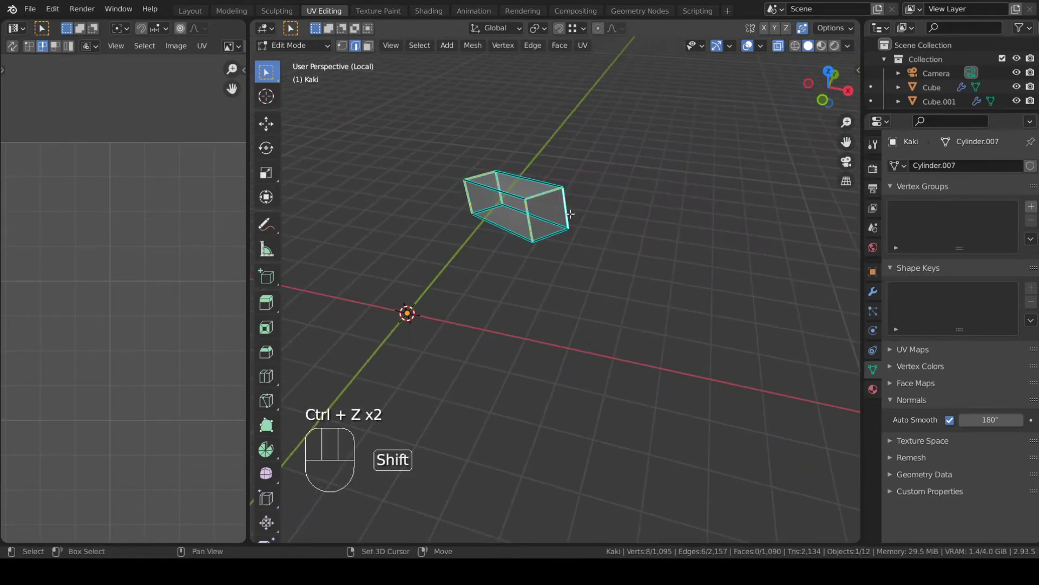
pyautogui.moveTo(580, 227); pyautogui.dragTo(518, 236, button='middle')
pyautogui.keyDown('shift'); pyautogui.click(516, 235); pyautogui.keyUp('shift')
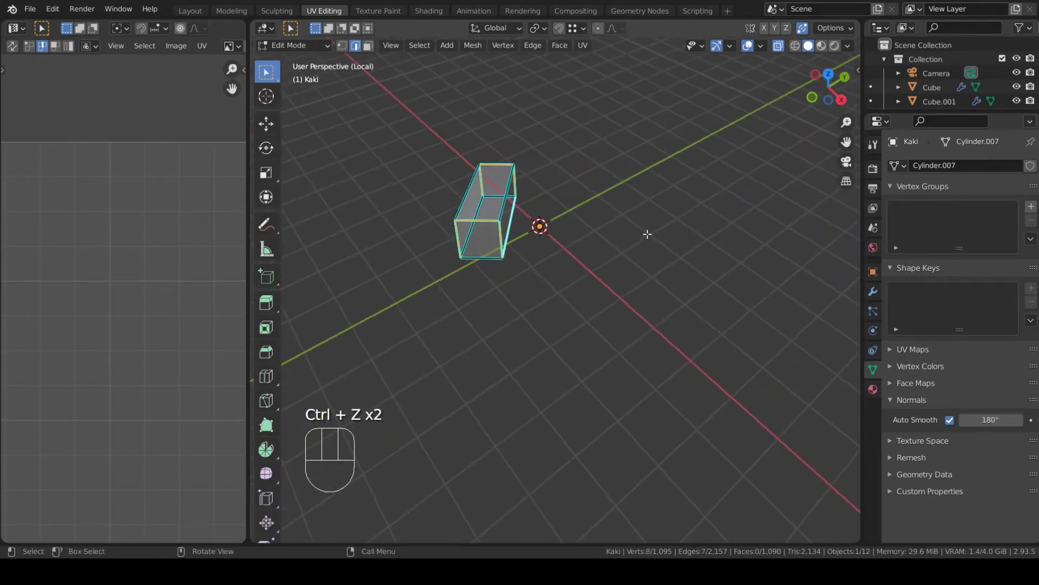
# - Mark the selected block edges as seams and unwrap the whole block
pyautogui.press('u')
pyautogui.click(614, 379)
pyautogui.press('a')
pyautogui.press('u')
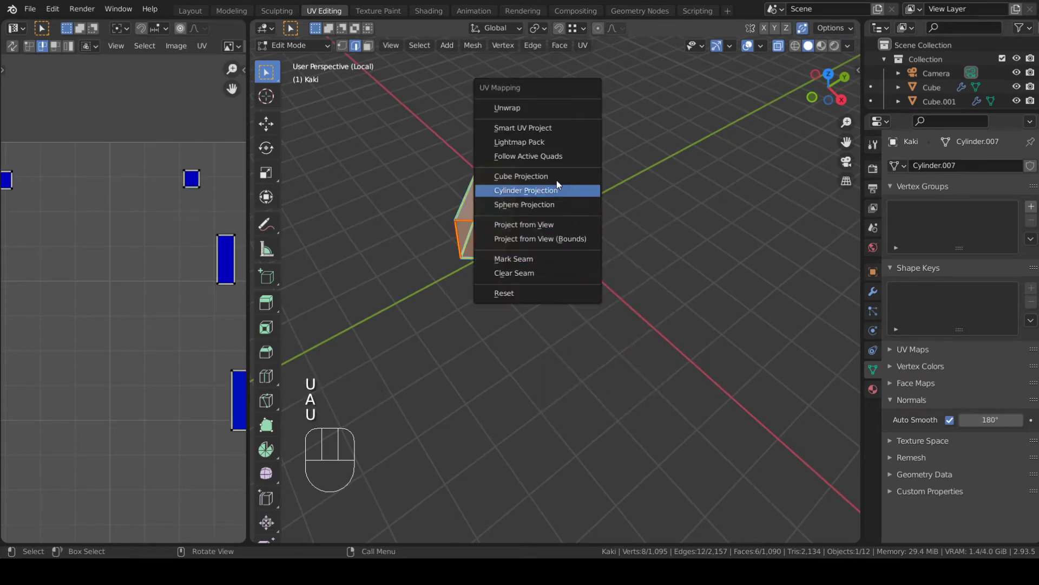
pyautogui.click(538, 107)
# - Turn off X-ray and reveal all hidden parts of the leg
pyautogui.moveTo(539, 106); pyautogui.dragTo(591, 114, button='middle')
pyautogui.scroll(-1, 591, 115)
pyautogui.scroll(-5, 157, 346)
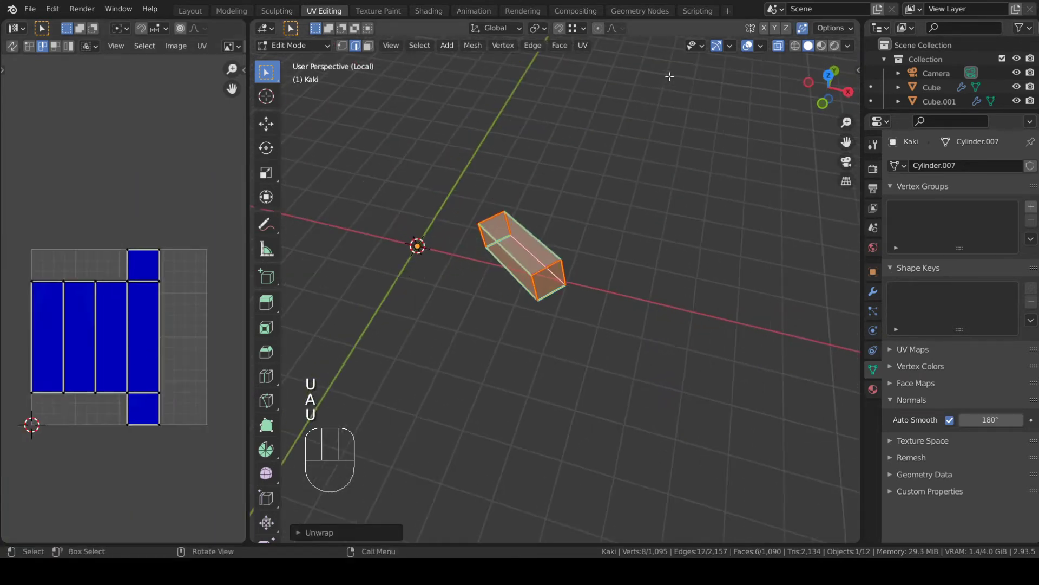
pyautogui.click(778, 45)
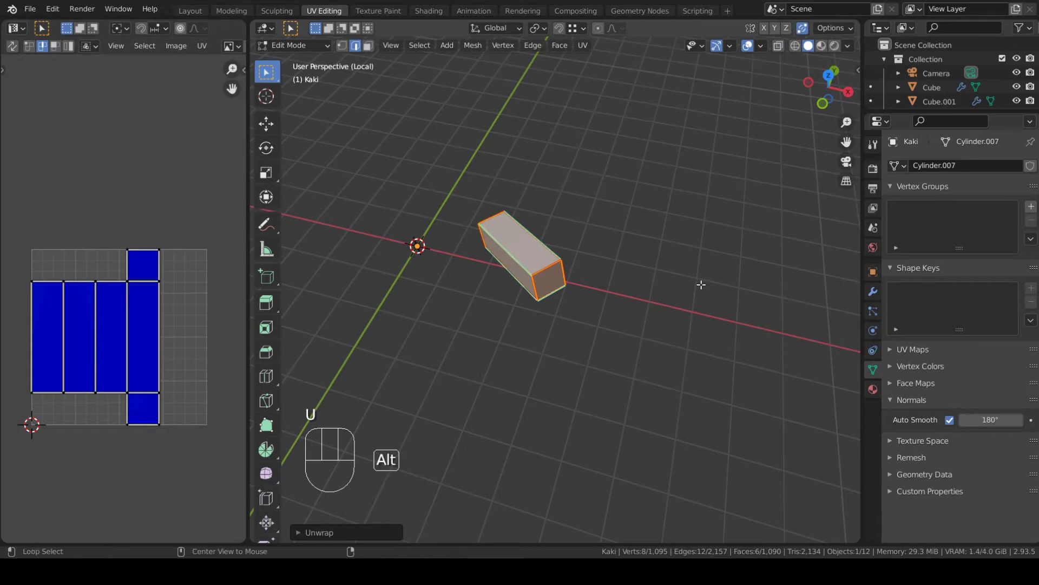
pyautogui.hotkey('alt', 'h')
pyautogui.moveTo(698, 283); pyautogui.dragTo(824, 56, button='middle')
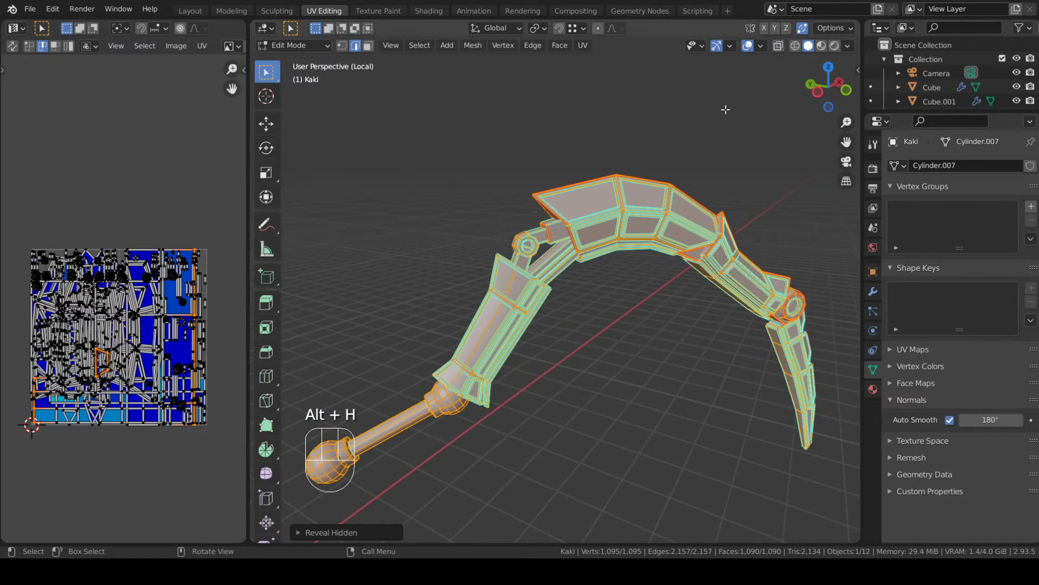
# - Look over the whole leg and its combined UV layout from several sides, toggling out of and back into Edit Mode
pyautogui.press('Tab')
pyautogui.moveTo(726, 110); pyautogui.dragTo(619, 284, button='middle')
pyautogui.press('Tab')
pyautogui.press('a')
pyautogui.press('a')
pyautogui.press('a')
pyautogui.press('a')
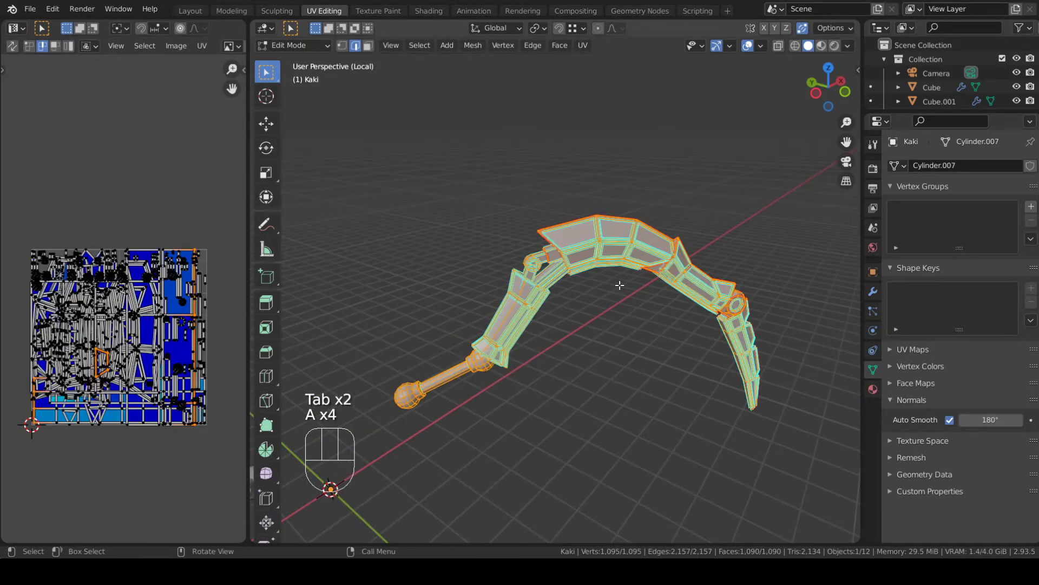
pyautogui.moveTo(342, 336); pyautogui.dragTo(267, 330, button='middle')
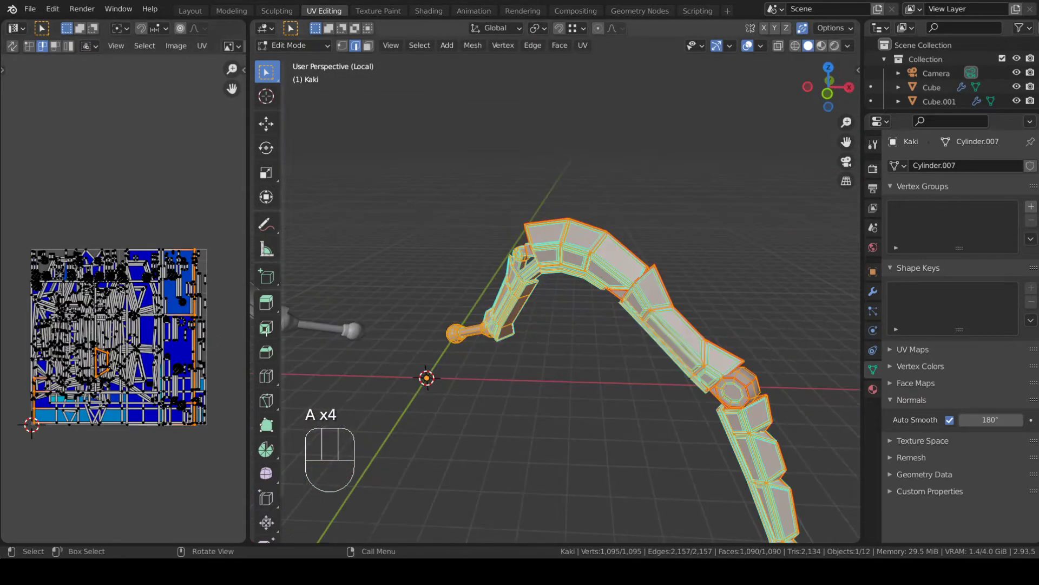
pyautogui.scroll(4, 216, 375)
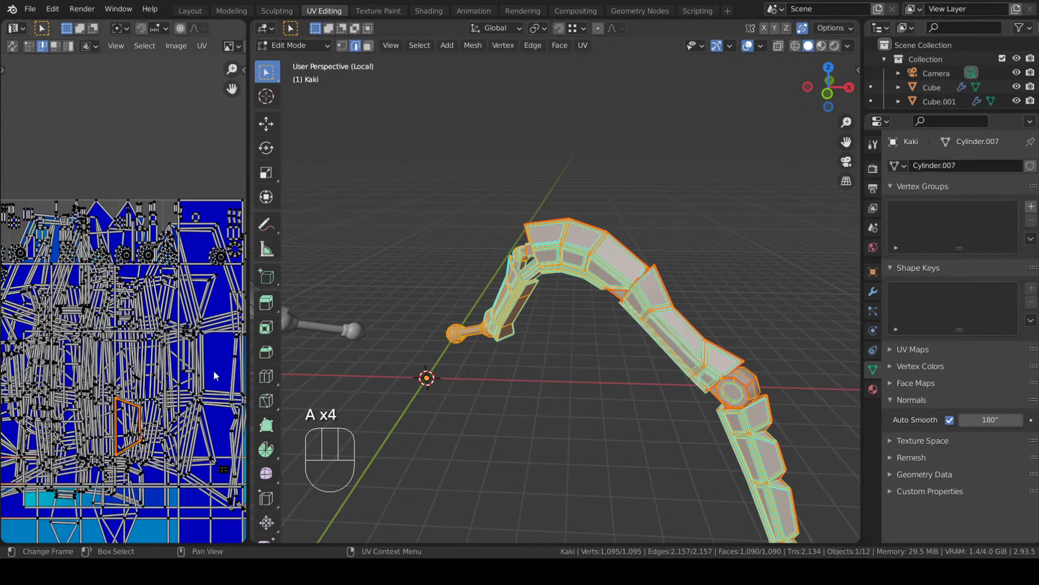
pyautogui.moveTo(607, 336); pyautogui.dragTo(704, 317, button='middle')
pyautogui.scroll(2, 704, 318)
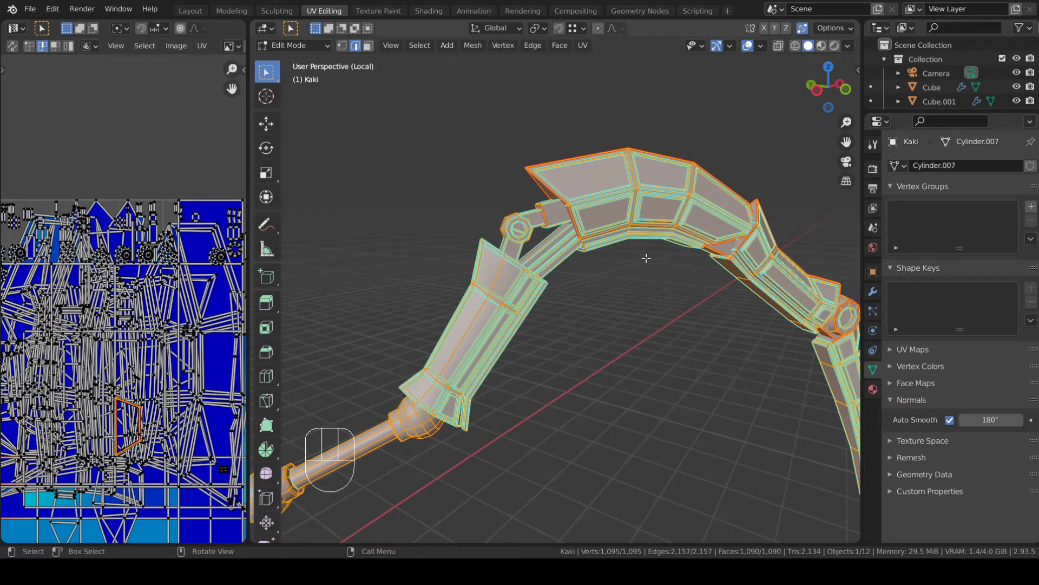
# - Clear the selection and select the curved segment and the unwrapped block at its end as linked parts
pyautogui.press('a')
pyautogui.press('a')
pyautogui.moveTo(660, 246); pyautogui.dragTo(636, 237, button='middle')
pyautogui.press('l')
pyautogui.press('l')
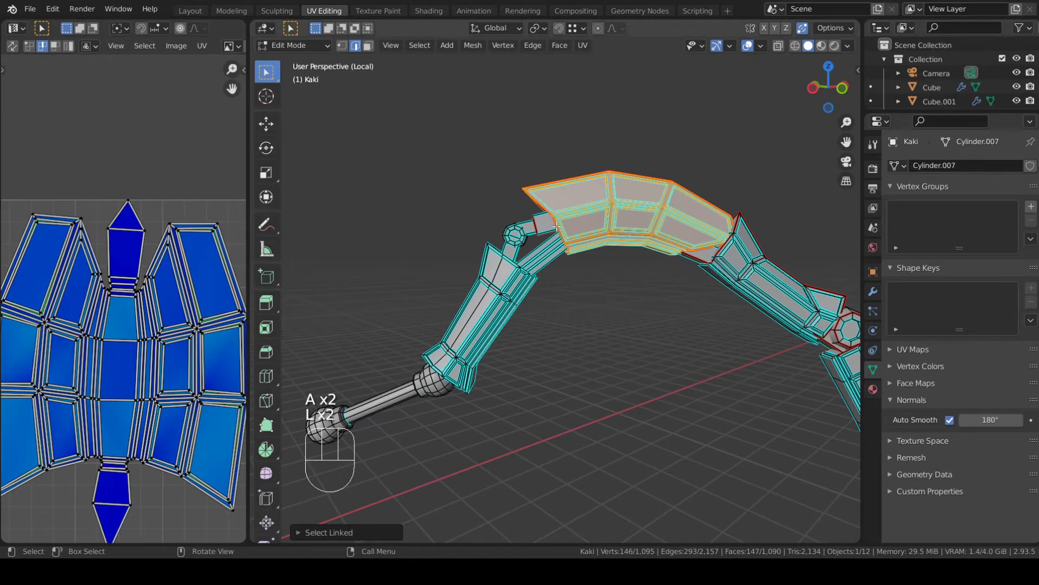
pyautogui.press('l')
pyautogui.press('l')
pyautogui.press('l')
pyautogui.press('l')
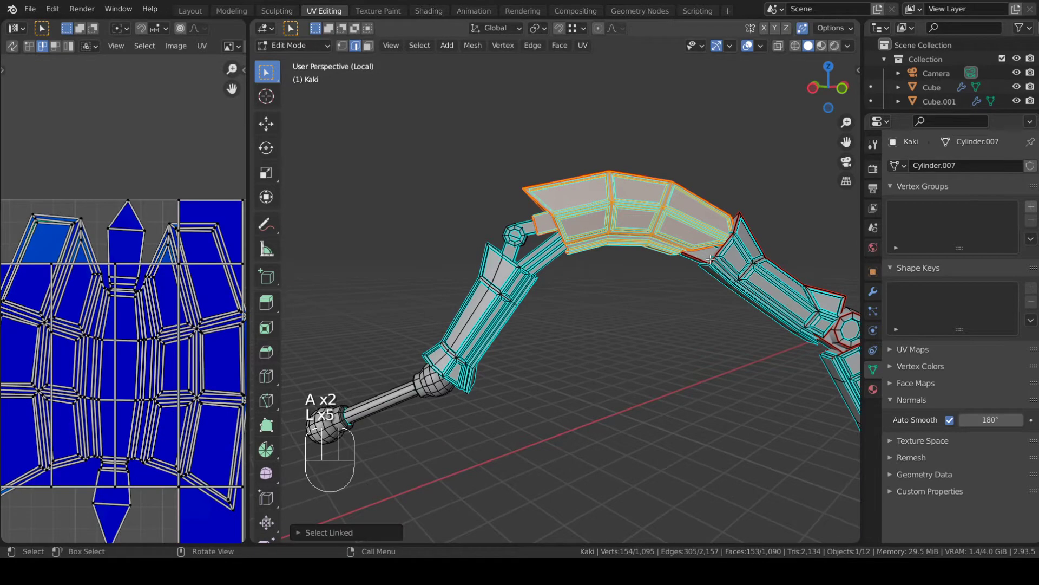
# - Add the adjoining straight segment, large joint and claw to the selection, using X-ray, and hide everything selected
pyautogui.scroll(-3, 712, 261)
pyautogui.moveTo(695, 241); pyautogui.dragTo(698, 266, button='middle')
pyautogui.press('l')
pyautogui.press('l')
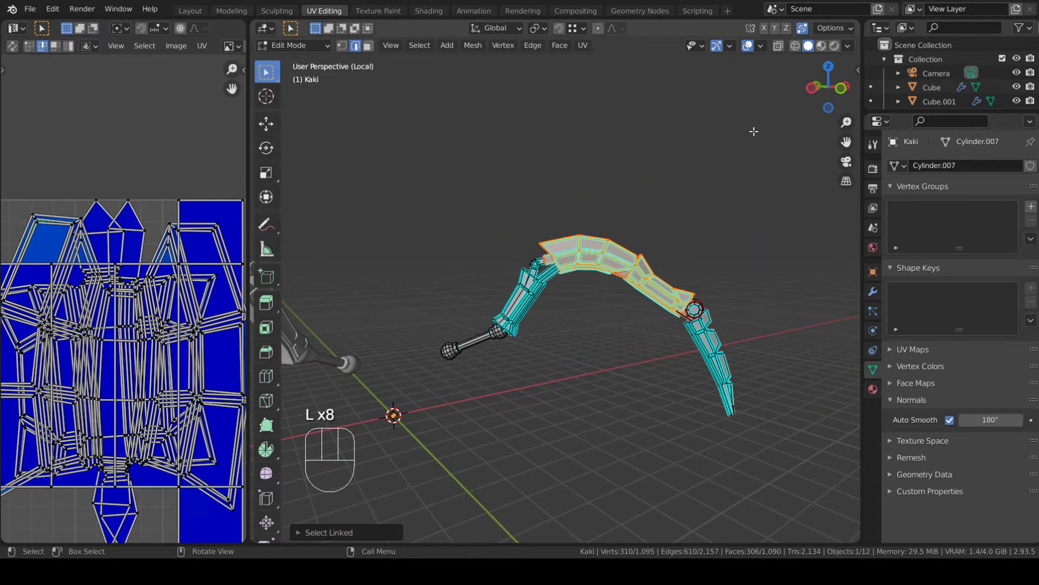
pyautogui.click(777, 48)
pyautogui.keyDown('shift'); pyautogui.moveTo(622, 195); pyautogui.dragTo(782, 527); pyautogui.keyUp('shift')
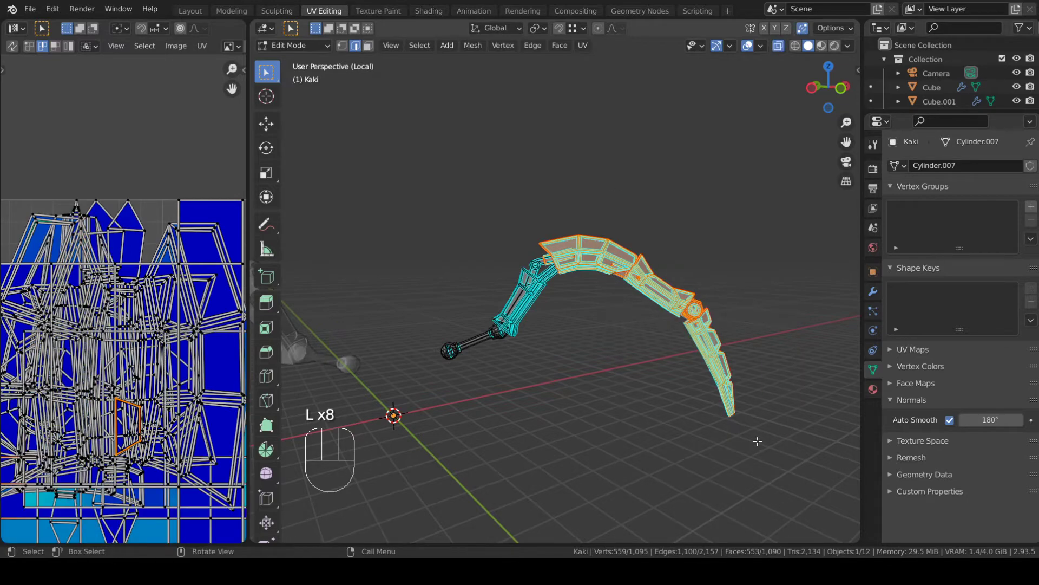
pyautogui.press('h')
# - Select the small round joint, the block below it and the ribbed strut as linked parts and hide them
pyautogui.scroll(1, 713, 434)
pyautogui.scroll(5, 713, 435)
pyautogui.keyDown('shift'); pyautogui.moveTo(714, 434); pyautogui.dragTo(732, 291, button='middle'); pyautogui.keyUp('shift')
pyautogui.scroll(2, 733, 224)
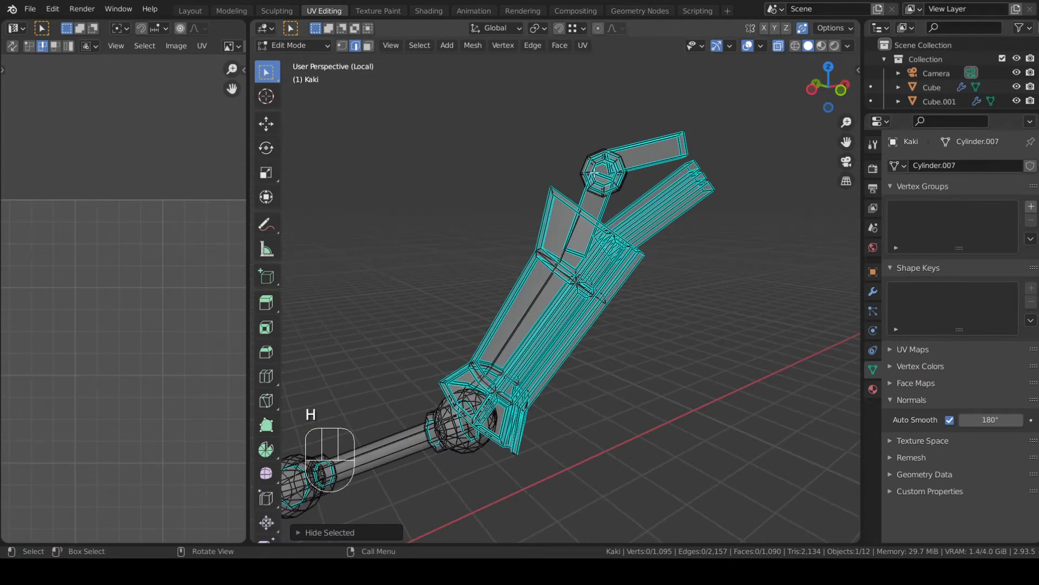
pyautogui.press('l')
pyautogui.press('l')
pyautogui.press('l')
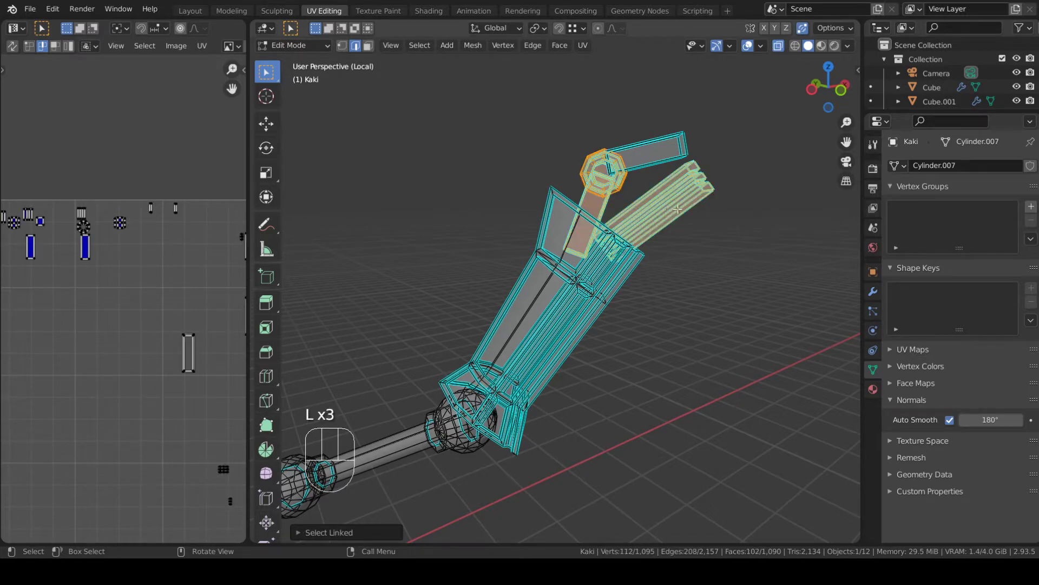
pyautogui.press('h')
# - Select three adjoining edges around one end face of the small bar-shaped block
pyautogui.moveTo(678, 210); pyautogui.dragTo(640, 177, button='middle')
pyautogui.click(622, 162)
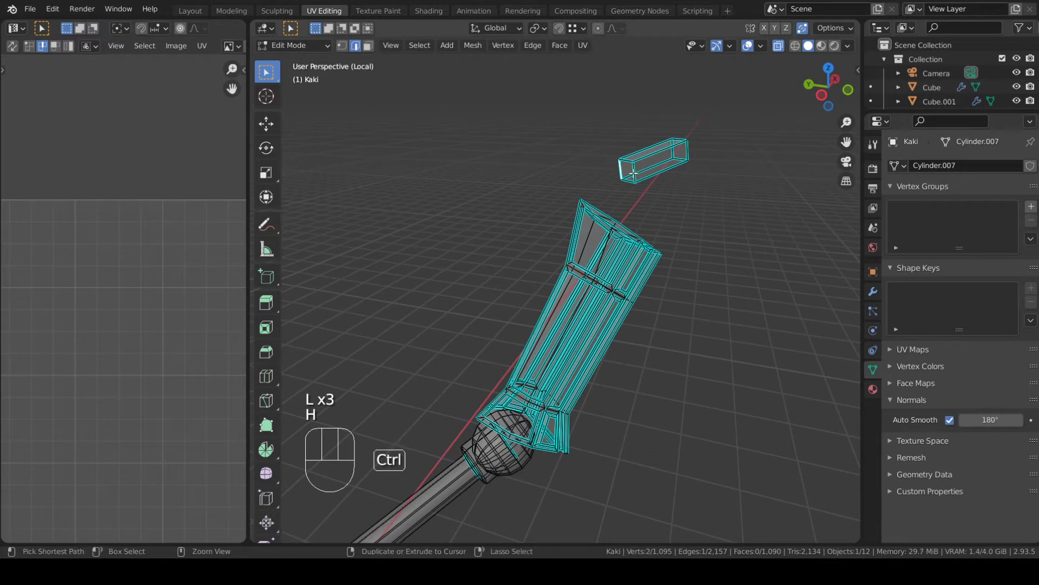
pyautogui.keyDown('ctrl'); pyautogui.click(634, 181); pyautogui.keyUp('ctrl')
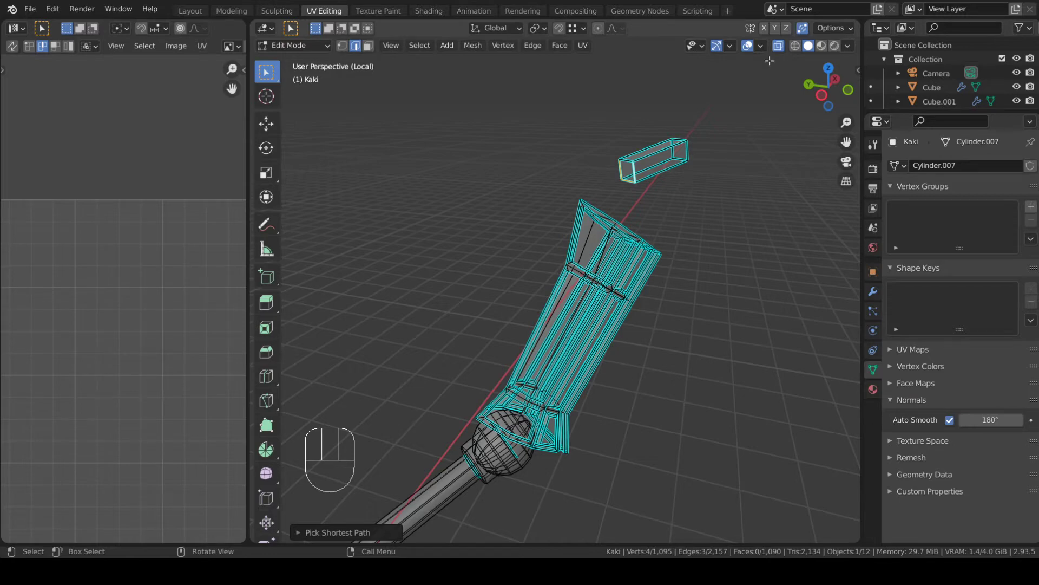
pyautogui.moveTo(765, 80); pyautogui.dragTo(658, 168, button='middle')
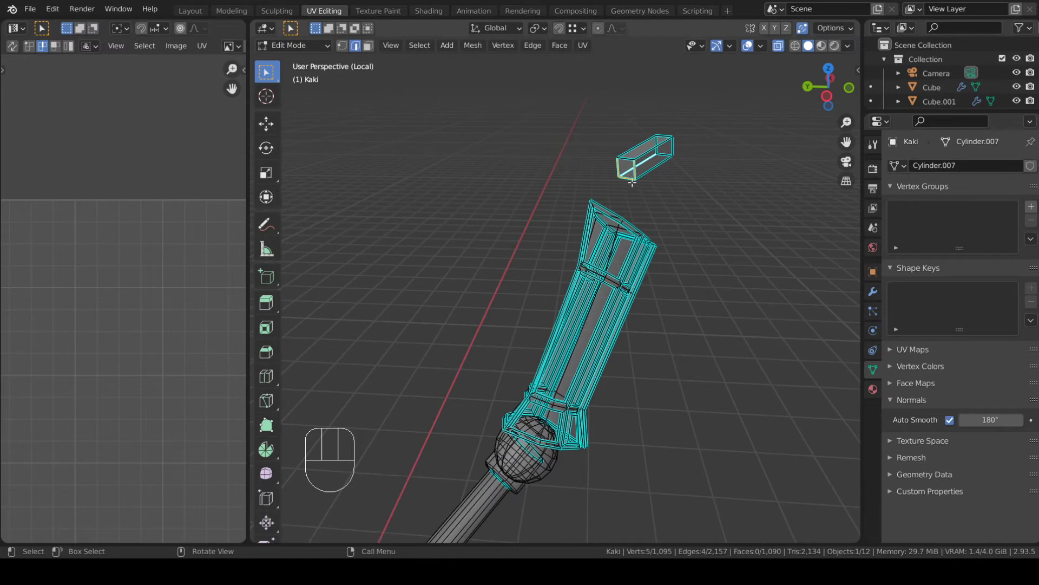
pyautogui.hotkey('ctrl', 'z')
pyautogui.moveTo(632, 176); pyautogui.dragTo(550, 179, button='middle')
pyautogui.keyDown('shift'); pyautogui.click(632, 176); pyautogui.keyUp('shift')
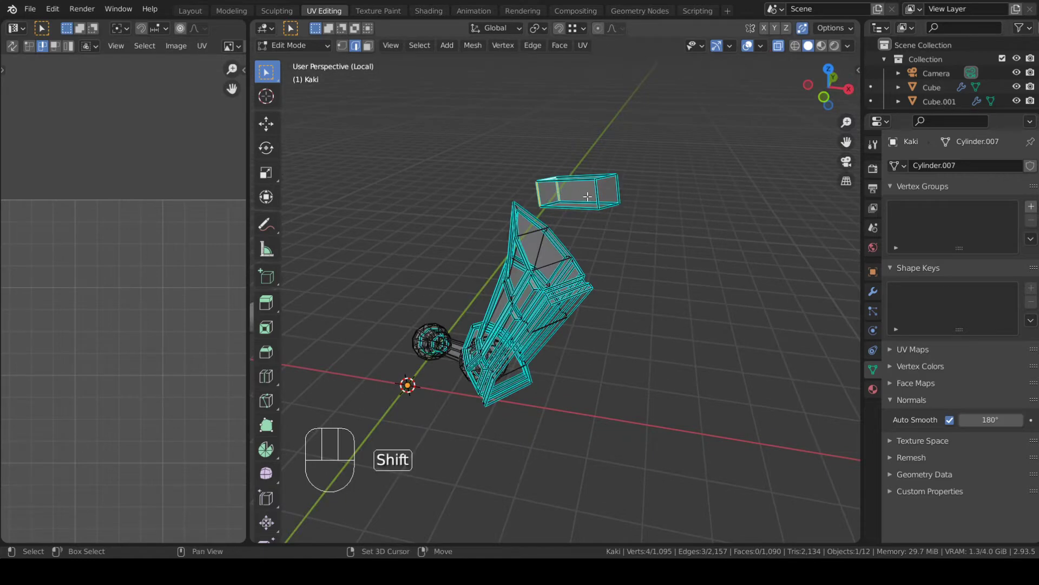
# - Add three edges of the block's opposite end and one long connecting edge to the selection, and mark them as seams
pyautogui.keyDown('shift'); pyautogui.click(566, 194); pyautogui.keyUp('shift')
pyautogui.hotkey('ctrl', 'z')
pyautogui.keyDown('ctrl'); pyautogui.click(601, 196); pyautogui.keyUp('ctrl')
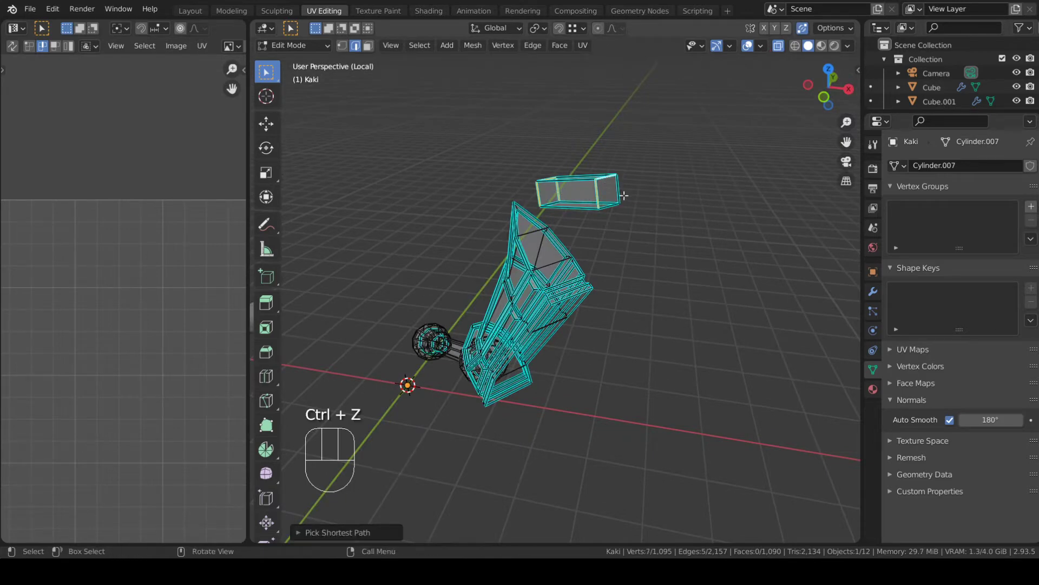
pyautogui.moveTo(635, 195); pyautogui.dragTo(512, 220, button='middle')
pyautogui.keyDown('shift'); pyautogui.click(431, 236); pyautogui.keyUp('shift')
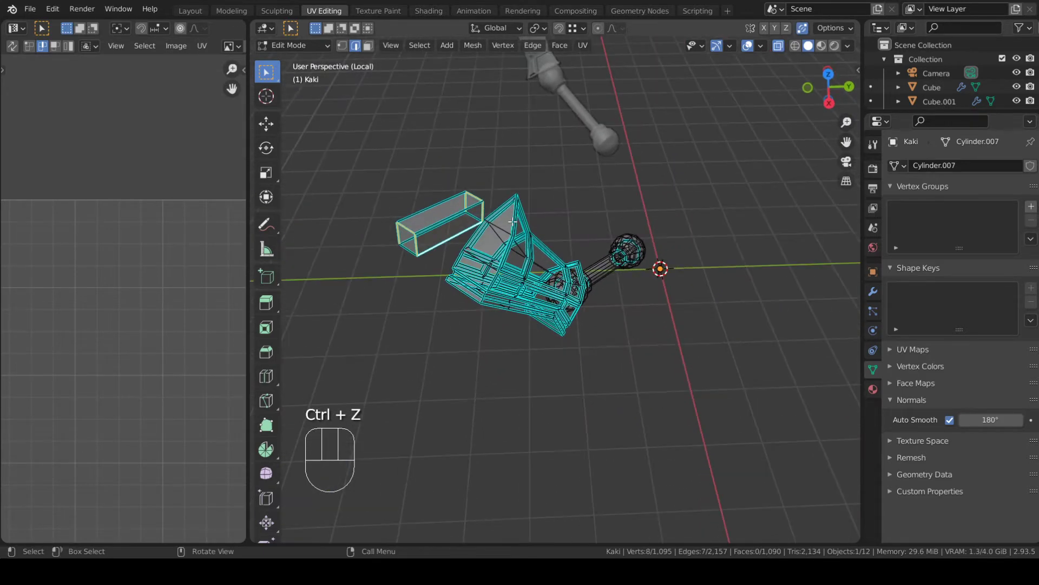
pyautogui.press('u')
pyautogui.click(470, 373)
# - Clear the selection, then select the straight segment, ball joints and rod as linked parts and hide them to isolate the small block
pyautogui.moveTo(470, 373); pyautogui.dragTo(729, 303, button='middle')
pyautogui.press('a')
pyautogui.press('a')
pyautogui.press('a')
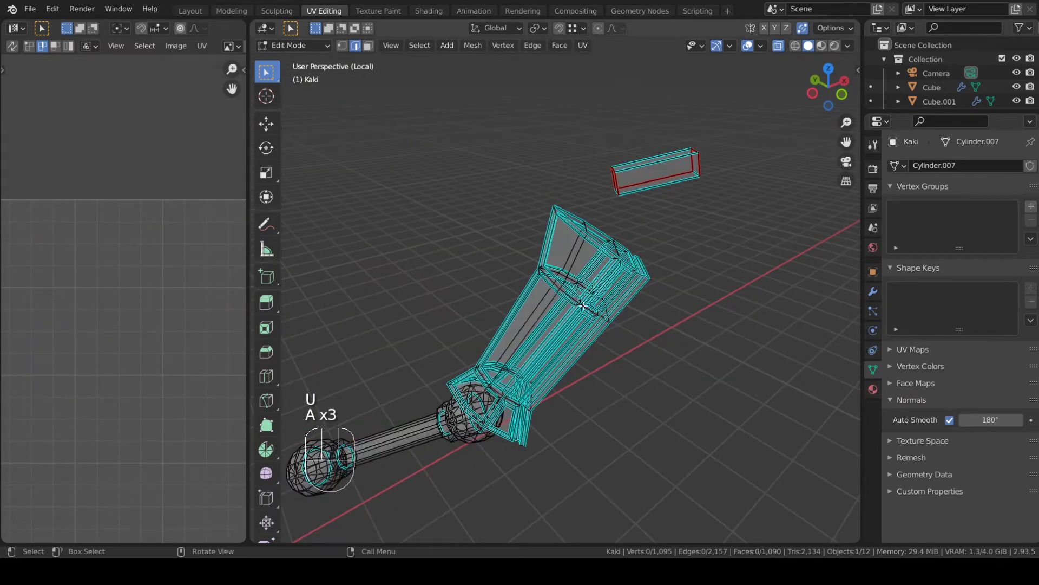
pyautogui.press('l')
pyautogui.moveTo(582, 304); pyautogui.dragTo(482, 351, button='middle')
pyautogui.press('l')
pyautogui.press('l')
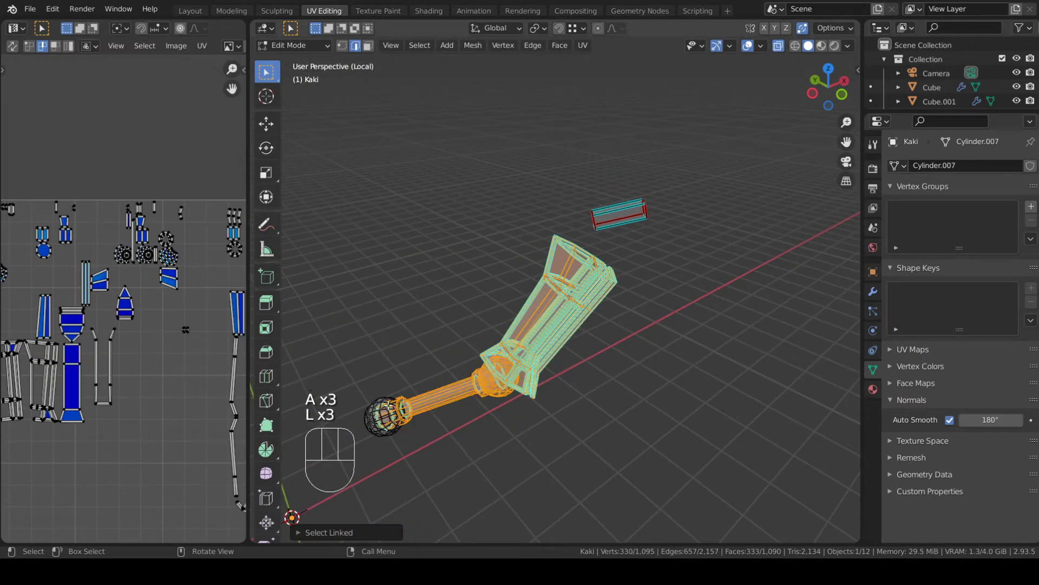
pyautogui.press('l')
pyautogui.moveTo(386, 415); pyautogui.dragTo(498, 334, button='middle')
pyautogui.press('h')
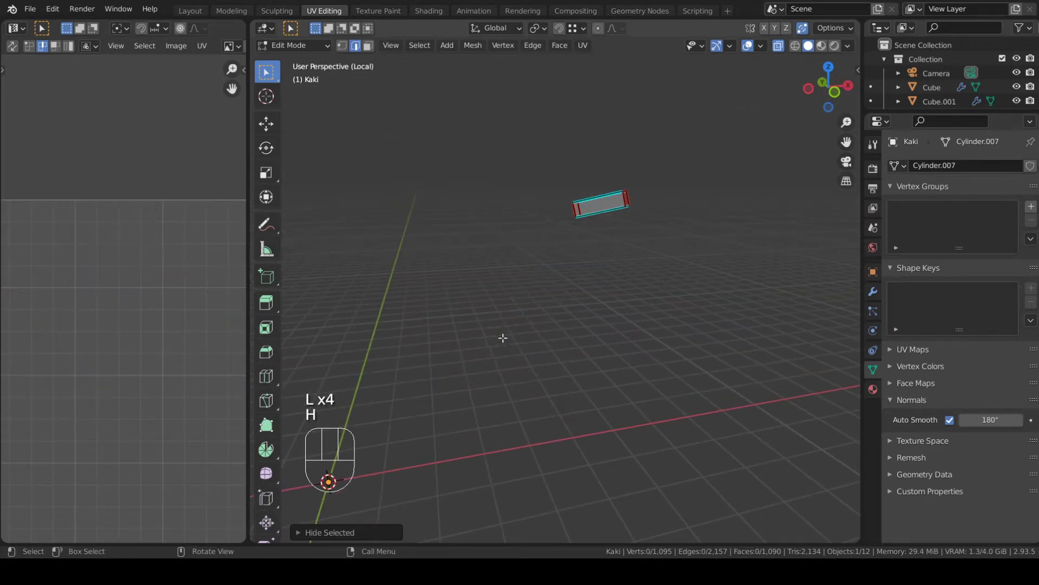
# - Select the whole small block and unwrap it along its marked seams
pyautogui.press('a')
pyautogui.press('u')
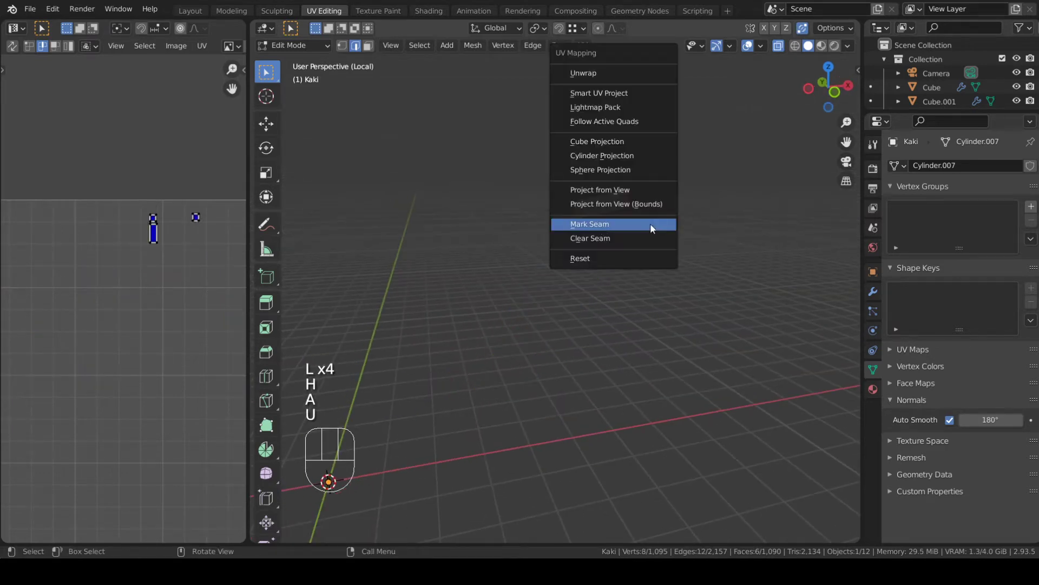
pyautogui.click(605, 73)
pyautogui.moveTo(604, 76); pyautogui.dragTo(542, 119, button='middle')
pyautogui.scroll(-3, 104, 374)
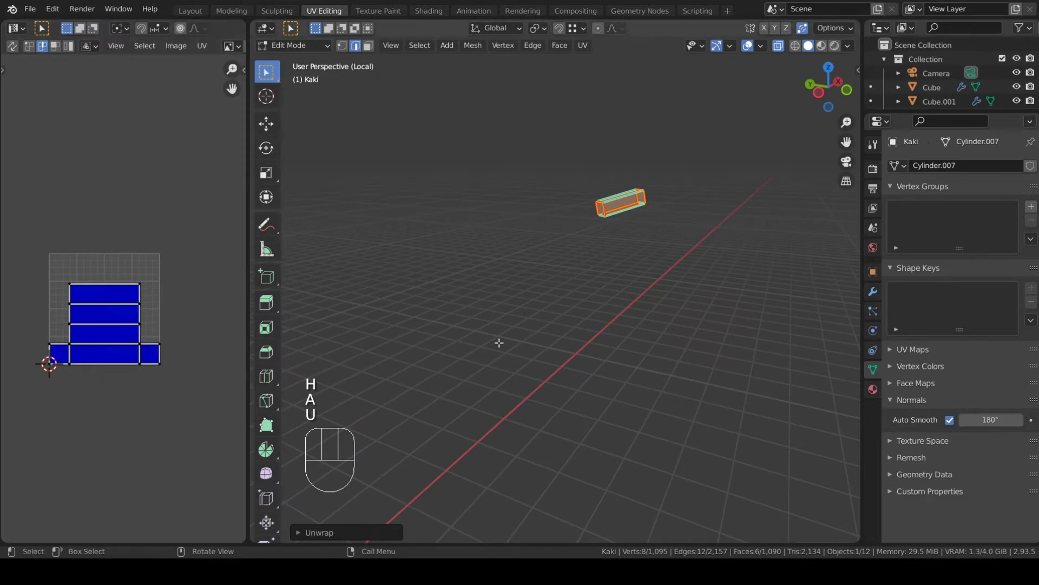
# - Reveal all hidden leg parts, turn off X-ray and clear the selection
pyautogui.hotkey('alt', 'h')
pyautogui.moveTo(614, 315); pyautogui.dragTo(777, 116, button='middle')
pyautogui.click(777, 48)
pyautogui.scroll(-3, 675, 227)
pyautogui.press('a')
pyautogui.press('a')
# - Look over the revealed leg and its marked seams from several sides, including the front and side views
pyautogui.moveTo(677, 227); pyautogui.dragTo(563, 276, button='middle')
pyautogui.scroll(4, 675, 248)
pyautogui.moveTo(563, 276); pyautogui.dragTo(617, 276, button='middle')
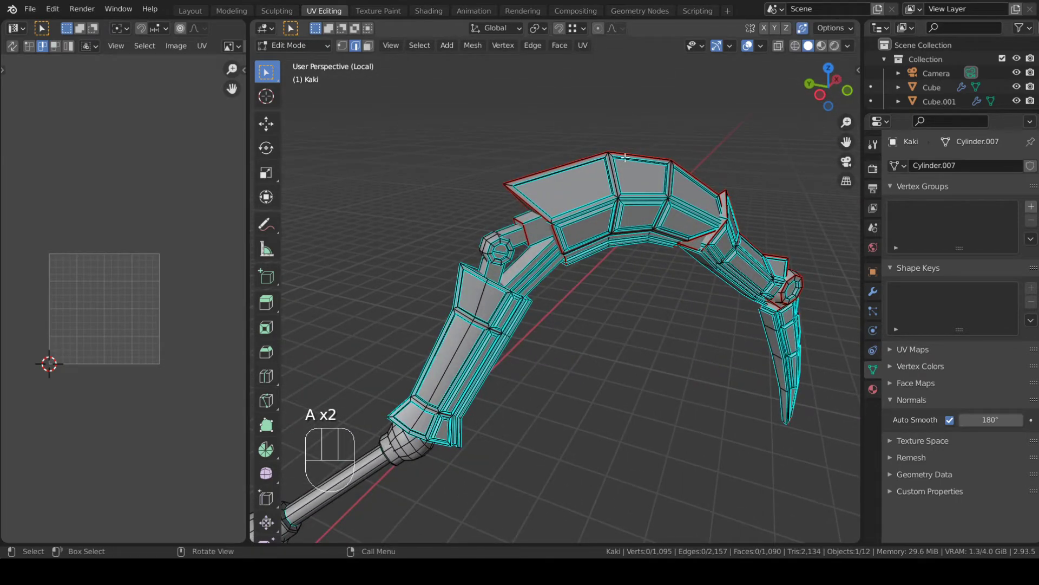
pyautogui.moveTo(538, 303); pyautogui.dragTo(503, 230, button='middle')
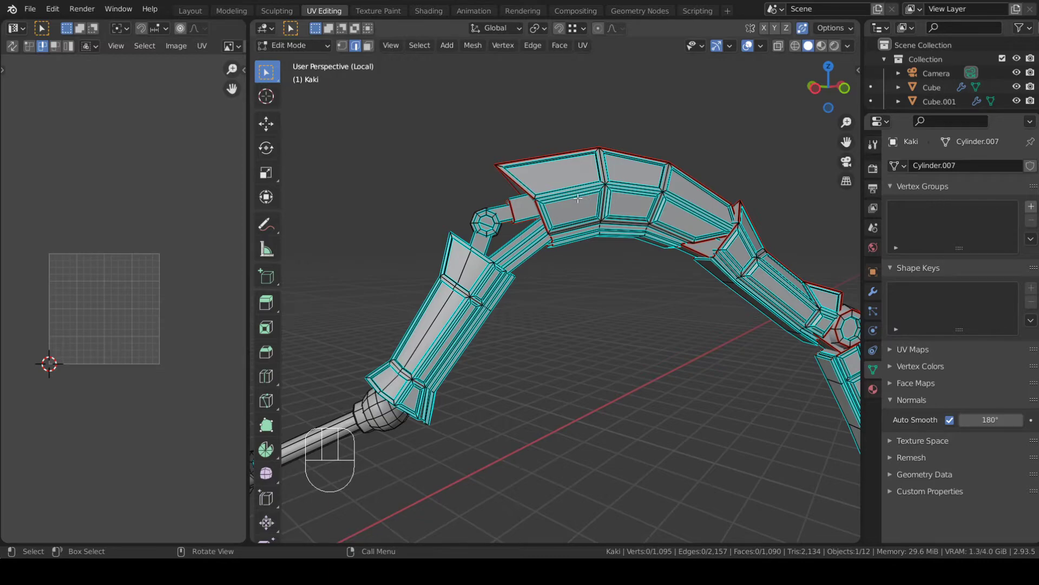
pyautogui.moveTo(578, 198)
pyautogui.mouseDown(button='middle')
pyautogui.moveTo(668, 220)
pyautogui.moveTo(614, 192)
pyautogui.moveTo(704, 225)
pyautogui.moveTo(684, 179)
pyautogui.moveTo(615, 220)
pyautogui.moveTo(673, 232)
pyautogui.moveTo(566, 215)
pyautogui.mouseUp(button='middle')
pyautogui.press('KP_1')
pyautogui.press('KP_3')
pyautogui.press('KP_1')
pyautogui.scroll(-3, 554, 191)
pyautogui.scroll(2, 565, 214)
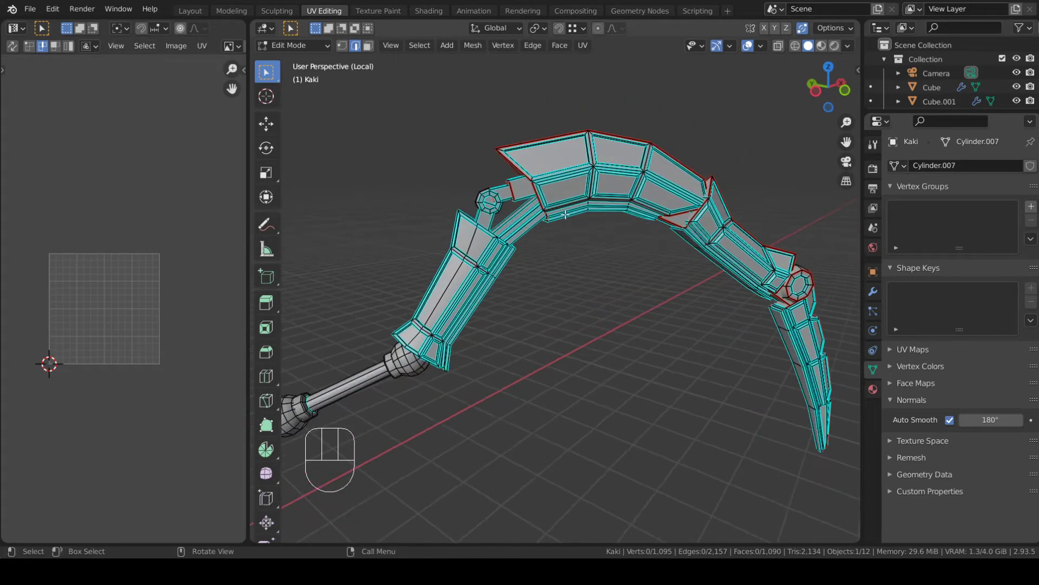
# - Select the curved segment, its small end block, the outer straight segment, large joint and claw as linked parts and hide them
pyautogui.press('l')
pyautogui.press('l')
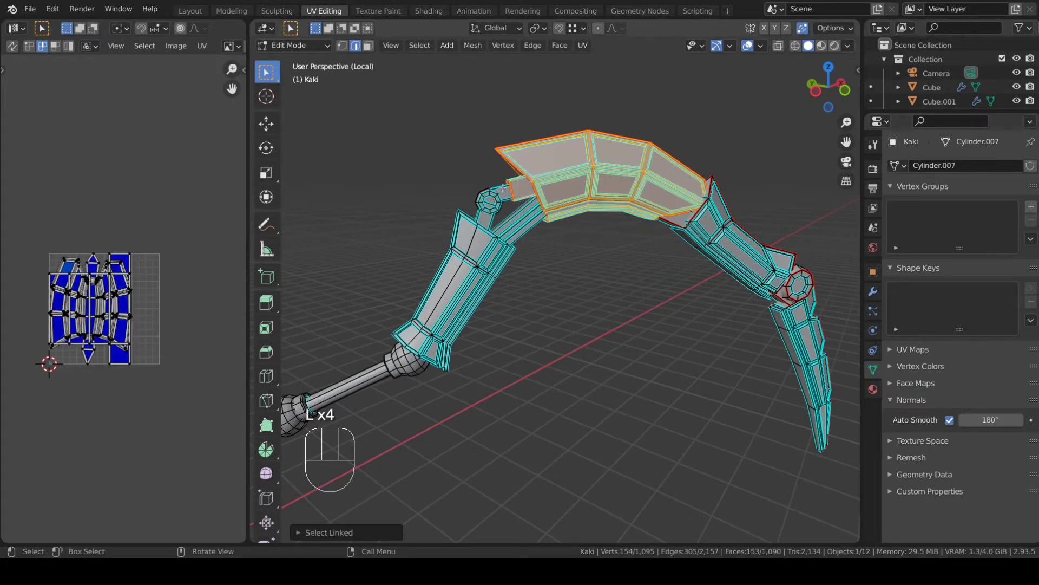
pyautogui.press('l')
pyautogui.press('l')
pyautogui.moveTo(692, 227); pyautogui.dragTo(705, 245, button='middle')
pyautogui.press('l')
pyautogui.press('l')
pyautogui.press('l')
pyautogui.scroll(-3, 819, 349)
pyautogui.moveTo(753, 359); pyautogui.dragTo(782, 359, button='middle')
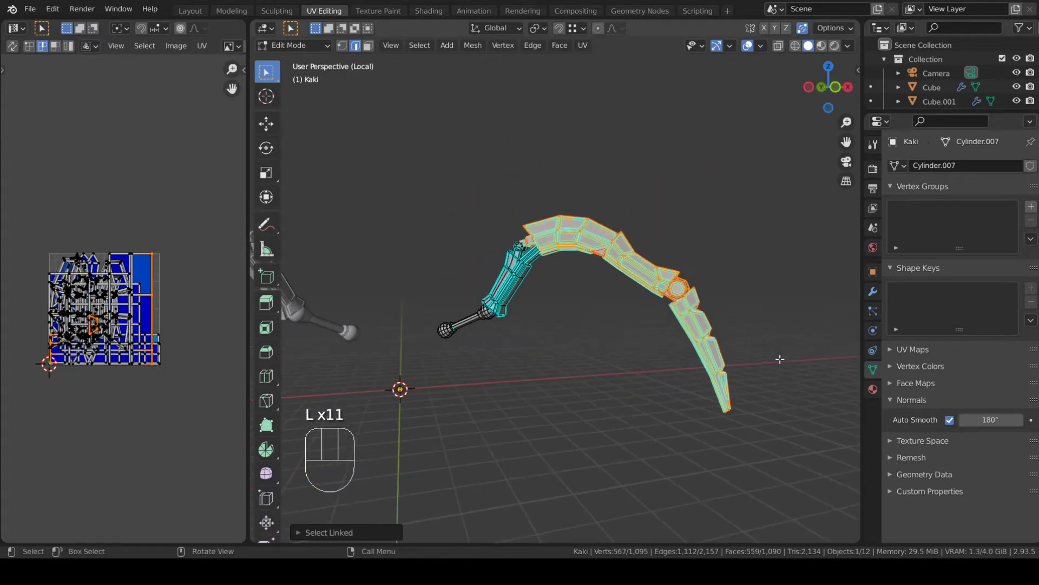
pyautogui.press('h')
# - Select the remaining straight segment, ribbed strut, block, rod and ball joints as linked parts and hide them, isolating the small round joint
pyautogui.moveTo(644, 340); pyautogui.dragTo(668, 341, button='middle')
pyautogui.scroll(5, 725, 361)
pyautogui.keyDown('shift'); pyautogui.moveTo(642, 302); pyautogui.dragTo(672, 354, button='middle'); pyautogui.keyUp('shift')
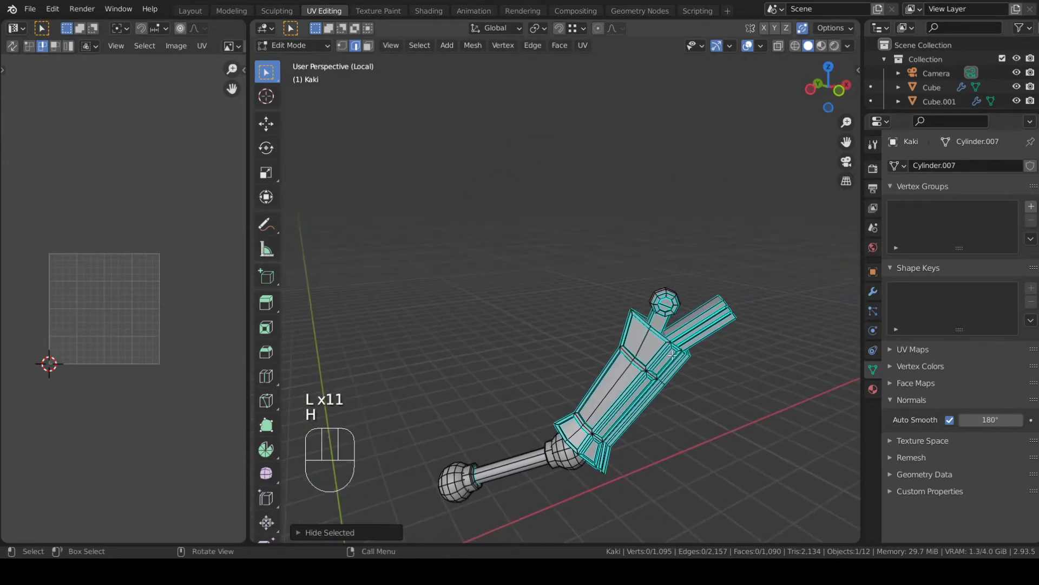
pyautogui.press('l')
pyautogui.press('l')
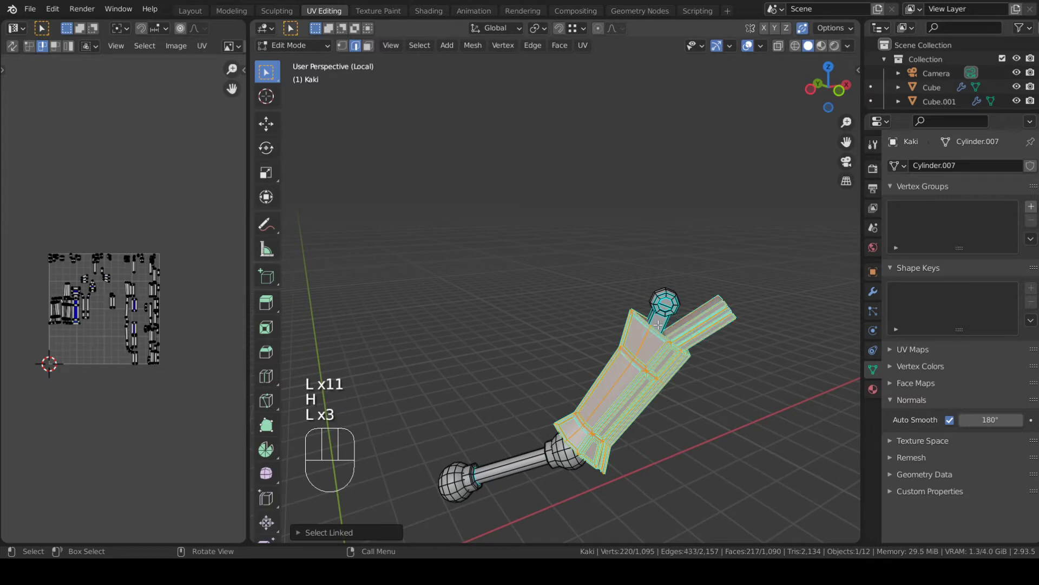
pyautogui.hotkey('ctrl', 'z')
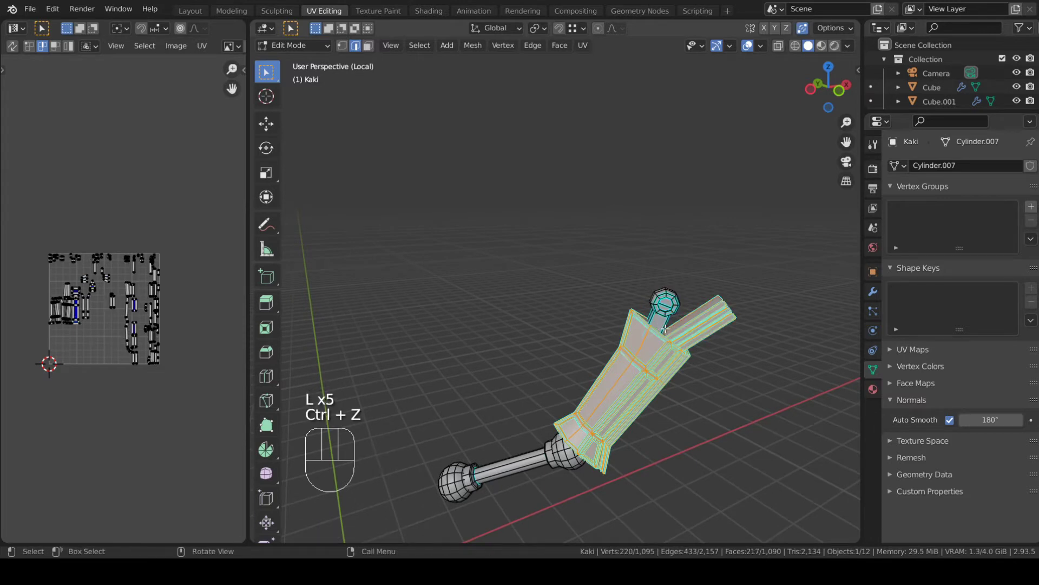
pyautogui.press('l')
pyautogui.press('l')
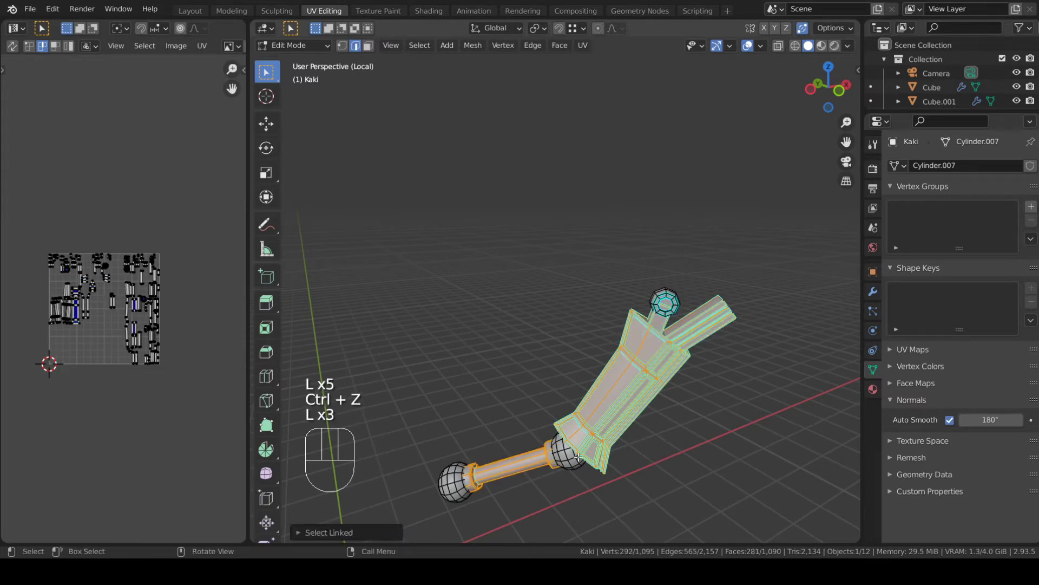
pyautogui.press('h')
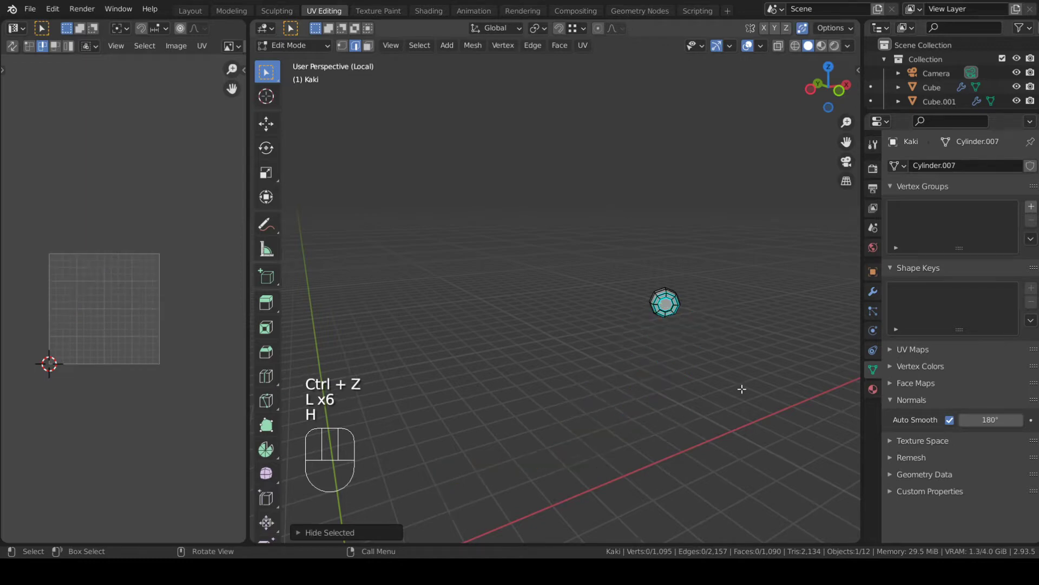
# - Select the edge loops at both ends of the small round joint plus one connecting edge path, and mark them as seams
pyautogui.scroll(4, 696, 383)
pyautogui.moveTo(743, 387); pyautogui.dragTo(680, 376, button='middle')
pyautogui.keyDown('shift'); pyautogui.moveTo(680, 376); pyautogui.dragTo(569, 366, button='middle'); pyautogui.keyUp('shift')
pyautogui.keyDown('alt'); pyautogui.click(635, 349); pyautogui.keyUp('alt')
pyautogui.keyDown('alt'); pyautogui.keyDown('shift'); pyautogui.click(460, 367); pyautogui.keyUp('shift'); pyautogui.keyUp('alt')
pyautogui.moveTo(462, 369); pyautogui.dragTo(667, 381, button='middle')
pyautogui.moveTo(611, 411); pyautogui.dragTo(563, 394, button='middle')
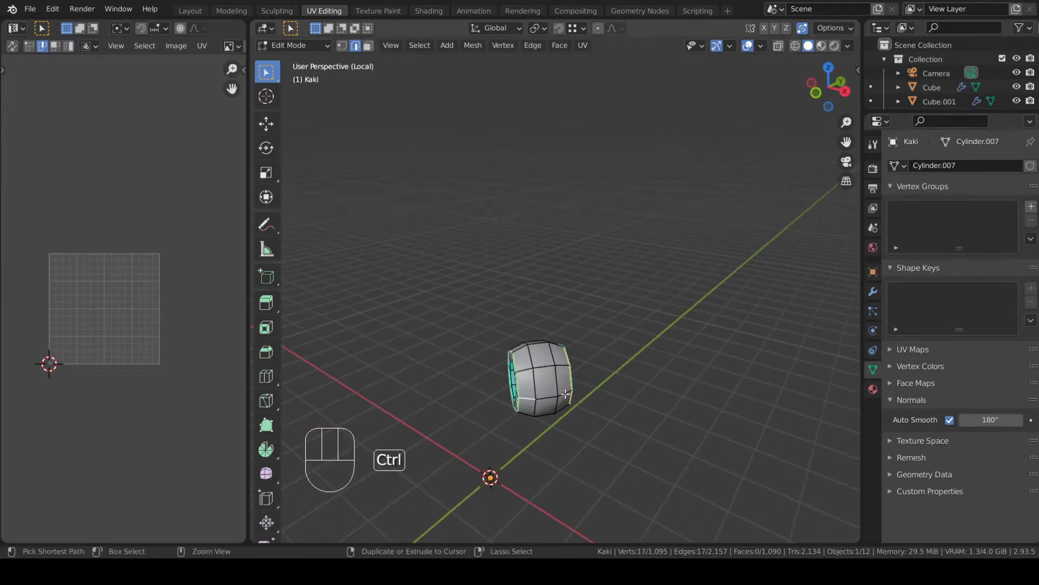
pyautogui.keyDown('ctrl'); pyautogui.click(562, 394); pyautogui.keyUp('ctrl')
pyautogui.press('u')
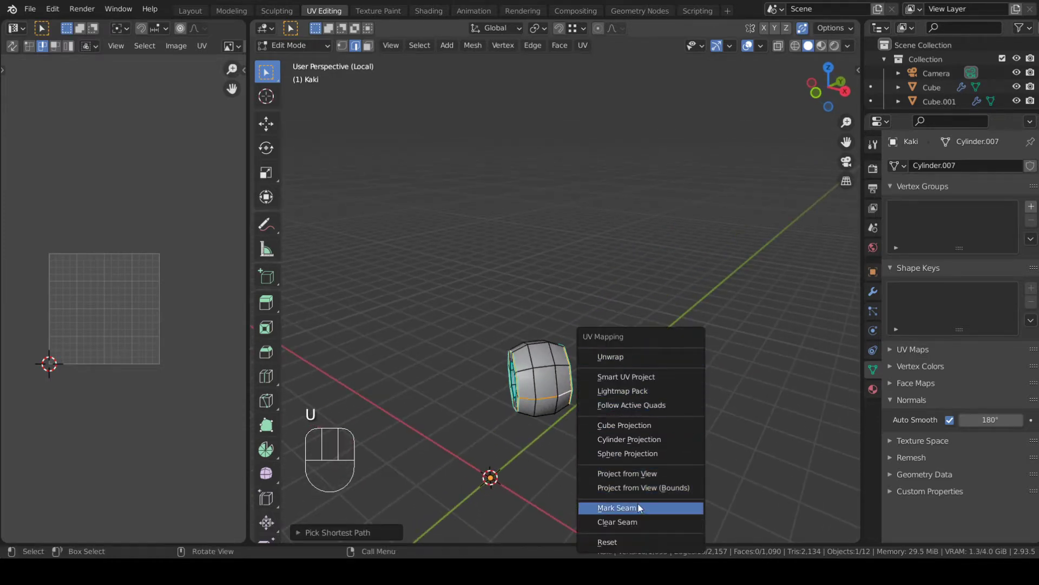
# - Unwrap the whole round joint and enlarge the UV editor around its layout
pyautogui.press('a')
pyautogui.press('u')
pyautogui.click(635, 256)
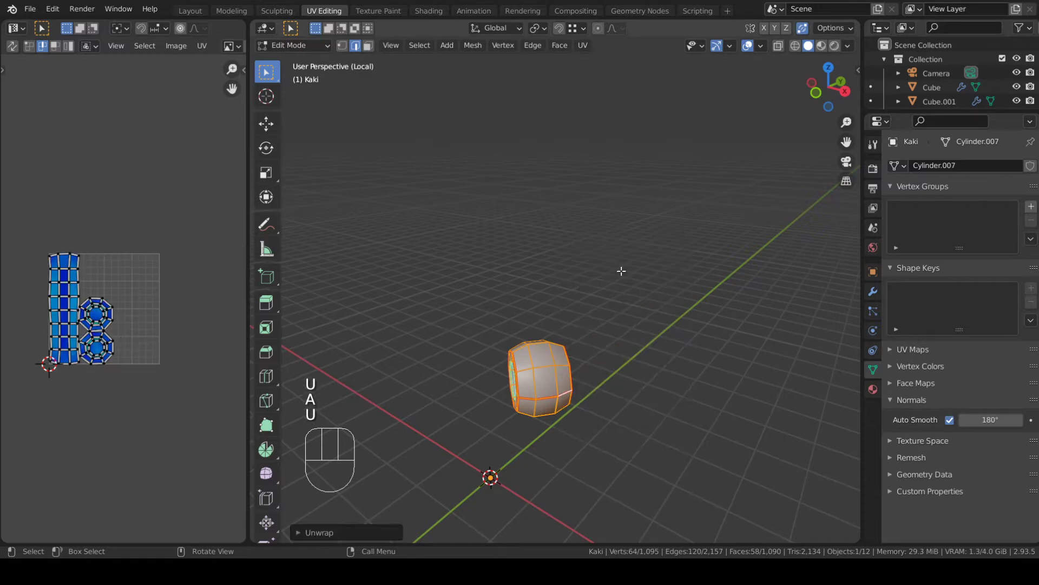
pyautogui.moveTo(248, 330); pyautogui.dragTo(550, 331)
pyautogui.scroll(4, 167, 346)
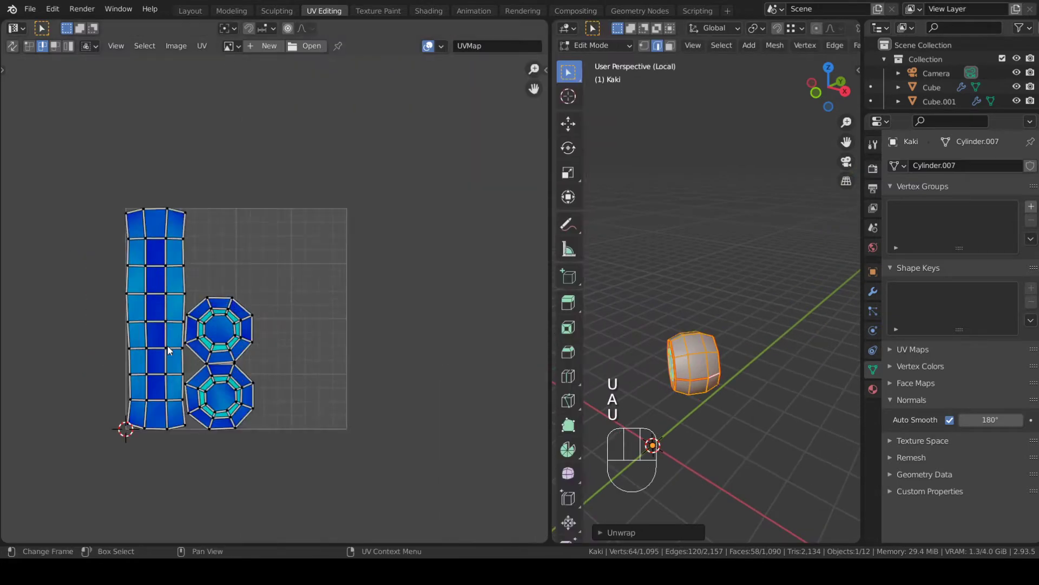
pyautogui.moveTo(169, 349); pyautogui.dragTo(276, 333, button='middle')
pyautogui.scroll(3, 276, 333)
# - Straighten the four vertical edge loops of the joint's UV strip one by one with Align X
pyautogui.keyDown('alt'); pyautogui.click(233, 299); pyautogui.keyUp('alt')
pyautogui.hotkey('shift', 'w')
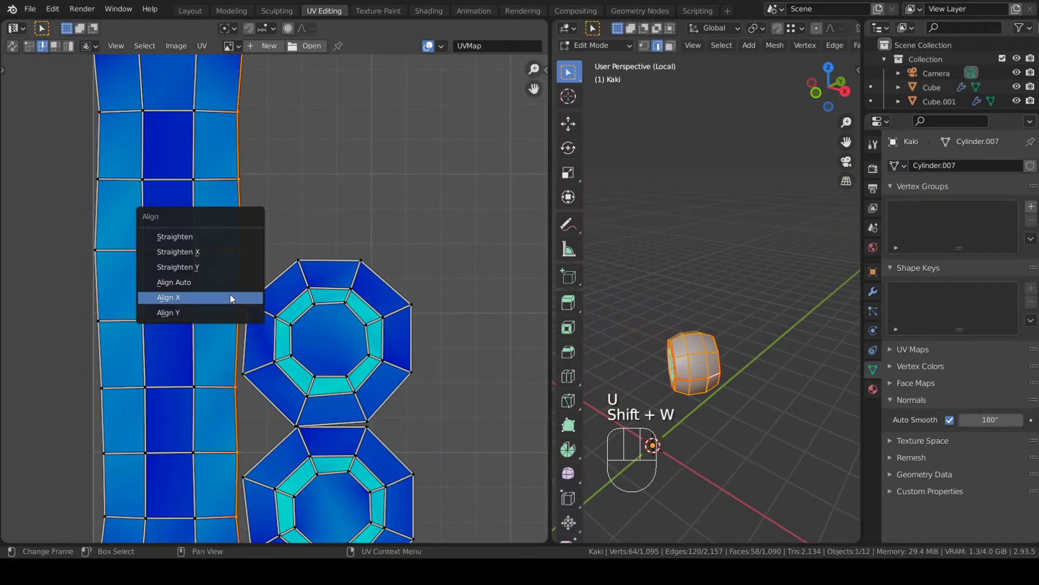
pyautogui.click(168, 298)
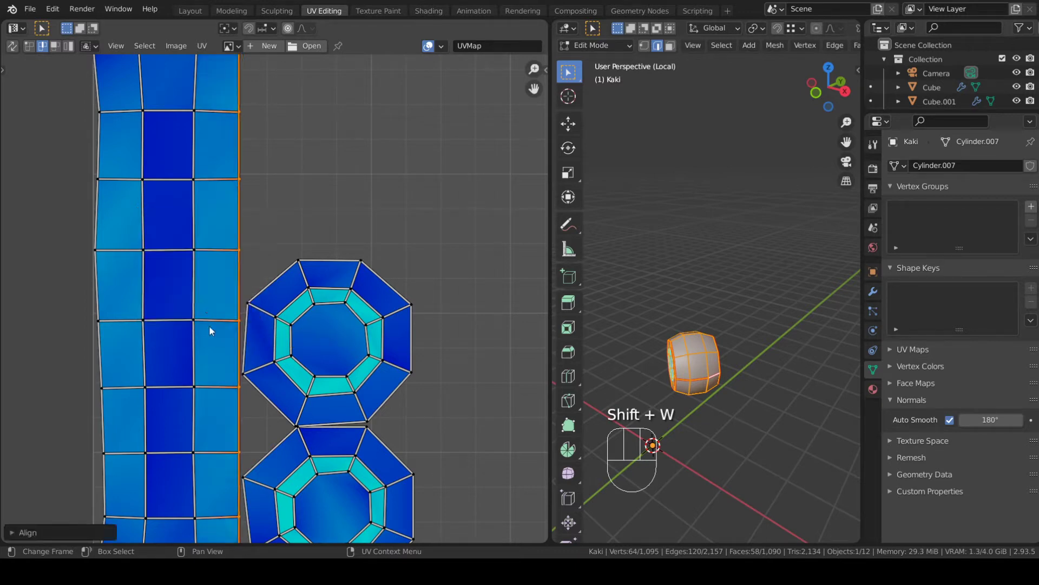
pyautogui.keyDown('alt'); pyautogui.click(193, 310); pyautogui.keyUp('alt')
pyautogui.hotkey('shift', 'w')
pyautogui.keyDown('alt'); pyautogui.click(147, 309); pyautogui.keyUp('alt')
pyautogui.hotkey('shift', 'w')
pyautogui.click(146, 309)
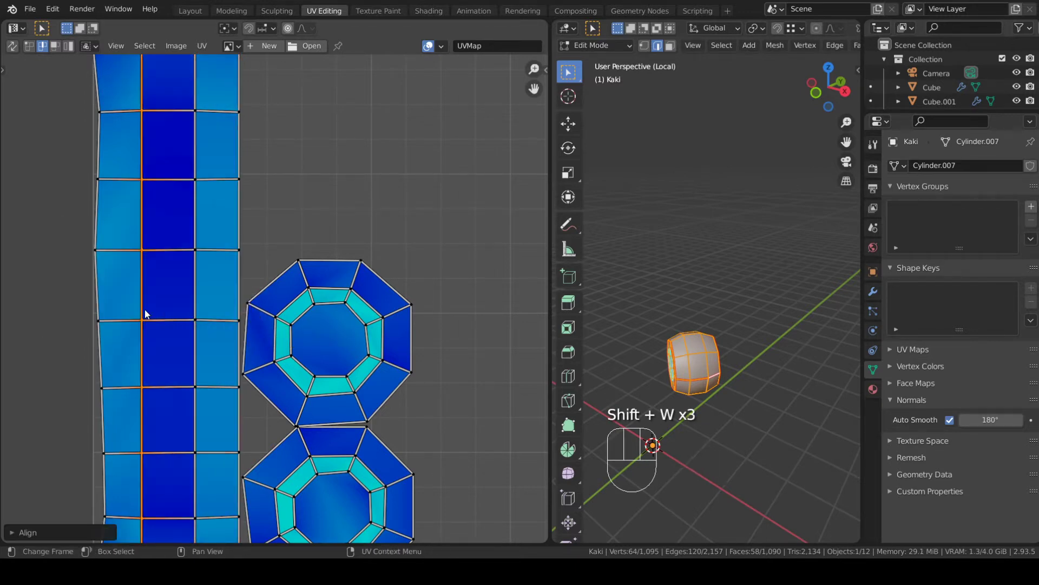
pyautogui.keyDown('alt'); pyautogui.click(102, 304); pyautogui.keyUp('alt')
pyautogui.hotkey('shift', 'w')
pyautogui.click(102, 305)
# - Straighten the upper four horizontal edge rows of the joint's UV strip with Align Y
pyautogui.scroll(-2, 176, 297)
pyautogui.moveTo(177, 298); pyautogui.dragTo(200, 312, button='middle')
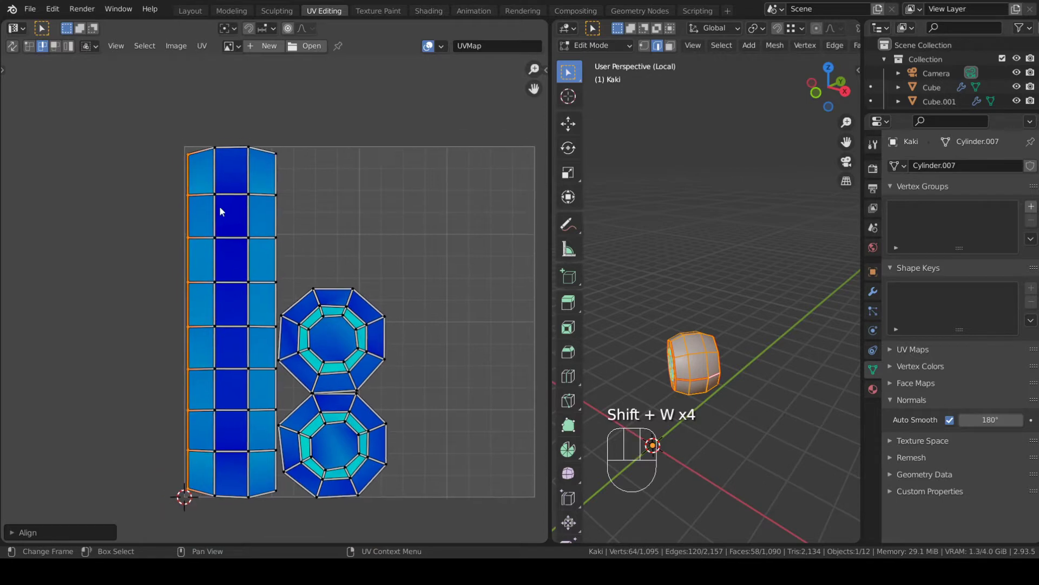
pyautogui.keyDown('alt'); pyautogui.click(224, 155); pyautogui.keyUp('alt')
pyautogui.hotkey('shift', 'w')
pyautogui.click(219, 175)
pyautogui.keyDown('alt'); pyautogui.click(228, 194); pyautogui.keyUp('alt')
pyautogui.hotkey('shift', 'w')
pyautogui.click(226, 197)
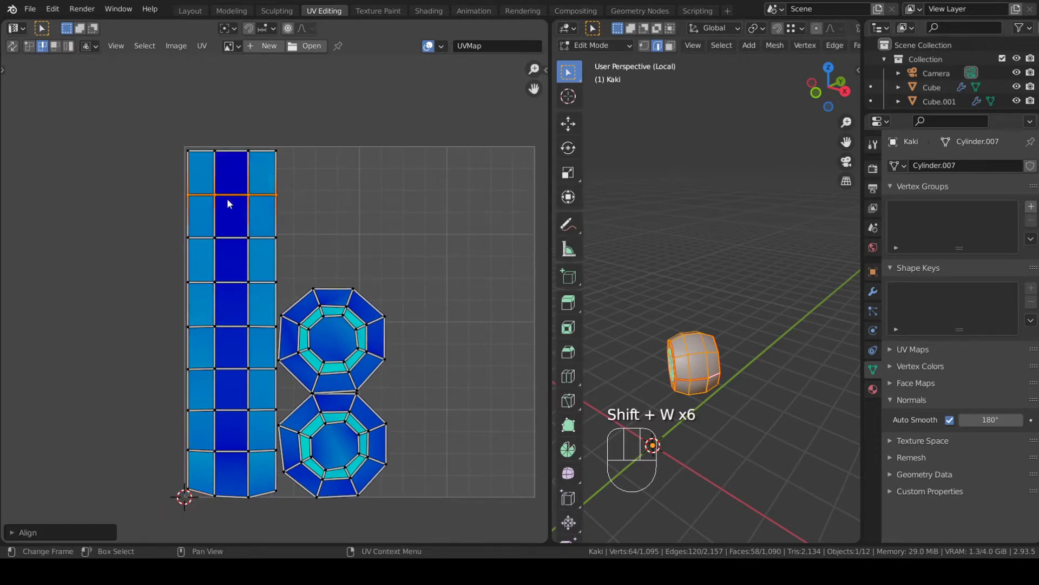
pyautogui.keyDown('alt'); pyautogui.click(230, 241); pyautogui.keyUp('alt')
pyautogui.hotkey('shift', 'w')
pyautogui.click(230, 244)
pyautogui.keyDown('alt'); pyautogui.click(222, 282); pyautogui.keyUp('alt')
pyautogui.hotkey('shift', 'w')
pyautogui.click(224, 279)
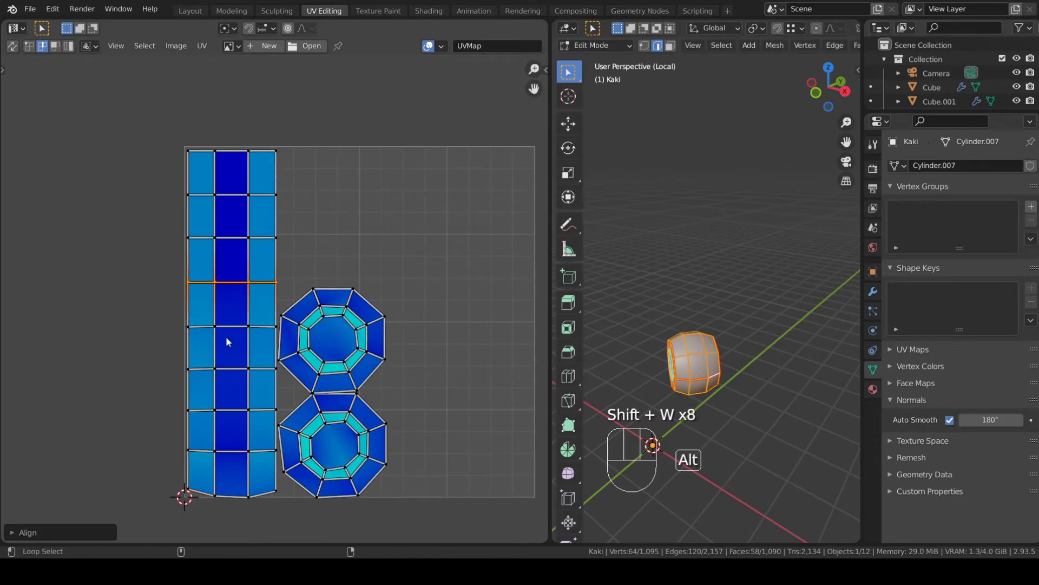
# - Straighten the lower five horizontal edge rows of the joint's UV strip with Align Y
pyautogui.keyDown('alt'); pyautogui.click(226, 326); pyautogui.keyUp('alt')
pyautogui.hotkey('shift', 'w')
pyautogui.click(226, 324)
pyautogui.keyDown('alt'); pyautogui.click(227, 369); pyautogui.keyUp('alt')
pyautogui.hotkey('shift', 'w')
pyautogui.click(227, 370)
pyautogui.keyDown('alt'); pyautogui.click(226, 405); pyautogui.keyUp('alt')
pyautogui.hotkey('shift', 'w')
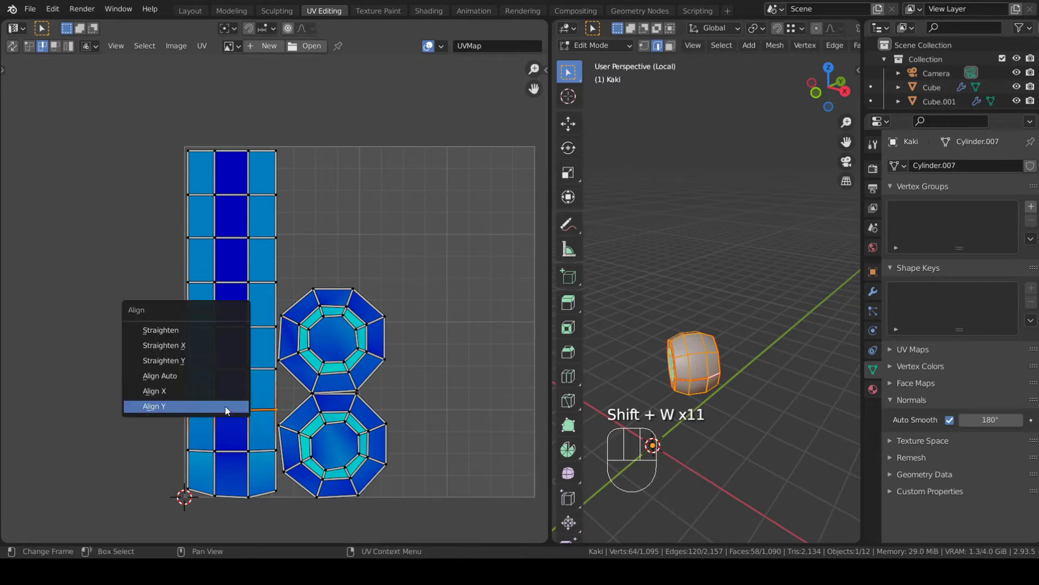
pyautogui.click(225, 405)
pyautogui.keyDown('alt'); pyautogui.click(223, 448); pyautogui.keyUp('alt')
pyautogui.hotkey('shift', 'w')
pyautogui.hotkey('shift', 'alt', 'w')
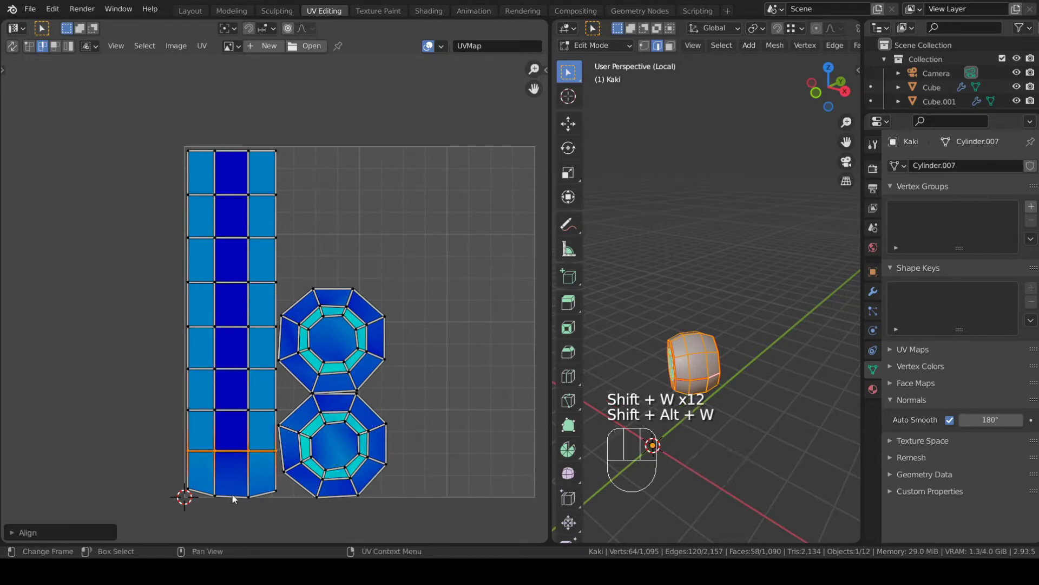
pyautogui.keyDown('alt'); pyautogui.click(232, 494); pyautogui.keyUp('alt')
pyautogui.hotkey('shift', 'w')
pyautogui.click(232, 495)
# - Reveal all hidden leg parts, clear the selection and narrow the UV editor to enlarge the 3D view
pyautogui.scroll(-4, 233, 495)
pyautogui.moveTo(703, 401); pyautogui.dragTo(699, 298, button='middle')
pyautogui.press('Tab')
pyautogui.press('Tab')
pyautogui.hotkey('alt', 'h')
pyautogui.press('a')
pyautogui.press('a')
pyautogui.moveTo(550, 305); pyautogui.dragTo(259, 305)
# - Select the linked parts of the arched segment, its joints and small block, the middle segment and the claw, and hide them
pyautogui.press('l')
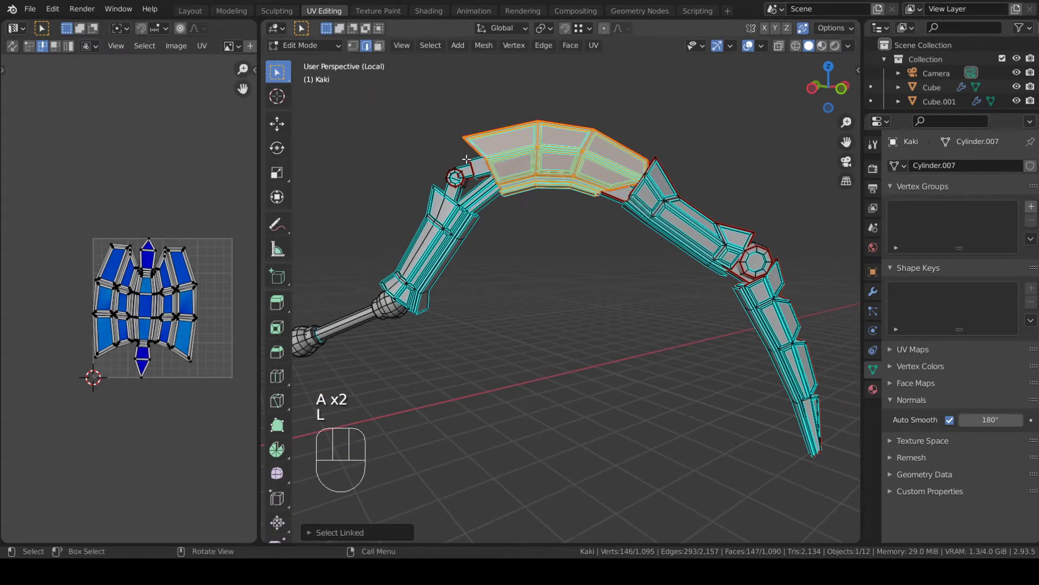
pyautogui.press('l')
pyautogui.press('l')
pyautogui.press('l')
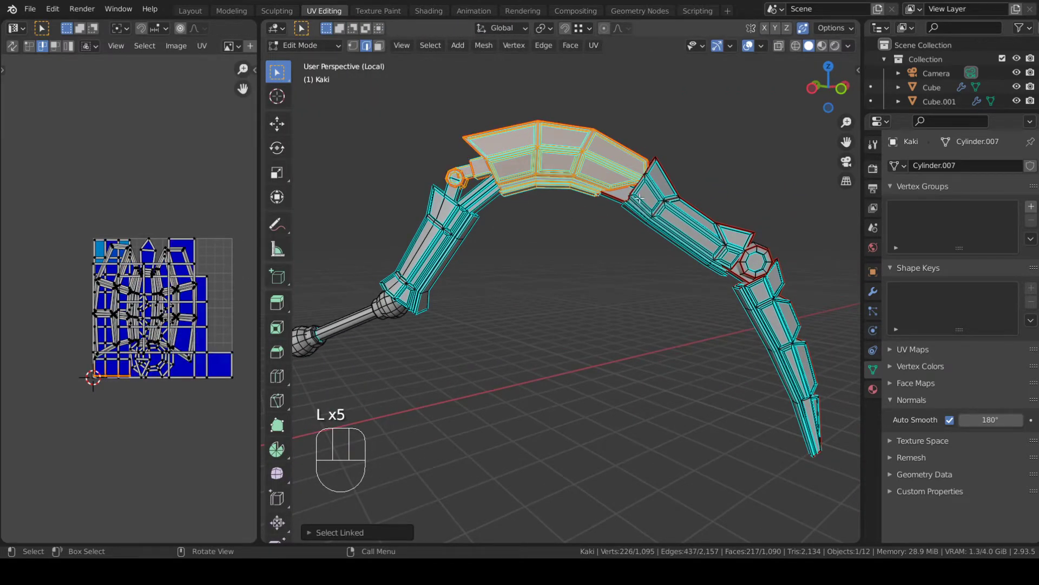
pyautogui.press('l')
pyautogui.press('l')
pyautogui.press('l')
pyautogui.press('l')
pyautogui.press('l')
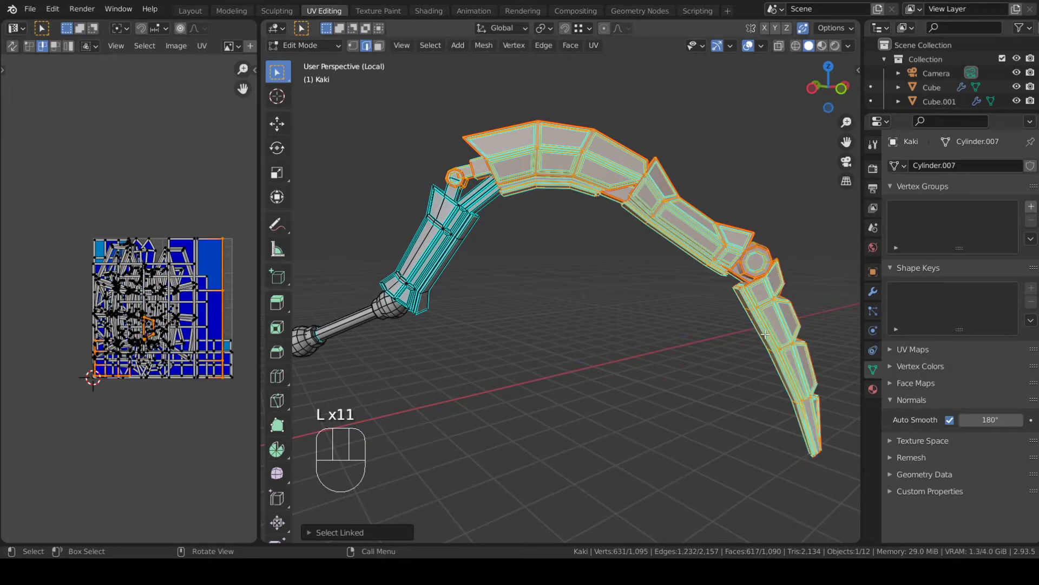
pyautogui.press('h')
# - Hide the lower leg segment, the small block on its end and the ball-ended rod parts, isolating the grooved connecting bar
pyautogui.moveTo(758, 328); pyautogui.dragTo(555, 309, button='middle')
pyautogui.keyDown('shift'); pyautogui.moveTo(555, 309); pyautogui.dragTo(561, 284, button='middle'); pyautogui.keyUp('shift')
pyautogui.scroll(6, 573, 308)
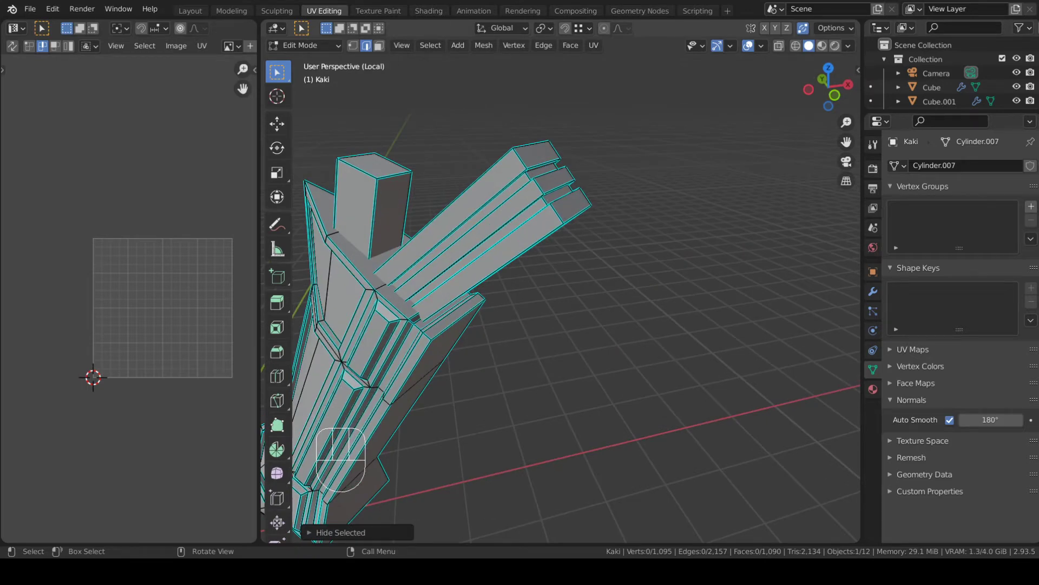
pyautogui.scroll(-4, 516, 148)
pyautogui.moveTo(536, 194); pyautogui.dragTo(568, 211, button='middle')
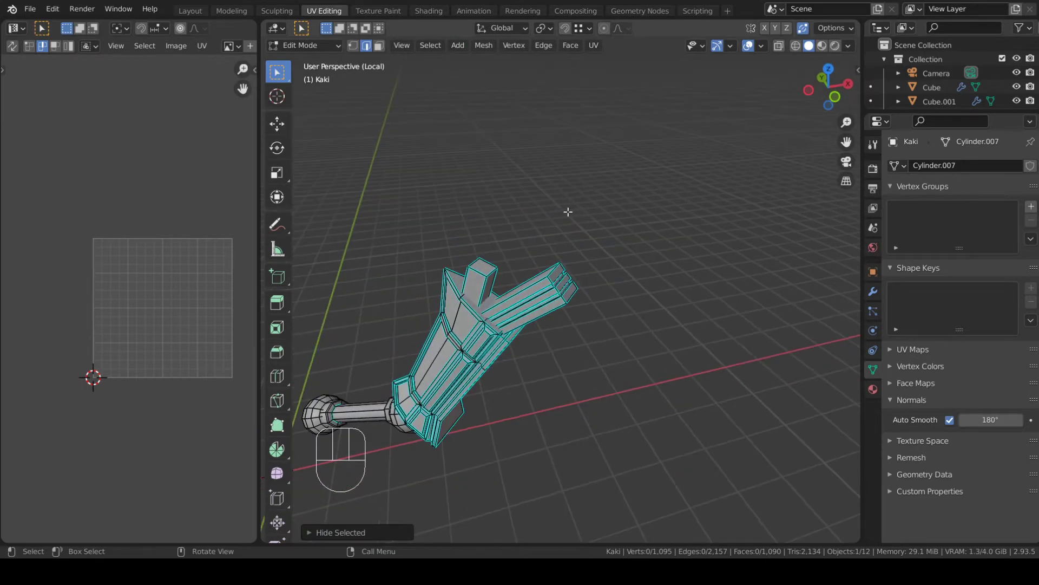
pyautogui.moveTo(492, 240); pyautogui.dragTo(540, 216, button='middle')
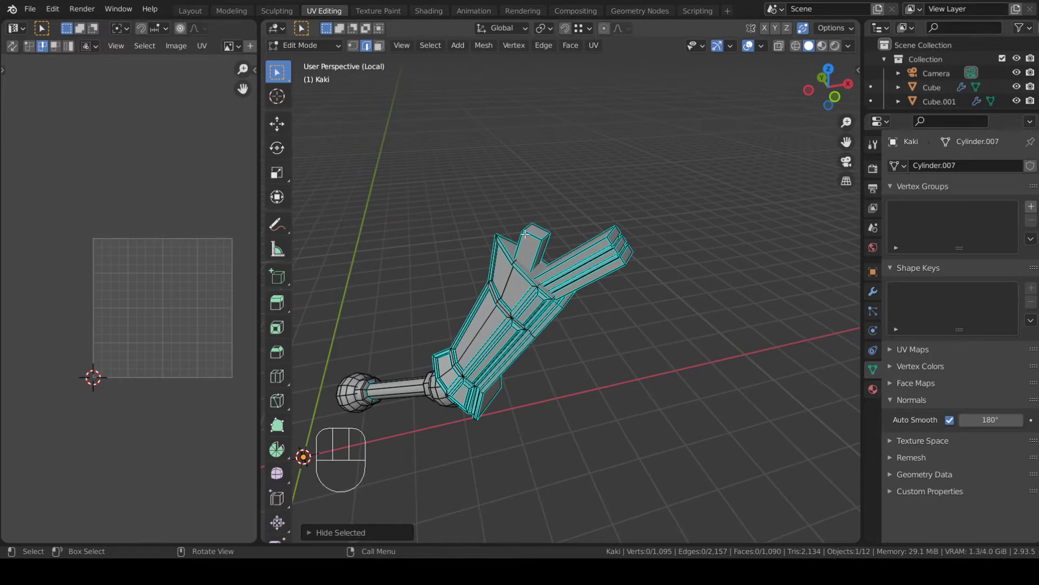
pyautogui.press('l')
pyautogui.moveTo(500, 299); pyautogui.dragTo(478, 364, button='middle')
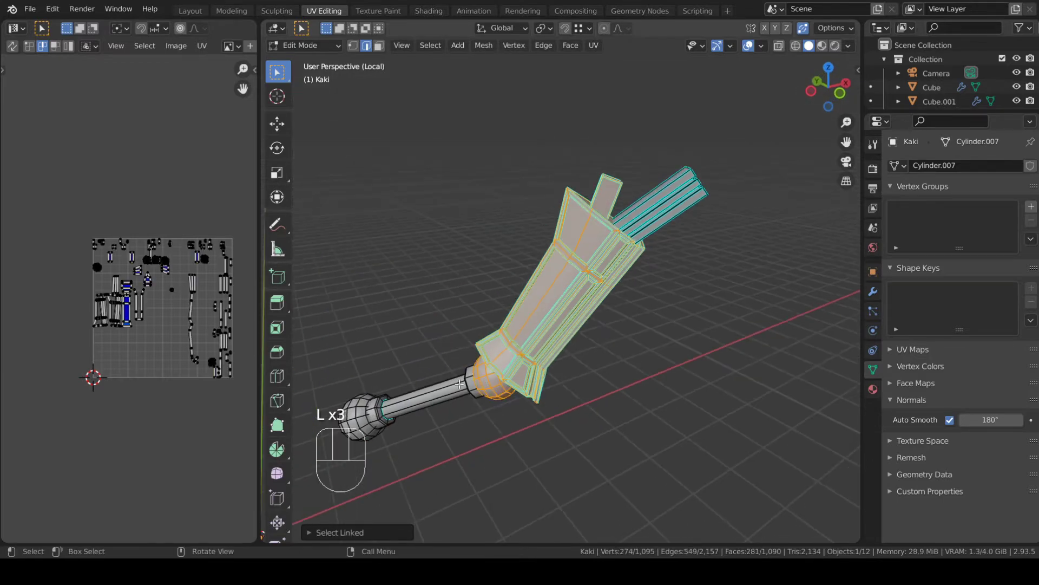
pyautogui.press('l')
pyautogui.press('h')
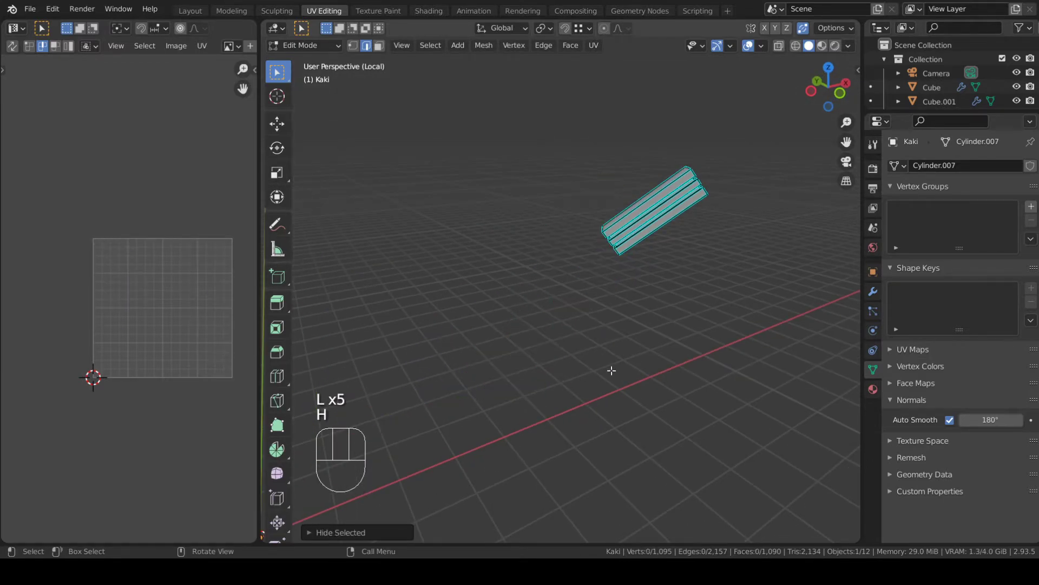
# - Mark seams around both ends of the grooved bar, leaving one edge per end uncut, and along one long lower edge
pyautogui.scroll(3, 610, 335)
pyautogui.moveTo(623, 283); pyautogui.dragTo(576, 316, button='middle')
pyautogui.keyDown('shift'); pyautogui.moveTo(538, 389); pyautogui.dragTo(549, 330, button='middle'); pyautogui.keyUp('shift')
pyautogui.keyDown('ctrl'); pyautogui.click(530, 296); pyautogui.keyUp('ctrl')
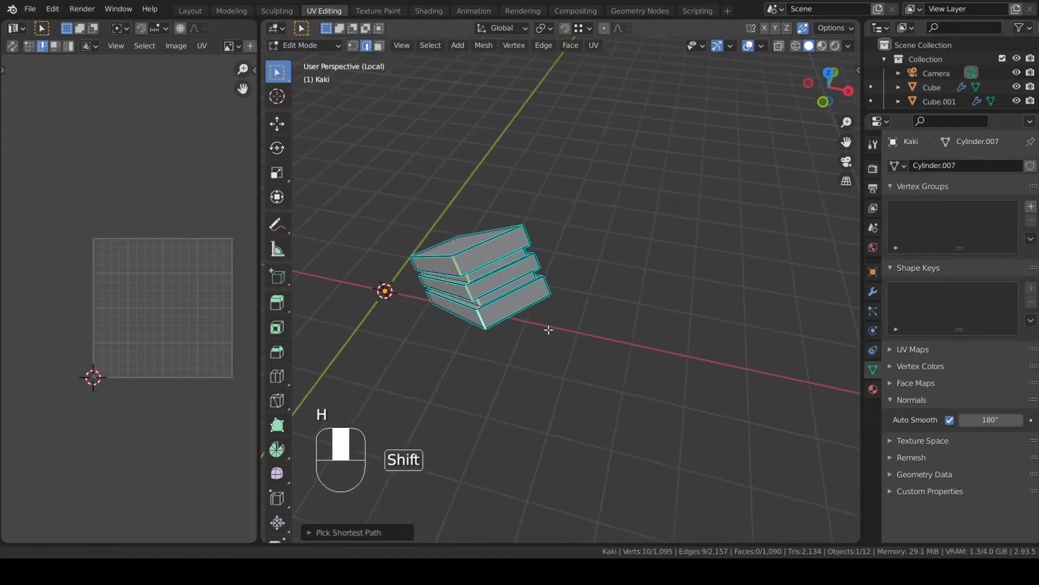
pyautogui.keyDown('shift'); pyautogui.click(547, 287); pyautogui.keyUp('shift')
pyautogui.keyDown('ctrl'); pyautogui.click(528, 232); pyautogui.keyUp('ctrl')
pyautogui.keyDown('shift'); pyautogui.click(508, 231); pyautogui.keyUp('shift')
pyautogui.moveTo(511, 236); pyautogui.dragTo(637, 360, button='middle')
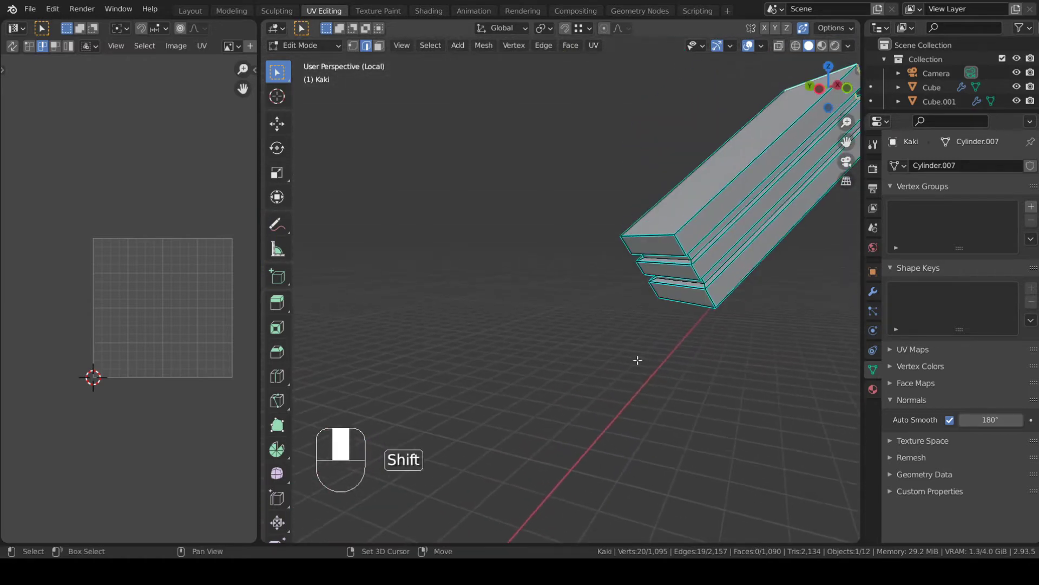
pyautogui.keyDown('ctrl'); pyautogui.click(714, 301); pyautogui.keyUp('ctrl')
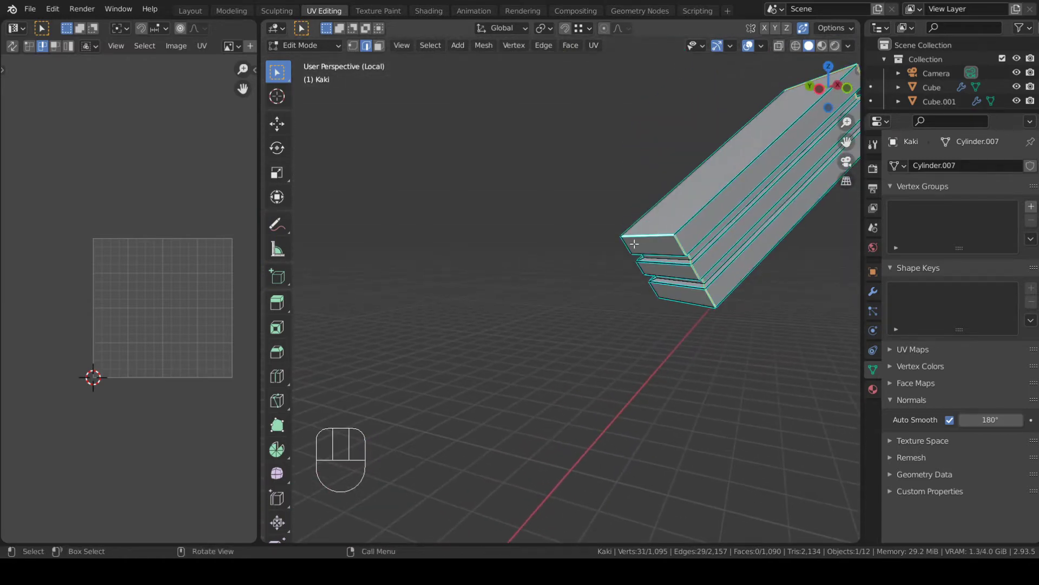
pyautogui.keyDown('ctrl'); pyautogui.click(634, 288); pyautogui.keyUp('ctrl')
pyautogui.moveTo(662, 296); pyautogui.dragTo(655, 384, button='middle')
pyautogui.keyDown('shift'); pyautogui.click(615, 389); pyautogui.keyUp('shift')
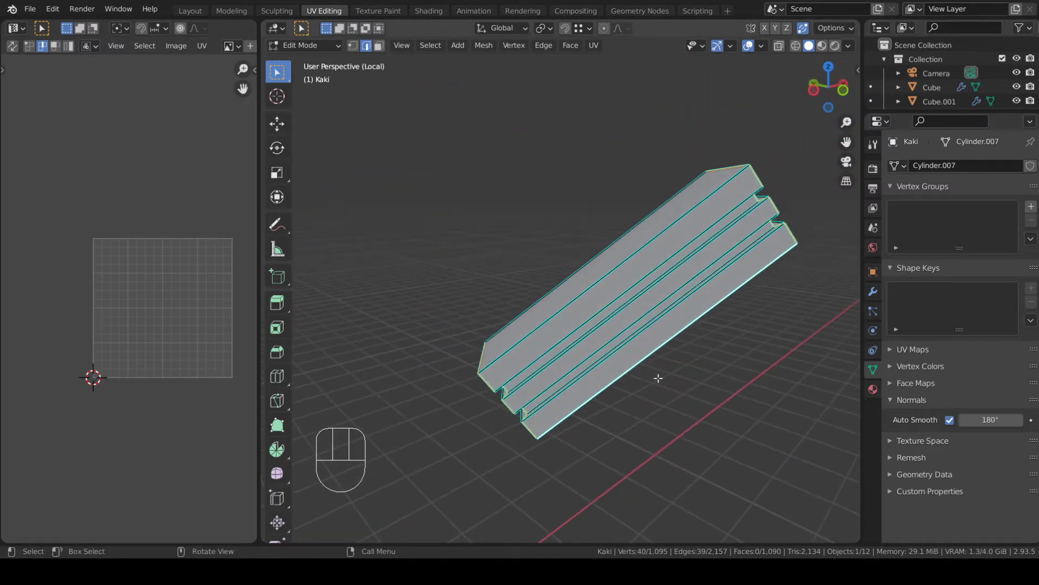
pyautogui.press('u')
pyautogui.click(629, 507)
# - Unwrap the whole grooved bar and inspect its UV layout up close
pyautogui.press('a')
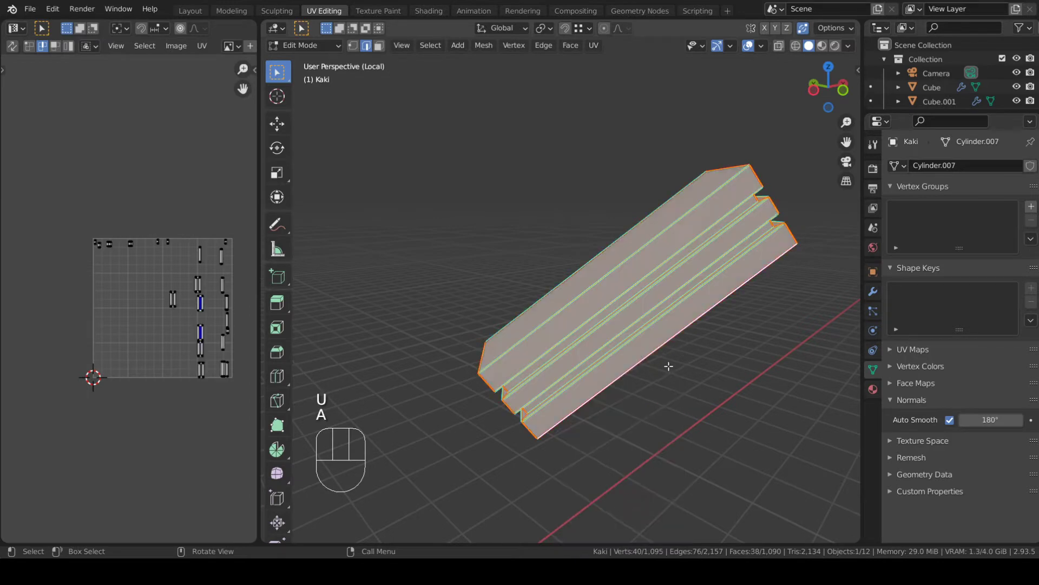
pyautogui.press('u')
pyautogui.click(622, 210)
pyautogui.scroll(6, 132, 380)
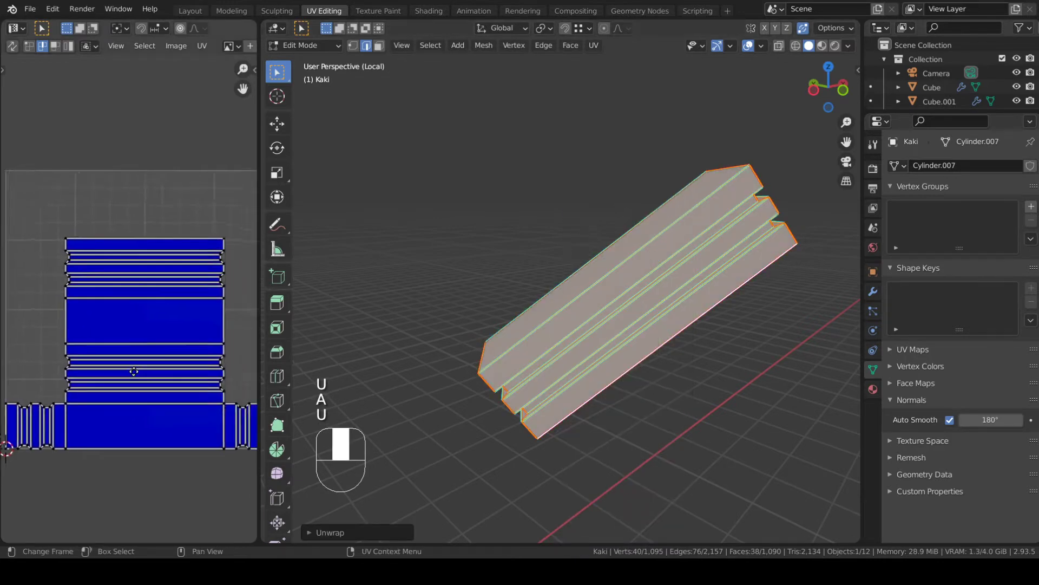
pyautogui.scroll(-4, 177, 369)
pyautogui.scroll(3, 162, 379)
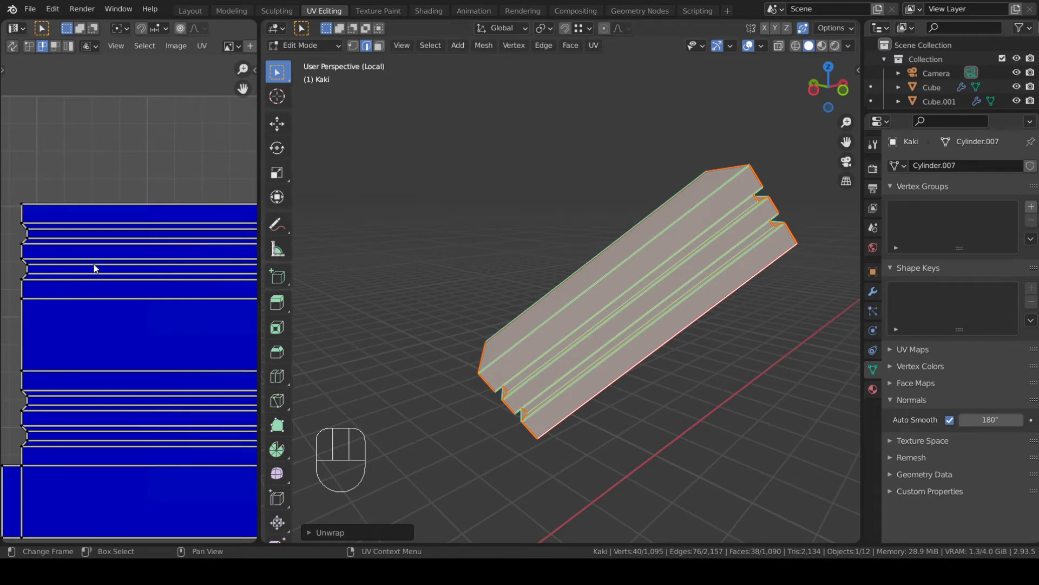
pyautogui.scroll(-4, 696, 344)
# - Check the leg in Object Mode, return to Edit Mode, reveal all hidden parts and clear the selection
pyautogui.press('Tab')
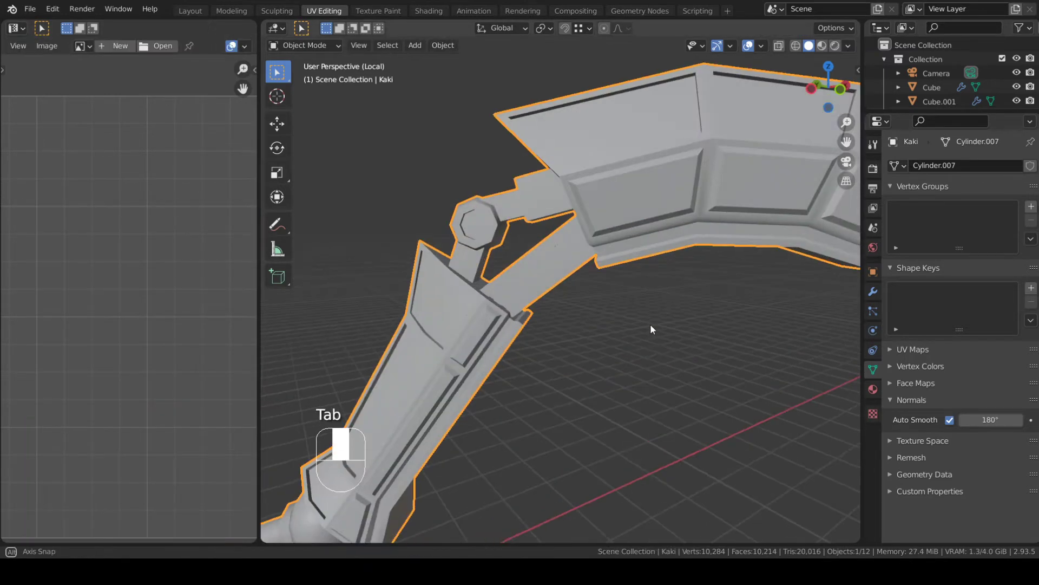
pyautogui.press('Tab')
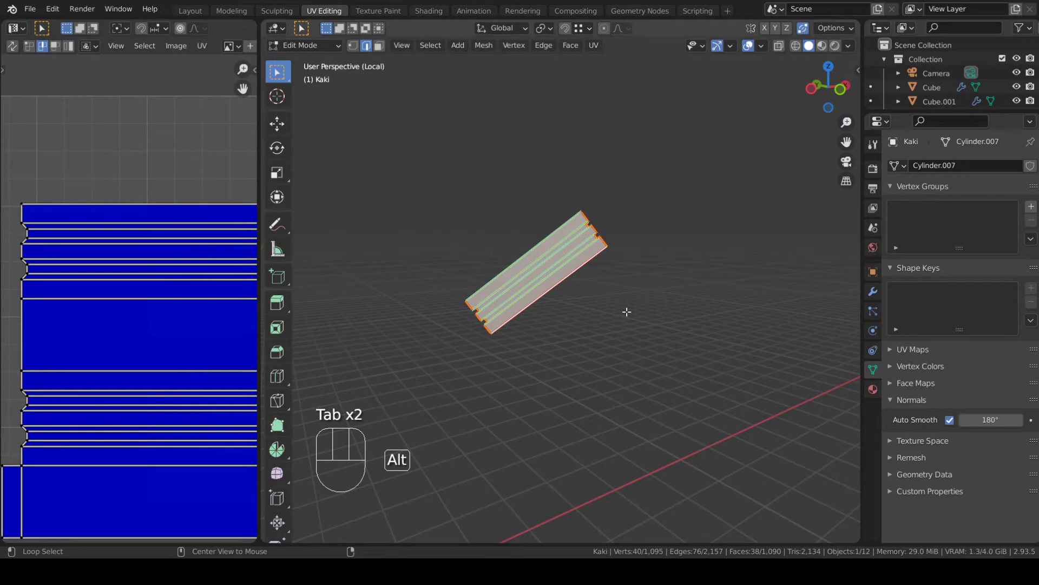
pyautogui.hotkey('alt', 'h')
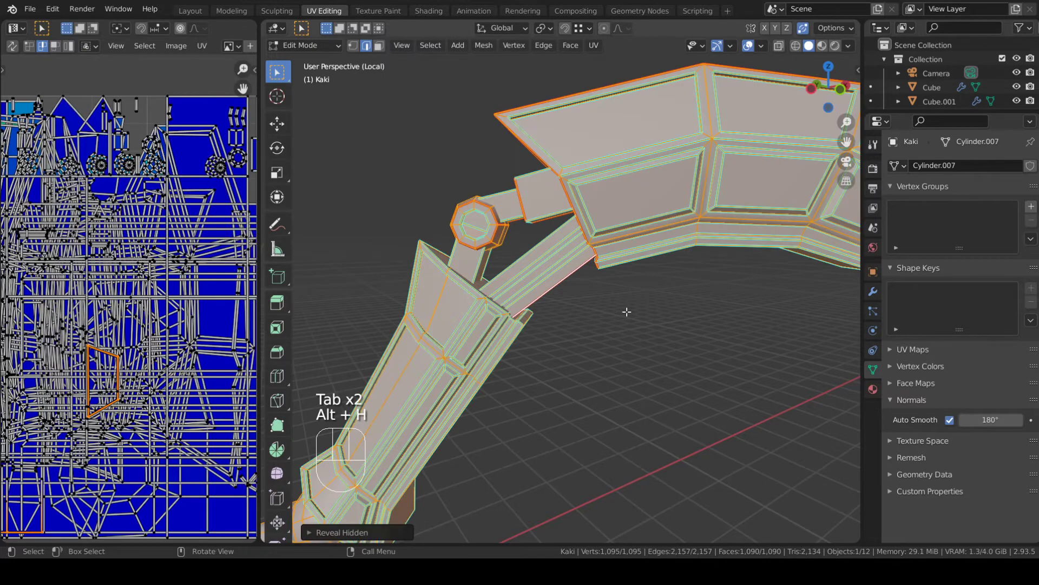
pyautogui.scroll(-3, 627, 309)
pyautogui.press('a')
pyautogui.press('a')
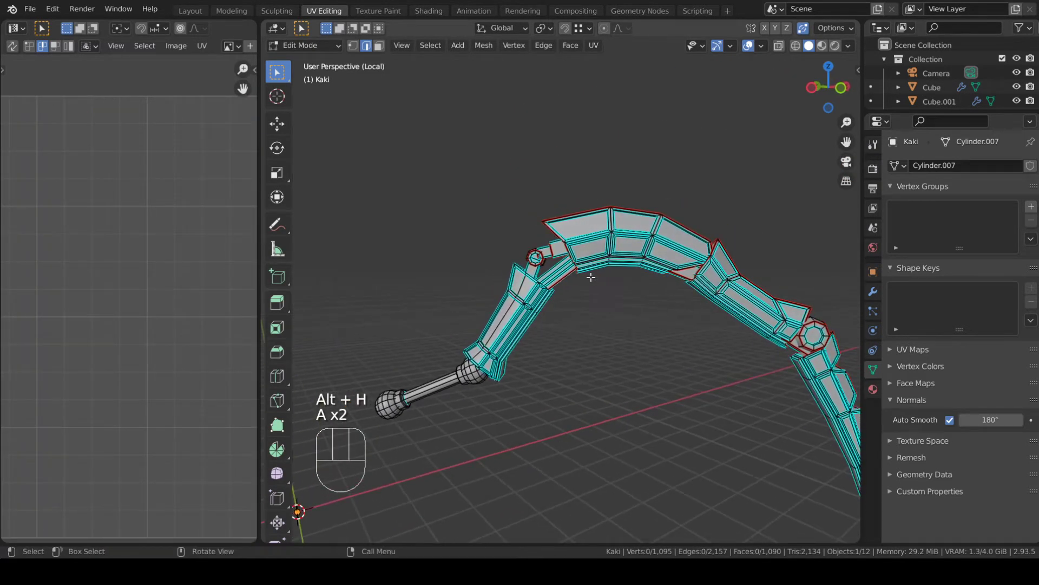
# - Select and hide the grooved bar, joints, arched segment, middle segment and claw, leaving the lower leg parts visible
pyautogui.press('l')
pyautogui.press('l')
pyautogui.press('l')
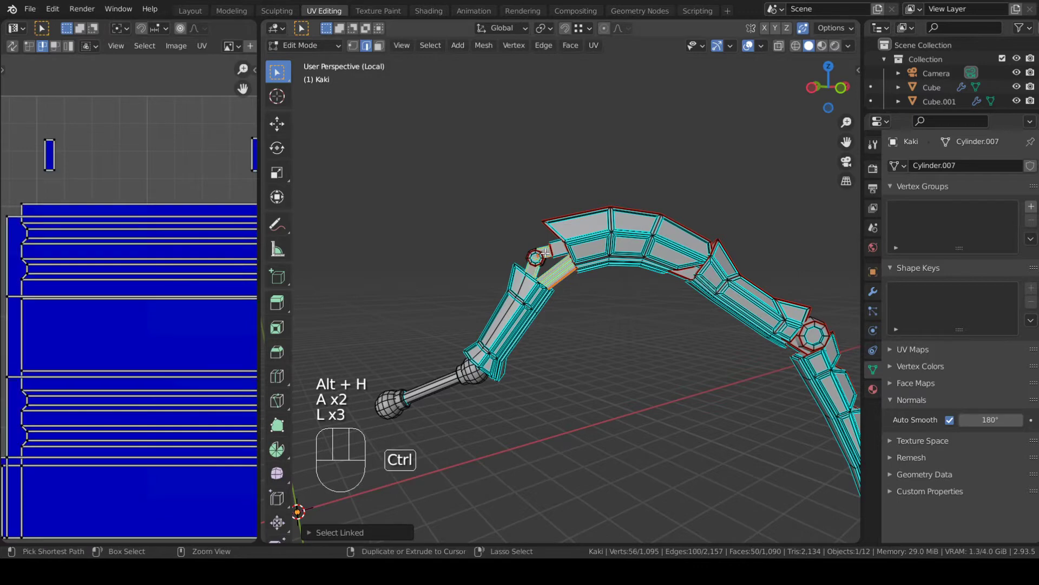
pyautogui.hotkey('ctrl', 'z')
pyautogui.hotkey('ctrl', 'z')
pyautogui.press('l')
pyautogui.press('l')
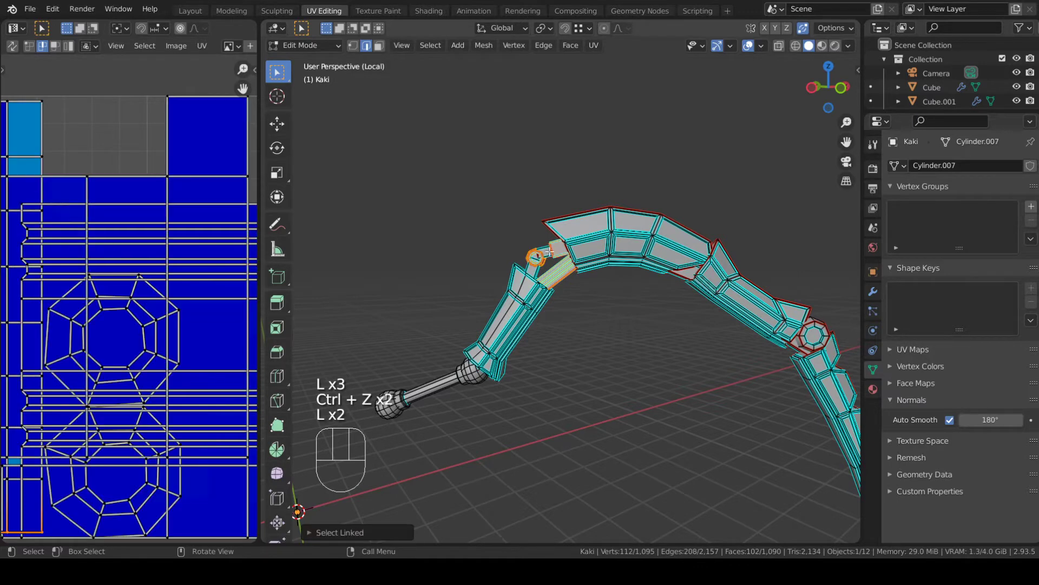
pyautogui.press('l')
pyautogui.press('l')
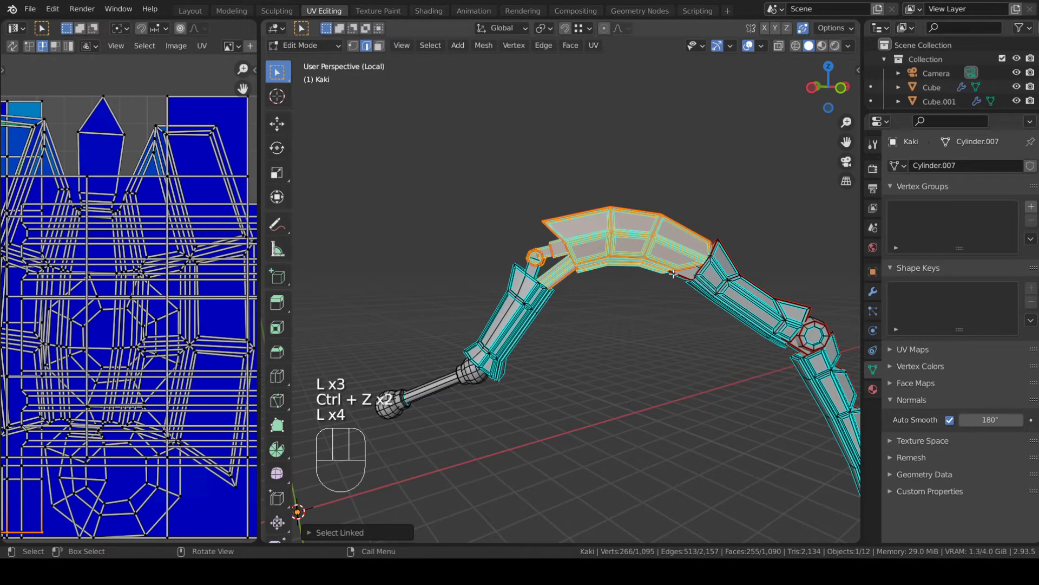
pyautogui.press('l')
pyautogui.moveTo(677, 278); pyautogui.dragTo(750, 304, button='middle')
pyautogui.press('l')
pyautogui.press('l')
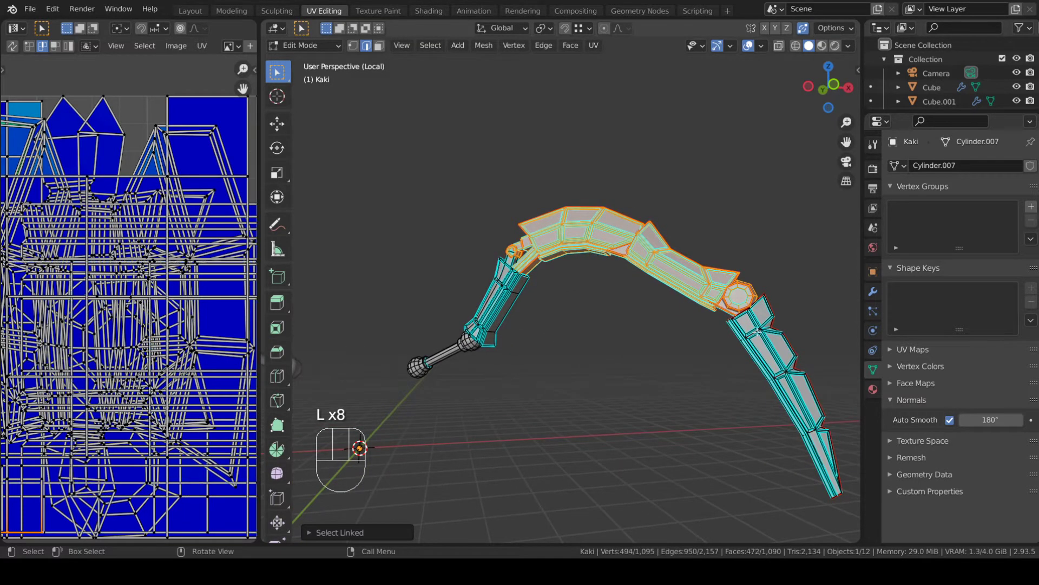
pyautogui.press('l')
pyautogui.press('l')
pyautogui.moveTo(721, 349); pyautogui.dragTo(747, 362, button='middle')
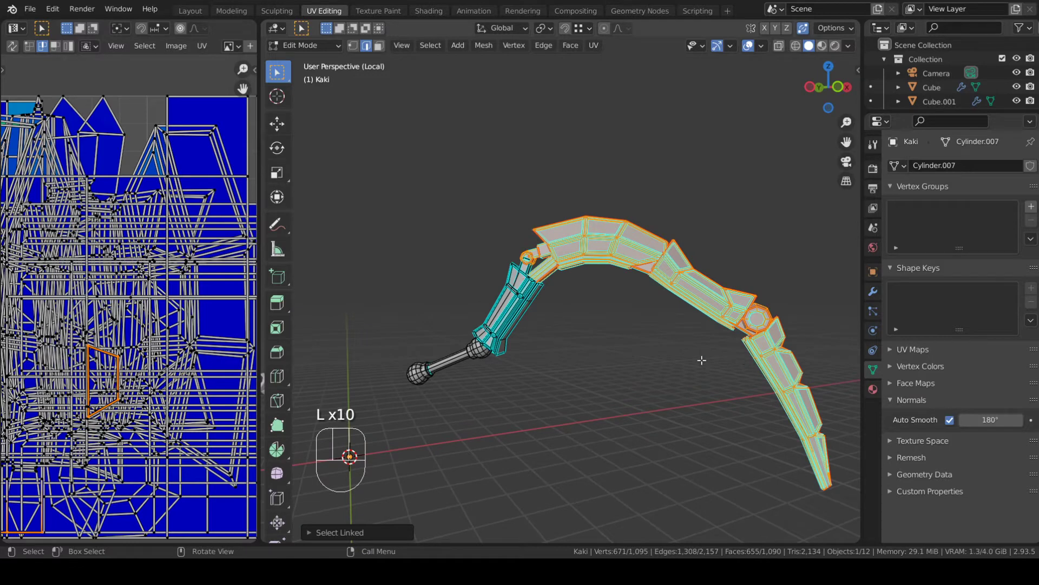
pyautogui.press('h')
# - Hide the lower leg segment and the ball-ended rod parts, isolating the small rectangular block
pyautogui.moveTo(678, 313); pyautogui.dragTo(615, 326, button='middle')
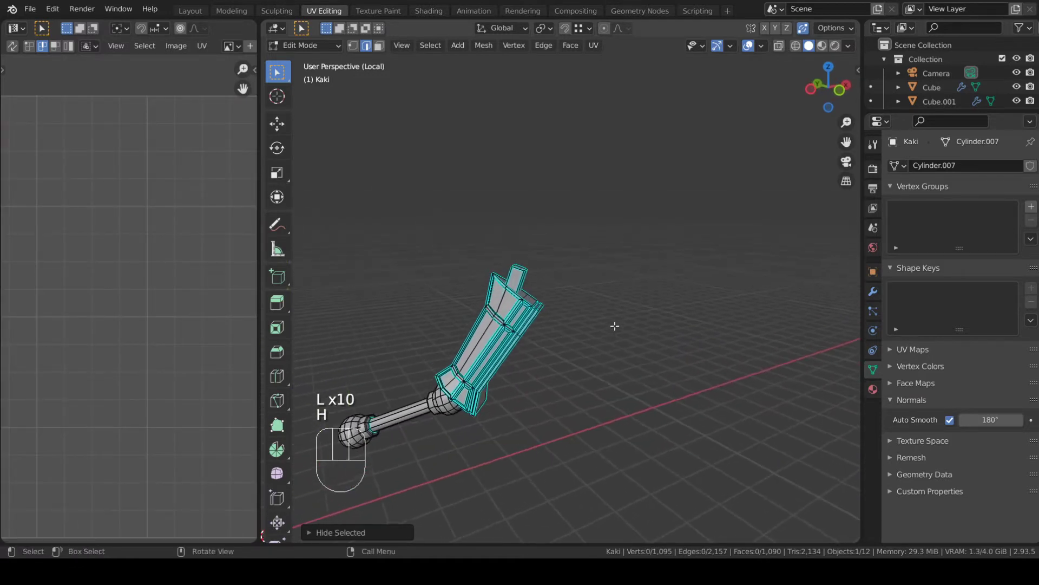
pyautogui.scroll(3, 558, 318)
pyautogui.moveTo(562, 301); pyautogui.dragTo(590, 275, button='middle')
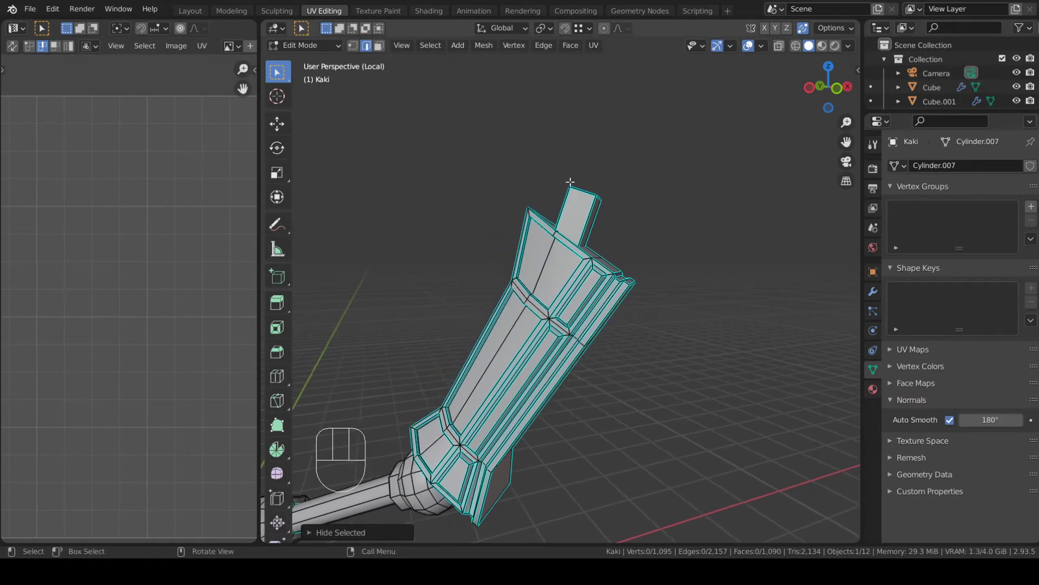
pyautogui.moveTo(603, 205); pyautogui.dragTo(572, 211, button='middle')
pyautogui.keyDown('shift'); pyautogui.moveTo(572, 212); pyautogui.dragTo(683, 238, button='middle'); pyautogui.keyUp('shift')
pyautogui.moveTo(666, 260); pyautogui.dragTo(656, 299, button='middle')
pyautogui.press('l')
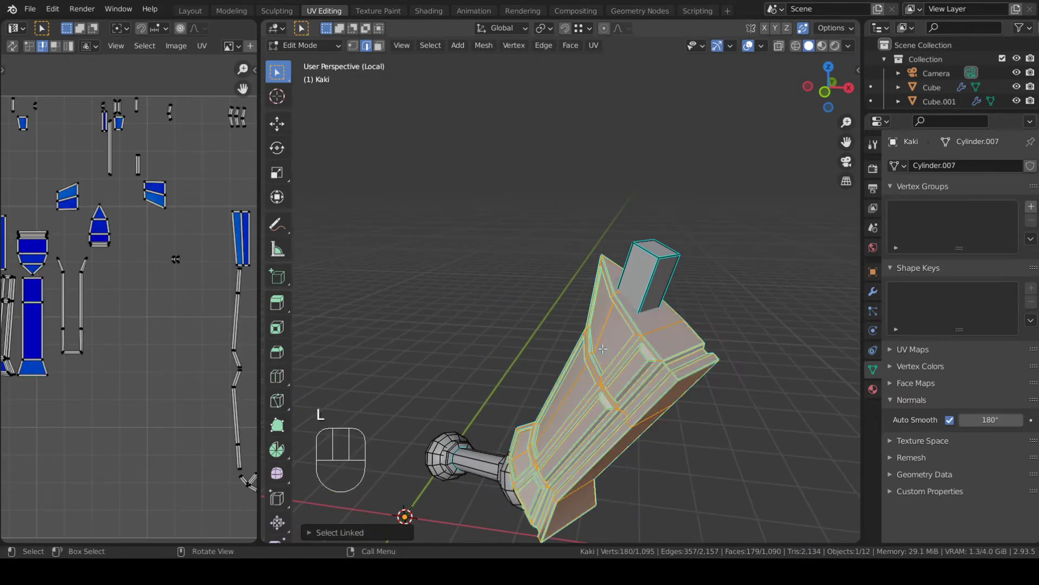
pyautogui.press('l')
pyautogui.press('l')
pyautogui.press('l')
pyautogui.press('h')
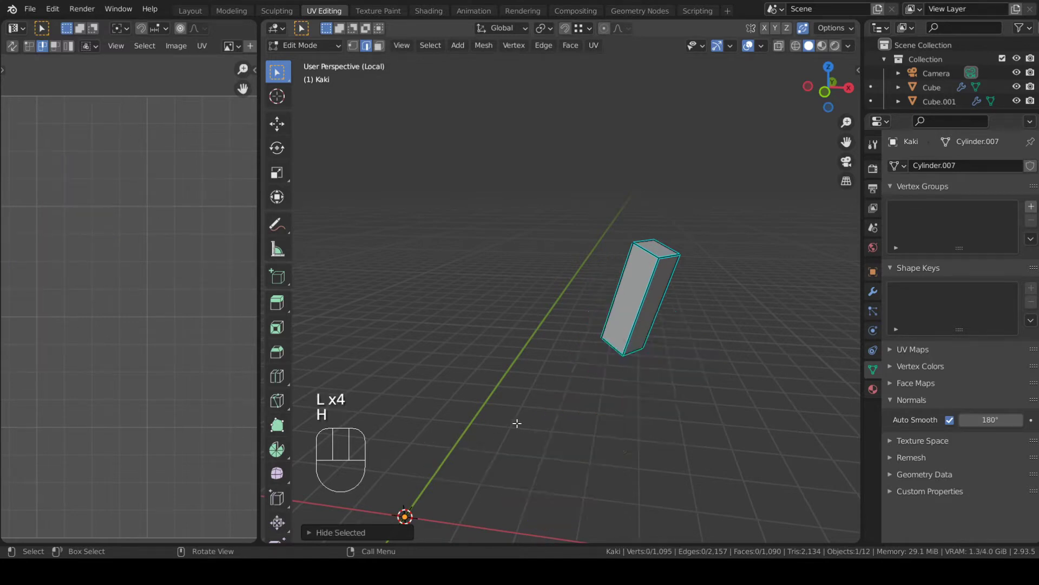
# - Mark seams on three edges at each end of the rectangular block and along one long edge joining them
pyautogui.moveTo(441, 449); pyautogui.dragTo(590, 319, button='middle')
pyautogui.click(590, 319)
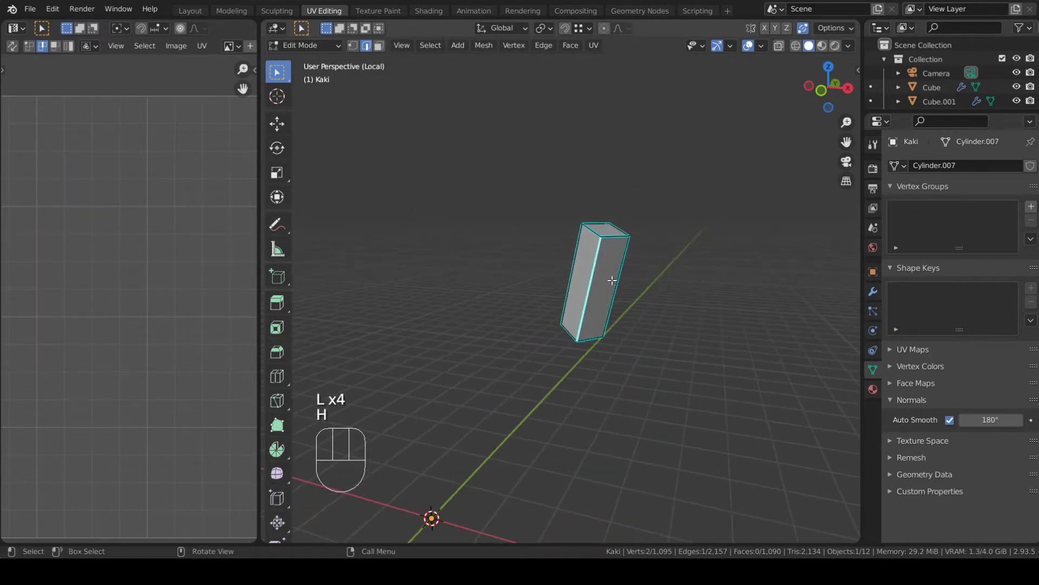
pyautogui.keyDown('ctrl'); pyautogui.click(599, 225); pyautogui.keyUp('ctrl')
pyautogui.moveTo(600, 224); pyautogui.dragTo(651, 340, button='middle')
pyautogui.keyDown('ctrl'); pyautogui.click(636, 334); pyautogui.keyUp('ctrl')
pyautogui.keyDown('ctrl'); pyautogui.click(640, 346); pyautogui.keyUp('ctrl')
pyautogui.hotkey('ctrl', 'z')
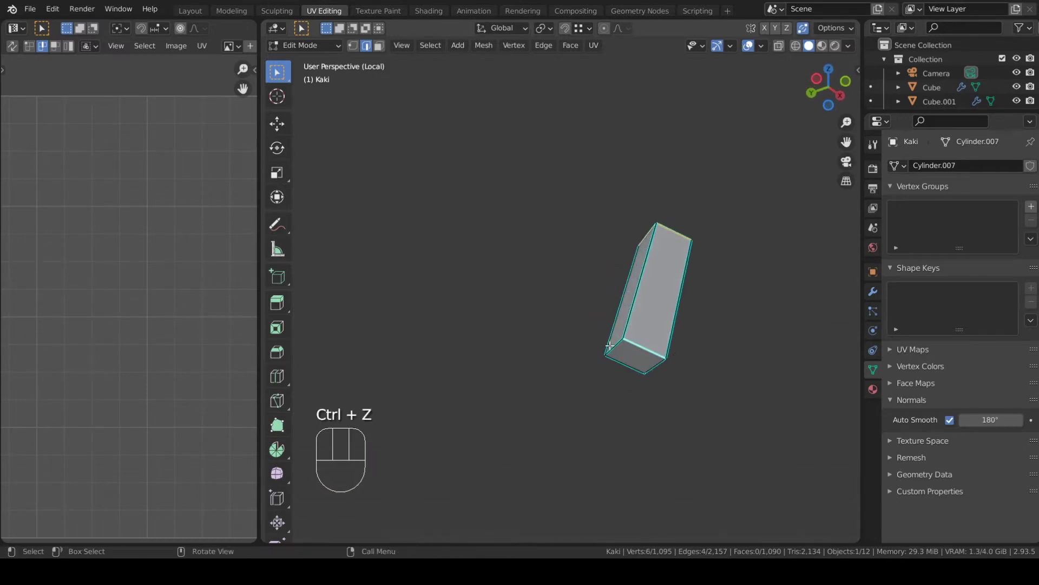
pyautogui.keyDown('shift'); pyautogui.click(612, 361); pyautogui.keyUp('shift')
pyautogui.hotkey('ctrl', 'z')
pyautogui.moveTo(718, 335); pyautogui.dragTo(698, 349, button='middle')
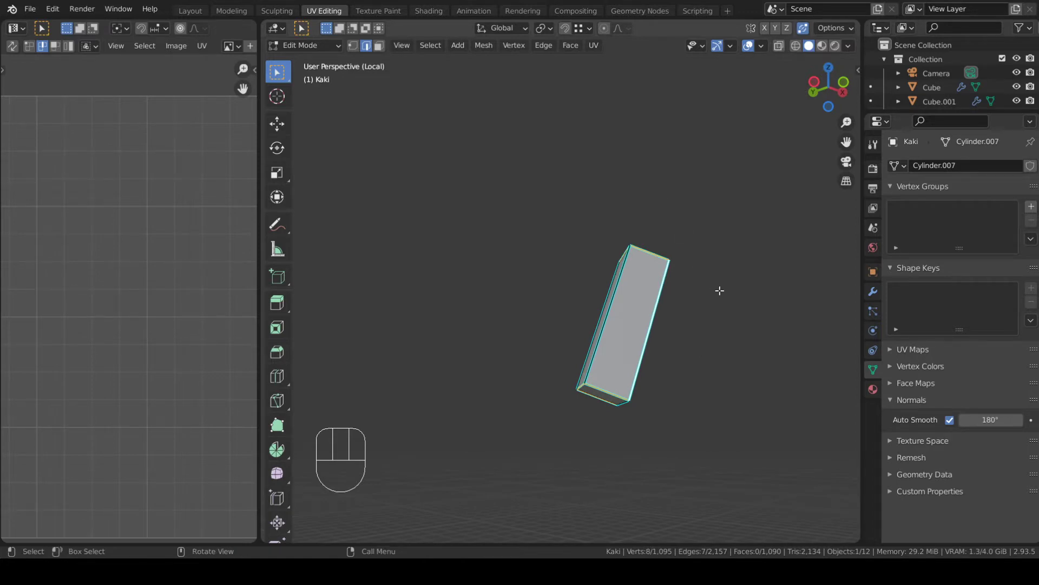
pyautogui.moveTo(720, 290); pyautogui.dragTo(680, 296, button='middle')
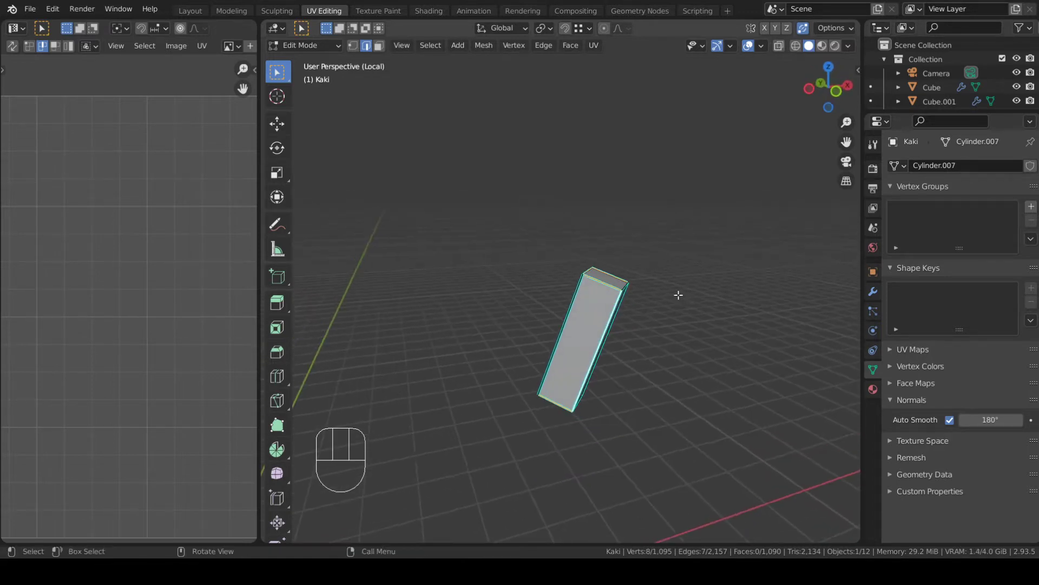
pyautogui.press('u')
pyautogui.click(625, 433)
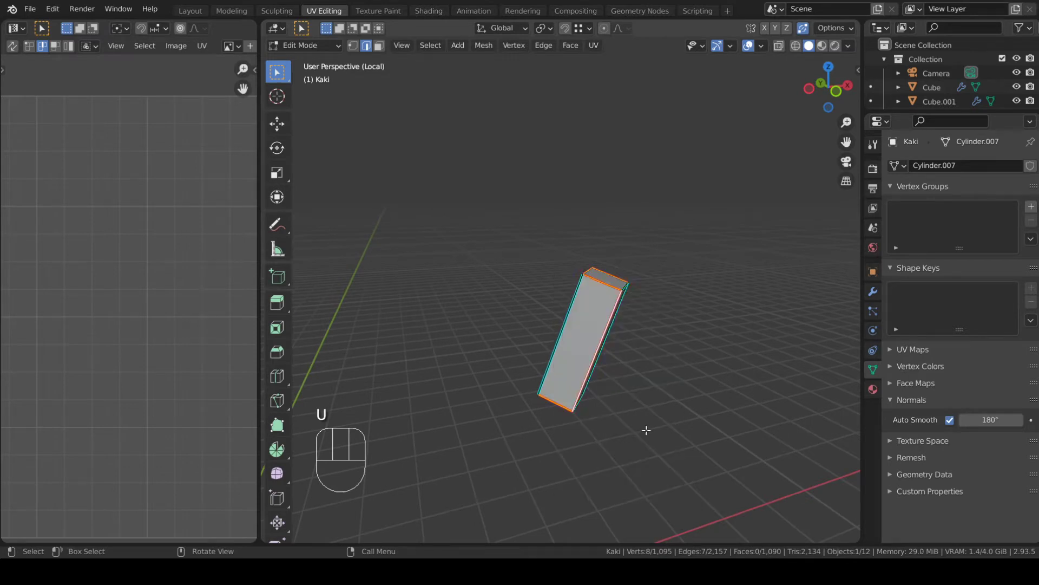
# - Unwrap all faces of the rectangular block and bring its full UV layout into view
pyautogui.press('a')
pyautogui.press('u')
pyautogui.click(619, 191)
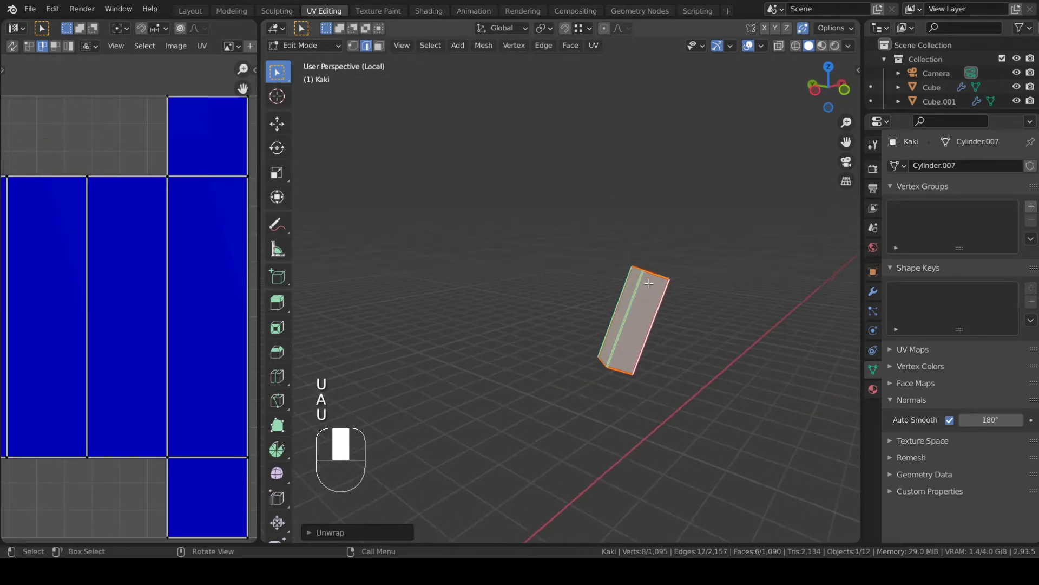
pyautogui.press('a')
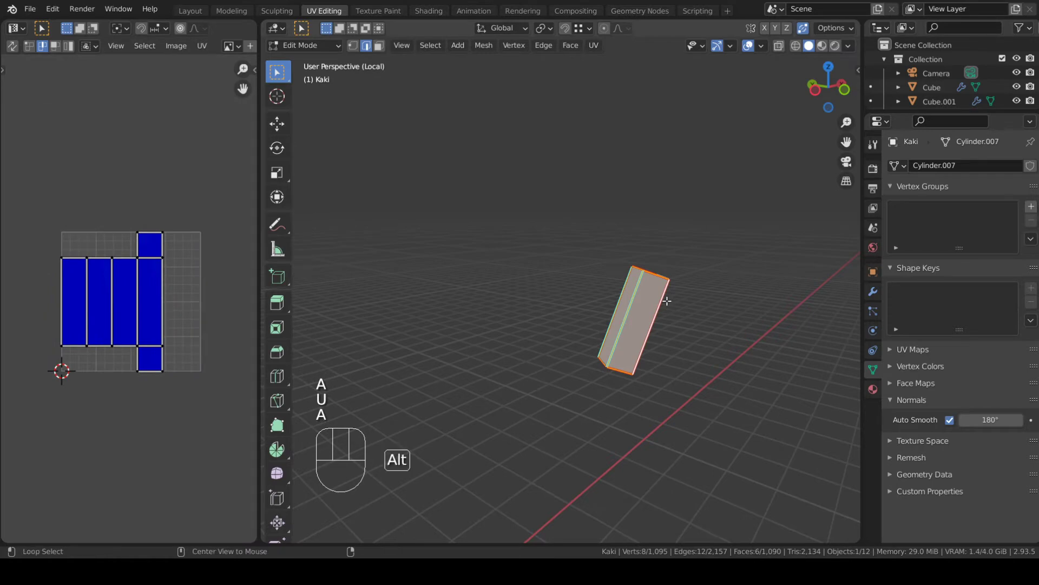
# - Reveal all hidden parts of the leg and clear the selection
pyautogui.hotkey('alt', 'h')
pyautogui.press('a')
pyautogui.press('a')
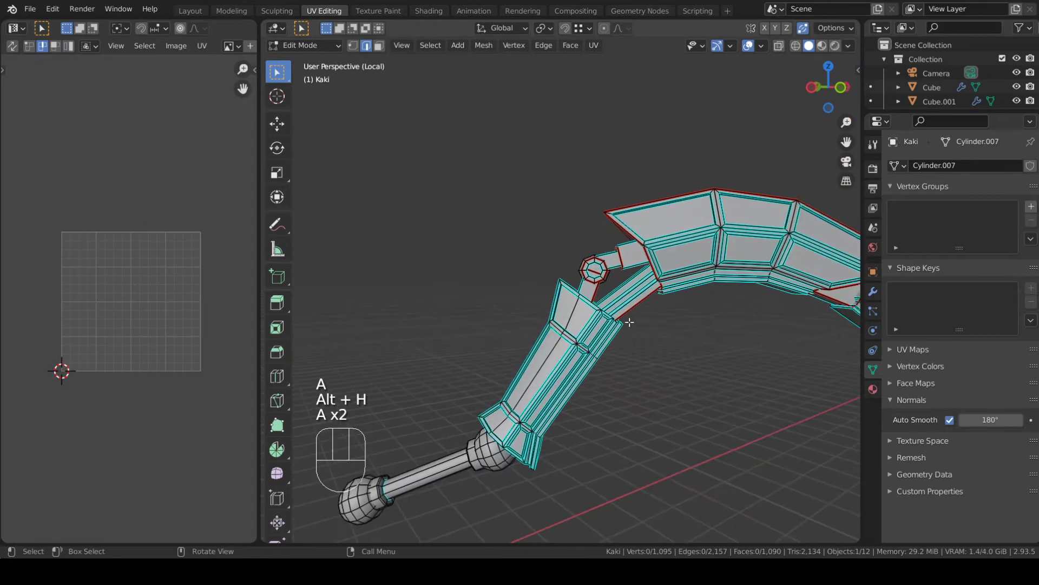
# - Select and hide the joints, blocks, grooved bar, upper leg segments and claw, leaving the lower segment and ball-ended rod visible
pyautogui.moveTo(629, 322); pyautogui.dragTo(610, 302, button='middle')
pyautogui.press('l')
pyautogui.press('l')
pyautogui.press('l')
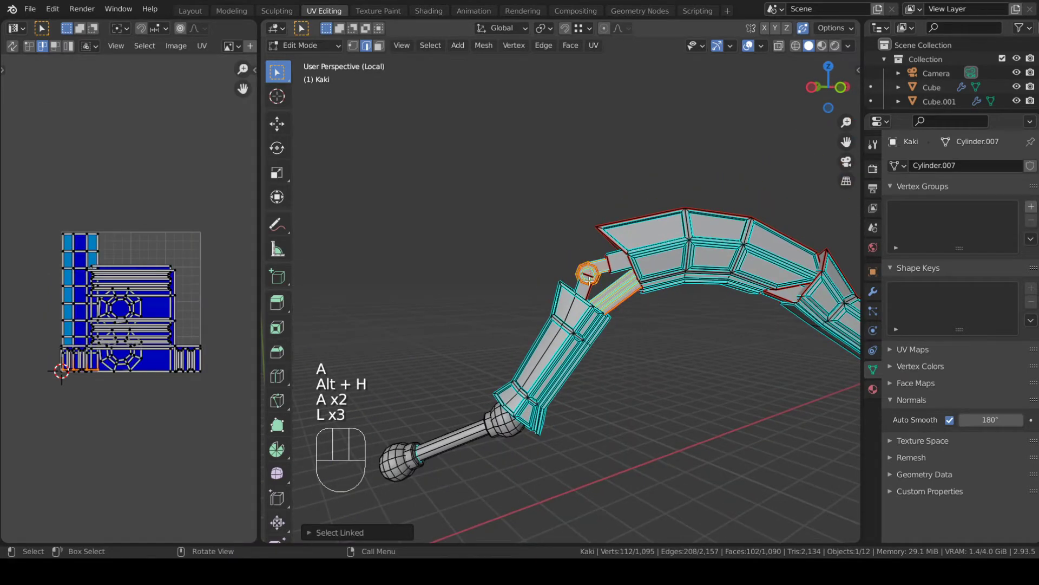
pyautogui.press('l')
pyautogui.press('l')
pyautogui.hotkey('ctrl', 'z')
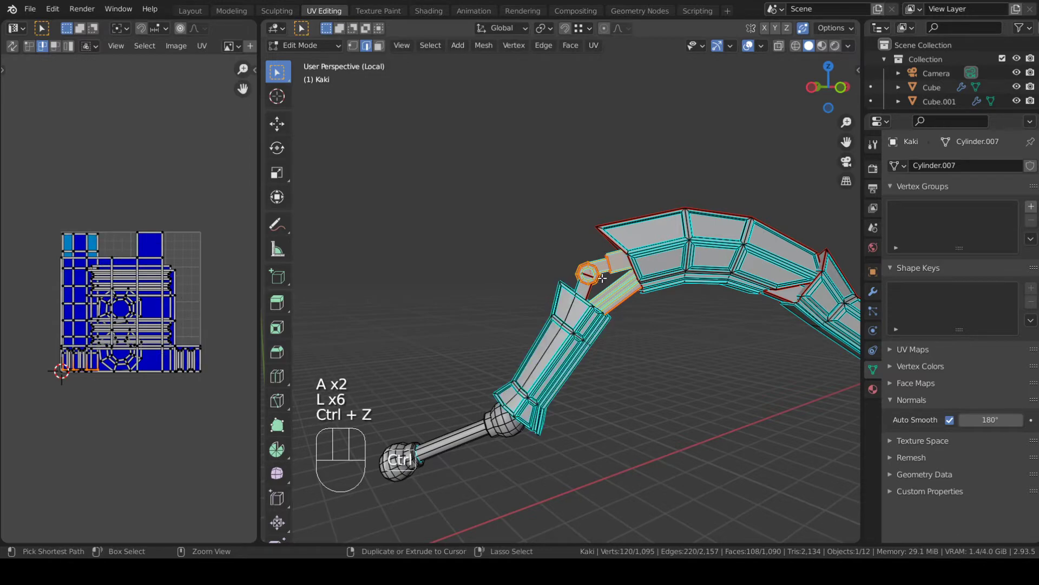
pyautogui.moveTo(588, 286); pyautogui.dragTo(575, 291, button='middle')
pyautogui.press('l')
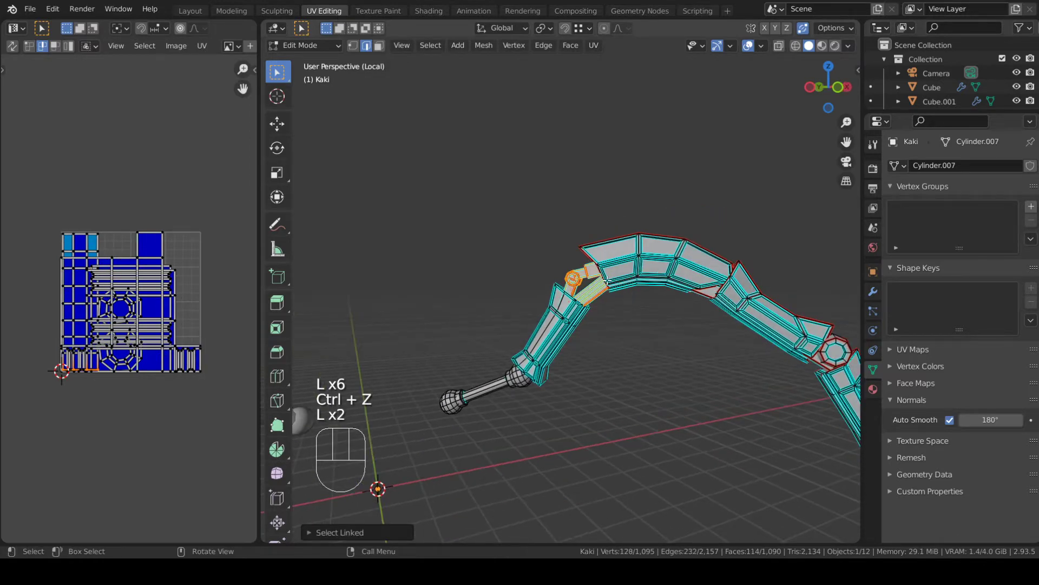
pyautogui.press('l')
pyautogui.press('l')
pyautogui.press('l')
pyautogui.moveTo(836, 346); pyautogui.dragTo(503, 405, button='middle')
pyautogui.press('l')
pyautogui.press('l')
pyautogui.press('l')
pyautogui.press('l')
pyautogui.press('h')
# - Select and hide the rod, its collars and both end balls, isolating the lower leg segment
pyautogui.press('l')
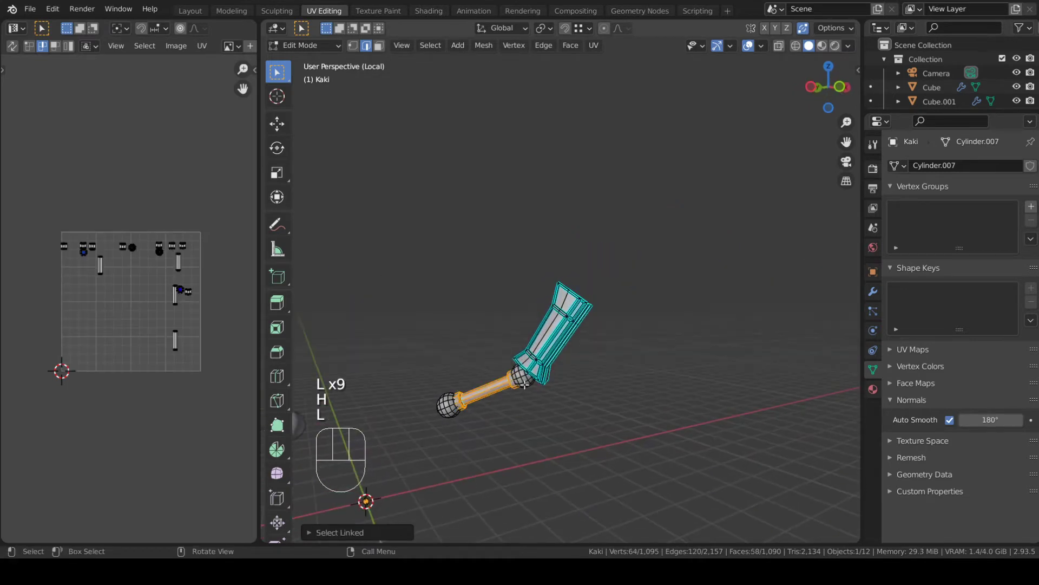
pyautogui.press('l')
pyautogui.scroll(2, 423, 409)
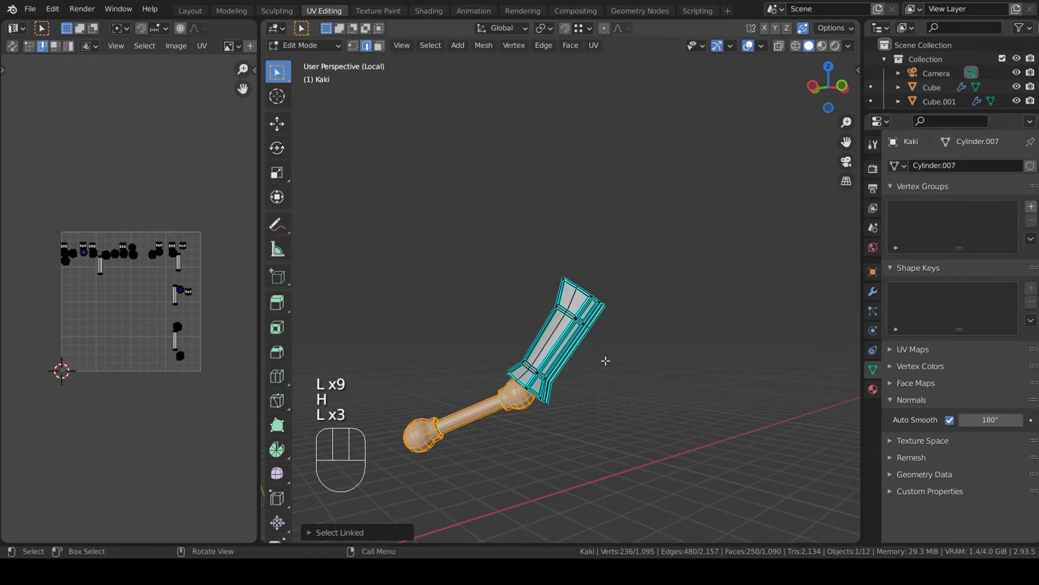
pyautogui.press('h')
# - Select the border edges around the upper rim and down the long outer edge of the lower leg segment
pyautogui.moveTo(605, 361); pyautogui.dragTo(649, 386, button='middle')
pyautogui.keyDown('ctrl'); pyautogui.click(544, 315); pyautogui.keyUp('ctrl')
pyautogui.moveTo(558, 319); pyautogui.dragTo(490, 309, button='middle')
pyautogui.keyDown('shift'); pyautogui.click(484, 296); pyautogui.keyUp('shift')
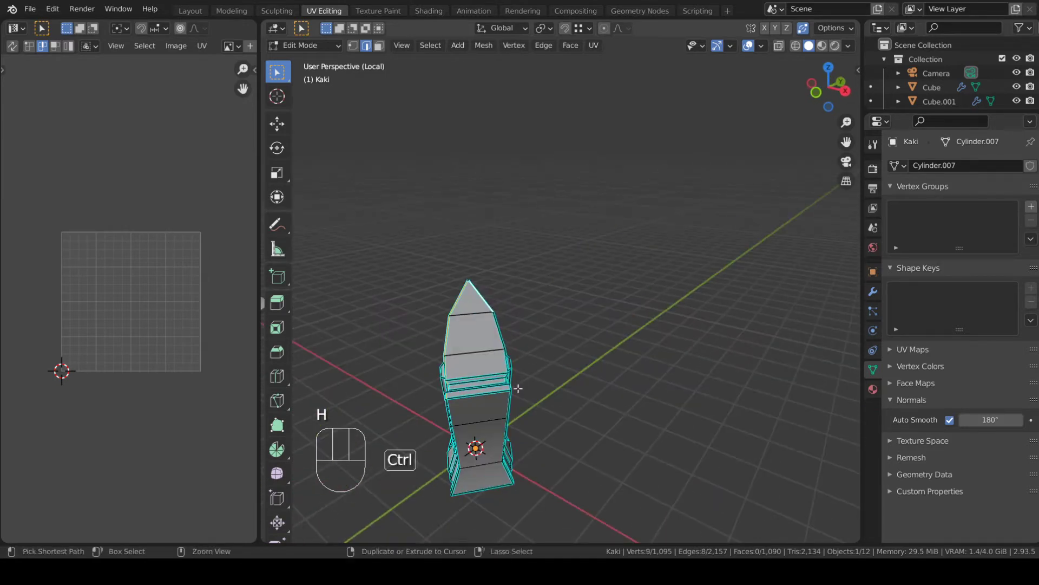
pyautogui.keyDown('ctrl'); pyautogui.click(508, 386); pyautogui.keyUp('ctrl')
pyautogui.moveTo(508, 385); pyautogui.dragTo(702, 383, button='middle')
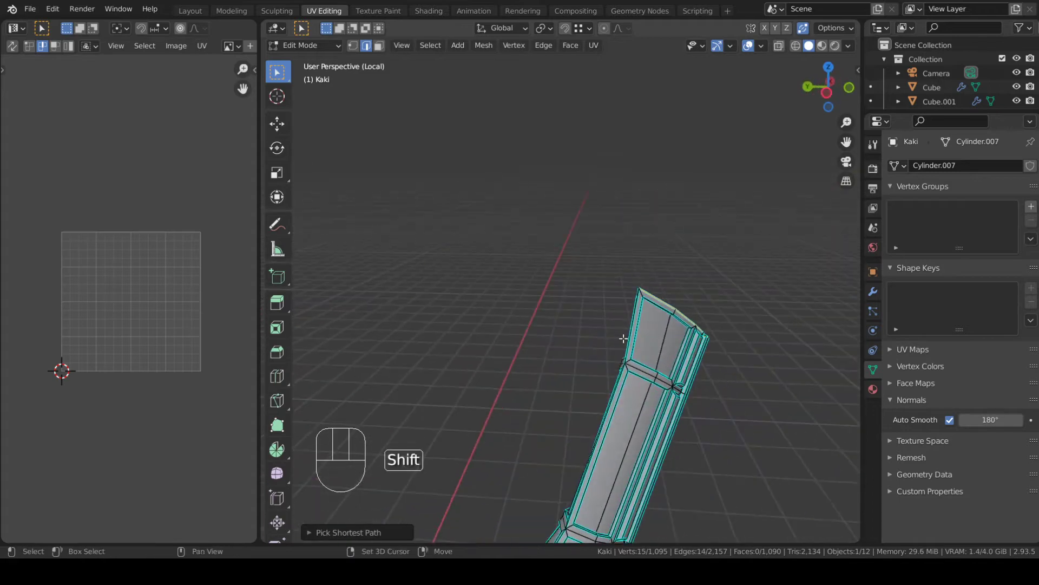
pyautogui.keyDown('shift'); pyautogui.moveTo(624, 339); pyautogui.dragTo(660, 273, button='middle'); pyautogui.keyUp('shift')
pyautogui.keyDown('shift'); pyautogui.moveTo(596, 520); pyautogui.dragTo(504, 280, button='middle'); pyautogui.keyUp('shift')
pyautogui.keyDown('ctrl'); pyautogui.click(615, 380); pyautogui.keyUp('ctrl')
pyautogui.keyDown('shift'); pyautogui.click(661, 344); pyautogui.keyUp('shift')
pyautogui.hotkey('ctrl', 'z')
pyautogui.keyDown('shift'); pyautogui.click(577, 322); pyautogui.keyUp('shift')
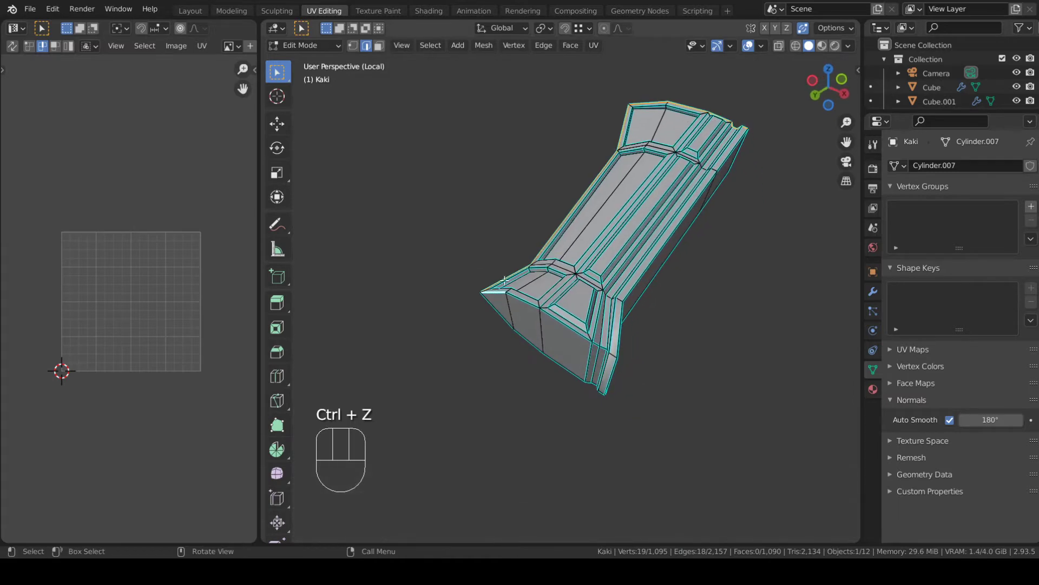
# - Extend the edge selection around the segment's flared lower end, split the mesh along it and mark the edges as seams
pyautogui.keyDown('ctrl'); pyautogui.click(610, 351); pyautogui.keyUp('ctrl')
pyautogui.hotkey('ctrl', 'z')
pyautogui.keyDown('ctrl'); pyautogui.click(611, 351); pyautogui.keyUp('ctrl')
pyautogui.moveTo(611, 350); pyautogui.dragTo(729, 420, button='middle')
pyautogui.scroll(1, 690, 422)
pyautogui.scroll(2, 617, 501)
pyautogui.moveTo(627, 459); pyautogui.dragTo(645, 387, button='middle')
pyautogui.keyDown('ctrl'); pyautogui.click(726, 359); pyautogui.keyUp('ctrl')
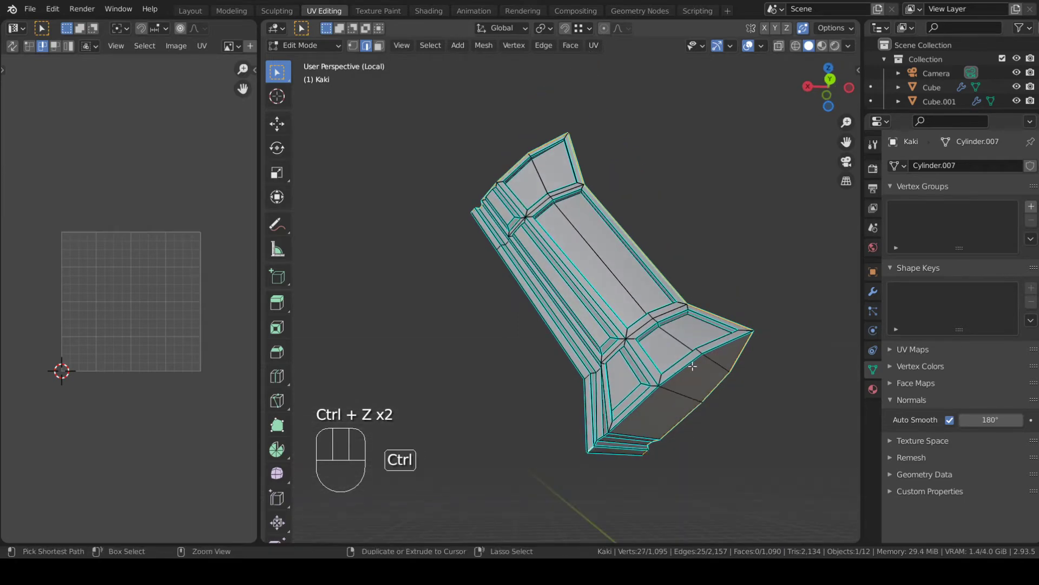
pyautogui.moveTo(727, 359); pyautogui.dragTo(619, 350, button='middle')
pyautogui.scroll(-2, 619, 351)
pyautogui.press('y')
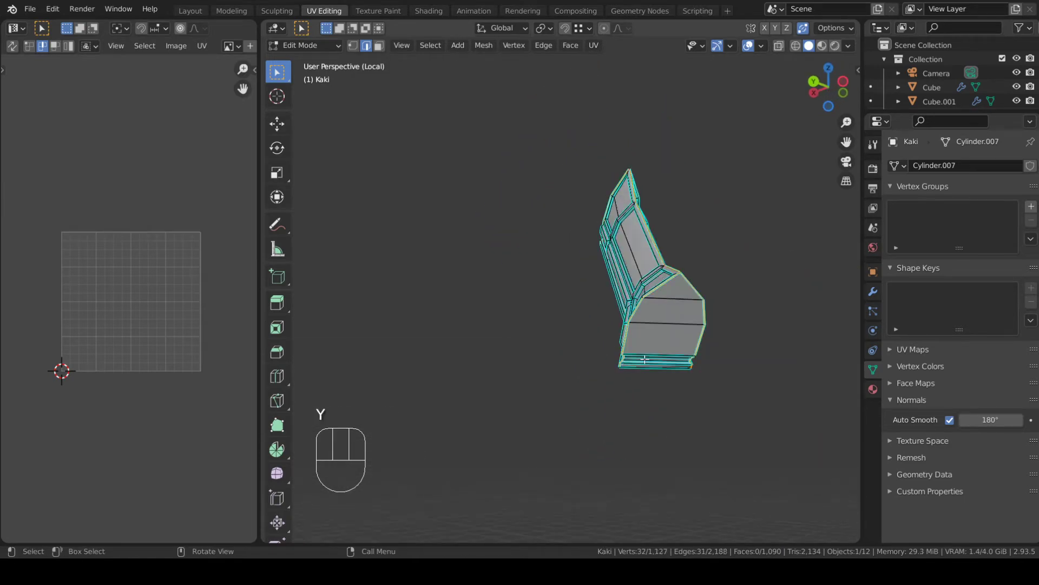
pyautogui.press('u')
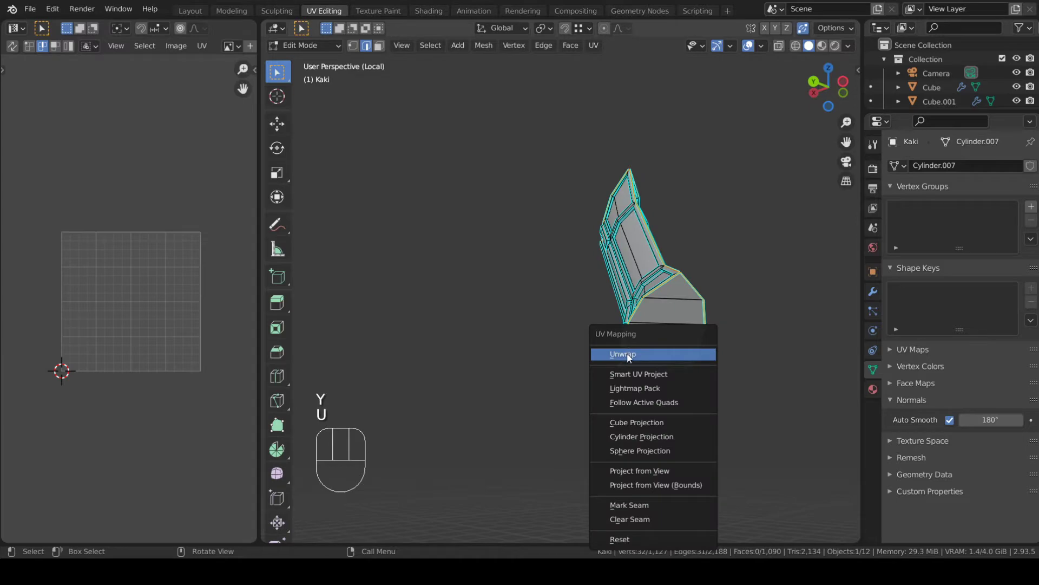
pyautogui.click(644, 505)
# - Try to unwrap all faces of the lower leg segment and undo the attempt
pyautogui.press('a')
pyautogui.click(652, 207)
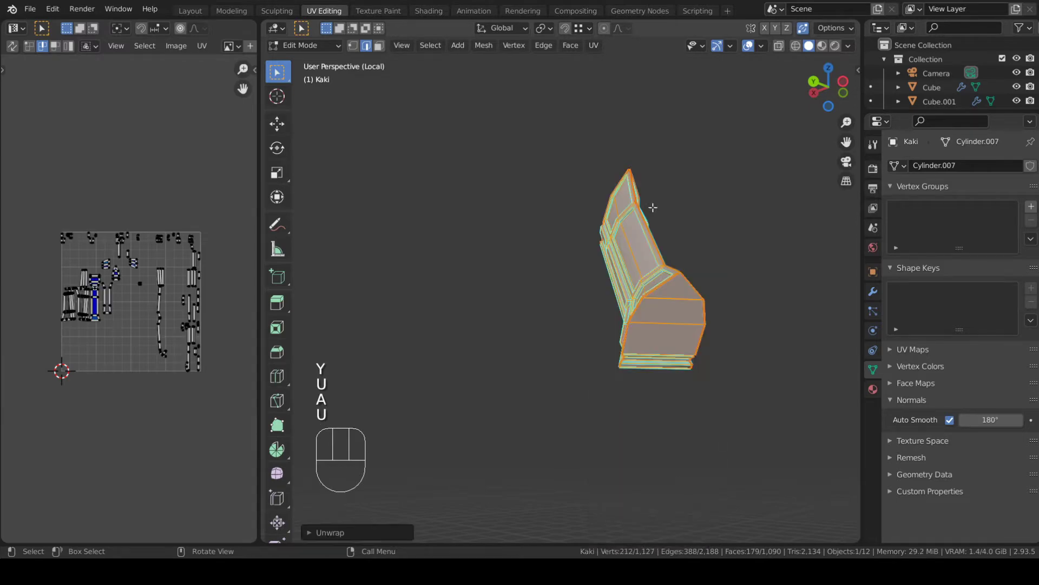
pyautogui.moveTo(522, 311); pyautogui.dragTo(791, 169, button='middle')
pyautogui.hotkey('ctrl', 'z')
pyautogui.hotkey('ctrl', 'z')
# - Try again to unwrap the whole lower leg segment and clear the selection
pyautogui.press('a')
pyautogui.scroll(3, 787, 188)
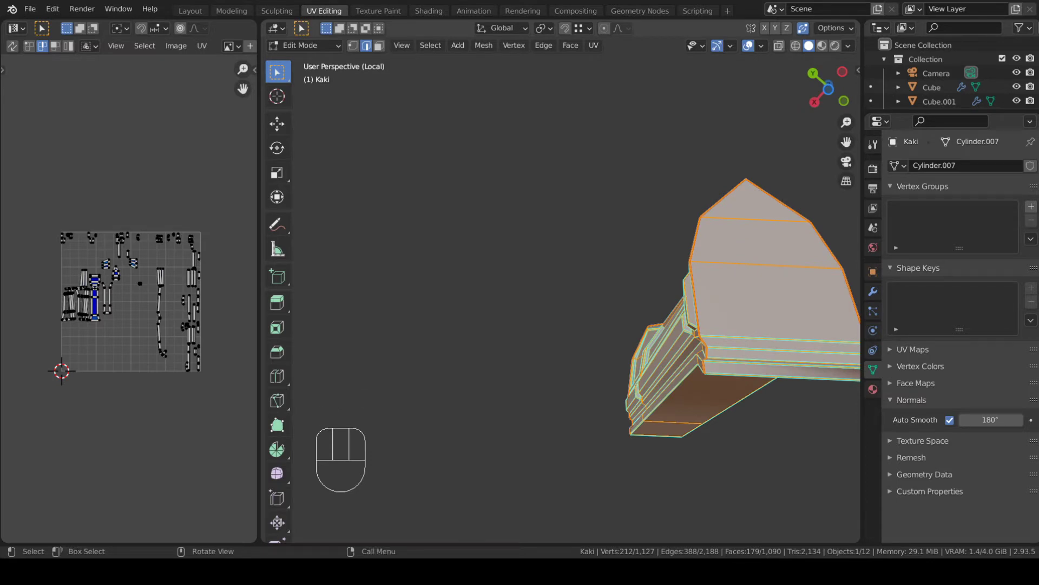
pyautogui.press('u')
pyautogui.click(644, 359)
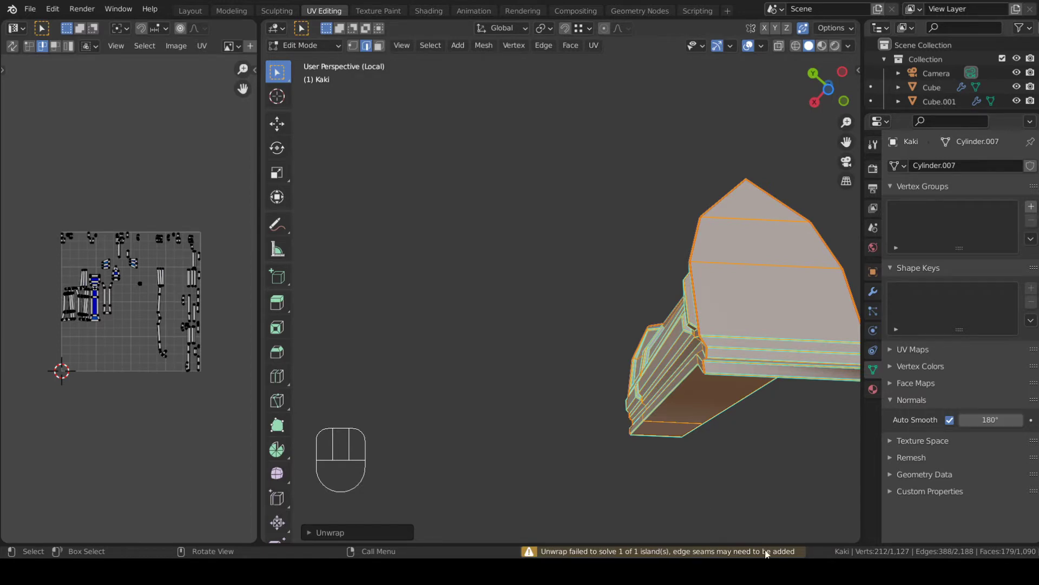
pyautogui.moveTo(778, 440); pyautogui.dragTo(585, 385, button='middle')
pyautogui.press('a')
pyautogui.press('a')
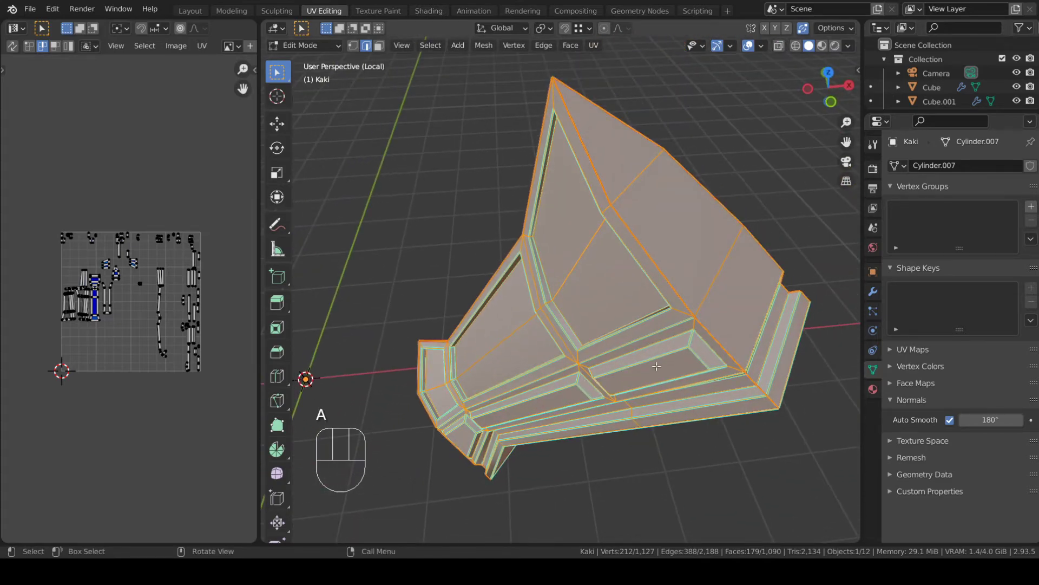
# - Clear the seams from all edges of the lower leg segment
pyautogui.moveTo(747, 232); pyautogui.dragTo(591, 360, button='middle')
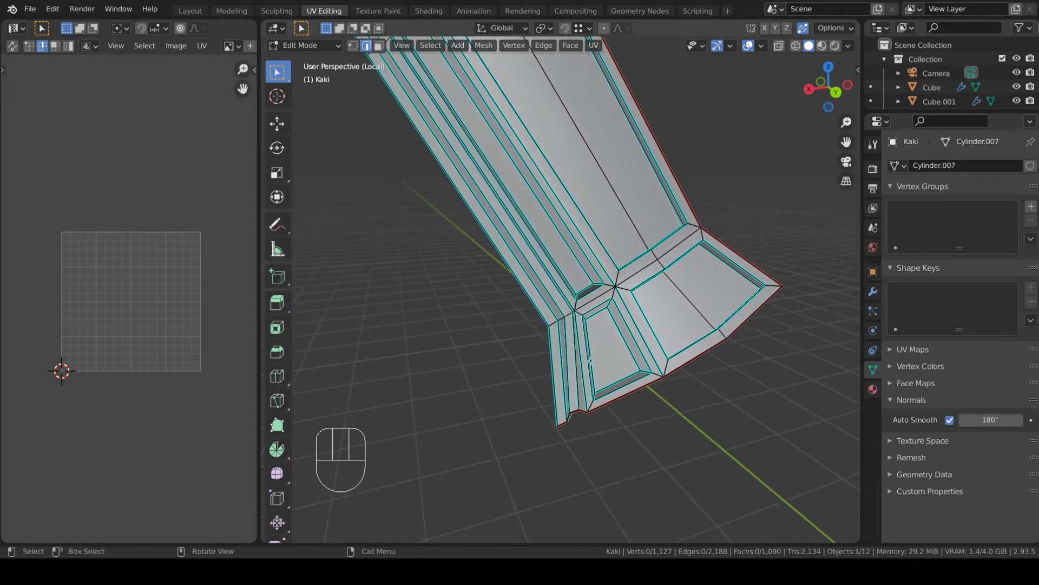
pyautogui.keyDown('shift'); pyautogui.moveTo(588, 287); pyautogui.dragTo(647, 381, button='middle'); pyautogui.keyUp('shift')
pyautogui.scroll(-3, 647, 381)
pyautogui.press('a')
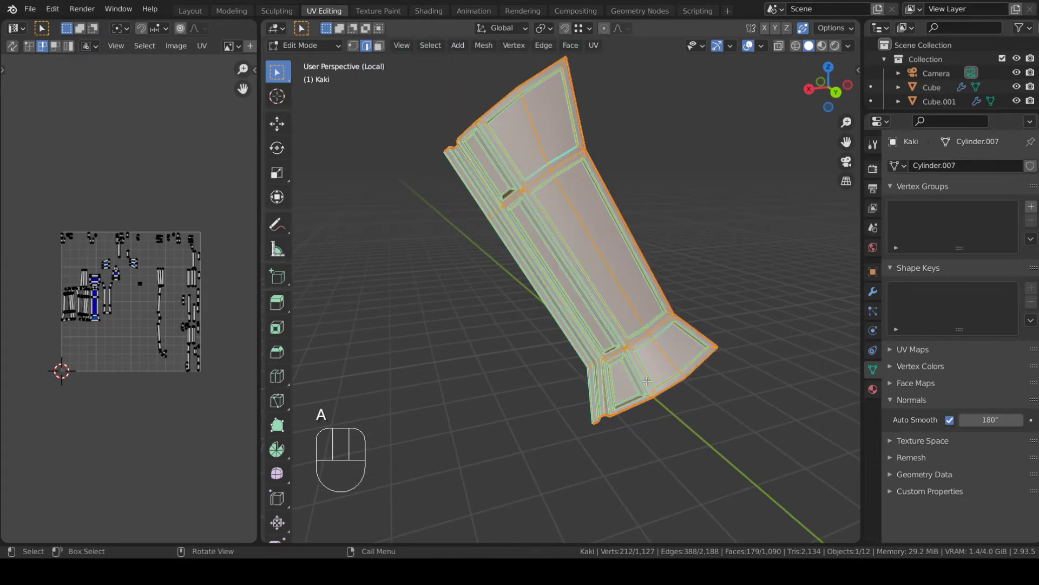
pyautogui.rightClick(720, 314)
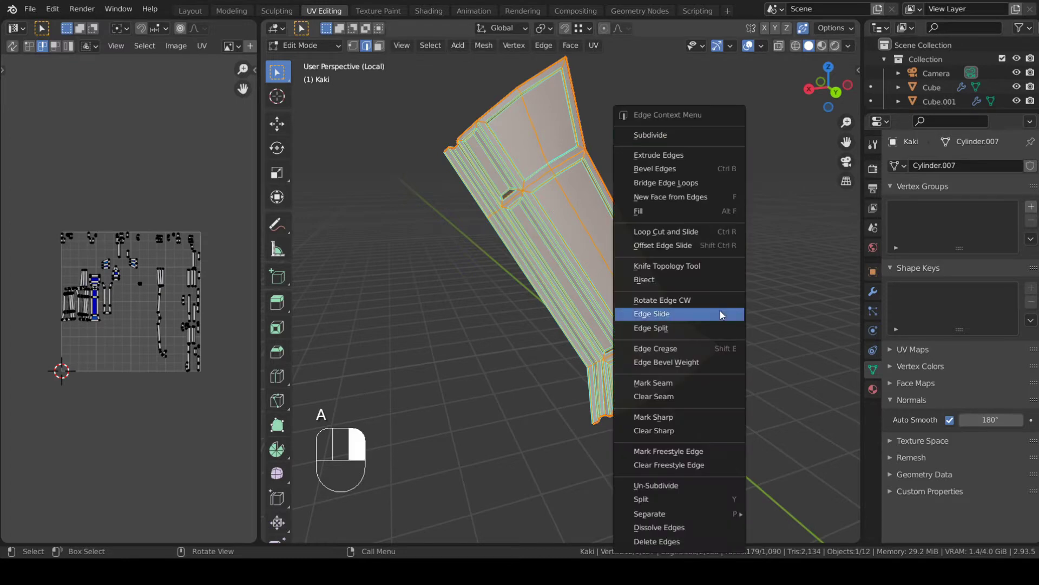
pyautogui.click(676, 397)
# - Switch to vertex selection and open the merge options for all the segment's vertices
pyautogui.click(353, 46)
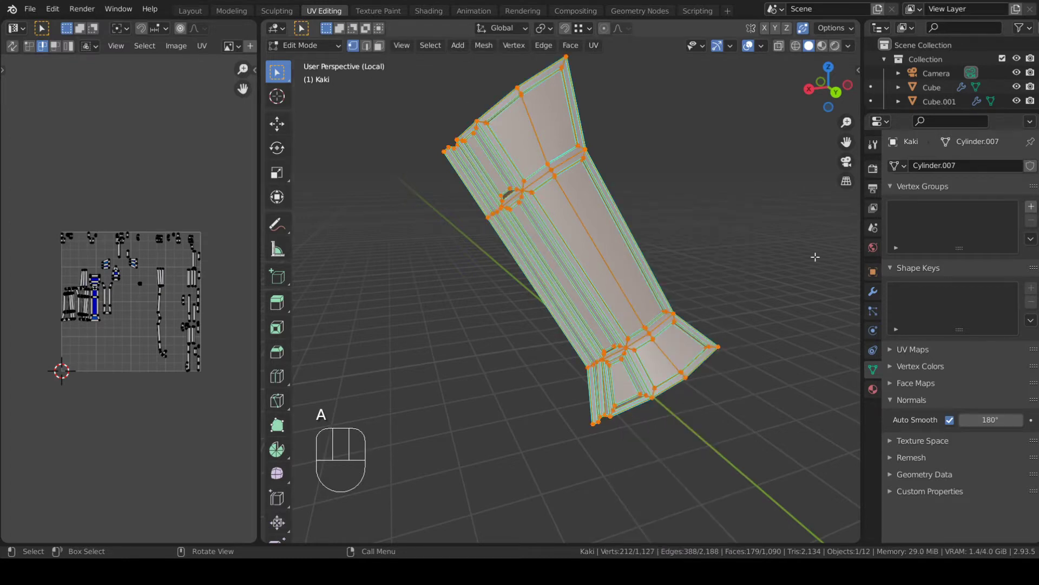
pyautogui.rightClick(639, 528)
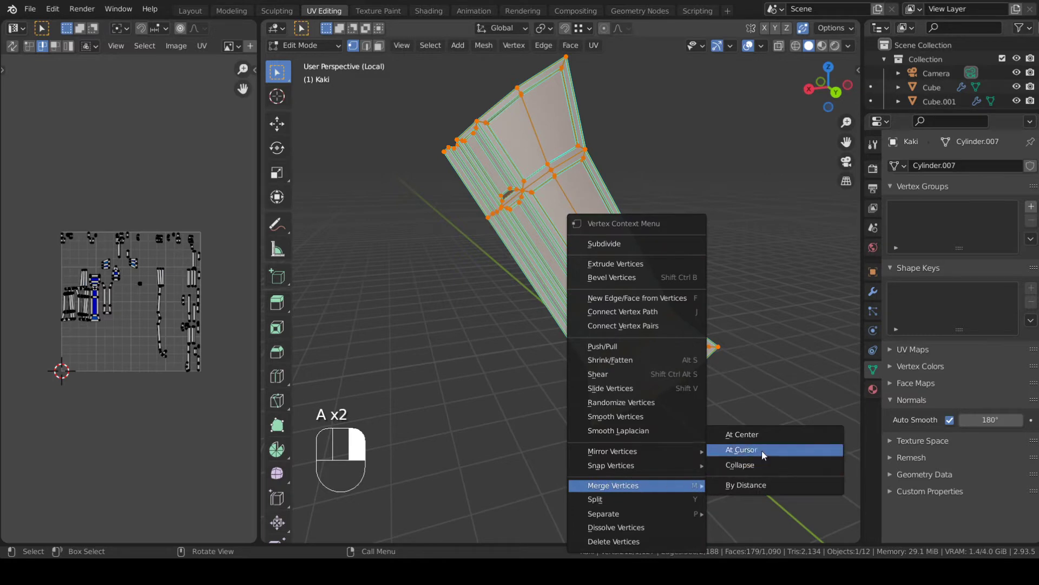
# - Merge the isolated leg segment's selected vertices by distance
pyautogui.moveTo(625, 473)
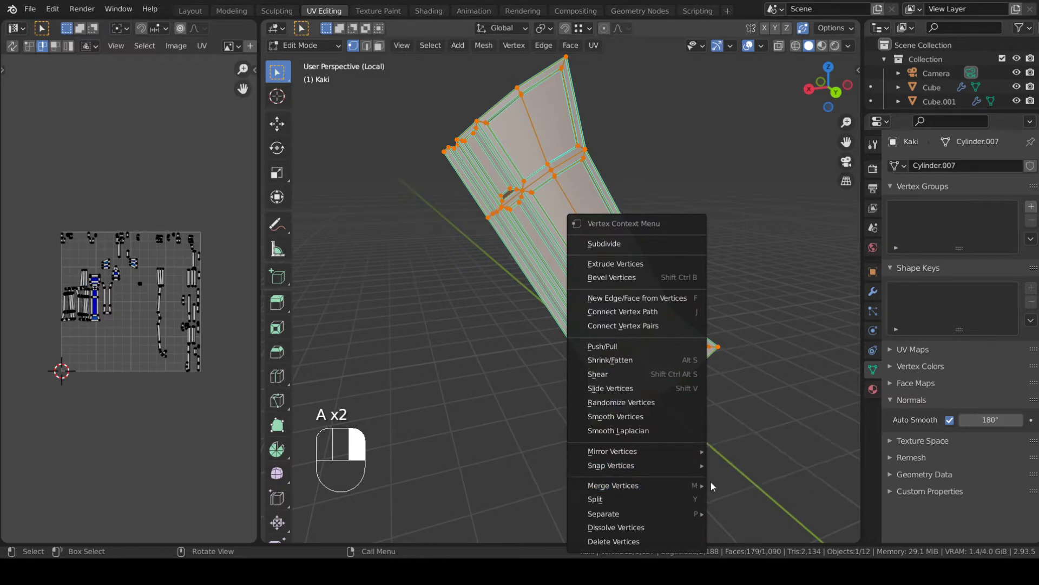
pyautogui.moveTo(667, 486)
pyautogui.click(741, 486)
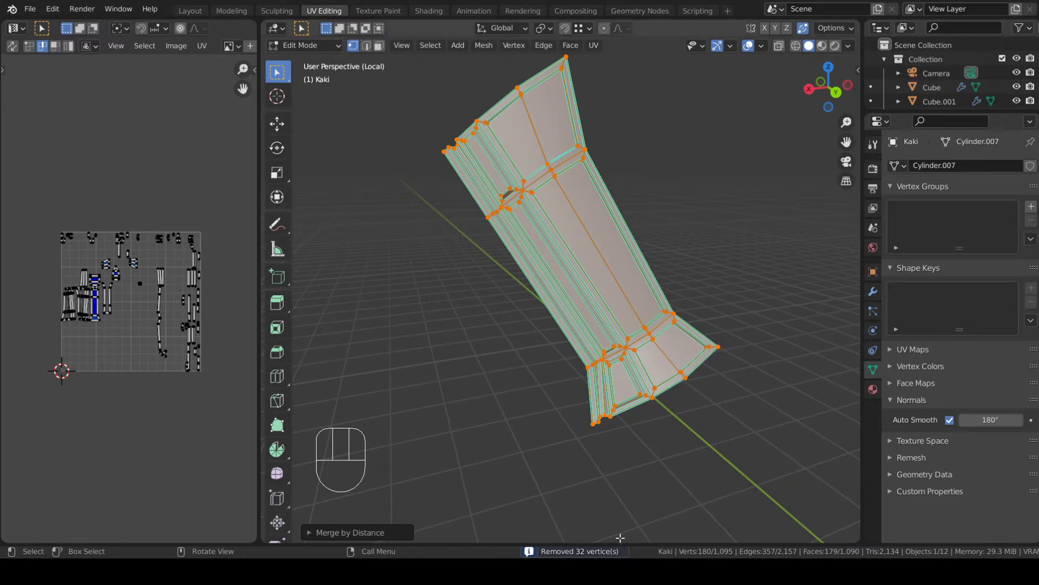
# - Examine the merged leg segment's edges, panels and end faces from several sides
pyautogui.moveTo(637, 525); pyautogui.dragTo(410, 422, button='middle')
pyautogui.press('Tab')
pyautogui.press('Tab')
pyautogui.moveTo(464, 373); pyautogui.dragTo(517, 357, button='middle')
pyautogui.scroll(3, 547, 341)
pyautogui.moveTo(609, 314); pyautogui.dragTo(663, 295, button='middle')
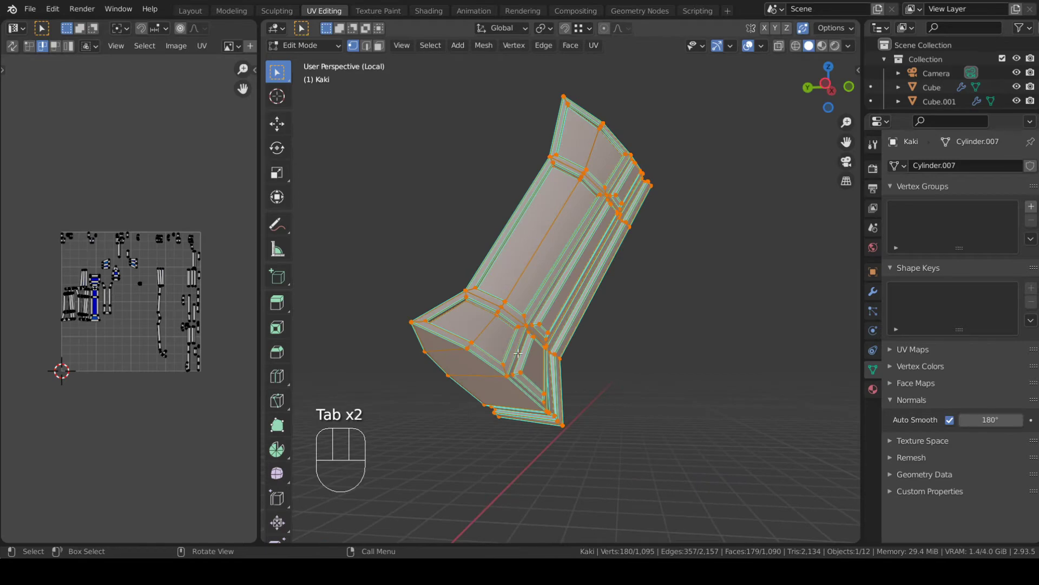
pyautogui.moveTo(518, 353); pyautogui.dragTo(496, 318, button='middle')
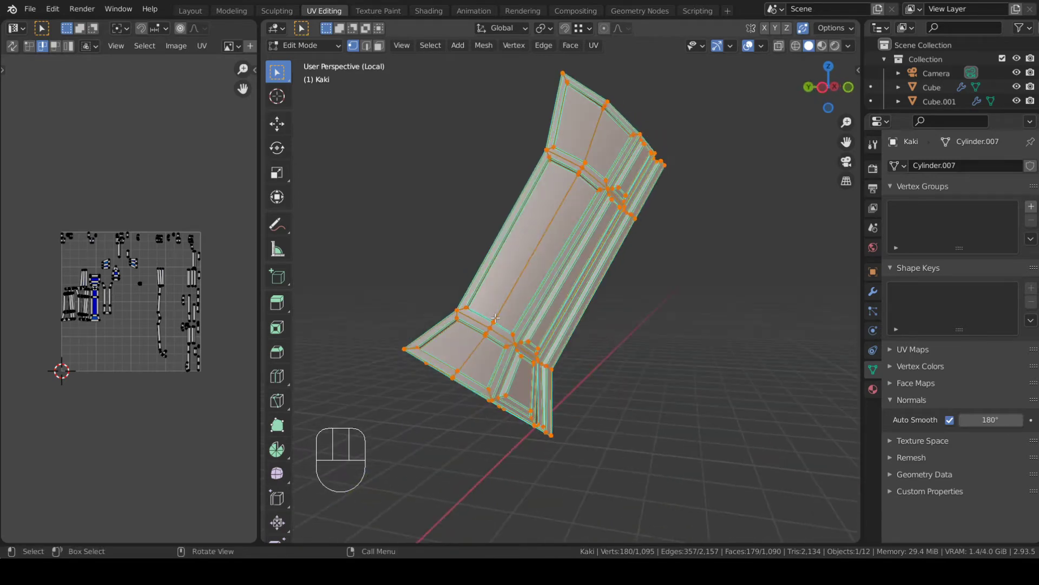
pyautogui.click(367, 48)
pyautogui.moveTo(666, 189); pyautogui.dragTo(633, 329, button='middle')
pyautogui.click(684, 171)
pyautogui.moveTo(652, 281); pyautogui.dragTo(604, 150, button='middle')
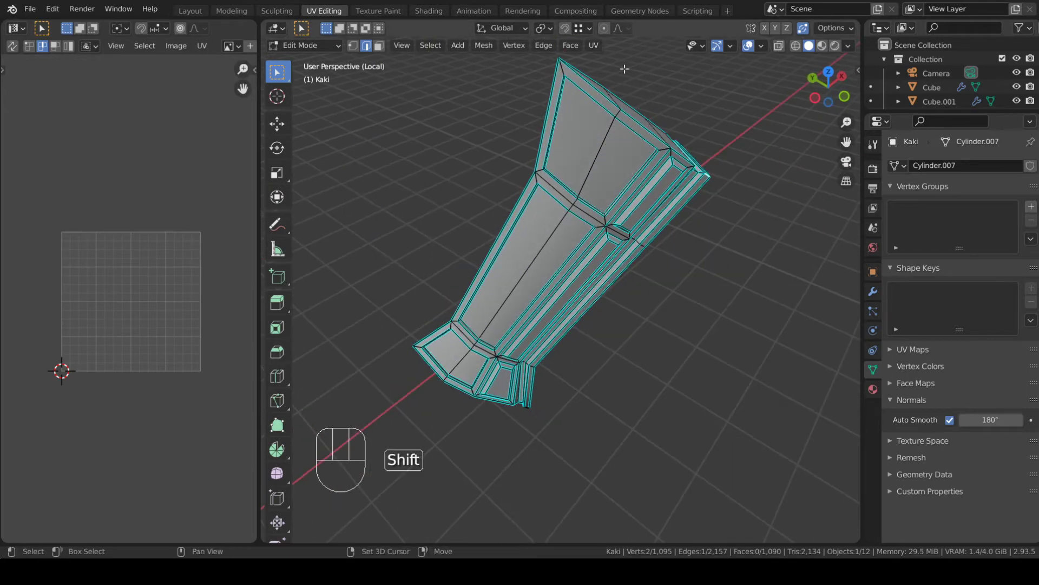
pyautogui.keyDown('shift'); pyautogui.moveTo(625, 69); pyautogui.dragTo(643, 181, button='middle'); pyautogui.keyUp('shift')
pyautogui.press('Tab')
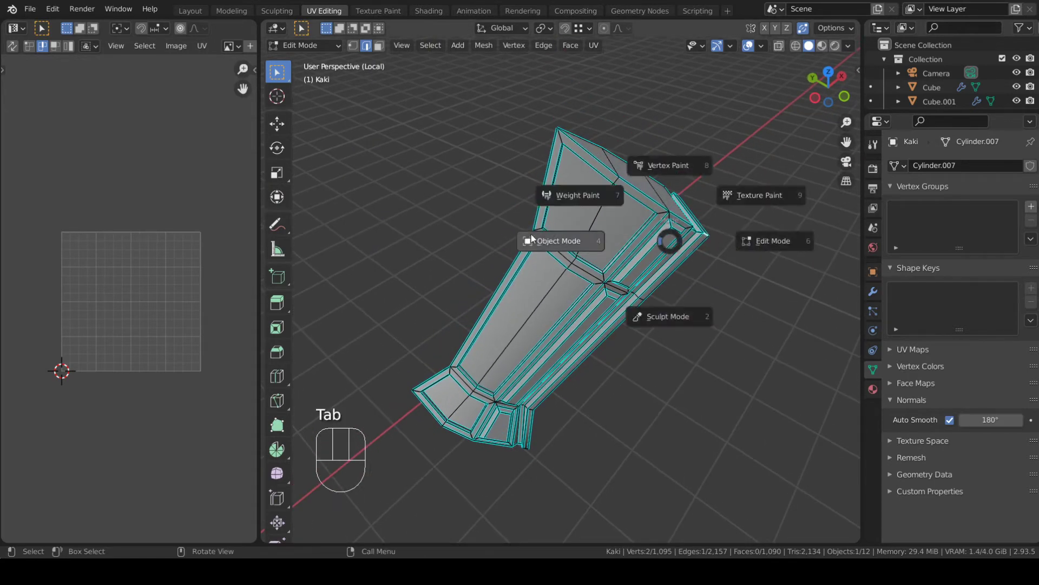
pyautogui.moveTo(671, 236); pyautogui.dragTo(683, 330, button='middle')
pyautogui.press('a')
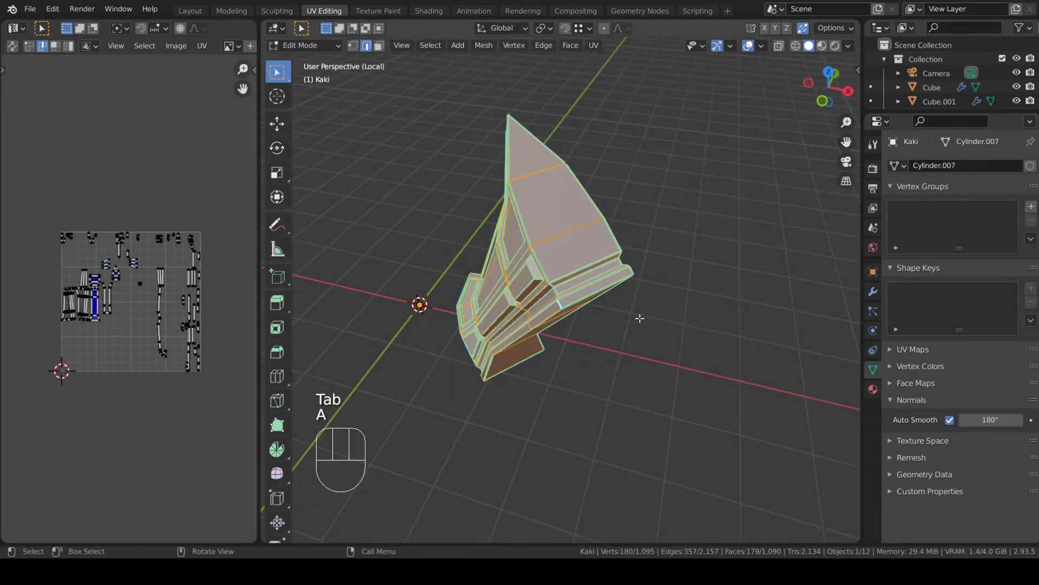
pyautogui.click(356, 45)
pyautogui.rightClick(687, 274)
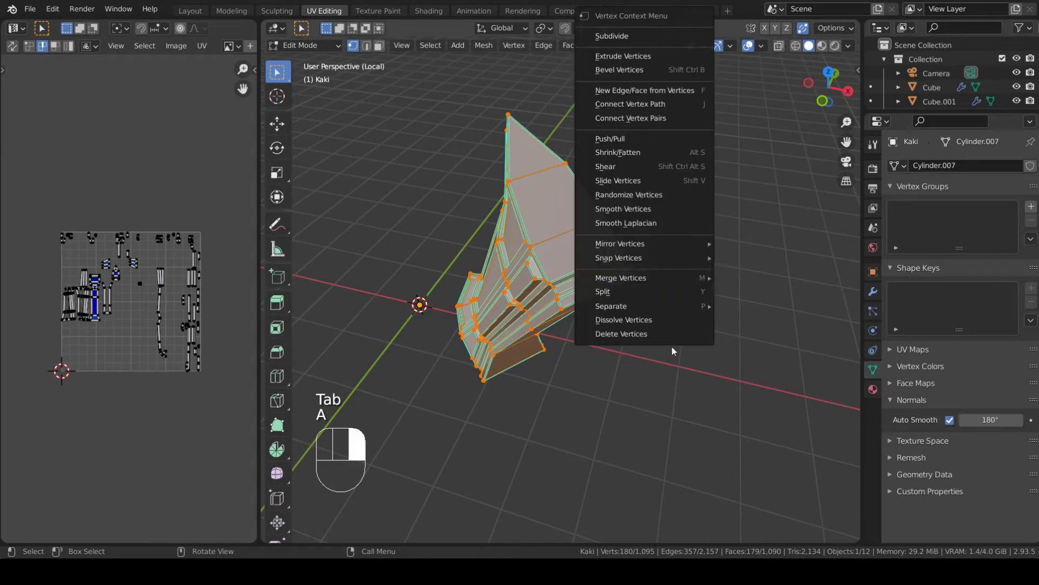
pyautogui.moveTo(677, 279)
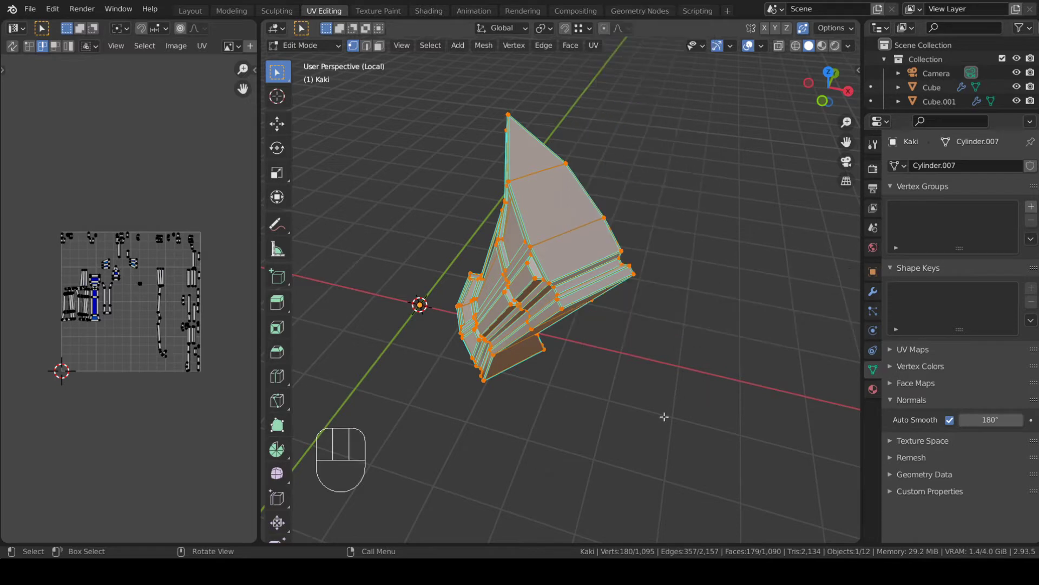
pyautogui.rightClick(647, 352)
pyautogui.moveTo(704, 222); pyautogui.dragTo(852, 330, button='right')
pyautogui.moveTo(852, 330); pyautogui.dragTo(752, 304, button='middle')
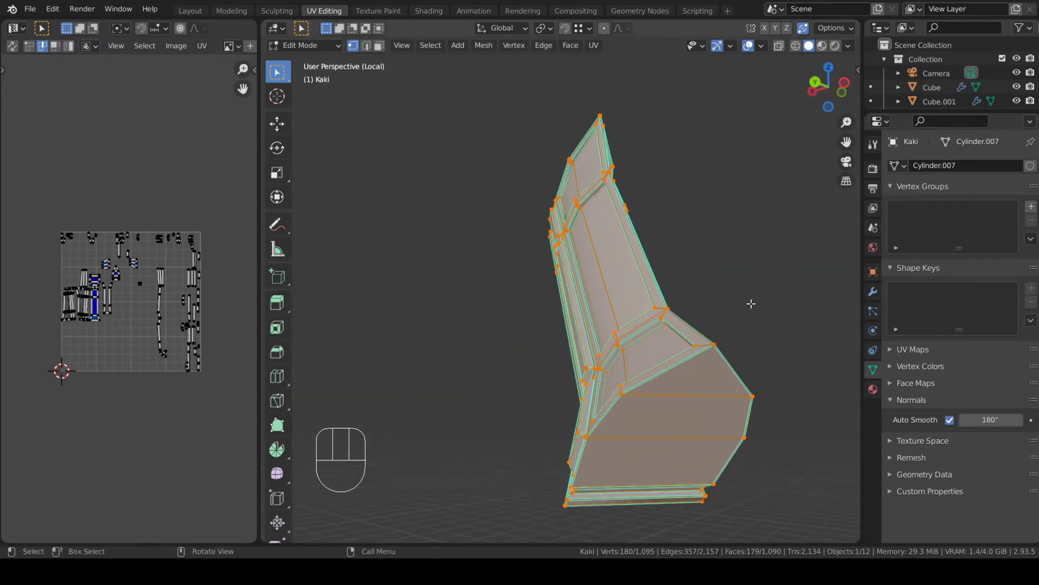
# - Try adding a loop cut around the leg segment's long middle section, slid fully onto the lower edge ring
pyautogui.click(654, 399)
pyautogui.moveTo(678, 388); pyautogui.dragTo(785, 396, button='middle')
pyautogui.keyDown('shift'); pyautogui.moveTo(575, 372); pyautogui.dragTo(658, 404, button='middle'); pyautogui.keyUp('shift')
pyautogui.hotkey('ctrl', 'r')
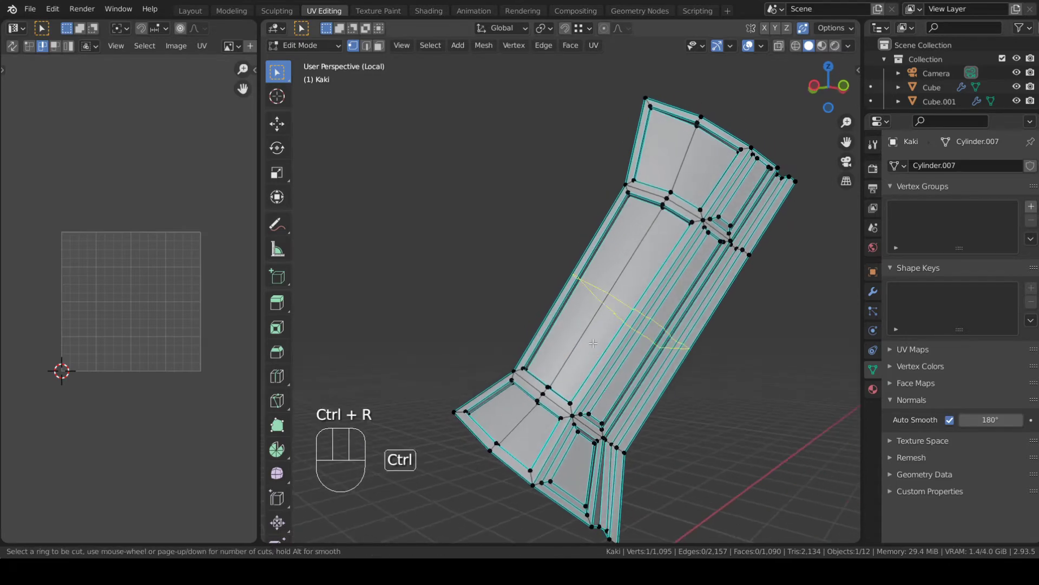
pyautogui.click(617, 315)
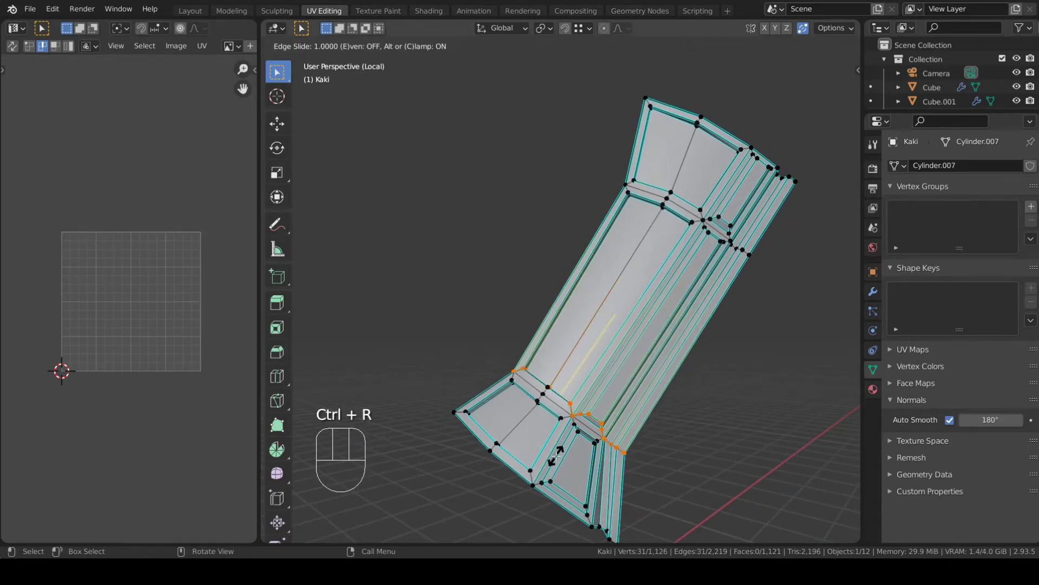
pyautogui.click(556, 455)
pyautogui.moveTo(557, 455); pyautogui.dragTo(566, 366, button='middle')
pyautogui.press('a')
pyautogui.press('a')
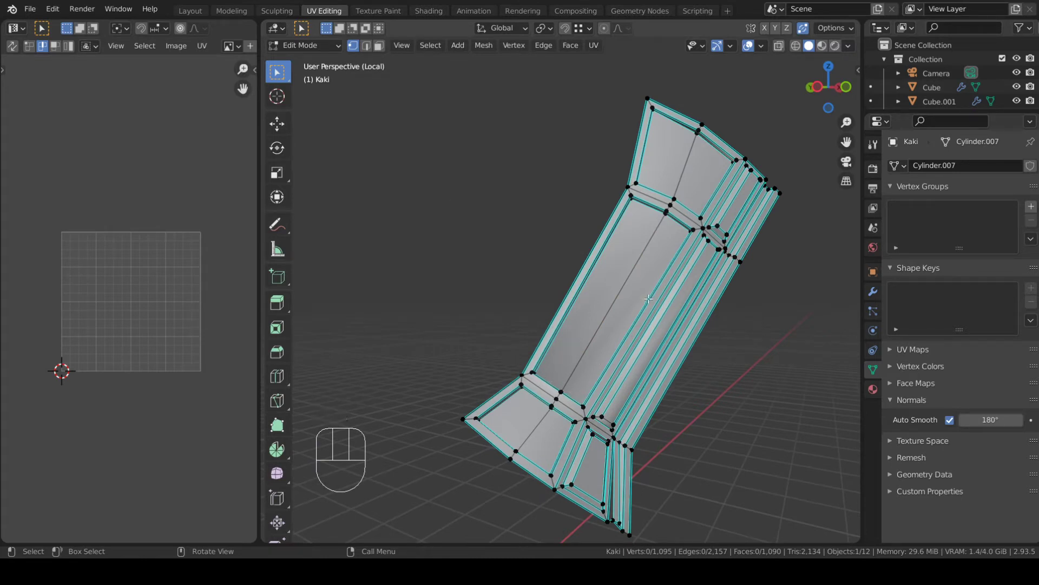
# - Undo the last loop cut and selection changes on the leg segment
pyautogui.hotkey('ctrl', 'a')
pyautogui.hotkey('ctrl', 'z')
pyautogui.hotkey('ctrl', 'z')
pyautogui.hotkey('ctrl', 'z')
pyautogui.hotkey('ctrl', 'z')
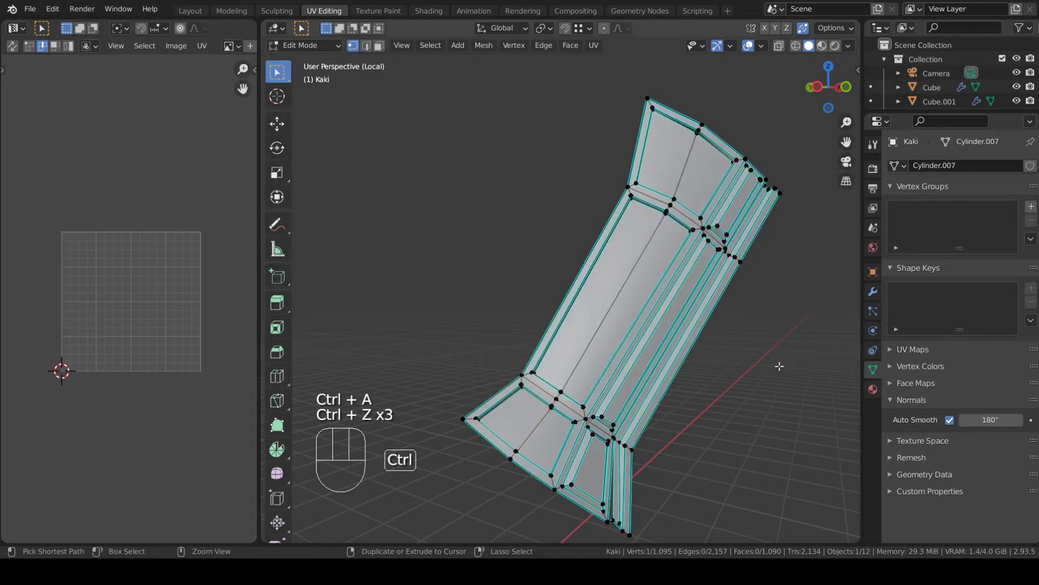
# - In edge selection mode, select connected edge paths around the outline of the segment's upper end face
pyautogui.moveTo(792, 364); pyautogui.dragTo(468, 179, button='middle')
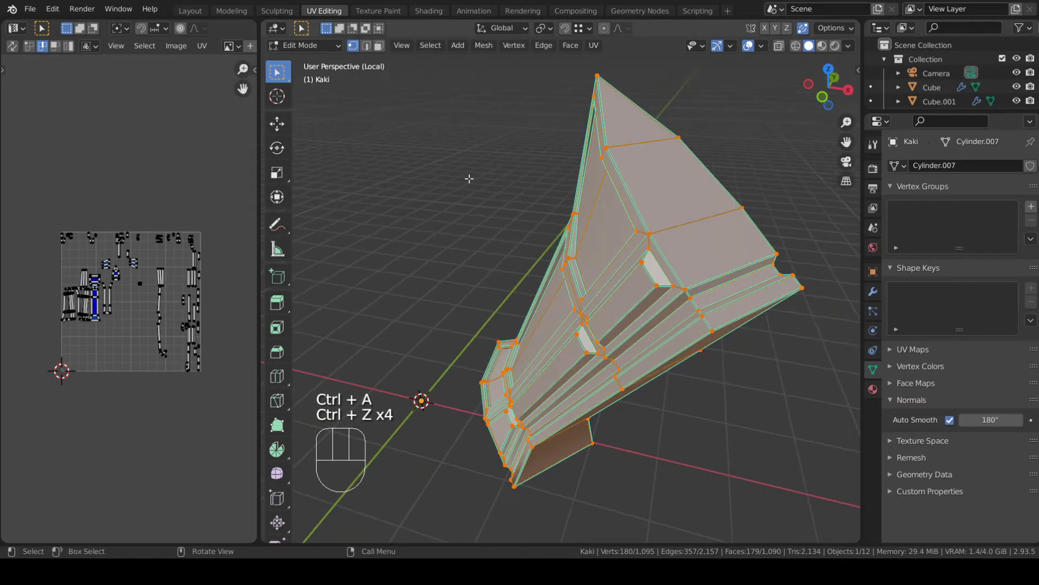
pyautogui.click(366, 45)
pyautogui.click(715, 319)
pyautogui.moveTo(716, 318); pyautogui.dragTo(482, 221, button='middle')
pyautogui.keyDown('ctrl'); pyautogui.click(718, 182); pyautogui.keyUp('ctrl')
pyautogui.keyDown('shift'); pyautogui.click(476, 243); pyautogui.keyUp('shift')
pyautogui.keyDown('ctrl'); pyautogui.click(455, 253); pyautogui.keyUp('ctrl')
pyautogui.hotkey('ctrl', 'z')
pyautogui.keyDown('ctrl'); pyautogui.click(482, 221); pyautogui.keyUp('ctrl')
# - Extend the edge selection along the segment's long side and around its lower end face, and mark the selected edges as a seam
pyautogui.keyDown('shift'); pyautogui.moveTo(604, 340); pyautogui.dragTo(583, 222, button='middle'); pyautogui.keyUp('shift')
pyautogui.moveTo(644, 347); pyautogui.dragTo(620, 331, button='middle')
pyautogui.keyDown('ctrl'); pyautogui.click(607, 363); pyautogui.keyUp('ctrl')
pyautogui.moveTo(650, 367); pyautogui.dragTo(640, 341, button='middle')
pyautogui.keyDown('shift'); pyautogui.moveTo(640, 341); pyautogui.dragTo(596, 306, button='middle'); pyautogui.keyUp('shift')
pyautogui.scroll(1, 602, 416)
pyautogui.keyDown('shift'); pyautogui.click(590, 419); pyautogui.keyUp('shift')
pyautogui.keyDown('ctrl'); pyautogui.click(732, 284); pyautogui.keyUp('ctrl')
pyautogui.keyDown('shift'); pyautogui.click(547, 238); pyautogui.keyUp('shift')
pyautogui.moveTo(634, 265); pyautogui.dragTo(578, 296, button='middle')
pyautogui.scroll(2, 579, 297)
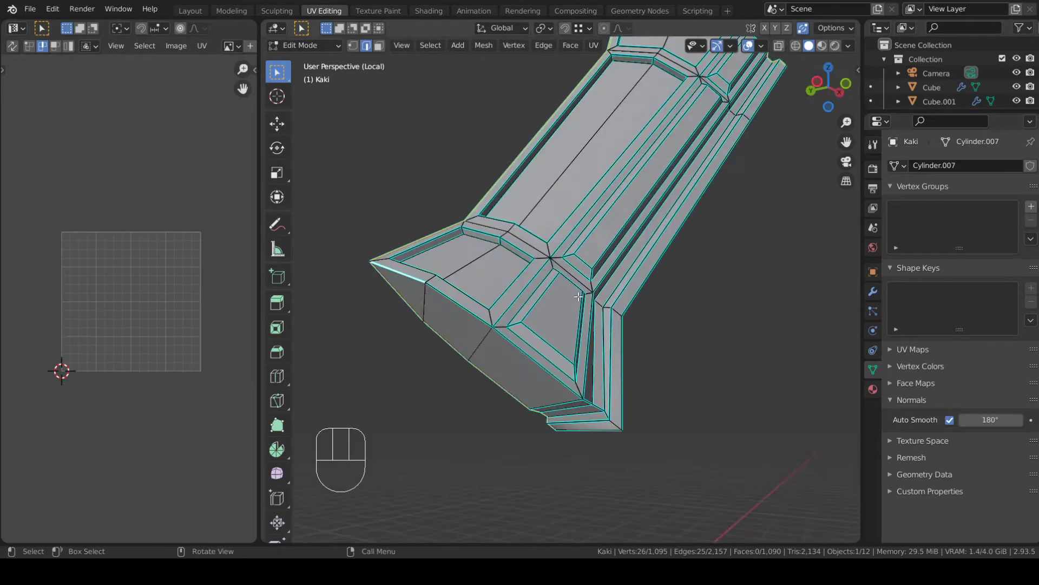
pyautogui.keyDown('ctrl'); pyautogui.click(615, 427); pyautogui.keyUp('ctrl')
pyautogui.press('u')
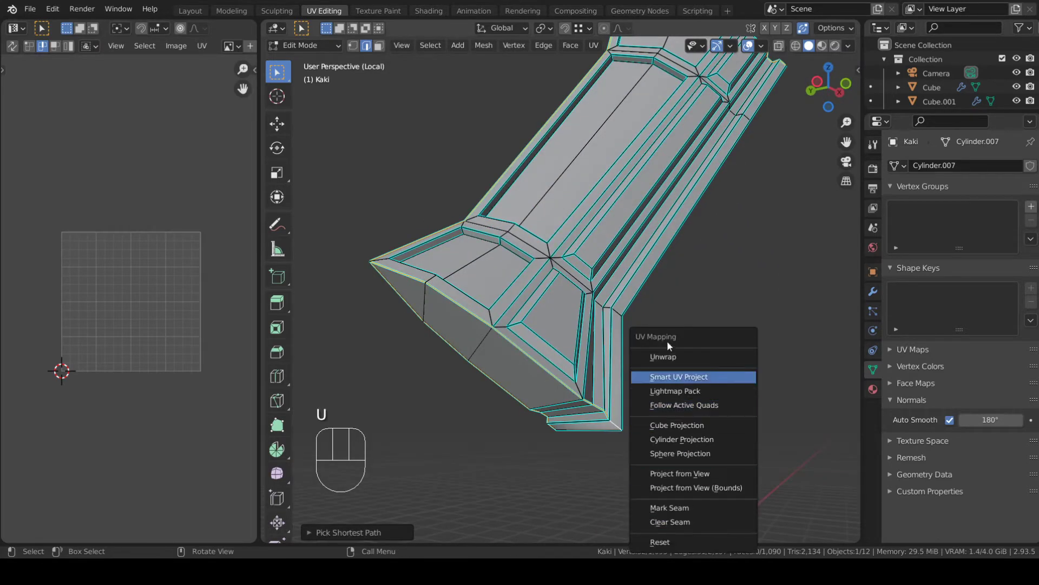
pyautogui.click(677, 508)
# - Select the whole leg segment and unwrap it with the standard Unwrap operation
pyautogui.press('a')
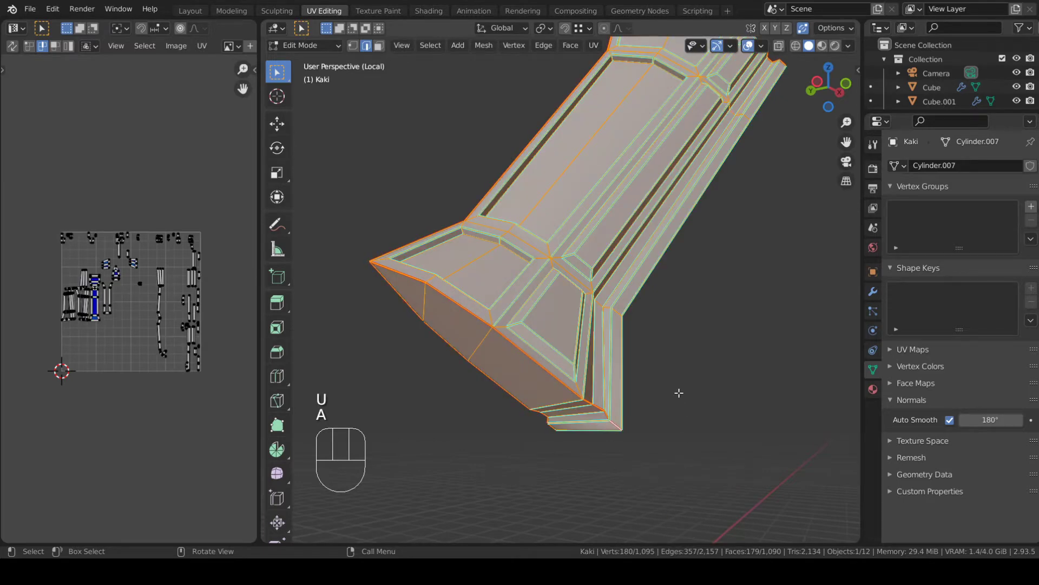
pyautogui.press('u')
pyautogui.click(641, 246)
pyautogui.scroll(5, 135, 407)
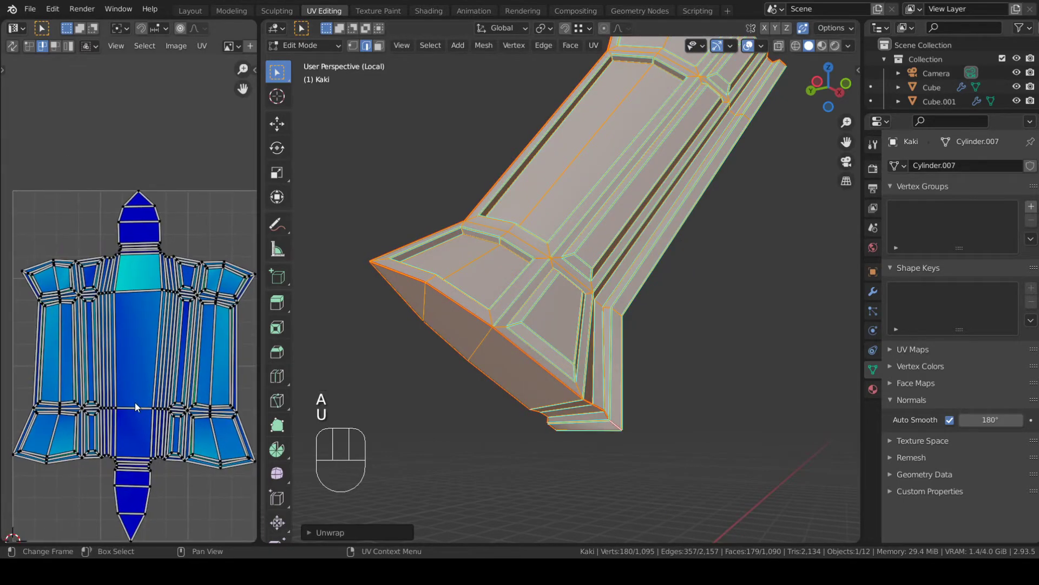
pyautogui.scroll(2, 135, 407)
pyautogui.scroll(-2, 109, 375)
pyautogui.scroll(-3, 622, 333)
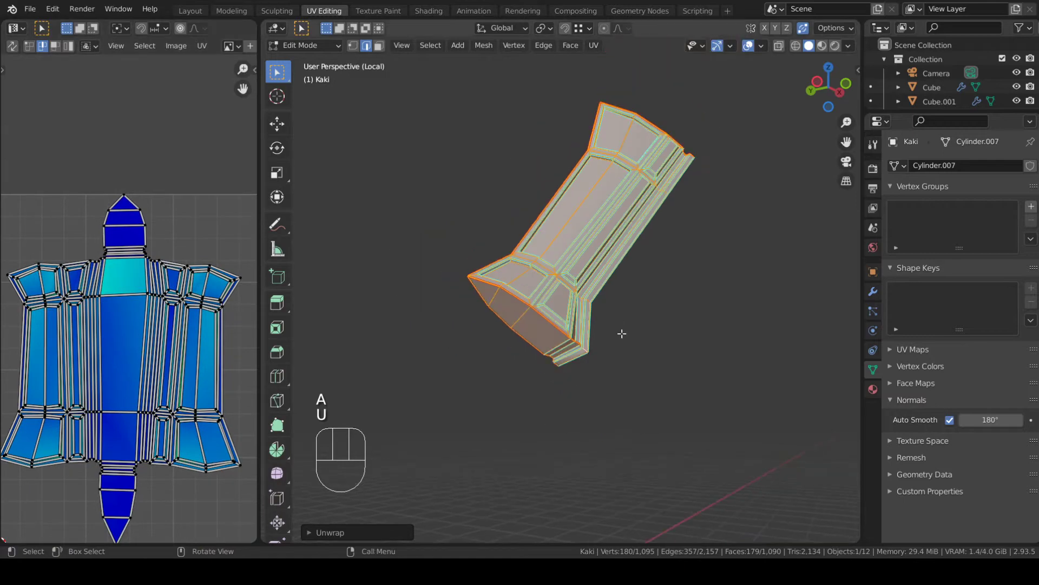
# - Reveal all hidden parts of the Kaki mesh in Edit Mode and deselect everything
pyautogui.press('Tab')
pyautogui.press('Tab')
pyautogui.press('Tab')
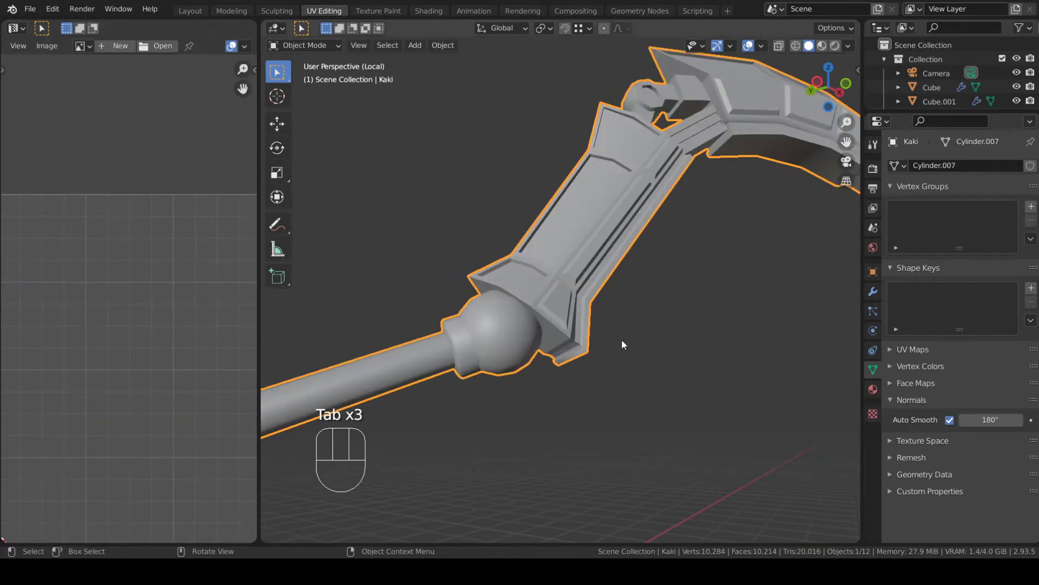
pyautogui.moveTo(622, 344)
pyautogui.mouseDown(button='middle')
pyautogui.moveTo(586, 354)
pyautogui.moveTo(617, 330)
pyautogui.mouseUp(button='middle')
pyautogui.press('Tab')
pyautogui.hotkey('alt', 'h')
pyautogui.scroll(-2, 588, 359)
pyautogui.press('a')
pyautogui.press('a')
# - Select the thin connecting rod and its far end ball as linked geometry, and hide both
pyautogui.scroll(5, 601, 330)
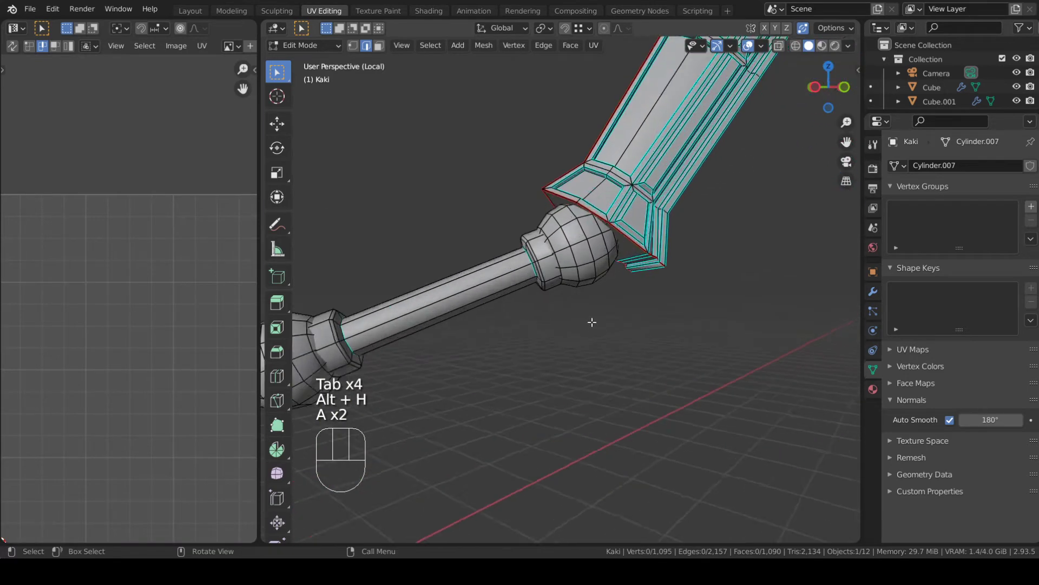
pyautogui.scroll(1, 592, 322)
pyautogui.moveTo(566, 261); pyautogui.dragTo(595, 234, button='middle')
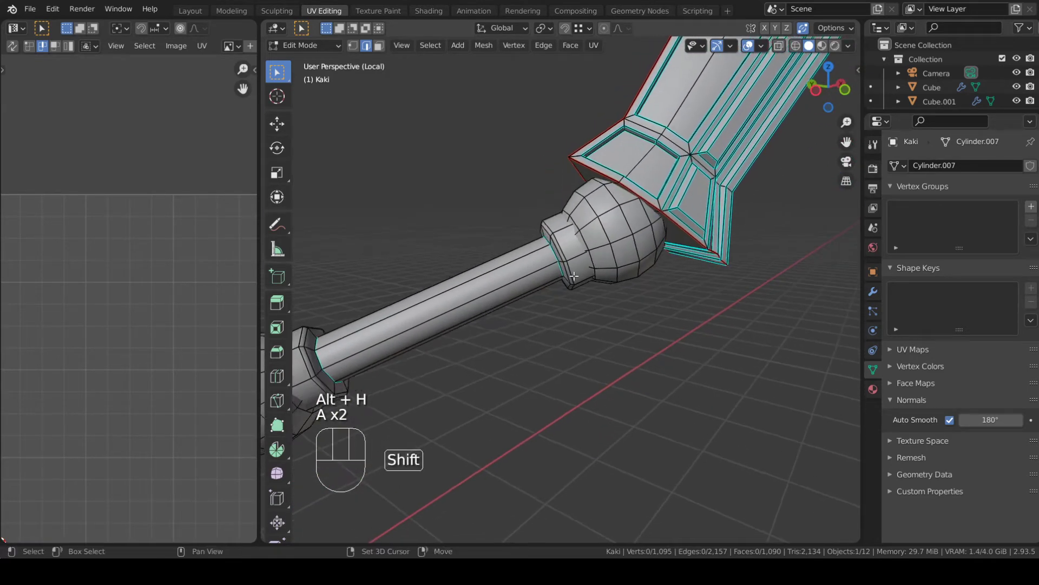
pyautogui.scroll(-3, 534, 290)
pyautogui.press('l')
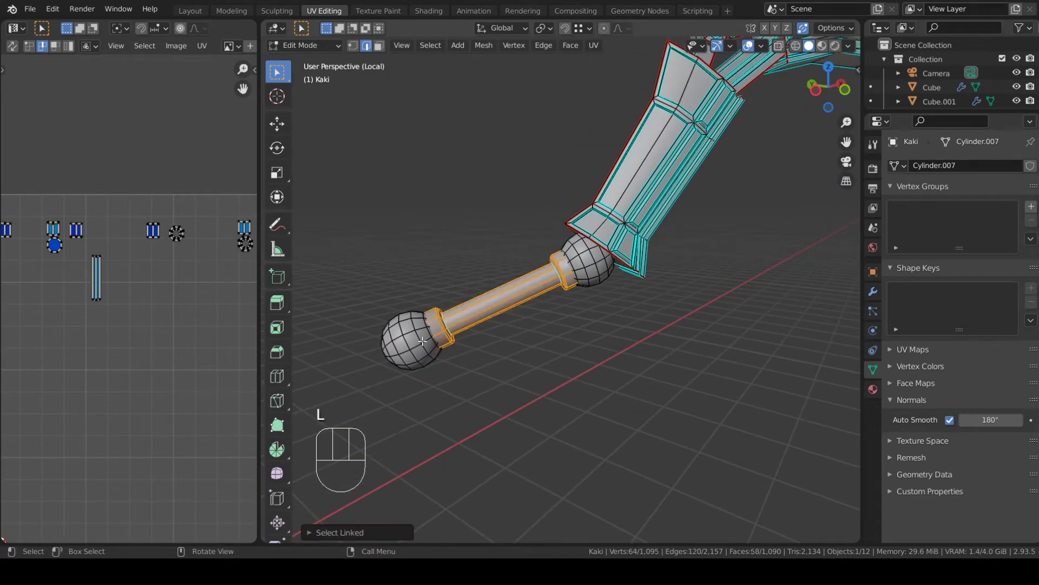
pyautogui.press('l')
pyautogui.scroll(-3, 599, 300)
pyautogui.moveTo(611, 270); pyautogui.dragTo(603, 276, button='middle')
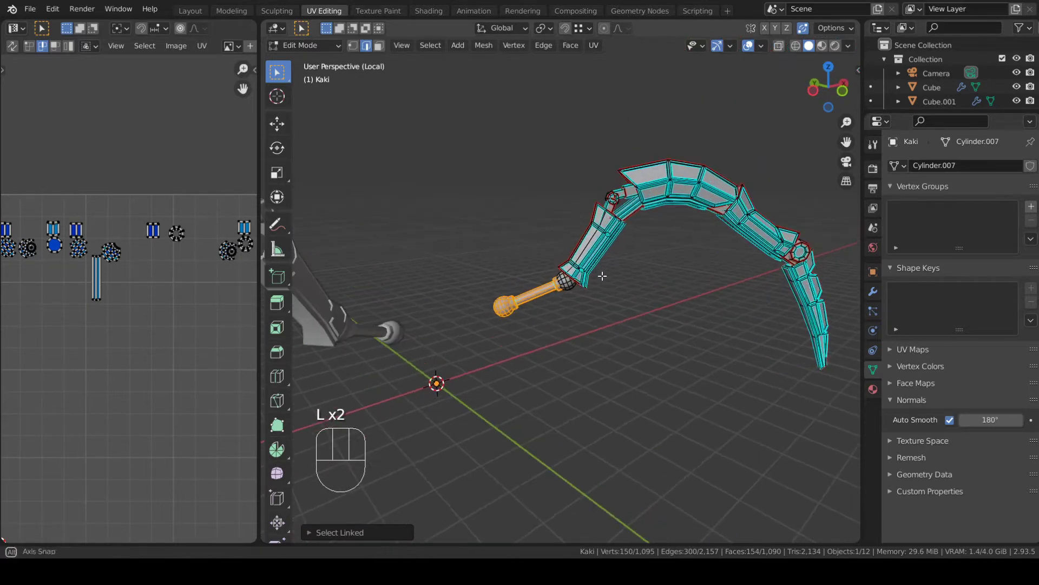
pyautogui.press('h')
# - With X-ray on, select all remaining leg segments except the joint ball at the leg's base, and hide them
pyautogui.moveTo(656, 310); pyautogui.dragTo(600, 257, button='middle')
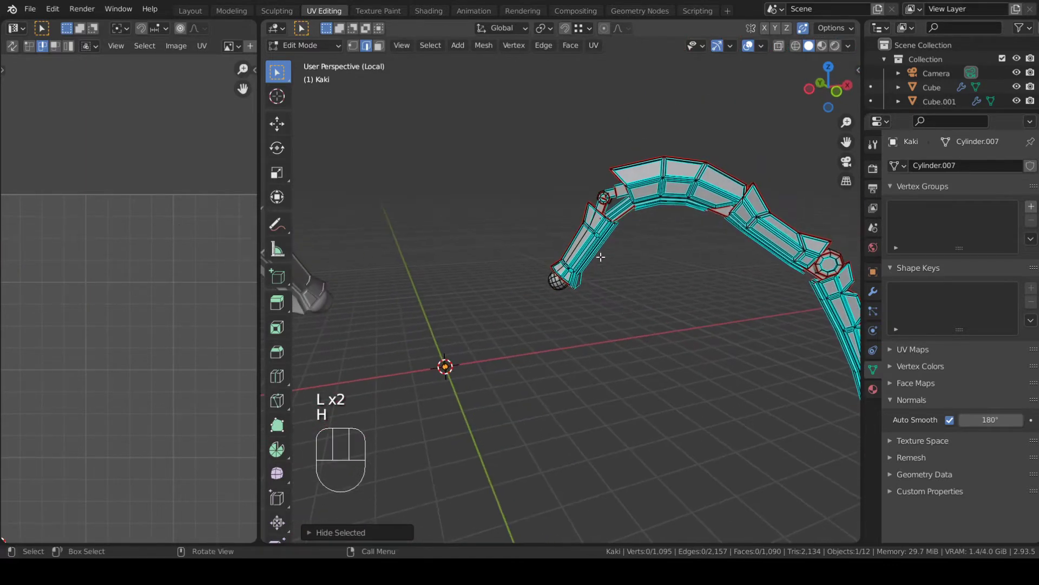
pyautogui.press('l')
pyautogui.keyDown('shift'); pyautogui.click(779, 46); pyautogui.keyUp('shift')
pyautogui.scroll(-3, 635, 219)
pyautogui.keyDown('shift'); pyautogui.moveTo(780, 216); pyautogui.dragTo(596, 214, button='middle'); pyautogui.keyUp('shift')
pyautogui.keyDown('shift'); pyautogui.moveTo(490, 178); pyautogui.dragTo(702, 378); pyautogui.keyUp('shift')
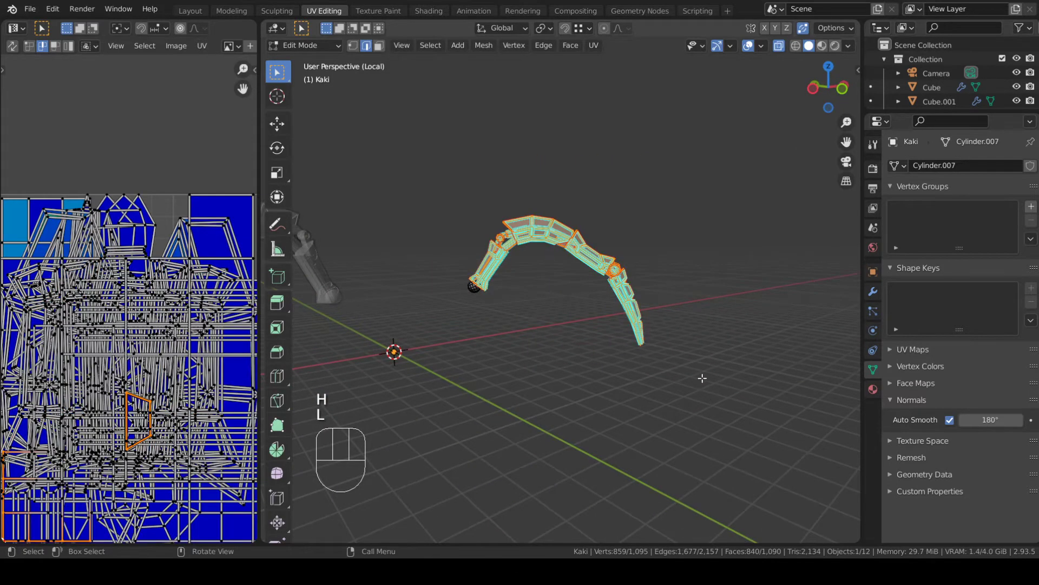
pyautogui.press('h')
pyautogui.scroll(6, 635, 311)
pyautogui.moveTo(553, 316); pyautogui.dragTo(723, 342, button='middle')
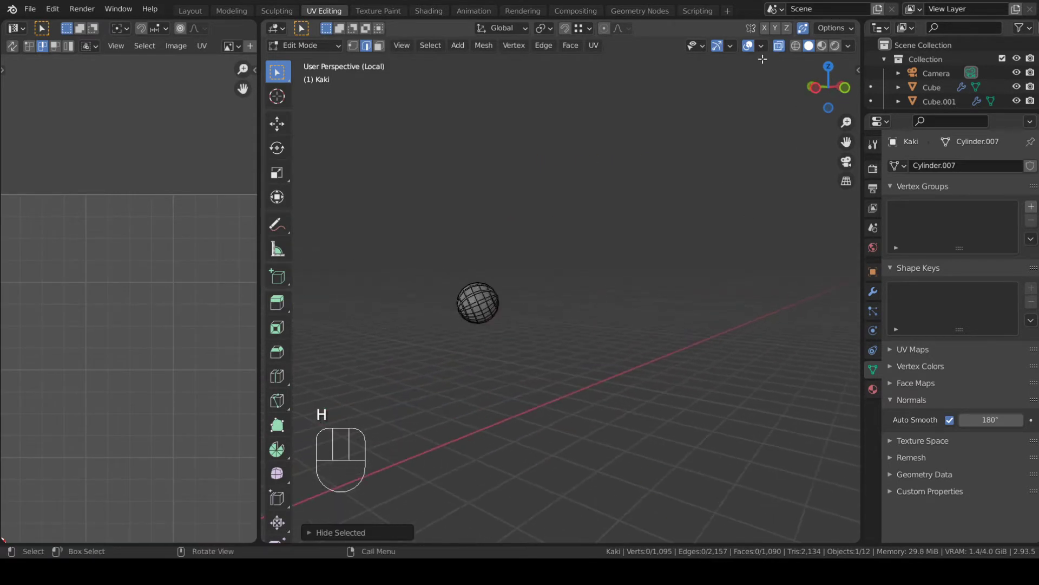
# - Select the middle edge loop of the isolated joint ball with X-ray off and mark it as a seam
pyautogui.keyDown('shift'); pyautogui.moveTo(491, 342); pyautogui.dragTo(605, 373, button='middle'); pyautogui.keyUp('shift')
pyautogui.scroll(5, 605, 373)
pyautogui.keyDown('alt'); pyautogui.click(670, 440); pyautogui.keyUp('alt')
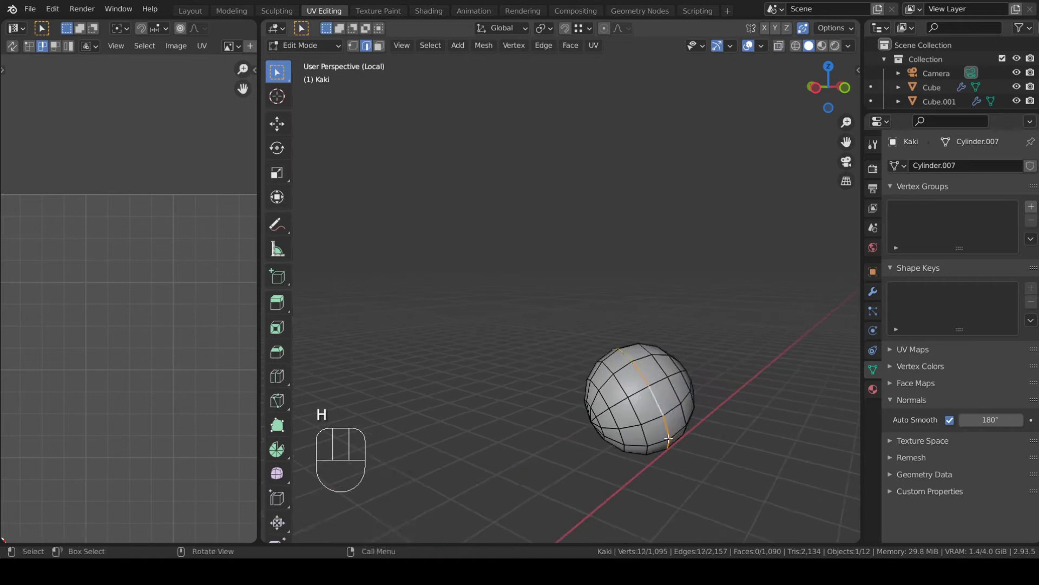
pyautogui.press('u')
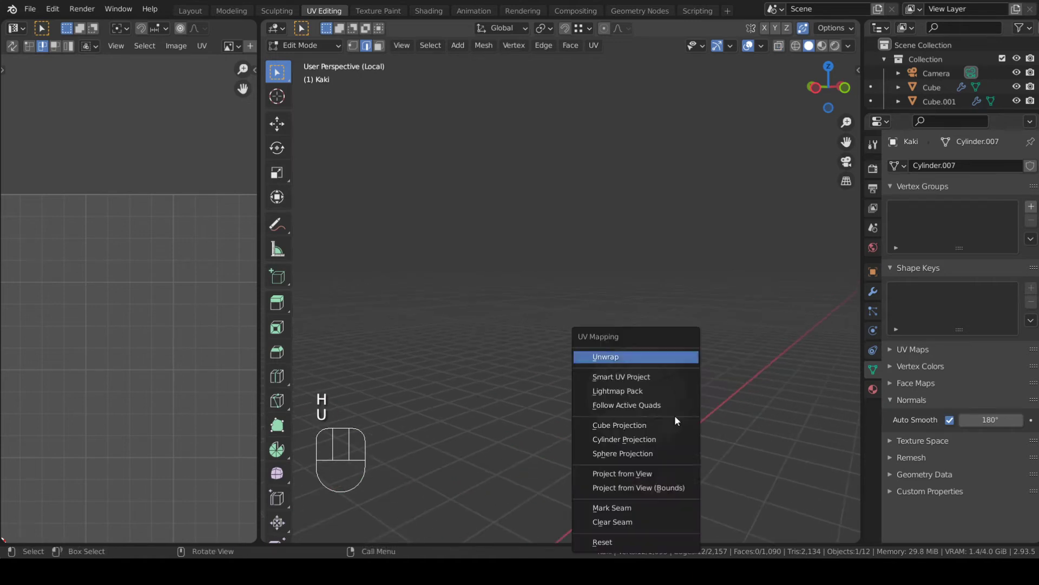
pyautogui.click(635, 519)
# - Select the whole joint ball and unwrap it along its seam
pyautogui.moveTo(692, 478); pyautogui.dragTo(631, 415, button='middle')
pyautogui.press('a')
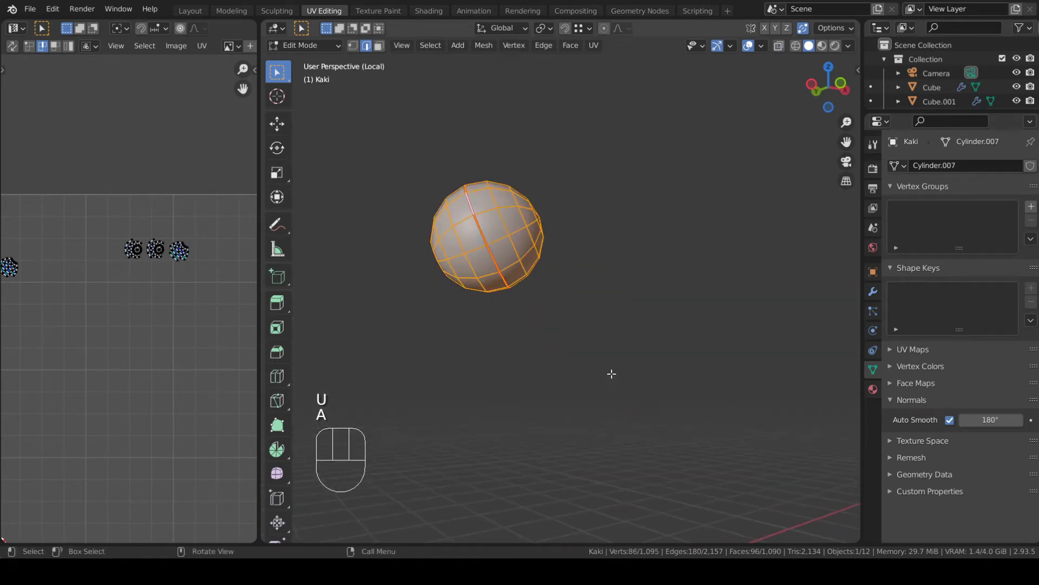
pyautogui.press('u')
pyautogui.click(530, 222)
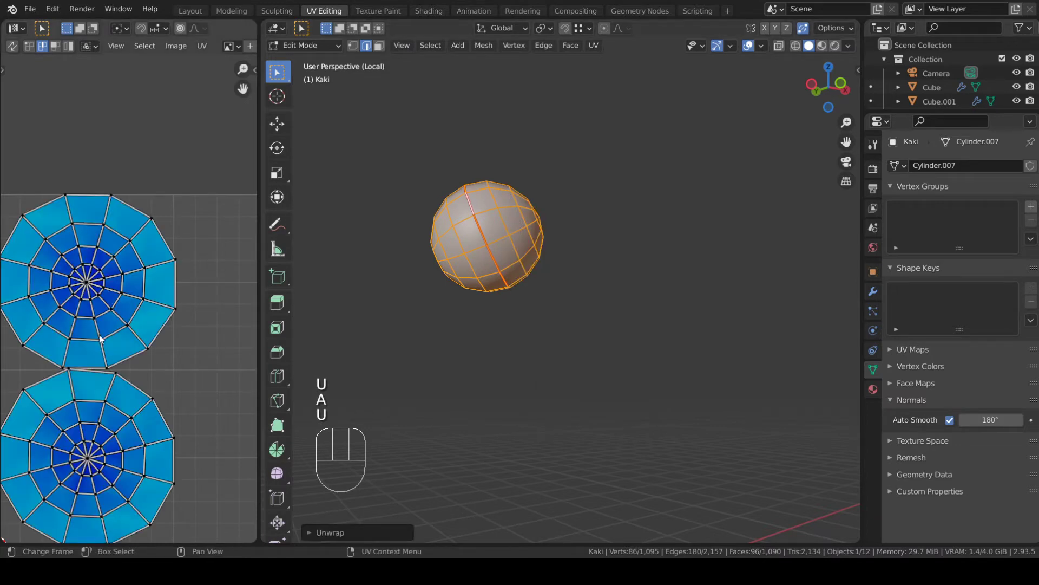
# - Bring back the leg parts hidden around the joint ball and clear the selection
pyautogui.scroll(-3, 591, 288)
pyautogui.keyDown('shift'); pyautogui.moveTo(550, 271); pyautogui.dragTo(580, 254, button='middle'); pyautogui.keyUp('shift')
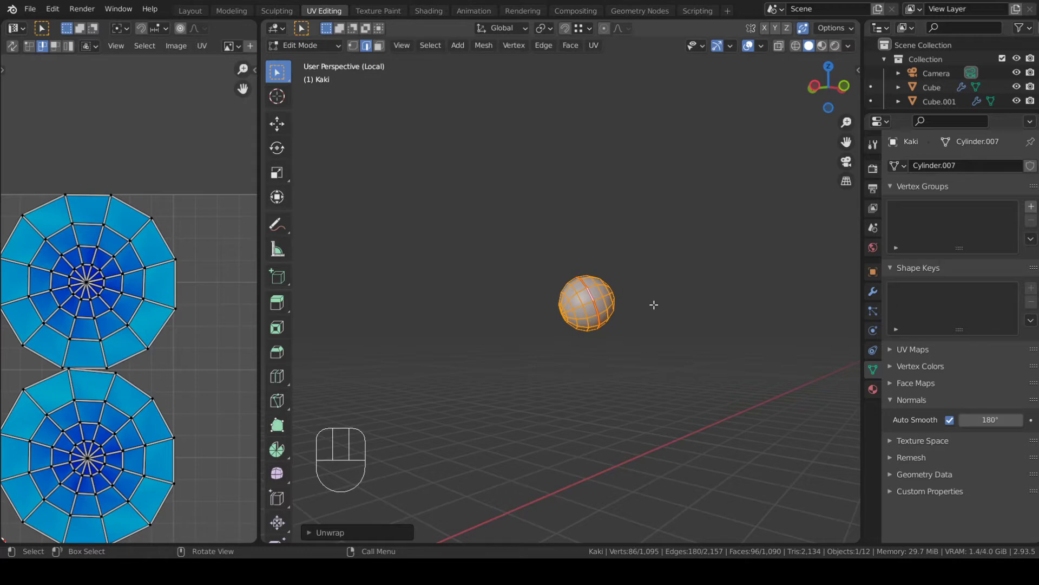
pyautogui.hotkey('alt', 'h')
pyautogui.moveTo(699, 300); pyautogui.dragTo(654, 316, button='middle')
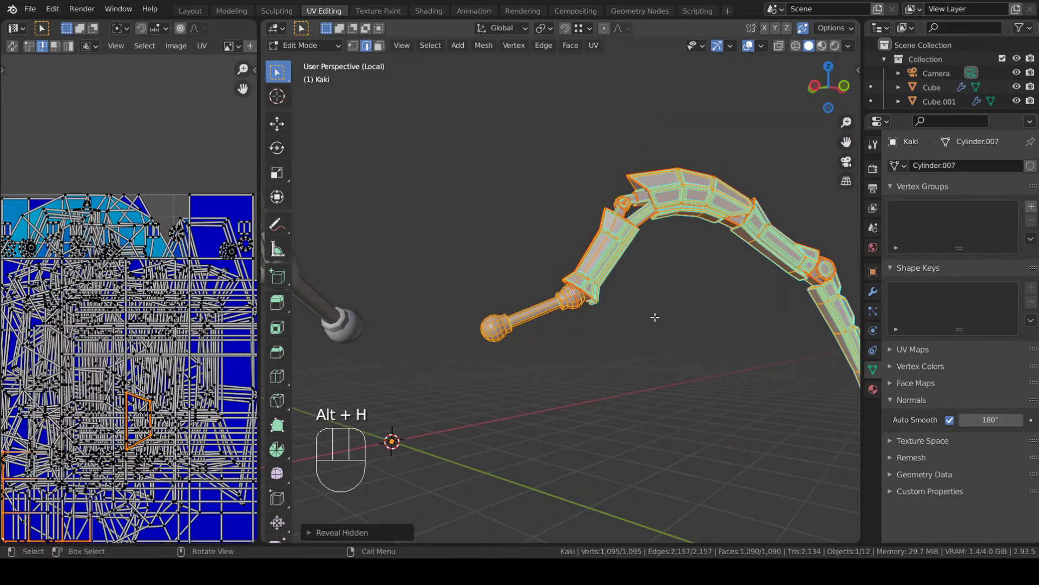
pyautogui.press('a')
pyautogui.press('a')
# - Mark the middle edge loop of the ball at the rod's free end as a seam and clear the selection
pyautogui.scroll(4, 503, 361)
pyautogui.keyDown('alt'); pyautogui.middleClick(333, 379); pyautogui.keyUp('alt')
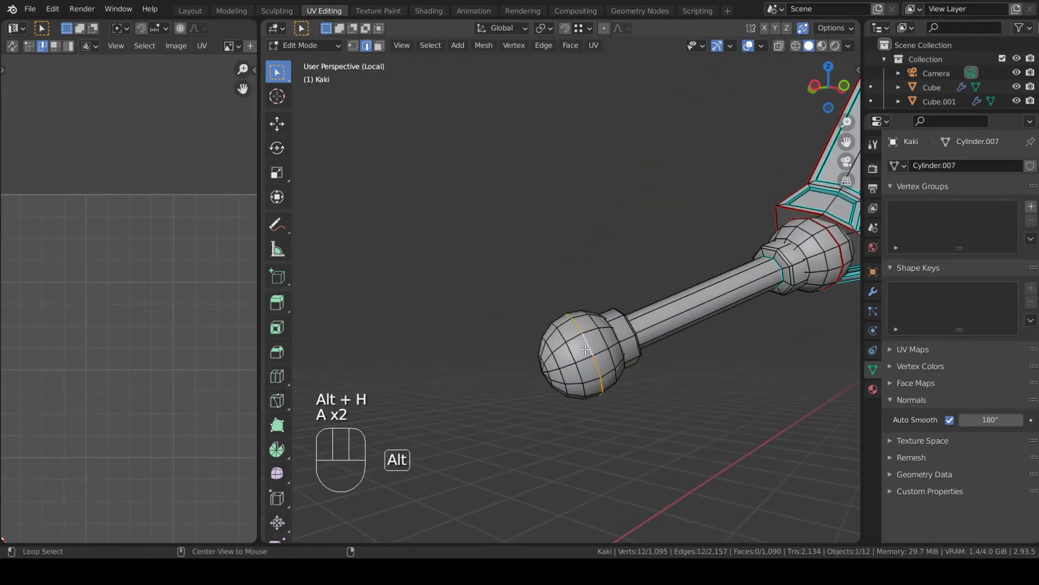
pyautogui.press('u')
pyautogui.click(572, 508)
pyautogui.scroll(-6, 652, 408)
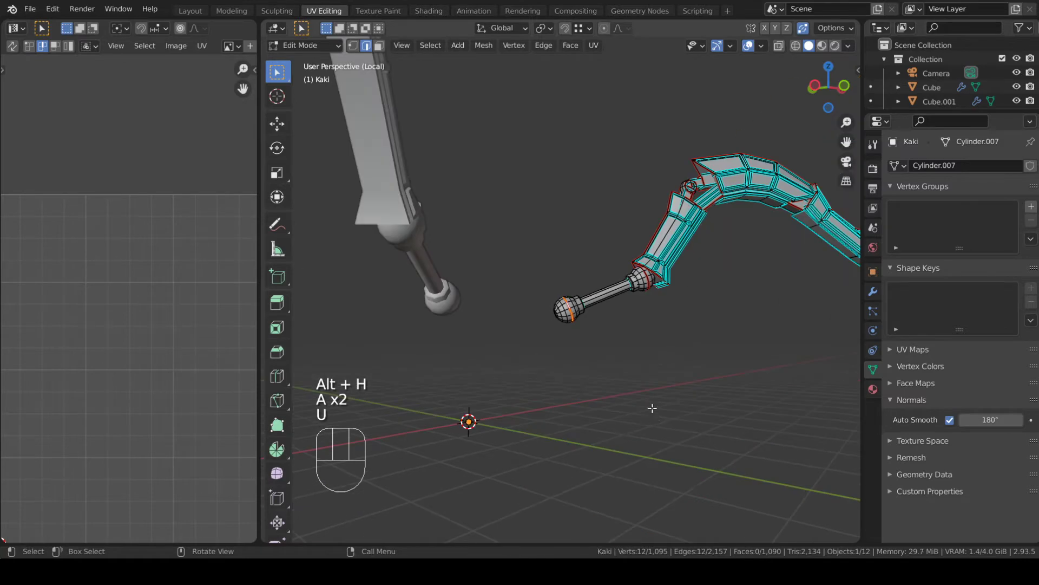
pyautogui.moveTo(646, 349); pyautogui.dragTo(517, 318, button='middle')
pyautogui.press('a')
pyautogui.press('a')
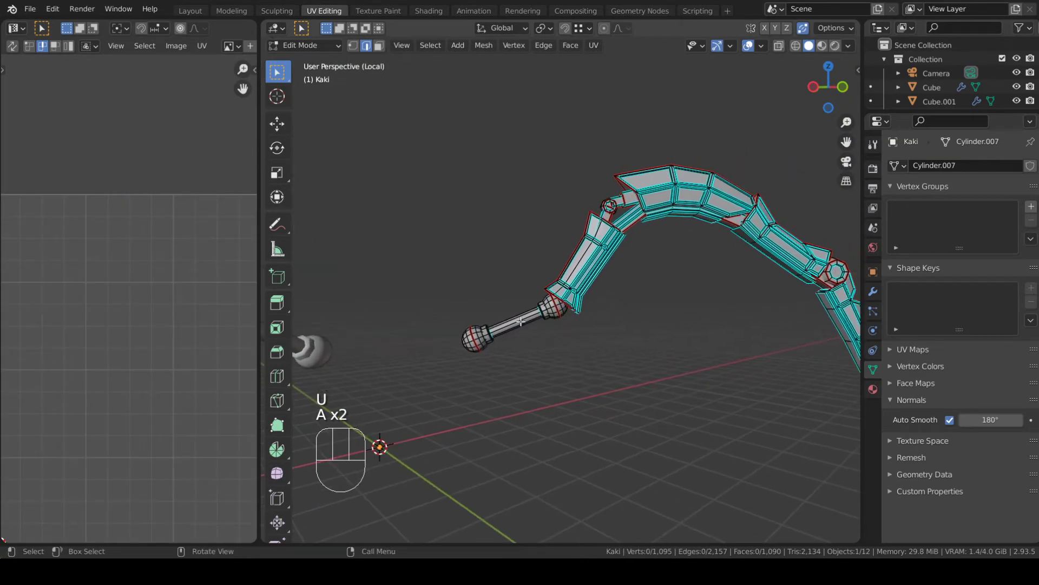
# - Select the connecting rod and, with X-ray on, all other leg parts except the free-end ball, and hide them
pyautogui.press('l')
pyautogui.scroll(-3, 521, 322)
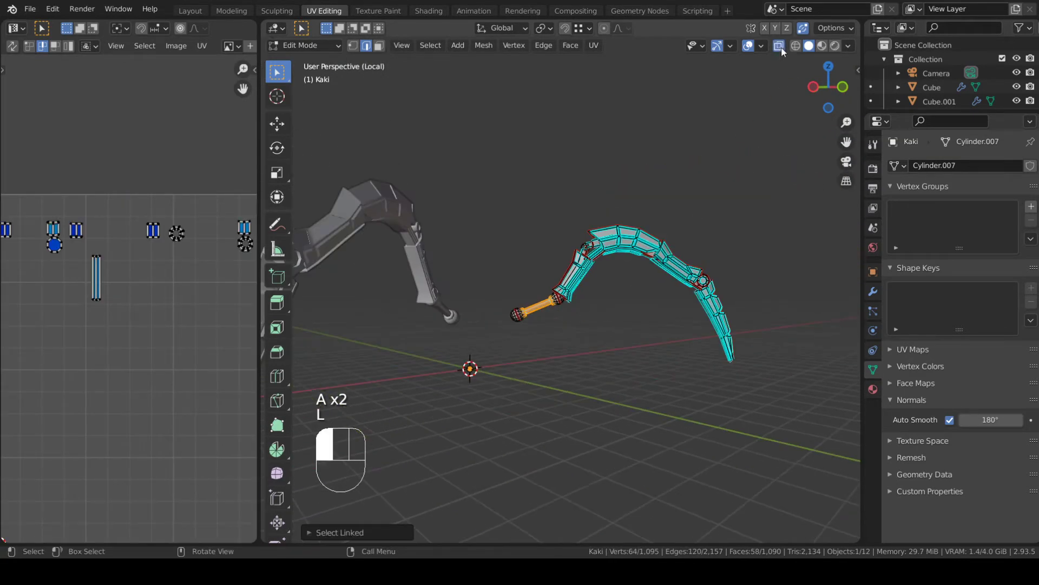
pyautogui.keyDown('shift'); pyautogui.moveTo(542, 139); pyautogui.dragTo(812, 424); pyautogui.keyUp('shift')
pyautogui.press('h')
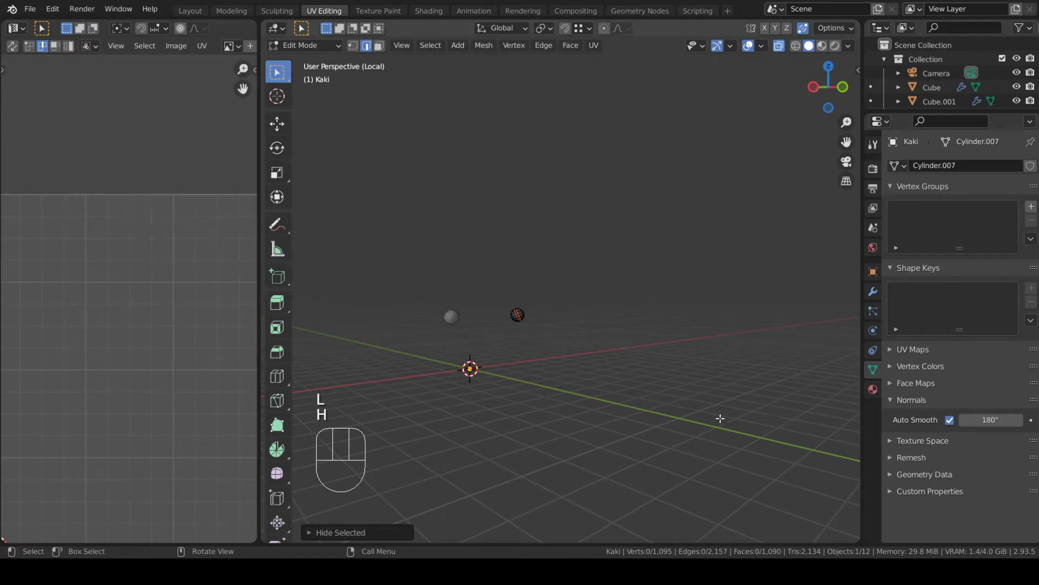
# - Select the whole isolated free-end ball and unwrap it along its seam
pyautogui.scroll(5, 479, 379)
pyautogui.press('a')
pyautogui.press('u')
pyautogui.click(467, 224)
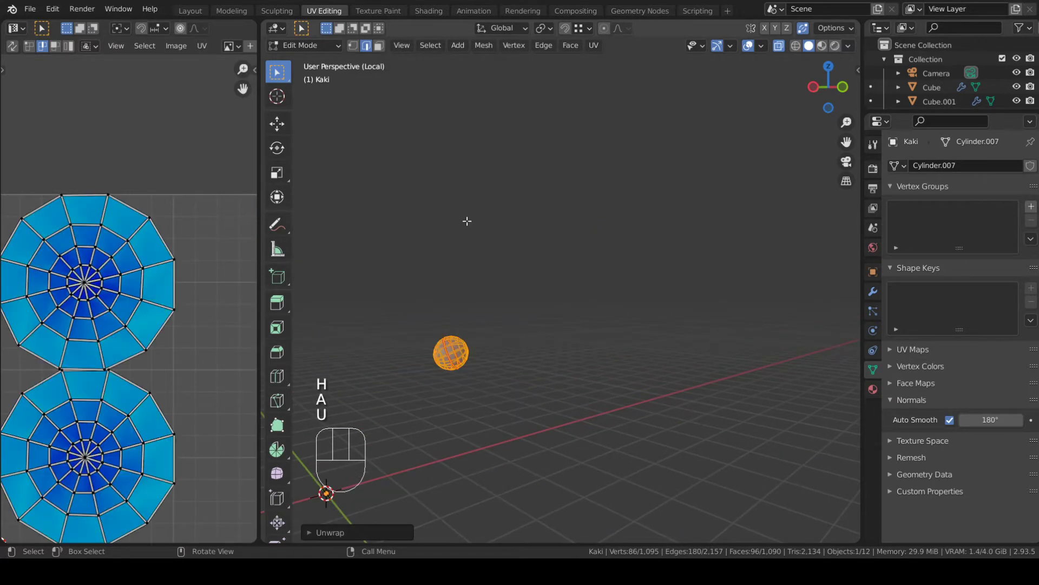
# - Reveal the leg parts hidden around the free-end ball, clear the selection and turn X-ray off
pyautogui.hotkey('alt', 'h')
pyautogui.press('a')
pyautogui.press('a')
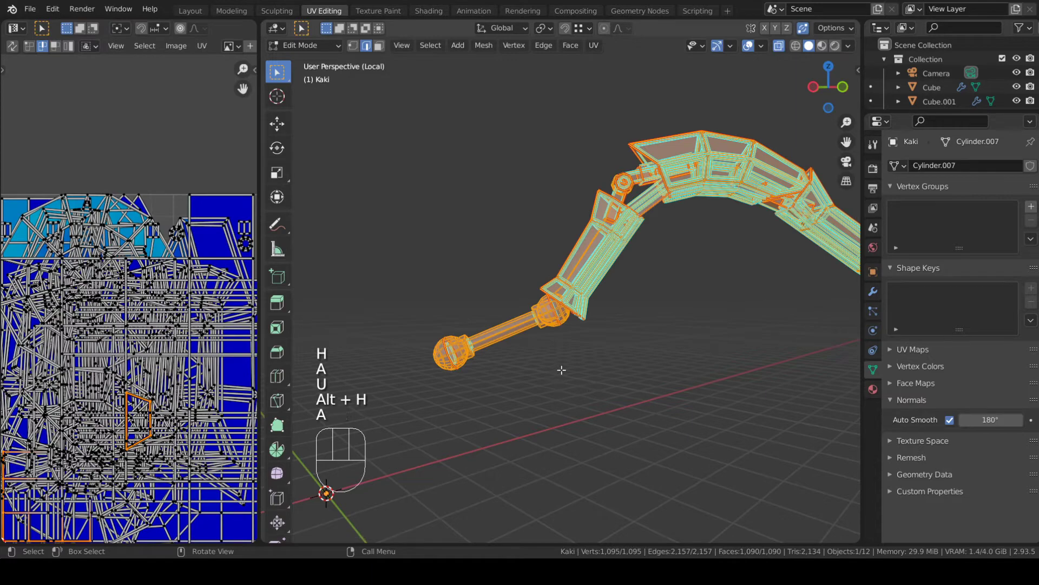
pyautogui.click(779, 47)
# - Select the linked geometry of both balls at the ends of the connecting rod and hide them
pyautogui.moveTo(638, 356); pyautogui.dragTo(648, 284, button='middle')
pyautogui.press('l')
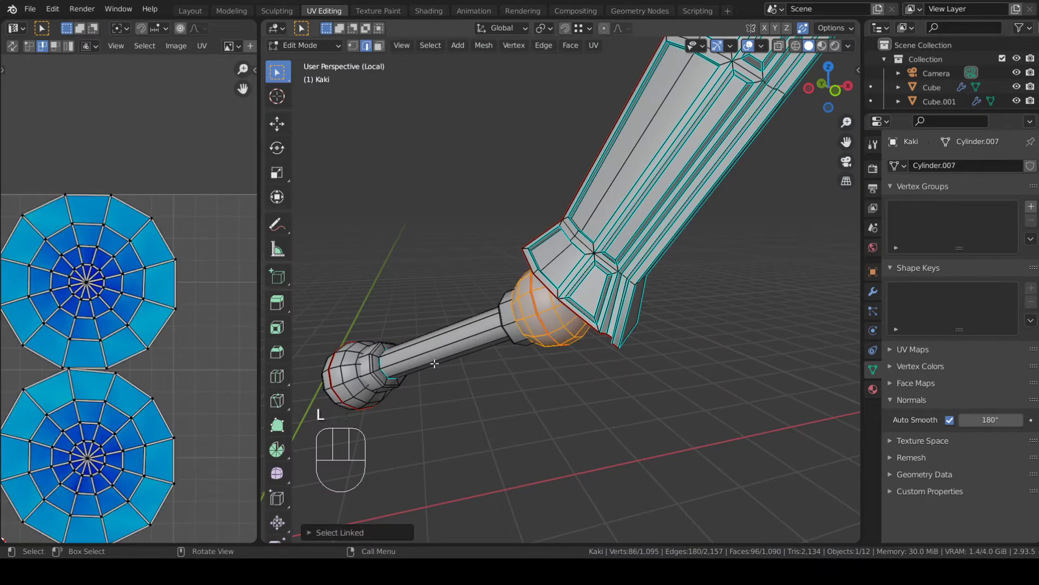
pyautogui.press('l')
pyautogui.press('h')
pyautogui.moveTo(393, 397); pyautogui.dragTo(534, 347, button='middle')
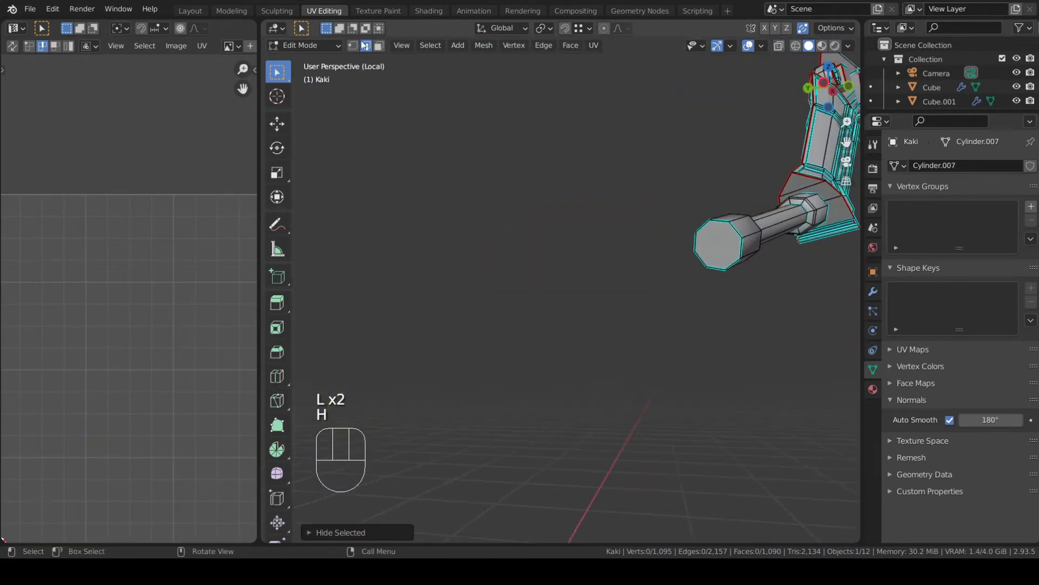
# - Select the cap faces at both ends of the connecting rod in face mode and delete them as faces
pyautogui.click(379, 46)
pyautogui.click(717, 244)
pyautogui.moveTo(718, 245); pyautogui.dragTo(475, 282, button='middle')
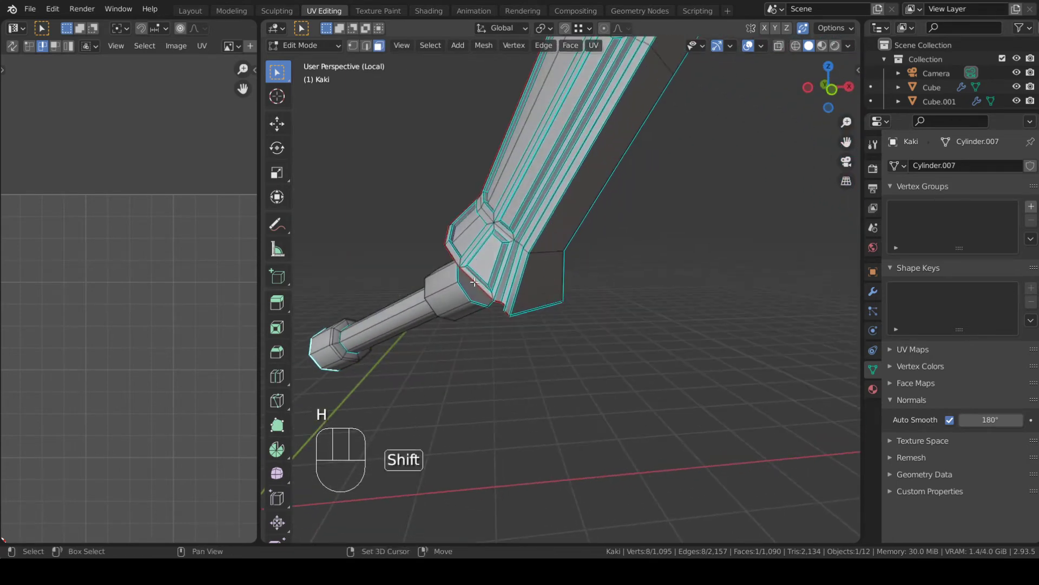
pyautogui.keyDown('shift'); pyautogui.click(475, 282); pyautogui.keyUp('shift')
pyautogui.press('x')
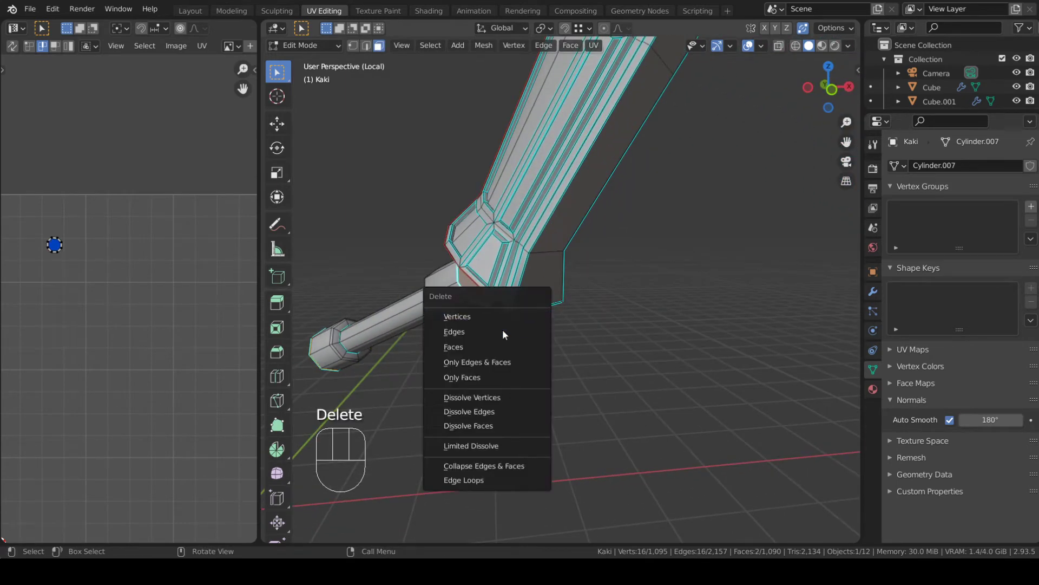
pyautogui.click(485, 351)
pyautogui.moveTo(485, 352); pyautogui.dragTo(575, 334, button='middle')
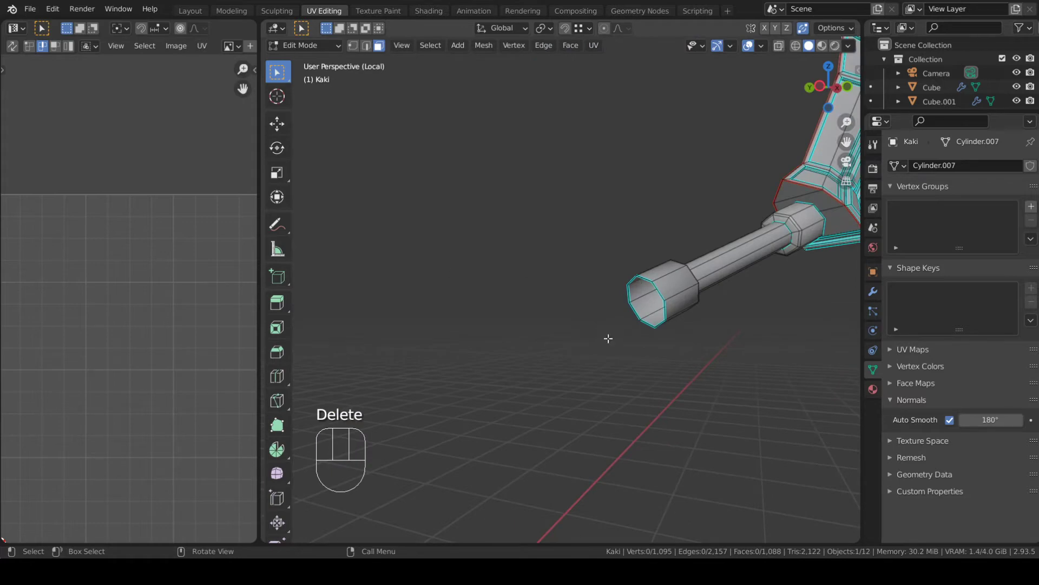
# - Select the shortest lengthwise edge path along the connecting rod from end to end, mark it as a seam and clear the selection
pyautogui.click(353, 47)
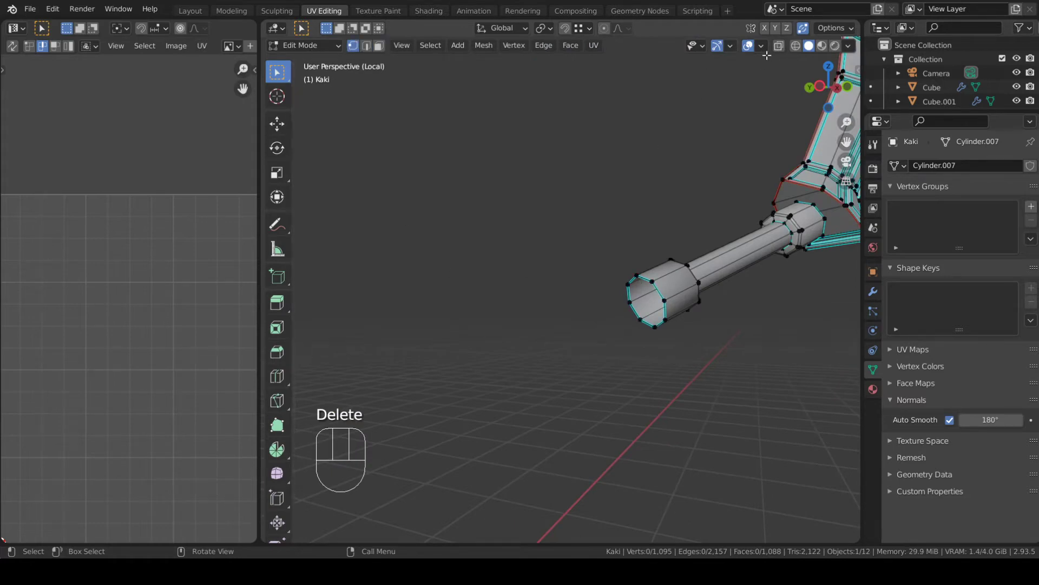
pyautogui.moveTo(687, 146); pyautogui.dragTo(697, 193, button='middle')
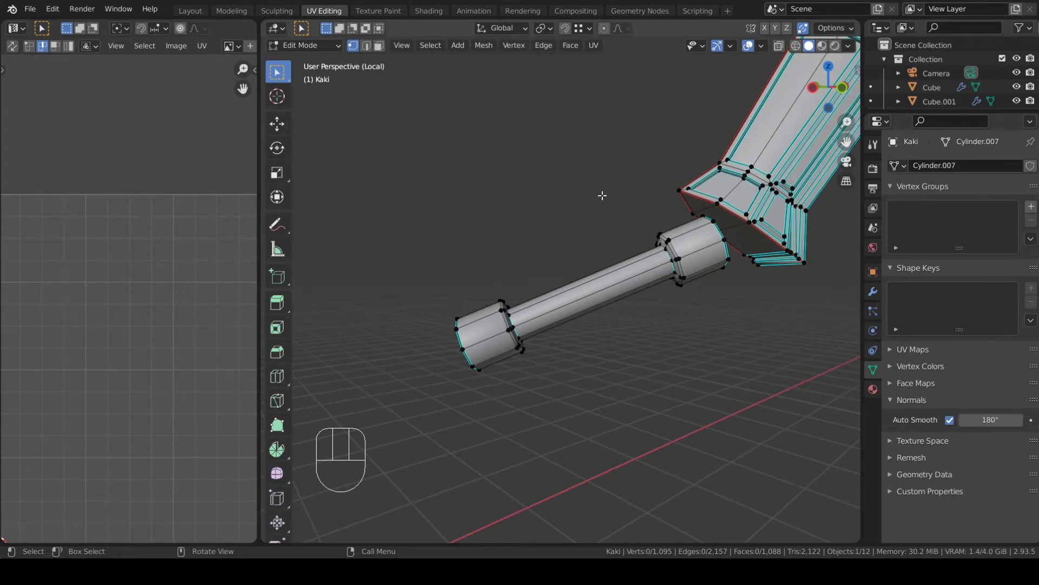
pyautogui.moveTo(547, 229); pyautogui.dragTo(476, 197, button='middle')
pyautogui.click(499, 208)
pyautogui.moveTo(408, 189); pyautogui.dragTo(473, 300, button='middle')
pyautogui.press('2')
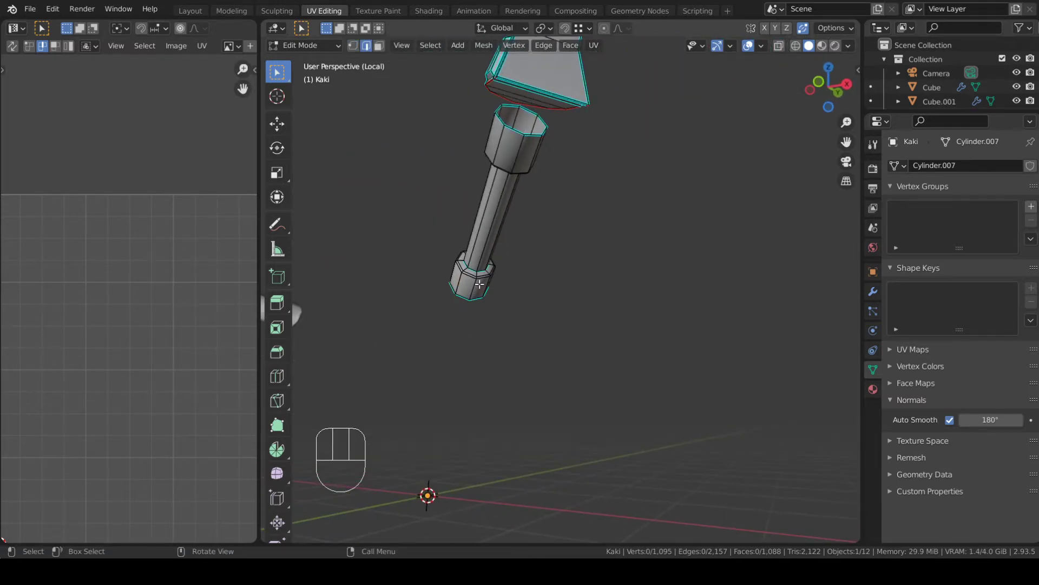
pyautogui.keyDown('ctrl'); pyautogui.click(524, 149); pyautogui.keyUp('ctrl')
pyautogui.moveTo(523, 149); pyautogui.dragTo(586, 174, button='middle')
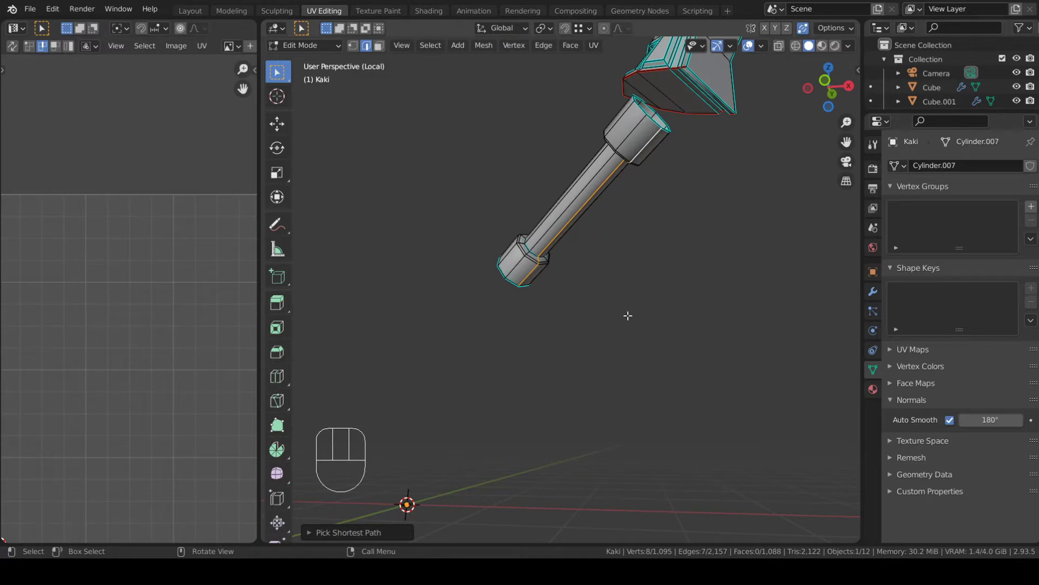
pyautogui.press('u')
pyautogui.click(599, 455)
pyautogui.press('a')
pyautogui.press('a')
pyautogui.press('a')
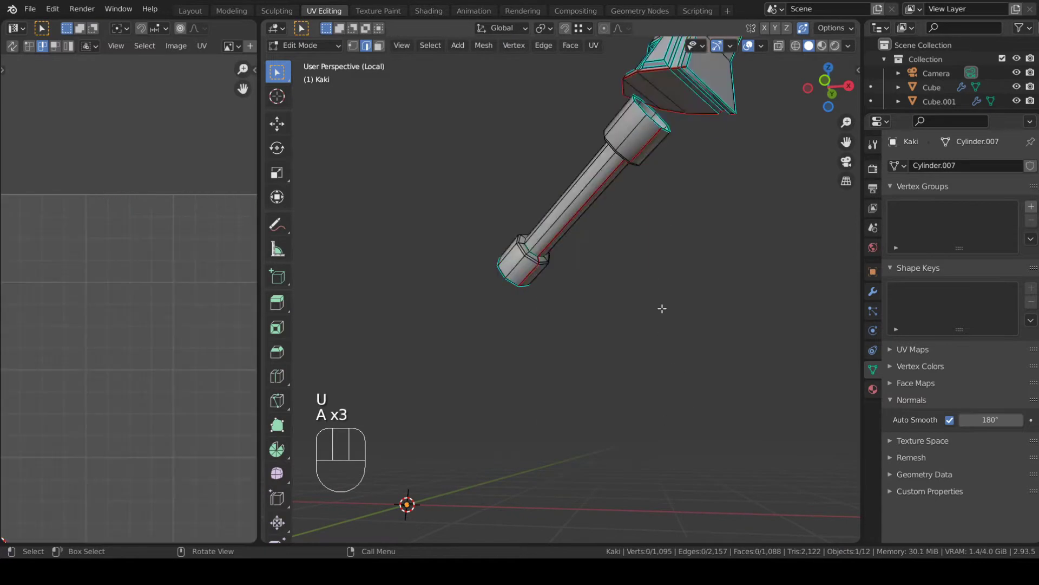
# - Isolate the connecting rod by selecting all other leg segments in face mode with X-ray on and hiding them
pyautogui.scroll(-7, 663, 308)
pyautogui.moveTo(662, 308); pyautogui.dragTo(650, 382, button='middle')
pyautogui.moveTo(650, 382); pyautogui.dragTo(631, 292, button='middle')
pyautogui.scroll(3, 689, 369)
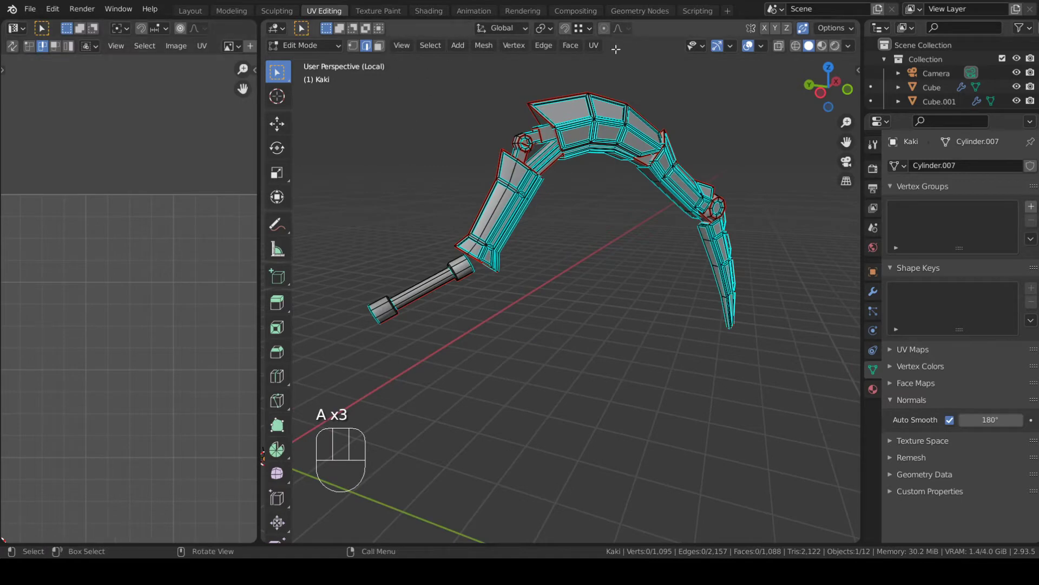
pyautogui.click(379, 47)
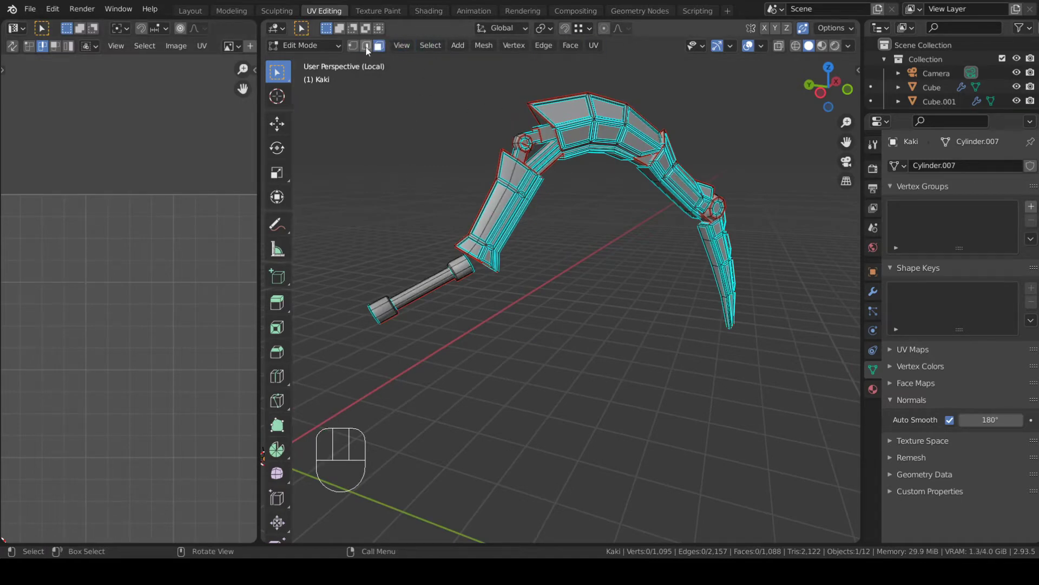
pyautogui.moveTo(621, 159); pyautogui.dragTo(768, 206, button='middle')
pyautogui.click(779, 45)
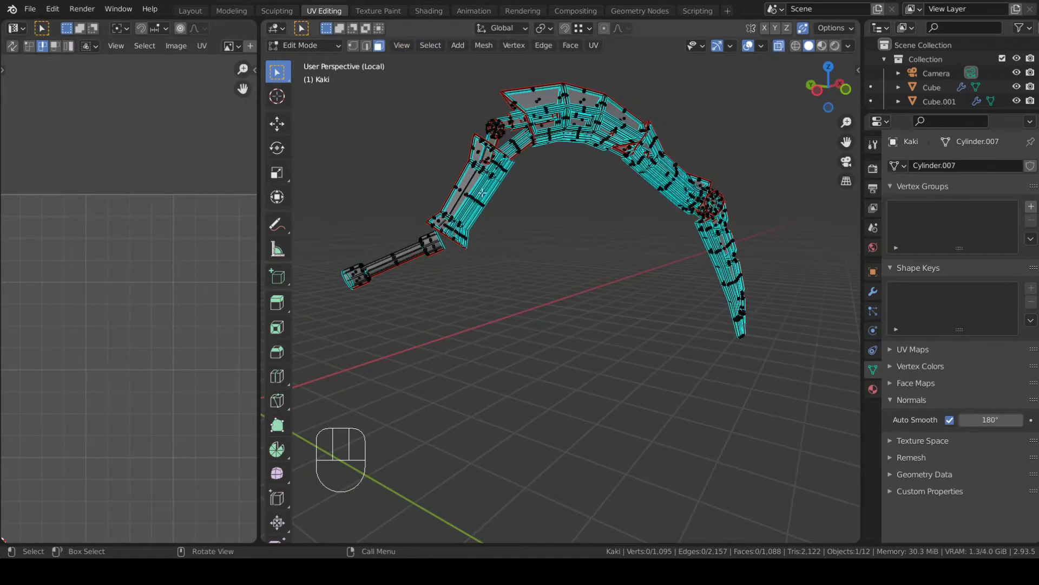
pyautogui.press('l')
pyautogui.scroll(-4, 482, 193)
pyautogui.keyDown('shift'); pyautogui.moveTo(515, 111); pyautogui.dragTo(751, 415); pyautogui.keyUp('shift')
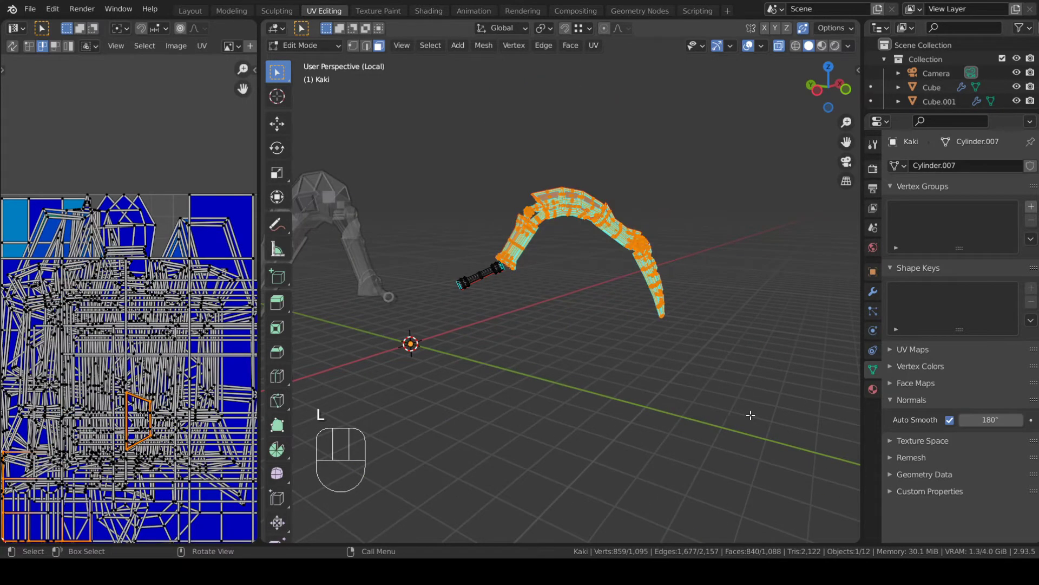
pyautogui.press('h')
# - Select the entire isolated connecting rod and unwrap it along its lengthwise seam
pyautogui.scroll(5, 731, 413)
pyautogui.keyDown('shift'); pyautogui.moveTo(703, 411); pyautogui.dragTo(736, 415, button='middle'); pyautogui.keyUp('shift')
pyautogui.press('a')
pyautogui.press('u')
pyautogui.click(699, 262)
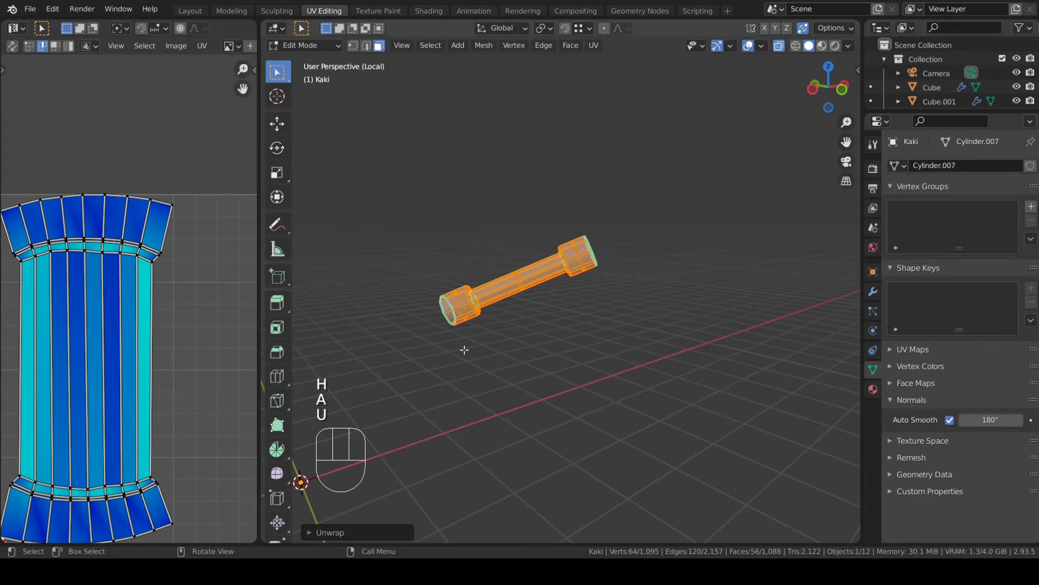
# - Widen the UV editor and straighten the right border edge loop of the rod's UV island with Align X
pyautogui.moveTo(259, 303); pyautogui.dragTo(521, 303)
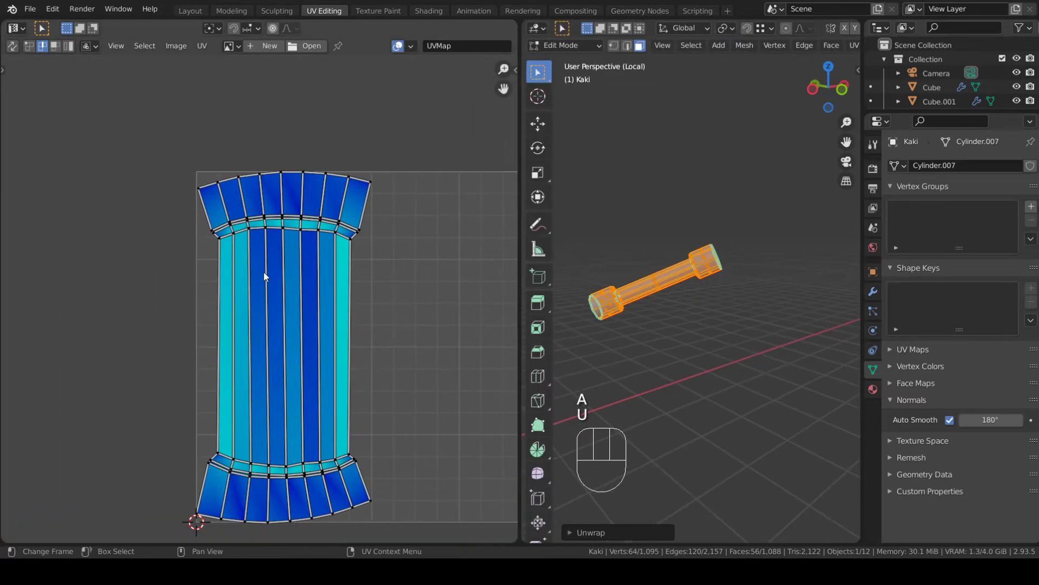
pyautogui.keyDown('alt'); pyautogui.click(360, 287); pyautogui.keyUp('alt')
pyautogui.hotkey('shift', 'w')
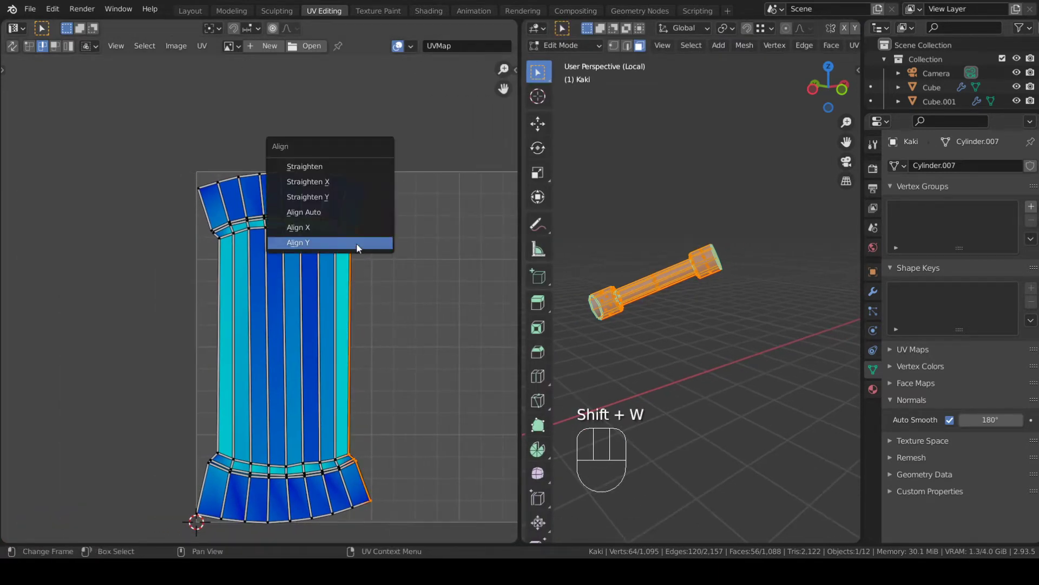
pyautogui.click(356, 241)
pyautogui.hotkey('ctrl', 'z')
pyautogui.hotkey('shift', 'w')
pyautogui.click(346, 262)
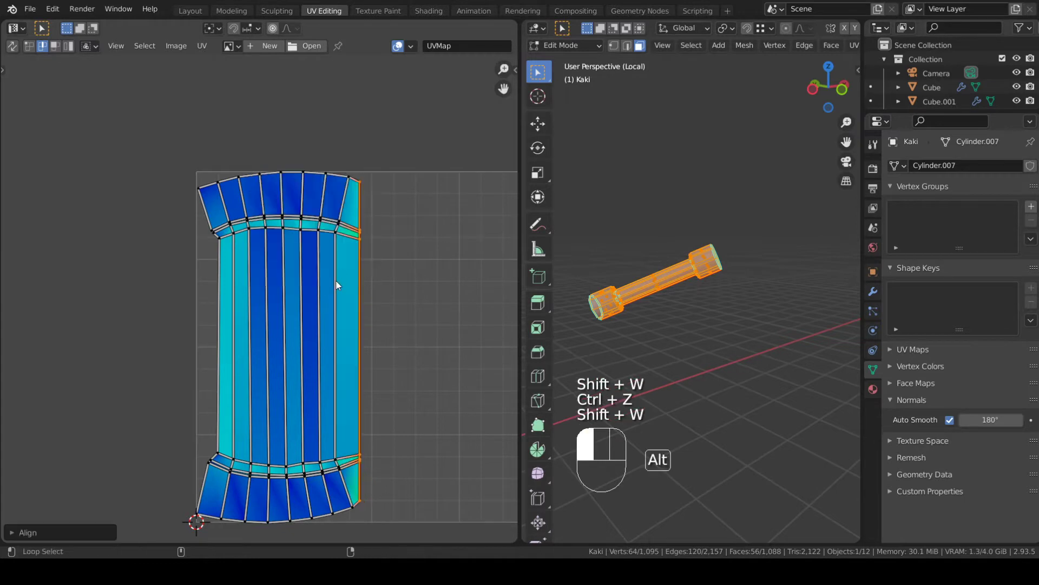
# - Straighten the second, third and fourth vertical edge loops from the UV island's right border with Align X
pyautogui.keyDown('alt'); pyautogui.click(336, 279); pyautogui.keyUp('alt')
pyautogui.hotkey('shift', 'w')
pyautogui.click(336, 280)
pyautogui.keyDown('alt'); pyautogui.click(318, 288); pyautogui.keyUp('alt')
pyautogui.hotkey('shift', 'w')
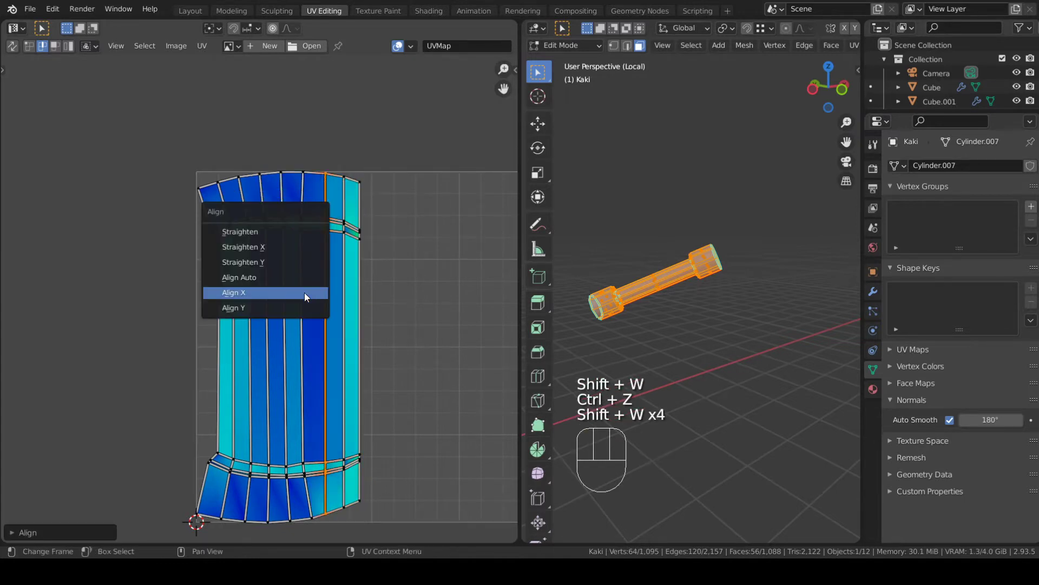
pyautogui.click(305, 292)
pyautogui.keyDown('alt'); pyautogui.click(300, 333); pyautogui.keyUp('alt')
pyautogui.hotkey('shift', 'w')
pyautogui.click(300, 333)
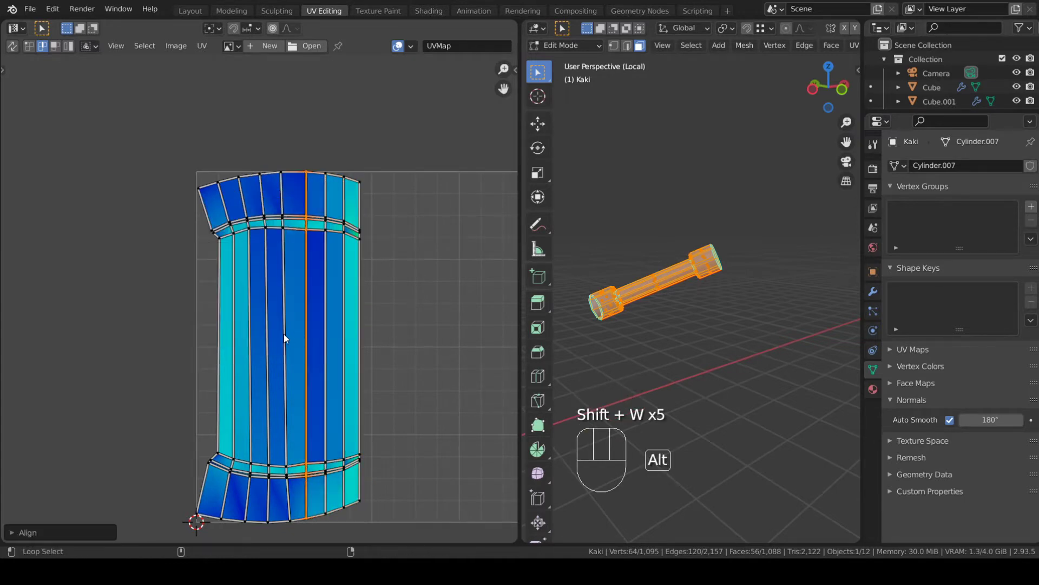
# - Straighten the fifth, sixth and seventh vertical edge loops from the UV island's right border with Align X
pyautogui.keyDown('alt'); pyautogui.click(284, 333); pyautogui.keyUp('alt')
pyautogui.hotkey('shift', 'w')
pyautogui.click(284, 333)
pyautogui.keyDown('alt'); pyautogui.click(264, 340); pyautogui.keyUp('alt')
pyautogui.hotkey('shift', 'w')
pyautogui.click(264, 340)
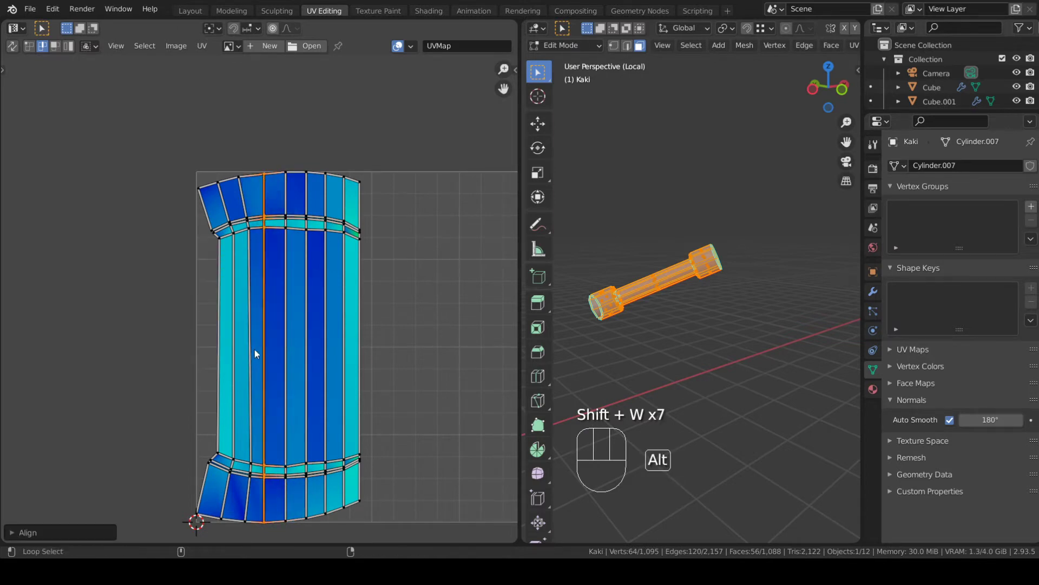
pyautogui.keyDown('alt'); pyautogui.click(255, 349); pyautogui.keyUp('alt')
pyautogui.hotkey('shift', 'w')
pyautogui.click(255, 349)
# - Straighten the last inner vertical edge loop and the left border of the UV island with Align X
pyautogui.keyDown('alt'); pyautogui.click(238, 334); pyautogui.keyUp('alt')
pyautogui.hotkey('shift', 'w')
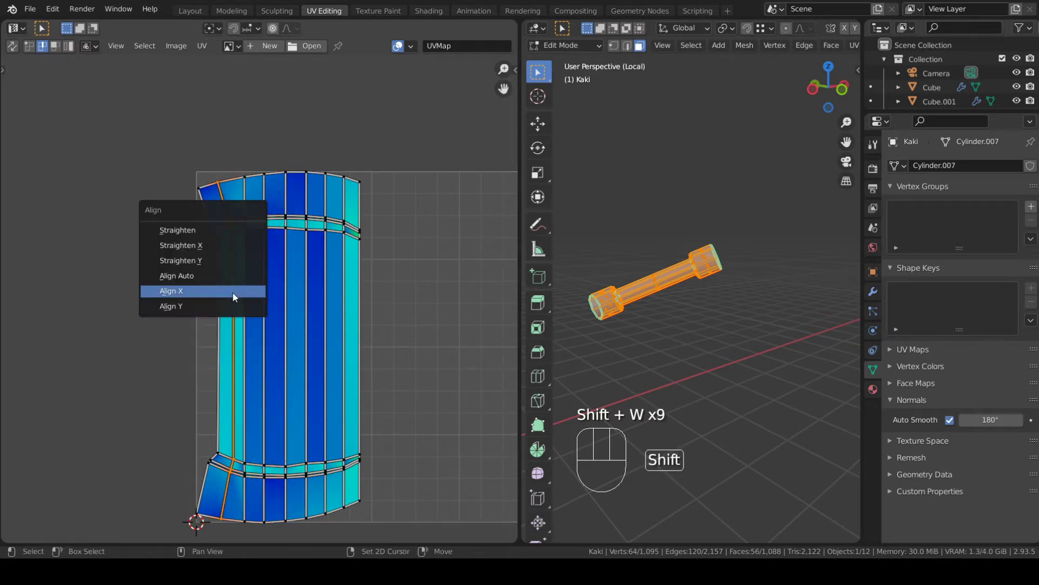
pyautogui.click(230, 294)
pyautogui.keyDown('alt'); pyautogui.click(222, 347); pyautogui.keyUp('alt')
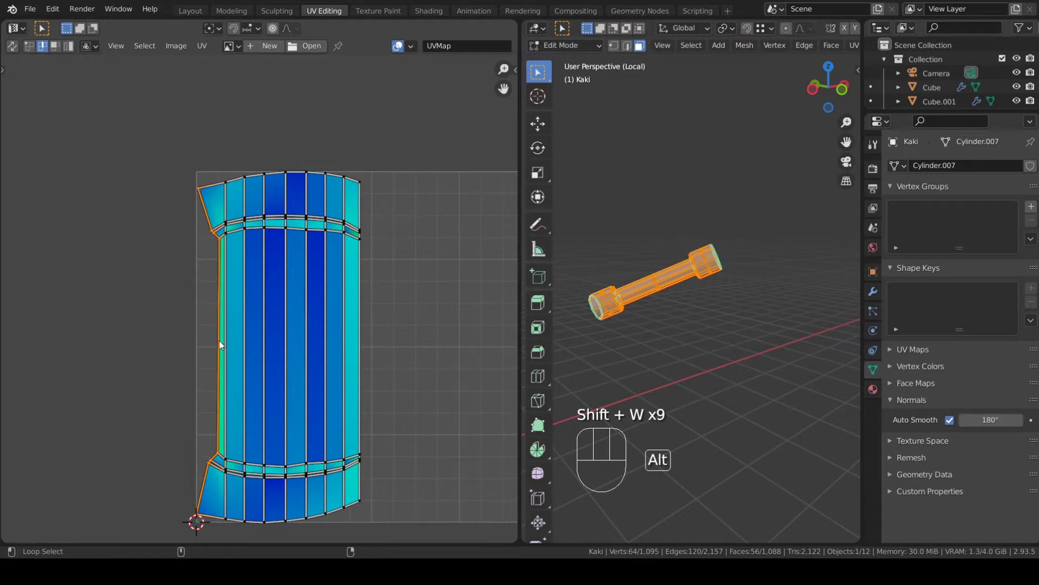
pyautogui.hotkey('shift', 'w')
pyautogui.click(219, 340)
# - Flatten the top border and the three horizontal edge loops below it at the UV island's upper end with Align Y
pyautogui.keyDown('alt'); pyautogui.click(297, 173); pyautogui.keyUp('alt')
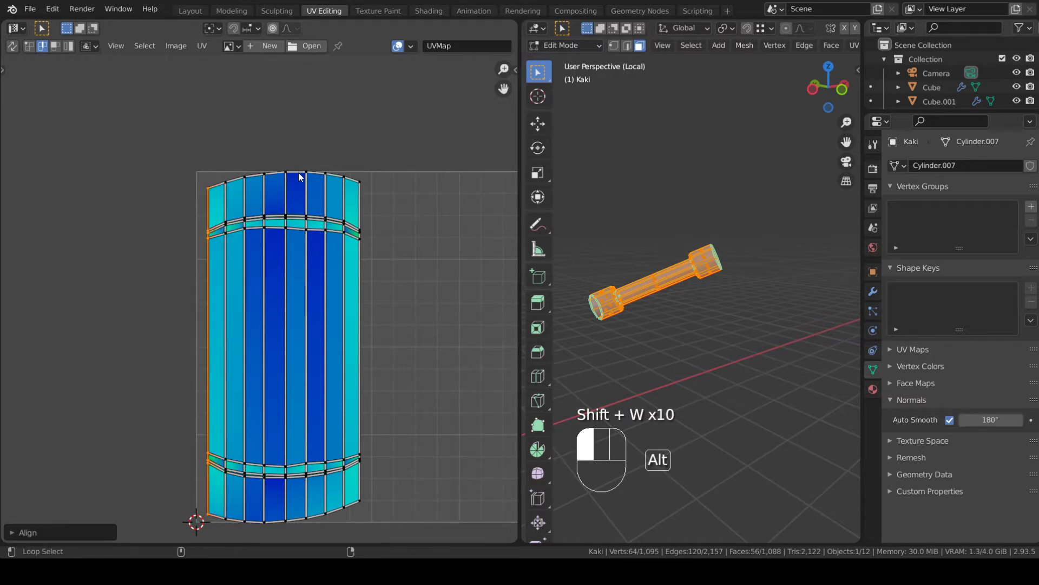
pyautogui.hotkey('shift', 'w')
pyautogui.click(288, 188)
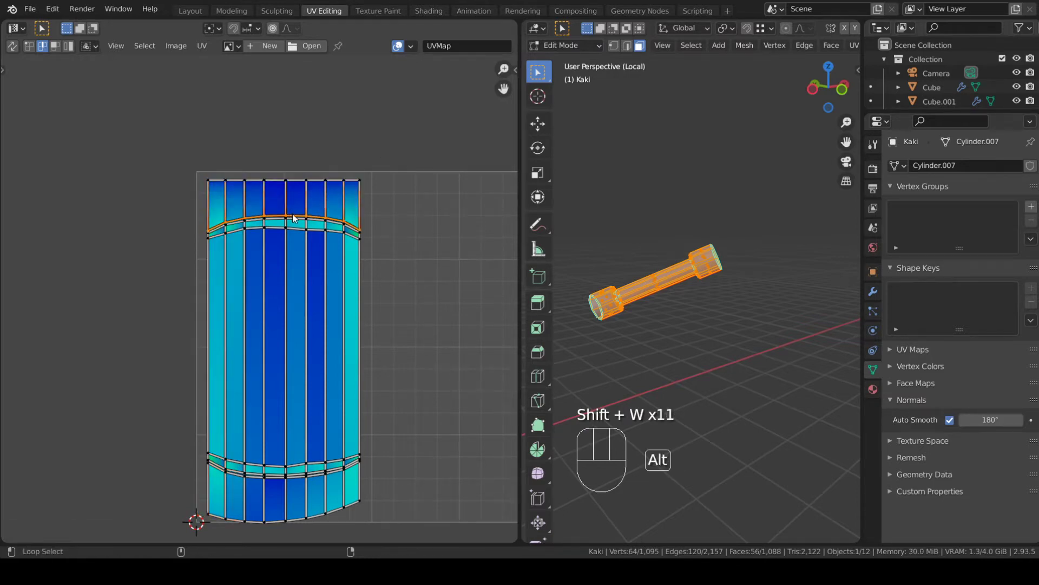
pyautogui.scroll(3, 294, 218)
pyautogui.hotkey('shift', 'w')
pyautogui.click(297, 216)
pyautogui.keyDown('alt'); pyautogui.click(326, 142); pyautogui.keyUp('alt')
pyautogui.hotkey('shift', 'w')
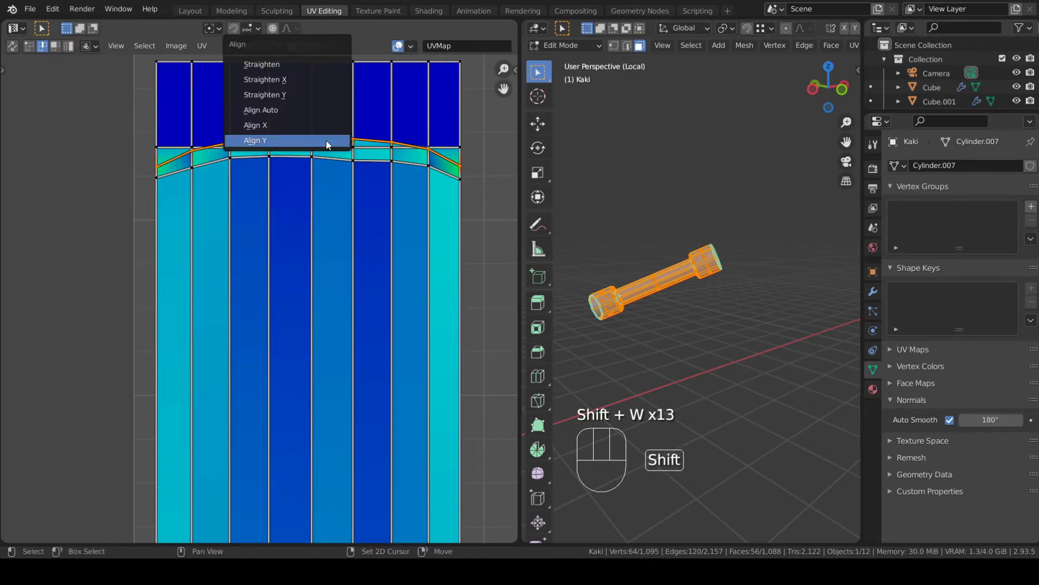
pyautogui.click(327, 142)
pyautogui.hotkey('shift', 'w')
pyautogui.click(320, 159)
pyautogui.scroll(-2, 336, 230)
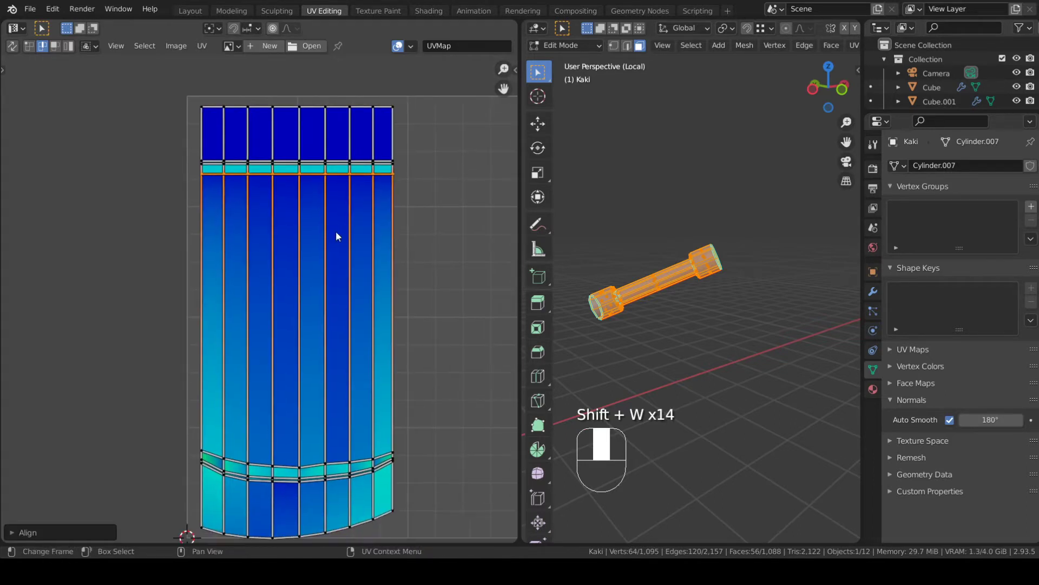
# - Flatten the three lower horizontal edge loops and the bottom border of the UV island with Align Y
pyautogui.keyDown('shift'); pyautogui.scroll(-3, 347, 204); pyautogui.keyUp('shift')
pyautogui.keyDown('alt'); pyautogui.click(308, 352); pyautogui.keyUp('alt')
pyautogui.hotkey('shift', 'w')
pyautogui.click(308, 354)
pyautogui.keyDown('alt'); pyautogui.click(310, 360); pyautogui.keyUp('alt')
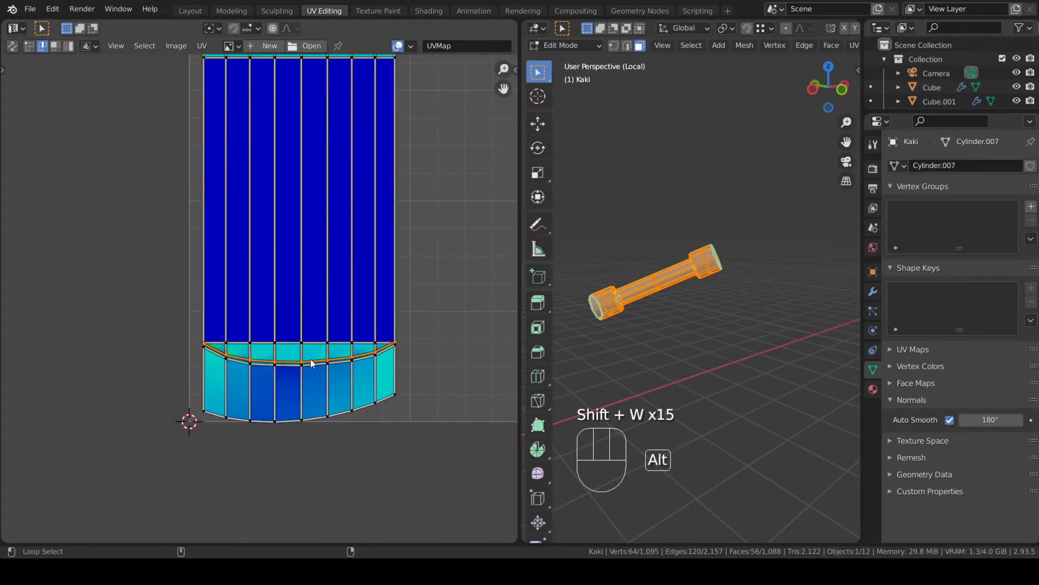
pyautogui.hotkey('shift', 'w')
pyautogui.click(310, 367)
pyautogui.hotkey('shift', 'w')
pyautogui.click(310, 366)
pyautogui.keyDown('alt'); pyautogui.click(321, 417); pyautogui.keyUp('alt')
pyautogui.hotkey('shift', 'w')
pyautogui.click(321, 417)
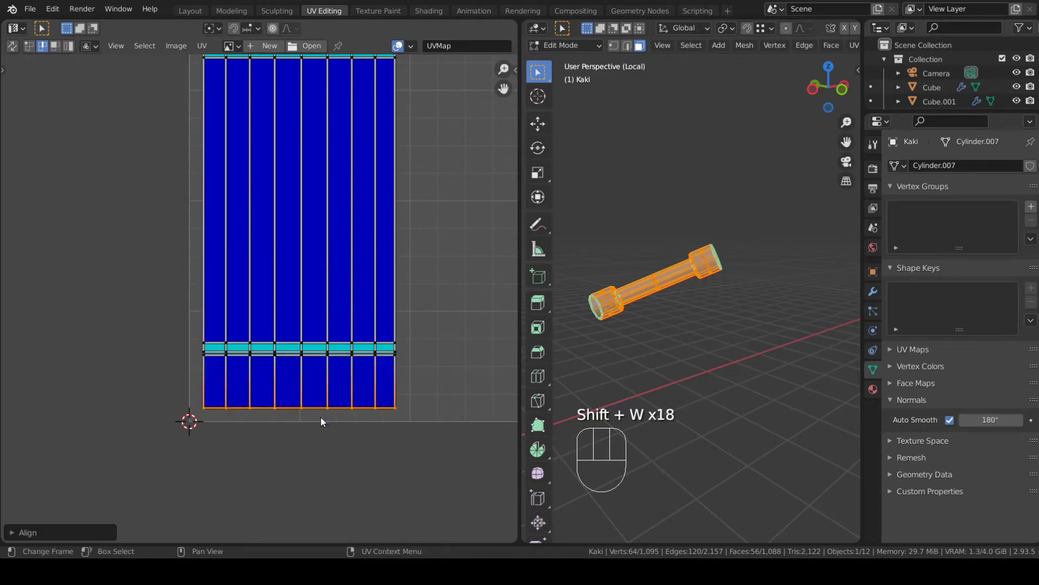
# - Enlarge the 3D viewport, reveal all hidden parts of the Kaki mesh in Edit Mode and turn off X-ray
pyautogui.scroll(-3, 391, 389)
pyautogui.scroll(3, 262, 314)
pyautogui.press('Tab')
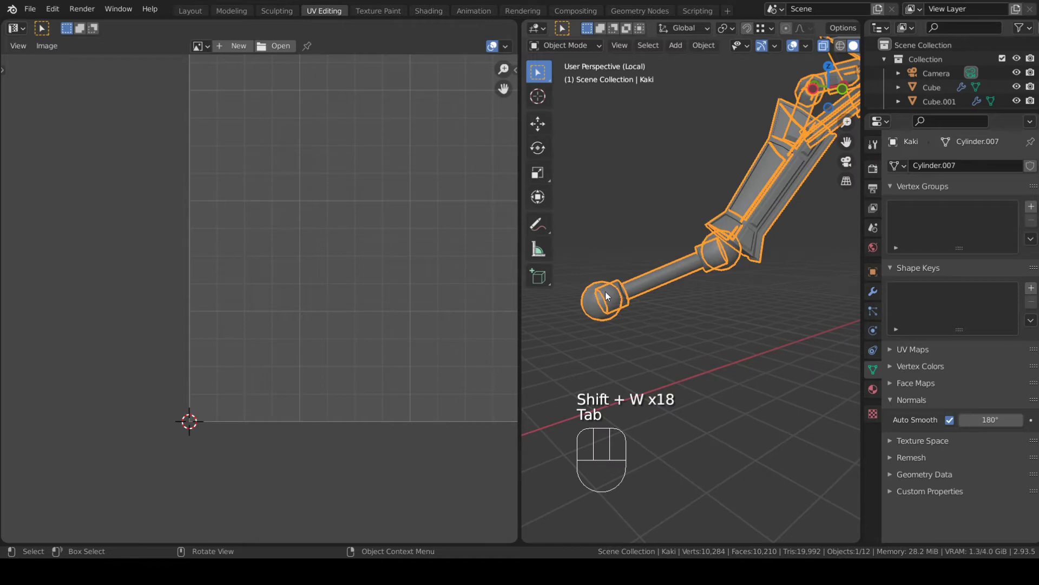
pyautogui.moveTo(520, 297); pyautogui.dragTo(395, 336)
pyautogui.scroll(-3, 292, 350)
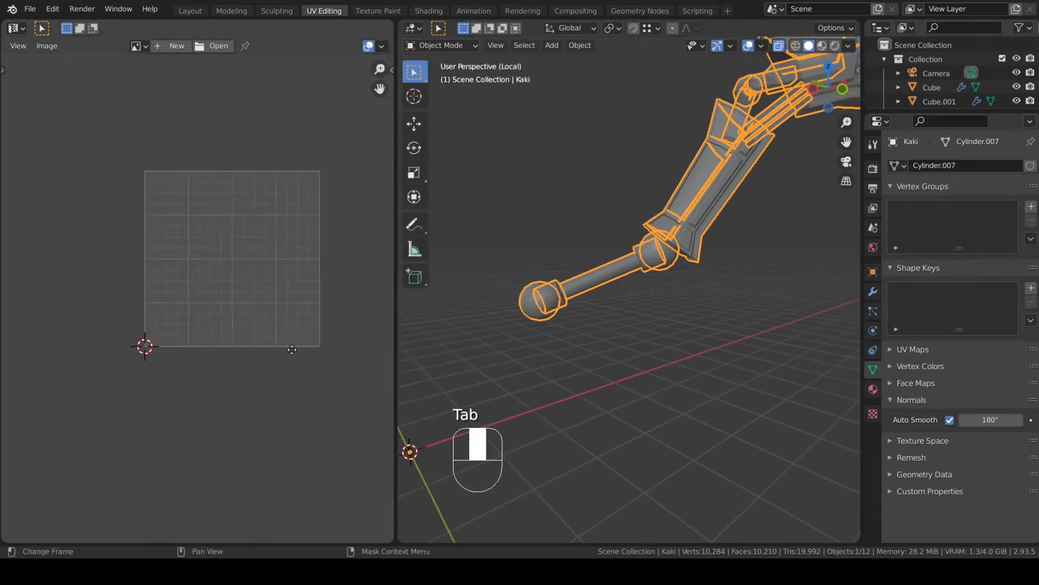
pyautogui.moveTo(292, 350); pyautogui.dragTo(277, 360, button='middle')
pyautogui.press('Tab')
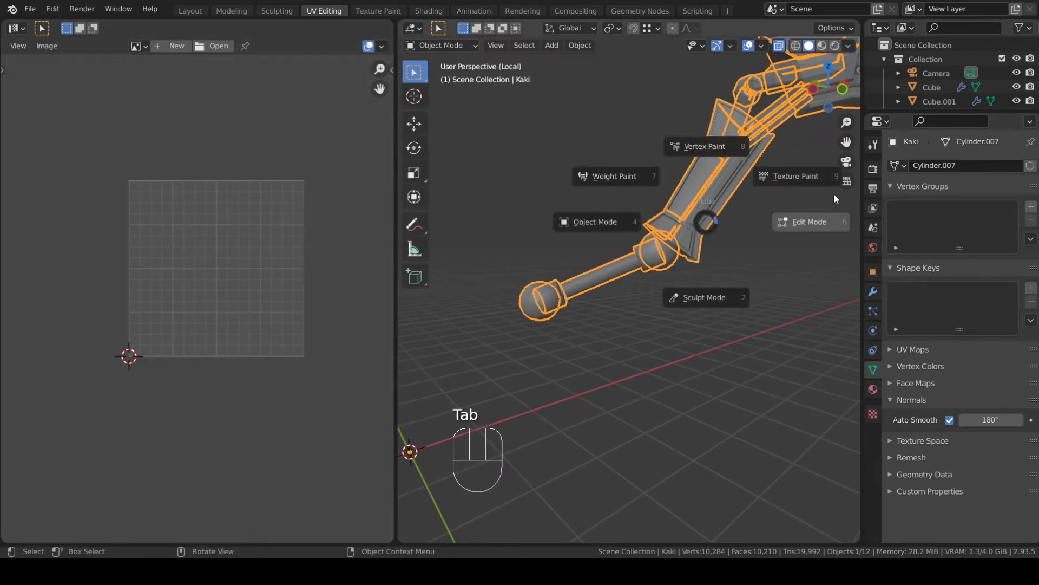
pyautogui.hotkey('alt', 'h')
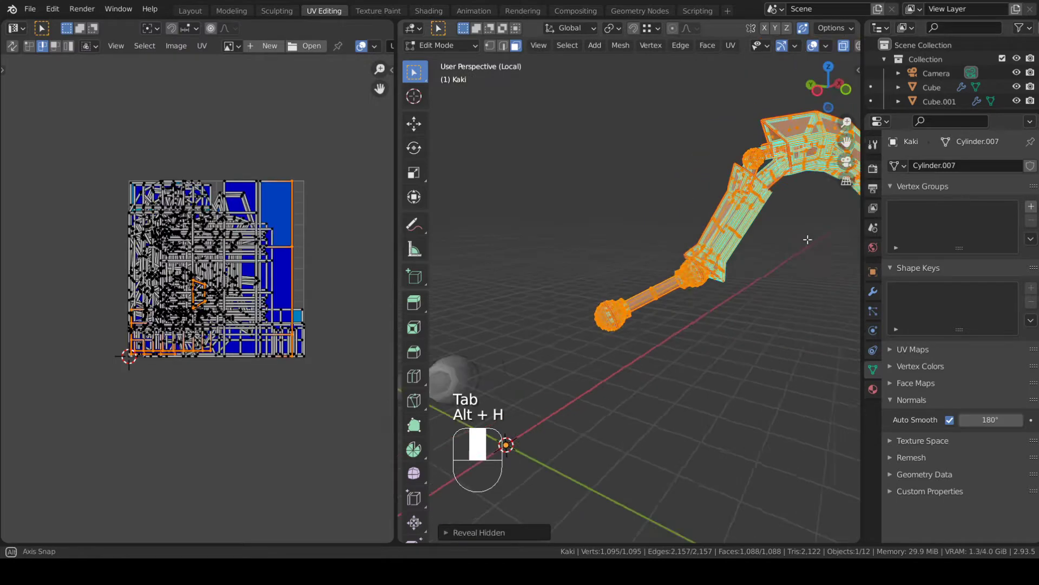
pyautogui.click(843, 47)
# - Select the entire Kaki mesh with all its UVs and pack the UV islands
pyautogui.moveTo(733, 288); pyautogui.dragTo(593, 355, button='middle')
pyautogui.press('a')
pyautogui.press('a')
pyautogui.moveTo(677, 328); pyautogui.dragTo(694, 292, button='middle')
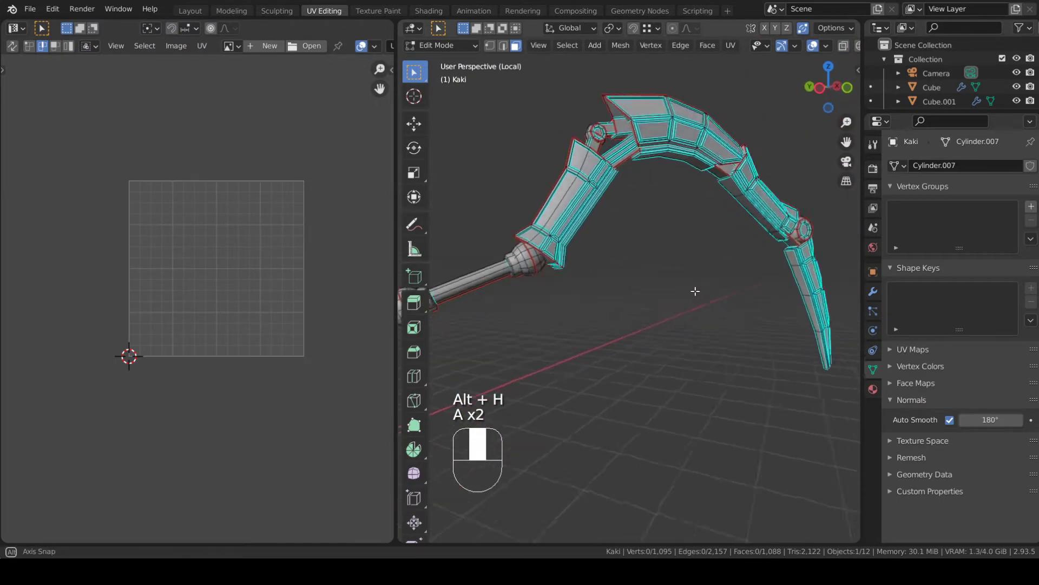
pyautogui.press('a')
pyautogui.keyDown('shift'); pyautogui.moveTo(526, 234); pyautogui.dragTo(643, 238, button='middle'); pyautogui.keyUp('shift')
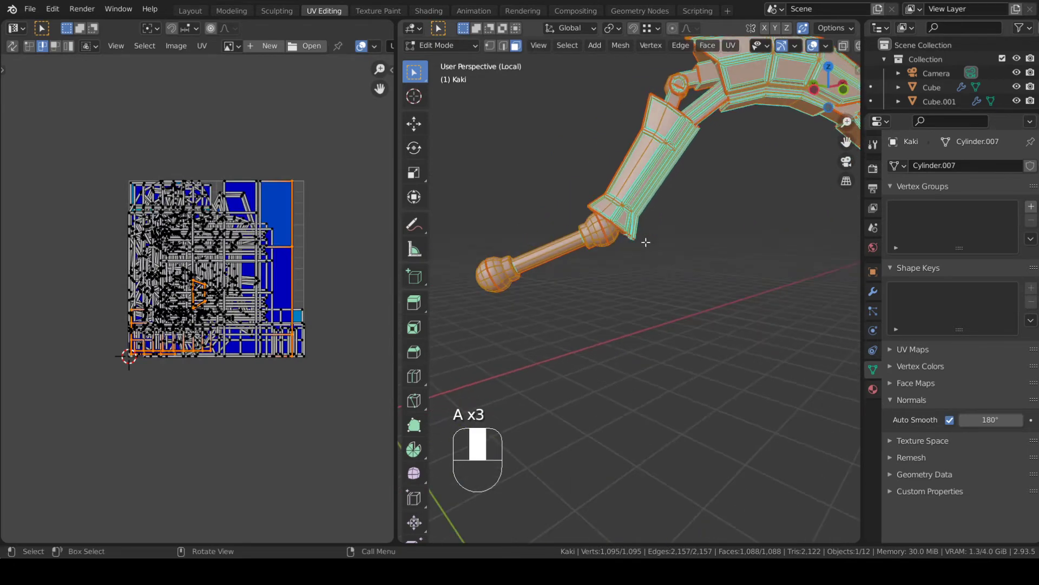
pyautogui.press('a')
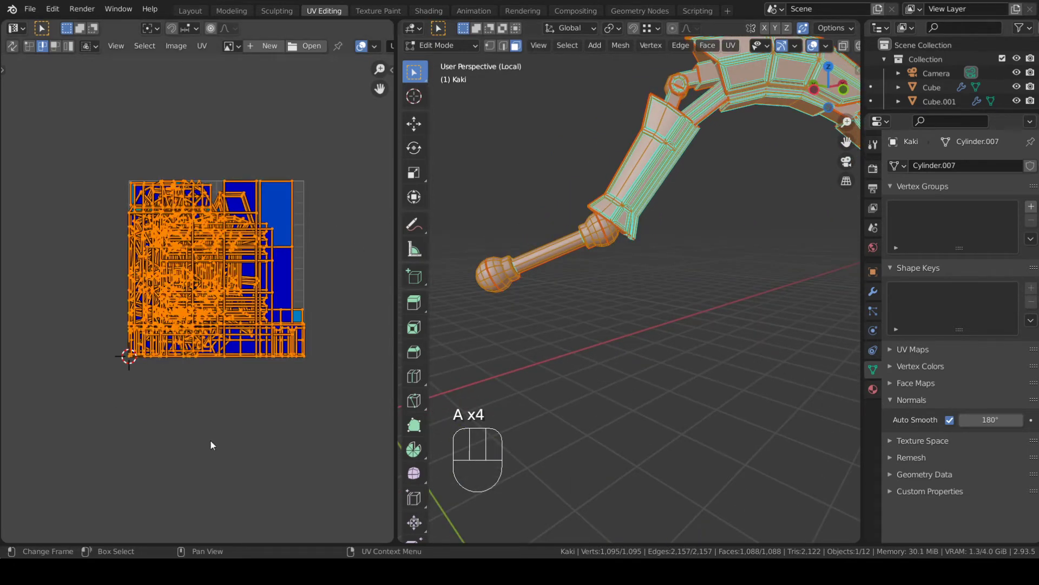
pyautogui.scroll(2, 149, 209)
pyautogui.click(202, 45)
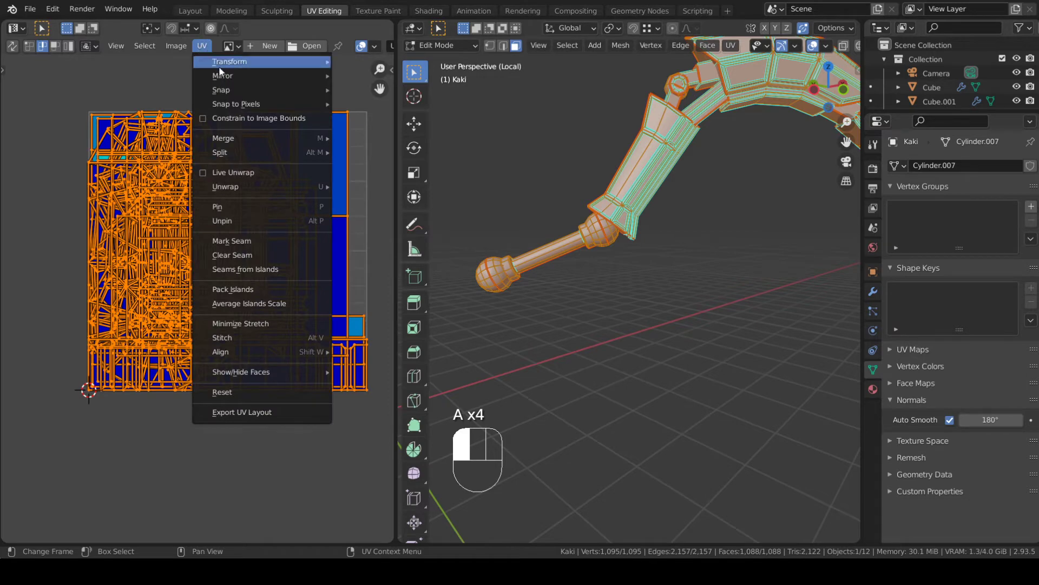
pyautogui.click(233, 289)
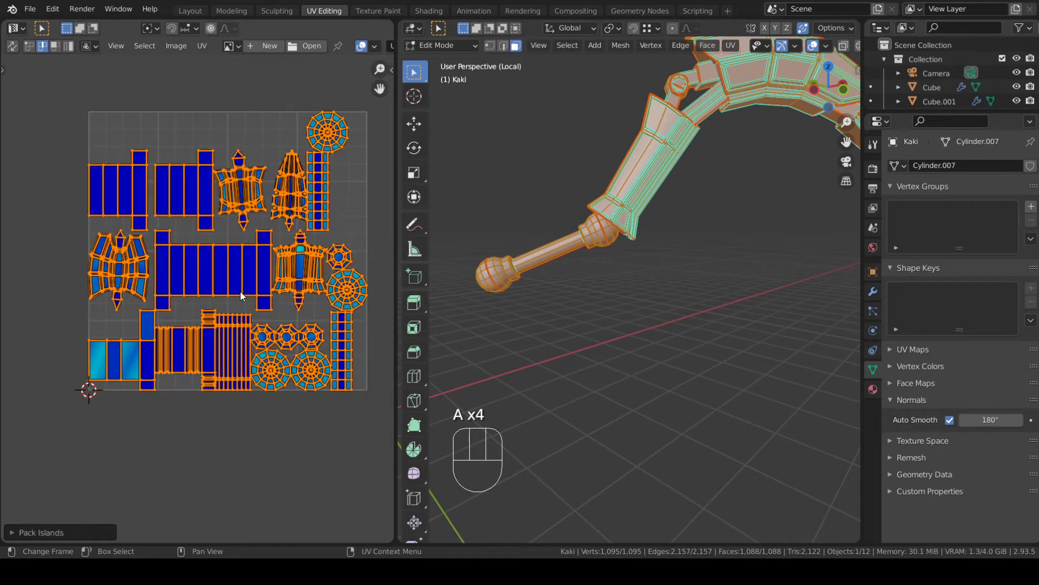
pyautogui.scroll(3, 333, 324)
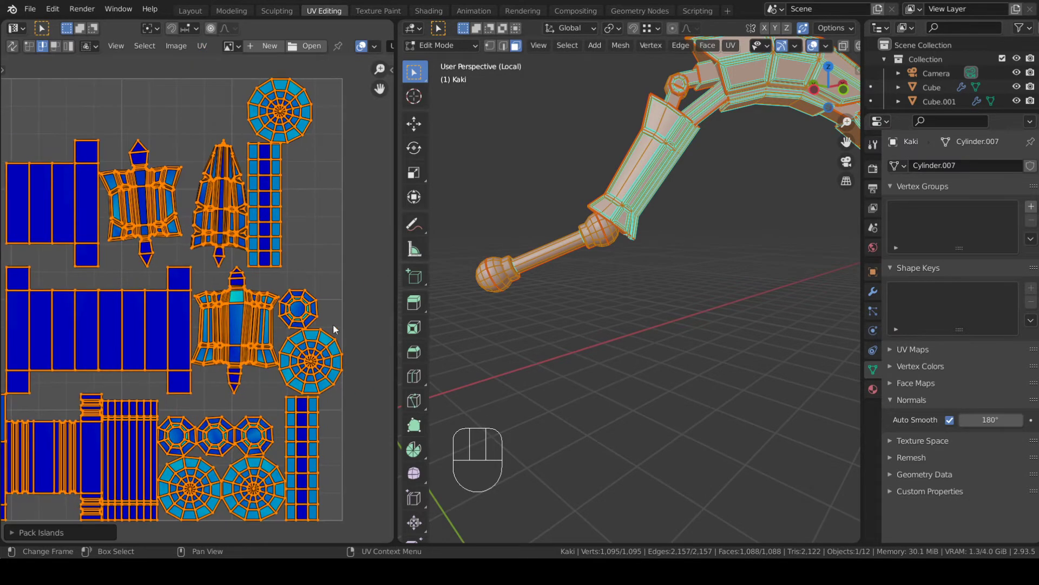
# - Widen the UV editor and pack all UV islands again with Rotate enabled and a 0.003 margin
pyautogui.click(393, 337)
pyautogui.moveTo(394, 336); pyautogui.dragTo(490, 336)
pyautogui.scroll(-3, 463, 336)
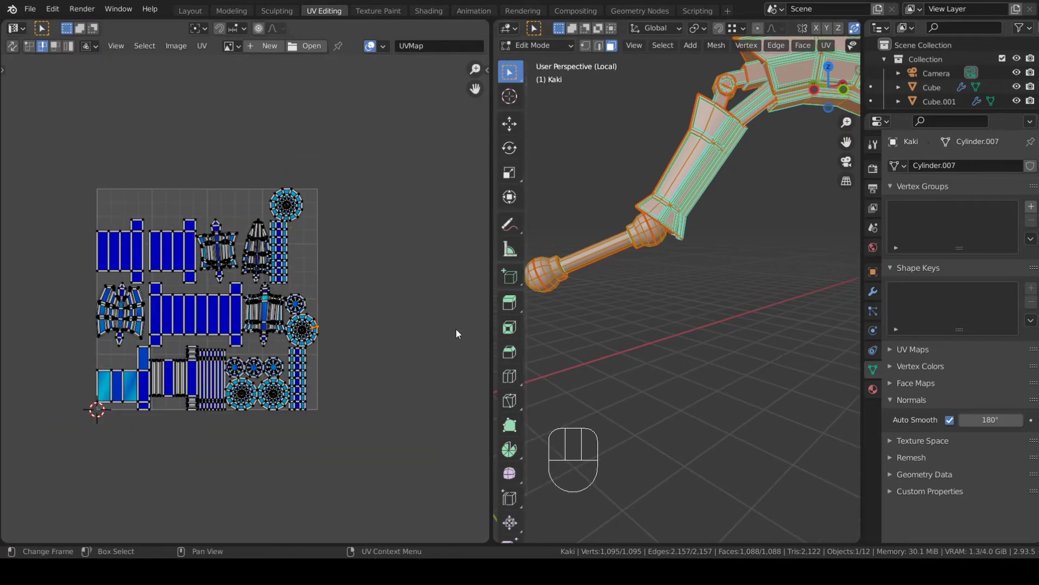
pyautogui.press('Tab')
pyautogui.press('Tab')
pyautogui.scroll(4, 421, 312)
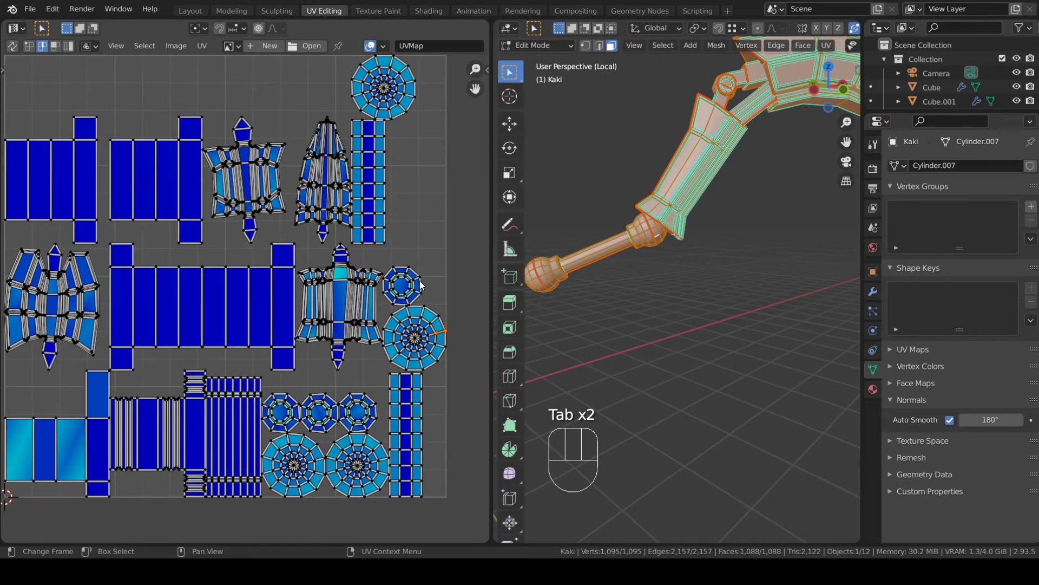
pyautogui.press('a')
pyautogui.click(207, 46)
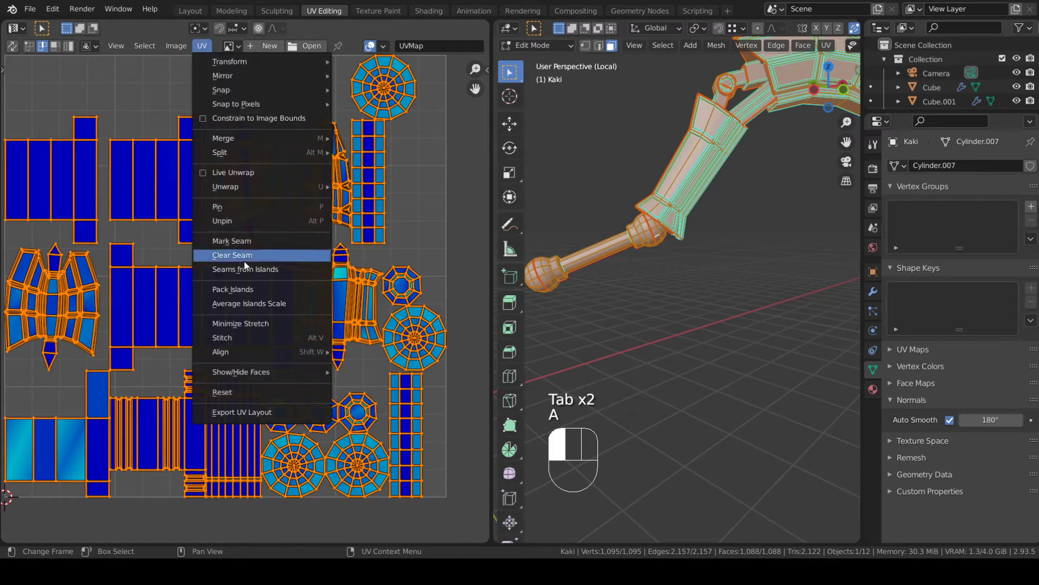
pyautogui.click(239, 290)
pyautogui.click(37, 537)
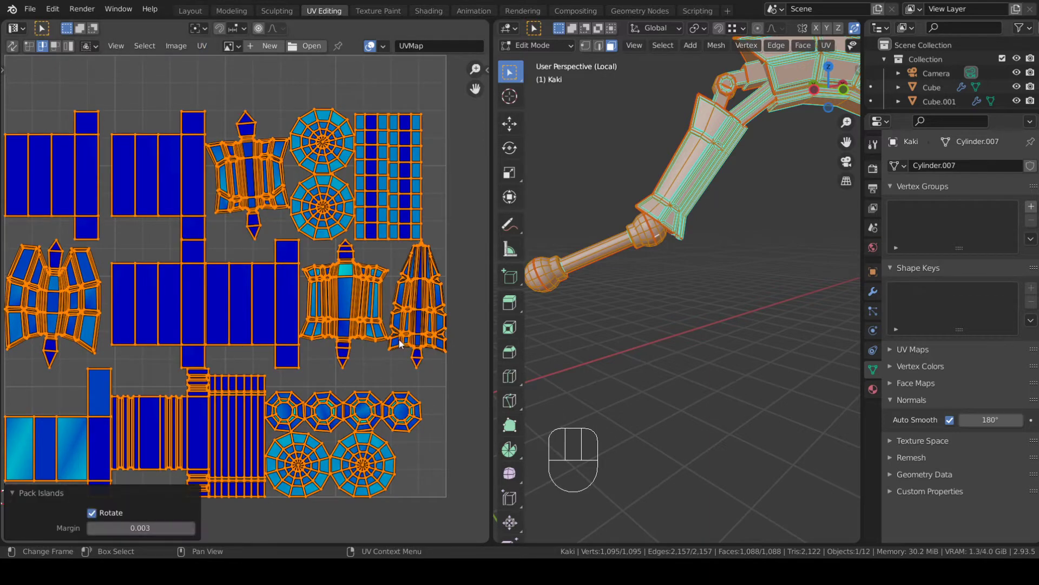
# - Examine the packed UV islands up close alongside the whole leg mesh
pyautogui.scroll(-3, 392, 243)
pyautogui.press('Tab')
pyautogui.scroll(2, 392, 242)
pyautogui.press('Tab')
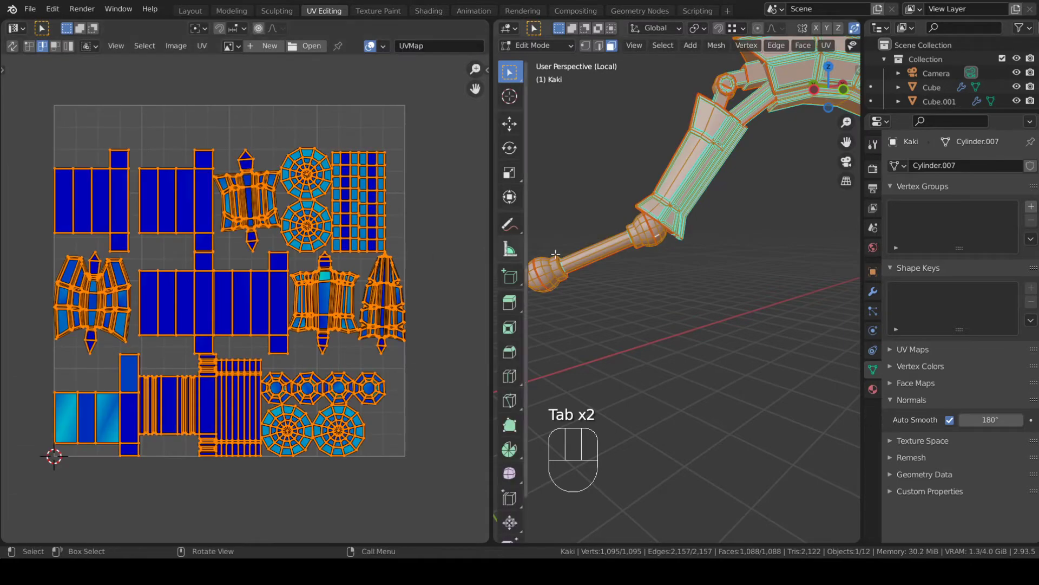
pyautogui.press('a')
pyautogui.press('a')
pyautogui.press('a')
pyautogui.press('Tab')
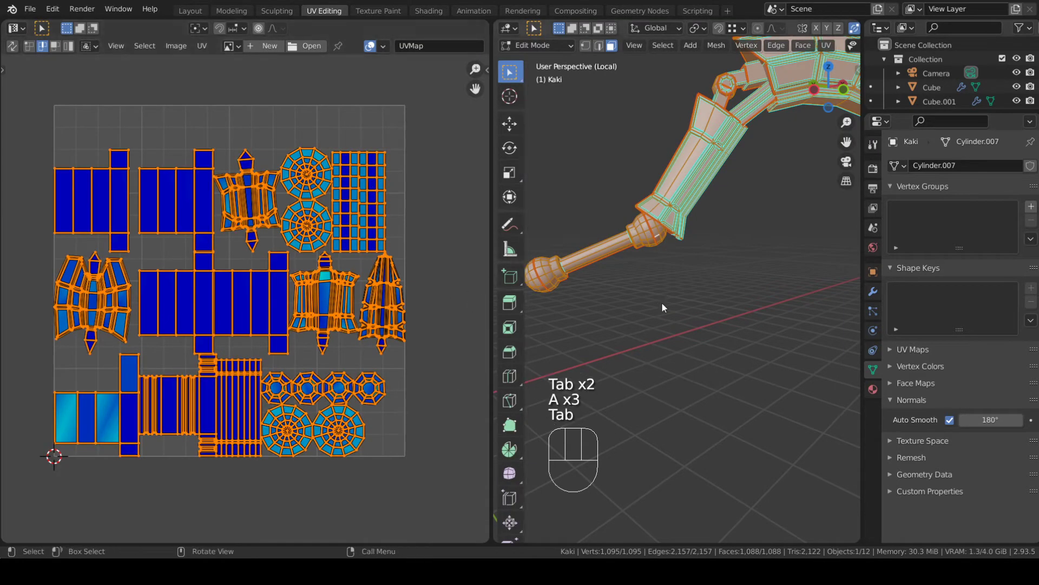
pyautogui.scroll(-3, 663, 298)
pyautogui.press('Tab')
pyautogui.scroll(5, 386, 296)
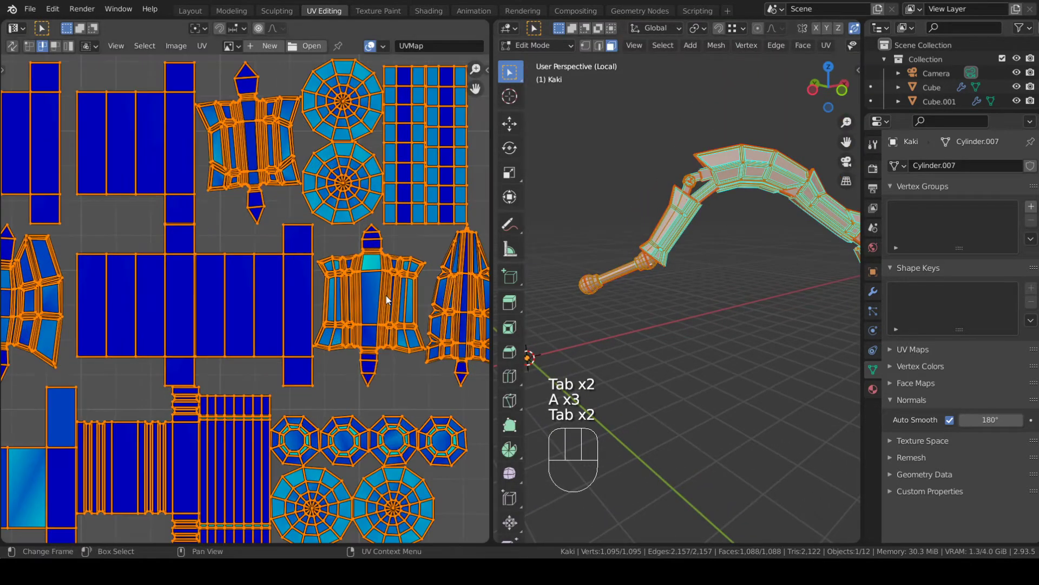
pyautogui.scroll(3, 400, 303)
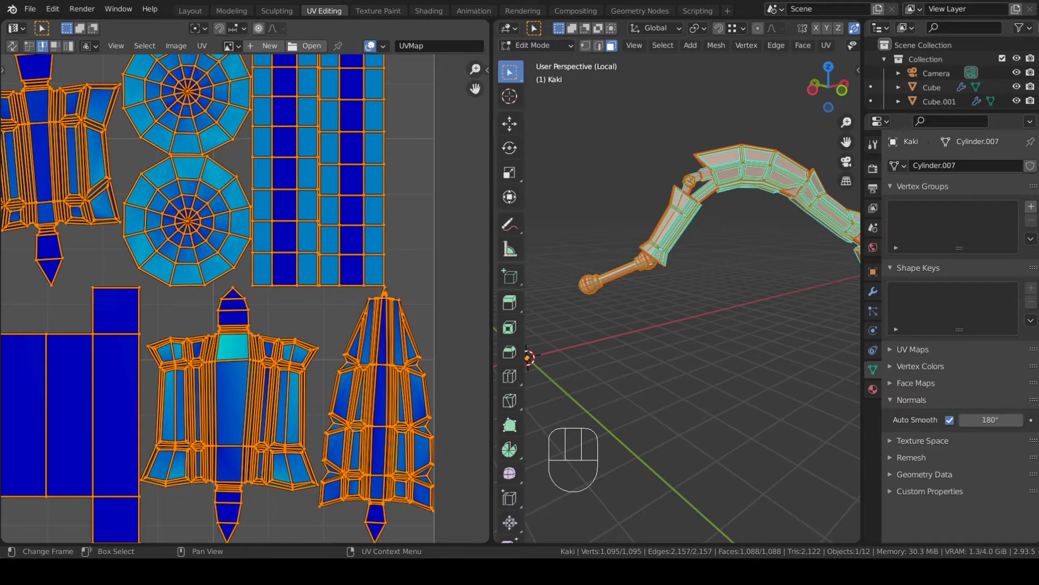
pyautogui.scroll(1, 380, 228)
# - Select the right border edge loop of the outermost straight strip among the packed UV islands
pyautogui.click(400, 203)
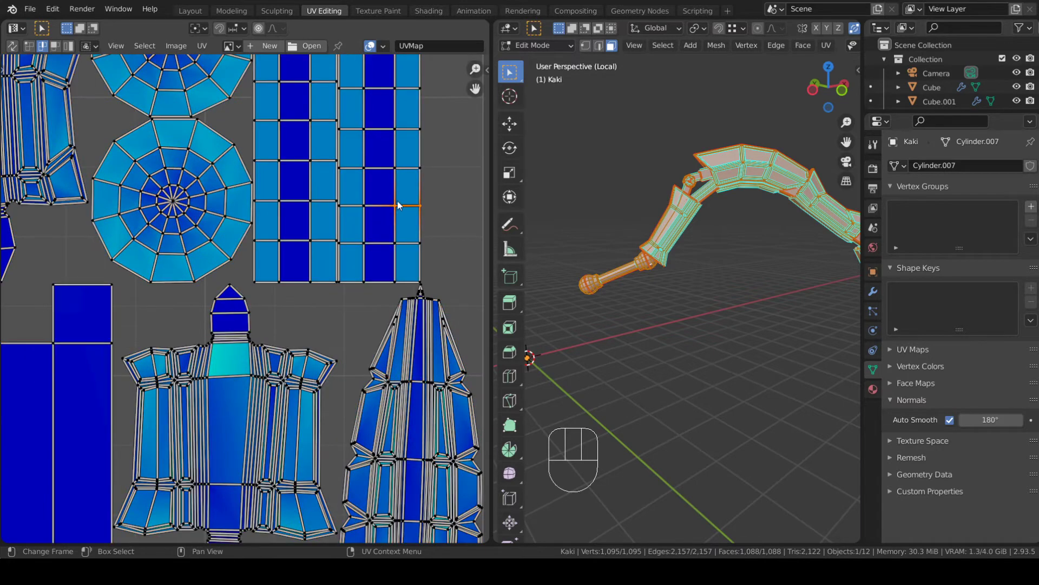
pyautogui.keyDown('shift'); pyautogui.moveTo(413, 194); pyautogui.dragTo(359, 317, button='middle'); pyautogui.keyUp('shift')
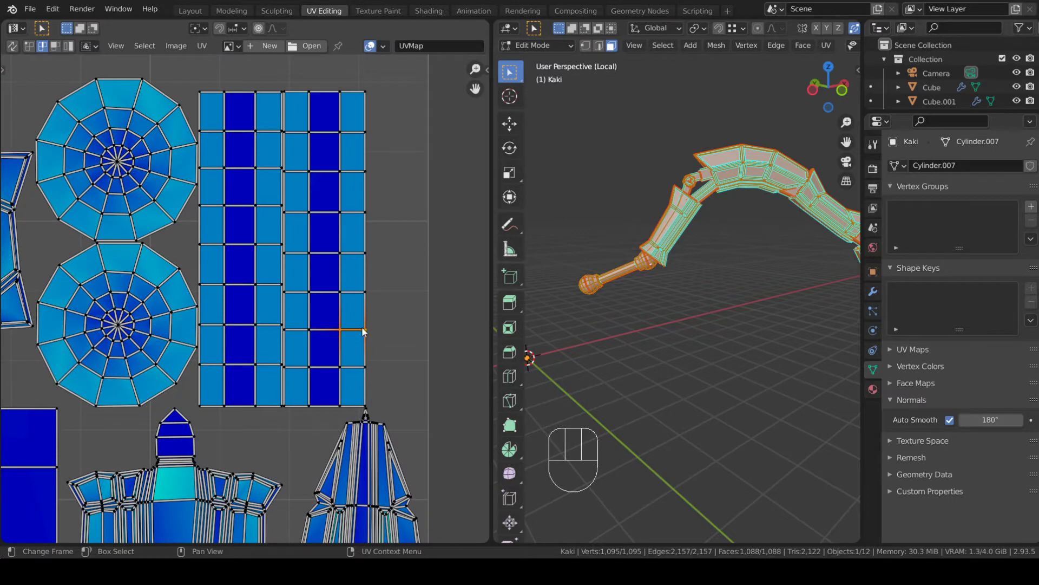
pyautogui.keyDown('alt'); pyautogui.click(368, 282); pyautogui.keyUp('alt')
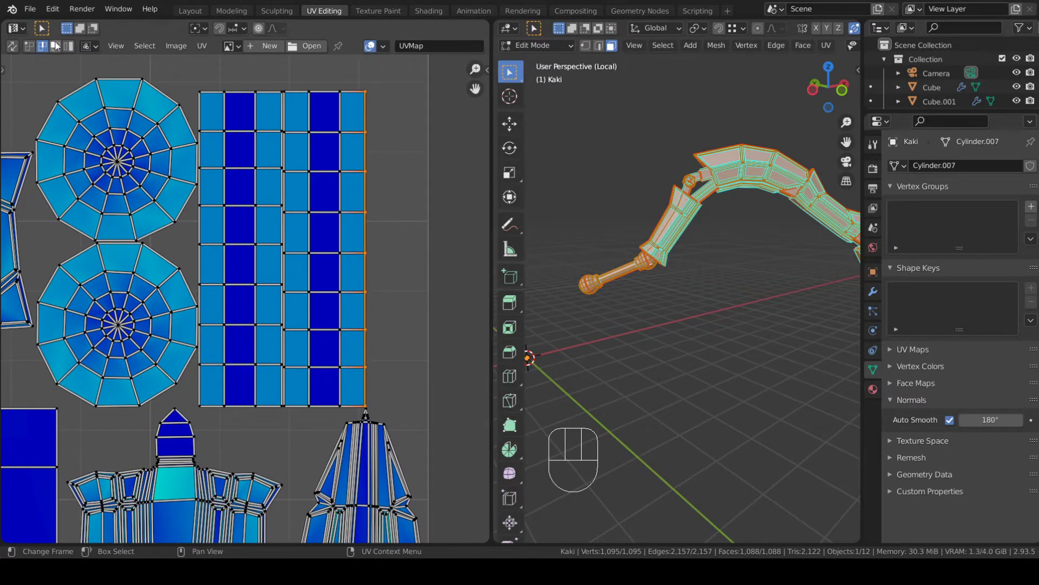
pyautogui.click(28, 47)
pyautogui.click(43, 46)
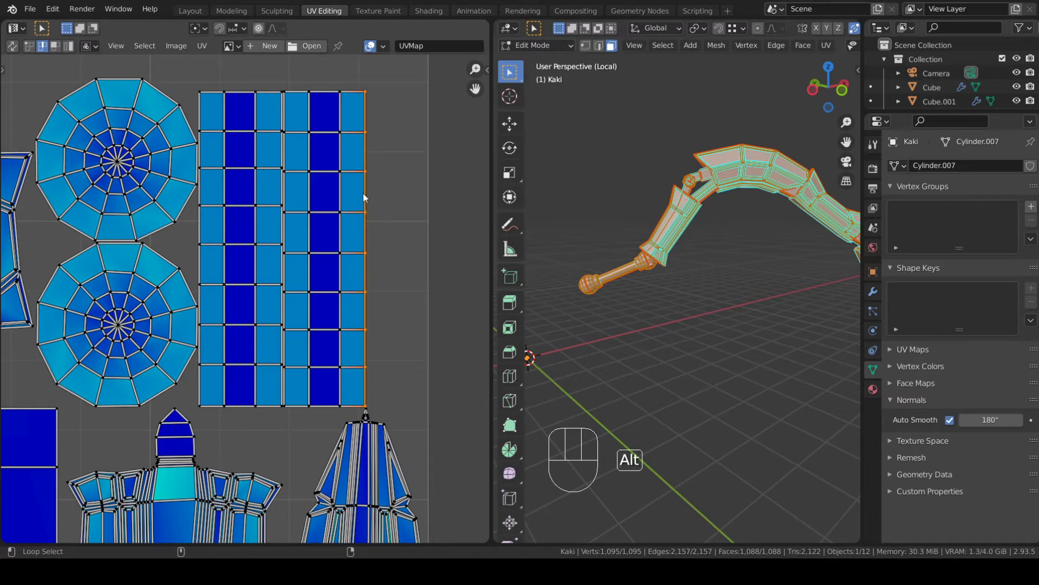
pyautogui.hotkey('ctrl', 'z')
pyautogui.keyDown('alt'); pyautogui.click(365, 153); pyautogui.keyUp('alt')
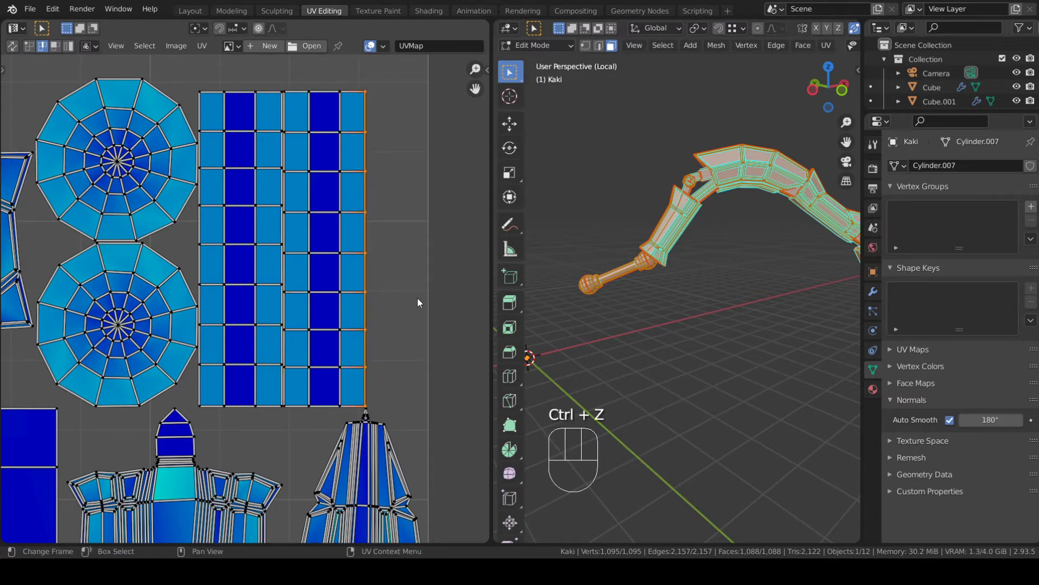
# - Try Align Y on the strip's selected right border, and undo it
pyautogui.hotkey('shift', 'w')
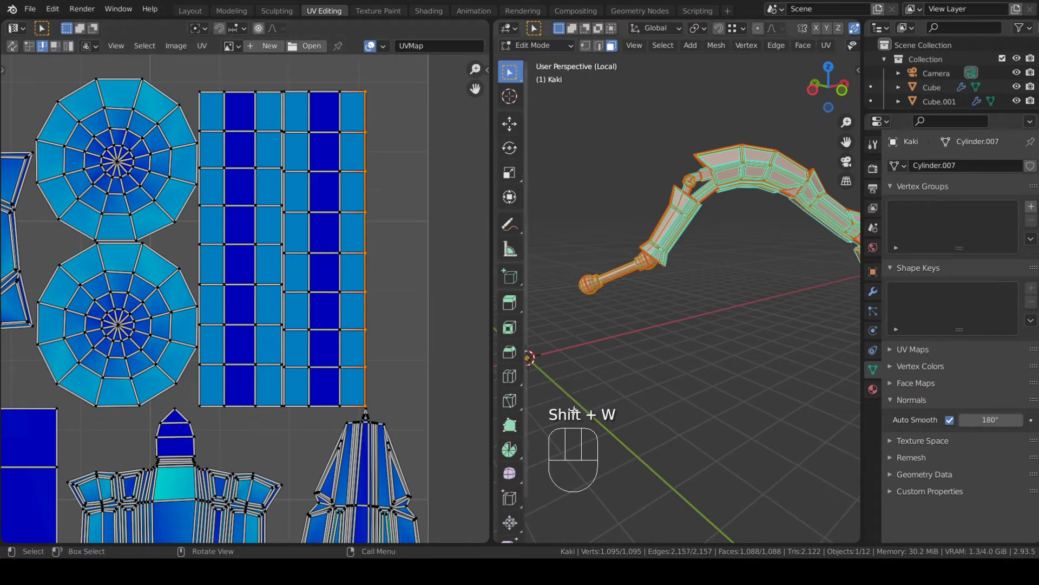
pyautogui.hotkey('shift', 'w')
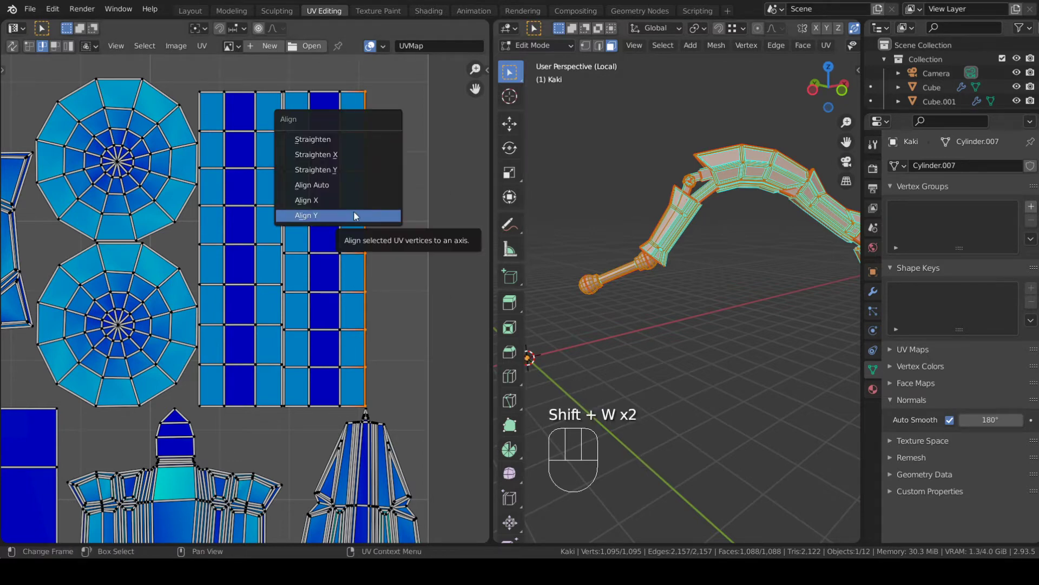
pyautogui.click(354, 214)
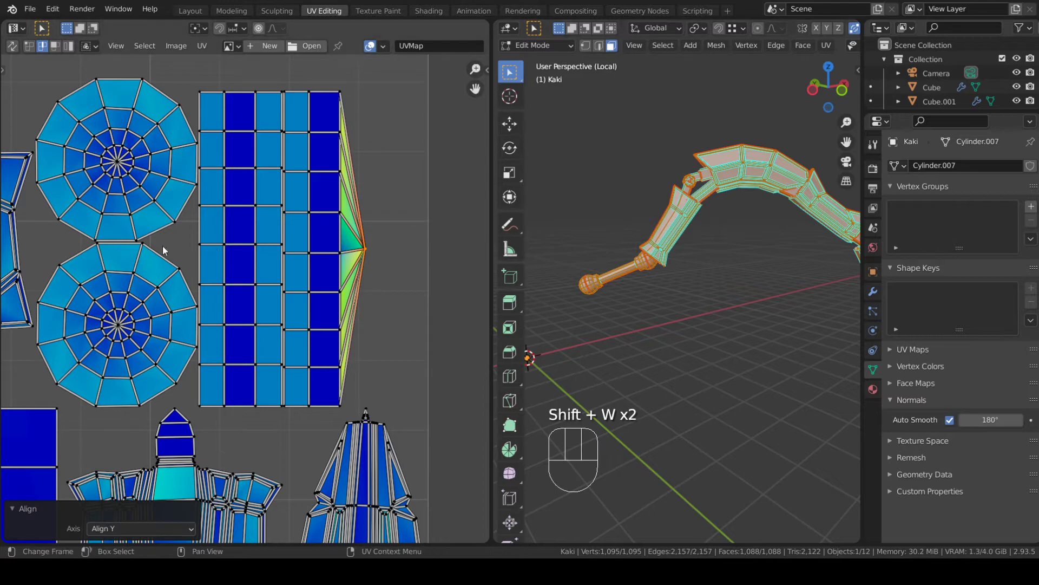
pyautogui.hotkey('ctrl', 'z')
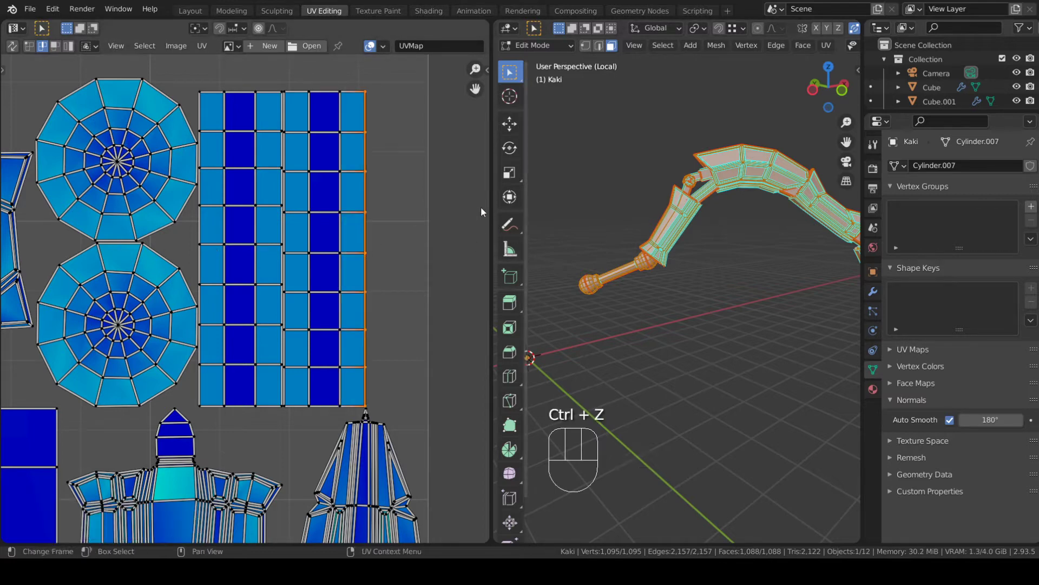
# - Straighten the strip's right border with Align X, and flatten it by scaling it to 0 along X
pyautogui.hotkey('shift', 'w')
pyautogui.click(456, 191)
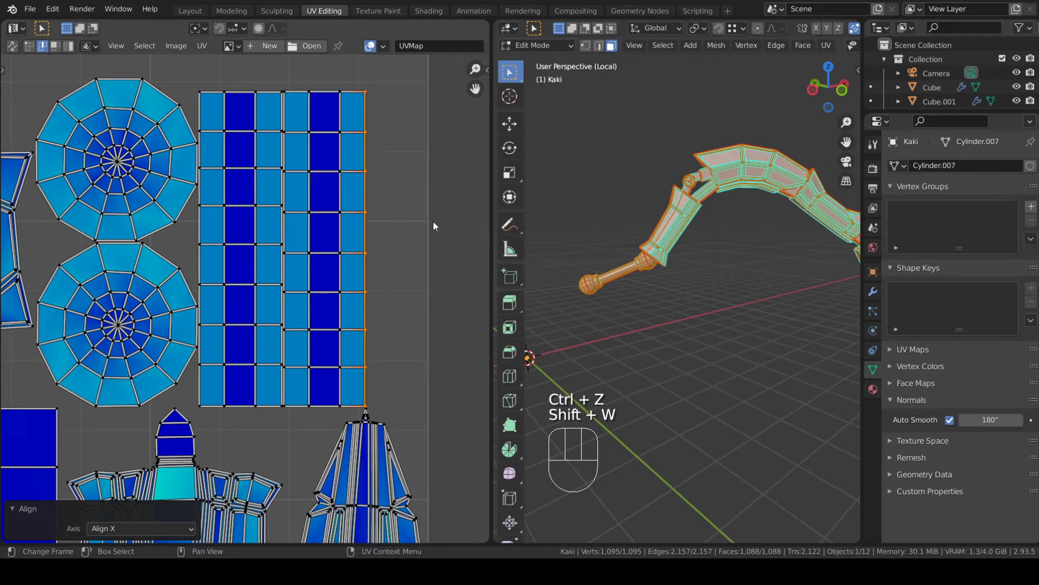
pyautogui.press('s')
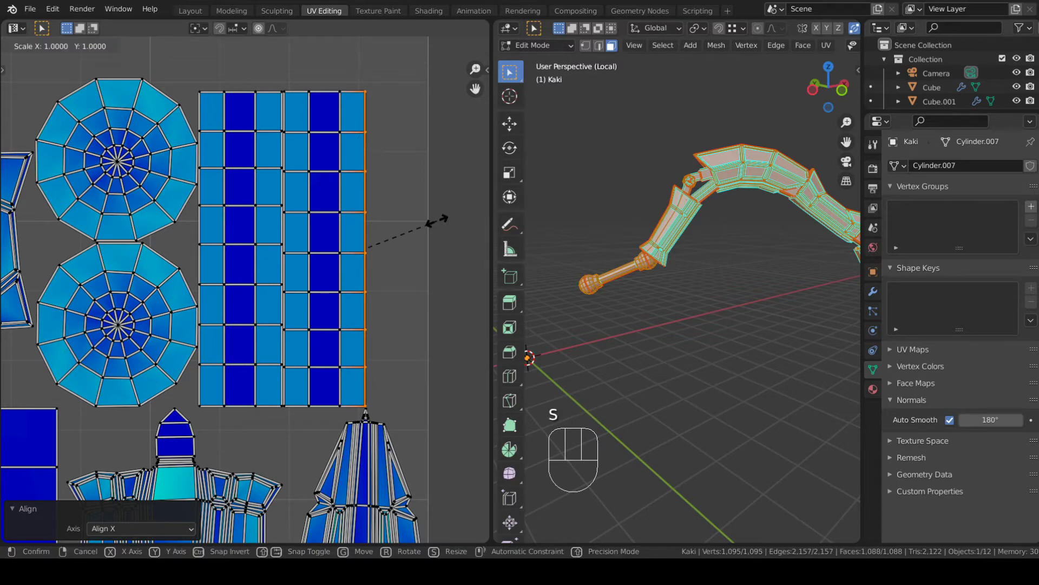
pyautogui.press('z')
pyautogui.press('KP_0')
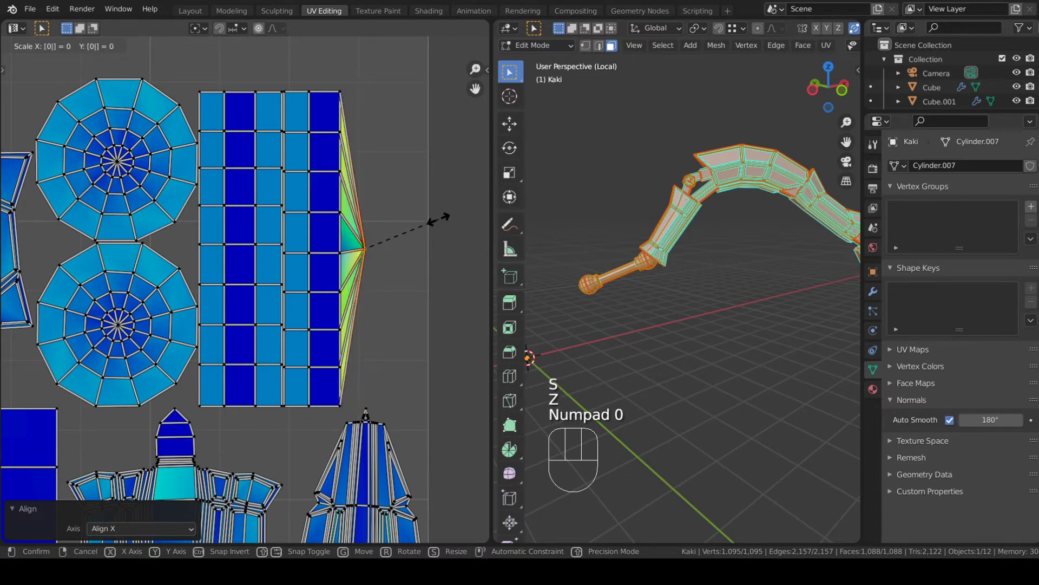
pyautogui.press('x')
pyautogui.press('y')
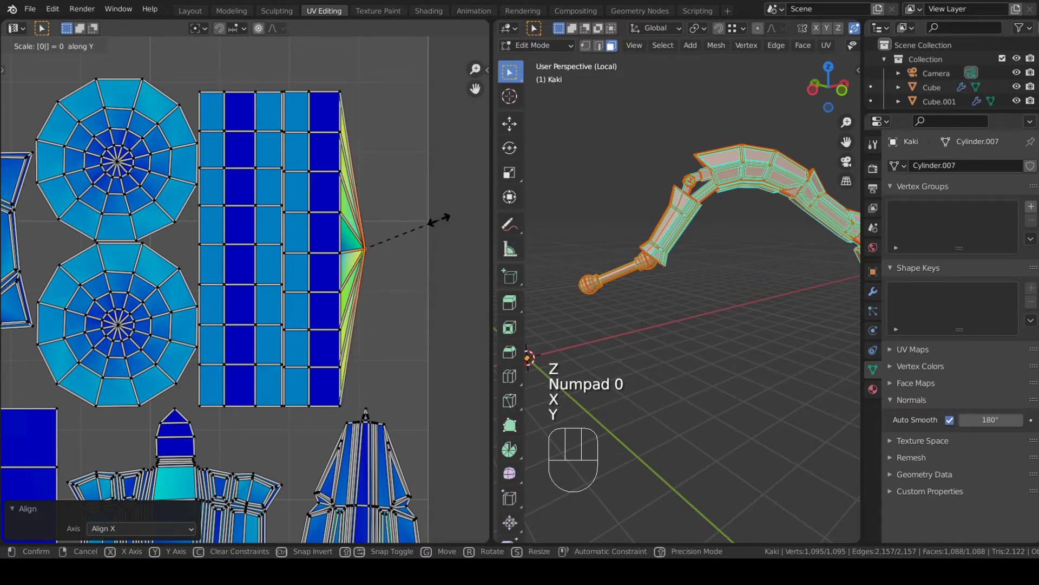
pyautogui.press('x')
pyautogui.press('y')
pyautogui.press('x')
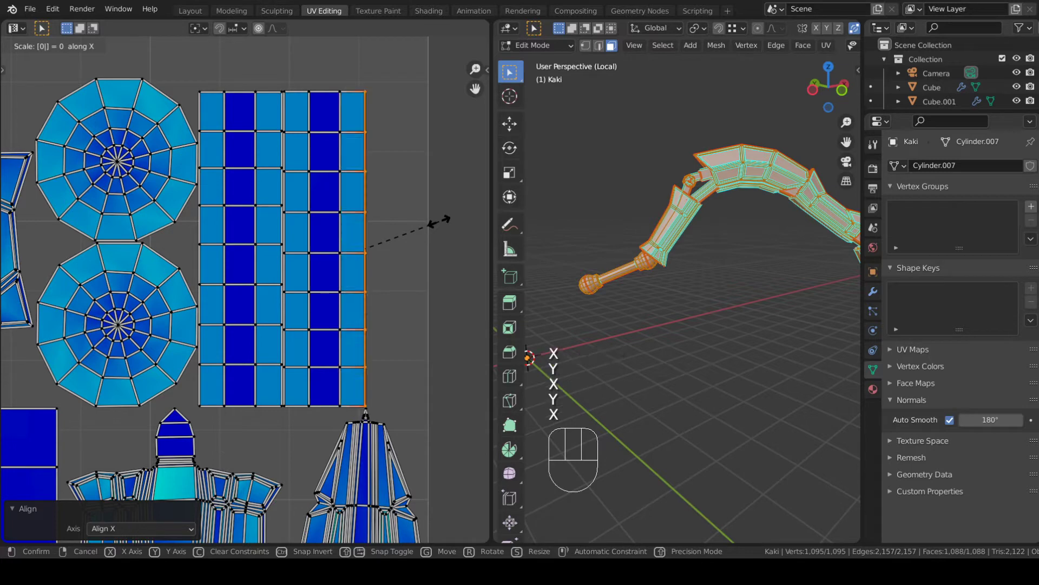
pyautogui.press('KP_0')
pyautogui.click(439, 223)
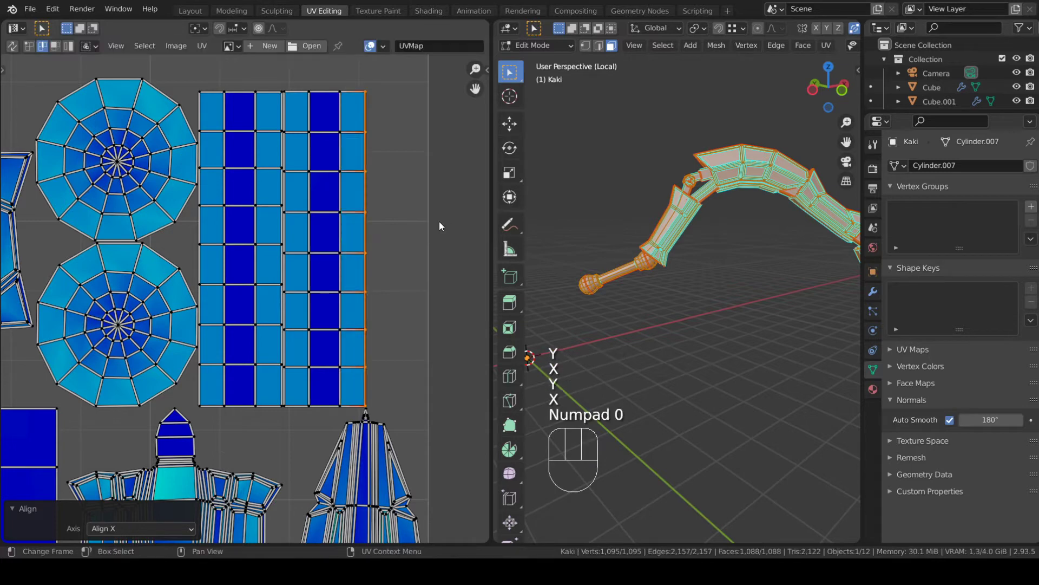
# - Examine the packed UV islands up close, checking the stretch shading around the inset panels of the plated leg islands
pyautogui.scroll(-4, 440, 226)
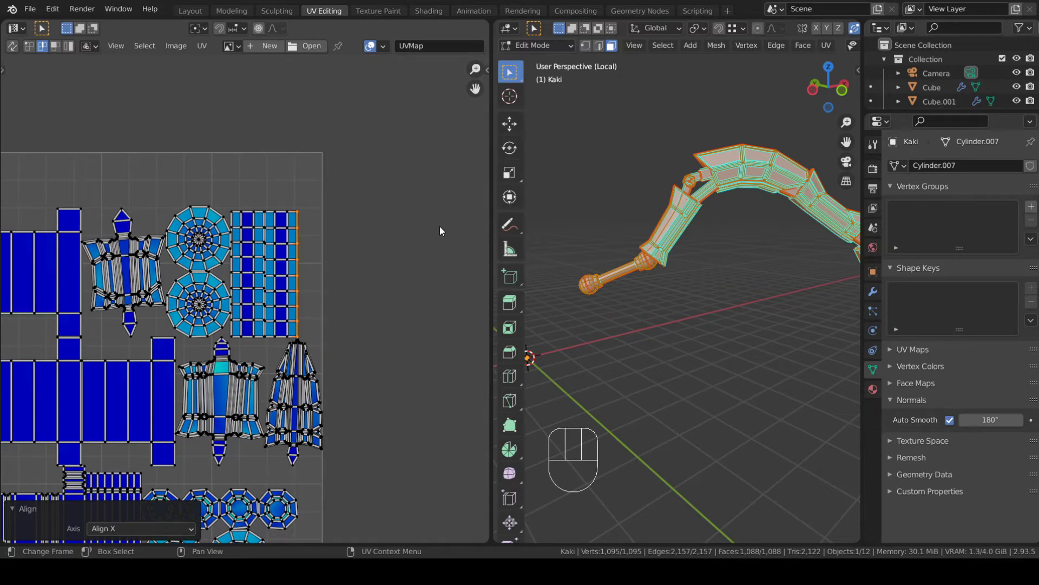
pyautogui.scroll(5, 375, 179)
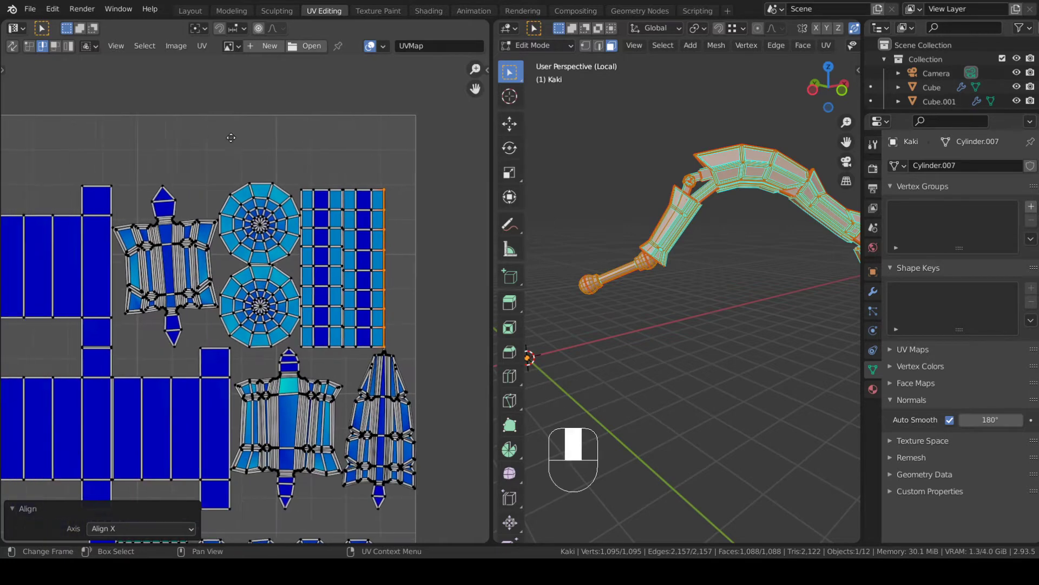
pyautogui.scroll(6, 341, 168)
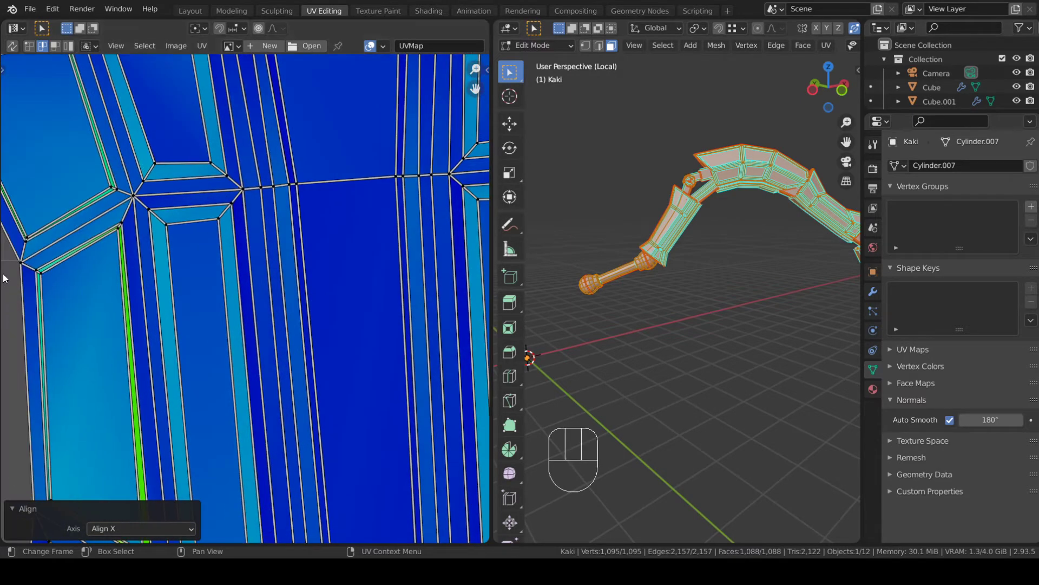
pyautogui.moveTo(60, 248); pyautogui.dragTo(196, 268, button='middle')
pyautogui.scroll(2, 196, 269)
pyautogui.click(150, 248)
pyautogui.scroll(-2, 183, 242)
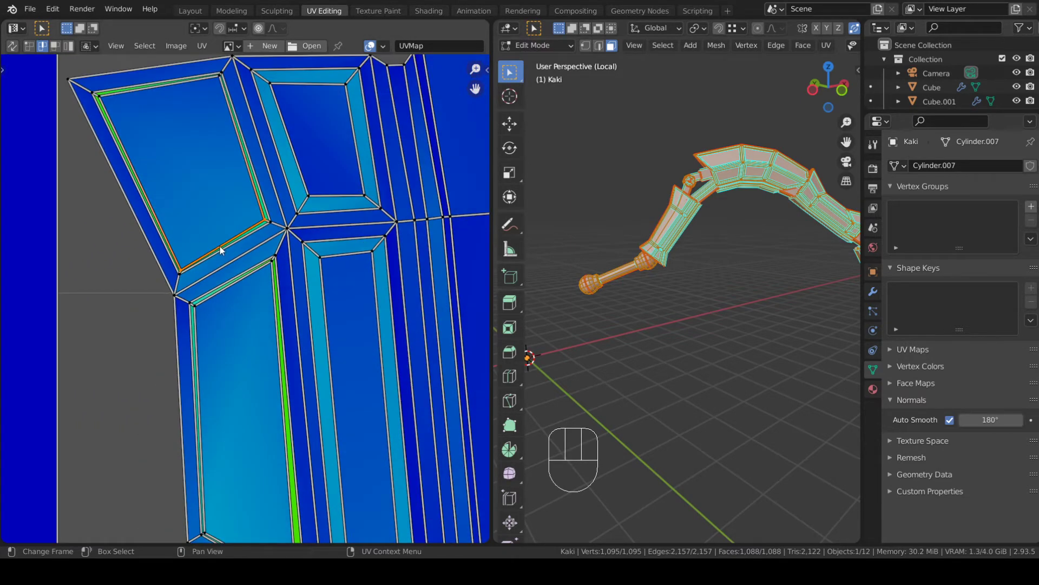
pyautogui.scroll(-8, 219, 251)
# - Leave Edit Mode on the leg mesh, reveal hidden objects, deselect everything and exit Local View to show the whole spider
pyautogui.press('Tab')
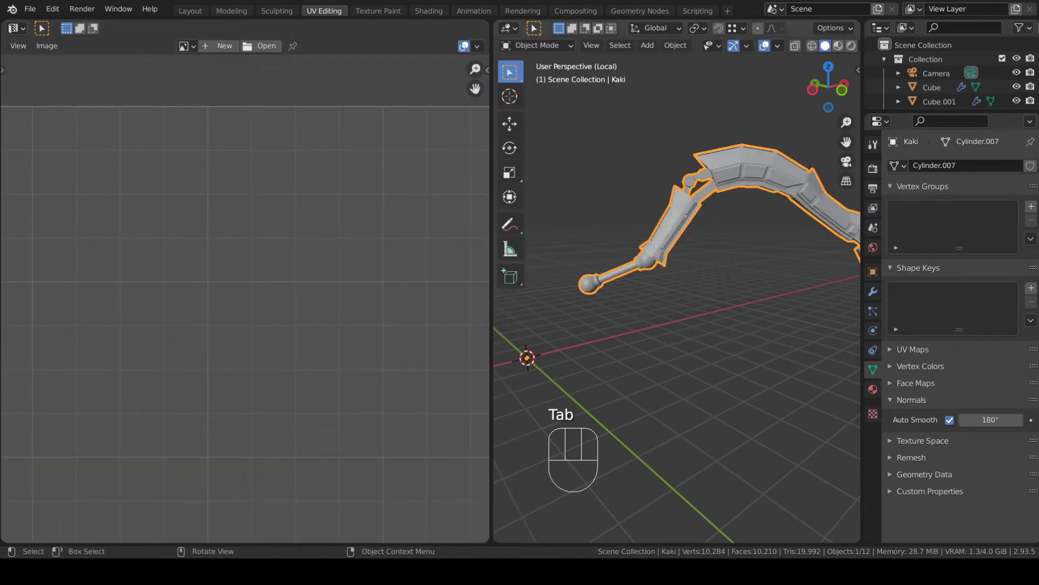
pyautogui.moveTo(596, 303); pyautogui.dragTo(680, 331, button='middle')
pyautogui.scroll(4, 615, 318)
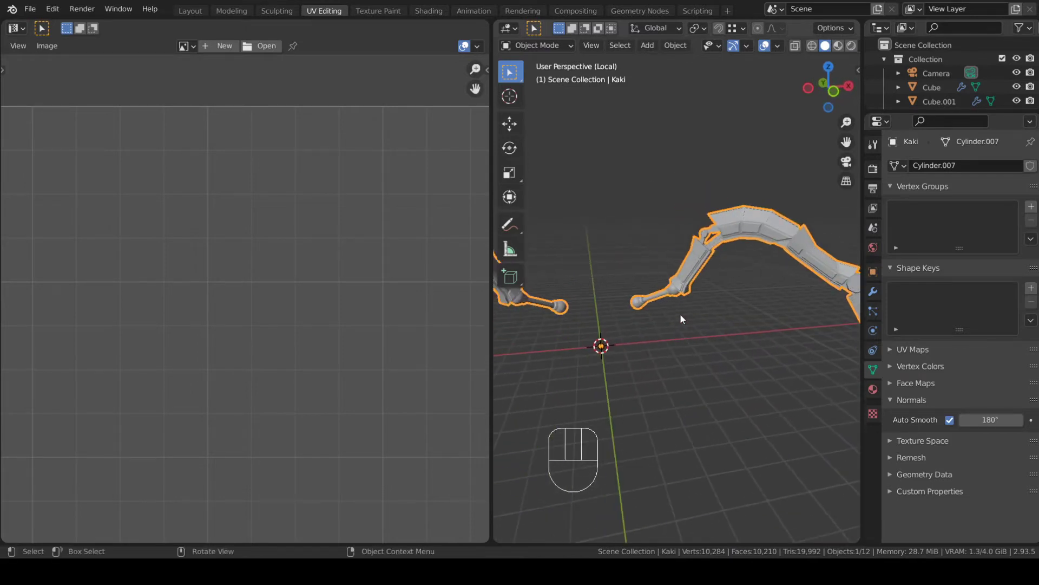
pyautogui.moveTo(824, 259); pyautogui.dragTo(735, 236, button='middle')
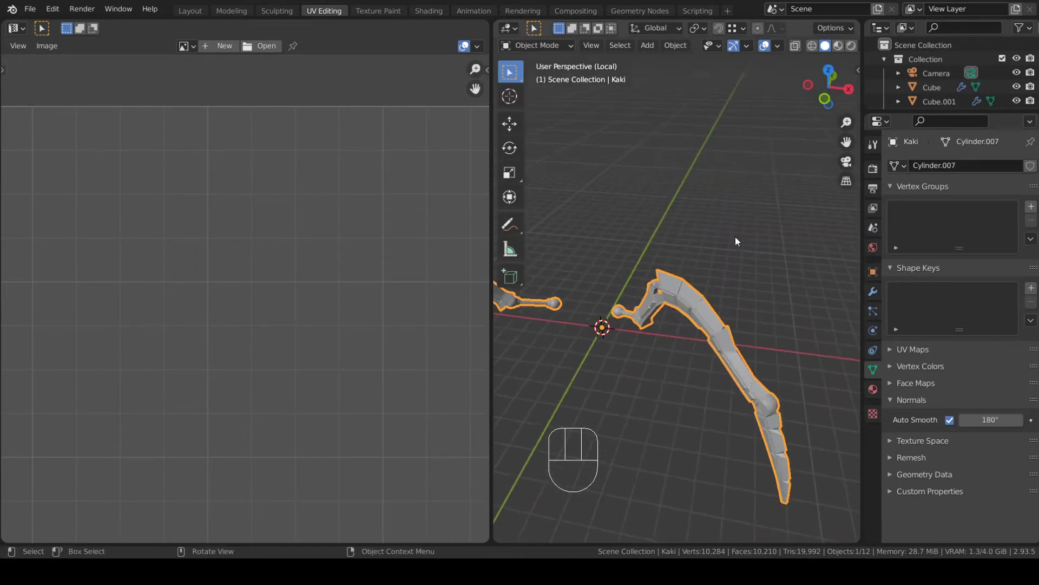
pyautogui.press('KP_7')
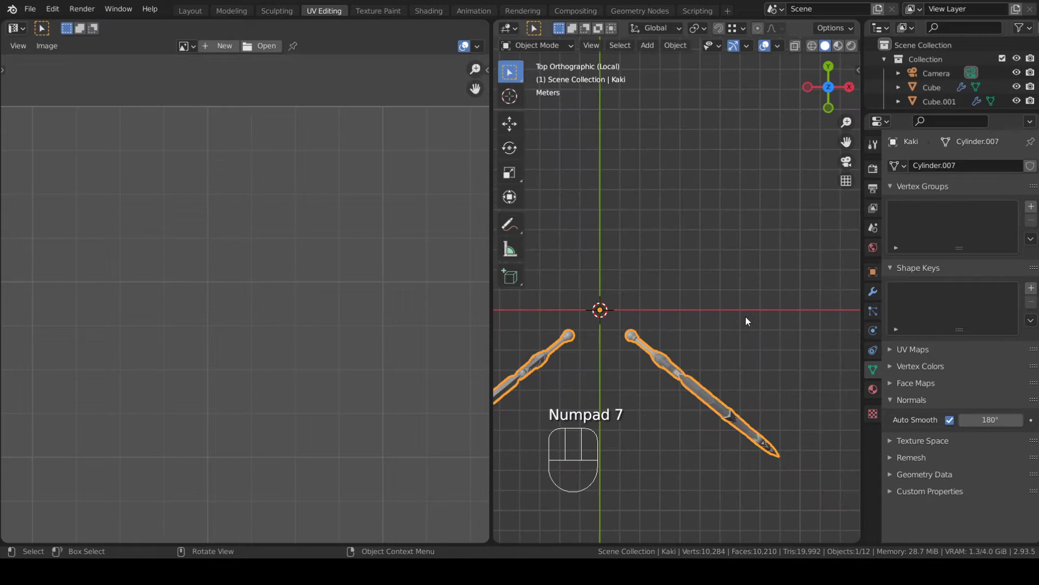
pyautogui.hotkey('alt', 'h')
pyautogui.click(769, 297)
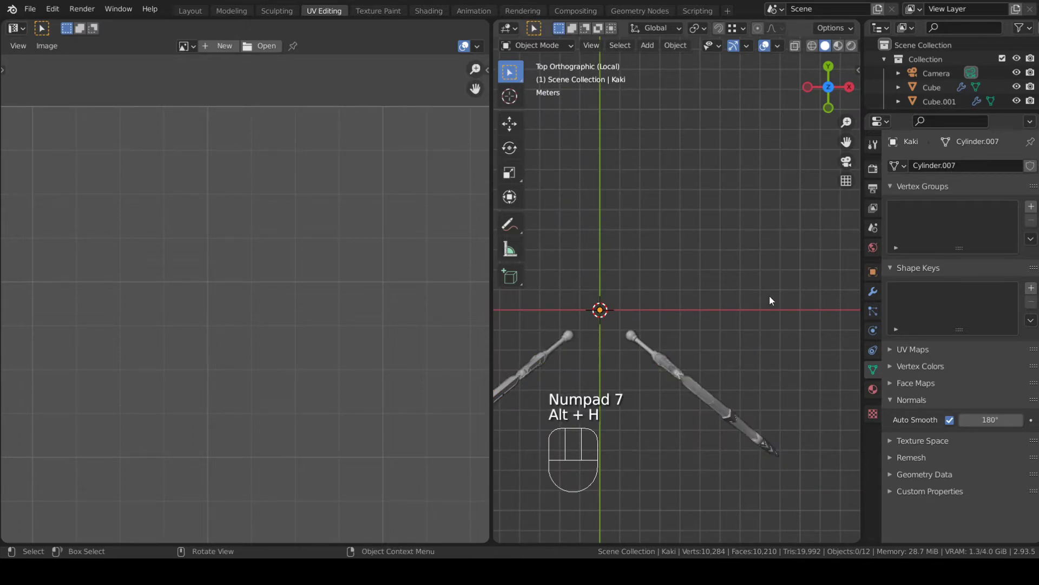
pyautogui.press('KP_Divide')
pyautogui.keyDown('shift'); pyautogui.moveTo(771, 292); pyautogui.dragTo(671, 220, button='middle'); pyautogui.keyUp('shift')
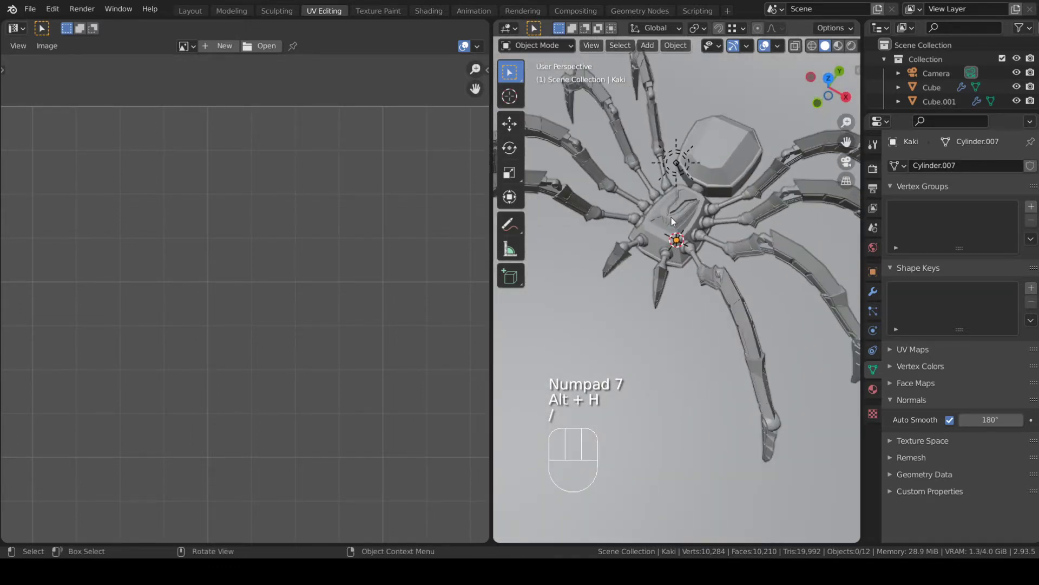
# - Select the spider's abdomen (Cube.001) and isolate it in Local View
pyautogui.click(672, 221)
pyautogui.moveTo(772, 190); pyautogui.dragTo(589, 235, button='middle')
pyautogui.click(777, 186)
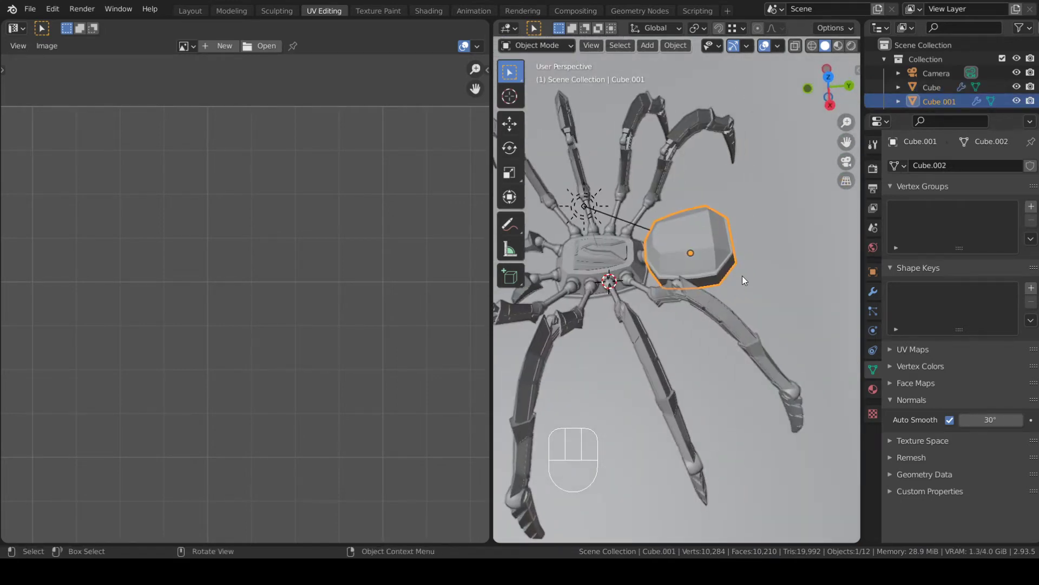
pyautogui.press('KP_Divide')
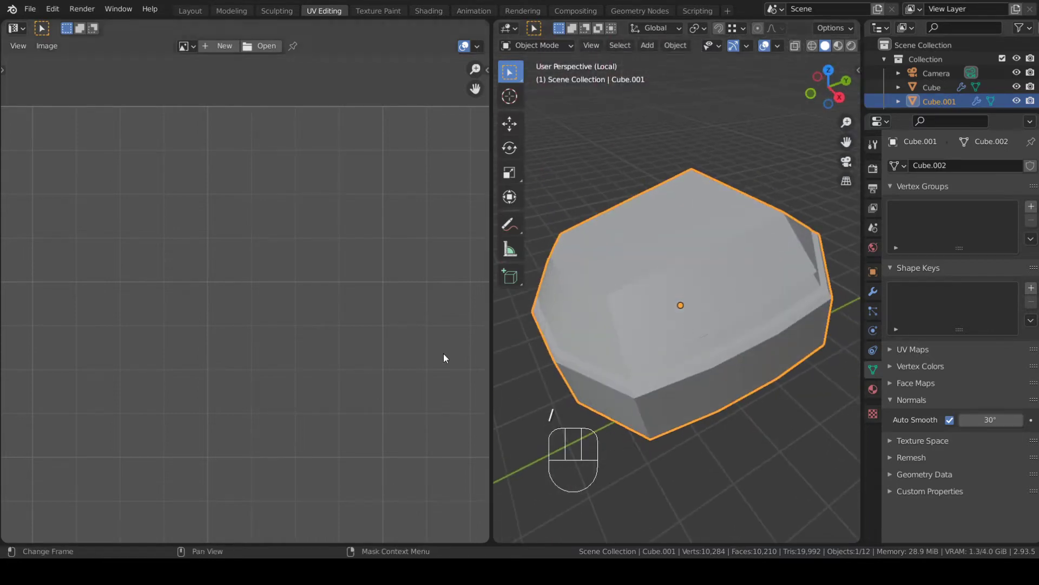
pyautogui.scroll(-4, 586, 356)
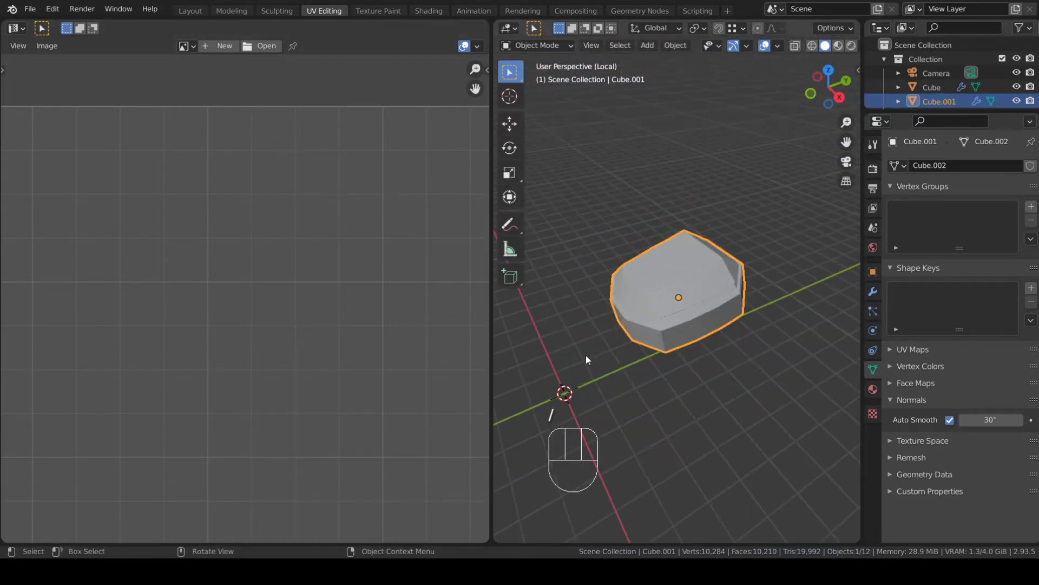
pyautogui.press('KP_Divide')
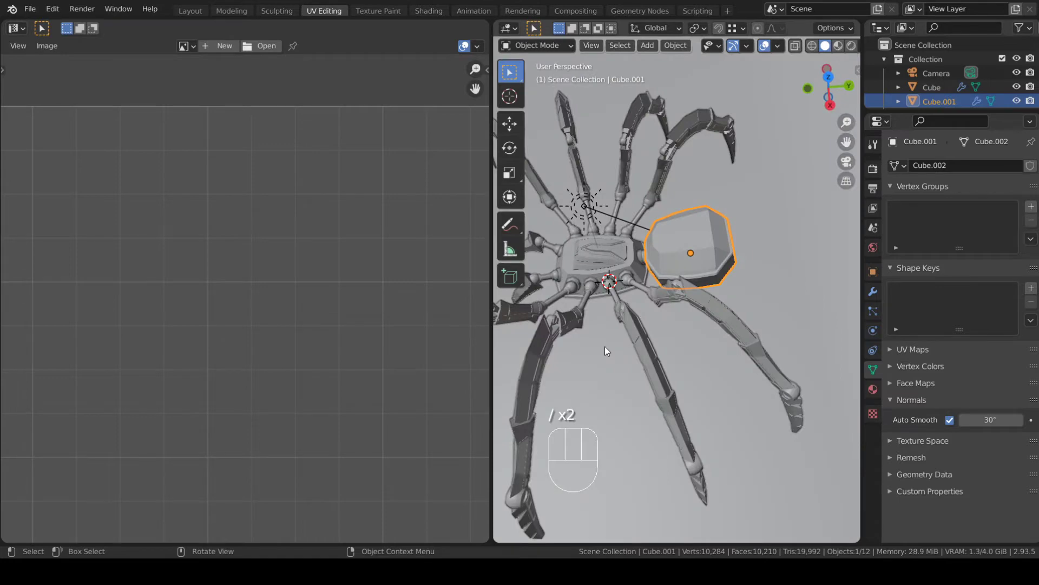
pyautogui.press('KP_Divide')
pyautogui.press('KP_Divide')
pyautogui.press('KP_Divide')
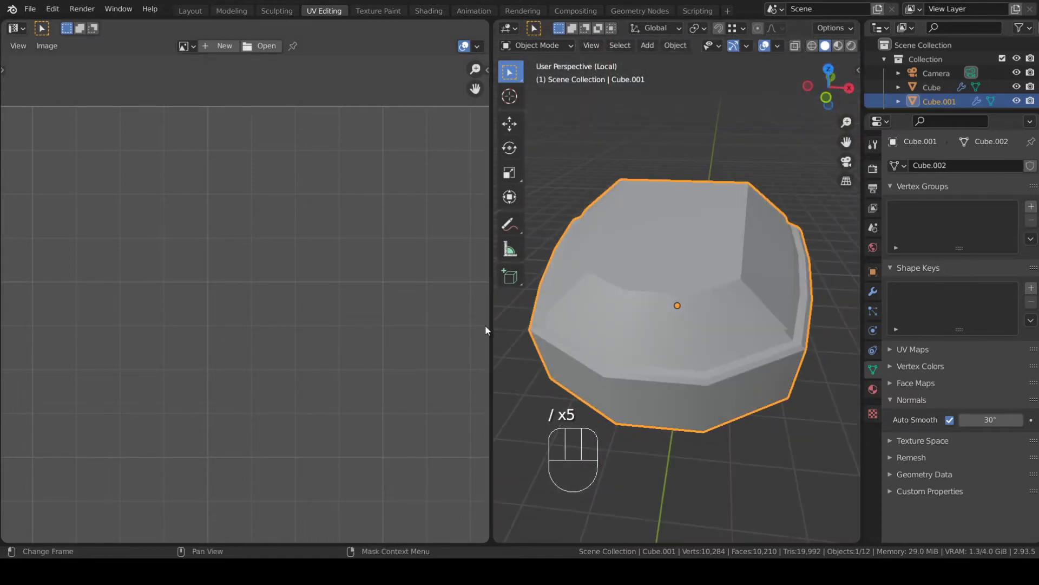
# - Widen the 3D viewport and enter Edit Mode on the abdomen, inspecting its mesh from the side and front
pyautogui.moveTo(491, 325); pyautogui.dragTo(219, 324)
pyautogui.press('Tab')
pyautogui.moveTo(622, 309); pyautogui.dragTo(645, 296, button='middle')
pyautogui.scroll(2, 193, 320)
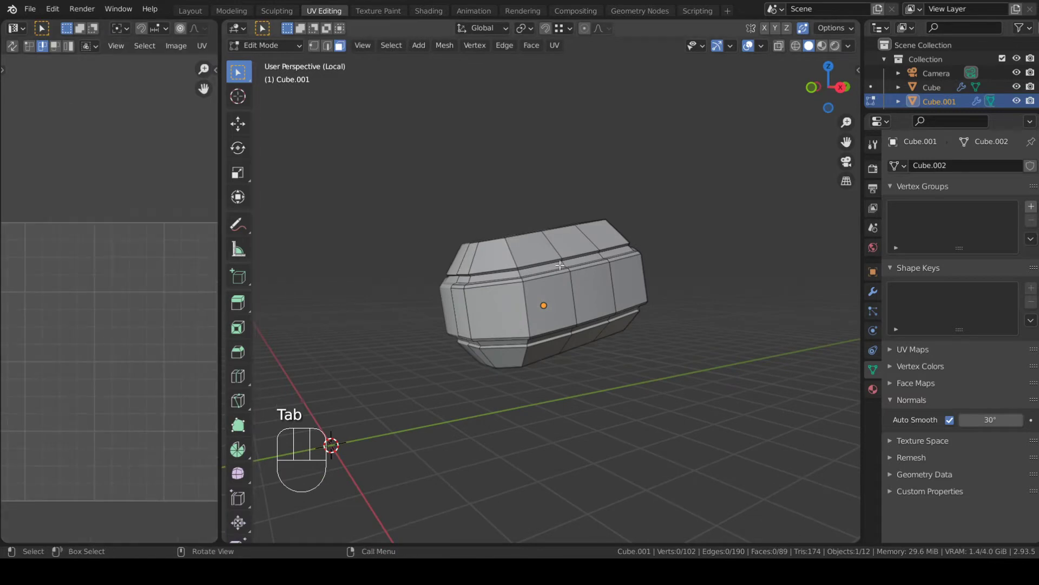
pyautogui.scroll(-2, 539, 283)
pyautogui.moveTo(539, 284); pyautogui.dragTo(601, 307, button='middle')
# - Unwrap all of the abdomen's faces with Smart UV Project and widen the UV Editor to inspect the islands
pyautogui.press('a')
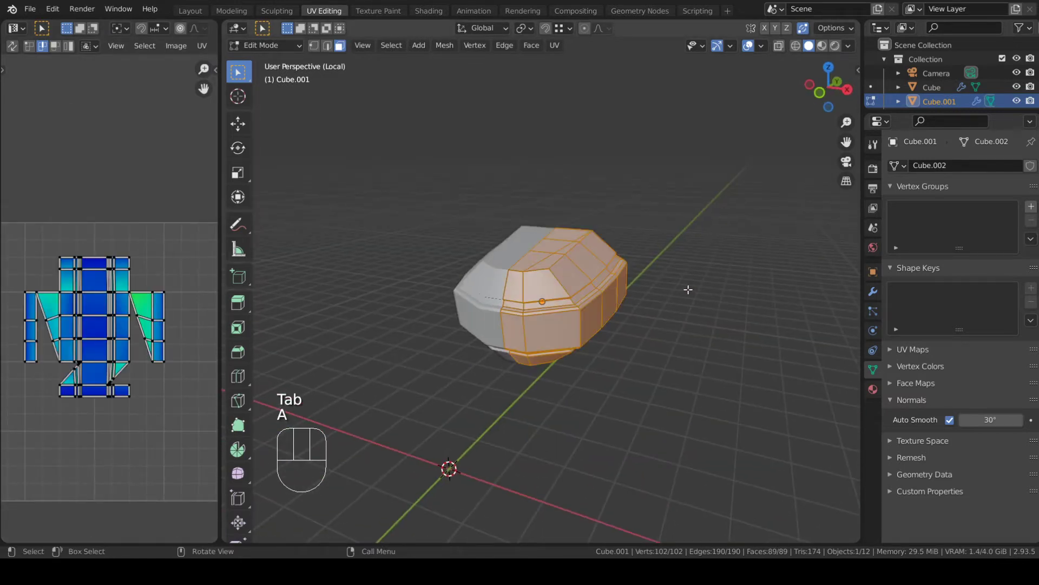
pyautogui.press('u')
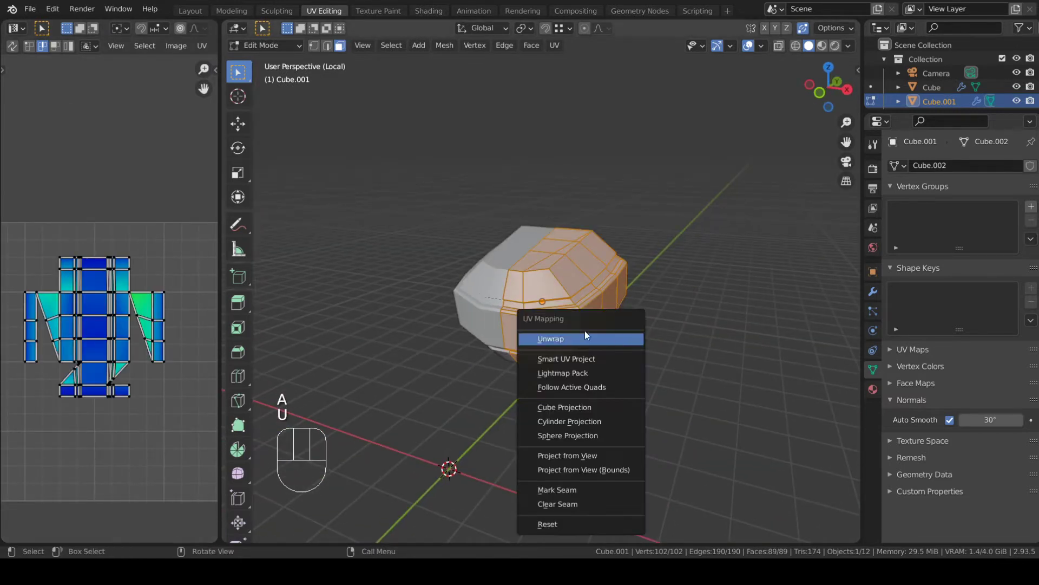
pyautogui.click(574, 359)
pyautogui.click(617, 468)
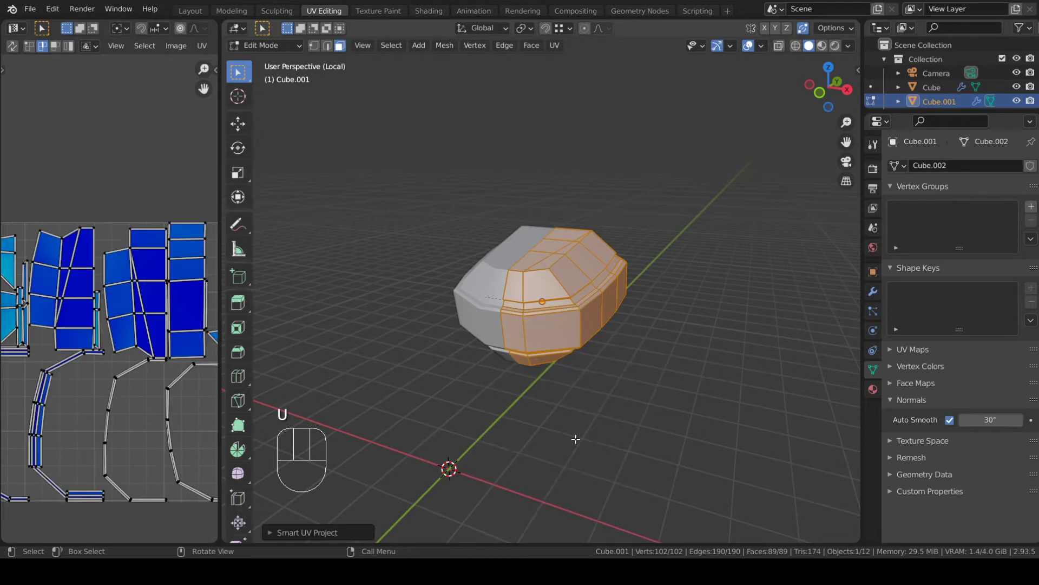
pyautogui.moveTo(218, 325); pyautogui.dragTo(416, 320)
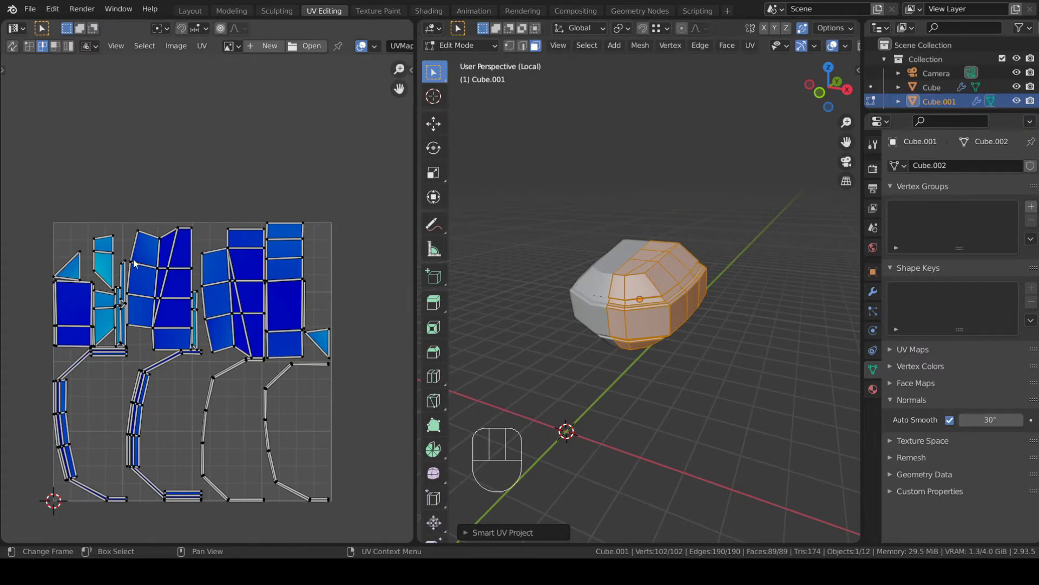
# - Mark seams along the upper and lower edge loops of the abdomen's wide middle band
pyautogui.moveTo(758, 308); pyautogui.dragTo(774, 255, button='middle')
pyautogui.scroll(4, 773, 255)
pyautogui.moveTo(687, 270); pyautogui.dragTo(602, 285, button='middle')
pyautogui.click(605, 270)
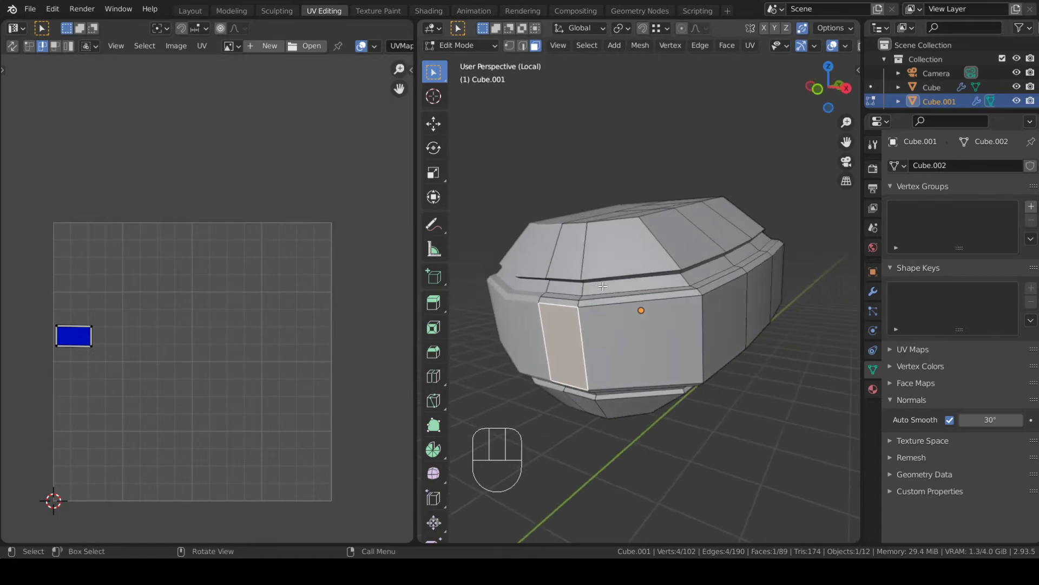
pyautogui.click(523, 46)
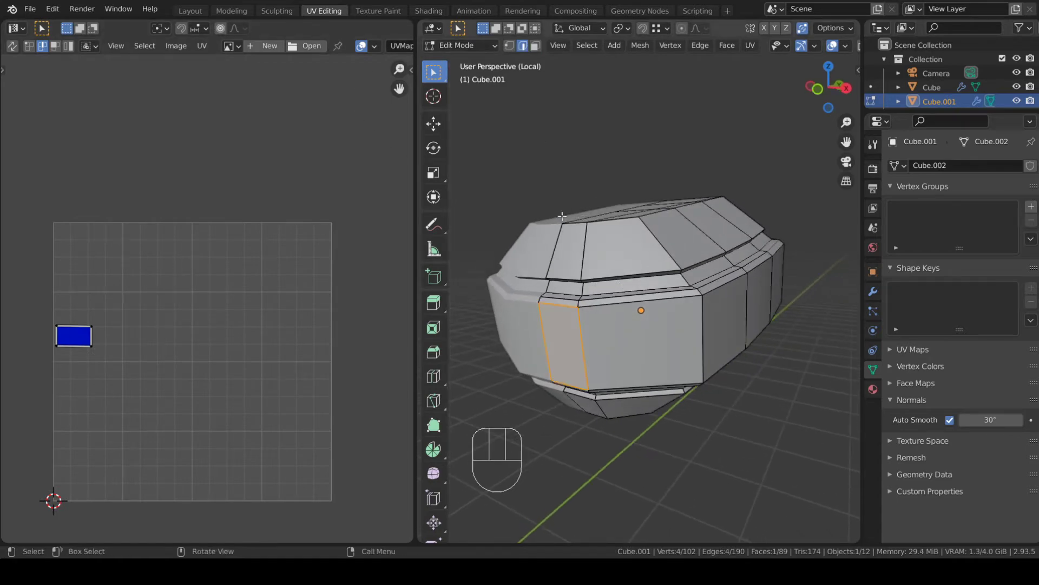
pyautogui.keyDown('alt'); pyautogui.click(556, 297); pyautogui.keyUp('alt')
pyautogui.moveTo(556, 297); pyautogui.dragTo(590, 317, button='middle')
pyautogui.keyDown('alt'); pyautogui.keyDown('shift'); pyautogui.click(609, 269); pyautogui.keyUp('shift'); pyautogui.keyUp('alt')
pyautogui.press('u')
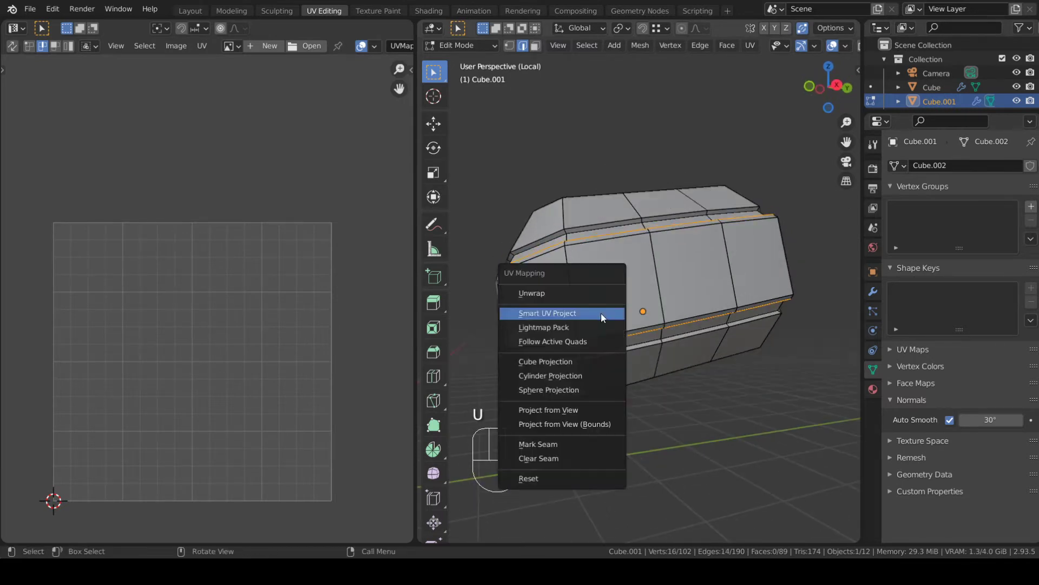
pyautogui.click(558, 445)
# - Unwrap all of the abdomen's faces along the marked seams and inspect the resulting UV islands
pyautogui.press('a')
pyautogui.press('u')
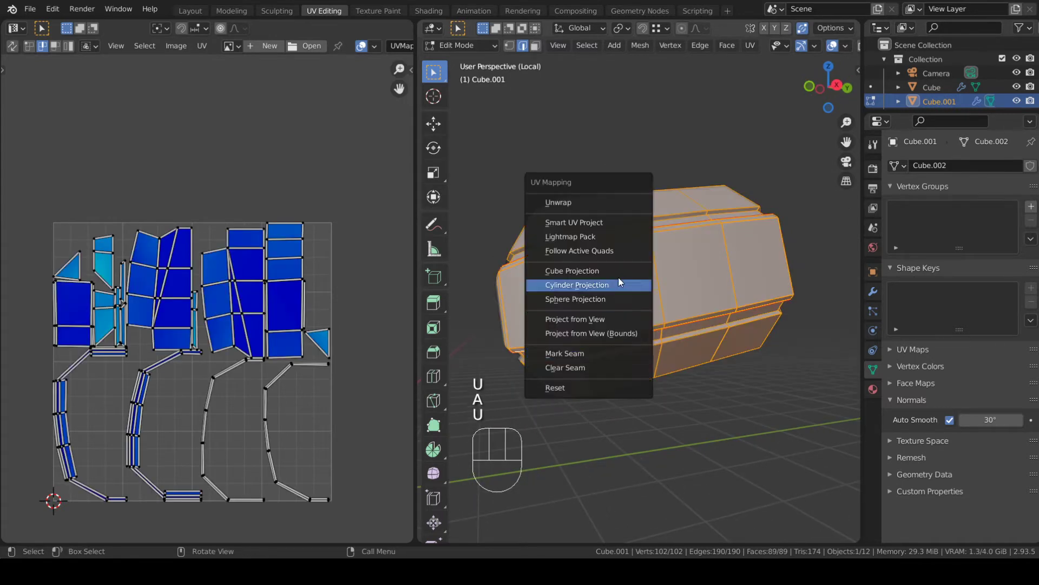
pyautogui.click(607, 204)
pyautogui.scroll(3, 259, 372)
pyautogui.moveTo(305, 336); pyautogui.dragTo(347, 275, button='middle')
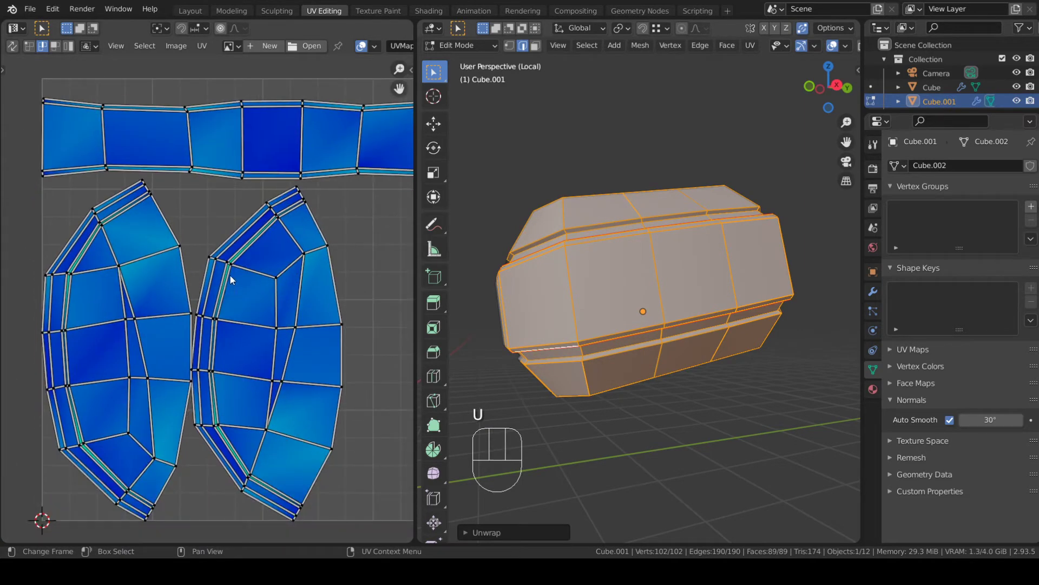
pyautogui.moveTo(248, 329); pyautogui.dragTo(267, 415, button='middle')
pyautogui.scroll(-2, 270, 320)
pyautogui.scroll(3, 267, 415)
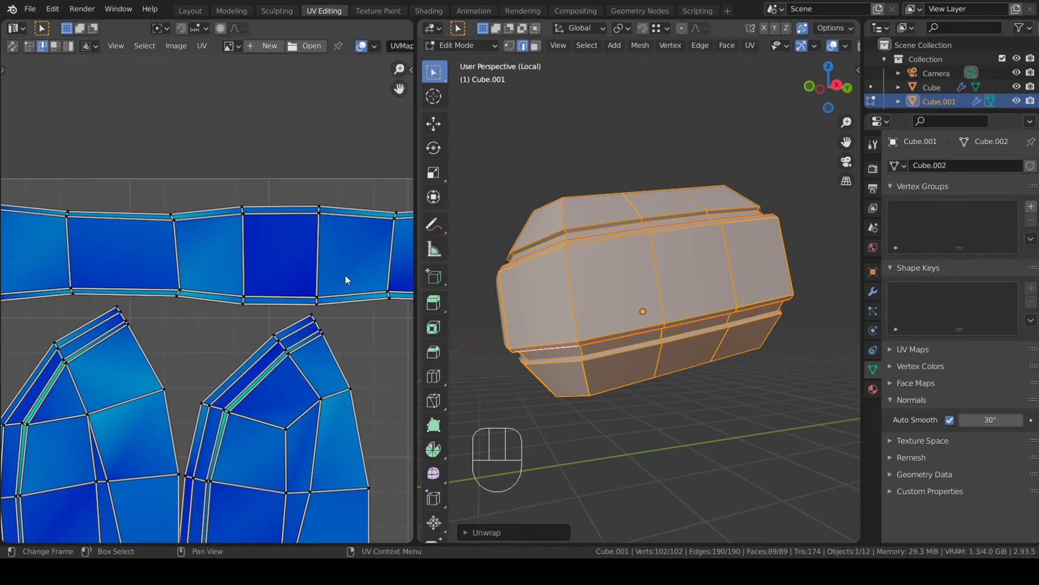
# - Straighten the four lengthwise edge loops of the abdomen's horizontal band island with Align Y, one loop at a time
pyautogui.keyDown('alt'); pyautogui.click(244, 215); pyautogui.keyUp('alt')
pyautogui.hotkey('shift', 'w')
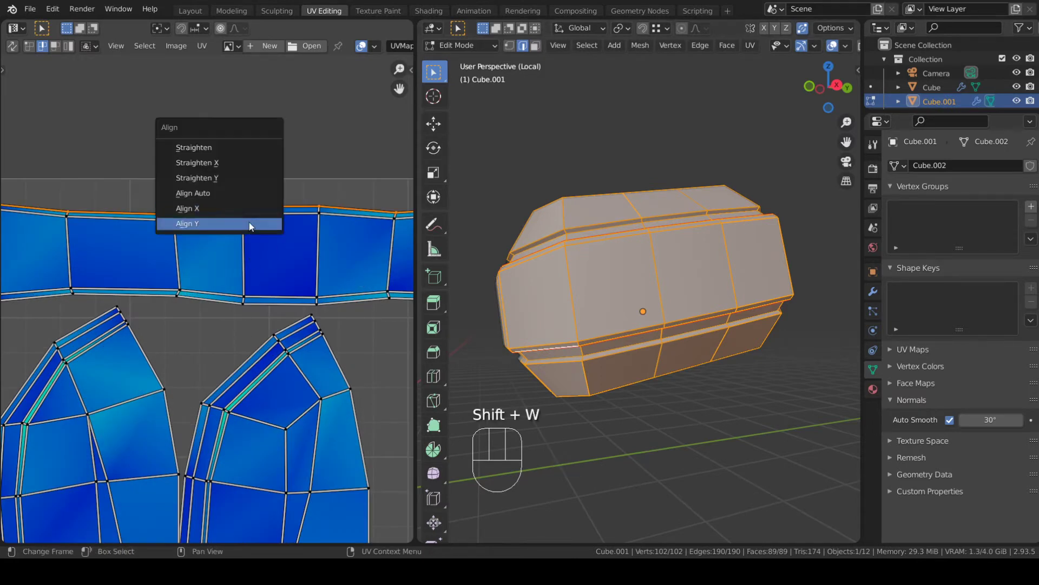
pyautogui.click(249, 223)
pyautogui.keyDown('alt'); pyautogui.click(271, 217); pyautogui.keyUp('alt')
pyautogui.hotkey('shift', 'w')
pyautogui.click(272, 219)
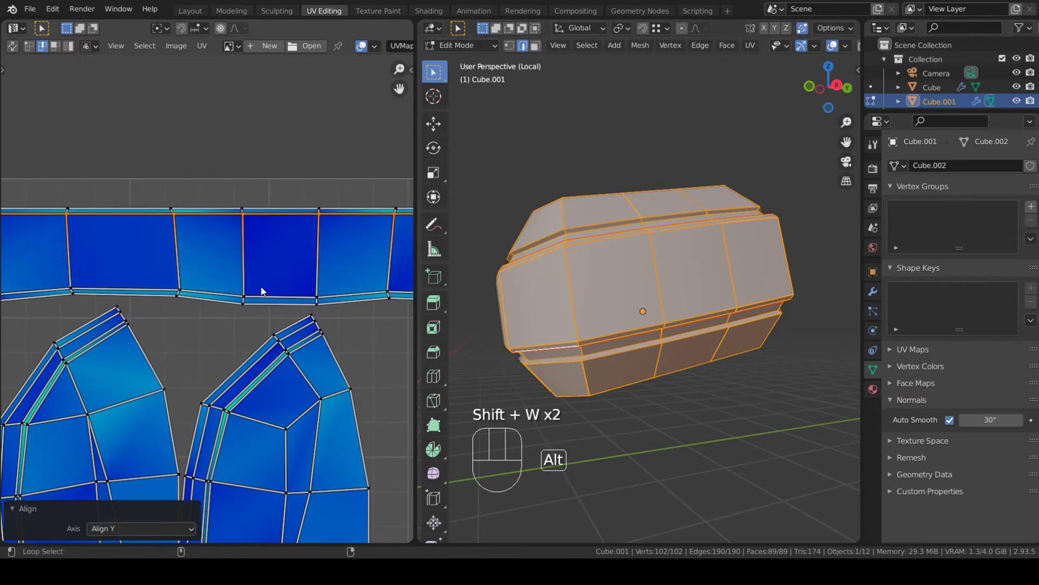
pyautogui.keyDown('alt'); pyautogui.click(261, 292); pyautogui.keyUp('alt')
pyautogui.hotkey('shift', 'w')
pyautogui.click(261, 287)
pyautogui.keyDown('alt'); pyautogui.click(258, 303); pyautogui.keyUp('alt')
pyautogui.hotkey('shift', 'w')
pyautogui.click(258, 308)
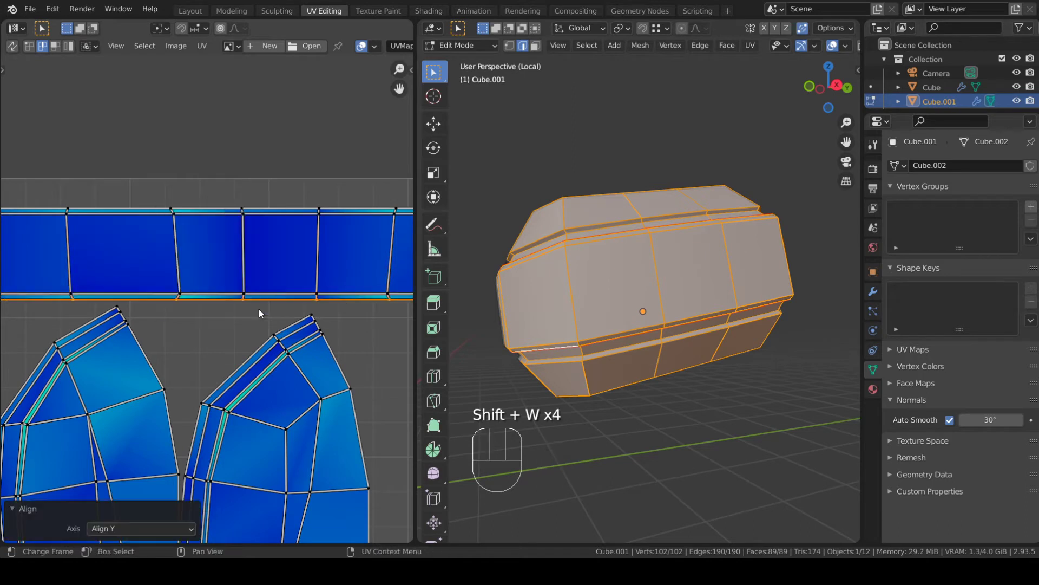
# - Widen the UV Editor and straighten the band island's first three interior cross edges from its left end with Align X
pyautogui.scroll(-1, 259, 308)
pyautogui.moveTo(182, 265); pyautogui.dragTo(255, 262, button='middle')
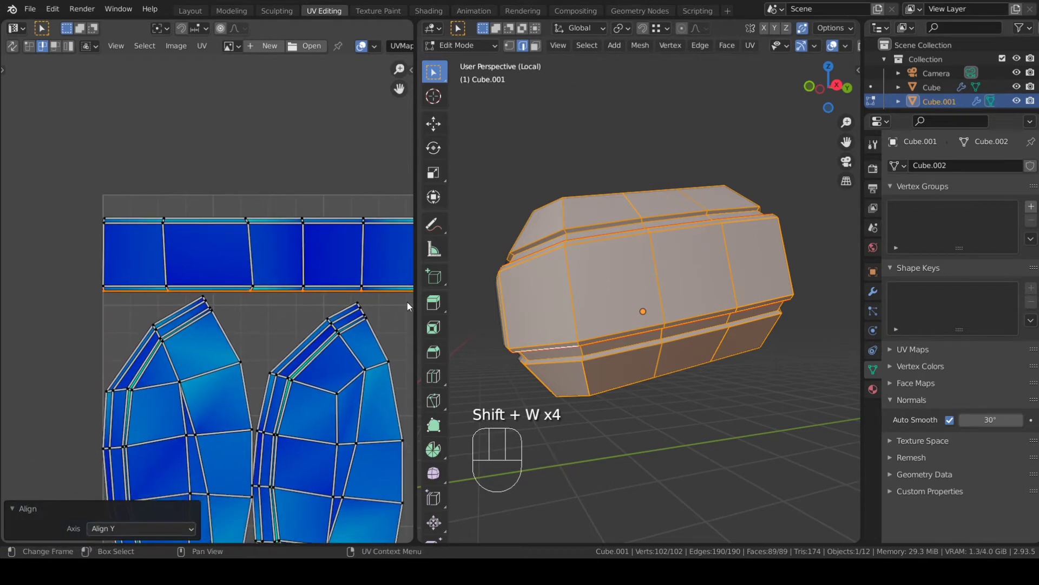
pyautogui.moveTo(417, 303); pyautogui.dragTo(598, 304)
pyautogui.moveTo(533, 309); pyautogui.dragTo(420, 299, button='middle')
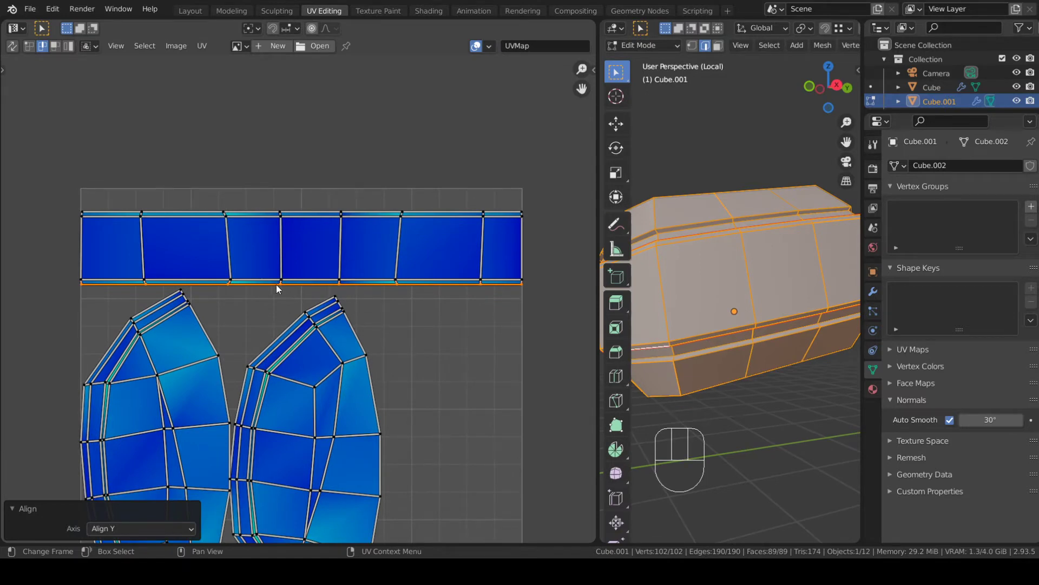
pyautogui.keyDown('alt'); pyautogui.click(141, 248); pyautogui.keyUp('alt')
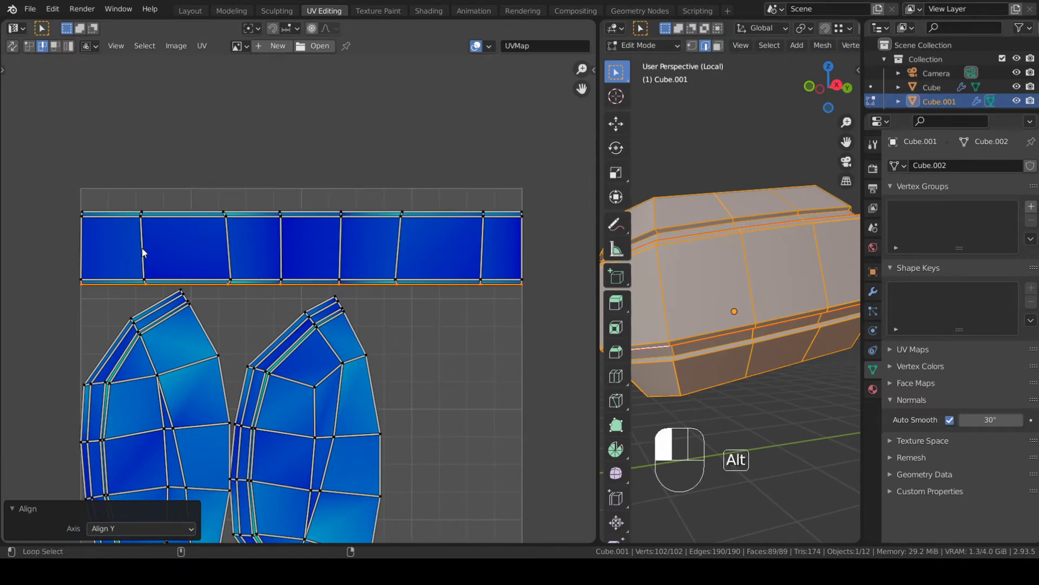
pyautogui.hotkey('shift', 'w')
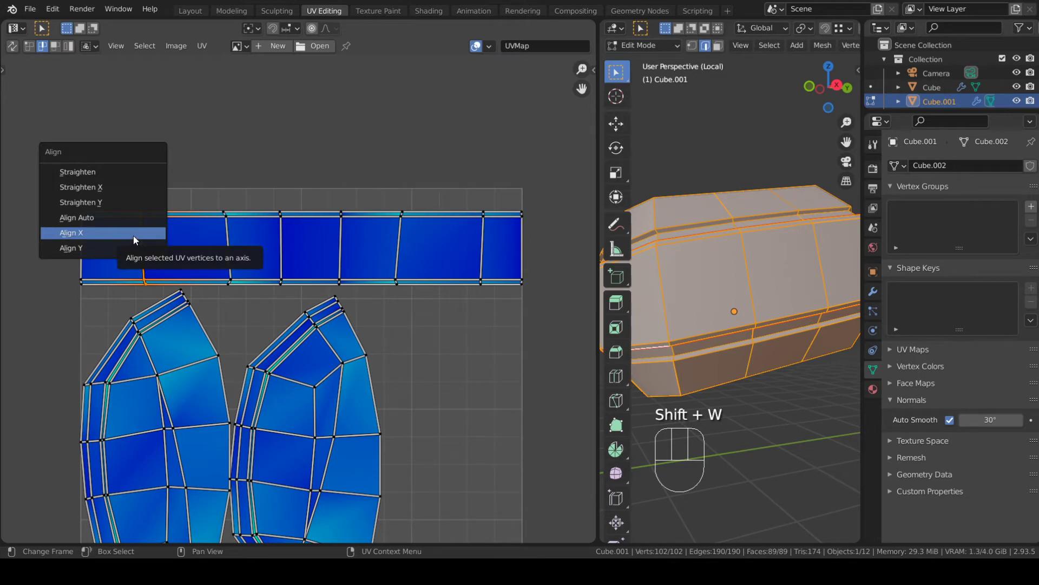
pyautogui.click(134, 237)
pyautogui.keyDown('alt'); pyautogui.click(229, 244); pyautogui.keyUp('alt')
pyautogui.hotkey('shift', 'w')
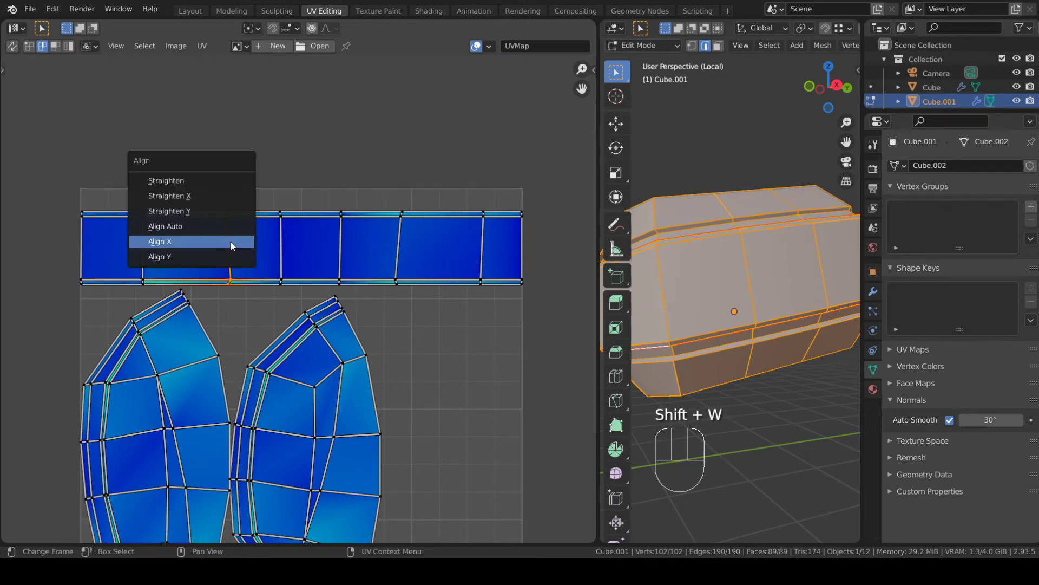
pyautogui.click(229, 242)
pyautogui.keyDown('alt'); pyautogui.click(281, 256); pyautogui.keyUp('alt')
pyautogui.hotkey('shift', 'w')
pyautogui.click(281, 255)
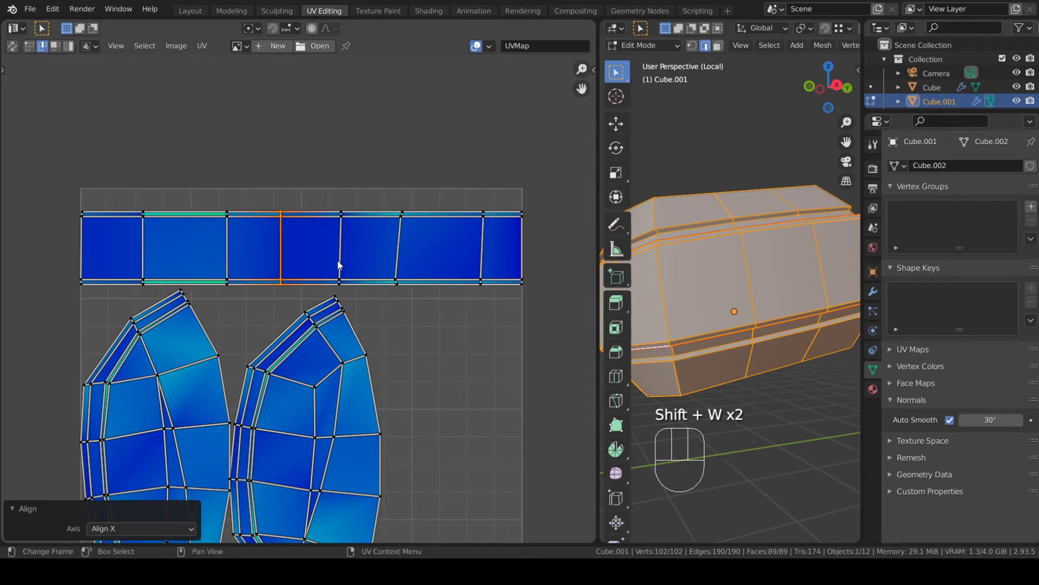
# - Straighten the band island's remaining interior cross edges and its right end edge with Align X, one at a time
pyautogui.keyDown('alt'); pyautogui.click(340, 257); pyautogui.keyUp('alt')
pyautogui.hotkey('shift', 'w')
pyautogui.click(342, 255)
pyautogui.keyDown('alt'); pyautogui.click(398, 255); pyautogui.keyUp('alt')
pyautogui.hotkey('shift', 'w')
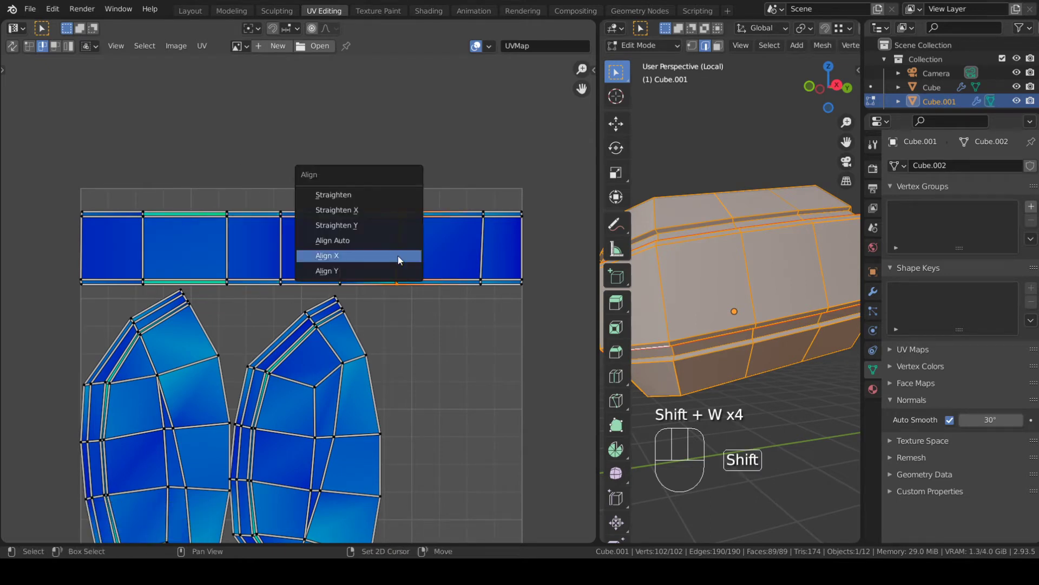
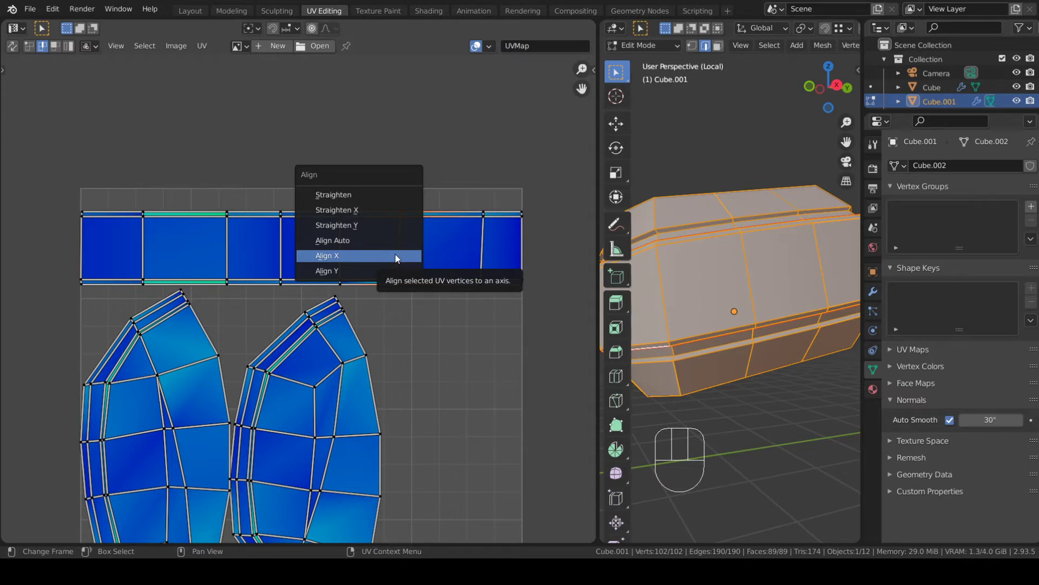
pyautogui.click(392, 254)
pyautogui.keyDown('alt'); pyautogui.click(477, 252); pyautogui.keyUp('alt')
pyautogui.hotkey('shift', 'w')
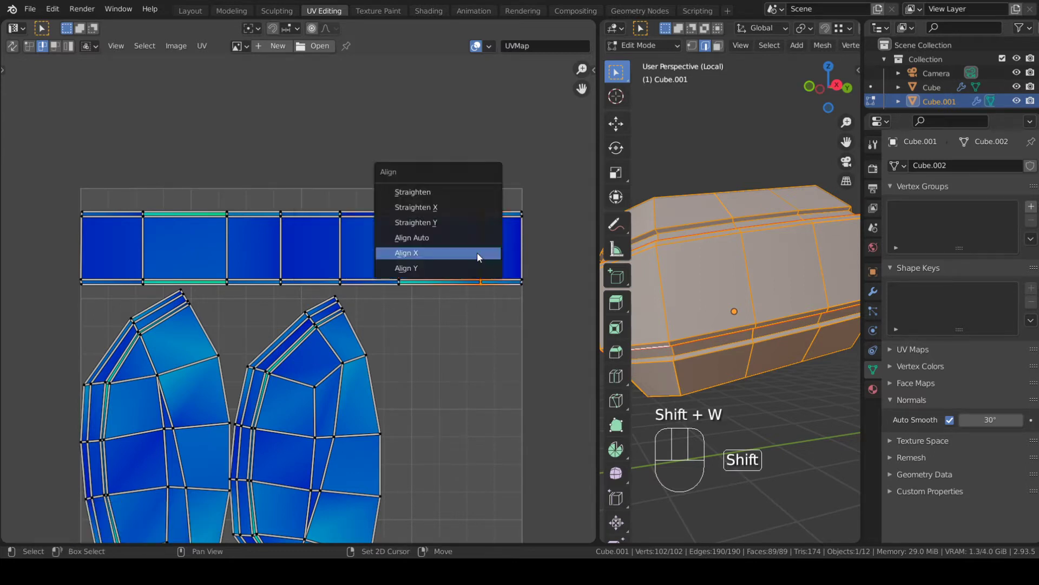
pyautogui.click(476, 255)
pyautogui.keyDown('alt'); pyautogui.click(523, 245); pyautogui.keyUp('alt')
pyautogui.hotkey('shift', 'w')
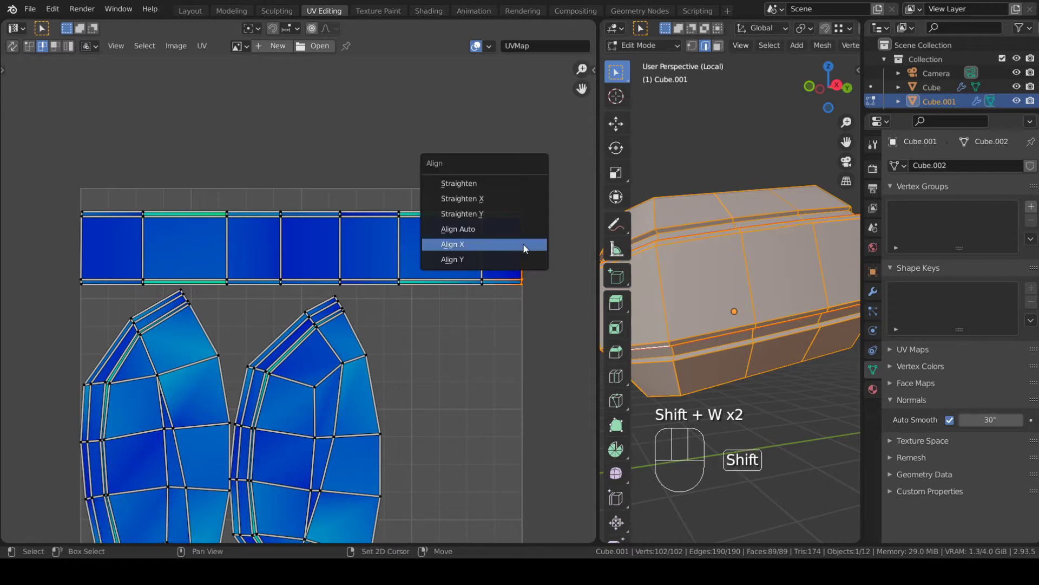
pyautogui.click(523, 242)
pyautogui.scroll(-4, 487, 266)
pyautogui.moveTo(339, 321); pyautogui.dragTo(364, 322, button='middle')
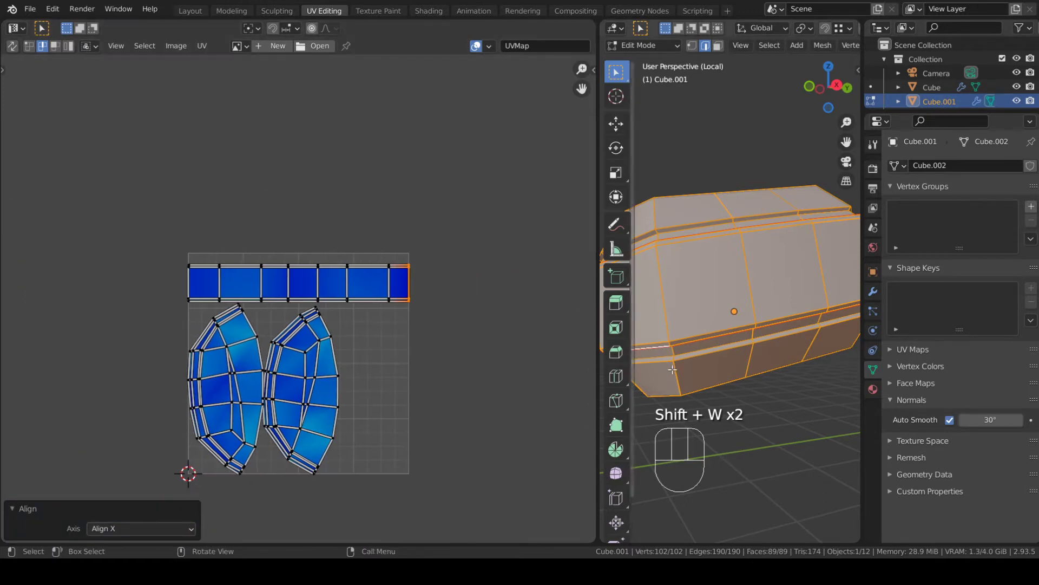
# - Return to Object Mode, enlarge the 3D viewport and leave local view so the whole spider shows
pyautogui.press('Tab')
pyautogui.moveTo(746, 358); pyautogui.dragTo(596, 375, button='middle')
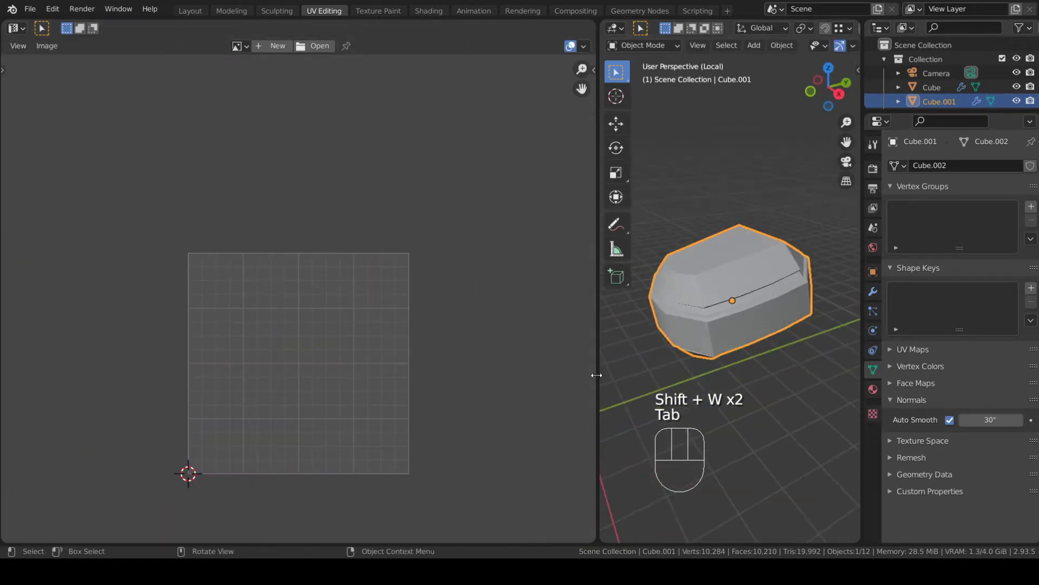
pyautogui.moveTo(598, 355); pyautogui.dragTo(441, 352)
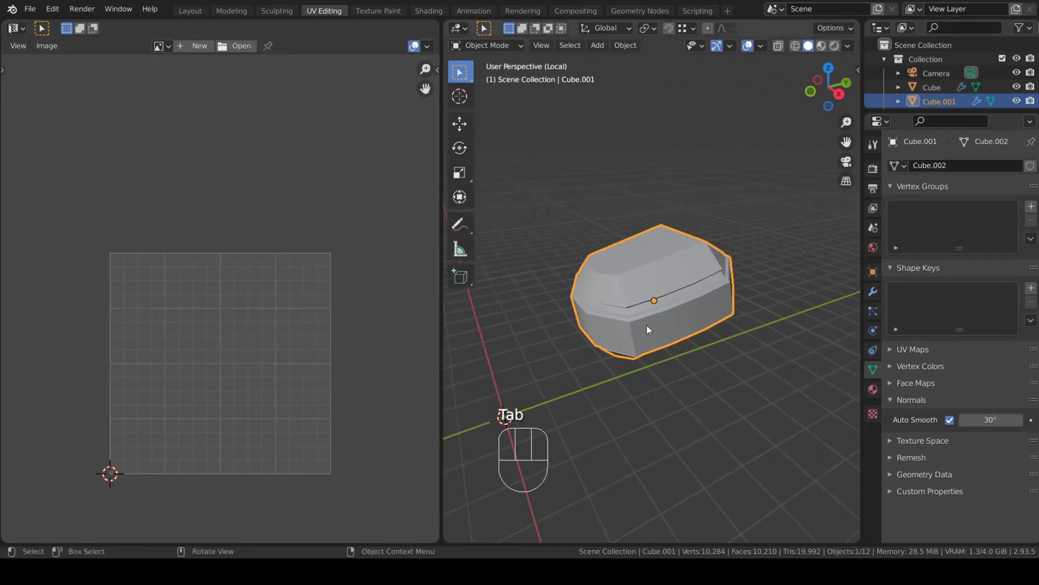
pyautogui.moveTo(646, 324); pyautogui.dragTo(722, 310, button='middle')
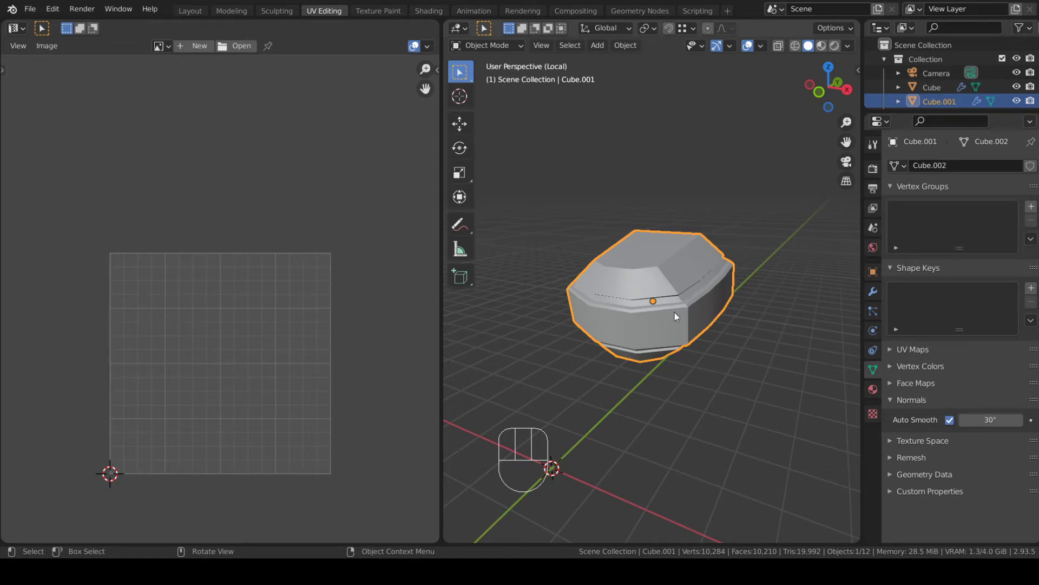
pyautogui.press('/')
pyautogui.keyDown('shift'); pyautogui.moveTo(677, 305); pyautogui.dragTo(783, 199, button='middle'); pyautogui.keyUp('shift')
# - Create a new material for the abdomen
pyautogui.click(873, 389)
pyautogui.click(899, 223)
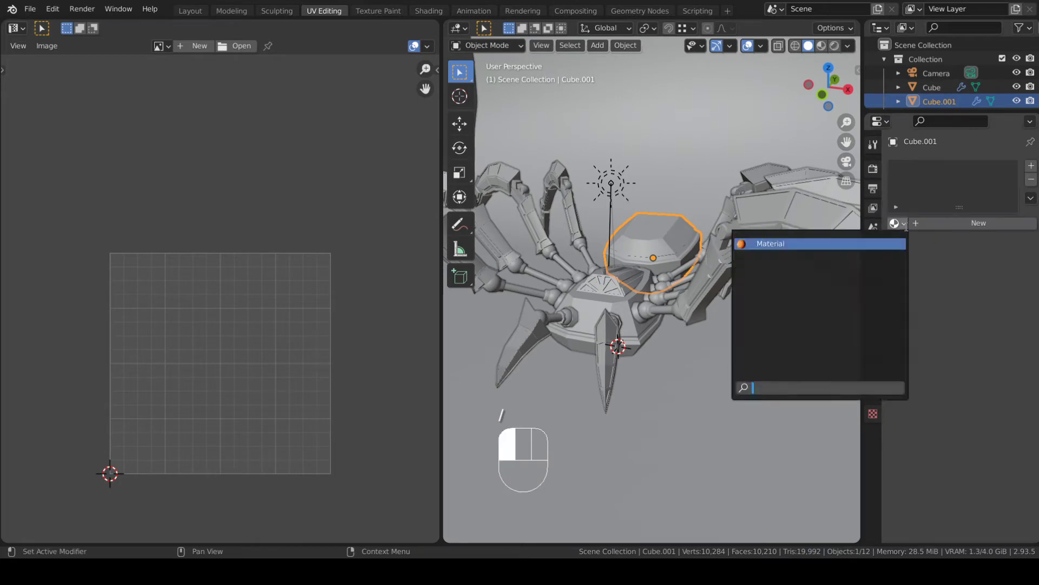
pyautogui.click(945, 224)
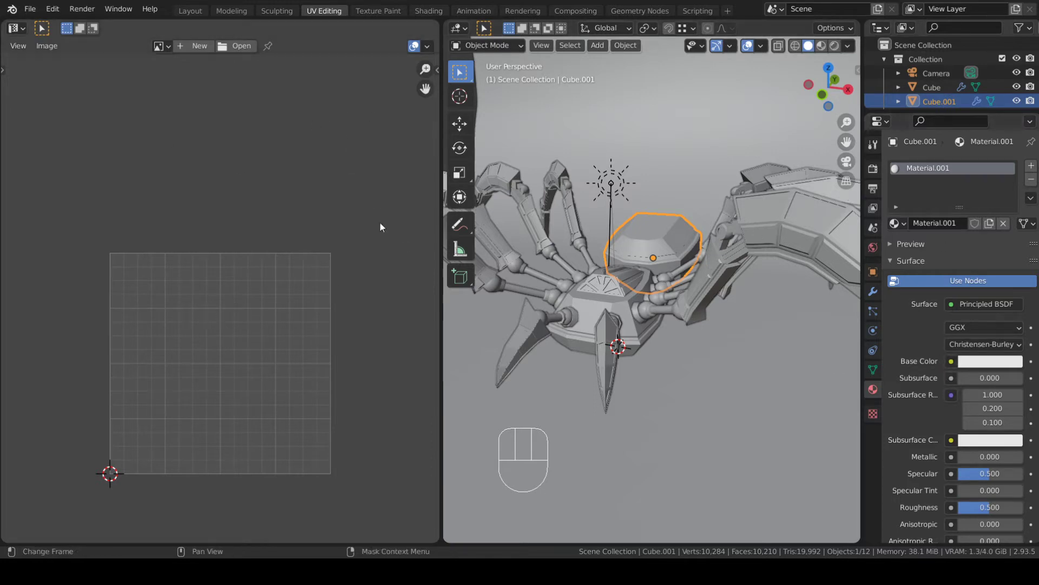
# - Load the checker image asdghksajdh.png into the UV Editor
pyautogui.click(168, 47)
pyautogui.click(238, 46)
pyautogui.click(187, 46)
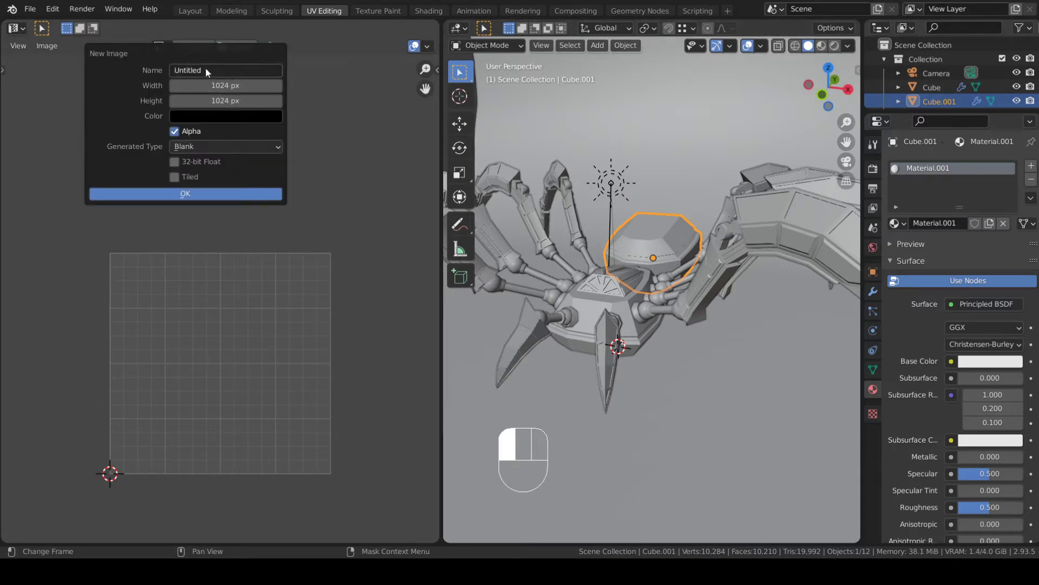
pyautogui.click(213, 149)
pyautogui.press('Escape')
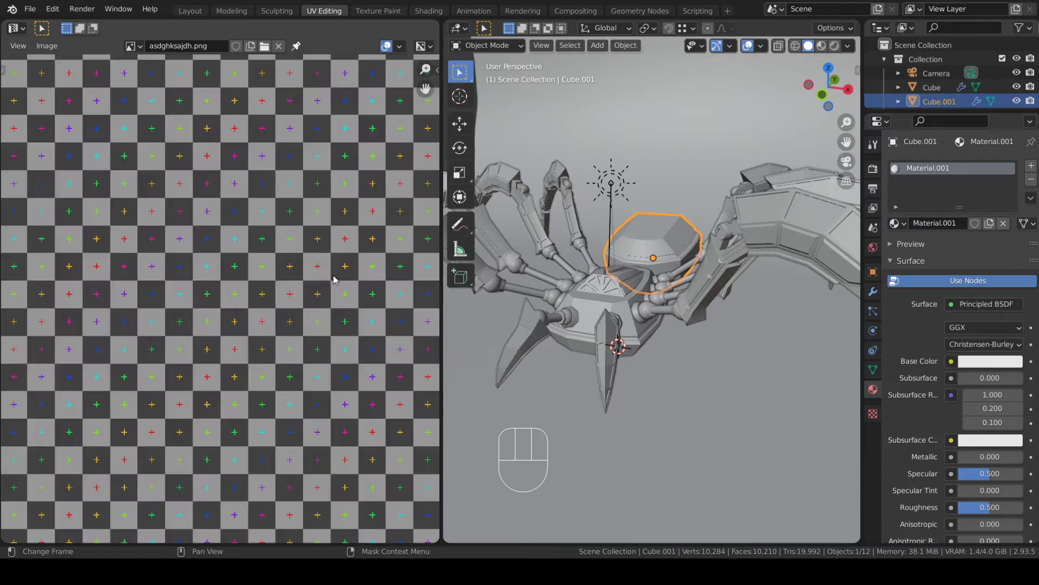
pyautogui.scroll(-5, 324, 241)
pyautogui.scroll(1, 324, 241)
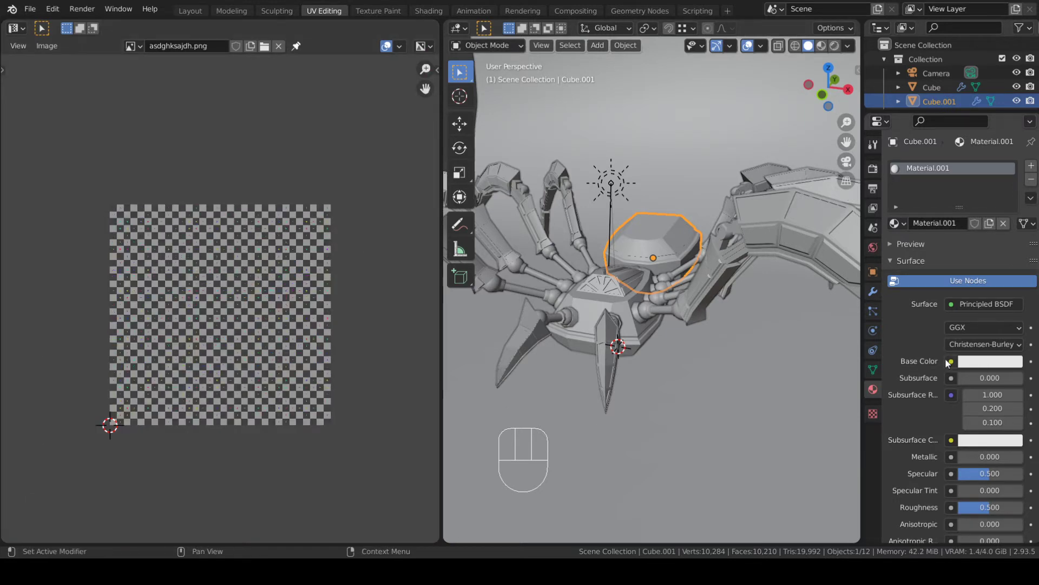
# - Feed the abdomen material's Base Color from an Image Texture that uses asdghksajdh.png
pyautogui.click(950, 362)
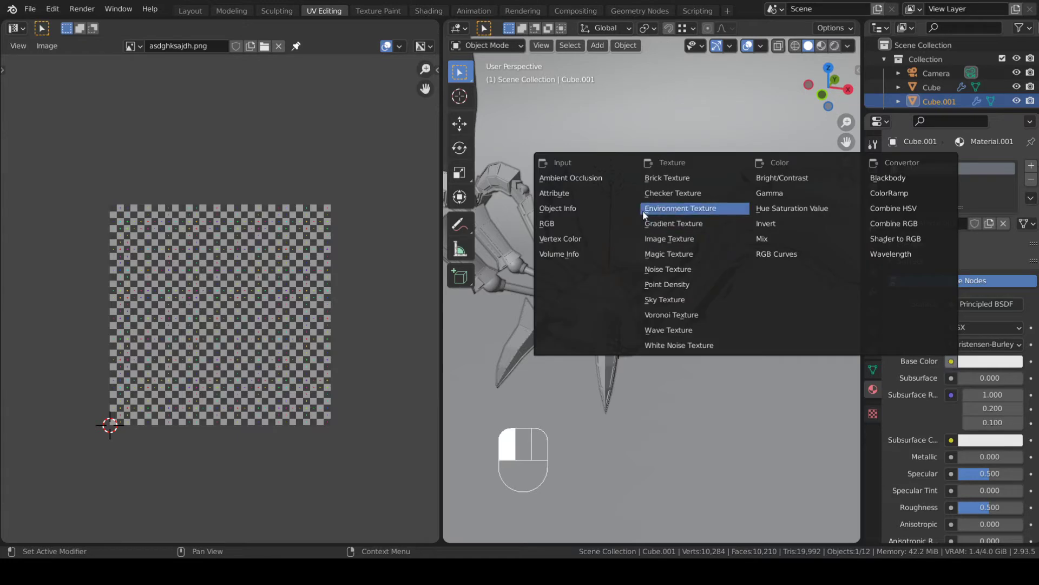
pyautogui.click(704, 239)
pyautogui.click(900, 377)
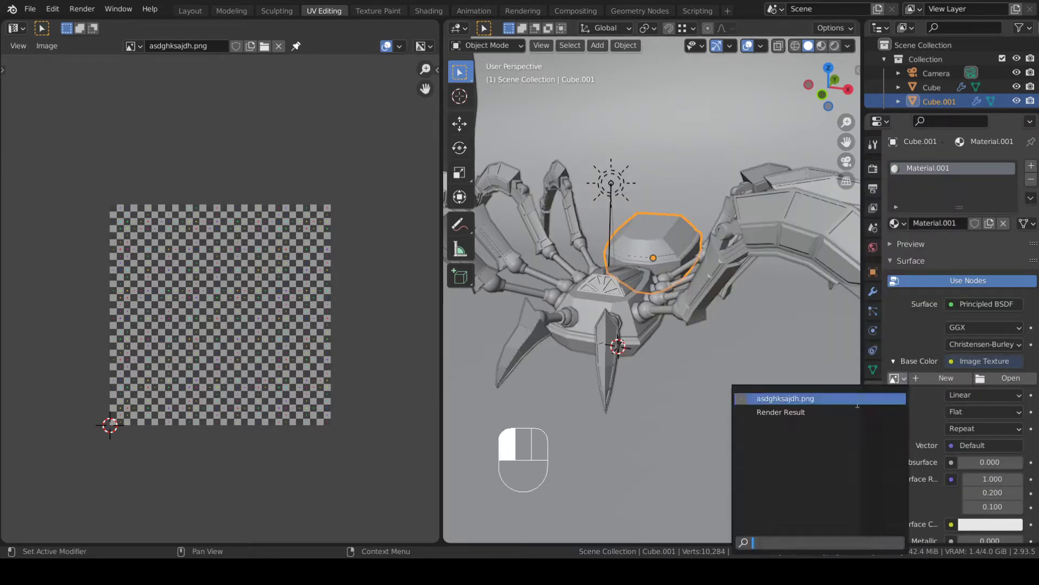
pyautogui.click(793, 399)
# - Switch the viewport shading to Material Preview and inspect the checker pattern on the abdomen up close
pyautogui.moveTo(768, 390); pyautogui.dragTo(808, 74, button='middle')
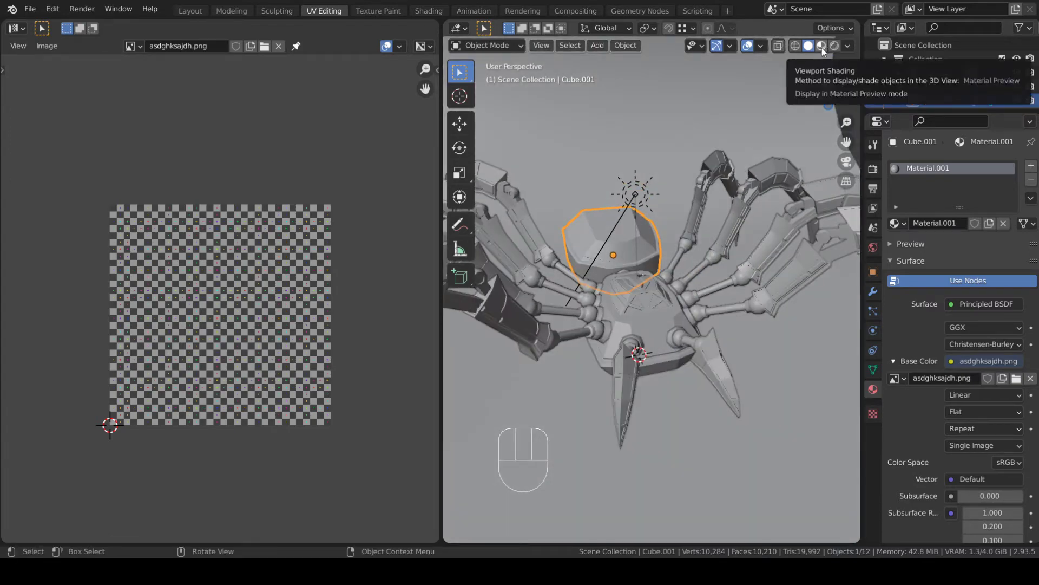
pyautogui.click(821, 47)
pyautogui.moveTo(758, 141); pyautogui.dragTo(632, 425, button='middle')
pyautogui.scroll(4, 733, 284)
pyautogui.scroll(-3, 671, 250)
pyautogui.scroll(1, 691, 318)
pyautogui.scroll(5, 666, 362)
pyautogui.scroll(-3, 699, 335)
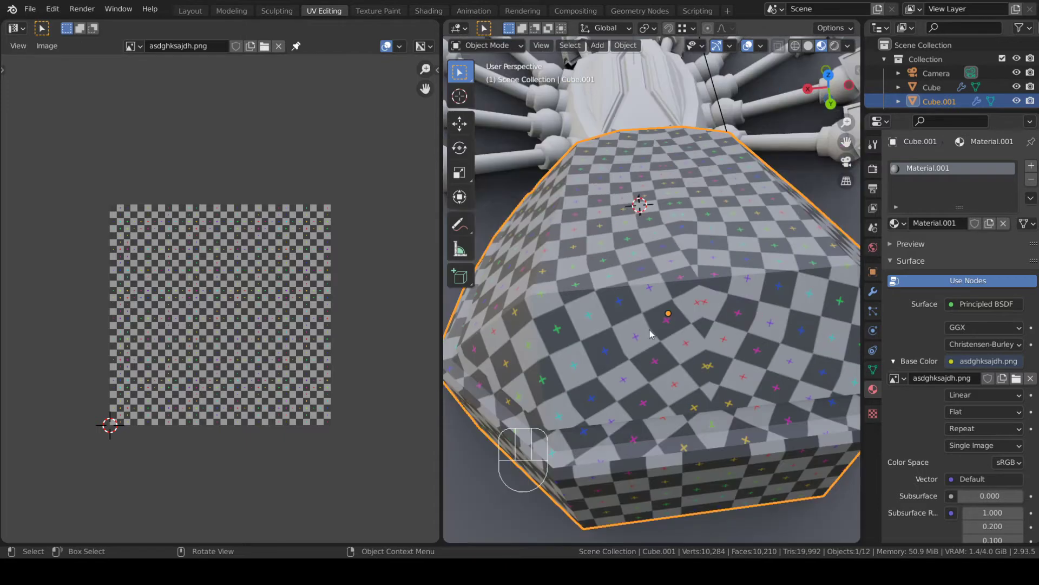
pyautogui.moveTo(722, 353); pyautogui.dragTo(696, 259, button='middle')
pyautogui.press('Tab')
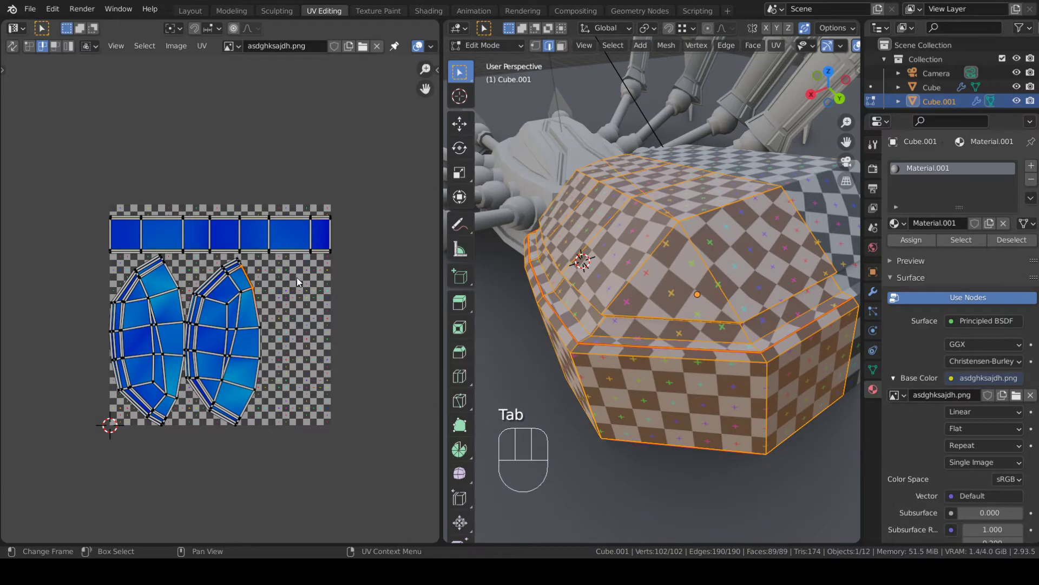
pyautogui.press('g')
pyautogui.rightClick(381, 290)
pyautogui.moveTo(697, 284); pyautogui.dragTo(778, 370, button='middle')
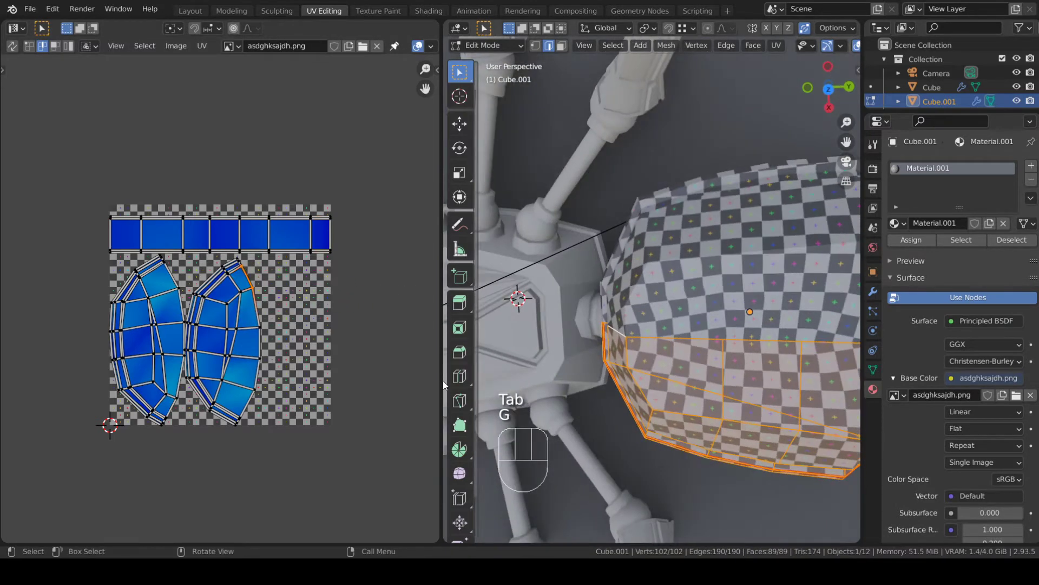
pyautogui.press('g')
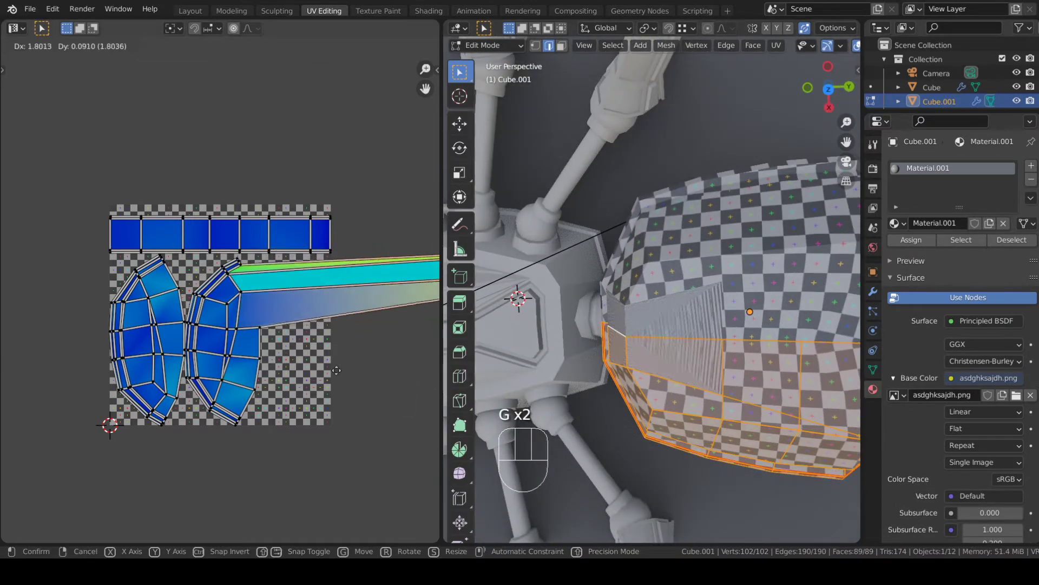
pyautogui.rightClick(317, 390)
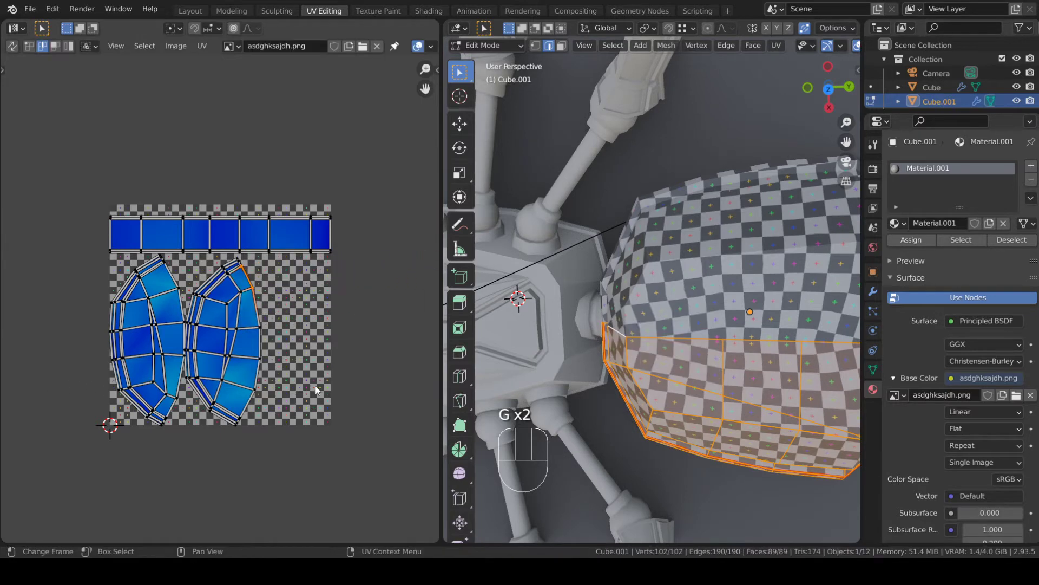
# - Examine the abdomen's checker pattern for distortion from several angles and return to Object Mode
pyautogui.moveTo(490, 287); pyautogui.dragTo(658, 253, button='middle')
pyautogui.moveTo(573, 225); pyautogui.dragTo(617, 200, button='middle')
pyautogui.scroll(-3, 618, 201)
pyautogui.moveTo(552, 405); pyautogui.dragTo(595, 297, button='middle')
pyautogui.scroll(-4, 596, 297)
pyautogui.moveTo(698, 241)
pyautogui.mouseDown(button='middle')
pyautogui.moveTo(494, 243)
pyautogui.moveTo(689, 244)
pyautogui.mouseUp(button='middle')
pyautogui.scroll(5, 689, 244)
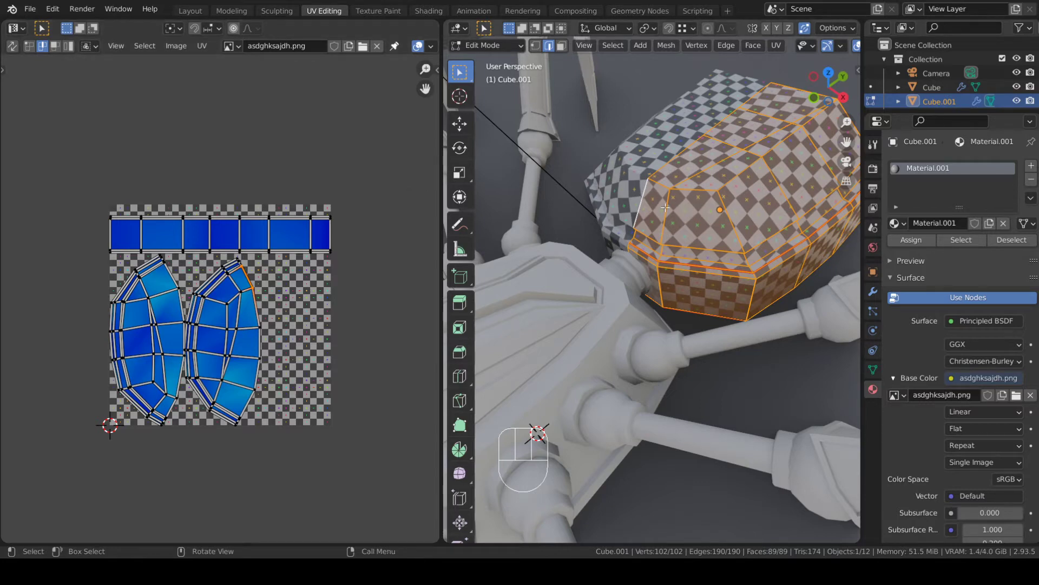
pyautogui.moveTo(665, 207); pyautogui.dragTo(687, 250, button='middle')
pyautogui.press('Tab')
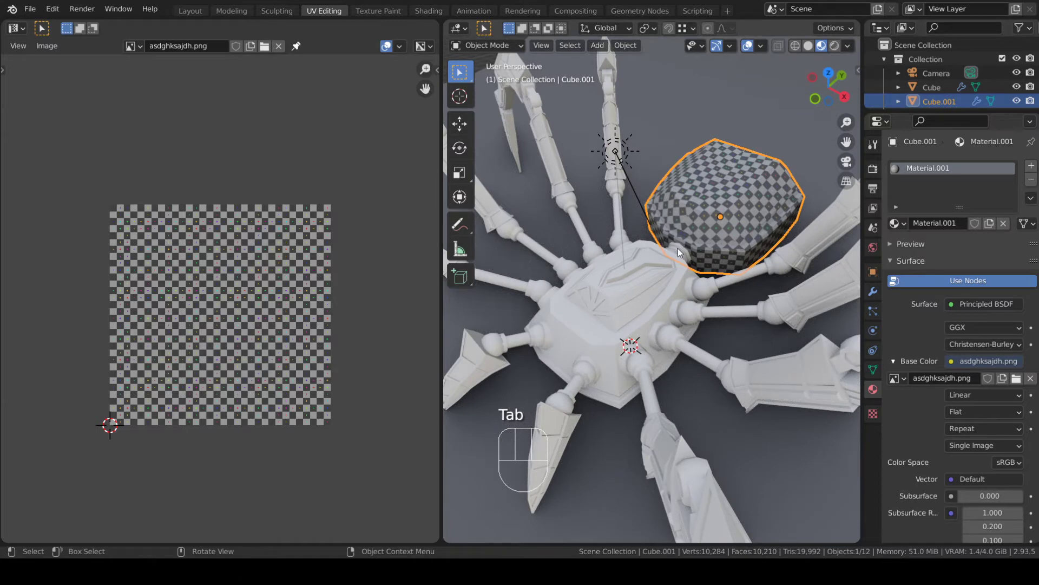
# - Try assigning the existing material named Material to the Kaki leg, and undo the assignment
pyautogui.moveTo(656, 266); pyautogui.dragTo(648, 323, button='middle')
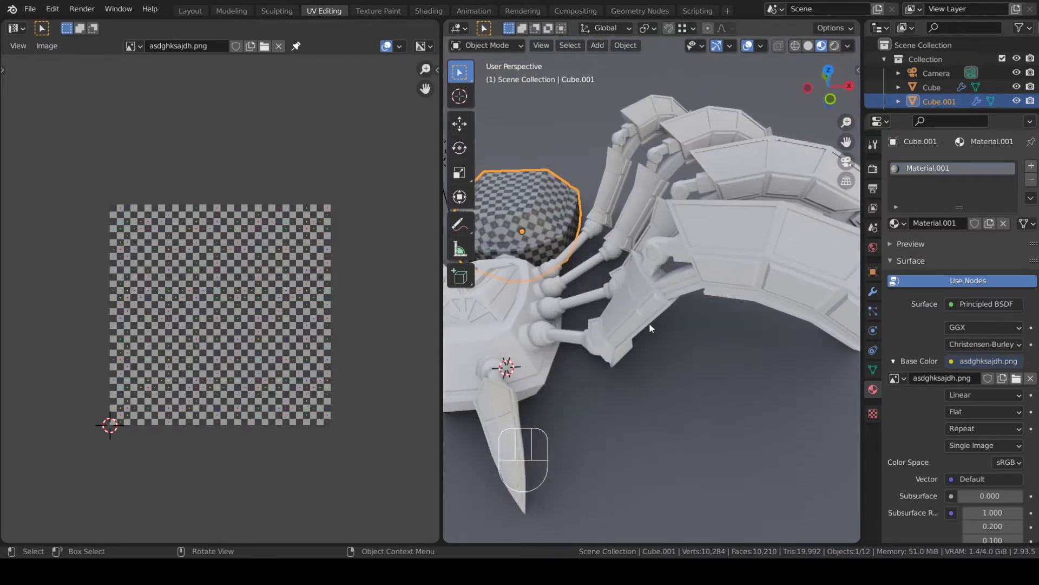
pyautogui.click(632, 324)
pyautogui.click(1032, 180)
pyautogui.click(897, 223)
pyautogui.click(849, 264)
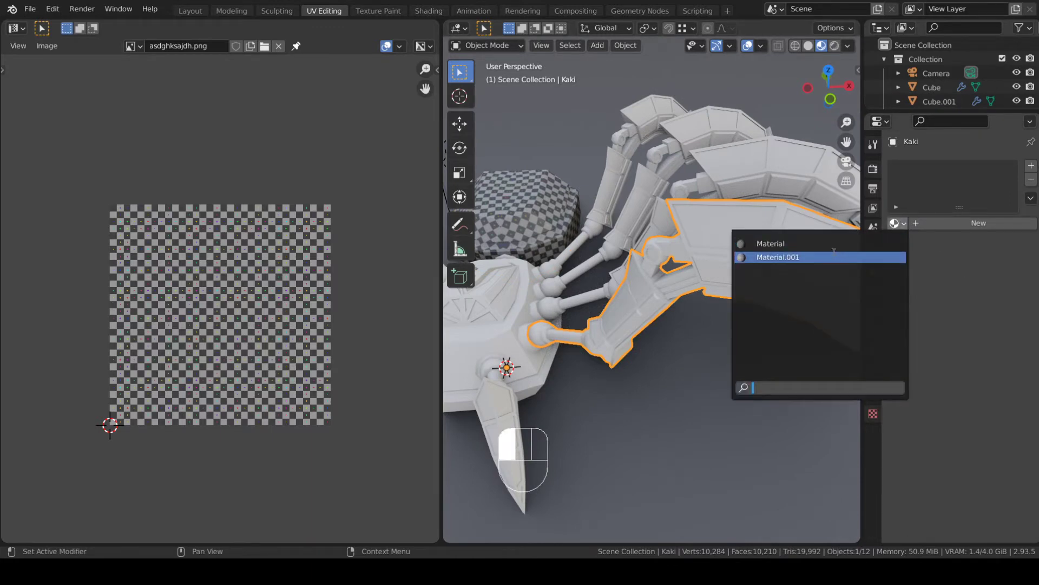
pyautogui.click(834, 245)
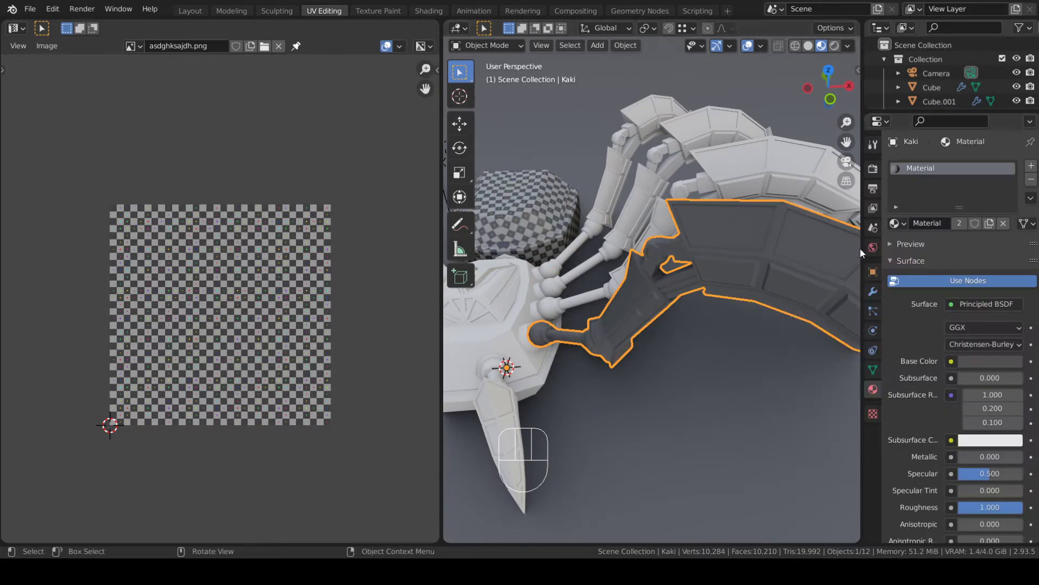
pyautogui.hotkey('ctrl', 'z')
pyautogui.click(577, 239)
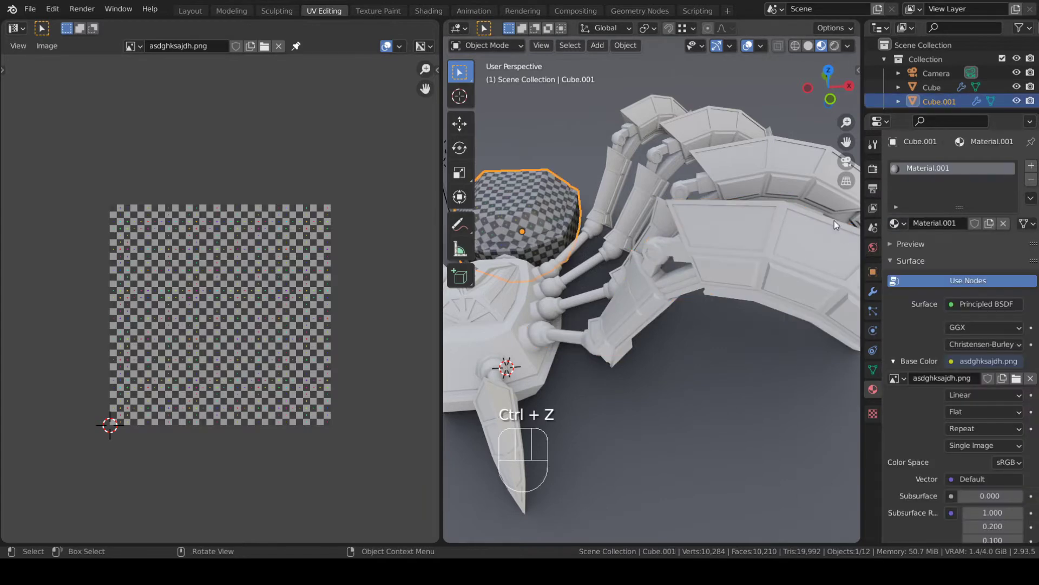
# - Assign the abdomen's checker material, Material.001, to the Kaki leg
pyautogui.click(834, 287)
pyautogui.click(894, 223)
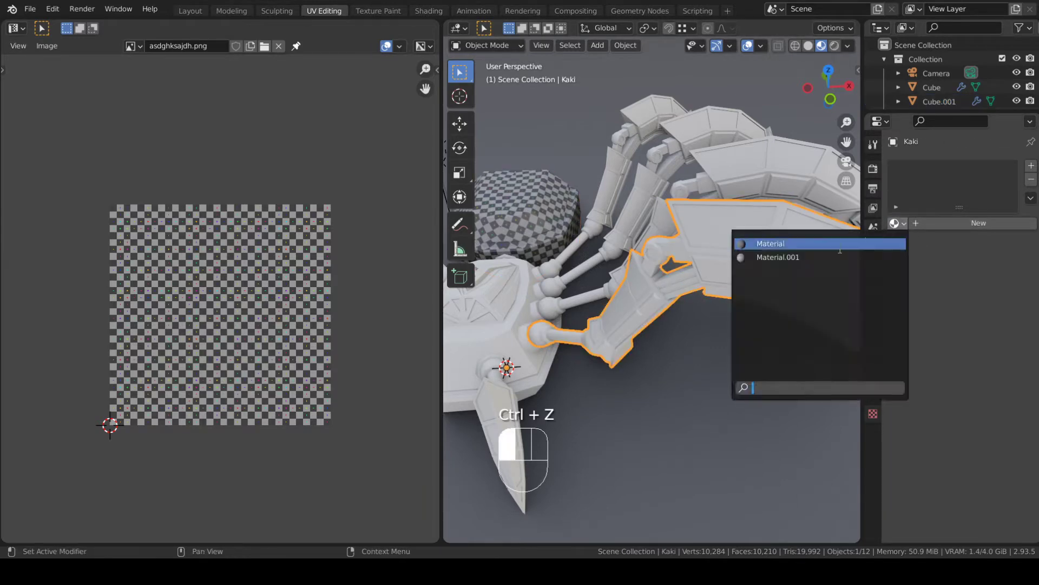
pyautogui.click(804, 257)
# - Rename the shared checker material as UVChecker
pyautogui.keyDown('ctrl'); pyautogui.click(954, 169); pyautogui.keyUp('ctrl')
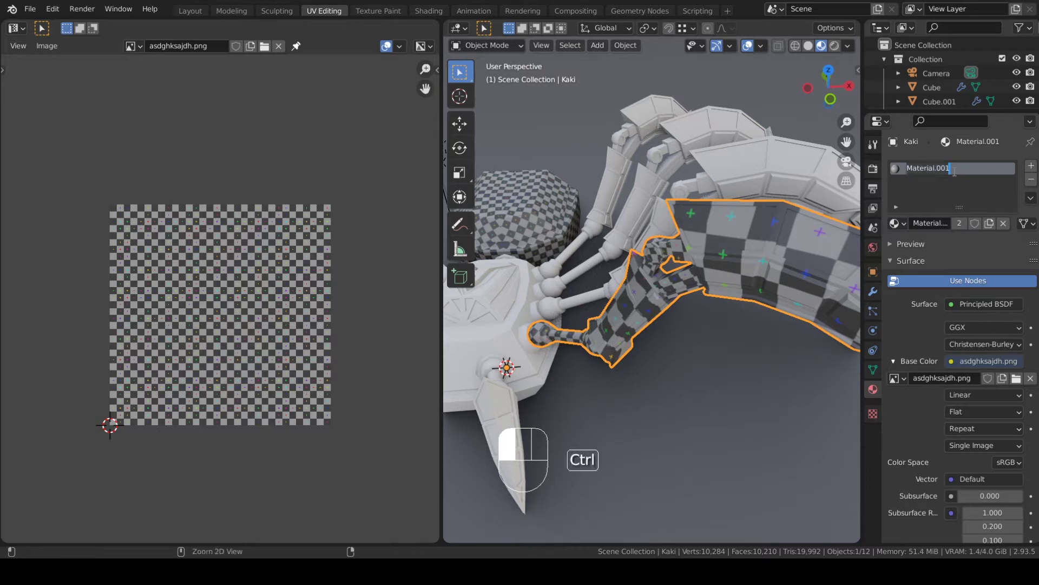
pyautogui.press('BackSpace')
pyautogui.write('uvc')
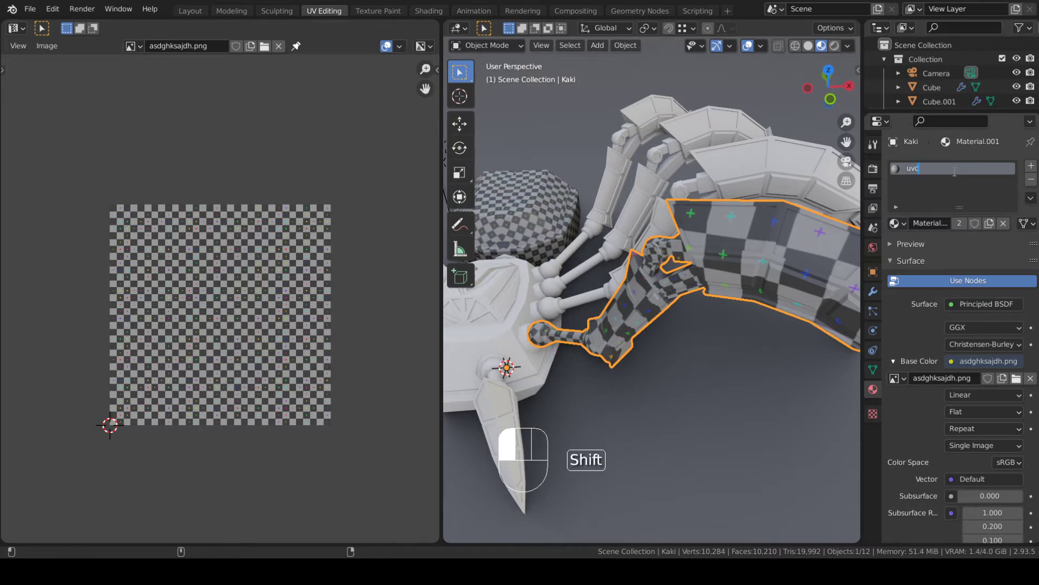
pyautogui.write('HECKER')
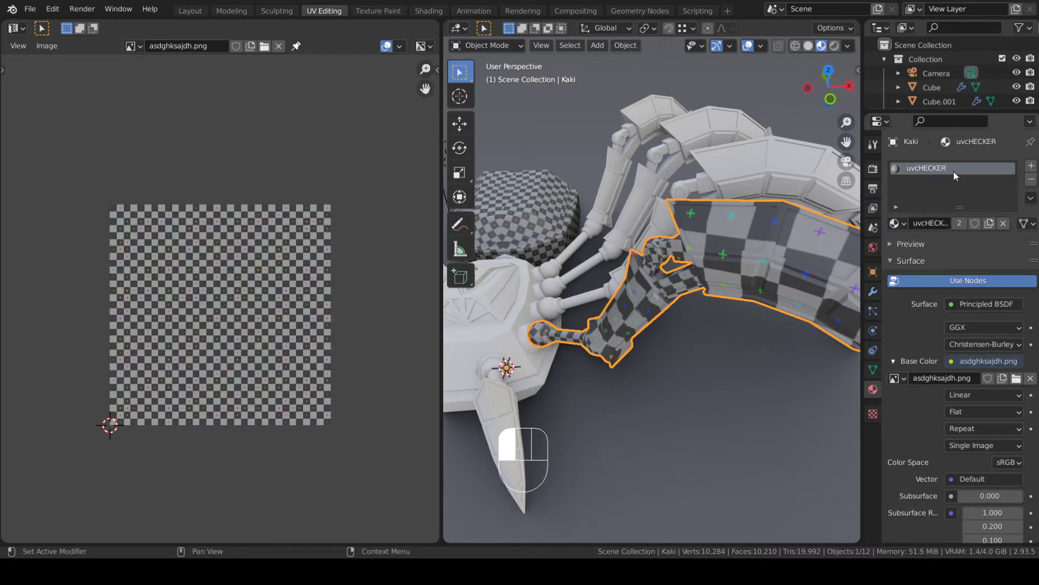
pyautogui.doubleClick(953, 169)
pyautogui.press('shift')
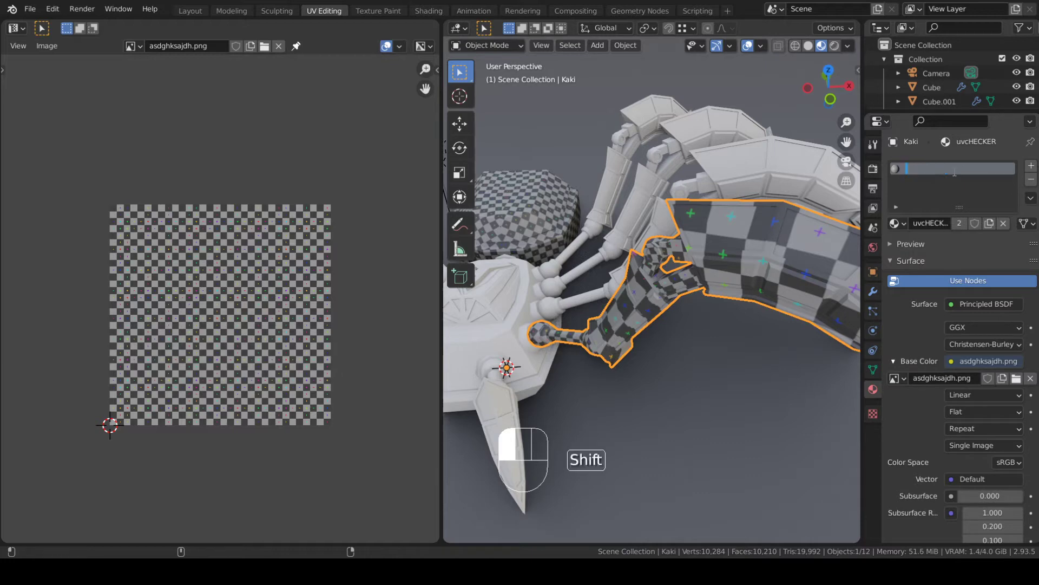
pyautogui.write('UVChecker')
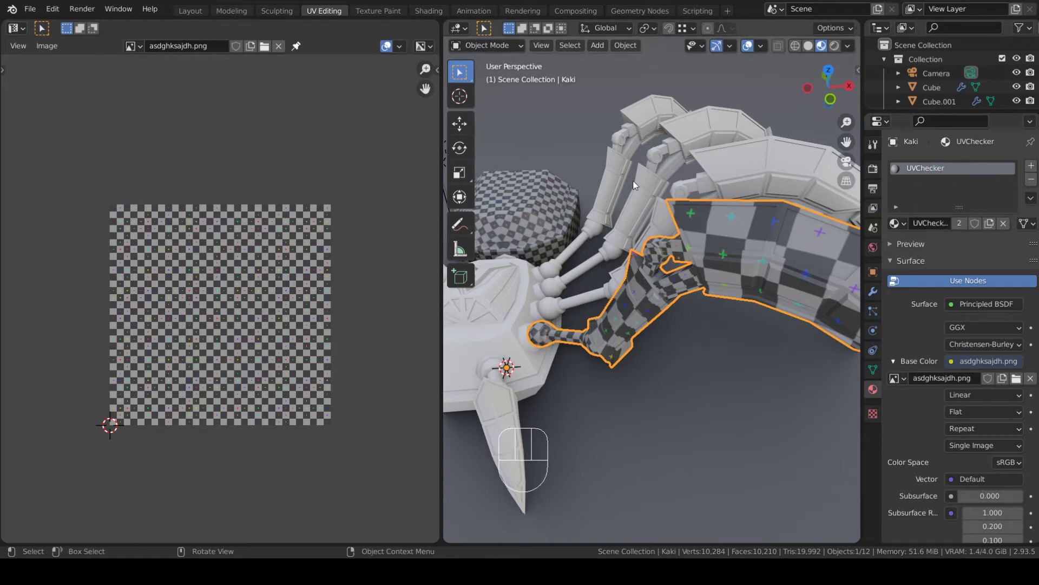
pyautogui.moveTo(632, 180); pyautogui.dragTo(623, 315, button='middle')
pyautogui.press('shift')
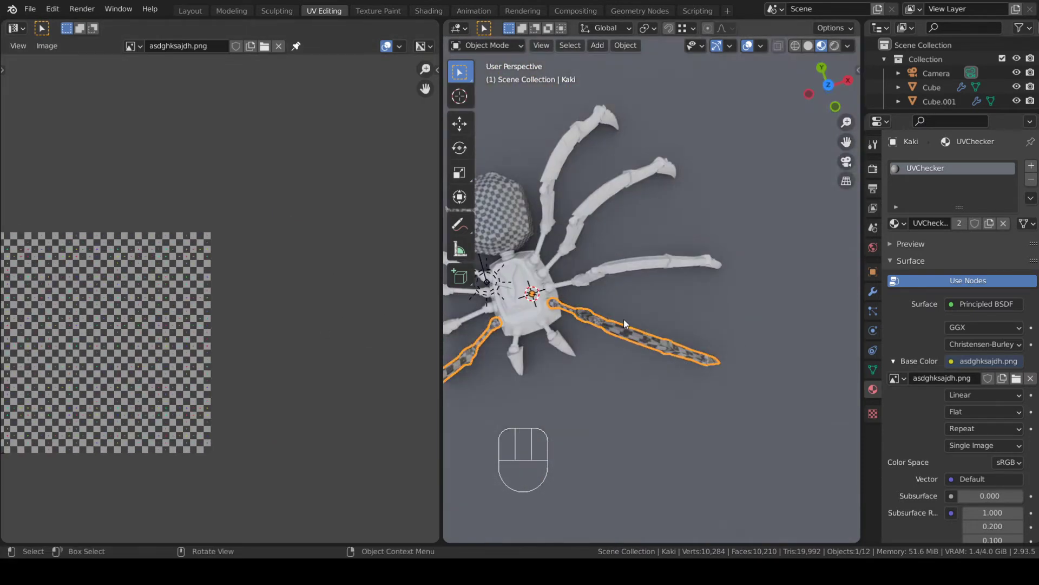
pyautogui.moveTo(631, 355); pyautogui.dragTo(721, 238, button='middle')
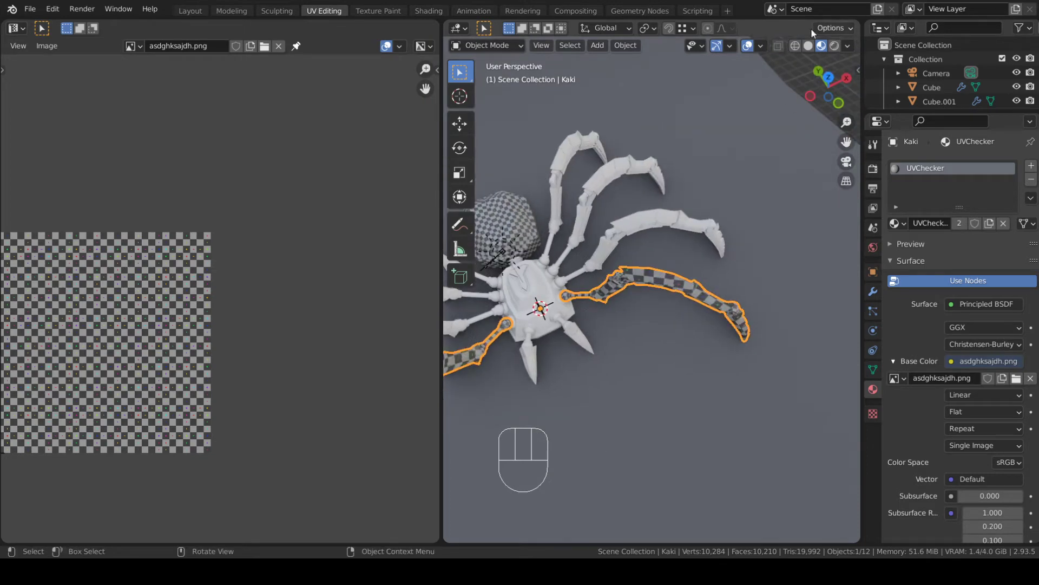
# - Isolate the spider's central body in local view with solid shading and enter Edit Mode
pyautogui.moveTo(558, 196); pyautogui.dragTo(706, 261, button='middle')
pyautogui.click(706, 261)
pyautogui.scroll(1, 731, 246)
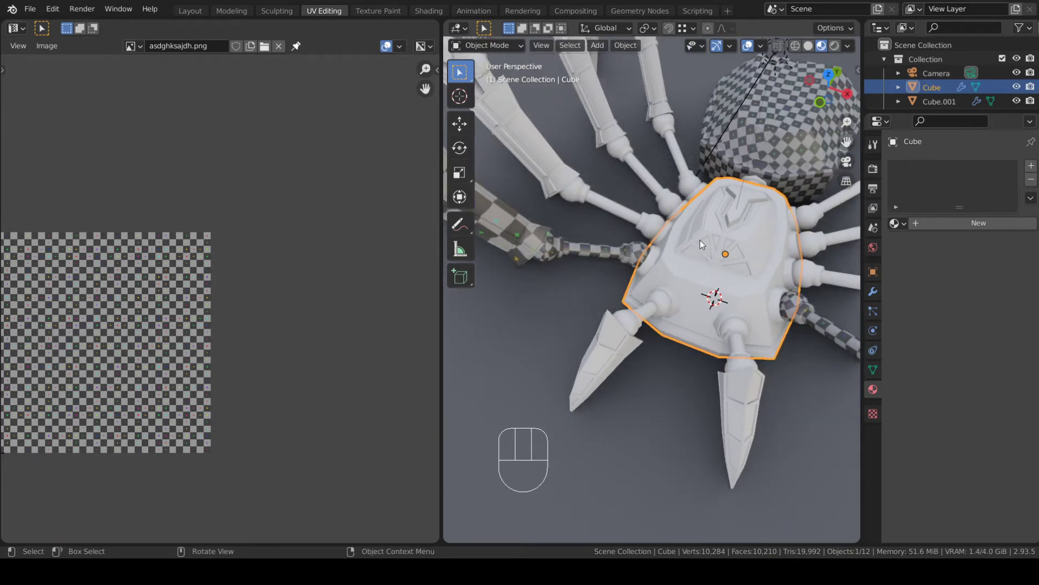
pyautogui.press('Tab')
pyautogui.press('Tab')
pyautogui.press('/')
pyautogui.click(809, 46)
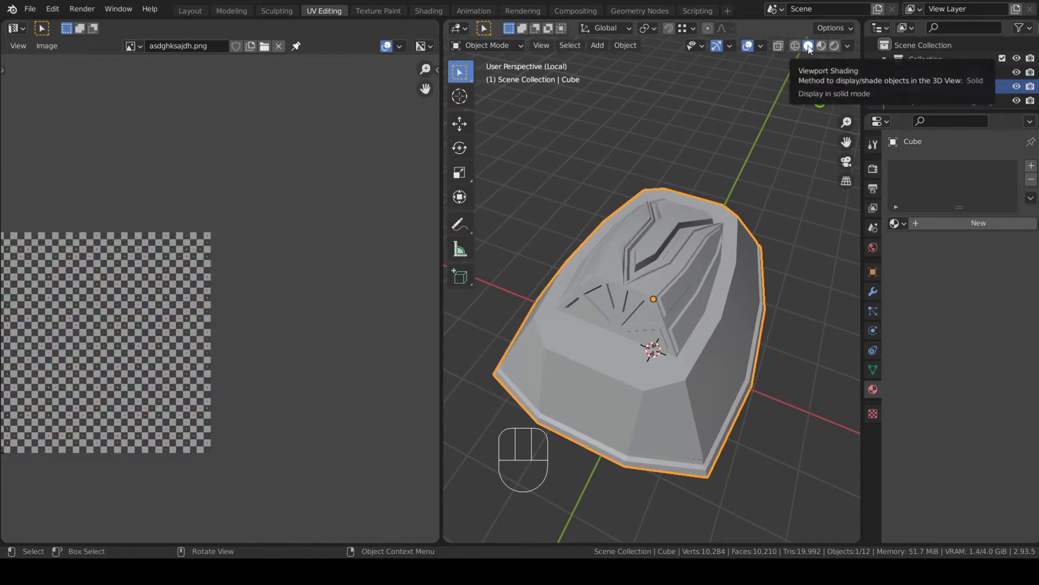
pyautogui.moveTo(717, 273); pyautogui.dragTo(661, 260, button='middle')
pyautogui.press('Tab')
pyautogui.moveTo(785, 255); pyautogui.dragTo(774, 185, button='middle')
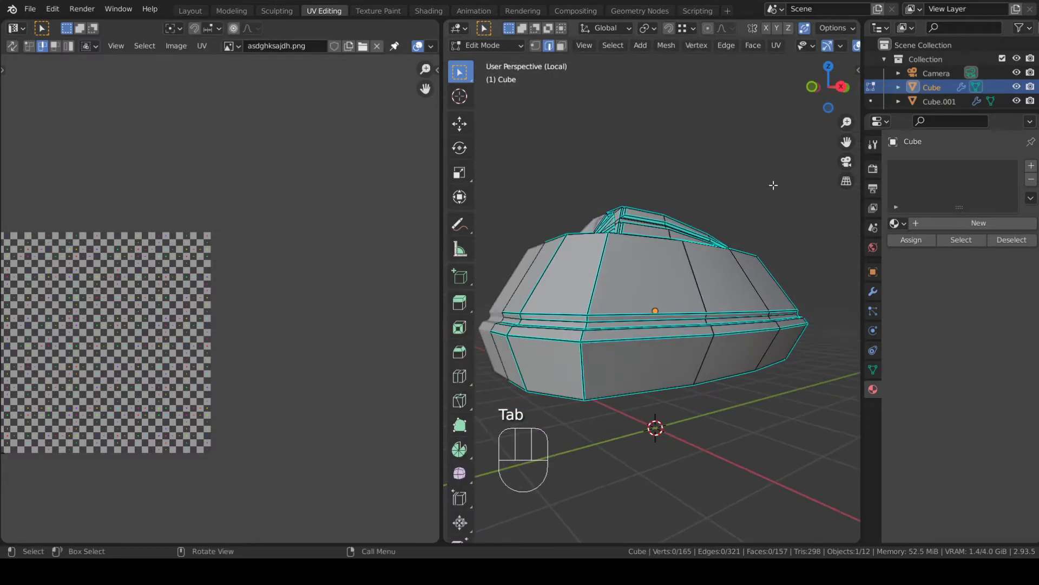
# - Try Smart UV Project on the entire body mesh with a 66° angle limit and 0.003 island margin
pyautogui.press('a')
pyautogui.press('u')
pyautogui.click(698, 281)
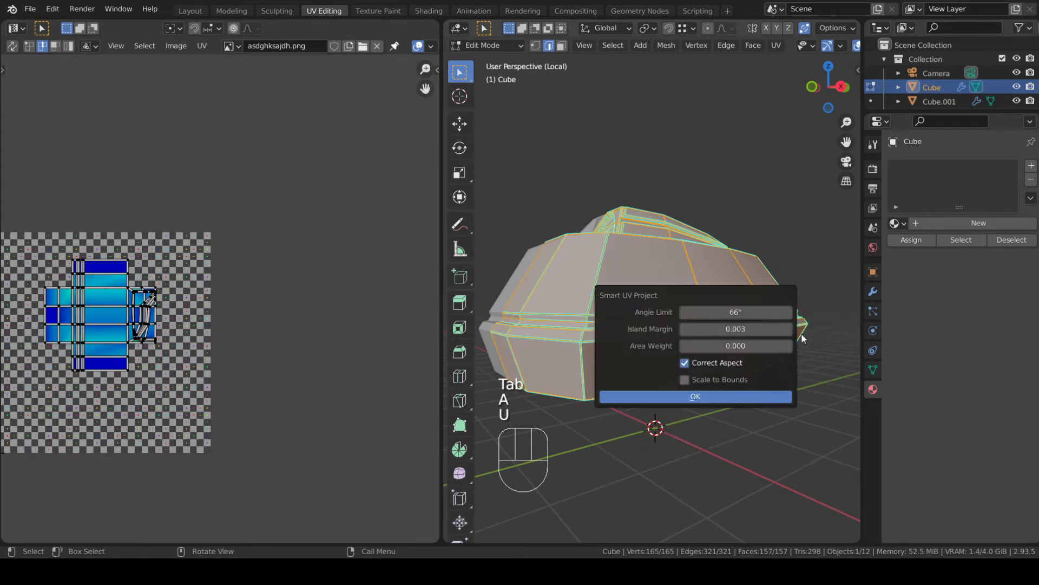
pyautogui.click(749, 400)
pyautogui.scroll(3, 355, 310)
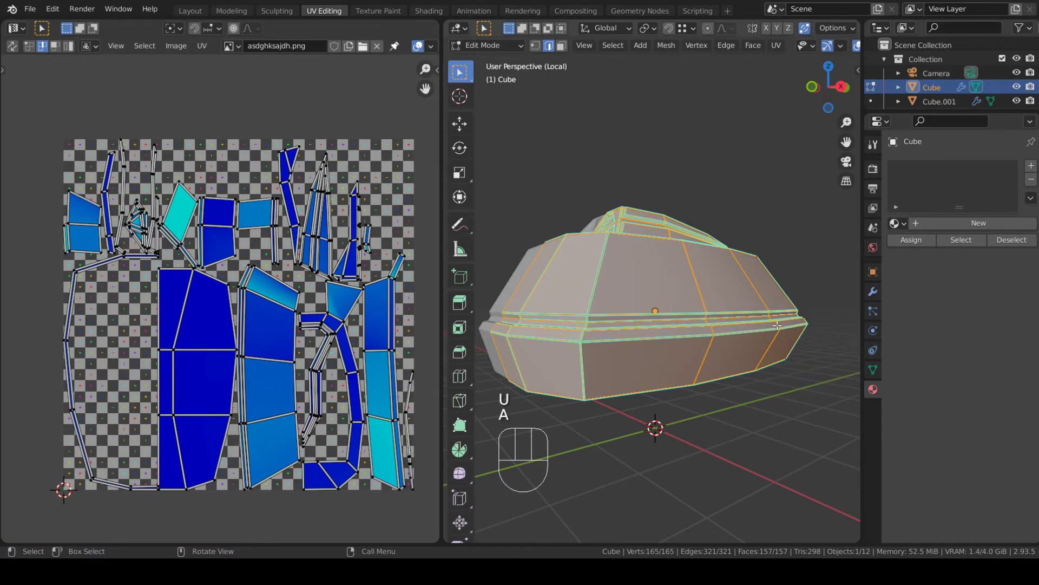
# - Mark a seam along the outer edge path of the body's flat underside
pyautogui.moveTo(777, 325); pyautogui.dragTo(795, 353, button='middle')
pyautogui.moveTo(825, 254); pyautogui.dragTo(673, 324, button='middle')
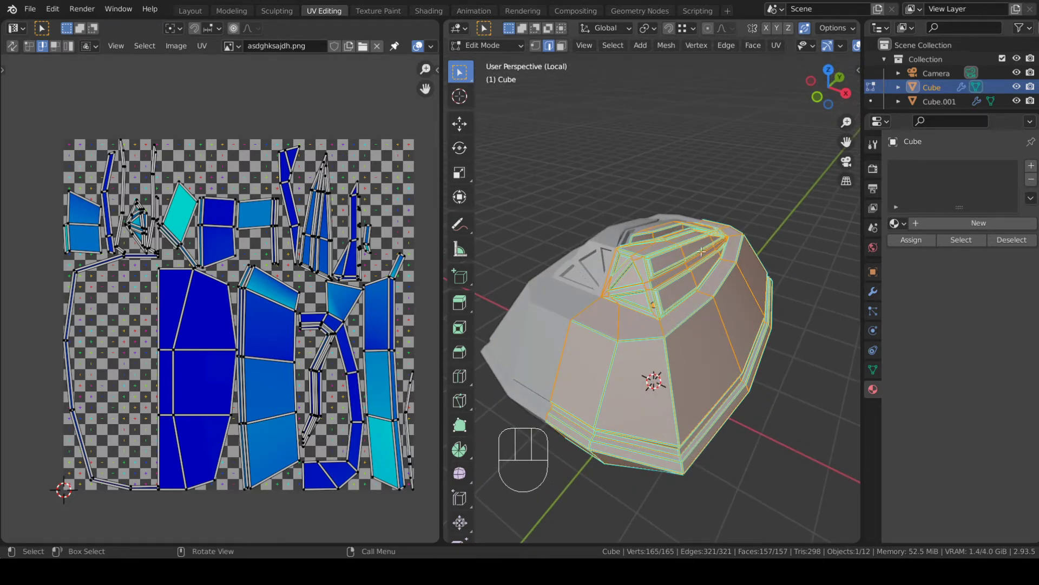
pyautogui.moveTo(702, 251); pyautogui.dragTo(773, 254, button='middle')
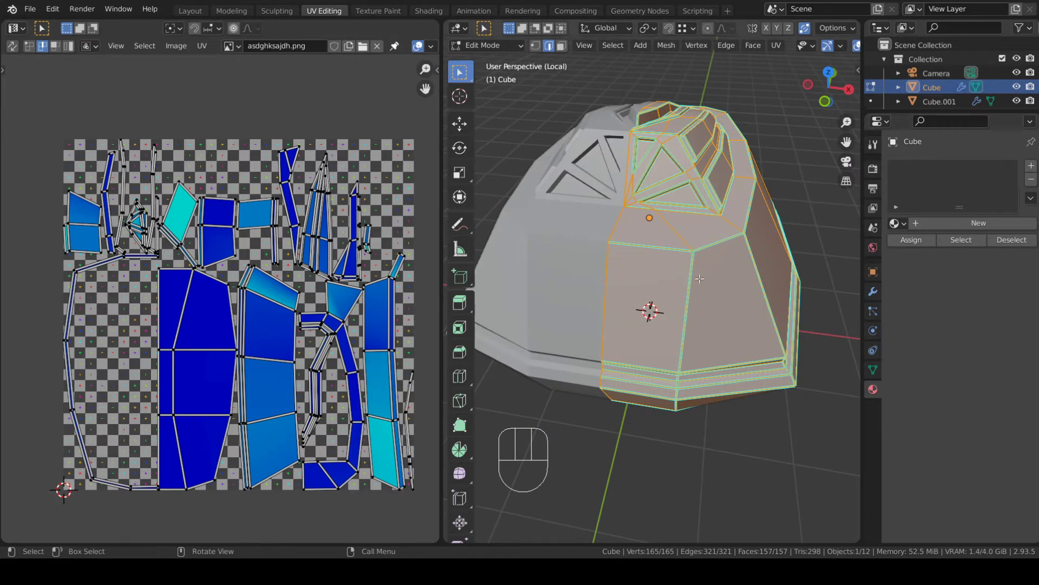
pyautogui.moveTo(701, 278); pyautogui.dragTo(642, 99, button='middle')
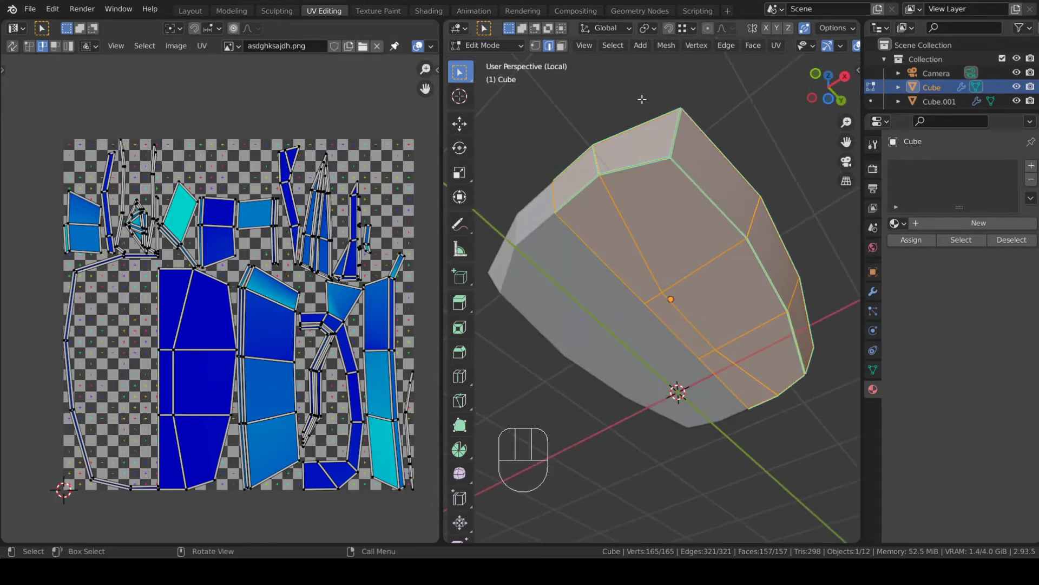
pyautogui.click(578, 193)
pyautogui.moveTo(730, 279); pyautogui.dragTo(650, 292, button='middle')
pyautogui.keyDown('shift'); pyautogui.moveTo(650, 292); pyautogui.dragTo(662, 342, button='middle'); pyautogui.keyUp('shift')
pyautogui.keyDown('ctrl'); pyautogui.click(623, 177); pyautogui.keyUp('ctrl')
pyautogui.moveTo(623, 178); pyautogui.dragTo(661, 222, button='middle')
pyautogui.hotkey('ctrl', 'z')
pyautogui.keyDown('ctrl'); pyautogui.click(746, 183); pyautogui.keyUp('ctrl')
pyautogui.keyDown('shift'); pyautogui.moveTo(746, 183); pyautogui.dragTo(647, 203, button='middle'); pyautogui.keyUp('shift')
pyautogui.keyDown('ctrl'); pyautogui.click(708, 271); pyautogui.keyUp('ctrl')
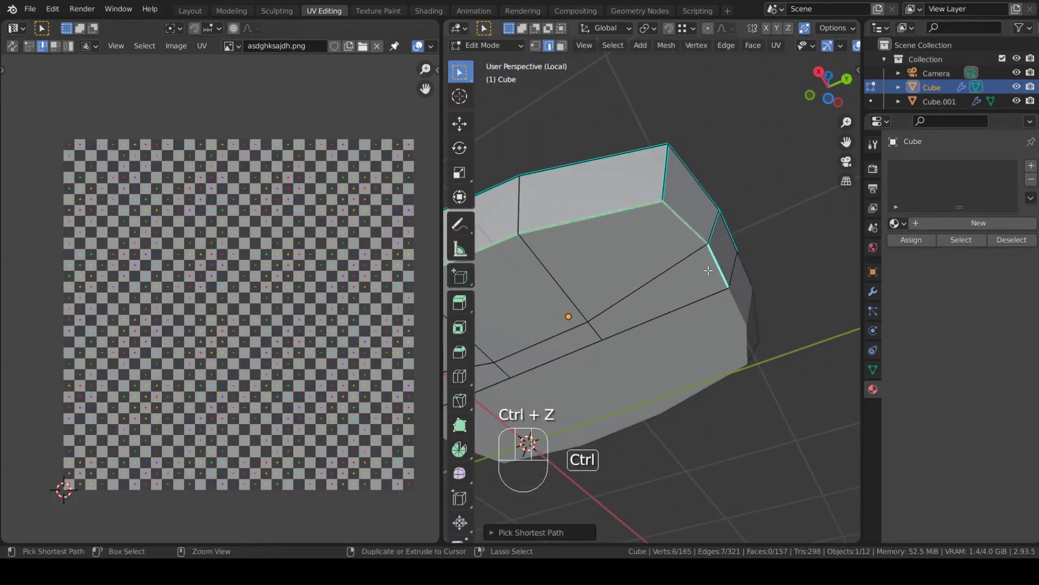
pyautogui.press('u')
pyautogui.click(652, 393)
# - Mark a seam along the edge path where the body's side panels meet the upper side of the rim band
pyautogui.moveTo(652, 394); pyautogui.dragTo(817, 274, button='middle')
pyautogui.keyDown('shift'); pyautogui.moveTo(601, 292); pyautogui.dragTo(704, 376, button='middle'); pyautogui.keyUp('shift')
pyautogui.keyDown('ctrl'); pyautogui.click(561, 279); pyautogui.keyUp('ctrl')
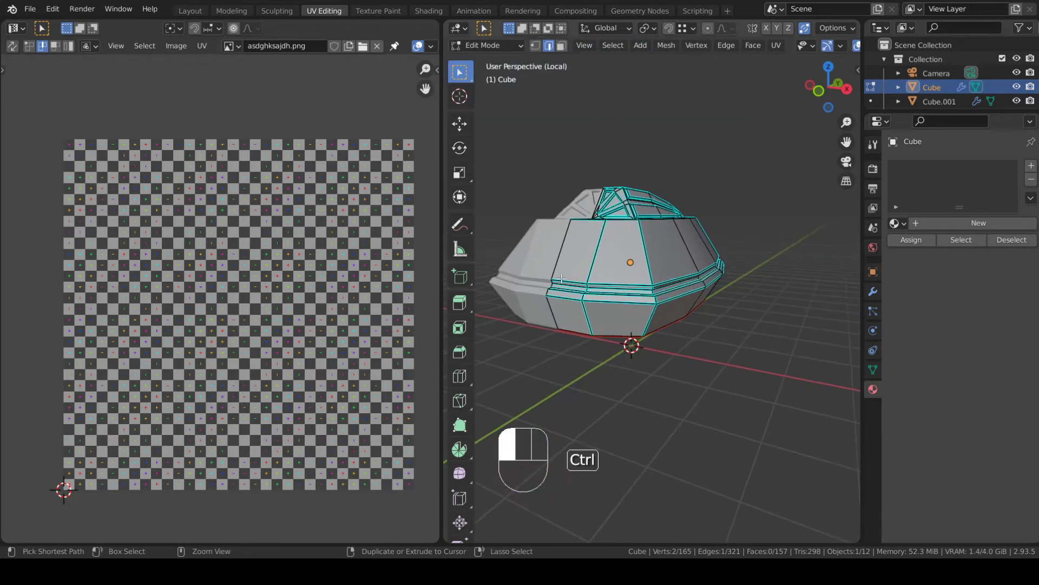
pyautogui.press('u')
pyautogui.click(734, 294)
pyautogui.press('a')
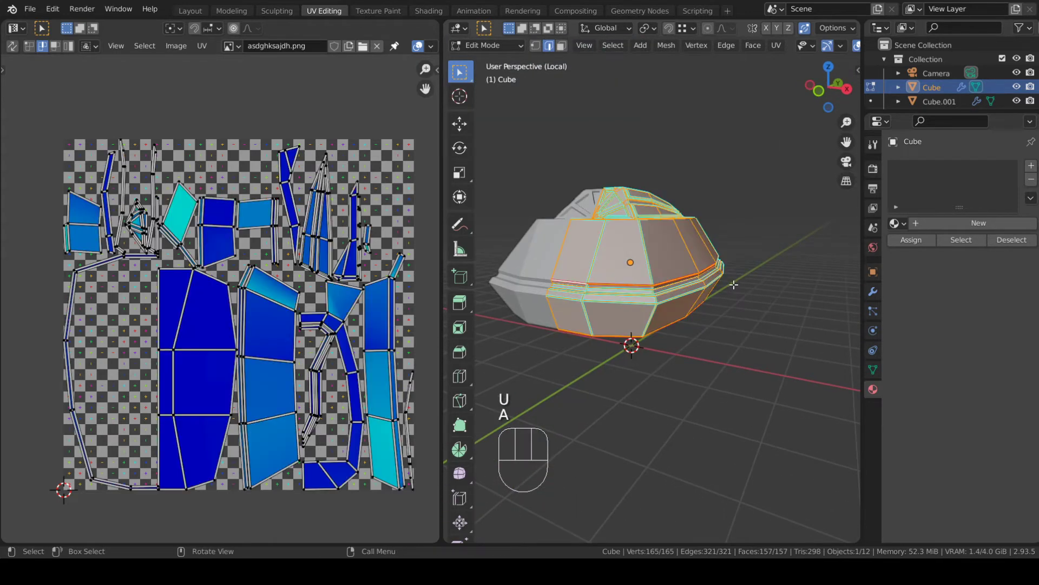
pyautogui.press('a')
# - Mark a seam along the edges around the base of the raised detail on top of the body
pyautogui.moveTo(734, 293); pyautogui.dragTo(658, 230, button='middle')
pyautogui.press('a')
pyautogui.press('a')
pyautogui.scroll(4, 590, 321)
pyautogui.keyDown('ctrl'); pyautogui.click(704, 312); pyautogui.keyUp('ctrl')
pyautogui.scroll(-1, 680, 218)
pyautogui.hotkey('ctrl', 'z')
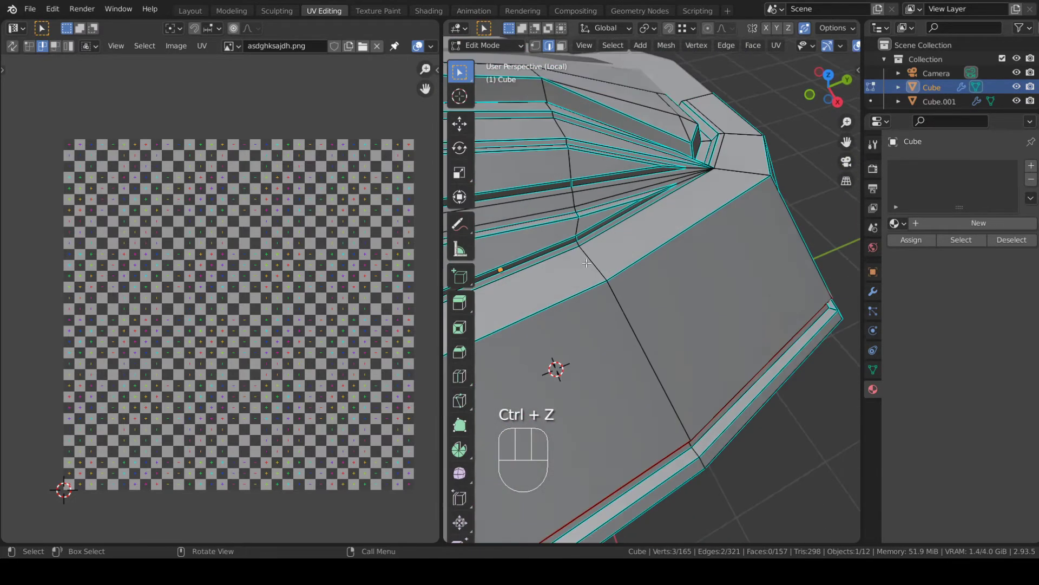
pyautogui.keyDown('shift'); pyautogui.moveTo(502, 269); pyautogui.dragTo(739, 196, button='middle'); pyautogui.keyUp('shift')
pyautogui.keyDown('ctrl'); pyautogui.click(643, 269); pyautogui.keyUp('ctrl')
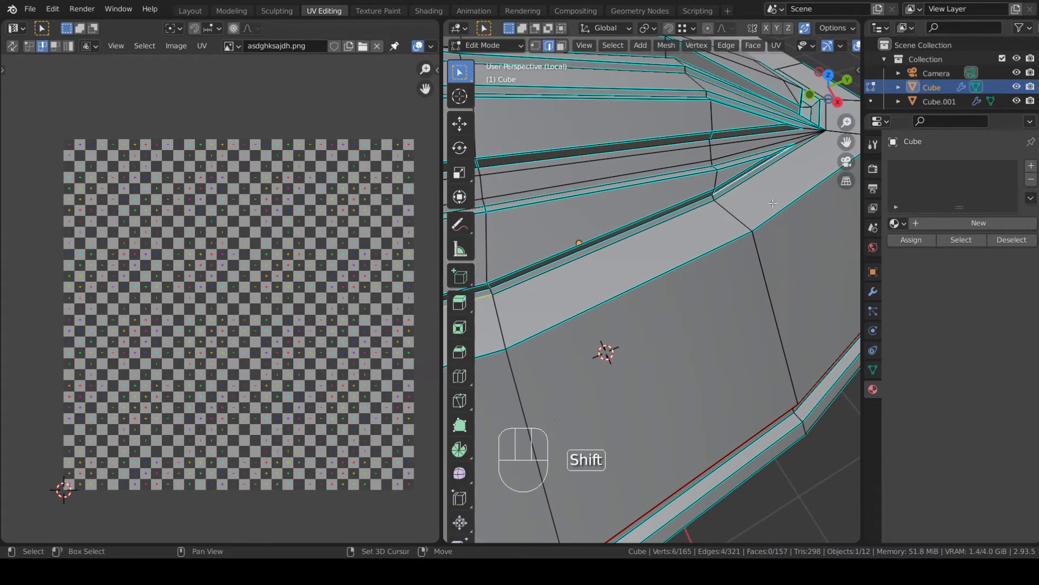
pyautogui.moveTo(747, 186); pyautogui.dragTo(675, 230, button='middle')
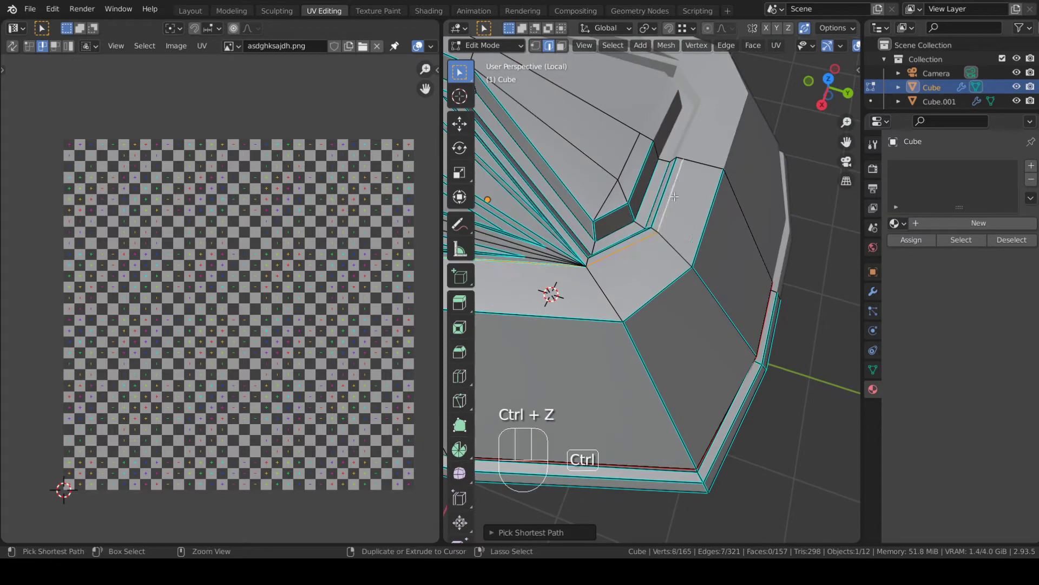
pyautogui.press('u')
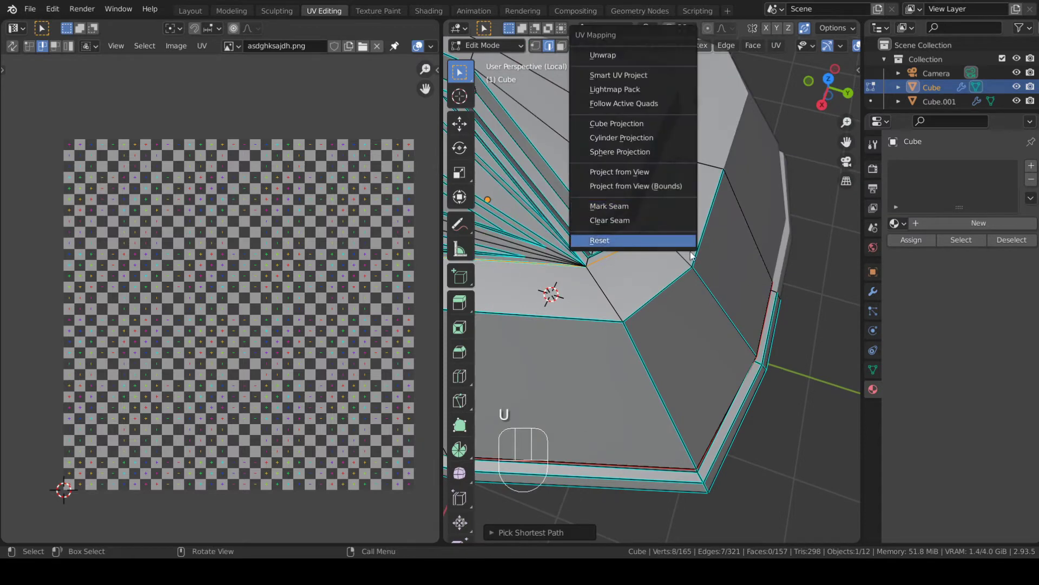
pyautogui.click(673, 206)
# - Unwrap the entire body mesh along its marked seams
pyautogui.scroll(-3, 673, 207)
pyautogui.moveTo(650, 271); pyautogui.dragTo(704, 238, button='middle')
pyautogui.scroll(-3, 679, 256)
pyautogui.press('a')
pyautogui.press('u')
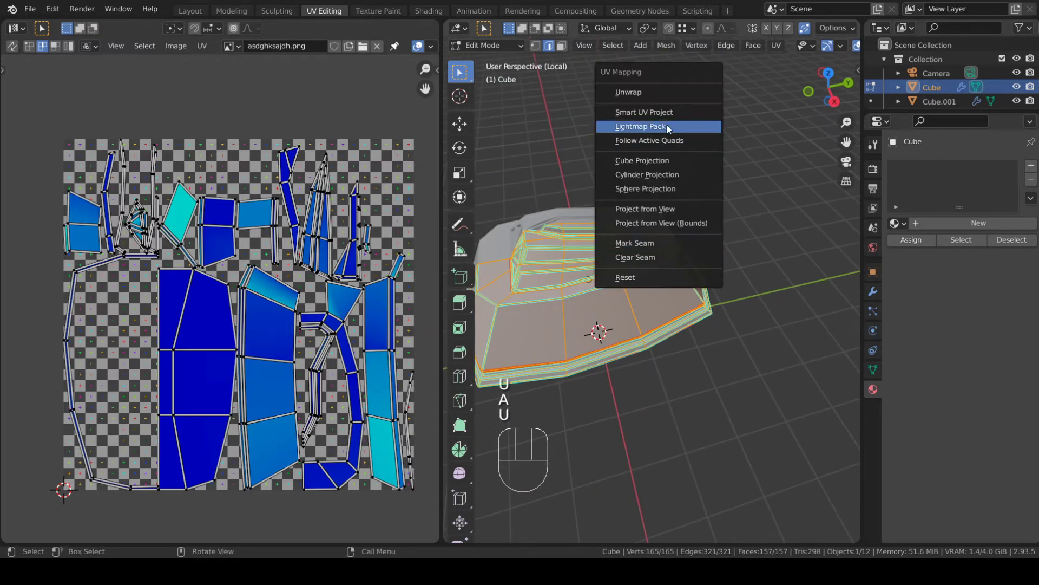
pyautogui.click(666, 93)
# - Examine the body's UV islands for stretching, including the dense island of the raised top detail
pyautogui.moveTo(269, 313)
pyautogui.mouseDown(button='middle')
pyautogui.moveTo(286, 314)
pyautogui.moveTo(283, 304)
pyautogui.mouseUp(button='middle')
pyautogui.scroll(2, 273, 327)
pyautogui.moveTo(316, 277); pyautogui.dragTo(352, 216, button='middle')
pyautogui.scroll(-3, 327, 217)
pyautogui.scroll(3, 221, 219)
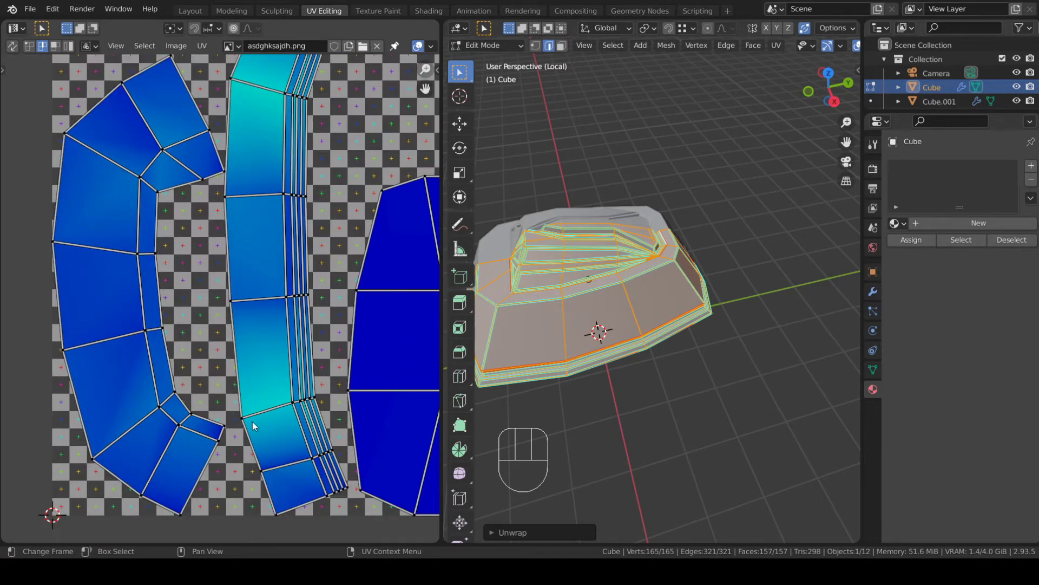
pyautogui.scroll(-1, 252, 421)
pyautogui.moveTo(253, 421); pyautogui.dragTo(142, 391, button='middle')
pyautogui.moveTo(155, 258); pyautogui.dragTo(92, 265, button='middle')
pyautogui.scroll(2, 222, 304)
pyautogui.moveTo(344, 310); pyautogui.dragTo(166, 249, button='middle')
pyautogui.scroll(3, 323, 296)
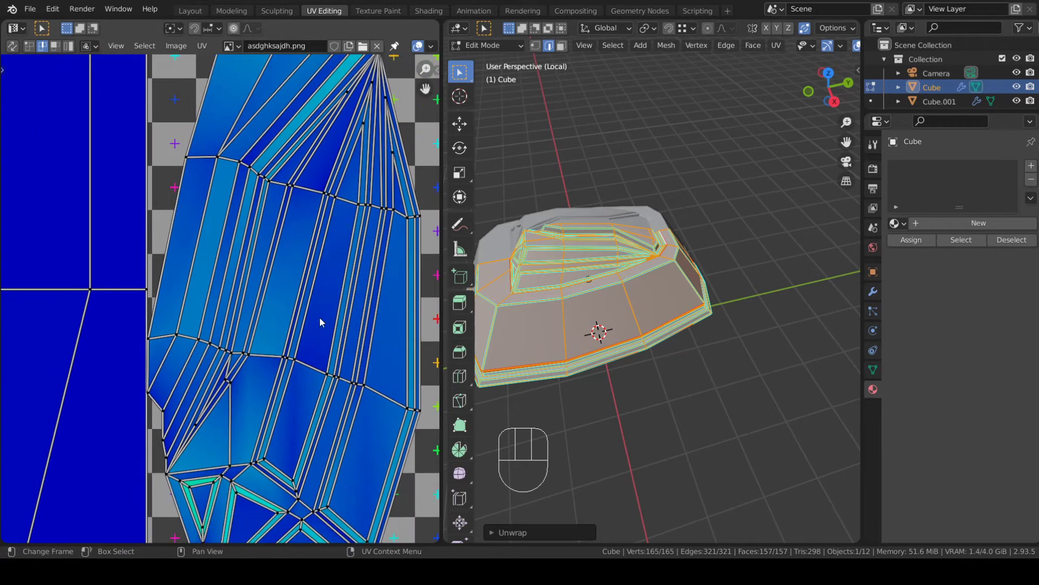
pyautogui.moveTo(319, 322); pyautogui.dragTo(327, 225, button='middle')
pyautogui.scroll(3, 363, 482)
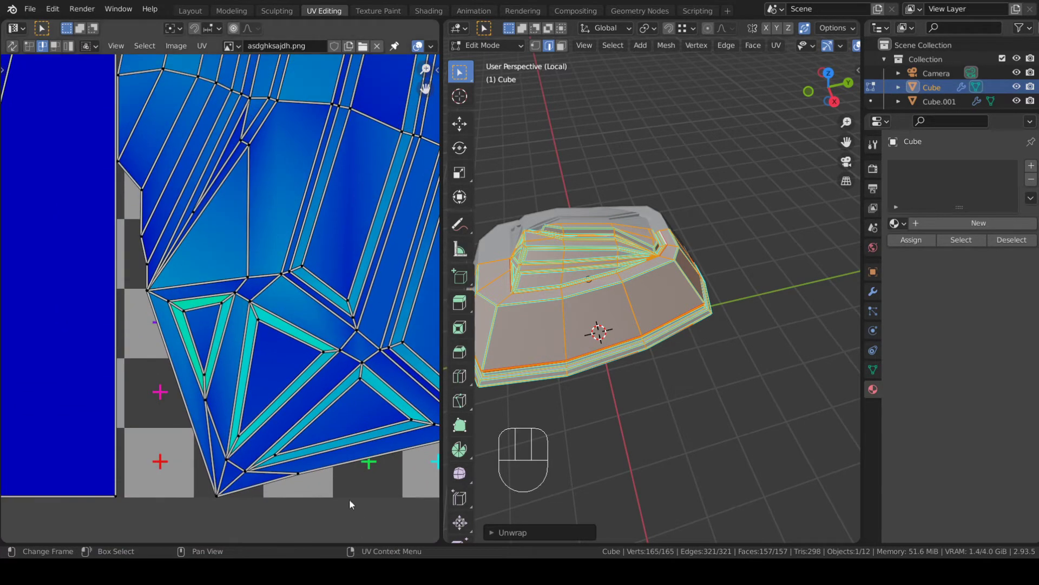
pyautogui.scroll(-4, 349, 499)
pyautogui.scroll(-5, 349, 351)
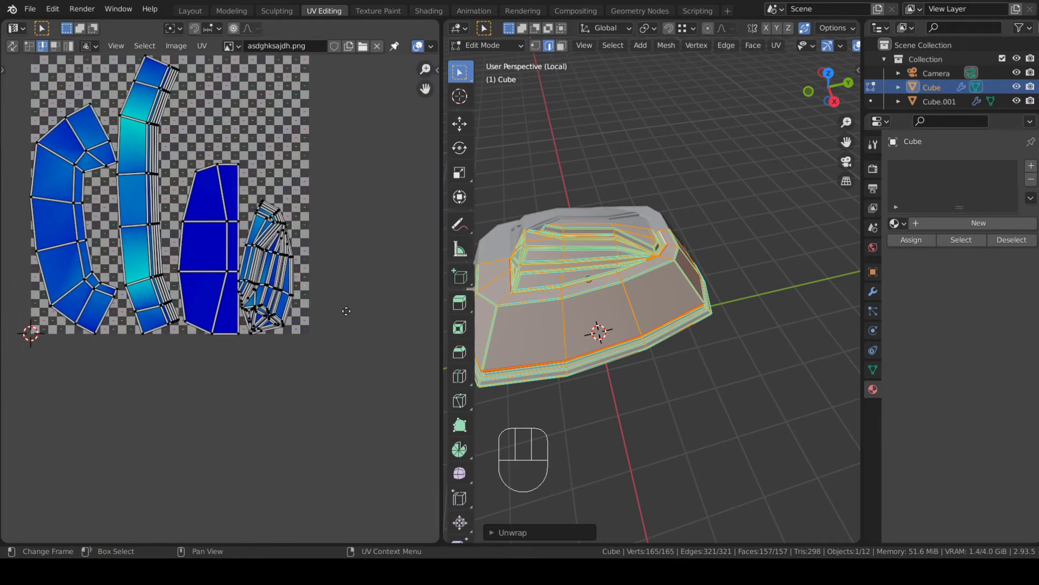
pyautogui.moveTo(347, 312); pyautogui.dragTo(349, 304, button='middle')
pyautogui.press('Tab')
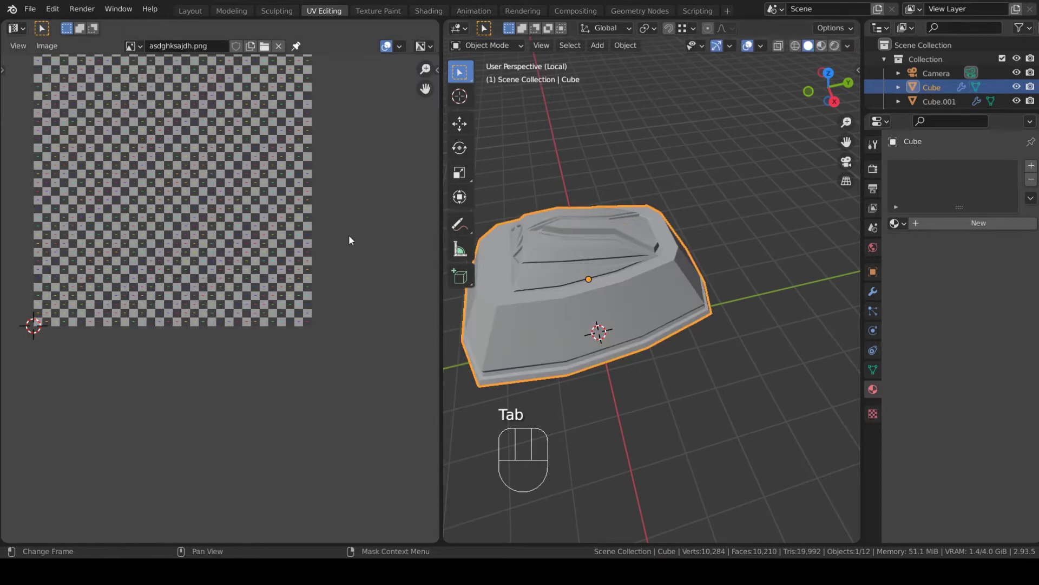
pyautogui.press('Tab')
pyautogui.scroll(3, 302, 284)
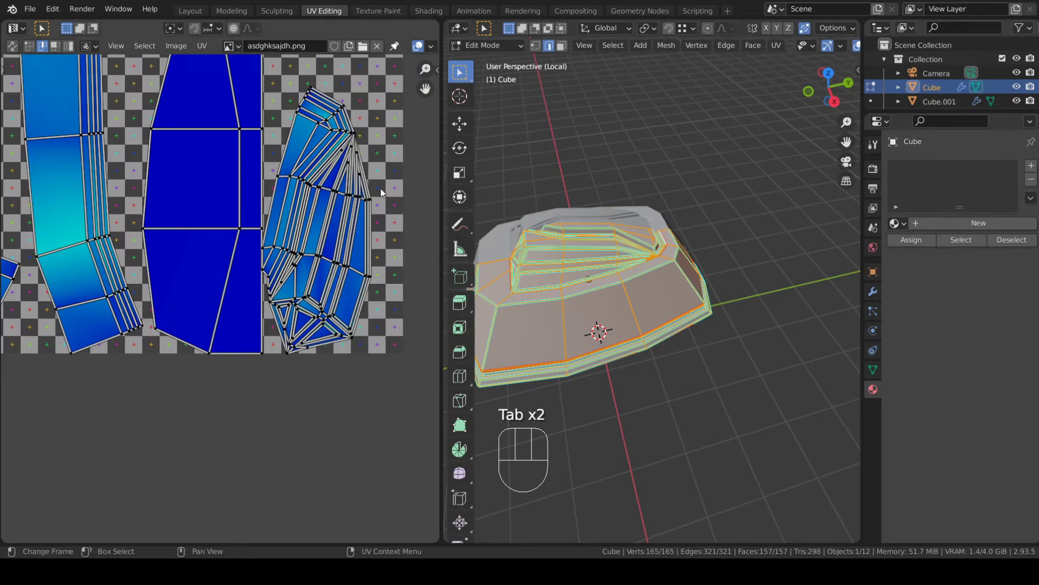
pyautogui.scroll(4, 336, 281)
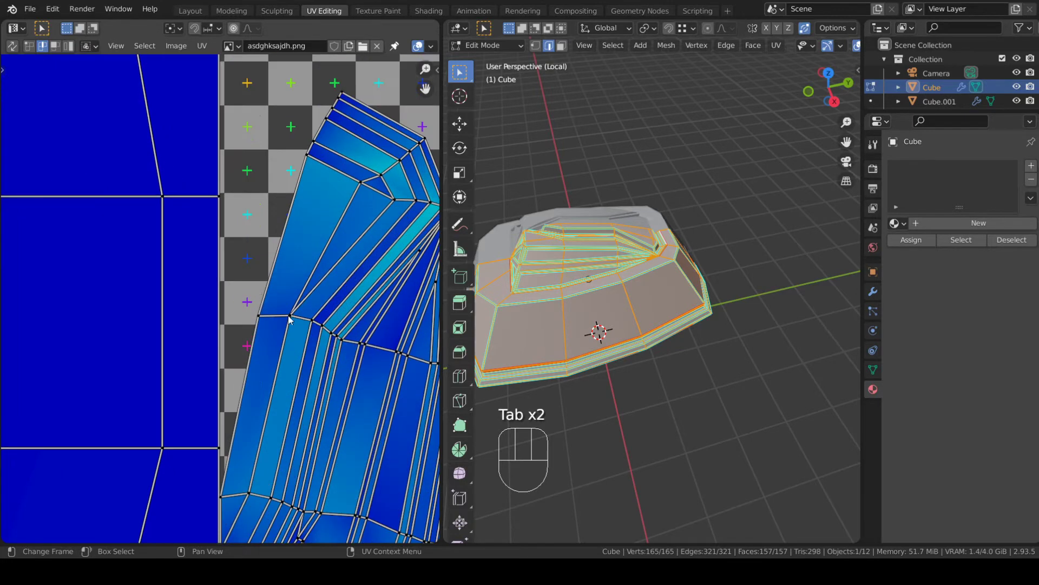
pyautogui.scroll(-3, 304, 309)
# - Return to Object Mode, assign the UVChecker material to the body, and display it in Material Preview shading
pyautogui.press('Tab')
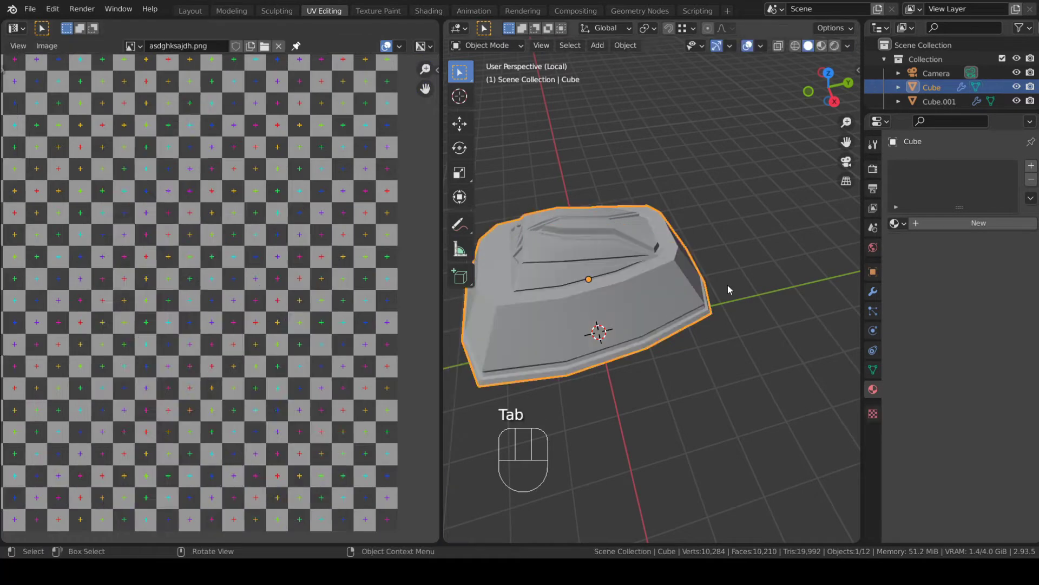
pyautogui.moveTo(728, 284); pyautogui.dragTo(693, 275, button='middle')
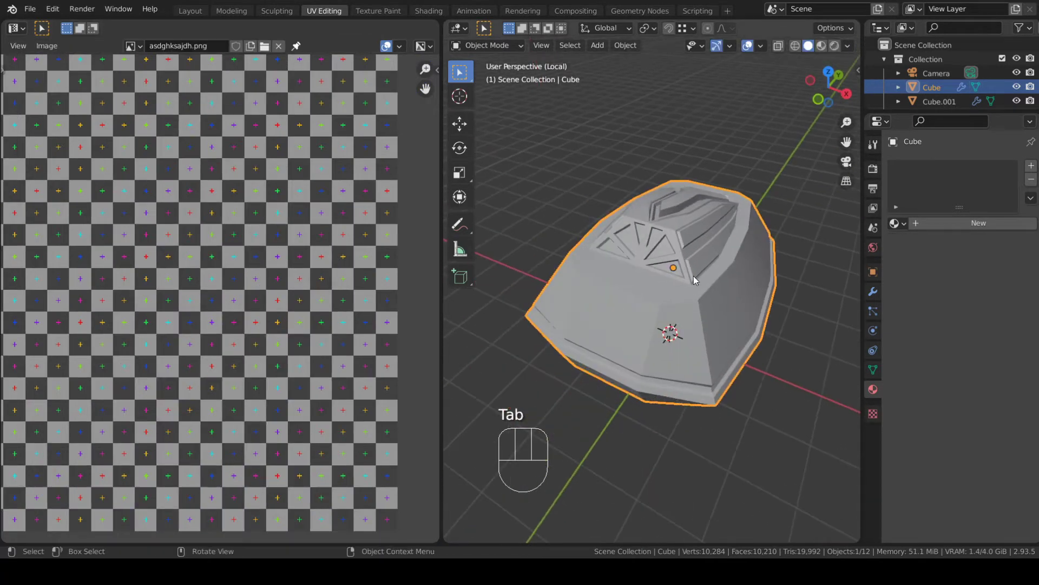
pyautogui.click(904, 224)
pyautogui.click(768, 255)
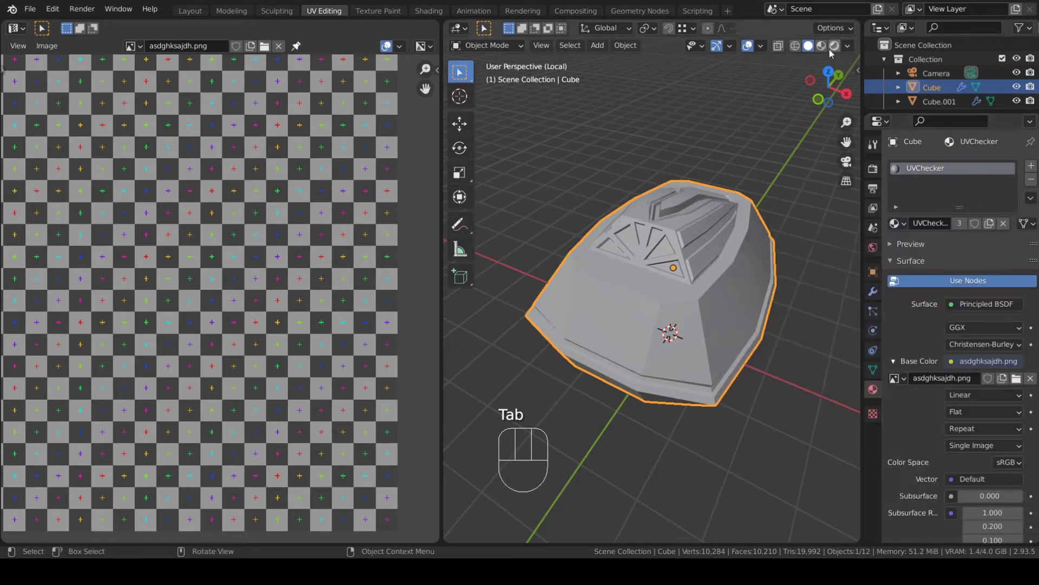
pyautogui.click(822, 45)
# - Examine the checker pattern on the body's sides, rim and top for distortion and visible seams
pyautogui.scroll(4, 748, 183)
pyautogui.moveTo(737, 189); pyautogui.dragTo(616, 265, button='middle')
pyautogui.scroll(2, 735, 195)
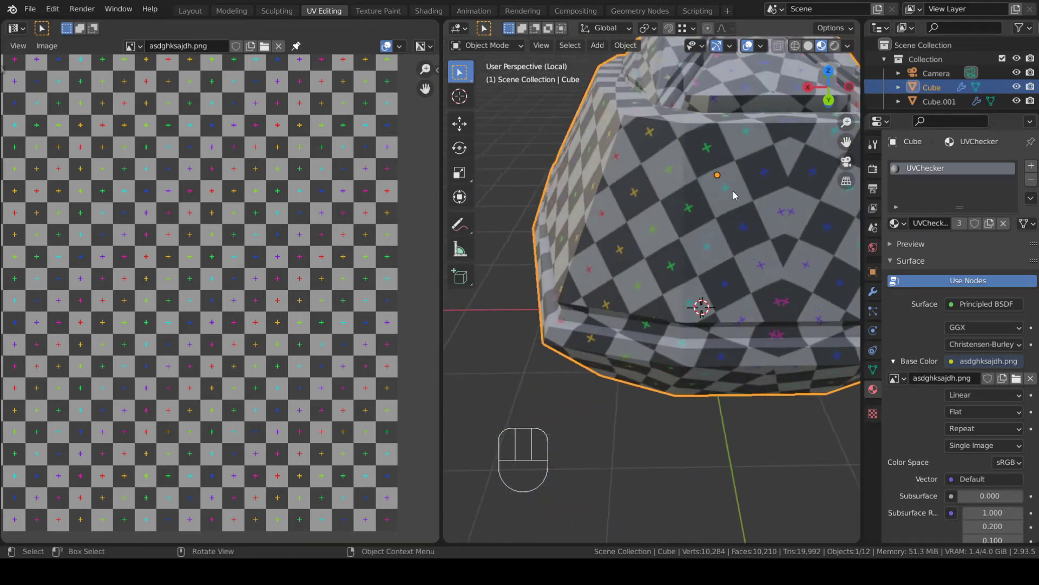
pyautogui.scroll(5, 702, 207)
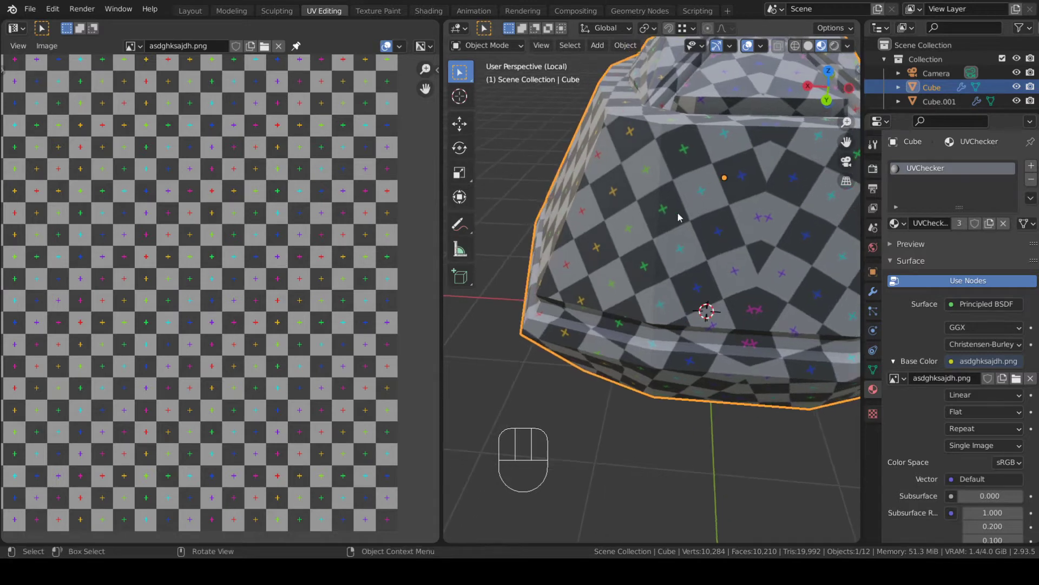
pyautogui.keyDown('shift'); pyautogui.moveTo(649, 277); pyautogui.dragTo(655, 223, button='middle'); pyautogui.keyUp('shift')
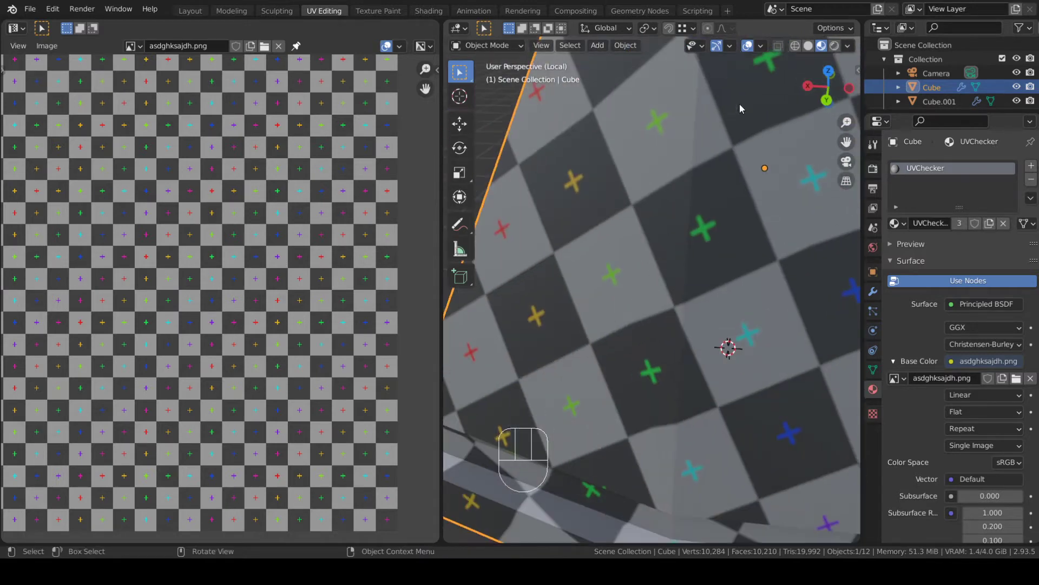
pyautogui.scroll(-5, 639, 316)
pyautogui.moveTo(724, 270); pyautogui.dragTo(702, 267, button='middle')
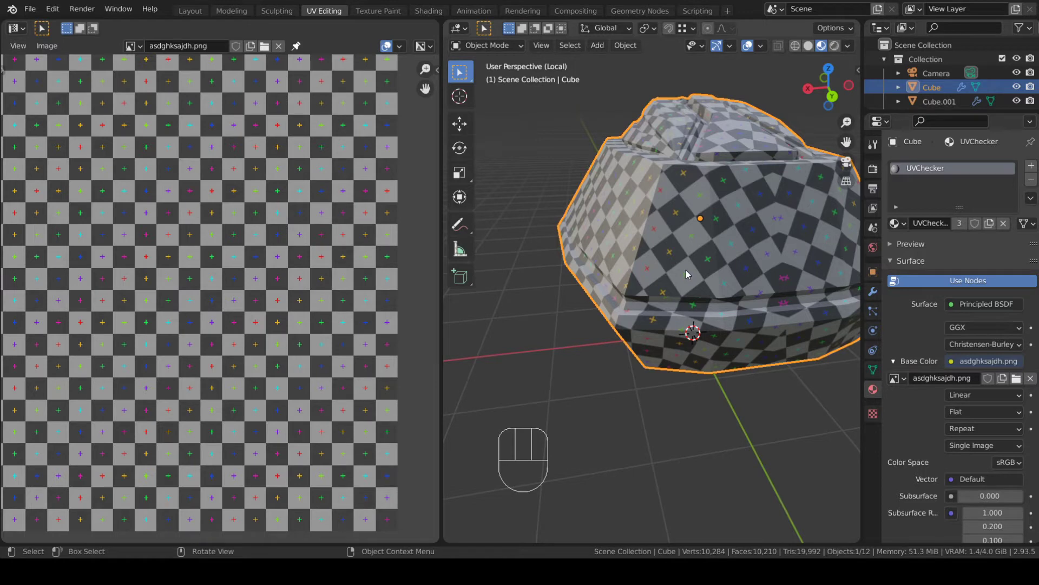
pyautogui.moveTo(687, 269); pyautogui.dragTo(621, 219, button='middle')
pyautogui.scroll(2, 695, 296)
pyautogui.scroll(-1, 661, 304)
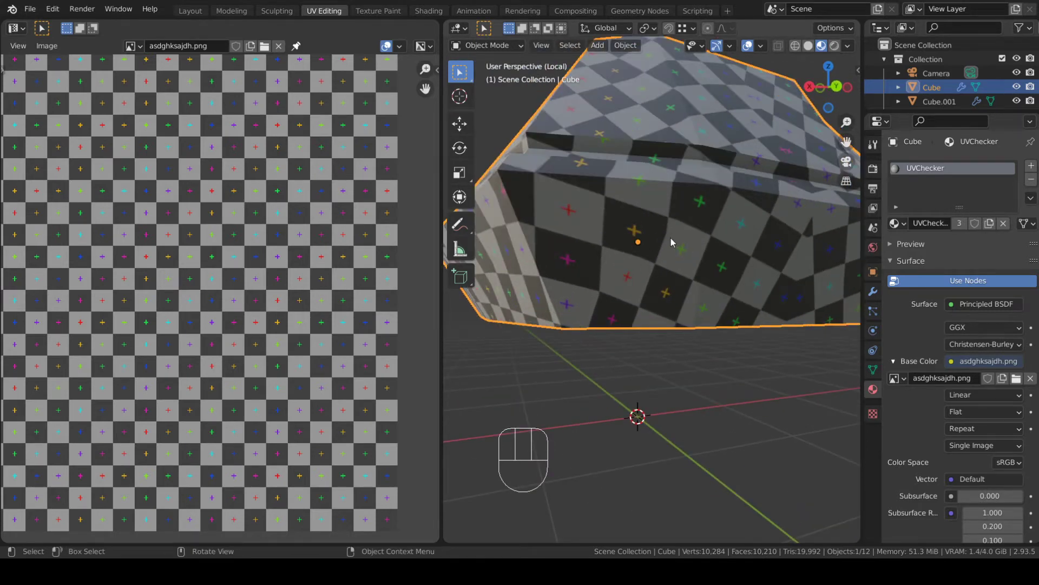
pyautogui.moveTo(670, 236); pyautogui.dragTo(626, 270, button='middle')
# - In Edit Mode, select the straight edge of the underside's UV island and try moving it to locate it on the model
pyautogui.press('Tab')
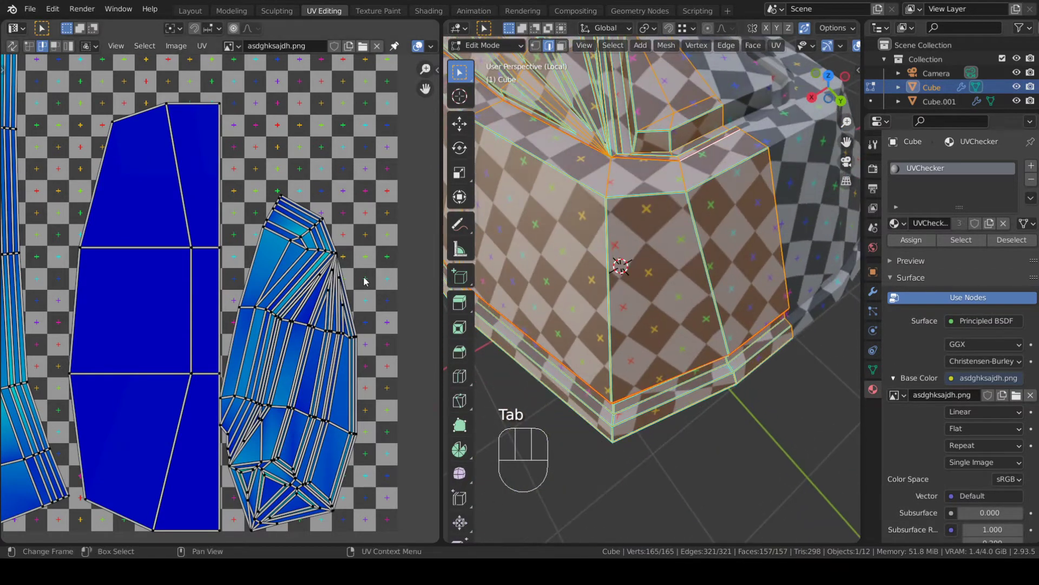
pyautogui.click(236, 119)
pyautogui.moveTo(432, 275); pyautogui.dragTo(394, 149, button='middle')
pyautogui.moveTo(614, 228); pyautogui.dragTo(587, 70, button='middle')
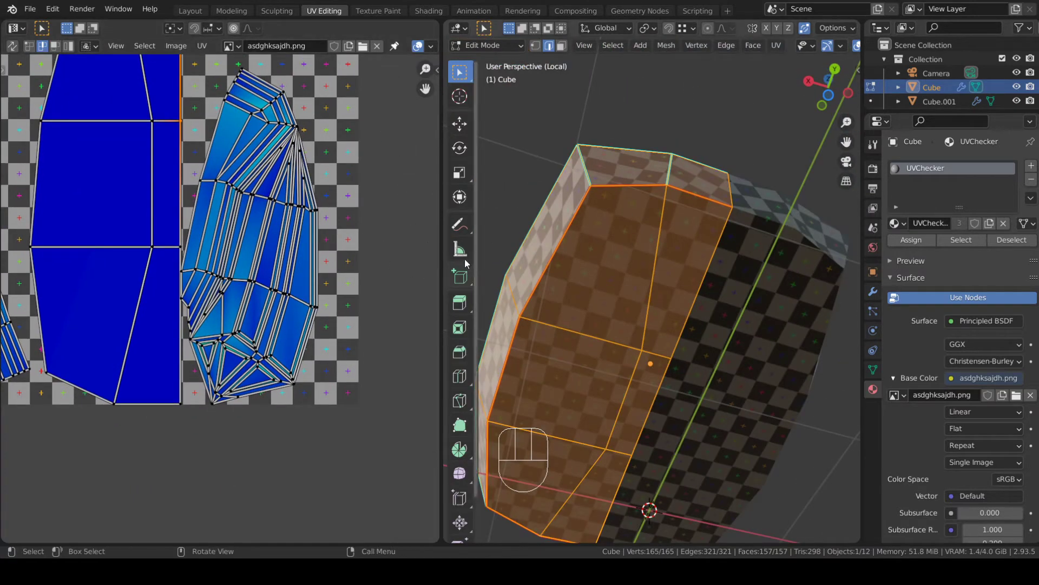
pyautogui.press('g')
pyautogui.rightClick(596, 260)
pyautogui.press('g')
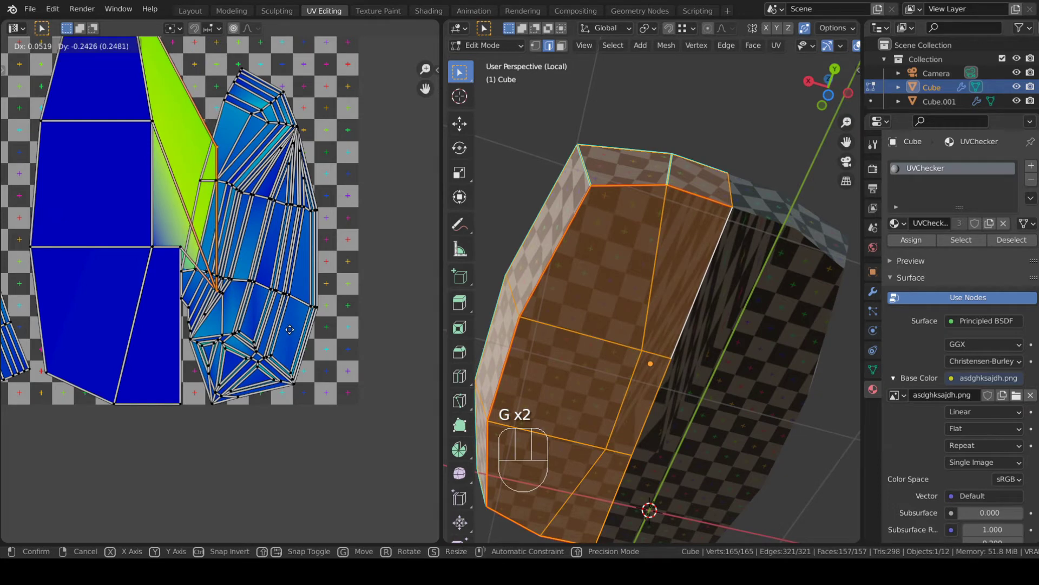
pyautogui.rightClick(289, 329)
pyautogui.moveTo(627, 256); pyautogui.dragTo(658, 303, button='middle')
pyautogui.moveTo(219, 167); pyautogui.dragTo(251, 296, button='middle')
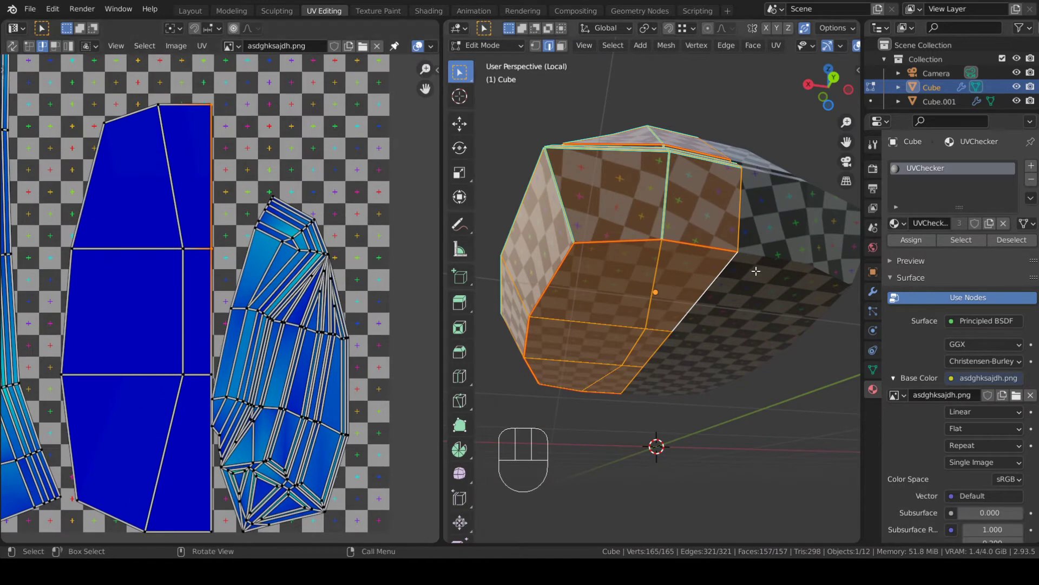
# - Select a long inner edge in the raised top detail's UV island and try moving it to locate it on the model
pyautogui.moveTo(713, 264); pyautogui.dragTo(720, 323, button='middle')
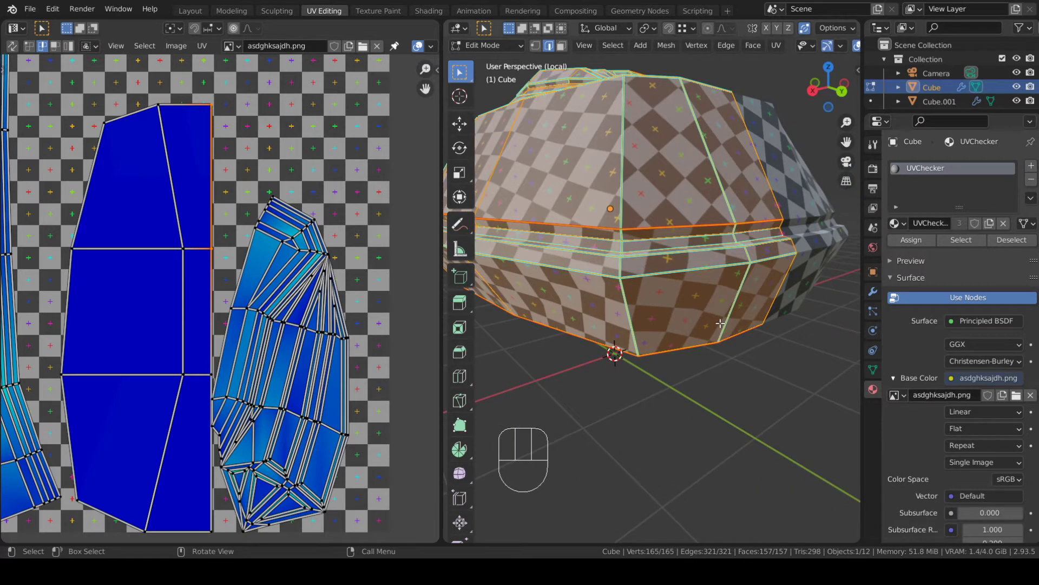
pyautogui.scroll(3, 288, 275)
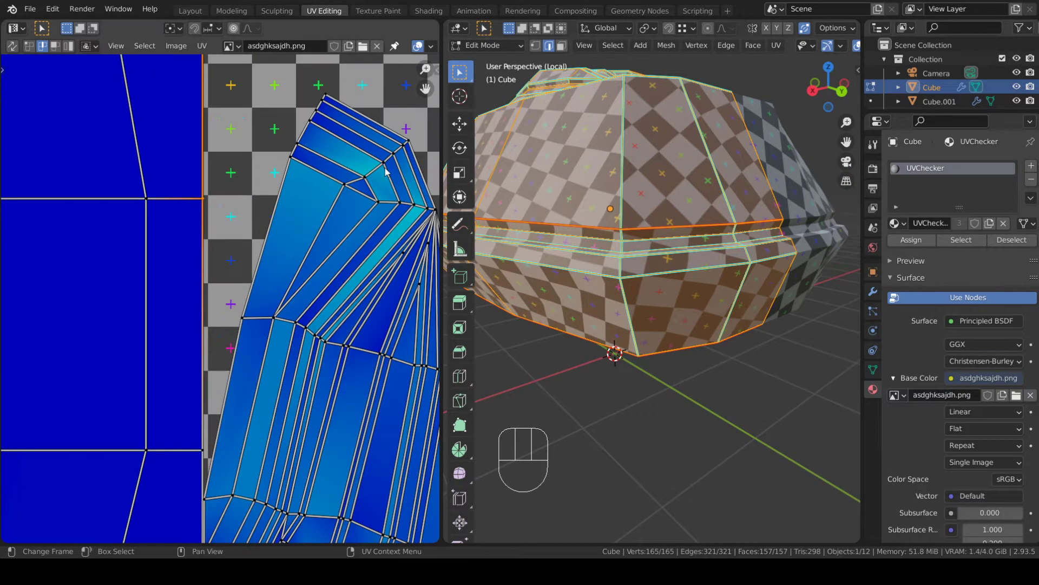
pyautogui.press('g')
pyautogui.rightClick(352, 206)
pyautogui.scroll(3, 628, 241)
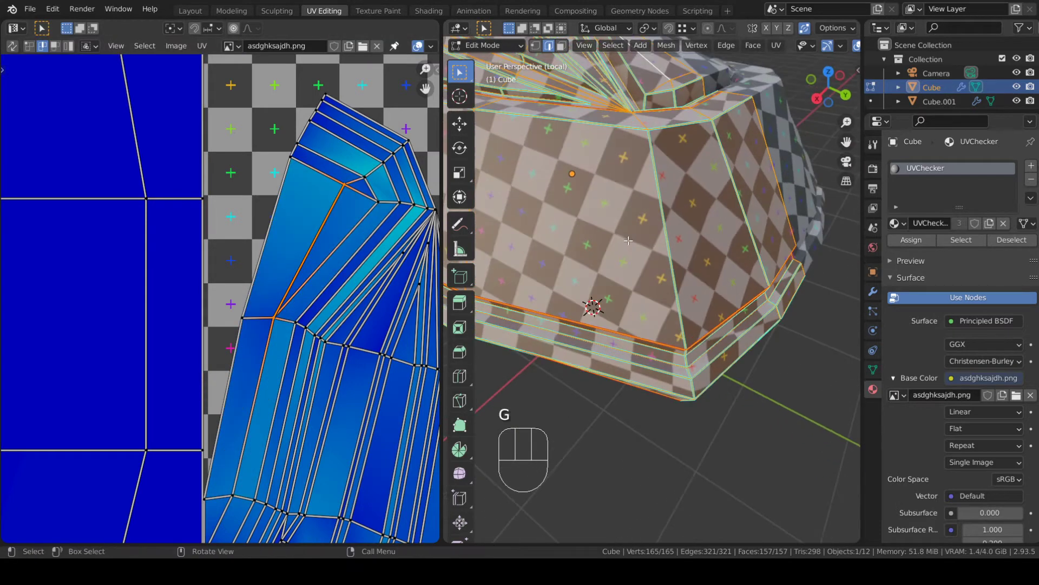
pyautogui.moveTo(628, 240); pyautogui.dragTo(673, 275, button='middle')
pyautogui.press('g')
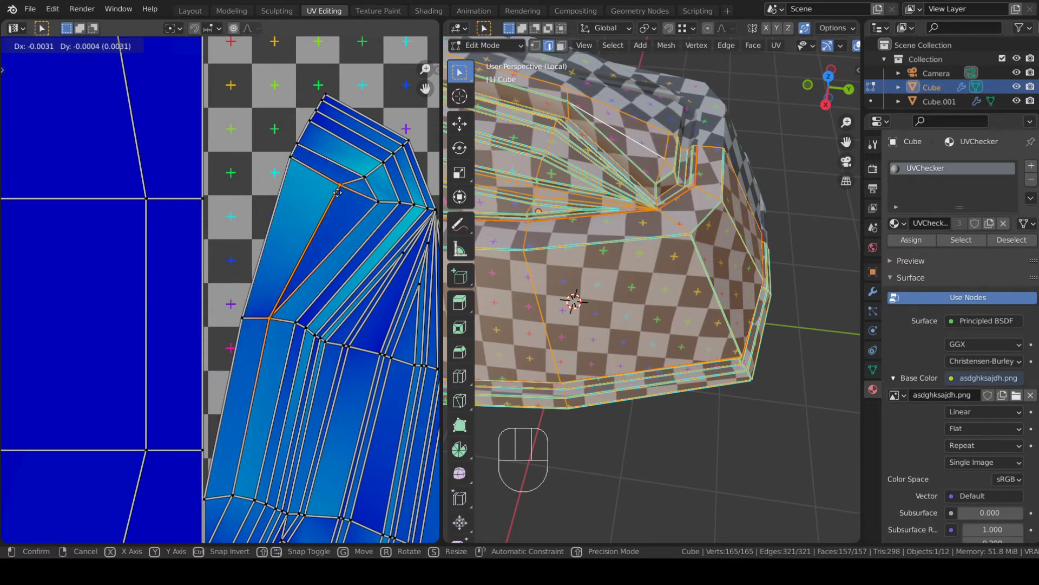
pyautogui.click(344, 191)
# - Move the selected edge of the top detail's UV island by -0.001938 m in X and -0.004263 m in Y
pyautogui.moveTo(595, 244); pyautogui.dragTo(698, 252, button='middle')
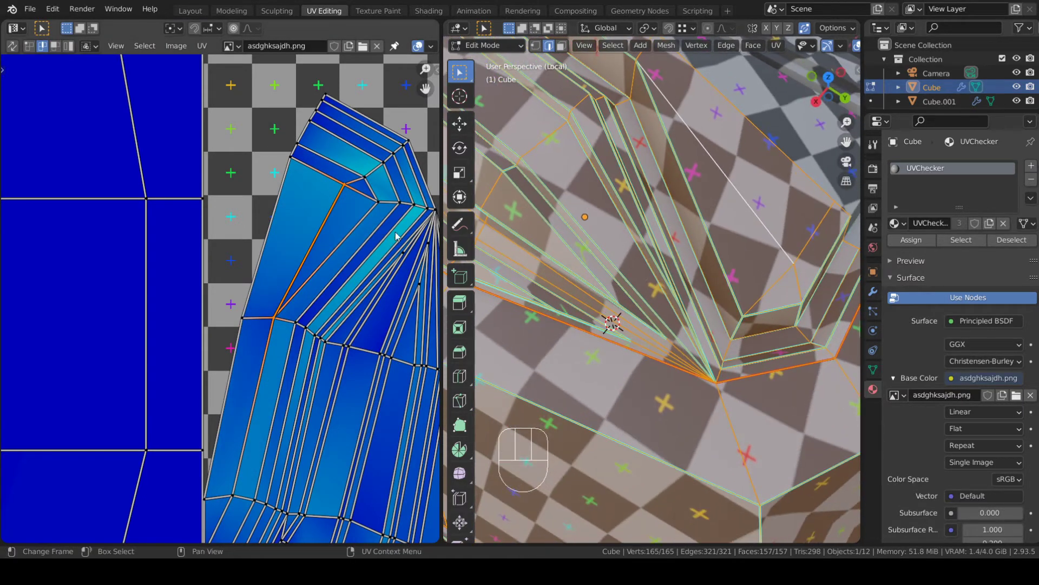
pyautogui.press('g')
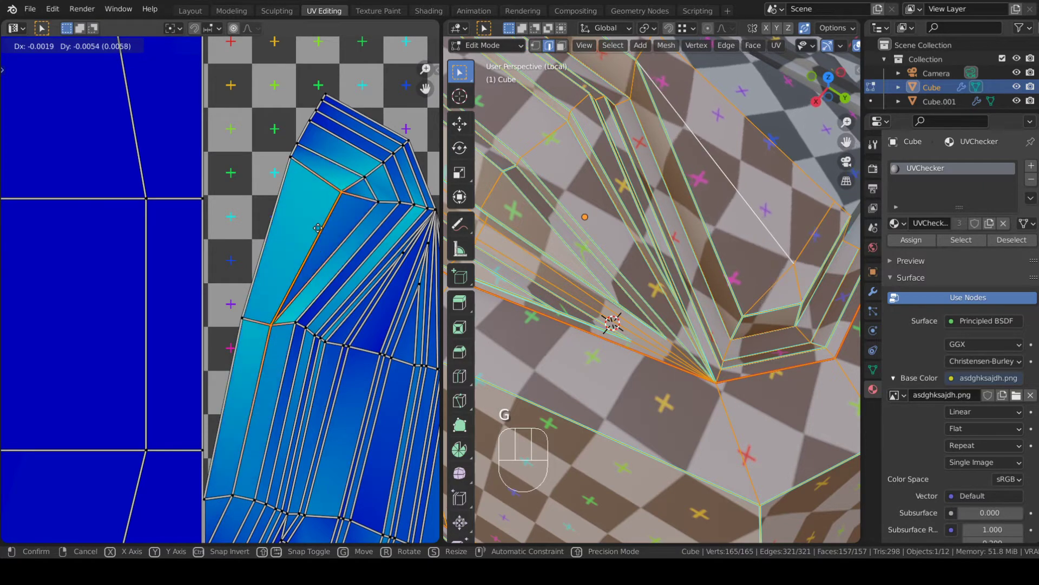
pyautogui.click(318, 226)
pyautogui.scroll(-5, 692, 210)
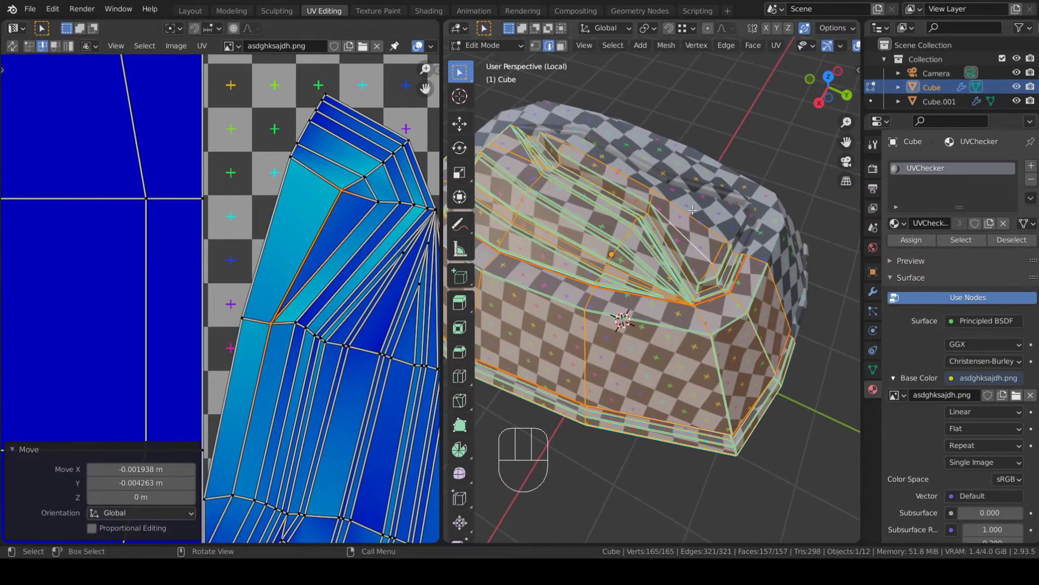
# - Return to Object Mode, examine the body's checker pattern, and leave local view to compare it with the spider's other parts
pyautogui.press('Tab')
pyautogui.moveTo(698, 217); pyautogui.dragTo(618, 227, button='middle')
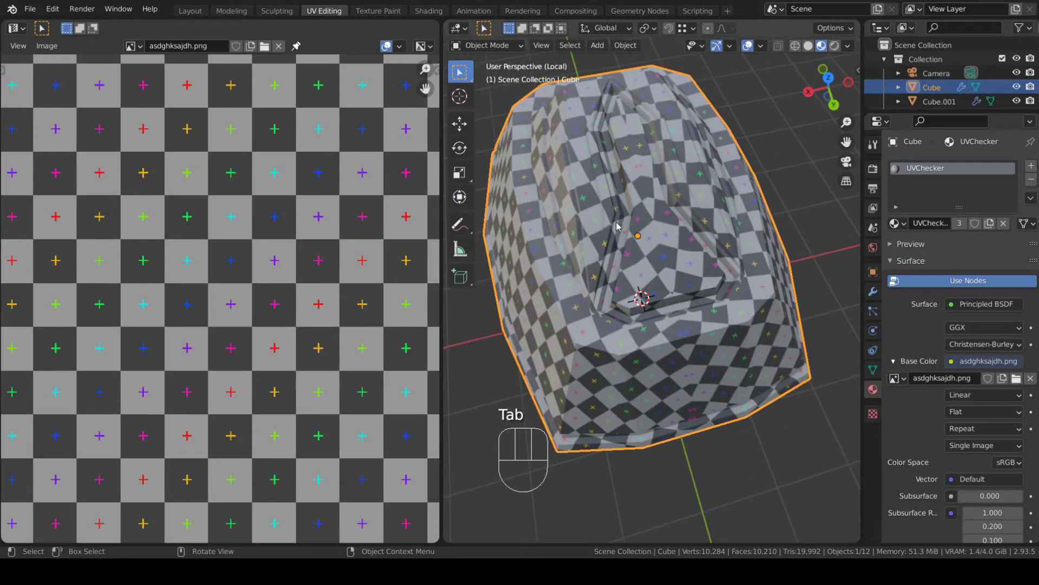
pyautogui.moveTo(701, 102); pyautogui.dragTo(752, 131, button='middle')
pyautogui.scroll(-4, 673, 200)
pyautogui.moveTo(710, 204); pyautogui.dragTo(728, 220, button='middle')
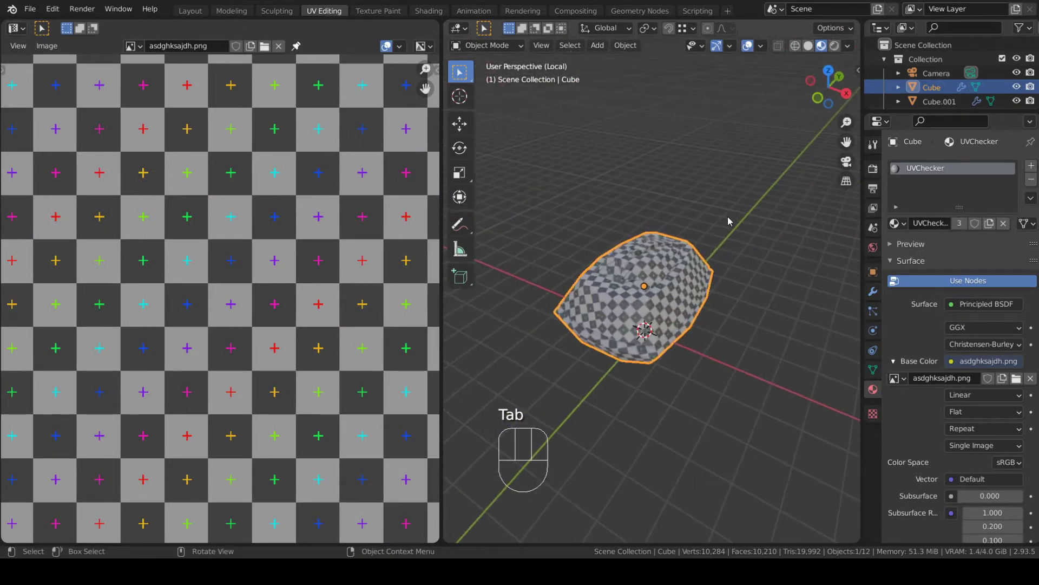
pyautogui.scroll(1, 728, 221)
pyautogui.press(';')
pyautogui.press('/')
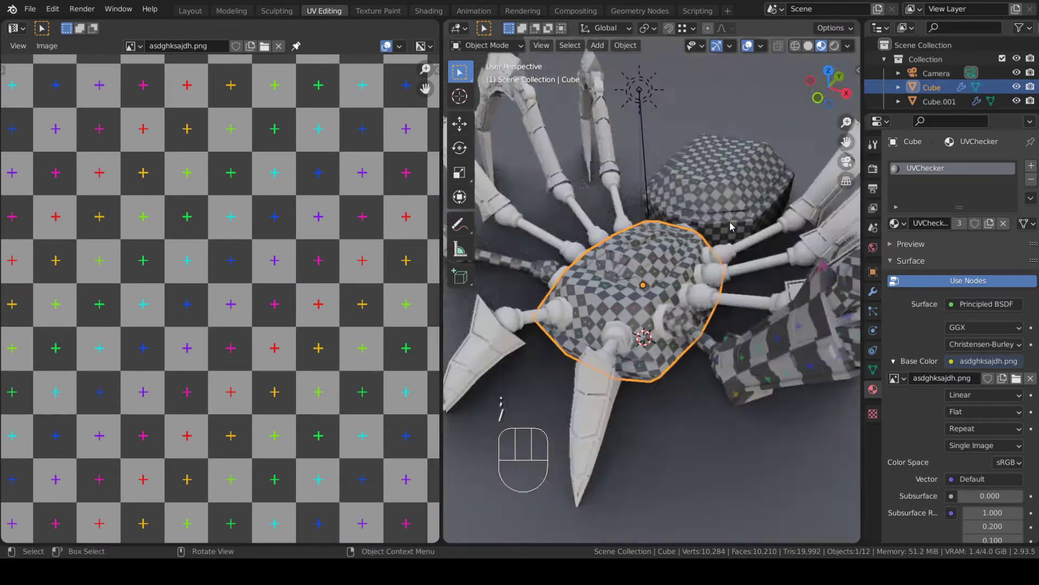
pyautogui.moveTo(730, 226); pyautogui.dragTo(684, 293, button='middle')
# - Open the spider's front fangs in Edit Mode with nothing selected and isolate them in local view
pyautogui.click(746, 292)
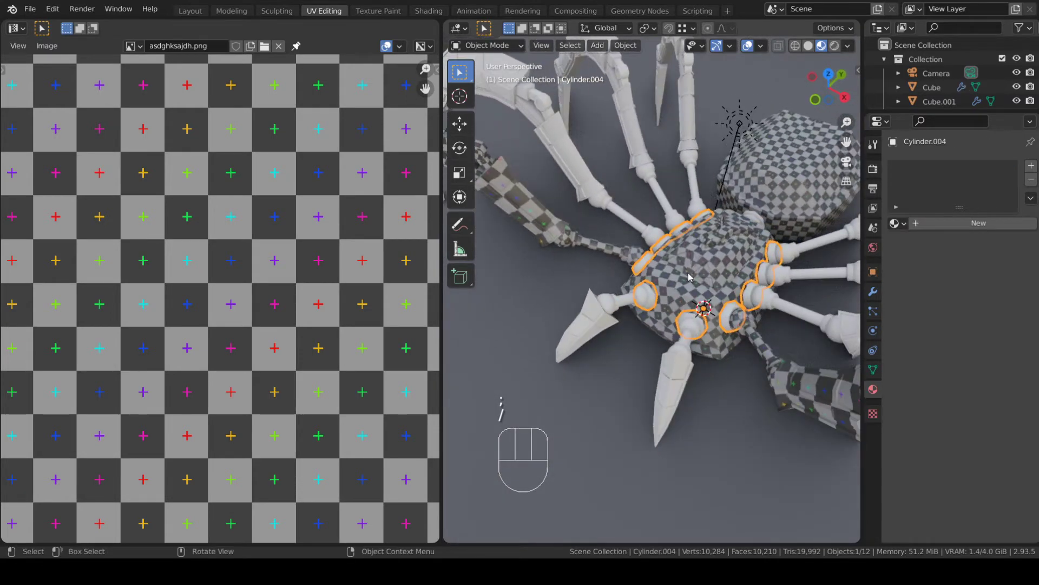
pyautogui.click(687, 351)
pyautogui.moveTo(688, 351); pyautogui.dragTo(627, 352, button='middle')
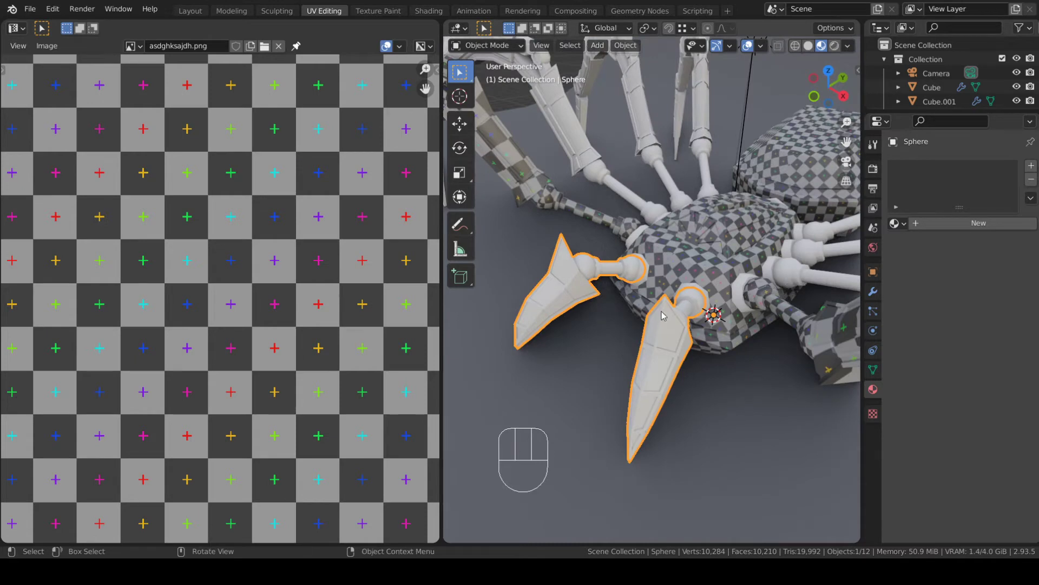
pyautogui.press('a')
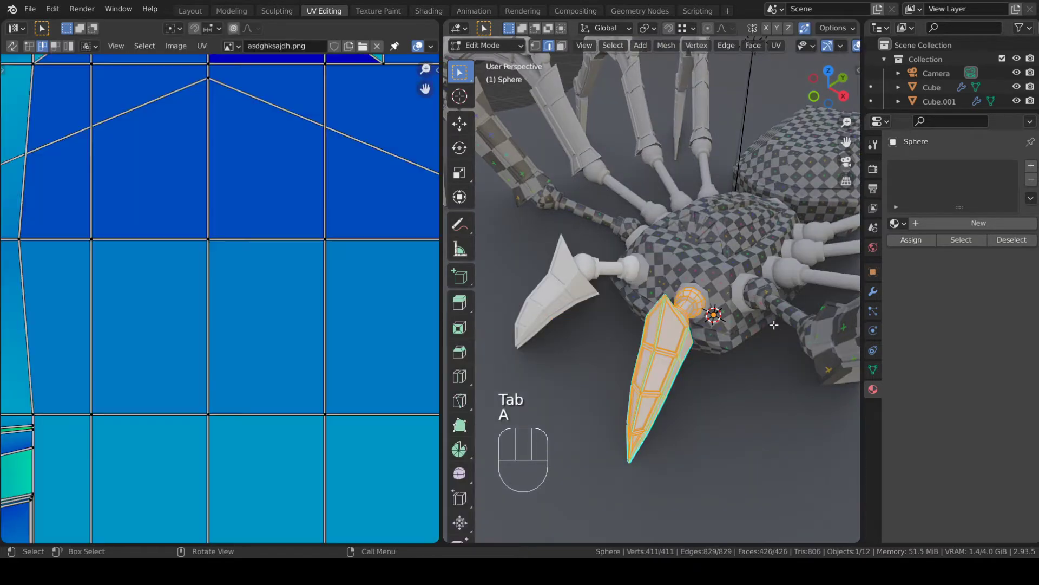
pyautogui.press('a')
pyautogui.press('a')
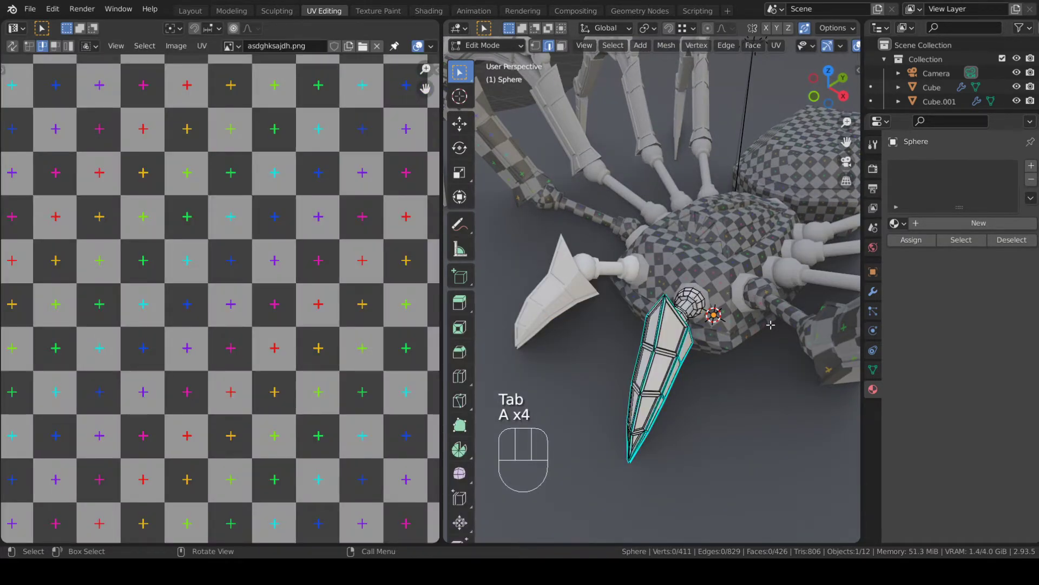
pyautogui.press('/')
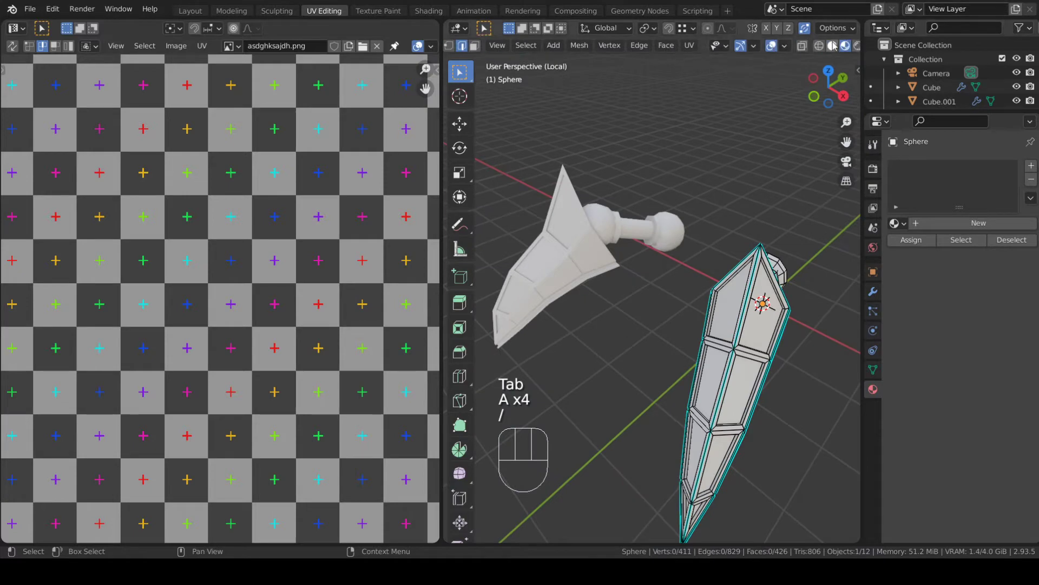
# - Switch to Solid shading, widen the 3D viewport, and view the fang's ball-jointed arm from behind
pyautogui.click(833, 46)
pyautogui.moveTo(746, 177); pyautogui.dragTo(697, 221, button='middle')
pyautogui.keyDown('shift'); pyautogui.moveTo(684, 159); pyautogui.dragTo(719, 92, button='middle'); pyautogui.keyUp('shift')
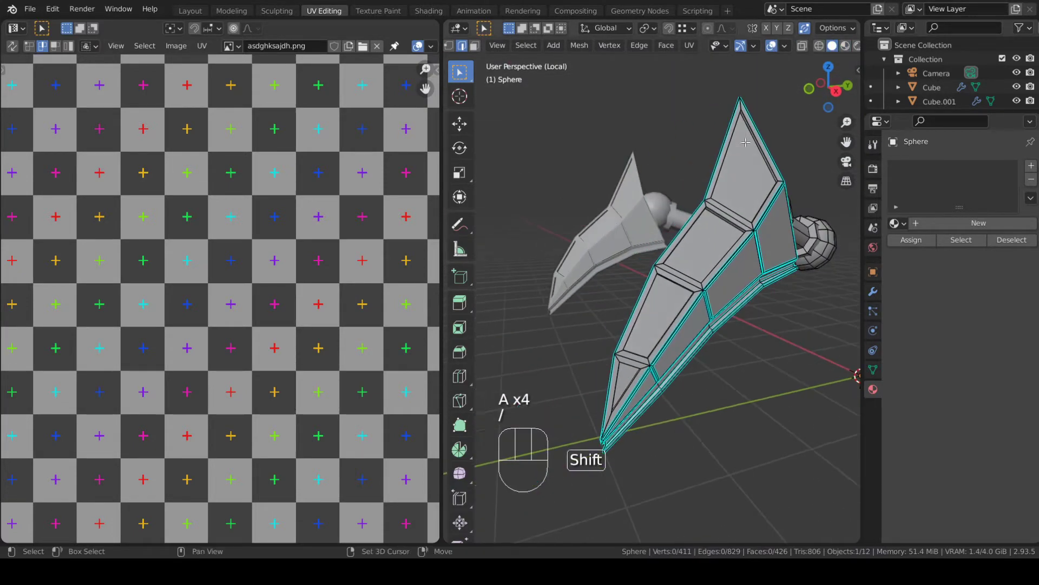
pyautogui.moveTo(441, 269); pyautogui.dragTo(250, 274)
pyautogui.scroll(-5, 239, 228)
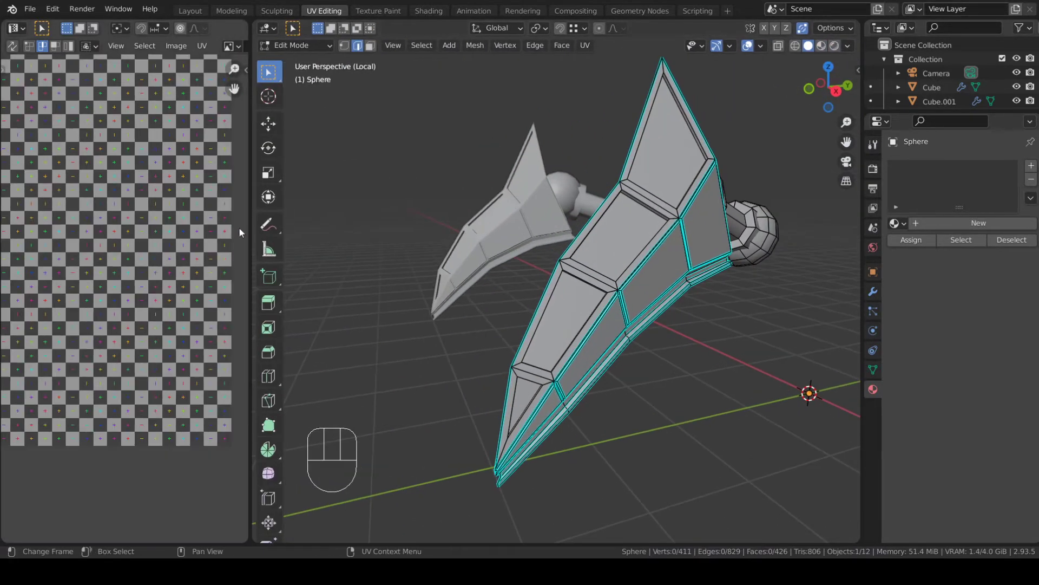
pyautogui.moveTo(652, 282); pyautogui.dragTo(465, 281, button='middle')
pyautogui.moveTo(569, 275); pyautogui.dragTo(652, 247, button='middle')
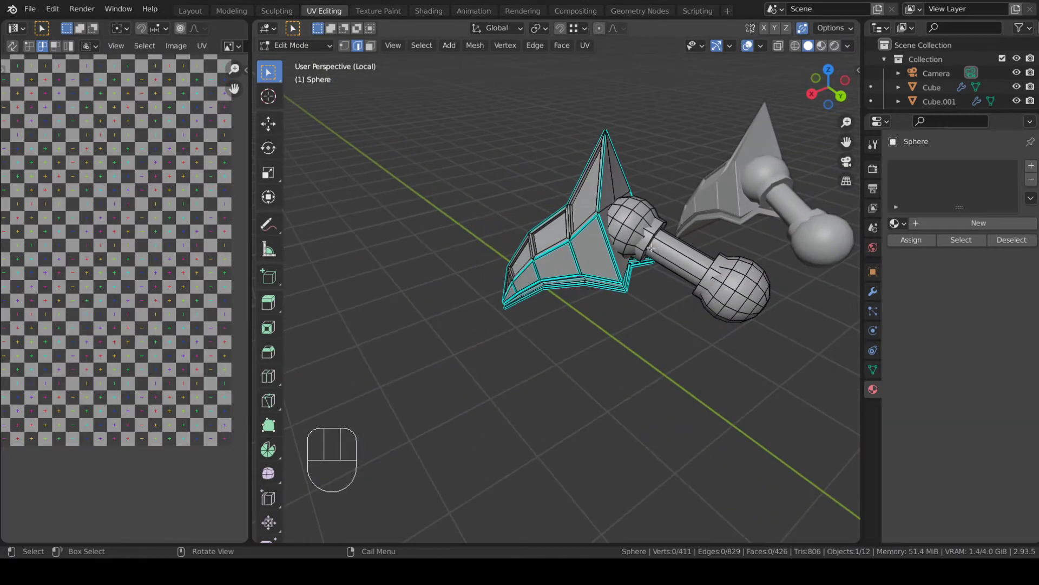
# - Hide the fang's blade, connecting rod and body-end ball, leaving only the ball next to the blade
pyautogui.press('l')
pyautogui.press('h')
pyautogui.moveTo(581, 226); pyautogui.dragTo(554, 197, button='middle')
pyautogui.press('l')
pyautogui.press('l')
pyautogui.press('h')
pyautogui.scroll(1, 627, 283)
pyautogui.moveTo(627, 283); pyautogui.dragTo(618, 276, button='middle')
# - Mark the middle edge loop of the blade-side ball as a seam and unwrap the whole ball
pyautogui.keyDown('alt'); pyautogui.click(588, 211); pyautogui.keyUp('alt')
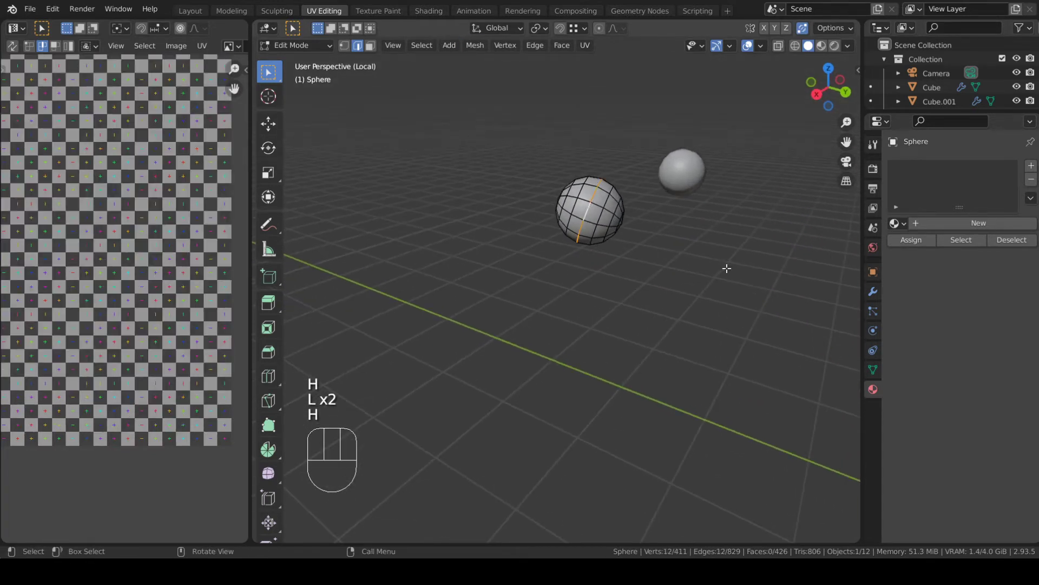
pyautogui.press('u')
pyautogui.click(693, 418)
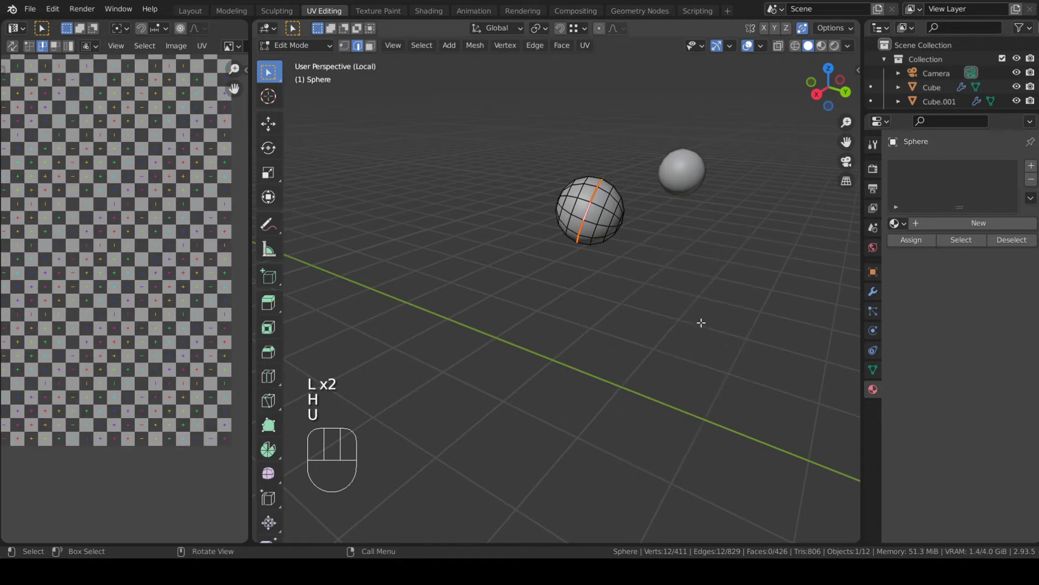
pyautogui.press('a')
pyautogui.press('u')
pyautogui.click(655, 136)
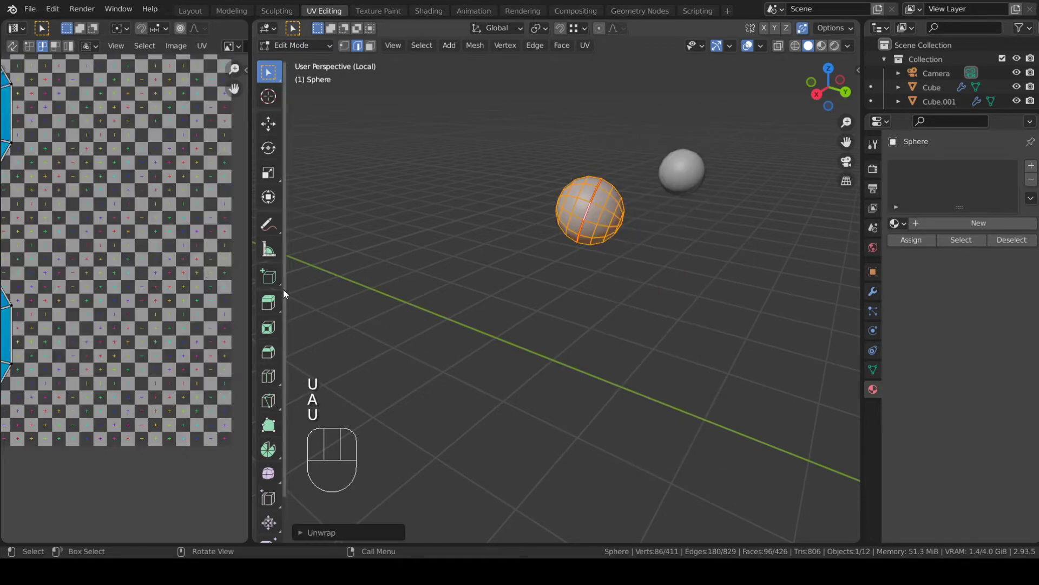
pyautogui.scroll(-3, 24, 272)
pyautogui.moveTo(23, 272); pyautogui.dragTo(83, 306, button='middle')
pyautogui.scroll(3, 82, 307)
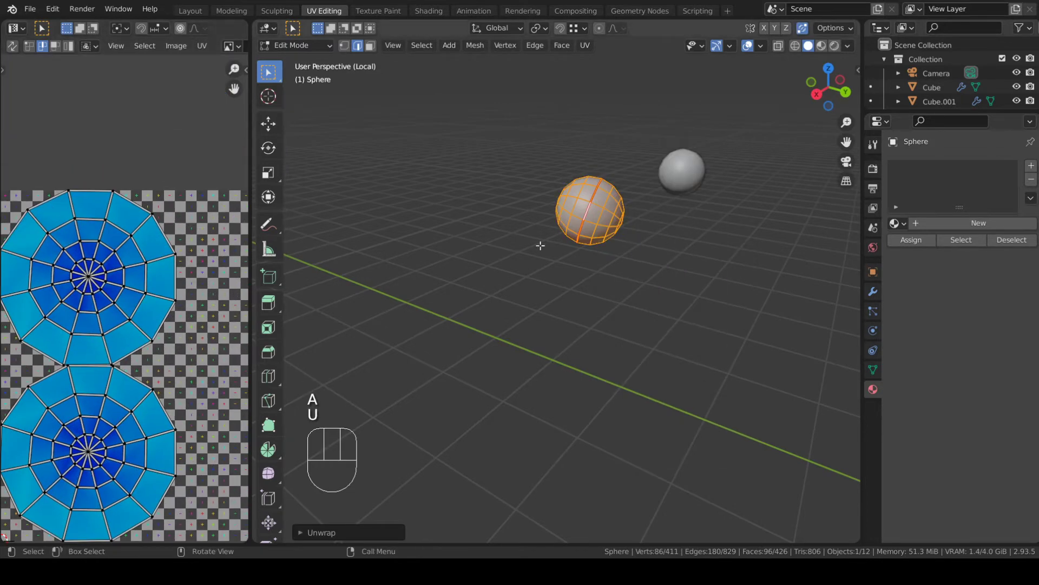
# - Toggle Edit Mode and local view to check the unwrapped ball and where it sits among the spider's other parts
pyautogui.press('Tab')
pyautogui.moveTo(709, 260); pyautogui.dragTo(657, 271, button='middle')
pyautogui.press('Tab')
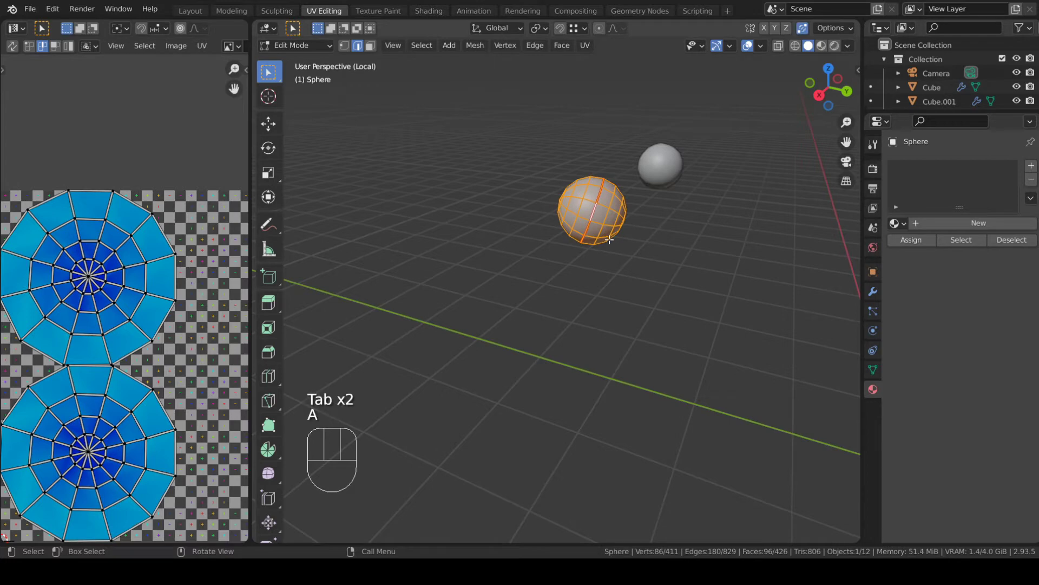
pyautogui.press('a')
pyautogui.press('KP_Divide')
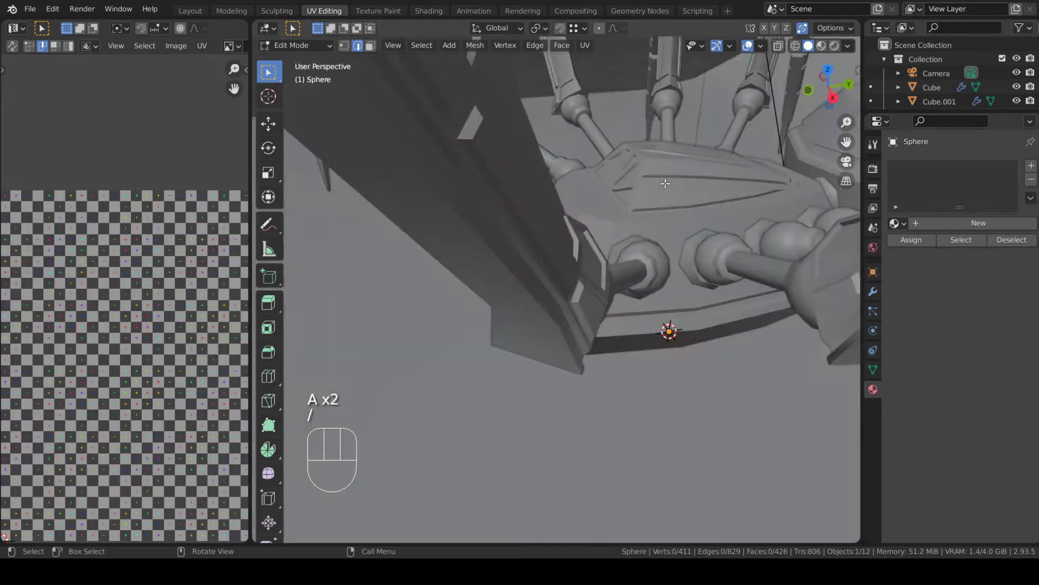
pyautogui.moveTo(666, 184); pyautogui.dragTo(568, 225, button='middle')
pyautogui.press('KP_Divide')
pyautogui.press('.')
pyautogui.click(662, 217)
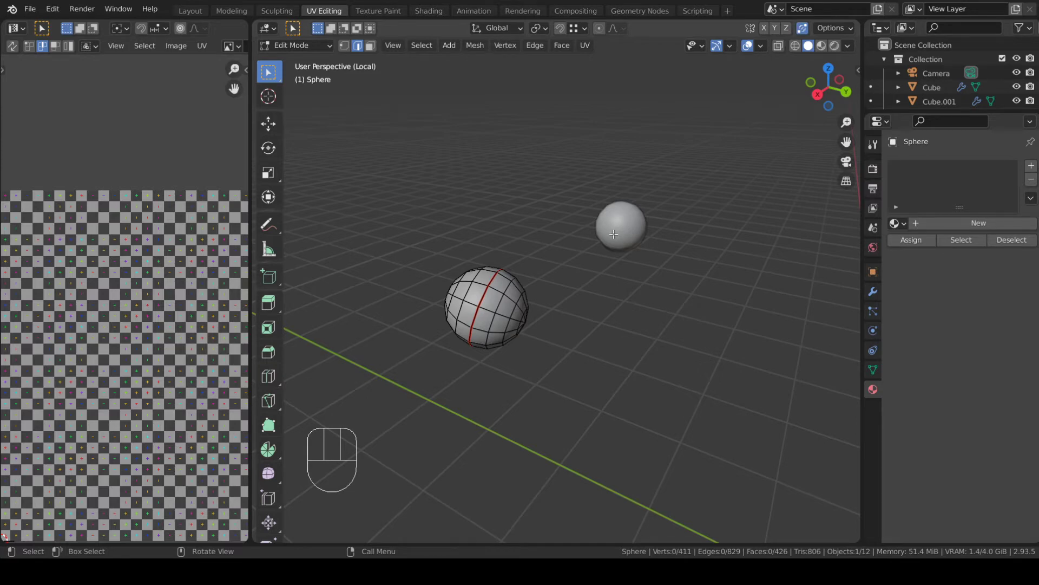
pyautogui.moveTo(614, 234); pyautogui.dragTo(633, 250, button='middle')
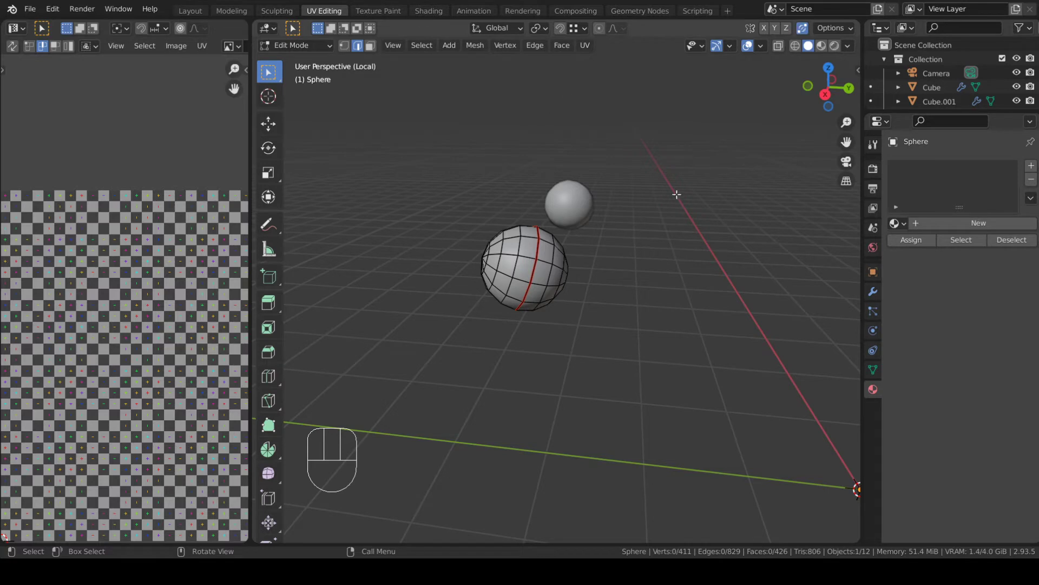
pyautogui.moveTo(677, 194); pyautogui.dragTo(595, 216, button='middle')
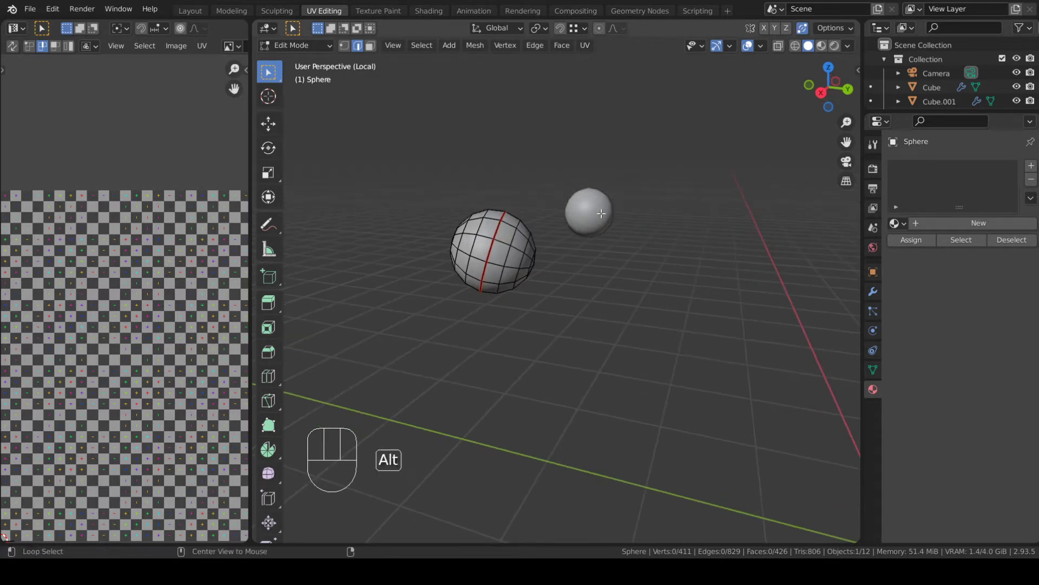
# - Reveal the hidden parts, hide everything except the body-end ball, and select that ball's middle edge loop
pyautogui.hotkey('alt', 'h')
pyautogui.press('a')
pyautogui.press('a')
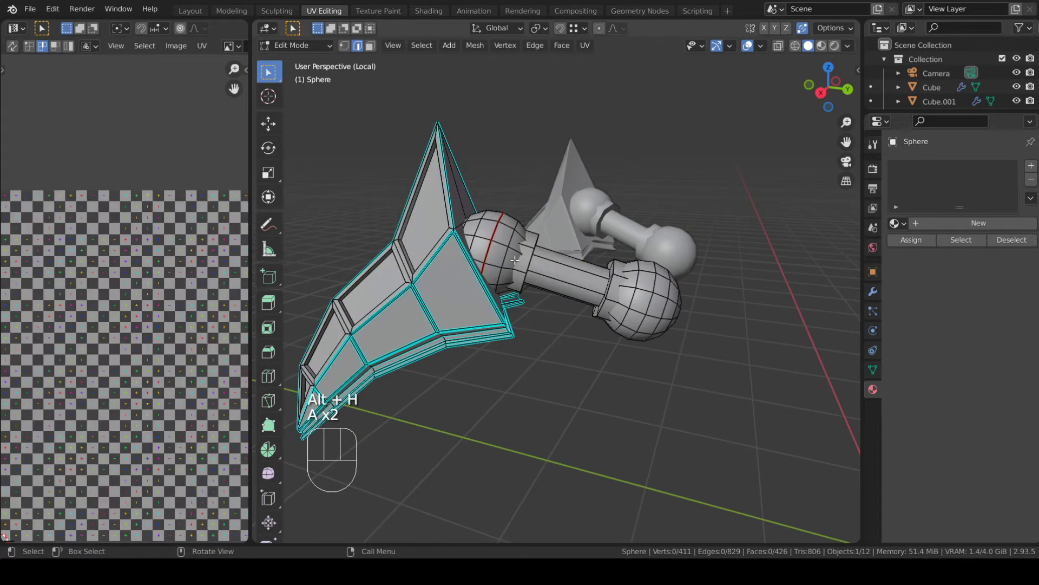
pyautogui.press('l')
pyautogui.press('l')
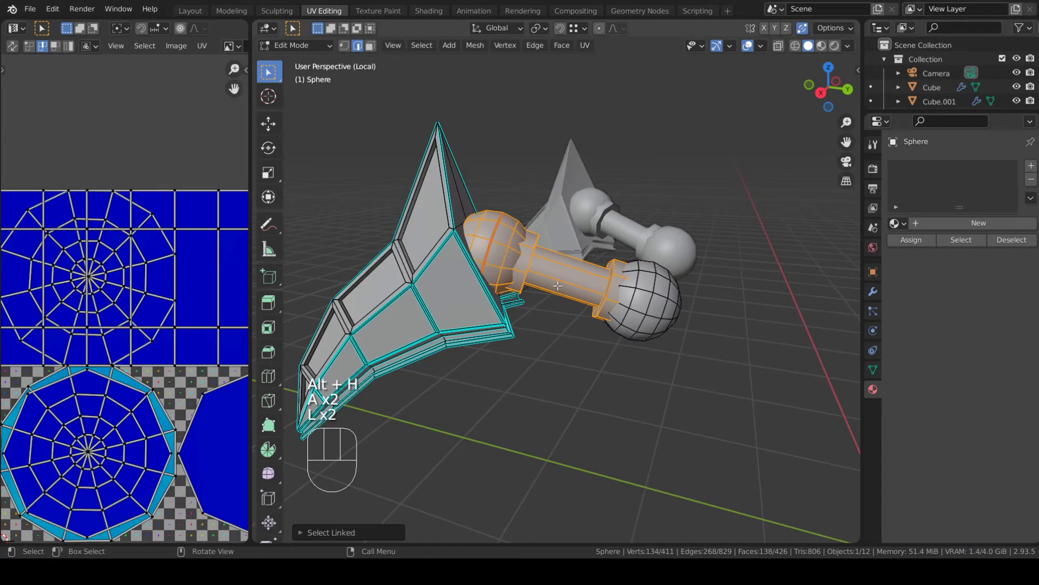
pyautogui.press('l')
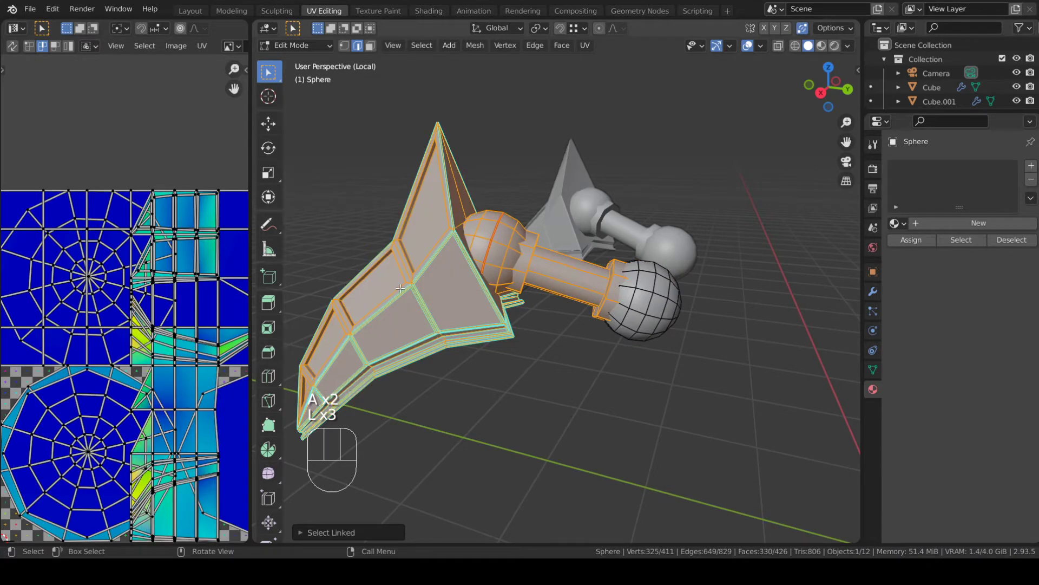
pyautogui.press('h')
pyautogui.keyDown('alt'); pyautogui.click(619, 292); pyautogui.keyUp('alt')
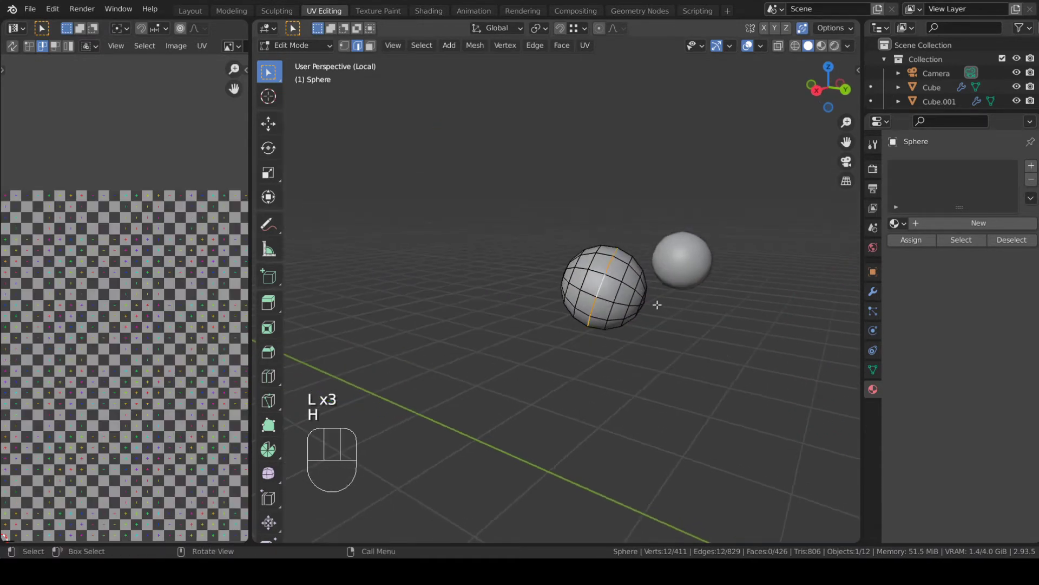
pyautogui.press('u')
pyautogui.click(612, 433)
pyautogui.press('a')
pyautogui.click(675, 361)
pyautogui.hotkey('ctrl', 'z')
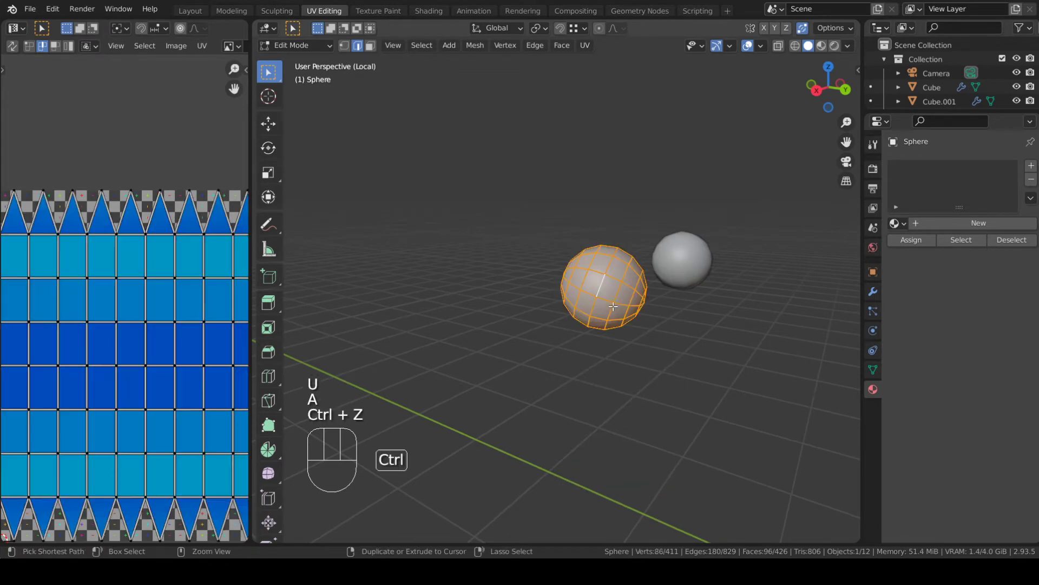
pyautogui.hotkey('ctrl', 'z')
# - Mark the body-end ball's middle loop as a seam, unwrap the whole ball, and return to Object Mode
pyautogui.press('u')
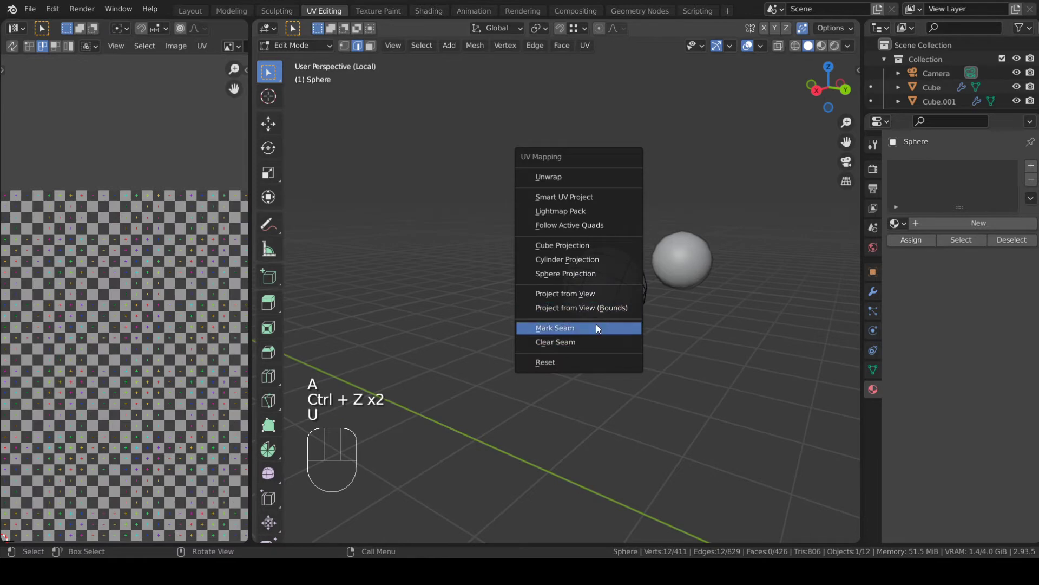
pyautogui.click(596, 323)
pyautogui.press('a')
pyautogui.press('i')
pyautogui.rightClick(683, 321)
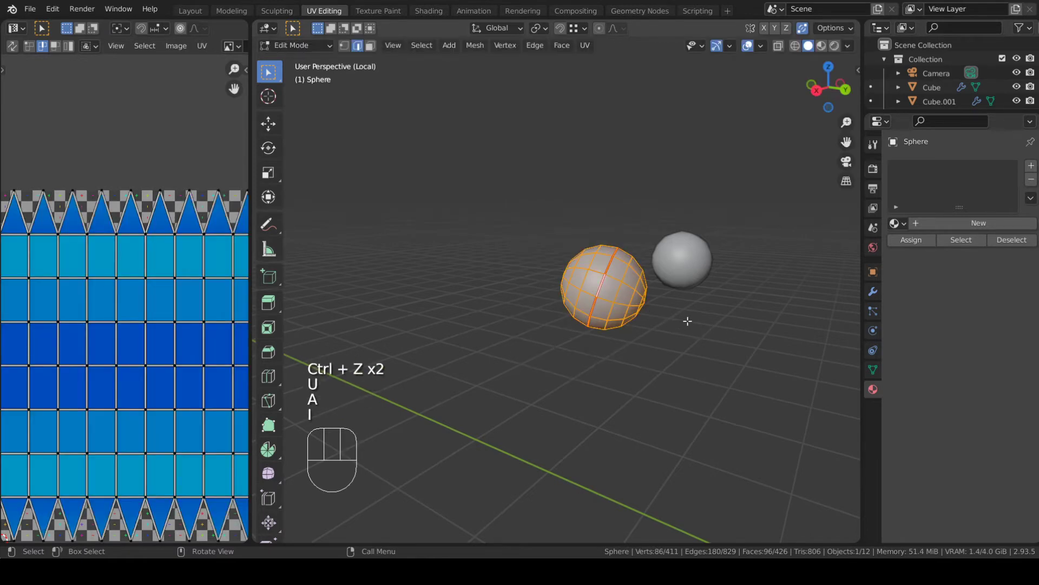
pyautogui.press('u')
pyautogui.click(644, 172)
pyautogui.press('Tab')
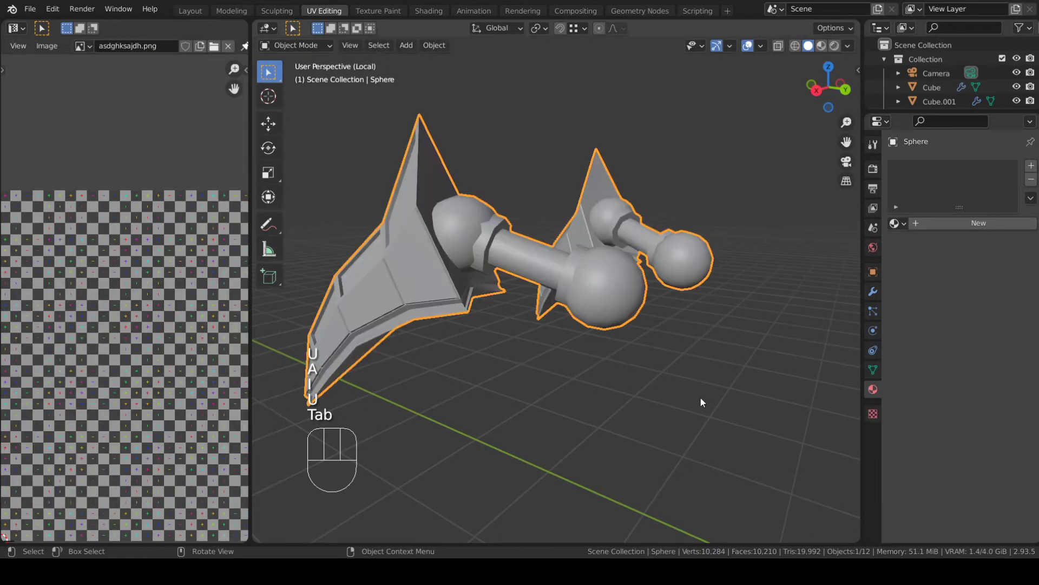
# - Reveal all hidden parts of the fang, then select both joint balls and the blade and hide them to isolate the connecting rod
pyautogui.press('Tab')
pyautogui.hotkey('alt', 'h')
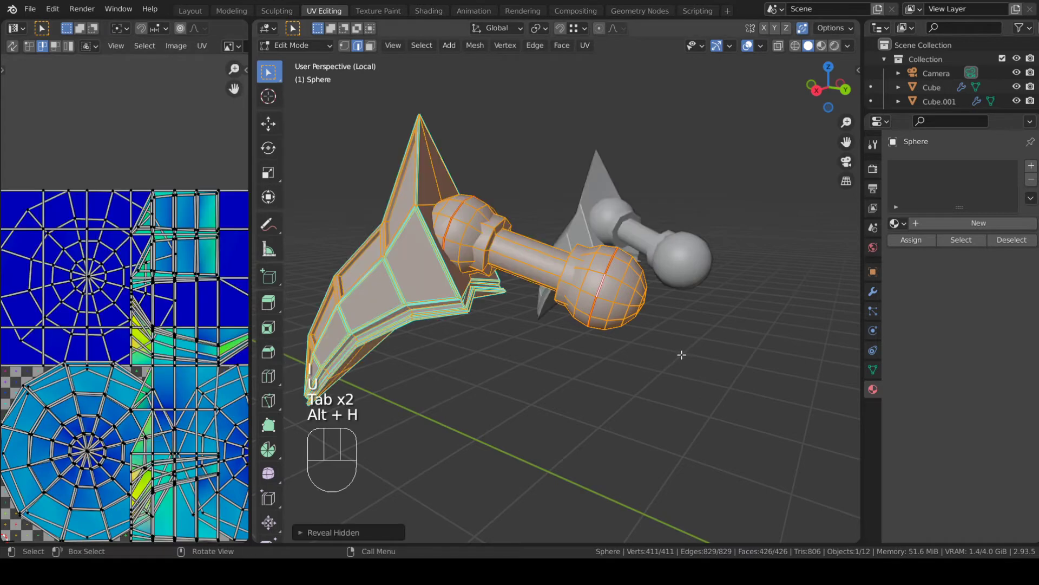
pyautogui.press('a')
pyautogui.press('a')
pyautogui.press('l')
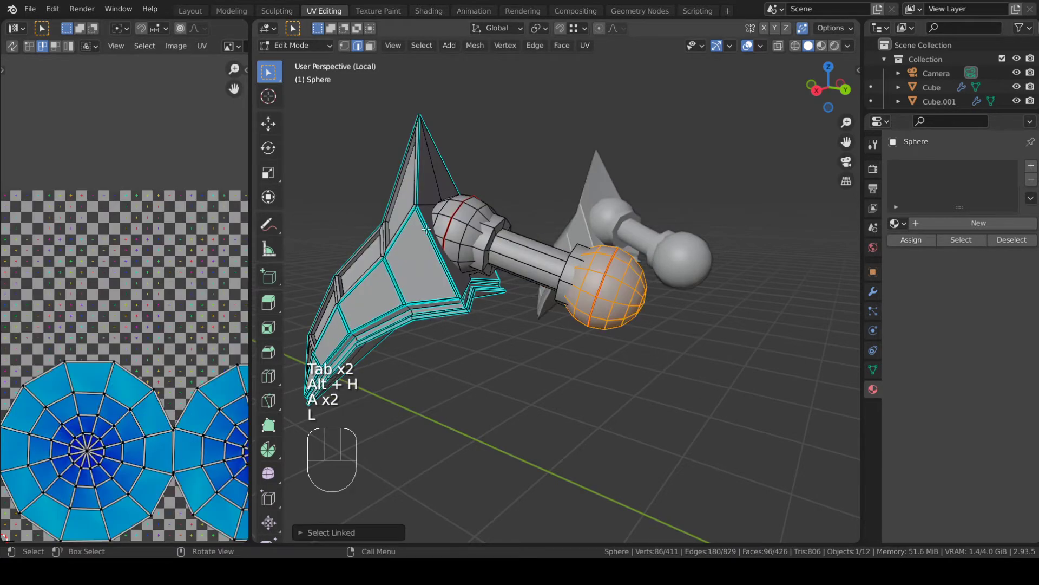
pyautogui.press('l')
pyautogui.hotkey('ctrl', 'z')
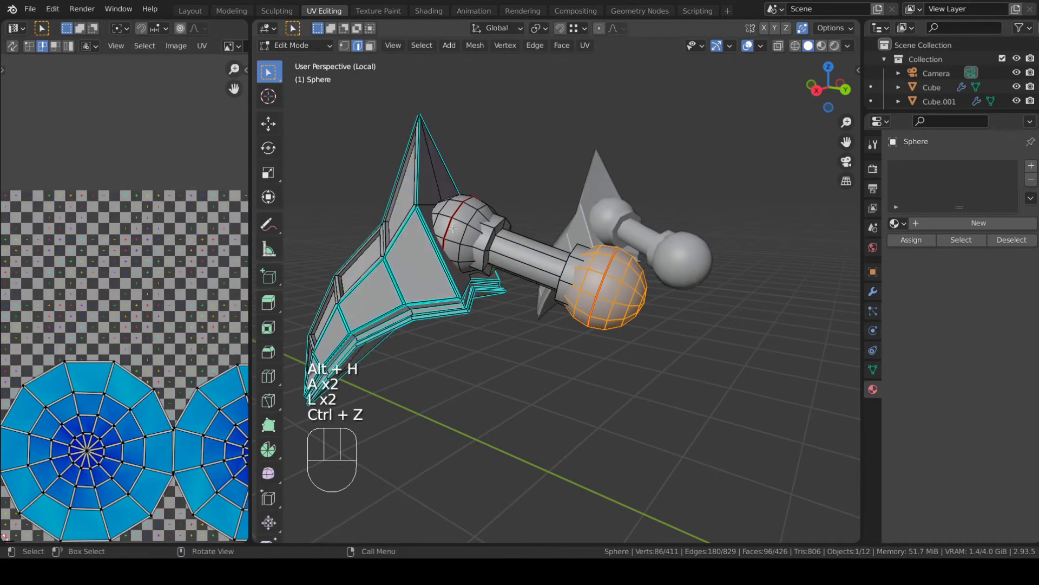
pyautogui.press('l')
pyautogui.press('l')
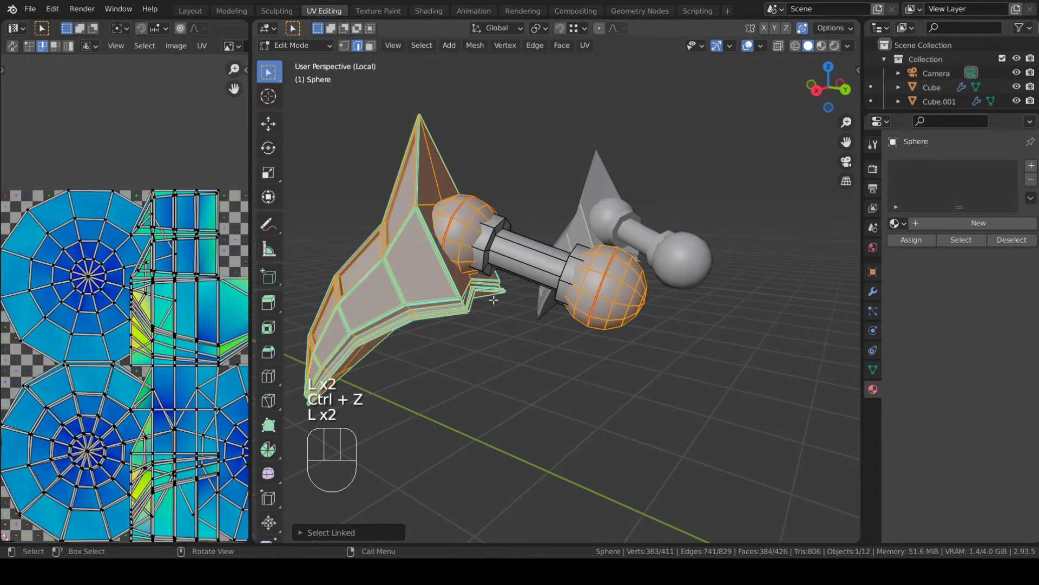
pyautogui.press('h')
# - Delete the two cap faces at the ends of the connecting rod
pyautogui.moveTo(494, 297); pyautogui.dragTo(386, 76, button='middle')
pyautogui.click(621, 225)
pyautogui.moveTo(621, 225); pyautogui.dragTo(468, 232, button='middle')
pyautogui.keyDown('shift'); pyautogui.click(509, 242); pyautogui.keyUp('shift')
pyautogui.press('x')
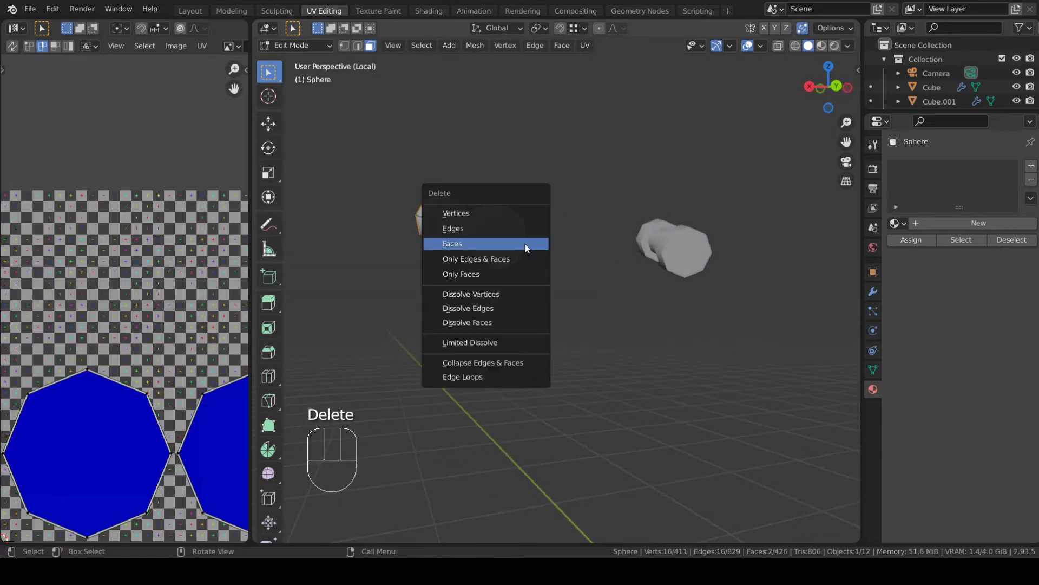
pyautogui.click(521, 246)
pyautogui.moveTo(521, 247); pyautogui.dragTo(694, 215, button='middle')
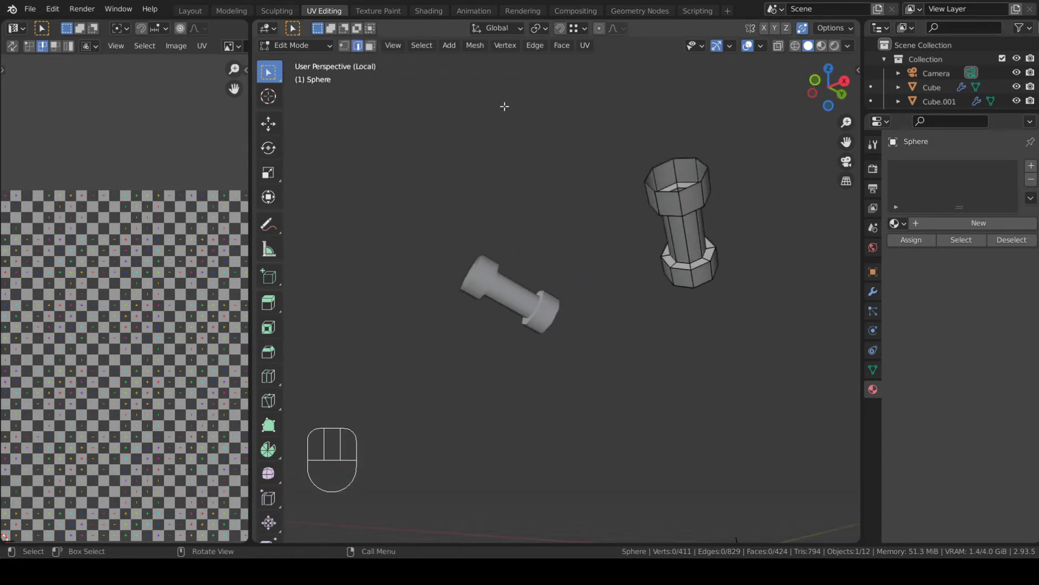
# - Select a lengthwise edge path along the underside of the rod from end to end and mark it as a seam
pyautogui.moveTo(686, 215); pyautogui.dragTo(579, 159, button='middle')
pyautogui.keyDown('ctrl'); pyautogui.click(616, 182); pyautogui.keyUp('ctrl')
pyautogui.hotkey('ctrl', 'z')
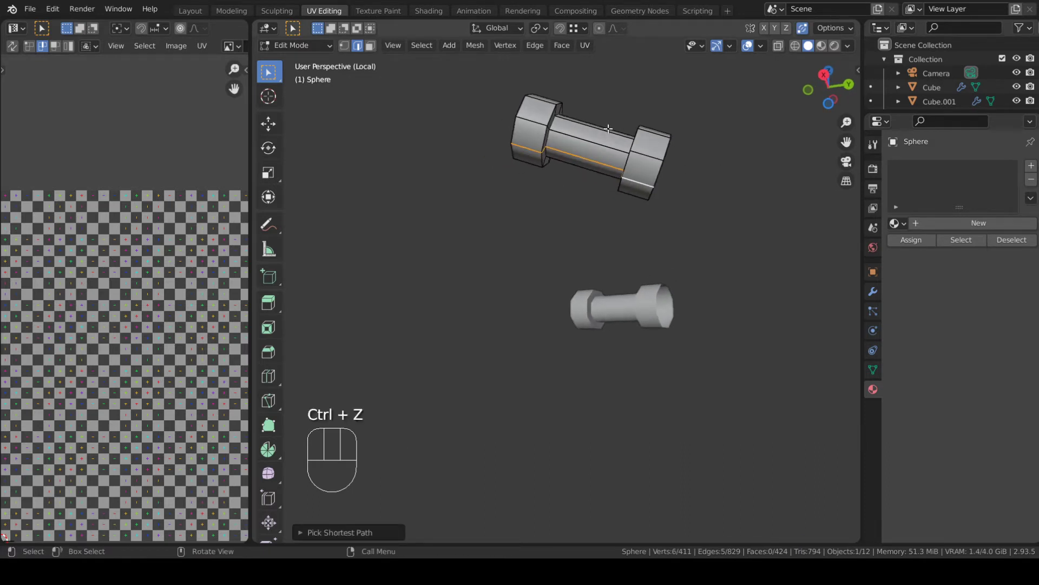
pyautogui.moveTo(571, 161); pyautogui.dragTo(750, 218, button='middle')
pyautogui.press('u')
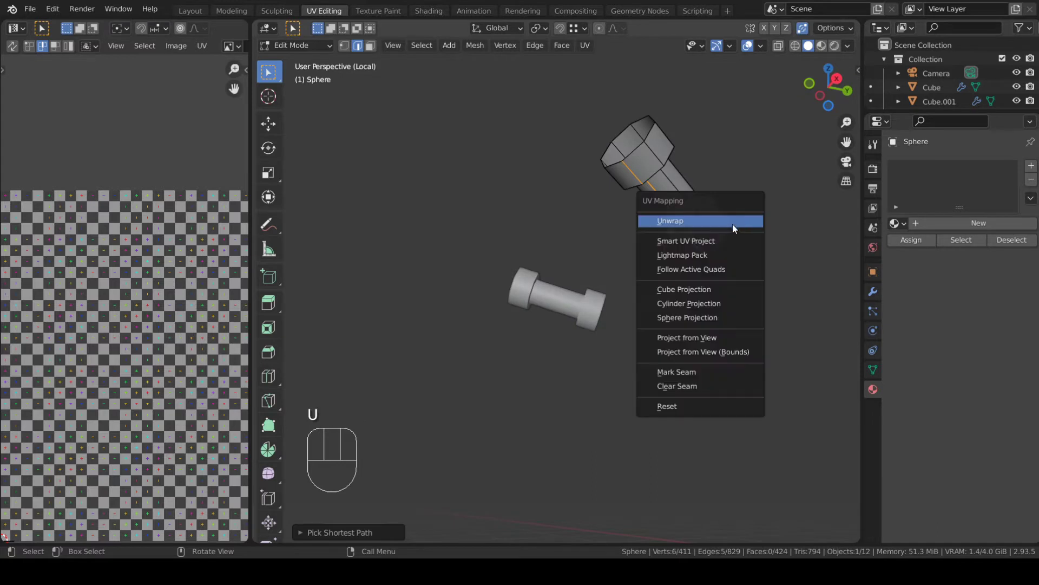
pyautogui.click(692, 372)
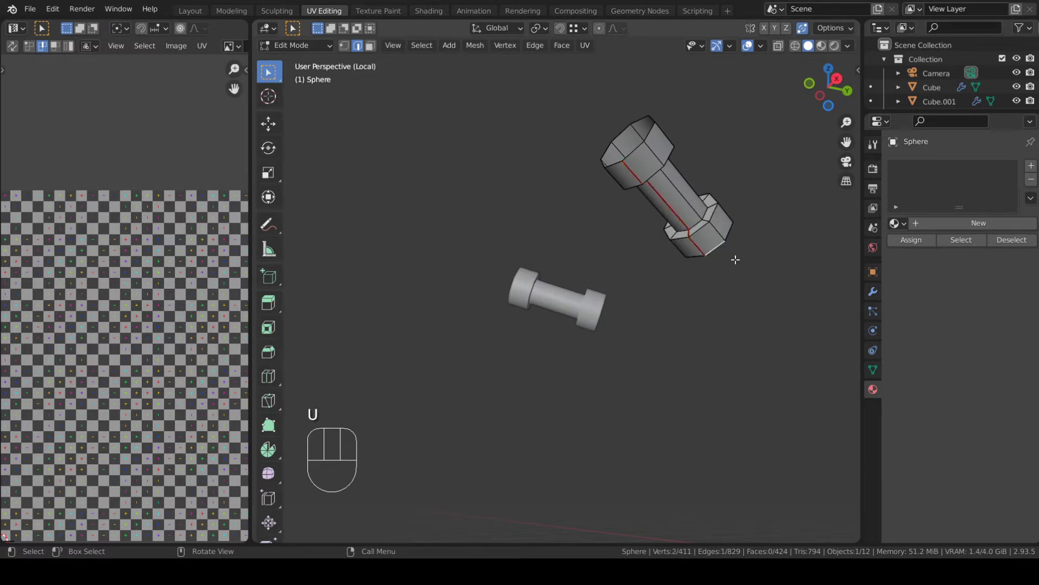
pyautogui.moveTo(727, 242); pyautogui.dragTo(731, 279, button='middle')
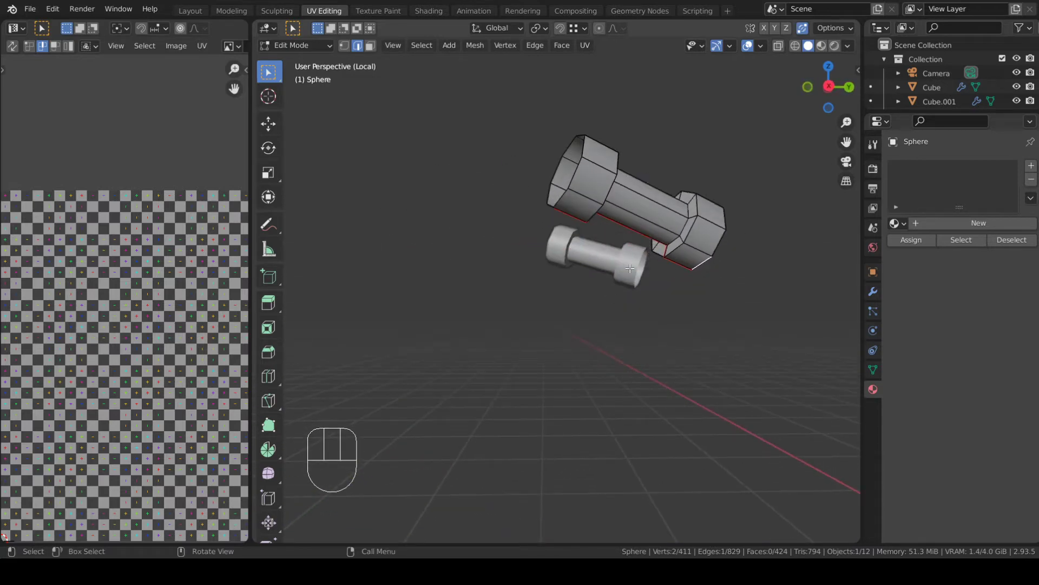
pyautogui.moveTo(717, 212); pyautogui.dragTo(721, 226, button='middle')
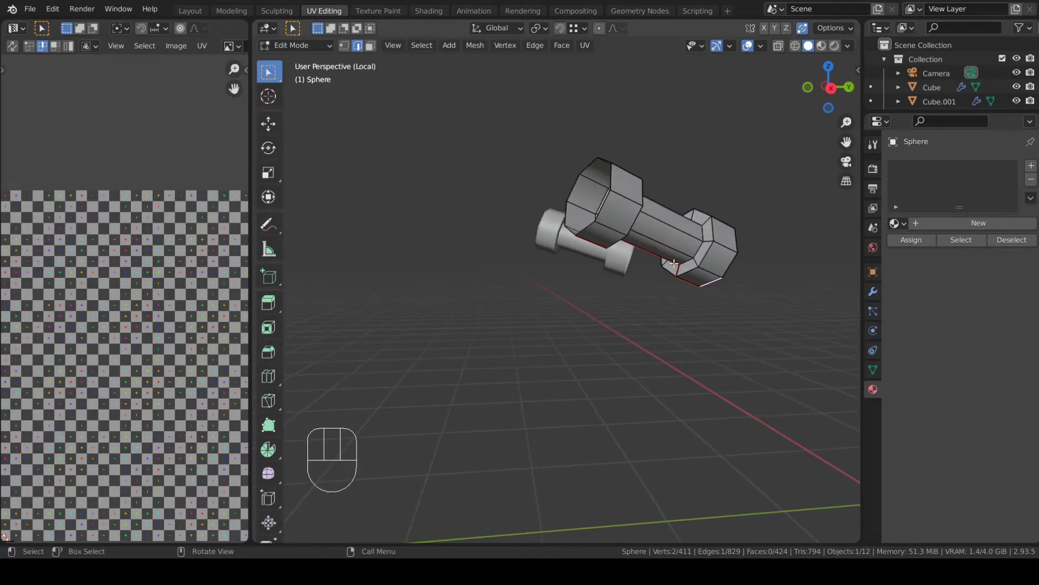
pyautogui.moveTo(675, 263); pyautogui.dragTo(663, 221, button='middle')
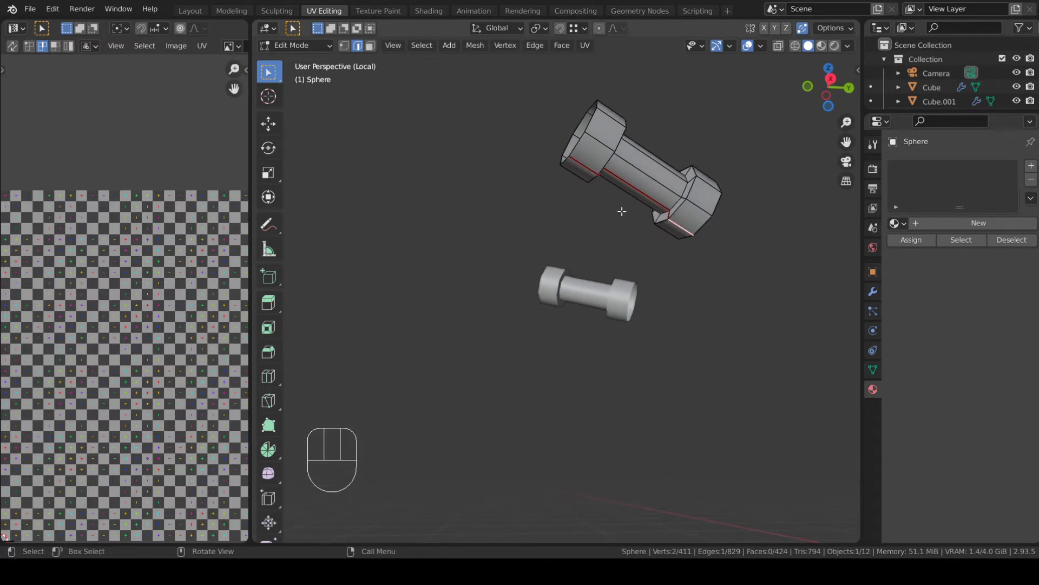
pyautogui.moveTo(570, 208); pyautogui.dragTo(529, 213, button='middle')
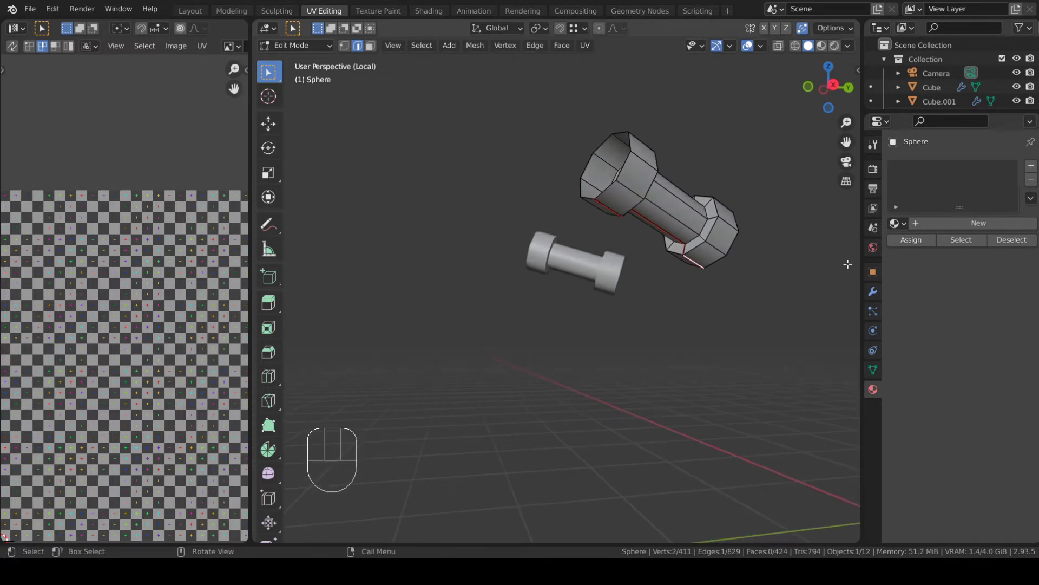
# - Reveal the hidden parts, then select the balls and rod pieces and hide them to isolate the fang blade
pyautogui.moveTo(848, 263); pyautogui.dragTo(622, 274, button='middle')
pyautogui.hotkey('alt', 'h')
pyautogui.press('a')
pyautogui.press('a')
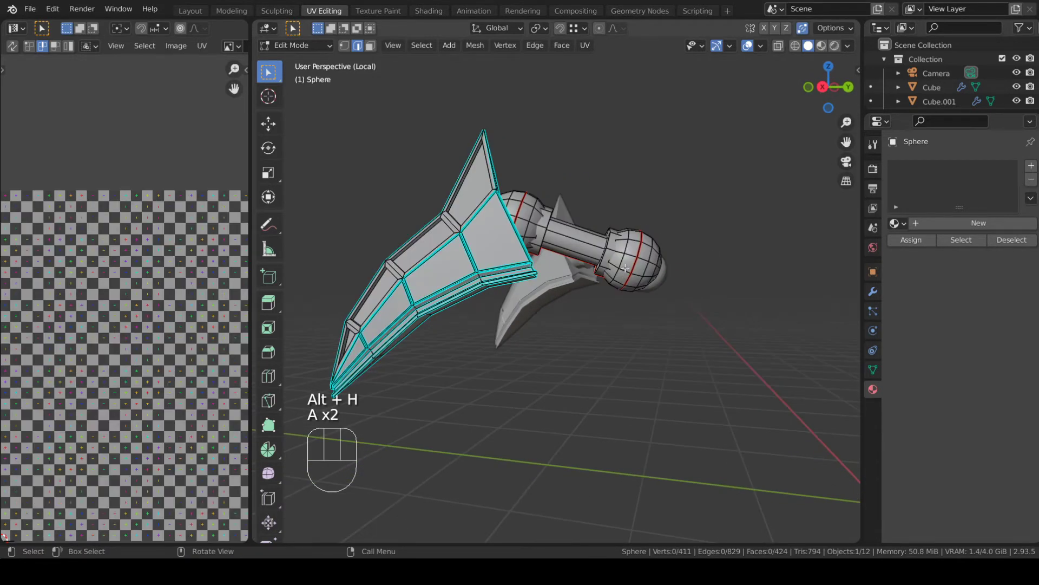
pyautogui.press('l')
pyautogui.press('l')
pyautogui.press('l')
pyautogui.press('l')
pyautogui.press('h')
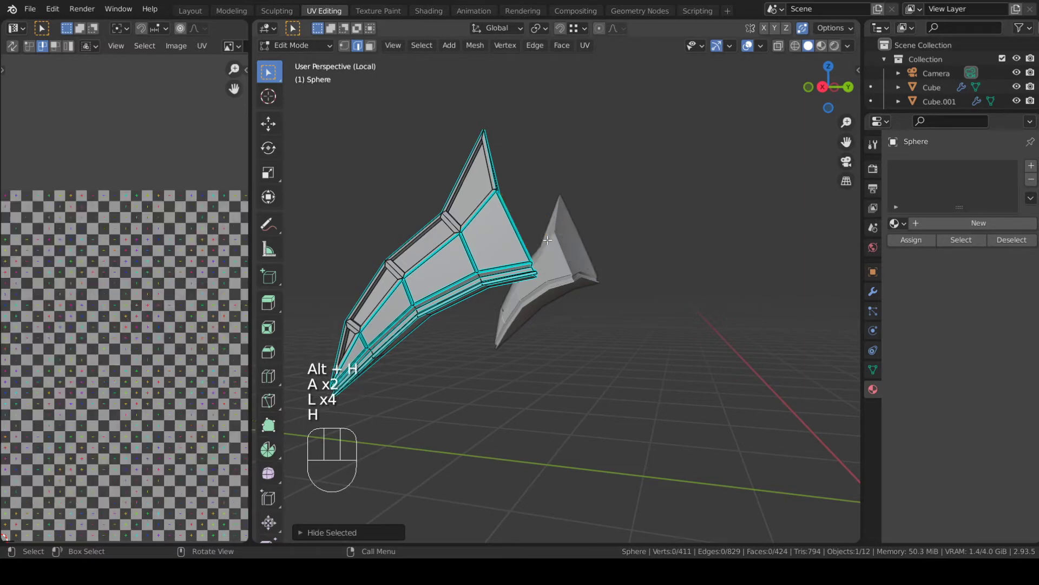
# - Switch to vertex selection for editing the blade's mesh around its central notch
pyautogui.moveTo(547, 240); pyautogui.dragTo(548, 306, button='middle')
pyautogui.click(569, 300)
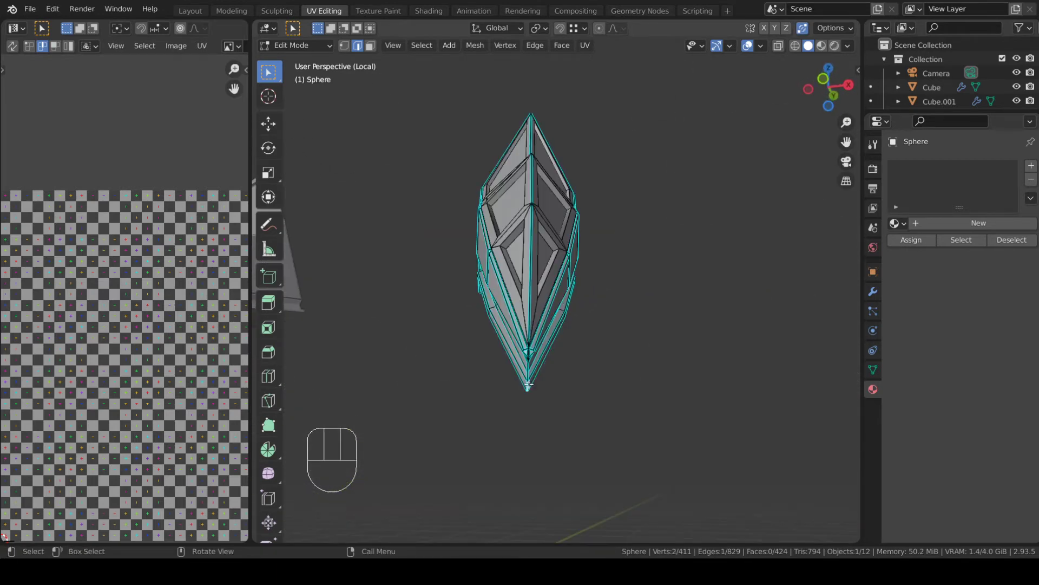
pyautogui.moveTo(528, 386); pyautogui.dragTo(569, 276, button='middle')
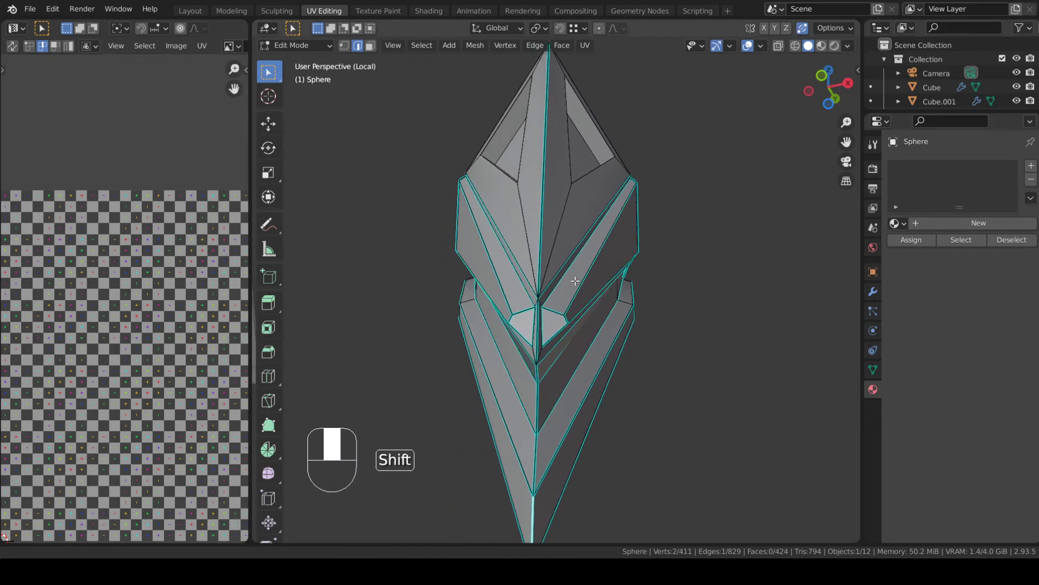
pyautogui.press('1')
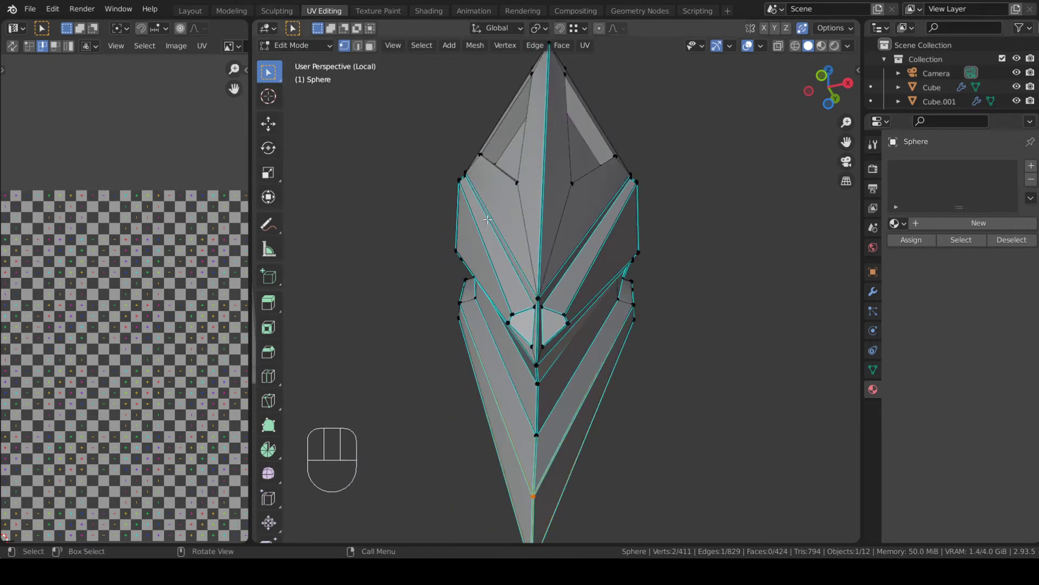
pyautogui.click(546, 307)
pyautogui.press('g')
pyautogui.press('g')
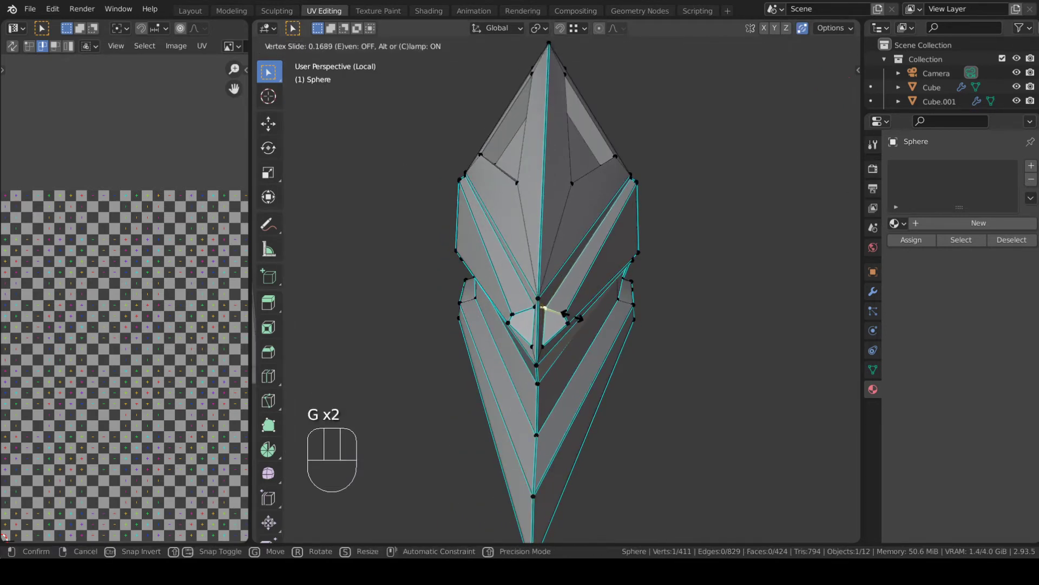
pyautogui.rightClick(574, 317)
pyautogui.moveTo(536, 309)
pyautogui.mouseDown(button='middle')
pyautogui.moveTo(533, 325)
pyautogui.moveTo(528, 310)
pyautogui.mouseUp(button='middle')
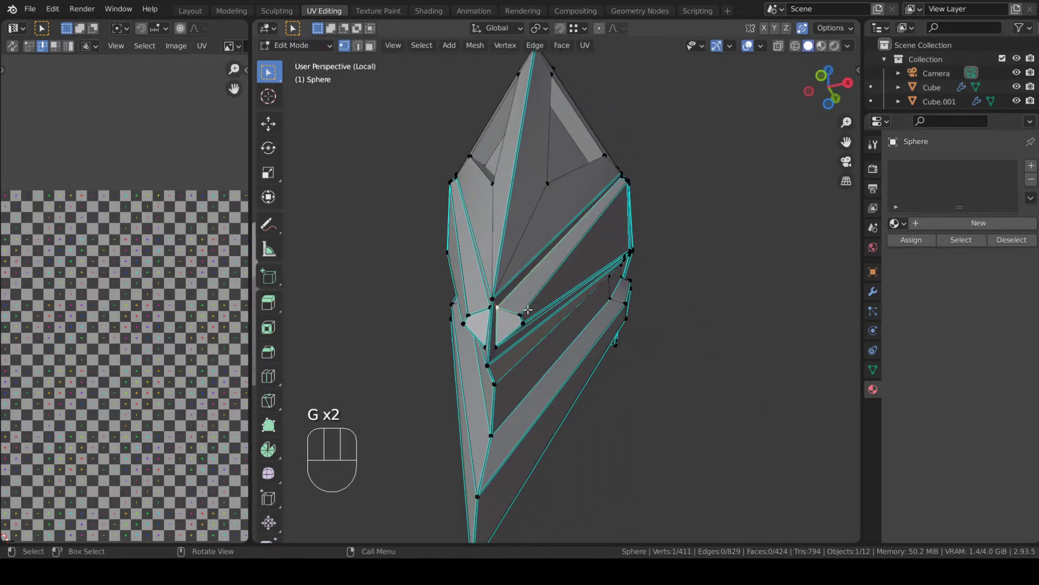
pyautogui.press('s')
pyautogui.press('x')
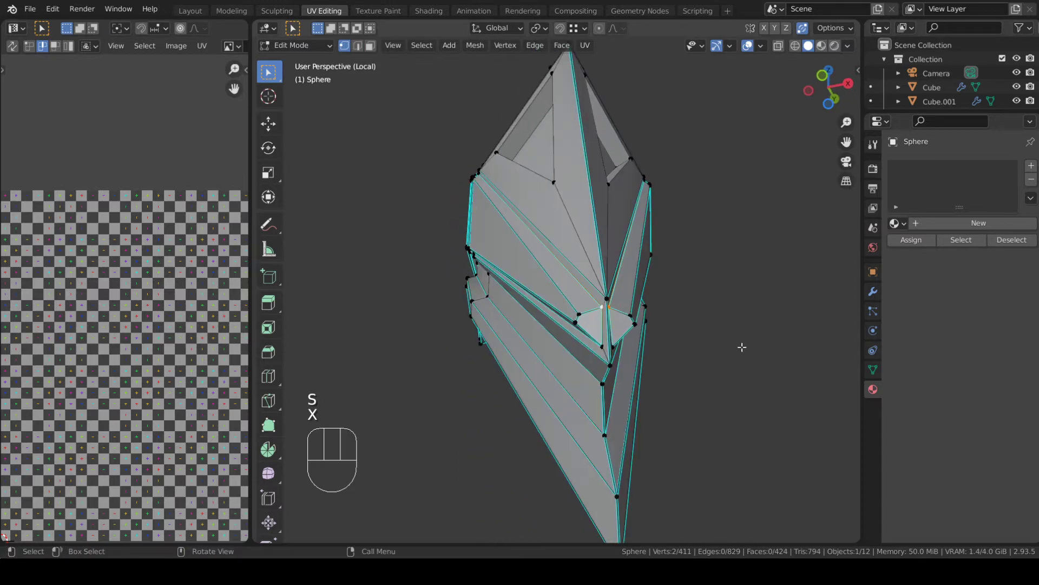
pyautogui.press('s')
pyautogui.press('x')
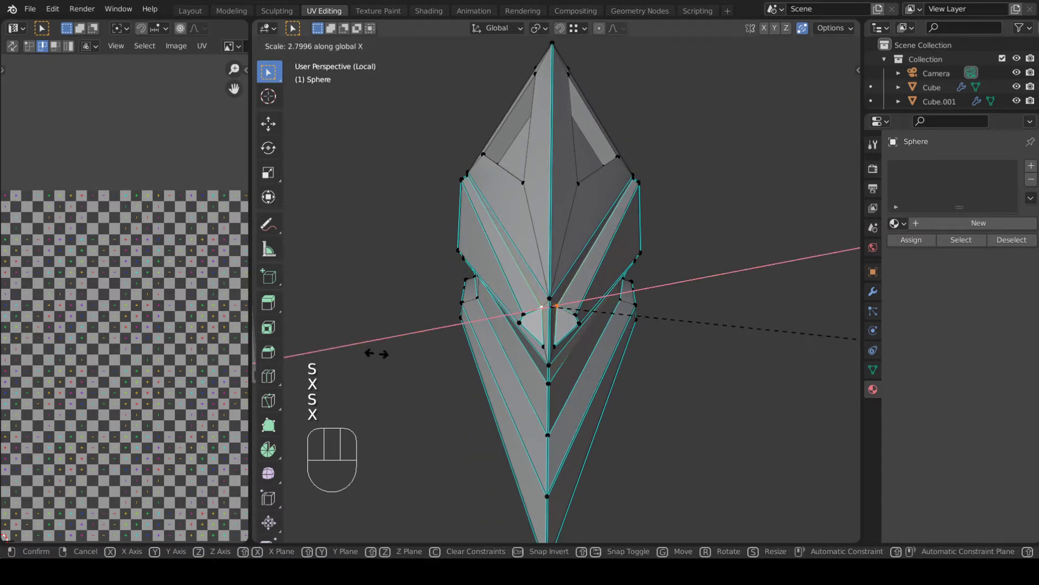
pyautogui.click(562, 383)
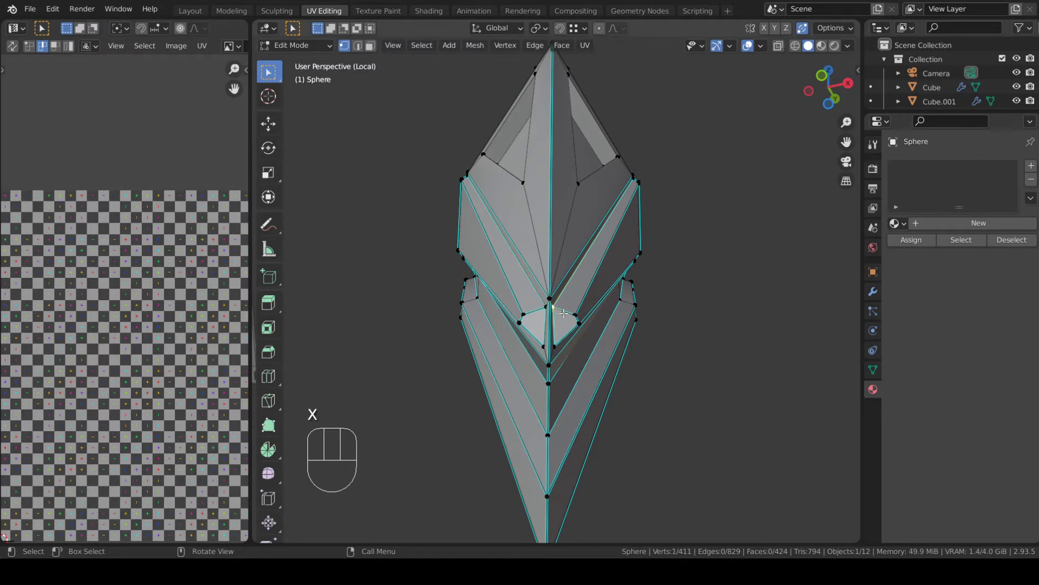
# - Slide the two upper inner vertices of the notch outward along their edges, away from the blade's centre line
pyautogui.press('g')
pyautogui.press('g')
pyautogui.press('g')
pyautogui.press('g')
pyautogui.click(560, 317)
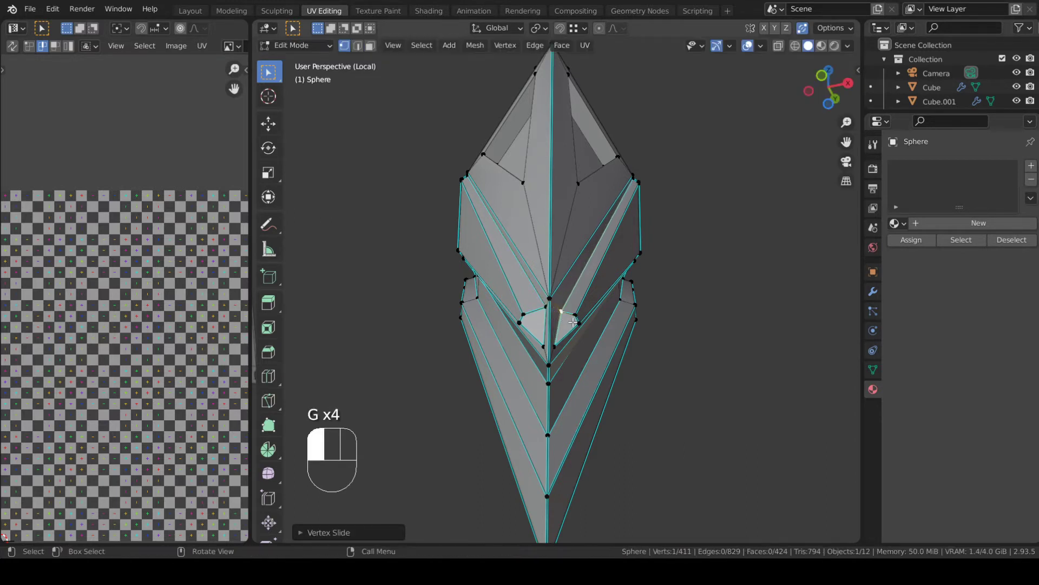
pyautogui.press('g')
pyautogui.press('g')
pyautogui.click(550, 346)
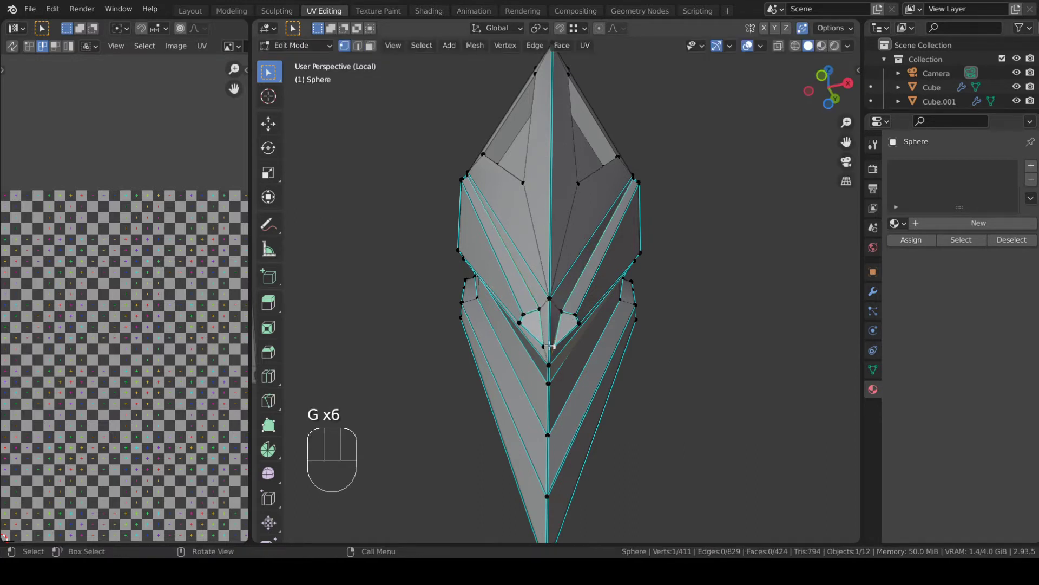
# - Slide the two lower inner vertices of the notch outward along their edges, away from the centre line
pyautogui.press('g')
pyautogui.press('g')
pyautogui.click(552, 342)
pyautogui.press('g')
pyautogui.press('g')
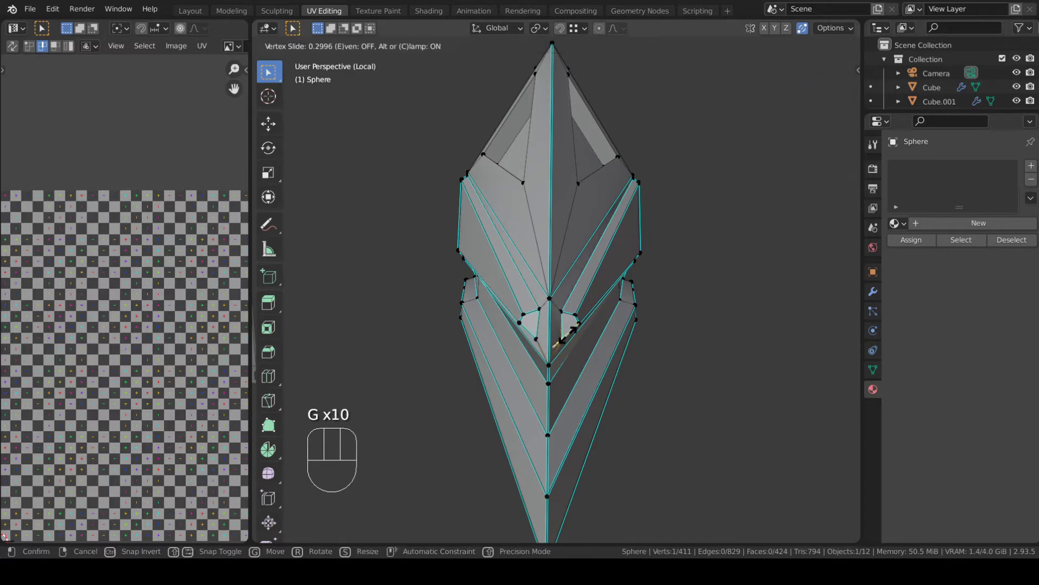
pyautogui.click(567, 336)
# - Switch to edge selection and select connected edge paths along the blade's outer centre ridge, undoing the stray last pick
pyautogui.moveTo(567, 336); pyautogui.dragTo(774, 357, button='middle')
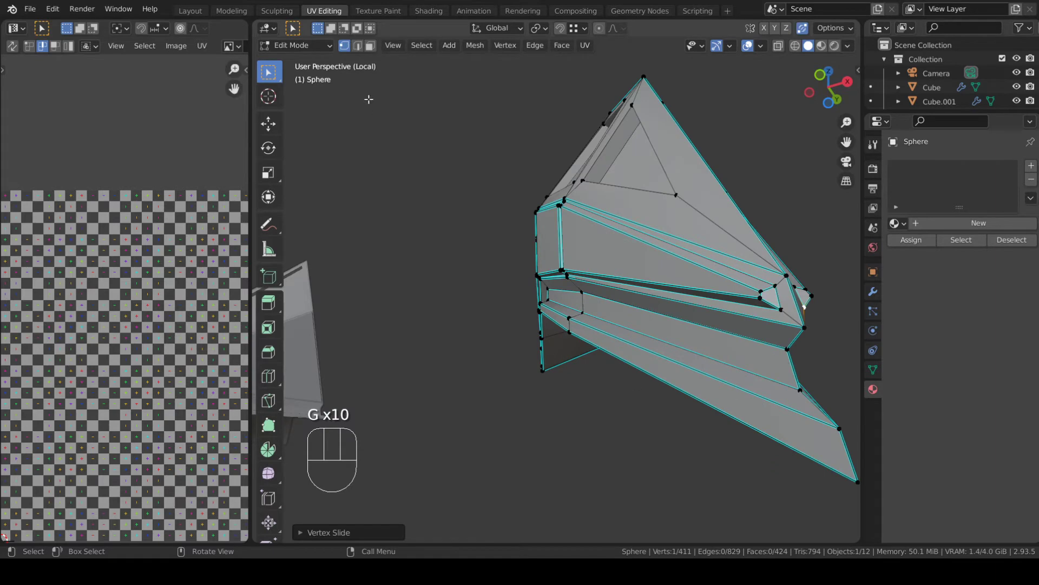
pyautogui.click(357, 45)
pyautogui.moveTo(611, 303); pyautogui.dragTo(499, 279, button='middle')
pyautogui.click(654, 382)
pyautogui.keyDown('ctrl'); pyautogui.click(602, 366); pyautogui.keyUp('ctrl')
pyautogui.scroll(2, 543, 297)
pyautogui.keyDown('ctrl'); pyautogui.click(707, 372); pyautogui.keyUp('ctrl')
pyautogui.keyDown('shift'); pyautogui.click(654, 432); pyautogui.keyUp('shift')
pyautogui.keyDown('ctrl'); pyautogui.click(578, 239); pyautogui.keyUp('ctrl')
pyautogui.moveTo(476, 281); pyautogui.dragTo(600, 341, button='middle')
pyautogui.keyDown('shift'); pyautogui.click(405, 393); pyautogui.keyUp('shift')
pyautogui.hotkey('ctrl', 'z')
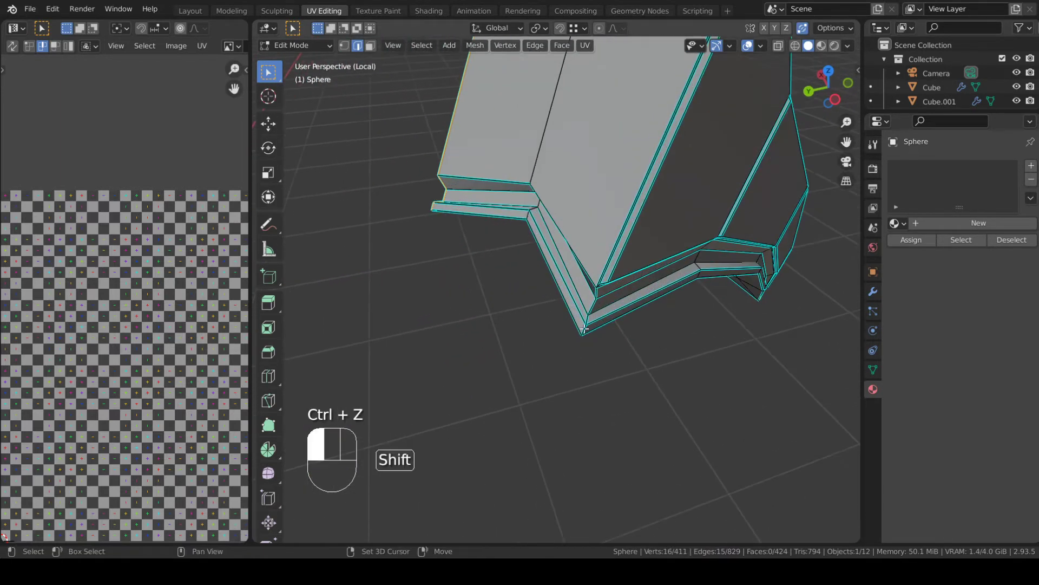
# - Extend the edge selection along the side border of the blade's rear face up to the tip and mark it as a seam
pyautogui.keyDown('shift'); pyautogui.click(584, 329); pyautogui.keyUp('shift')
pyautogui.keyDown('shift'); pyautogui.moveTo(630, 263); pyautogui.dragTo(612, 437, button='middle'); pyautogui.keyUp('shift')
pyautogui.scroll(-3, 633, 266)
pyautogui.moveTo(632, 266); pyautogui.dragTo(495, 219, button='middle')
pyautogui.keyDown('ctrl'); pyautogui.click(494, 218); pyautogui.keyUp('ctrl')
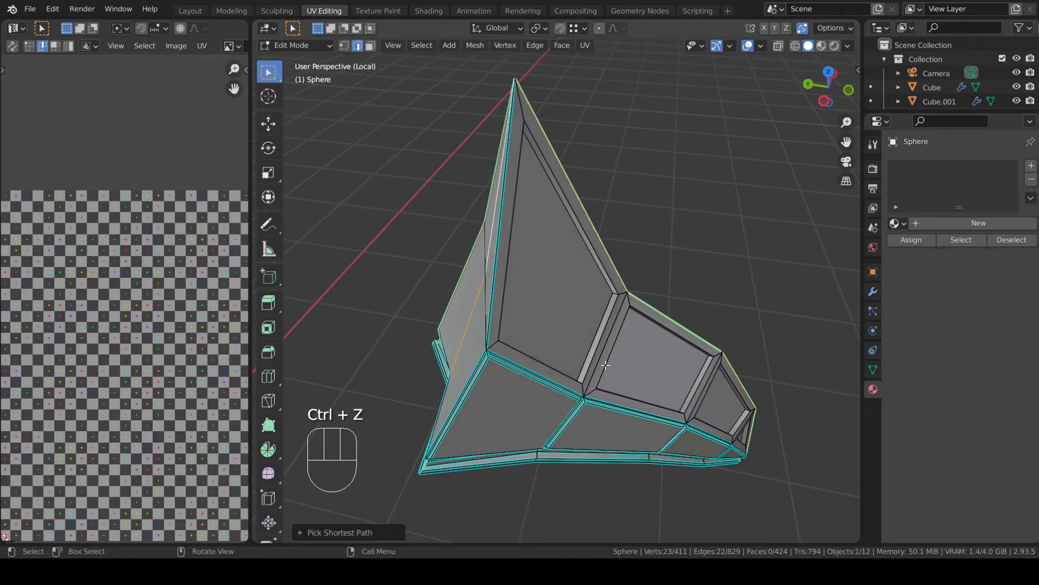
pyautogui.hotkey('ctrl', 'z')
pyautogui.press('u')
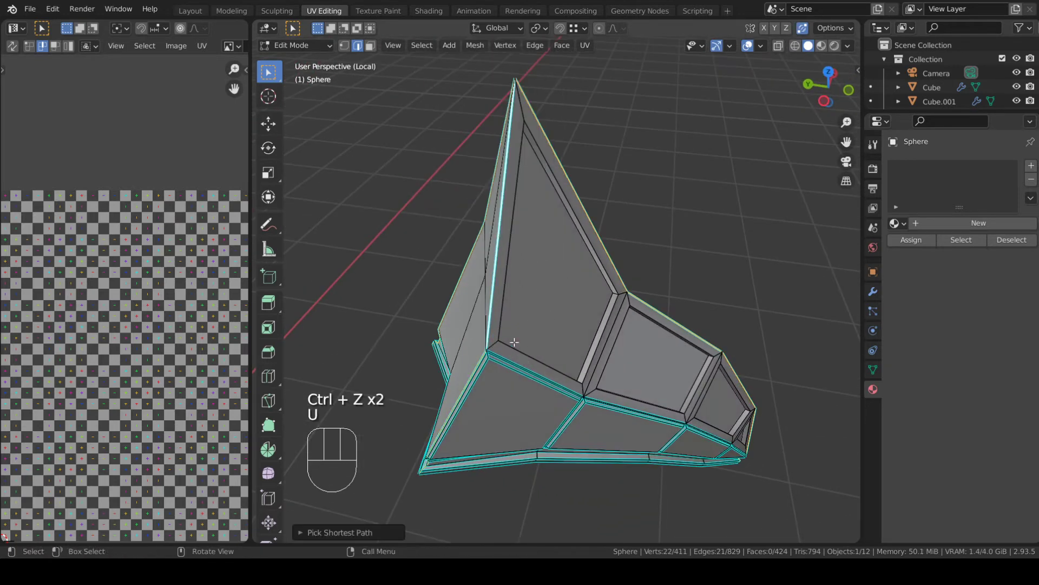
pyautogui.press('u')
pyautogui.click(608, 192)
# - Select the whole blade and unwrap it
pyautogui.press('a')
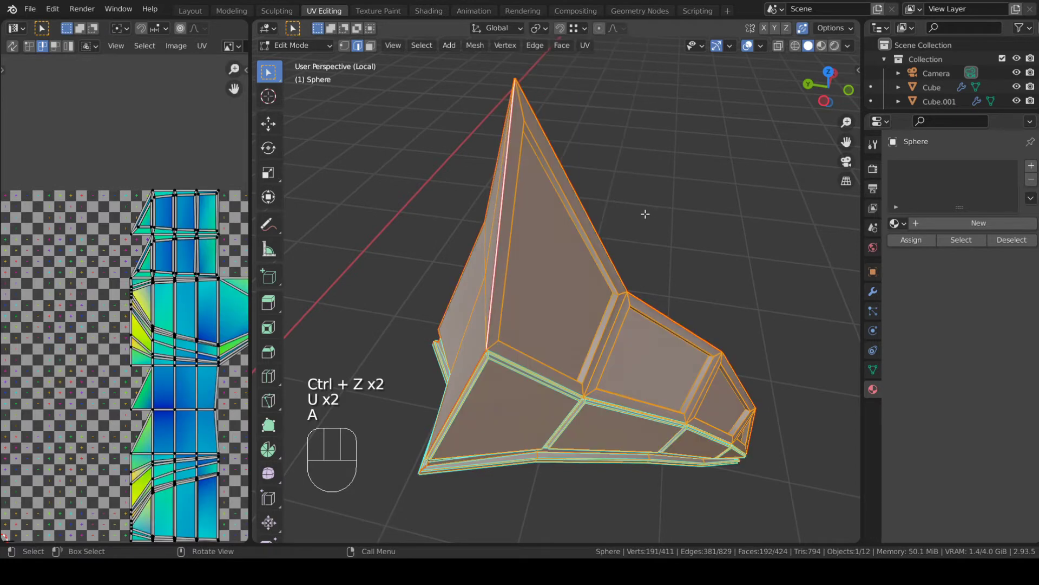
pyautogui.moveTo(639, 253); pyautogui.dragTo(669, 251, button='middle')
pyautogui.scroll(-3, 669, 251)
pyautogui.press('u')
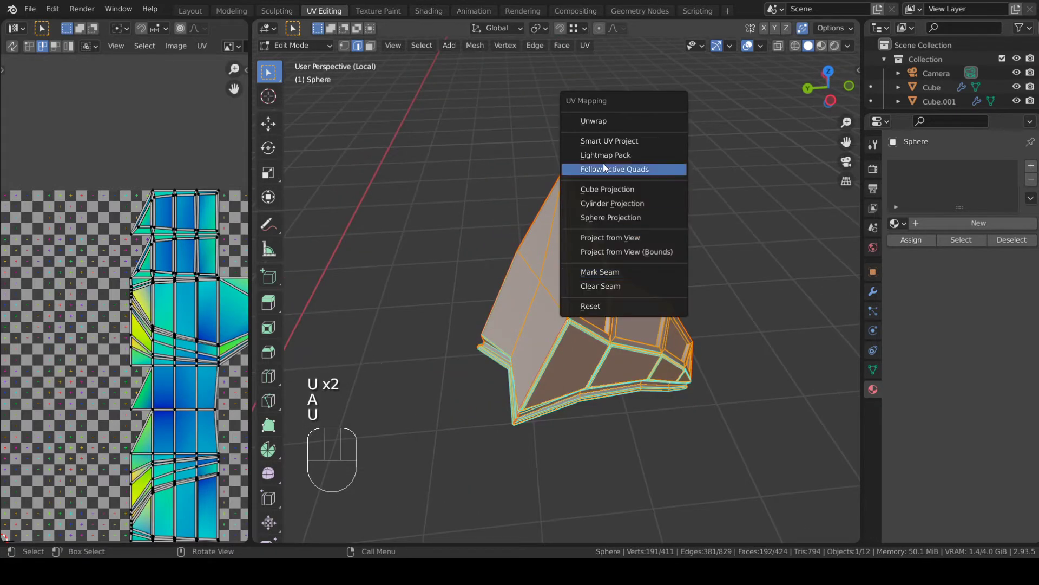
pyautogui.click(606, 120)
# - Widen the UV editor and examine the blade's unwrapped layout for stretched faces
pyautogui.scroll(2, 102, 354)
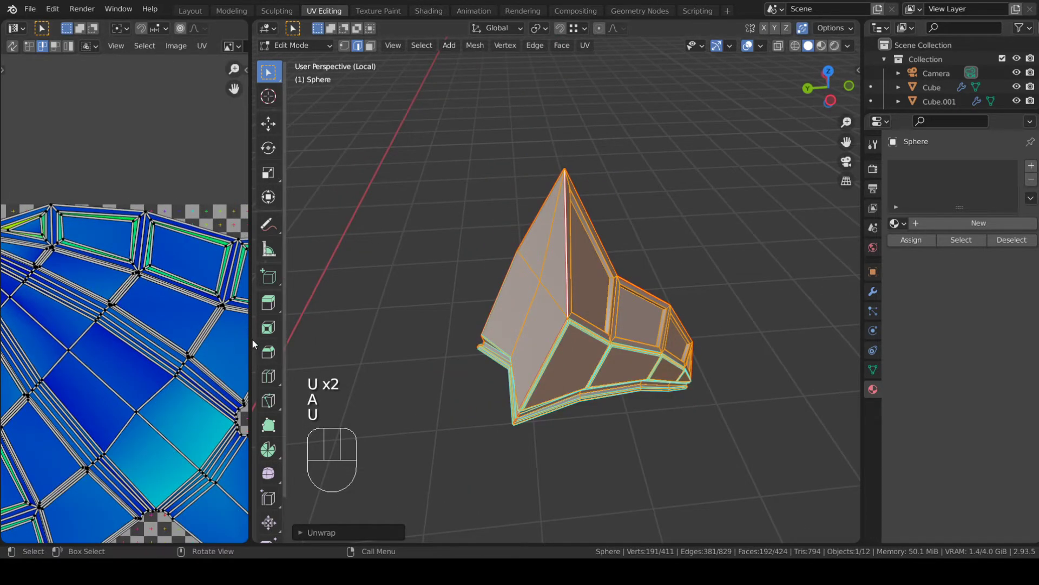
pyautogui.moveTo(252, 339); pyautogui.dragTo(586, 336)
pyautogui.scroll(5, 433, 373)
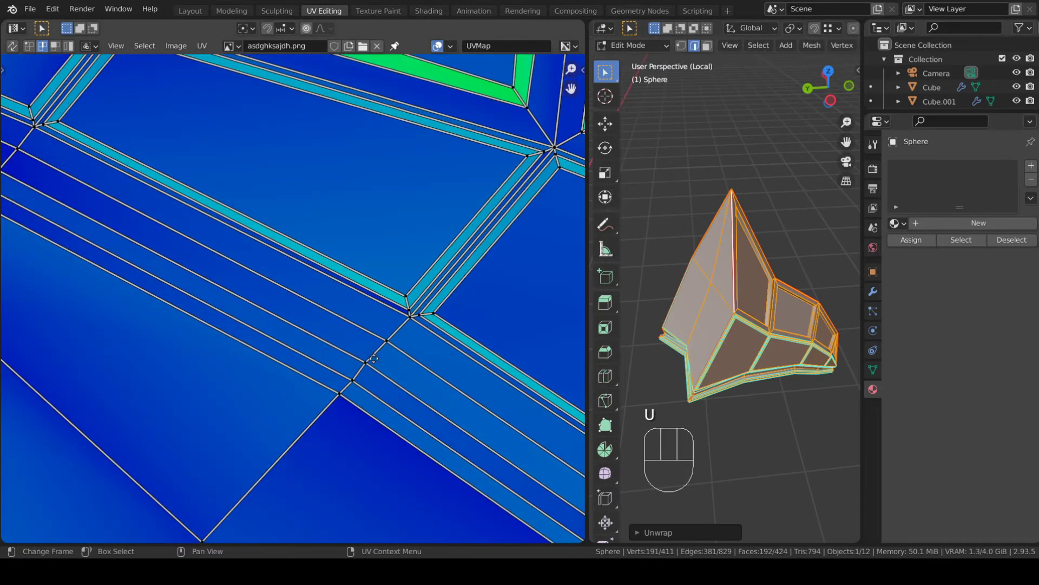
pyautogui.scroll(-5, 512, 505)
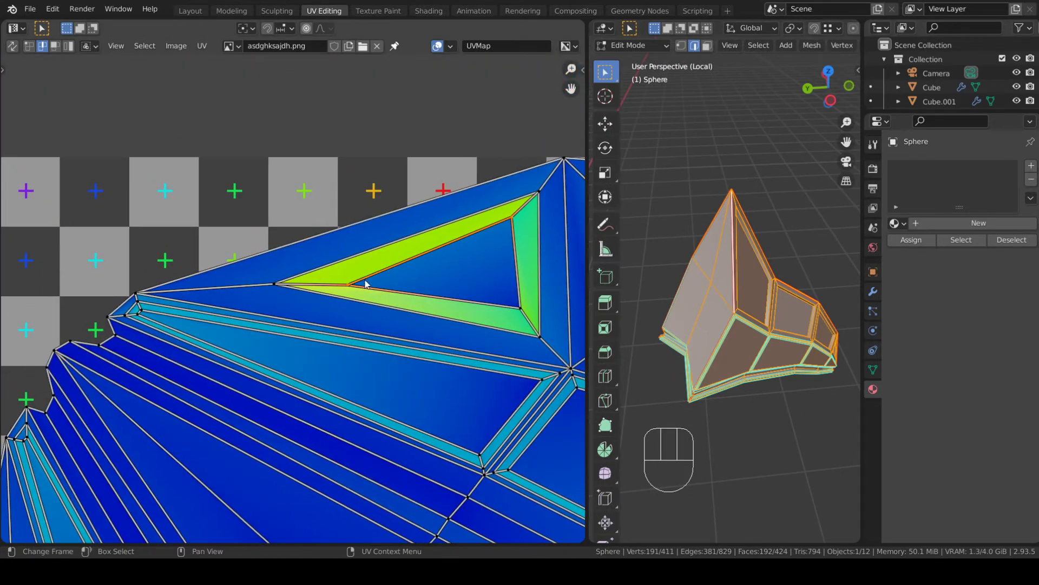
# - Examine the stretched triangular recess on the blade, comparing its UV faces with the matching geometry
pyautogui.moveTo(344, 291); pyautogui.dragTo(292, 308, button='middle')
pyautogui.moveTo(677, 290); pyautogui.dragTo(877, 341, button='middle')
pyautogui.keyDown('shift'); pyautogui.moveTo(818, 449); pyautogui.dragTo(686, 330, button='middle'); pyautogui.keyUp('shift')
pyautogui.scroll(4, 686, 330)
pyautogui.keyDown('shift'); pyautogui.moveTo(638, 379); pyautogui.dragTo(754, 312, button='middle'); pyautogui.keyUp('shift')
pyautogui.scroll(4, 775, 323)
pyautogui.moveTo(784, 320); pyautogui.dragTo(761, 323, button='middle')
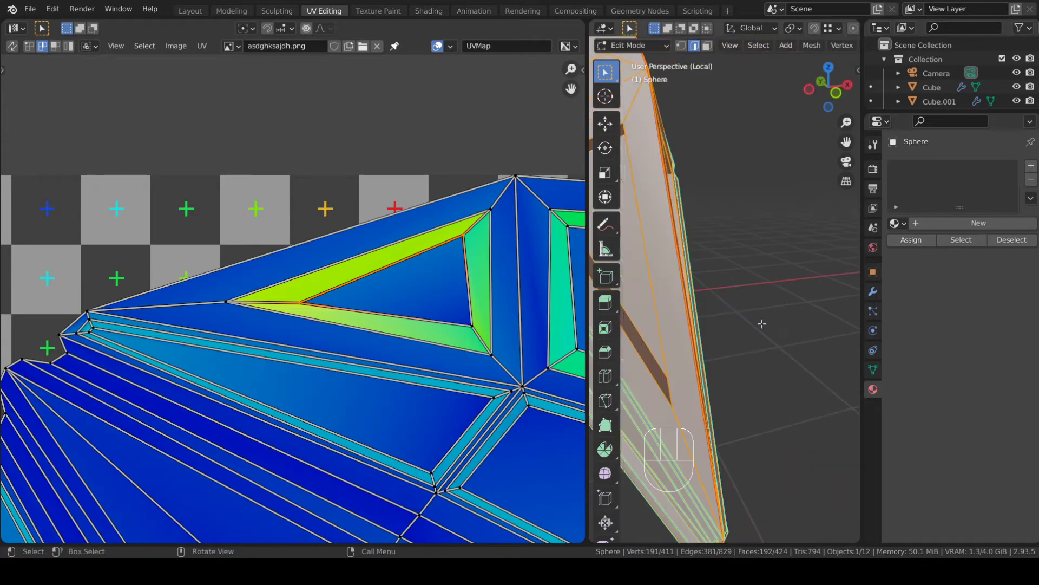
pyautogui.moveTo(655, 300); pyautogui.dragTo(677, 313, button='middle')
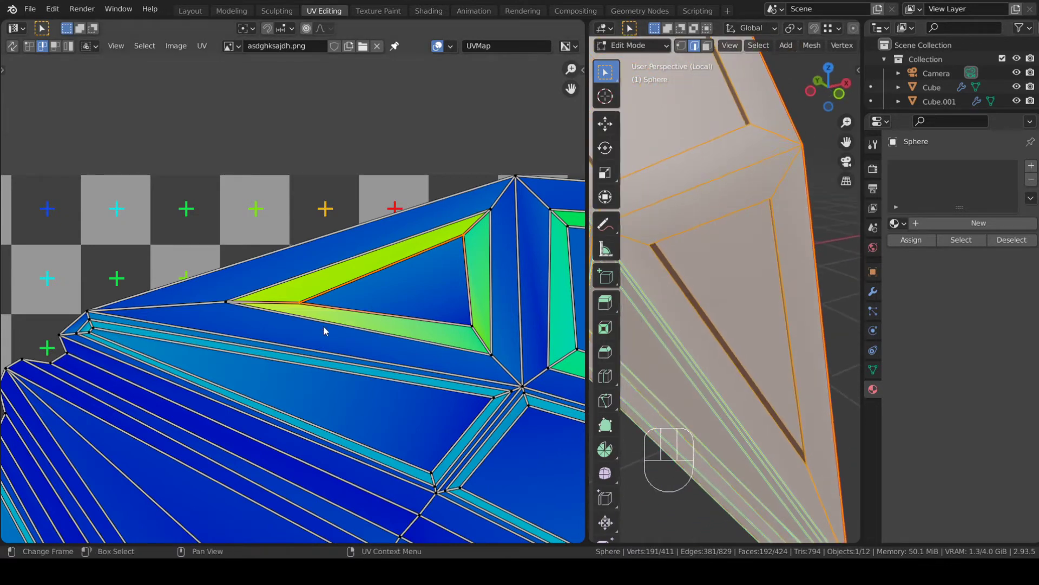
# - Try moving the inner corner vertex of the blade's triangular recess in the UV layout to reduce the stretching
pyautogui.press('g')
pyautogui.rightClick(314, 308)
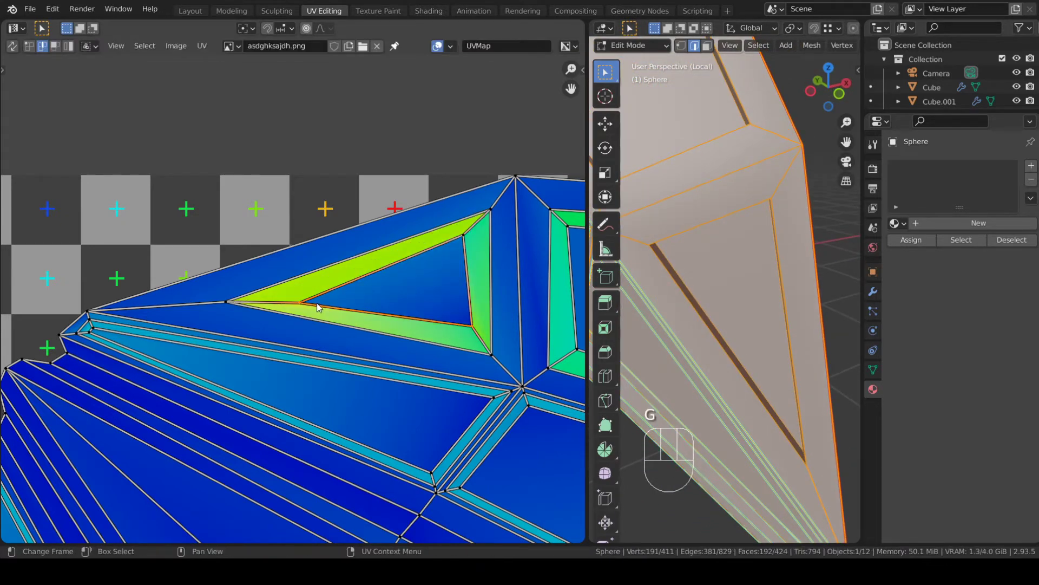
pyautogui.press('g')
pyautogui.rightClick(299, 303)
pyautogui.press('g')
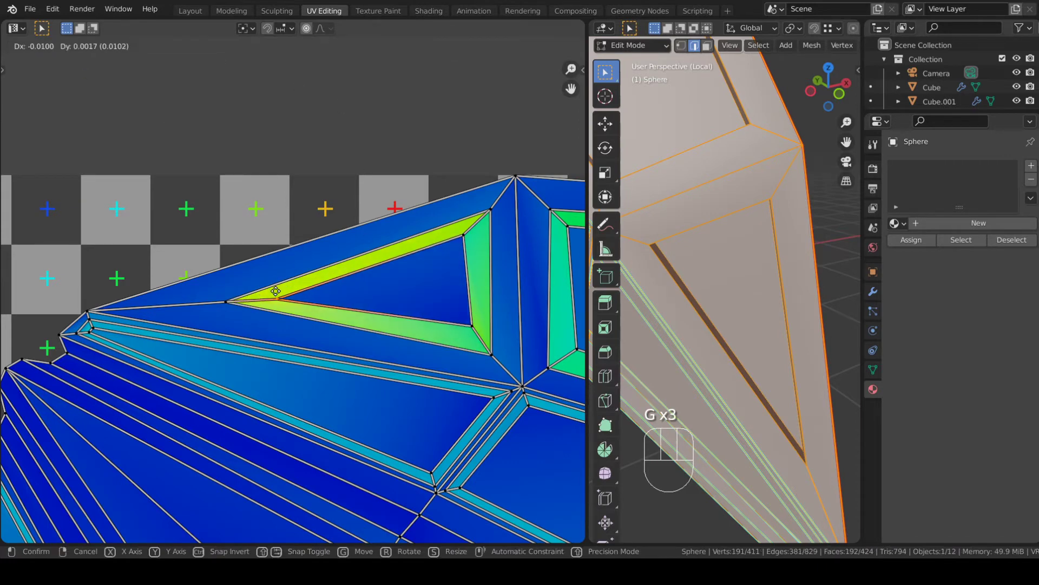
pyautogui.rightClick(275, 292)
pyautogui.scroll(-2, 295, 295)
pyautogui.scroll(2, 318, 286)
pyautogui.press('g')
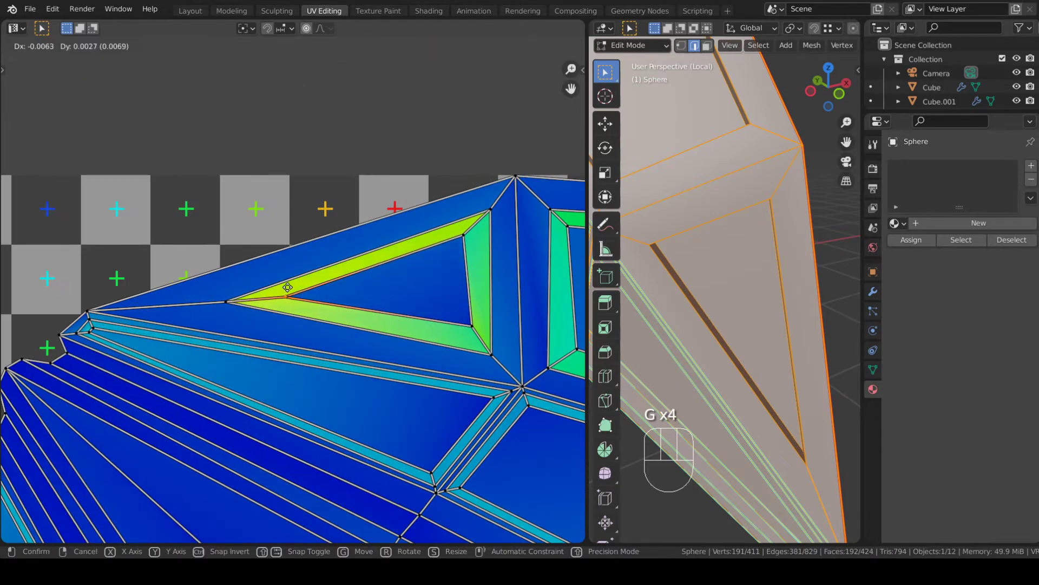
pyautogui.rightClick(290, 290)
pyautogui.press('g')
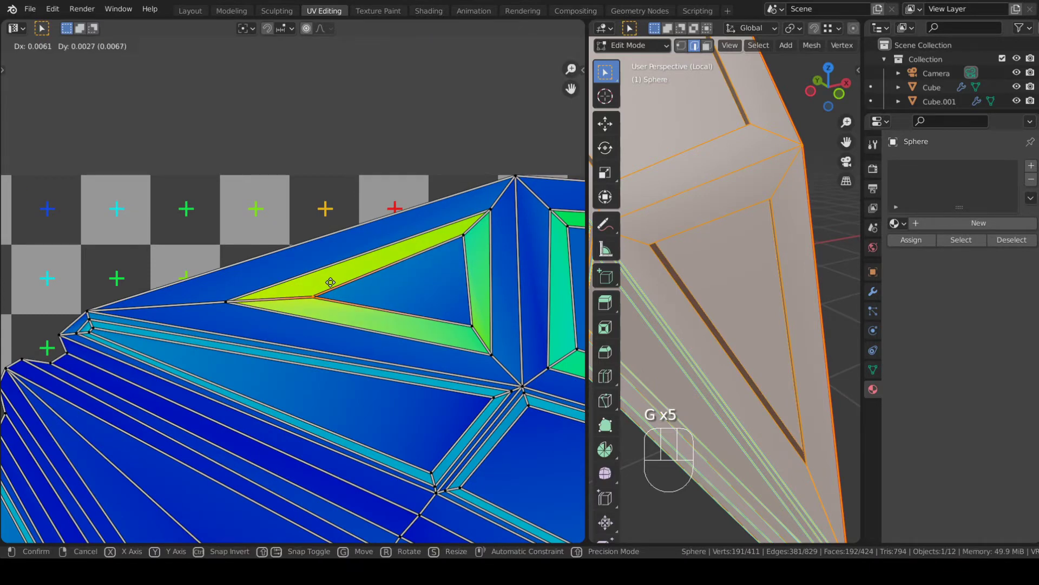
pyautogui.rightClick(330, 282)
pyautogui.scroll(-3, 368, 309)
pyautogui.scroll(4, 350, 266)
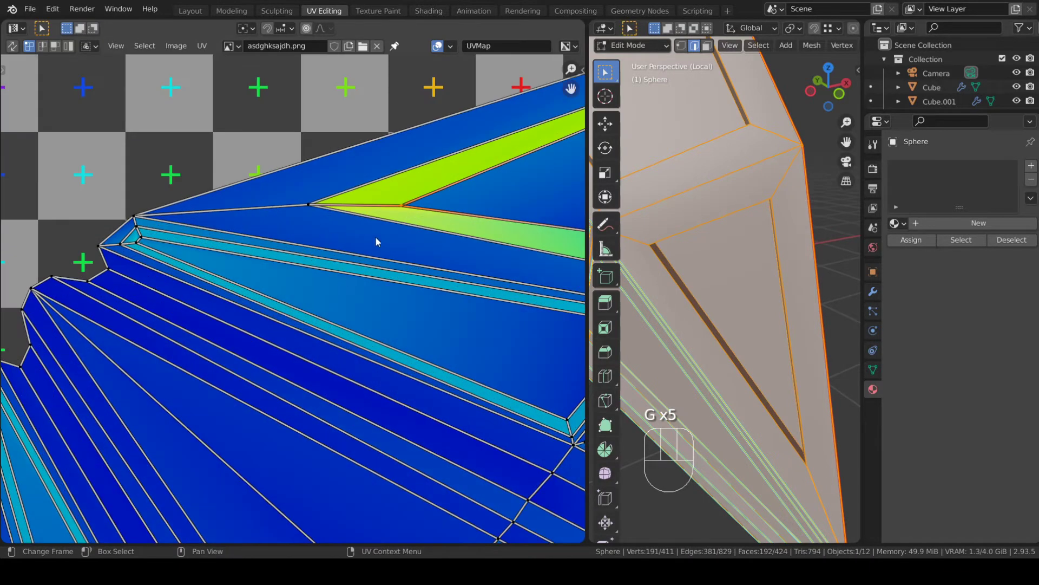
# - Examine the blade's complete UV layout and compare it with the fang's shape from several sides, in and out of edit mode
pyautogui.scroll(-3, 401, 243)
pyautogui.moveTo(450, 247); pyautogui.dragTo(529, 62, button='middle')
pyautogui.scroll(-2, 494, 167)
pyautogui.scroll(-3, 530, 162)
pyautogui.scroll(-6, 720, 279)
pyautogui.moveTo(818, 287); pyautogui.dragTo(612, 297, button='middle')
pyautogui.scroll(3, 486, 295)
pyautogui.moveTo(695, 288); pyautogui.dragTo(839, 283, button='middle')
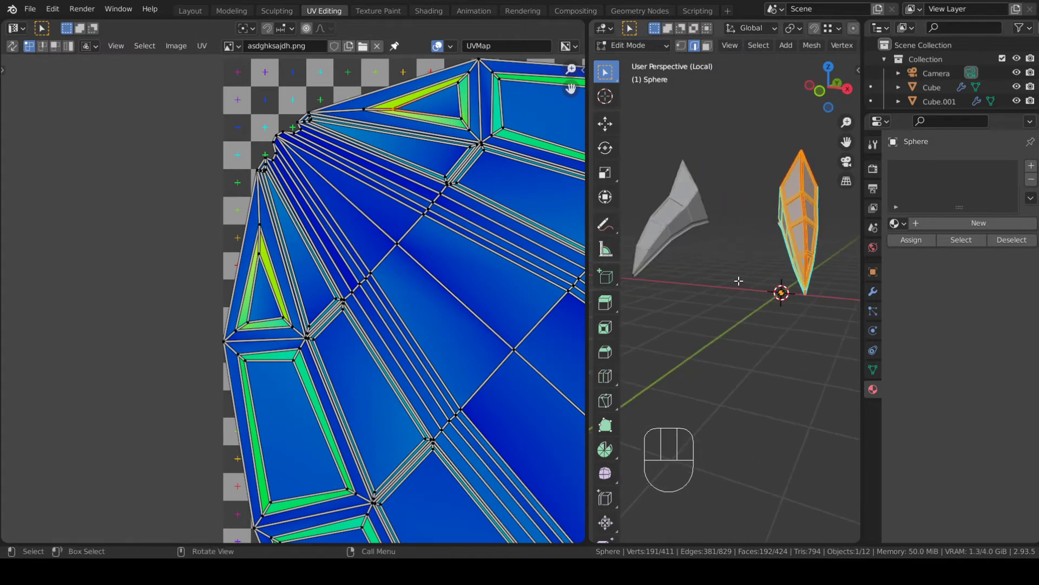
pyautogui.moveTo(738, 281); pyautogui.dragTo(799, 279, button='middle')
pyautogui.scroll(-5, 534, 227)
pyautogui.moveTo(519, 373); pyautogui.dragTo(447, 267, button='middle')
pyautogui.scroll(3, 499, 226)
pyautogui.press('Tab')
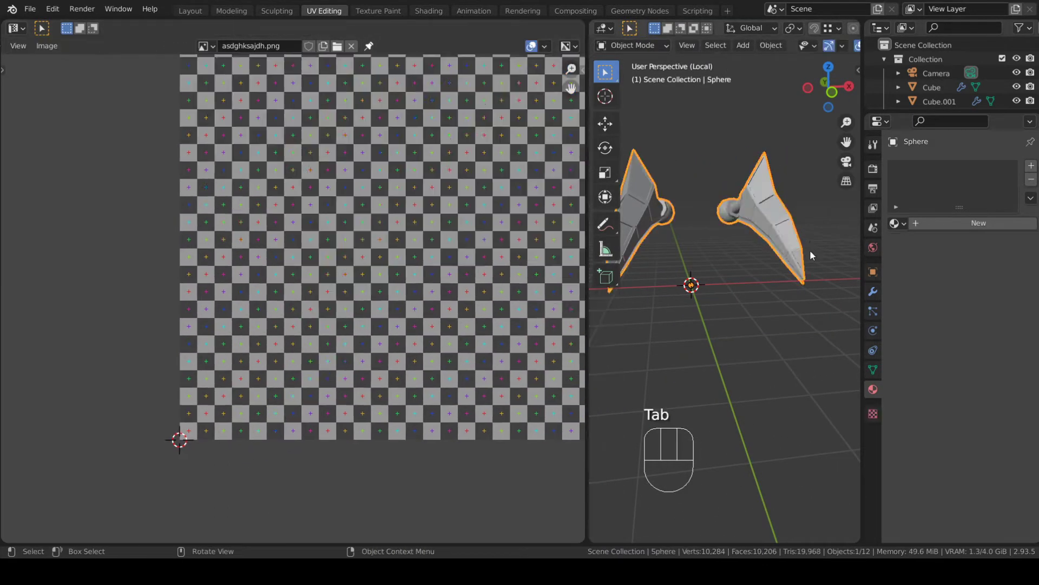
pyautogui.moveTo(810, 249); pyautogui.dragTo(730, 206, button='middle')
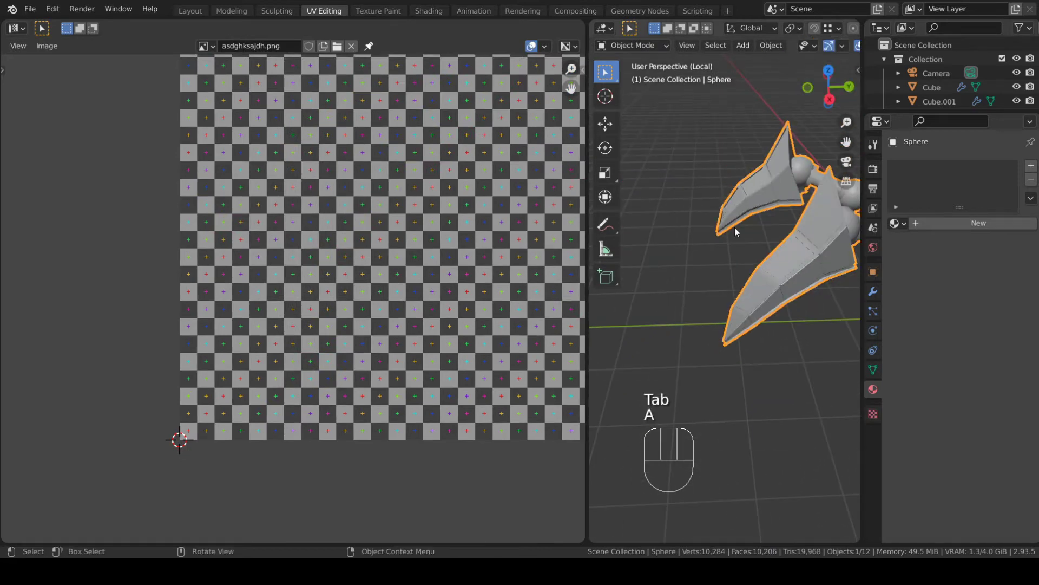
pyautogui.press('Tab')
pyautogui.moveTo(728, 263); pyautogui.dragTo(793, 265, button='middle')
pyautogui.scroll(-5, 465, 243)
pyautogui.moveTo(521, 235); pyautogui.dragTo(487, 247, button='middle')
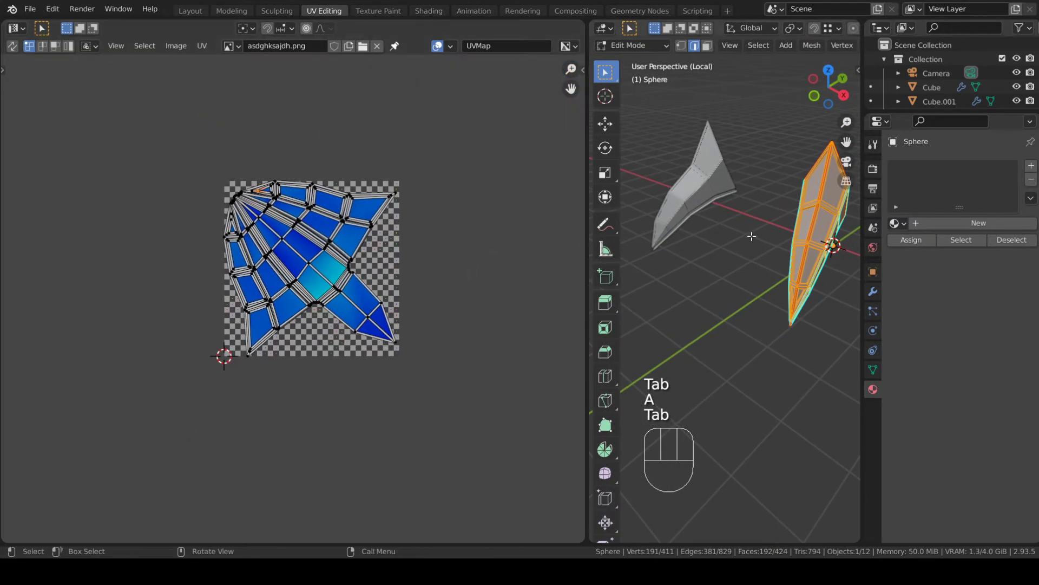
pyautogui.press('Tab')
pyautogui.moveTo(752, 236); pyautogui.dragTo(662, 263, button='middle')
pyautogui.press('Tab')
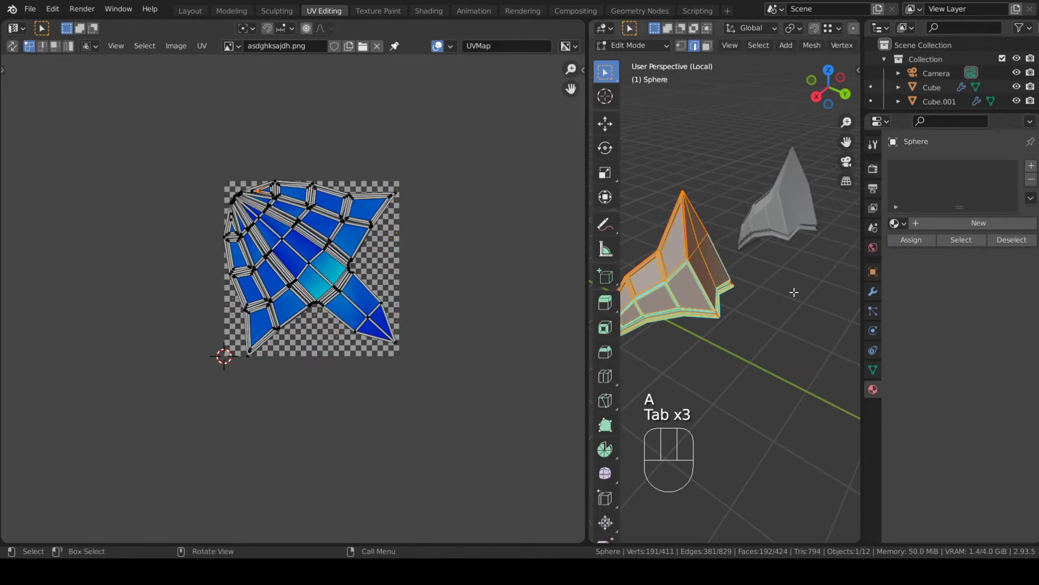
# - Reveal the fang's hidden parts, select all of its UVs and pack the islands
pyautogui.hotkey('alt', 'h')
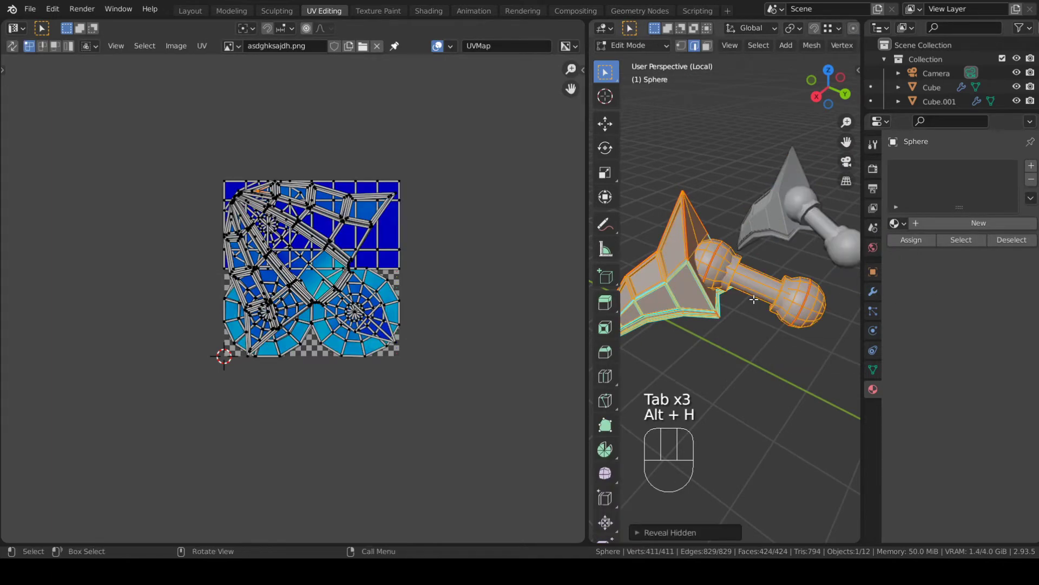
pyautogui.press('a')
pyautogui.click(202, 46)
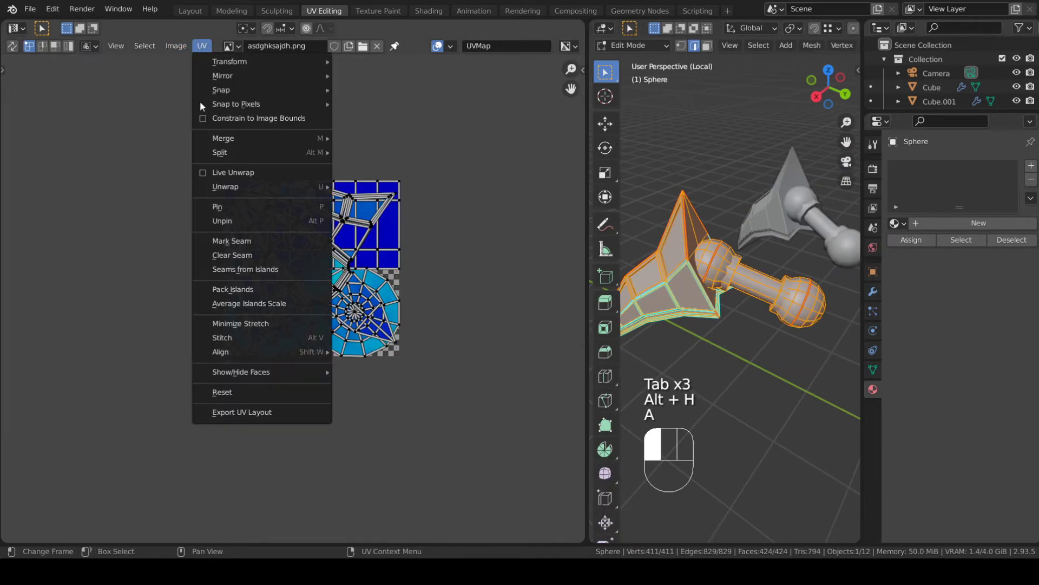
pyautogui.press('a')
pyautogui.click(202, 46)
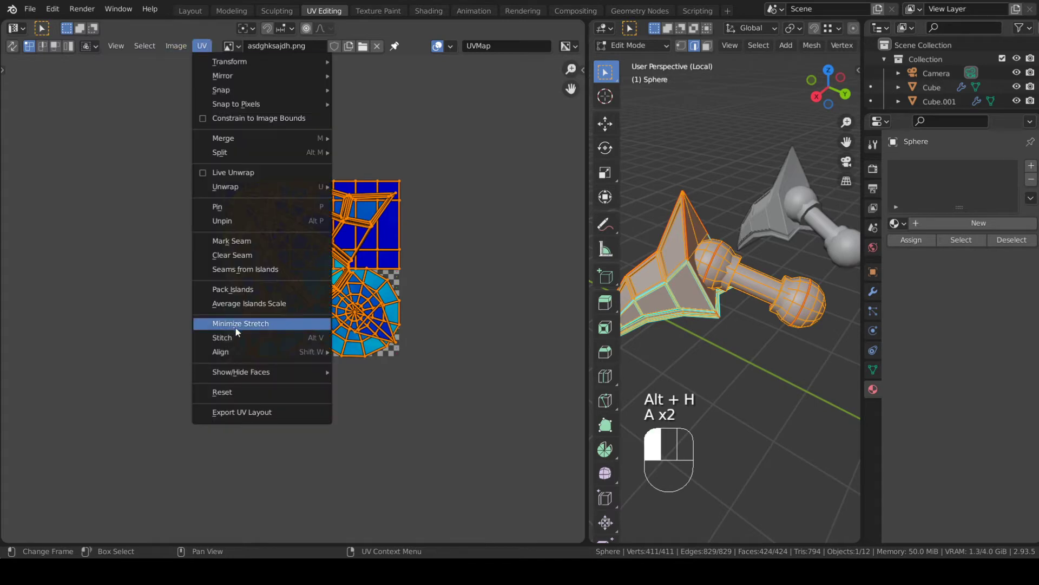
pyautogui.click(266, 289)
pyautogui.scroll(3, 368, 293)
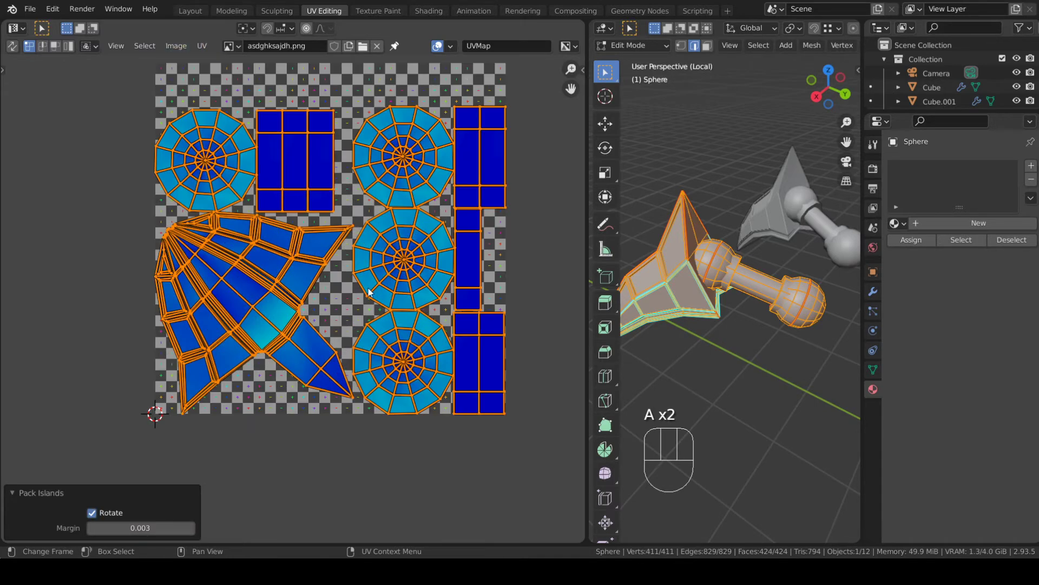
# - Assign the existing UVChecker material to the fangs and switch the viewport to material preview
pyautogui.click(892, 222)
pyautogui.click(835, 257)
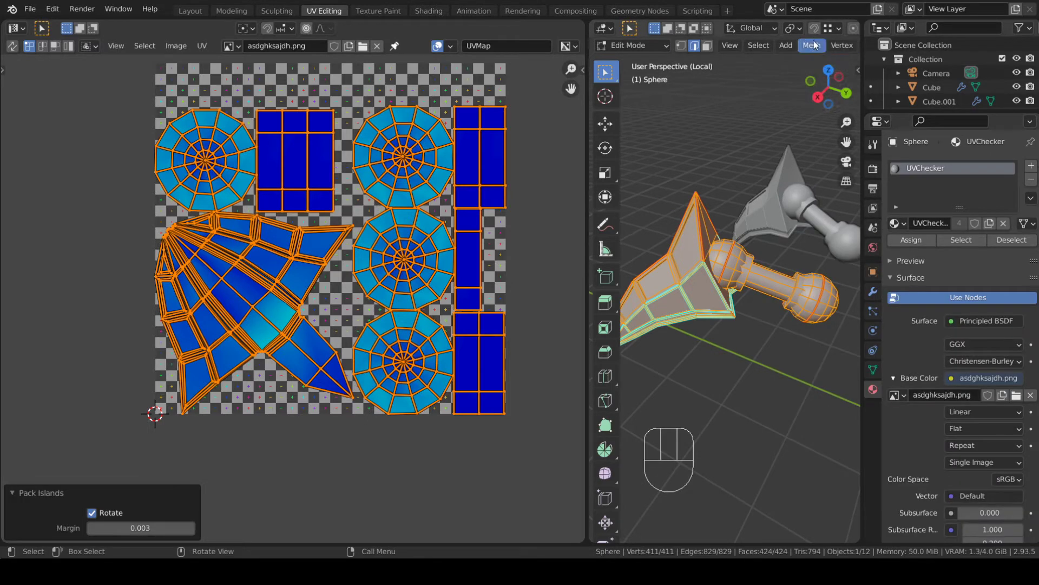
pyautogui.hscroll(5, 817, 44)
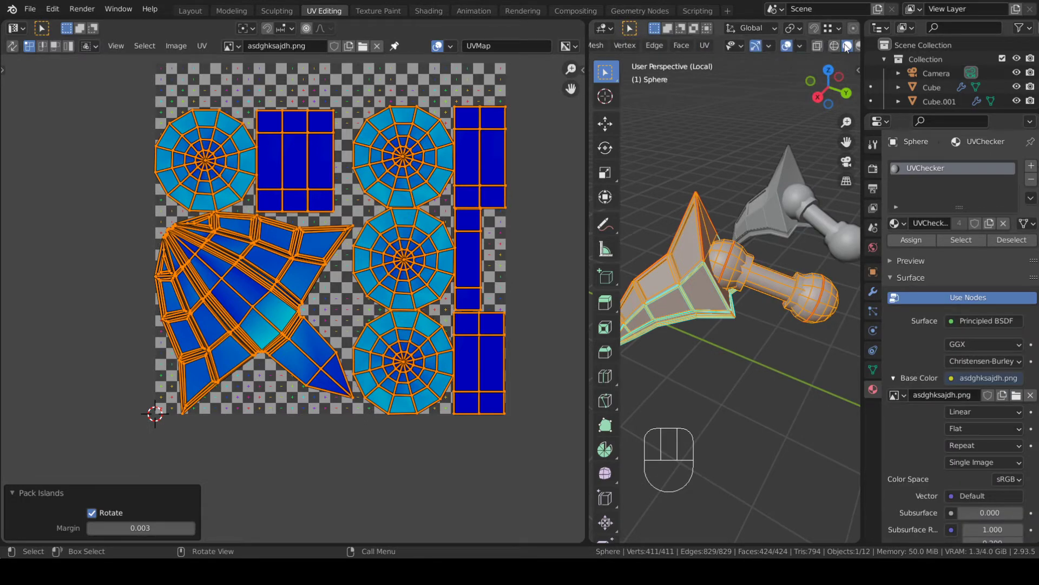
pyautogui.click(858, 47)
# - Leave edit mode and inspect the checker pattern on the fangs' blades, rods and ball joints
pyautogui.press('Tab')
pyautogui.moveTo(708, 301); pyautogui.dragTo(749, 262, button='middle')
pyautogui.scroll(4, 767, 269)
pyautogui.scroll(2, 750, 262)
pyautogui.keyDown('shift'); pyautogui.moveTo(697, 281); pyautogui.dragTo(733, 273, button='middle'); pyautogui.keyUp('shift')
pyautogui.scroll(3, 734, 273)
pyautogui.scroll(-3, 732, 230)
pyautogui.moveTo(732, 230); pyautogui.dragTo(772, 275, button='middle')
pyautogui.scroll(-2, 784, 284)
pyautogui.press('Tab')
pyautogui.press('Tab')
# - Exit local view, select the socket rings around the spider's front body and enter edit mode on them
pyautogui.press('alt')
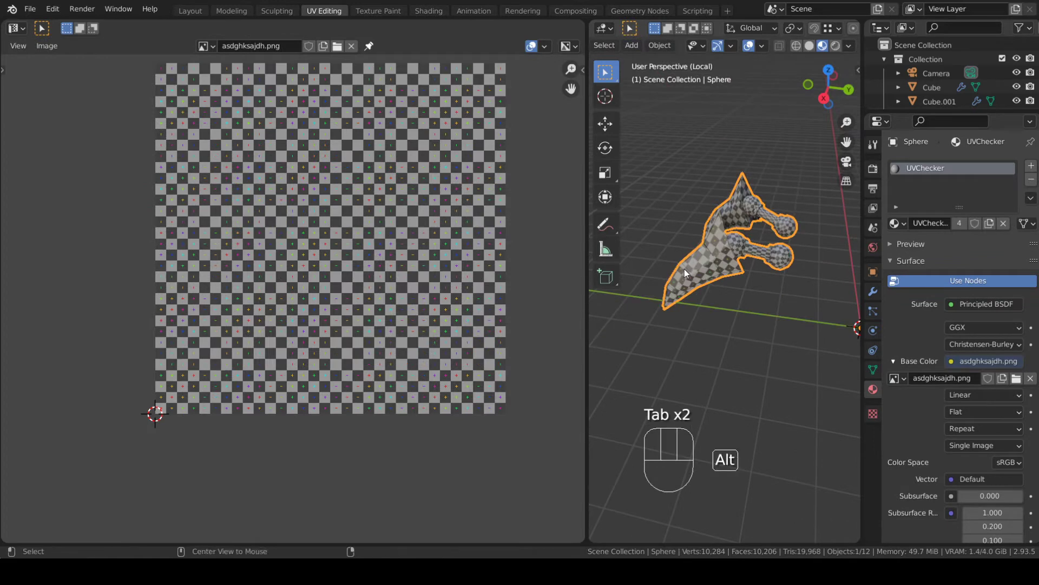
pyautogui.keyDown('alt'); pyautogui.middleClick(700, 259); pyautogui.keyUp('alt')
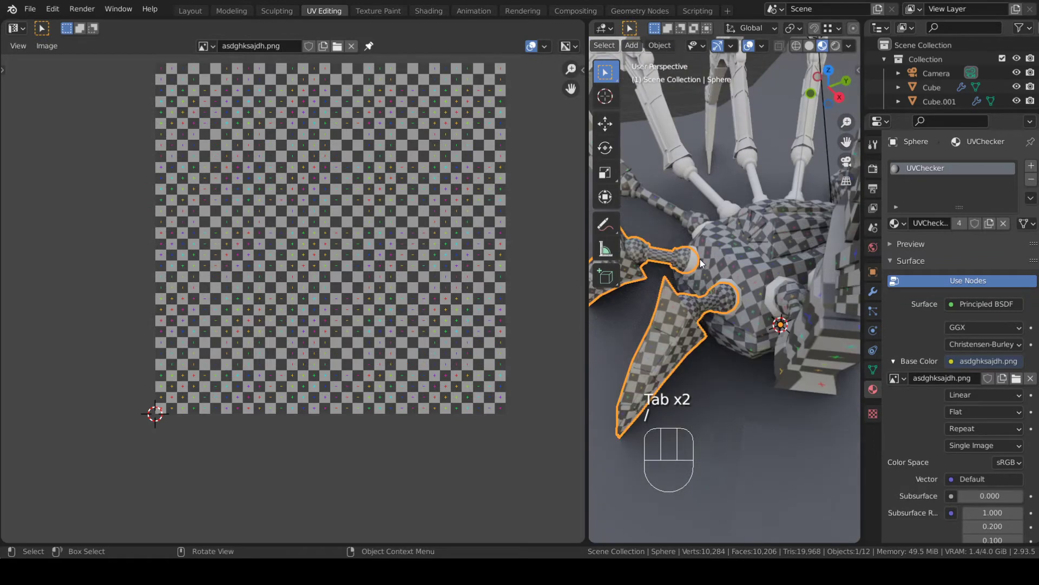
pyautogui.keyDown('alt'); pyautogui.moveTo(700, 259); pyautogui.dragTo(657, 283, button='middle'); pyautogui.keyUp('alt')
pyautogui.click(662, 330)
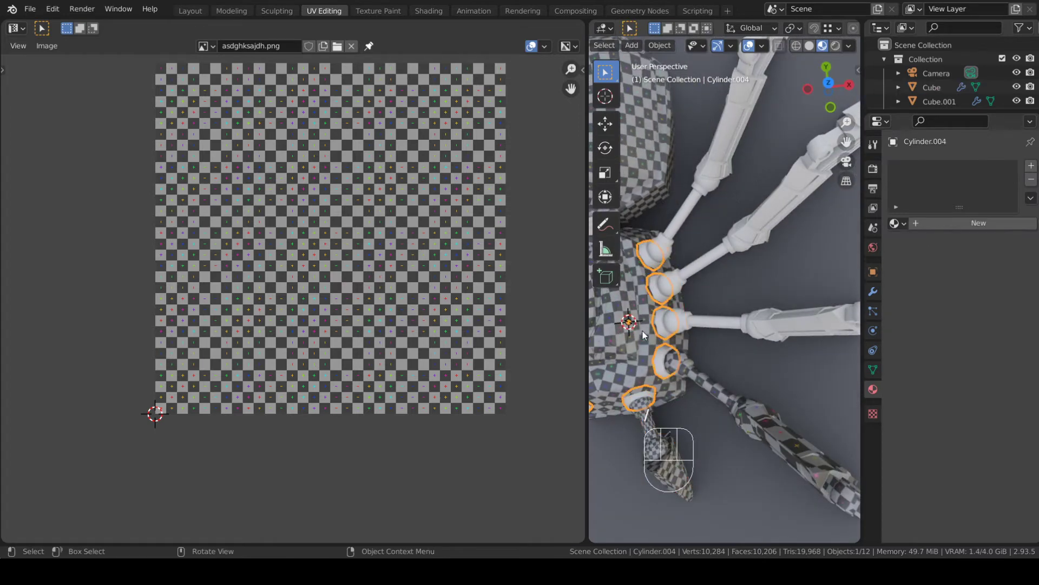
pyautogui.press('Tab')
pyautogui.keyDown('shift'); pyautogui.moveTo(762, 230); pyautogui.dragTo(766, 225, button='middle'); pyautogui.keyUp('shift')
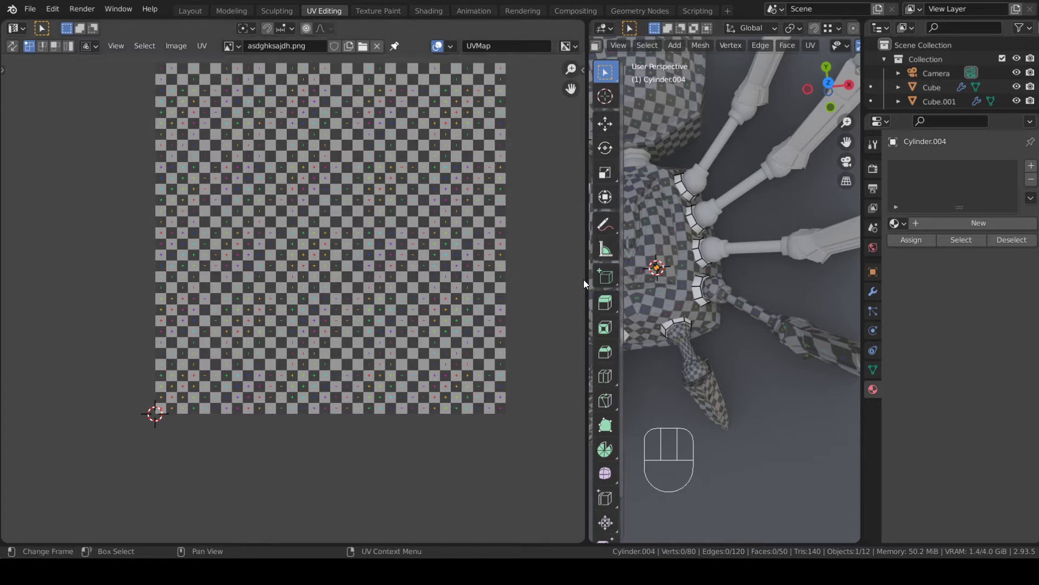
# - Narrow the UV editor to give the 3D viewport more room, keeping the whole checker image in view
pyautogui.moveTo(588, 282); pyautogui.dragTo(429, 293)
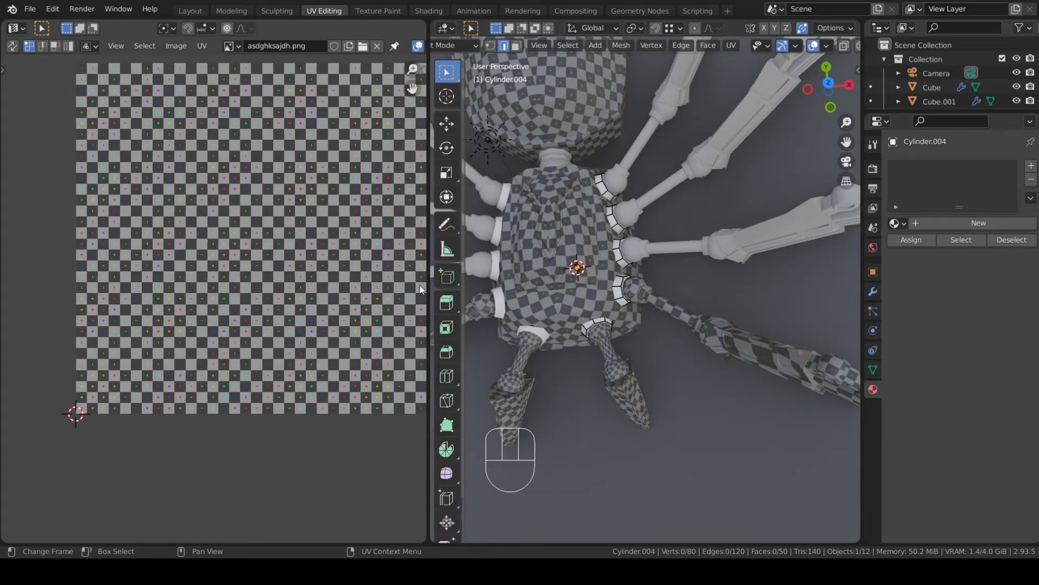
pyautogui.moveTo(420, 285); pyautogui.dragTo(368, 300, button='middle')
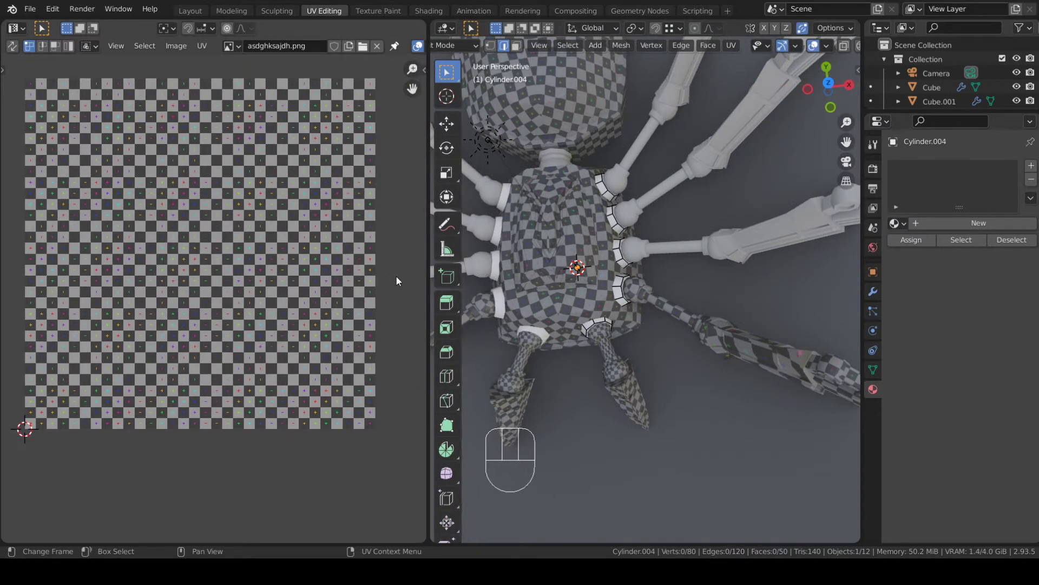
pyautogui.moveTo(429, 280); pyautogui.dragTo(468, 278)
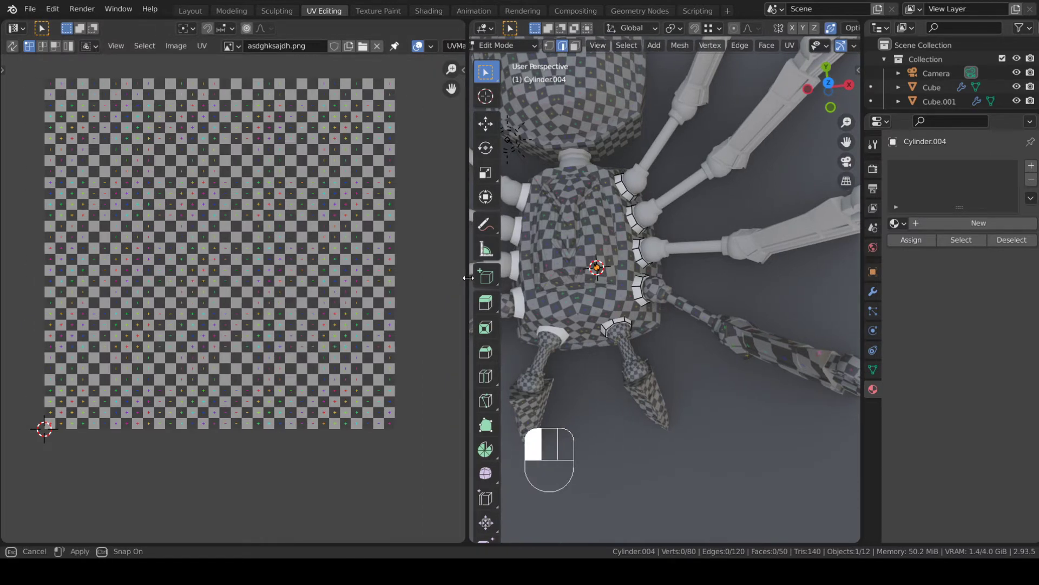
pyautogui.moveTo(469, 278); pyautogui.dragTo(468, 278)
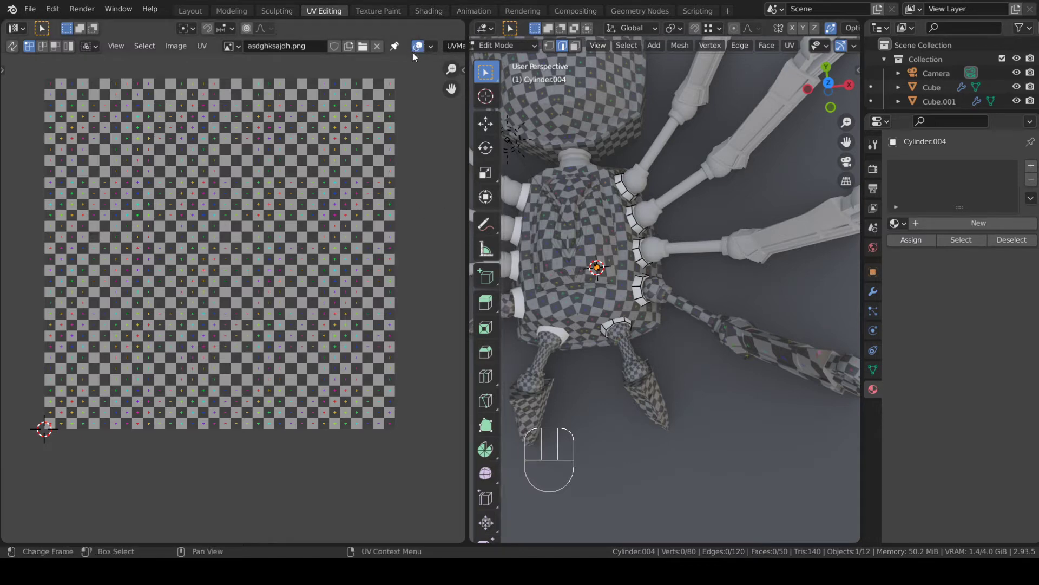
pyautogui.click(432, 48)
pyautogui.press('n')
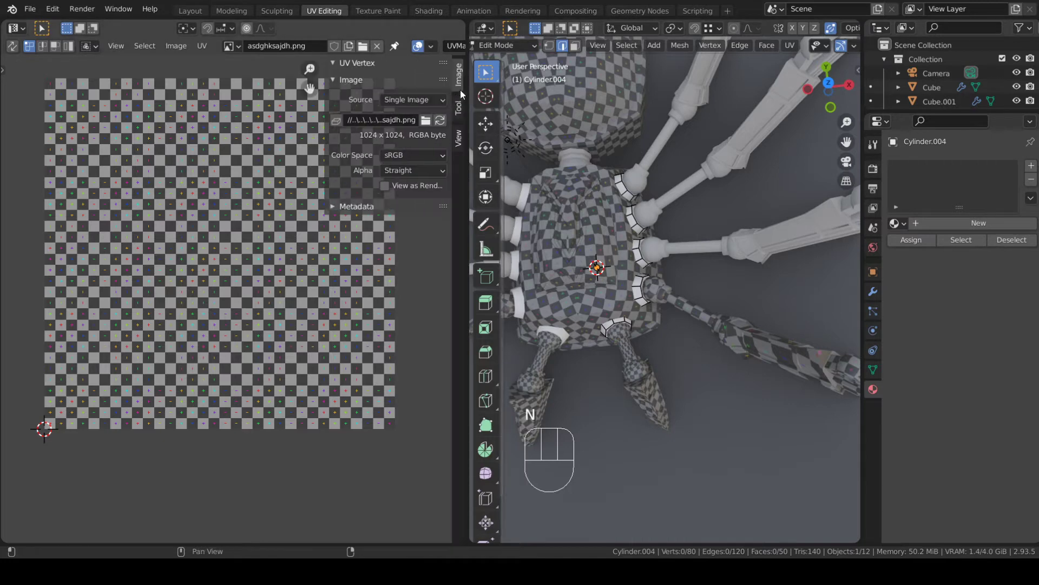
pyautogui.click(459, 138)
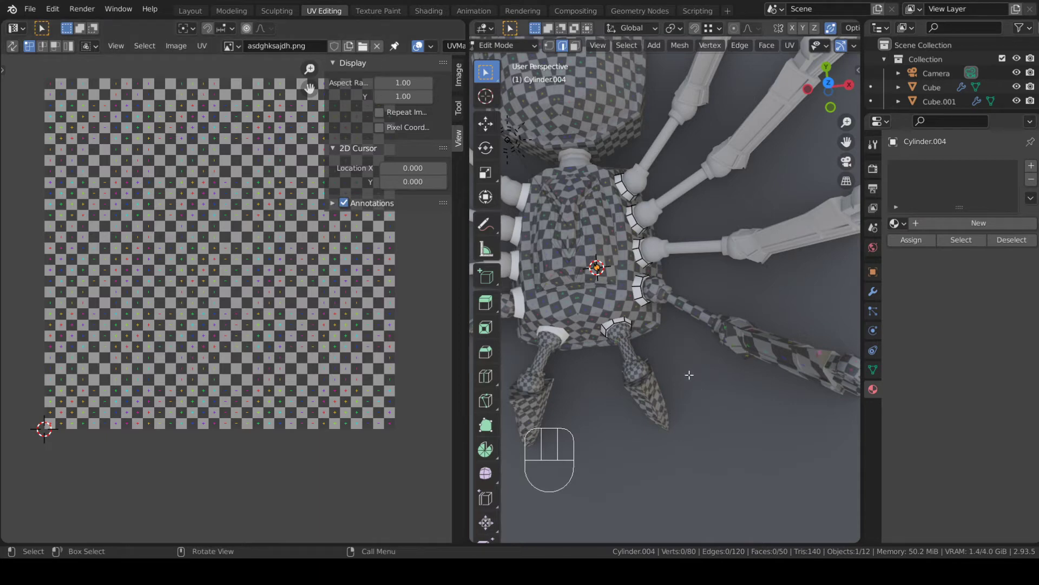
pyautogui.press('n')
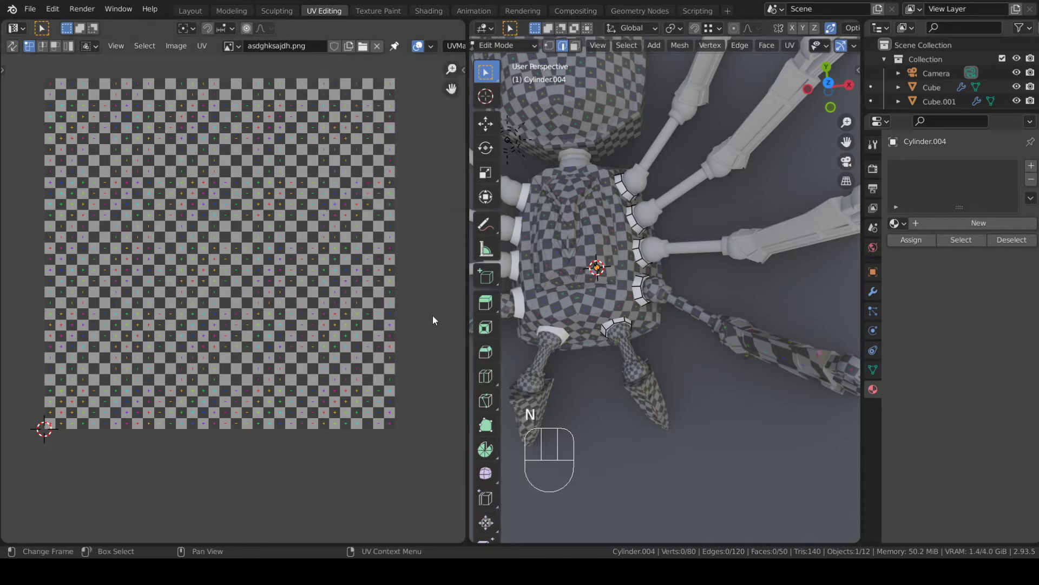
# - Examine the socket rings on both sides of the spider's body and where the leg joints meet them
pyautogui.moveTo(520, 314); pyautogui.dragTo(644, 236, button='middle')
pyautogui.press('Tab')
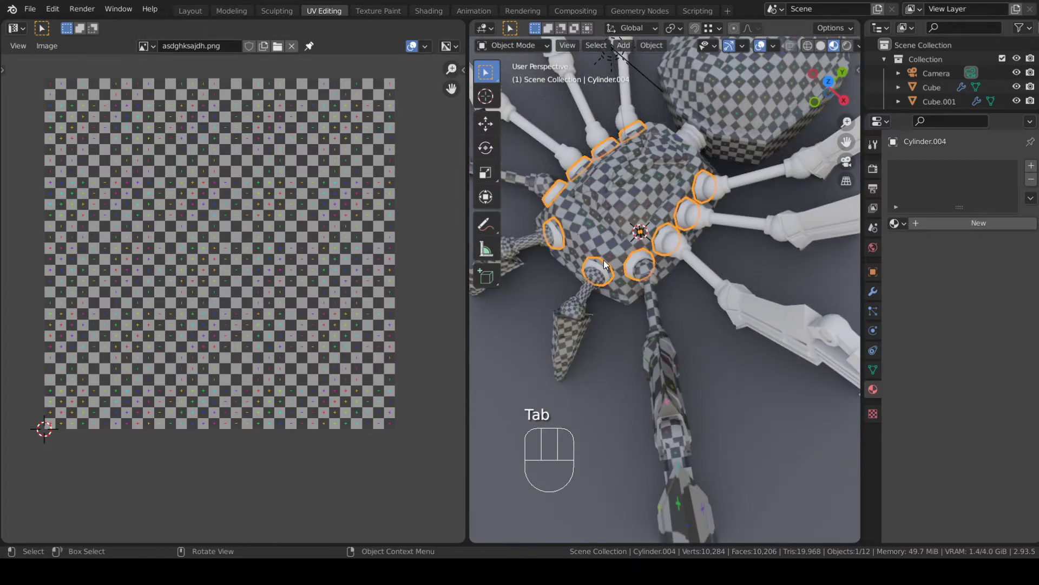
pyautogui.moveTo(603, 260); pyautogui.dragTo(715, 238, button='middle')
pyautogui.scroll(-3, 659, 229)
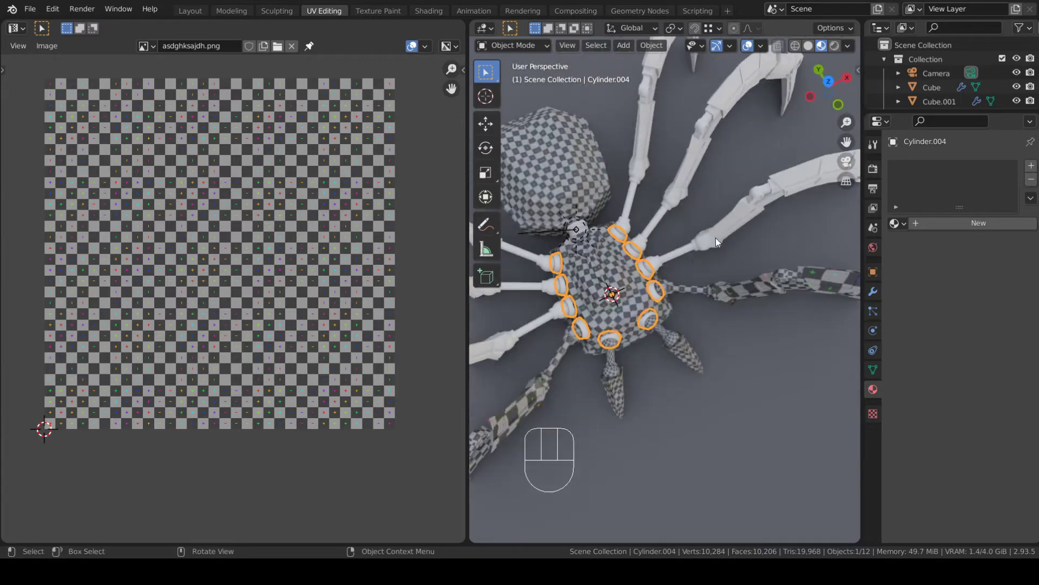
pyautogui.press('Tab')
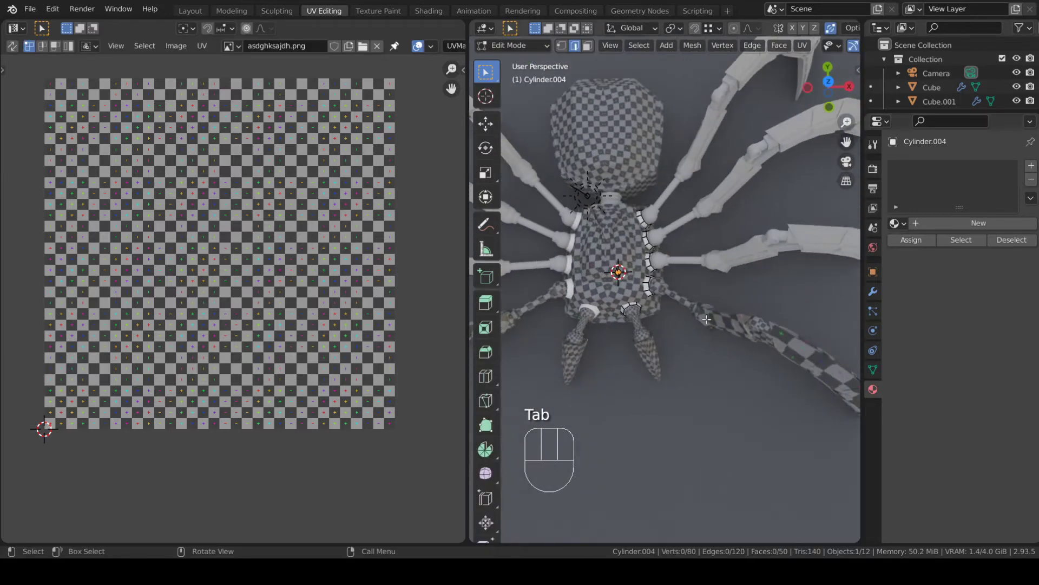
pyautogui.moveTo(698, 298); pyautogui.dragTo(685, 328, button='middle')
pyautogui.scroll(3, 669, 330)
pyautogui.keyDown('shift'); pyautogui.moveTo(639, 352); pyautogui.dragTo(647, 340, button='middle'); pyautogui.keyUp('shift')
pyautogui.moveTo(647, 340); pyautogui.dragTo(627, 344, button='middle')
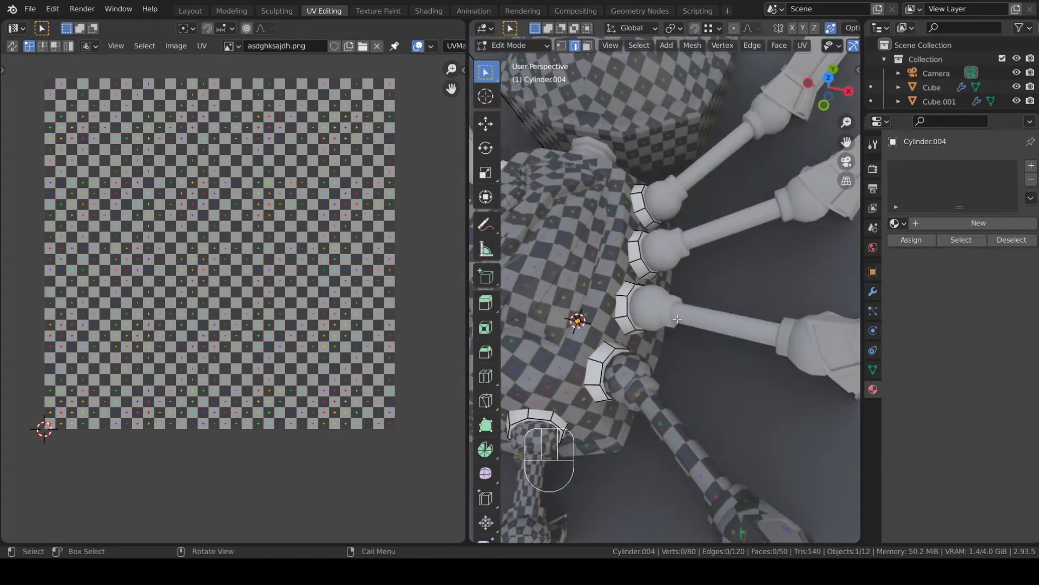
# - Select all of the socket ring geometry and switch to face selection mode
pyautogui.press('a')
pyautogui.scroll(-2, 627, 344)
pyautogui.scroll(-5, 415, 283)
pyautogui.moveTo(677, 259); pyautogui.dragTo(740, 360, button='middle')
pyautogui.scroll(3, 774, 236)
pyautogui.keyDown('shift'); pyautogui.moveTo(725, 211); pyautogui.dragTo(641, 150, button='middle'); pyautogui.keyUp('shift')
pyautogui.click(586, 45)
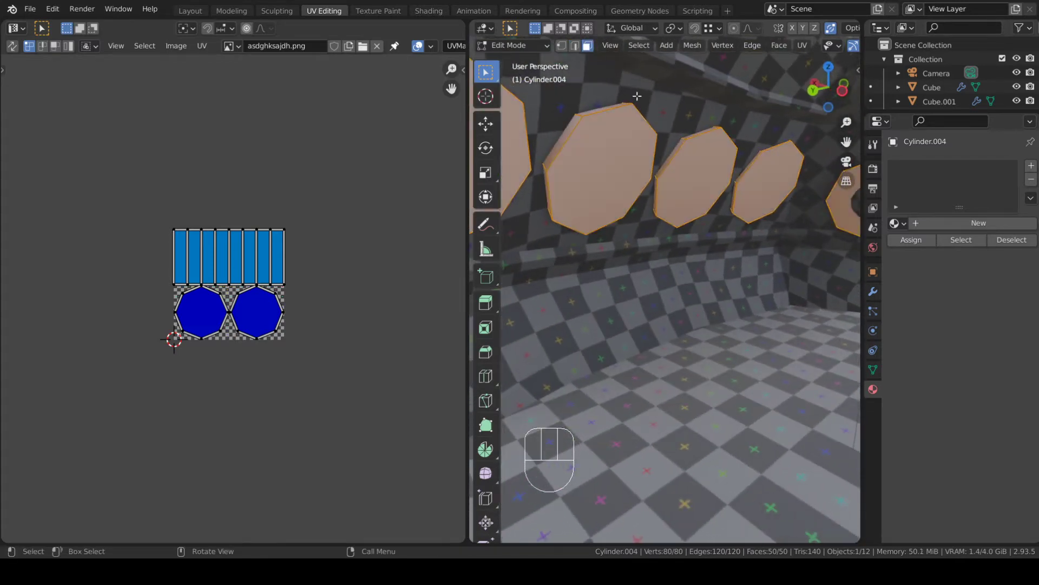
# - Select the five hidden cap faces of the socket rings inside the body and delete only those faces
pyautogui.scroll(5, 637, 95)
pyautogui.moveTo(612, 190); pyautogui.dragTo(720, 193, button='middle')
pyautogui.click(679, 206)
pyautogui.keyDown('shift'); pyautogui.click(720, 193); pyautogui.keyUp('shift')
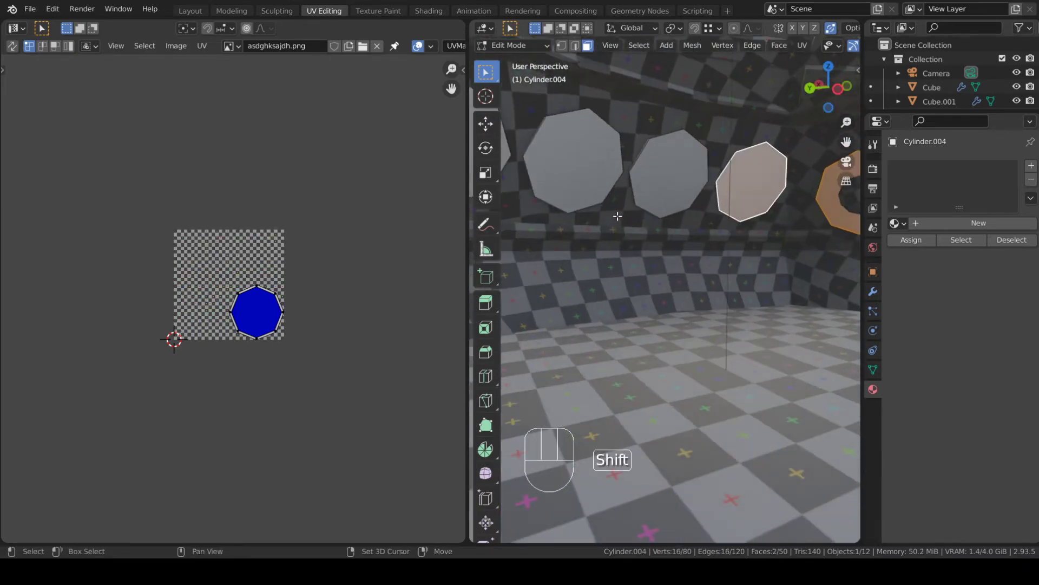
pyautogui.keyDown('shift'); pyautogui.click(649, 190); pyautogui.keyUp('shift')
pyautogui.moveTo(634, 185)
pyautogui.keyDown('shift'); pyautogui.mouseDown(button='middle')
pyautogui.moveTo(657, 179)
pyautogui.moveTo(700, 191)
pyautogui.moveTo(635, 188)
pyautogui.moveTo(691, 175)
pyautogui.moveTo(612, 196)
pyautogui.moveTo(630, 194)
pyautogui.mouseUp(button='middle'); pyautogui.keyUp('shift')
pyautogui.keyDown('shift'); pyautogui.click(657, 178); pyautogui.keyUp('shift')
pyautogui.keyDown('shift'); pyautogui.click(701, 179); pyautogui.keyUp('shift')
pyautogui.keyDown('shift'); pyautogui.click(724, 186); pyautogui.keyUp('shift')
pyautogui.keyDown('shift'); pyautogui.click(628, 188); pyautogui.keyUp('shift')
pyautogui.press('Delete')
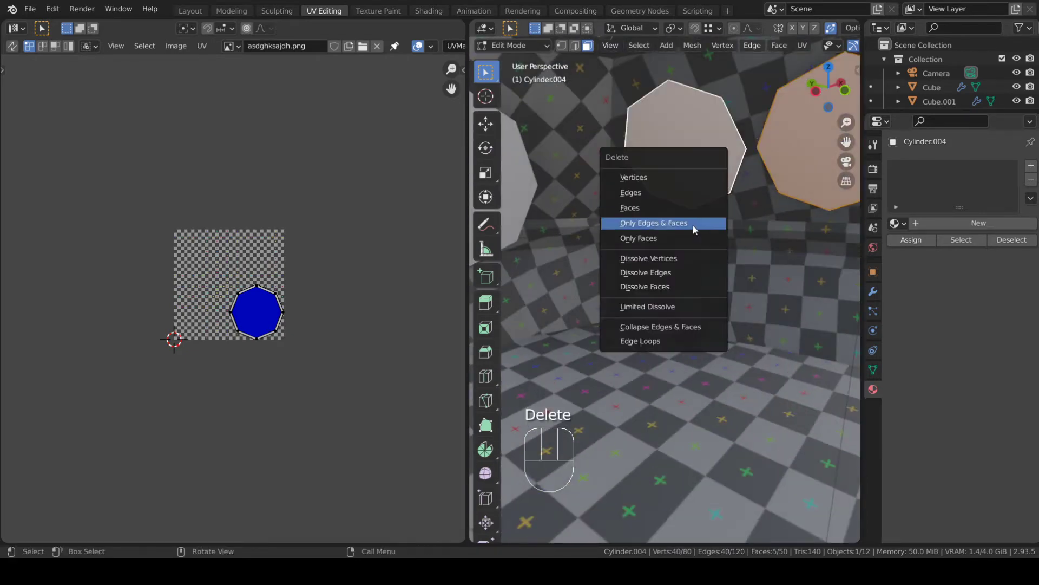
pyautogui.click(680, 208)
# - Select all the remaining socket ring faces and unwrap them
pyautogui.moveTo(687, 210); pyautogui.dragTo(717, 306, button='middle')
pyautogui.press('a')
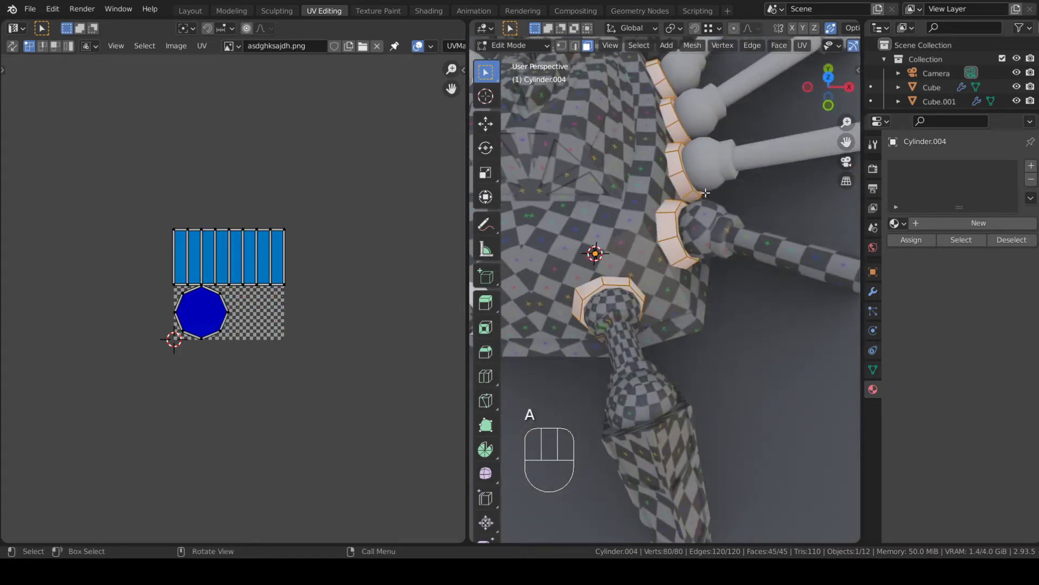
pyautogui.press('u')
pyautogui.click(678, 193)
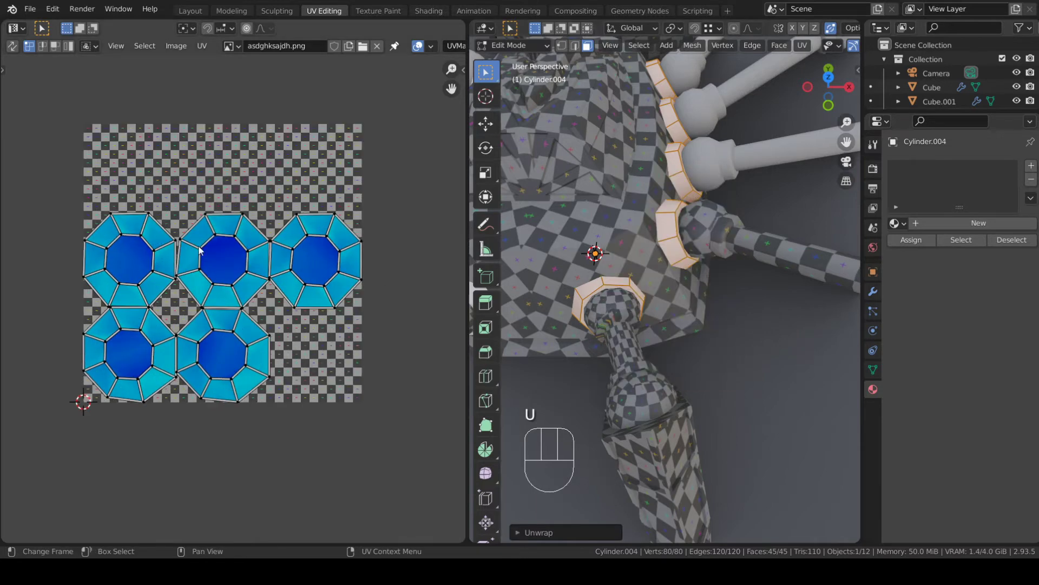
# - Leave edit mode and assign the existing UVChecker material to the socket rings
pyautogui.press('Tab')
pyautogui.moveTo(625, 291); pyautogui.dragTo(687, 262, button='middle')
pyautogui.click(712, 229)
pyautogui.click(686, 262)
pyautogui.click(896, 223)
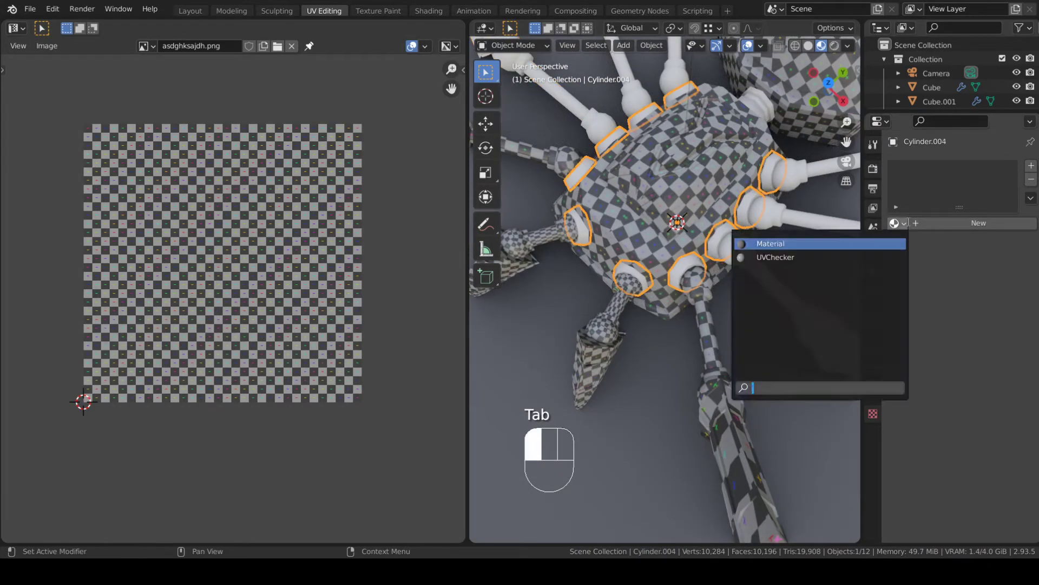
pyautogui.click(857, 259)
# - Examine the checker pattern on the socket rings and compare it with the body and fang joints
pyautogui.scroll(4, 723, 264)
pyautogui.moveTo(725, 264)
pyautogui.mouseDown(button='middle')
pyautogui.moveTo(665, 263)
pyautogui.moveTo(724, 259)
pyautogui.mouseUp(button='middle')
pyautogui.scroll(-5, 722, 257)
pyautogui.moveTo(626, 292); pyautogui.dragTo(700, 280, button='middle')
pyautogui.scroll(5, 700, 280)
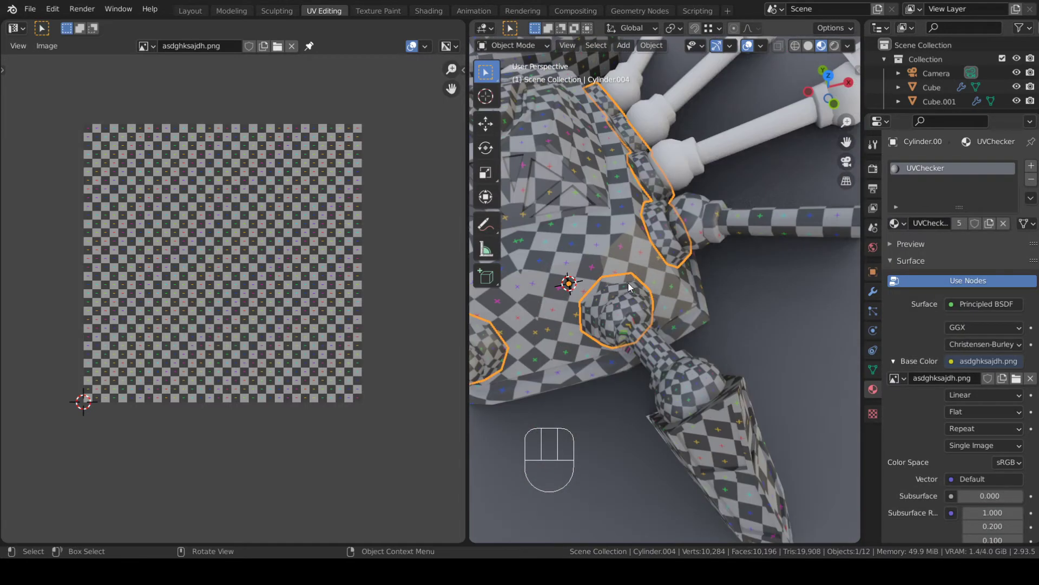
pyautogui.scroll(-4, 677, 212)
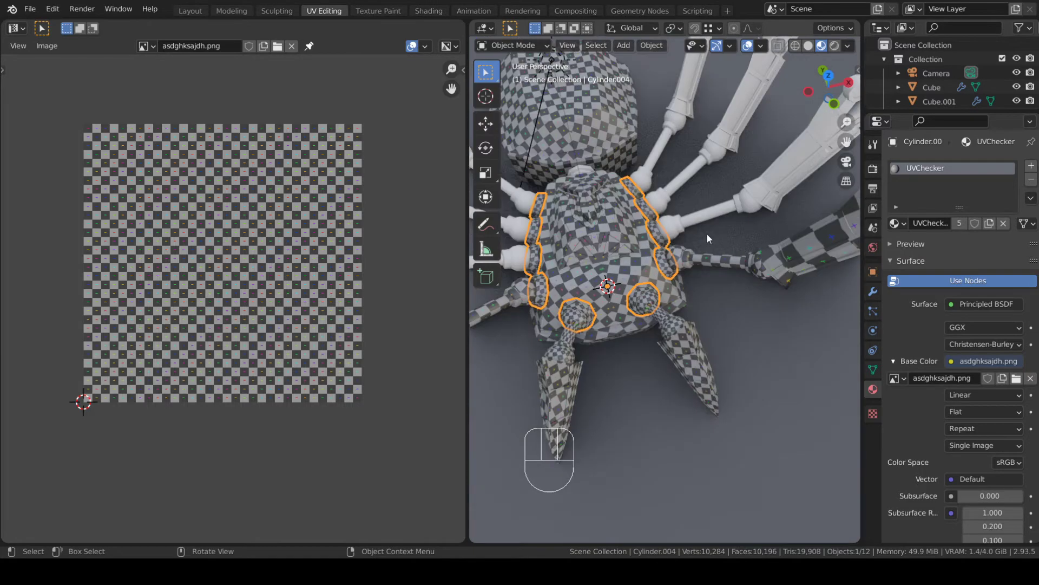
pyautogui.moveTo(707, 234); pyautogui.dragTo(632, 187, button='middle')
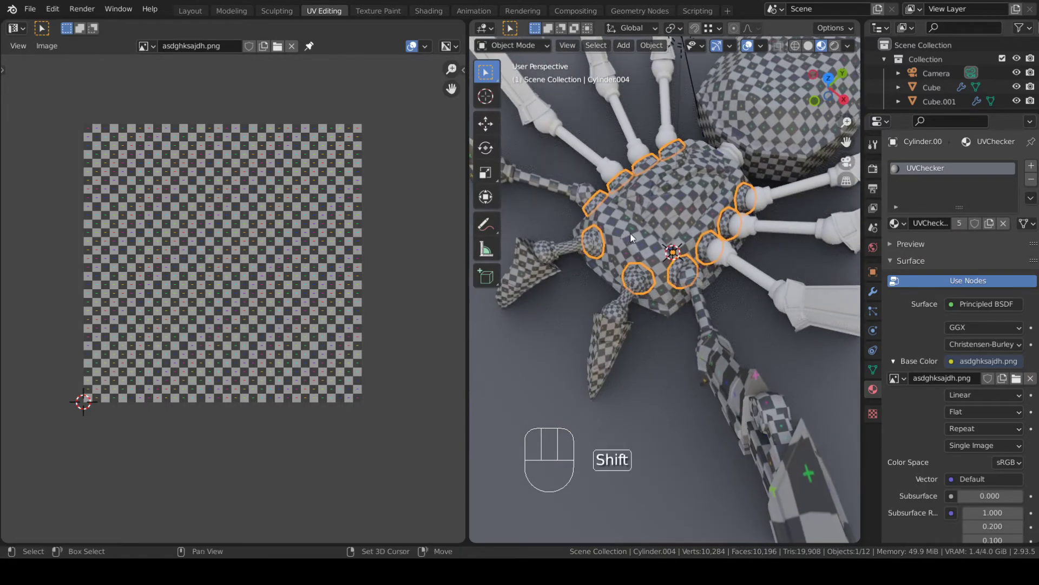
pyautogui.keyDown('shift'); pyautogui.moveTo(636, 244); pyautogui.dragTo(706, 265, button='middle'); pyautogui.keyUp('shift')
pyautogui.scroll(2, 706, 265)
pyautogui.scroll(3, 622, 371)
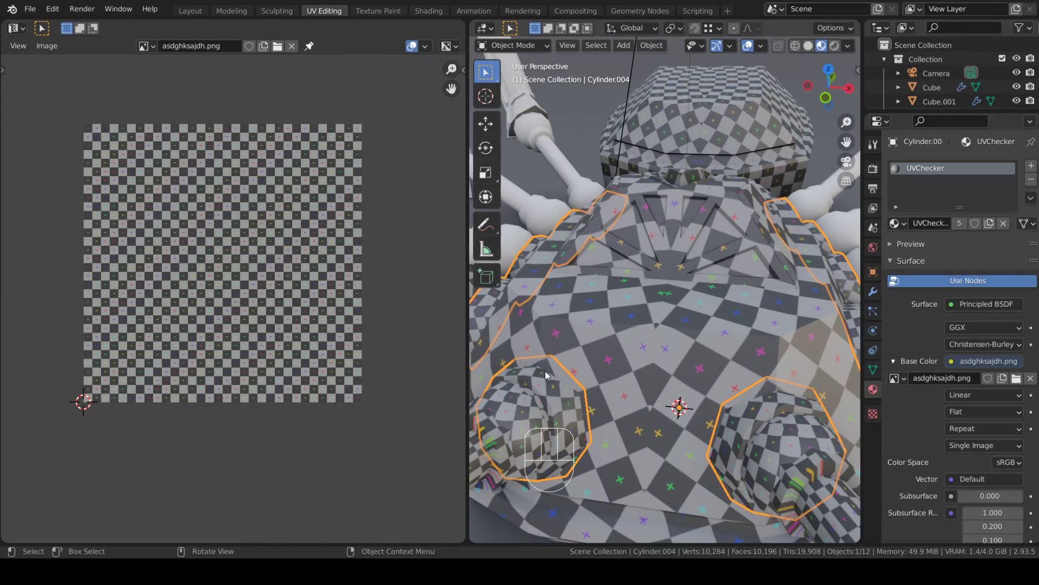
pyautogui.scroll(-3, 536, 405)
pyautogui.moveTo(599, 392); pyautogui.dragTo(673, 411, button='middle')
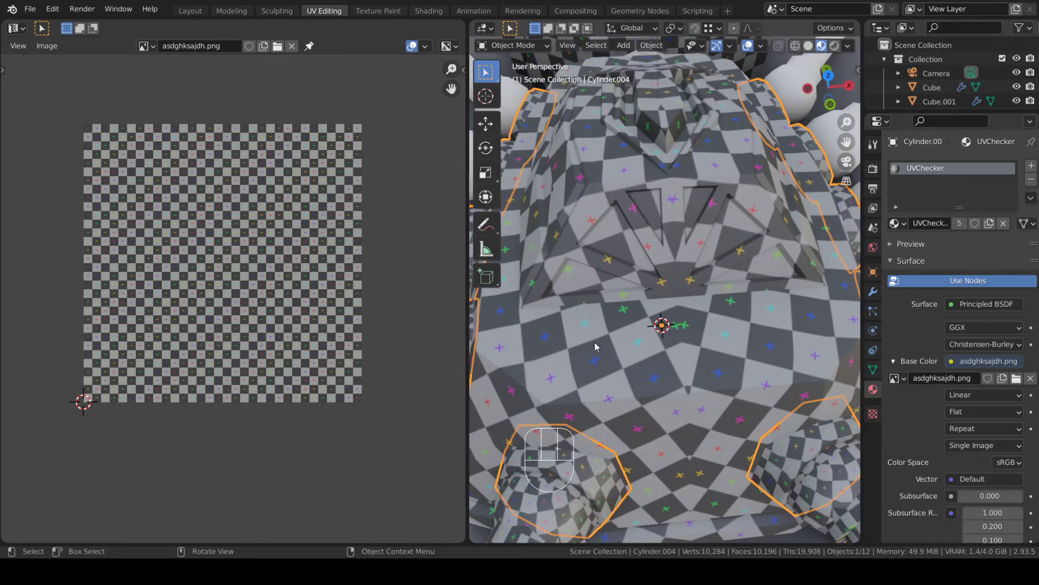
# - Inspect the whole spider, comparing the checkered front legs with the untextured legs behind them
pyautogui.scroll(-6, 567, 349)
pyautogui.scroll(2, 631, 323)
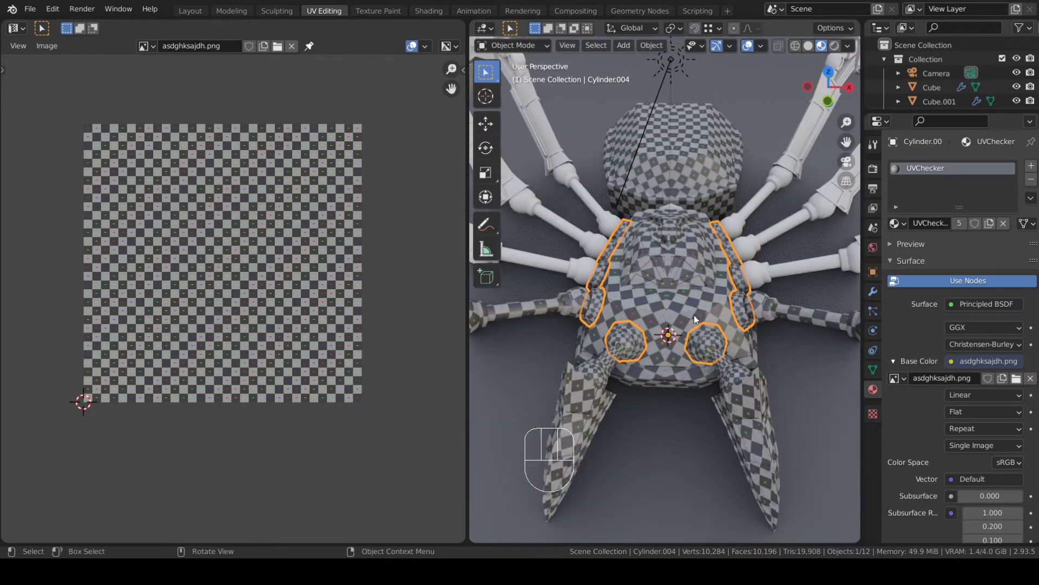
pyautogui.scroll(-3, 682, 301)
pyautogui.keyDown('shift'); pyautogui.moveTo(687, 294); pyautogui.dragTo(600, 279, button='middle'); pyautogui.keyUp('shift')
pyautogui.moveTo(600, 278); pyautogui.dragTo(680, 280, button='middle')
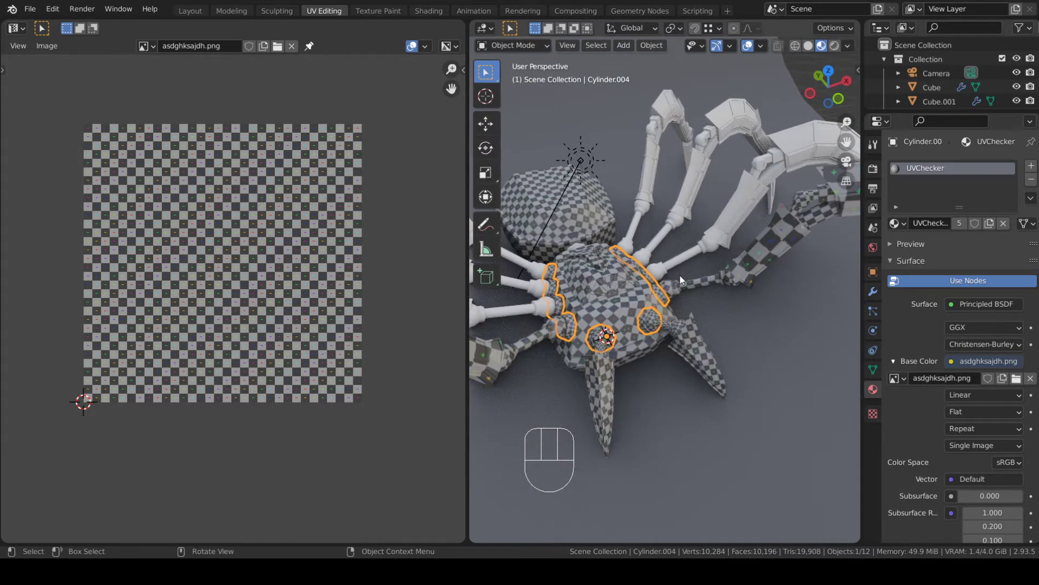
pyautogui.moveTo(598, 277); pyautogui.dragTo(769, 158, button='middle')
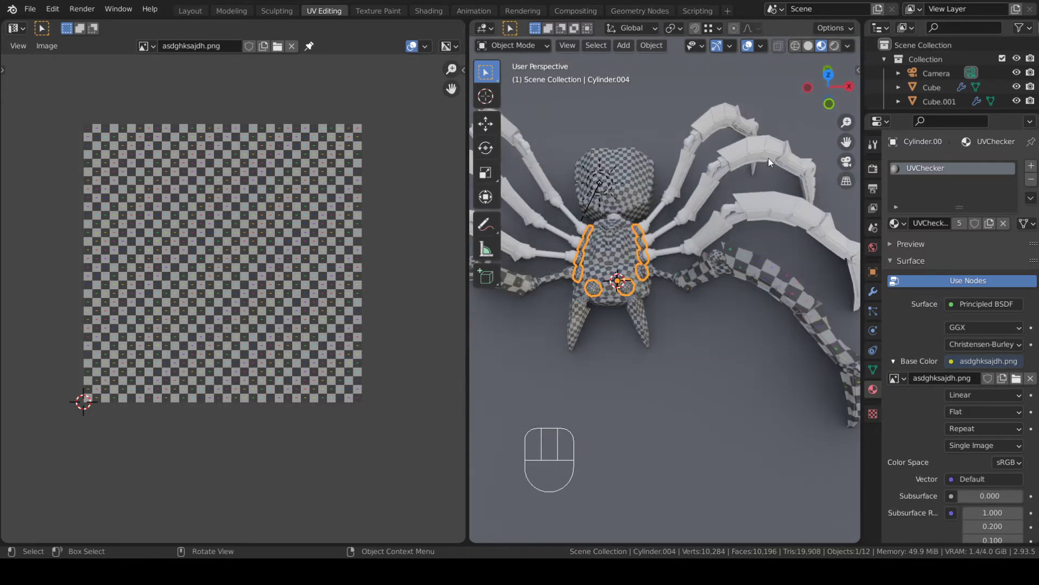
pyautogui.scroll(3, 722, 174)
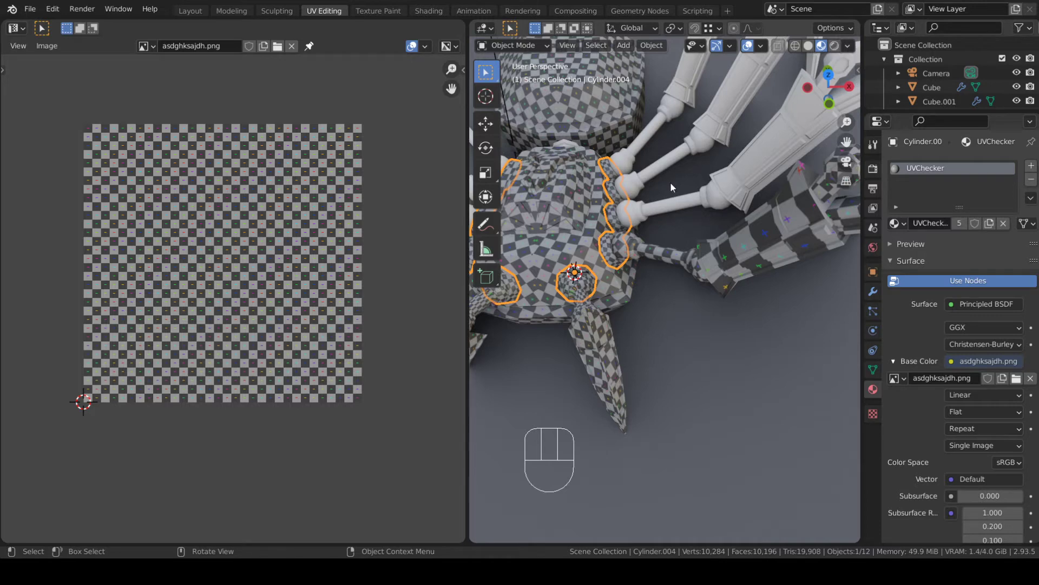
pyautogui.scroll(-2, 669, 181)
pyautogui.moveTo(681, 192); pyautogui.dragTo(698, 229, button='middle')
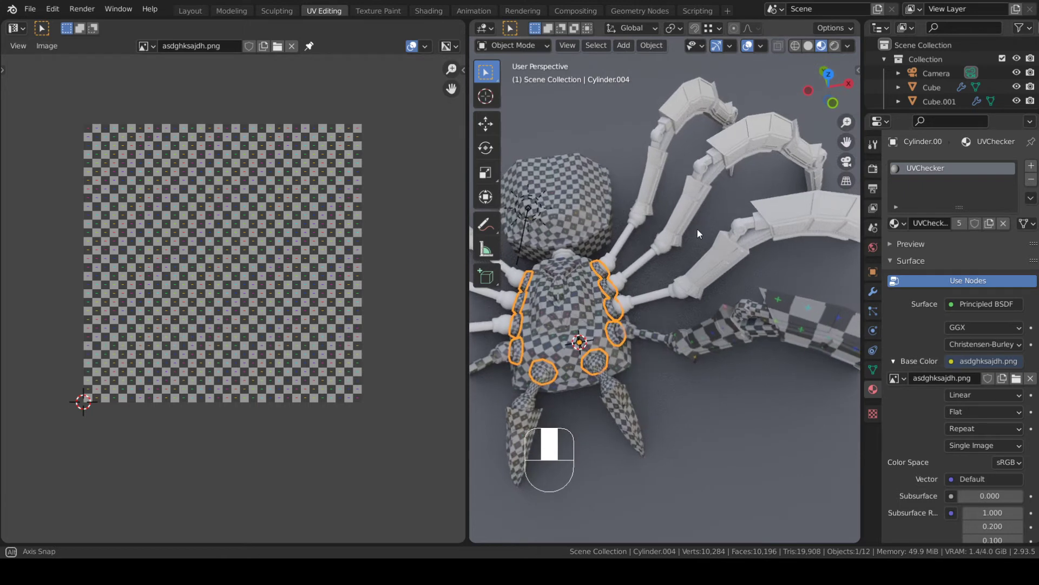
pyautogui.scroll(5, 698, 229)
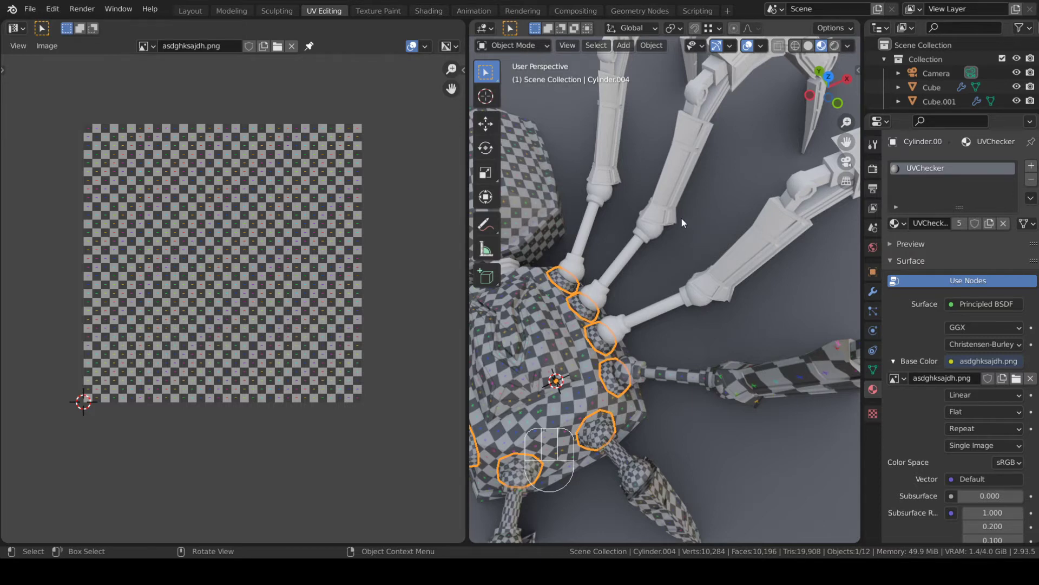
pyautogui.scroll(-4, 680, 220)
pyautogui.moveTo(680, 219); pyautogui.dragTo(640, 236, button='middle')
pyautogui.scroll(4, 640, 236)
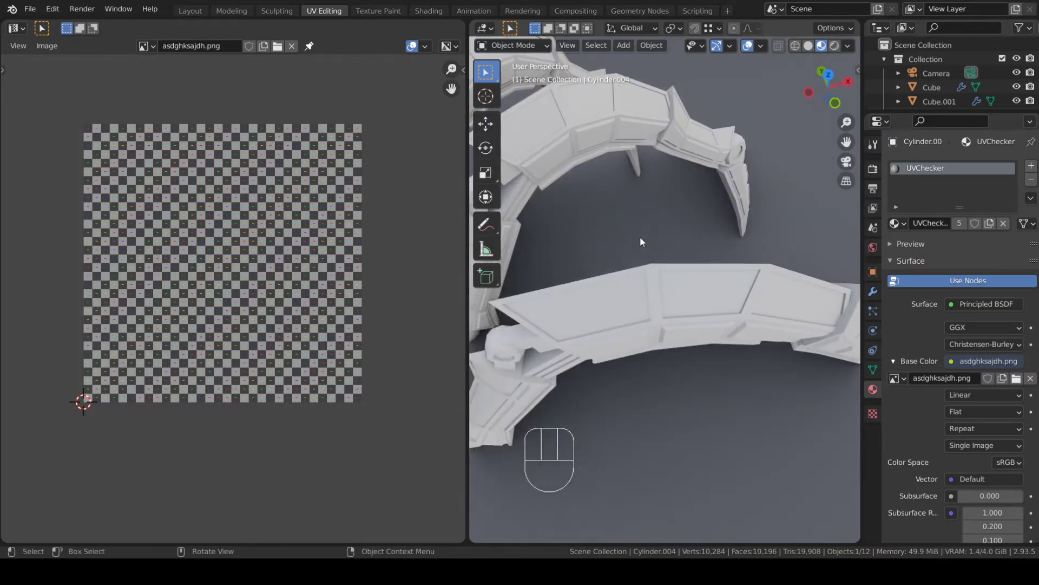
pyautogui.scroll(-5, 641, 238)
# - Select the three mirrored leg pairs without a checker material and delete them
pyautogui.click(690, 258)
pyautogui.moveTo(691, 259)
pyautogui.mouseDown(button='middle')
pyautogui.moveTo(623, 253)
pyautogui.moveTo(697, 248)
pyautogui.mouseUp(button='middle')
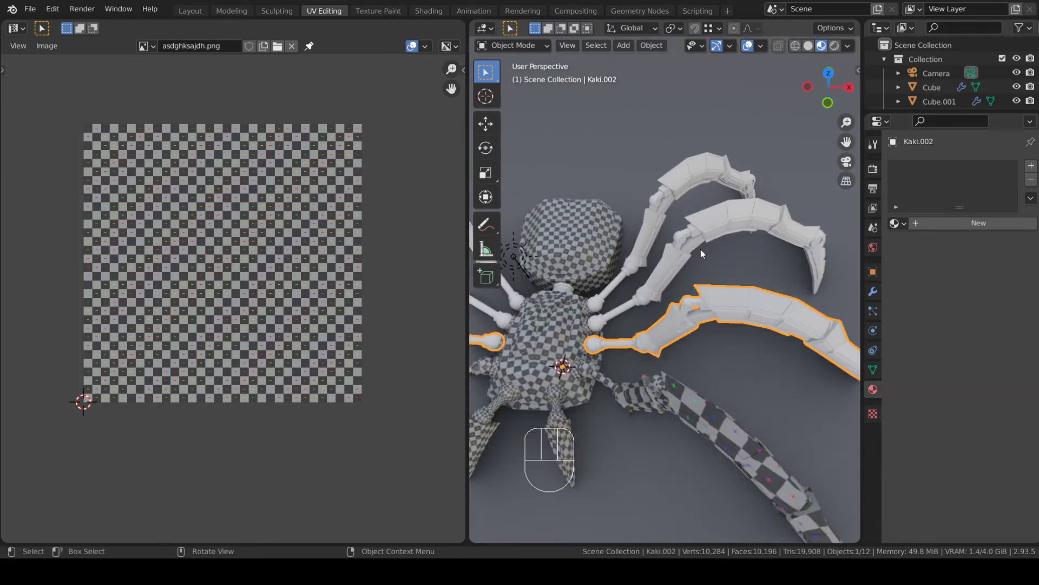
pyautogui.keyDown('shift'); pyautogui.click(675, 258); pyautogui.keyUp('shift')
pyautogui.keyDown('shift'); pyautogui.click(658, 239); pyautogui.keyUp('shift')
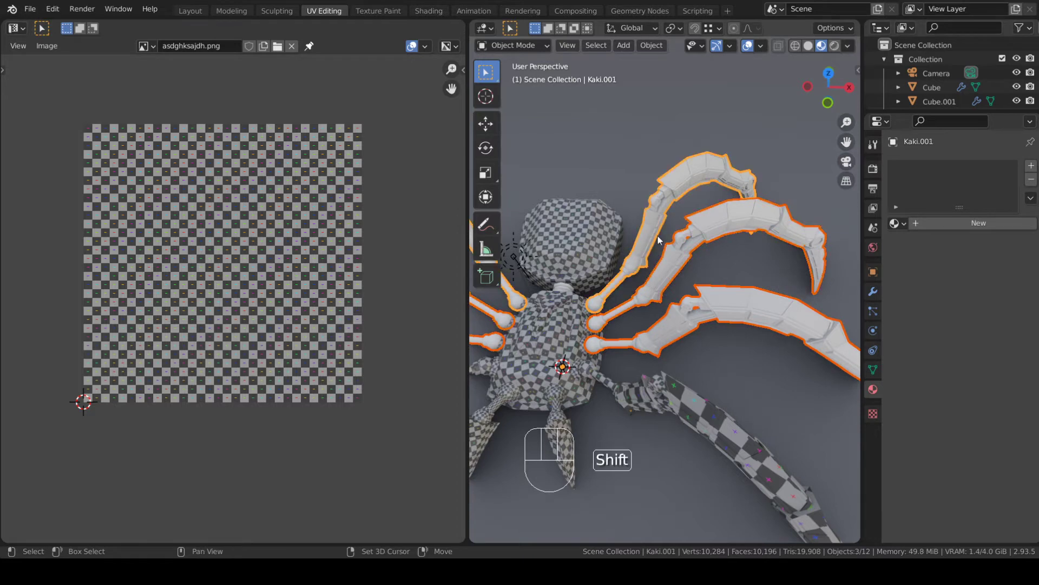
pyautogui.press('Delete')
# - Switch the viewport to solid shading, select the remaining checkered leg pair and show it in top orthographic view
pyautogui.moveTo(663, 242); pyautogui.dragTo(698, 406, button='middle')
pyautogui.click(684, 443)
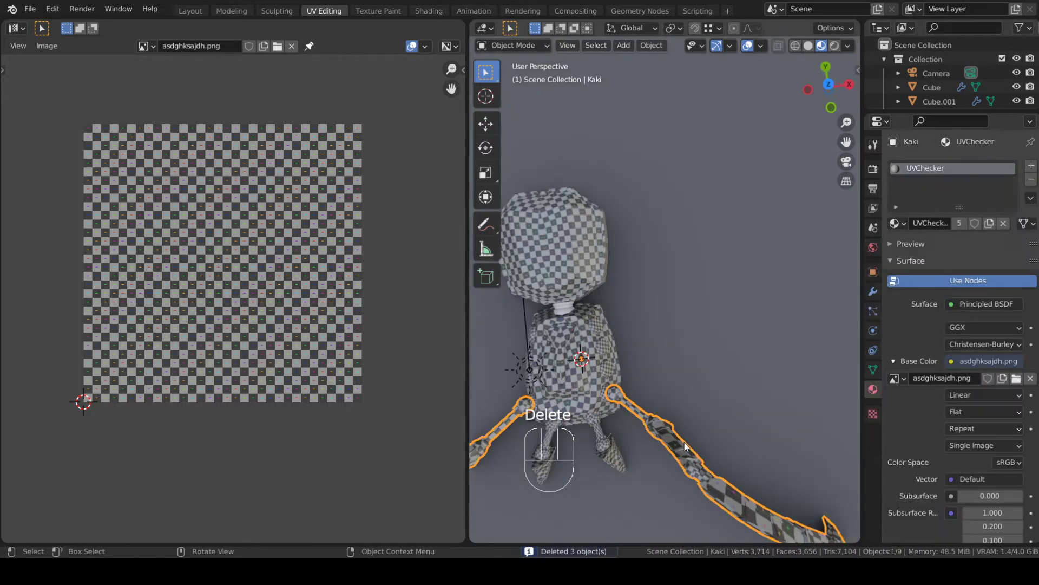
pyautogui.moveTo(582, 326); pyautogui.dragTo(634, 206, button='middle')
pyautogui.hotkey('ctrl', 'z')
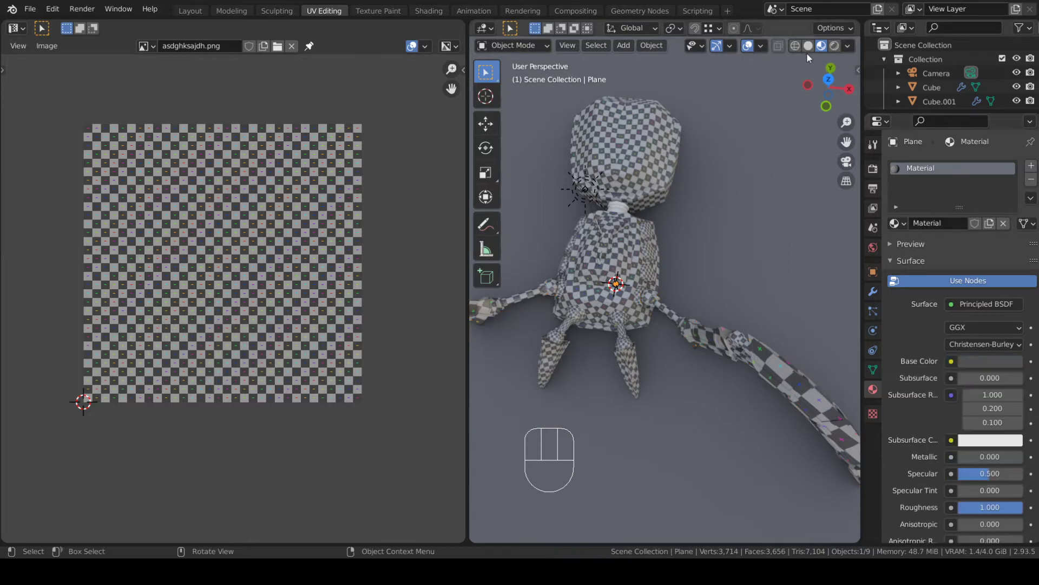
pyautogui.click(808, 45)
pyautogui.click(734, 345)
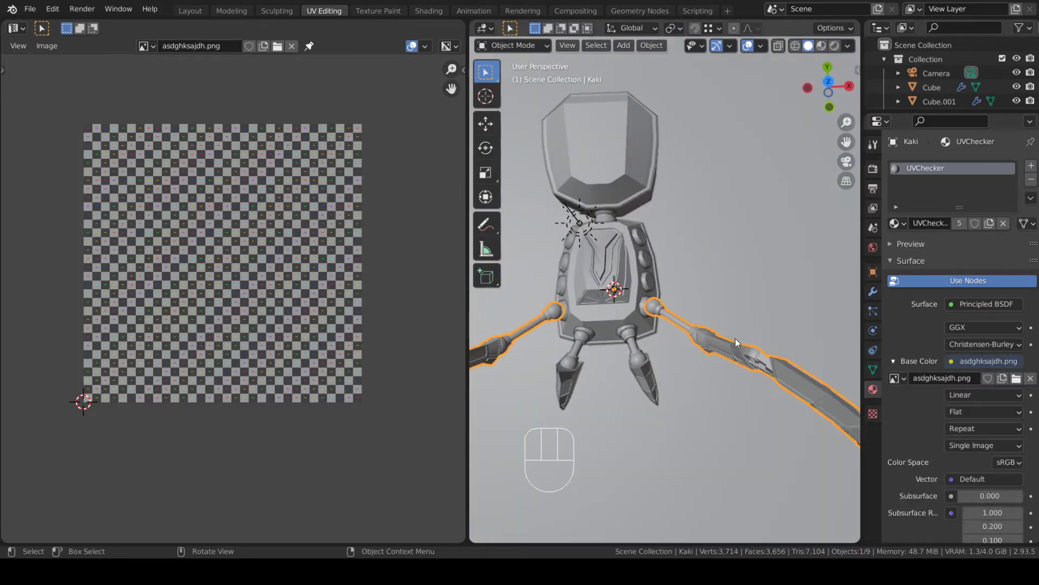
pyautogui.press('KP_7')
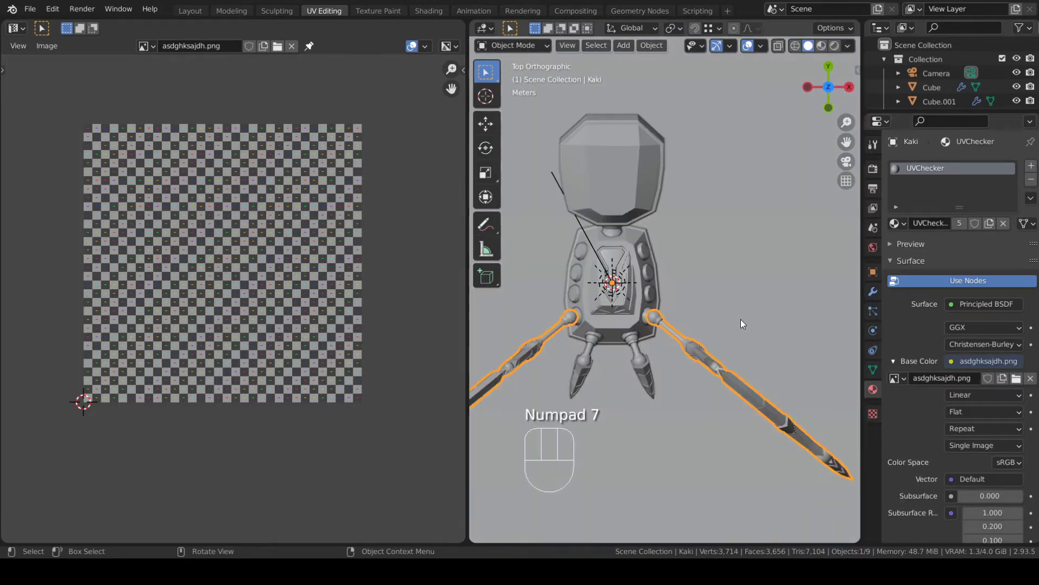
pyautogui.keyDown('shift'); pyautogui.moveTo(741, 319); pyautogui.dragTo(704, 271, button='middle'); pyautogui.keyUp('shift')
pyautogui.scroll(2, 704, 271)
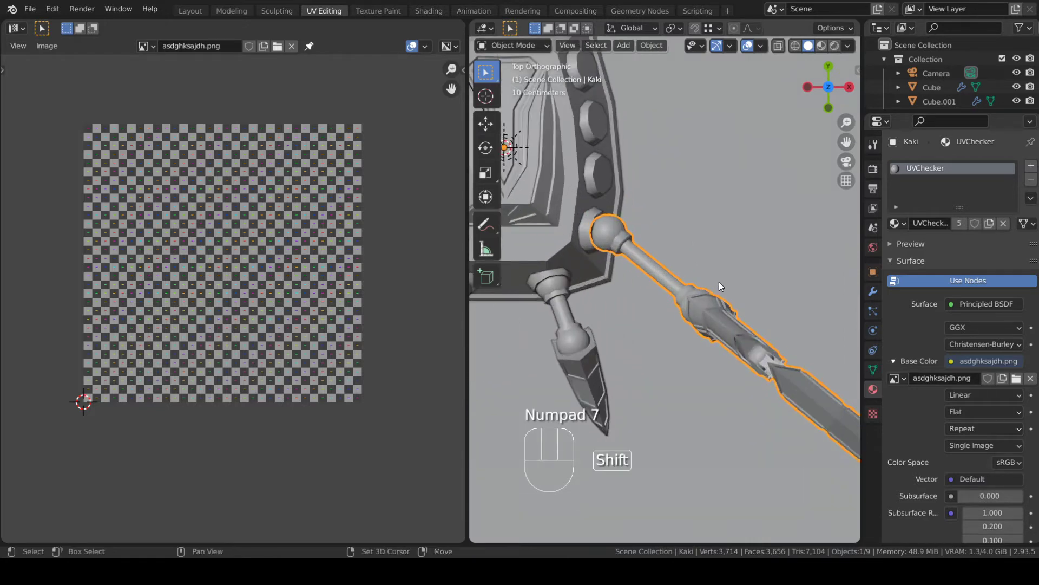
# - Duplicate the remaining leg pair in place and move the copy's mesh about 0.9 m along the Y axis
pyautogui.hotkey('shift', 'd')
pyautogui.press('Tab')
pyautogui.press('a')
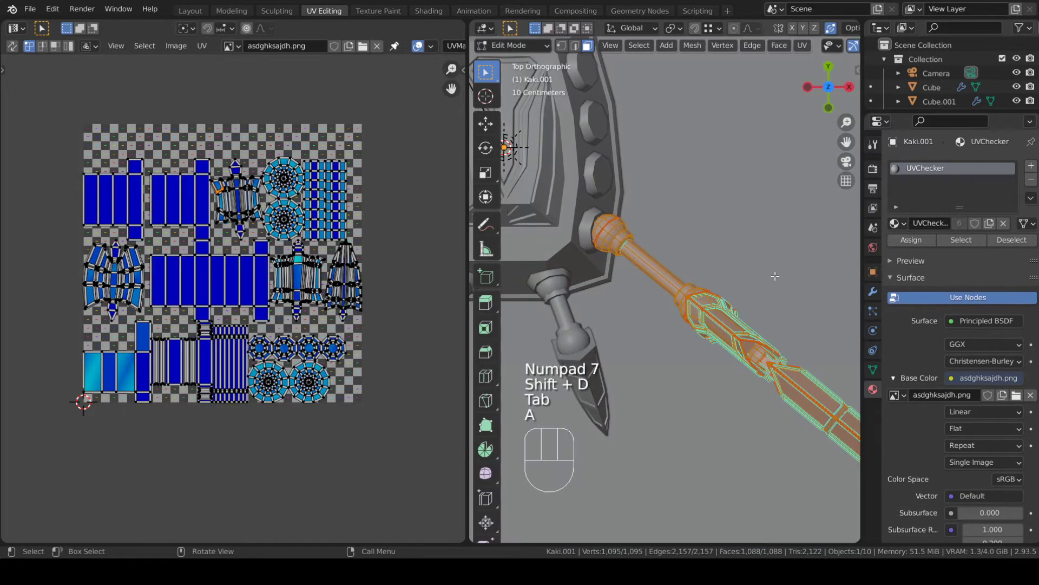
pyautogui.press('g')
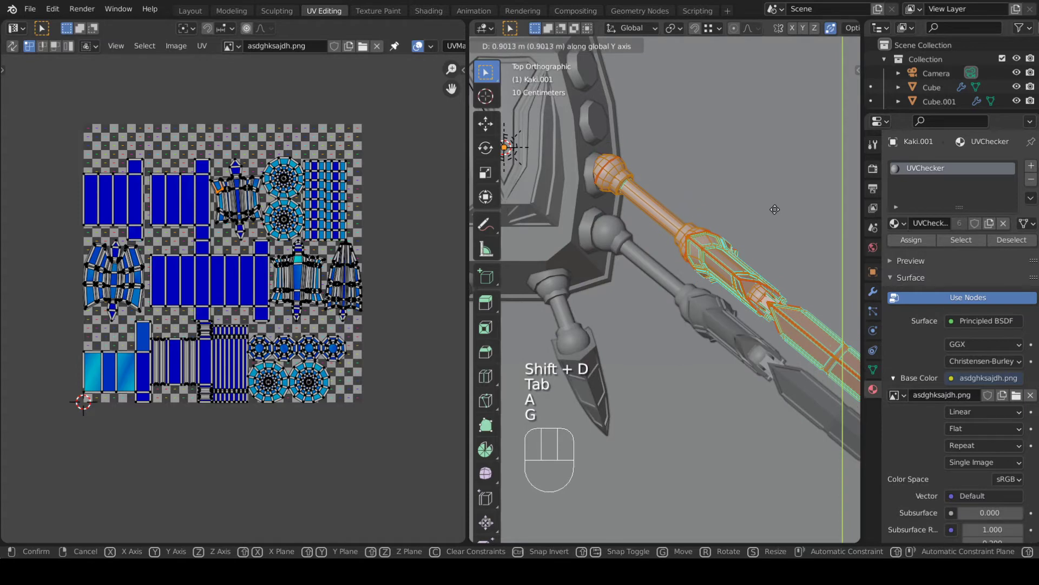
pyautogui.click(775, 213)
# - Rotate the duplicated leg counterclockwise and place its ball joint in the second socket from the front
pyautogui.scroll(-4, 814, 279)
pyautogui.press('g')
pyautogui.press('r')
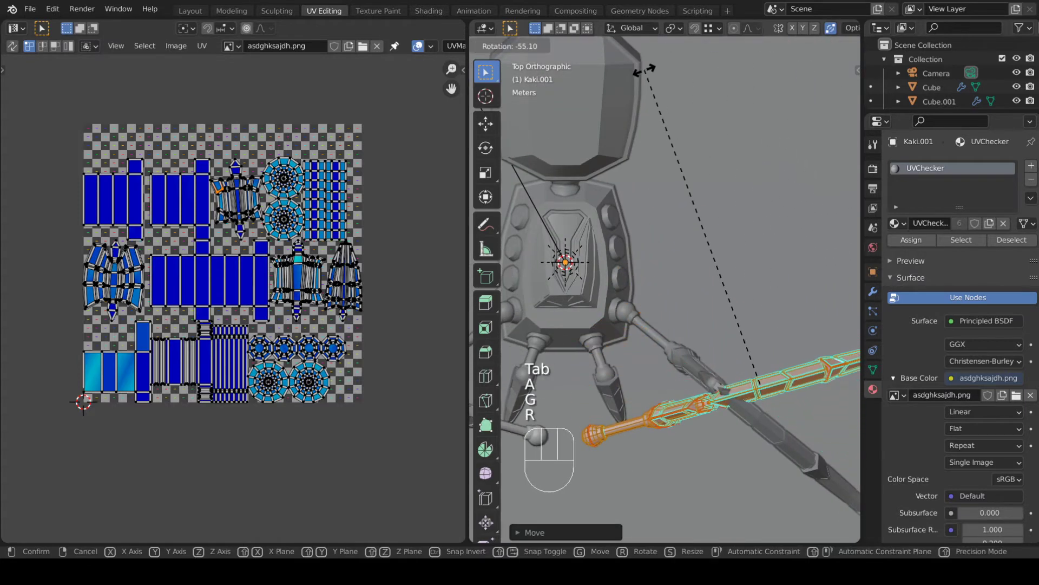
pyautogui.click(539, 438)
pyautogui.press('g')
pyautogui.click(752, 517)
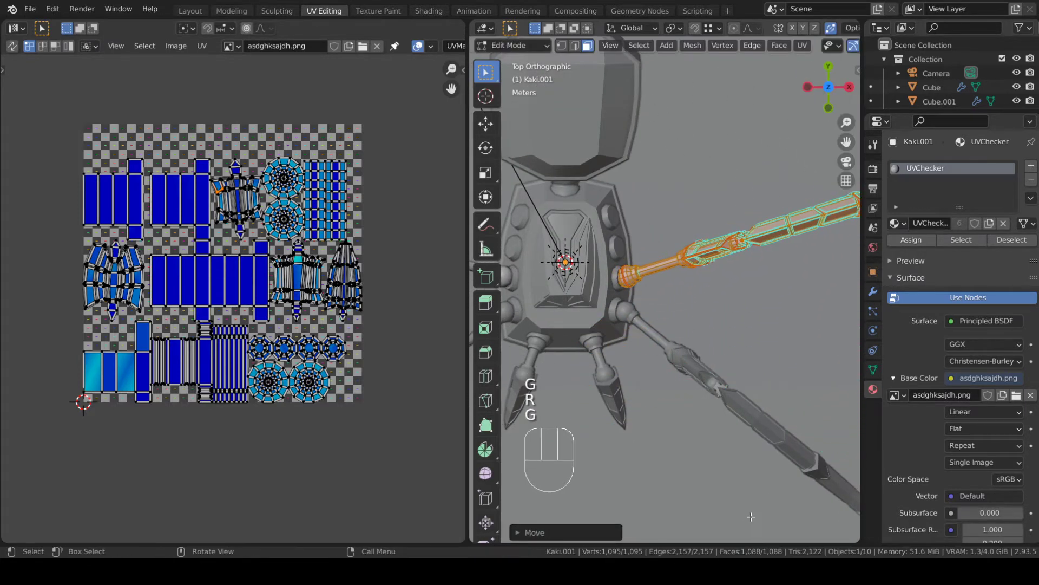
# - Narrow the UV editor to widen the 3D viewport around the duplicated leg
pyautogui.scroll(-3, 742, 384)
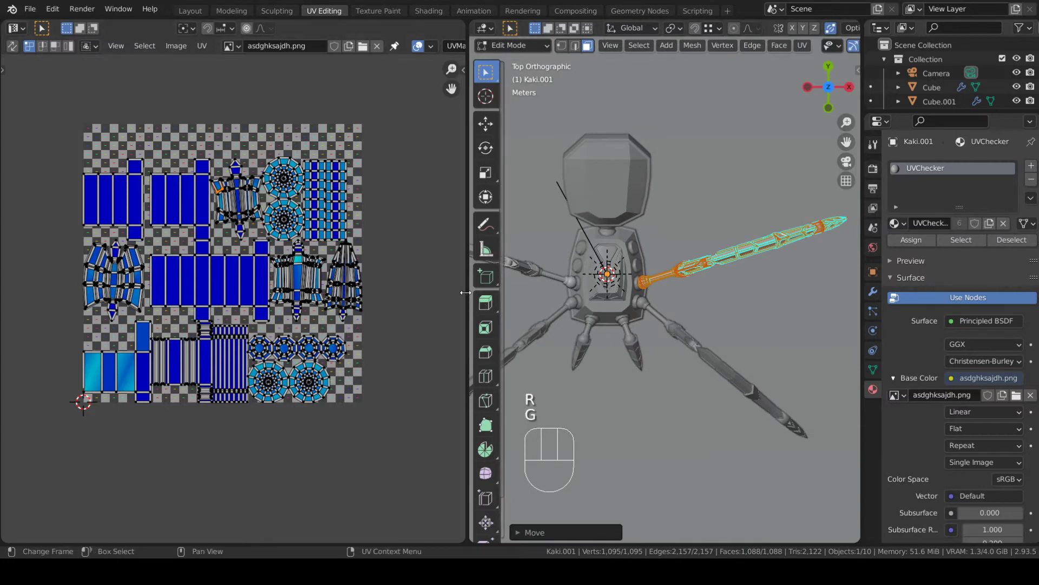
pyautogui.moveTo(466, 292); pyautogui.dragTo(323, 300)
pyautogui.scroll(3, 761, 324)
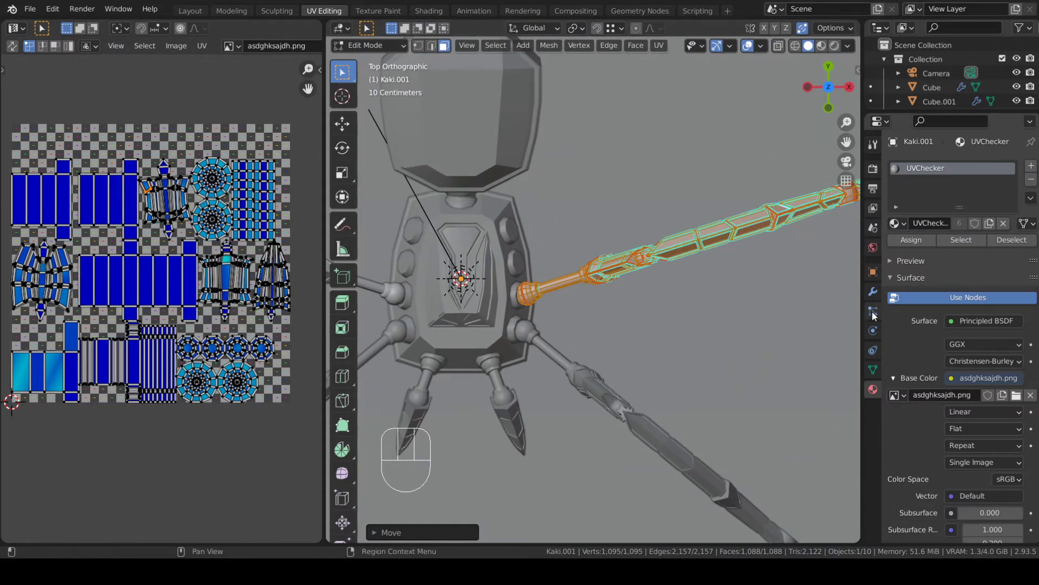
# - Rotate the duplicated leg clockwise to point slightly forward, undo hiding it, and move its ball joint back into the second socket
pyautogui.press('r')
pyautogui.rightClick(676, 427)
pyautogui.press('h')
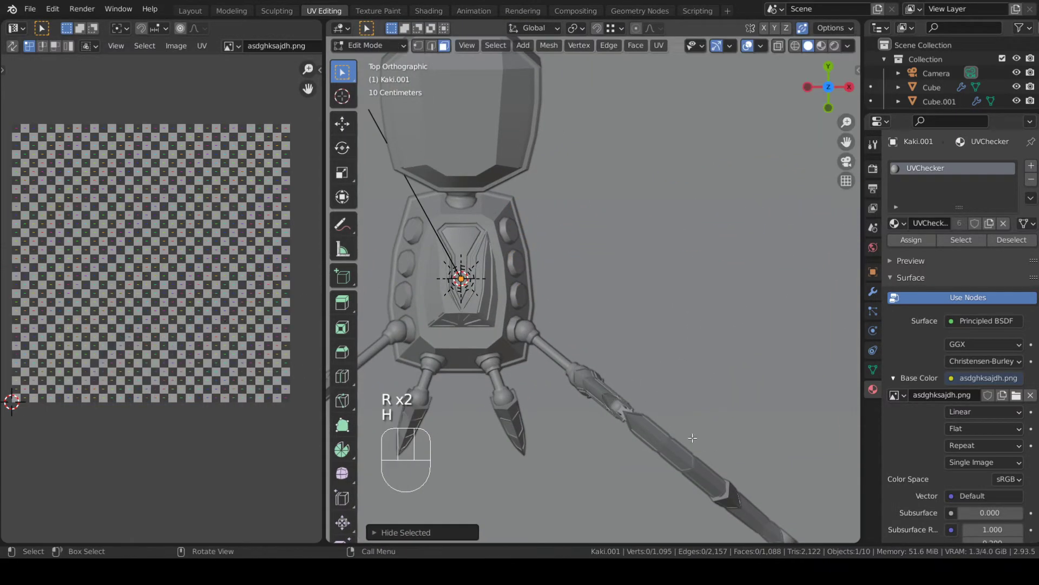
pyautogui.hotkey('ctrl', 'z')
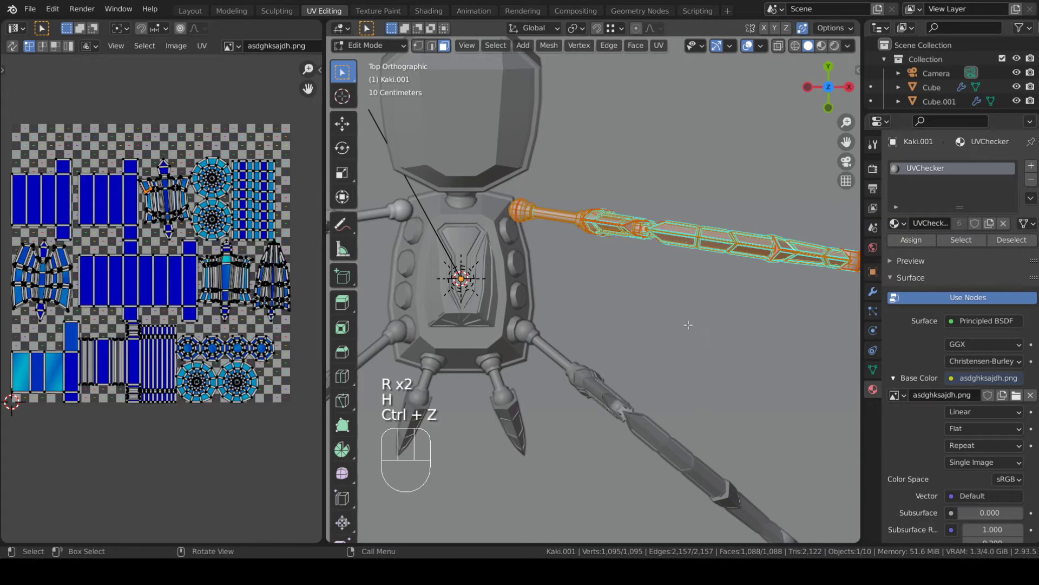
pyautogui.press('g')
pyautogui.click(656, 380)
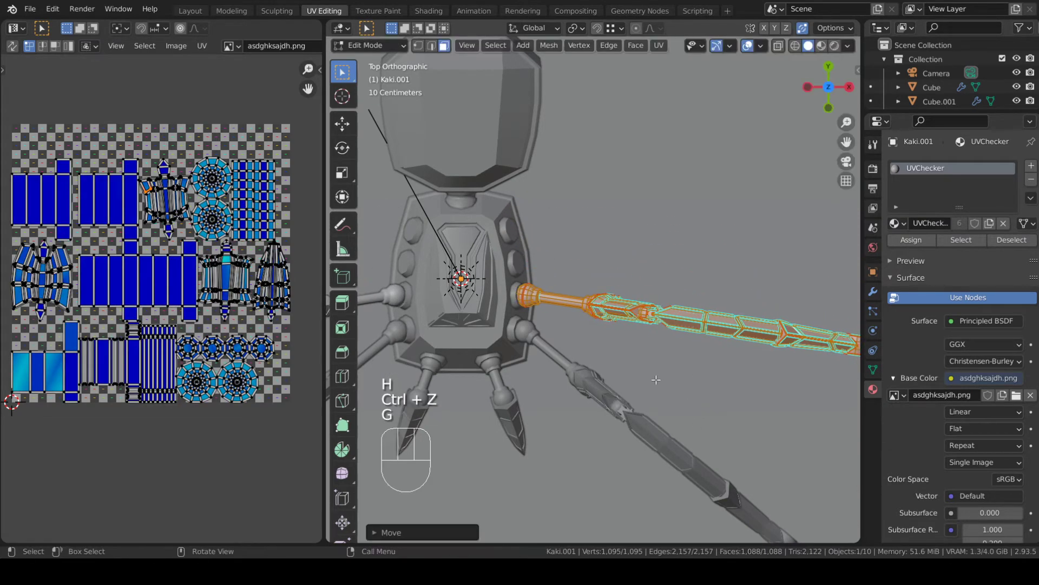
pyautogui.scroll(-3, 774, 362)
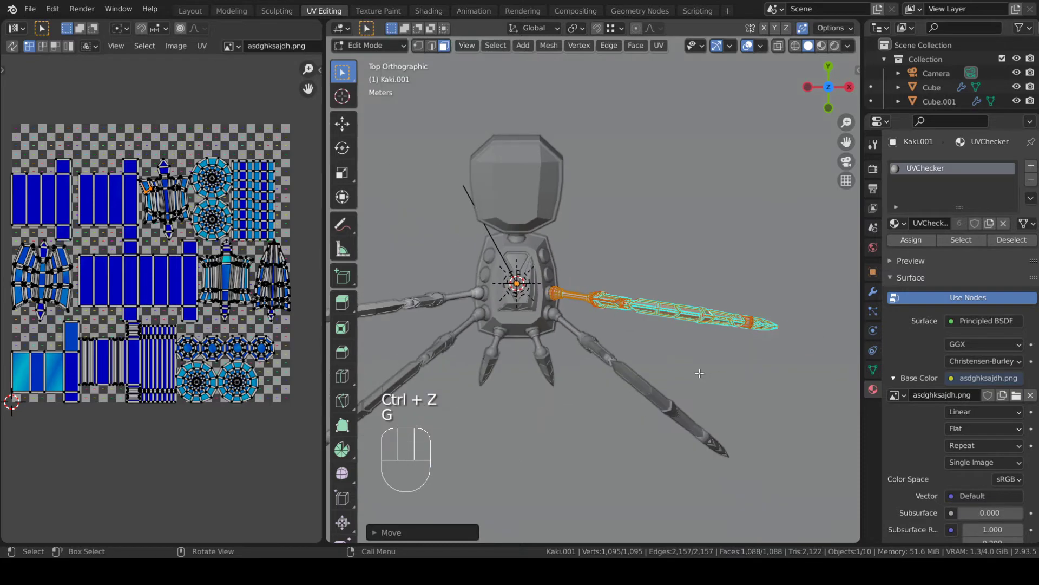
# - Duplicate the second-socket leg pair in place and move the copy's mesh along the Y axis toward the third socket
pyautogui.press('Tab')
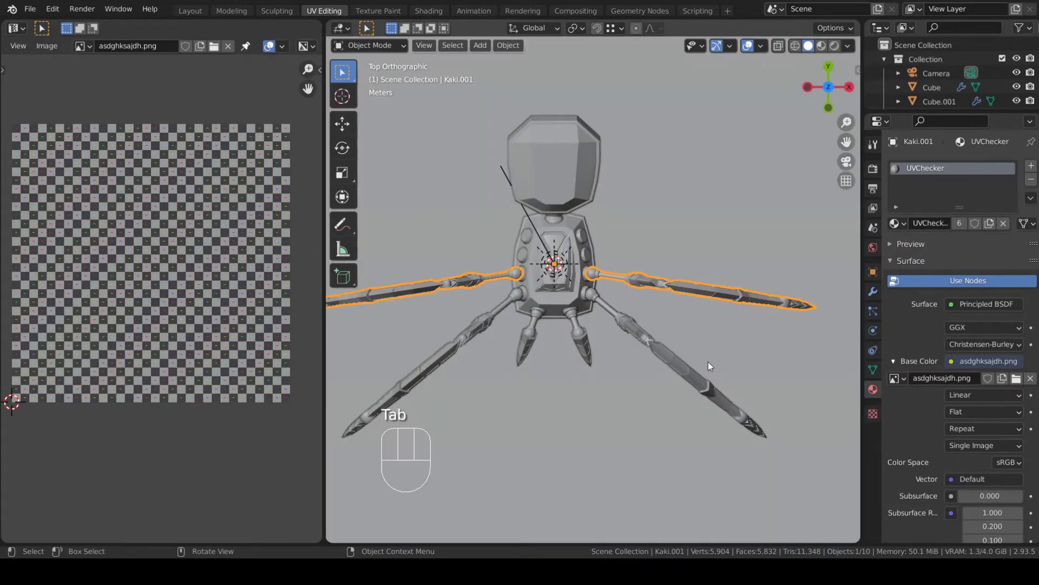
pyautogui.hotkey('shift', 'd')
pyautogui.rightClick(704, 346)
pyautogui.press('Tab')
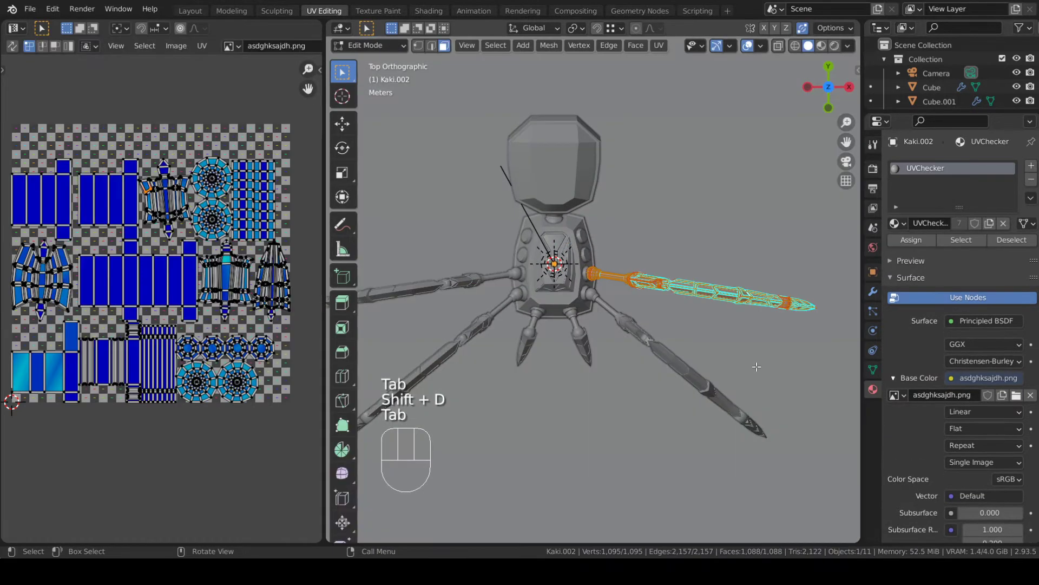
pyautogui.press('g')
pyautogui.middleClick(764, 329)
pyautogui.click(763, 330)
pyautogui.scroll(2, 758, 320)
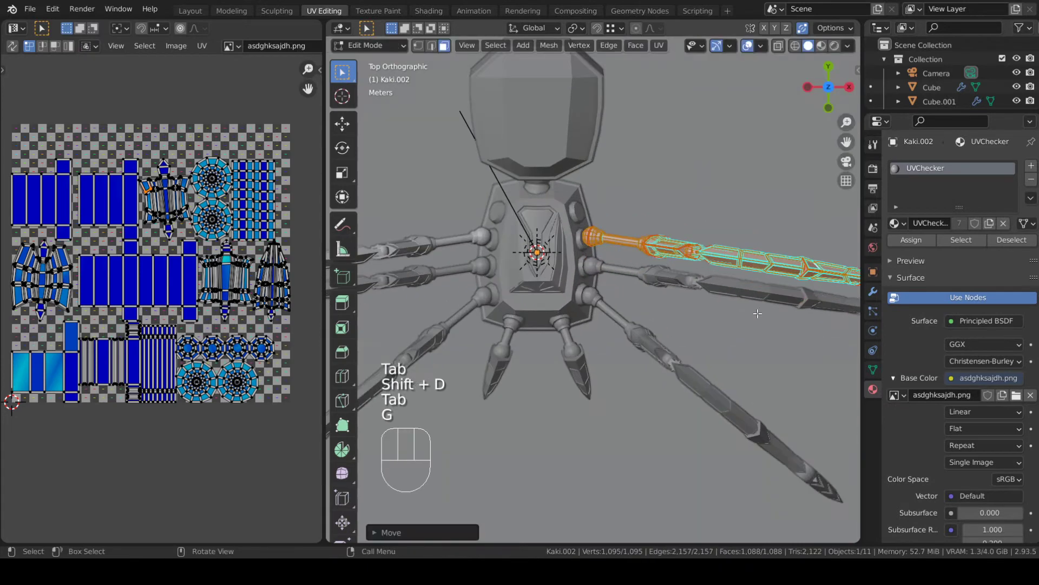
pyautogui.keyDown('shift'); pyautogui.moveTo(773, 277); pyautogui.dragTo(760, 363, button='middle'); pyautogui.keyUp('shift')
pyautogui.scroll(2, 760, 363)
pyautogui.press('r')
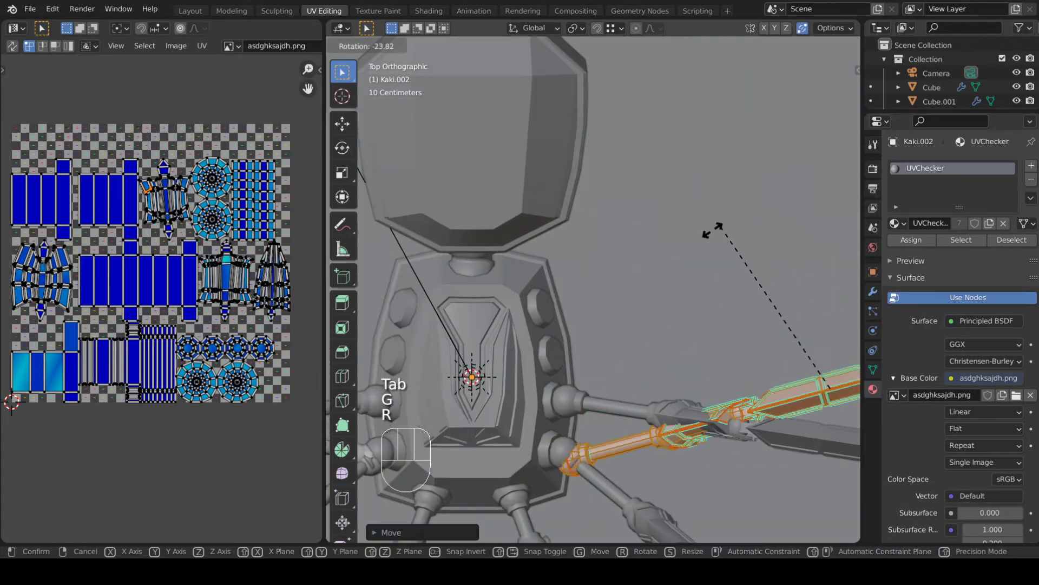
pyautogui.rightClick(737, 324)
pyautogui.press('h')
pyautogui.hotkey('ctrl', 'z')
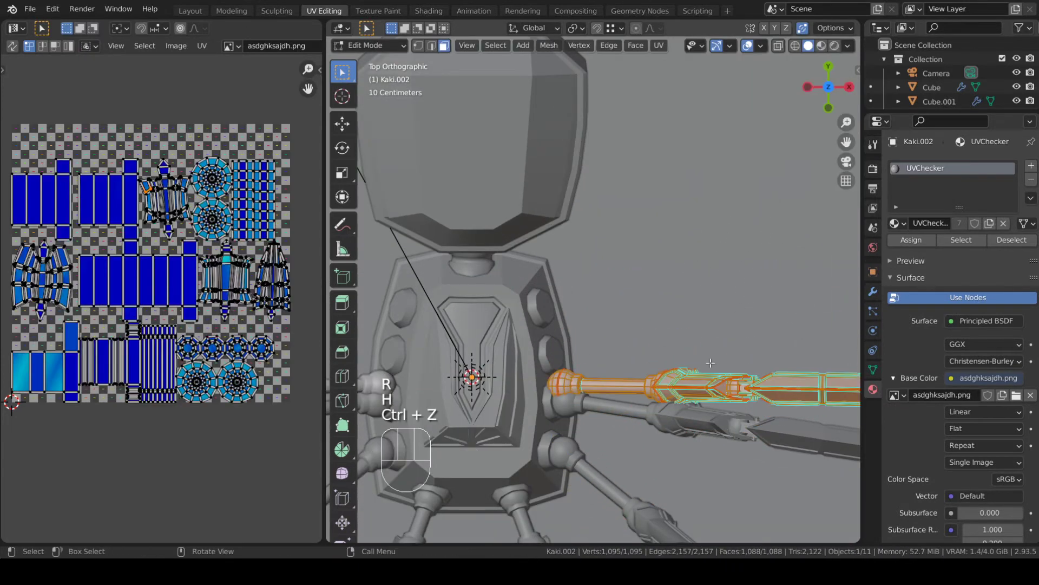
# - Rotate the duplicated leg counterclockwise to point slightly backward and place its ball joint in the third socket from the front
pyautogui.press('g')
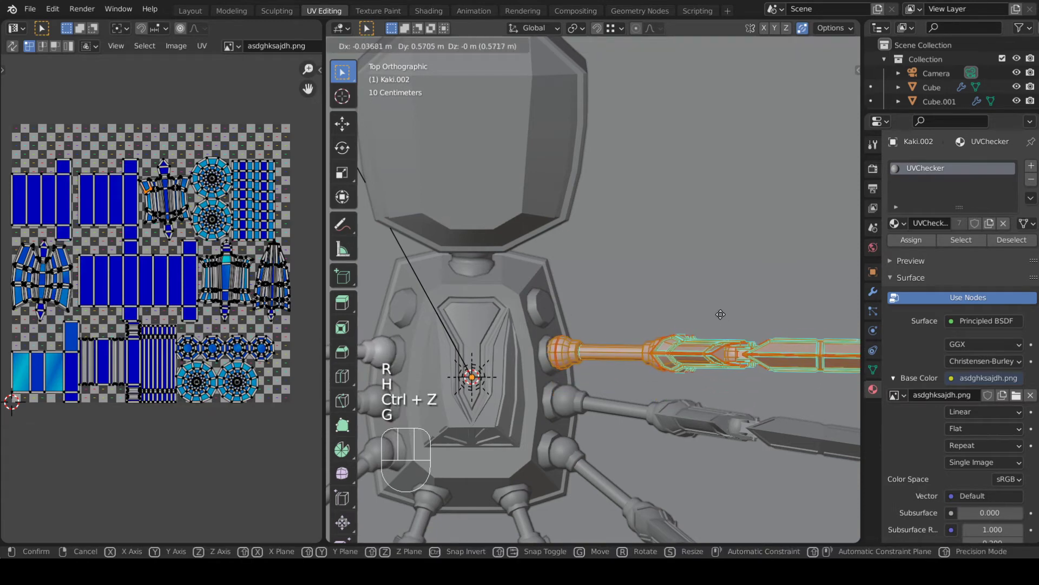
pyautogui.click(720, 314)
pyautogui.press('r')
pyautogui.click(716, 353)
pyautogui.press('g')
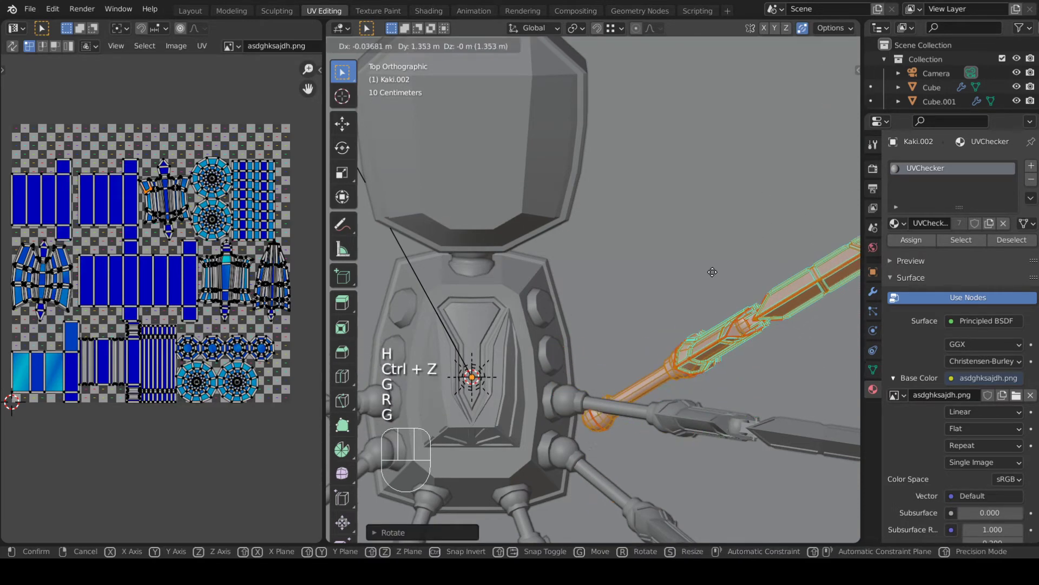
pyautogui.click(696, 271)
pyautogui.press('r')
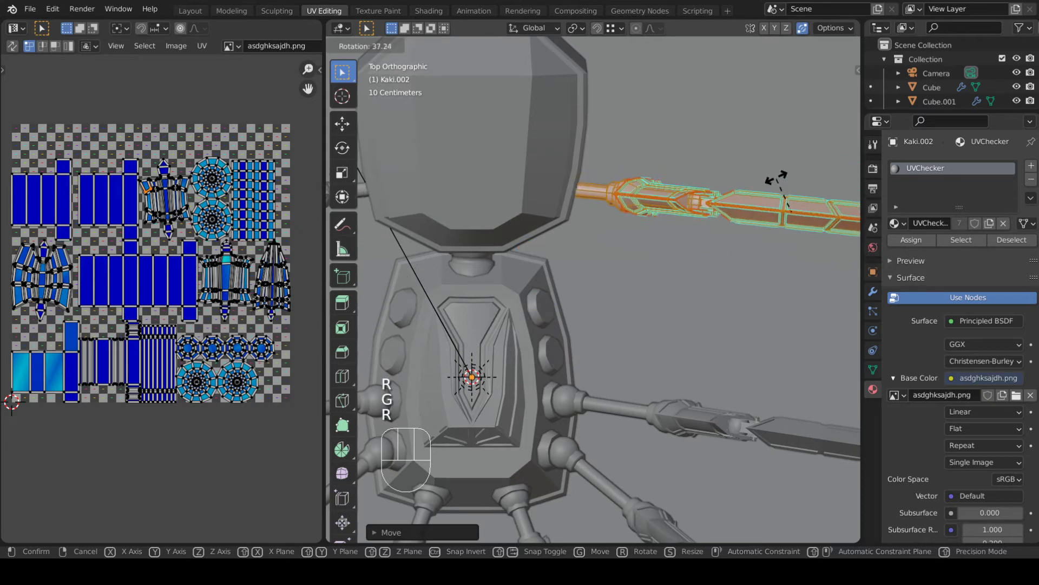
pyautogui.click(741, 162)
pyautogui.press('g')
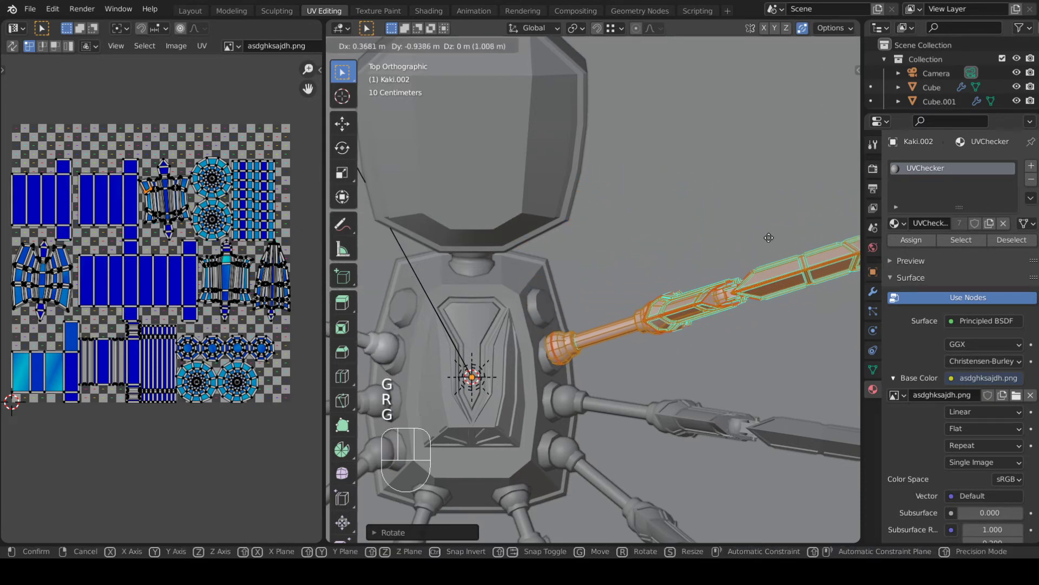
pyautogui.click(772, 282)
pyautogui.scroll(-3, 772, 285)
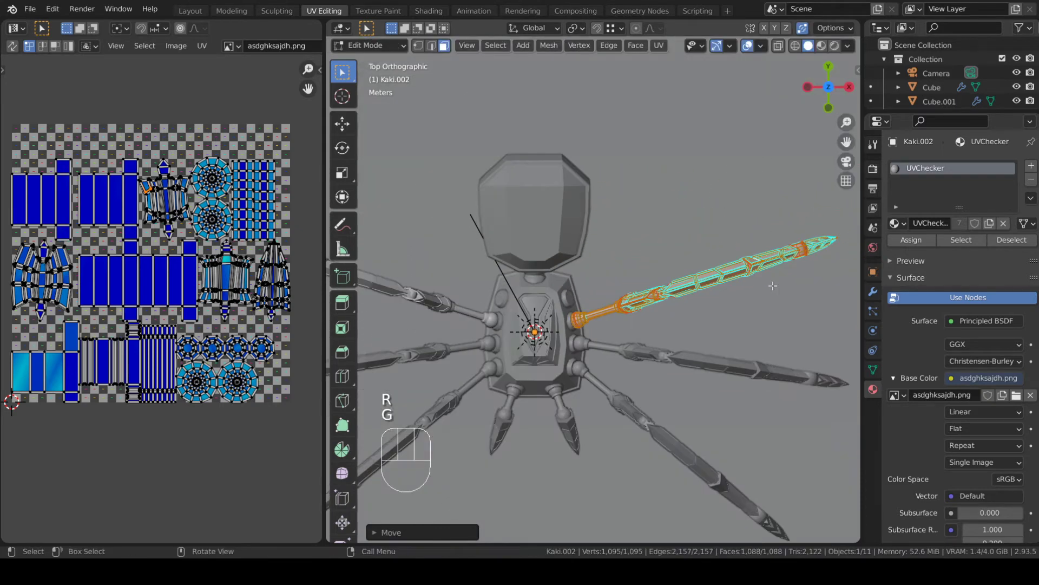
# - Duplicate the third leg pair in place and move the copy's mesh about 0.8 m toward the rearmost socket
pyautogui.press('Tab')
pyautogui.moveTo(768, 297); pyautogui.dragTo(737, 364, button='middle')
pyautogui.hotkey('shift', 'd')
pyautogui.rightClick(783, 318)
pyautogui.press('Tab')
pyautogui.press('KP_7')
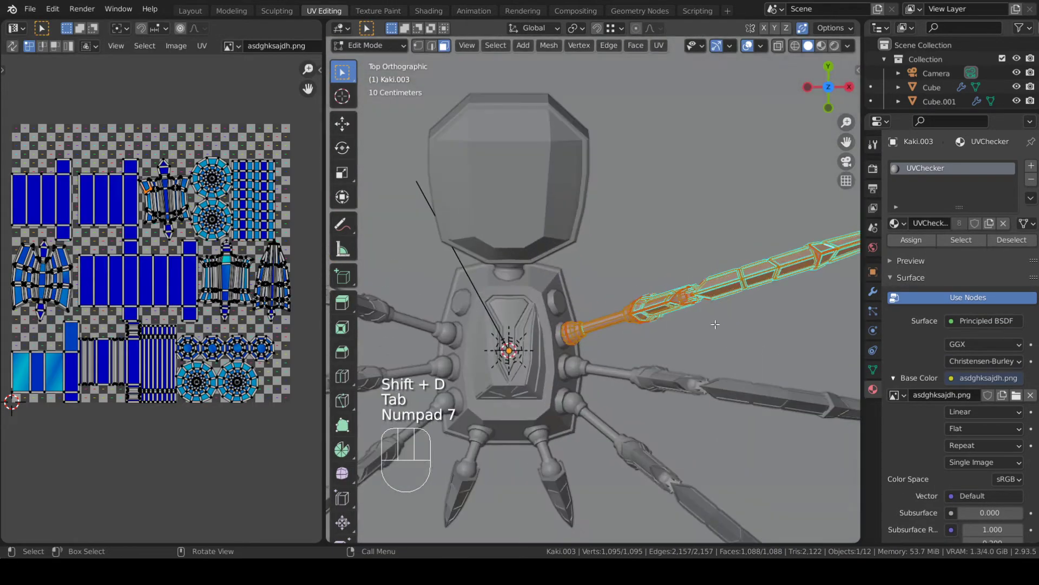
pyautogui.scroll(5, 732, 334)
pyautogui.press('g')
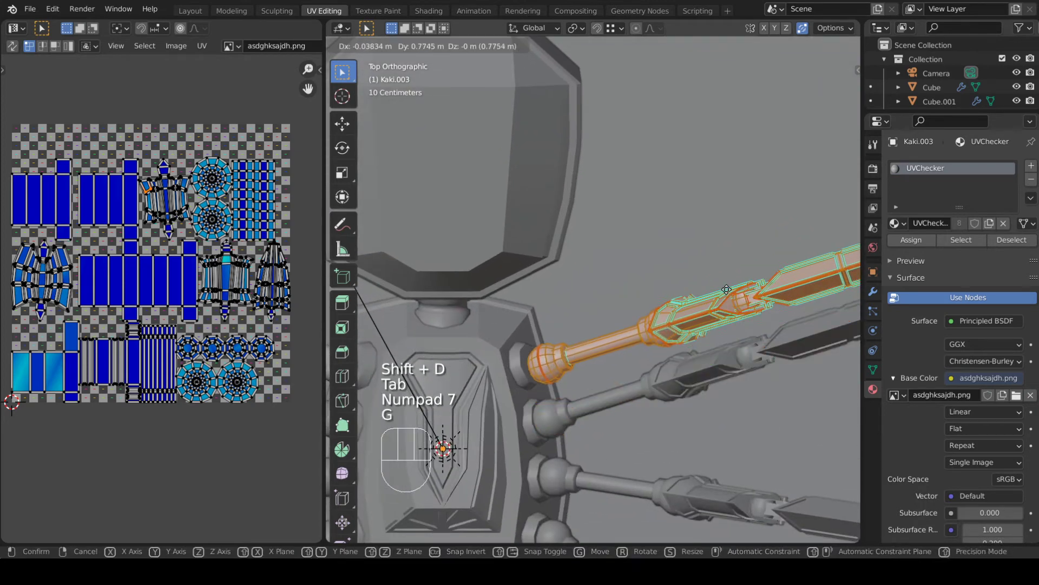
pyautogui.click(720, 303)
pyautogui.scroll(-3, 719, 309)
pyautogui.press('t')
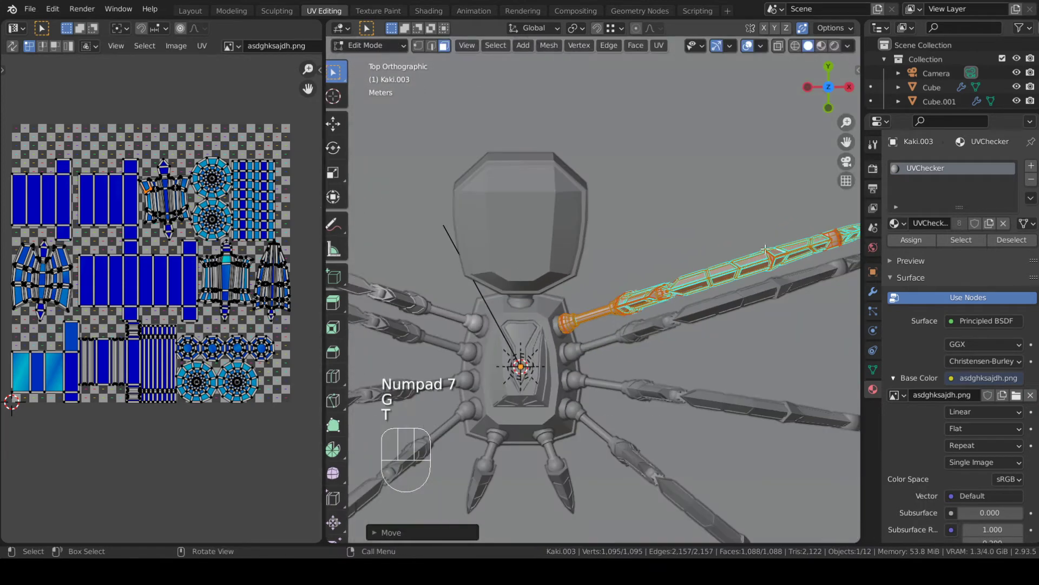
pyautogui.press('t')
# - Rotate the new rear leg about 16° counterclockwise and place its ball joint in the rearmost socket
pyautogui.press('r')
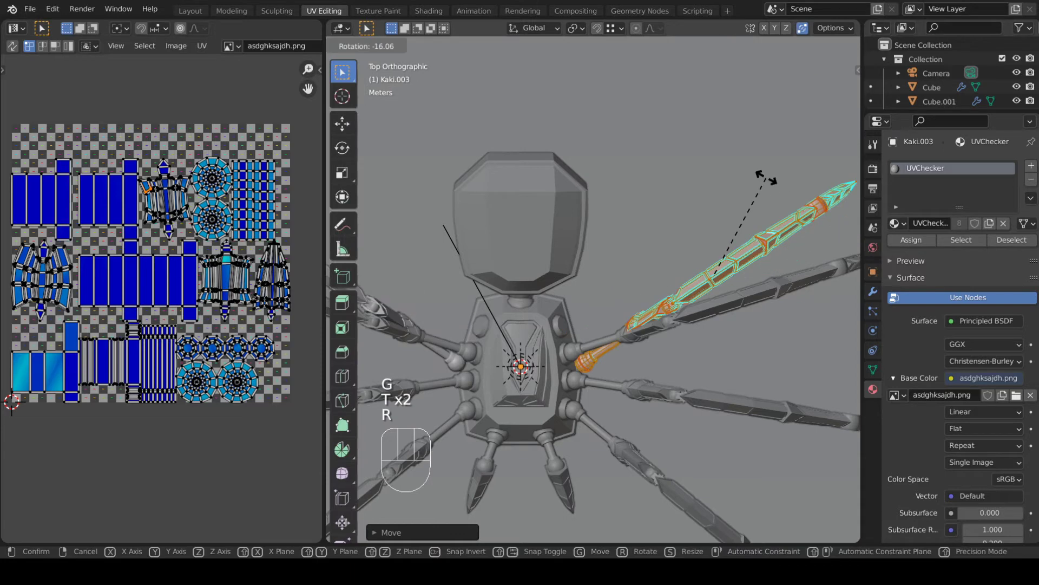
pyautogui.click(758, 179)
pyautogui.scroll(2, 710, 271)
pyautogui.press('g')
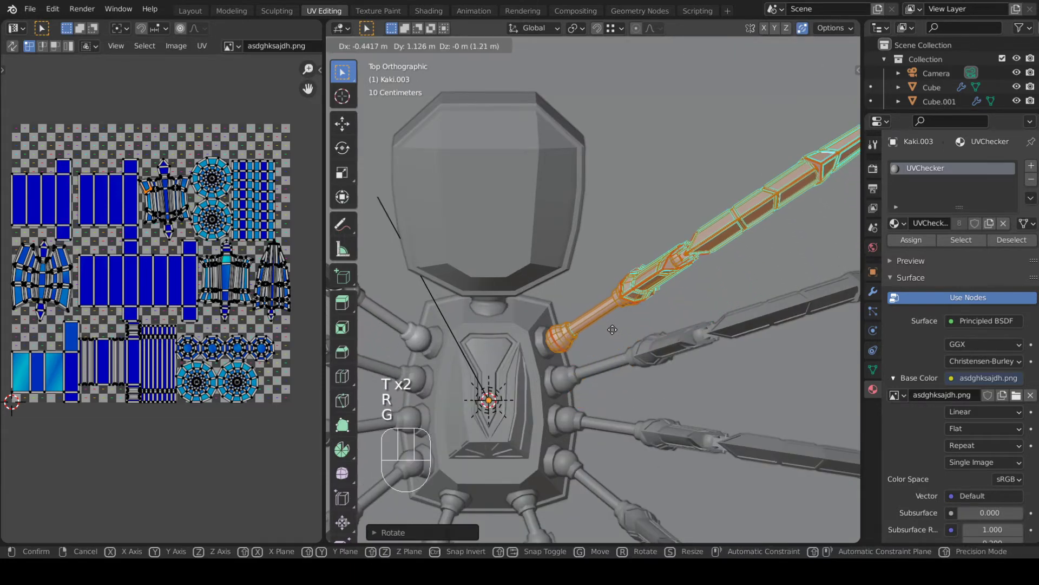
pyautogui.click(610, 331)
pyautogui.scroll(-5, 609, 331)
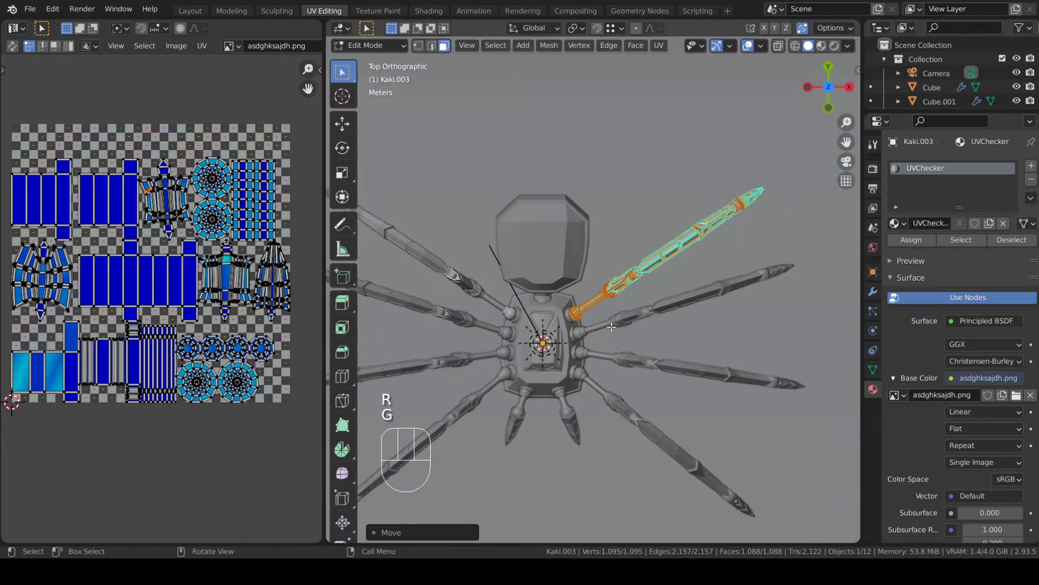
# - Rotate the rear leg about 7° further counterclockwise and move its ball joint back into the rearmost socket
pyautogui.moveTo(609, 331); pyautogui.dragTo(626, 313, button='middle')
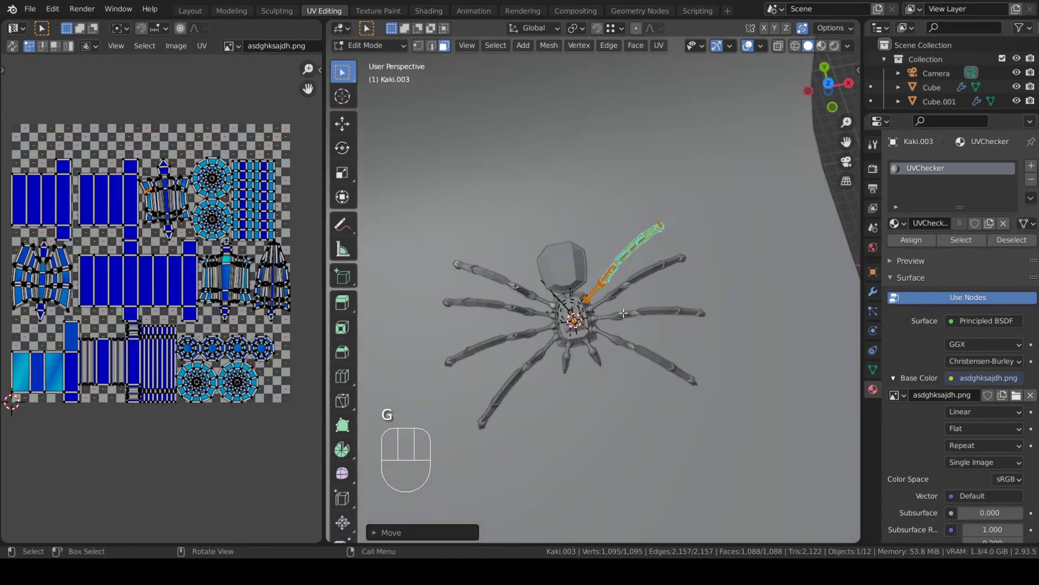
pyautogui.press('KP_7')
pyautogui.scroll(4, 671, 277)
pyautogui.press('r')
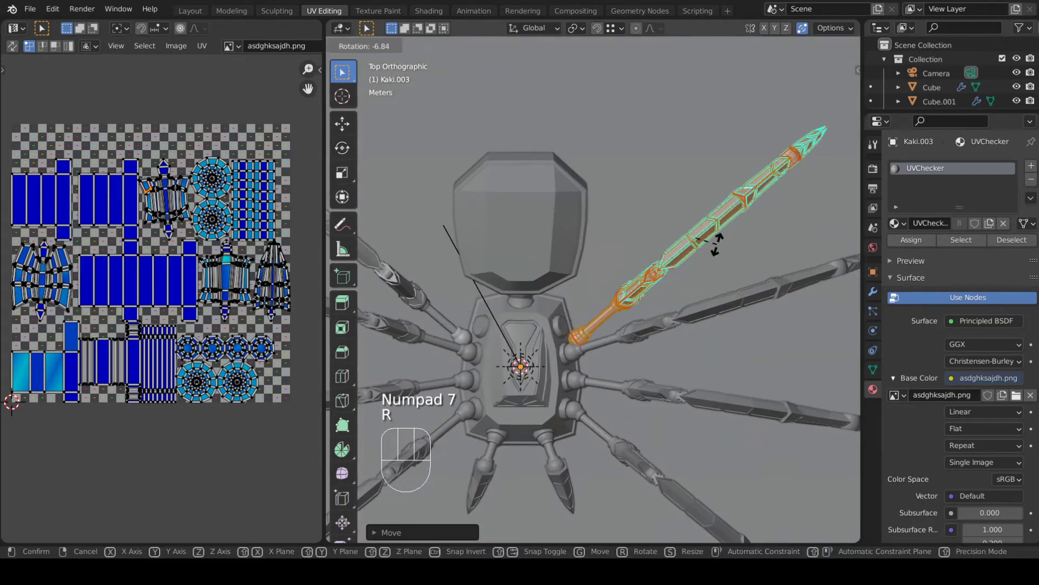
pyautogui.click(714, 239)
pyautogui.scroll(2, 695, 448)
pyautogui.press('g')
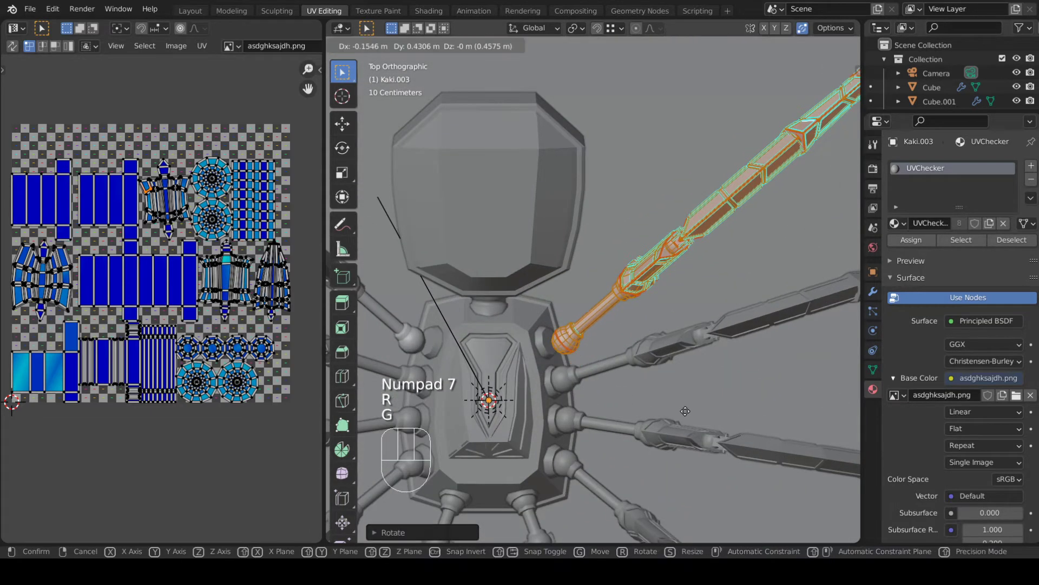
pyautogui.click(676, 410)
pyautogui.scroll(-3, 677, 410)
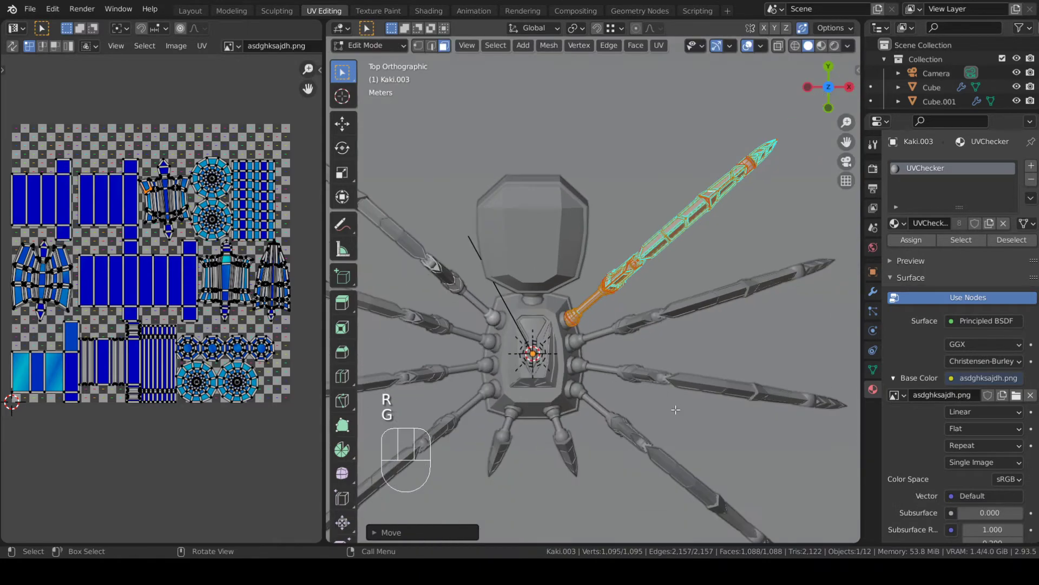
# - Return to Object Mode and show the spider in Material Preview to inspect the checker pattern on all legs
pyautogui.moveTo(676, 410); pyautogui.dragTo(832, 117, button='middle')
pyautogui.press('Tab')
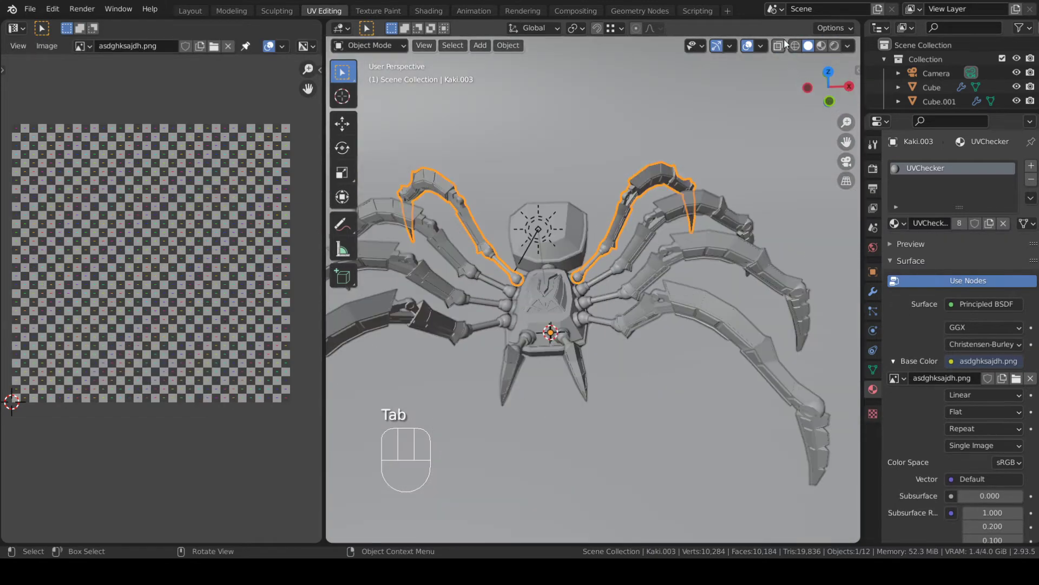
pyautogui.click(821, 48)
pyautogui.moveTo(676, 238)
pyautogui.mouseDown(button='middle')
pyautogui.moveTo(574, 308)
pyautogui.moveTo(540, 246)
pyautogui.mouseUp(button='middle')
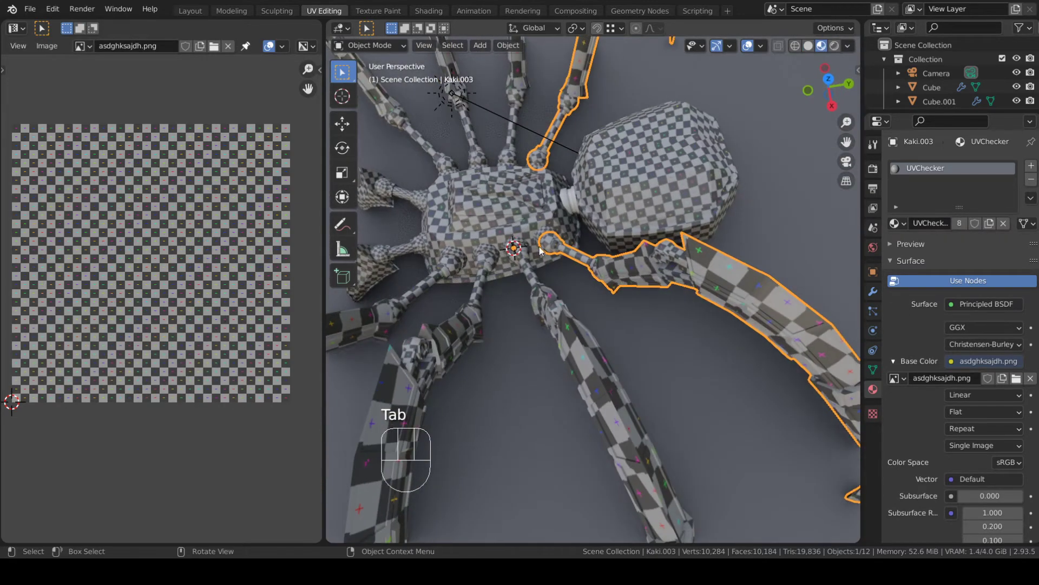
# - Open the neck cylinder between body and abdomen in Edit Mode and isolate it in local view
pyautogui.click(573, 200)
pyautogui.moveTo(572, 199); pyautogui.dragTo(562, 287, button='middle')
pyautogui.press('Tab')
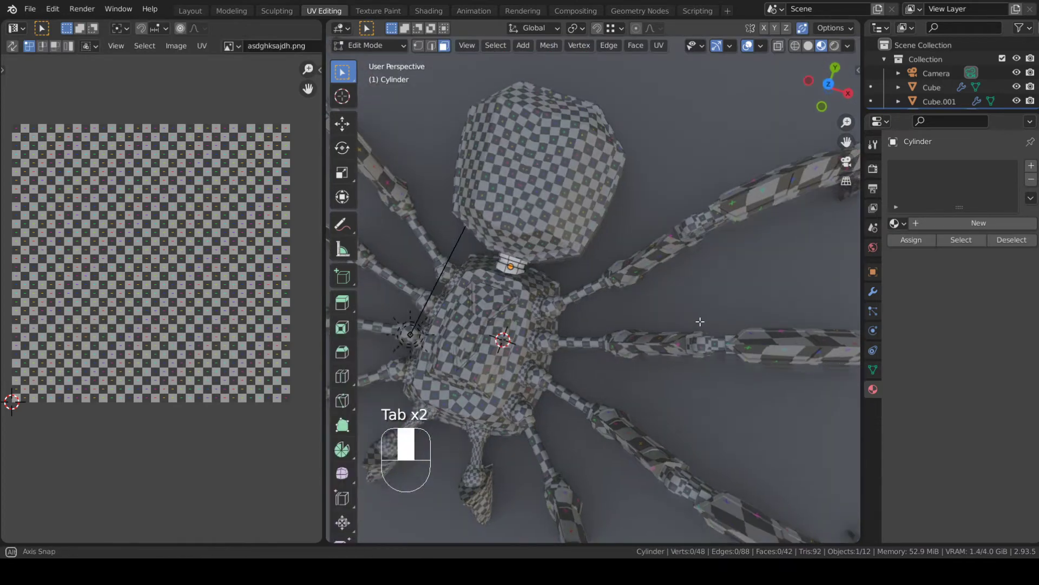
pyautogui.press('KP_Divide')
pyautogui.scroll(-4, 564, 290)
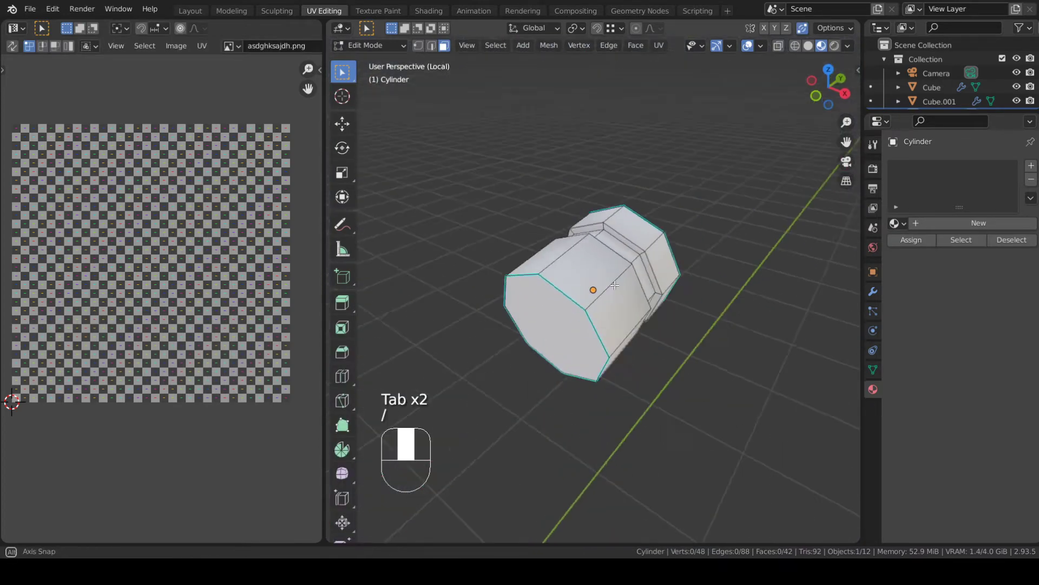
# - Delete the two end cap faces of the neck cylinder
pyautogui.moveTo(563, 289); pyautogui.dragTo(453, 295, button='middle')
pyautogui.click(558, 301)
pyautogui.keyDown('shift'); pyautogui.click(661, 290); pyautogui.keyUp('shift')
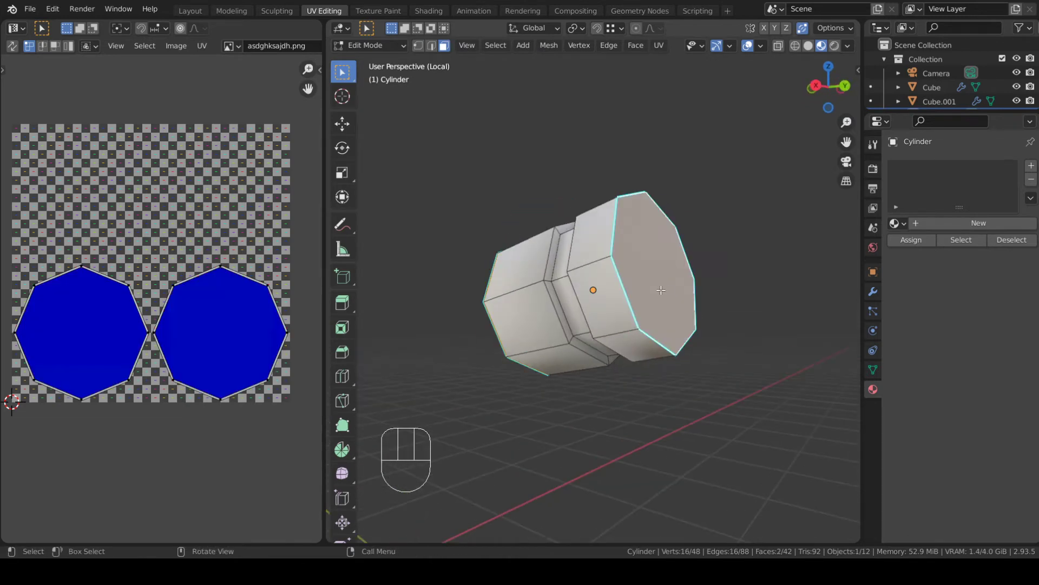
pyautogui.press('Delete')
pyautogui.click(661, 290)
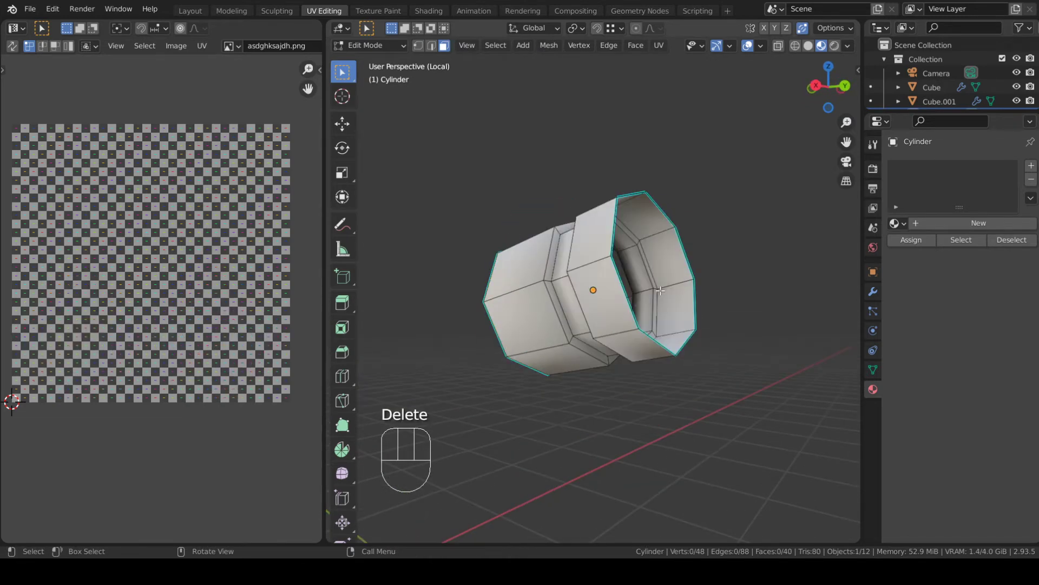
# - Mark a lengthwise seam along one row of edges from end to end of the neck cylinder
pyautogui.moveTo(660, 290); pyautogui.dragTo(499, 222, button='middle')
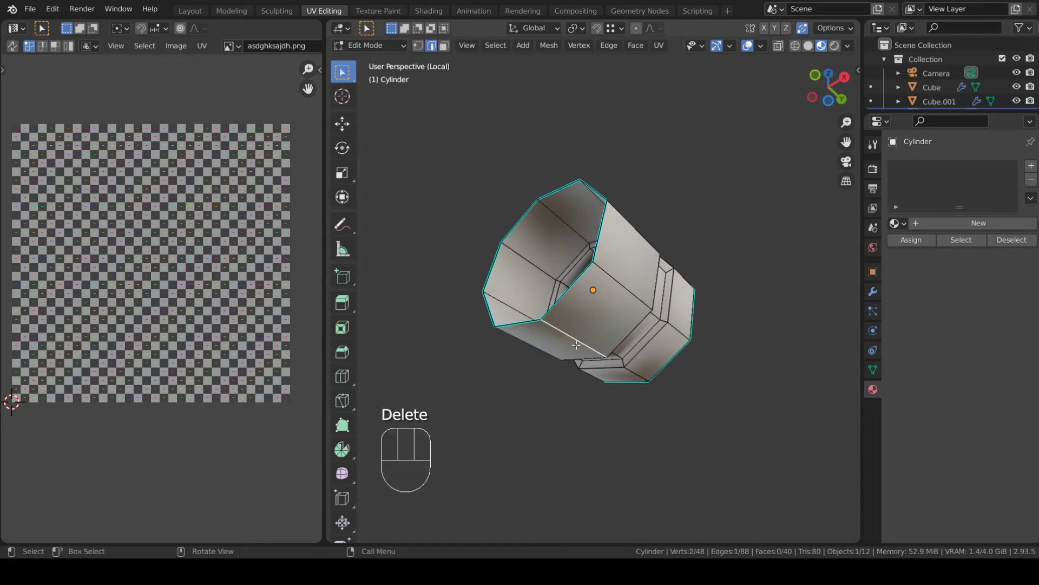
pyautogui.moveTo(576, 345); pyautogui.dragTo(664, 346, button='middle')
pyautogui.keyDown('ctrl'); pyautogui.click(666, 346); pyautogui.keyUp('ctrl')
pyautogui.press('u')
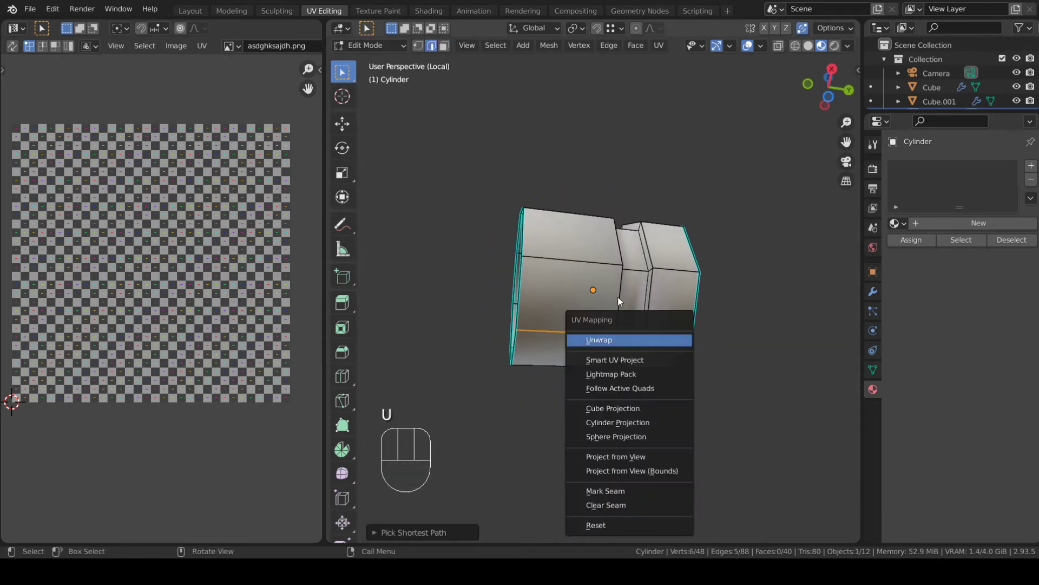
pyautogui.click(621, 491)
# - Unwrap the whole neck cylinder and widen the UV editor to show the complete island
pyautogui.press('a')
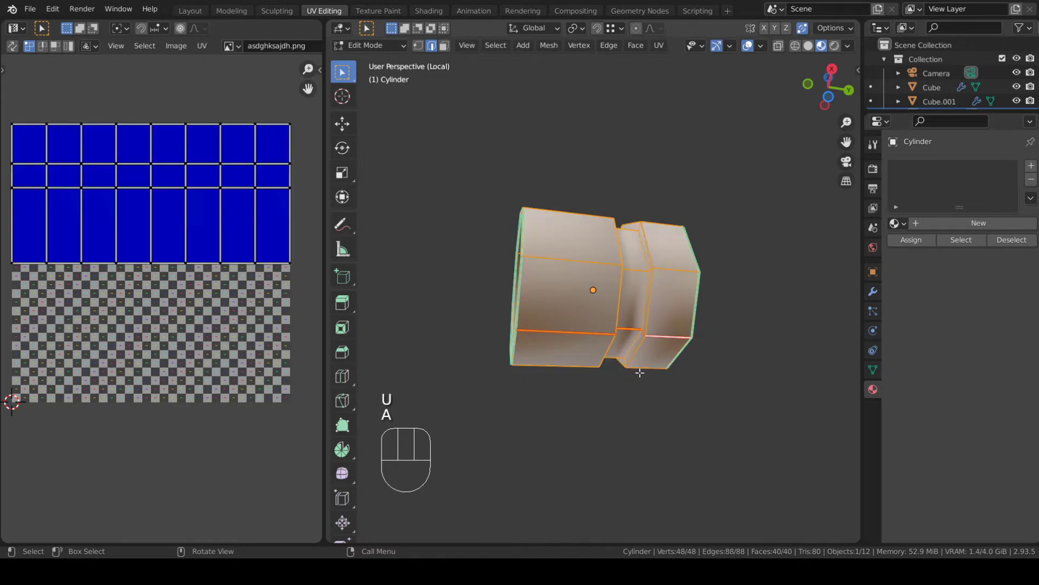
pyautogui.press('u')
pyautogui.click(623, 220)
pyautogui.scroll(5, 198, 276)
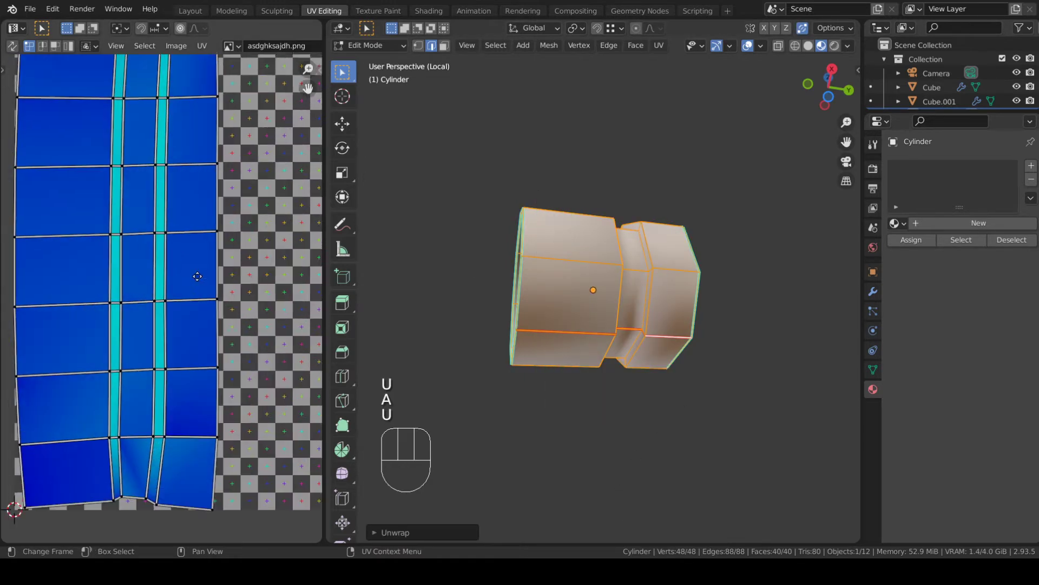
pyautogui.moveTo(198, 276); pyautogui.dragTo(254, 337, button='middle')
pyautogui.moveTo(324, 292); pyautogui.dragTo(528, 292)
pyautogui.scroll(-4, 318, 284)
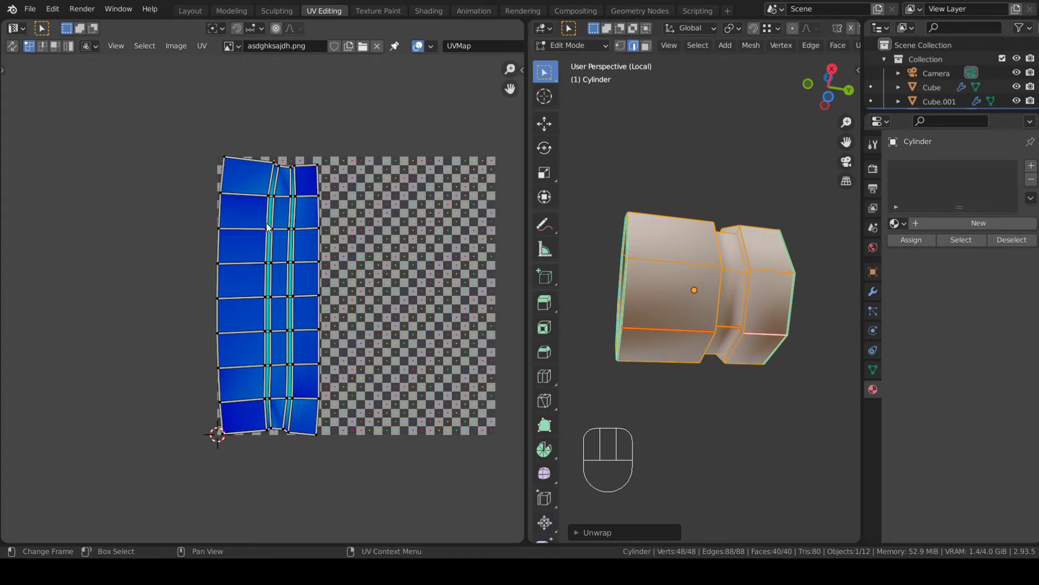
# - Straighten the UV island's outer right edge loop with Align X, undoing a mistaken Align Y
pyautogui.keyDown('alt'); pyautogui.click(312, 250); pyautogui.keyUp('alt')
pyautogui.hotkey('shift', 'w')
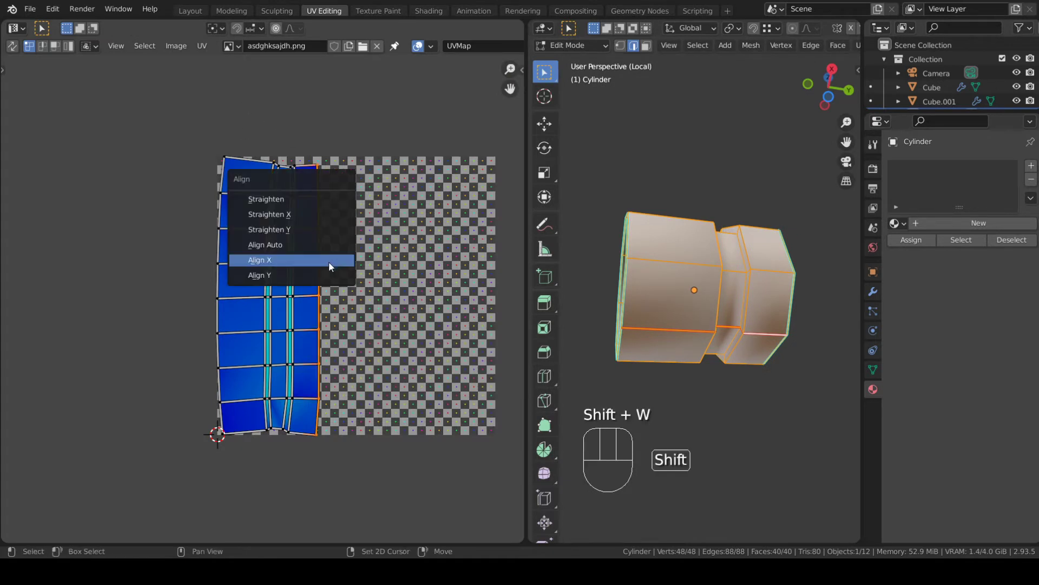
pyautogui.click(315, 275)
pyautogui.hotkey('ctrl', 'z')
pyautogui.hotkey('shift', 'w')
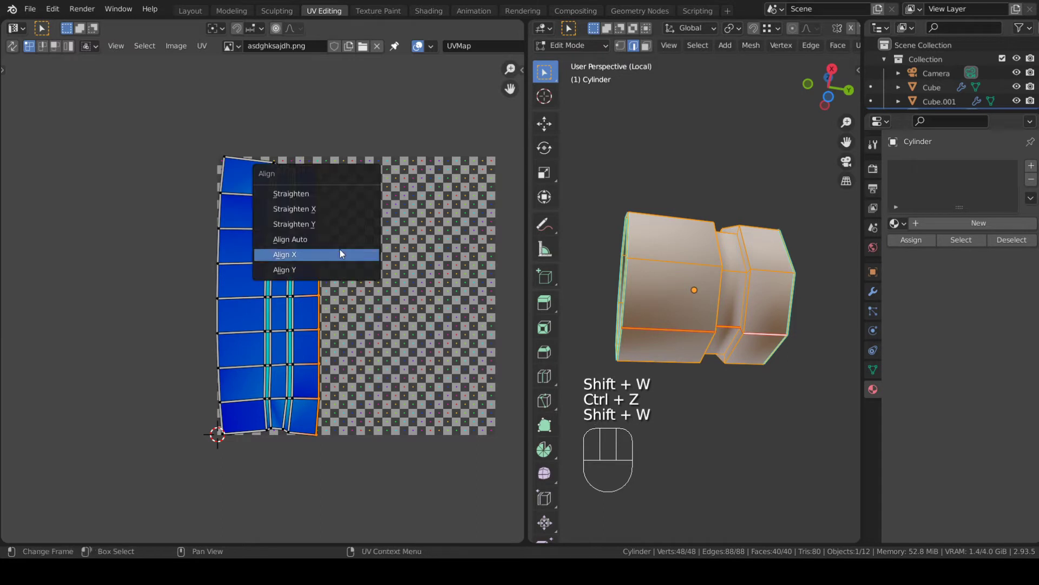
pyautogui.click(339, 255)
# - Straighten the next three inner vertical edge loops of the neck's UV island, one after another, with Align X
pyautogui.scroll(1, 326, 281)
pyautogui.scroll(1, 326, 281)
pyautogui.keyDown('alt'); pyautogui.click(309, 285); pyautogui.keyUp('alt')
pyautogui.hotkey('shift', 'w')
pyautogui.click(310, 281)
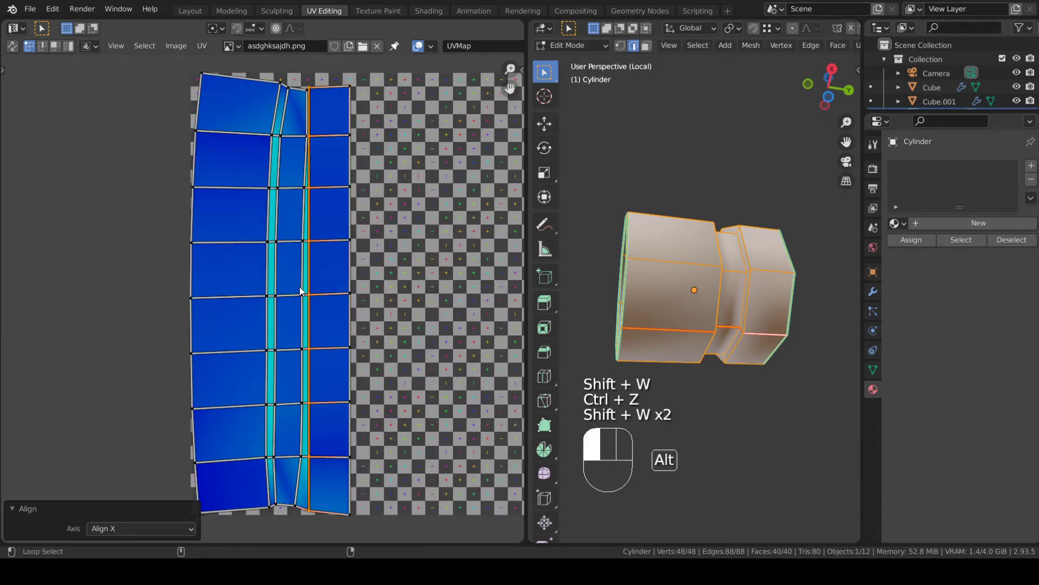
pyautogui.hotkey('shift', 'w')
pyautogui.click(300, 291)
pyautogui.keyDown('alt'); pyautogui.click(279, 282); pyautogui.keyUp('alt')
pyautogui.hotkey('shift', 'w')
pyautogui.click(278, 282)
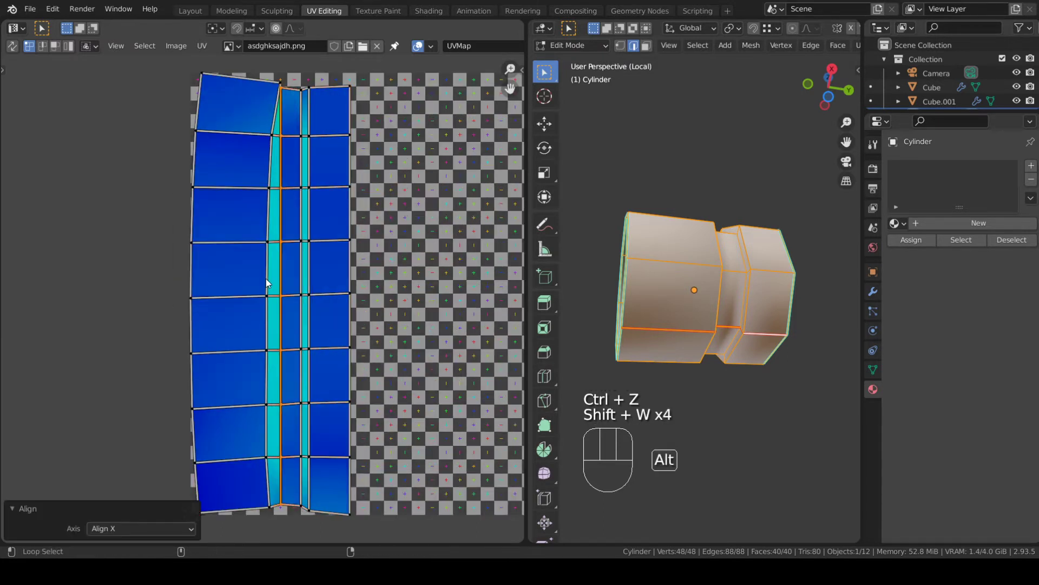
# - Straighten the last two vertical edge loops on the left side of the neck's UV island with Align X
pyautogui.keyDown('alt'); pyautogui.click(266, 279); pyautogui.keyUp('alt')
pyautogui.hotkey('shift', 'w')
pyautogui.click(261, 279)
pyautogui.keyDown('alt'); pyautogui.click(194, 214); pyautogui.keyUp('alt')
pyautogui.hotkey('shift', 'w')
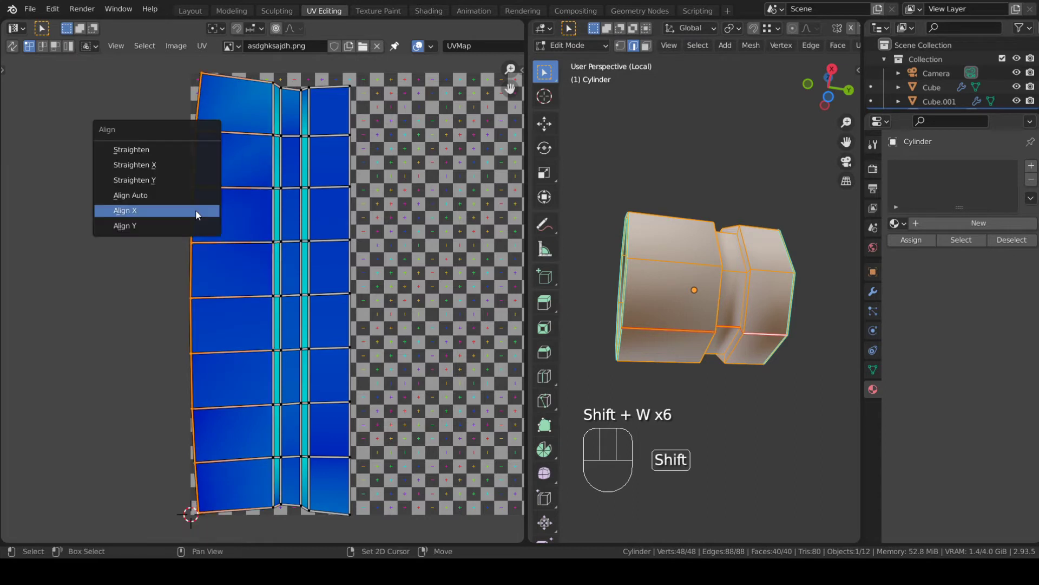
pyautogui.click(196, 210)
# - Straighten the top four horizontal edge loops of the neck's UV island, one after another, with Align Y
pyautogui.keyDown('alt'); pyautogui.click(248, 81); pyautogui.keyUp('alt')
pyautogui.hotkey('shift', 'w')
pyautogui.click(234, 113)
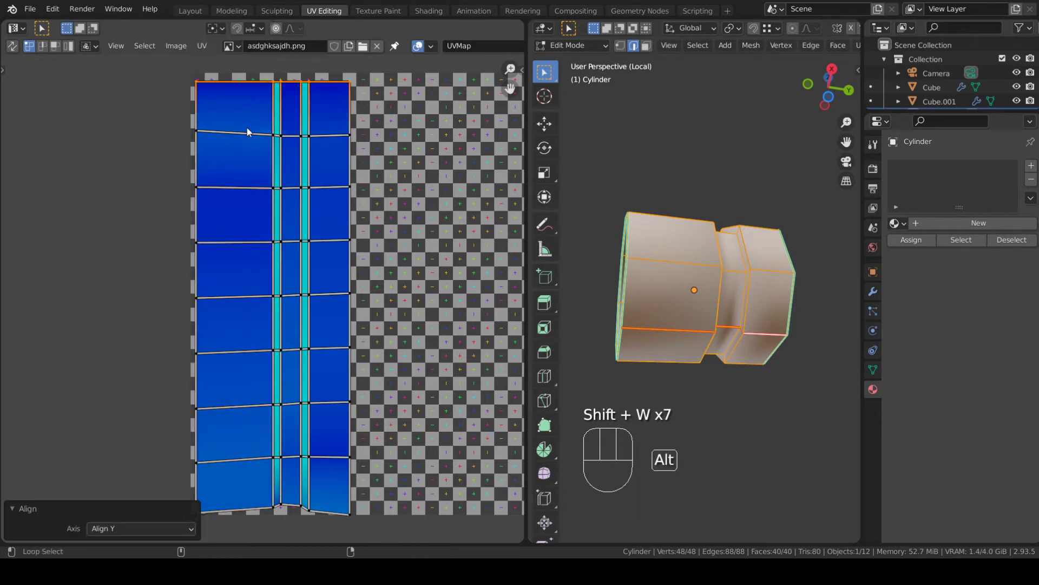
pyautogui.keyDown('alt'); pyautogui.click(248, 133); pyautogui.keyUp('alt')
pyautogui.hotkey('shift', 'w')
pyautogui.click(248, 135)
pyautogui.keyDown('alt'); pyautogui.click(246, 193); pyautogui.keyUp('alt')
pyautogui.hotkey('shift', 'w')
pyautogui.click(246, 192)
pyautogui.keyDown('alt'); pyautogui.click(246, 251); pyautogui.keyUp('alt')
pyautogui.hotkey('shift', 'w')
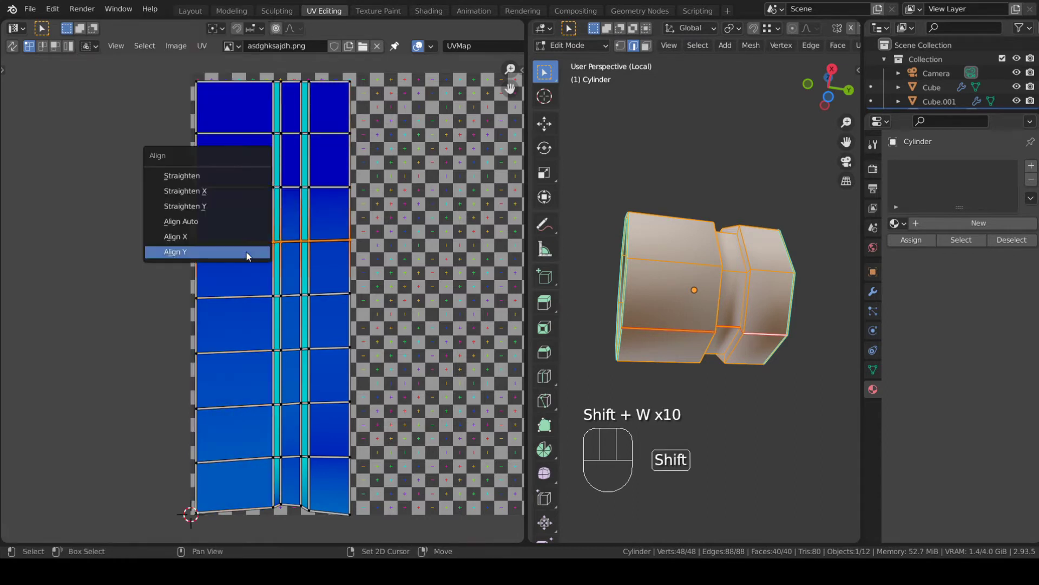
pyautogui.click(246, 251)
# - Straighten the remaining five horizontal edge loops down to the UV island's bottom edge with Align Y
pyautogui.keyDown('alt'); pyautogui.click(249, 323); pyautogui.keyUp('alt')
pyautogui.hotkey('shift', 'w')
pyautogui.keyDown('alt'); pyautogui.click(249, 352); pyautogui.keyUp('alt')
pyautogui.hotkey('shift', 'w')
pyautogui.click(249, 353)
pyautogui.keyDown('alt'); pyautogui.click(253, 405); pyautogui.keyUp('alt')
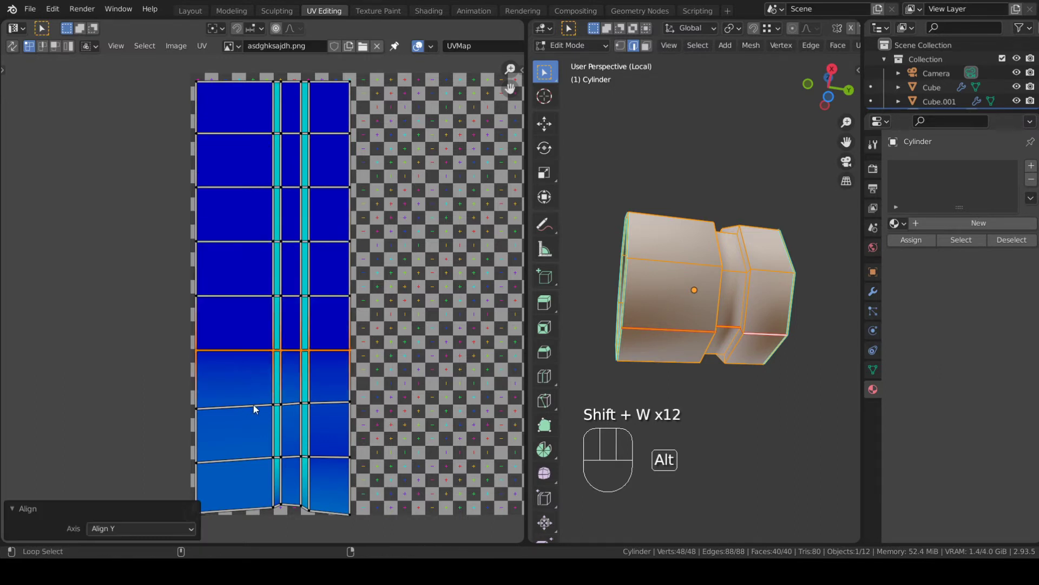
pyautogui.hotkey('shift', 'w')
pyautogui.click(255, 406)
pyautogui.keyDown('alt'); pyautogui.click(255, 454); pyautogui.keyUp('alt')
pyautogui.hotkey('shift', 'w')
pyautogui.click(254, 454)
pyautogui.keyDown('alt'); pyautogui.click(254, 494); pyautogui.keyUp('alt')
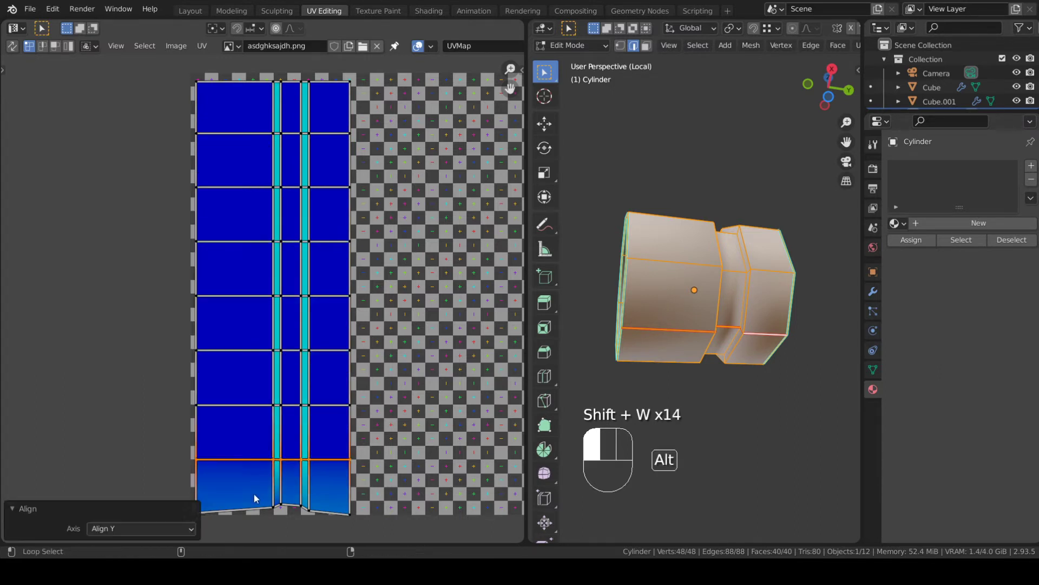
pyautogui.hotkey('shift', 'w')
pyautogui.click(254, 493)
# - Return to Object Mode, assign the existing UVChecker material to the neck cylinder and inspect the checker pattern up close
pyautogui.scroll(-3, 417, 347)
pyautogui.moveTo(417, 346); pyautogui.dragTo(401, 301, button='middle')
pyautogui.press('Tab')
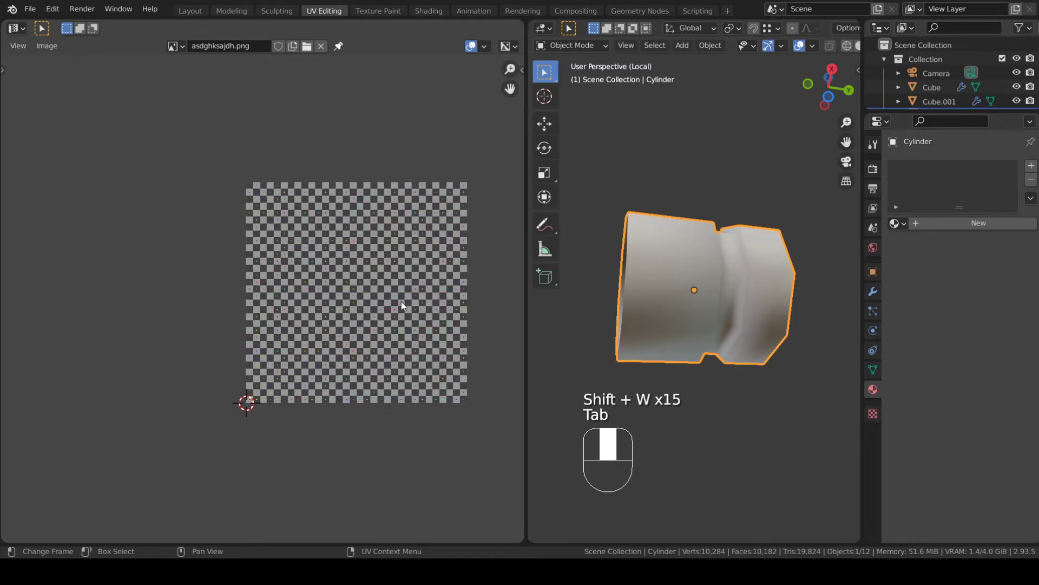
pyautogui.moveTo(703, 304); pyautogui.dragTo(704, 389, button='middle')
pyautogui.click(897, 223)
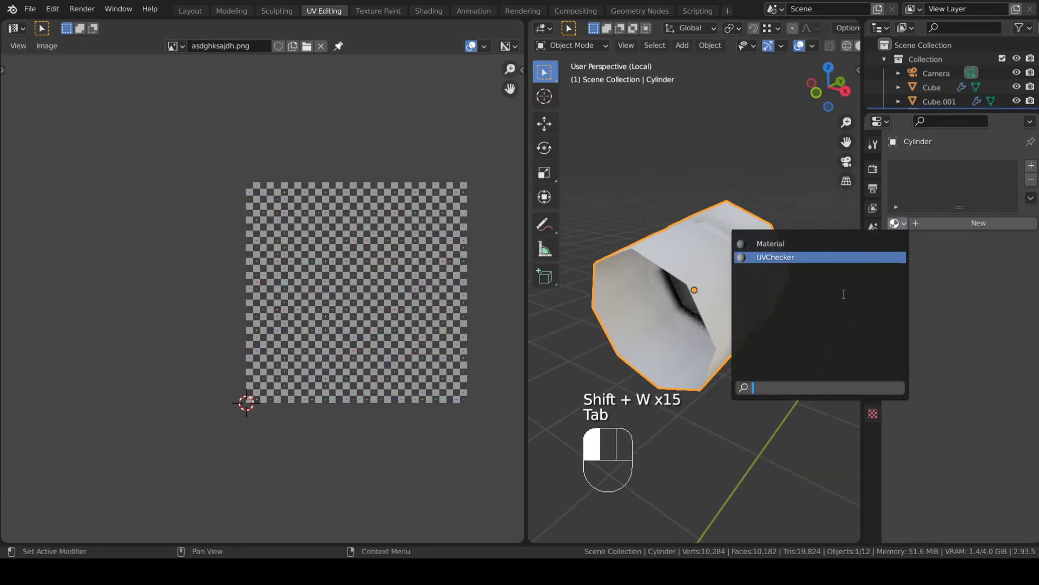
pyautogui.click(829, 261)
pyautogui.moveTo(741, 275); pyautogui.dragTo(655, 263, button='middle')
pyautogui.scroll(5, 650, 214)
# - Mark the edge loops on both sides of the neck cylinder's groove as sharp, with its Auto Smooth settings displayed
pyautogui.press('Tab')
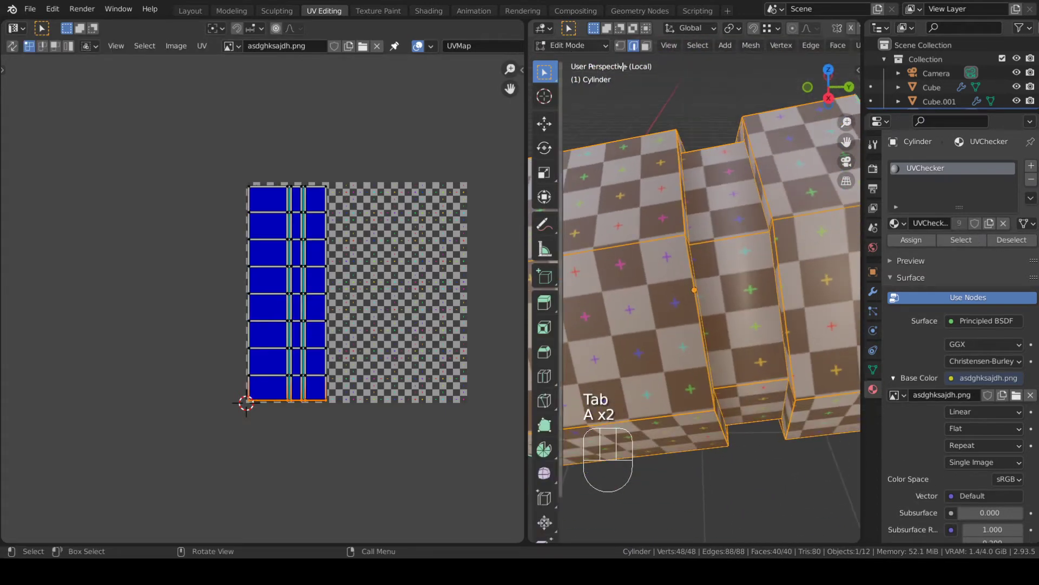
pyautogui.click(873, 372)
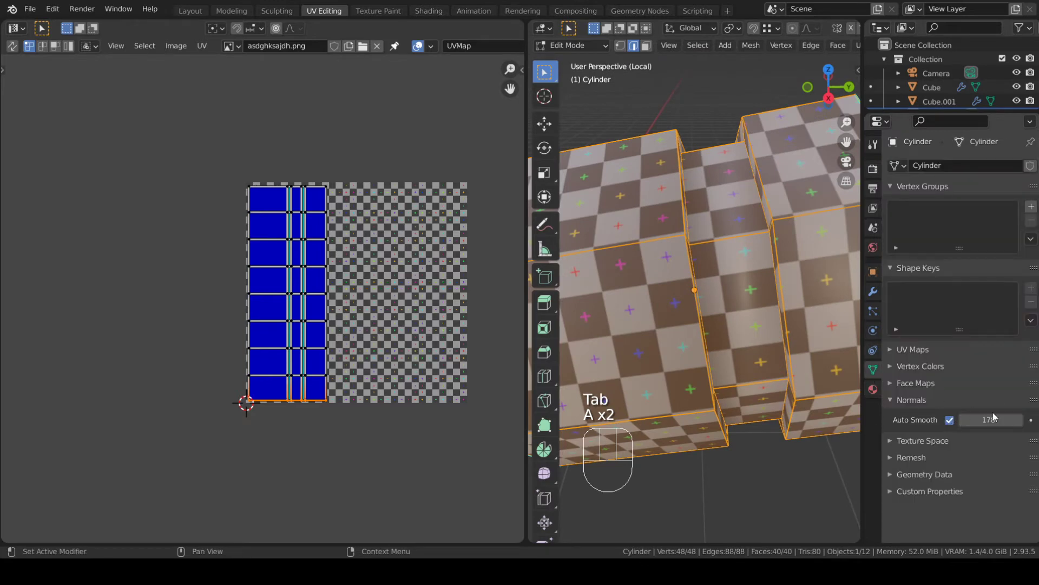
pyautogui.scroll(-3, 702, 305)
pyautogui.moveTo(702, 305); pyautogui.dragTo(627, 222, button='middle')
pyautogui.scroll(1, 682, 224)
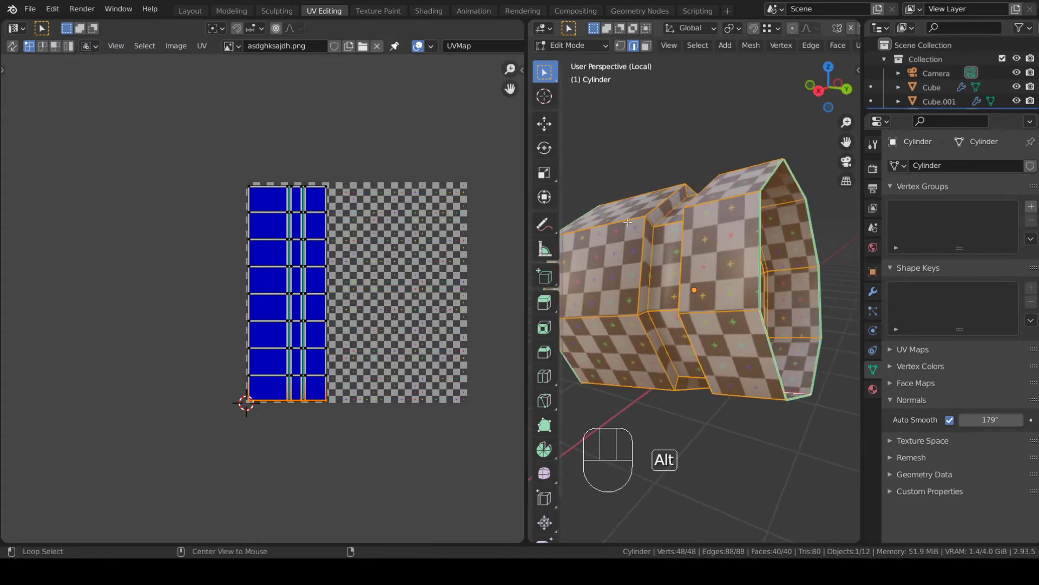
pyautogui.keyDown('alt'); pyautogui.click(647, 261); pyautogui.keyUp('alt')
pyautogui.moveTo(664, 263); pyautogui.dragTo(733, 265, button='middle')
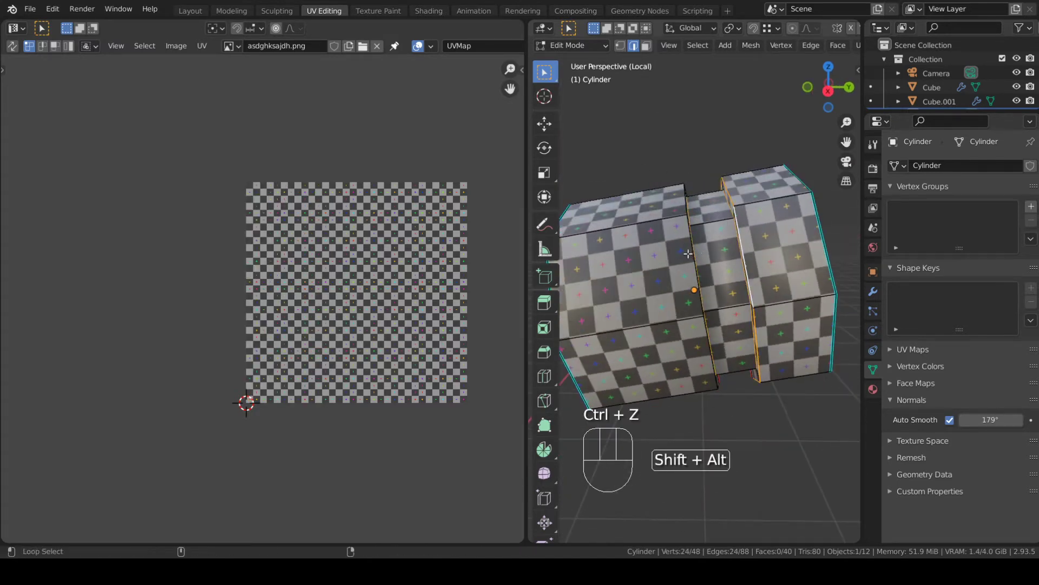
pyautogui.rightClick(650, 384)
pyautogui.click(634, 417)
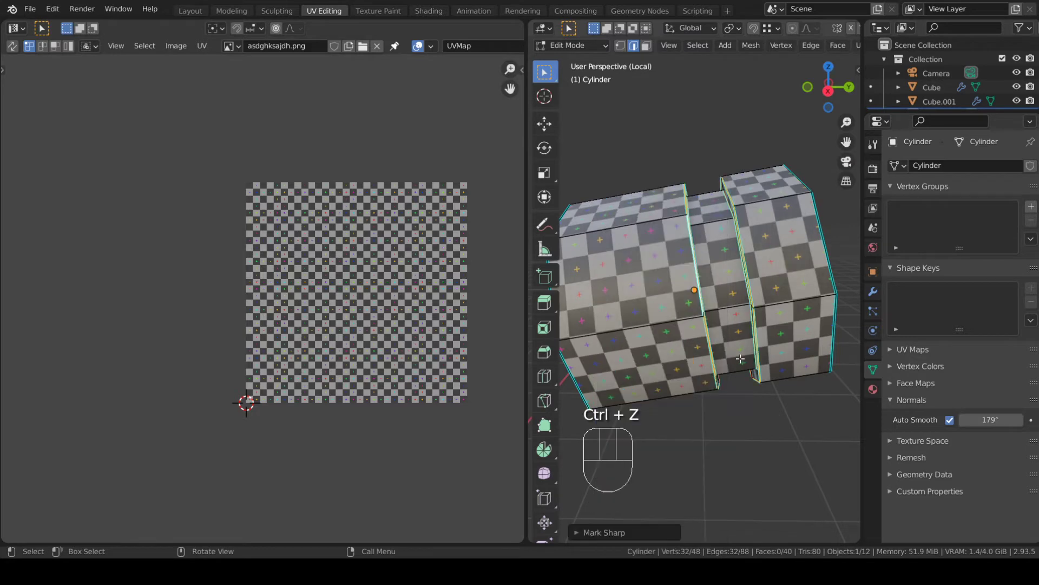
# - Check the neck's edge shading in solid view in Object Mode, turning Auto Smooth off and on again to compare
pyautogui.press('a')
pyautogui.press('Tab')
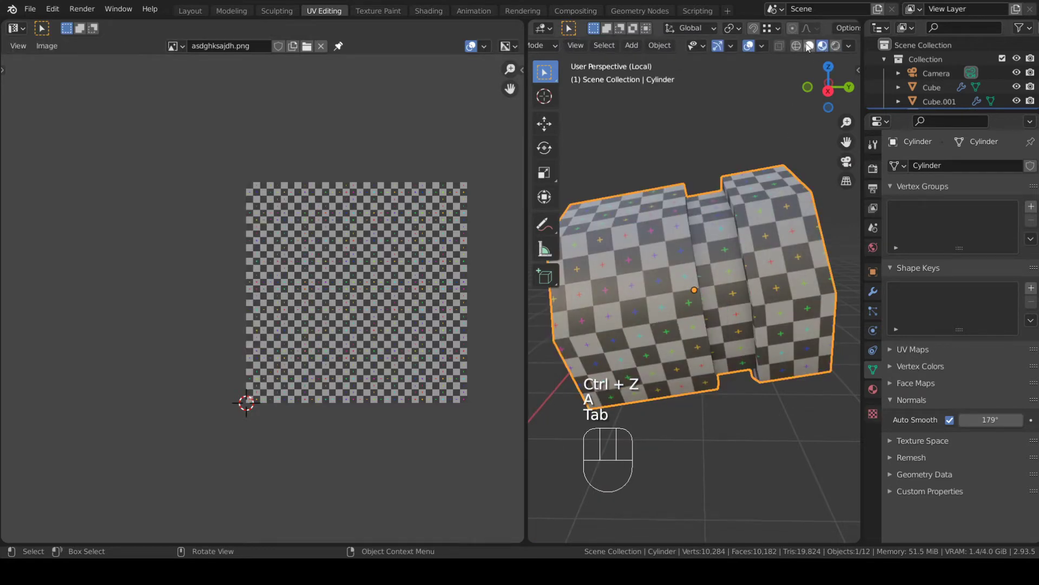
pyautogui.click(809, 46)
pyautogui.moveTo(720, 141)
pyautogui.mouseDown(button='middle')
pyautogui.moveTo(674, 193)
pyautogui.moveTo(759, 255)
pyautogui.moveTo(830, 285)
pyautogui.moveTo(707, 213)
pyautogui.moveTo(701, 170)
pyautogui.moveTo(743, 274)
pyautogui.moveTo(768, 303)
pyautogui.mouseUp(button='middle')
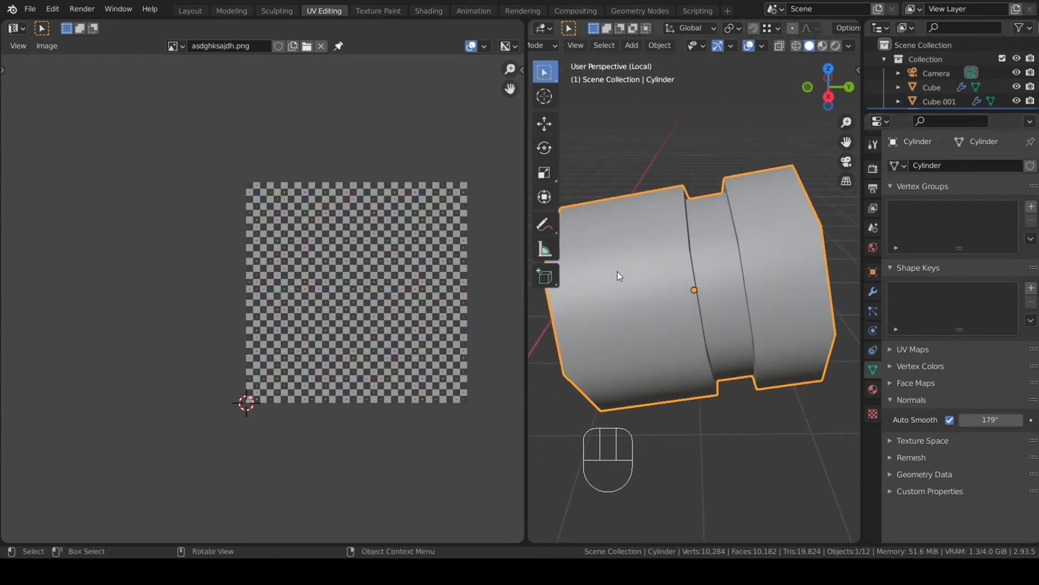
pyautogui.click(949, 421)
pyautogui.moveTo(704, 346); pyautogui.dragTo(659, 362, button='middle')
pyautogui.moveTo(710, 355); pyautogui.dragTo(779, 379, button='middle')
pyautogui.click(950, 422)
pyautogui.moveTo(812, 417); pyautogui.dragTo(722, 359, button='middle')
# - Leave local view and show the whole spider with its checker materials in Material Preview shading
pyautogui.press('KP_Divide')
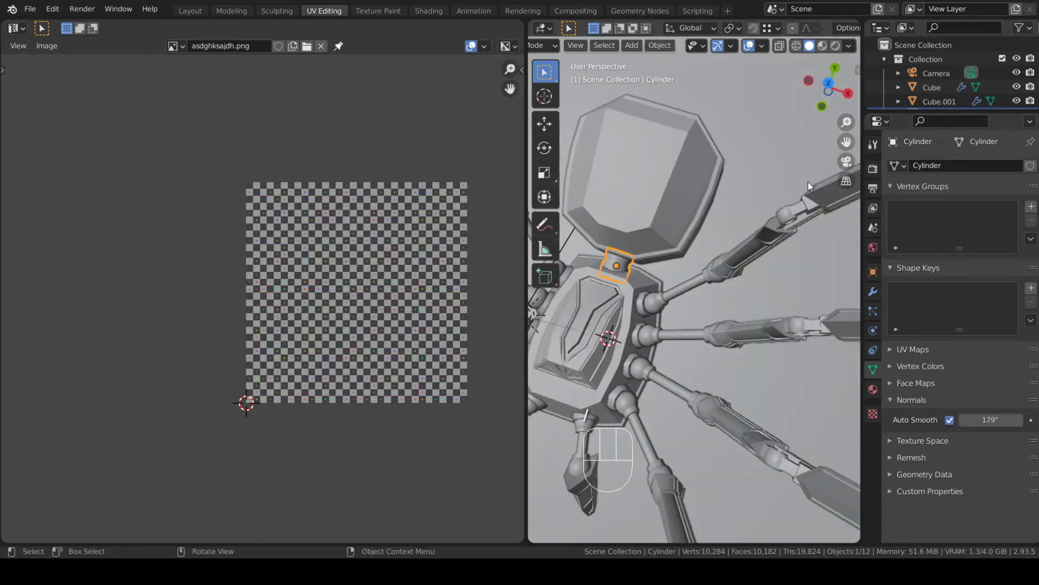
pyautogui.click(821, 46)
pyautogui.moveTo(687, 162)
pyautogui.mouseDown(button='middle')
pyautogui.moveTo(701, 133)
pyautogui.moveTo(669, 157)
pyautogui.mouseUp(button='middle')
pyautogui.scroll(-3, 633, 223)
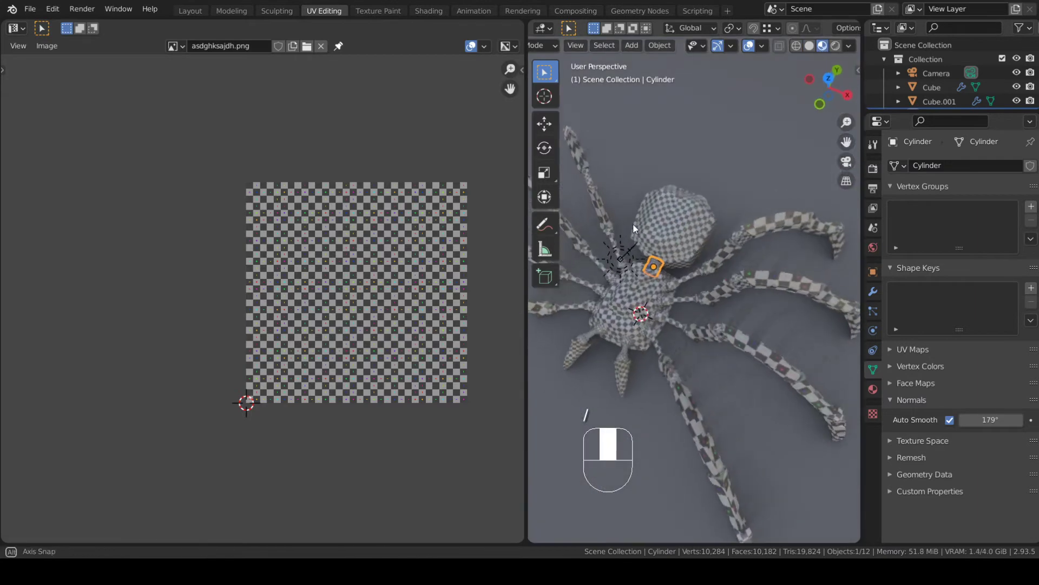
# - Select all of the spider's objects and open their meshes together in Edit Mode
pyautogui.keyDown('shift'); pyautogui.moveTo(649, 228); pyautogui.dragTo(707, 210, button='middle'); pyautogui.keyUp('shift')
pyautogui.press('a')
pyautogui.press('Tab')
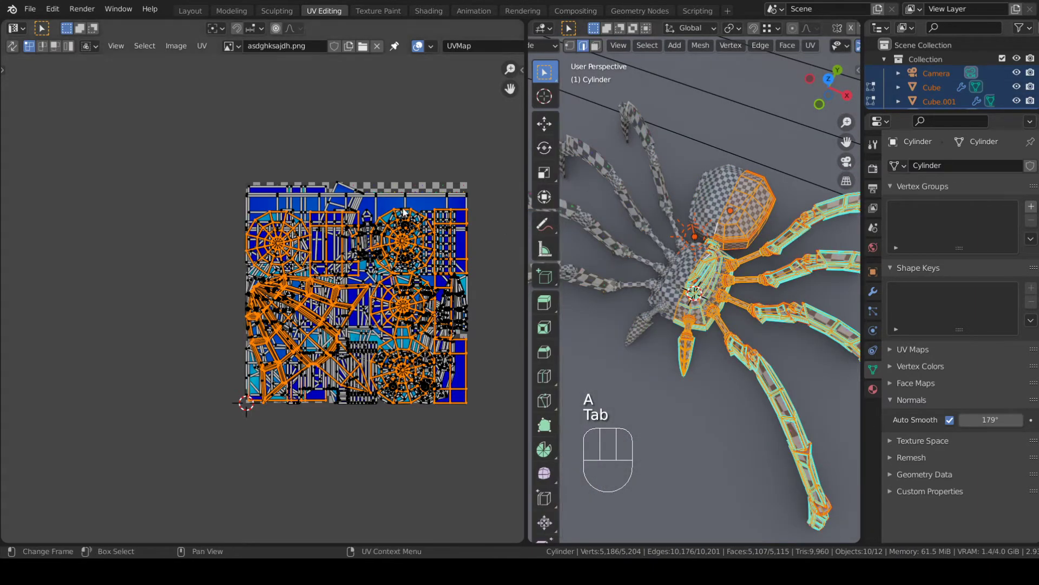
# - Try packing all the spider's UV islands together, and undo the packing
pyautogui.moveTo(463, 198)
pyautogui.mouseDown(button='middle')
pyautogui.moveTo(497, 199)
pyautogui.moveTo(458, 187)
pyautogui.mouseUp(button='middle')
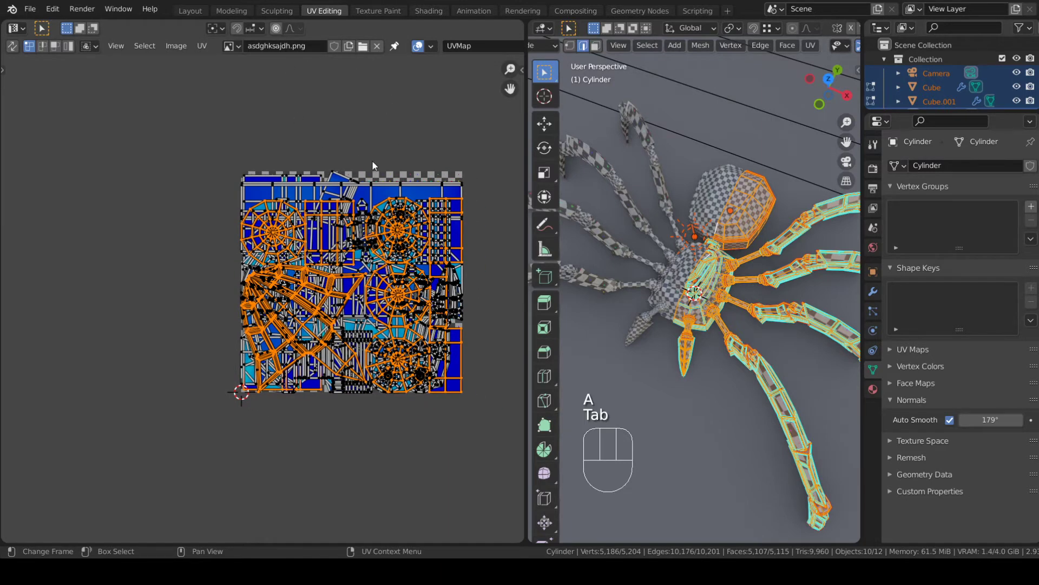
pyautogui.press('a')
pyautogui.click(202, 46)
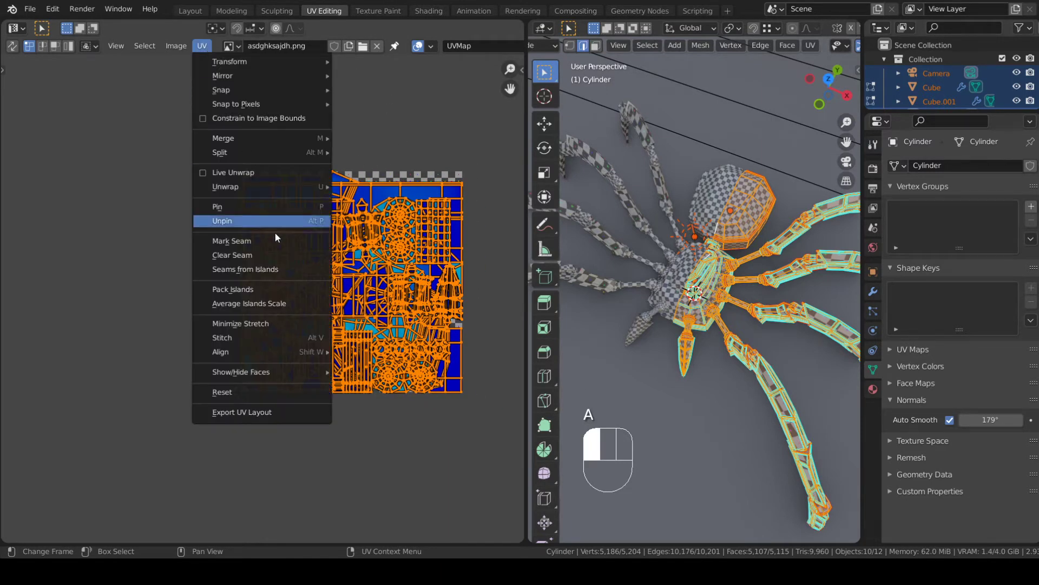
pyautogui.click(289, 290)
pyautogui.scroll(1, 426, 256)
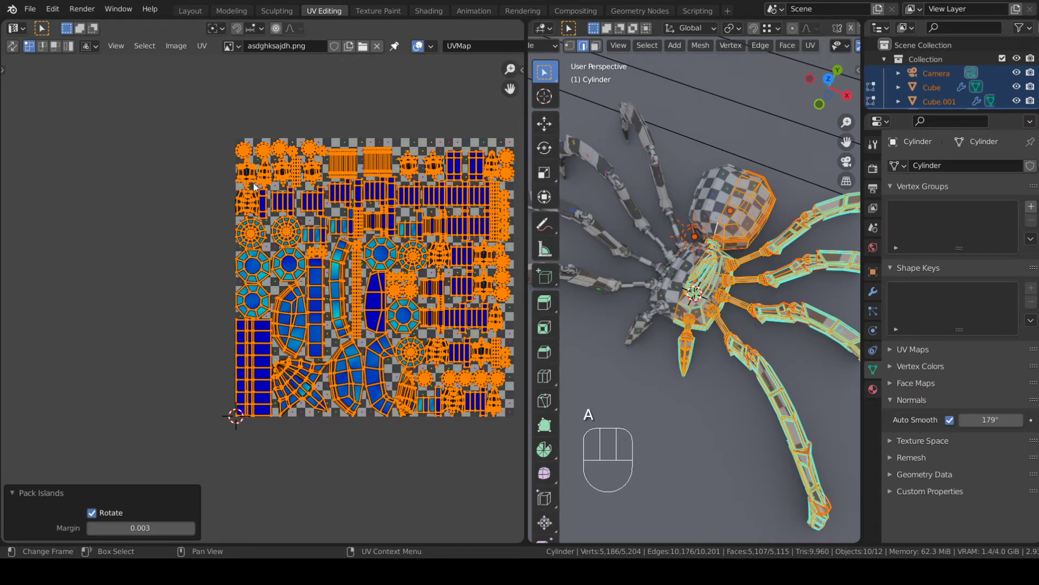
pyautogui.hotkey('ctrl', 'z')
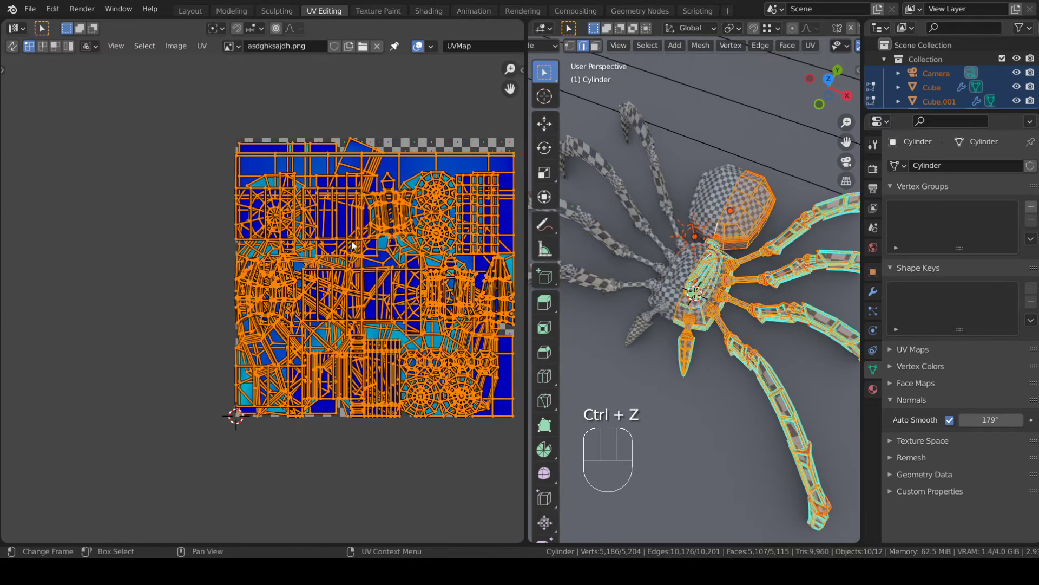
# - Return to Object Mode and delete the three rear leg objects, keeping only the mirrored front leg pair
pyautogui.press('Tab')
pyautogui.press('Tab')
pyautogui.press('Tab')
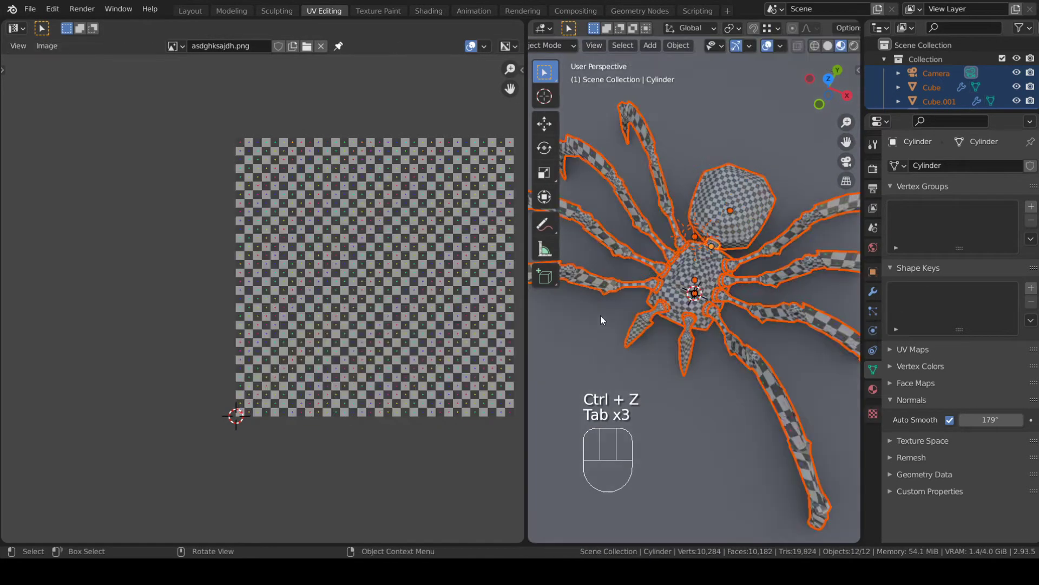
pyautogui.moveTo(765, 324); pyautogui.dragTo(713, 261, button='middle')
pyautogui.click(781, 271)
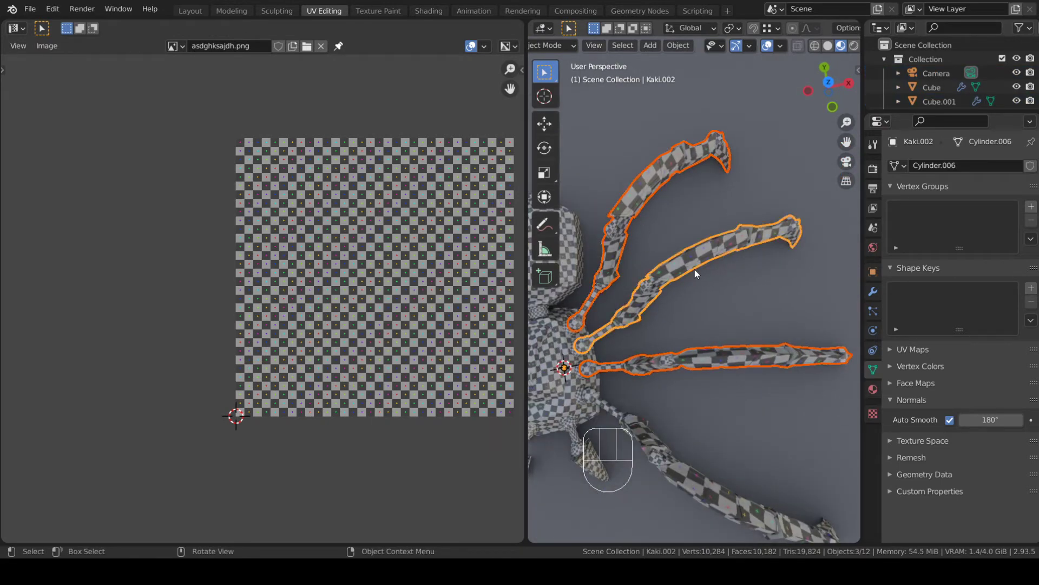
pyautogui.press('Delete')
# - Try opening all remaining scene objects together in Edit Mode with all their geometry selected
pyautogui.click(680, 444)
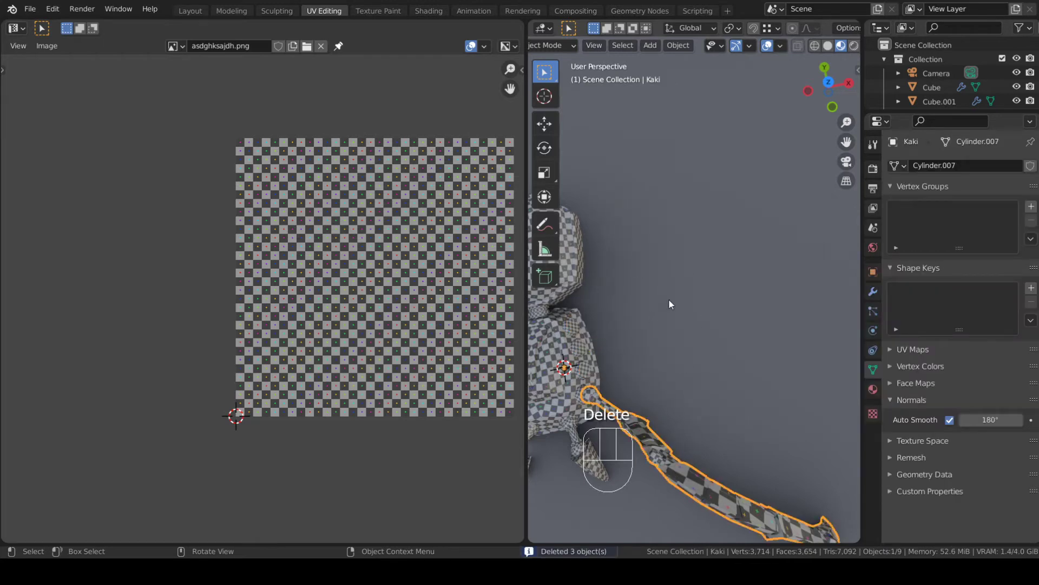
pyautogui.keyDown('shift'); pyautogui.moveTo(673, 374); pyautogui.dragTo(735, 281, button='middle'); pyautogui.keyUp('shift')
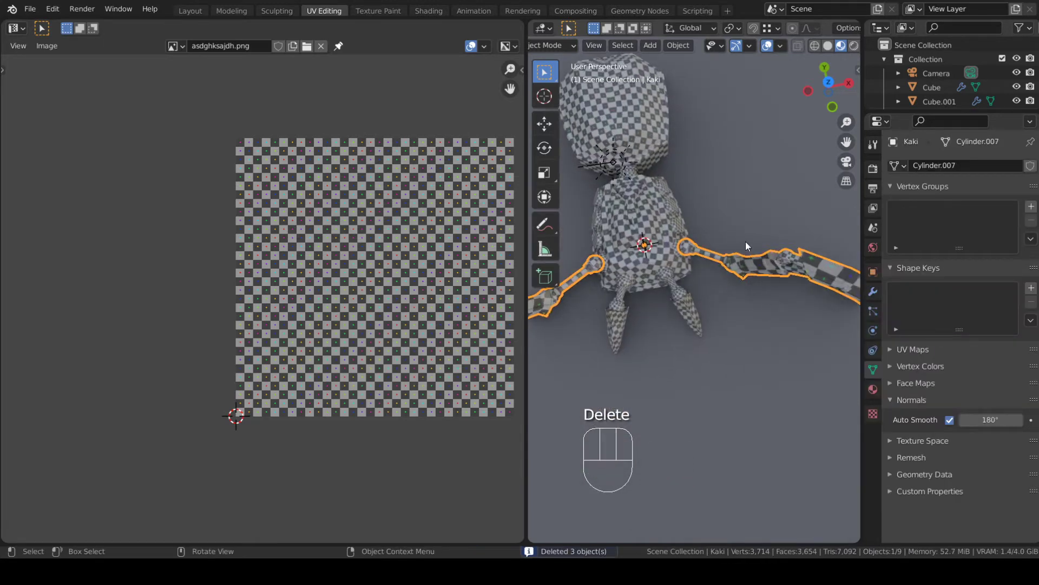
pyautogui.moveTo(749, 234); pyautogui.dragTo(666, 237, button='middle')
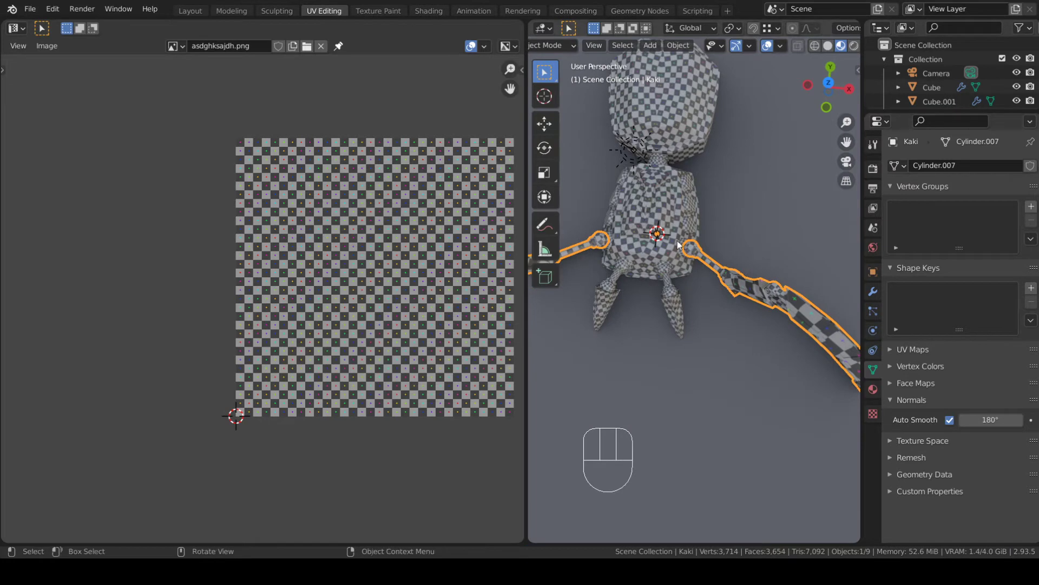
pyautogui.press('Tab')
pyautogui.press('Tab')
pyautogui.press('a')
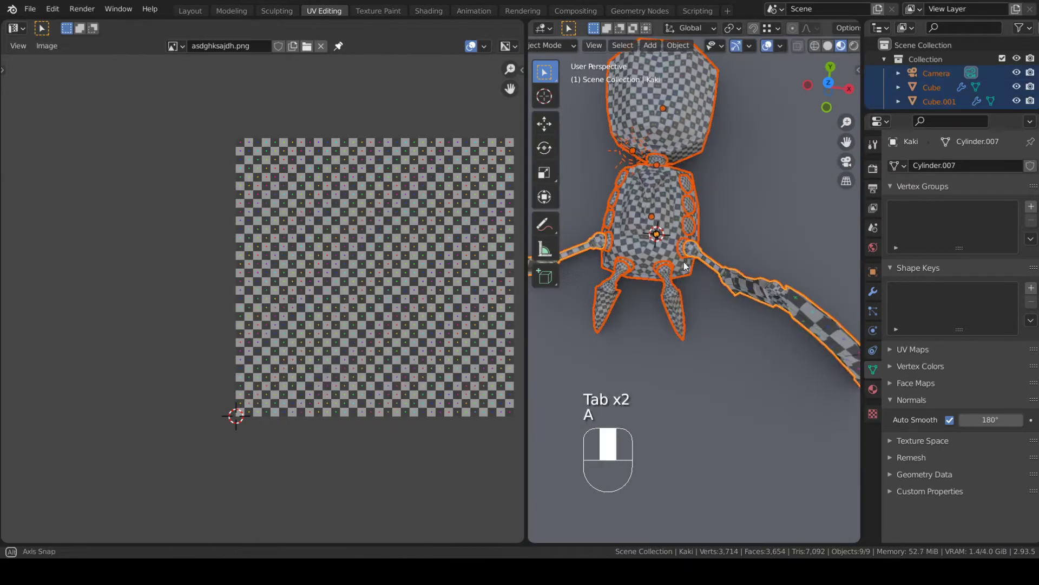
pyautogui.moveTo(685, 266); pyautogui.dragTo(684, 258, button='middle')
pyautogui.press('Tab')
pyautogui.moveTo(760, 259); pyautogui.dragTo(780, 227, button='middle')
pyautogui.press('a')
pyautogui.scroll(-1, 776, 213)
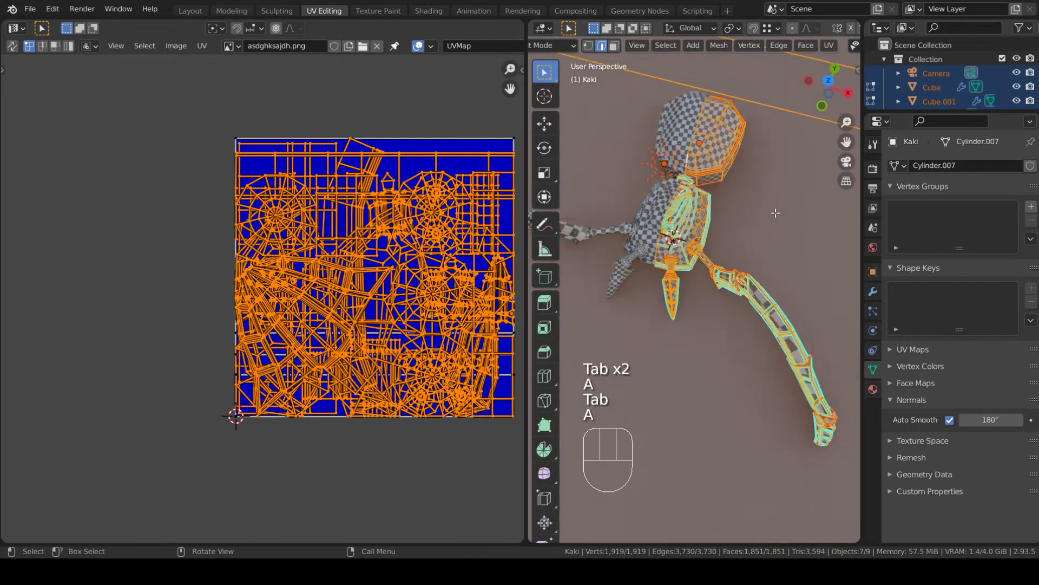
pyautogui.scroll(-2, 775, 213)
pyautogui.press('Tab')
pyautogui.press('Tab')
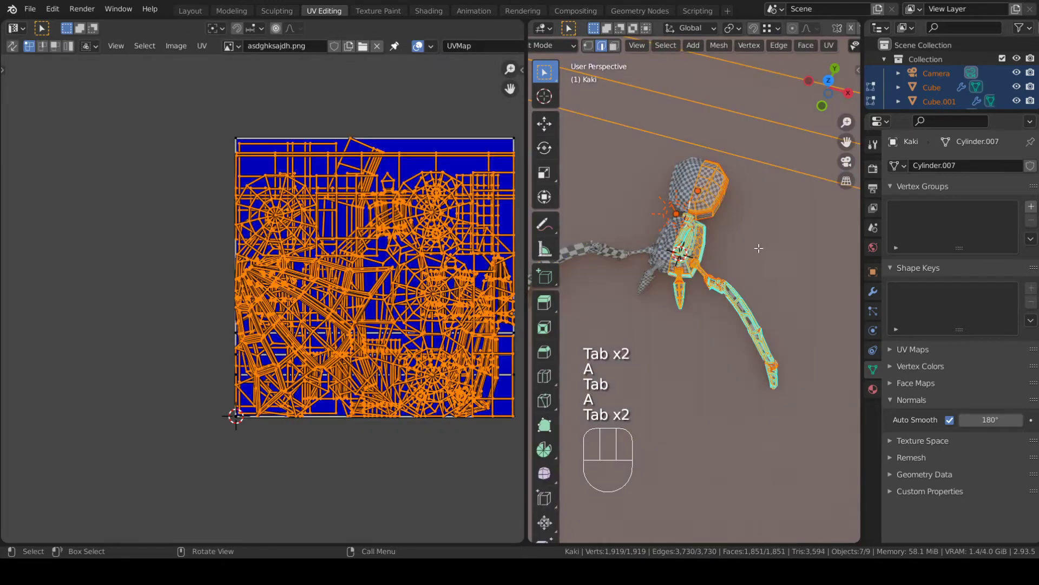
# - Try leaving the backdrop plane out of the combined object selection for Edit Mode
pyautogui.press('Tab')
pyautogui.scroll(-3, 740, 229)
pyautogui.moveTo(739, 230); pyautogui.dragTo(791, 307, button='middle')
pyautogui.keyDown('shift'); pyautogui.click(792, 310); pyautogui.keyUp('shift')
pyautogui.keyDown('shift'); pyautogui.click(791, 312); pyautogui.keyUp('shift')
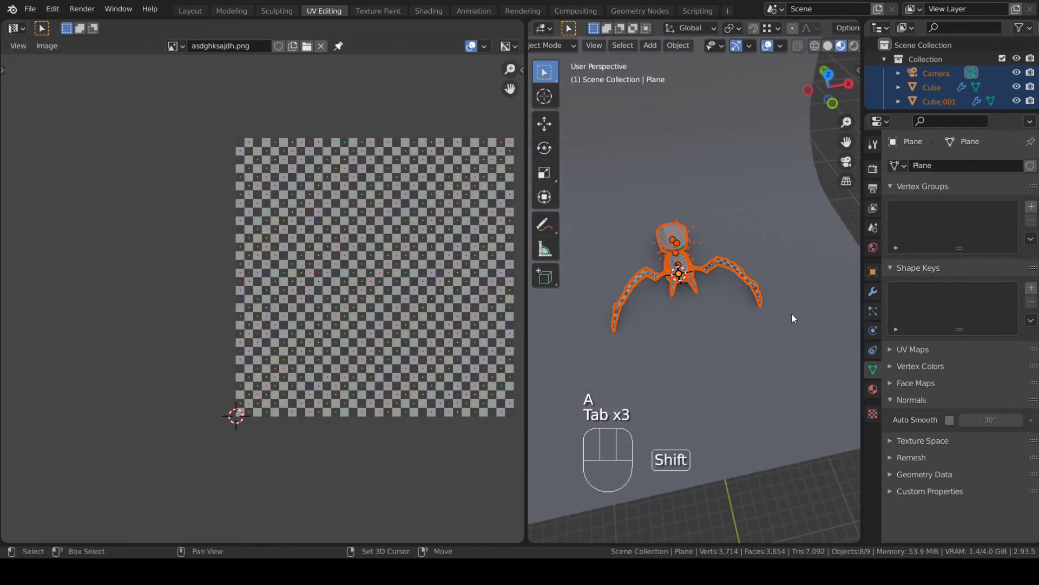
pyautogui.press('Tab')
pyautogui.moveTo(740, 262); pyautogui.dragTo(768, 265, button='middle')
pyautogui.press('Tab')
# - Hide the curved backdrop plane and the sun light
pyautogui.click(785, 326)
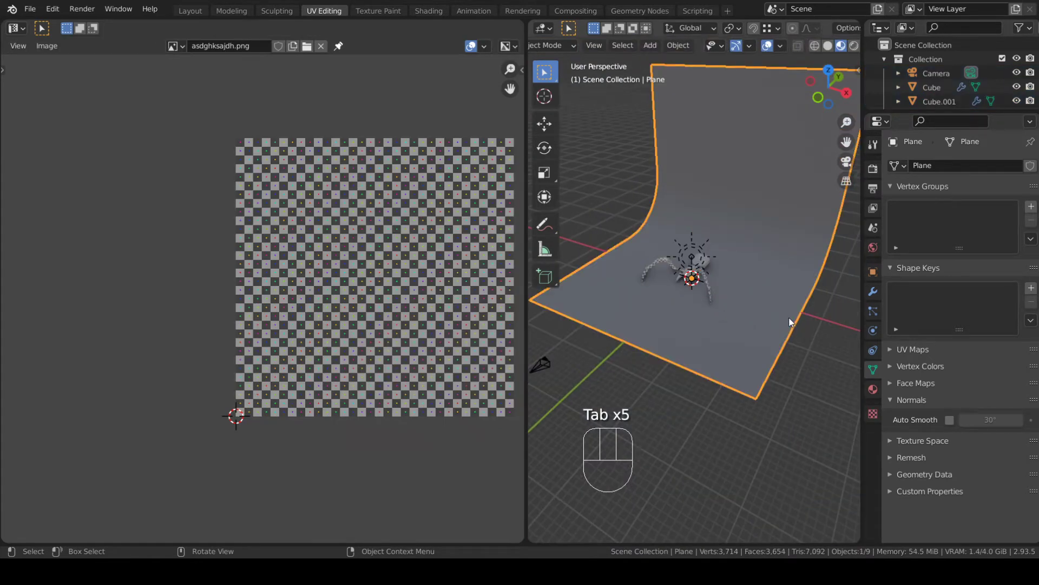
pyautogui.press('h')
pyautogui.scroll(6, 787, 318)
pyautogui.click(687, 204)
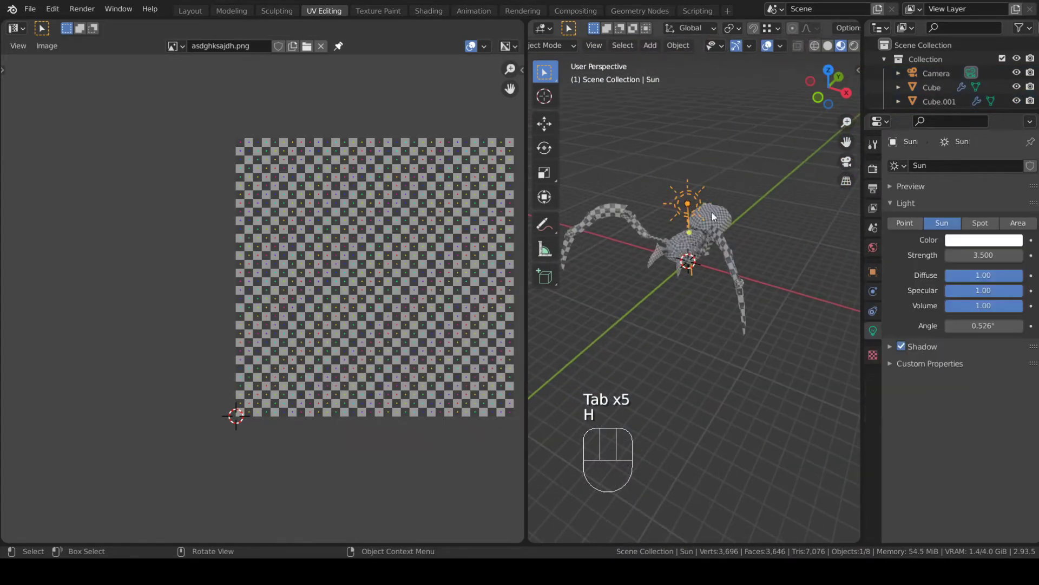
pyautogui.press('h')
# - Select the six spider parts, open them together in Edit Mode and select all their geometry
pyautogui.scroll(-2, 712, 212)
pyautogui.moveTo(712, 212); pyautogui.dragTo(712, 217, button='middle')
pyautogui.moveTo(618, 185); pyautogui.dragTo(731, 338)
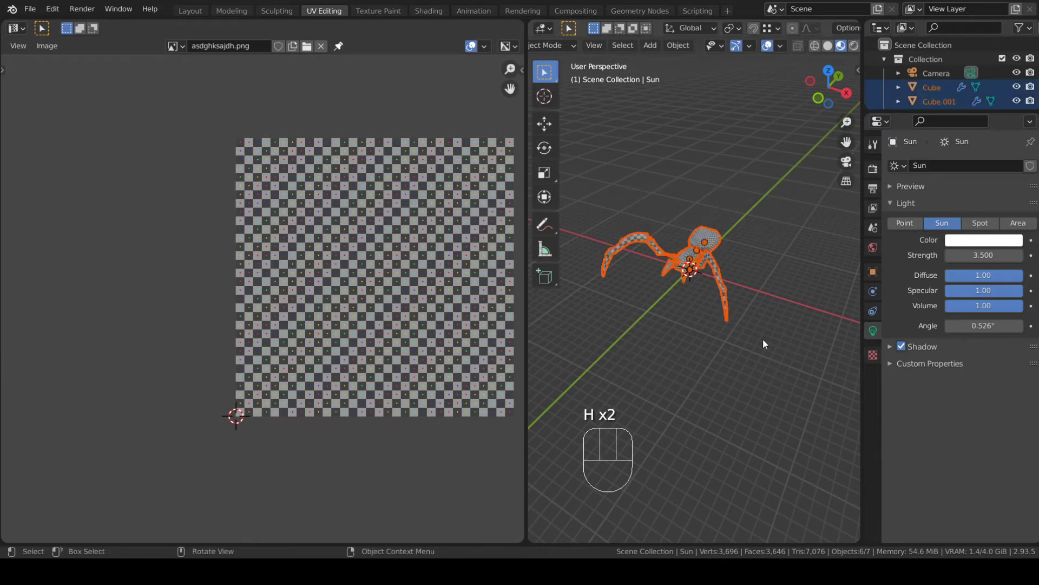
pyautogui.click(700, 269)
pyautogui.press('Tab')
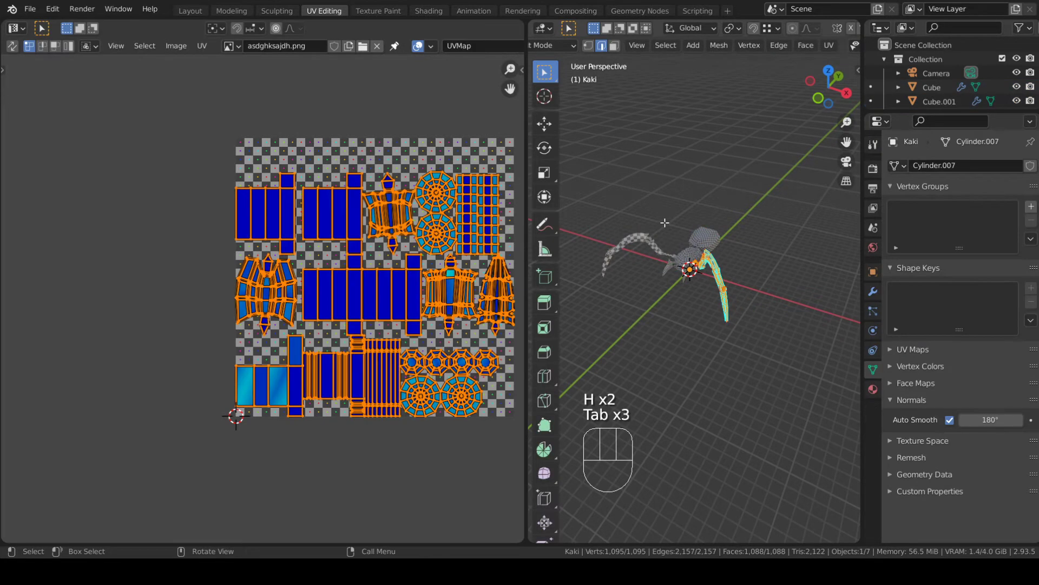
pyautogui.press('Tab')
pyautogui.press('Tab')
pyautogui.press('a')
pyautogui.moveTo(879, 352); pyautogui.dragTo(773, 326, button='middle')
# - Pack the UV islands of all spider parts and check the checker pattern on the model
pyautogui.press('u')
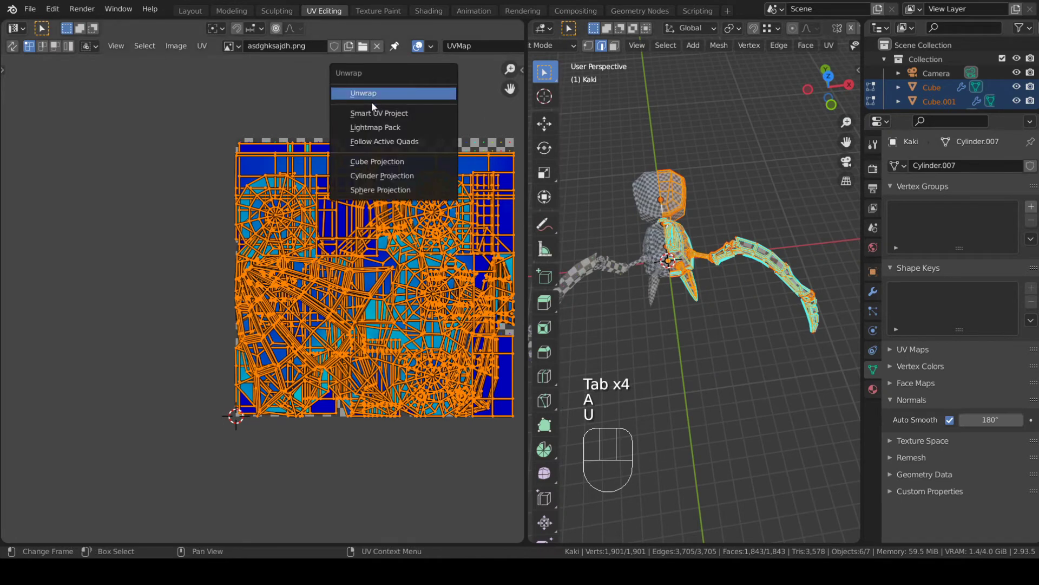
pyautogui.click(201, 46)
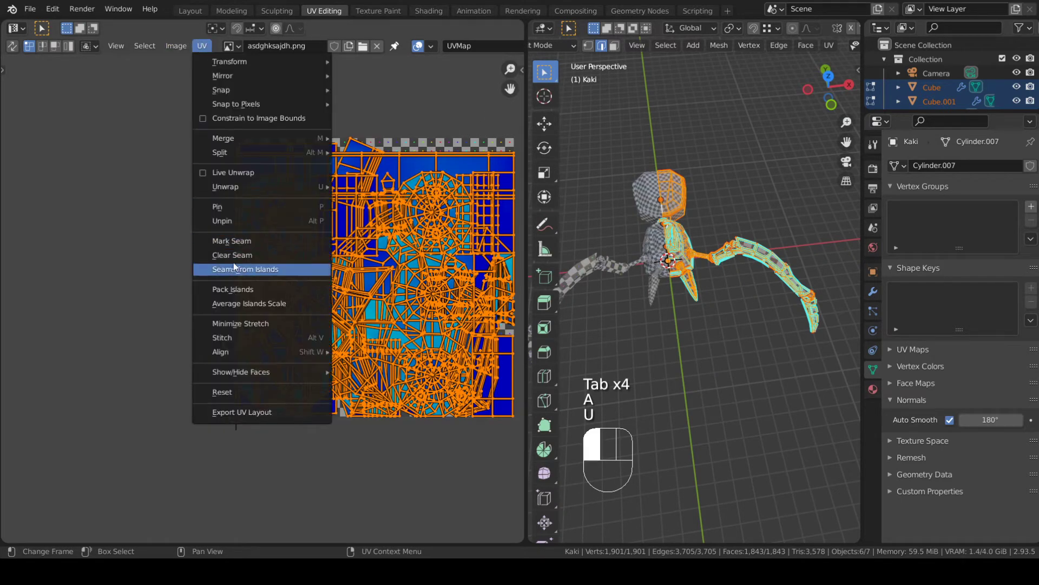
pyautogui.click(247, 290)
pyautogui.moveTo(442, 289); pyautogui.dragTo(344, 294, button='middle')
pyautogui.moveTo(757, 285); pyautogui.dragTo(635, 268, button='middle')
pyautogui.scroll(7, 635, 268)
pyautogui.moveTo(694, 192); pyautogui.dragTo(754, 216, button='middle')
pyautogui.scroll(-2, 724, 168)
pyautogui.scroll(3, 687, 203)
pyautogui.scroll(-3, 668, 217)
# - Apply the rotation and scale of all selected spider parts in Object Mode
pyautogui.press('Tab')
pyautogui.hotkey('ctrl', 'a')
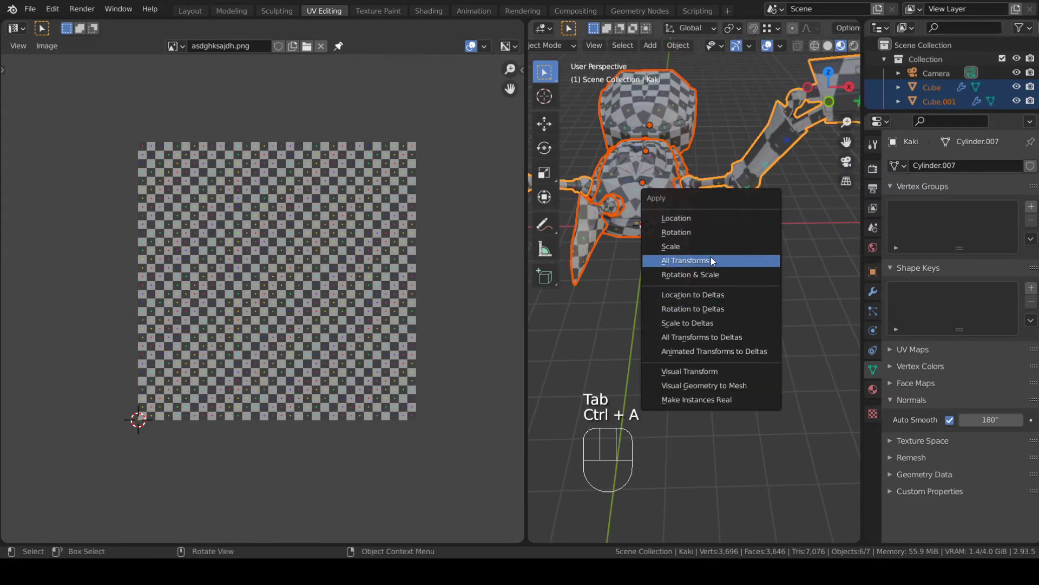
pyautogui.click(710, 274)
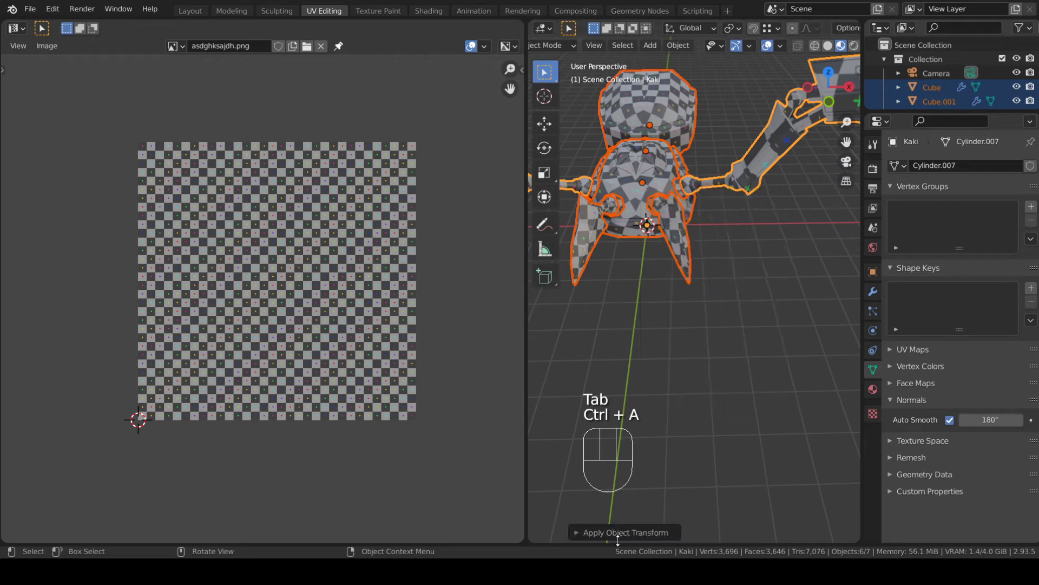
pyautogui.click(584, 532)
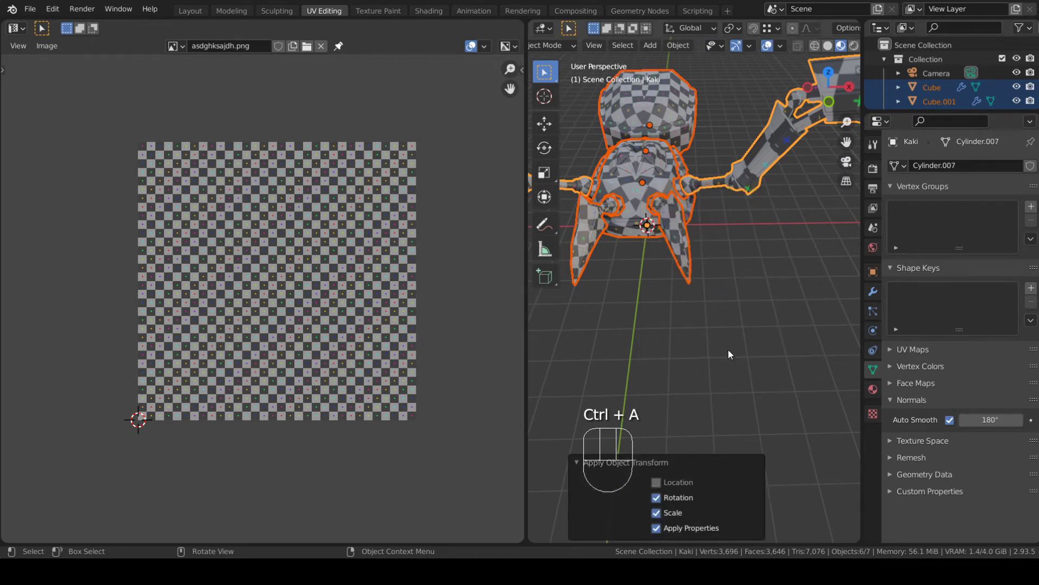
# - Average the scale of all spider UV islands in Edit Mode and pack the islands again
pyautogui.press('Tab')
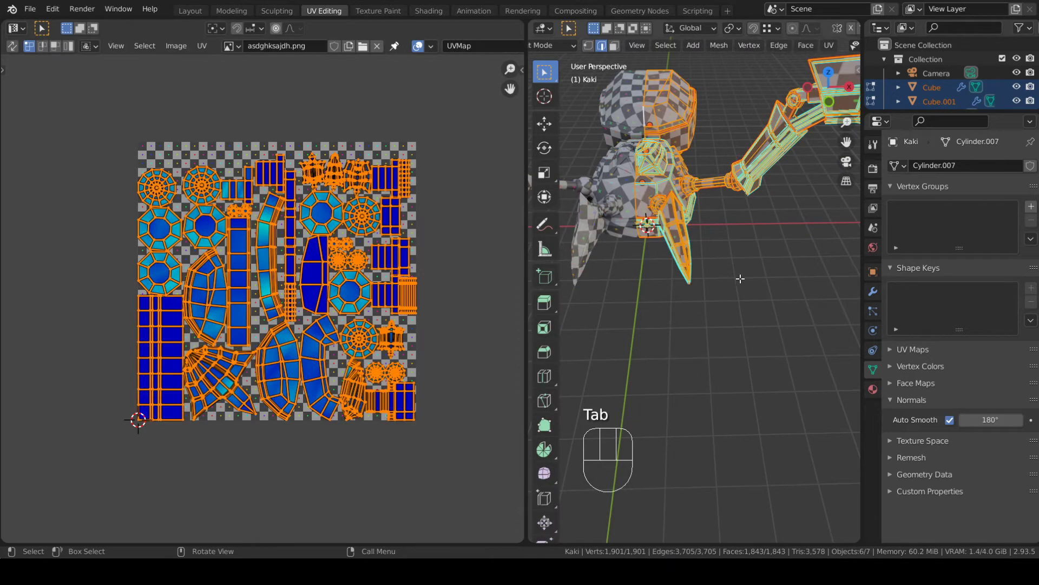
pyautogui.press('a')
pyautogui.click(202, 45)
pyautogui.click(216, 304)
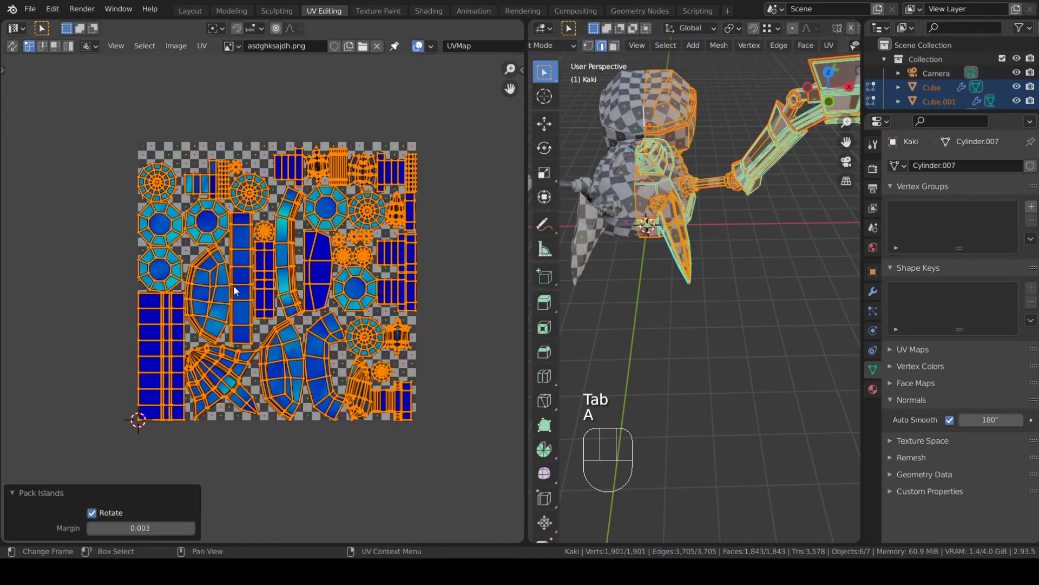
# - Examine the repacked UV islands and compare the checker density across the spider's body, leg and fangs
pyautogui.scroll(3, 347, 277)
pyautogui.scroll(-1, 652, 185)
pyautogui.scroll(3, 266, 292)
pyautogui.moveTo(320, 214); pyautogui.dragTo(294, 341, button='middle')
pyautogui.scroll(-4, 265, 346)
pyautogui.scroll(2, 350, 317)
pyautogui.scroll(1, 750, 168)
pyautogui.moveTo(750, 168); pyautogui.dragTo(789, 221, button='middle')
pyautogui.moveTo(699, 227); pyautogui.dragTo(655, 228, button='middle')
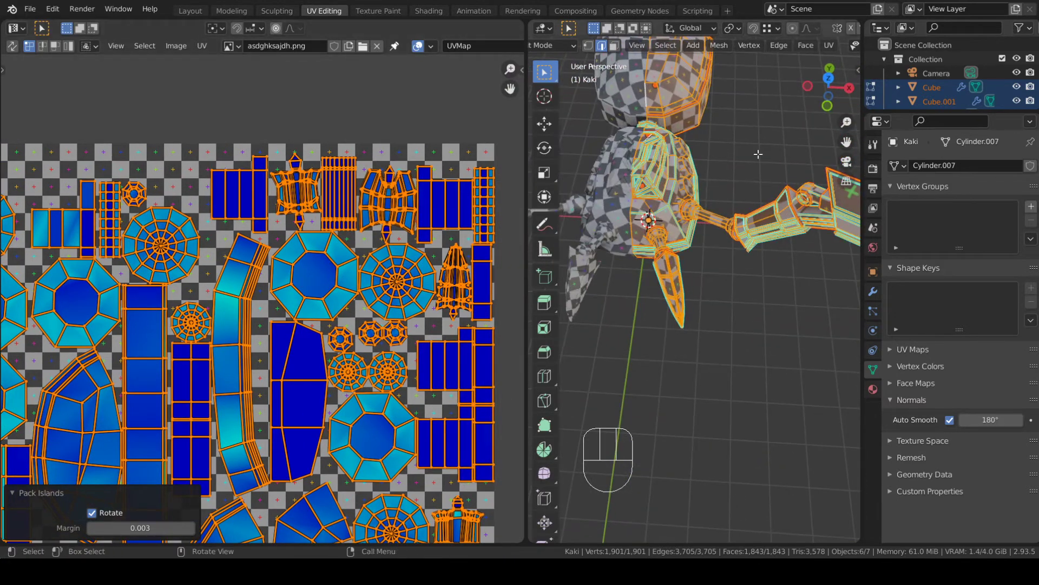
pyautogui.moveTo(758, 155); pyautogui.dragTo(682, 285, button='middle')
# - Select only the fang and its linked joint pieces, and scale their UV islands down to about 0.84
pyautogui.press('Tab')
pyautogui.press('Tab')
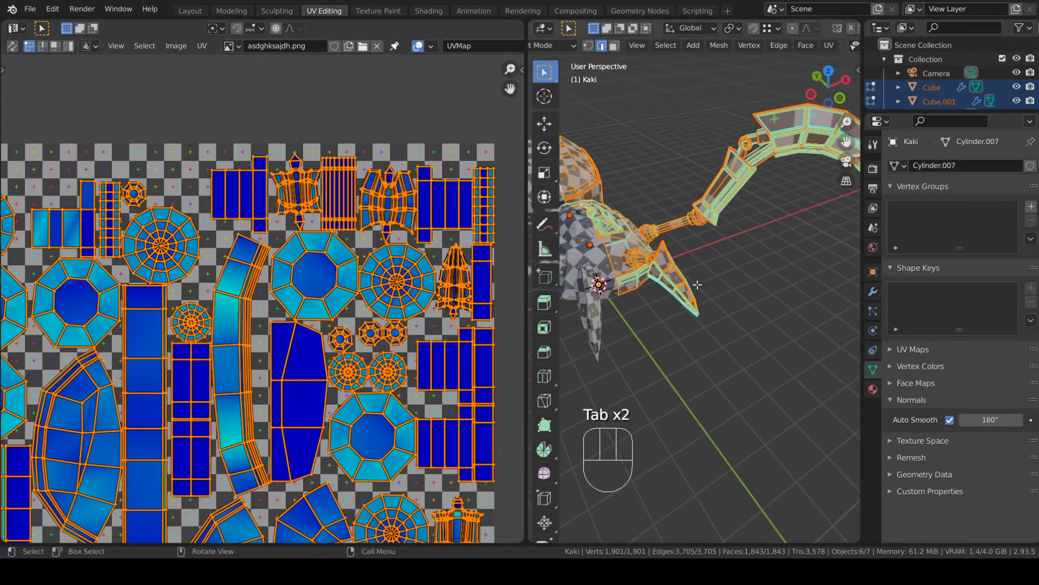
pyautogui.press('a')
pyautogui.press('a')
pyautogui.press('l')
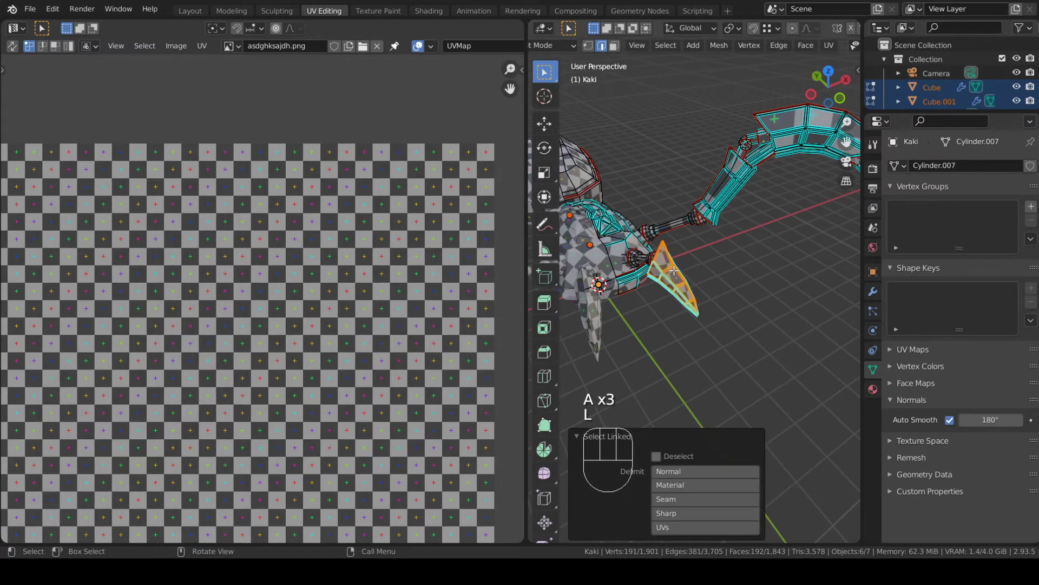
pyautogui.moveTo(674, 277); pyautogui.dragTo(621, 255, button='middle')
pyautogui.press('l')
pyautogui.press('l')
pyautogui.press('l')
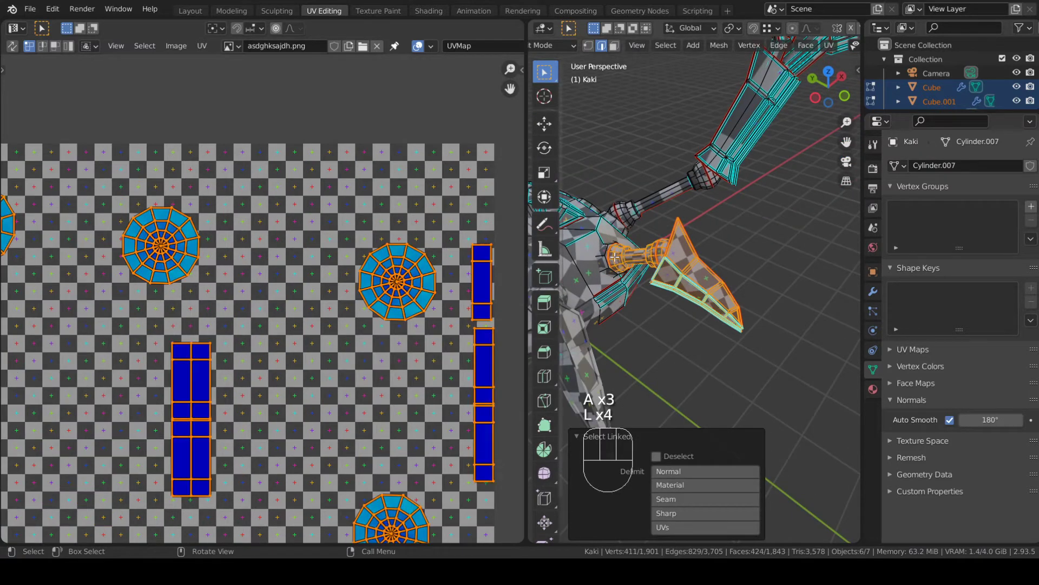
pyautogui.press('s')
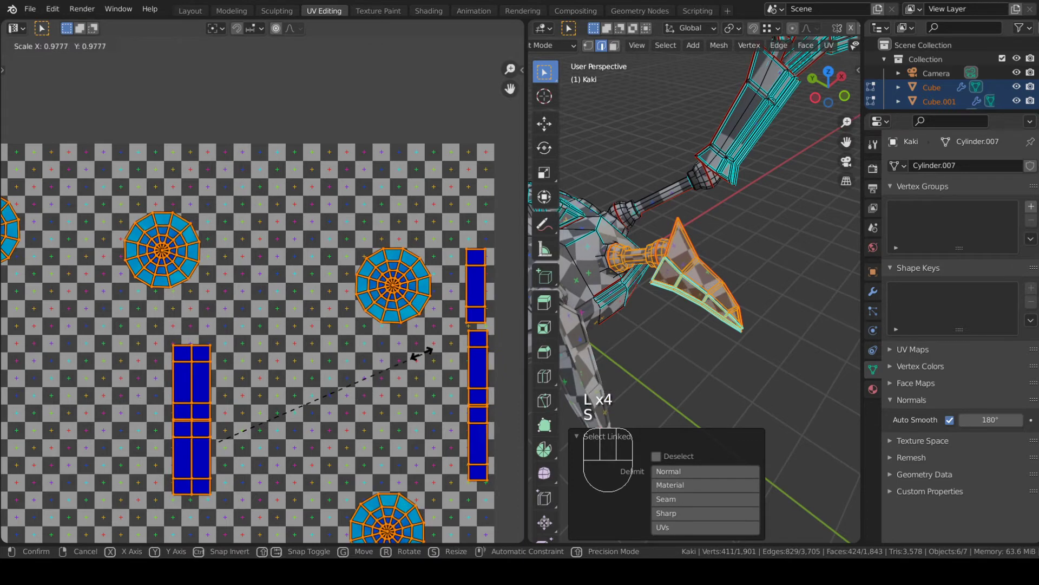
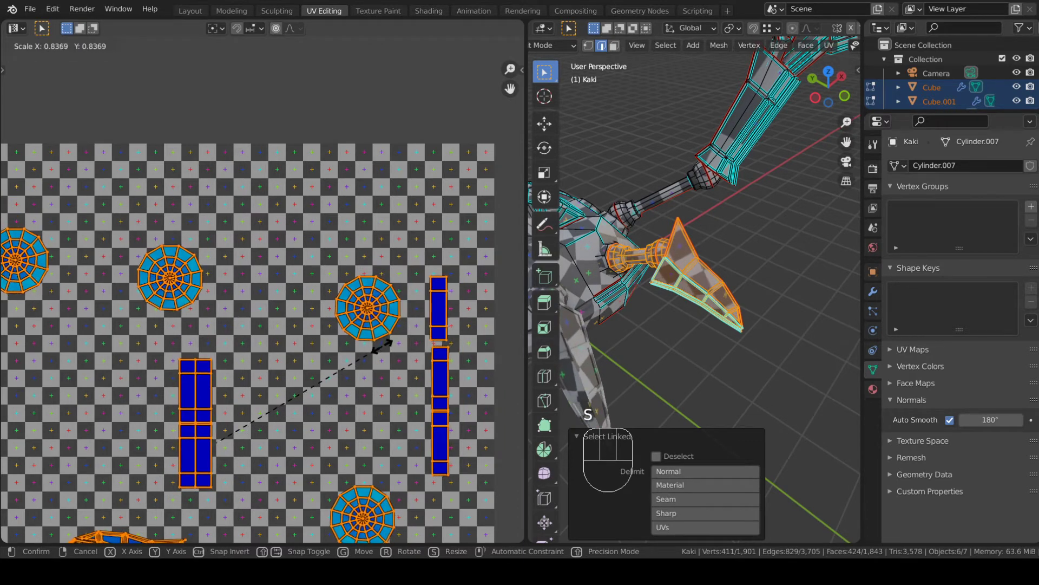
pyautogui.click(376, 351)
# - Scale the UV islands of the selected fang and joint pieces down a little further
pyautogui.moveTo(628, 298)
pyautogui.mouseDown(button='middle')
pyautogui.moveTo(585, 308)
pyautogui.moveTo(726, 303)
pyautogui.moveTo(633, 290)
pyautogui.mouseUp(button='middle')
pyautogui.press('s')
pyautogui.click(376, 328)
# - Select only the joint and connector pieces between the fang and body, and scale their UV islands down to about 0.88
pyautogui.moveTo(693, 317)
pyautogui.mouseDown(button='middle')
pyautogui.moveTo(630, 320)
pyautogui.moveTo(709, 302)
pyautogui.moveTo(698, 309)
pyautogui.mouseUp(button='middle')
pyautogui.scroll(2, 631, 320)
pyautogui.click(708, 301)
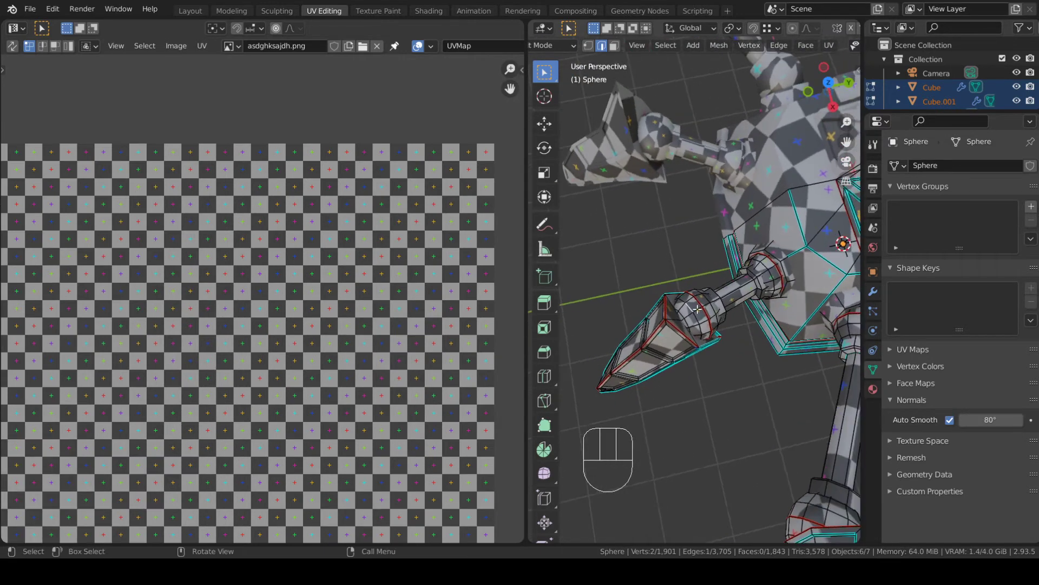
pyautogui.press('l')
pyautogui.press('l')
pyautogui.press('l')
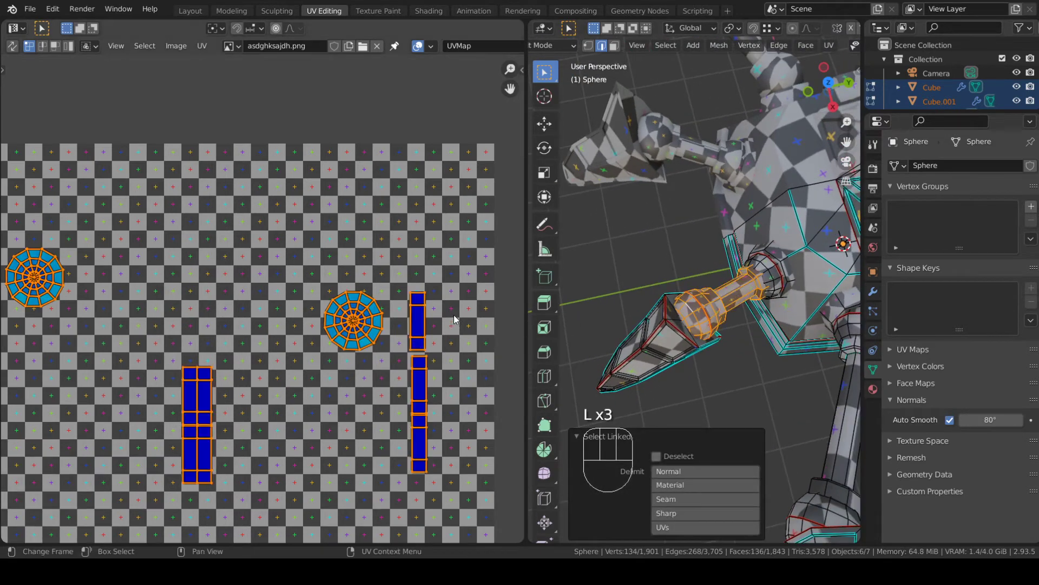
pyautogui.press('s')
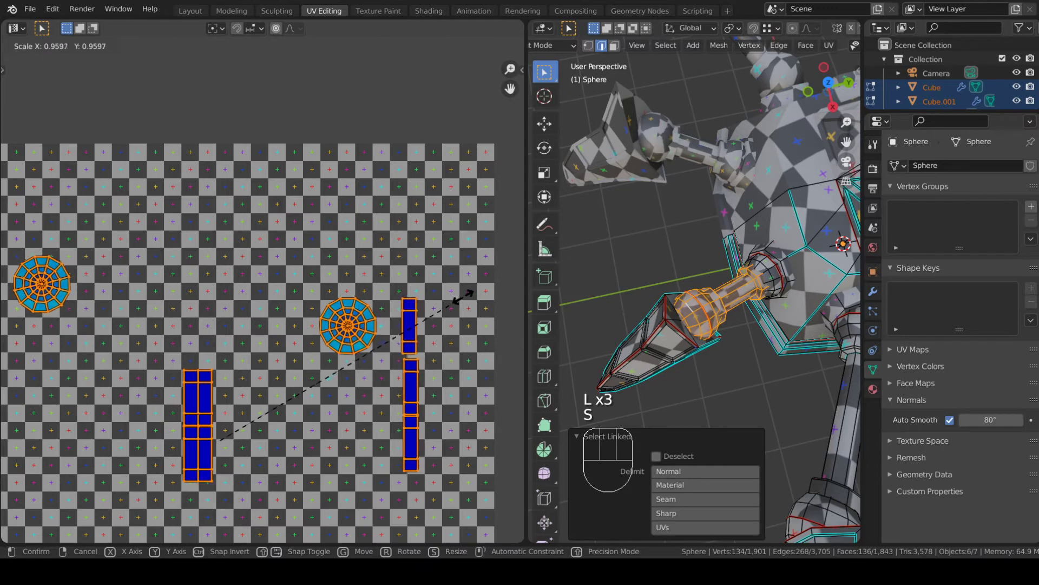
pyautogui.rightClick(461, 298)
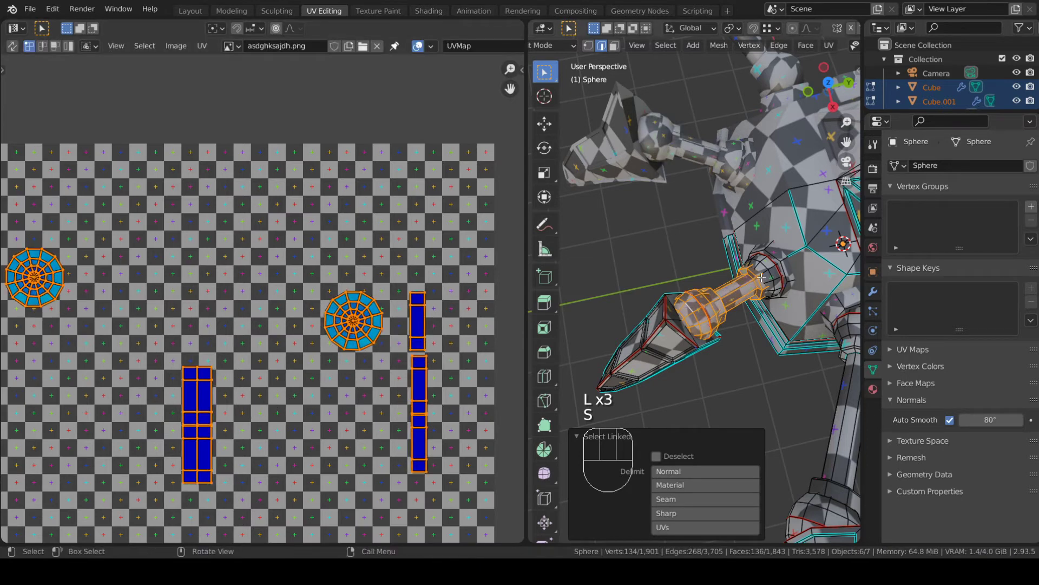
pyautogui.press('l')
pyautogui.press('s')
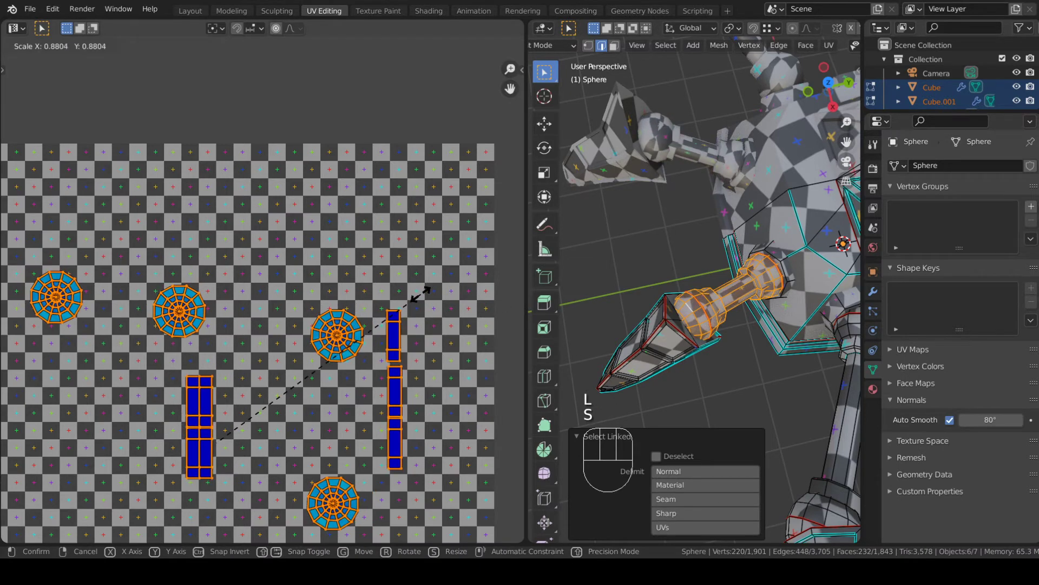
pyautogui.click(413, 299)
# - Scale the UV islands of the selected fang joint pieces down further to about 0.95
pyautogui.moveTo(631, 288); pyautogui.dragTo(585, 254, button='middle')
pyautogui.press('s')
pyautogui.rightClick(686, 233)
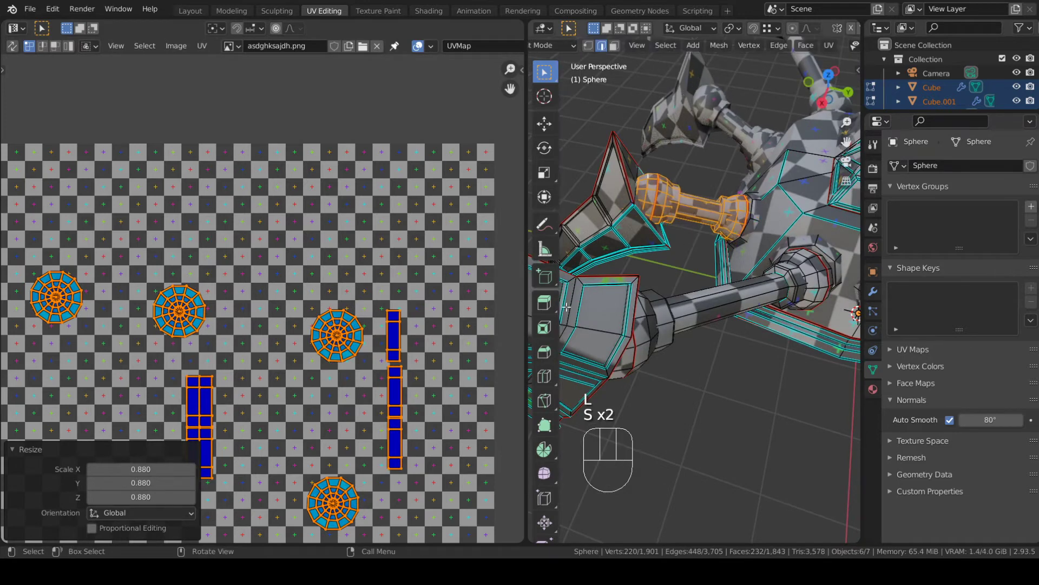
pyautogui.press('s')
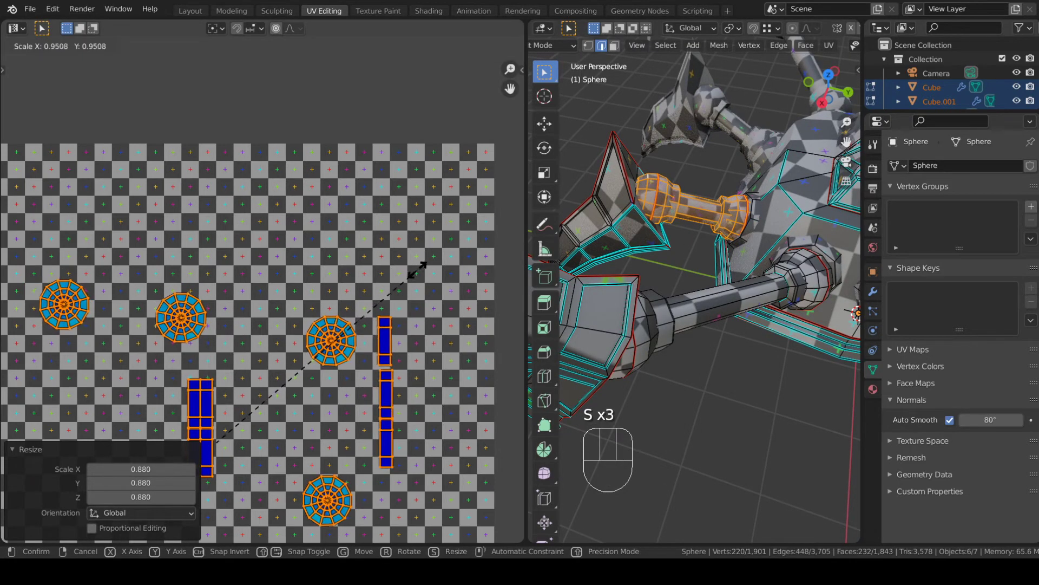
pyautogui.click(413, 274)
# - Select only the five round sockets along the side of the body and scale their UV islands down to 0.49
pyautogui.scroll(-4, 453, 280)
pyautogui.scroll(-3, 453, 280)
pyautogui.moveTo(638, 303); pyautogui.dragTo(670, 334, button='middle')
pyautogui.press('a')
pyautogui.press('a')
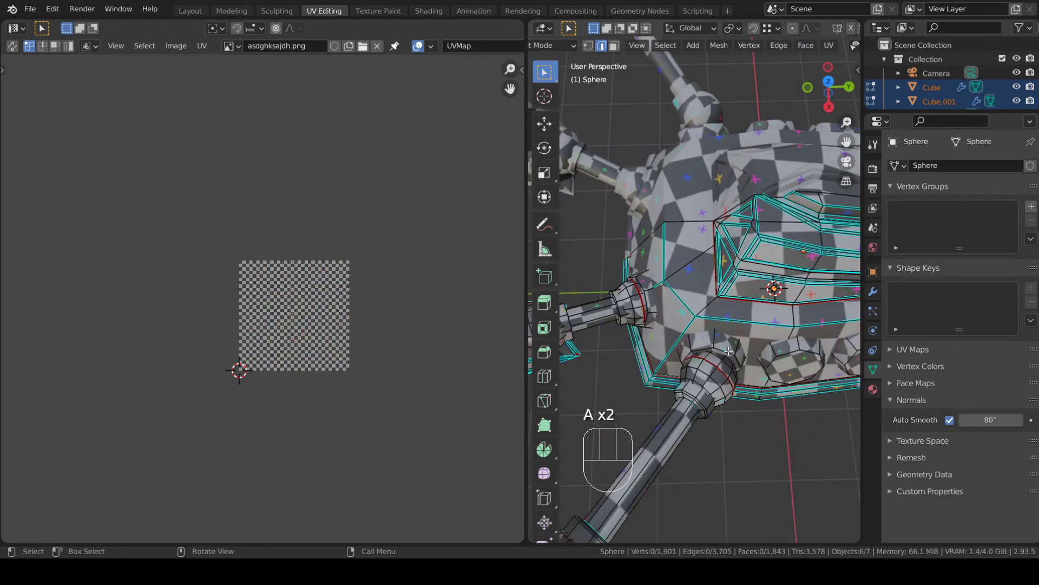
pyautogui.moveTo(699, 339); pyautogui.dragTo(769, 348, button='middle')
pyautogui.press('l')
pyautogui.press('l')
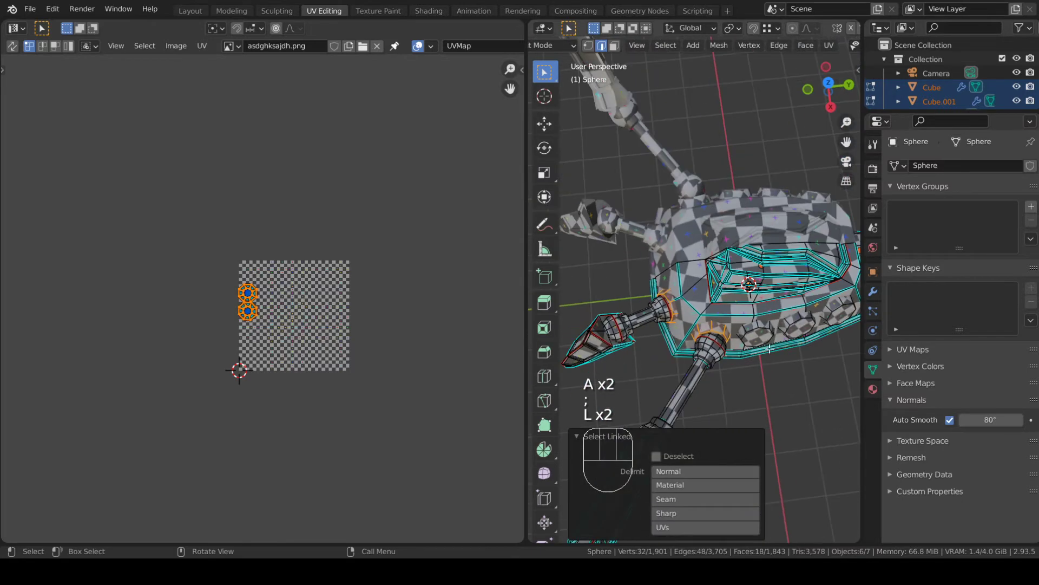
pyautogui.moveTo(844, 316); pyautogui.dragTo(666, 337, button='middle')
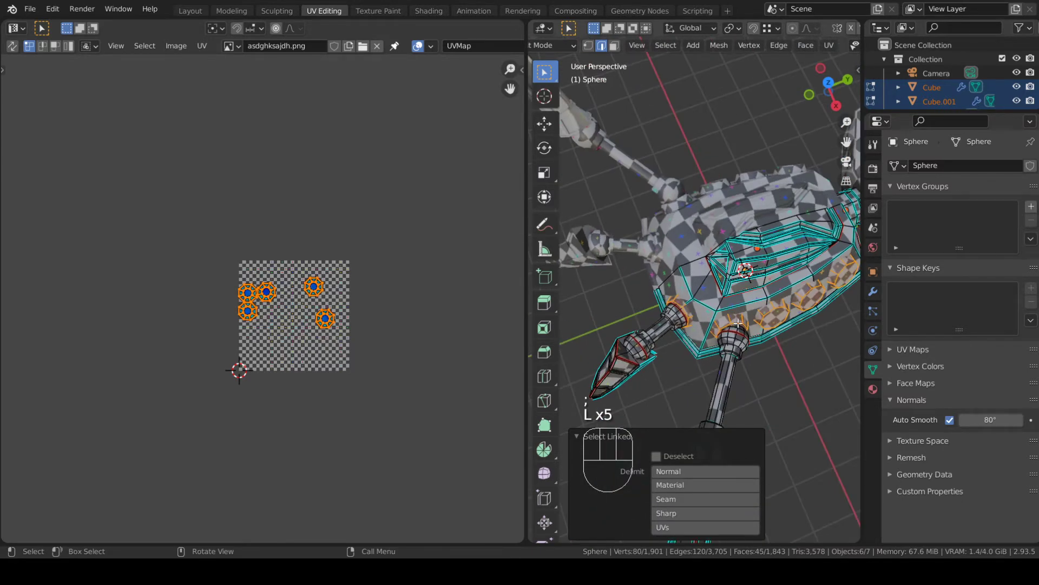
pyautogui.scroll(3, 739, 322)
pyautogui.press('s')
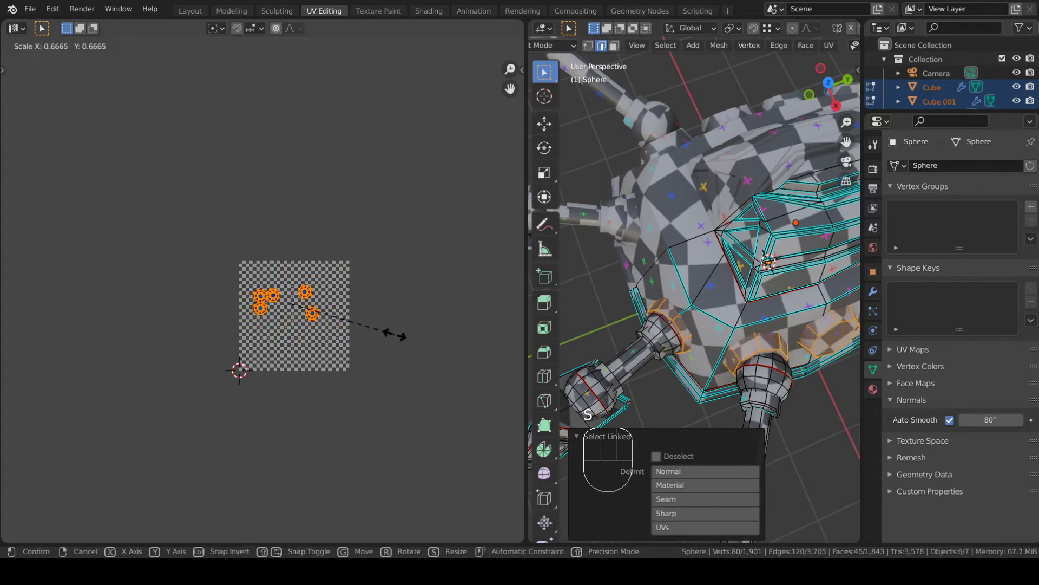
pyautogui.click(366, 326)
# - Select only the leg's inner rod and its ball joints, and scale their UV islands down to 0.79
pyautogui.scroll(-1, 366, 326)
pyautogui.moveTo(666, 325); pyautogui.dragTo(752, 330, button='middle')
pyautogui.keyDown('shift'); pyautogui.moveTo(753, 330); pyautogui.dragTo(688, 352, button='middle'); pyautogui.keyUp('shift')
pyautogui.moveTo(779, 259); pyautogui.dragTo(713, 270, button='middle')
pyautogui.scroll(-4, 775, 292)
pyautogui.scroll(-2, 713, 270)
pyautogui.scroll(6, 713, 270)
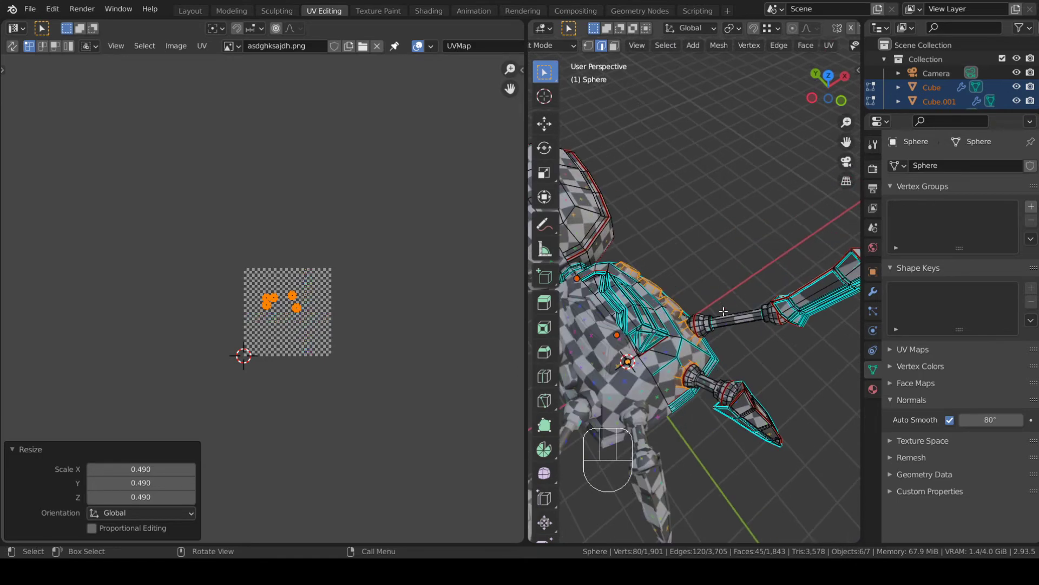
pyautogui.press('a')
pyautogui.press('a')
pyautogui.press('a')
pyautogui.moveTo(766, 349); pyautogui.dragTo(691, 341, button='middle')
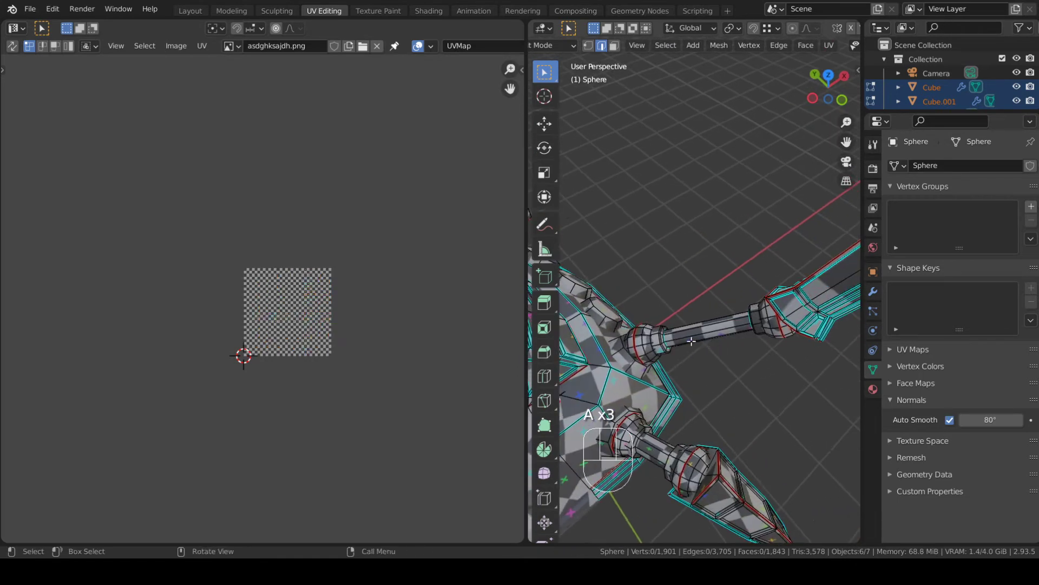
pyautogui.press('l')
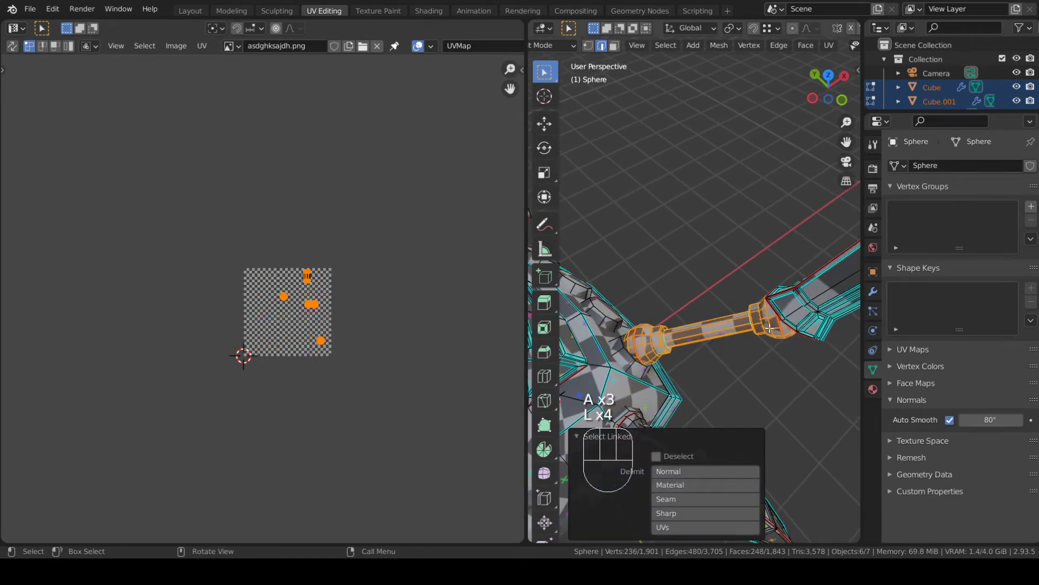
pyautogui.scroll(4, 459, 296)
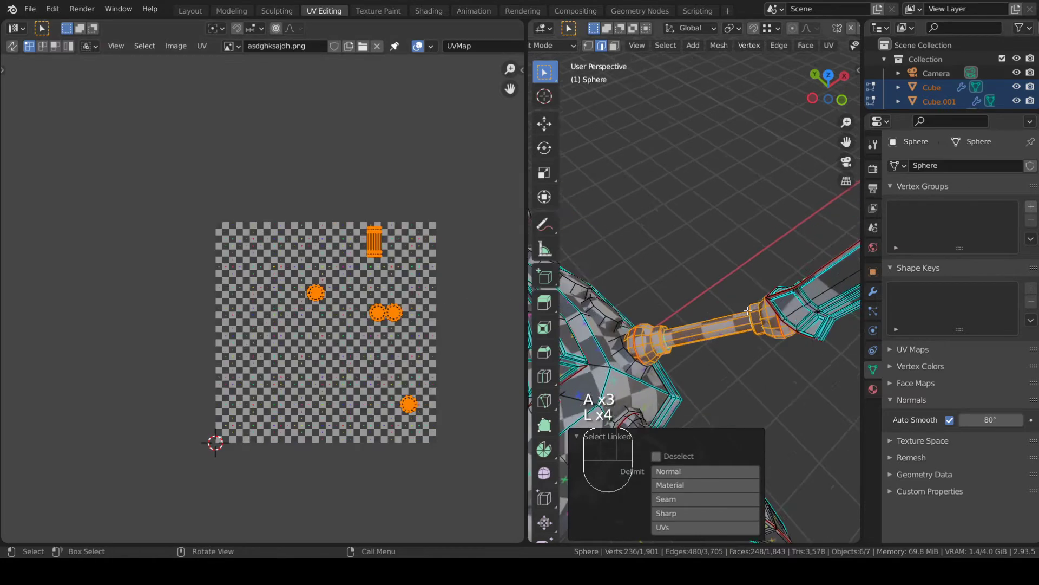
pyautogui.scroll(2, 749, 311)
pyautogui.press('s')
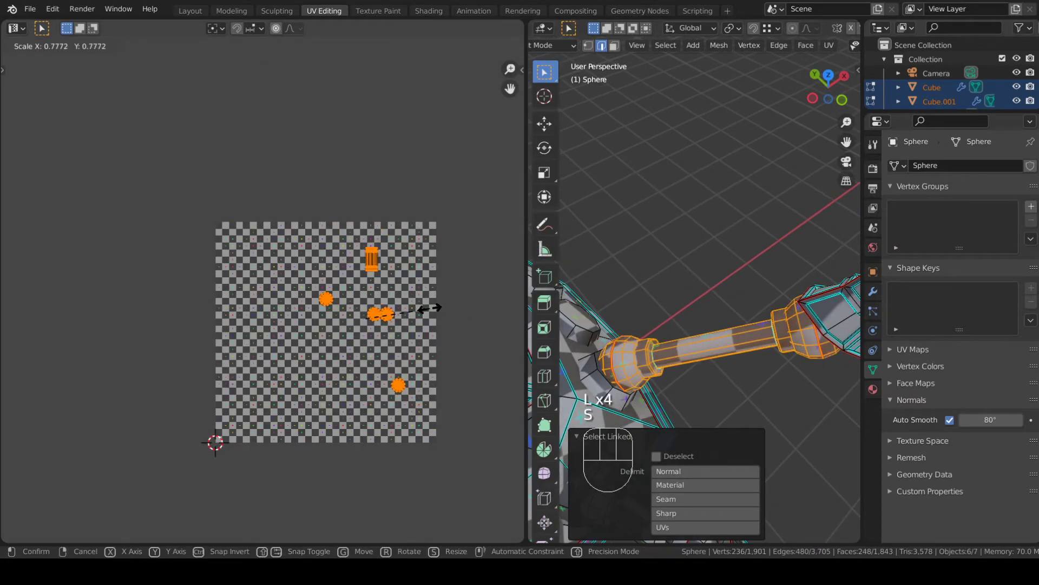
pyautogui.click(431, 310)
# - Compare the inner rod's checker density with the body and scale its selected UV islands up by 1.164
pyautogui.moveTo(763, 286); pyautogui.dragTo(715, 352, button='middle')
pyautogui.keyDown('shift'); pyautogui.moveTo(715, 352); pyautogui.dragTo(737, 363, button='middle'); pyautogui.keyUp('shift')
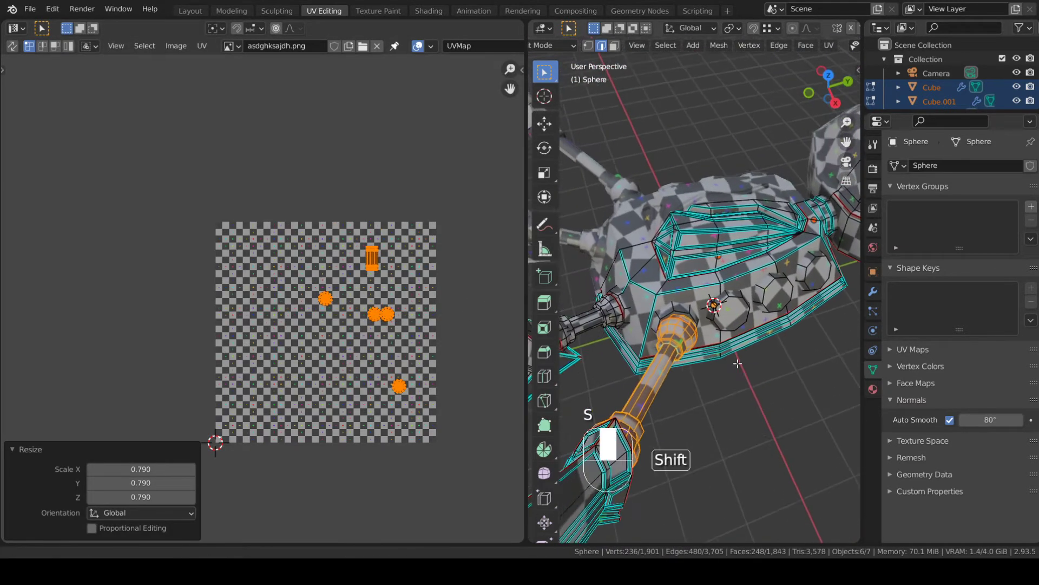
pyautogui.moveTo(811, 338); pyautogui.dragTo(743, 340, button='middle')
pyautogui.keyDown('shift'); pyautogui.moveTo(742, 340); pyautogui.dragTo(720, 350, button='middle'); pyautogui.keyUp('shift')
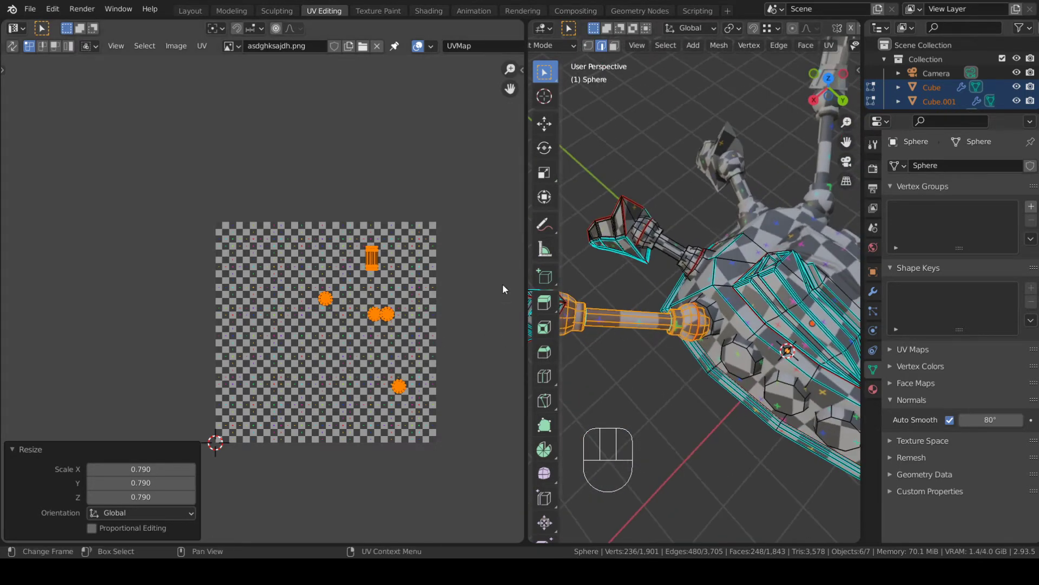
pyautogui.scroll(2, 676, 319)
pyautogui.keyDown('shift'); pyautogui.moveTo(676, 319); pyautogui.dragTo(729, 295, button='middle'); pyautogui.keyUp('shift')
pyautogui.press('s')
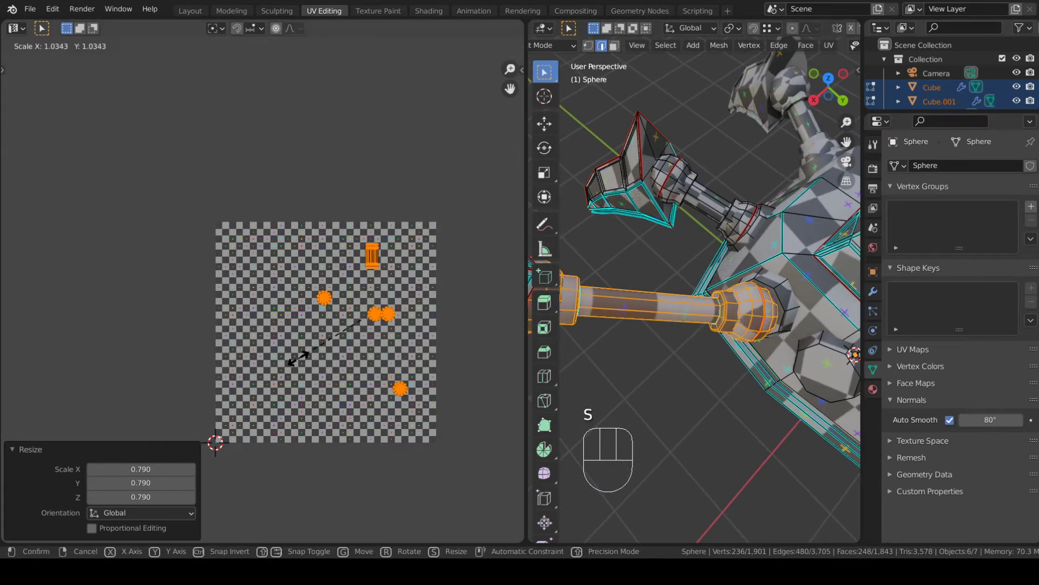
pyautogui.click(289, 363)
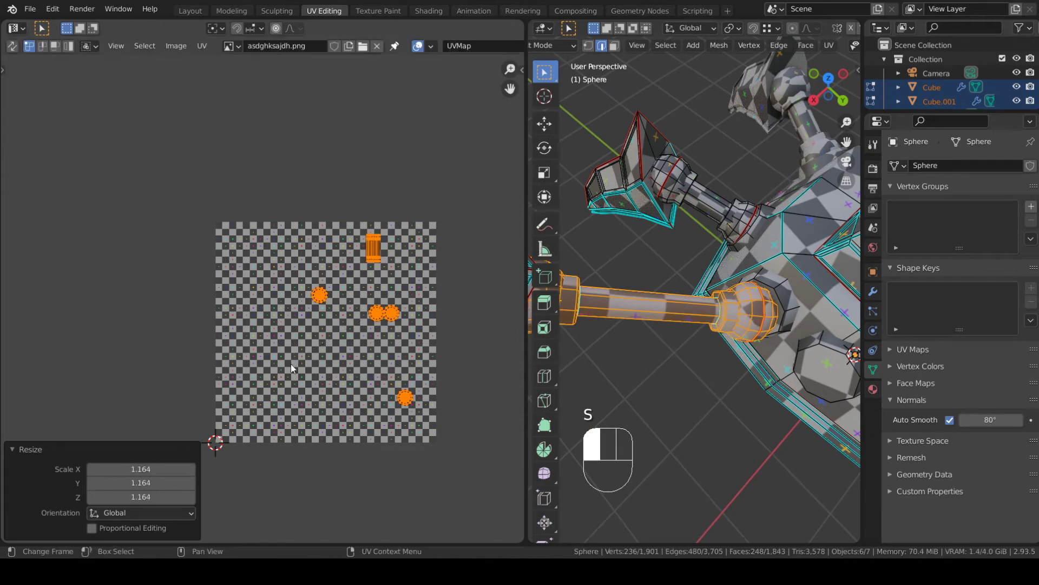
pyautogui.moveTo(666, 336); pyautogui.dragTo(585, 306, button='middle')
pyautogui.keyDown('shift'); pyautogui.moveTo(585, 306); pyautogui.dragTo(683, 248, button='middle'); pyautogui.keyUp('shift')
pyautogui.scroll(-4, 684, 258)
pyautogui.press('a')
pyautogui.press('a')
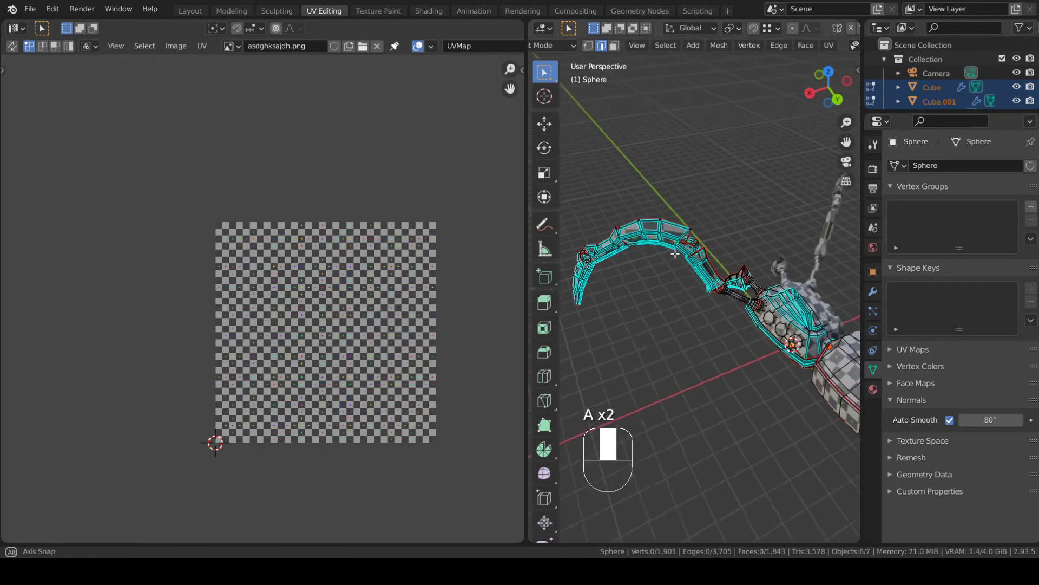
pyautogui.scroll(2, 693, 257)
pyautogui.press('l')
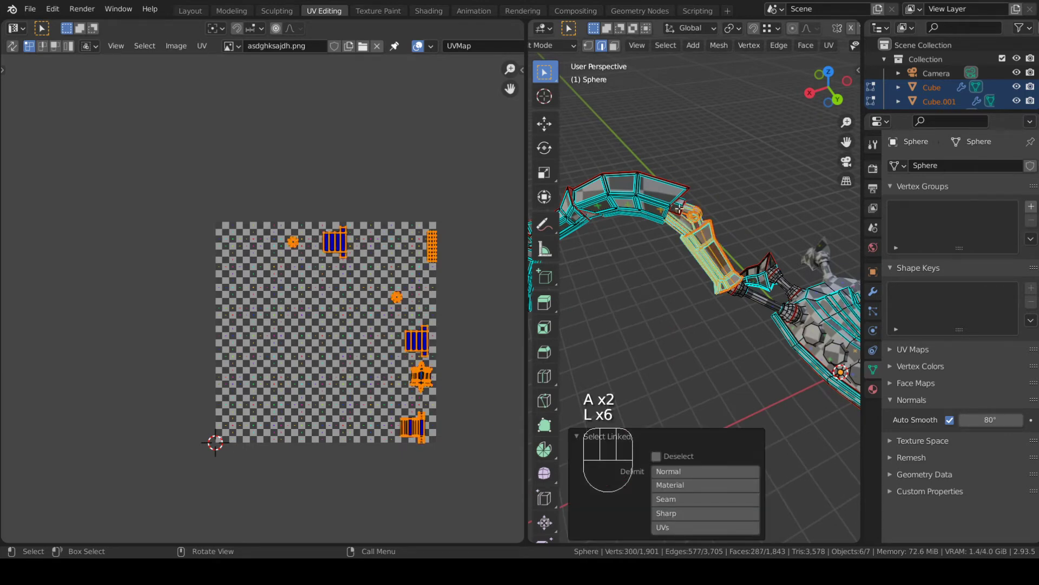
pyautogui.moveTo(658, 201); pyautogui.dragTo(681, 244, button='middle')
pyautogui.hotkey('ctrl', 'z')
pyautogui.press('a')
pyautogui.press('a')
pyautogui.scroll(2, 681, 245)
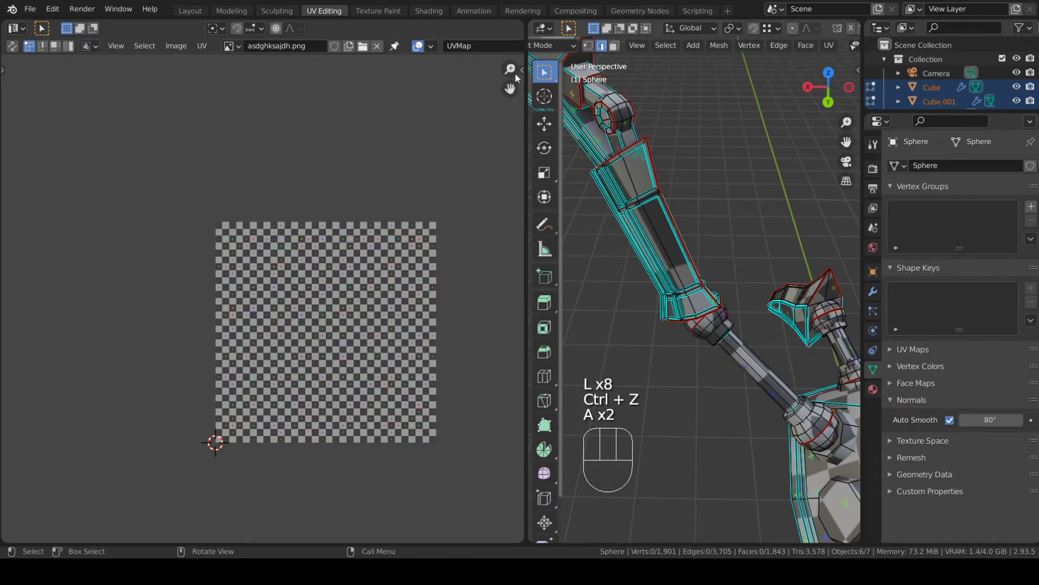
# - Reduce the interface scale slightly in the preferences and widen the 3D viewport against the UV editor
pyautogui.click(52, 9)
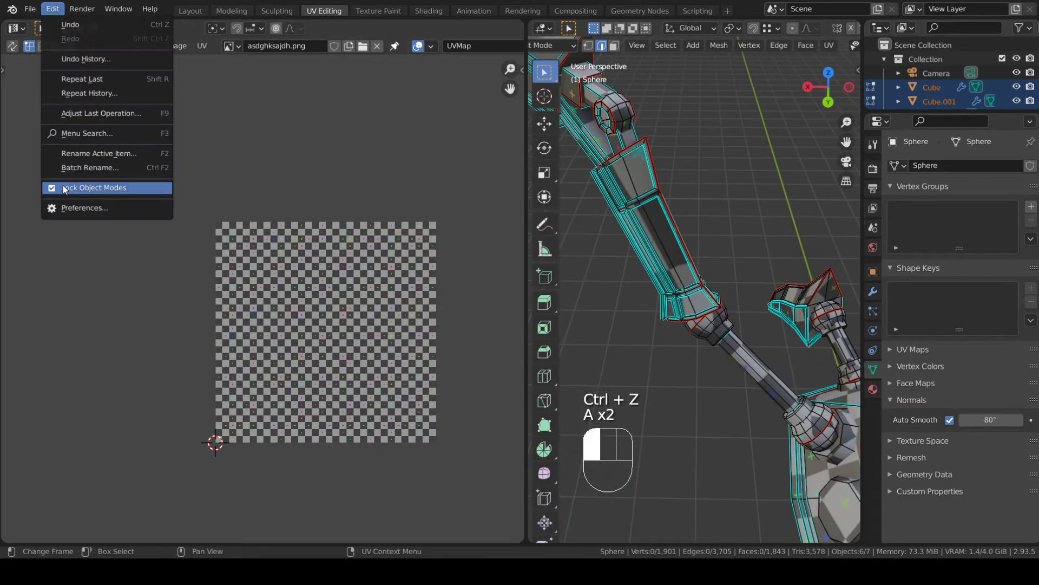
pyautogui.click(82, 207)
pyautogui.moveTo(726, 129); pyautogui.dragTo(738, 117, button='middle')
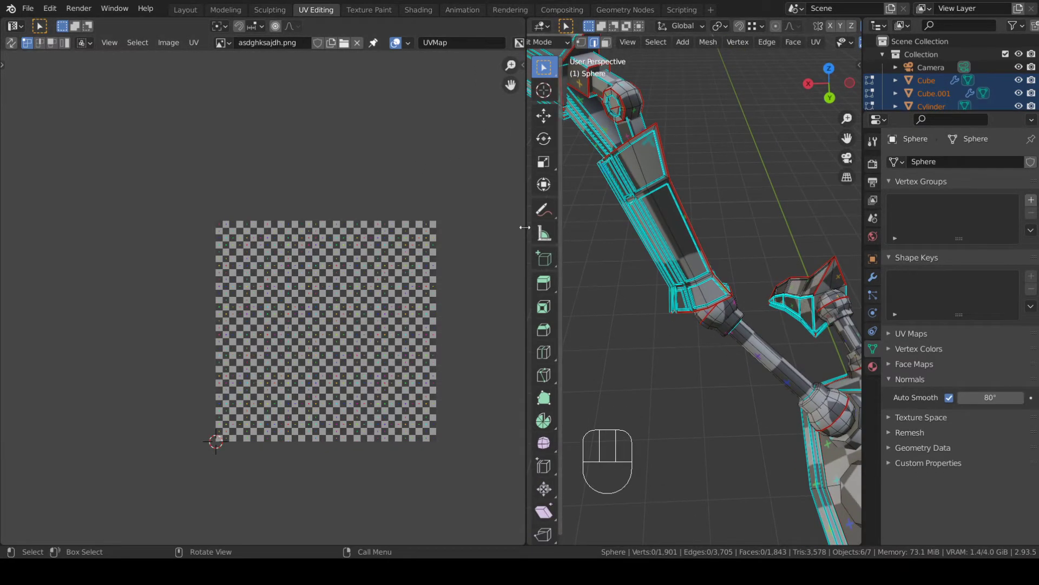
pyautogui.moveTo(524, 228); pyautogui.dragTo(399, 227)
pyautogui.moveTo(489, 223); pyautogui.dragTo(725, 238, button='middle')
pyautogui.moveTo(747, 200); pyautogui.dragTo(654, 297, button='middle')
# - Select only the leg's first armour segment beyond the inner rod and scale its UV islands up to roughly three times their size
pyautogui.press('Tab')
pyautogui.press('Tab')
pyautogui.press('a')
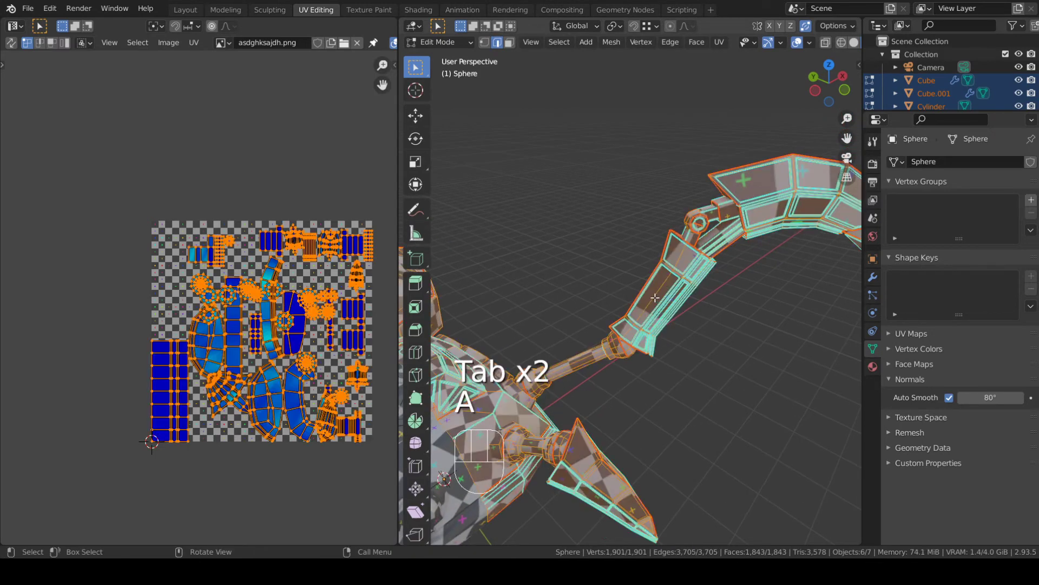
pyautogui.press('a')
pyautogui.moveTo(843, 374); pyautogui.dragTo(689, 317, button='middle')
pyautogui.press('a')
pyautogui.press('l')
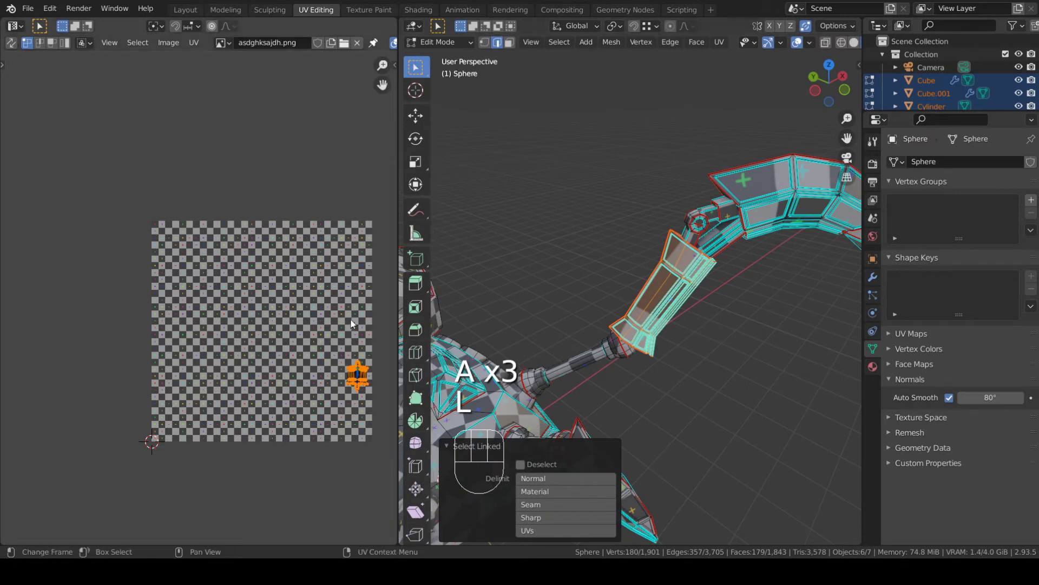
pyautogui.press('s')
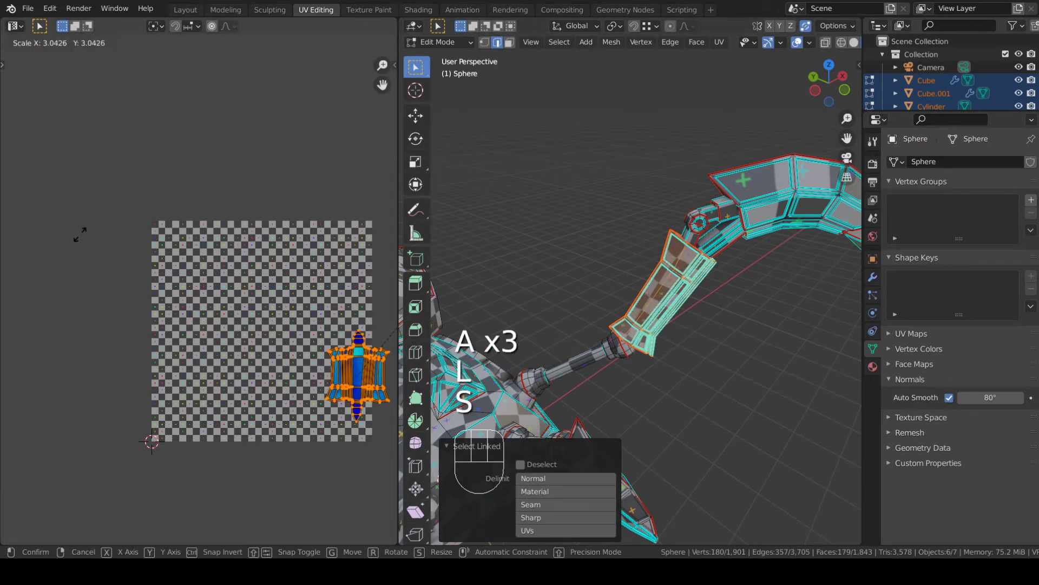
pyautogui.click(58, 262)
# - Select only the curved armour segment at the top of the leg and scale its UV islands up to roughly twice their size
pyautogui.keyDown('shift'); pyautogui.moveTo(758, 276); pyautogui.dragTo(711, 307, button='middle'); pyautogui.keyUp('shift')
pyautogui.press('a')
pyautogui.press('a')
pyautogui.moveTo(860, 311); pyautogui.dragTo(606, 146, button='middle')
pyautogui.press('l')
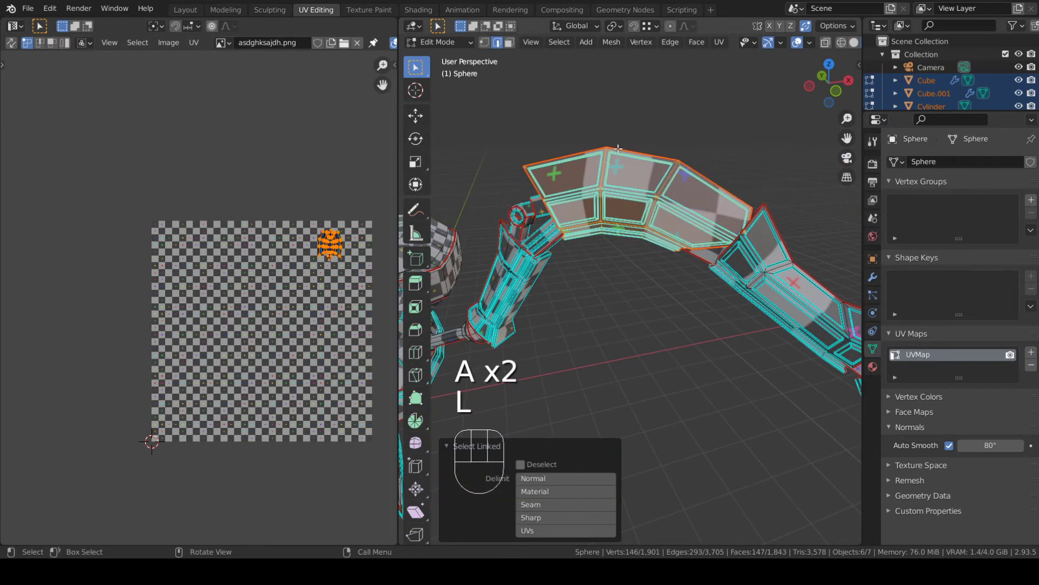
pyautogui.press('s')
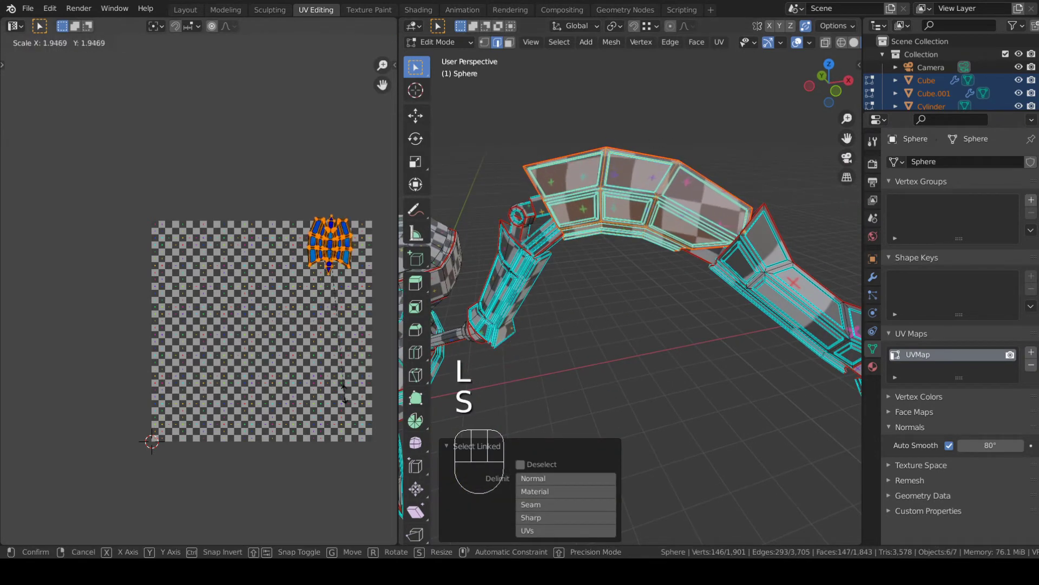
pyautogui.click(347, 400)
# - Reselect only the leg's curved top armour segment and enlarge its UV islands slightly more, by about 1.04
pyautogui.moveTo(694, 253); pyautogui.dragTo(657, 286, button='middle')
pyautogui.press('a')
pyautogui.press('a')
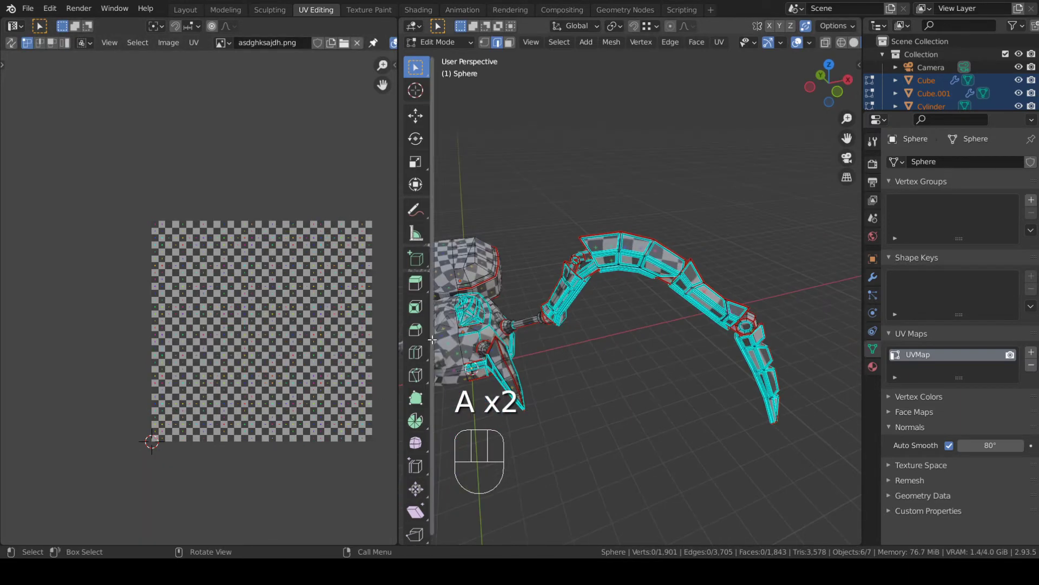
pyautogui.press('l')
pyautogui.press('s')
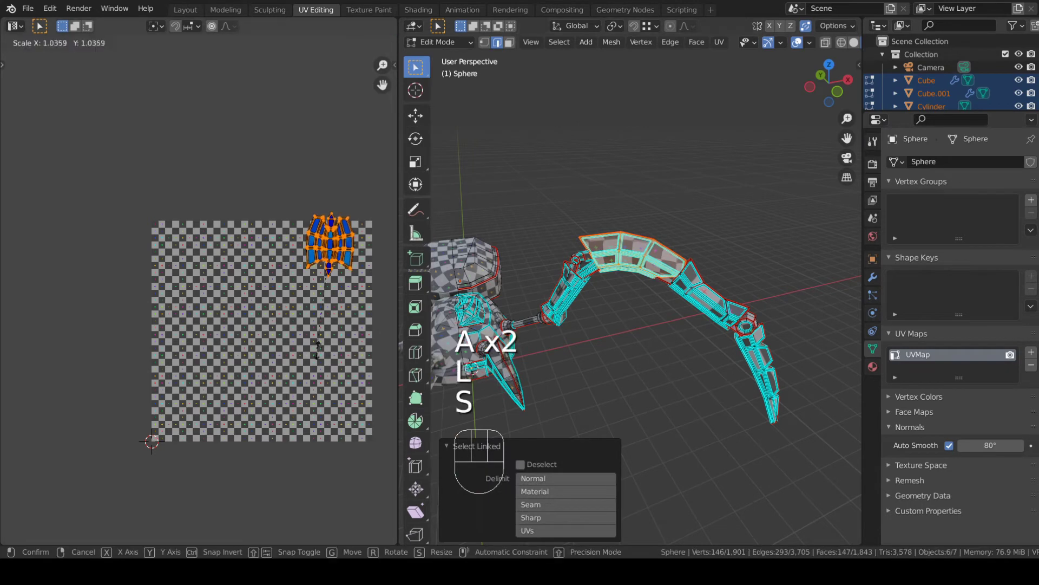
pyautogui.click(321, 347)
# - Select only the armour segment below the leg's curved top, scale its UV islands up, and clear the selection
pyautogui.keyDown('shift'); pyautogui.moveTo(685, 303); pyautogui.dragTo(664, 281, button='middle'); pyautogui.keyUp('shift')
pyautogui.press('a')
pyautogui.press('a')
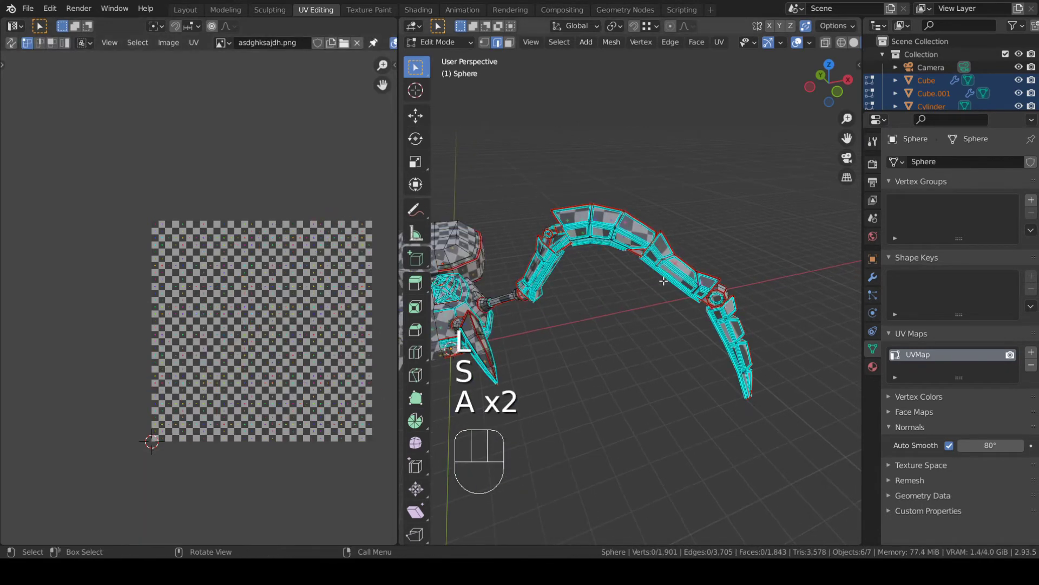
pyautogui.press('l')
pyautogui.press('s')
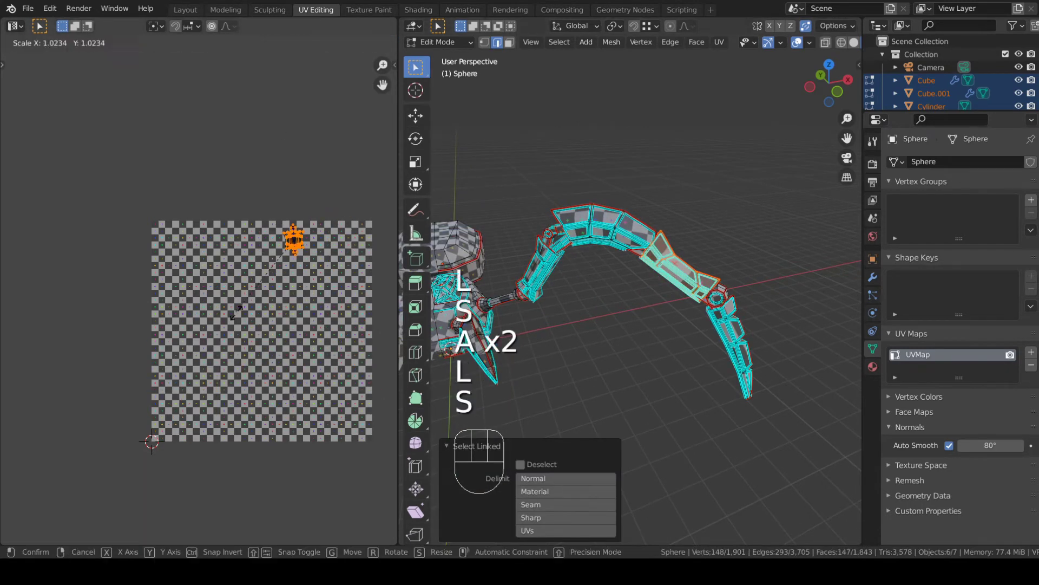
pyautogui.click(130, 449)
pyautogui.keyDown('shift'); pyautogui.moveTo(686, 391); pyautogui.dragTo(628, 345, button='middle'); pyautogui.keyUp('shift')
pyautogui.scroll(3, 628, 344)
pyautogui.moveTo(691, 244); pyautogui.dragTo(684, 243, button='middle')
pyautogui.press('a')
pyautogui.press('a')
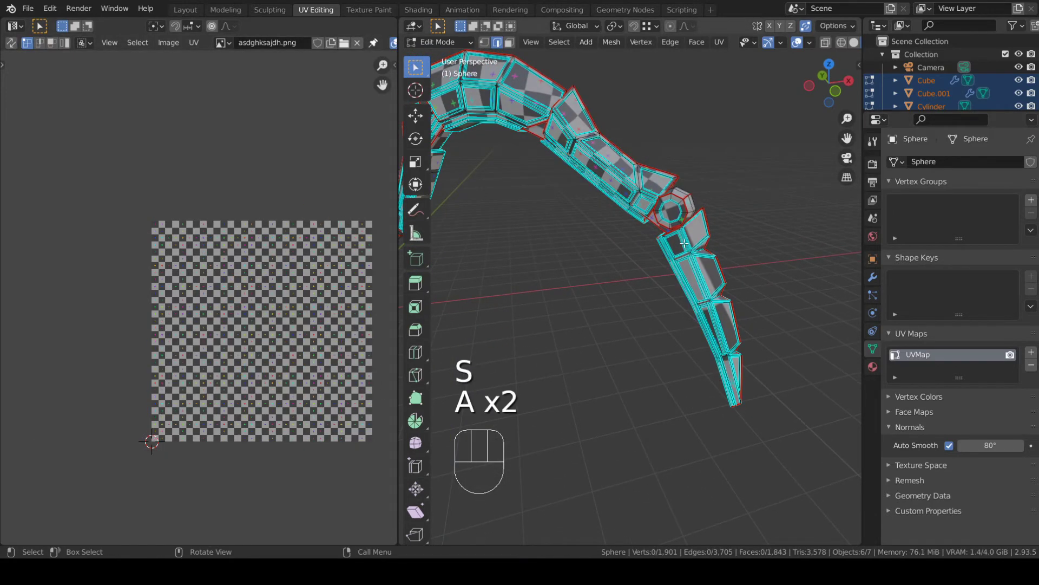
# - Select only the leg's pointed end segment beyond the last joint and scale its UV islands up to roughly three times their size
pyautogui.press('l')
pyautogui.scroll(-3, 378, 289)
pyautogui.scroll(-2, 683, 229)
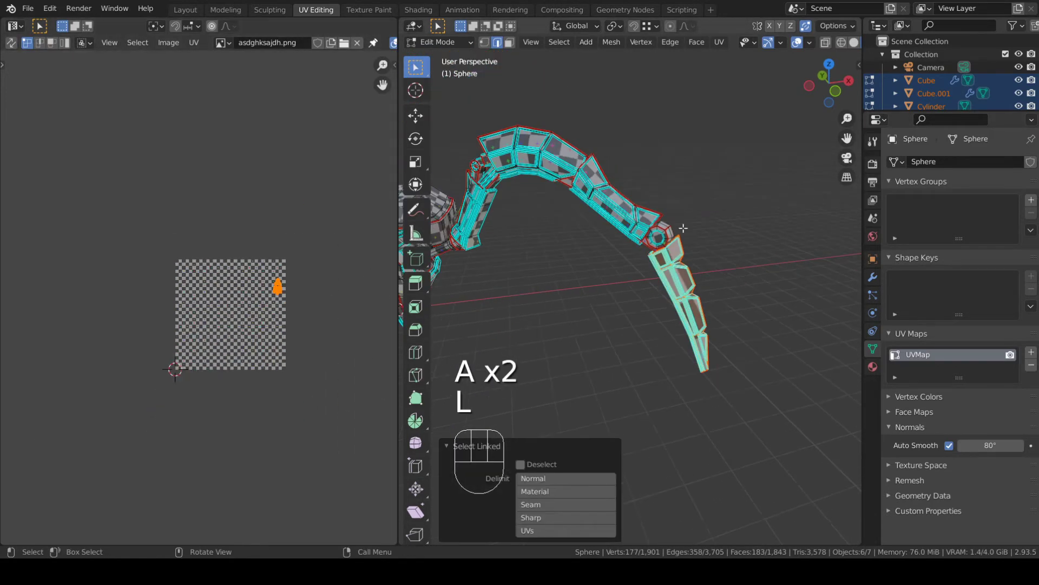
pyautogui.moveTo(684, 228); pyautogui.dragTo(717, 252, button='middle')
pyautogui.press('s')
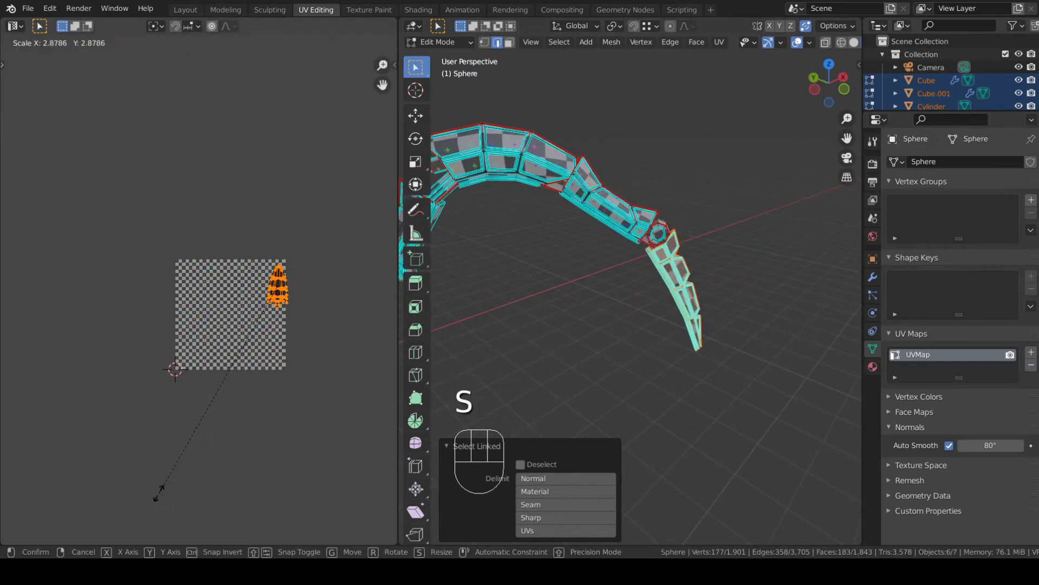
pyautogui.click(153, 503)
# - Select the geometry of all edited objects, pack their UV islands into the shared layout, and return to Object Mode
pyautogui.scroll(-2, 677, 247)
pyautogui.keyDown('shift'); pyautogui.moveTo(677, 246); pyautogui.dragTo(750, 257, button='middle'); pyautogui.keyUp('shift')
pyautogui.moveTo(750, 257); pyautogui.dragTo(711, 305, button='middle')
pyautogui.press('a')
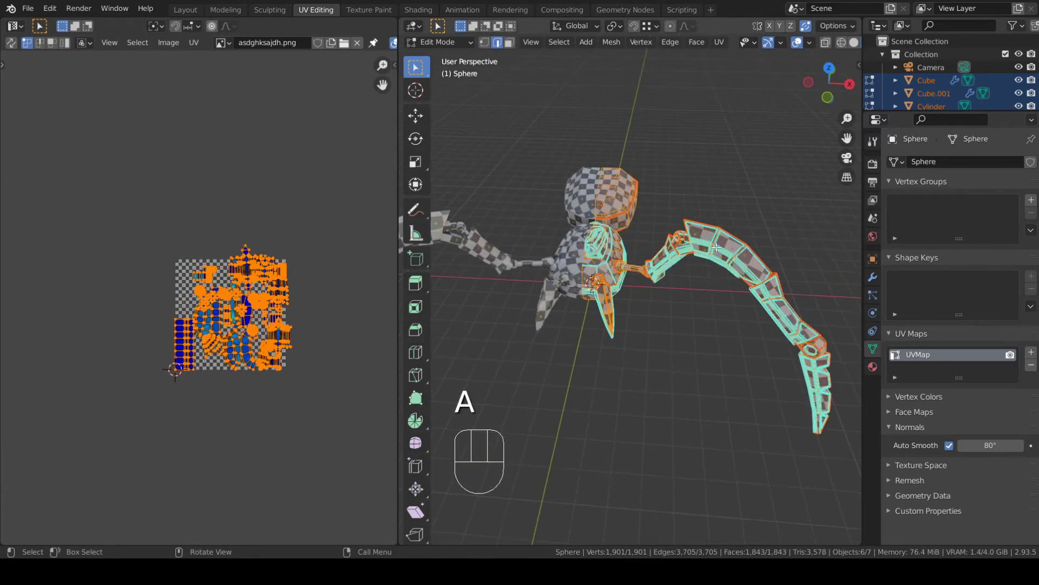
pyautogui.scroll(4, 222, 356)
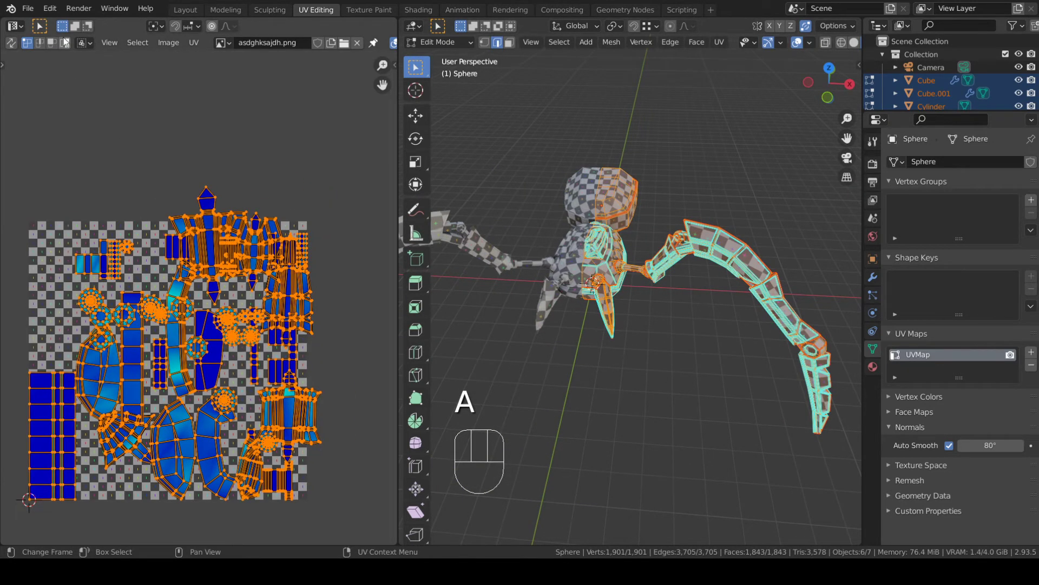
pyautogui.click(194, 42)
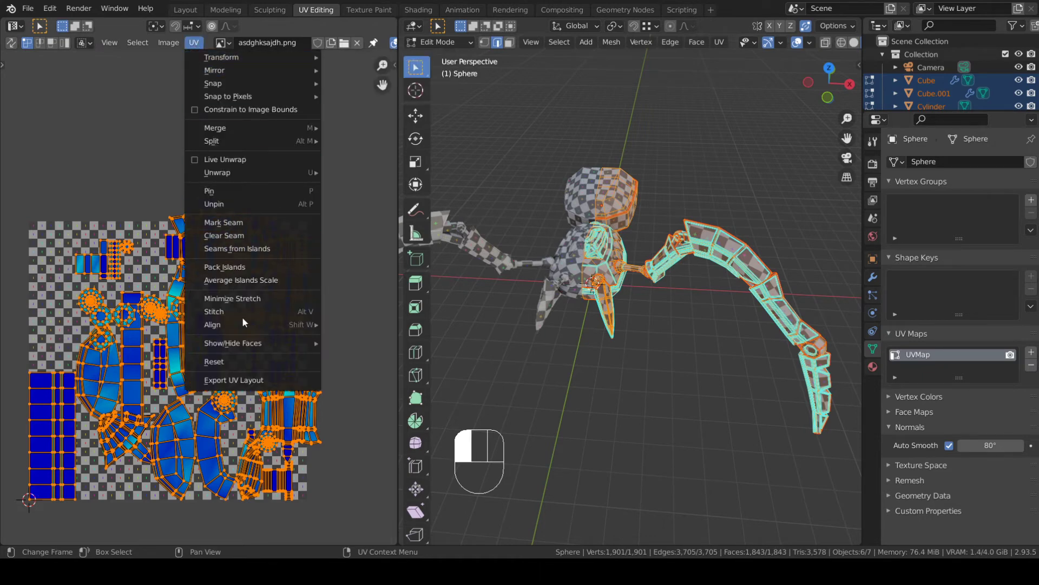
pyautogui.click(242, 266)
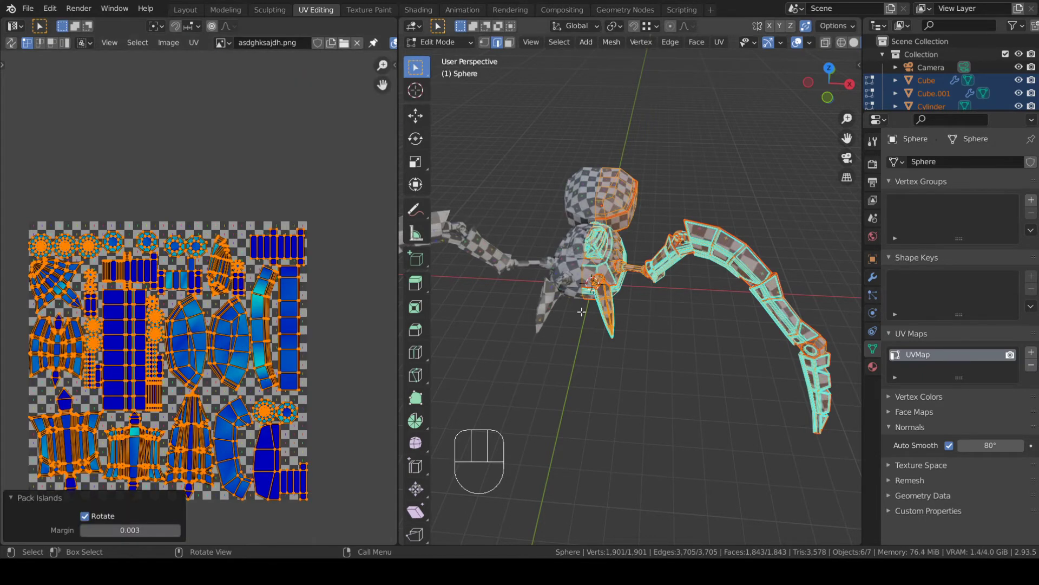
pyautogui.moveTo(534, 312); pyautogui.dragTo(742, 314, button='middle')
pyautogui.press('Tab')
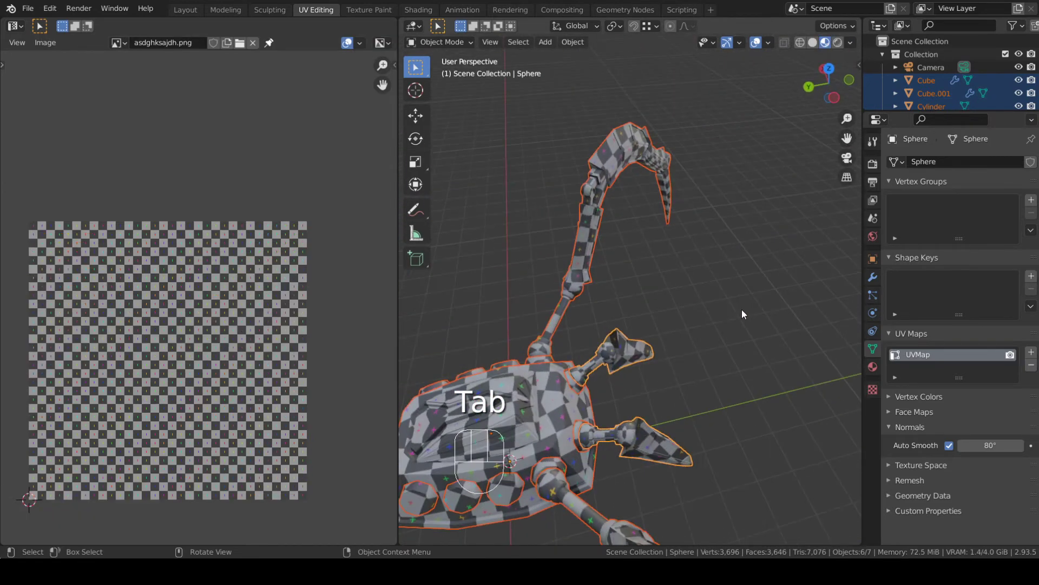
# - In top view, duplicate the finished leg in place and display the model in solid shading
pyautogui.click(589, 174)
pyautogui.moveTo(570, 203); pyautogui.dragTo(593, 218, button='middle')
pyautogui.press('KP_7')
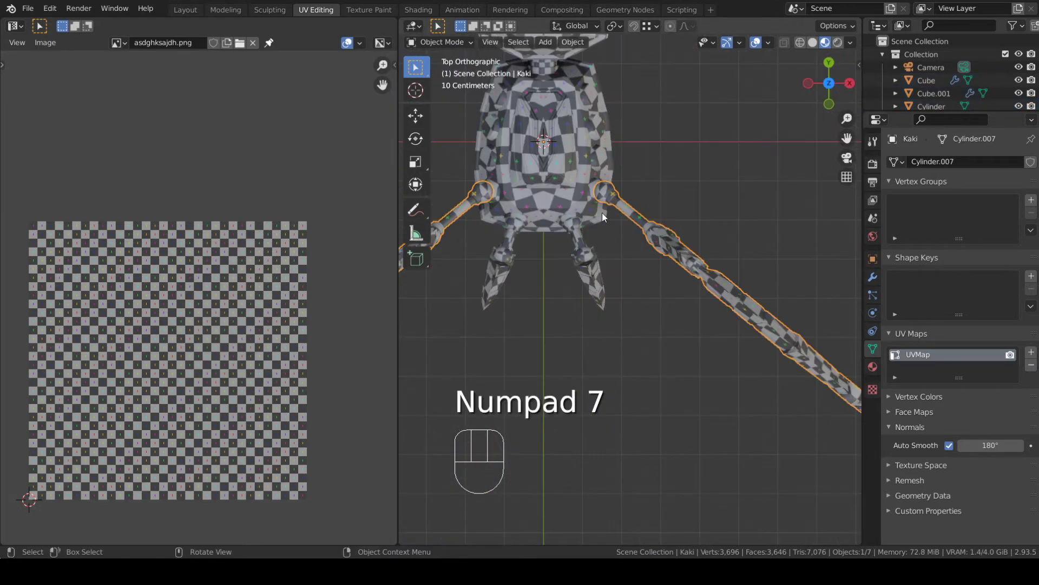
pyautogui.keyDown('shift'); pyautogui.moveTo(671, 174); pyautogui.dragTo(633, 304, button='middle'); pyautogui.keyUp('shift')
pyautogui.hotkey('shift', 'd')
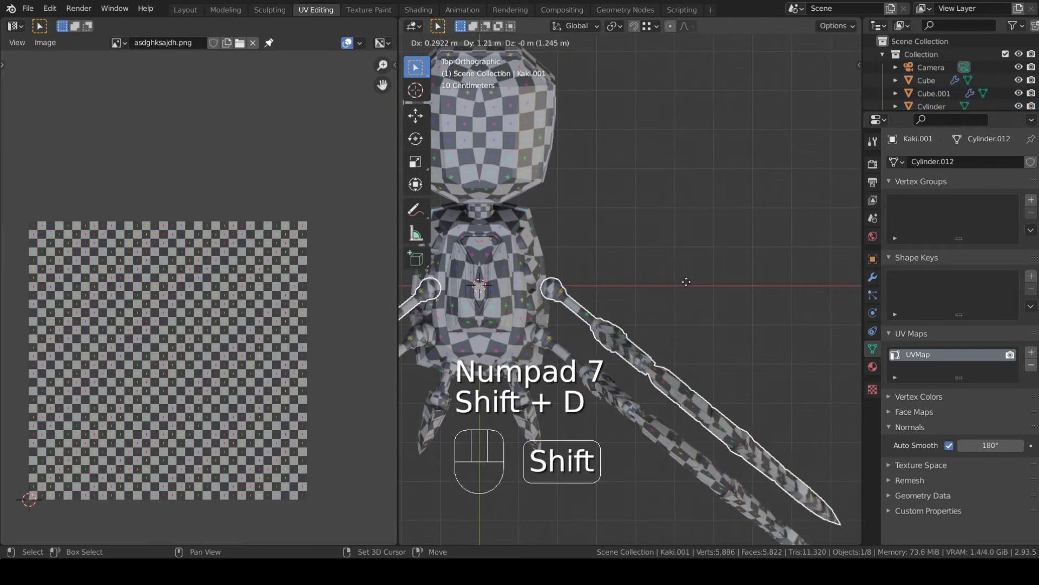
pyautogui.rightClick(740, 152)
pyautogui.click(811, 42)
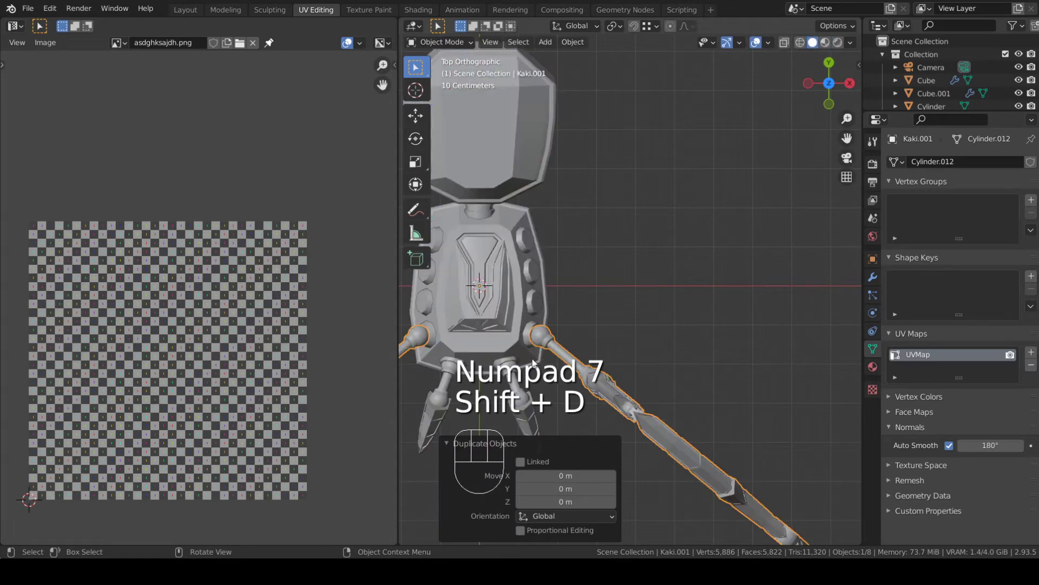
# - In Edit Mode, rotate the leg copy about -21.7° around Z and move it to the next side socket toward the abdomen
pyautogui.press('Tab')
pyautogui.keyDown('shift'); pyautogui.moveTo(631, 296); pyautogui.dragTo(686, 267, button='middle'); pyautogui.keyUp('shift')
pyautogui.press('g')
pyautogui.middleClick(700, 246)
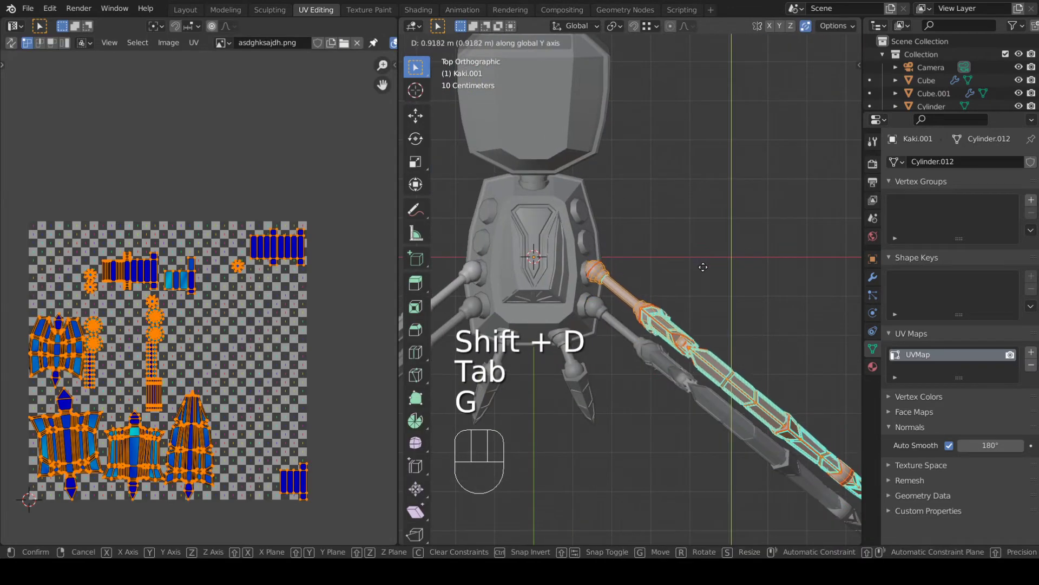
pyautogui.click(701, 244)
pyautogui.press('r')
pyautogui.click(658, 238)
pyautogui.press('g')
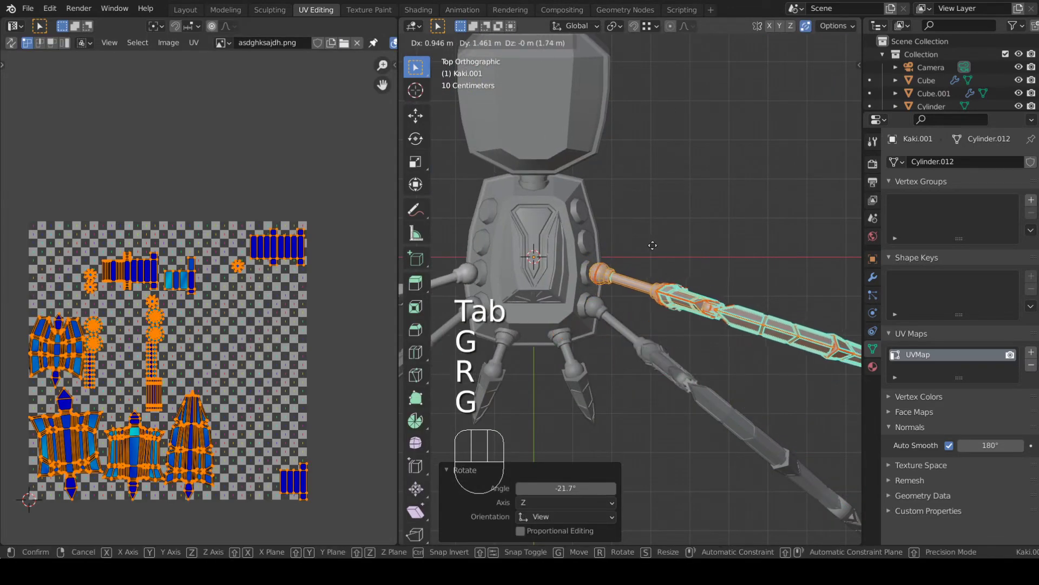
pyautogui.click(639, 276)
# - Rotate the leg copy about -5° more around Z and shift it about 0.106 m in X and 0.367 m in Y into its socket
pyautogui.scroll(2, 659, 300)
pyautogui.press('r')
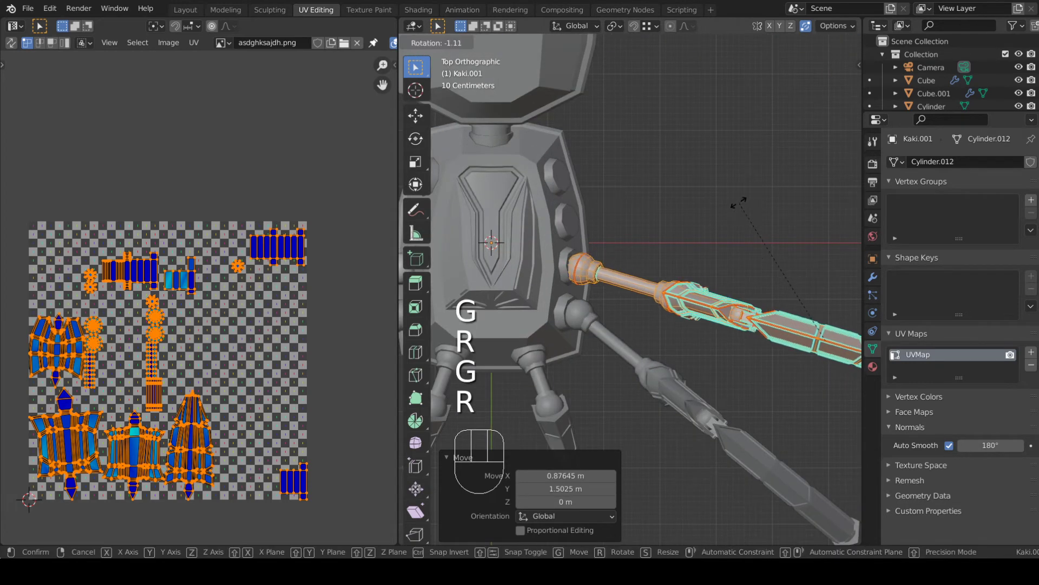
pyautogui.click(708, 257)
pyautogui.press('g')
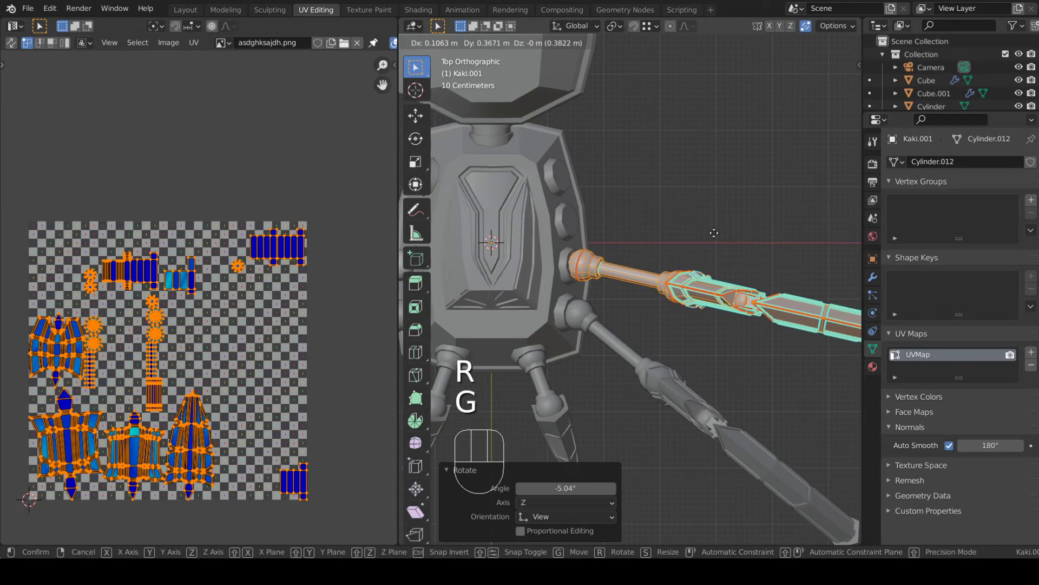
pyautogui.click(715, 233)
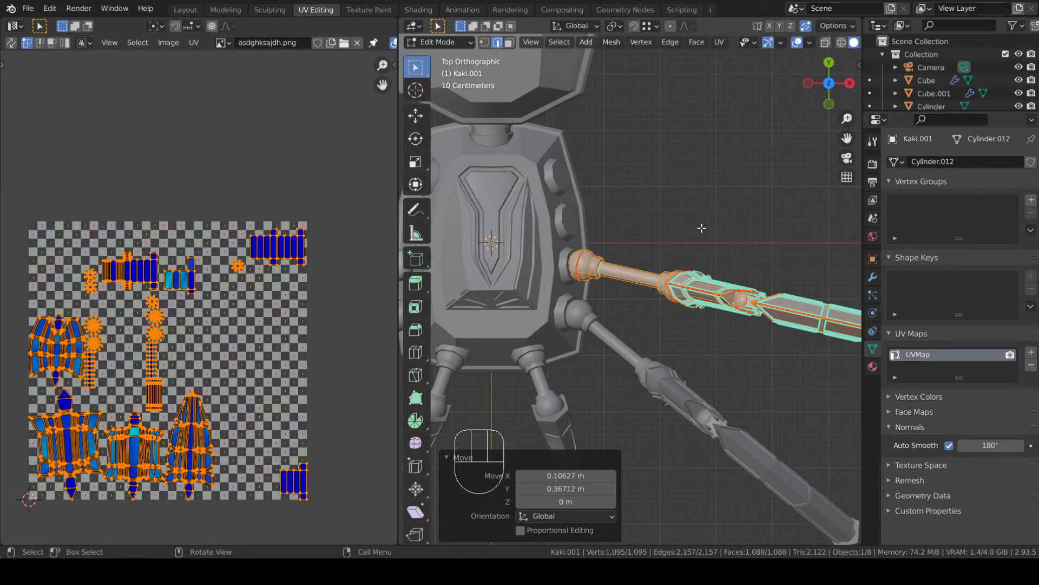
pyautogui.keyDown('shift'); pyautogui.moveTo(681, 222); pyautogui.dragTo(685, 287, button='middle'); pyautogui.keyUp('shift')
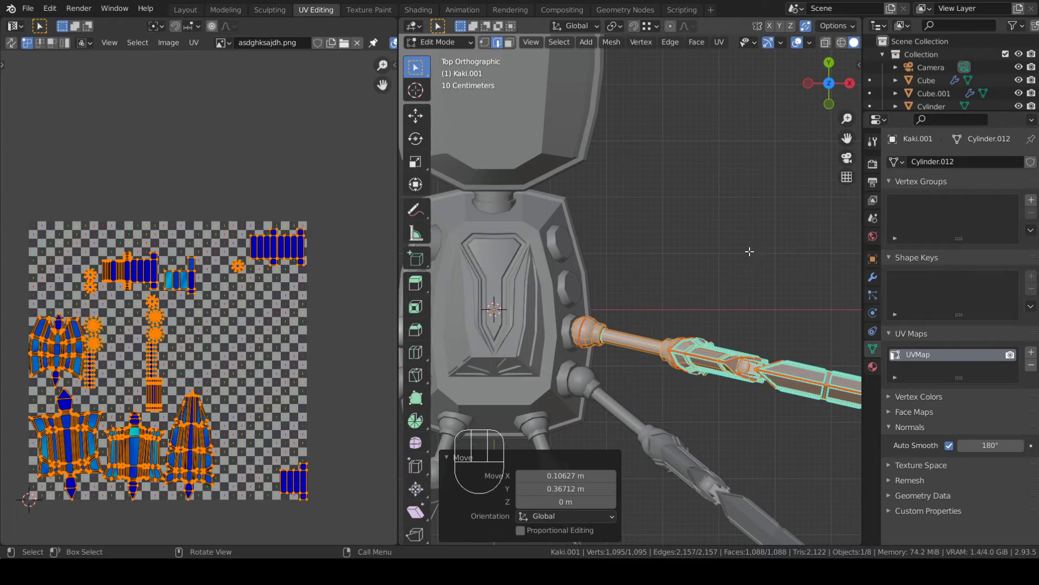
# - Fine-tune the leg copy with about -0.9° of Z rotation and a shift of about 0.019 m in X and 0.077 m in Y
pyautogui.press('e')
pyautogui.hotkey('ctrl', 'z')
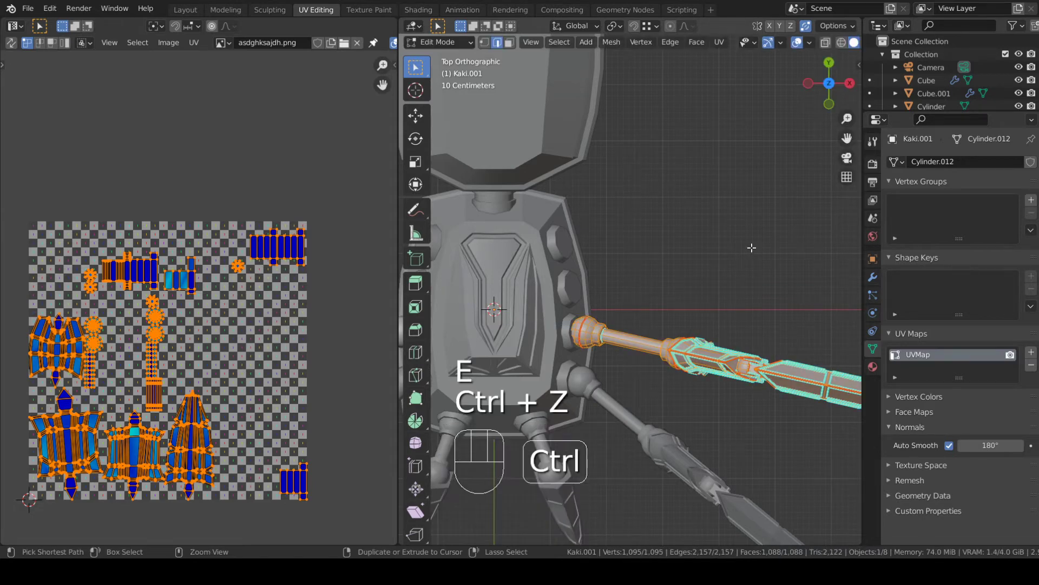
pyautogui.press('r')
pyautogui.click(789, 218)
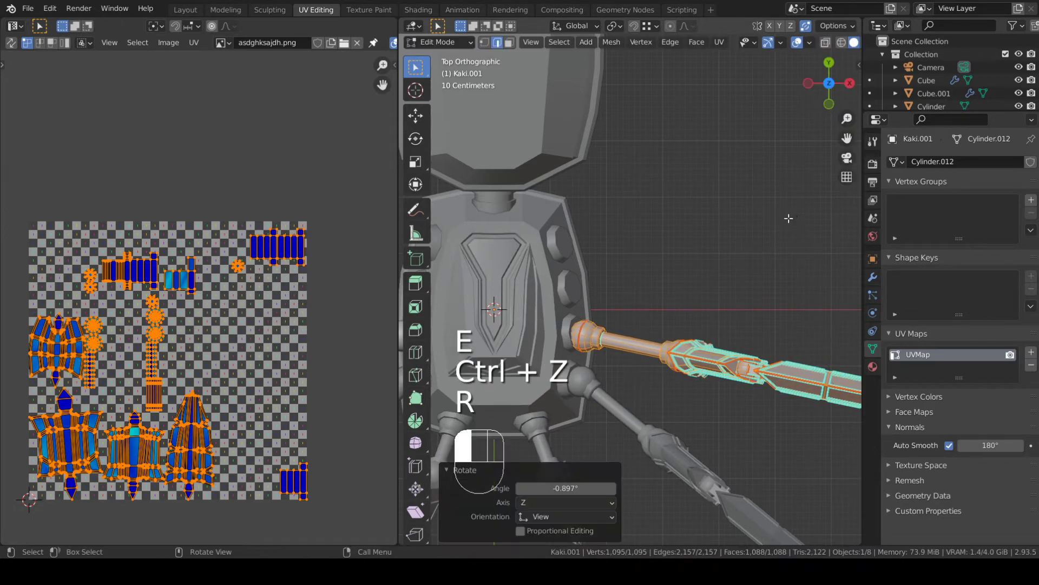
pyautogui.press('g')
pyautogui.click(792, 212)
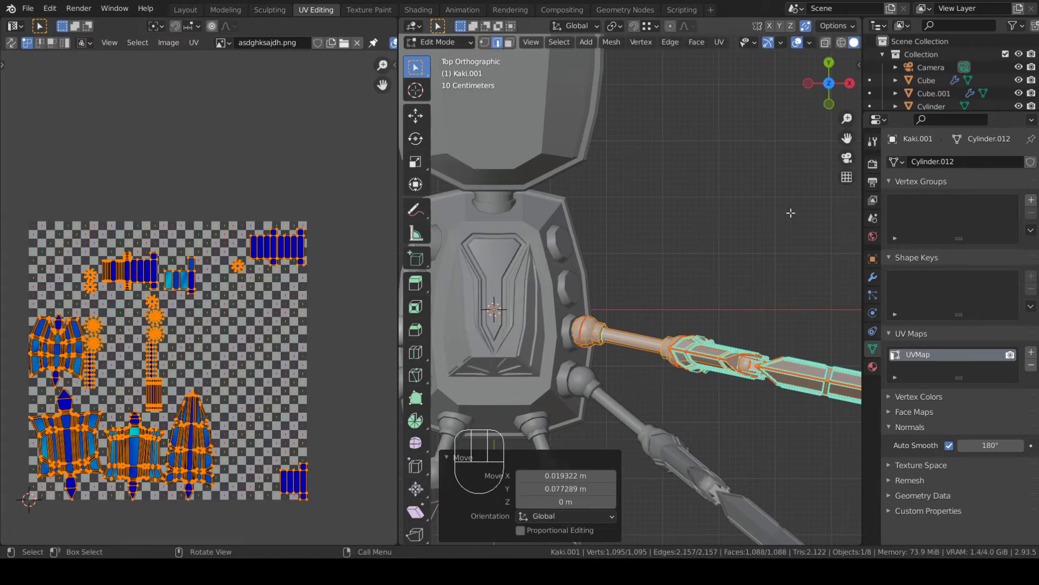
pyautogui.scroll(1, 778, 260)
pyautogui.press('r')
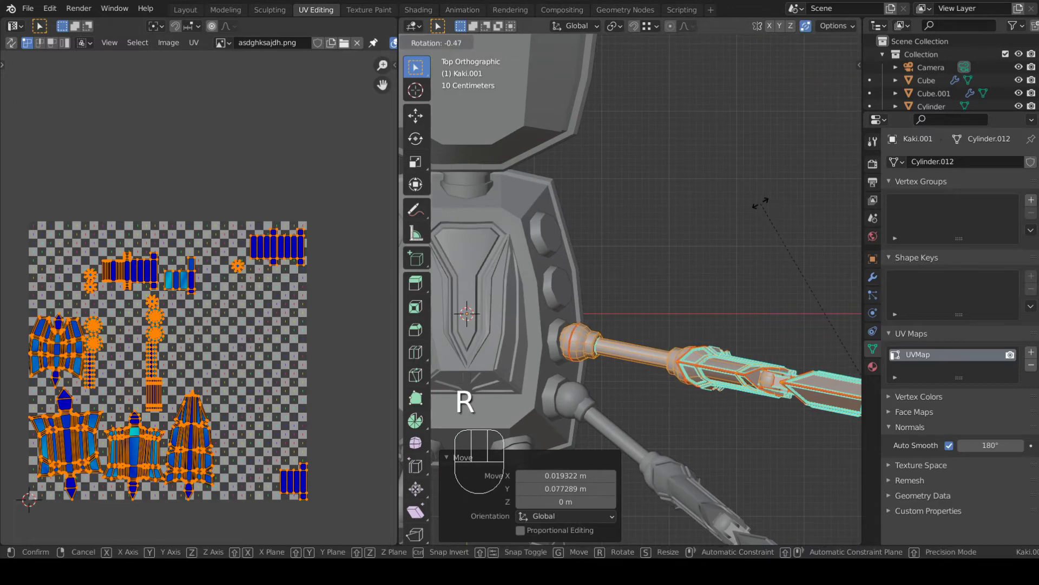
pyautogui.rightClick(760, 203)
pyautogui.scroll(-4, 762, 200)
pyautogui.press('Tab')
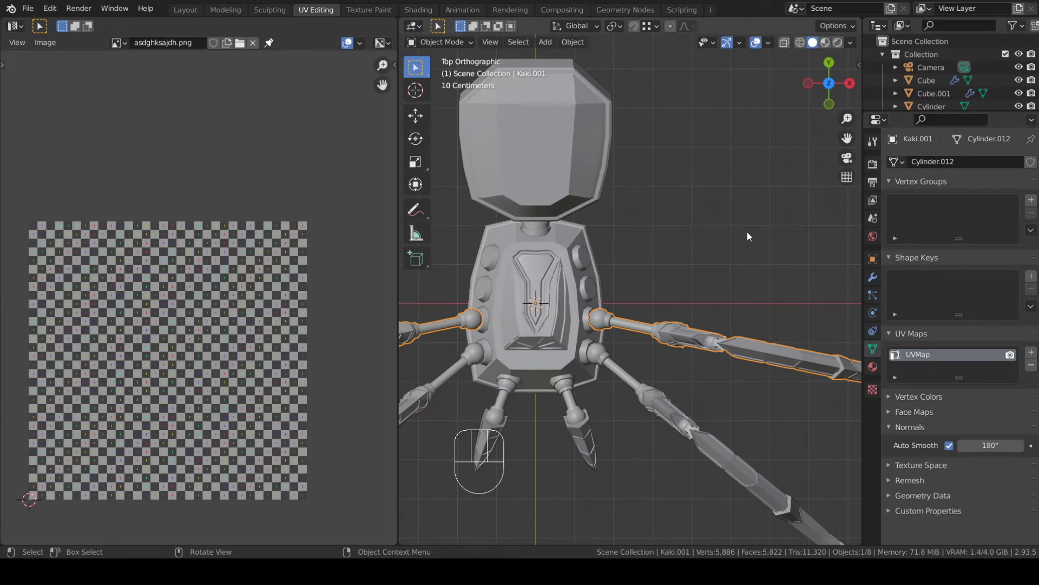
pyautogui.scroll(3, 693, 230)
pyautogui.moveTo(708, 239); pyautogui.dragTo(749, 251, button='middle')
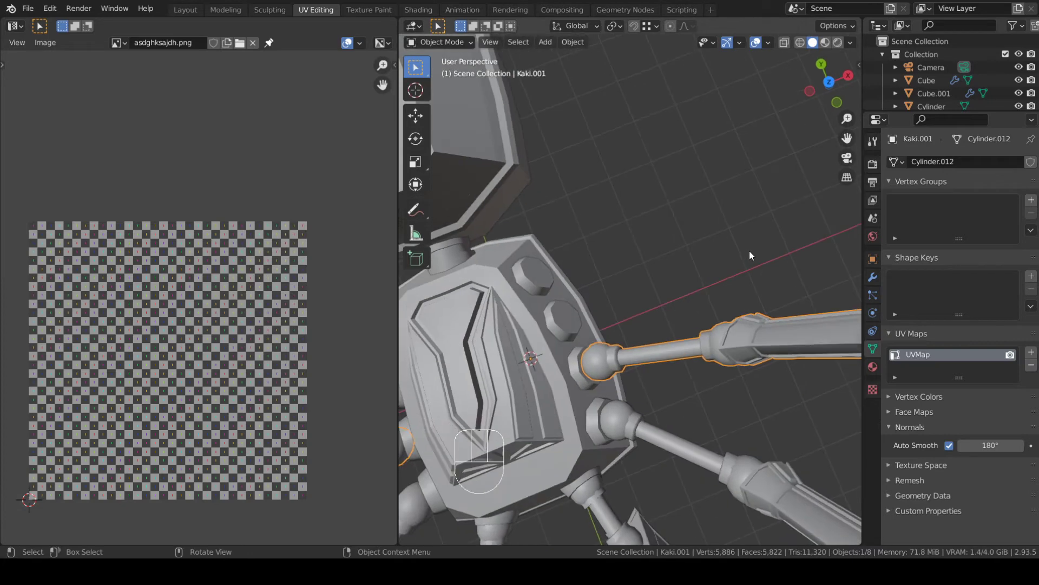
pyautogui.press('KP_7')
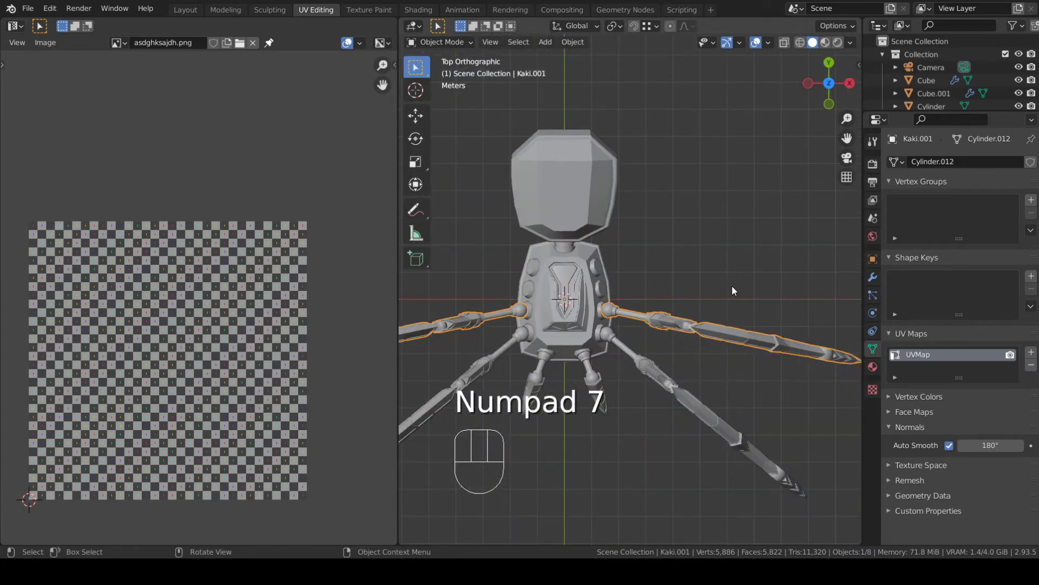
pyautogui.click(726, 306)
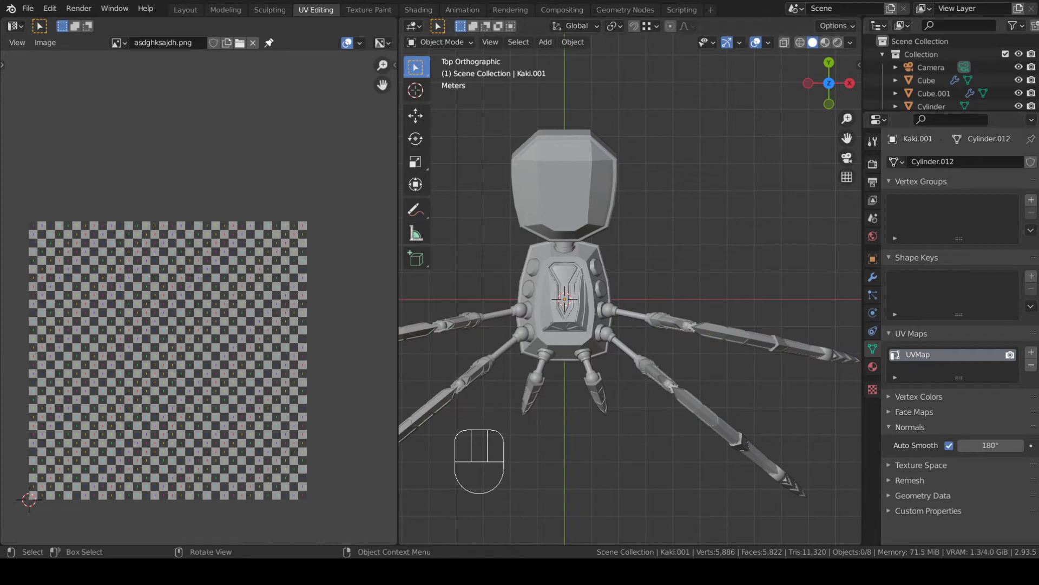
pyautogui.click(692, 329)
pyautogui.scroll(1, 719, 348)
pyautogui.keyDown('shift'); pyautogui.scroll(4, 719, 350); pyautogui.keyUp('shift')
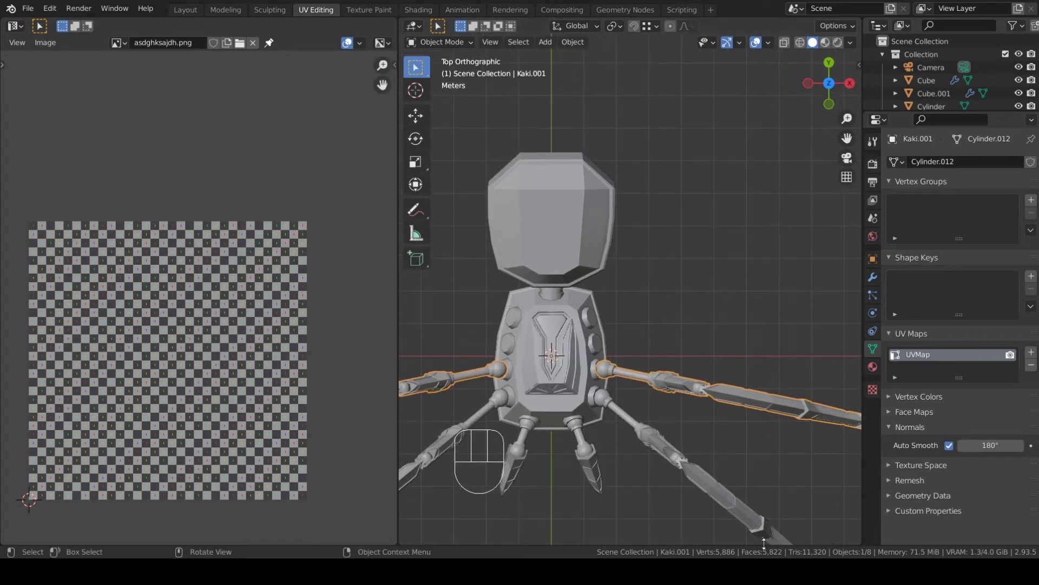
pyautogui.hotkey('shift', 'd')
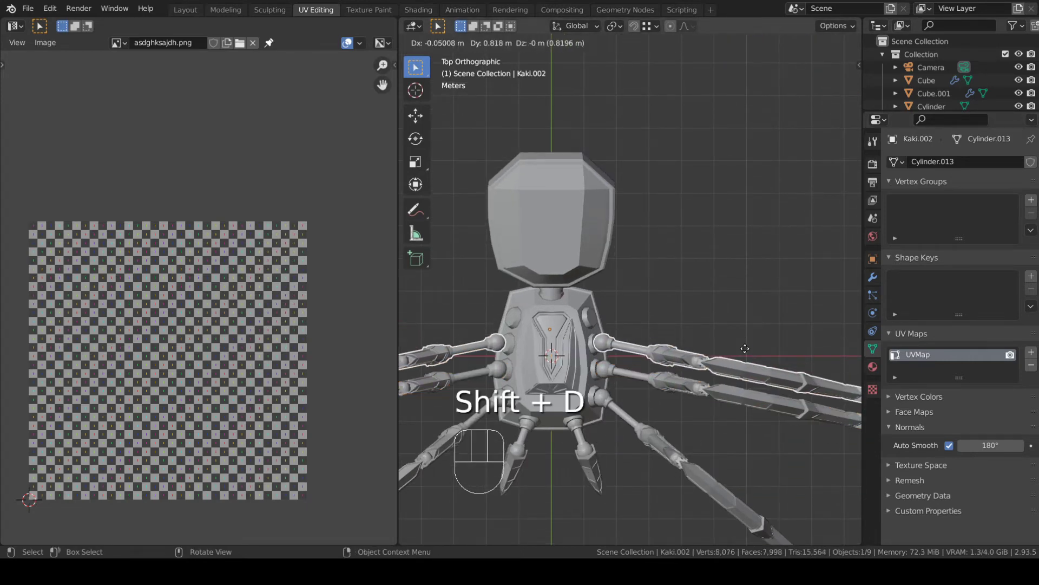
pyautogui.click(746, 353)
pyautogui.hotkey('ctrl', 'z')
pyautogui.press('Tab')
pyautogui.press('a')
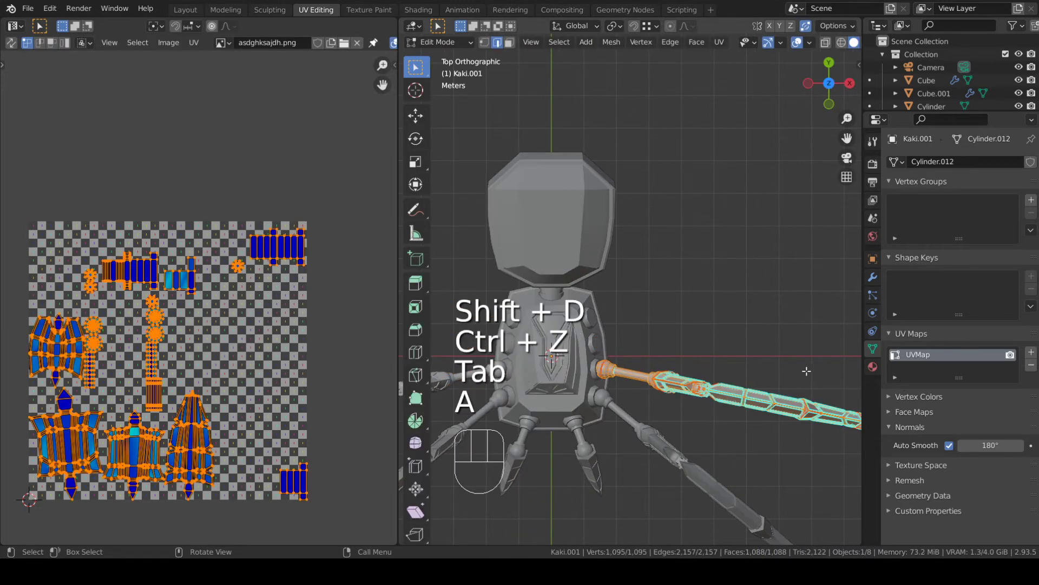
pyautogui.press('g')
pyautogui.rightClick(807, 332)
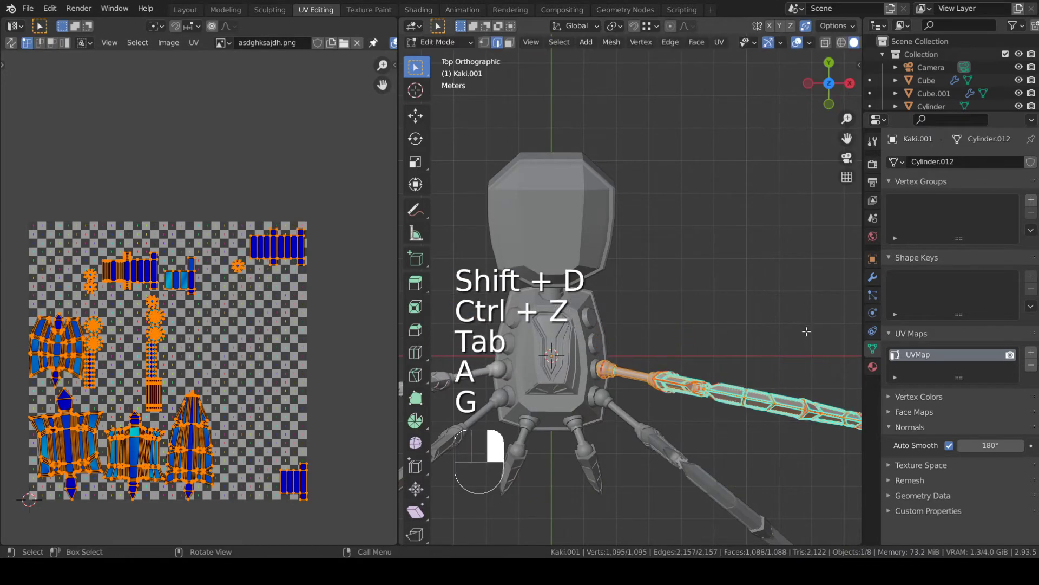
pyautogui.press('Tab')
# - Duplicate the second leg in place and move the new copy's mesh about -0.162 m in X and 0.812 m in Y
pyautogui.hotkey('shift', 'd')
pyautogui.click(737, 312)
pyautogui.press('Tab')
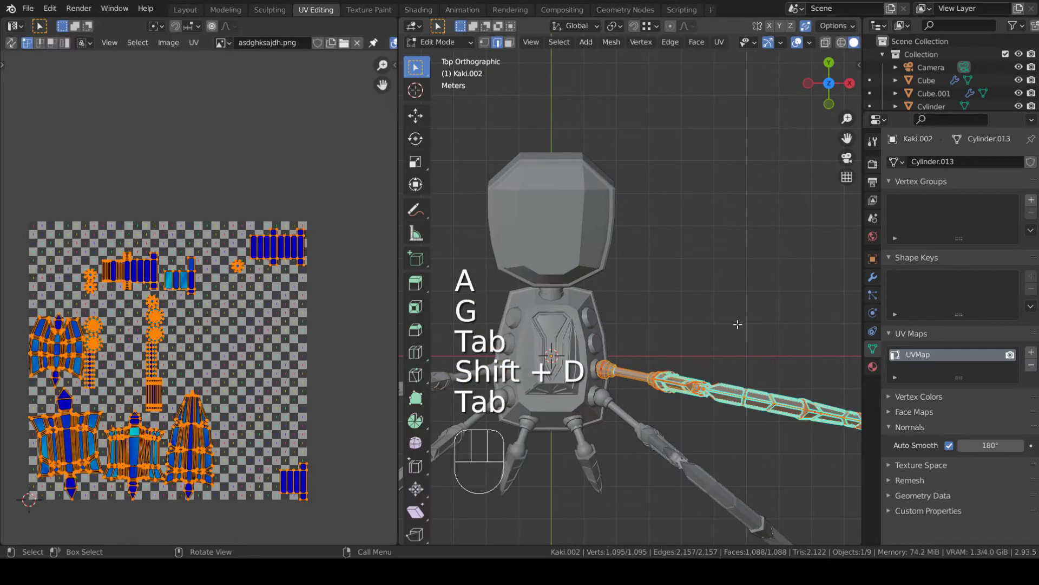
pyautogui.press('a')
pyautogui.scroll(2, 737, 335)
pyautogui.press('g')
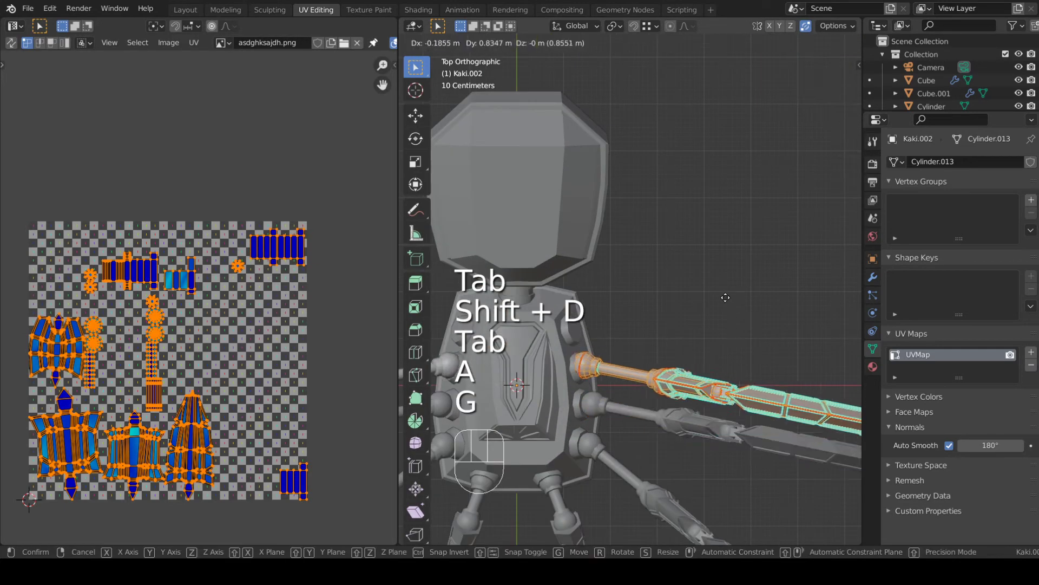
pyautogui.click(726, 295)
# - Rotate the third leg's mesh about -22.7° around Z and move it about 0.058 m in X and 1.809 m in Y onto its socket
pyautogui.scroll(2, 764, 301)
pyautogui.scroll(-2, 763, 301)
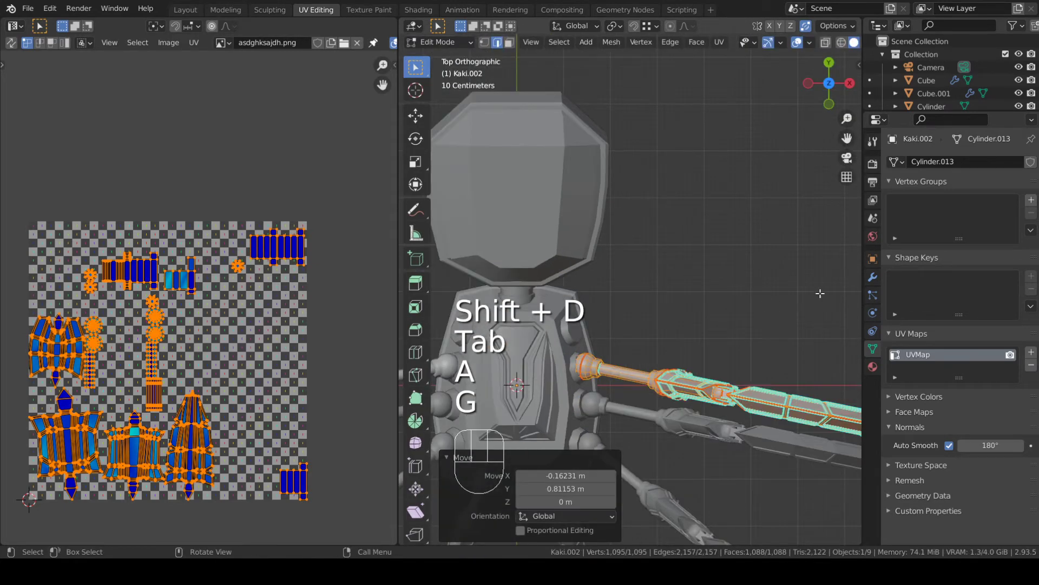
pyautogui.press('r')
pyautogui.click(779, 244)
pyautogui.press('g')
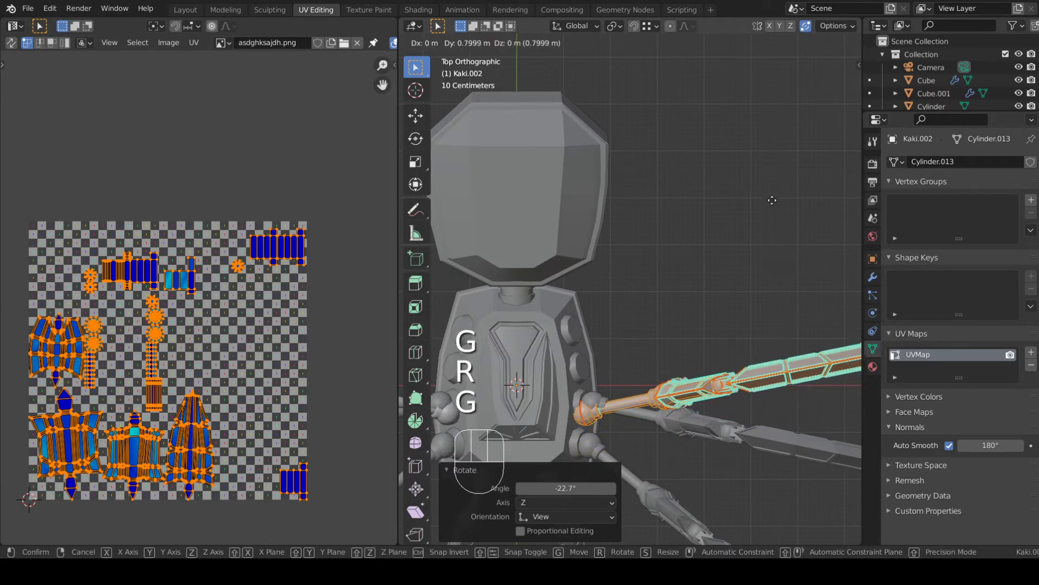
pyautogui.click(782, 261)
pyautogui.scroll(-3, 784, 262)
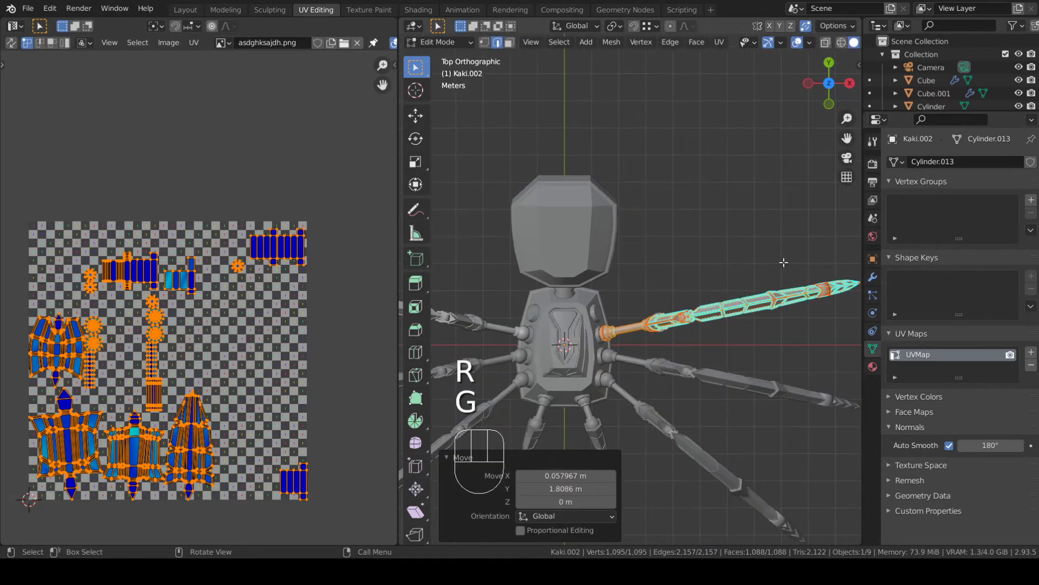
pyautogui.press('Tab')
pyautogui.moveTo(781, 261); pyautogui.dragTo(730, 210, button='middle')
pyautogui.press('KP_1')
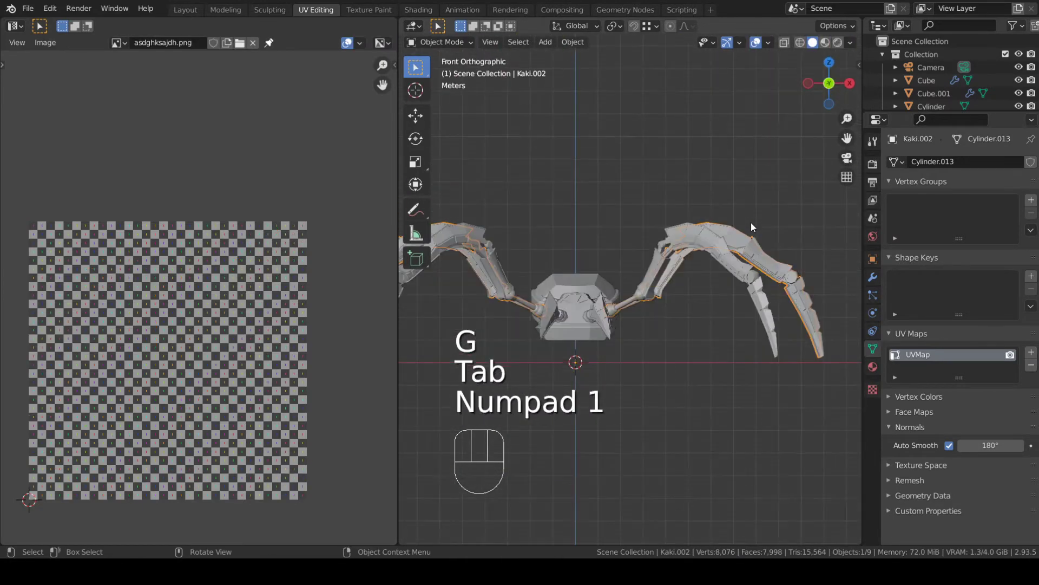
pyautogui.press('KP_7')
pyautogui.scroll(6, 752, 224)
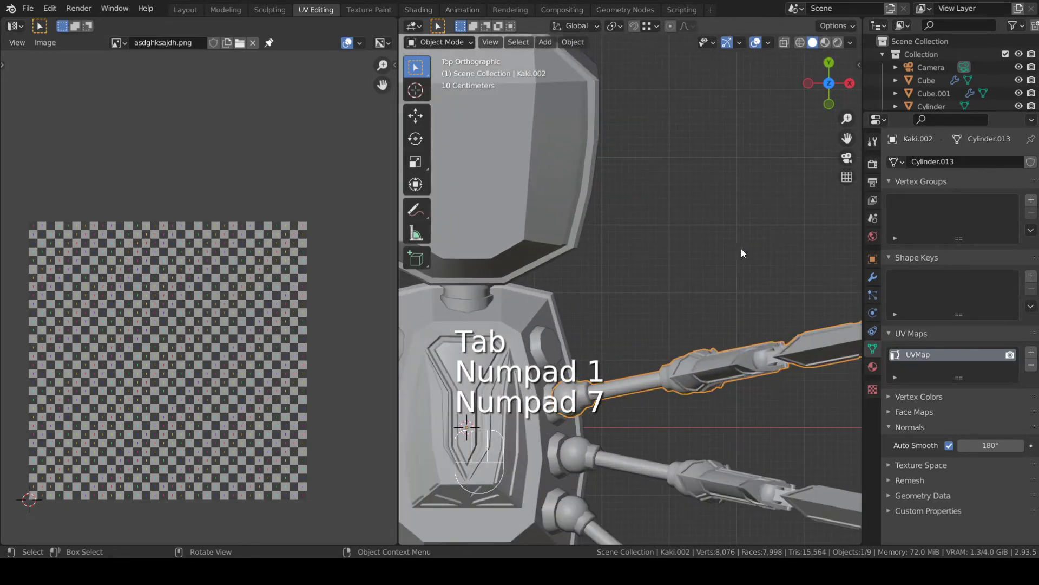
# - Duplicate the third leg object in place, without any offset
pyautogui.keyDown('shift'); pyautogui.moveTo(742, 248); pyautogui.dragTo(746, 297, button='middle'); pyautogui.keyUp('shift')
pyautogui.scroll(-6, 723, 262)
pyautogui.press('KP_1')
pyautogui.press('KP_2')
pyautogui.press('KP_3')
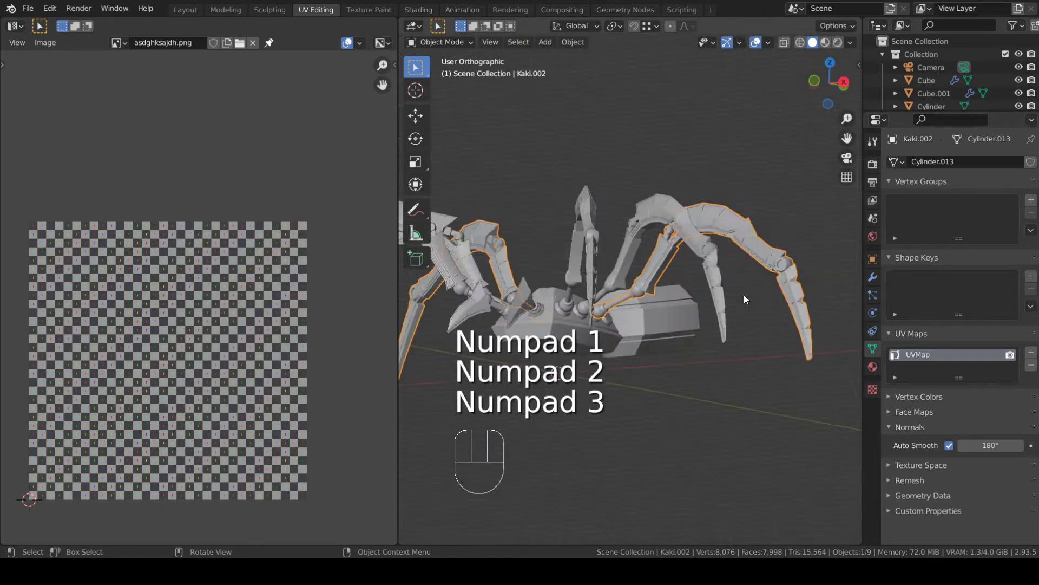
pyautogui.press('KP_1')
pyautogui.press('KP_7')
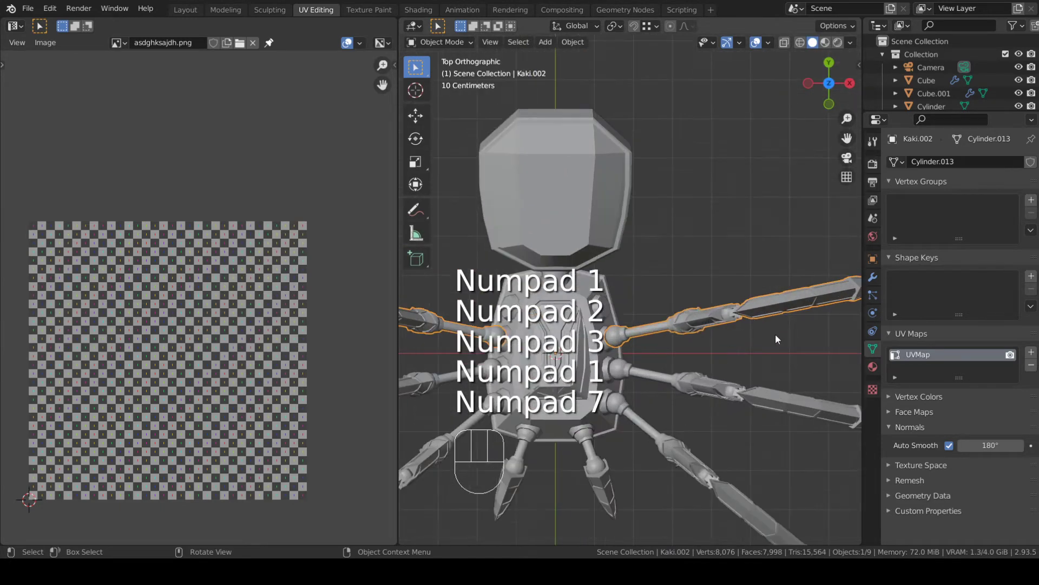
pyautogui.press('Tab')
pyautogui.press('a')
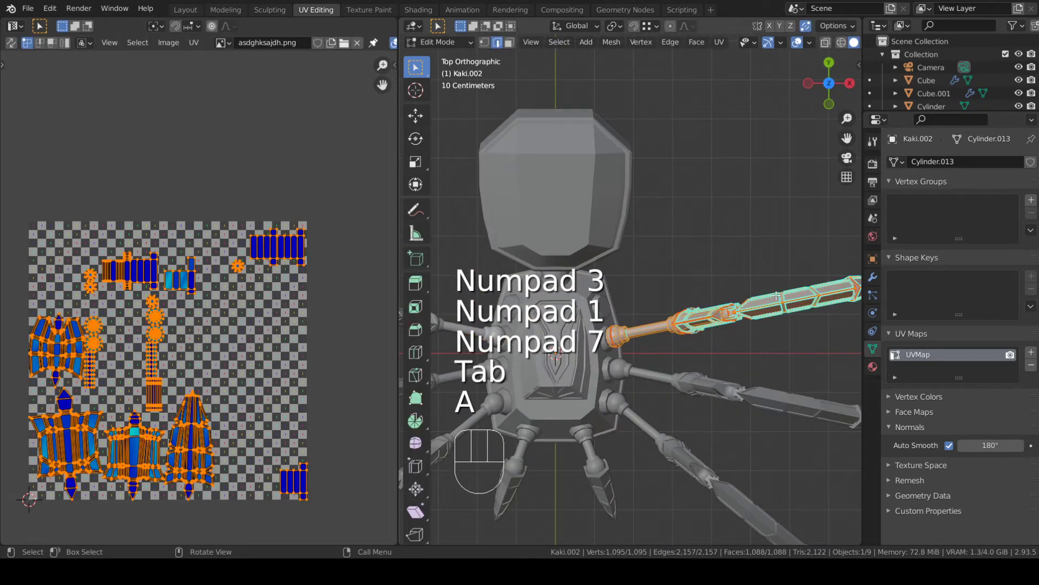
pyautogui.press('Tab')
pyautogui.hotkey('shift', 'd')
pyautogui.rightClick(682, 232)
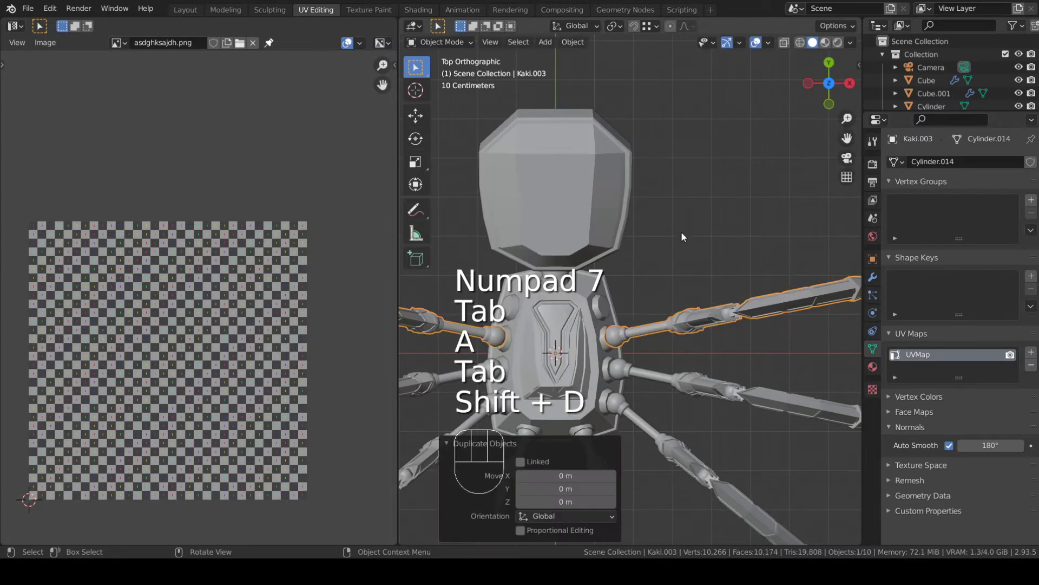
# - Move the fourth leg's whole mesh about -0.139 m in X and 0.807 m in Y towards the socket nearest the abdomen
pyautogui.press('Tab')
pyautogui.press('a')
pyautogui.press('g')
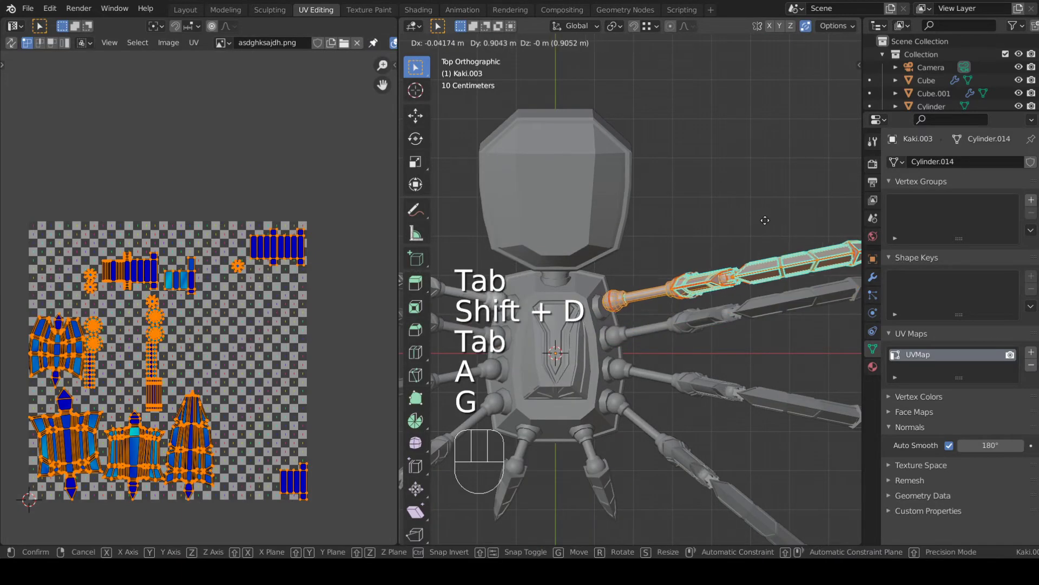
pyautogui.click(772, 222)
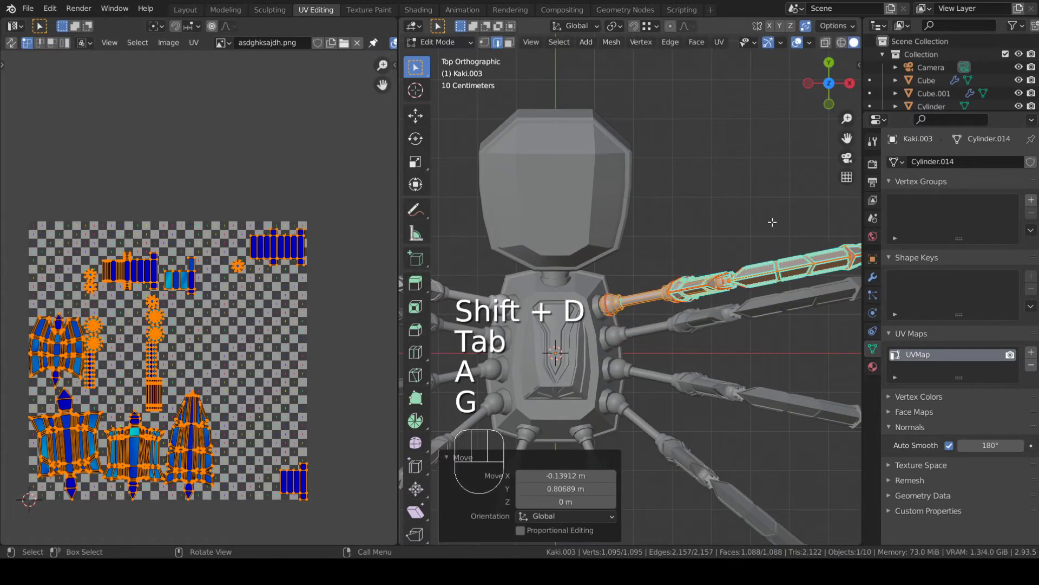
# - Rotate the fourth leg's mesh about -17.6° around Z and move it about -0.487 m in X and 1.308 m in Y onto its socket
pyautogui.press('r')
pyautogui.click(793, 151)
pyautogui.press('g')
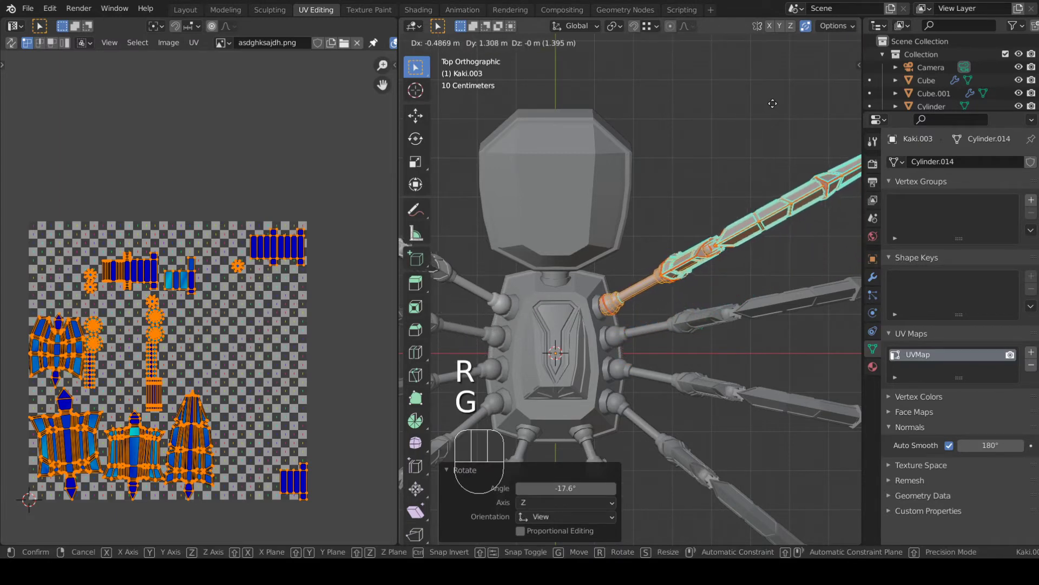
pyautogui.click(773, 103)
pyautogui.press('Tab')
# - Examine the placement of all the spider's legs from several angles with nothing selected
pyautogui.scroll(-4, 769, 203)
pyautogui.moveTo(769, 204); pyautogui.dragTo(632, 195, button='middle')
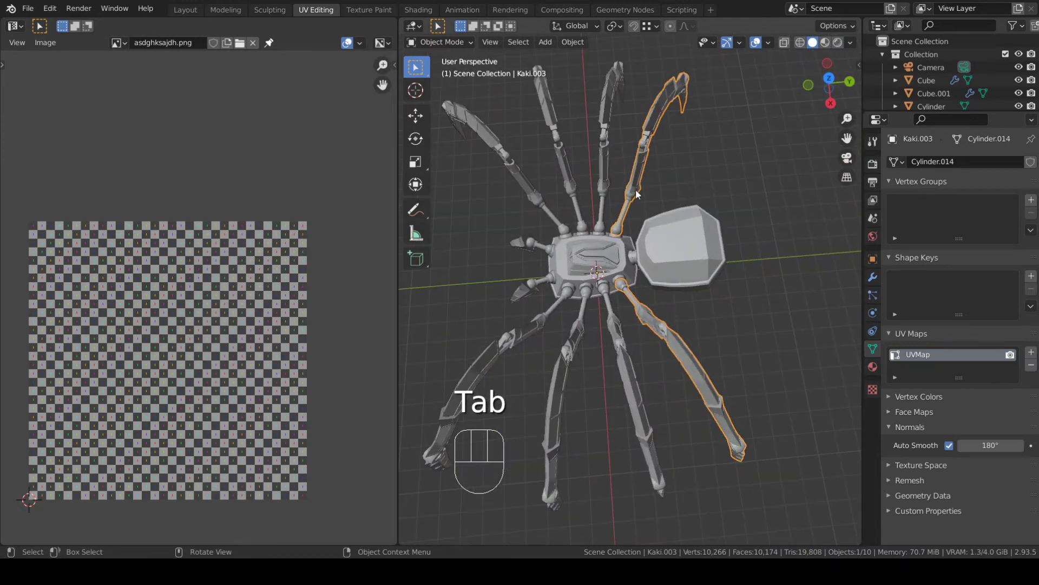
pyautogui.moveTo(635, 190); pyautogui.dragTo(758, 314, button='middle')
pyautogui.scroll(3, 758, 314)
pyautogui.moveTo(764, 275); pyautogui.dragTo(699, 297, button='middle')
pyautogui.click(704, 417)
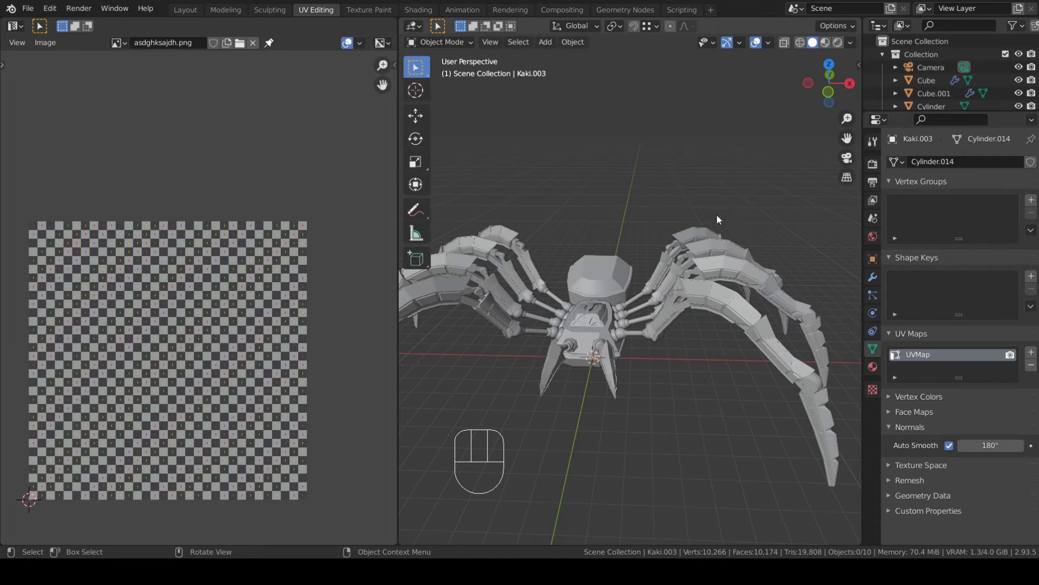
pyautogui.moveTo(707, 178); pyautogui.dragTo(713, 262, button='middle')
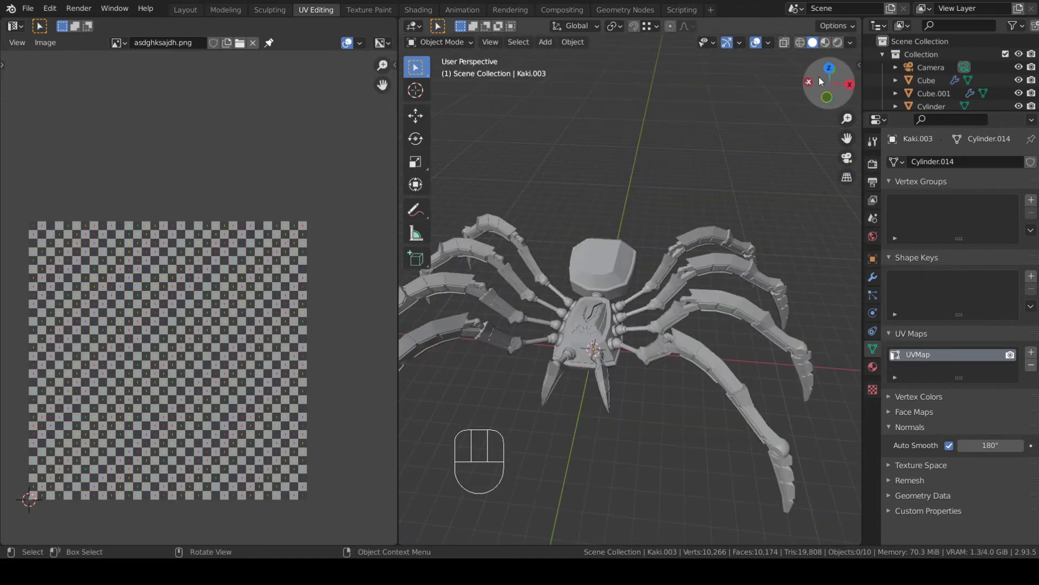
# - Preview the checker texture on the whole spider and check it from above
pyautogui.click(825, 43)
pyautogui.moveTo(786, 82)
pyautogui.mouseDown(button='middle')
pyautogui.moveTo(704, 220)
pyautogui.moveTo(613, 216)
pyautogui.moveTo(674, 230)
pyautogui.moveTo(620, 197)
pyautogui.moveTo(658, 157)
pyautogui.moveTo(686, 169)
pyautogui.moveTo(636, 188)
pyautogui.moveTo(774, 238)
pyautogui.moveTo(720, 321)
pyautogui.mouseUp(button='middle')
pyautogui.scroll(-2, 687, 169)
pyautogui.press('KP_7')
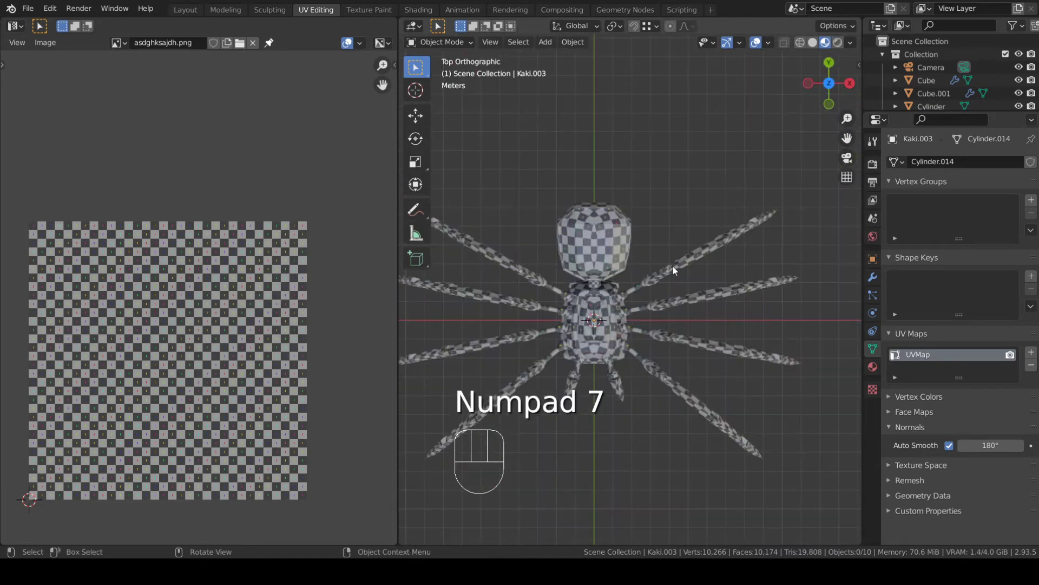
# - Return to solid shading and nudge the fourth leg's mesh about 0.008 m in X and 0.032 m in Y
pyautogui.press('Tab')
pyautogui.scroll(5, 760, 273)
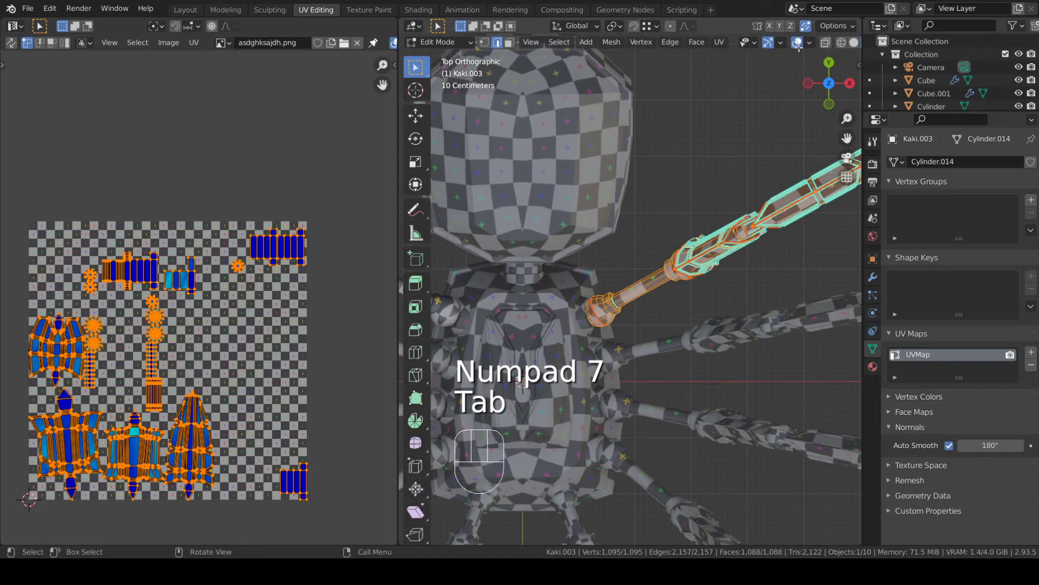
pyautogui.scroll(-2, 798, 48)
pyautogui.click(813, 43)
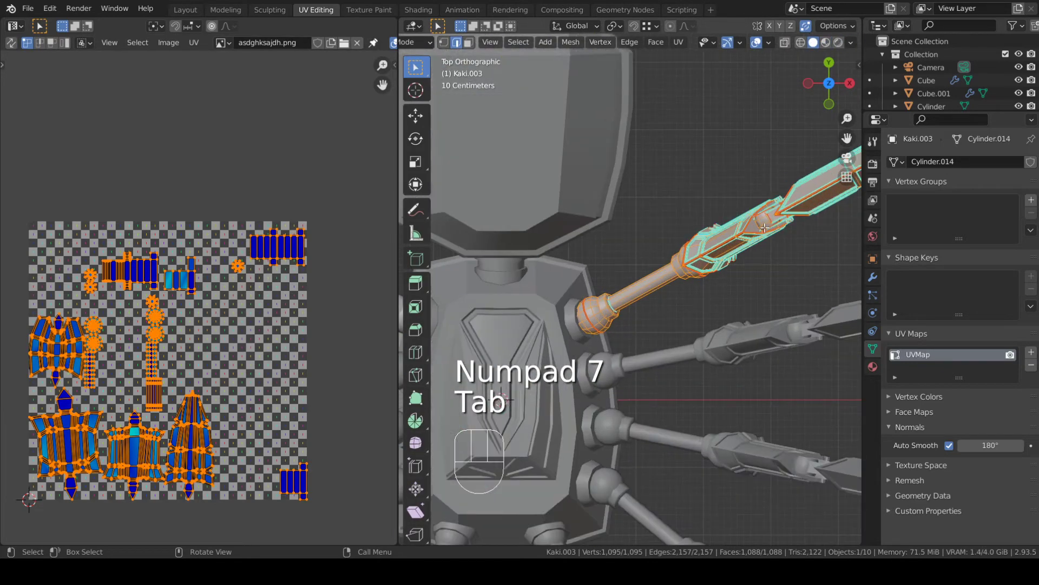
pyautogui.press('h')
pyautogui.hotkey('ctrl', 'z')
pyautogui.press('g')
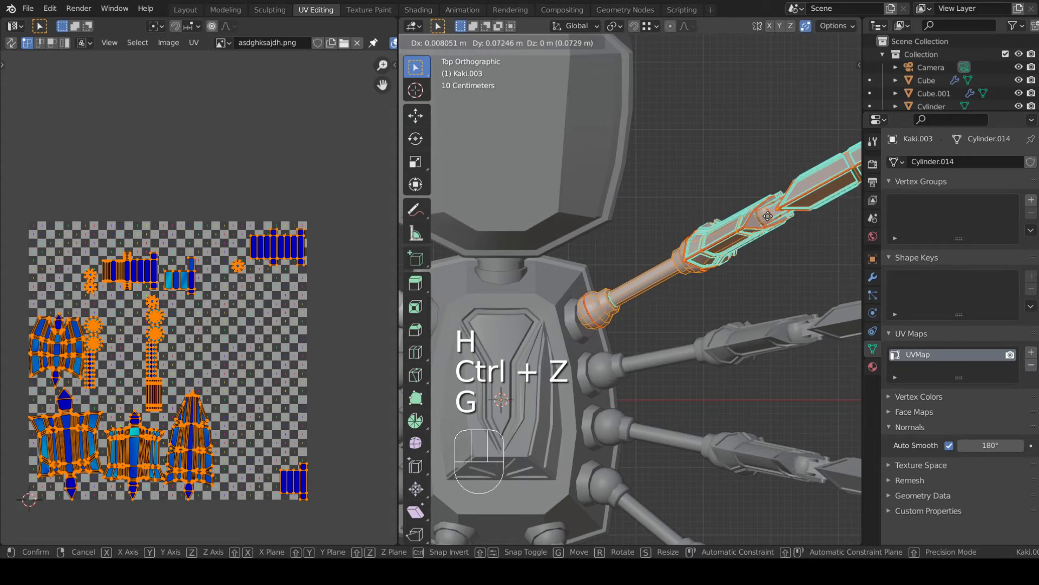
pyautogui.click(768, 233)
pyautogui.scroll(-3, 772, 216)
pyautogui.press('t')
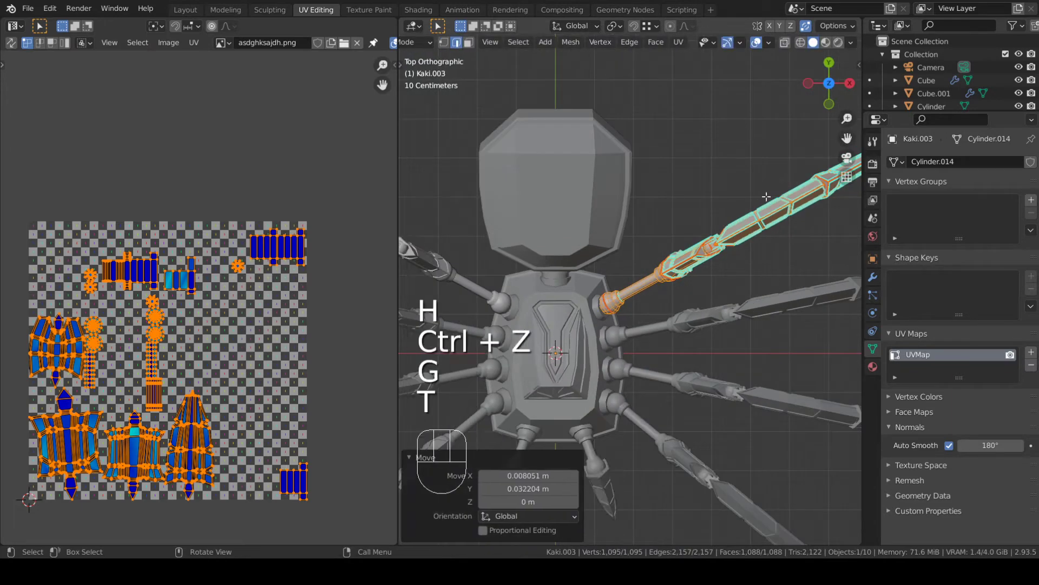
pyautogui.press('t')
# - Swing the fourth leg's mesh further towards the abdomen around Z and move it about -0.334 m in X and 0.473 m in Y
pyautogui.press('r')
pyautogui.click(761, 165)
pyautogui.press('h')
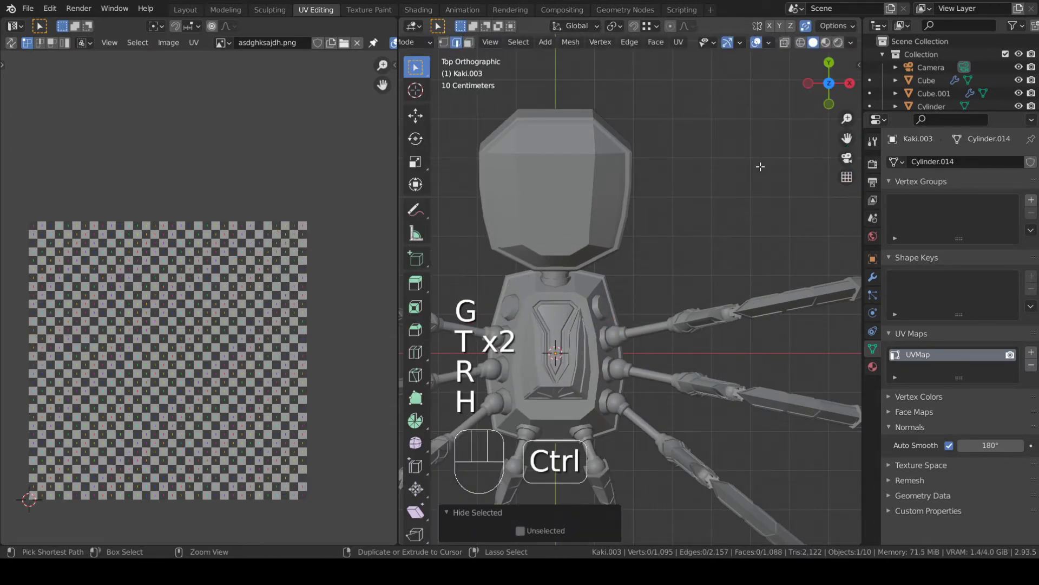
pyautogui.hotkey('ctrl', 'z')
pyautogui.press('g')
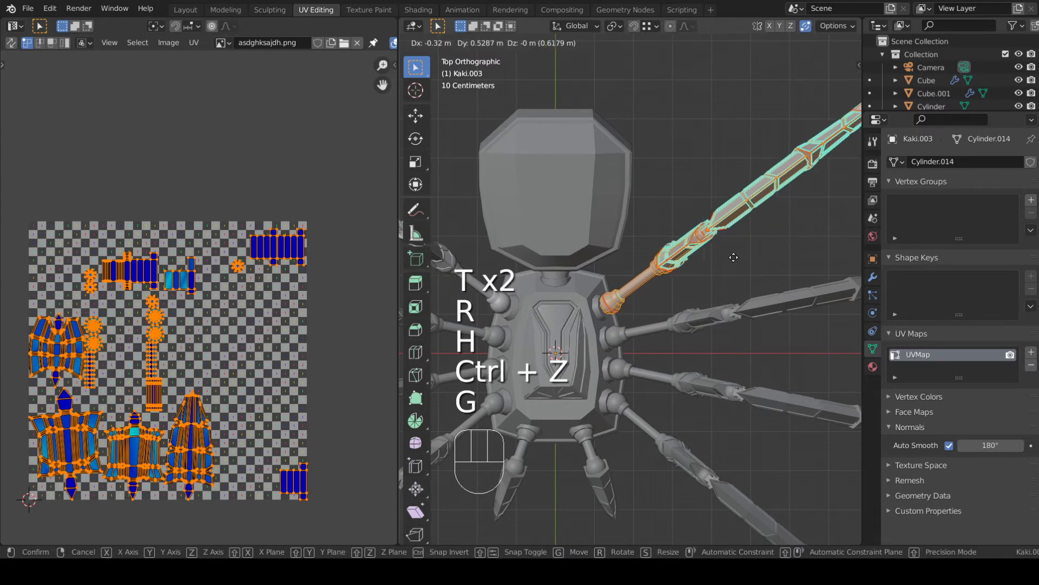
pyautogui.click(738, 270)
pyautogui.scroll(-3, 739, 272)
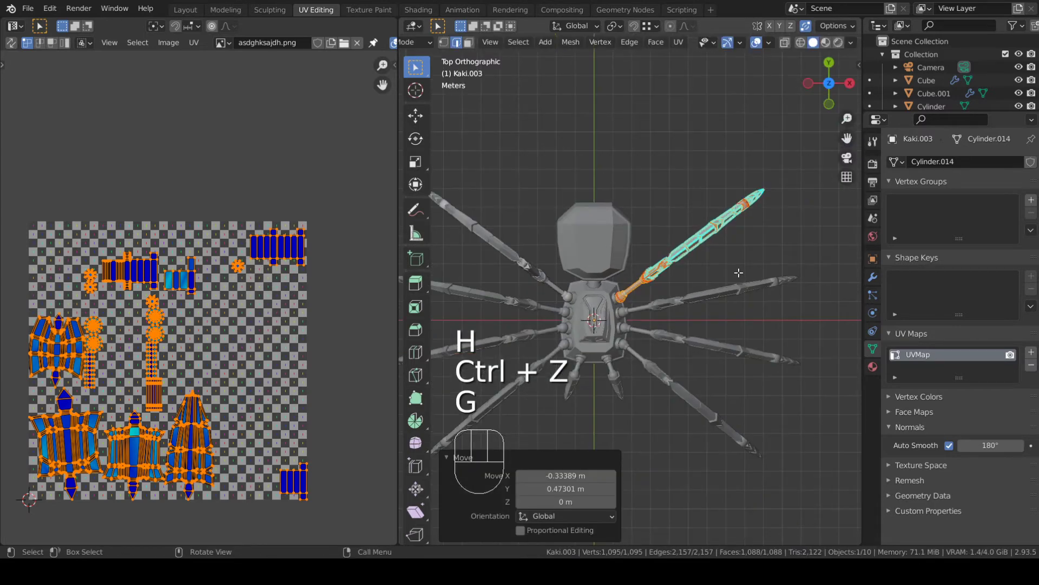
# - Leave mesh editing of the fourth leg and save LabaLabaMech.blend
pyautogui.press('Tab')
pyautogui.moveTo(739, 272); pyautogui.dragTo(760, 230, button='middle')
pyautogui.hotkey('ctrl', 's')
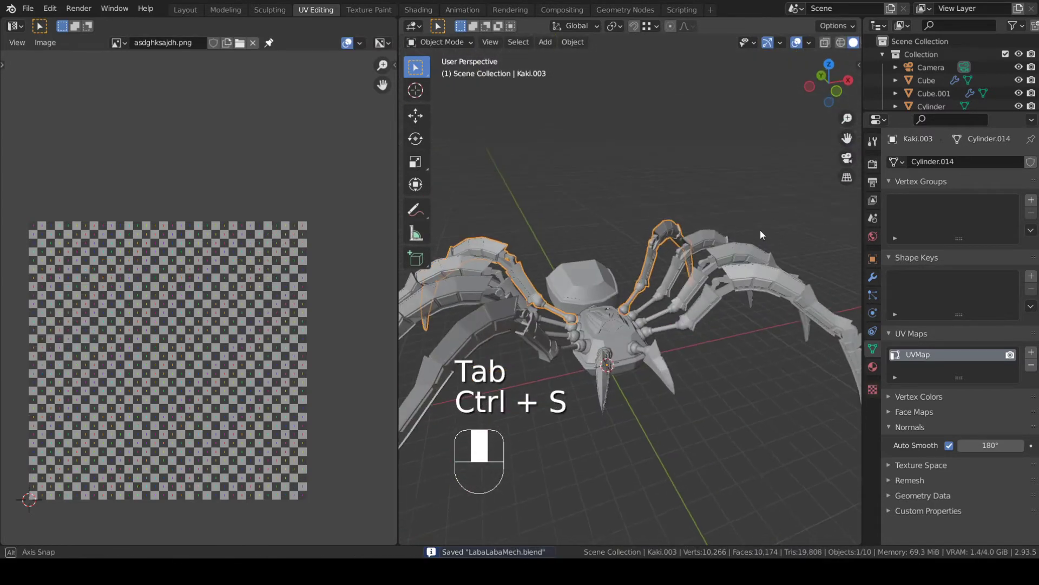
# - Select every object in the scene and save the project again
pyautogui.moveTo(735, 395); pyautogui.dragTo(691, 374, button='middle')
pyautogui.scroll(-3, 691, 374)
pyautogui.press('alt')
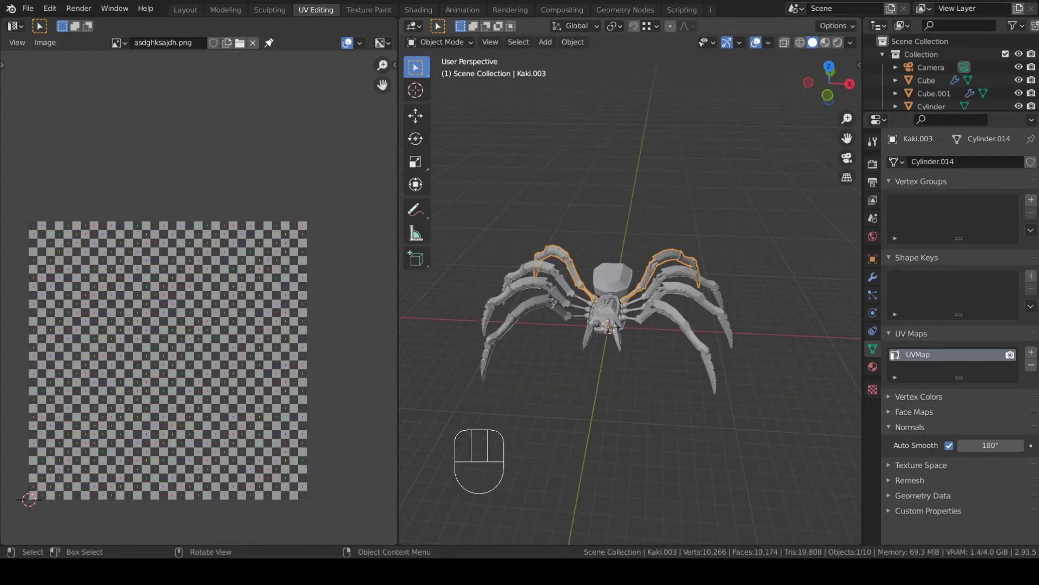
pyautogui.moveTo(623, 357); pyautogui.dragTo(664, 330, button='middle')
pyautogui.moveTo(651, 319); pyautogui.dragTo(565, 418, button='middle')
pyautogui.press('a')
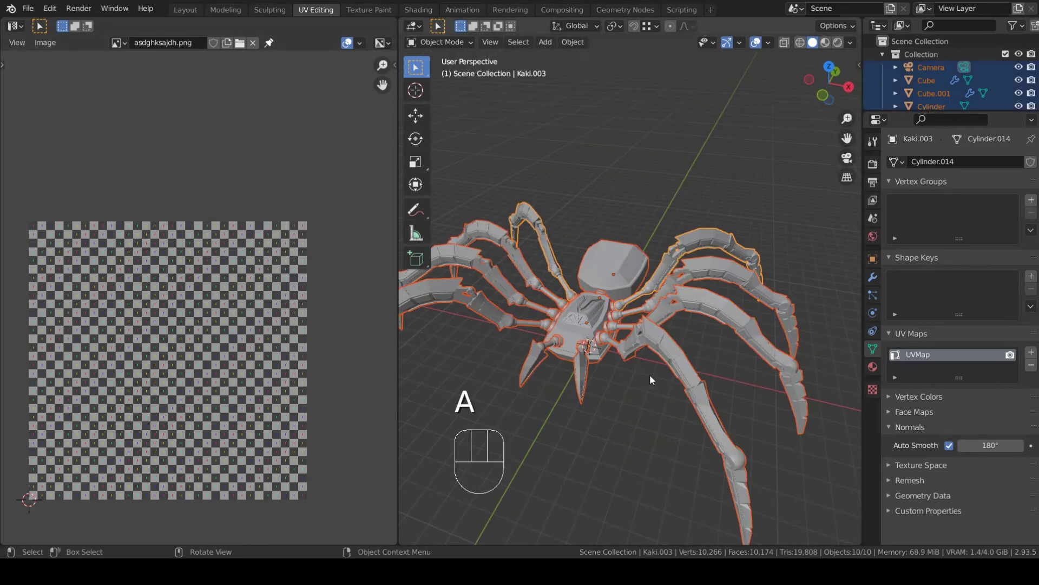
pyautogui.hotkey('ctrl', 's')
# - Examine the combined UV layout of all the spider's meshes up close in Edit Mode
pyautogui.hotkey('ctrl', 'Tab')
pyautogui.click(823, 291)
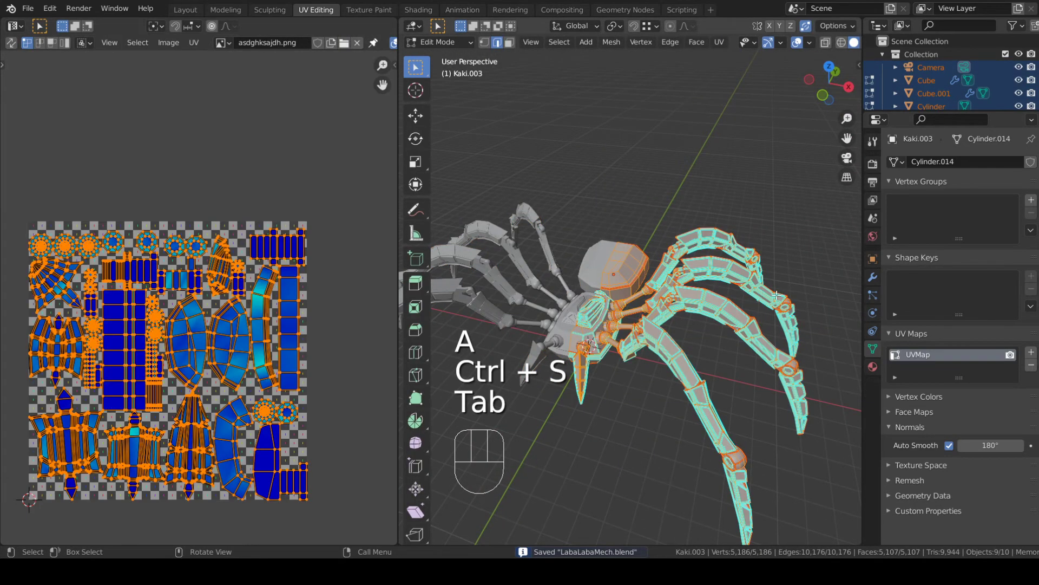
pyautogui.scroll(3, 214, 325)
pyautogui.moveTo(247, 325); pyautogui.dragTo(198, 387, button='middle')
pyautogui.scroll(4, 256, 352)
pyautogui.scroll(-4, 227, 368)
pyautogui.moveTo(264, 351); pyautogui.dragTo(285, 299, button='middle')
pyautogui.press('Tab')
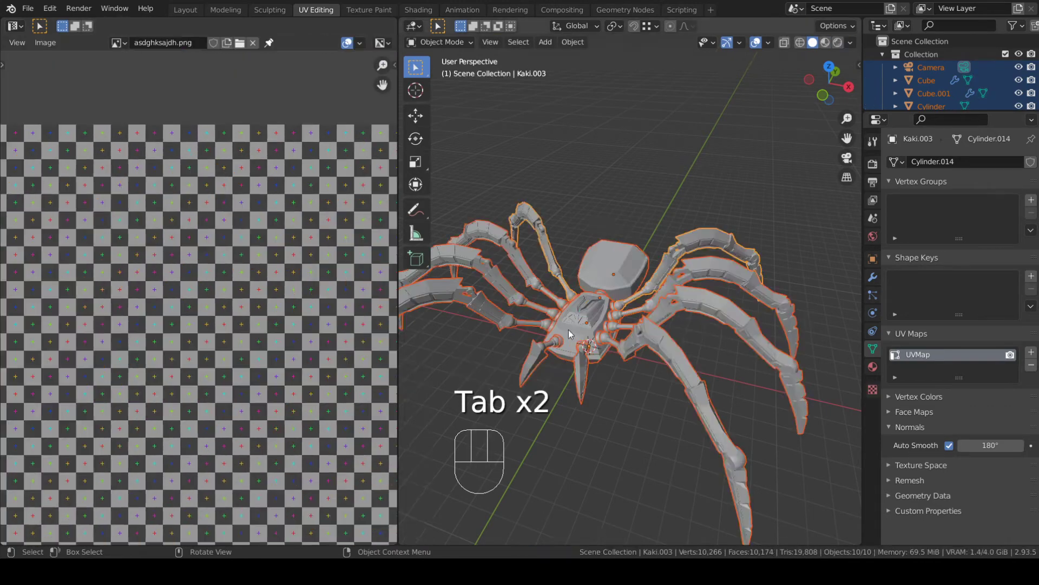
# - Review the complete packed UV layout once more in Edit Mode, saving the project before and after
pyautogui.scroll(-4, 608, 340)
pyautogui.hotkey('ctrl', 's')
pyautogui.moveTo(461, 355); pyautogui.dragTo(503, 346, button='middle')
pyautogui.press('Tab')
pyautogui.scroll(-6, 289, 341)
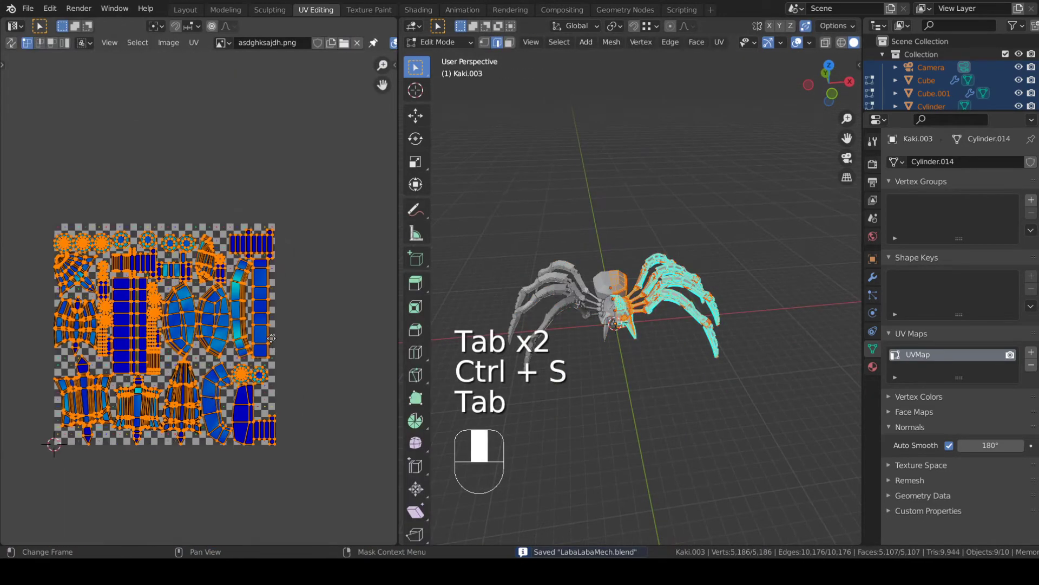
pyautogui.press('Tab')
pyautogui.moveTo(583, 349); pyautogui.dragTo(656, 333, button='middle')
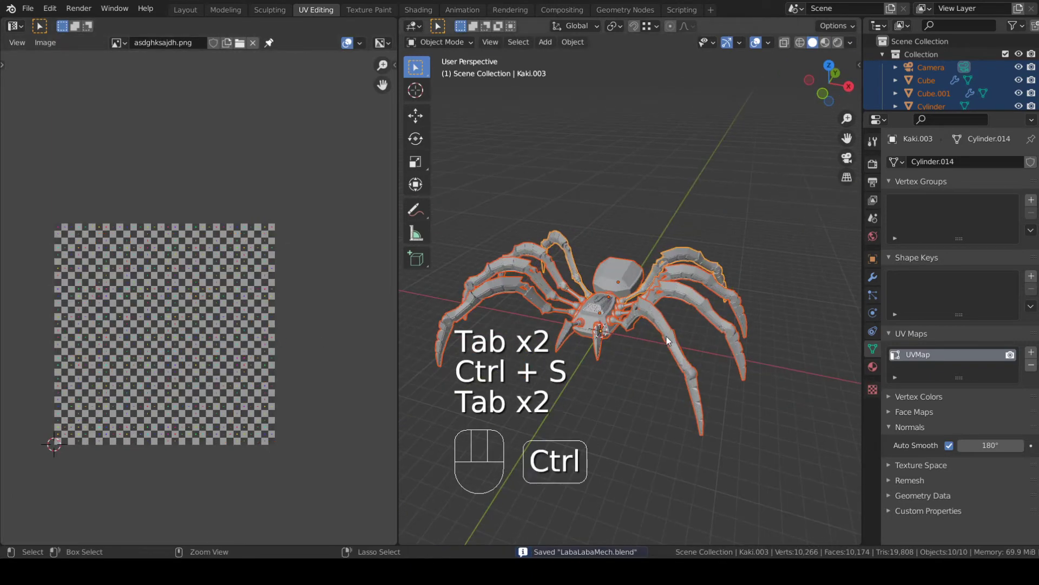
pyautogui.hotkey('ctrl', 's')
# - Widen the 3D viewport by narrowing the UV editor area
pyautogui.click(23, 12)
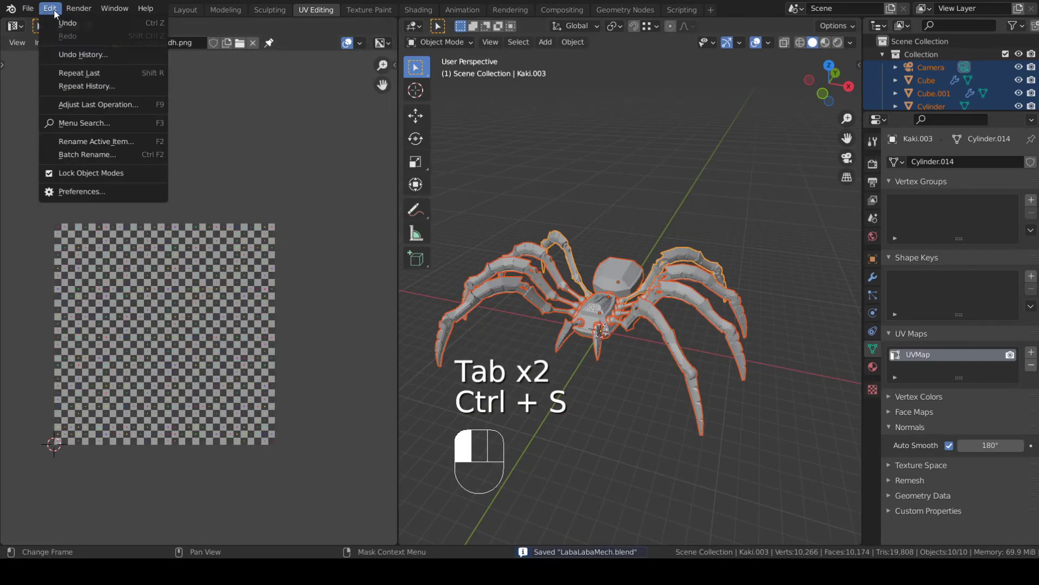
pyautogui.moveTo(593, 206); pyautogui.dragTo(619, 178, button='middle')
pyautogui.scroll(-3, 619, 178)
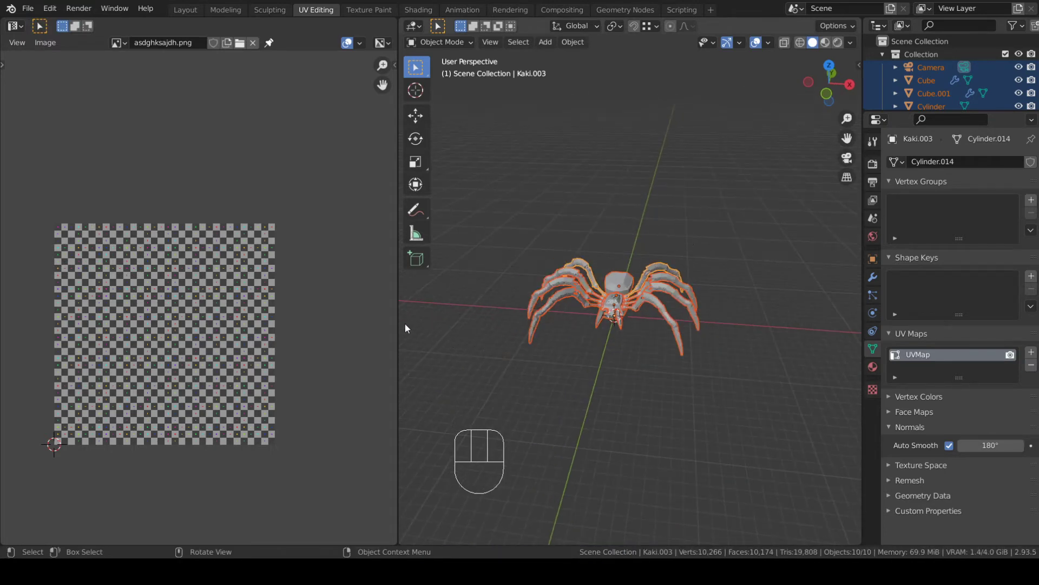
pyautogui.moveTo(397, 317); pyautogui.dragTo(342, 317)
pyautogui.scroll(4, 657, 290)
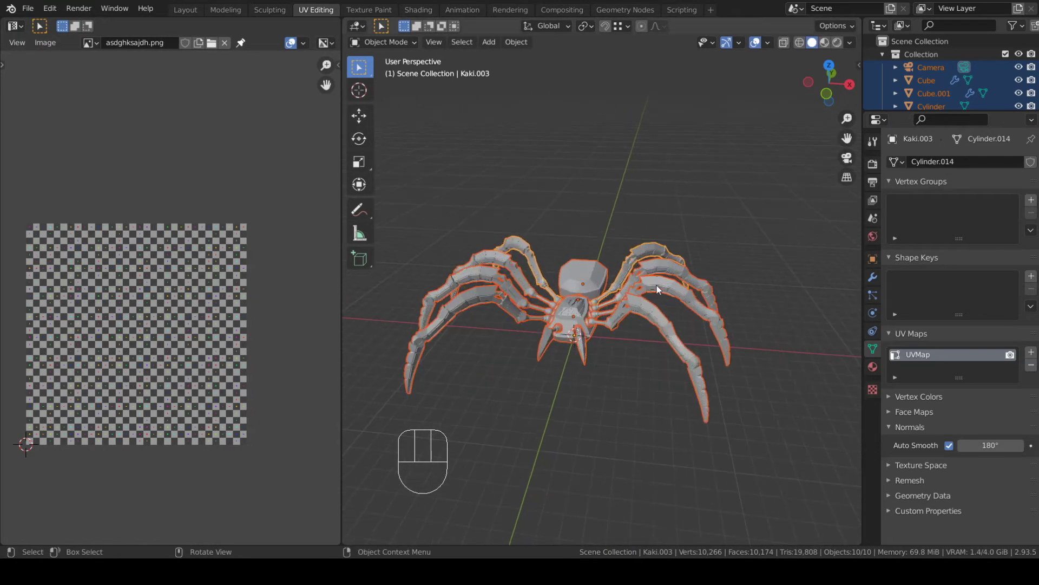
# - Select the neck cylinder between the body and abdomen and show its UVChecker material settings
pyautogui.click(553, 319)
pyautogui.moveTo(630, 320); pyautogui.dragTo(729, 399, button='middle')
pyautogui.scroll(3, 590, 313)
pyautogui.click(573, 286)
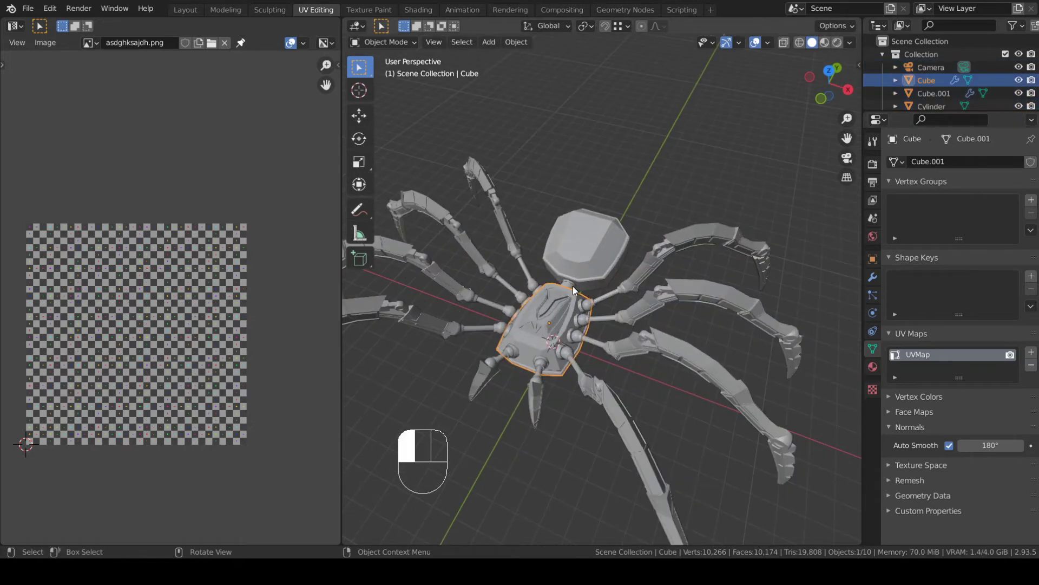
pyautogui.click(872, 371)
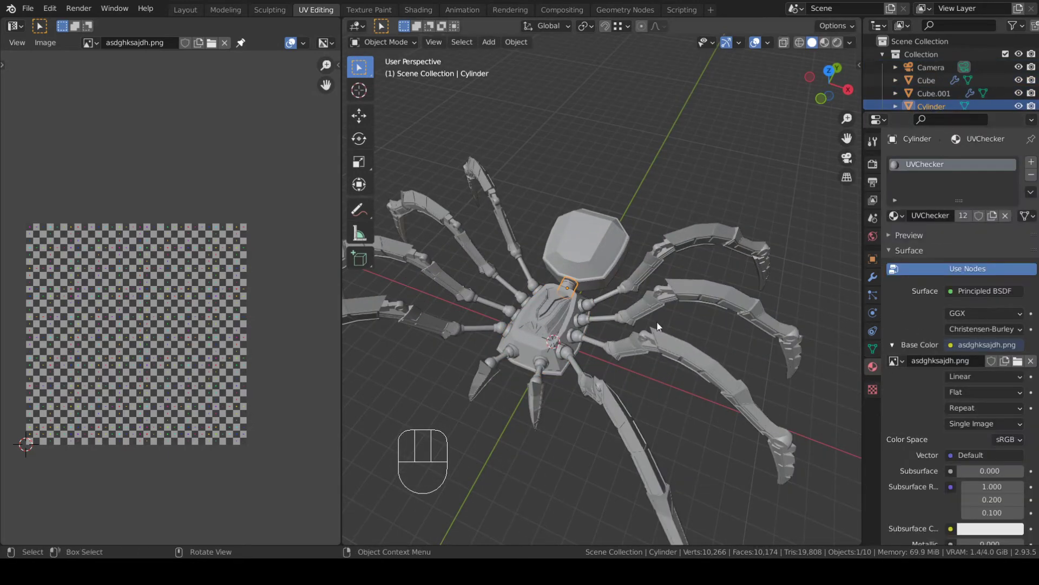
# - Select all objects with the neck cylinder active and enter Edit Mode with all their geometry selected
pyautogui.press('a')
pyautogui.press('Tab')
pyautogui.press('a')
pyautogui.press('a')
pyautogui.press('a')
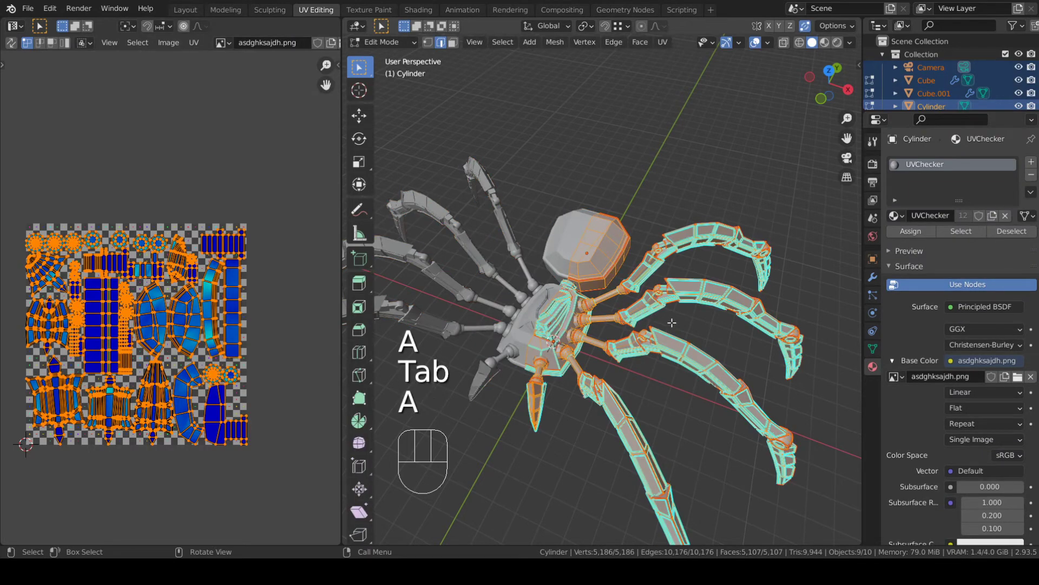
# - Show the checker texture on the meshes, inspect it around the neck and leg sockets, and deselect all geometry
pyautogui.moveTo(680, 324); pyautogui.dragTo(632, 347, button='middle')
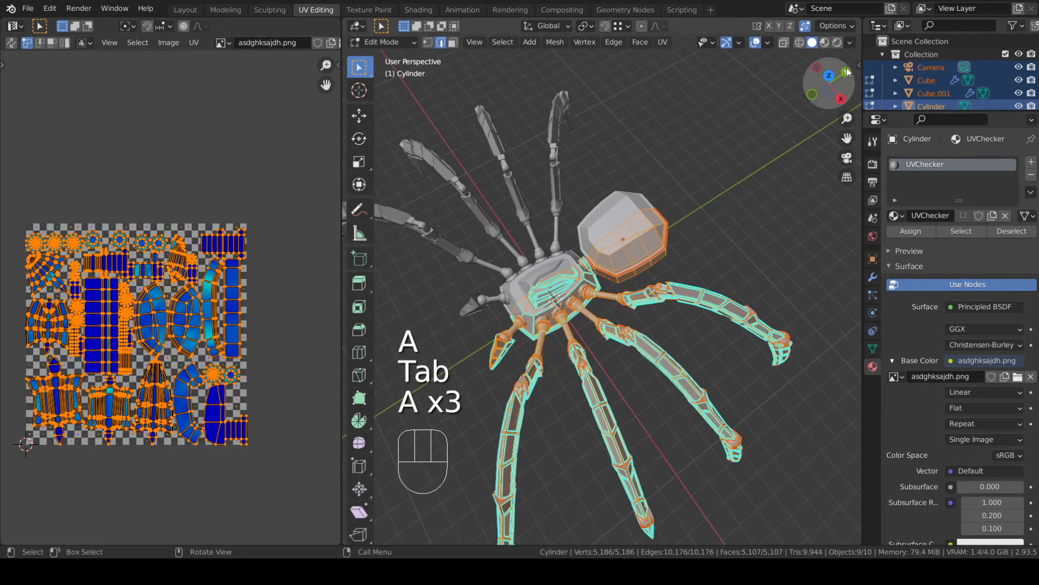
pyautogui.click(825, 42)
pyautogui.scroll(5, 631, 307)
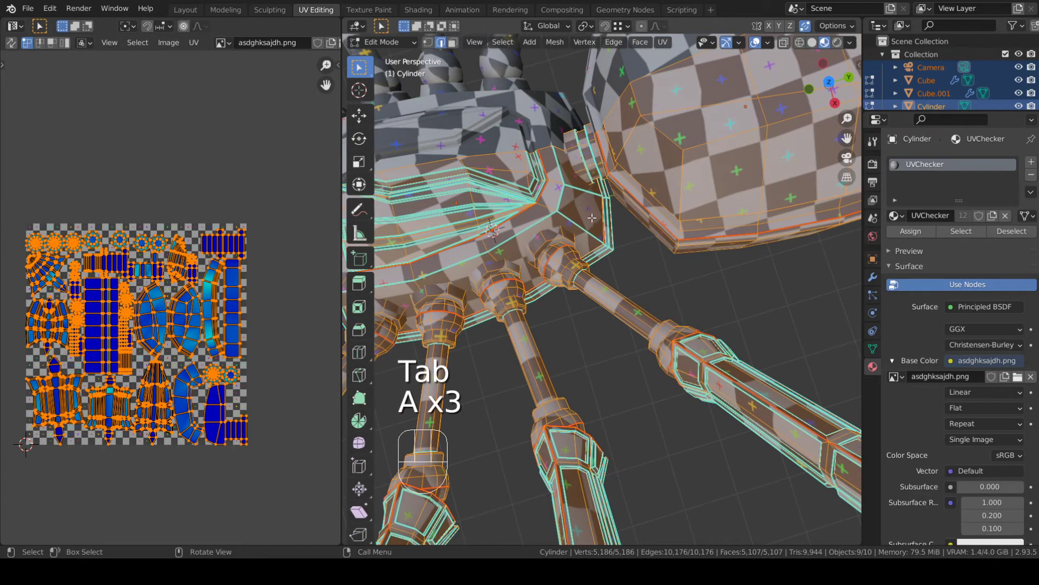
pyautogui.scroll(-3, 601, 130)
pyautogui.scroll(3, 603, 209)
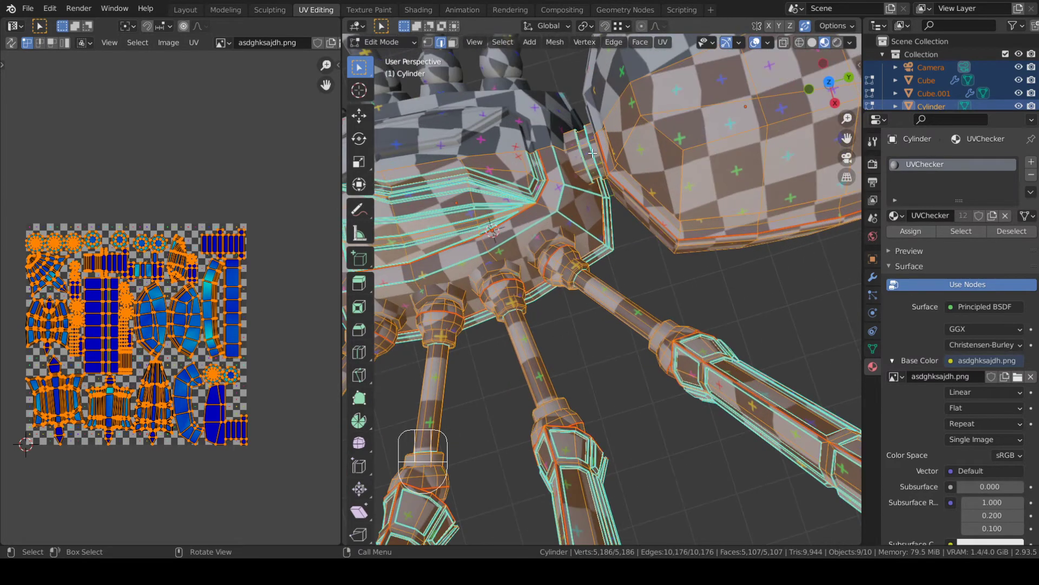
pyautogui.keyDown('shift'); pyautogui.moveTo(593, 154); pyautogui.dragTo(618, 250, button='middle'); pyautogui.keyUp('shift')
pyautogui.press('a')
pyautogui.press('a')
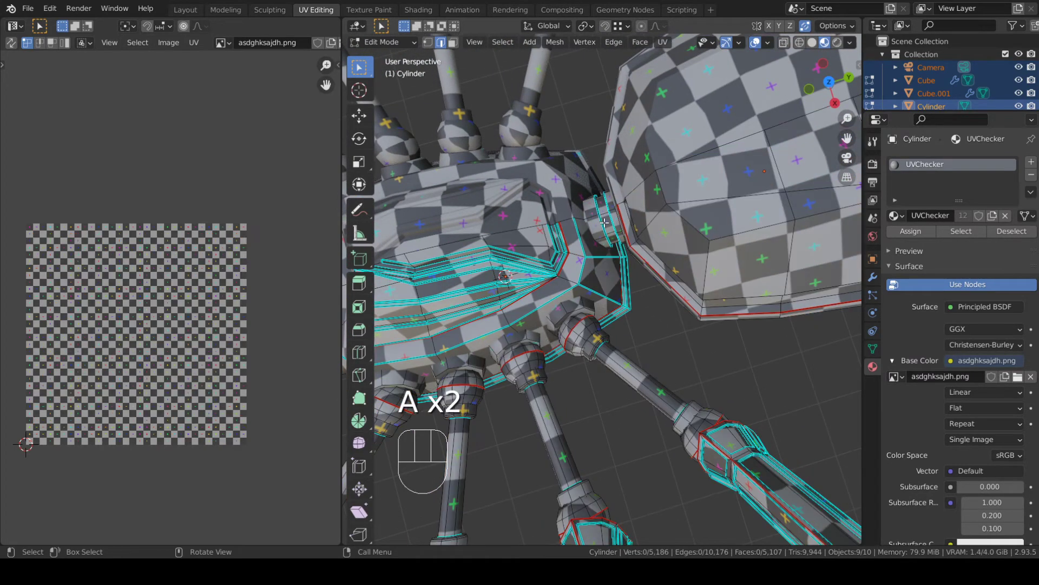
# - Select the neck cylinder's linked geometry and scale its UV island down
pyautogui.press('l')
pyautogui.press('s')
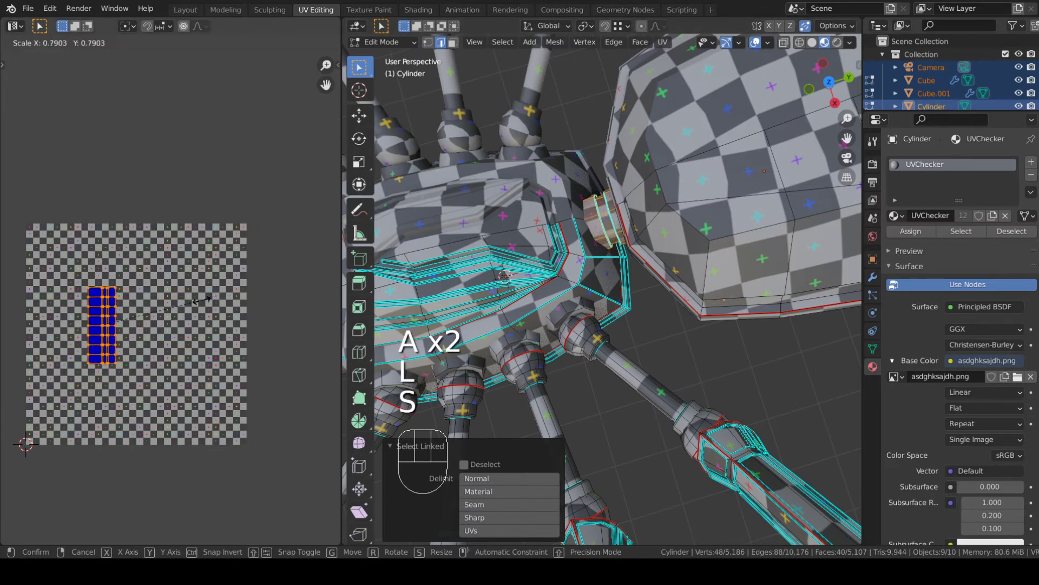
pyautogui.click(170, 322)
# - Select the geometry of all parts and try packing all their UV islands together
pyautogui.scroll(-8, 659, 287)
pyautogui.press('a')
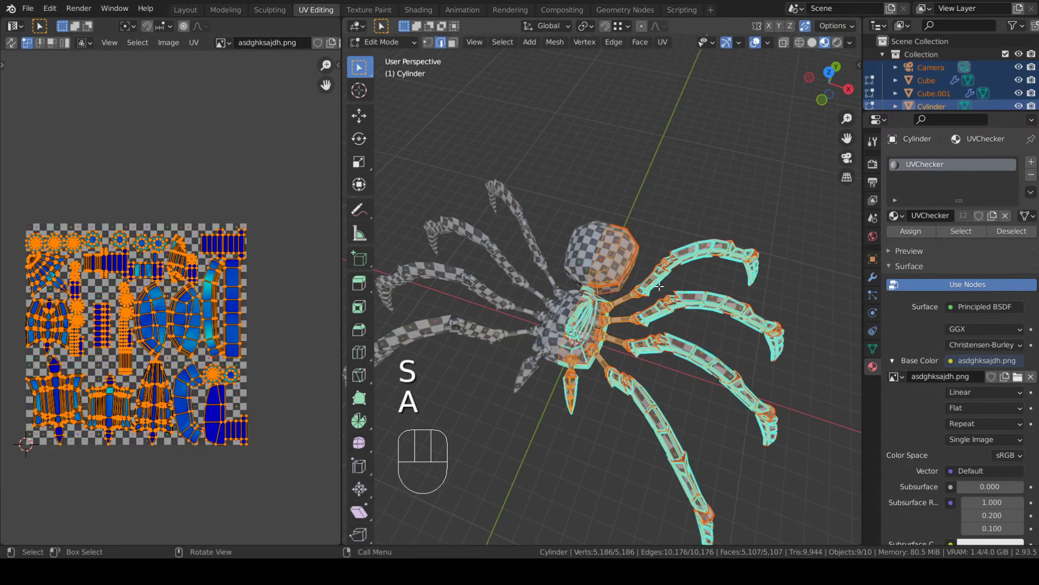
pyautogui.click(194, 42)
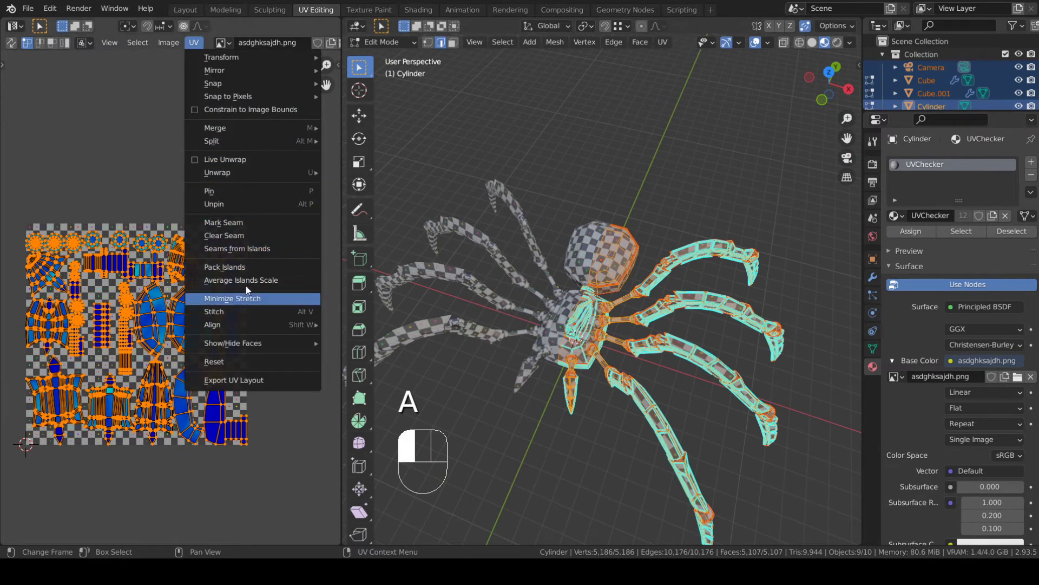
pyautogui.click(247, 270)
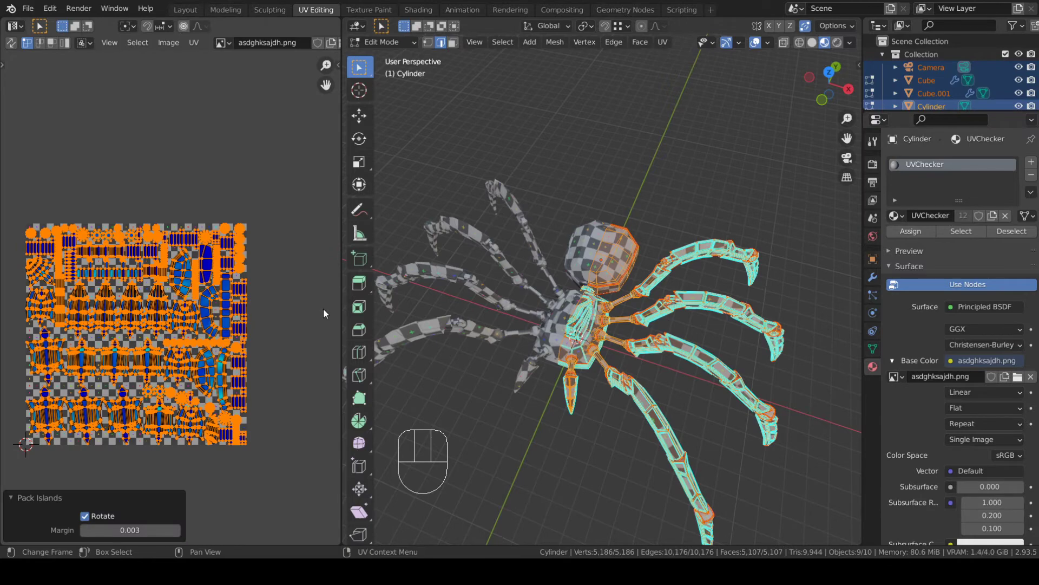
# - Undo the island packing, the select-all, and the scaling of the neck's UV island
pyautogui.hotkey('ctrl', 'z')
pyautogui.scroll(4, 150, 288)
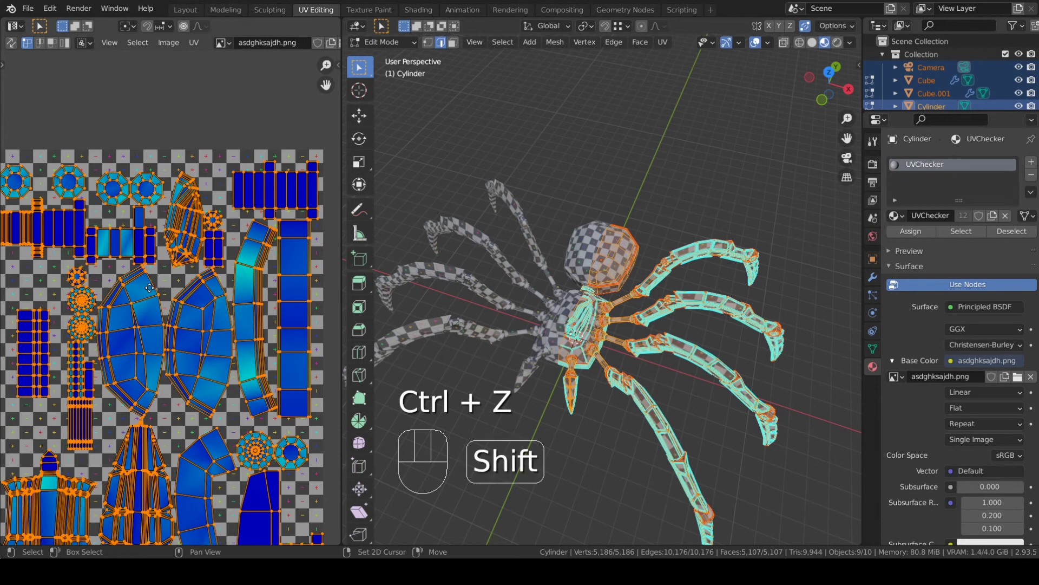
pyautogui.keyDown('shift'); pyautogui.hscroll(-5, 150, 287); pyautogui.keyUp('shift')
pyautogui.hotkey('ctrl', 'z')
pyautogui.hotkey('ctrl', 'z')
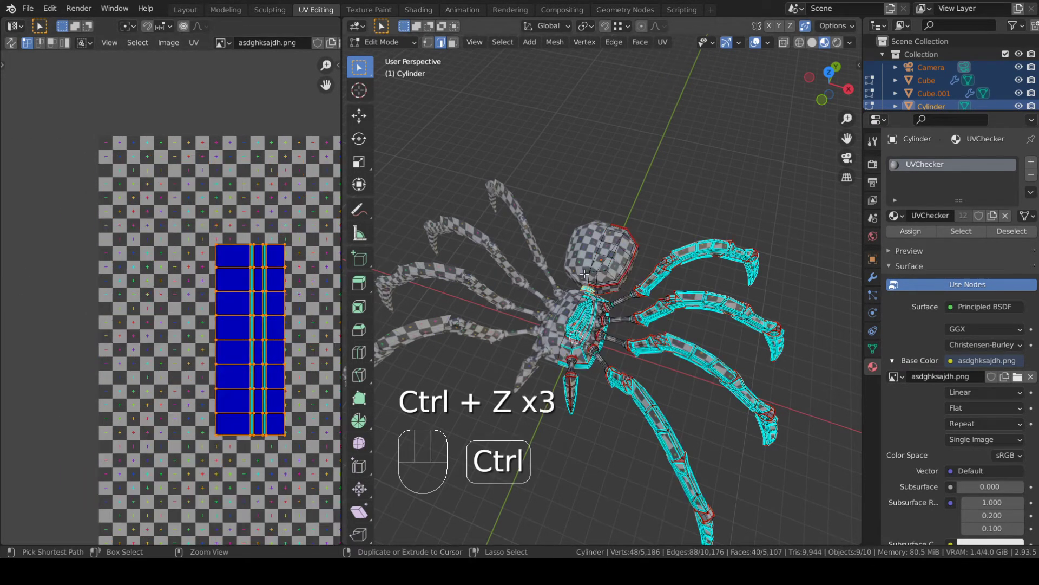
# - Return to Object Mode, deselect all objects, and save the file
pyautogui.press('Tab')
pyautogui.moveTo(584, 274); pyautogui.dragTo(730, 271, button='middle')
pyautogui.moveTo(586, 209); pyautogui.dragTo(654, 276, button='middle')
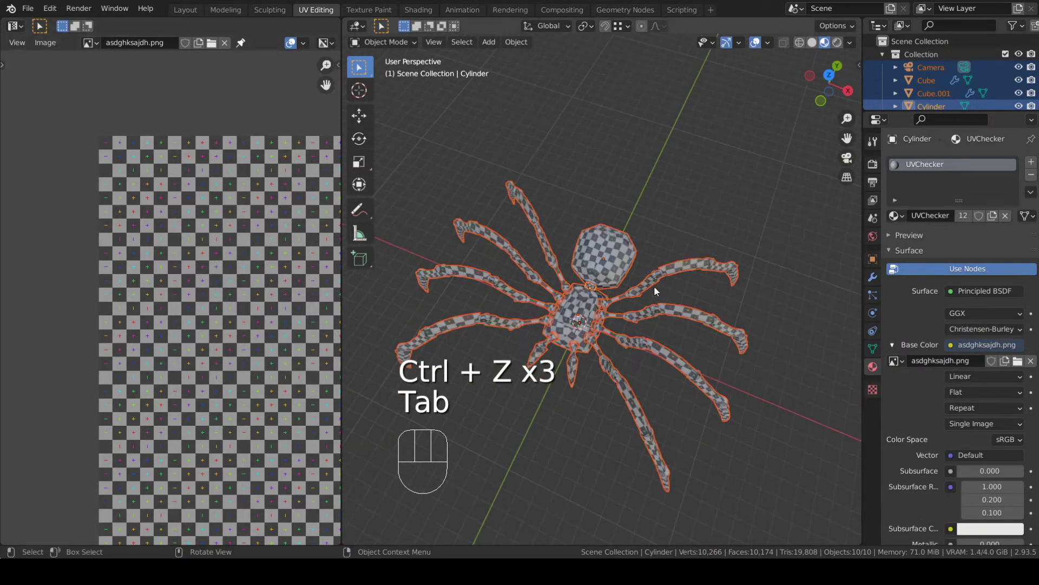
pyautogui.press('Tab')
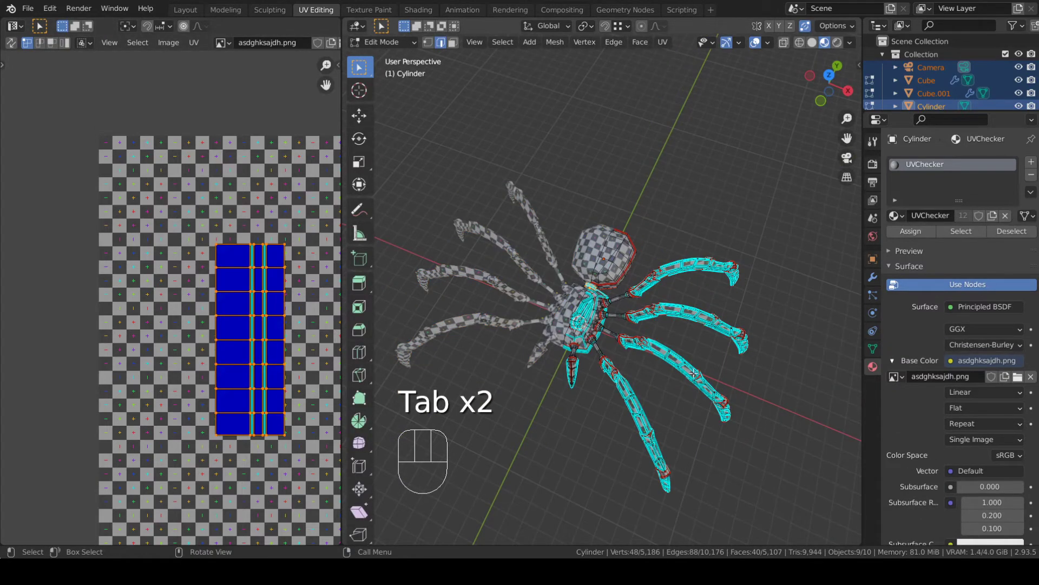
pyautogui.press('Tab')
pyautogui.moveTo(671, 356); pyautogui.dragTo(734, 333, button='middle')
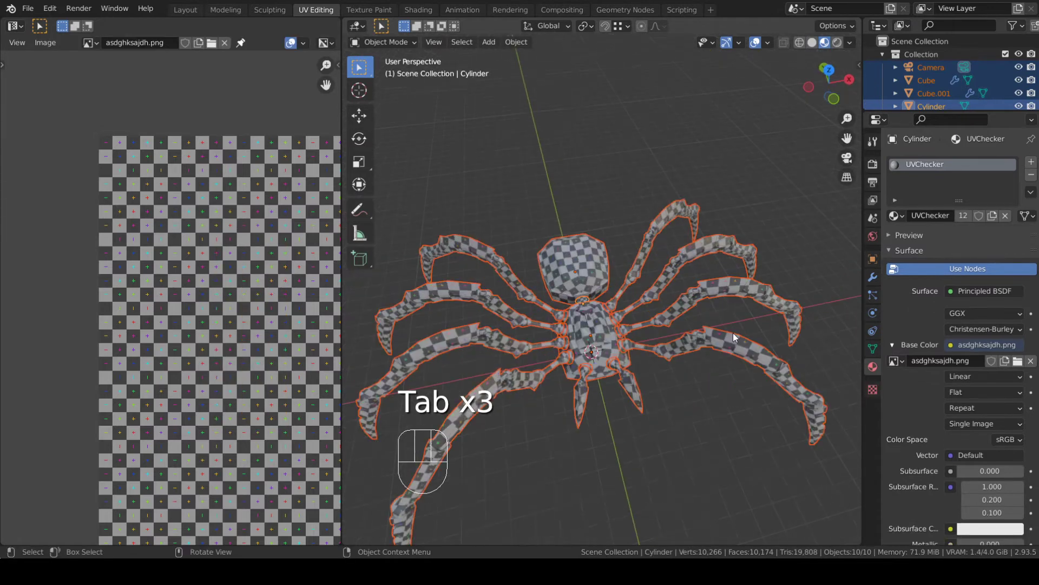
pyautogui.click(680, 422)
pyautogui.hotkey('ctrl', 's')
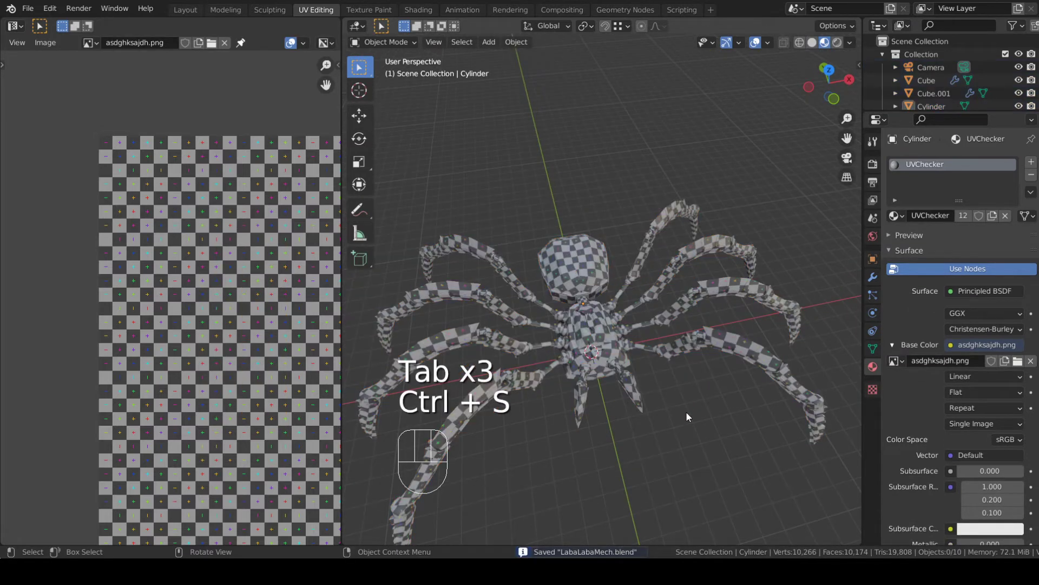
# - Remove the UVChecker material slot from the neck cylinder and from the spider's main body
pyautogui.moveTo(716, 268); pyautogui.dragTo(612, 89, button='middle')
pyautogui.moveTo(404, 116); pyautogui.dragTo(618, 116, button='middle')
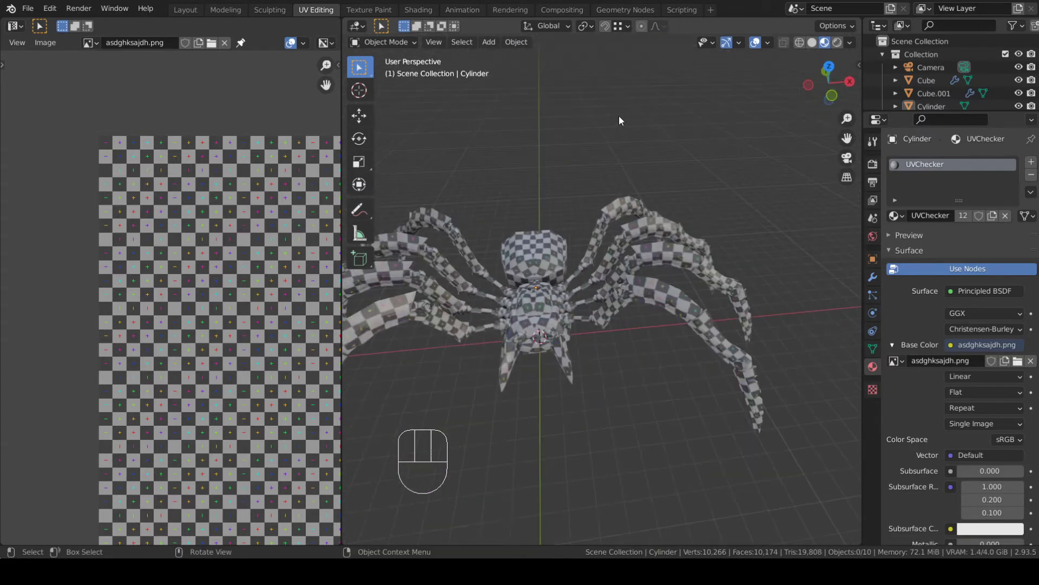
pyautogui.scroll(-3, 613, 324)
pyautogui.moveTo(459, 174); pyautogui.dragTo(762, 200, button='middle')
pyautogui.scroll(2, 506, 253)
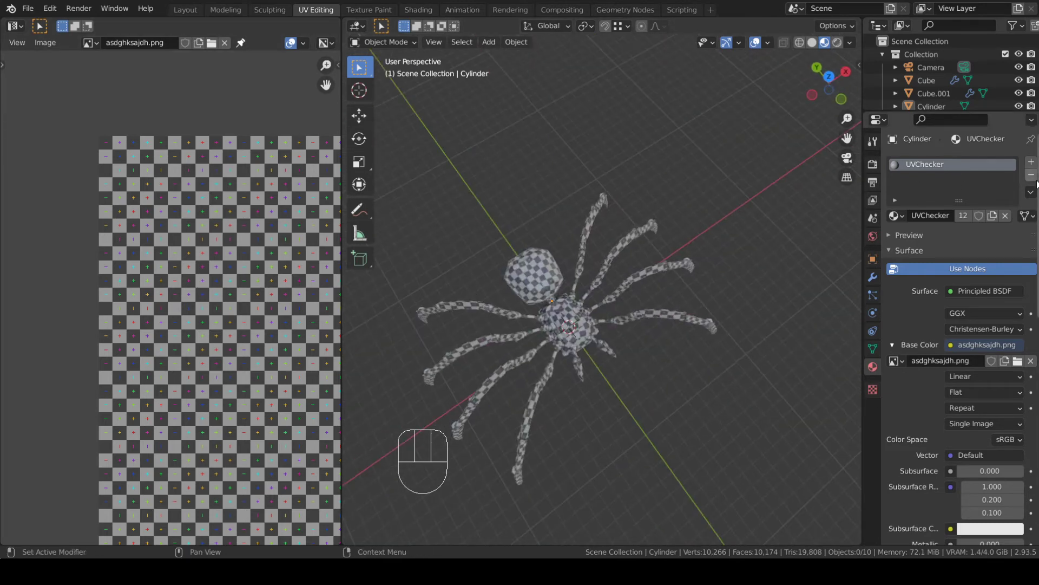
pyautogui.hotkey('ctrl', 'z')
pyautogui.click(574, 305)
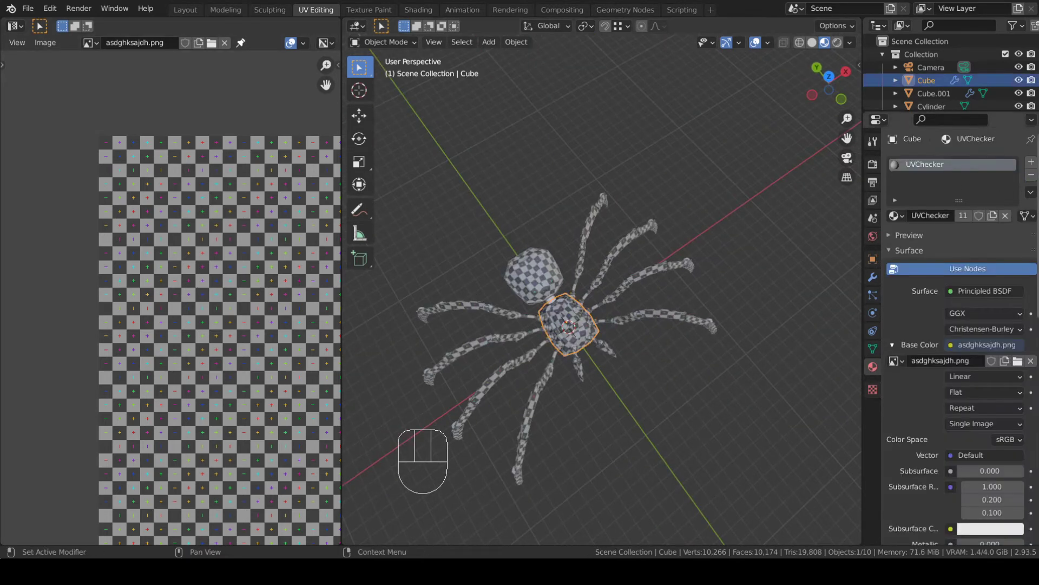
pyautogui.click(1030, 174)
# - Remove the UVChecker material slot from the fangs and from the round leg sockets
pyautogui.scroll(2, 609, 352)
pyautogui.click(587, 353)
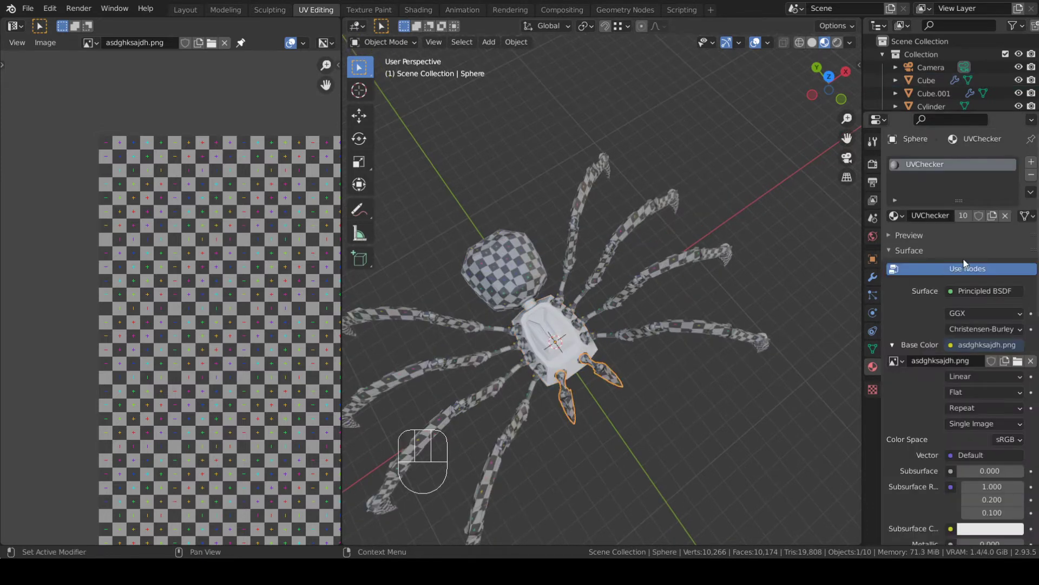
pyautogui.click(1031, 175)
pyautogui.scroll(2, 575, 376)
pyautogui.click(577, 378)
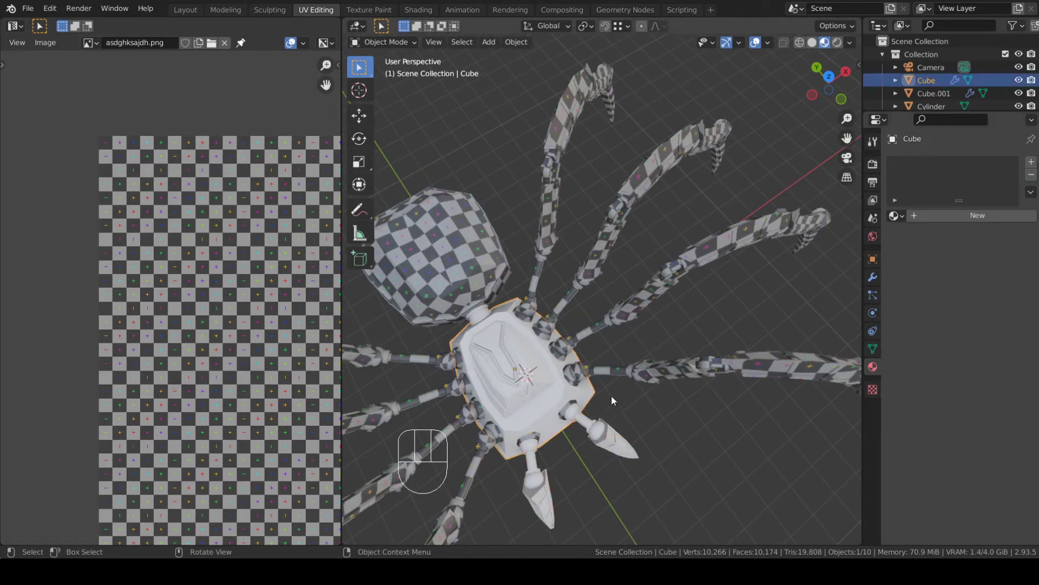
pyautogui.click(567, 374)
pyautogui.click(1030, 175)
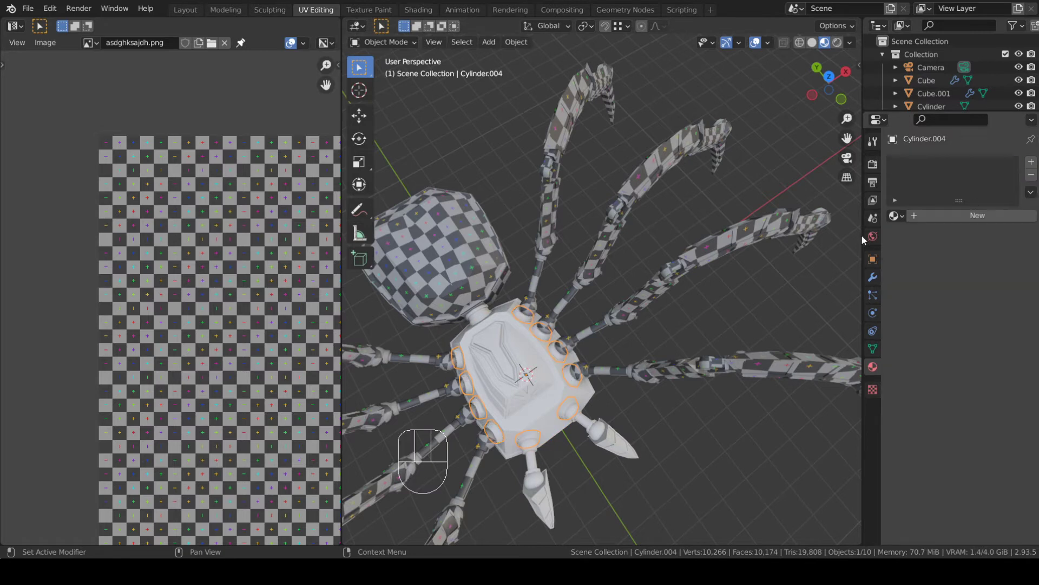
# - Remove the UVChecker material slot from each of the four leg pairs and from the abdomen
pyautogui.click(767, 230)
pyautogui.click(1031, 175)
pyautogui.click(694, 372)
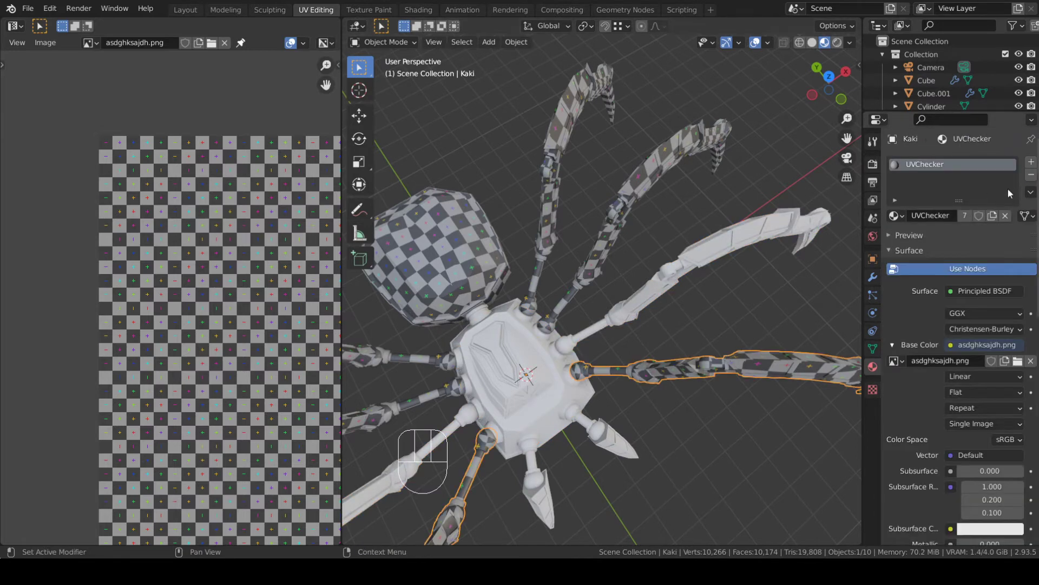
pyautogui.click(1031, 175)
pyautogui.click(597, 250)
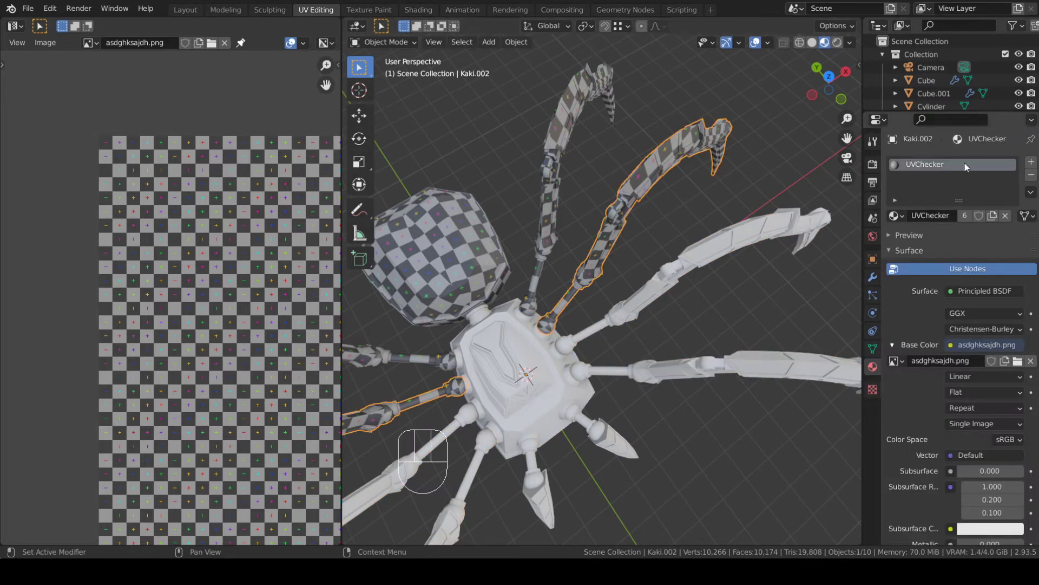
pyautogui.click(1031, 174)
pyautogui.click(555, 152)
pyautogui.click(1031, 175)
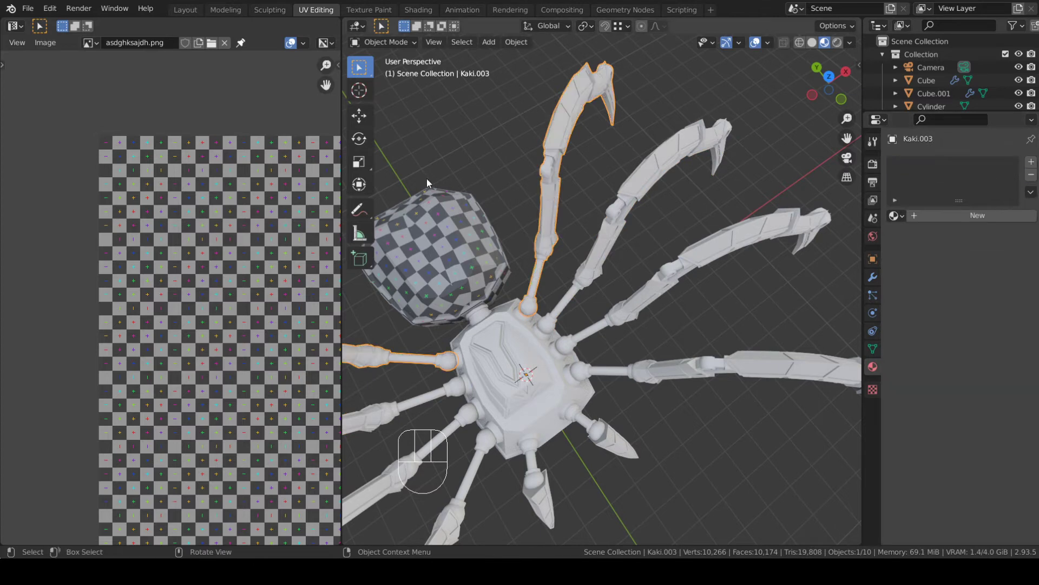
pyautogui.click(436, 227)
pyautogui.click(1031, 175)
# - Select all objects in the scene and save the file
pyautogui.scroll(-4, 547, 243)
pyautogui.moveTo(550, 246); pyautogui.dragTo(504, 231, button='middle')
pyautogui.scroll(-2, 509, 233)
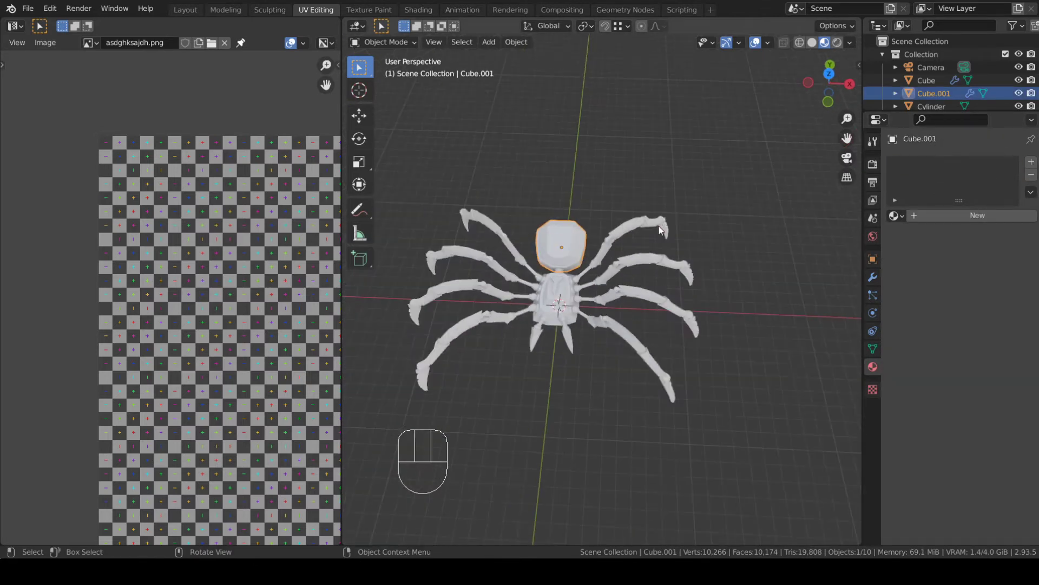
pyautogui.press('a')
pyautogui.hotkey('ctrl', 's')
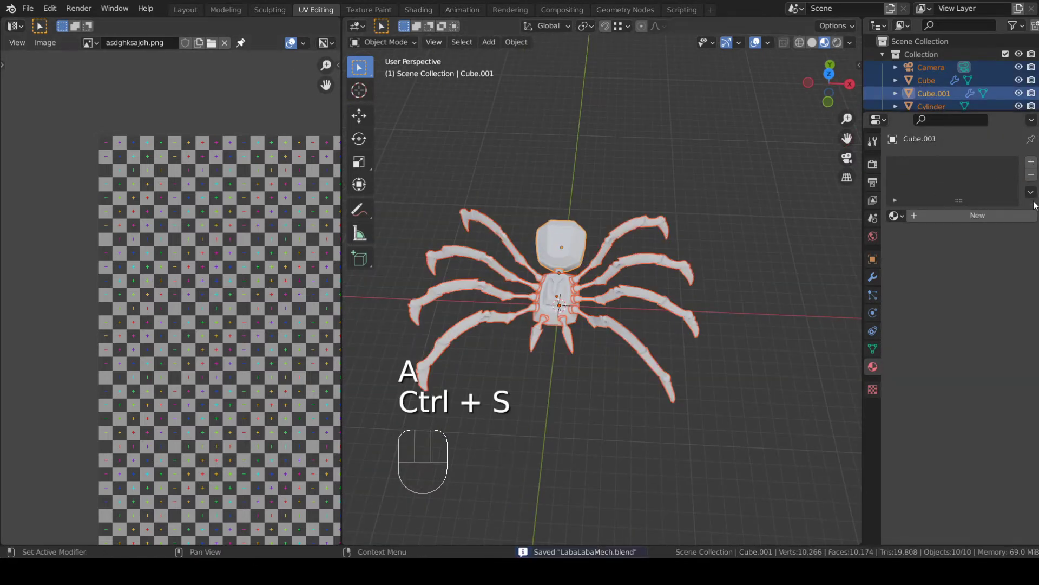
# - Check the geometry of all parts in Edit Mode, and return to Object Mode
pyautogui.press('Tab')
pyautogui.scroll(3, 622, 312)
pyautogui.moveTo(622, 313); pyautogui.dragTo(573, 297, button='middle')
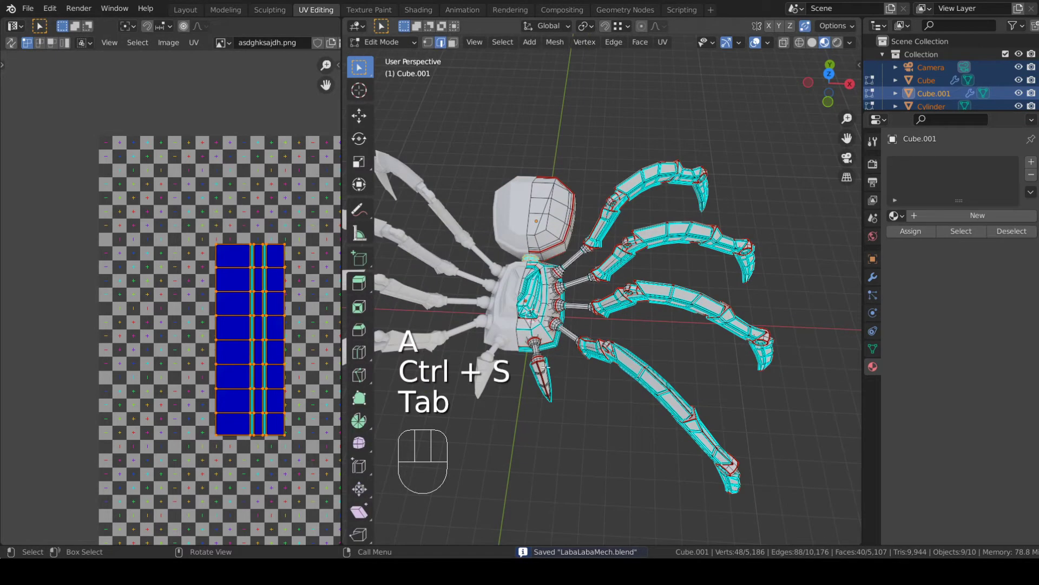
pyautogui.keyDown('shift'); pyautogui.moveTo(550, 238); pyautogui.dragTo(658, 233, button='middle'); pyautogui.keyUp('shift')
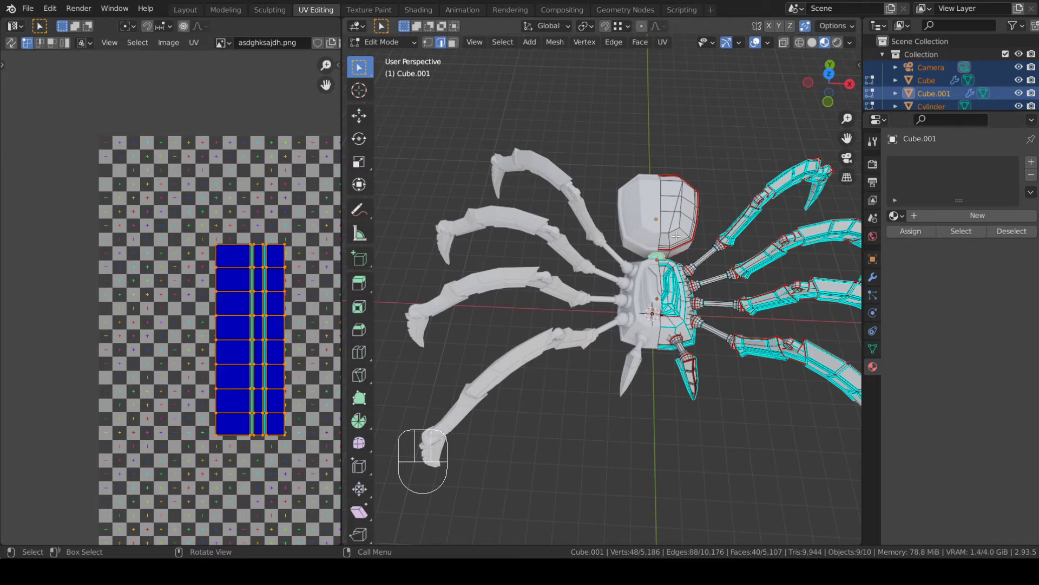
pyautogui.scroll(-3, 739, 272)
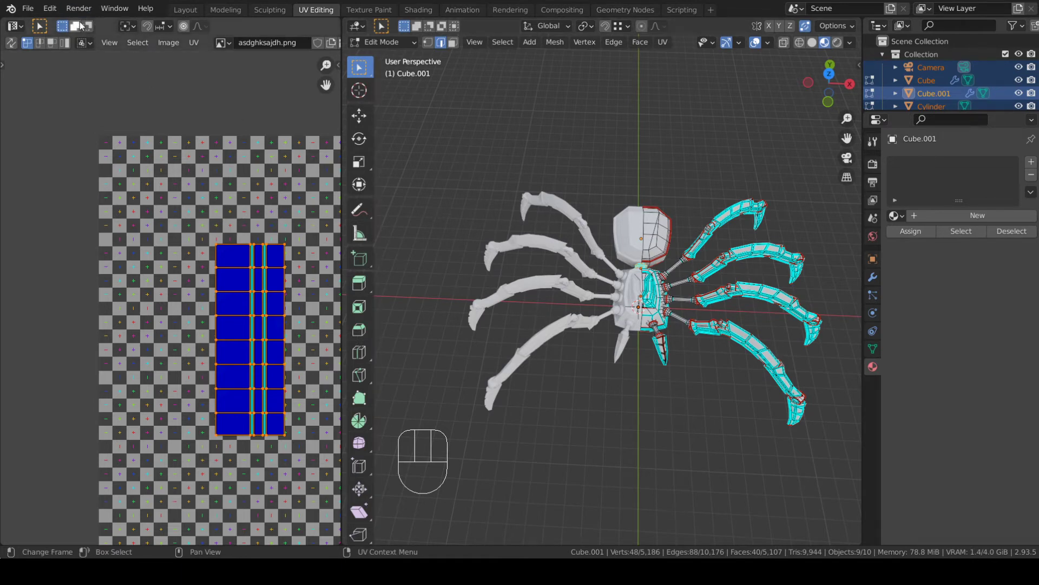
pyautogui.press('Tab')
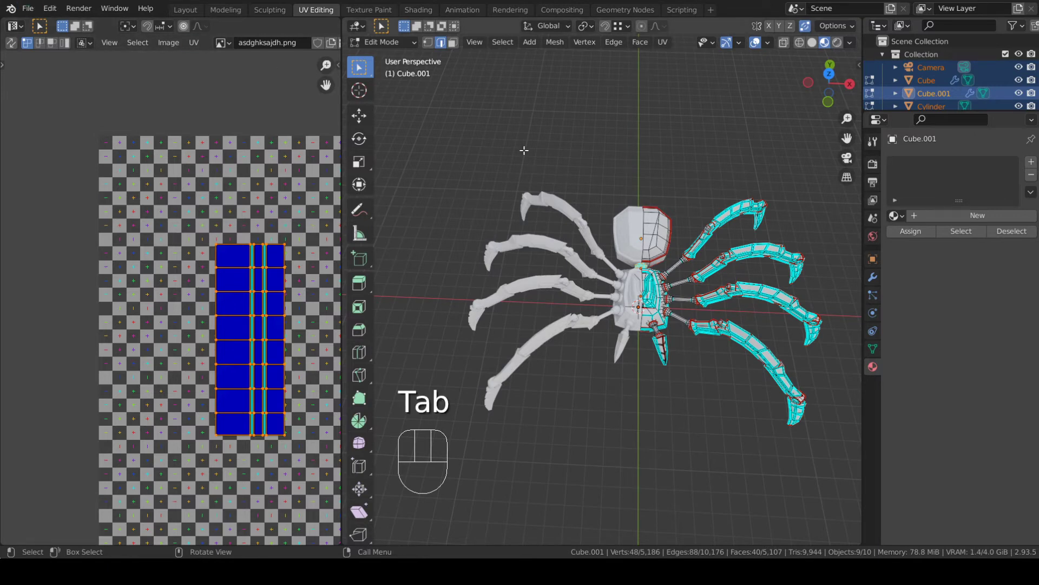
# - Start exporting the mech spider as a model file
pyautogui.click(28, 8)
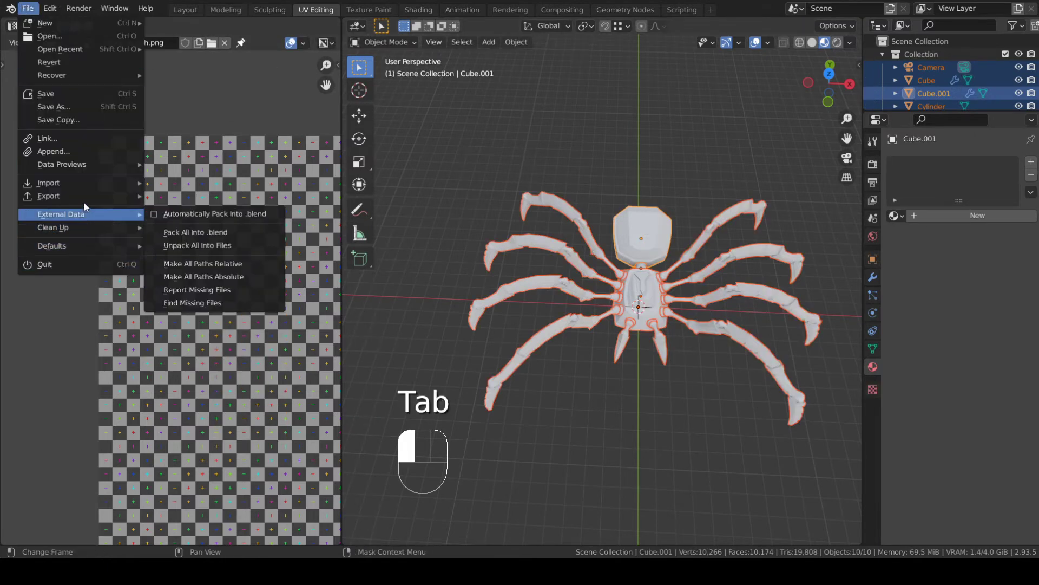
pyautogui.moveTo(83, 196)
pyautogui.click(211, 301)
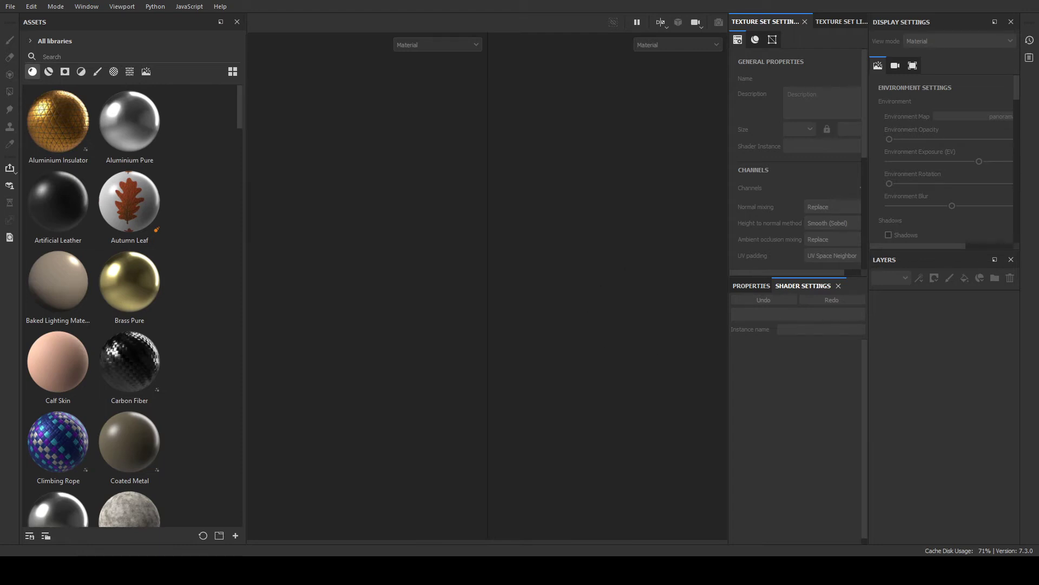
# - In Substance Painter, narrow the assets area and widen the 3D viewport relative to the 2D viewport
pyautogui.moveTo(247, 376); pyautogui.dragTo(86, 384)
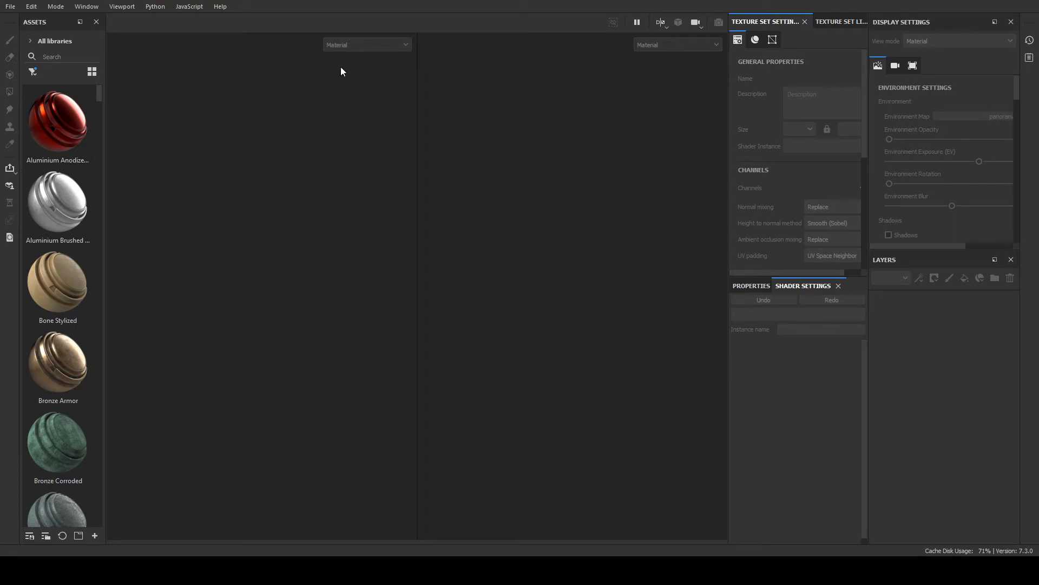
pyautogui.moveTo(415, 130); pyautogui.dragTo(582, 173)
pyautogui.press('Tab')
pyautogui.press('Tab')
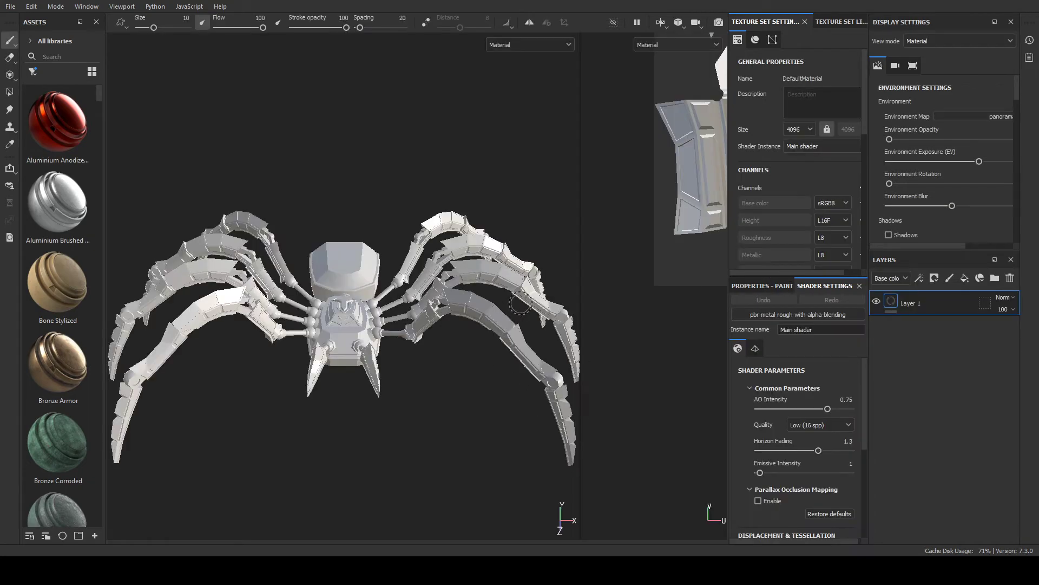
# - Inspect the imported mech spider's legs and body up close in the 3D viewport
pyautogui.scroll(3, 570, 288)
pyautogui.moveTo(464, 297)
pyautogui.keyDown('alt'); pyautogui.mouseDown()
pyautogui.moveTo(445, 309)
pyautogui.moveTo(577, 259)
pyautogui.moveTo(313, 270)
pyautogui.mouseUp(); pyautogui.keyUp('alt')
pyautogui.scroll(3, 429, 312)
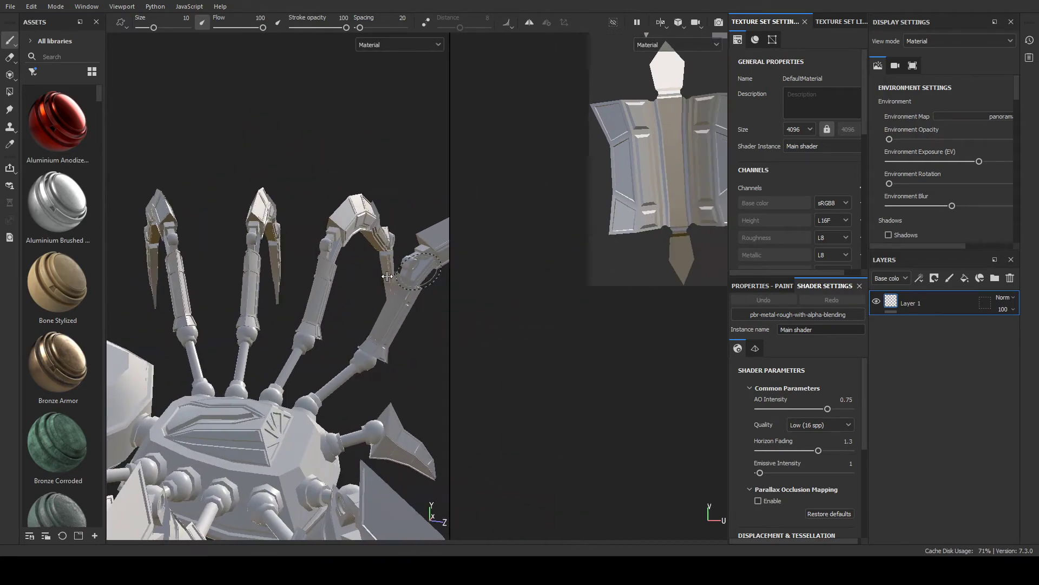
pyautogui.scroll(-2, 600, 219)
# - Examine the mech's UV islands in the 2D viewport, and give the 3D viewport more width
pyautogui.scroll(3, 585, 244)
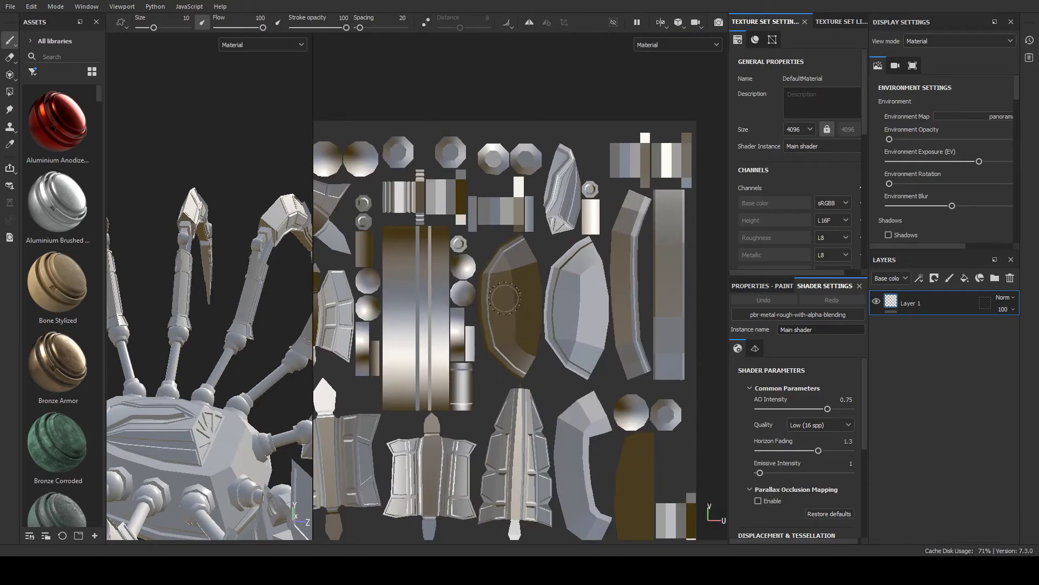
pyautogui.keyDown('alt'); pyautogui.moveTo(572, 263); pyautogui.dragTo(495, 242); pyautogui.keyUp('alt')
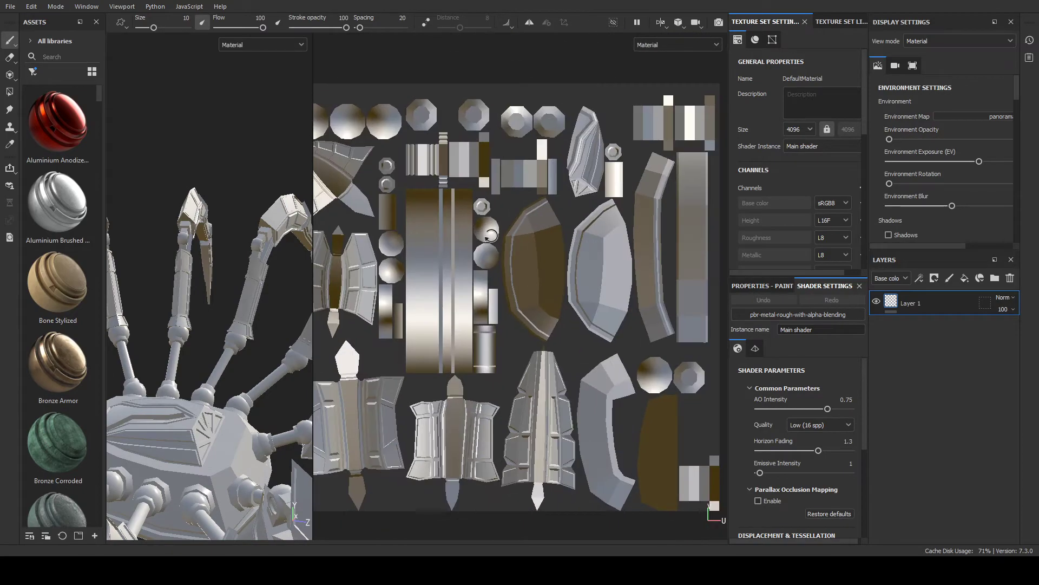
pyautogui.keyDown('alt'); pyautogui.moveTo(495, 242); pyautogui.dragTo(585, 163, button='middle'); pyautogui.keyUp('alt')
pyautogui.scroll(5, 563, 406)
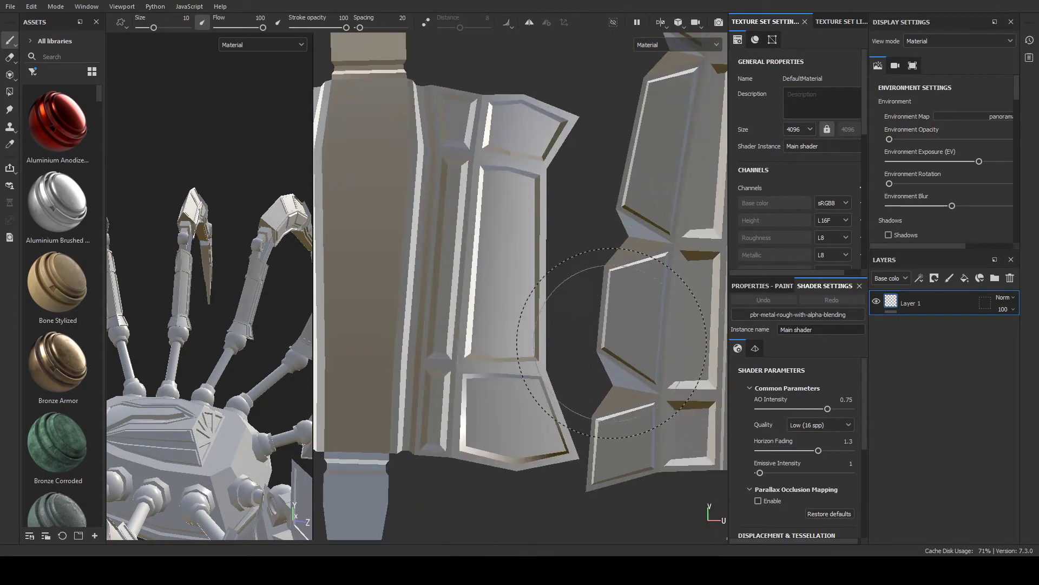
pyautogui.scroll(-8, 574, 312)
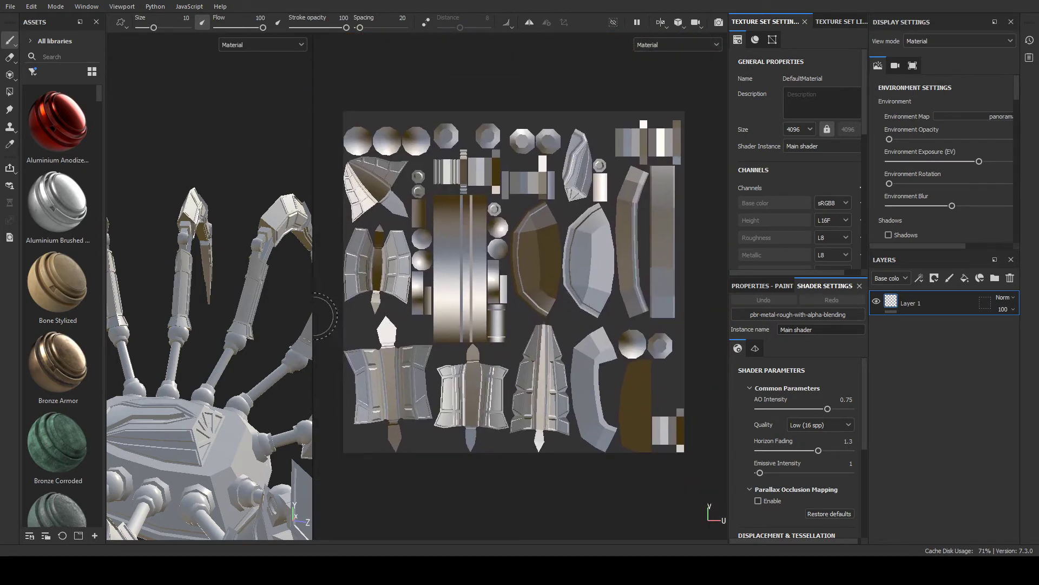
pyautogui.moveTo(311, 304); pyautogui.dragTo(424, 356)
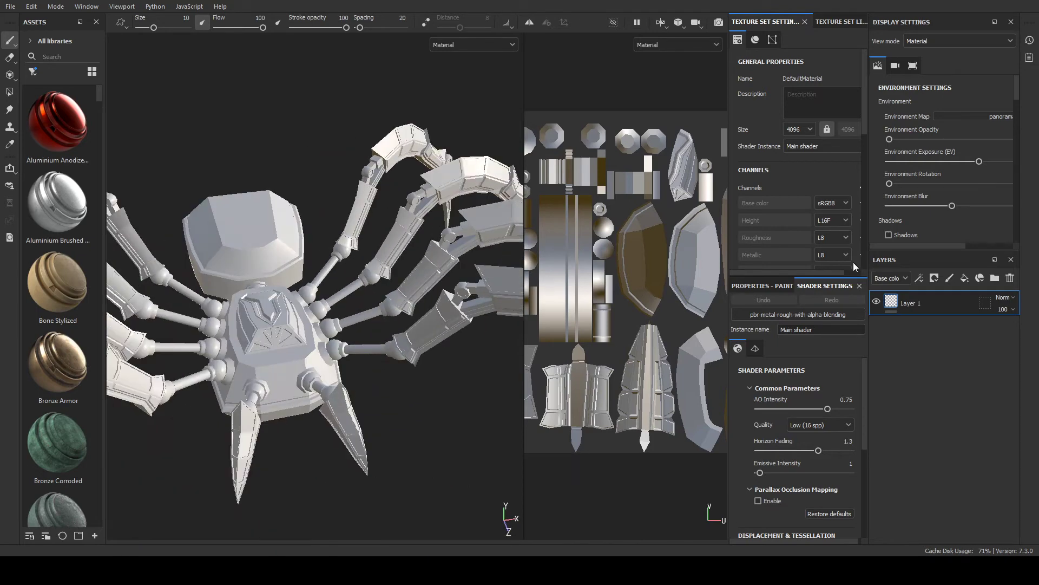
# - Show the paint properties and enlarge the texture set settings area to expose the mesh maps section
pyautogui.scroll(-3, 817, 226)
pyautogui.click(769, 285)
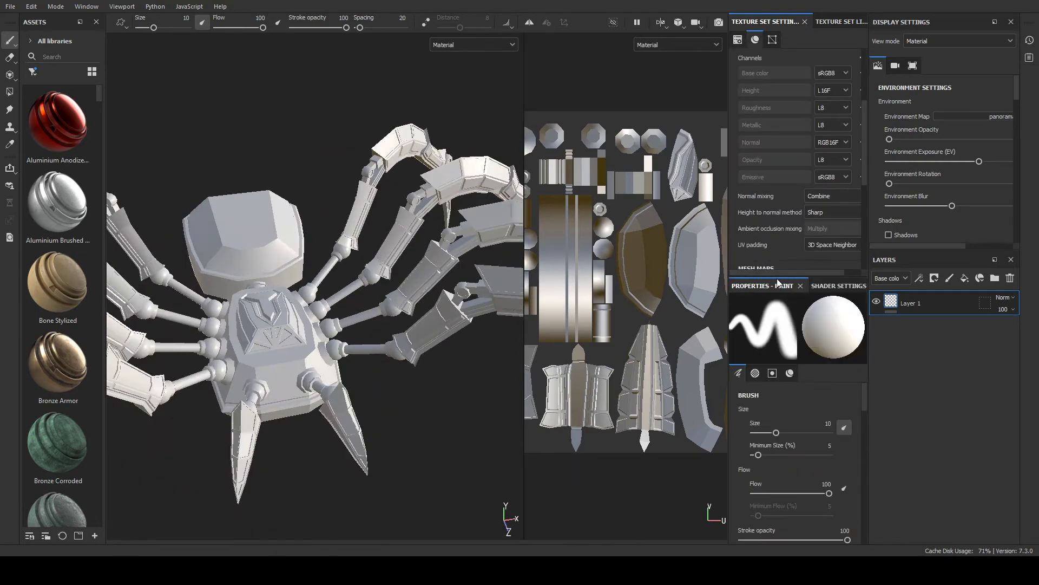
pyautogui.moveTo(824, 279); pyautogui.dragTo(827, 379)
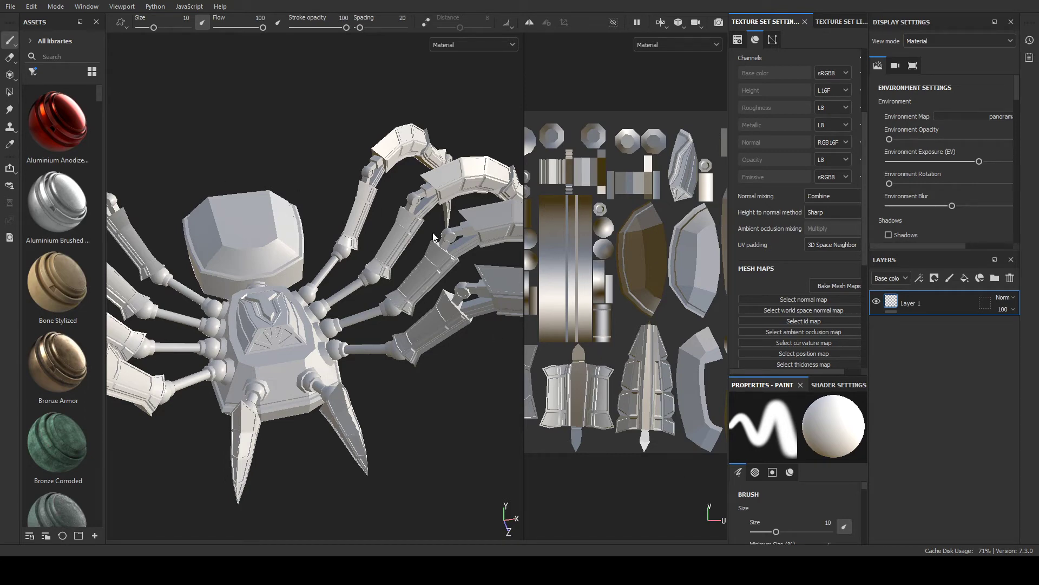
# - Cycle the viewports through the mesh map display modes, including Normal and ID
pyautogui.press('b')
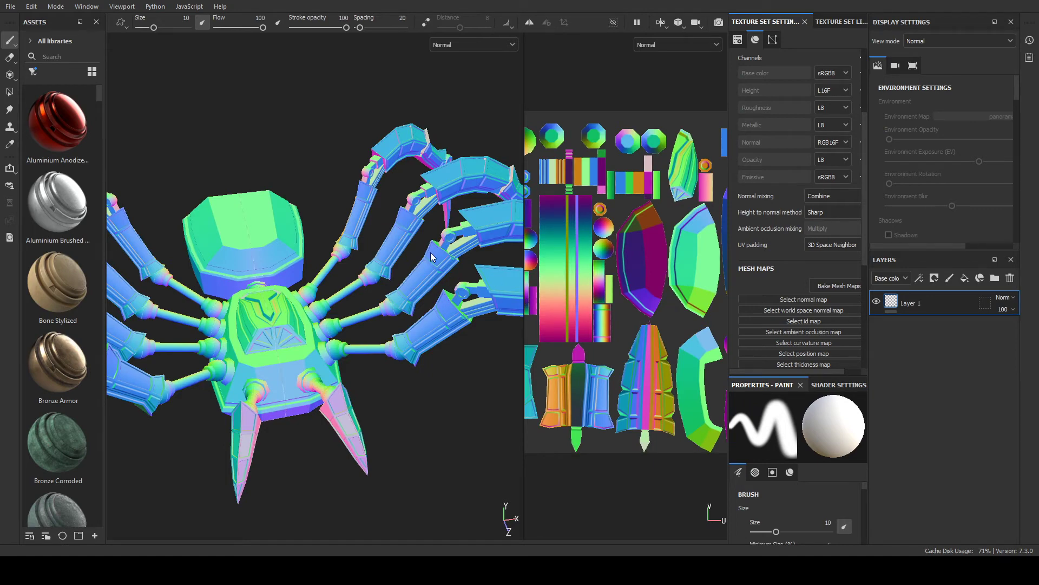
pyautogui.press('b')
pyautogui.press('b')
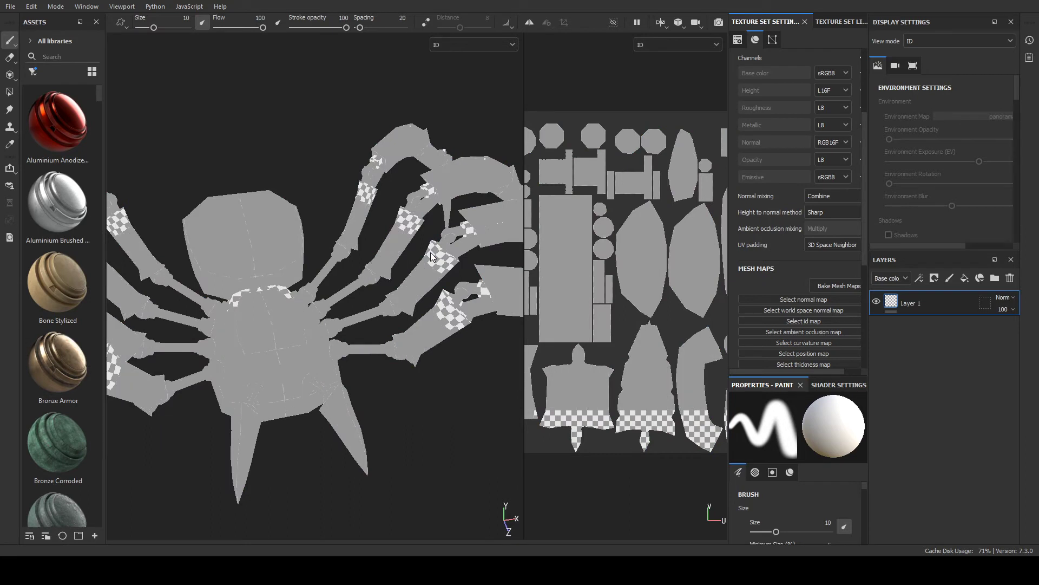
pyautogui.press('b')
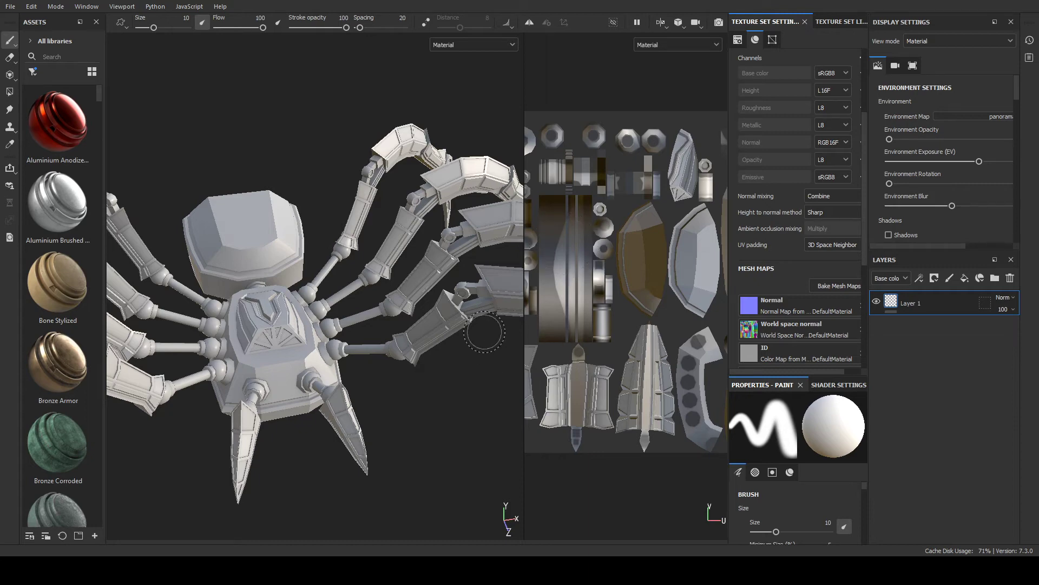
# - Inspect the mech's leg segments and joints up close with the baked mesh maps, giving the 3D viewport more width
pyautogui.moveTo(485, 332)
pyautogui.keyDown('alt'); pyautogui.mouseDown()
pyautogui.moveTo(363, 379)
pyautogui.moveTo(346, 303)
pyautogui.moveTo(346, 324)
pyautogui.moveTo(406, 306)
pyautogui.moveTo(386, 351)
pyautogui.moveTo(443, 377)
pyautogui.moveTo(440, 390)
pyautogui.moveTo(441, 359)
pyautogui.moveTo(263, 324)
pyautogui.moveTo(350, 352)
pyautogui.moveTo(372, 410)
pyautogui.moveTo(410, 415)
pyautogui.mouseUp(); pyautogui.keyUp('alt')
pyautogui.scroll(3, 342, 303)
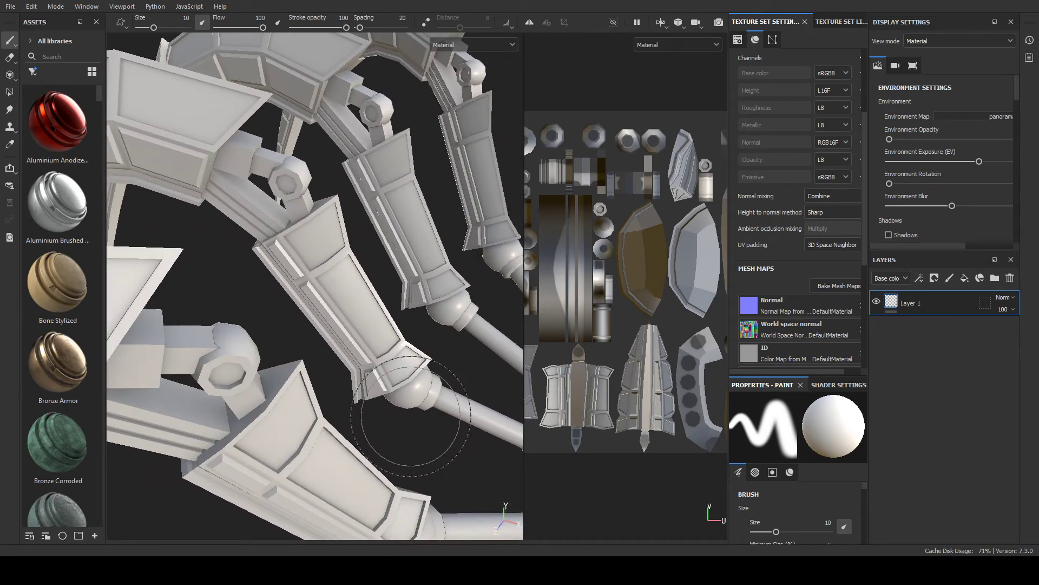
pyautogui.scroll(-2, 411, 416)
pyautogui.scroll(-3, 444, 267)
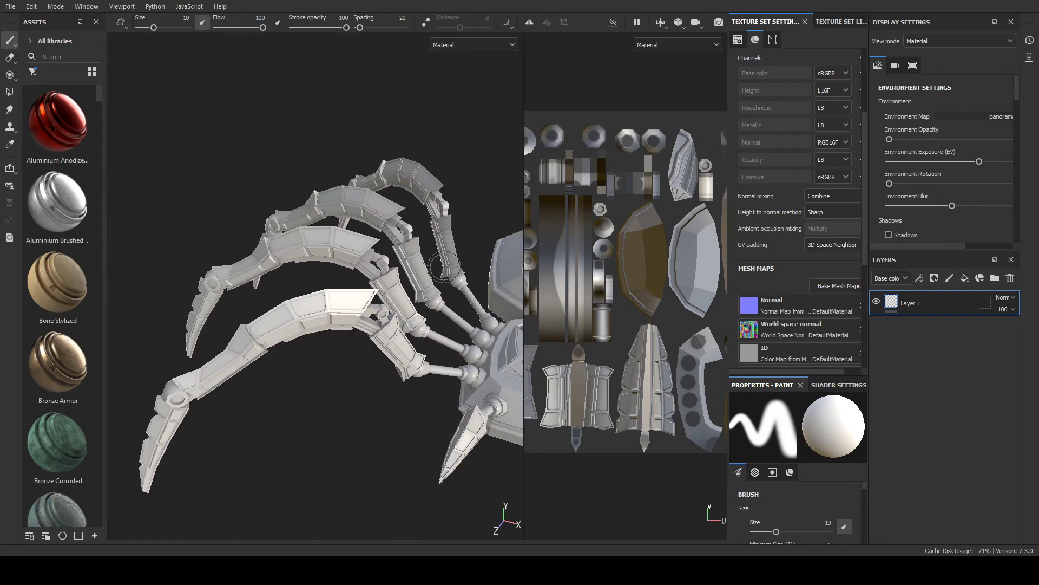
pyautogui.moveTo(524, 255); pyautogui.dragTo(606, 243)
pyautogui.keyDown('alt'); pyautogui.moveTo(346, 254); pyautogui.dragTo(355, 279); pyautogui.keyUp('alt')
pyautogui.moveTo(417, 249)
pyautogui.keyDown('alt'); pyautogui.mouseDown()
pyautogui.moveTo(388, 262)
pyautogui.moveTo(330, 254)
pyautogui.moveTo(436, 280)
pyautogui.mouseUp(); pyautogui.keyUp('alt')
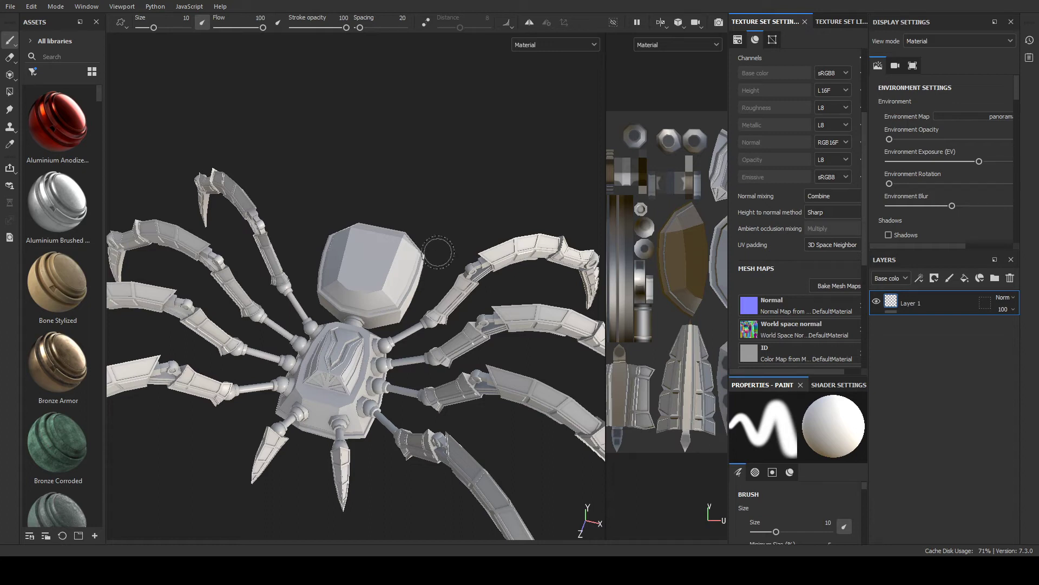
# - Examine the whole baked mech spider from the front, above and both sides in the 3D viewport
pyautogui.press('alt')
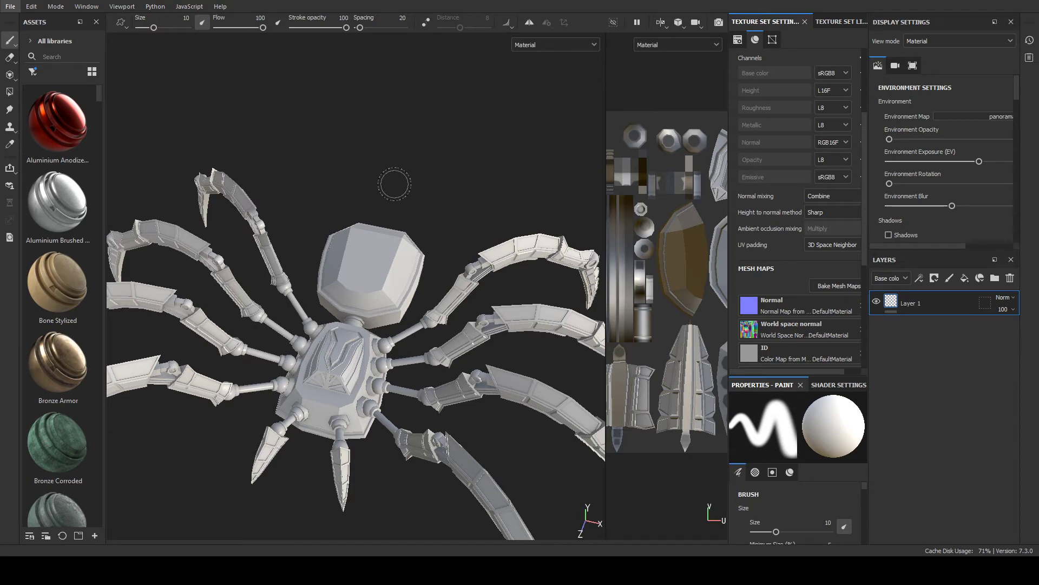
pyautogui.moveTo(423, 155)
pyautogui.keyDown('alt'); pyautogui.mouseDown()
pyautogui.moveTo(471, 142)
pyautogui.moveTo(429, 169)
pyautogui.mouseUp(); pyautogui.keyUp('alt')
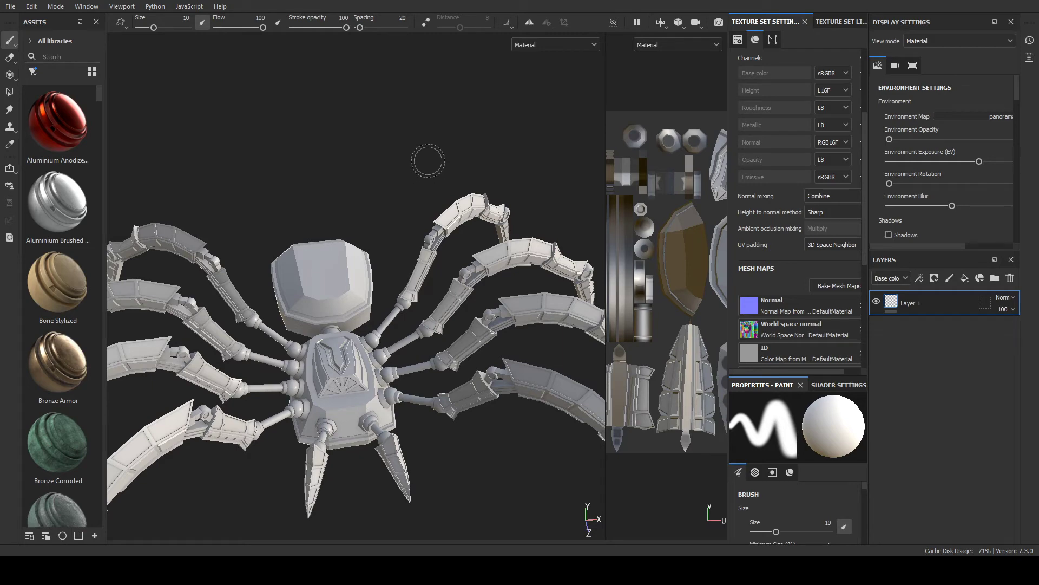
pyautogui.moveTo(424, 147)
pyautogui.keyDown('alt'); pyautogui.mouseDown()
pyautogui.moveTo(422, 135)
pyautogui.moveTo(370, 149)
pyautogui.moveTo(397, 156)
pyautogui.moveTo(436, 144)
pyautogui.moveTo(478, 171)
pyautogui.moveTo(429, 114)
pyautogui.mouseUp(); pyautogui.keyUp('alt')
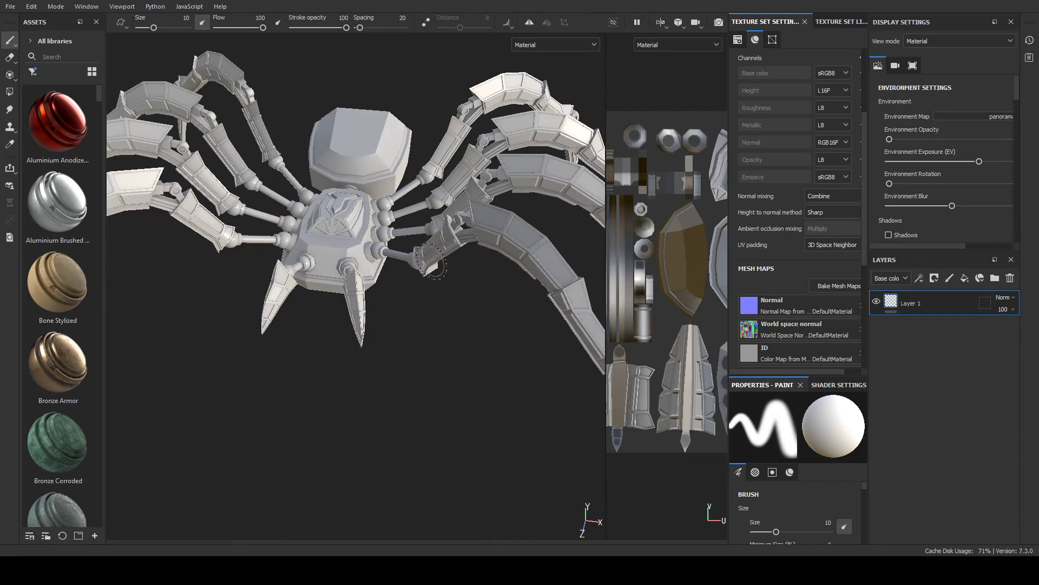
pyautogui.moveTo(433, 264)
pyautogui.keyDown('alt'); pyautogui.mouseDown()
pyautogui.moveTo(466, 278)
pyautogui.moveTo(425, 251)
pyautogui.moveTo(469, 263)
pyautogui.moveTo(436, 210)
pyautogui.mouseUp(); pyautogui.keyUp('alt')
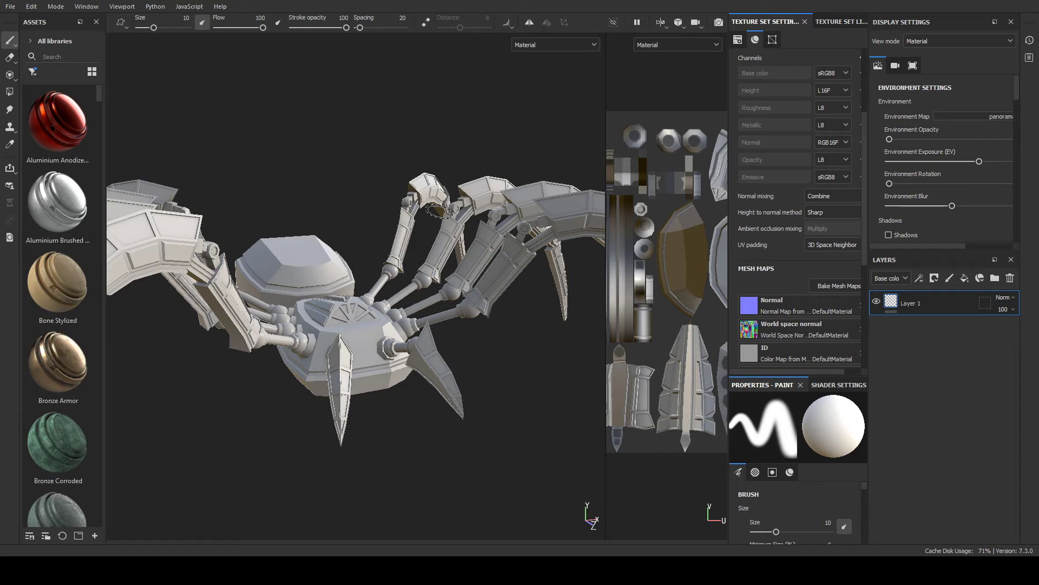
pyautogui.keyDown('alt'); pyautogui.moveTo(395, 195); pyautogui.dragTo(399, 229); pyautogui.keyUp('alt')
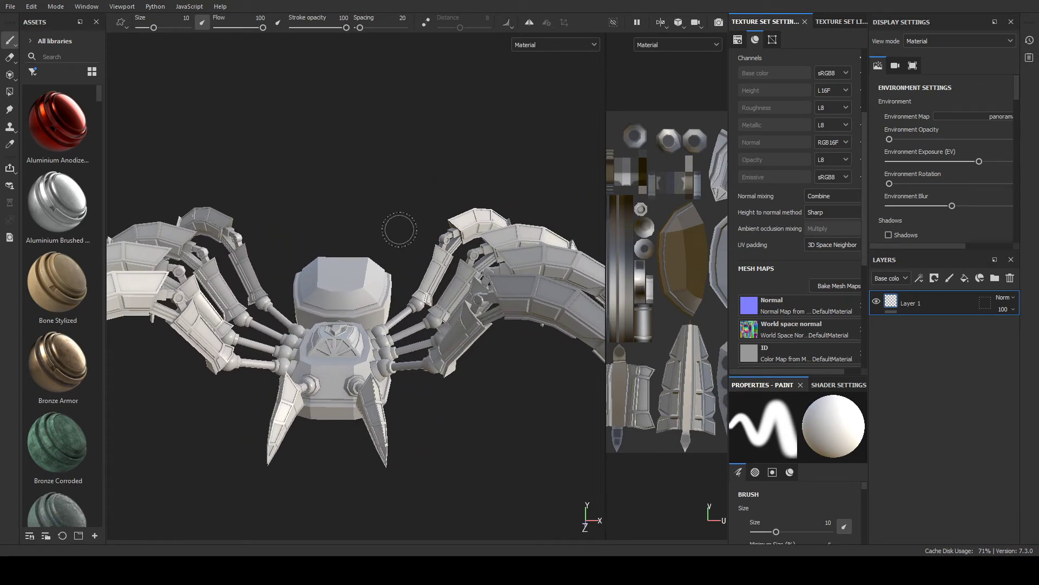
pyautogui.keyDown('alt'); pyautogui.moveTo(399, 230); pyautogui.dragTo(390, 200); pyautogui.keyUp('alt')
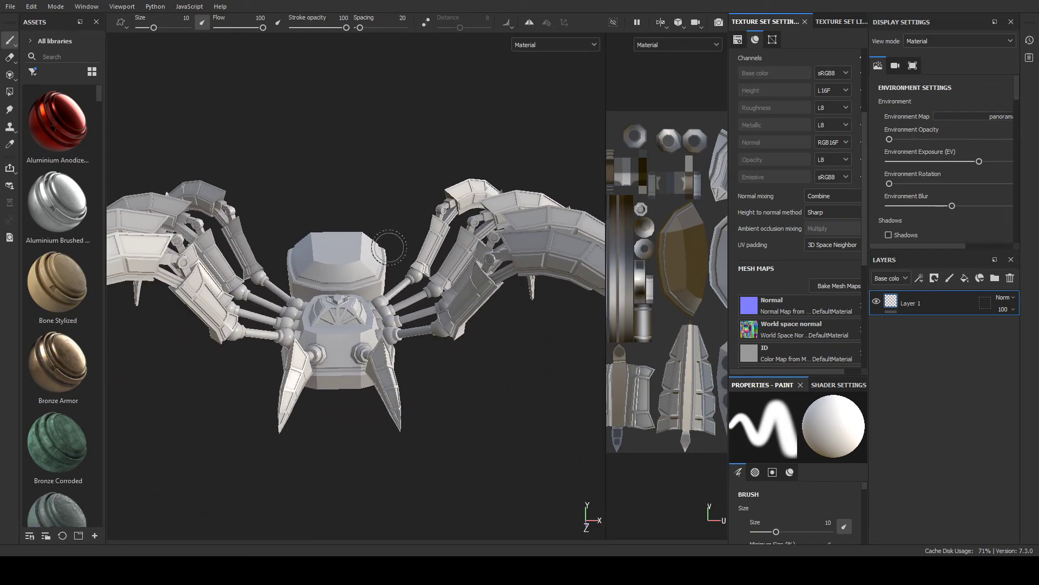
pyautogui.keyDown('alt'); pyautogui.moveTo(388, 248); pyautogui.dragTo(498, 341); pyautogui.keyUp('alt')
pyautogui.scroll(3, 499, 341)
pyautogui.keyDown('alt'); pyautogui.moveTo(449, 287); pyautogui.dragTo(308, 167); pyautogui.keyUp('alt')
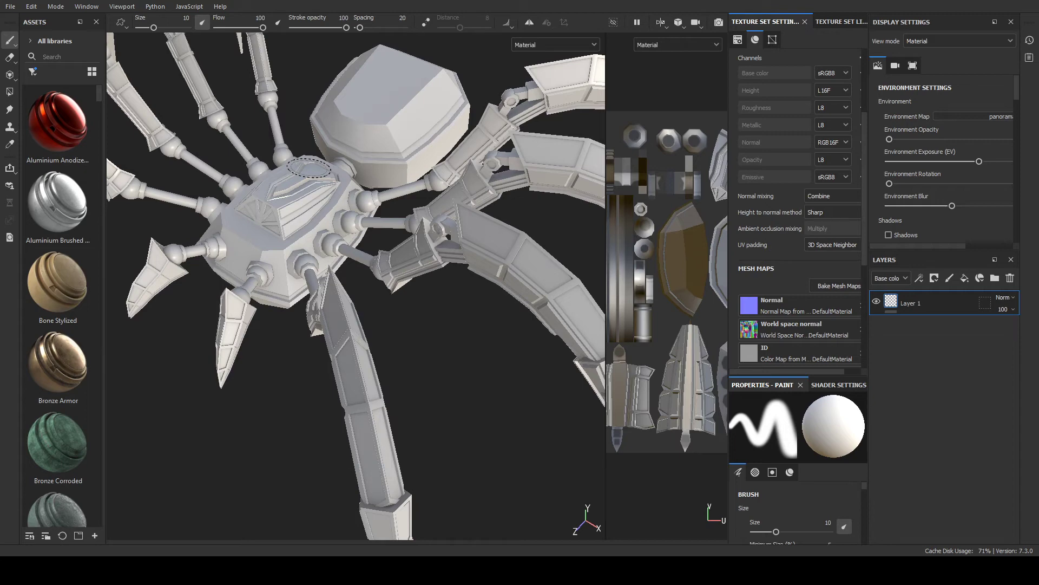
pyautogui.moveTo(309, 167)
pyautogui.keyDown('alt'); pyautogui.mouseDown()
pyautogui.moveTo(481, 214)
pyautogui.moveTo(538, 311)
pyautogui.moveTo(373, 239)
pyautogui.moveTo(477, 277)
pyautogui.moveTo(471, 308)
pyautogui.moveTo(442, 323)
pyautogui.moveTo(452, 295)
pyautogui.moveTo(438, 334)
pyautogui.moveTo(382, 291)
pyautogui.mouseUp(); pyautogui.keyUp('alt')
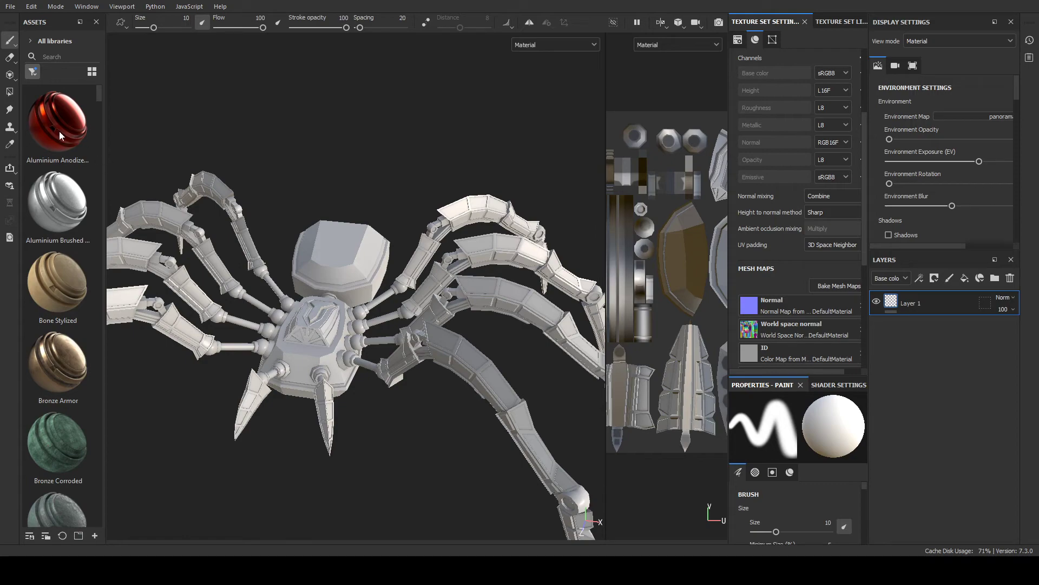
pyautogui.moveTo(313, 256)
pyautogui.keyDown('alt'); pyautogui.mouseDown()
pyautogui.moveTo(285, 223)
pyautogui.moveTo(422, 233)
pyautogui.mouseUp(); pyautogui.keyUp('alt')
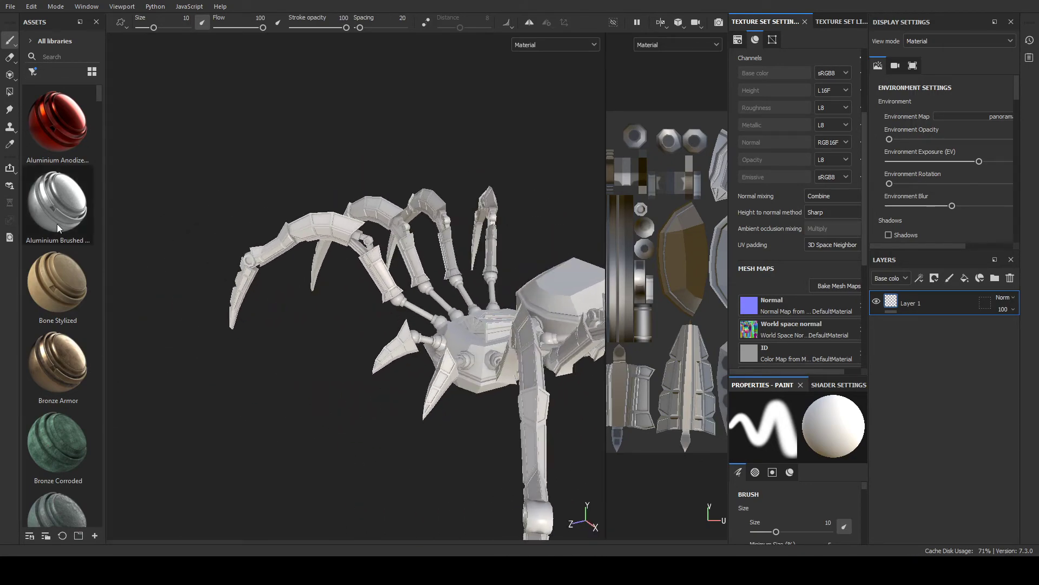
pyautogui.keyDown('alt'); pyautogui.moveTo(564, 302); pyautogui.dragTo(791, 300); pyautogui.keyUp('alt')
pyautogui.keyDown('alt'); pyautogui.moveTo(564, 290); pyautogui.dragTo(351, 265, button='middle'); pyautogui.keyUp('alt')
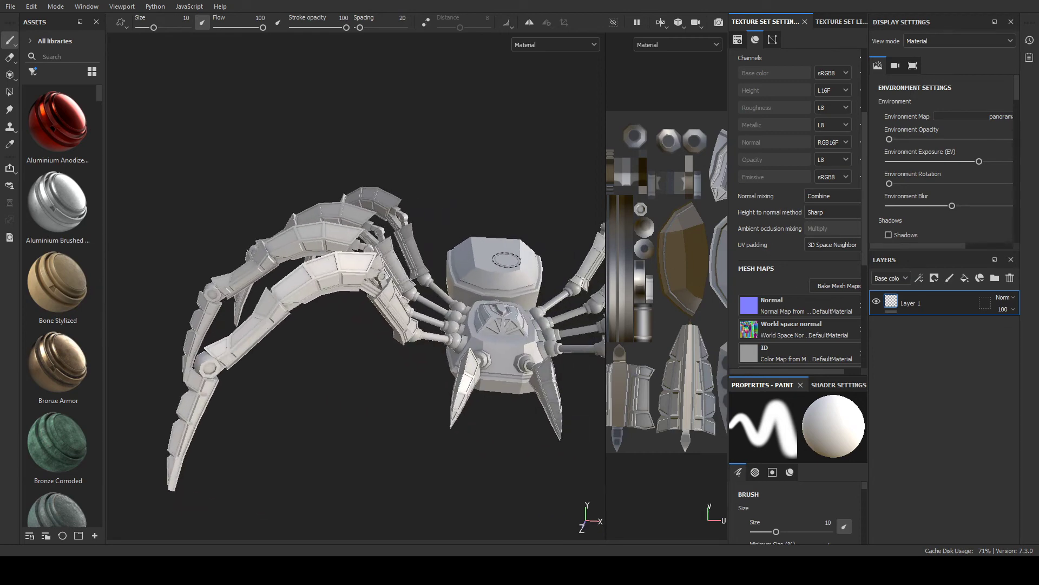
pyautogui.keyDown('alt'); pyautogui.moveTo(295, 341); pyautogui.dragTo(352, 320); pyautogui.keyUp('alt')
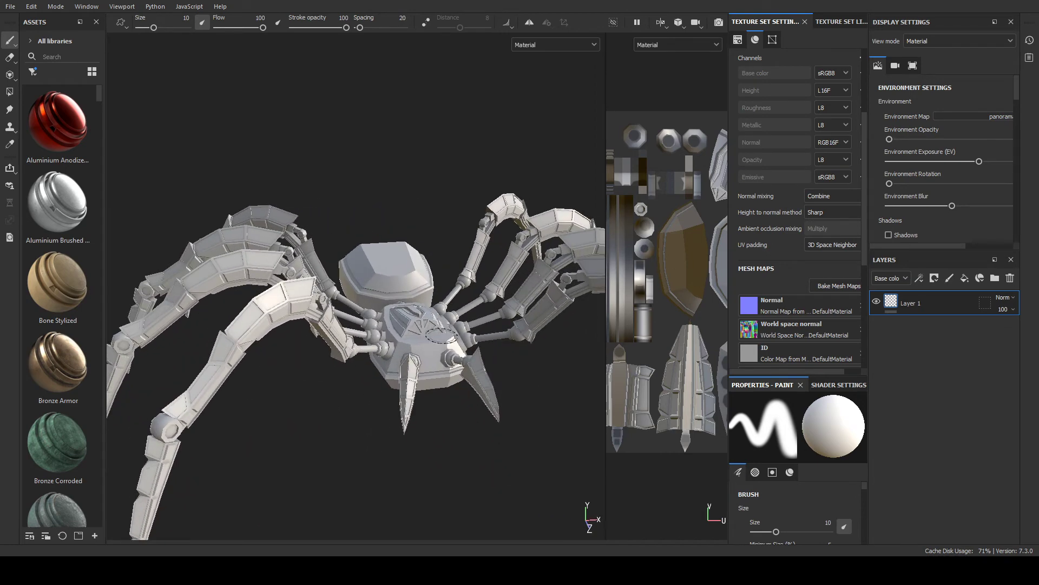
pyautogui.keyDown('alt'); pyautogui.moveTo(441, 333); pyautogui.dragTo(398, 340); pyautogui.keyUp('alt')
# - Delete Layer 1 from the layer stack and narrow the 3D viewport in favour of the 2D viewport
pyautogui.click(1011, 278)
pyautogui.keyDown('alt'); pyautogui.moveTo(484, 273); pyautogui.dragTo(406, 321); pyautogui.keyUp('alt')
pyautogui.moveTo(605, 292); pyautogui.dragTo(526, 293)
pyautogui.keyDown('alt'); pyautogui.moveTo(401, 292); pyautogui.dragTo(423, 265); pyautogui.keyUp('alt')
pyautogui.keyDown('alt'); pyautogui.moveTo(293, 249); pyautogui.dragTo(362, 239, button='middle'); pyautogui.keyUp('alt')
pyautogui.scroll(2, 362, 239)
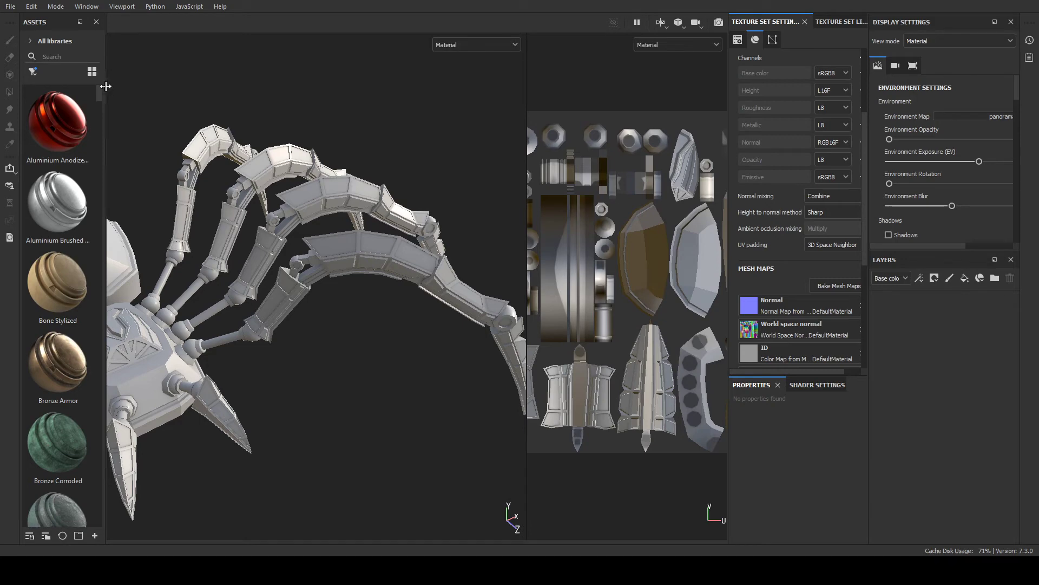
# - Widen the assets area, search the smart materials for "SCIFI", and clear the search
pyautogui.moveTo(106, 86); pyautogui.dragTo(401, 108)
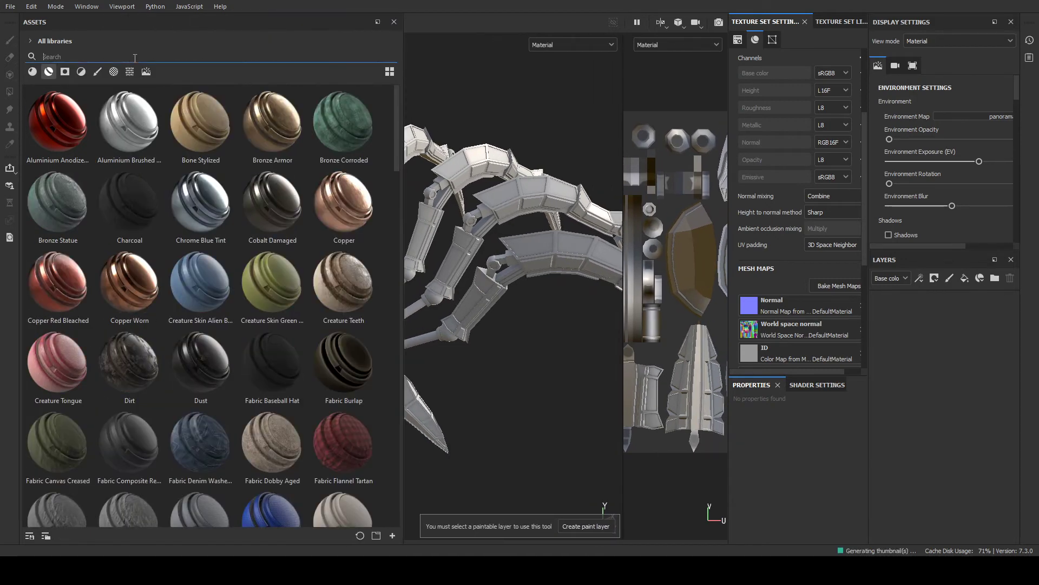
pyautogui.click(135, 58)
pyautogui.write('SCIFI')
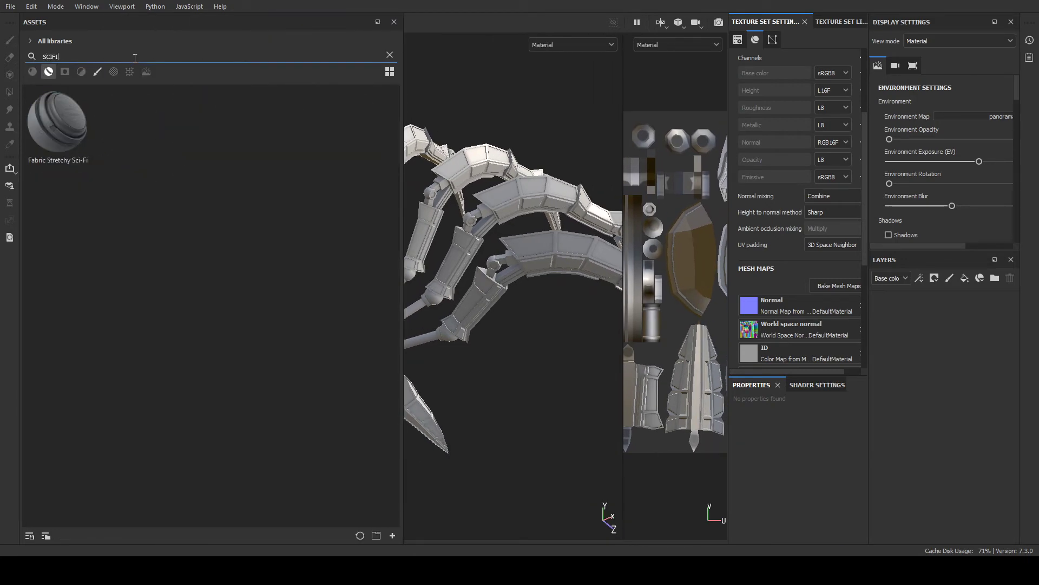
pyautogui.press('BackSpace')
pyautogui.press('BackSpace')
pyautogui.press('BackSpace')
pyautogui.press('BackSpace')
pyautogui.press('BackSpace')
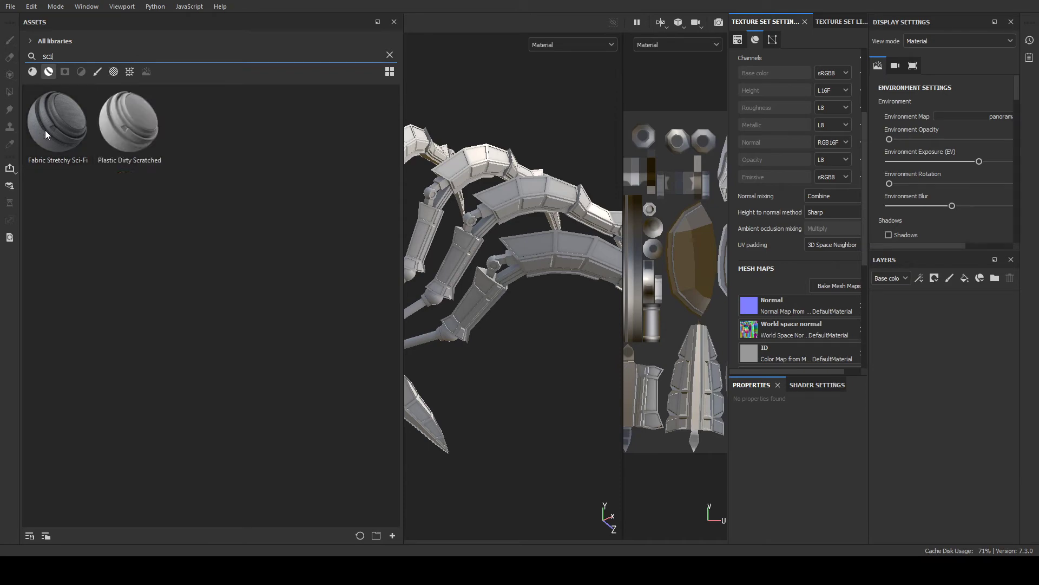
# - Browse the full smart materials library for finishes that could suit the mech
pyautogui.scroll(-20, 224, 191)
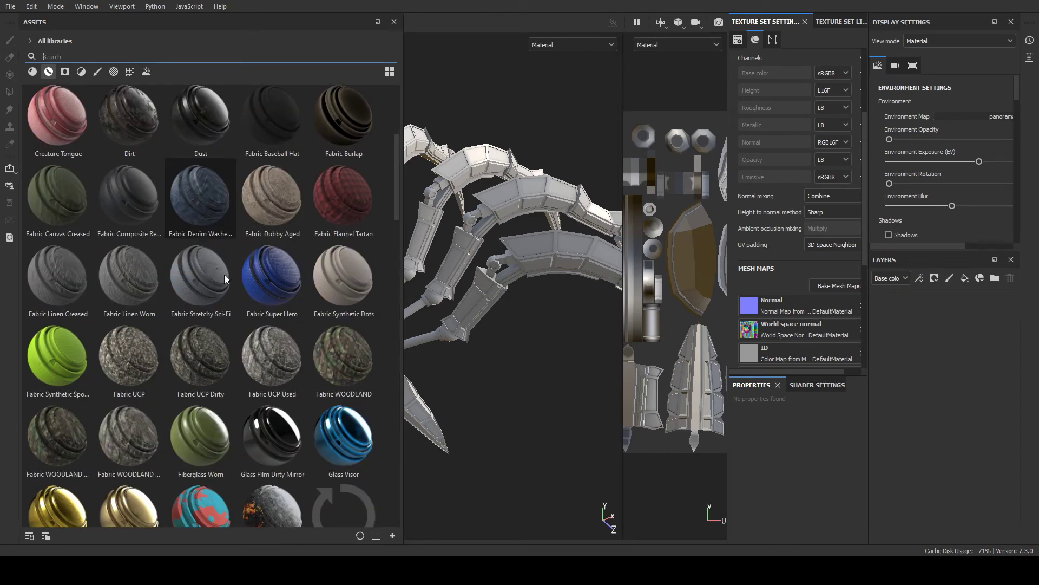
pyautogui.scroll(-6, 274, 329)
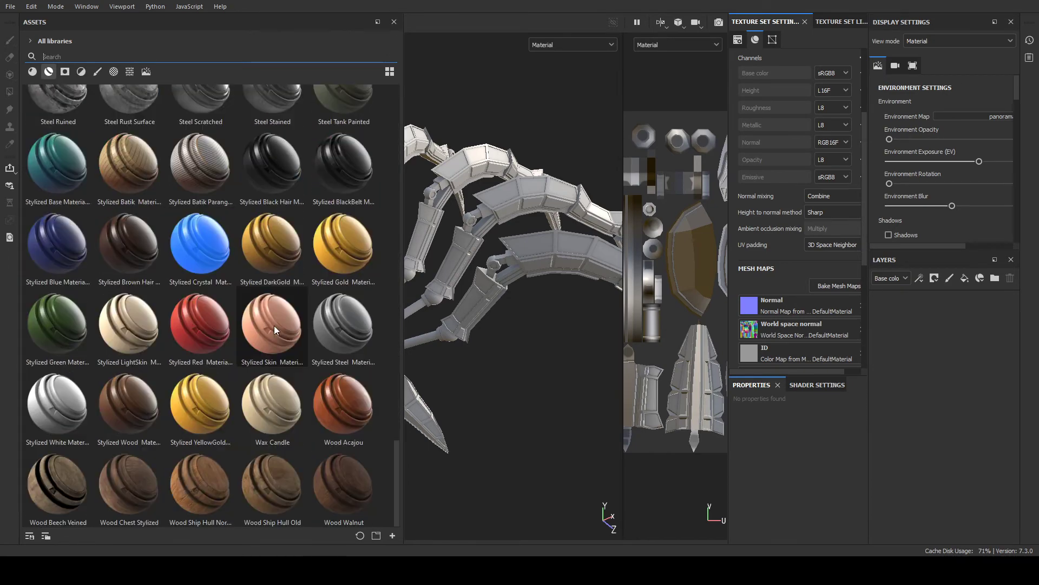
pyautogui.scroll(15, 346, 374)
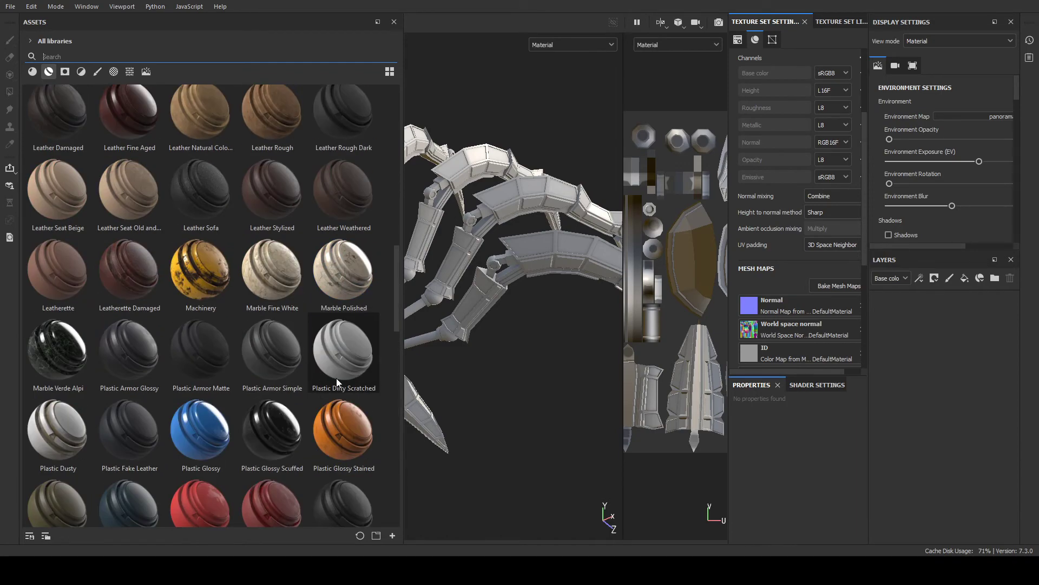
pyautogui.scroll(6, 306, 382)
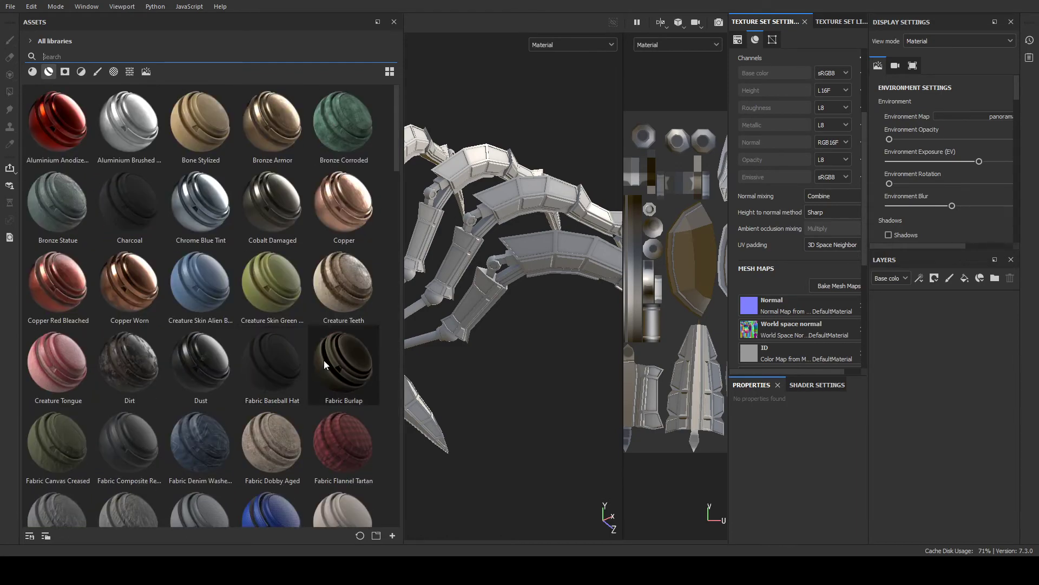
pyautogui.scroll(-10, 254, 310)
pyautogui.scroll(-8, 256, 320)
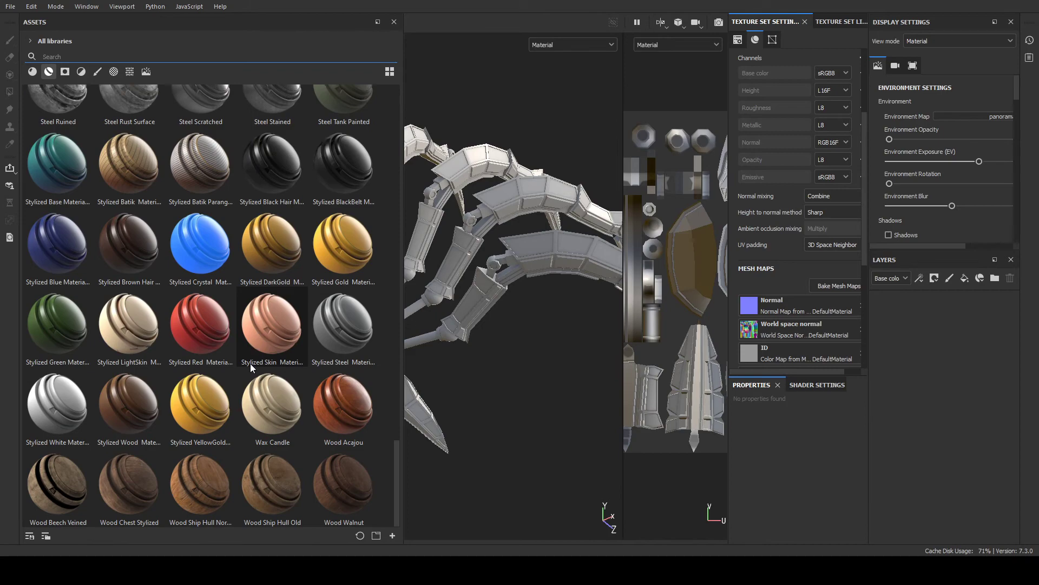
pyautogui.scroll(12, 250, 362)
pyautogui.scroll(-4, 250, 362)
pyautogui.scroll(10, 254, 357)
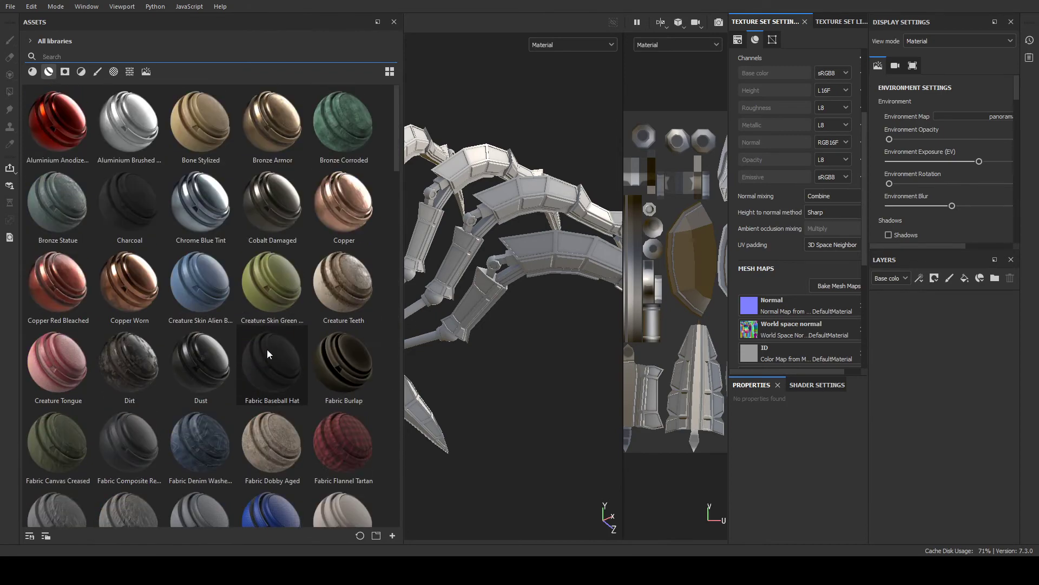
# - Switch the assets to regular materials and look through the metals, plastics and other surfaces
pyautogui.click(33, 75)
pyautogui.scroll(-15, 242, 214)
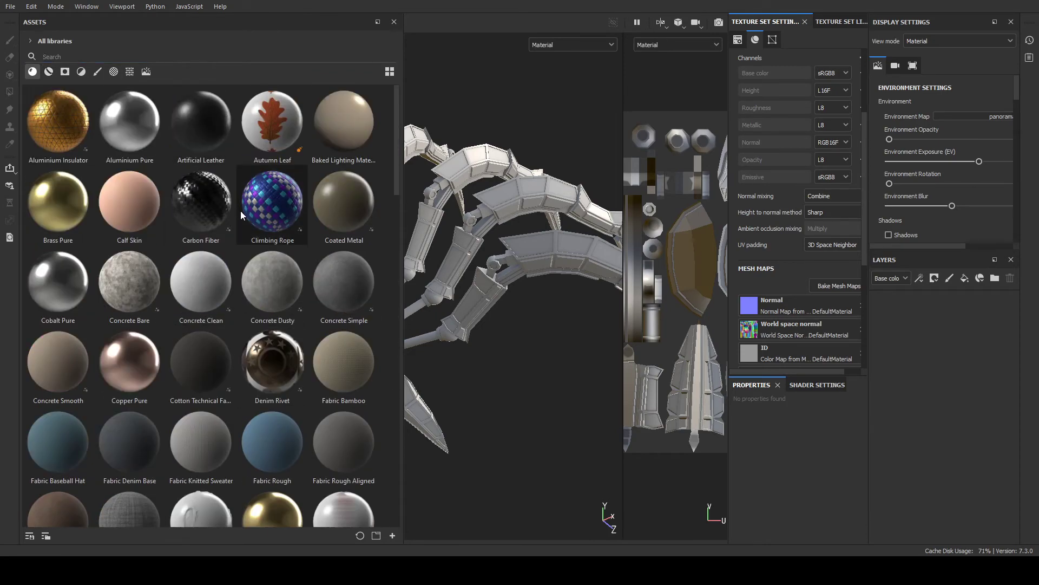
pyautogui.scroll(15, 209, 390)
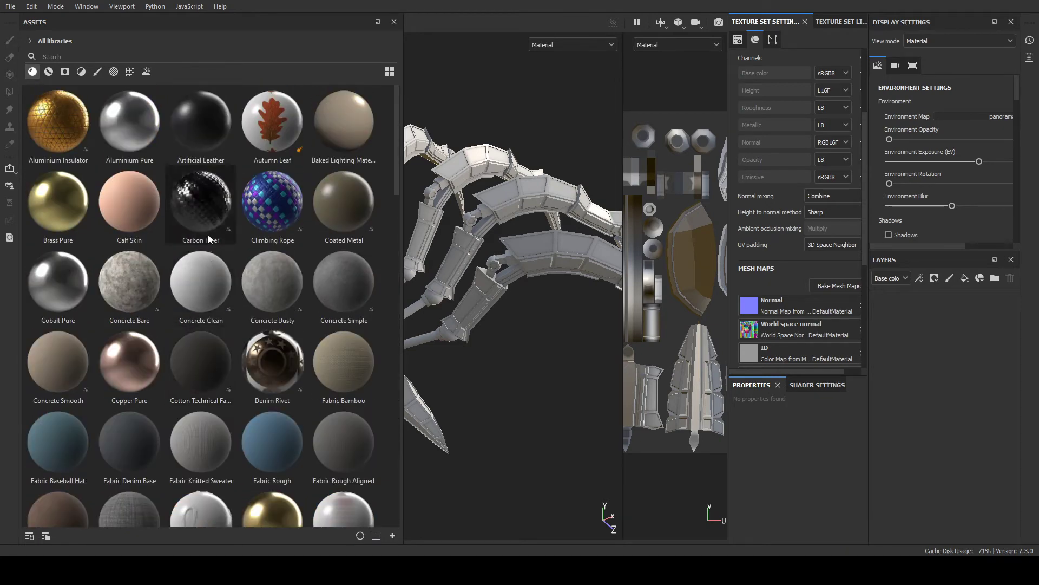
pyautogui.scroll(-15, 207, 294)
pyautogui.scroll(10, 200, 337)
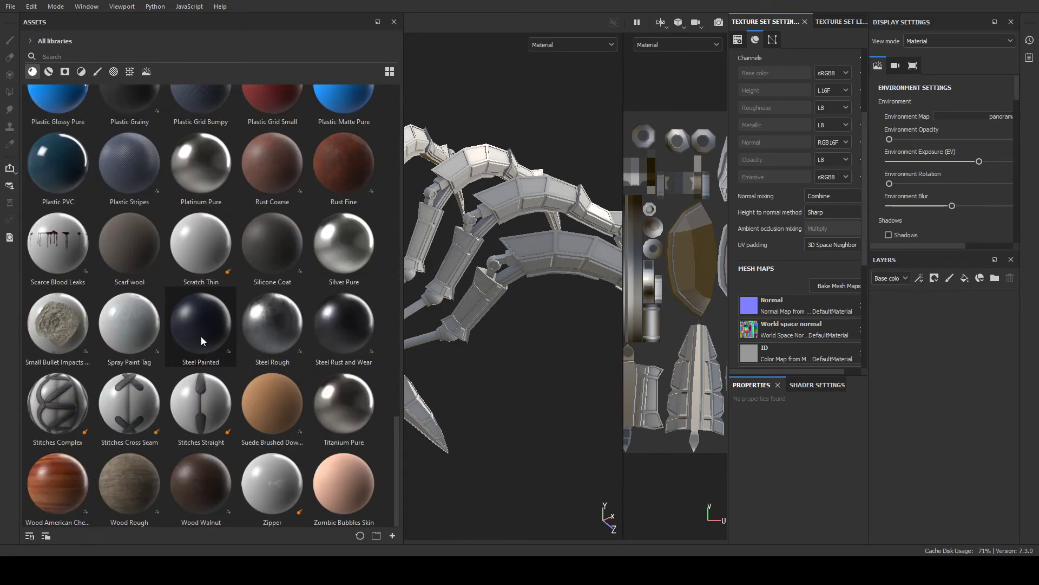
pyautogui.scroll(10, 201, 336)
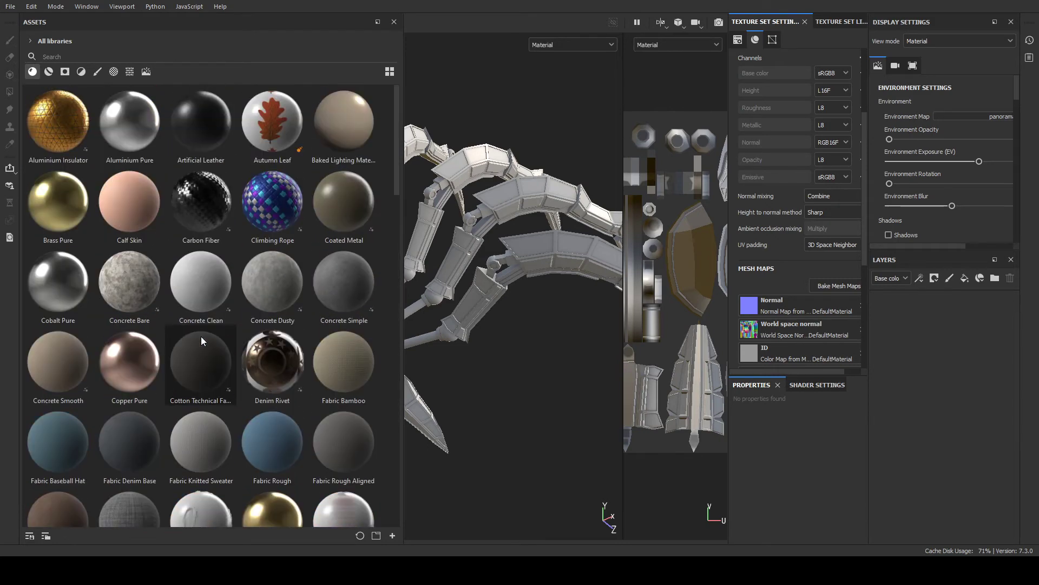
pyautogui.scroll(-18, 201, 337)
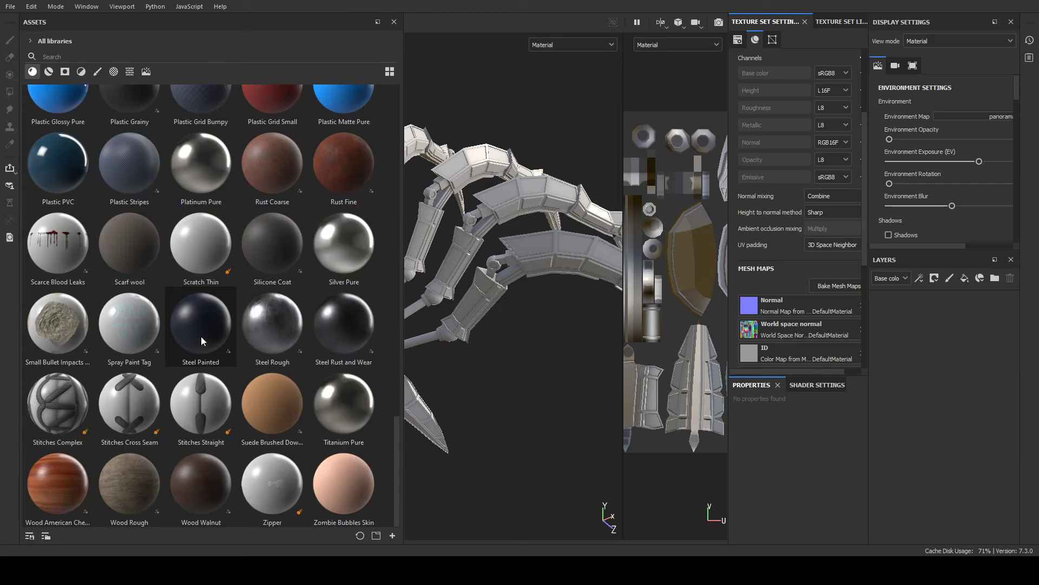
pyautogui.scroll(5, 153, 158)
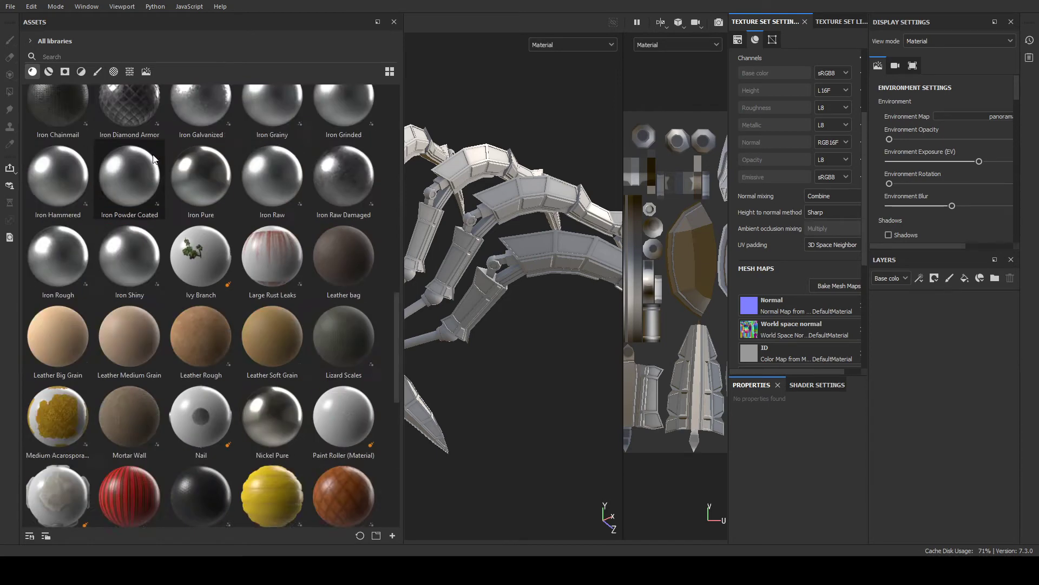
# - Look through the filters in the asset library, and browse the smart materials down to the stylized and wood finishes
pyautogui.scroll(9, 153, 156)
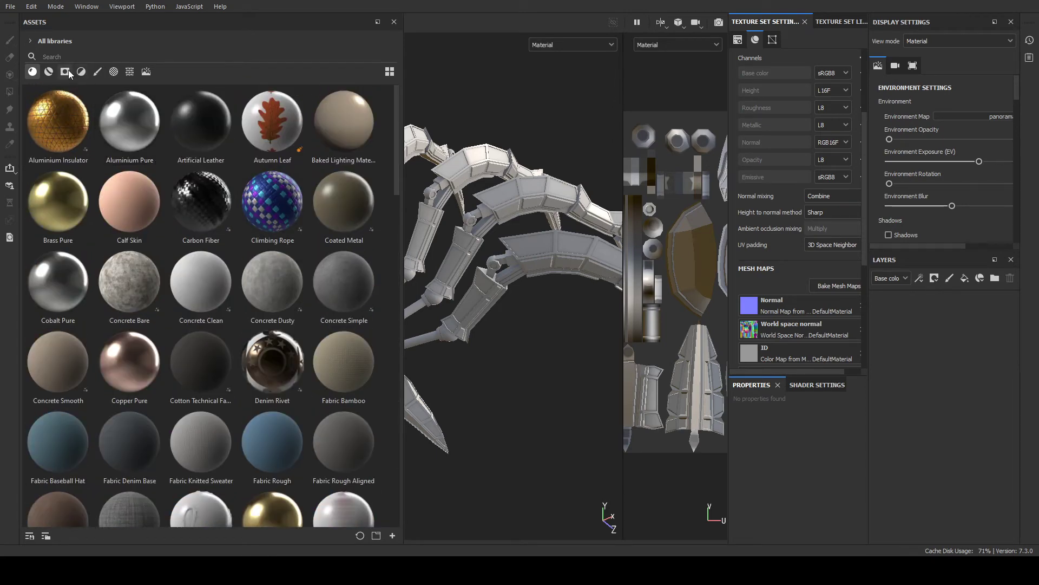
pyautogui.click(66, 73)
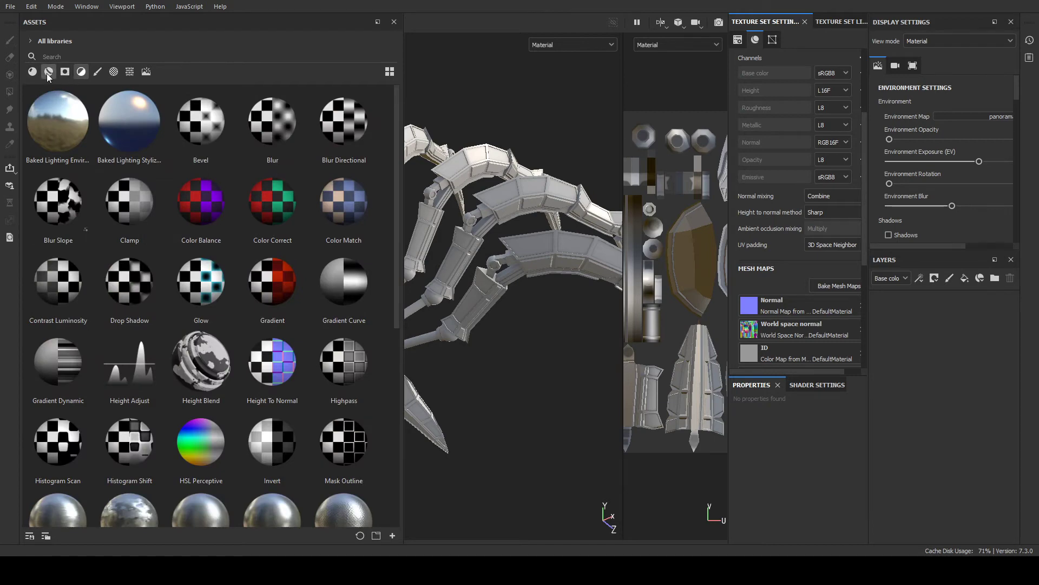
pyautogui.click(46, 74)
pyautogui.scroll(-10, 179, 179)
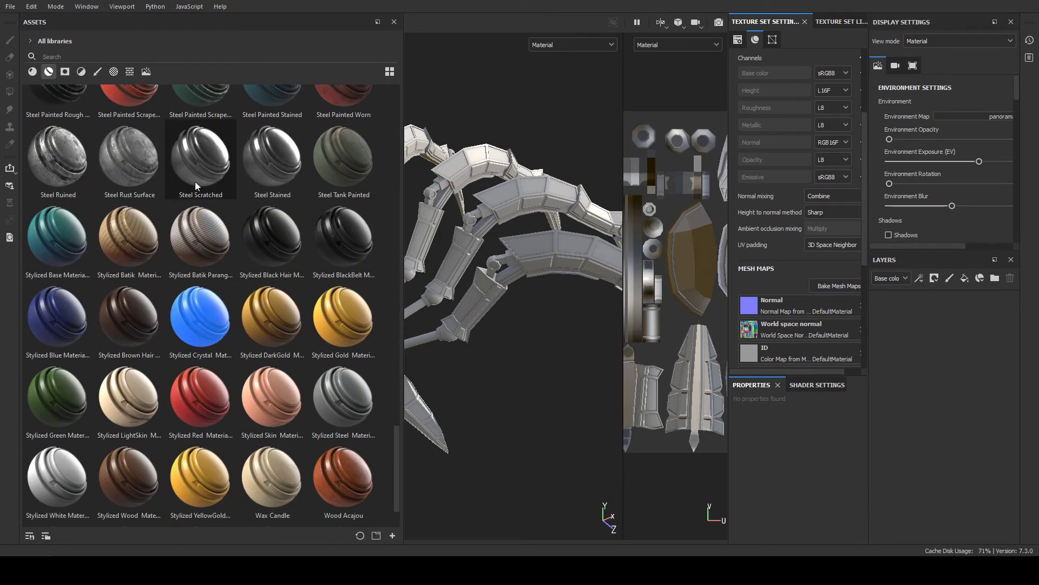
# - Close the asset library and add an empty paint layer to the layer stack
pyautogui.click(394, 21)
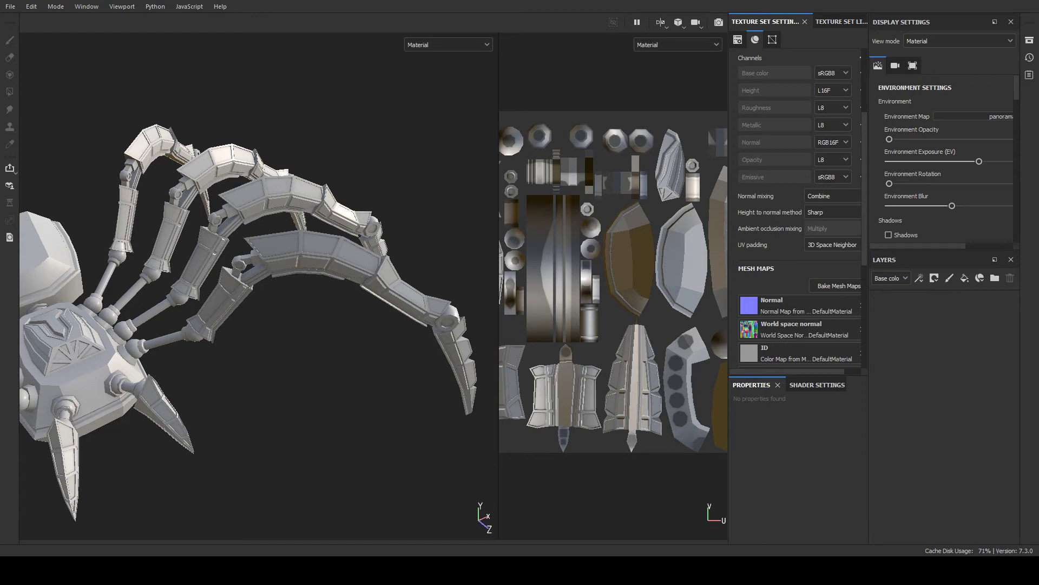
pyautogui.keyDown('alt'); pyautogui.moveTo(411, 309); pyautogui.dragTo(178, 217); pyautogui.keyUp('alt')
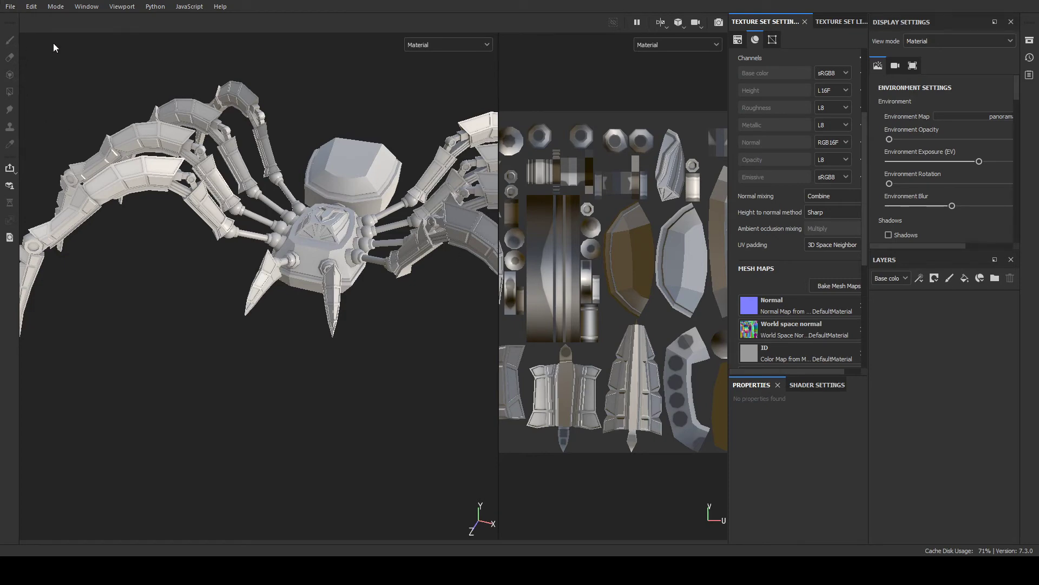
pyautogui.keyDown('alt'); pyautogui.moveTo(53, 43); pyautogui.dragTo(63, 109); pyautogui.keyUp('alt')
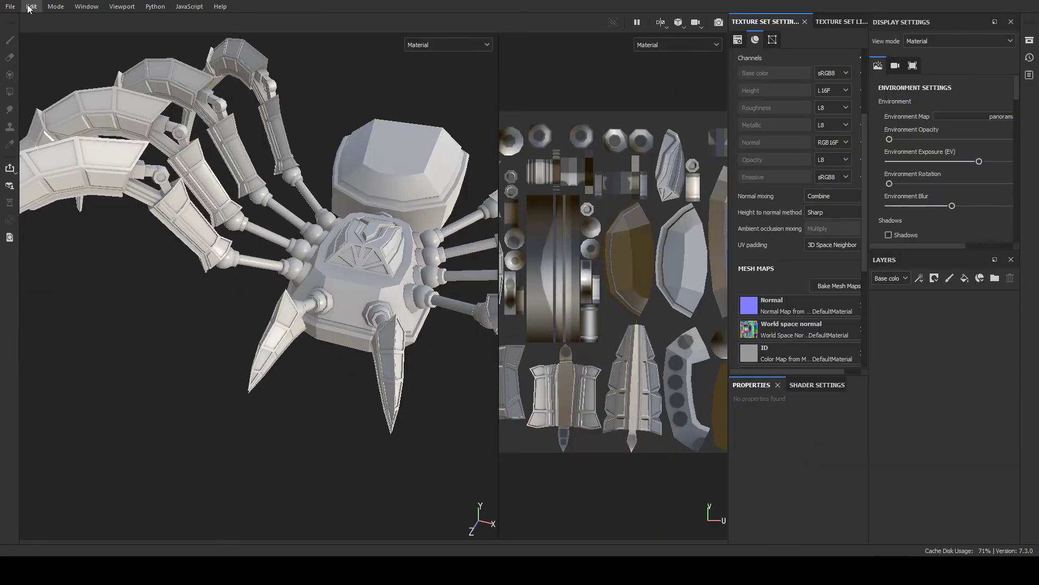
pyautogui.click(4, 4)
pyautogui.click(943, 278)
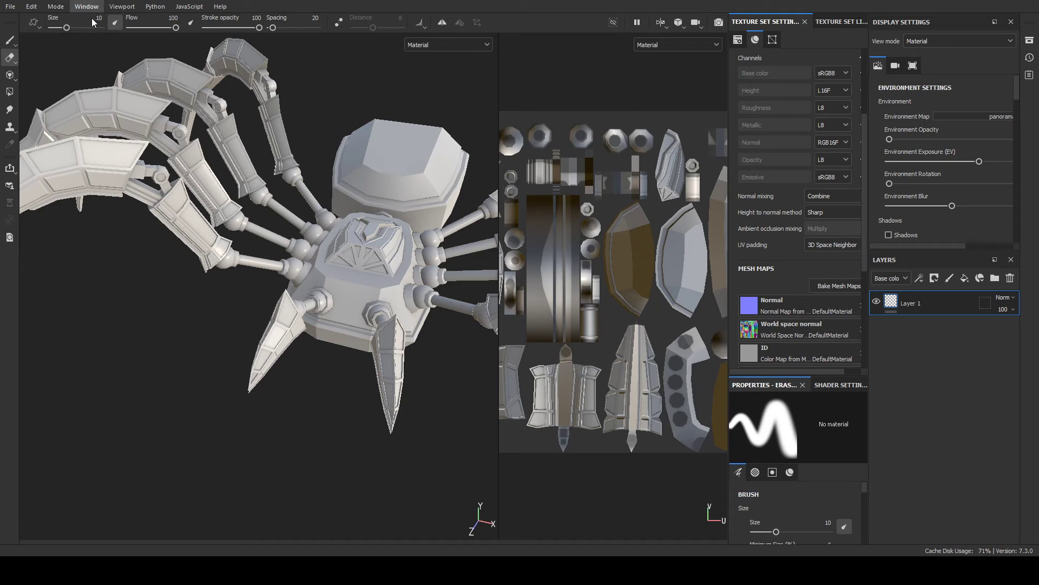
# - Reopen the asset library, narrow it to a single column of thumbnails and view its base materials
pyautogui.click(162, 22)
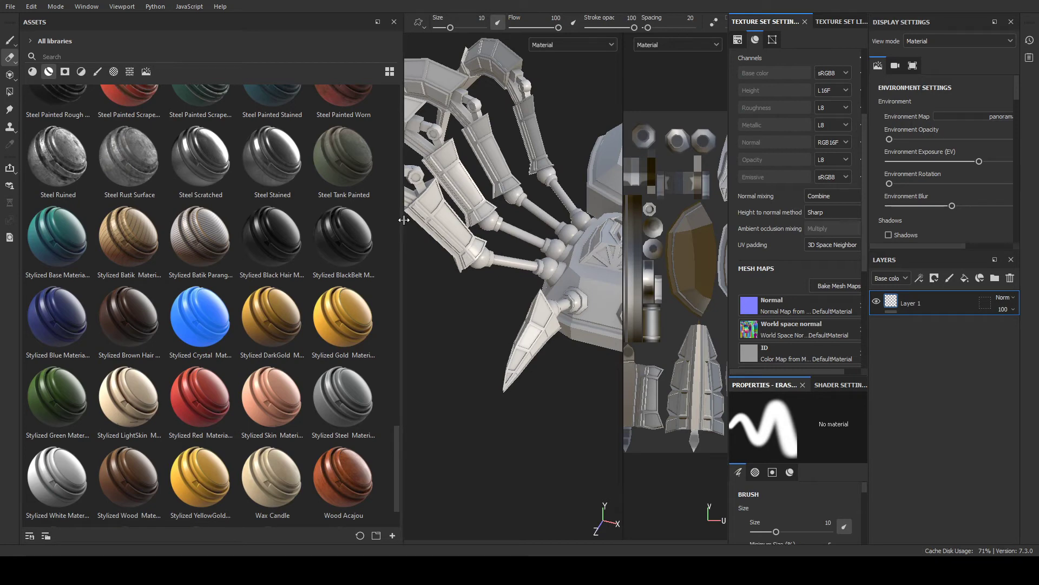
pyautogui.moveTo(403, 224); pyautogui.dragTo(104, 224)
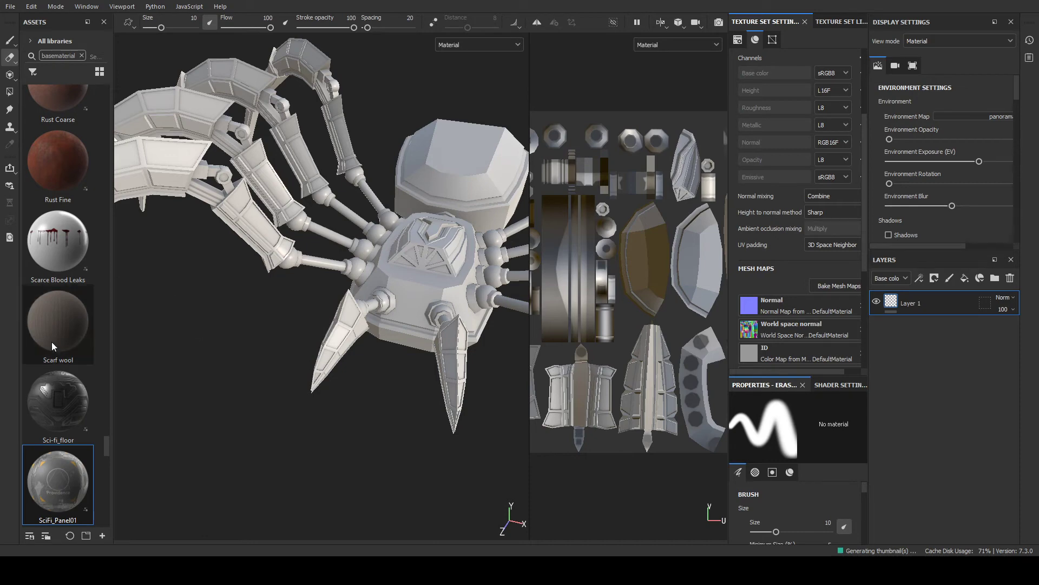
pyautogui.scroll(-10, 59, 303)
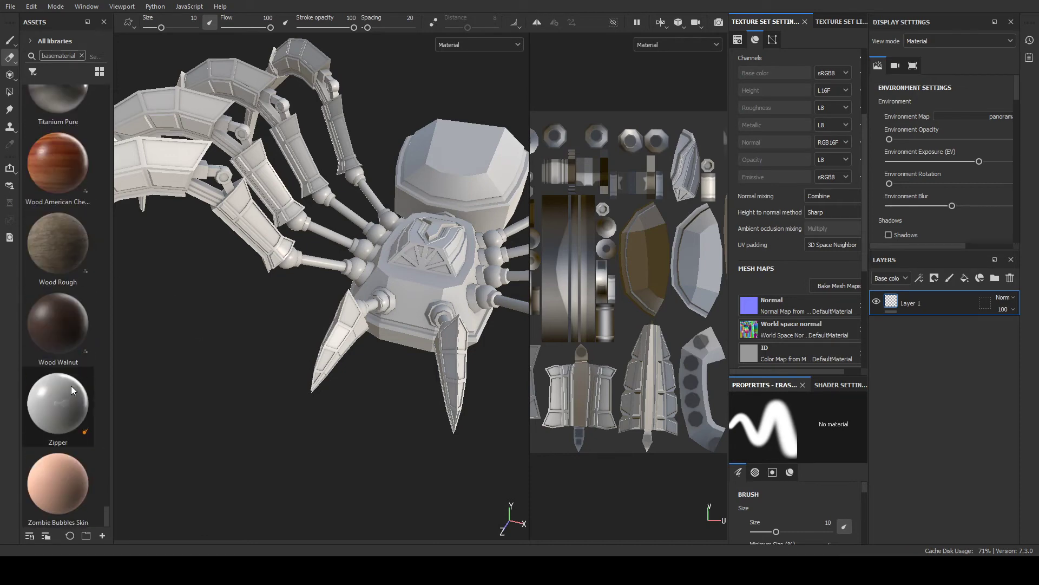
pyautogui.moveTo(215, 332)
pyautogui.keyDown('alt'); pyautogui.mouseDown()
pyautogui.moveTo(276, 320)
pyautogui.moveTo(304, 348)
pyautogui.moveTo(267, 339)
pyautogui.moveTo(268, 319)
pyautogui.mouseUp(); pyautogui.keyUp('alt')
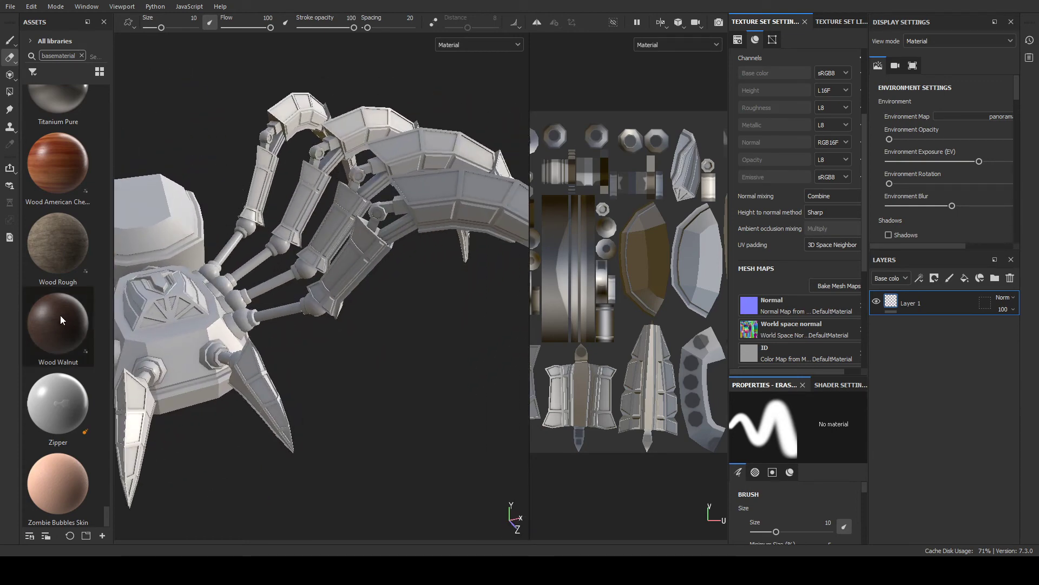
# - Clear the basematerial search filter and browse the smart materials and regular materials for a suitable sci-fi surface
pyautogui.click(81, 56)
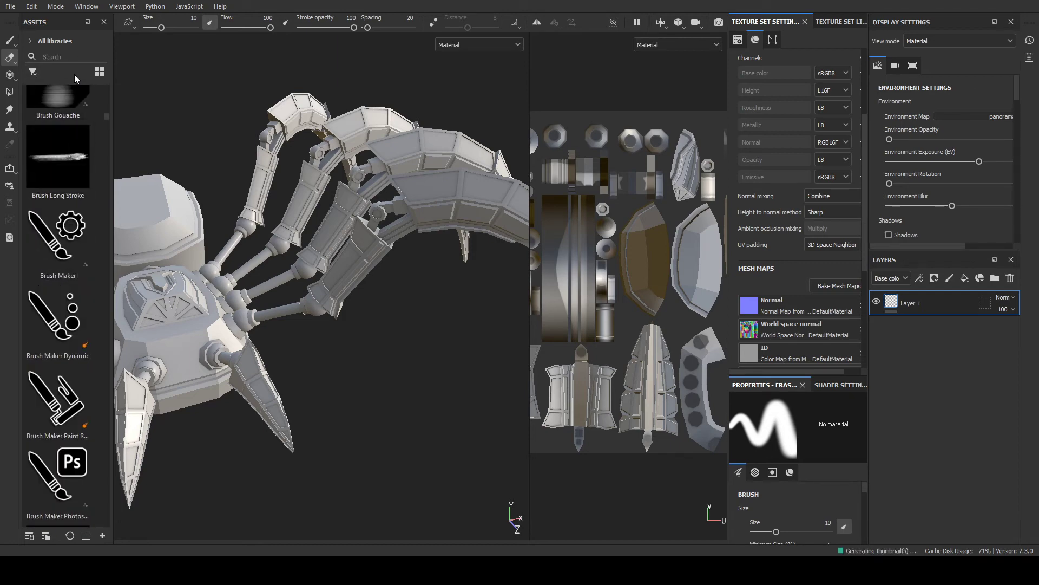
pyautogui.click(58, 99)
pyautogui.scroll(-10, 95, 240)
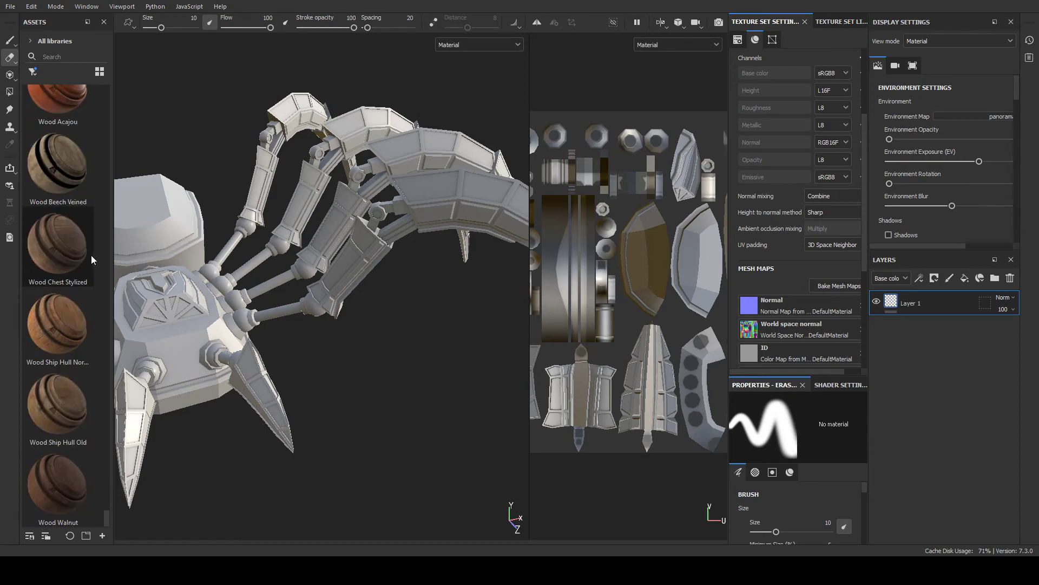
pyautogui.scroll(3, 92, 241)
pyautogui.scroll(10, 92, 240)
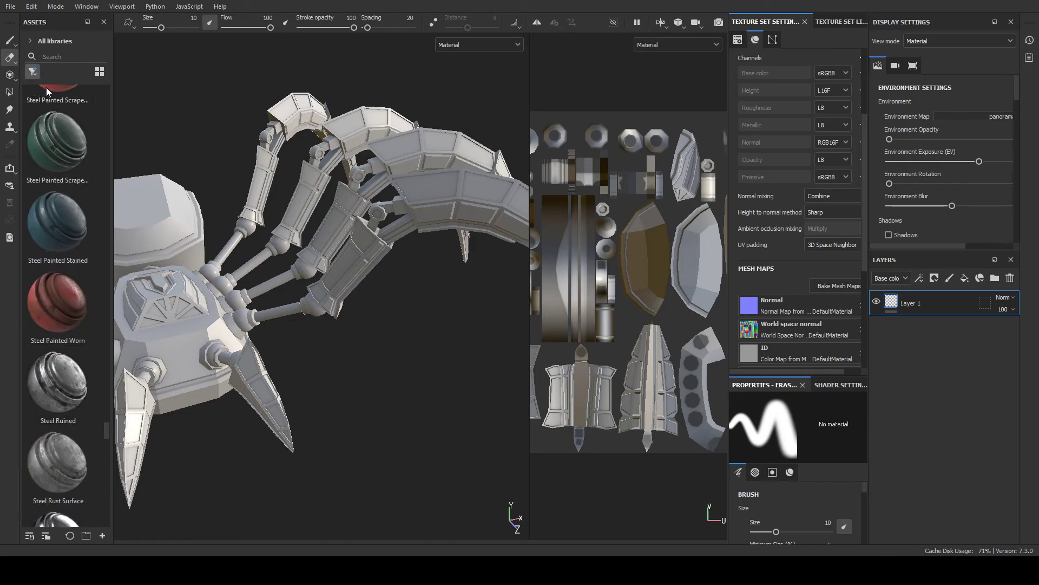
pyautogui.scroll(8, 67, 110)
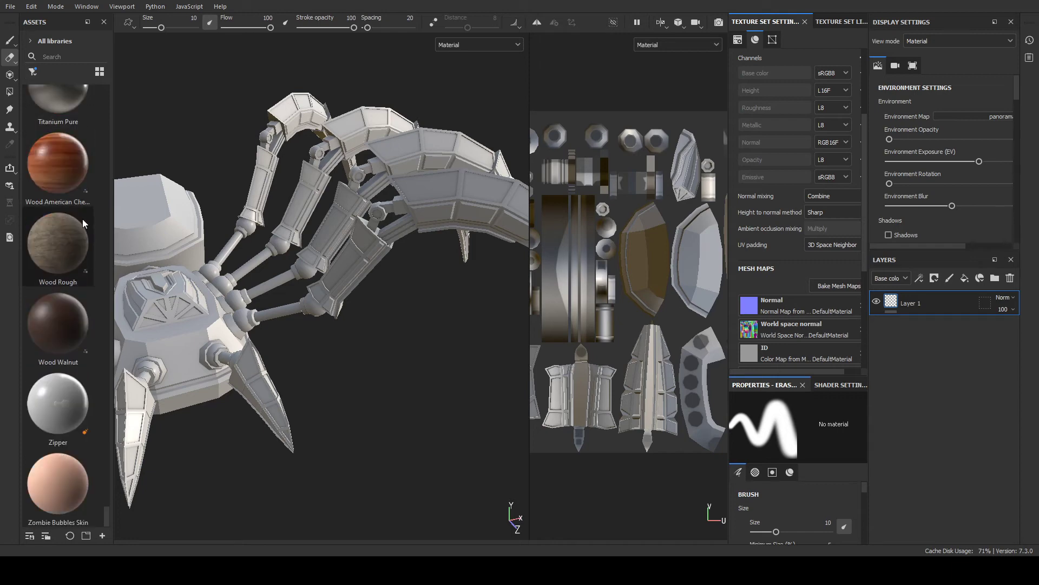
pyautogui.scroll(-5, 72, 258)
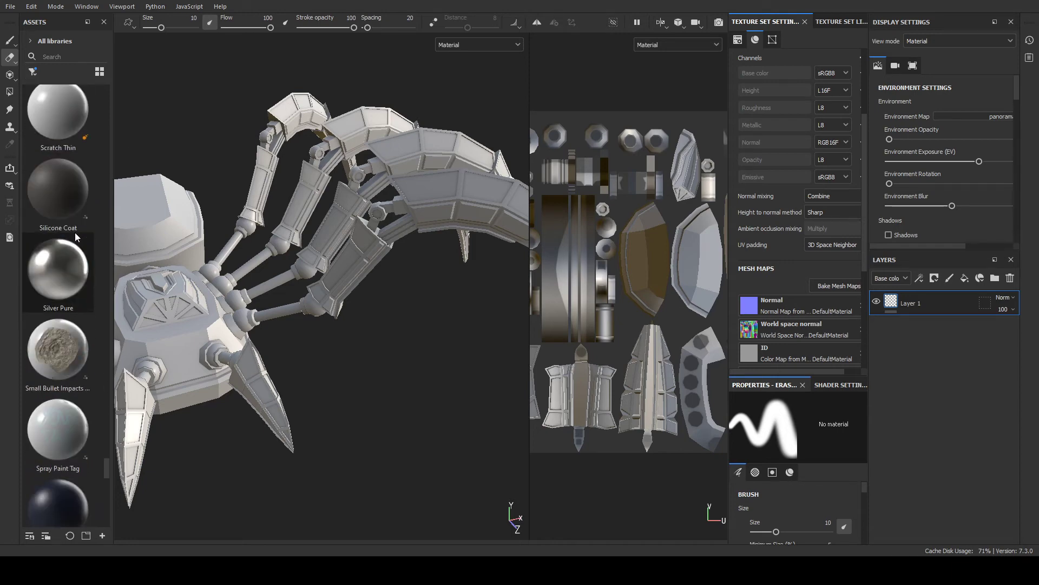
pyautogui.scroll(5, 59, 256)
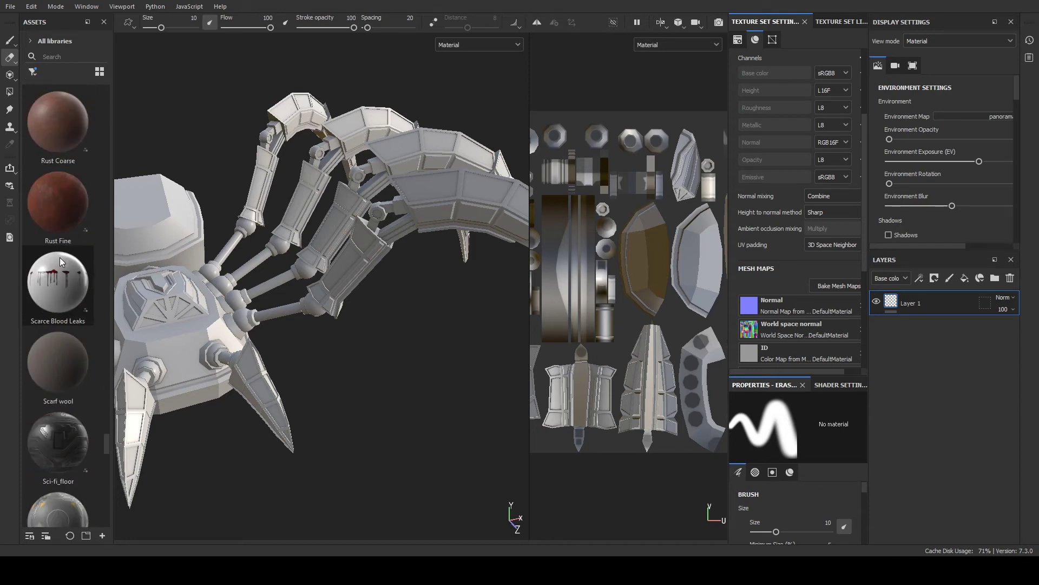
pyautogui.scroll(-8, 67, 281)
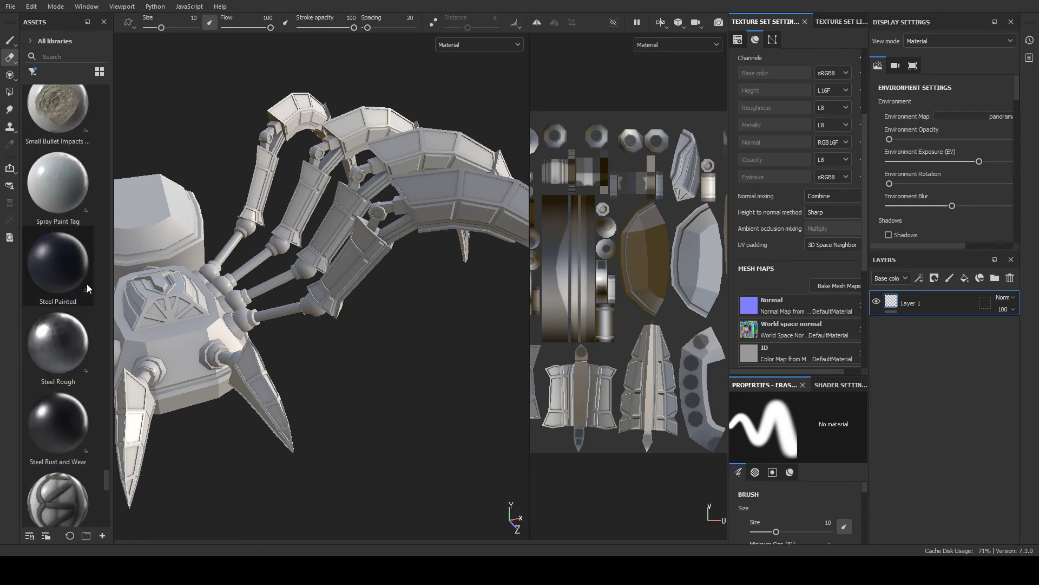
# - Apply the Sci-fi_floor material as a fill layer beneath Layer 1 and inspect it on the mech's body and legs
pyautogui.moveTo(106, 502); pyautogui.dragTo(99, 444)
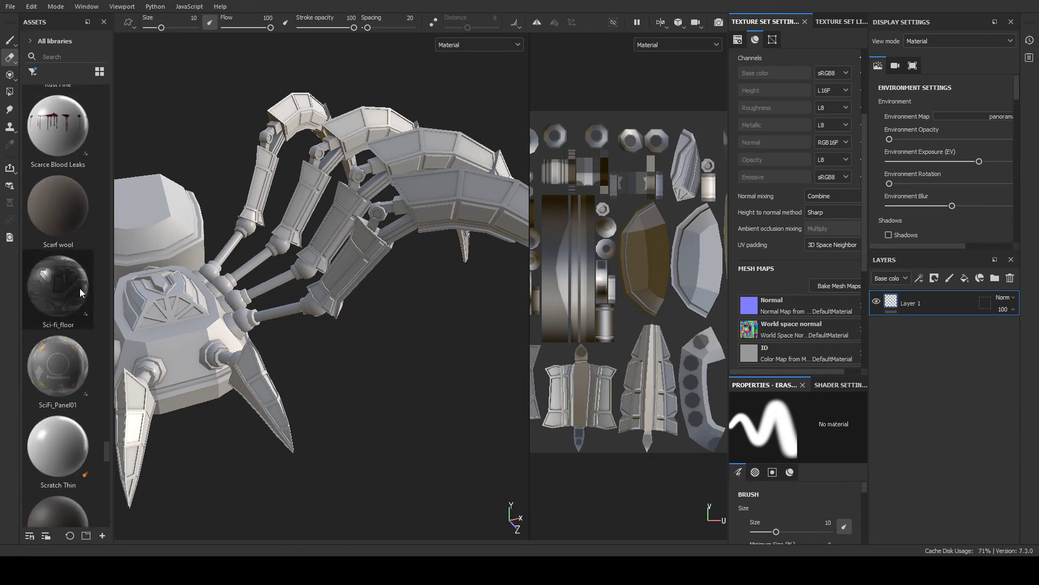
pyautogui.moveTo(34, 279); pyautogui.dragTo(910, 324)
pyautogui.moveTo(837, 299); pyautogui.dragTo(463, 277)
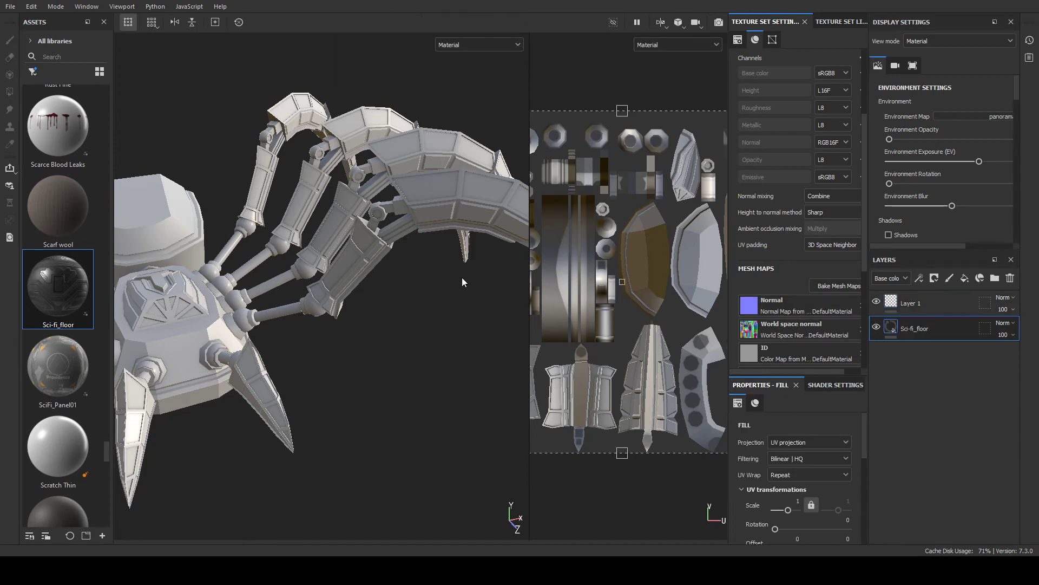
pyautogui.keyDown('alt'); pyautogui.moveTo(400, 292); pyautogui.dragTo(484, 260); pyautogui.keyUp('alt')
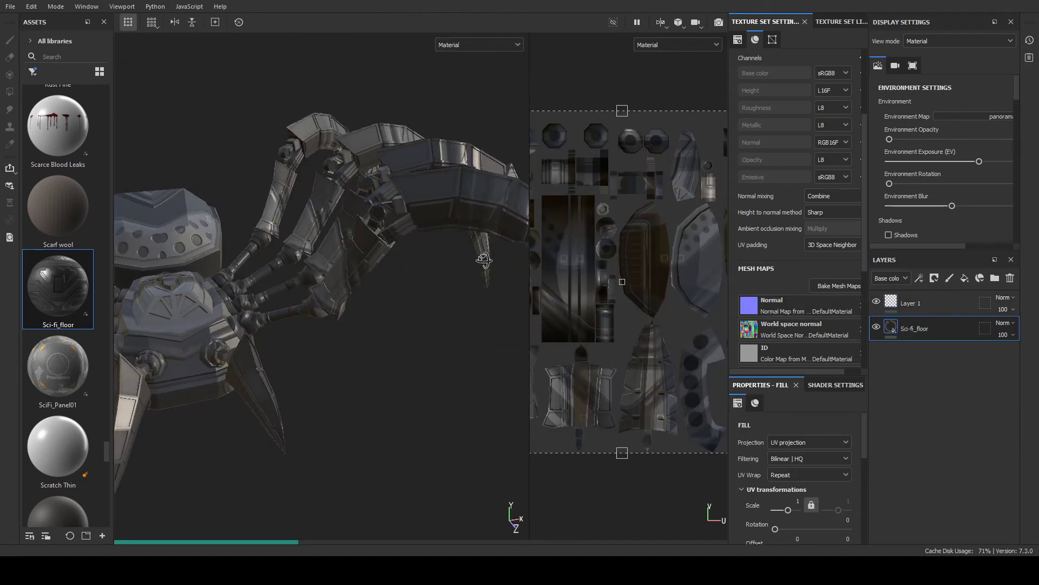
pyautogui.keyDown('alt'); pyautogui.moveTo(333, 281); pyautogui.dragTo(458, 266); pyautogui.keyUp('alt')
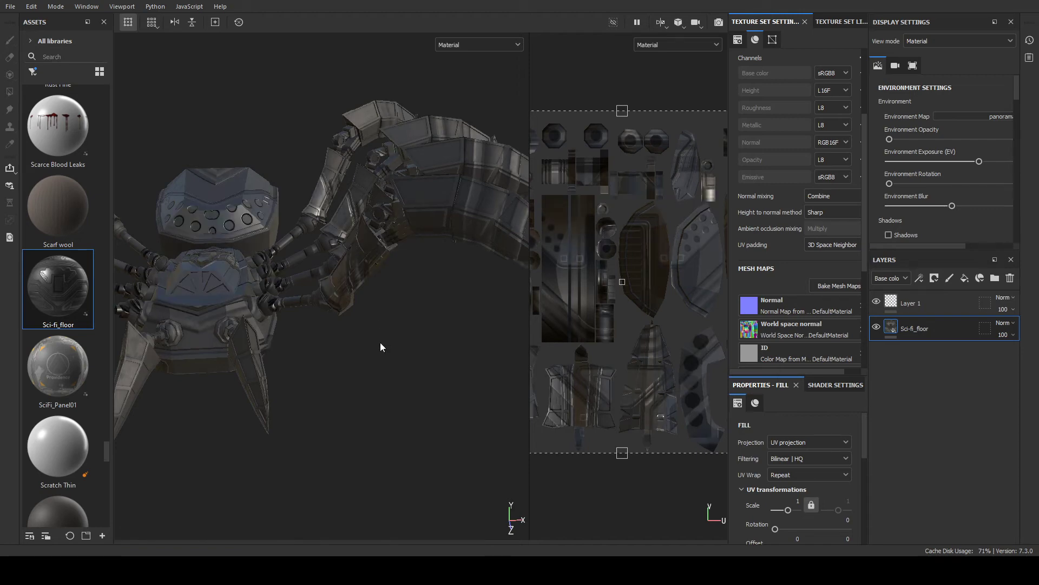
pyautogui.keyDown('alt'); pyautogui.moveTo(425, 269); pyautogui.dragTo(347, 306); pyautogui.keyUp('alt')
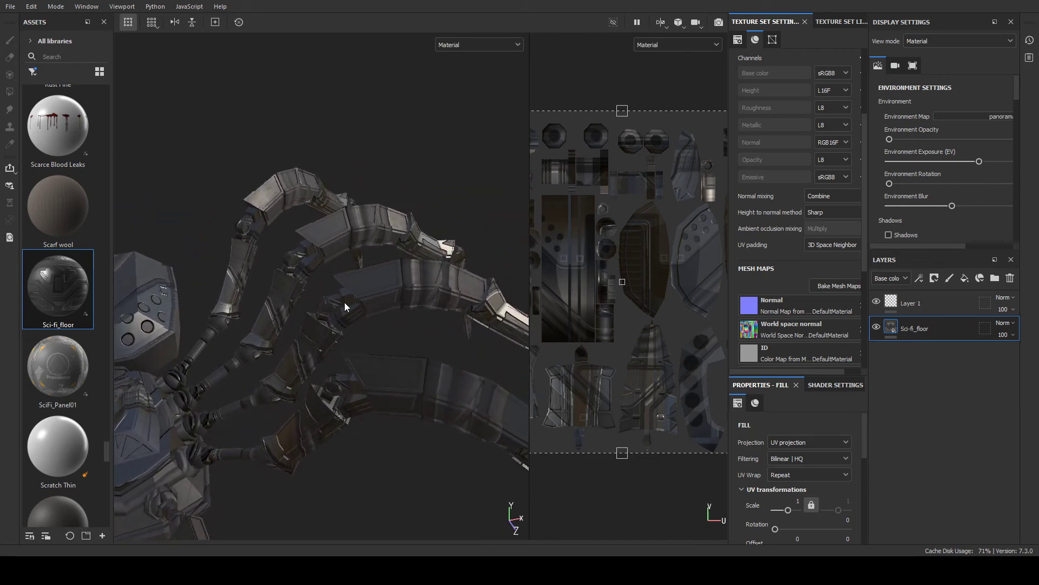
# - Delete Layer 1 from the layer stack and check the Sci-fi_floor surface on the mech's abdomen
pyautogui.click(986, 302)
pyautogui.click(1011, 278)
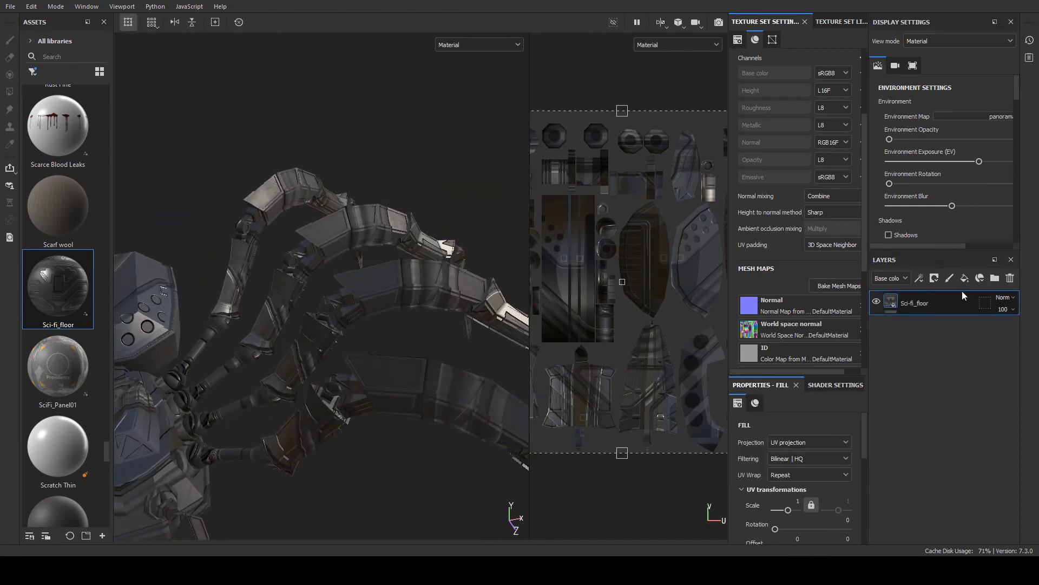
pyautogui.keyDown('alt'); pyautogui.moveTo(331, 310); pyautogui.dragTo(247, 323); pyautogui.keyUp('alt')
pyautogui.scroll(-2, 423, 344)
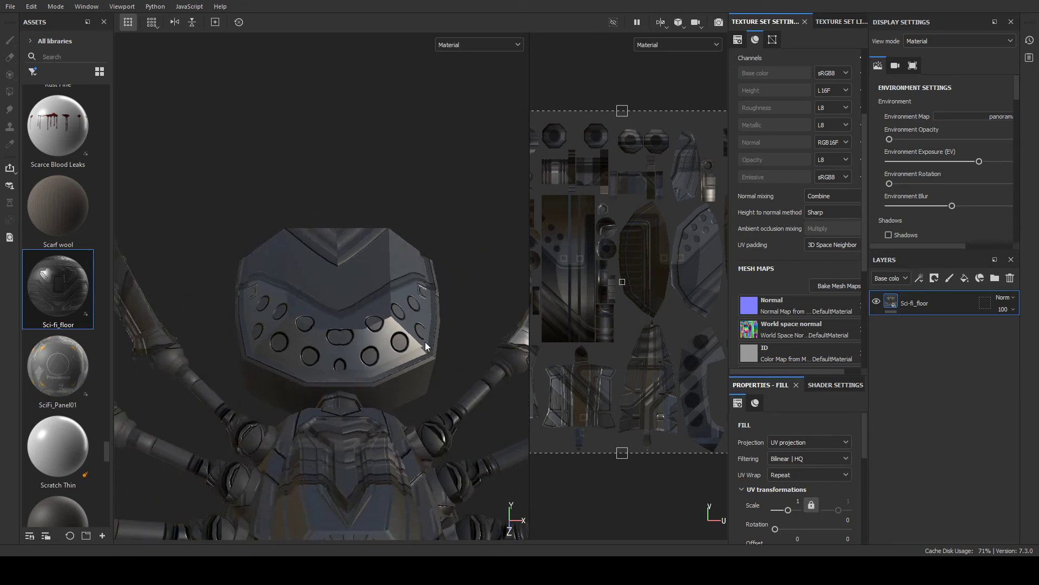
pyautogui.keyDown('alt'); pyautogui.moveTo(423, 345); pyautogui.dragTo(379, 362); pyautogui.keyUp('alt')
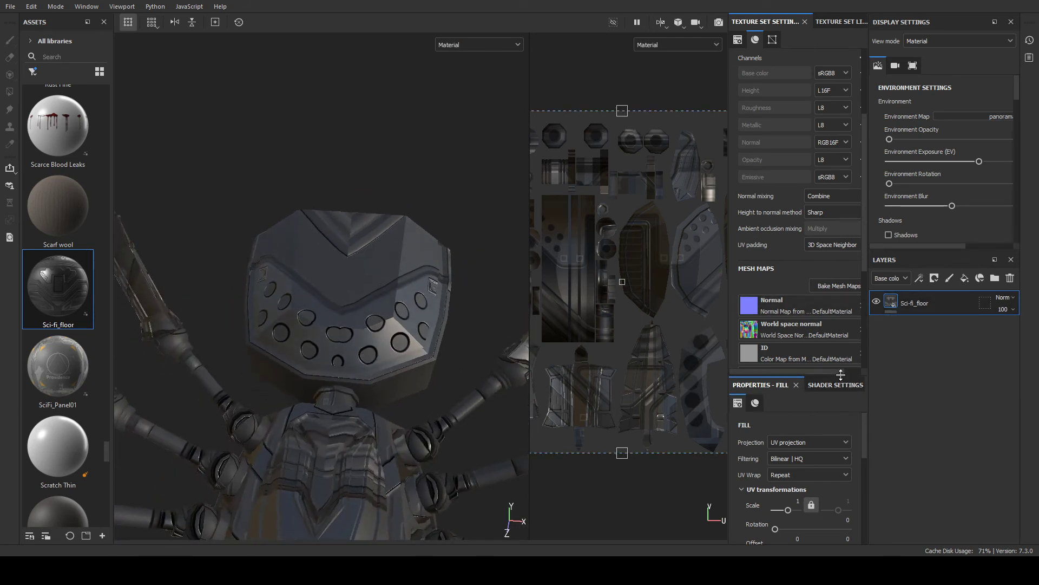
# - Enlarge the fill properties area and set the Sci-fi_floor layer's UV scale to 3.21
pyautogui.moveTo(842, 372); pyautogui.dragTo(843, 244)
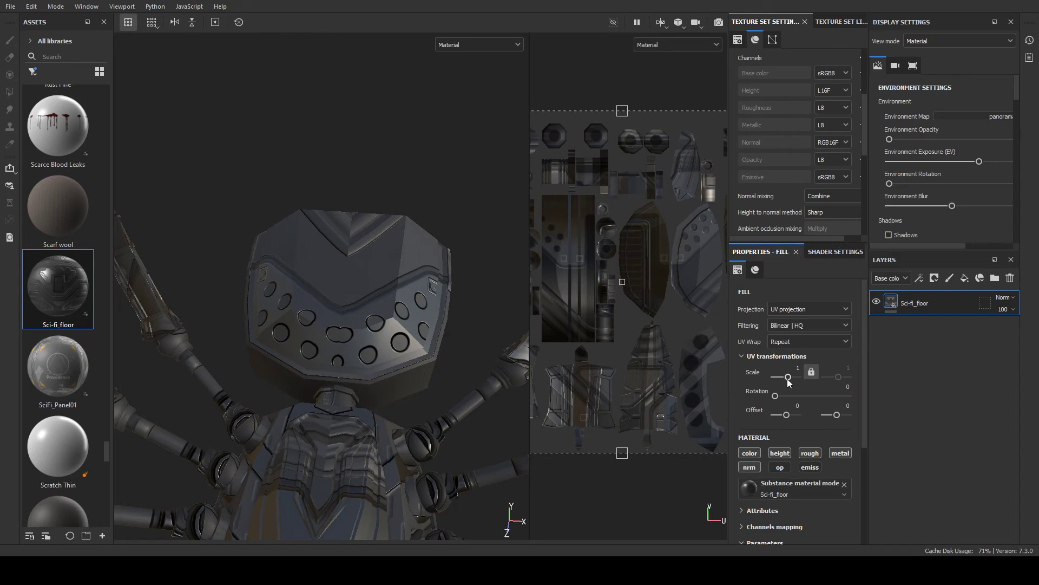
pyautogui.moveTo(789, 376); pyautogui.dragTo(762, 381)
pyautogui.scroll(-3, 398, 355)
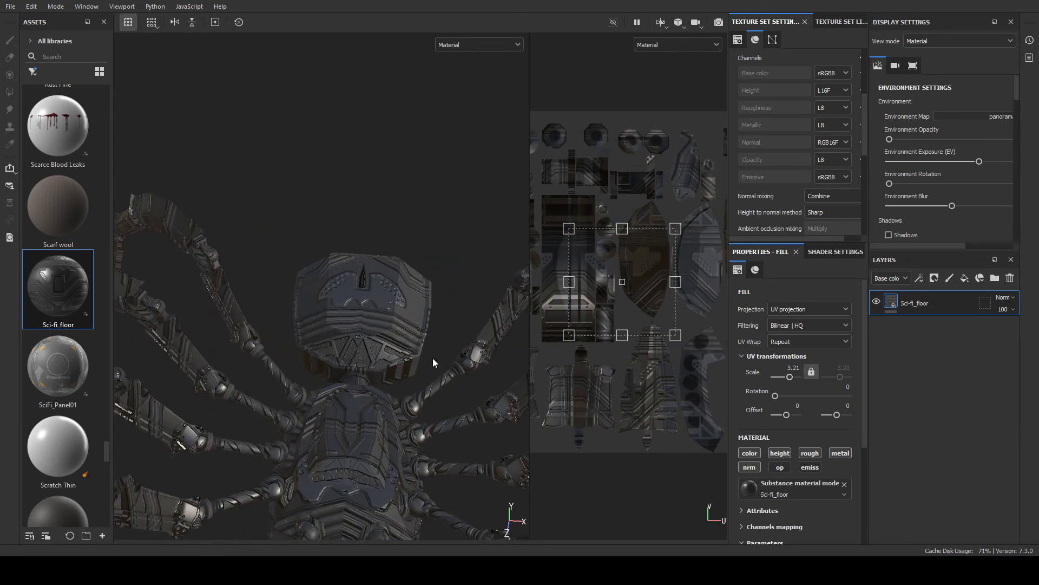
pyautogui.keyDown('alt'); pyautogui.moveTo(433, 361); pyautogui.dragTo(346, 349); pyautogui.keyUp('alt')
pyautogui.keyDown('alt'); pyautogui.moveTo(346, 349); pyautogui.dragTo(374, 292, button='middle'); pyautogui.keyUp('alt')
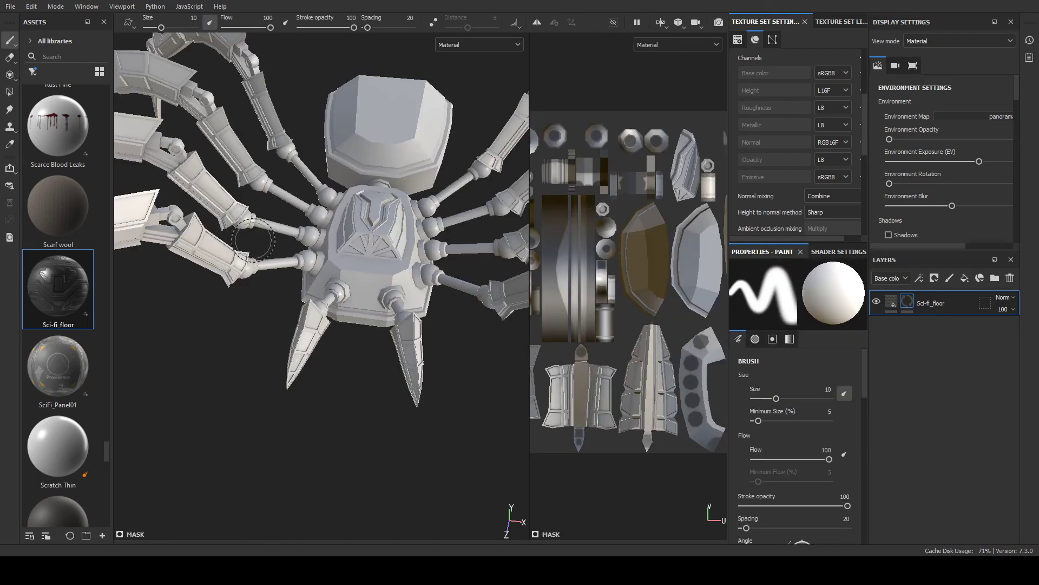
# - Undo the black mask on the Sci-fi_floor layer and give the layer a white mask instead
pyautogui.hotkey('ctrl', 'z')
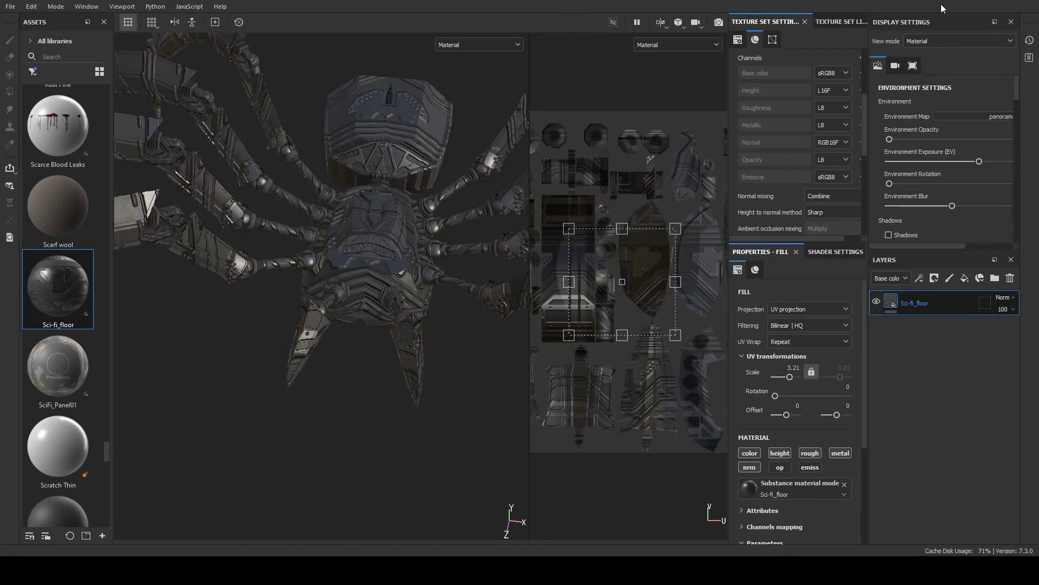
pyautogui.hotkey('ctrl', 'y')
pyautogui.keyDown('alt'); pyautogui.moveTo(428, 247); pyautogui.dragTo(413, 310, button='right'); pyautogui.keyUp('alt')
pyautogui.keyDown('alt'); pyautogui.moveTo(355, 328); pyautogui.dragTo(454, 325); pyautogui.keyUp('alt')
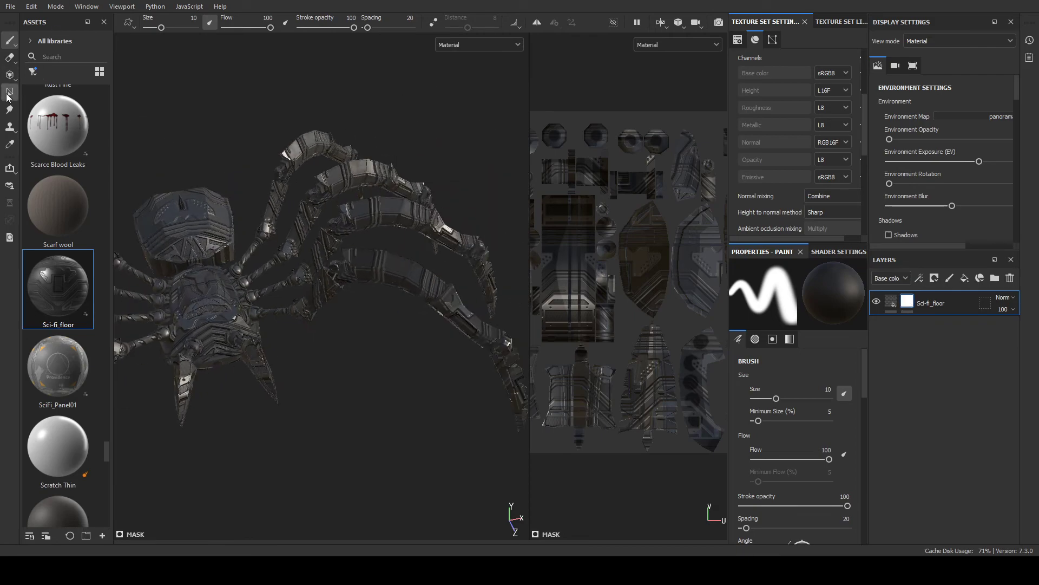
# - Switch to Polygon Fill with the quad fill mode for the layer mask and set its fill color to 0
pyautogui.click(8, 93)
pyautogui.scroll(3, 369, 255)
pyautogui.keyDown('alt'); pyautogui.moveTo(347, 260); pyautogui.dragTo(391, 260); pyautogui.keyUp('alt')
pyautogui.scroll(3, 372, 250)
pyautogui.keyDown('alt'); pyautogui.moveTo(397, 238); pyautogui.dragTo(416, 218, button='middle'); pyautogui.keyUp('alt')
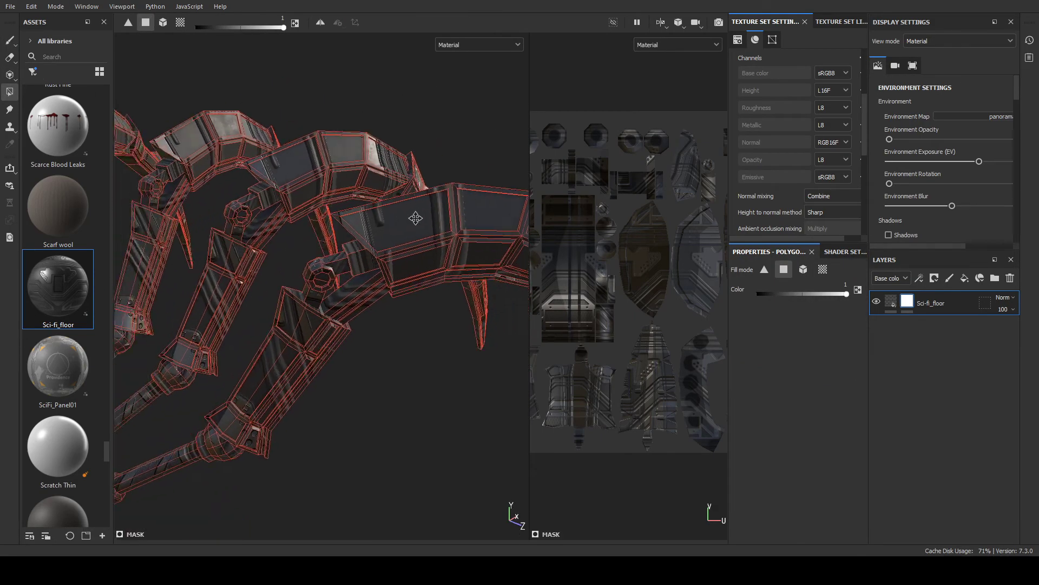
pyautogui.keyDown('alt'); pyautogui.moveTo(398, 236); pyautogui.dragTo(402, 233); pyautogui.keyUp('alt')
pyautogui.scroll(2, 394, 237)
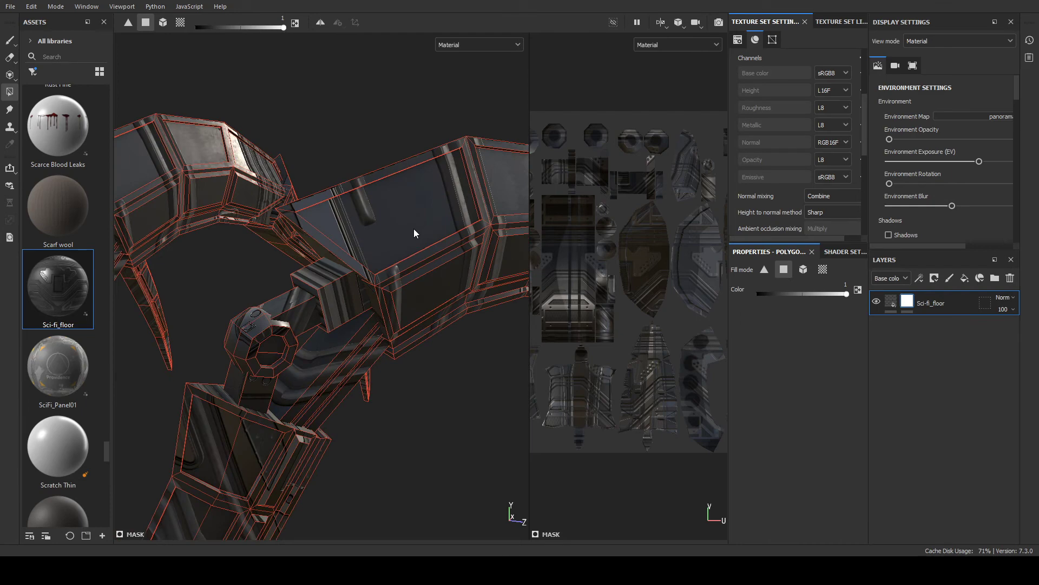
pyautogui.scroll(1, 538, 269)
pyautogui.scroll(3, 487, 243)
pyautogui.scroll(-2, 489, 232)
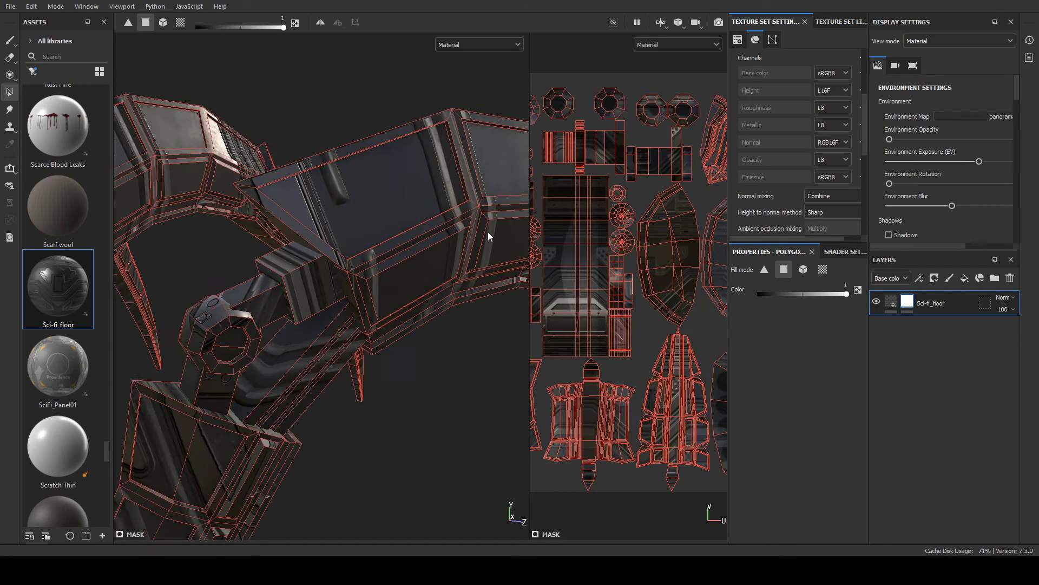
pyautogui.scroll(-3, 488, 233)
pyautogui.moveTo(810, 294); pyautogui.dragTo(750, 295)
pyautogui.scroll(5, 469, 278)
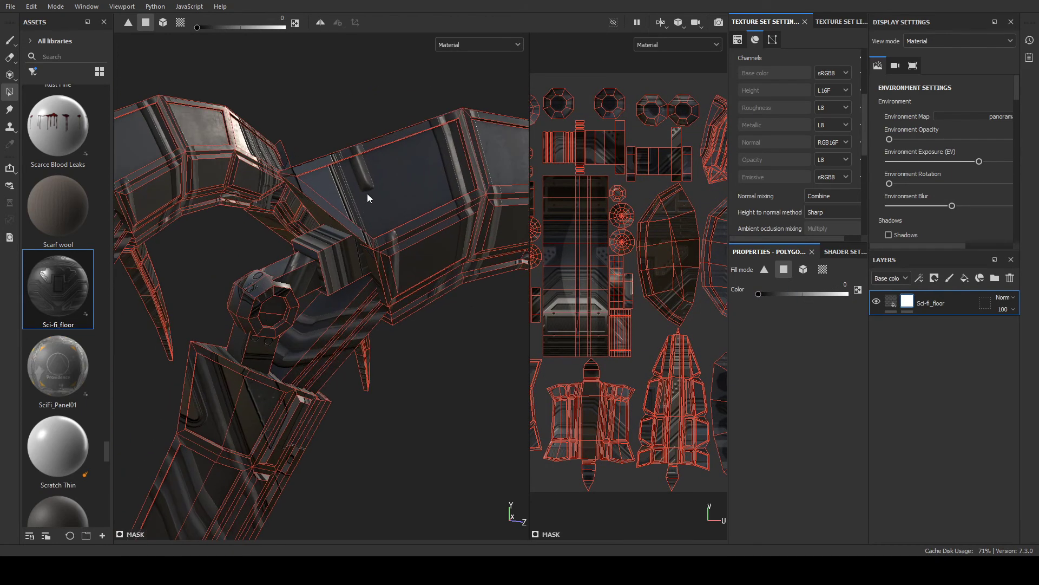
# - Mask the large outer panels along the arched upper leg segment out of the Sci-fi_floor layer
pyautogui.scroll(3, 468, 186)
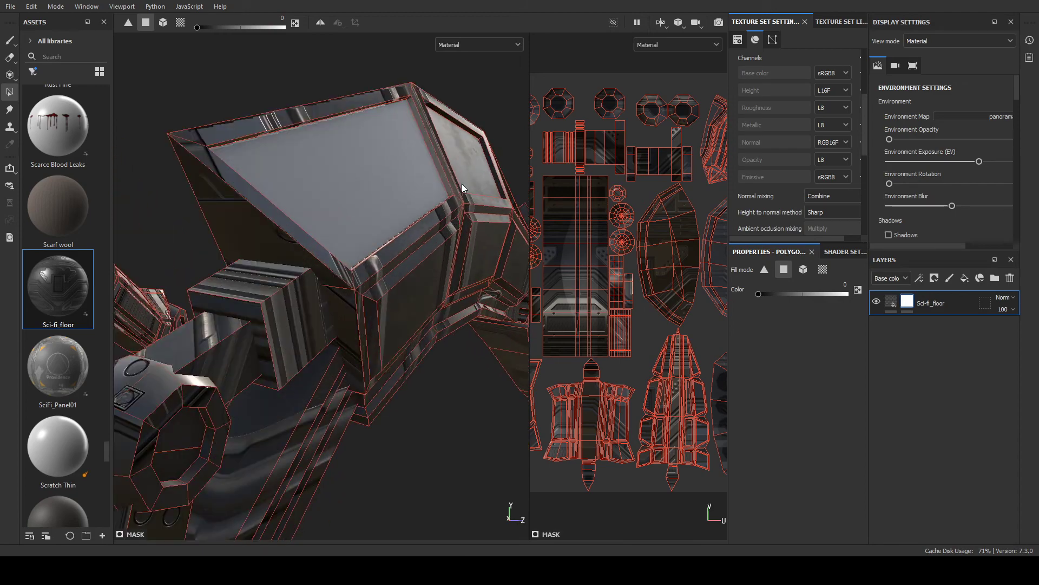
pyautogui.keyDown('alt'); pyautogui.moveTo(462, 185); pyautogui.dragTo(320, 129); pyautogui.keyUp('alt')
pyautogui.keyDown('alt'); pyautogui.moveTo(381, 154); pyautogui.dragTo(327, 239); pyautogui.keyUp('alt')
pyautogui.scroll(-2, 362, 158)
pyautogui.click(318, 277)
pyautogui.scroll(3, 324, 226)
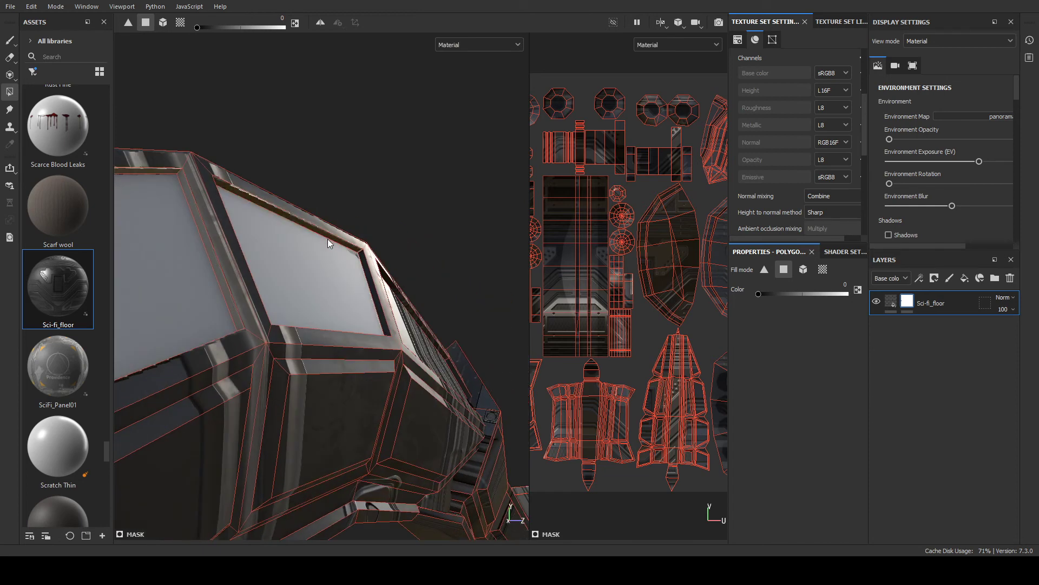
pyautogui.click(378, 307)
pyautogui.keyDown('alt'); pyautogui.moveTo(377, 307); pyautogui.dragTo(310, 298); pyautogui.keyUp('alt')
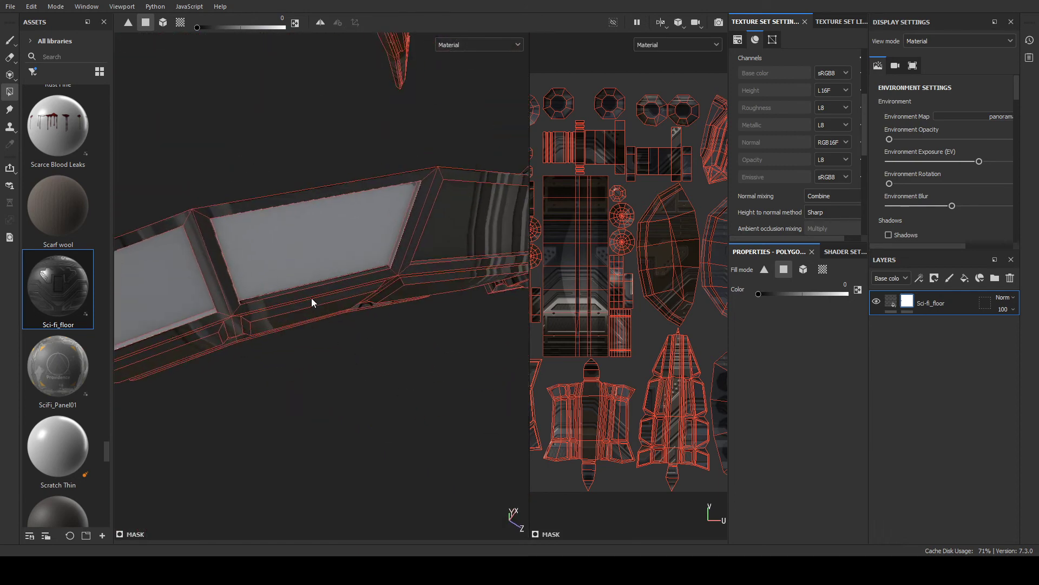
pyautogui.keyDown('alt'); pyautogui.moveTo(420, 288); pyautogui.dragTo(339, 272); pyautogui.keyUp('alt')
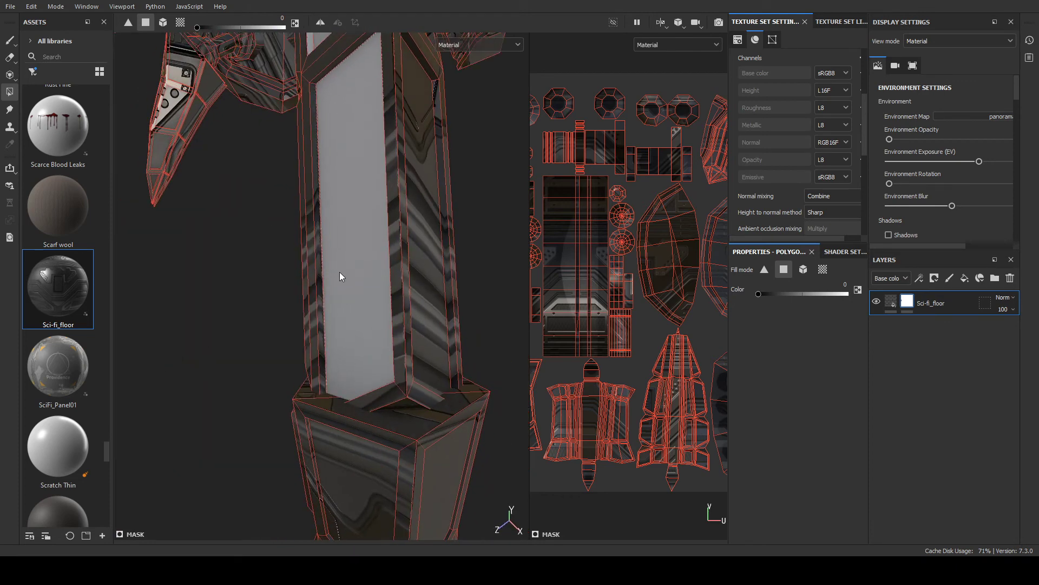
pyautogui.keyDown('alt'); pyautogui.moveTo(310, 319); pyautogui.dragTo(370, 128); pyautogui.keyUp('alt')
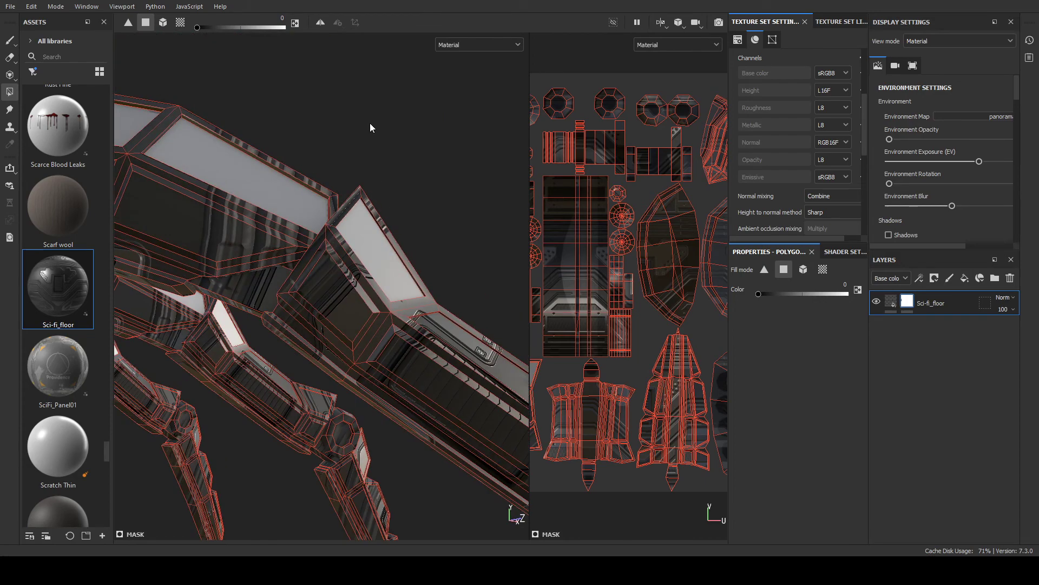
# - Try masking the thin bevel faces that border the cleared panels on the arched leg segment
pyautogui.keyDown('alt'); pyautogui.moveTo(396, 279); pyautogui.dragTo(394, 279); pyautogui.keyUp('alt')
pyautogui.scroll(2, 394, 278)
pyautogui.keyDown('alt'); pyautogui.moveTo(397, 229); pyautogui.dragTo(449, 347); pyautogui.keyUp('alt')
pyautogui.scroll(1, 384, 242)
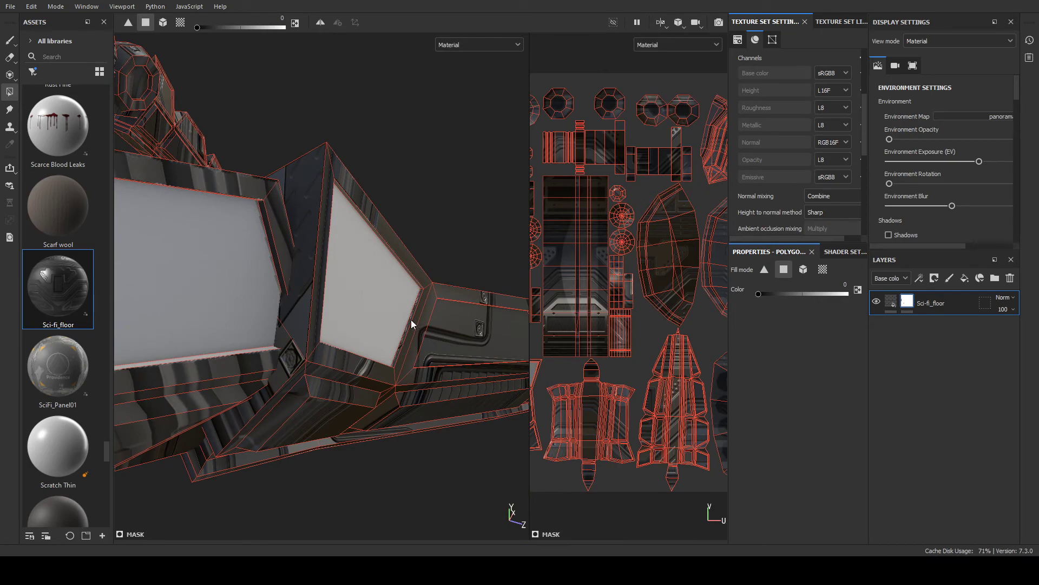
pyautogui.keyDown('alt'); pyautogui.moveTo(458, 336); pyautogui.dragTo(276, 254); pyautogui.keyUp('alt')
pyautogui.scroll(-3, 345, 293)
pyautogui.scroll(5, 233, 285)
pyautogui.keyDown('alt'); pyautogui.moveTo(235, 281); pyautogui.dragTo(323, 257, button='middle'); pyautogui.keyUp('alt')
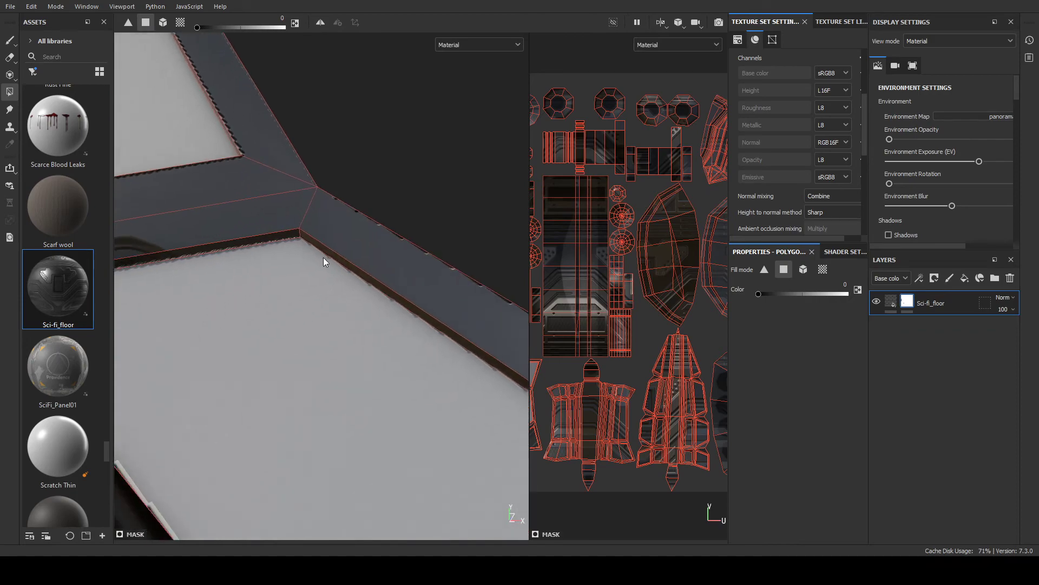
pyautogui.click(277, 237)
pyautogui.click(313, 242)
pyautogui.scroll(-2, 366, 279)
# - Mask the lower leg panels and their thin border faces out of the Sci-fi_floor layer
pyautogui.keyDown('alt'); pyautogui.moveTo(366, 279); pyautogui.dragTo(310, 369); pyautogui.keyUp('alt')
pyautogui.keyDown('alt'); pyautogui.moveTo(268, 319); pyautogui.dragTo(377, 286); pyautogui.keyUp('alt')
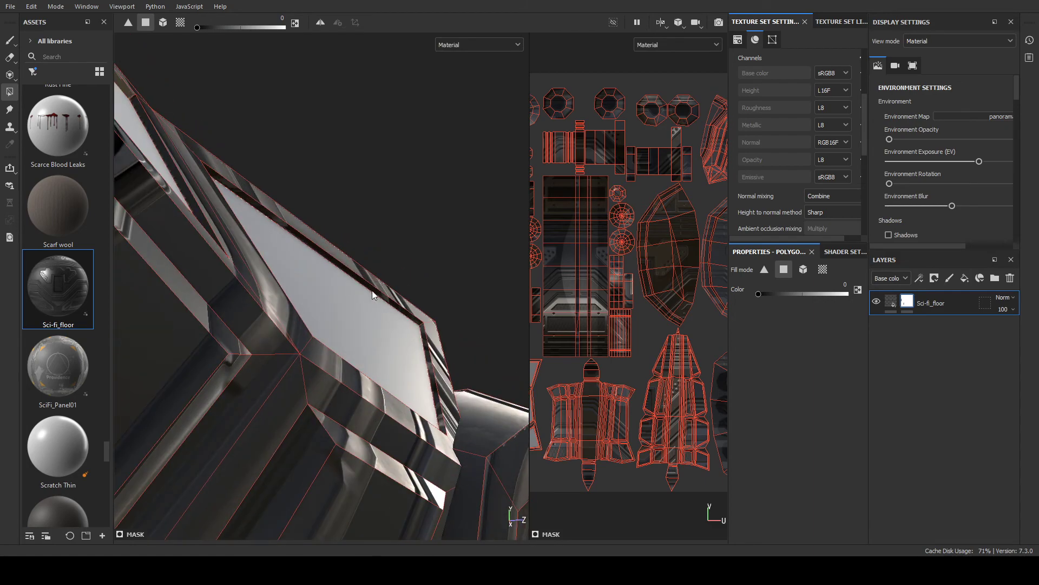
pyautogui.keyDown('alt'); pyautogui.moveTo(436, 302); pyautogui.dragTo(350, 352); pyautogui.keyUp('alt')
pyautogui.keyDown('alt'); pyautogui.moveTo(251, 382); pyautogui.dragTo(271, 322); pyautogui.keyUp('alt')
pyautogui.click(285, 339)
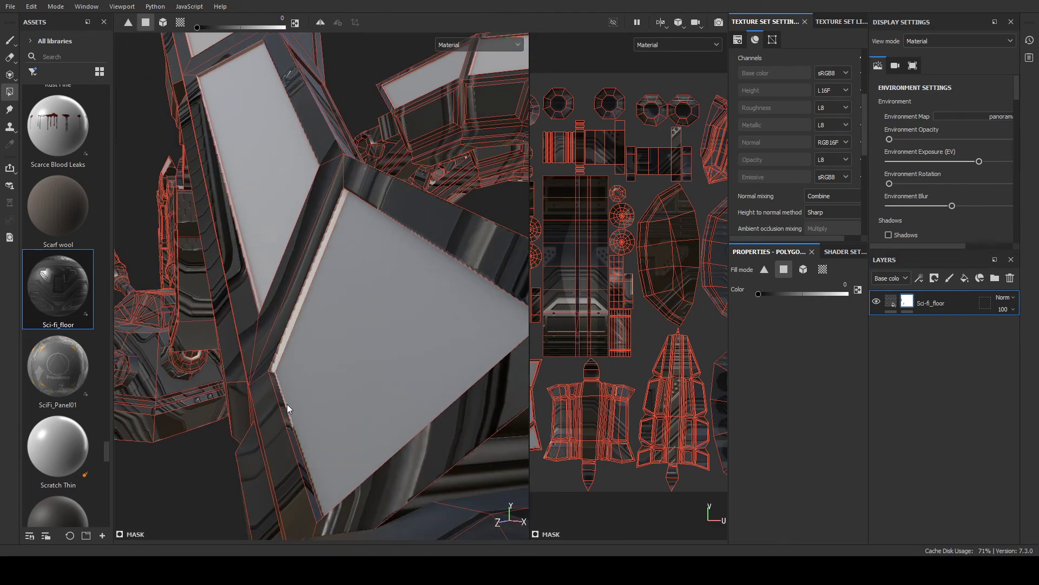
pyautogui.keyDown('alt'); pyautogui.moveTo(287, 404); pyautogui.dragTo(294, 366); pyautogui.keyUp('alt')
pyautogui.click(278, 428)
pyautogui.scroll(-3, 278, 428)
pyautogui.click(388, 344)
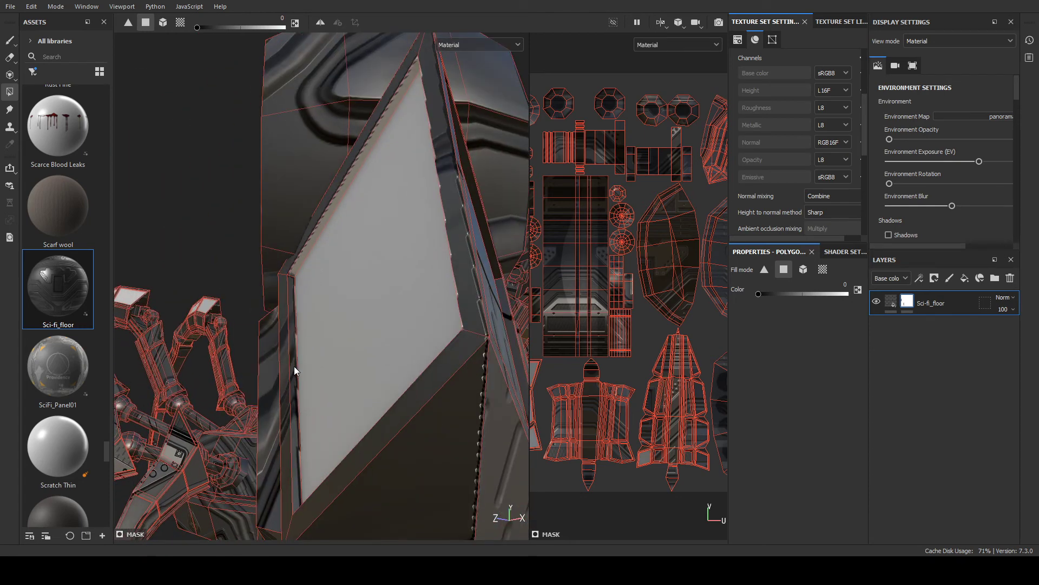
pyautogui.keyDown('alt'); pyautogui.moveTo(322, 314); pyautogui.dragTo(379, 323); pyautogui.keyUp('alt')
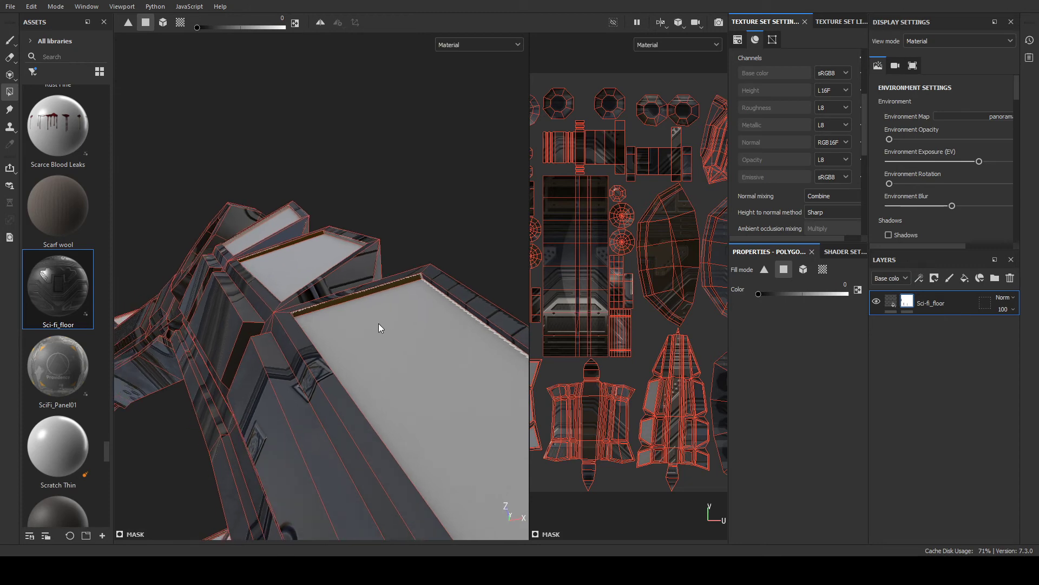
# - Undo the polygon fills made on the legs in the Sci-fi_floor mask
pyautogui.hotkey('ctrl', 'z')
pyautogui.scroll(-2, 378, 323)
pyautogui.hotkey('ctrl', 'z')
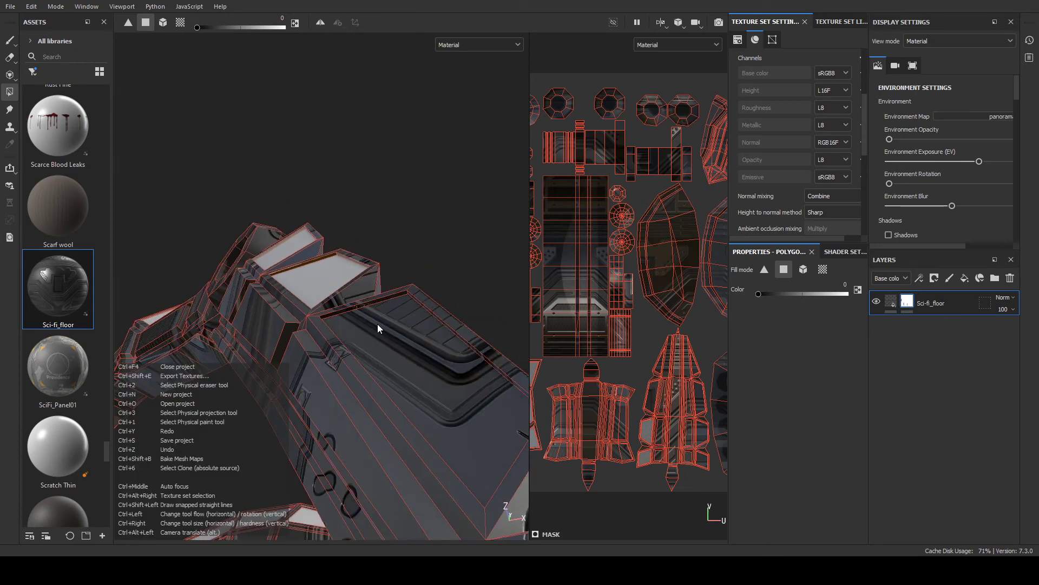
pyautogui.hotkey('ctrl', 'z')
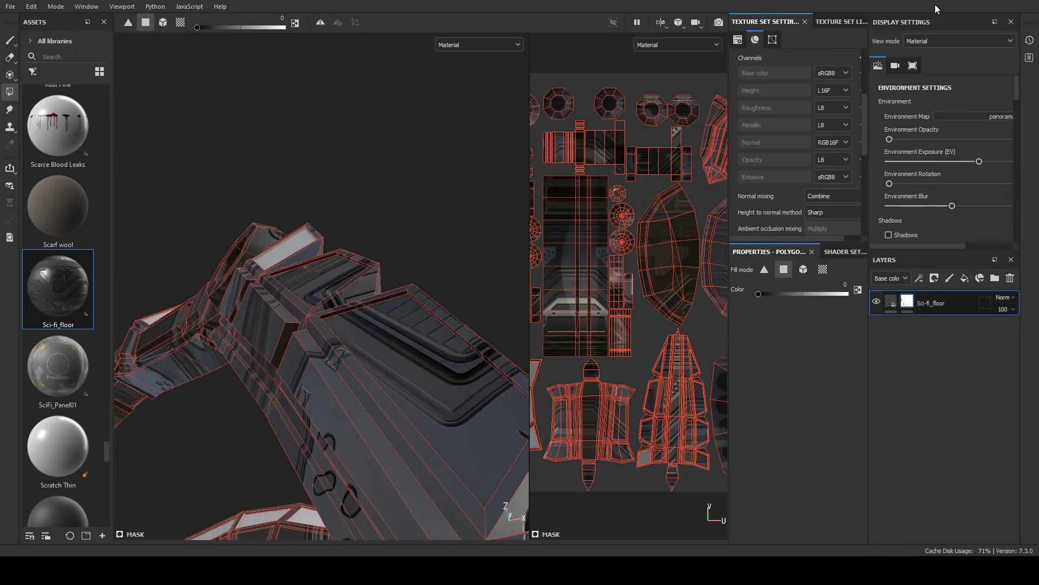
pyautogui.hotkey('ctrl', 'z')
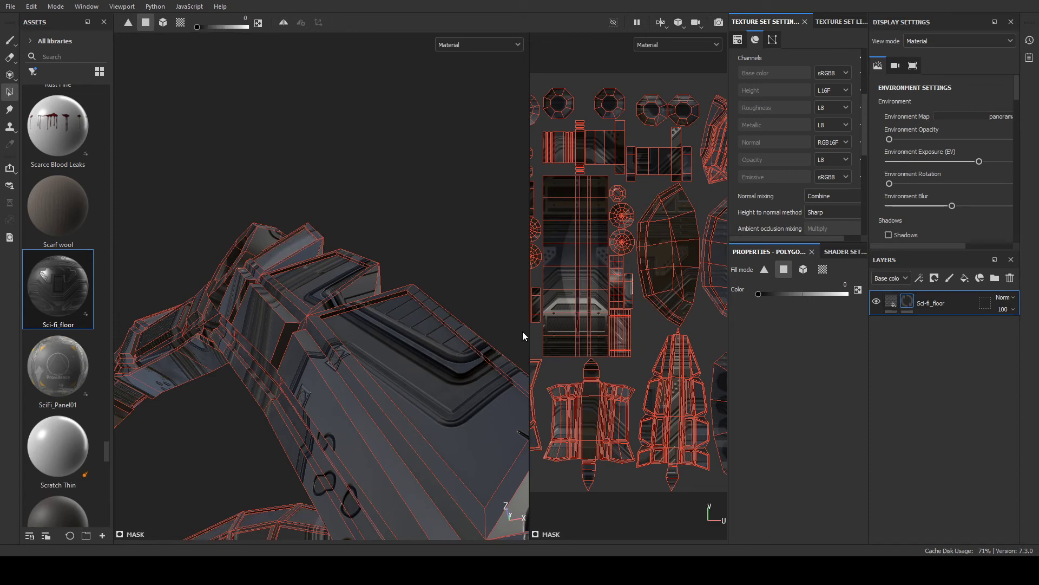
# - Mask the raised outer panels of the lower leg and the octagonal knee joint cap out of the Sci-fi_floor layer
pyautogui.click(401, 347)
pyautogui.keyDown('alt'); pyautogui.moveTo(381, 283); pyautogui.dragTo(320, 313); pyautogui.keyUp('alt')
pyautogui.click(341, 276)
pyautogui.keyDown('alt'); pyautogui.moveTo(352, 267); pyautogui.dragTo(487, 514, button='middle'); pyautogui.keyUp('alt')
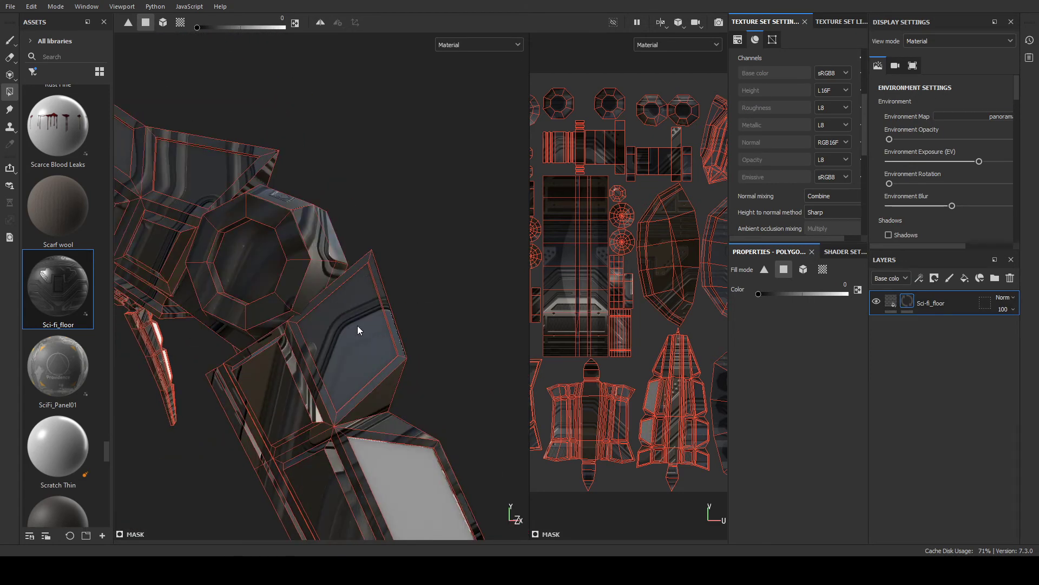
pyautogui.click(355, 327)
pyautogui.keyDown('alt'); pyautogui.moveTo(356, 327); pyautogui.dragTo(511, 533, button='middle'); pyautogui.keyUp('alt')
pyautogui.click(412, 466)
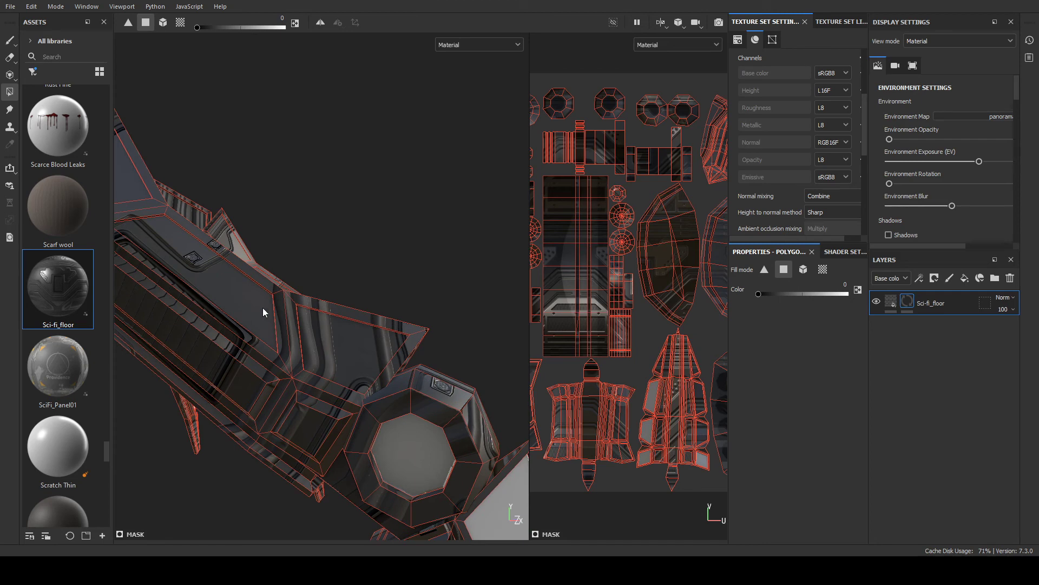
pyautogui.click(263, 308)
pyautogui.click(358, 356)
pyautogui.hotkey('ctrl', 'z')
pyautogui.hotkey('ctrl', 'z')
# - Mask the middle leg segment's outer panels and the large panels of the arched and body-side segments out of the layer
pyautogui.keyDown('alt'); pyautogui.moveTo(372, 330); pyautogui.dragTo(243, 346); pyautogui.keyUp('alt')
pyautogui.click(233, 278)
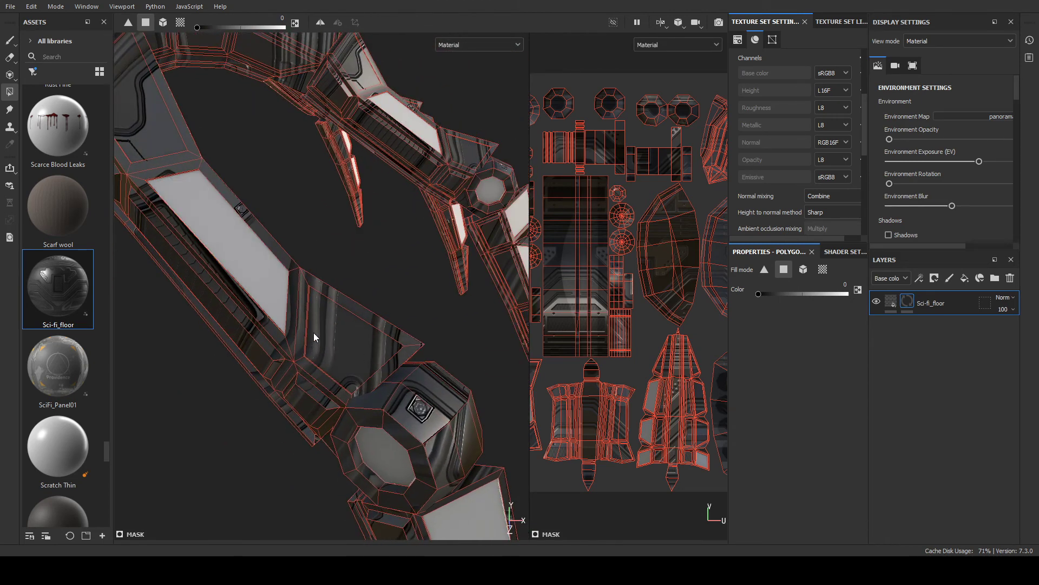
pyautogui.click(324, 323)
pyautogui.scroll(-5, 323, 322)
pyautogui.keyDown('alt'); pyautogui.moveTo(323, 322); pyautogui.dragTo(383, 436, button='middle'); pyautogui.keyUp('alt')
pyautogui.keyDown('alt'); pyautogui.moveTo(439, 252); pyautogui.dragTo(392, 385); pyautogui.keyUp('alt')
pyautogui.keyDown('alt'); pyautogui.moveTo(311, 346); pyautogui.dragTo(413, 277); pyautogui.keyUp('alt')
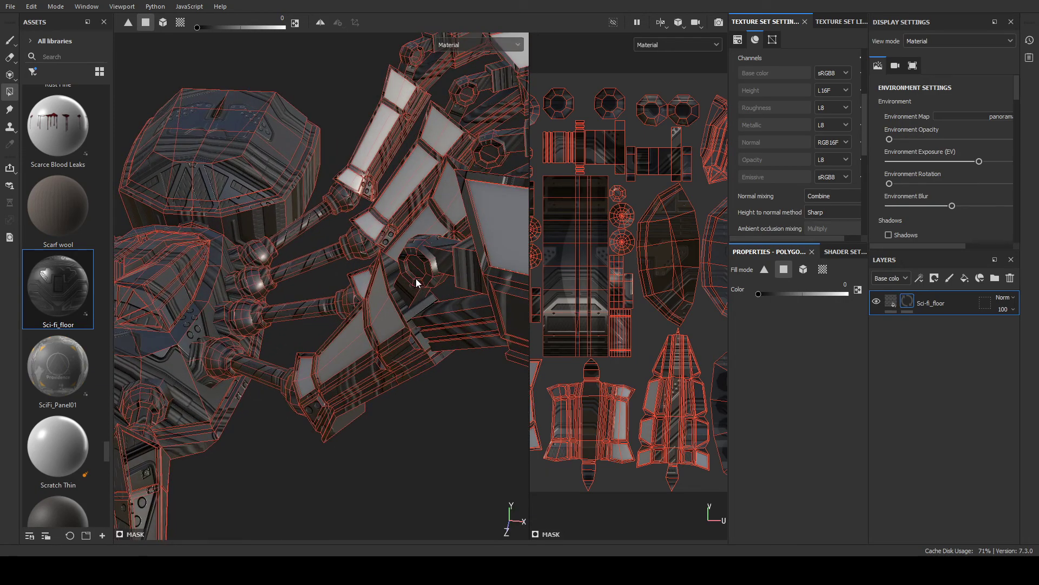
# - Mask the narrow edge strip along the body-side leg segment out of the Sci-fi_floor layer
pyautogui.keyDown('alt'); pyautogui.moveTo(402, 364); pyautogui.dragTo(385, 329); pyautogui.keyUp('alt')
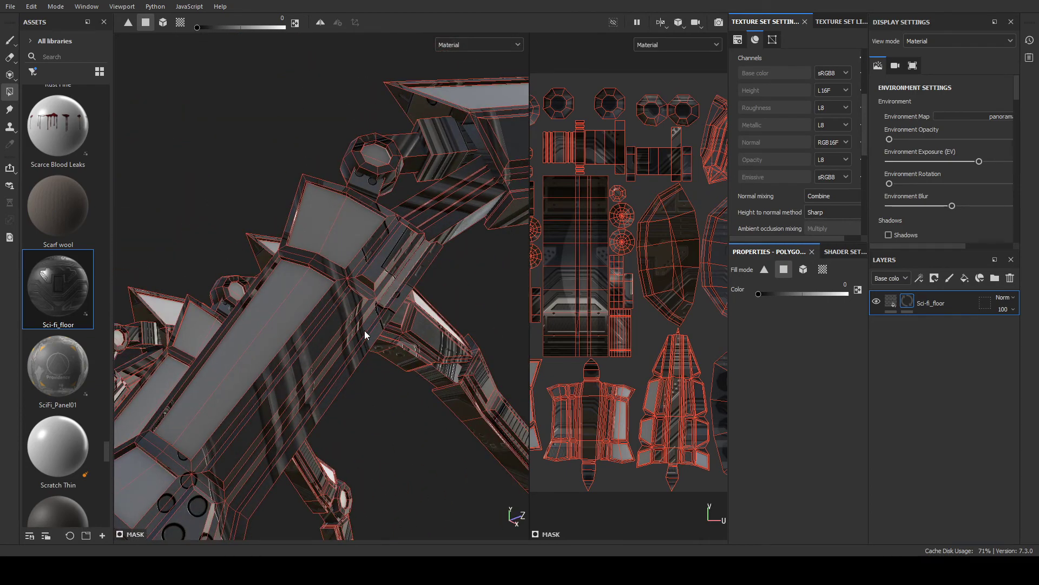
pyautogui.keyDown('alt'); pyautogui.moveTo(368, 381); pyautogui.dragTo(324, 398); pyautogui.keyUp('alt')
pyautogui.click(324, 399)
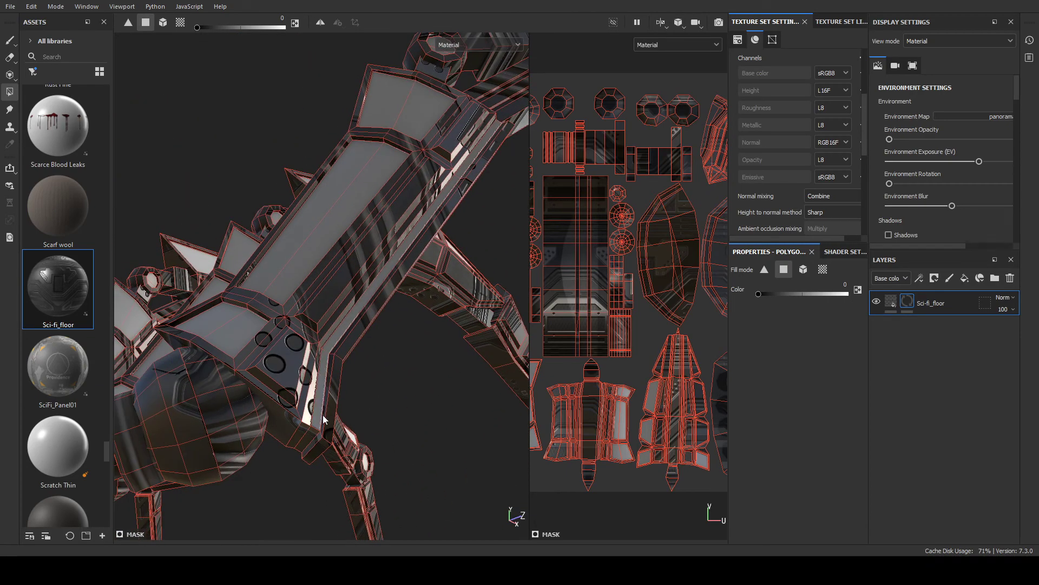
pyautogui.keyDown('alt'); pyautogui.moveTo(309, 445); pyautogui.dragTo(576, 502); pyautogui.keyUp('alt')
pyautogui.click(304, 409)
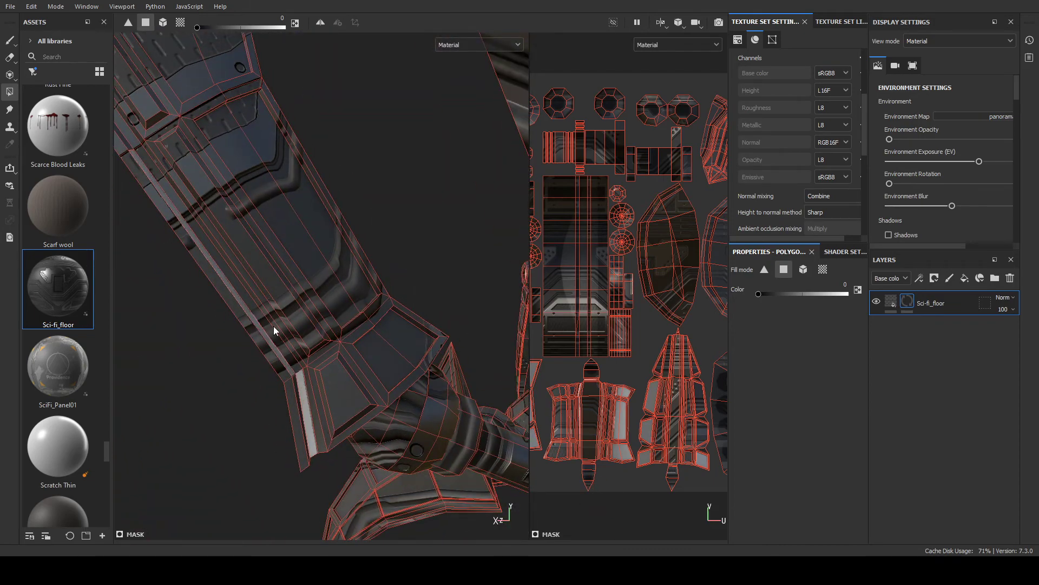
pyautogui.click(278, 343)
pyautogui.keyDown('alt'); pyautogui.moveTo(310, 378); pyautogui.dragTo(377, 497, button='middle'); pyautogui.keyUp('alt')
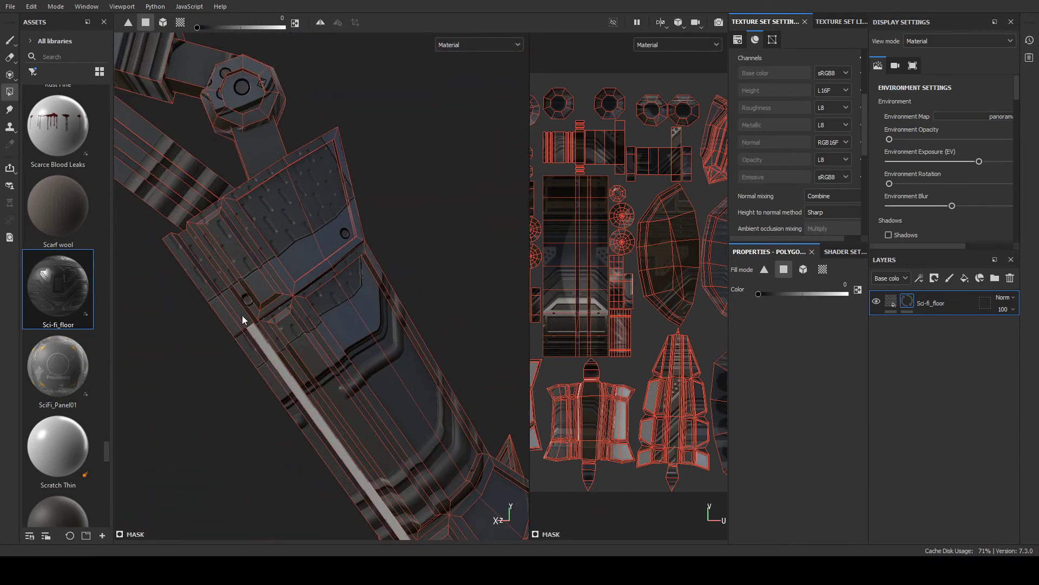
# - Extend the masked edge strip to the far end of the body-side leg segment
pyautogui.click(243, 317)
pyautogui.scroll(-1, 246, 318)
pyautogui.scroll(-5, 260, 318)
pyautogui.keyDown('alt'); pyautogui.moveTo(260, 319); pyautogui.dragTo(368, 306); pyautogui.keyUp('alt')
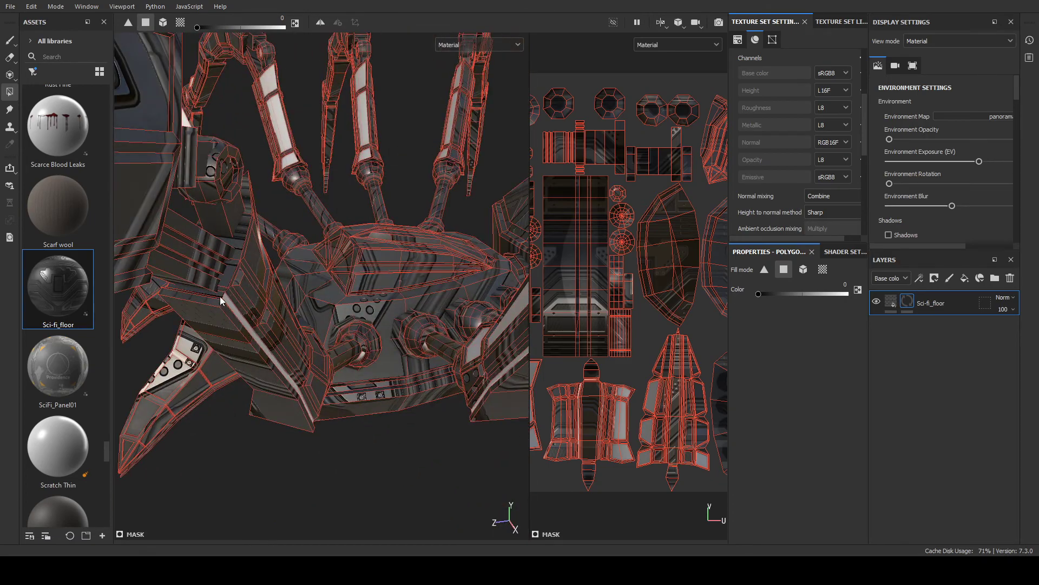
pyautogui.click(220, 297)
pyautogui.scroll(-1, 233, 320)
pyautogui.keyDown('alt'); pyautogui.moveTo(234, 323); pyautogui.dragTo(325, 410); pyautogui.keyUp('alt')
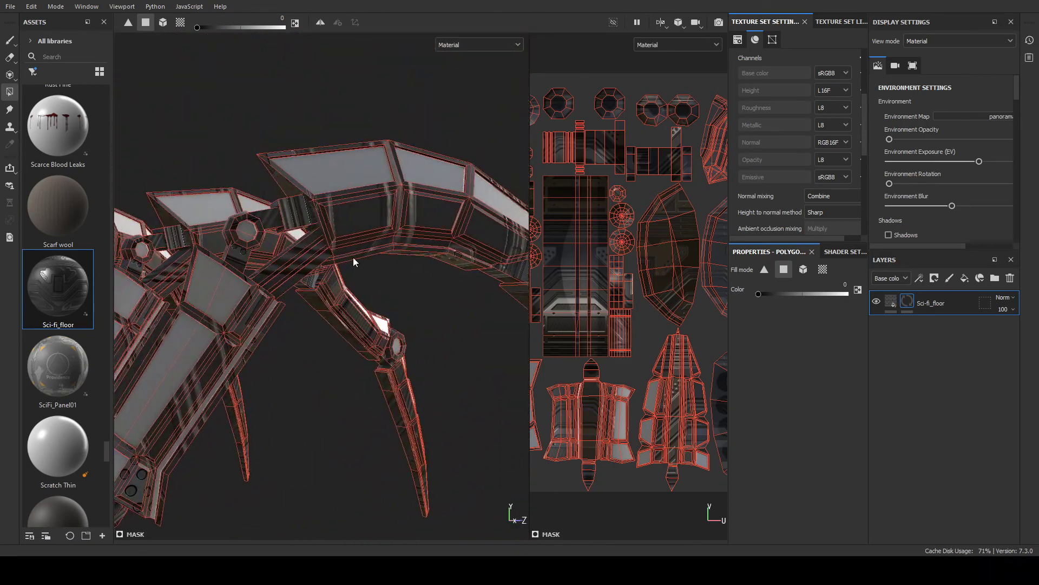
# - Mask the narrow strip along the lower side of the arched leg segment out of the Sci-fi_floor layer
pyautogui.keyDown('alt'); pyautogui.moveTo(386, 274); pyautogui.dragTo(457, 304); pyautogui.keyUp('alt')
pyautogui.scroll(2, 385, 262)
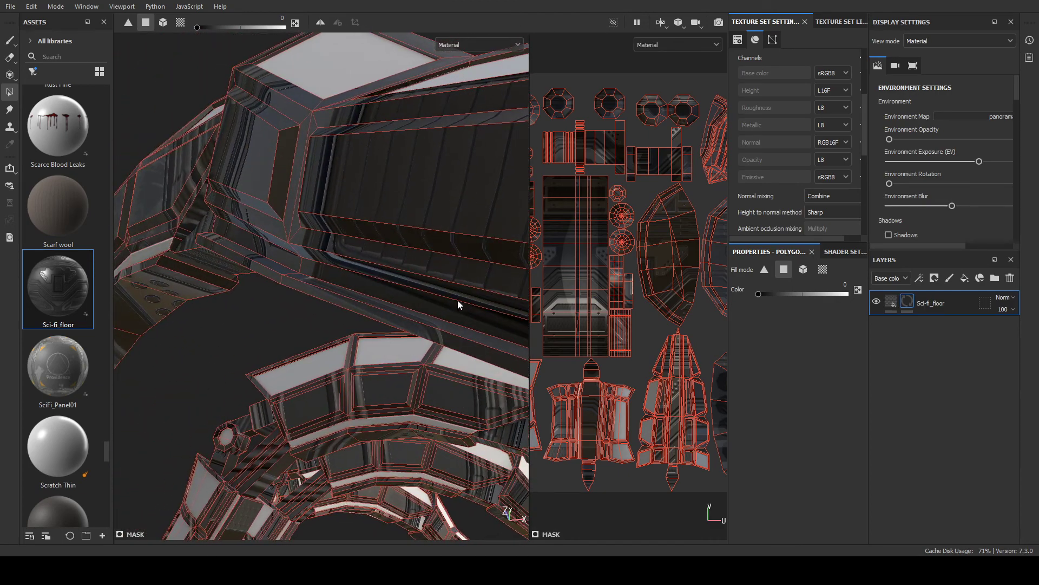
pyautogui.keyDown('alt'); pyautogui.moveTo(336, 275); pyautogui.dragTo(193, 290); pyautogui.keyUp('alt')
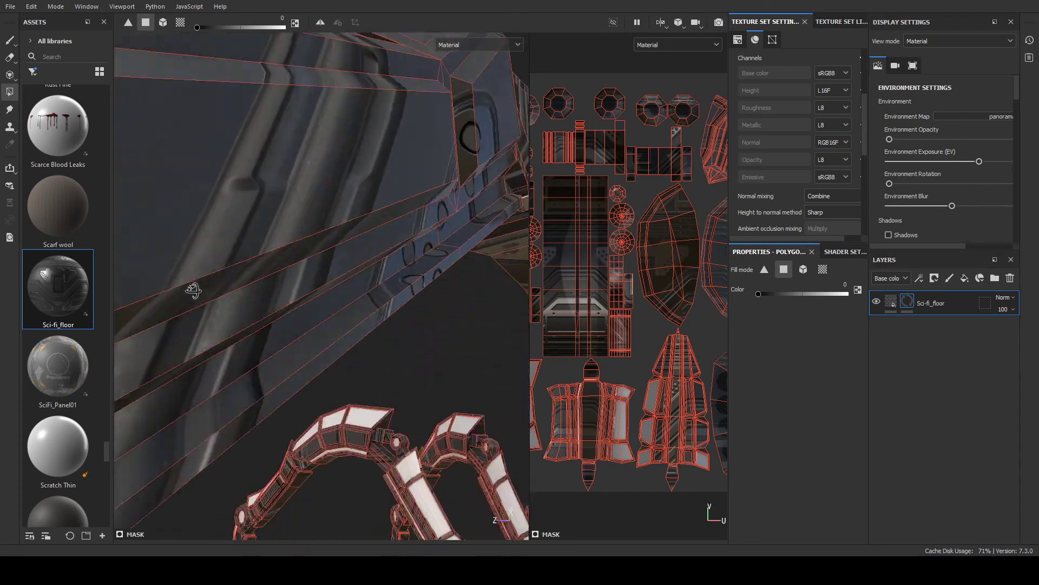
pyautogui.keyDown('alt'); pyautogui.moveTo(192, 290); pyautogui.dragTo(99, 355, button='middle'); pyautogui.keyUp('alt')
pyautogui.keyDown('alt'); pyautogui.moveTo(98, 356); pyautogui.dragTo(201, 366); pyautogui.keyUp('alt')
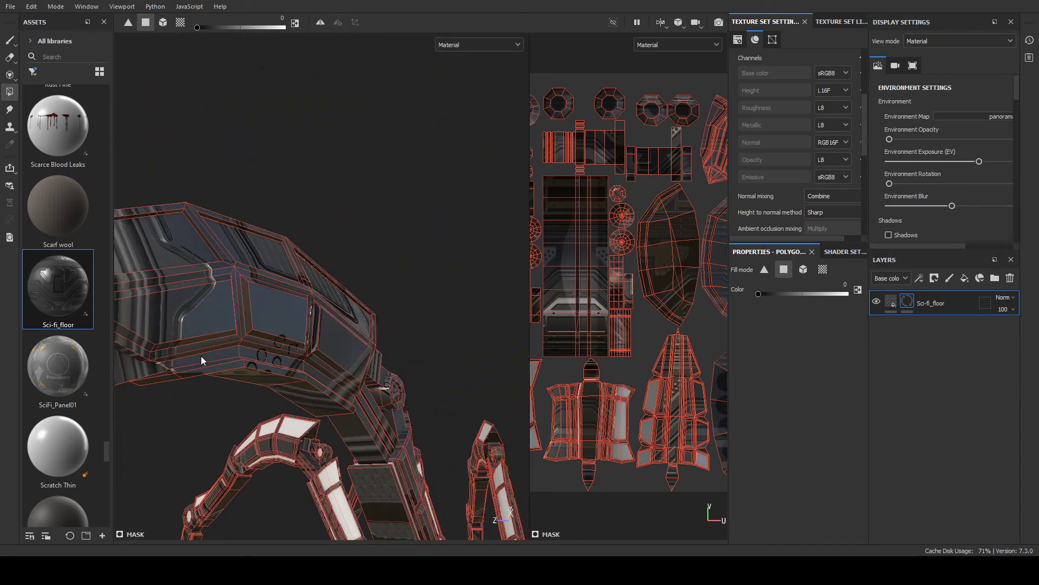
pyautogui.click(202, 359)
pyautogui.click(284, 362)
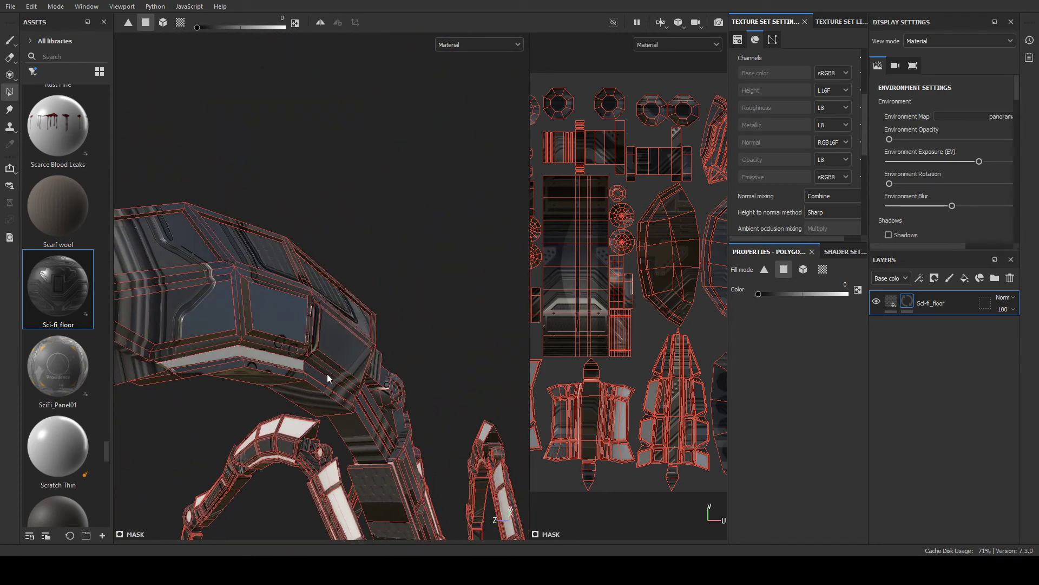
pyautogui.keyDown('alt'); pyautogui.moveTo(373, 371); pyautogui.dragTo(461, 331); pyautogui.keyUp('alt')
# - Widen the 3D view and mask the remaining strip face at the end of the arched segment's lower side
pyautogui.moveTo(530, 341); pyautogui.dragTo(768, 353)
pyautogui.scroll(-3, 529, 353)
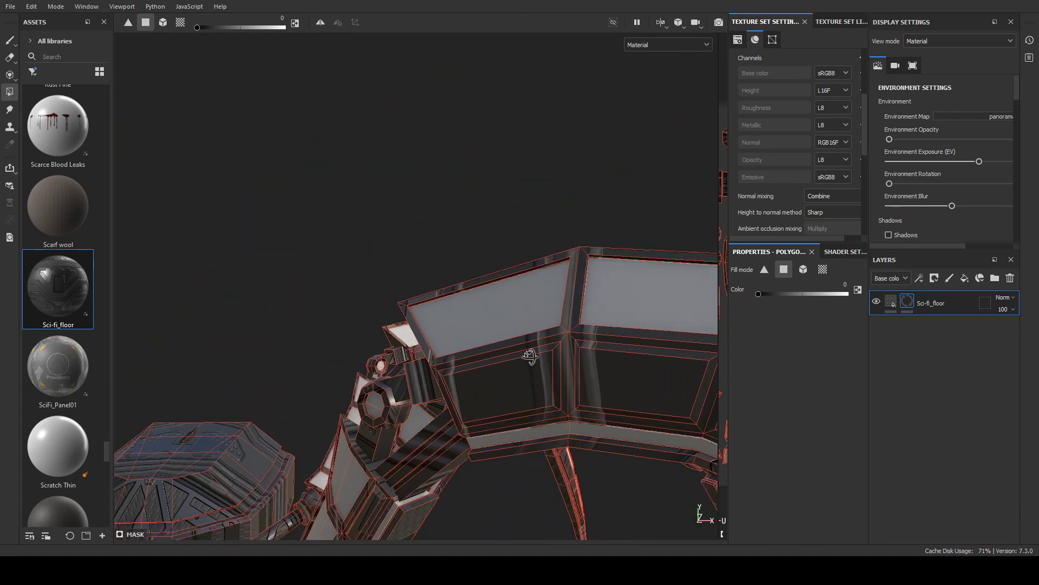
pyautogui.keyDown('alt'); pyautogui.moveTo(529, 353); pyautogui.dragTo(650, 171, button='middle'); pyautogui.keyUp('alt')
pyautogui.scroll(3, 582, 227)
pyautogui.keyDown('alt'); pyautogui.moveTo(557, 248); pyautogui.dragTo(446, 263); pyautogui.keyUp('alt')
pyautogui.click(431, 295)
pyautogui.scroll(-8, 430, 295)
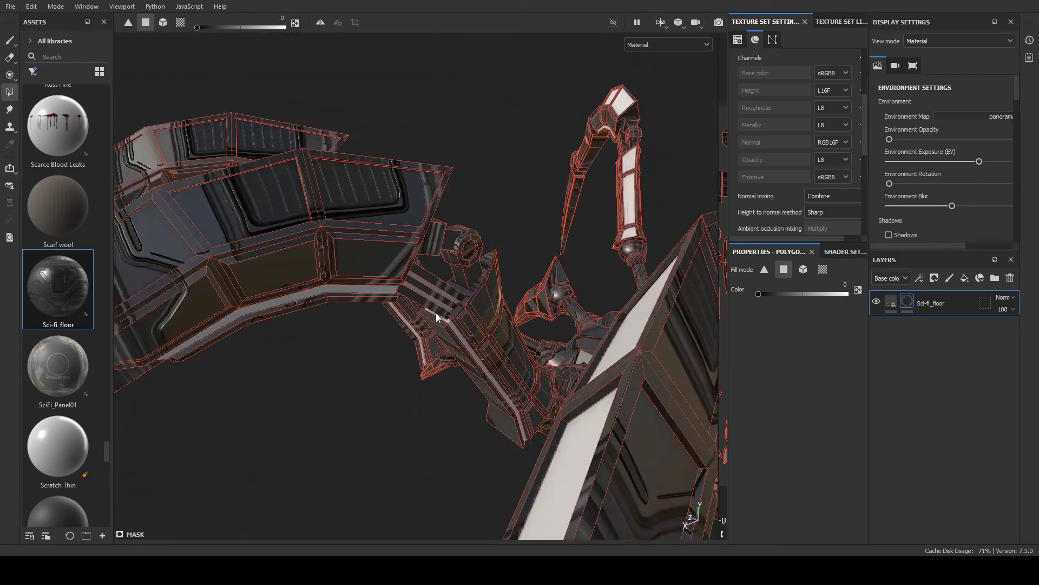
# - Mask the middle segment's outer panels and the octagonal joint cap on the leg's opposite side
pyautogui.keyDown('alt'); pyautogui.moveTo(437, 313); pyautogui.dragTo(450, 294); pyautogui.keyUp('alt')
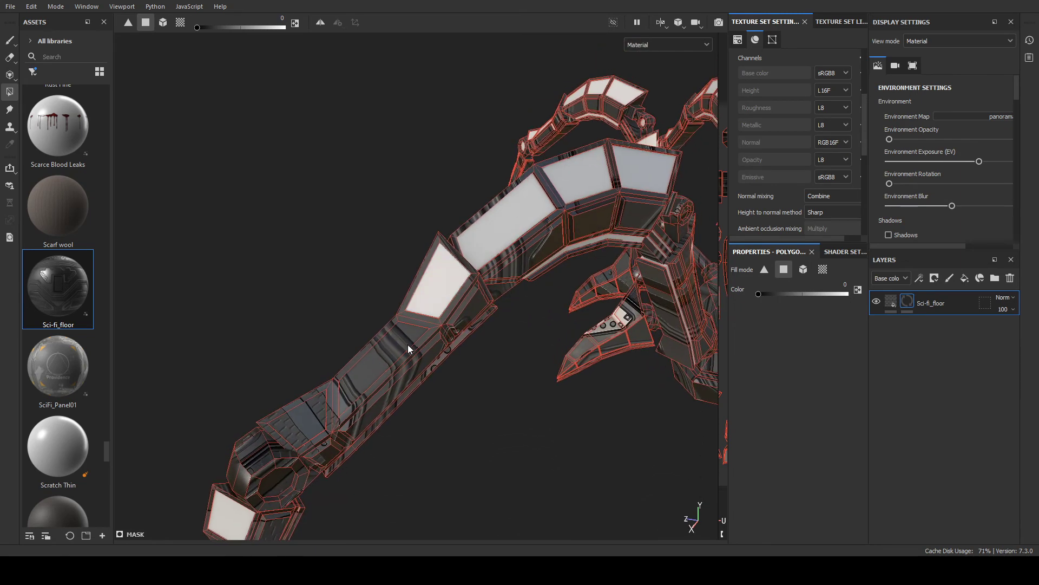
pyautogui.click(305, 416)
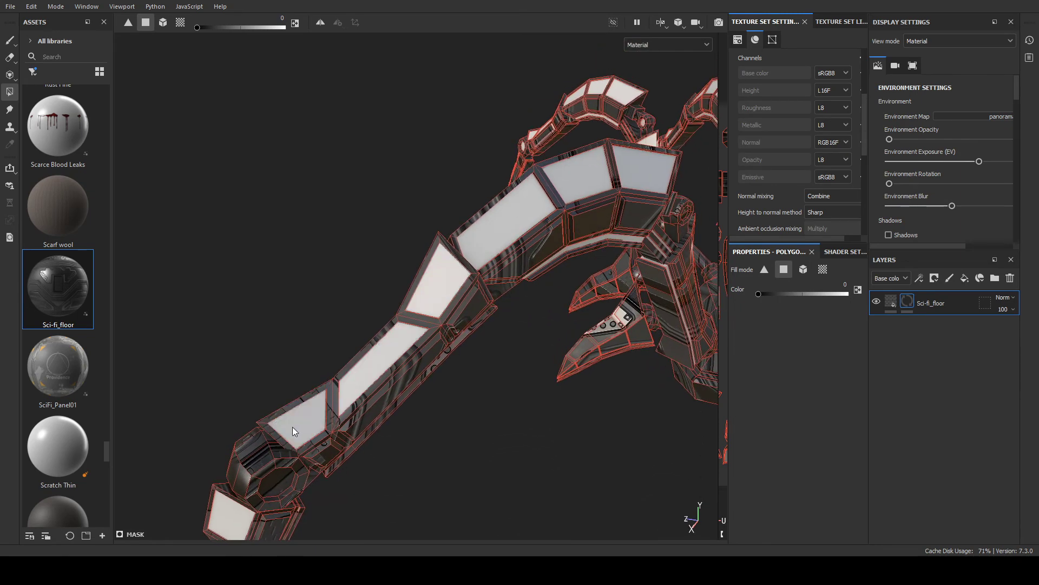
pyautogui.keyDown('alt'); pyautogui.moveTo(294, 427); pyautogui.dragTo(395, 407); pyautogui.keyUp('alt')
pyautogui.click(302, 483)
pyautogui.keyDown('alt'); pyautogui.moveTo(303, 486); pyautogui.dragTo(582, 431); pyautogui.keyUp('alt')
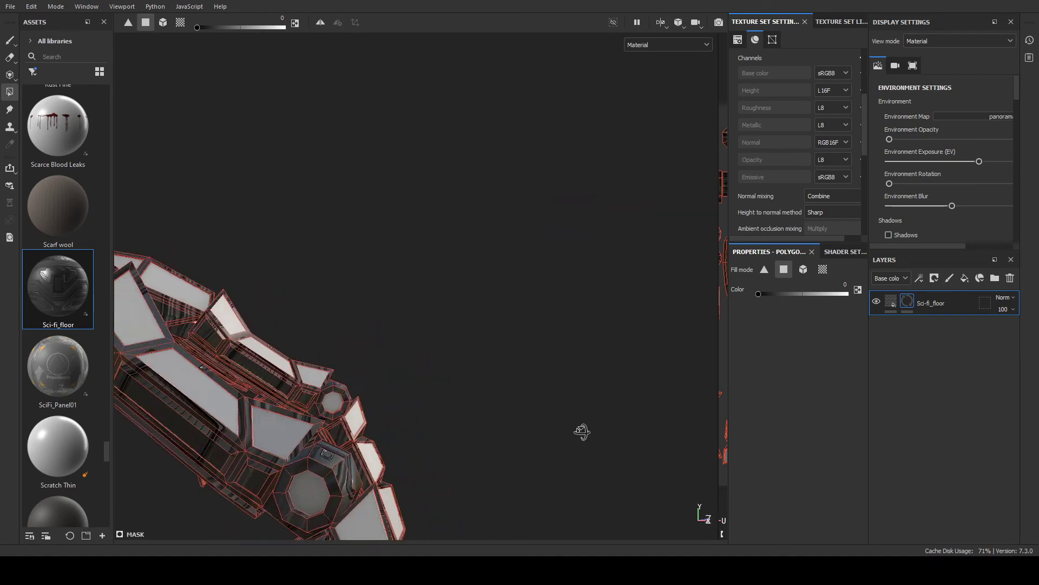
# - Mask the remaining outer panels down to the tip on the opposite side of the lower leg
pyautogui.keyDown('alt'); pyautogui.moveTo(385, 481); pyautogui.dragTo(562, 188, button='middle'); pyautogui.keyUp('alt')
pyautogui.keyDown('alt'); pyautogui.moveTo(562, 189); pyautogui.dragTo(373, 285); pyautogui.keyUp('alt')
pyautogui.keyDown('alt'); pyautogui.moveTo(373, 285); pyautogui.dragTo(600, 338, button='middle'); pyautogui.keyUp('alt')
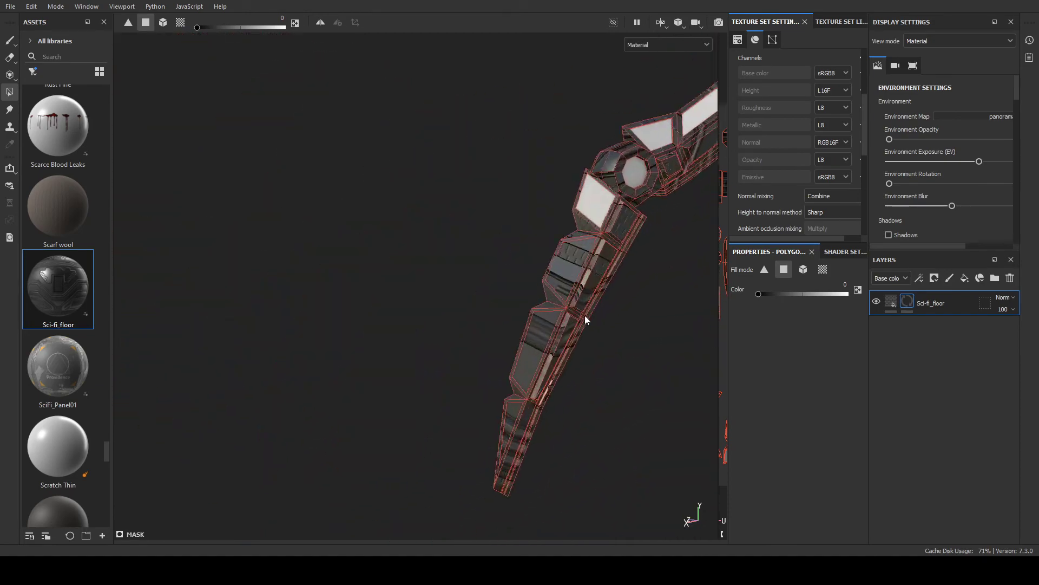
pyautogui.keyDown('alt'); pyautogui.moveTo(524, 412); pyautogui.dragTo(647, 390); pyautogui.keyUp('alt')
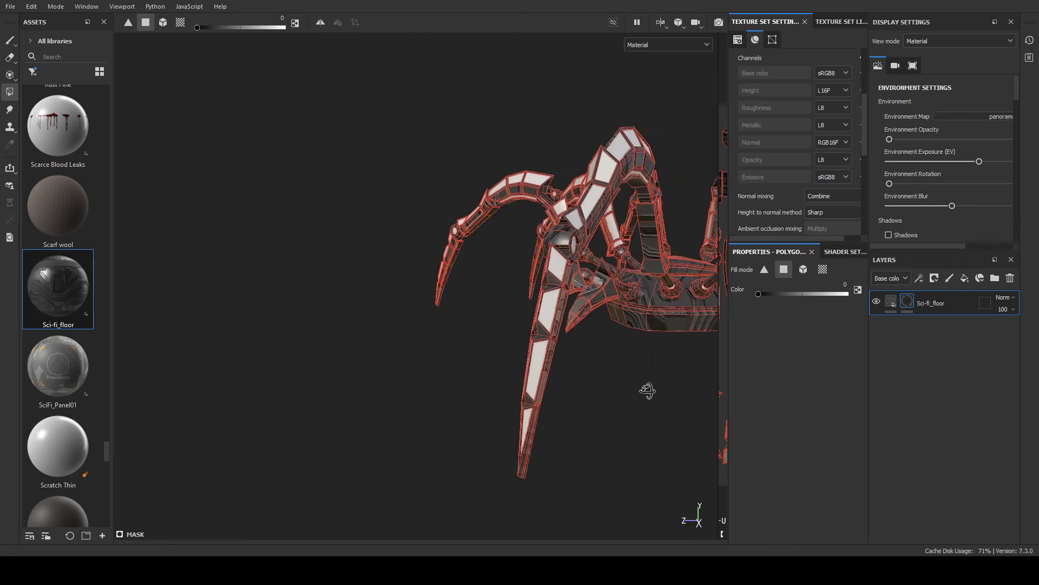
# - Mask the narrow edge strip beside the last panel at the lower leg's tip out of the Sci-fi_floor layer
pyautogui.keyDown('alt'); pyautogui.moveTo(647, 391); pyautogui.dragTo(514, 377, button='middle'); pyautogui.keyUp('alt')
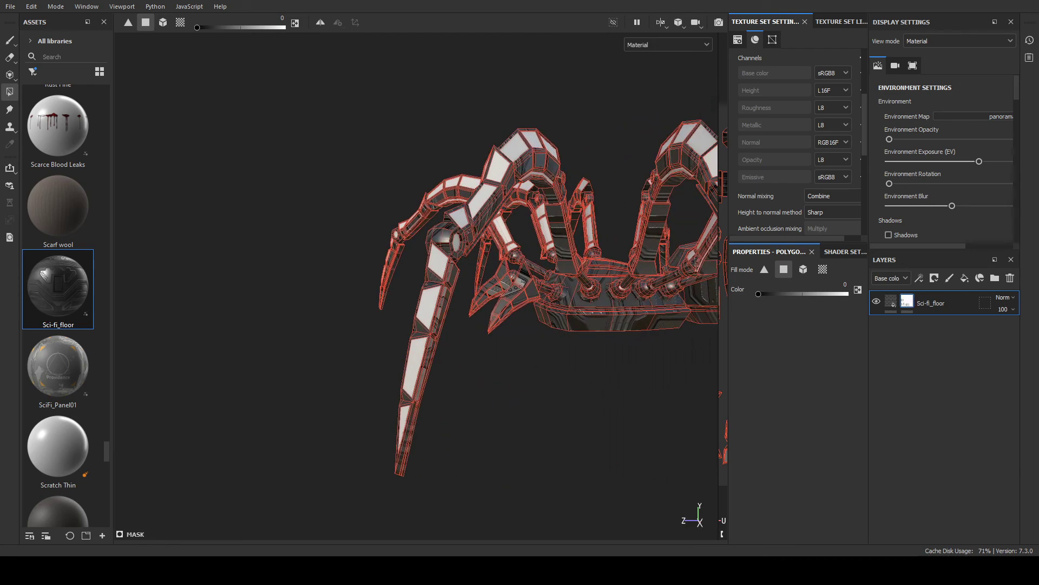
pyautogui.keyDown('alt'); pyautogui.moveTo(510, 347); pyautogui.dragTo(606, 418); pyautogui.keyUp('alt')
pyautogui.keyDown('alt'); pyautogui.moveTo(606, 417); pyautogui.dragTo(594, 317, button='middle'); pyautogui.keyUp('alt')
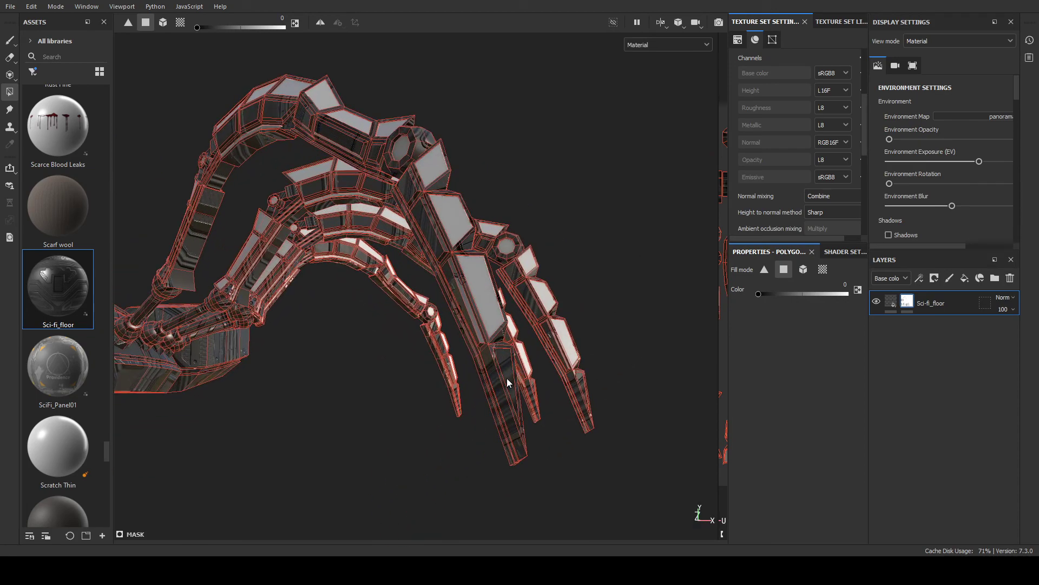
pyautogui.keyDown('alt'); pyautogui.moveTo(620, 364); pyautogui.dragTo(536, 373); pyautogui.keyUp('alt')
pyautogui.scroll(3, 455, 381)
pyautogui.moveTo(454, 380)
pyautogui.keyDown('alt'); pyautogui.mouseDown()
pyautogui.moveTo(649, 418)
pyautogui.moveTo(464, 417)
pyautogui.moveTo(448, 389)
pyautogui.moveTo(543, 397)
pyautogui.moveTo(443, 395)
pyautogui.mouseUp(); pyautogui.keyUp('alt')
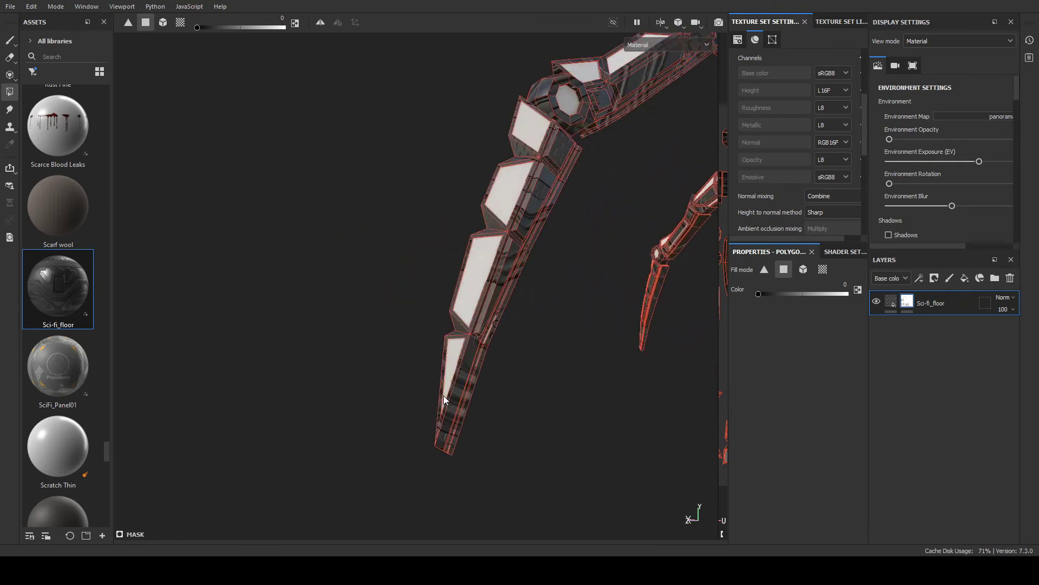
pyautogui.keyDown('alt'); pyautogui.moveTo(443, 395); pyautogui.dragTo(470, 358, button='right'); pyautogui.keyUp('alt')
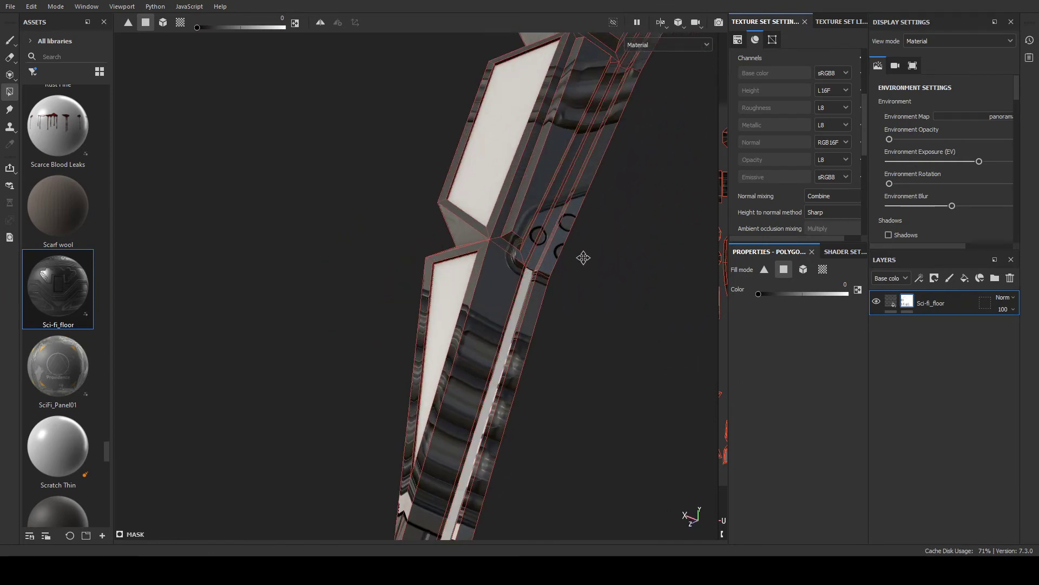
# - Undo the over-wide fill on the lower leg's side and mask only its long narrow edge strip up to the knee joint
pyautogui.keyDown('alt'); pyautogui.moveTo(583, 258); pyautogui.dragTo(473, 420); pyautogui.keyUp('alt')
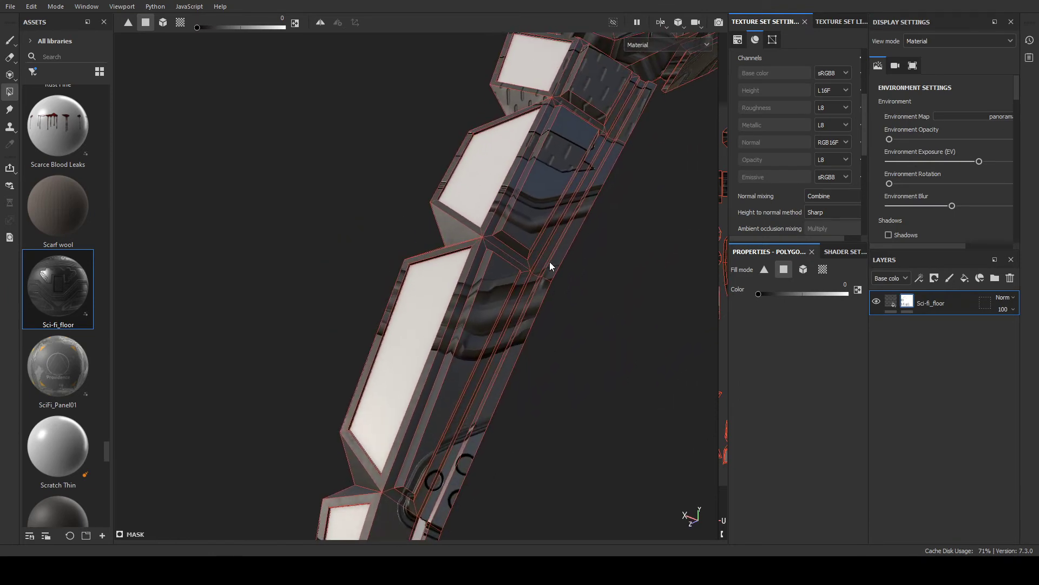
pyautogui.keyDown('alt'); pyautogui.moveTo(575, 239); pyautogui.dragTo(500, 317); pyautogui.keyUp('alt')
pyautogui.moveTo(384, 261); pyautogui.dragTo(464, 338)
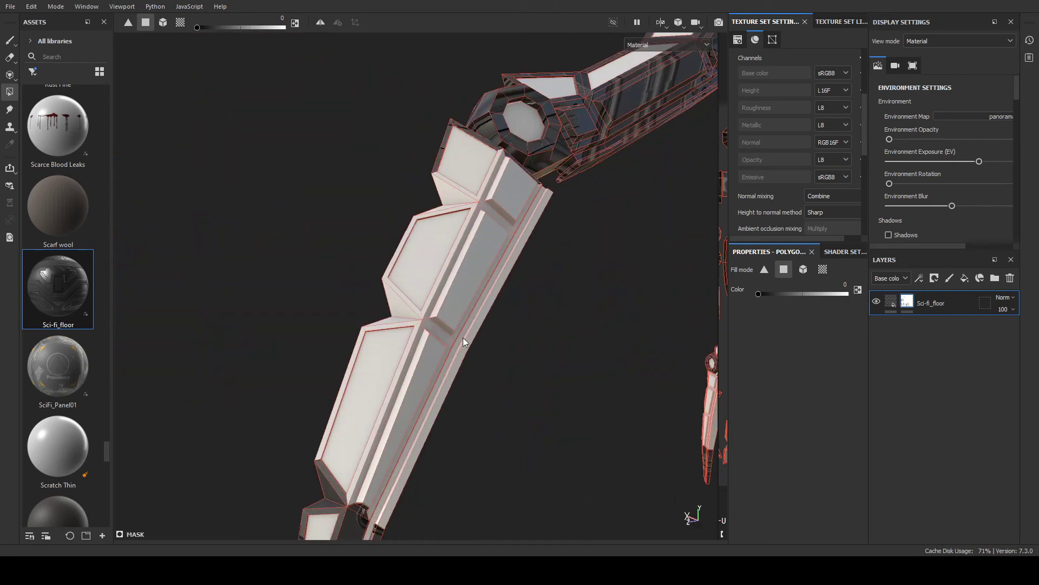
pyautogui.hotkey('ctrl', 'z')
pyautogui.hotkey('ctrl', 'z')
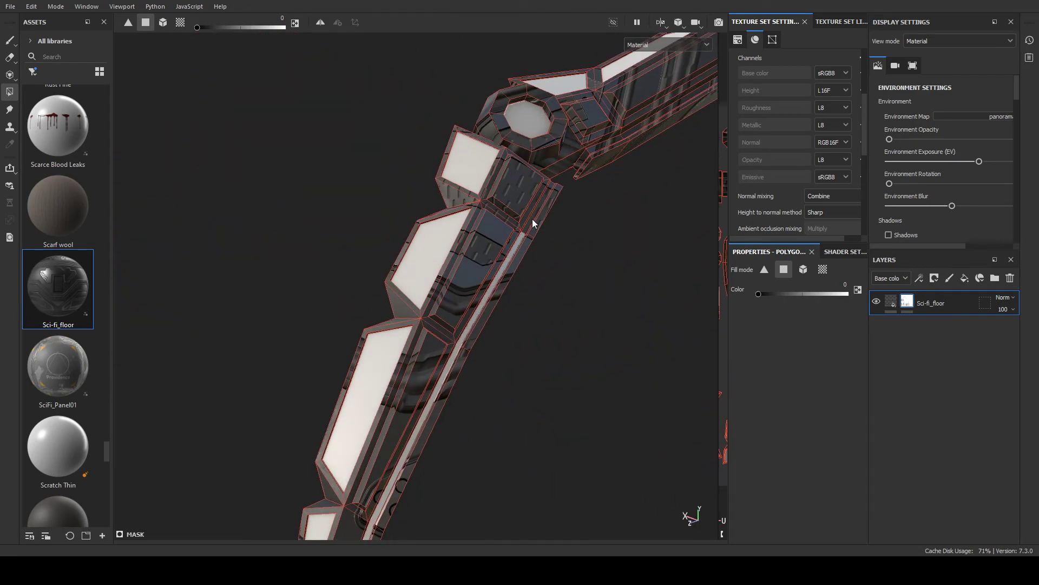
pyautogui.keyDown('alt'); pyautogui.moveTo(532, 218); pyautogui.dragTo(667, 325); pyautogui.keyUp('alt')
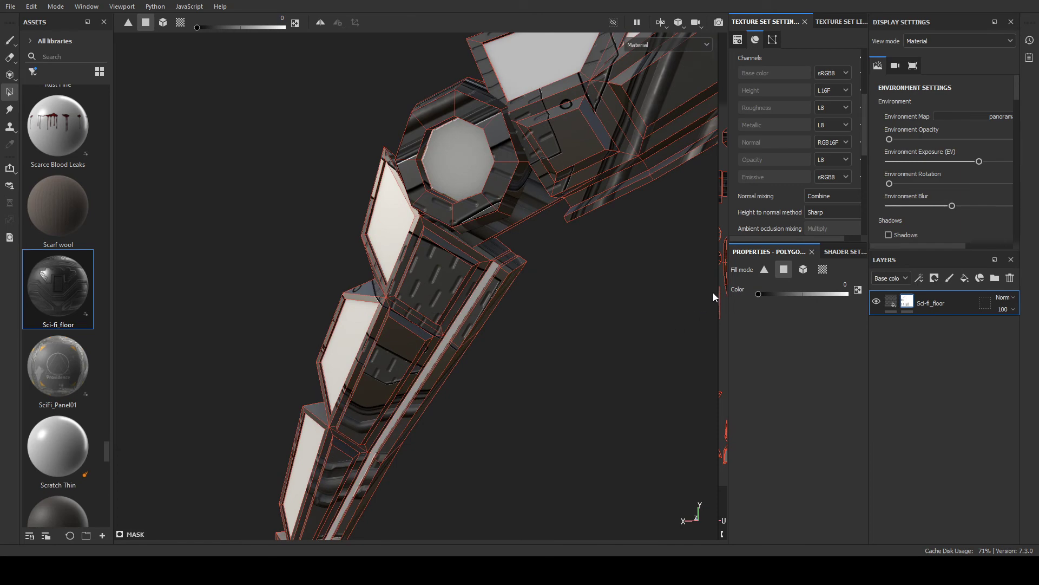
# - Examine the UV islands beside the model and widen the 3D view again
pyautogui.press('F1')
pyautogui.scroll(3, 597, 286)
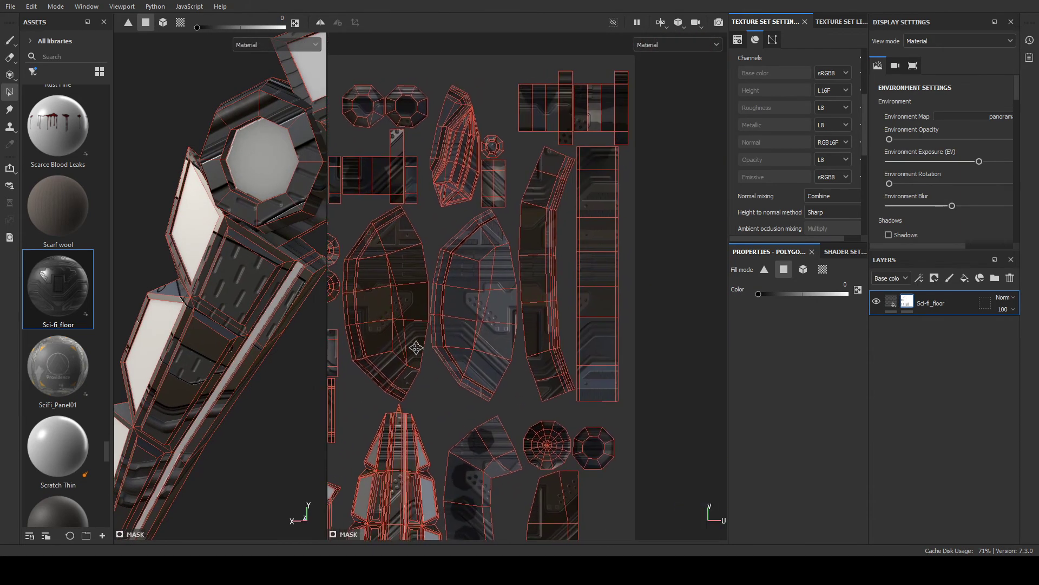
pyautogui.moveTo(590, 157); pyautogui.dragTo(603, 378)
pyautogui.moveTo(447, 322); pyautogui.dragTo(569, 314, button='middle')
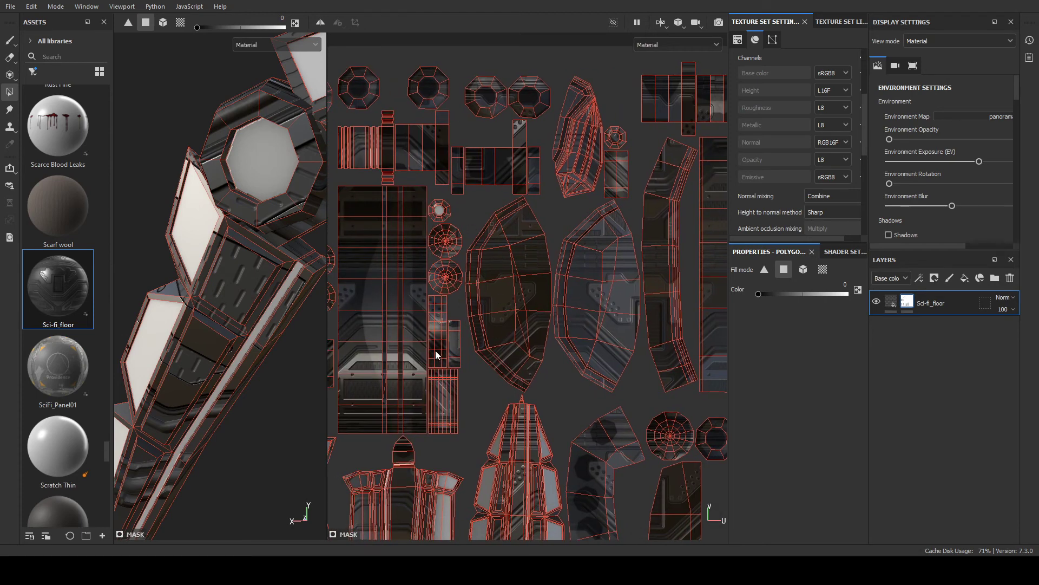
pyautogui.keyDown('alt'); pyautogui.moveTo(301, 244); pyautogui.dragTo(230, 315); pyautogui.keyUp('alt')
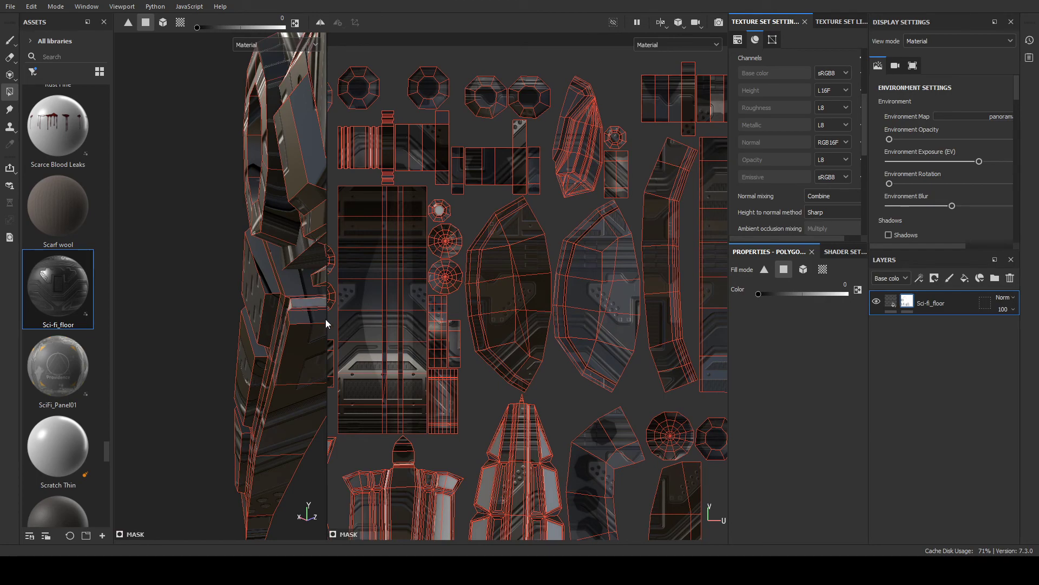
pyautogui.moveTo(326, 320); pyautogui.dragTo(649, 320)
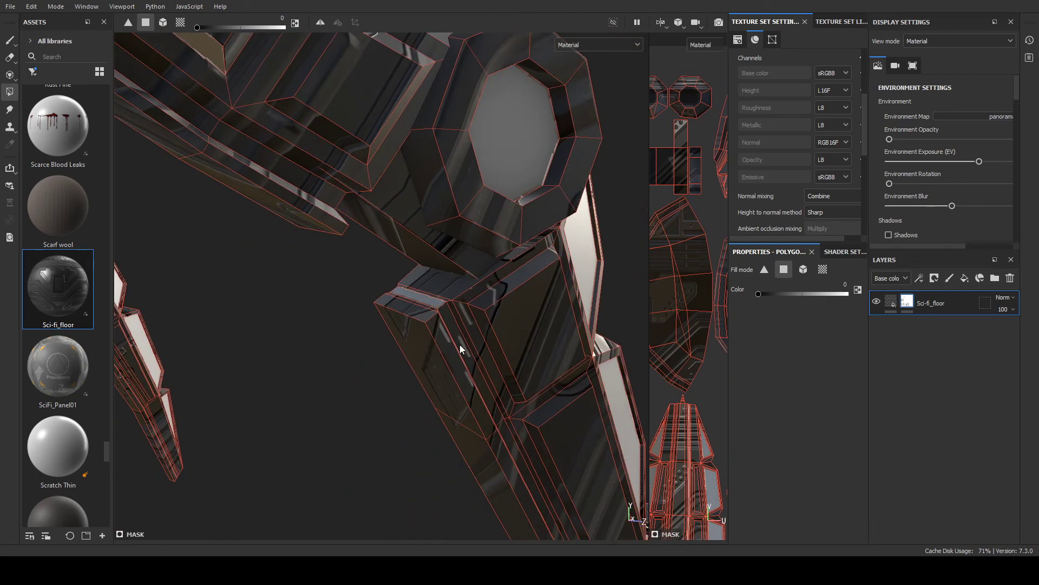
# - Mask the narrow strips along the side of the lower leg facing the neighbouring legs
pyautogui.keyDown('alt'); pyautogui.moveTo(460, 344); pyautogui.dragTo(460, 290); pyautogui.keyUp('alt')
pyautogui.keyDown('alt'); pyautogui.moveTo(507, 346); pyautogui.dragTo(463, 174); pyautogui.keyUp('alt')
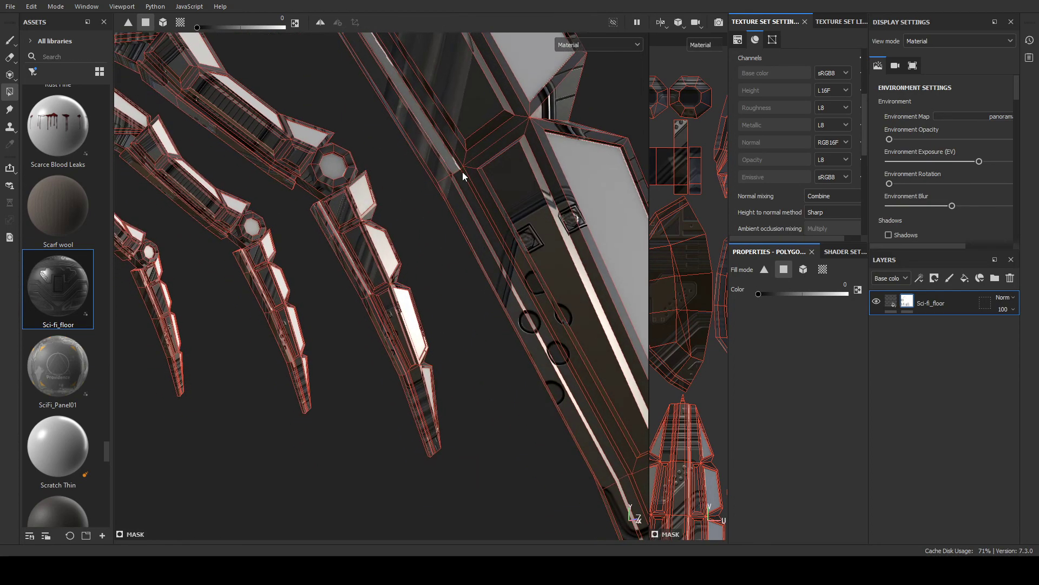
pyautogui.keyDown('alt'); pyautogui.moveTo(496, 243); pyautogui.dragTo(497, 249); pyautogui.keyUp('alt')
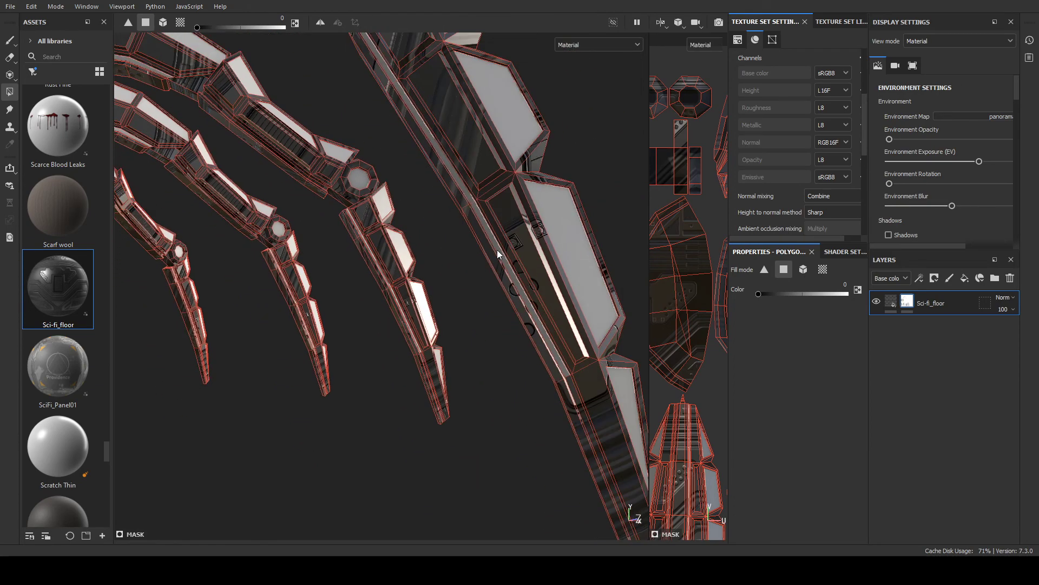
pyautogui.click(569, 387)
# - Restore the masked strip below the middle segment's recessed side panel using a fill color of 1
pyautogui.scroll(-2, 570, 375)
pyautogui.keyDown('alt'); pyautogui.moveTo(571, 375); pyautogui.dragTo(438, 182); pyautogui.keyUp('alt')
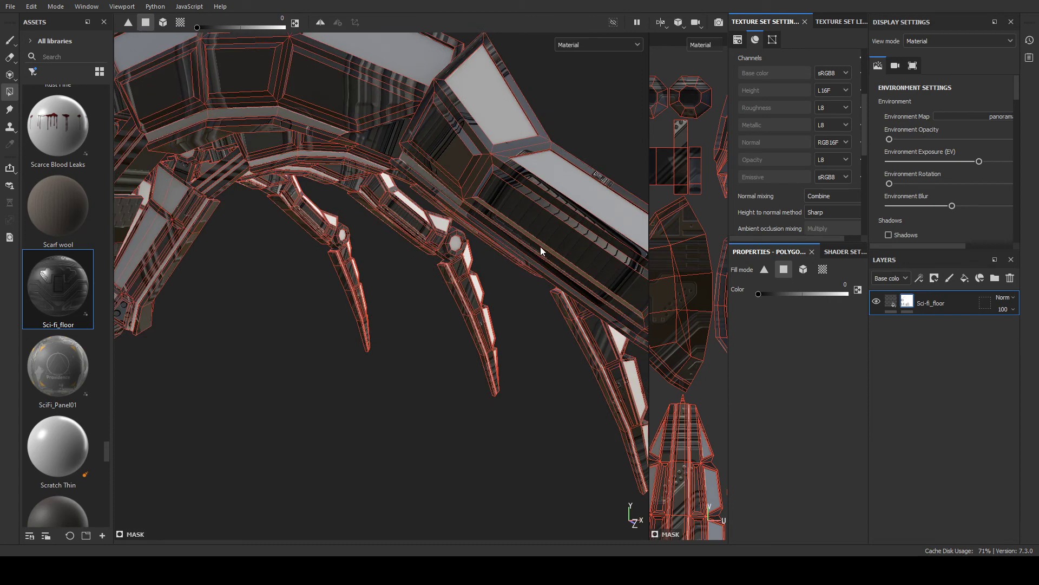
pyautogui.keyDown('alt'); pyautogui.moveTo(538, 247); pyautogui.dragTo(508, 193); pyautogui.keyUp('alt')
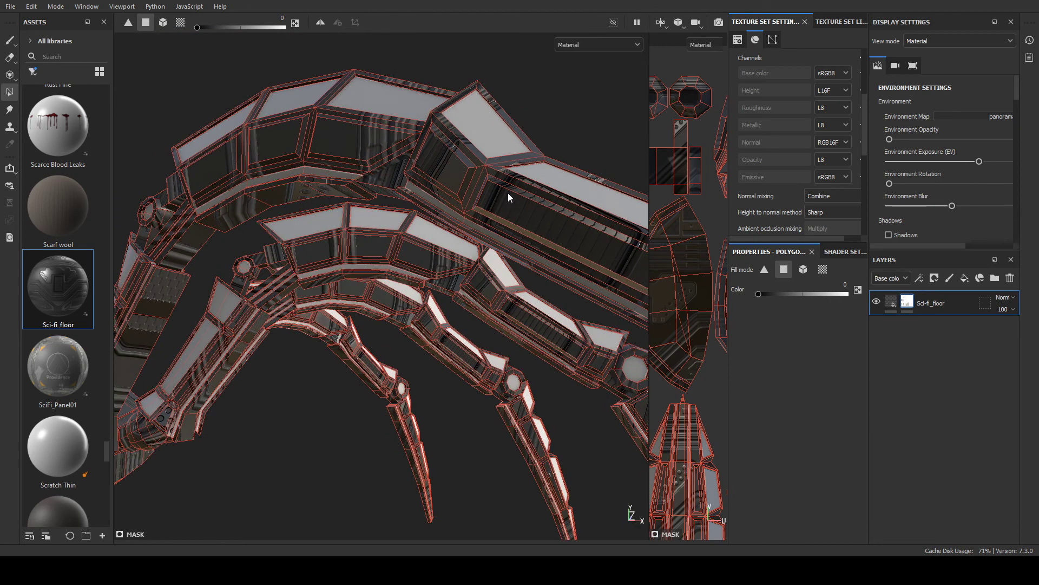
pyautogui.keyDown('alt'); pyautogui.moveTo(511, 189); pyautogui.dragTo(507, 279); pyautogui.keyUp('alt')
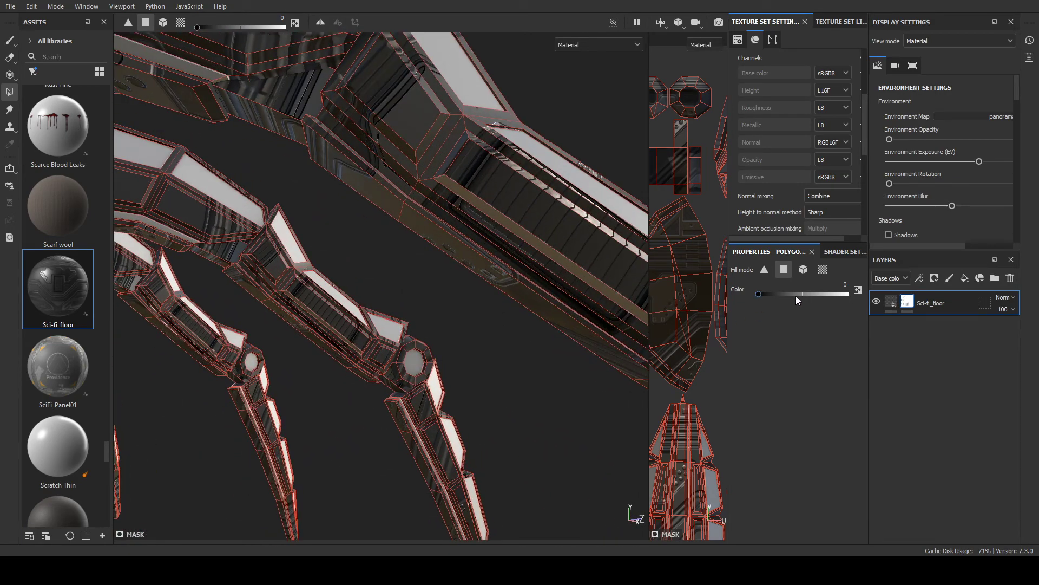
pyautogui.moveTo(796, 295); pyautogui.dragTo(893, 291)
pyautogui.click(523, 232)
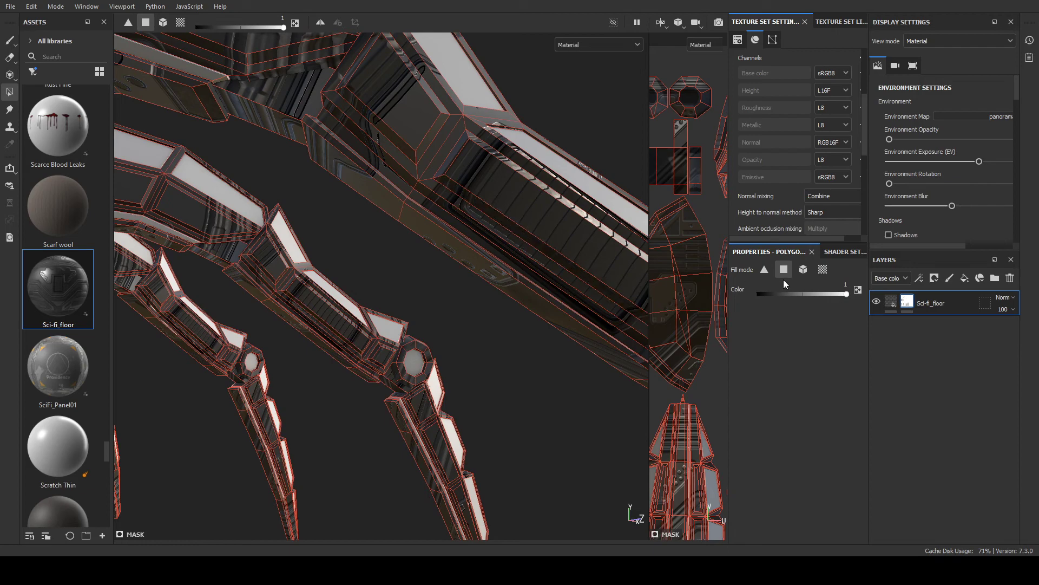
# - Set the fill color to 0 and mask the narrow lower-edge strips on both sides of the middle segment
pyautogui.moveTo(783, 292); pyautogui.dragTo(678, 307)
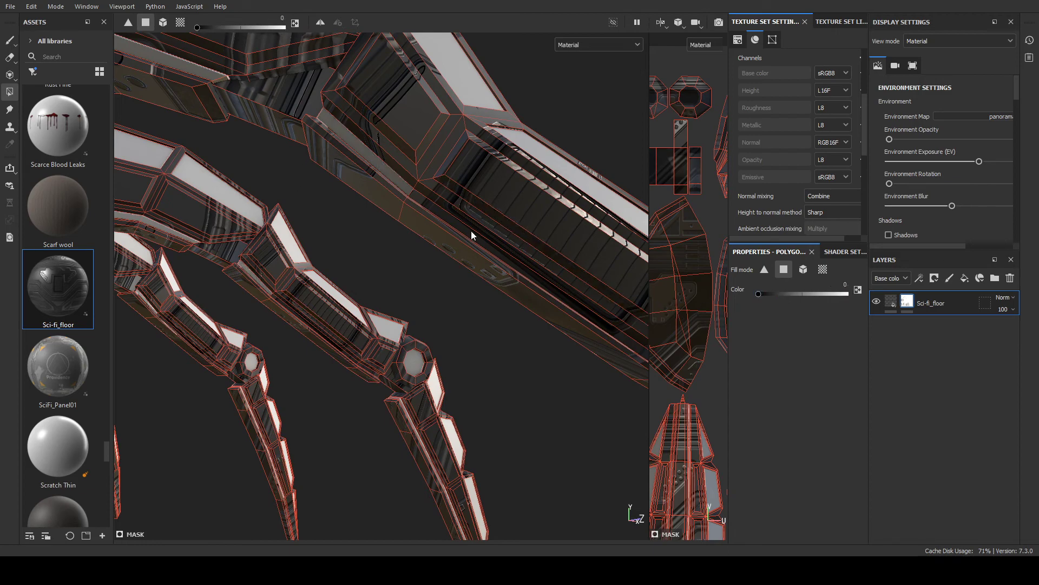
pyautogui.keyDown('alt'); pyautogui.moveTo(499, 241); pyautogui.dragTo(347, 200); pyautogui.keyUp('alt')
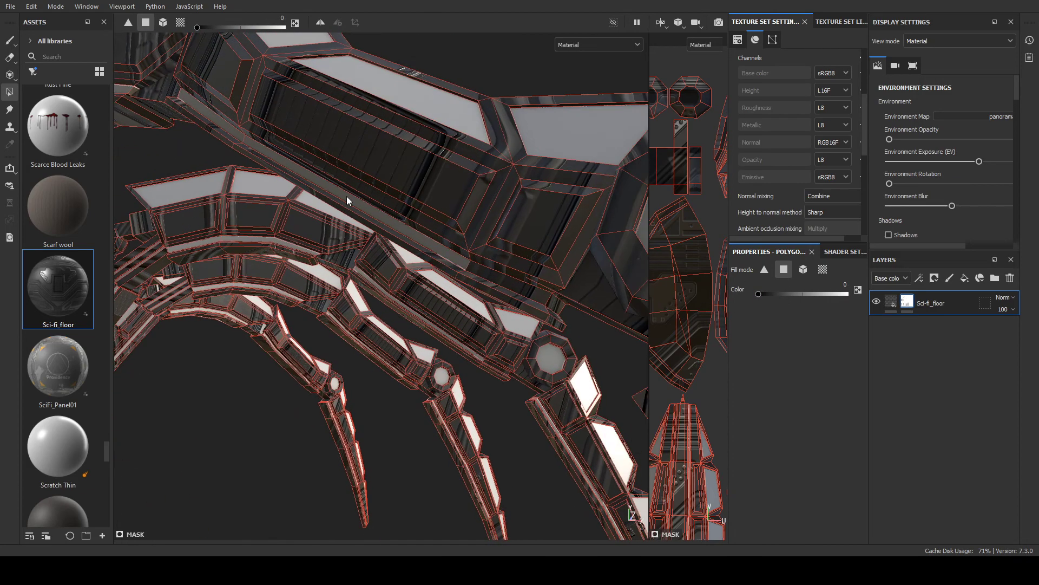
pyautogui.keyDown('alt'); pyautogui.moveTo(492, 249); pyautogui.dragTo(443, 317); pyautogui.keyUp('alt')
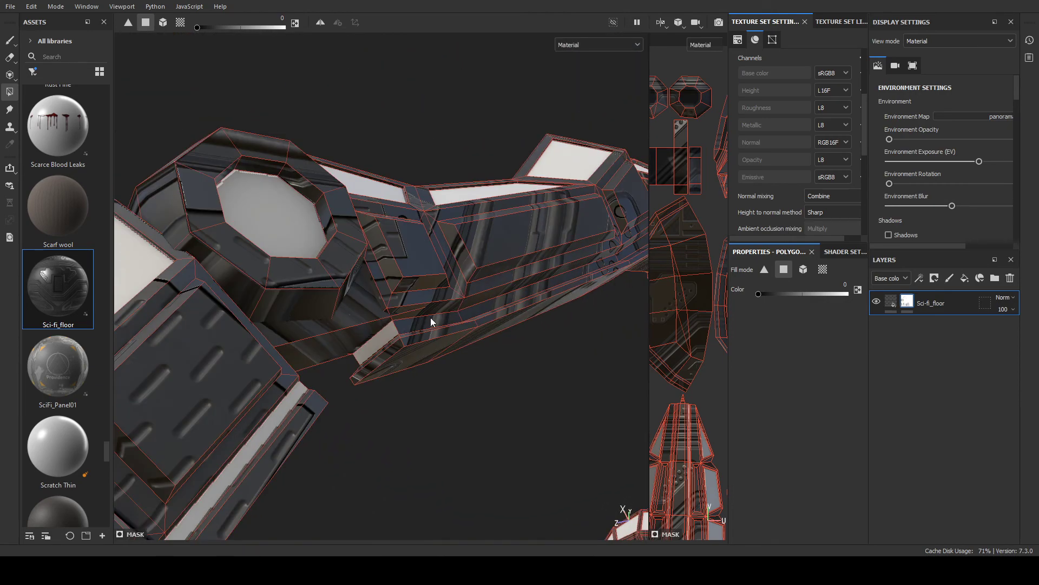
pyautogui.click(430, 321)
pyautogui.keyDown('alt'); pyautogui.moveTo(502, 301); pyautogui.dragTo(297, 360); pyautogui.keyUp('alt')
pyautogui.scroll(-3, 522, 217)
pyautogui.click(545, 190)
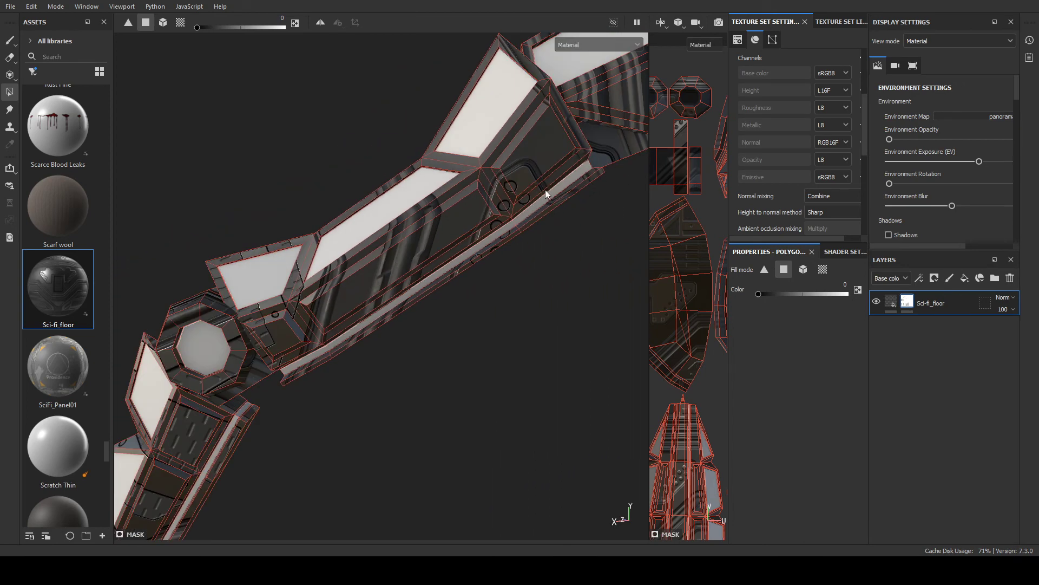
# - Examine the masked leg segments from several angles and check the mask across the whole spider
pyautogui.keyDown('alt'); pyautogui.moveTo(545, 189); pyautogui.dragTo(604, 229); pyautogui.keyUp('alt')
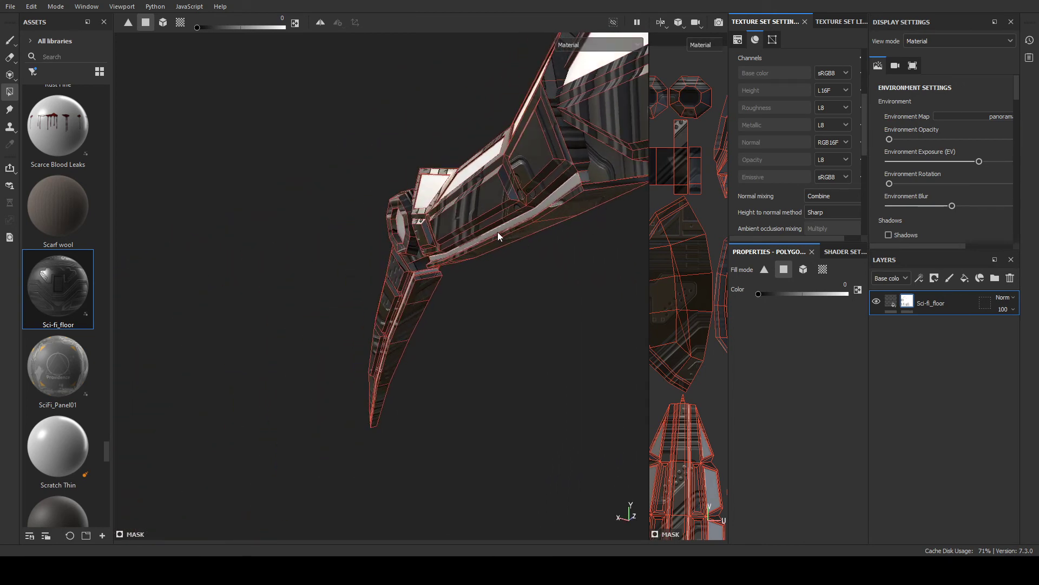
pyautogui.keyDown('alt'); pyautogui.moveTo(499, 236); pyautogui.dragTo(574, 192); pyautogui.keyUp('alt')
pyautogui.keyDown('alt'); pyautogui.moveTo(574, 192); pyautogui.dragTo(418, 305, button='middle'); pyautogui.keyUp('alt')
pyautogui.keyDown('alt'); pyautogui.moveTo(455, 293); pyautogui.dragTo(558, 239); pyautogui.keyUp('alt')
pyautogui.keyDown('alt'); pyautogui.moveTo(378, 325); pyautogui.dragTo(476, 222, button='middle'); pyautogui.keyUp('alt')
pyautogui.keyDown('alt'); pyautogui.moveTo(476, 222); pyautogui.dragTo(421, 247); pyautogui.keyUp('alt')
pyautogui.keyDown('alt'); pyautogui.moveTo(433, 232); pyautogui.dragTo(417, 310, button='middle'); pyautogui.keyUp('alt')
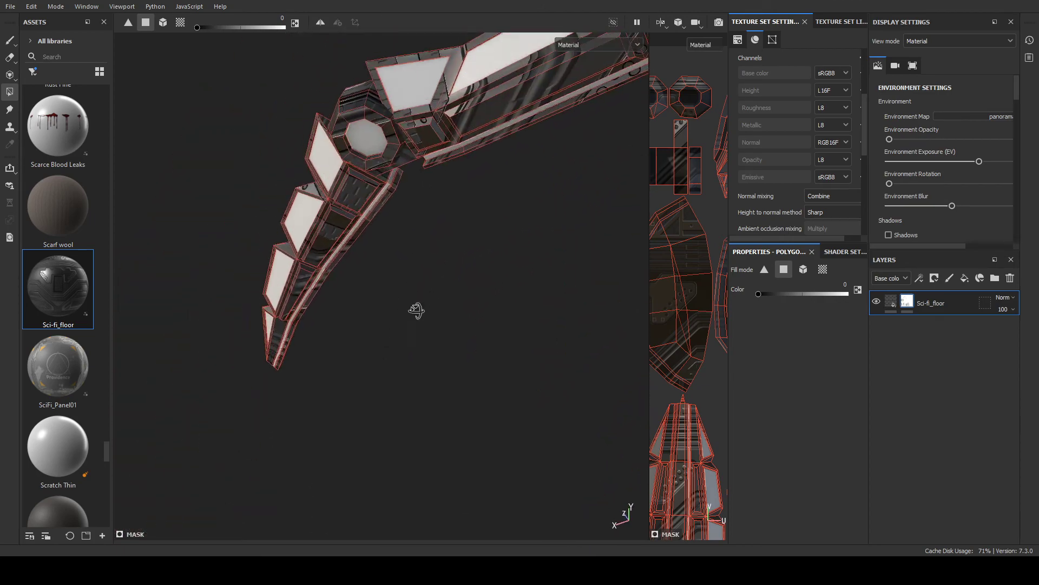
pyautogui.keyDown('alt'); pyautogui.moveTo(418, 309); pyautogui.dragTo(569, 211); pyautogui.keyUp('alt')
pyautogui.scroll(-6, 501, 253)
pyautogui.keyDown('alt'); pyautogui.moveTo(514, 242); pyautogui.dragTo(540, 268); pyautogui.keyUp('alt')
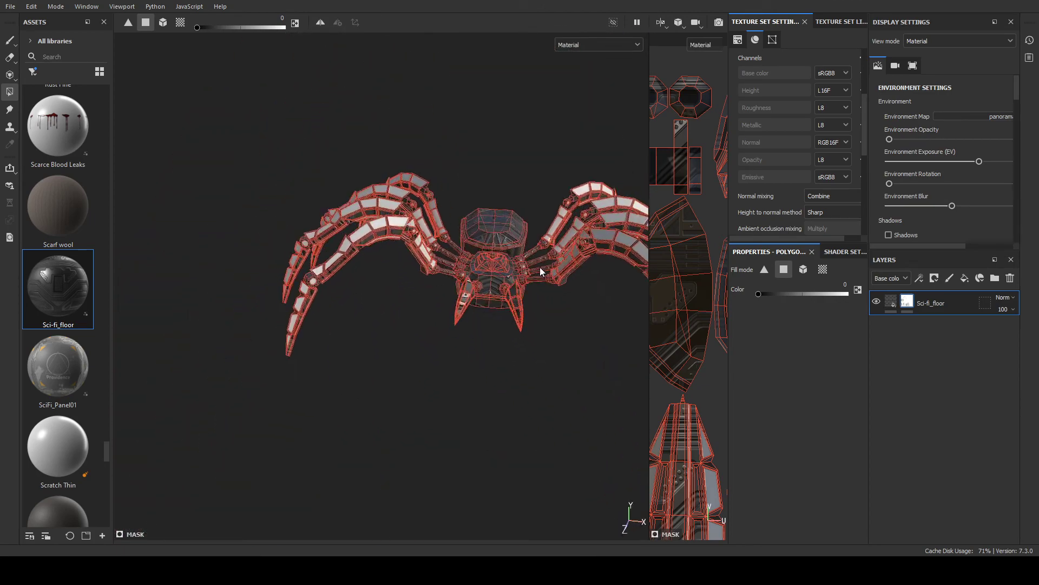
pyautogui.keyDown('alt'); pyautogui.moveTo(540, 268); pyautogui.dragTo(427, 303, button='middle'); pyautogui.keyUp('alt')
pyautogui.scroll(3, 427, 302)
pyautogui.keyDown('alt'); pyautogui.moveTo(428, 303); pyautogui.dragTo(514, 305); pyautogui.keyUp('alt')
pyautogui.keyDown('alt'); pyautogui.moveTo(401, 305); pyautogui.dragTo(454, 255, button='middle'); pyautogui.keyUp('alt')
pyautogui.keyDown('alt'); pyautogui.moveTo(454, 255); pyautogui.dragTo(513, 297); pyautogui.keyUp('alt')
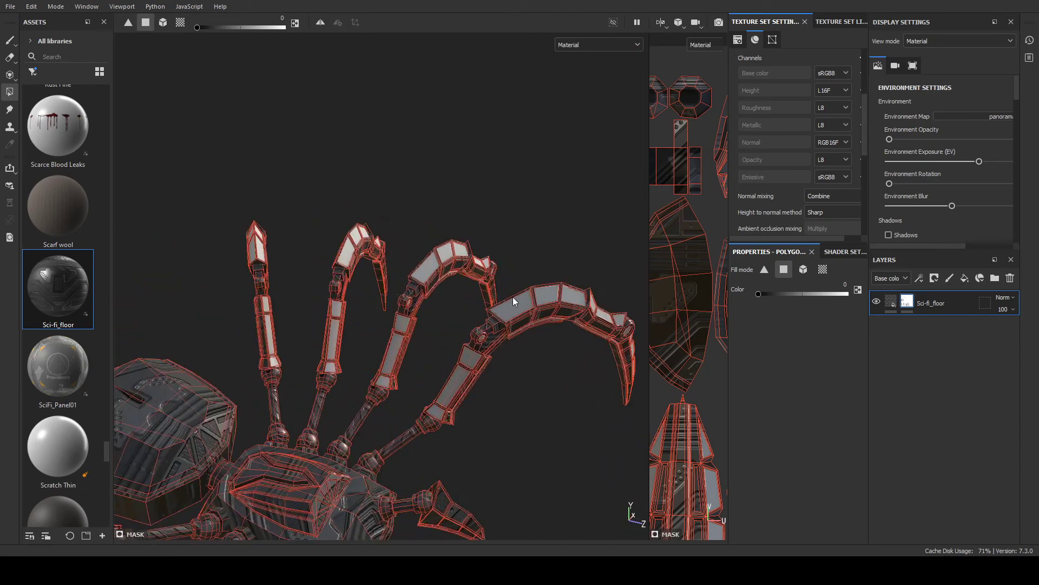
# - Mask the recessed faces between the raised ribs of the joint linking the inner and arched leg segments
pyautogui.scroll(3, 512, 297)
pyautogui.keyDown('alt'); pyautogui.moveTo(409, 309); pyautogui.dragTo(352, 254); pyautogui.keyUp('alt')
pyautogui.keyDown('alt'); pyautogui.moveTo(352, 254); pyautogui.dragTo(422, 300, button='middle'); pyautogui.keyUp('alt')
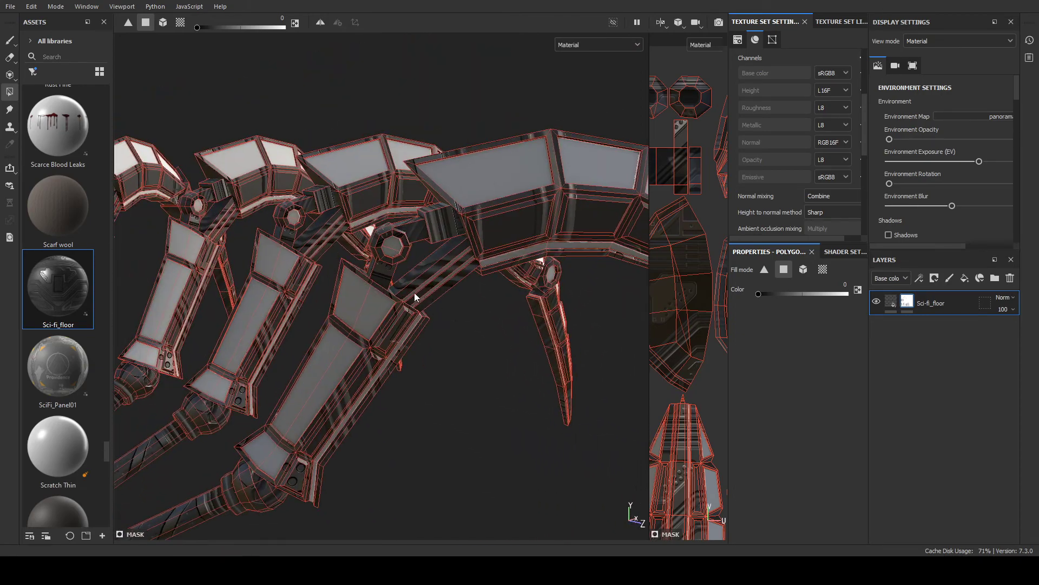
pyautogui.keyDown('alt'); pyautogui.moveTo(414, 292); pyautogui.dragTo(412, 243); pyautogui.keyUp('alt')
pyautogui.scroll(5, 473, 240)
pyautogui.keyDown('alt'); pyautogui.moveTo(475, 206); pyautogui.dragTo(350, 223); pyautogui.keyUp('alt')
pyautogui.keyDown('alt'); pyautogui.moveTo(534, 239); pyautogui.dragTo(363, 262, button='middle'); pyautogui.keyUp('alt')
pyautogui.keyDown('alt'); pyautogui.moveTo(362, 262); pyautogui.dragTo(373, 289); pyautogui.keyUp('alt')
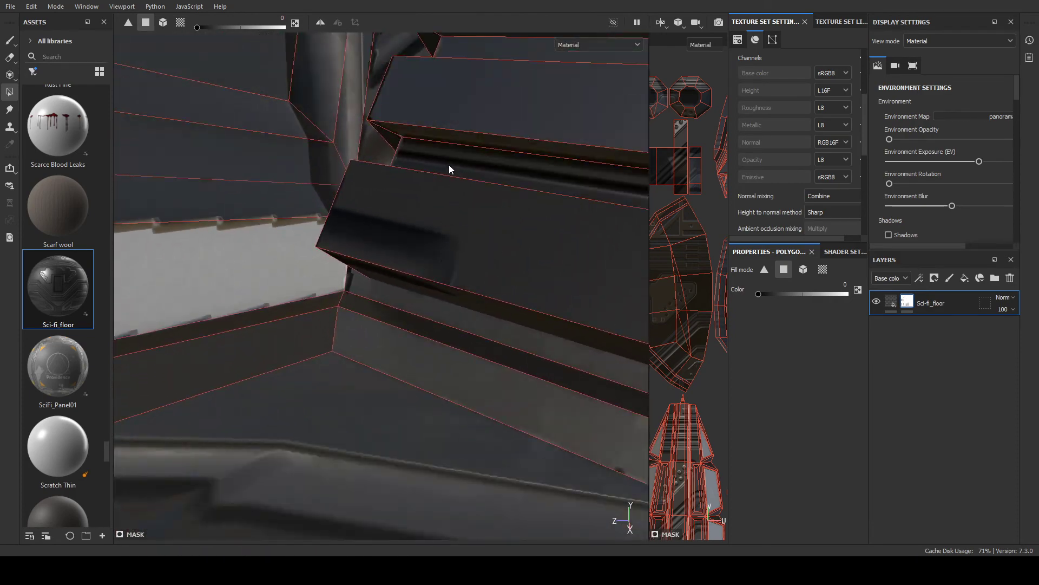
pyautogui.keyDown('alt'); pyautogui.moveTo(450, 165); pyautogui.dragTo(411, 327); pyautogui.keyUp('alt')
pyautogui.scroll(-3, 460, 221)
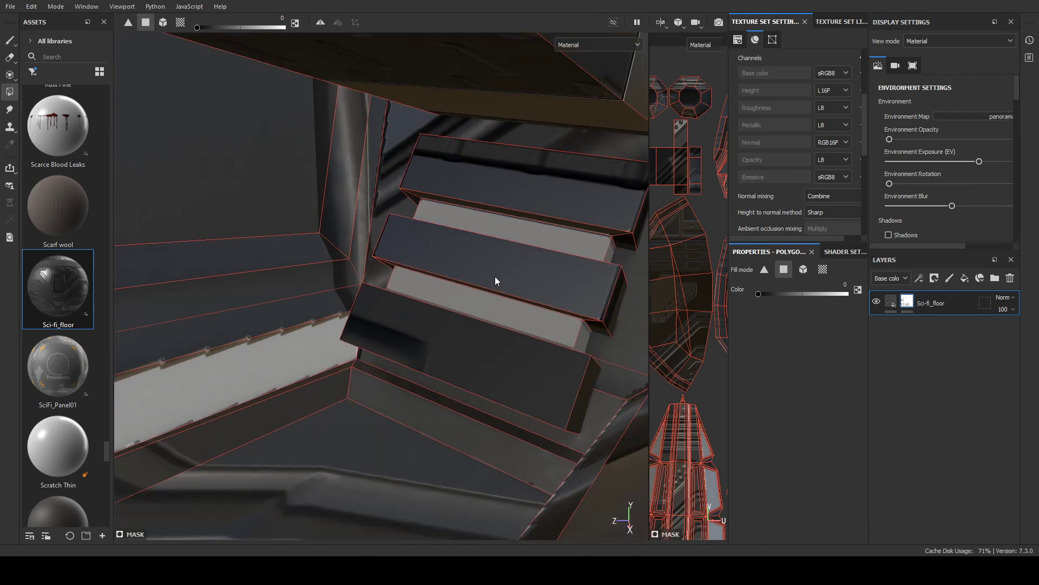
pyautogui.keyDown('alt'); pyautogui.moveTo(495, 276); pyautogui.dragTo(320, 137); pyautogui.keyUp('alt')
pyautogui.keyDown('alt'); pyautogui.moveTo(433, 244); pyautogui.dragTo(320, 125, button='middle'); pyautogui.keyUp('alt')
pyautogui.keyDown('alt'); pyautogui.moveTo(320, 128); pyautogui.dragTo(444, 429); pyautogui.keyUp('alt')
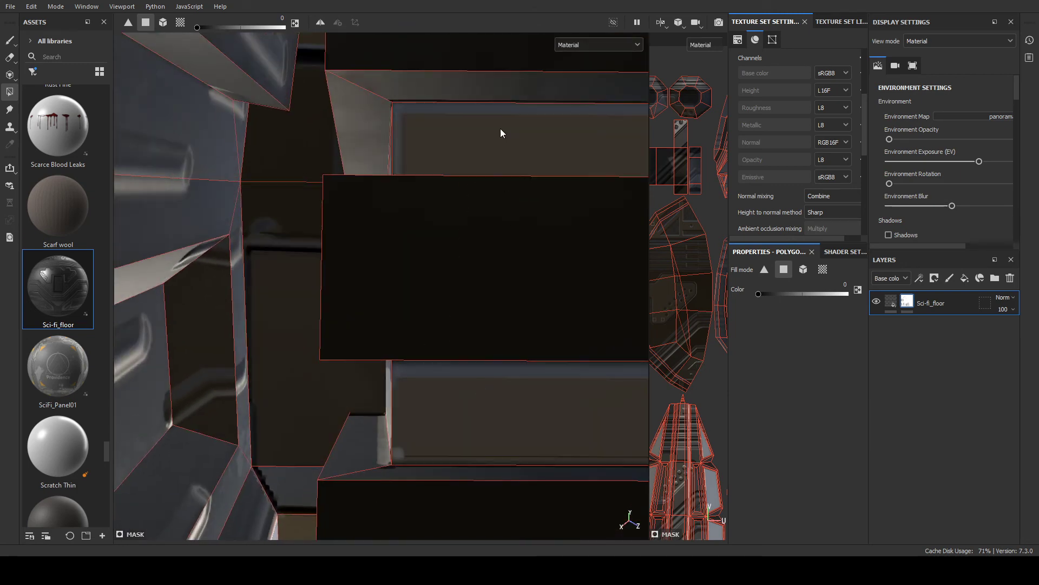
# - Mask the triangular inset panels on the front of the spider's front body section
pyautogui.keyDown('alt'); pyautogui.moveTo(502, 132); pyautogui.dragTo(471, 319); pyautogui.keyUp('alt')
pyautogui.keyDown('alt'); pyautogui.moveTo(471, 319); pyautogui.dragTo(524, 327, button='middle'); pyautogui.keyUp('alt')
pyautogui.keyDown('alt'); pyautogui.moveTo(524, 327); pyautogui.dragTo(441, 260); pyautogui.keyUp('alt')
pyautogui.keyDown('alt'); pyautogui.moveTo(441, 260); pyautogui.dragTo(427, 330, button='middle'); pyautogui.keyUp('alt')
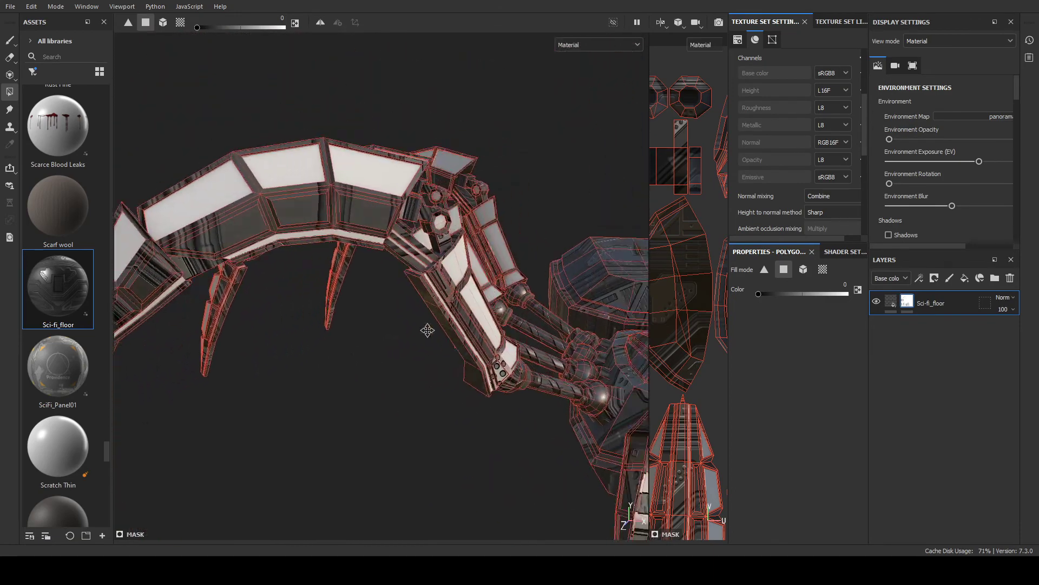
pyautogui.keyDown('alt'); pyautogui.moveTo(427, 329); pyautogui.dragTo(428, 418); pyautogui.keyUp('alt')
pyautogui.scroll(4, 492, 269)
pyautogui.keyDown('alt'); pyautogui.moveTo(492, 268); pyautogui.dragTo(537, 414); pyautogui.keyUp('alt')
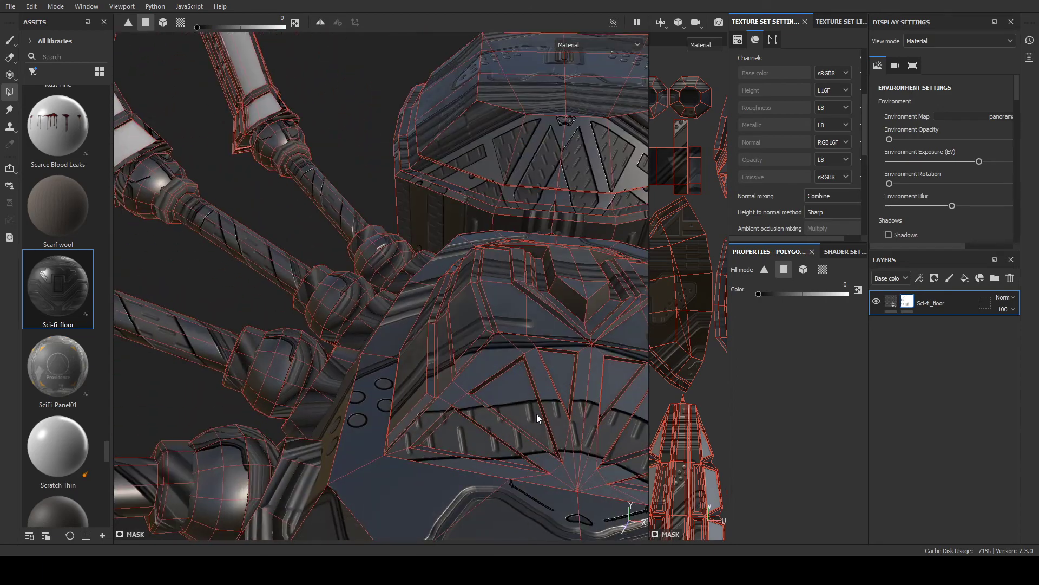
pyautogui.click(533, 415)
pyautogui.click(466, 431)
pyautogui.click(566, 366)
# - Mask the narrow strips outlining the central recess and ridges on top of the front body section
pyautogui.keyDown('alt'); pyautogui.moveTo(597, 316); pyautogui.dragTo(335, 394); pyautogui.keyUp('alt')
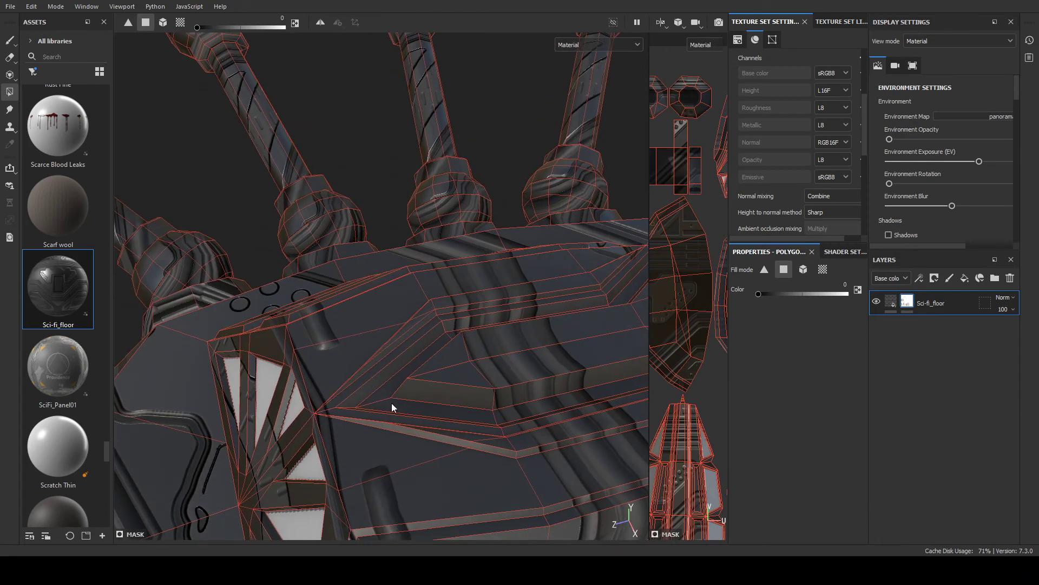
pyautogui.click(393, 404)
pyautogui.keyDown('alt'); pyautogui.moveTo(531, 408); pyautogui.dragTo(444, 471); pyautogui.keyUp('alt')
pyautogui.click(413, 390)
pyautogui.moveTo(472, 513)
pyautogui.mouseDown()
pyautogui.moveTo(521, 479)
pyautogui.moveTo(570, 383)
pyautogui.mouseUp()
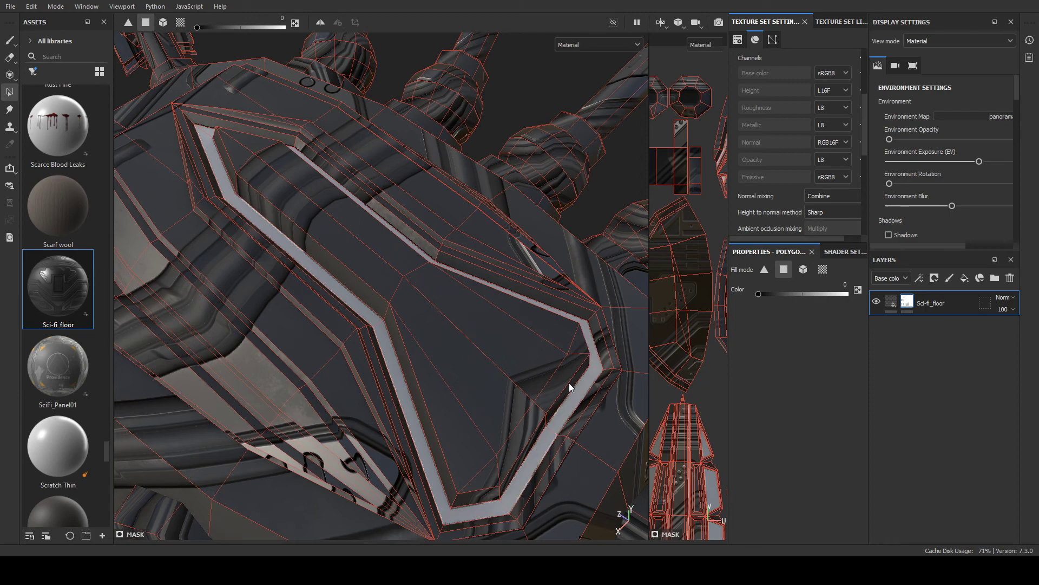
pyautogui.moveTo(378, 390); pyautogui.dragTo(300, 264)
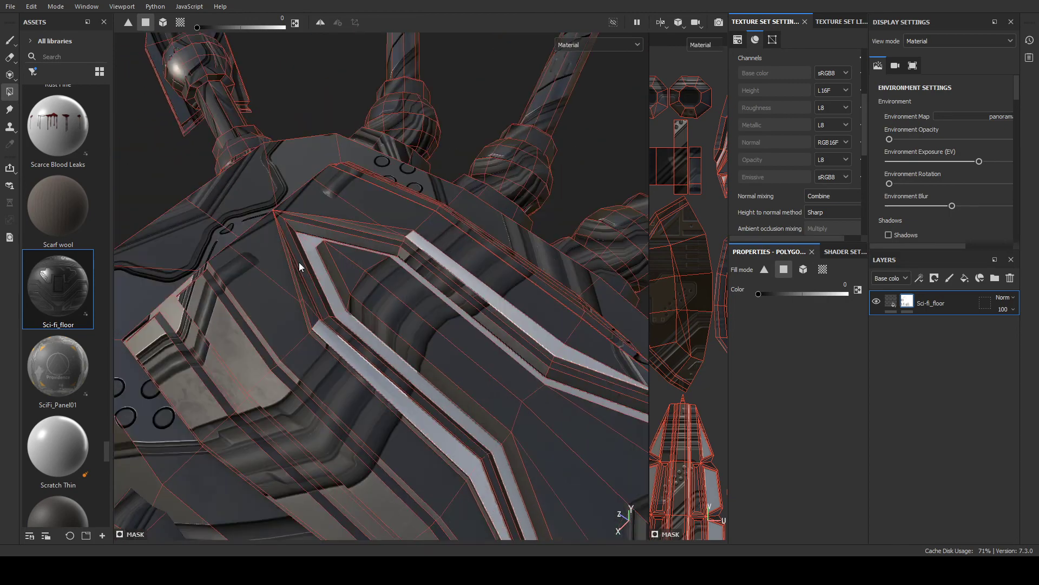
# - Mask the narrow angled edge face at the pointed end of the recess on top of the front body section
pyautogui.scroll(-3, 311, 304)
pyautogui.scroll(4, 323, 322)
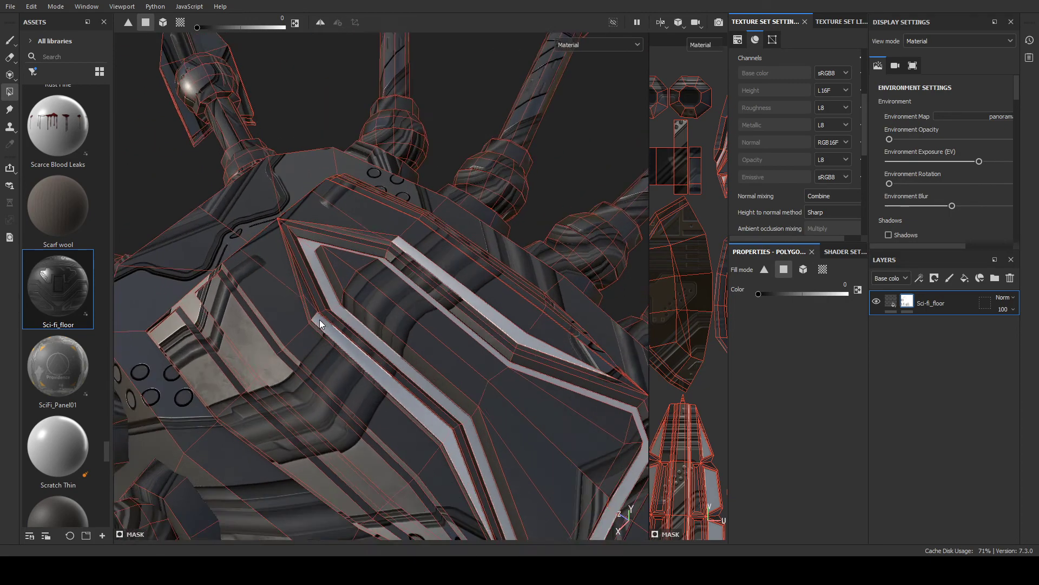
pyautogui.click(300, 285)
pyautogui.scroll(-3, 314, 300)
pyautogui.scroll(4, 325, 307)
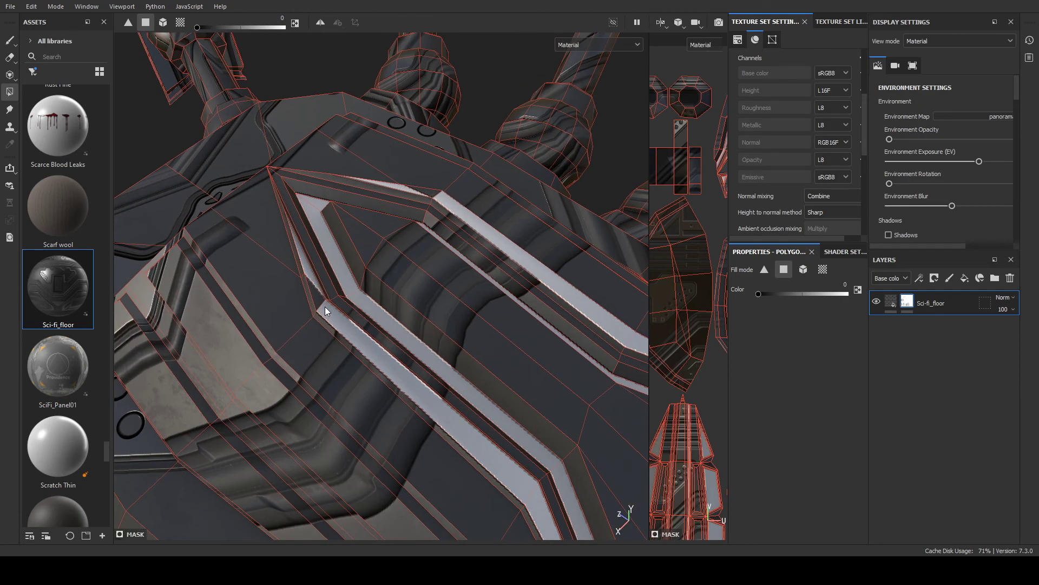
# - Mask the two long inset panels along the flank of the front body section
pyautogui.keyDown('alt'); pyautogui.moveTo(319, 295); pyautogui.dragTo(461, 256); pyautogui.keyUp('alt')
pyautogui.moveTo(349, 222); pyautogui.dragTo(423, 172)
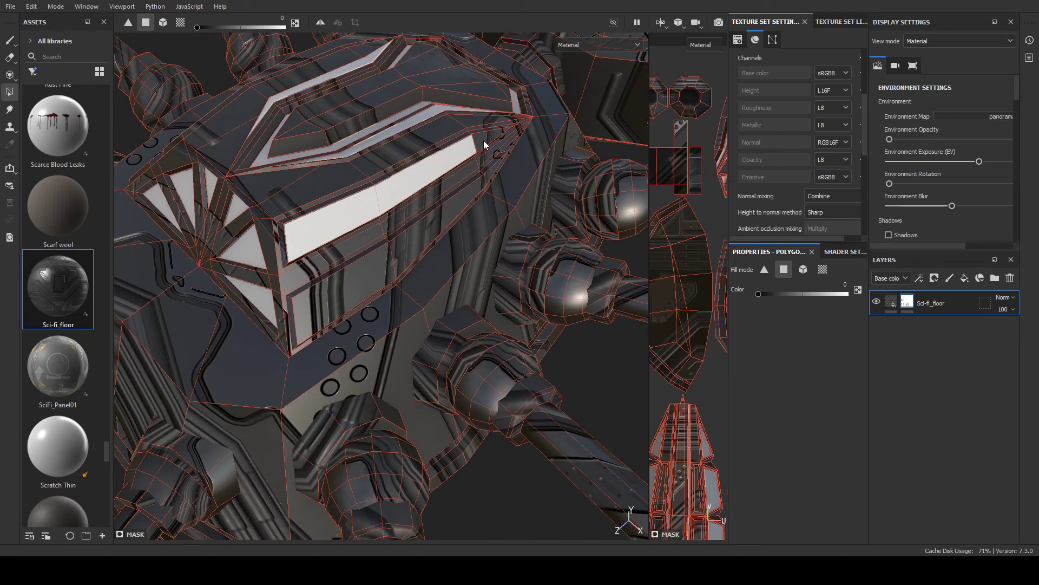
pyautogui.moveTo(361, 293); pyautogui.dragTo(399, 242)
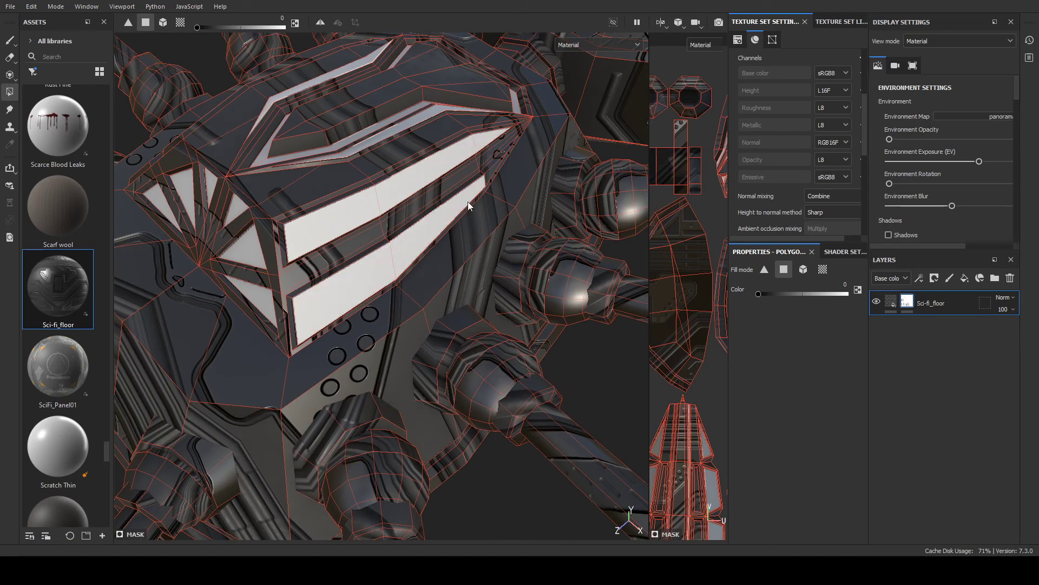
# - Mask the narrow band running around the lower edge of the front body section
pyautogui.scroll(-5, 487, 179)
pyautogui.keyDown('alt'); pyautogui.moveTo(487, 179); pyautogui.dragTo(455, 270); pyautogui.keyUp('alt')
pyautogui.scroll(5, 426, 313)
pyautogui.click(429, 296)
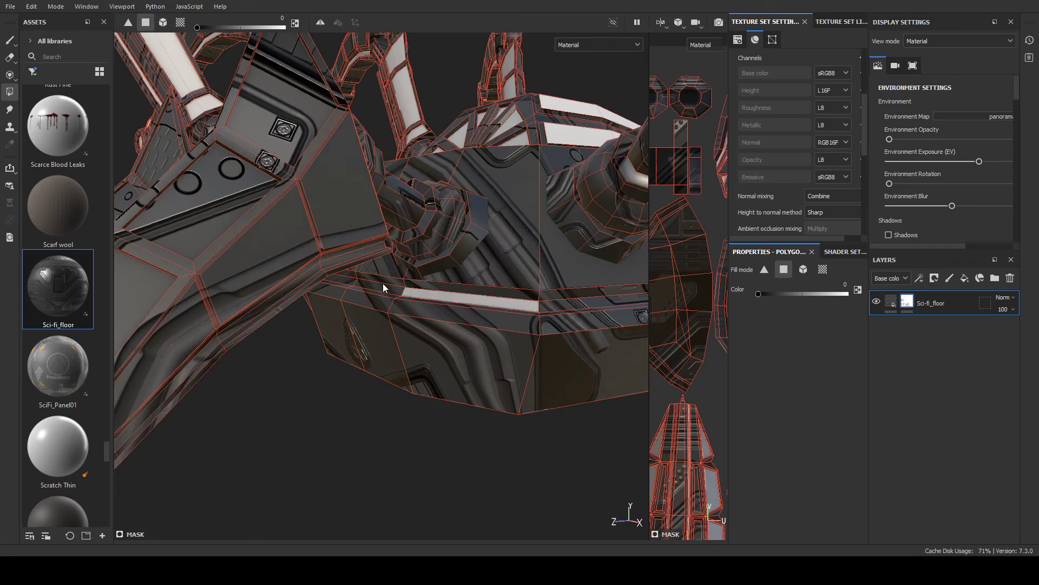
pyautogui.keyDown('alt'); pyautogui.moveTo(383, 287); pyautogui.dragTo(349, 333); pyautogui.keyUp('alt')
pyautogui.click(509, 300)
pyautogui.click(349, 332)
pyautogui.keyDown('alt'); pyautogui.moveTo(407, 329); pyautogui.dragTo(249, 286, button='middle'); pyautogui.keyUp('alt')
pyautogui.click(452, 314)
pyautogui.scroll(-3, 612, 315)
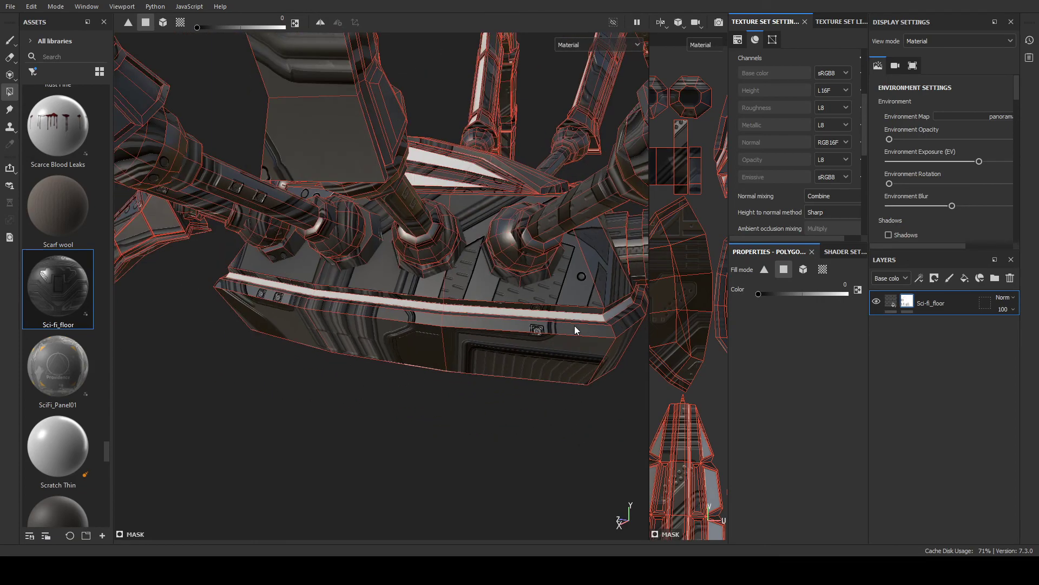
# - Mask the four inset panels running down the outer face of the front claw leg
pyautogui.keyDown('alt'); pyautogui.moveTo(575, 329); pyautogui.dragTo(447, 360); pyautogui.keyUp('alt')
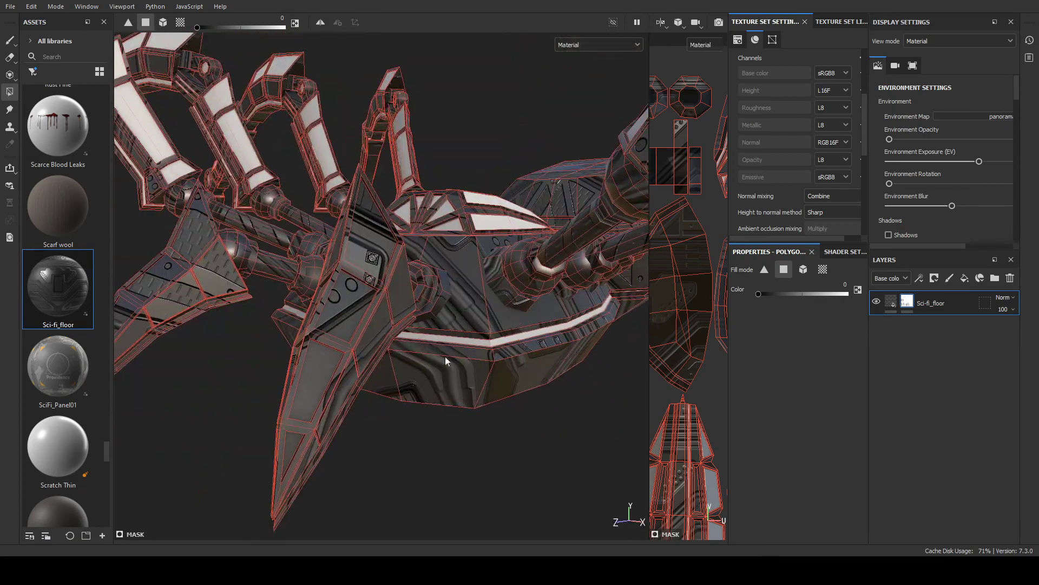
pyautogui.click(377, 256)
pyautogui.click(341, 314)
pyautogui.click(306, 382)
pyautogui.click(292, 452)
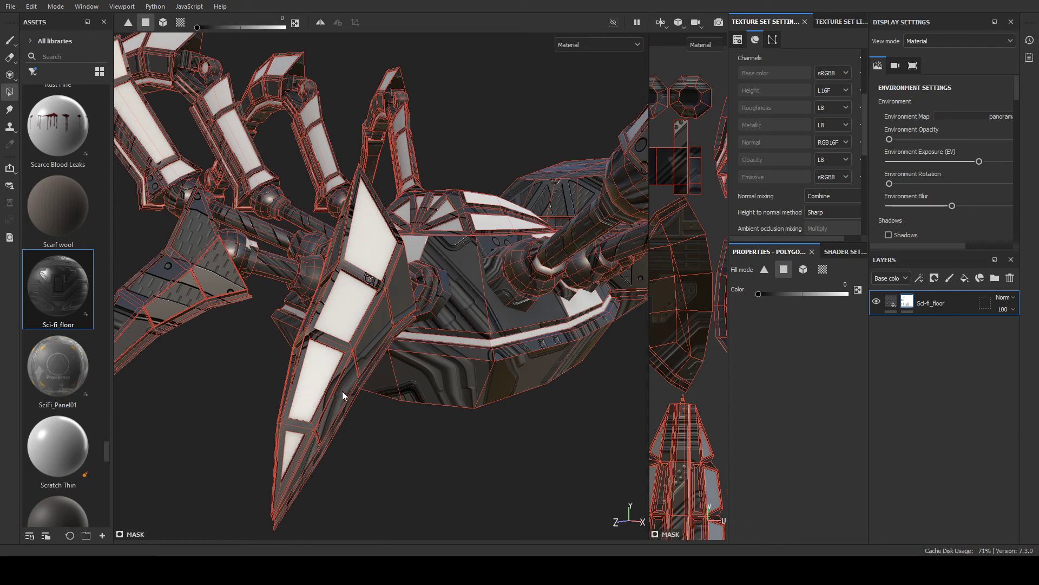
# - Mask the matching inset panels down the outer face of the opposite front claw leg
pyautogui.keyDown('alt'); pyautogui.moveTo(265, 365); pyautogui.dragTo(463, 372); pyautogui.keyUp('alt')
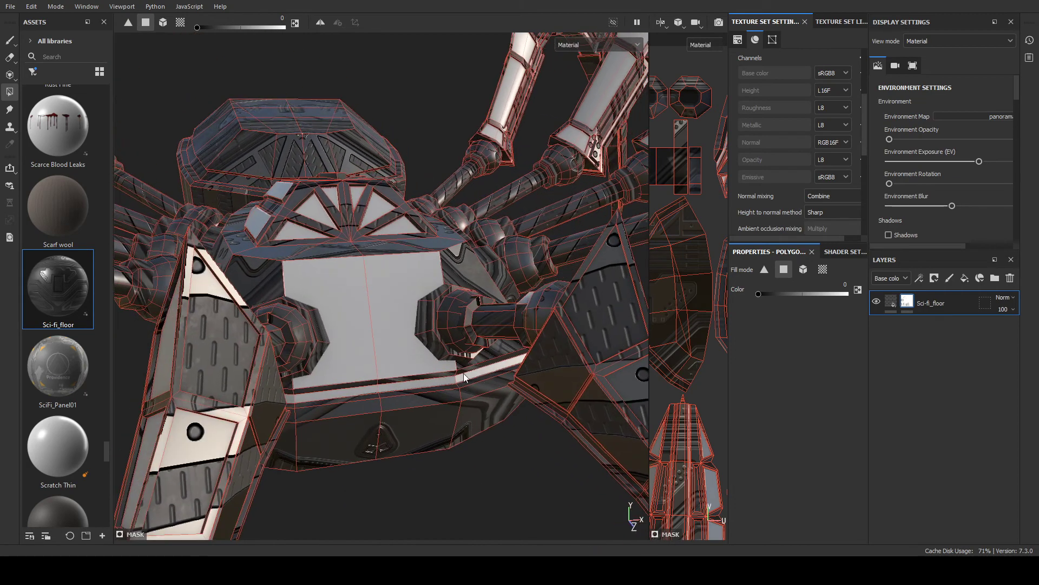
pyautogui.click(628, 319)
pyautogui.keyDown('alt'); pyautogui.moveTo(628, 319); pyautogui.dragTo(514, 336); pyautogui.keyUp('alt')
pyautogui.click(517, 334)
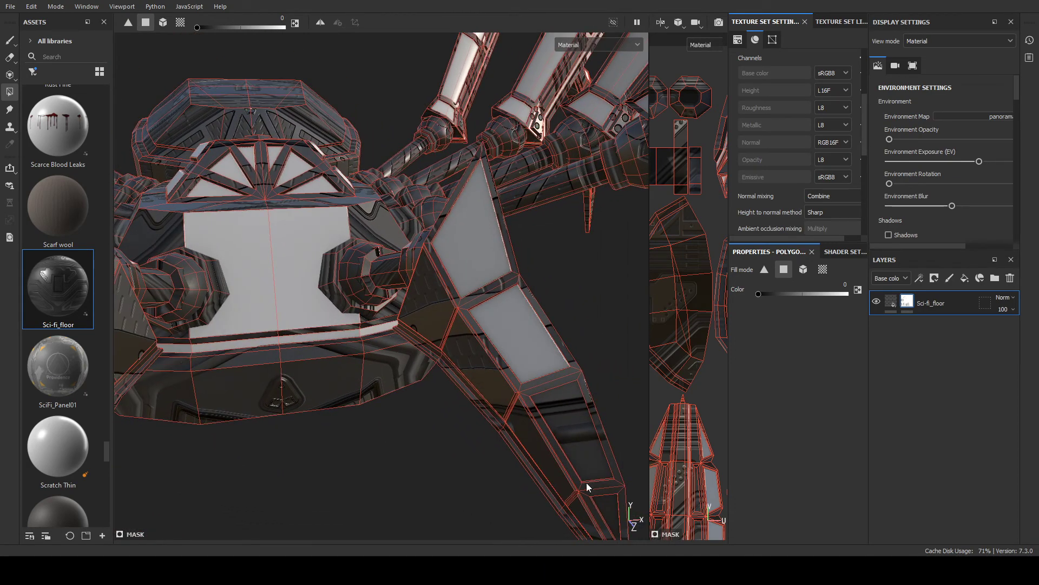
pyautogui.click(581, 429)
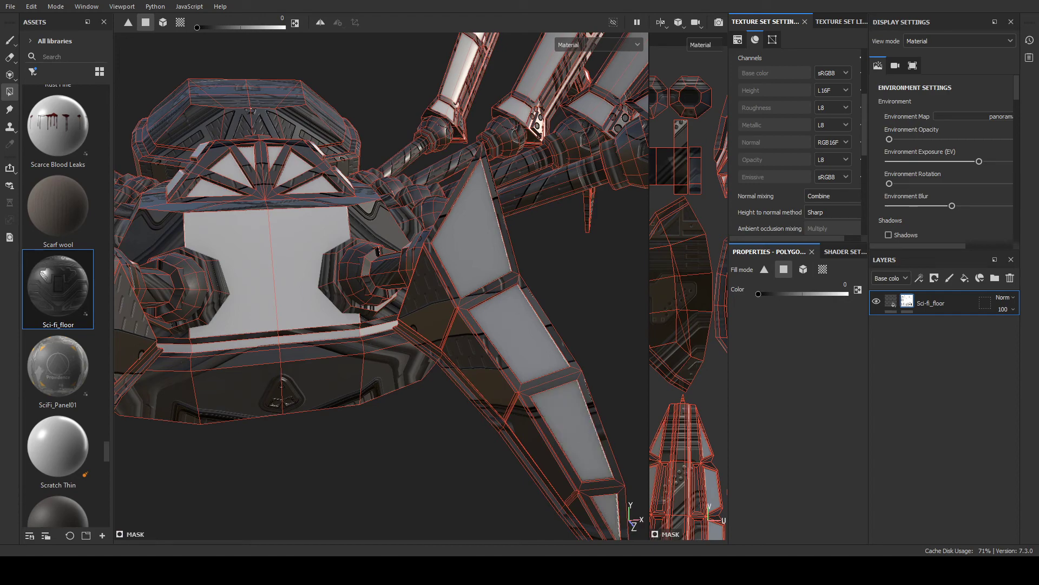
# - Mask the narrow strip along the lower edge of the front claw's upper segments
pyautogui.keyDown('alt'); pyautogui.moveTo(581, 352); pyautogui.dragTo(482, 325); pyautogui.keyUp('alt')
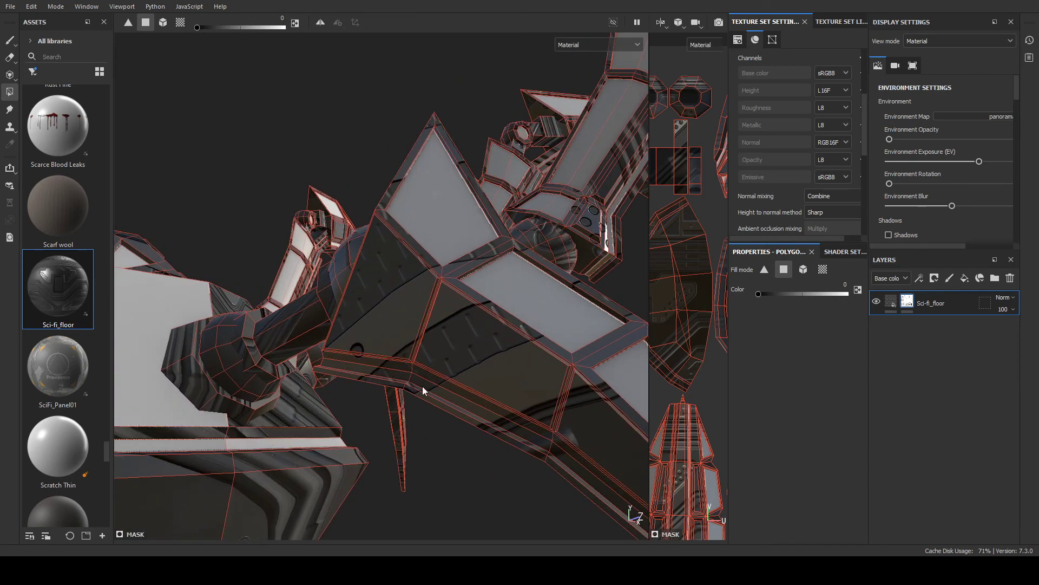
pyautogui.click(449, 395)
pyautogui.click(385, 376)
pyautogui.keyDown('alt'); pyautogui.moveTo(474, 355); pyautogui.dragTo(405, 289, button='middle'); pyautogui.keyUp('alt')
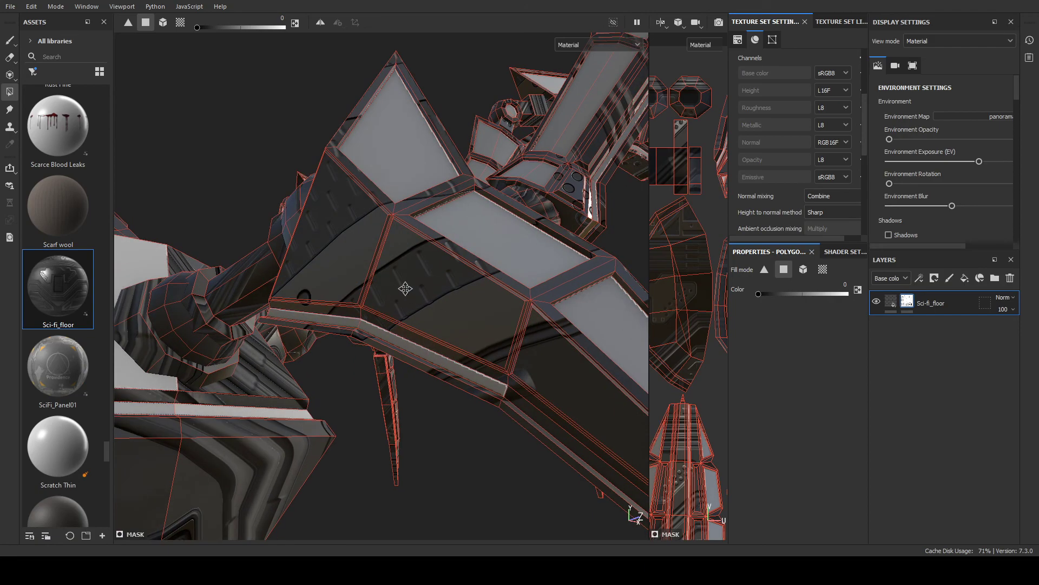
# - Restore the material on the large front plate between the front legs with fill color 1, then return the fill color to 0
pyautogui.scroll(-3, 385, 288)
pyautogui.keyDown('alt'); pyautogui.moveTo(384, 287); pyautogui.dragTo(303, 255); pyautogui.keyUp('alt')
pyautogui.keyDown('alt'); pyautogui.moveTo(374, 216); pyautogui.dragTo(536, 472, button='middle'); pyautogui.keyUp('alt')
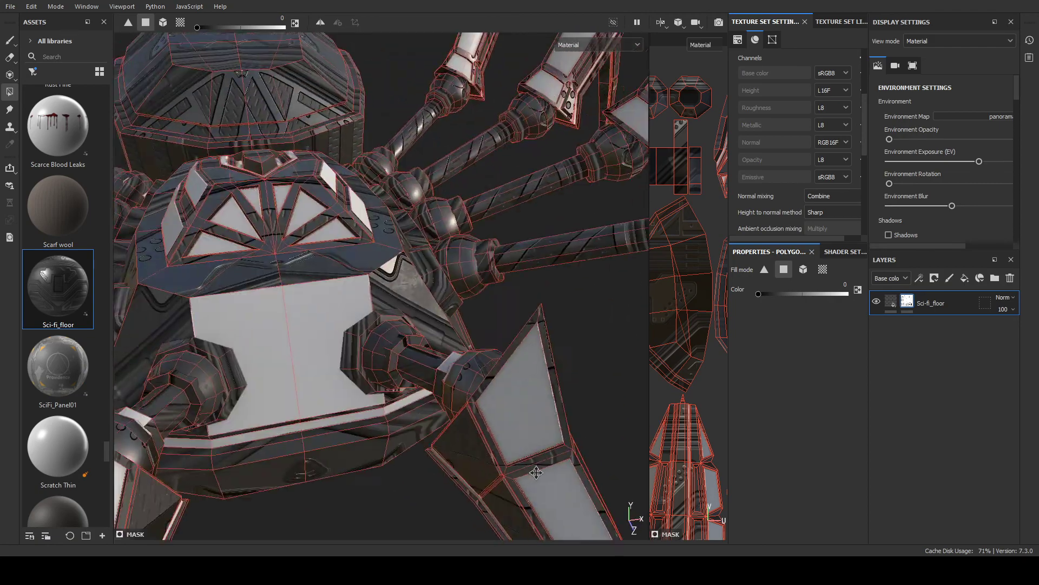
pyautogui.keyDown('alt'); pyautogui.moveTo(536, 473); pyautogui.dragTo(433, 467); pyautogui.keyUp('alt')
pyautogui.moveTo(821, 294); pyautogui.dragTo(905, 294)
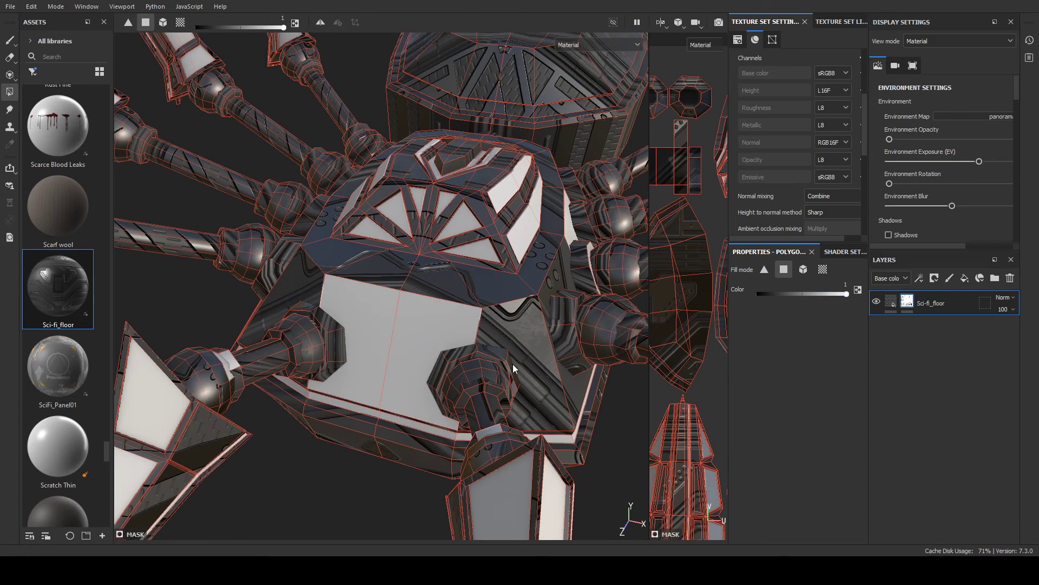
pyautogui.click(458, 342)
pyautogui.moveTo(792, 292); pyautogui.dragTo(697, 297)
pyautogui.keyDown('alt'); pyautogui.moveTo(520, 287); pyautogui.dragTo(576, 440); pyautogui.keyUp('alt')
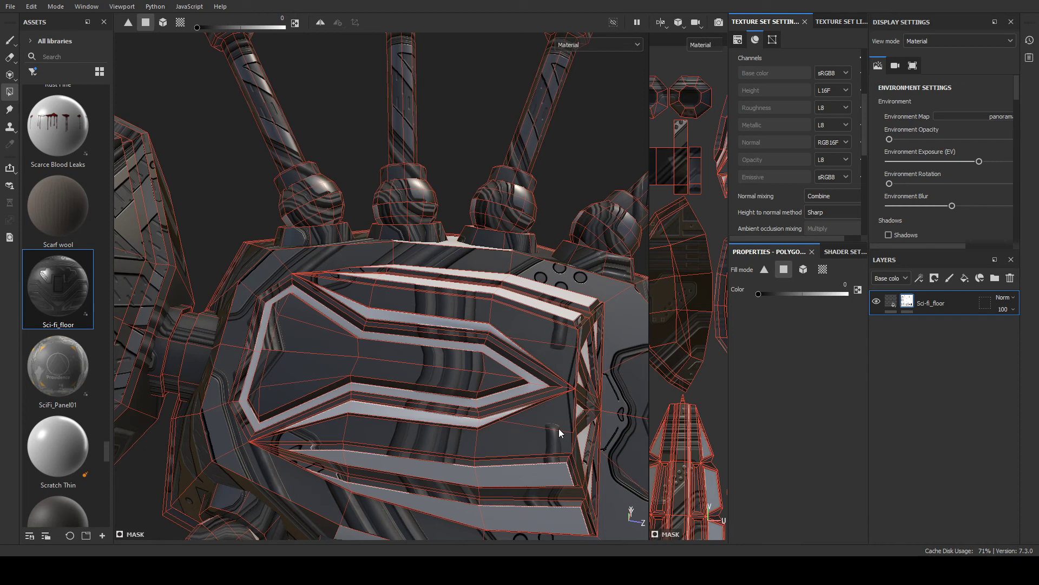
# - Enlarge the UV layout, restore the stray masked faces on the circular joint island with fill color 1, and return the color to 0
pyautogui.keyDown('alt'); pyautogui.moveTo(517, 406); pyautogui.dragTo(457, 325); pyautogui.keyUp('alt')
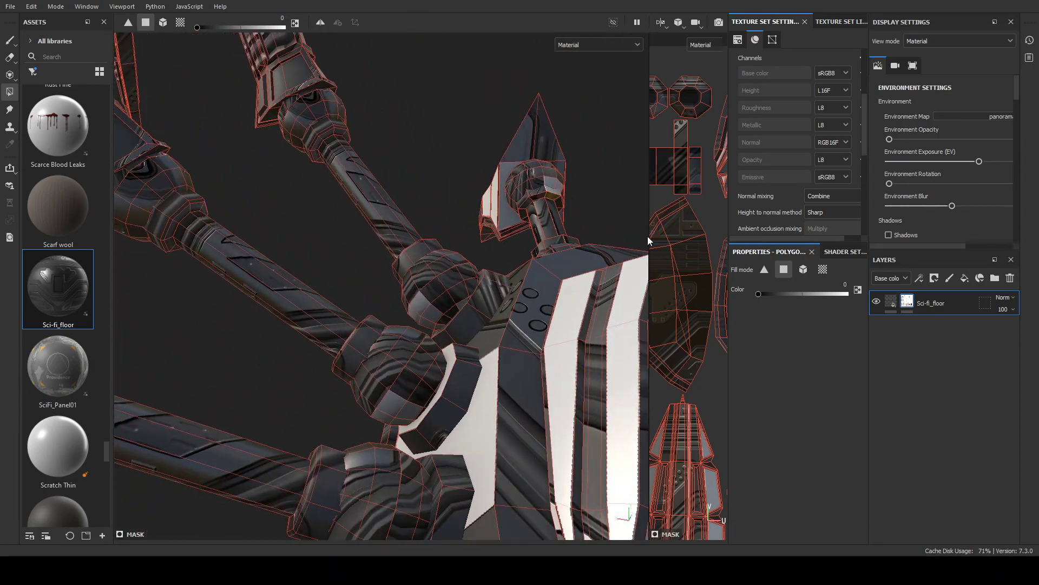
pyautogui.moveTo(648, 231); pyautogui.dragTo(189, 233)
pyautogui.scroll(-2, 395, 264)
pyautogui.keyDown('alt'); pyautogui.moveTo(394, 264); pyautogui.dragTo(517, 322, button='middle'); pyautogui.keyUp('alt')
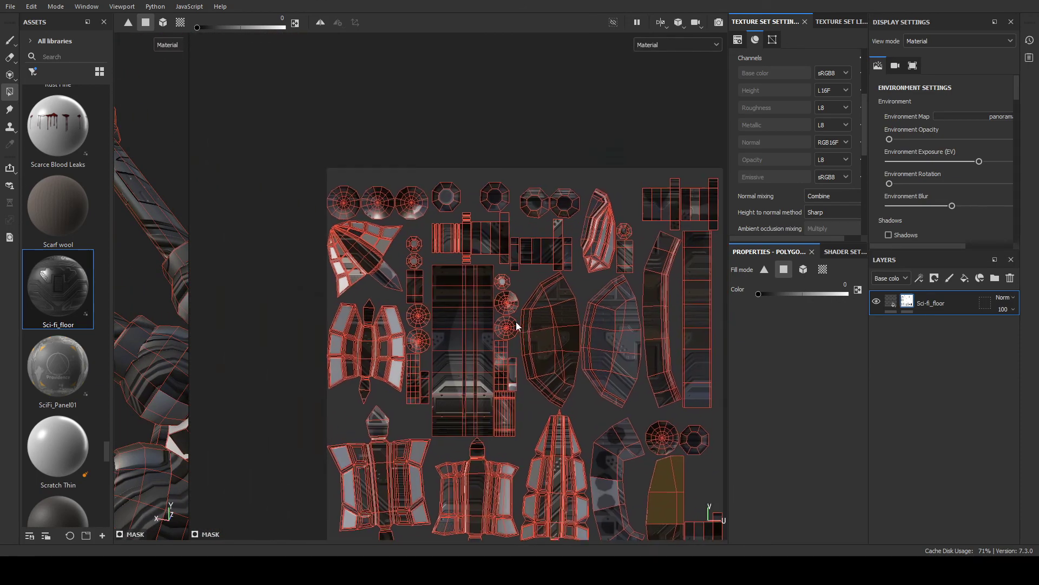
pyautogui.scroll(5, 516, 322)
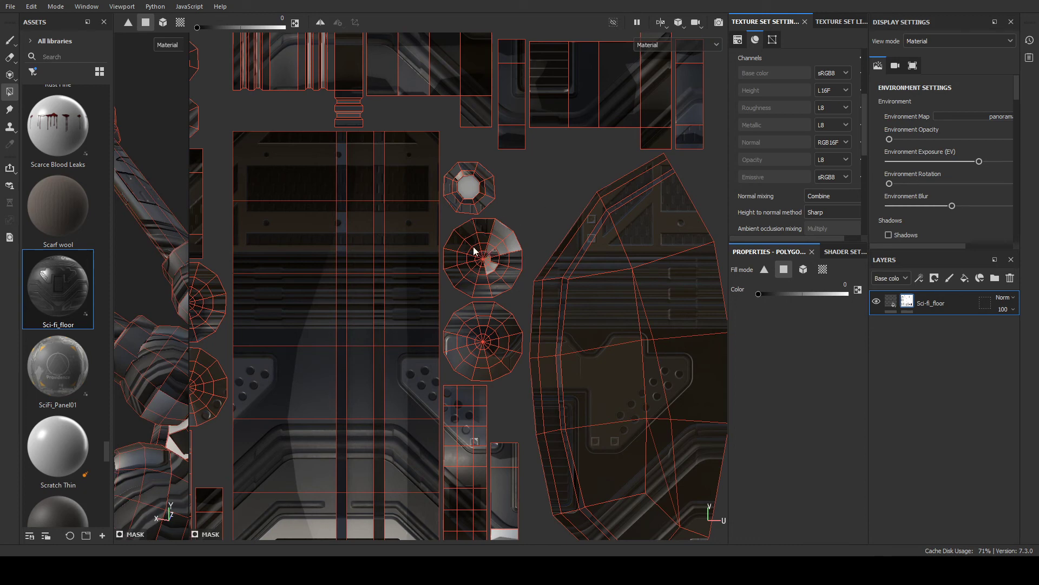
pyautogui.moveTo(822, 295); pyautogui.dragTo(849, 294)
pyautogui.keyDown('alt'); pyautogui.moveTo(300, 336); pyautogui.dragTo(534, 291, button='middle'); pyautogui.keyUp('alt')
pyautogui.scroll(-3, 534, 291)
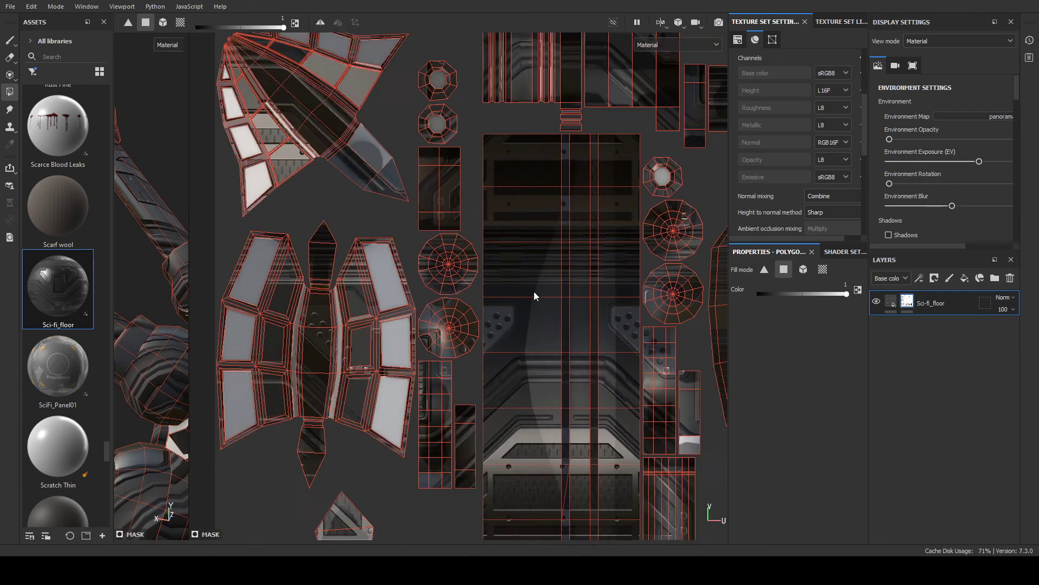
pyautogui.moveTo(847, 293); pyautogui.dragTo(671, 297)
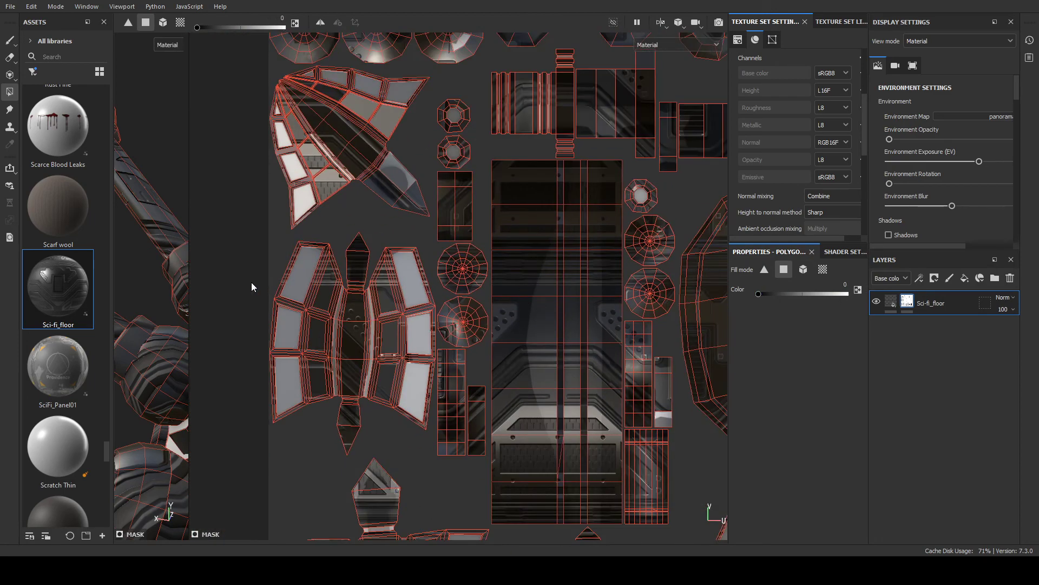
pyautogui.scroll(-3, 251, 282)
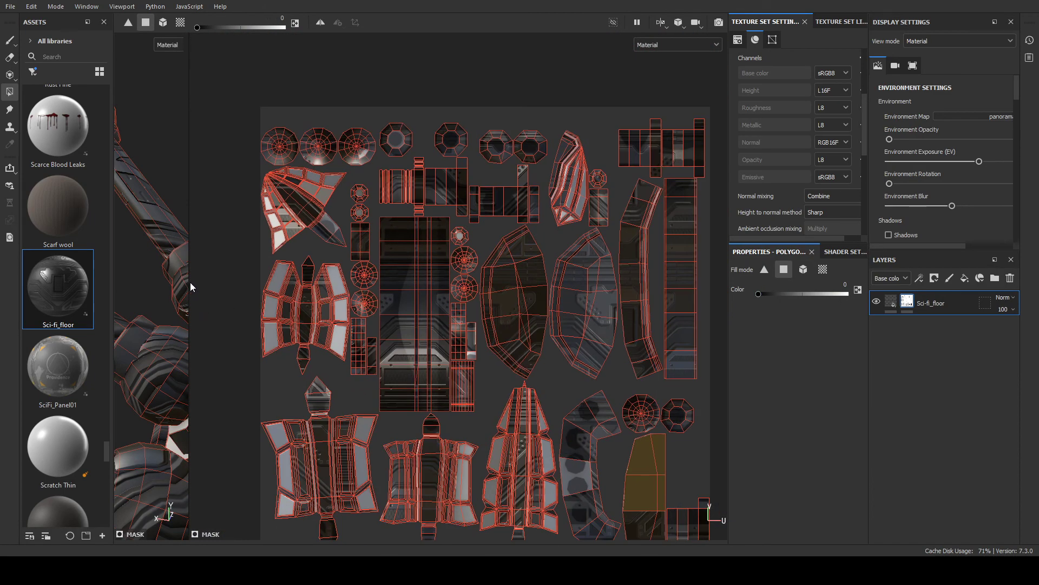
pyautogui.moveTo(189, 282); pyautogui.dragTo(555, 292)
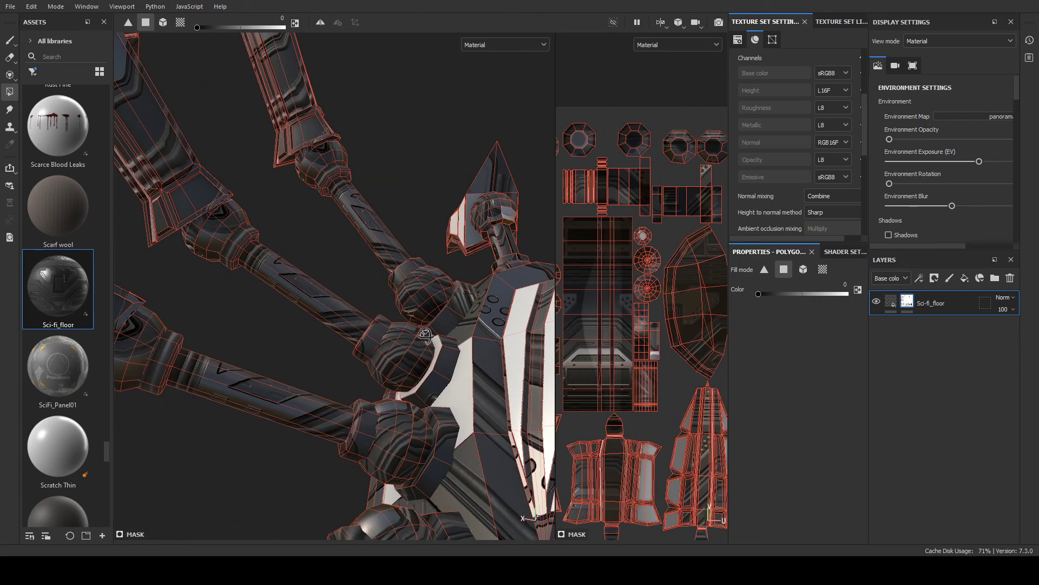
# - Restore the material on the body side panel around the leg sockets with fill color 1
pyautogui.scroll(3, 436, 325)
pyautogui.keyDown('alt'); pyautogui.moveTo(417, 294); pyautogui.dragTo(296, 292); pyautogui.keyUp('alt')
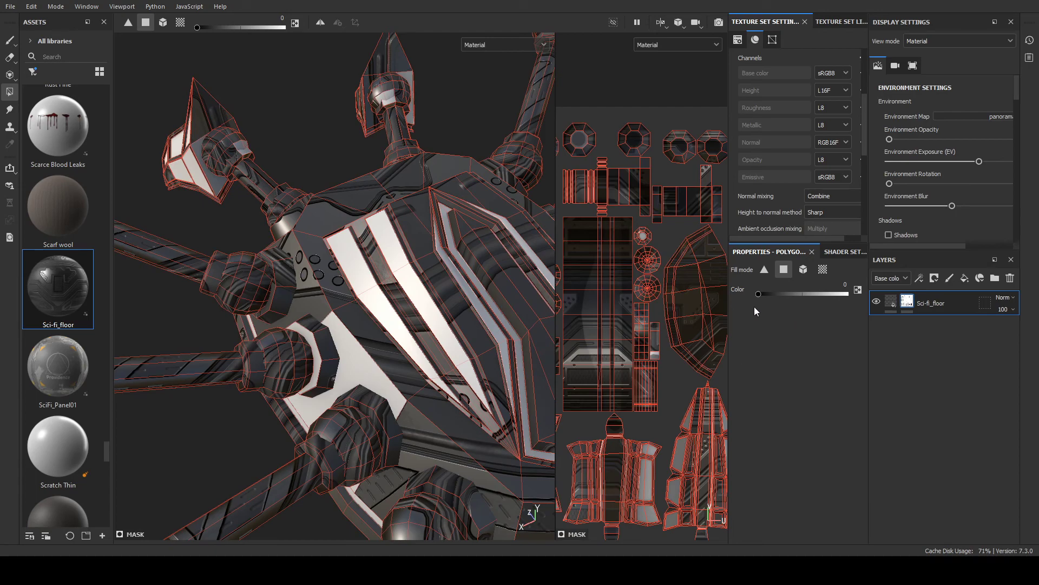
pyautogui.moveTo(796, 292); pyautogui.dragTo(848, 294)
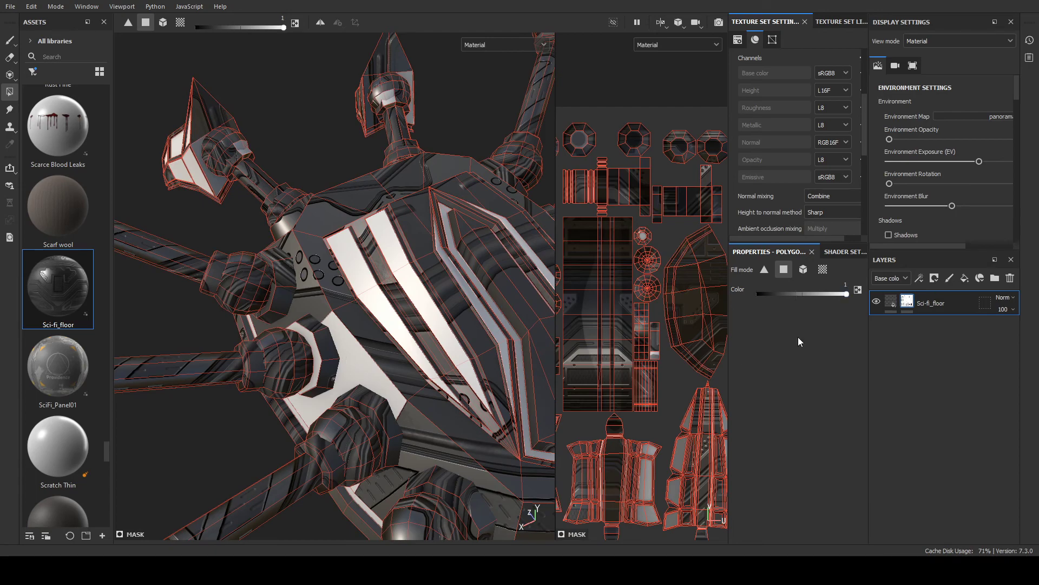
pyautogui.click(343, 368)
# - Examine the masked front body and front claw panels up close from several angles
pyautogui.keyDown('alt'); pyautogui.moveTo(312, 352); pyautogui.dragTo(235, 414); pyautogui.keyUp('alt')
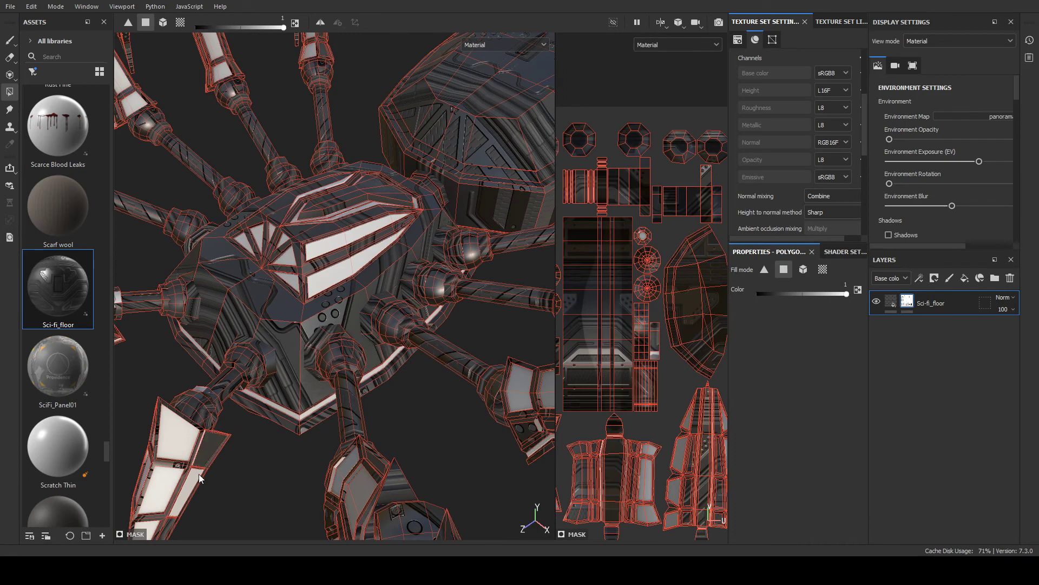
pyautogui.keyDown('alt'); pyautogui.moveTo(199, 479); pyautogui.dragTo(287, 332); pyautogui.keyUp('alt')
pyautogui.scroll(5, 213, 406)
pyautogui.keyDown('alt'); pyautogui.moveTo(212, 407); pyautogui.dragTo(470, 361, button='middle'); pyautogui.keyUp('alt')
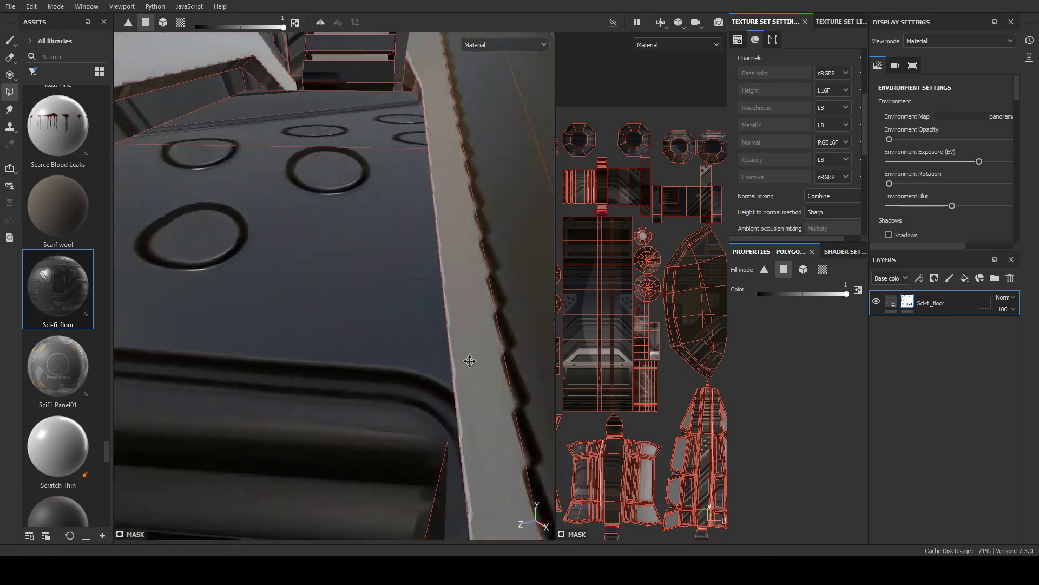
pyautogui.keyDown('alt'); pyautogui.moveTo(470, 361); pyautogui.dragTo(291, 413); pyautogui.keyUp('alt')
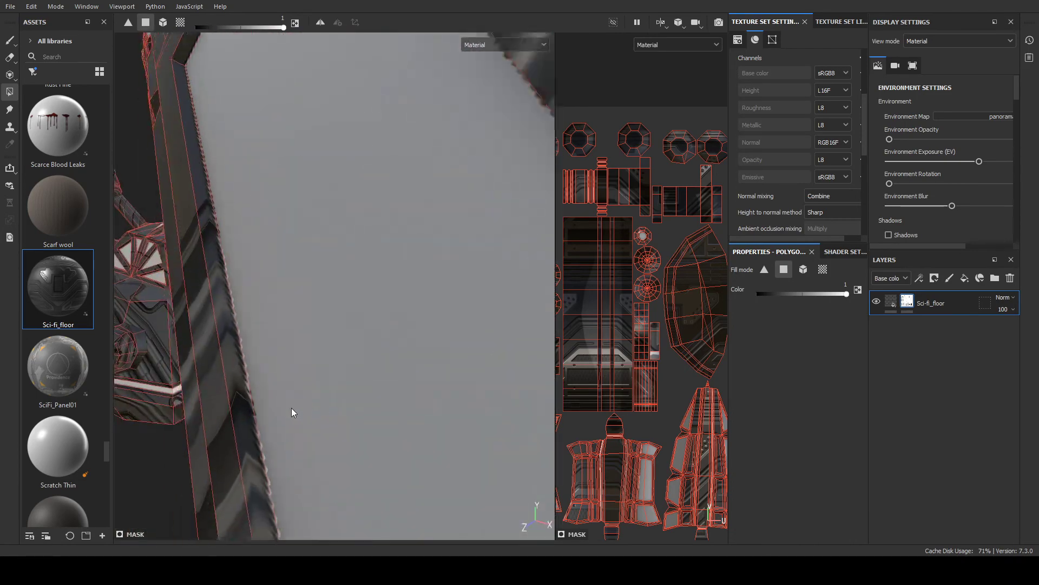
pyautogui.keyDown('alt'); pyautogui.moveTo(291, 408); pyautogui.dragTo(426, 372, button='middle'); pyautogui.keyUp('alt')
pyautogui.scroll(-5, 411, 361)
pyautogui.keyDown('alt'); pyautogui.moveTo(446, 366); pyautogui.dragTo(357, 361); pyautogui.keyUp('alt')
pyautogui.scroll(4, 498, 313)
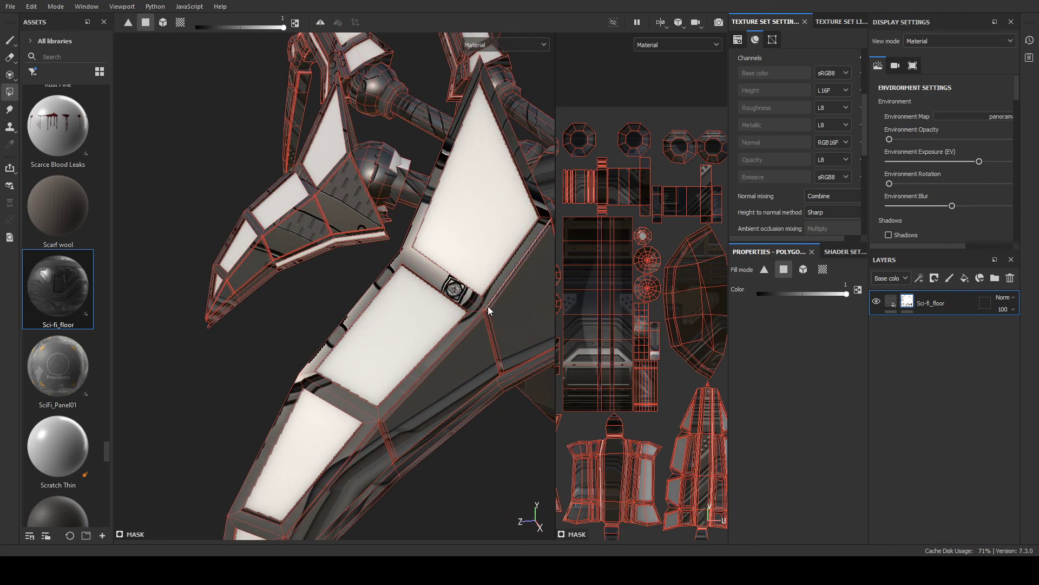
pyautogui.keyDown('alt'); pyautogui.moveTo(488, 306); pyautogui.dragTo(187, 366); pyautogui.keyUp('alt')
pyautogui.scroll(-3, 187, 370)
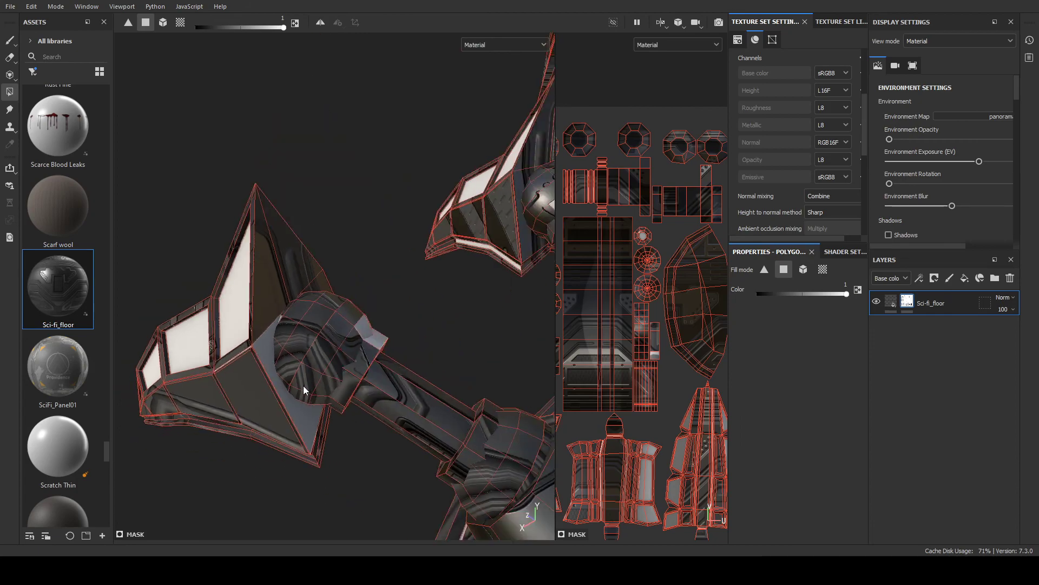
# - Mask the narrow edge strips along both sides of the front claw with fill color 0
pyautogui.keyDown('alt'); pyautogui.moveTo(322, 399); pyautogui.dragTo(330, 209); pyautogui.keyUp('alt')
pyautogui.scroll(2, 353, 347)
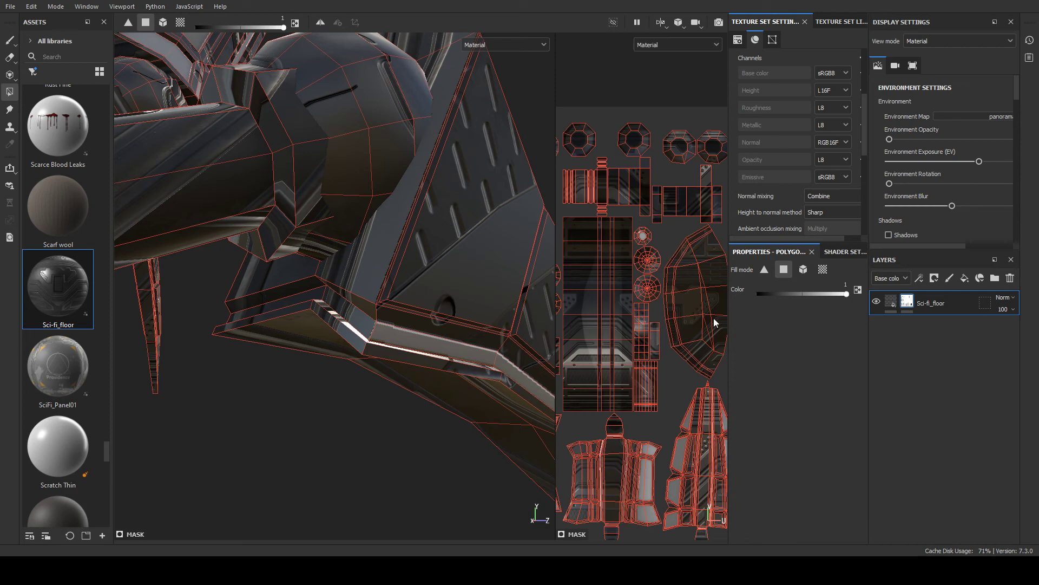
pyautogui.click(759, 294)
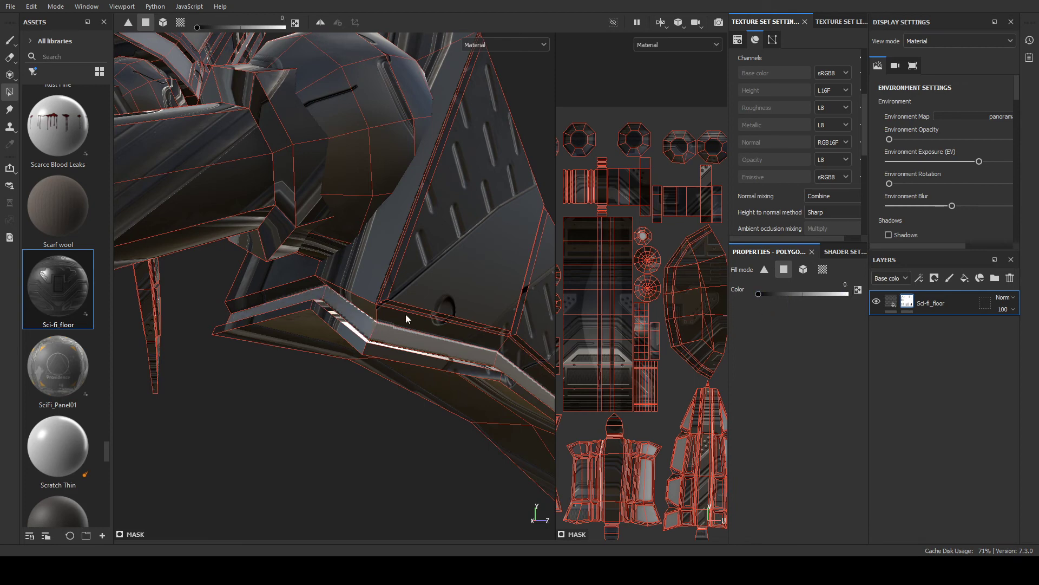
pyautogui.keyDown('alt'); pyautogui.moveTo(405, 314); pyautogui.dragTo(359, 317); pyautogui.keyUp('alt')
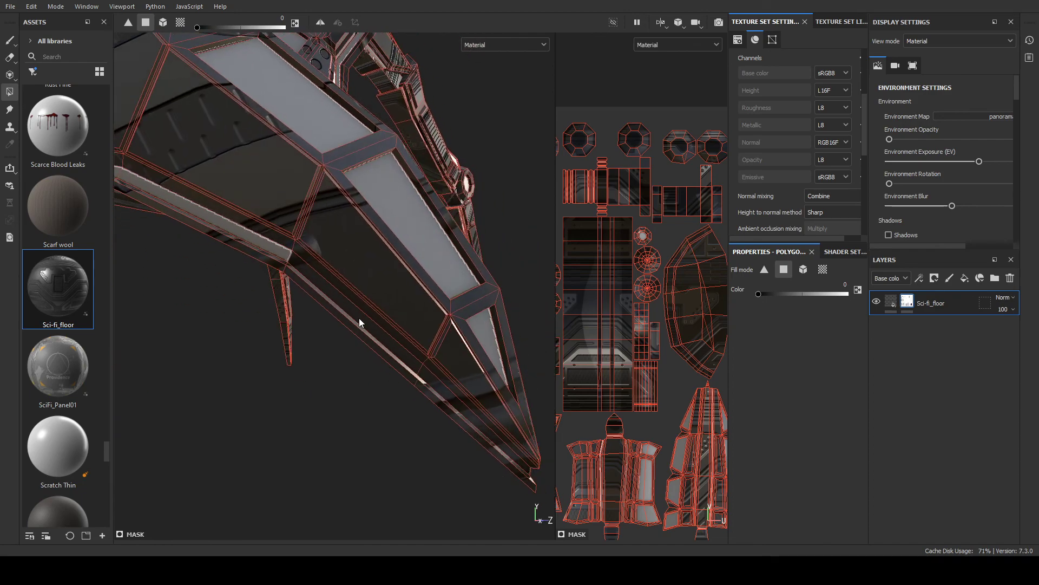
pyautogui.keyDown('alt'); pyautogui.moveTo(463, 363); pyautogui.dragTo(408, 326); pyautogui.keyUp('alt')
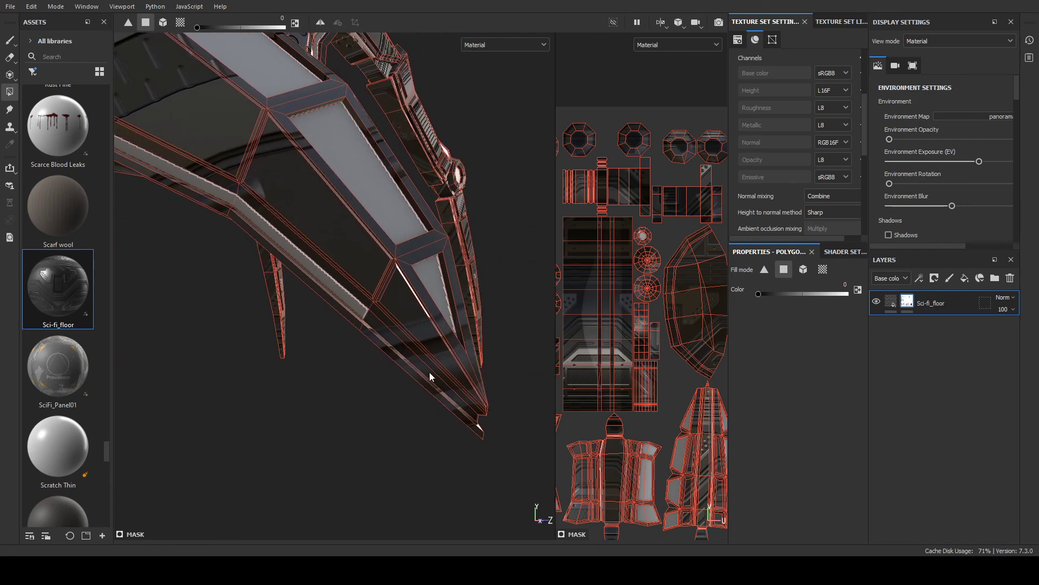
pyautogui.keyDown('alt'); pyautogui.moveTo(430, 372); pyautogui.dragTo(577, 249); pyautogui.keyUp('alt')
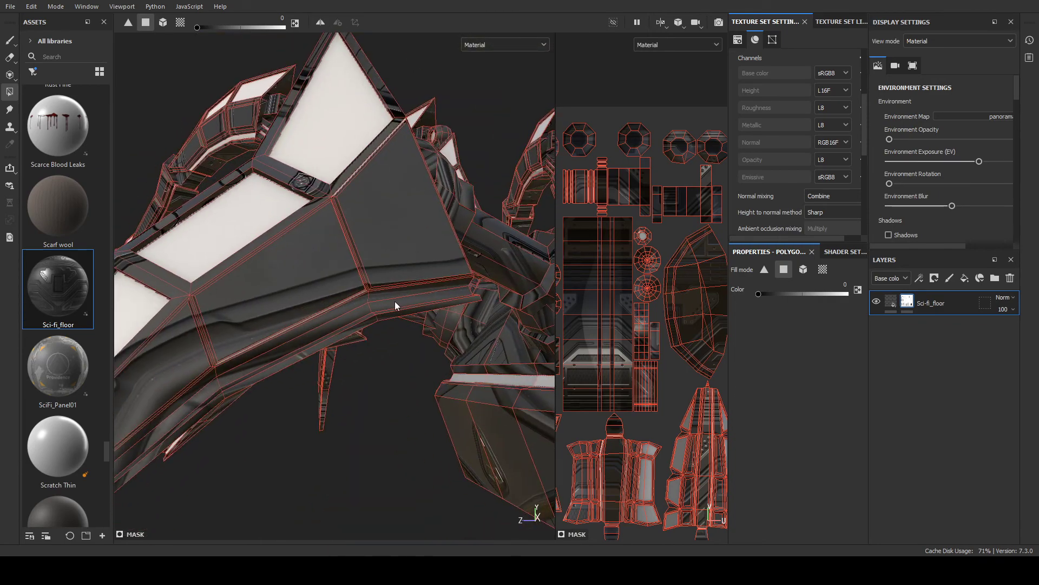
pyautogui.keyDown('alt'); pyautogui.moveTo(394, 301); pyautogui.dragTo(350, 297); pyautogui.keyUp('alt')
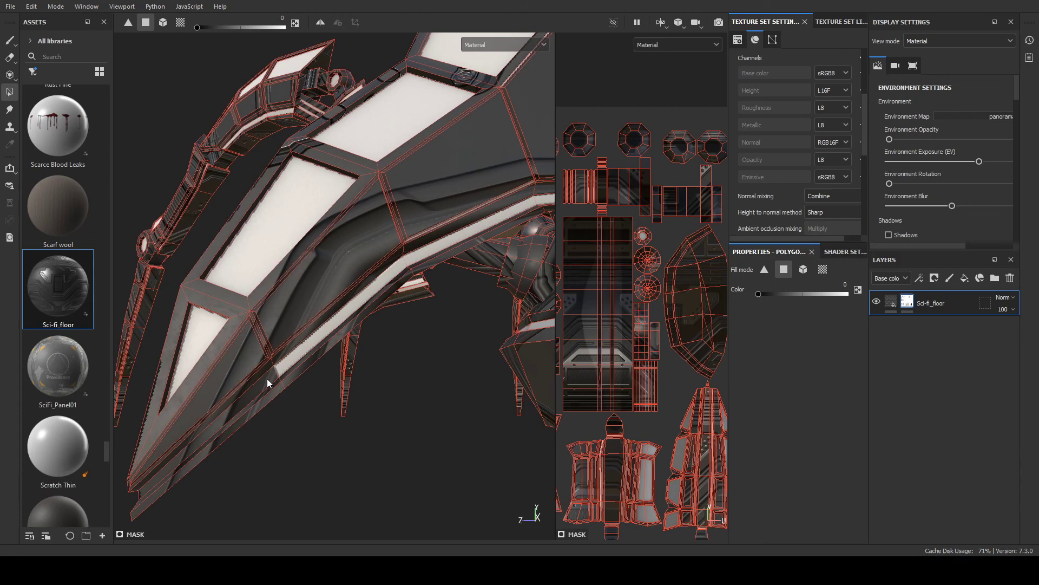
pyautogui.keyDown('alt'); pyautogui.moveTo(268, 378); pyautogui.dragTo(307, 297); pyautogui.keyUp('alt')
# - Mask the narrow band of faces along the rim of the abdomen, starting from one side
pyautogui.keyDown('alt'); pyautogui.moveTo(451, 294); pyautogui.dragTo(190, 373); pyautogui.keyUp('alt')
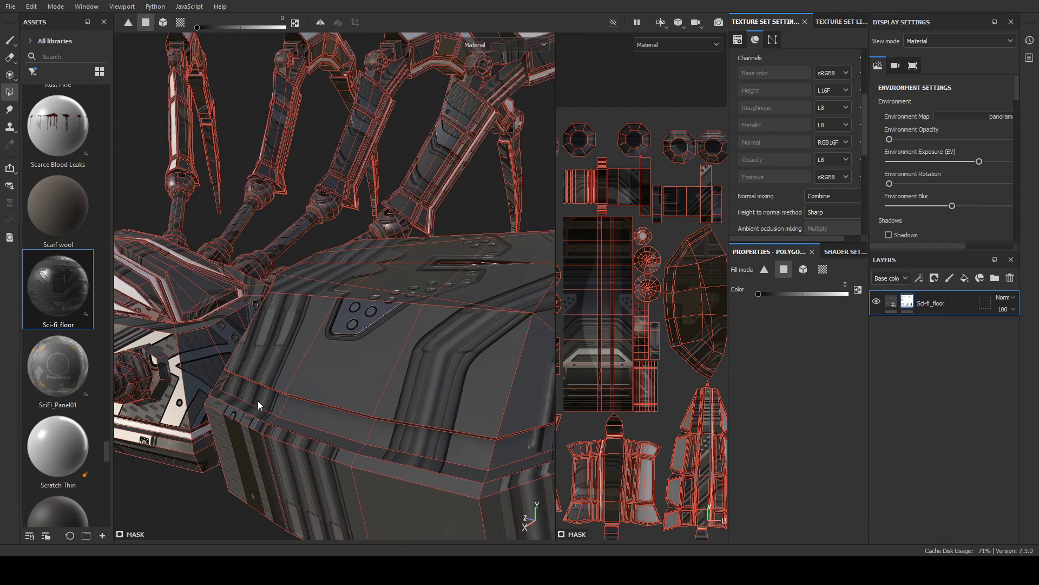
pyautogui.click(258, 401)
pyautogui.click(324, 415)
pyautogui.click(452, 447)
pyautogui.keyDown('alt'); pyautogui.moveTo(451, 447); pyautogui.dragTo(342, 341); pyautogui.keyUp('alt')
pyautogui.click(445, 395)
pyautogui.click(514, 371)
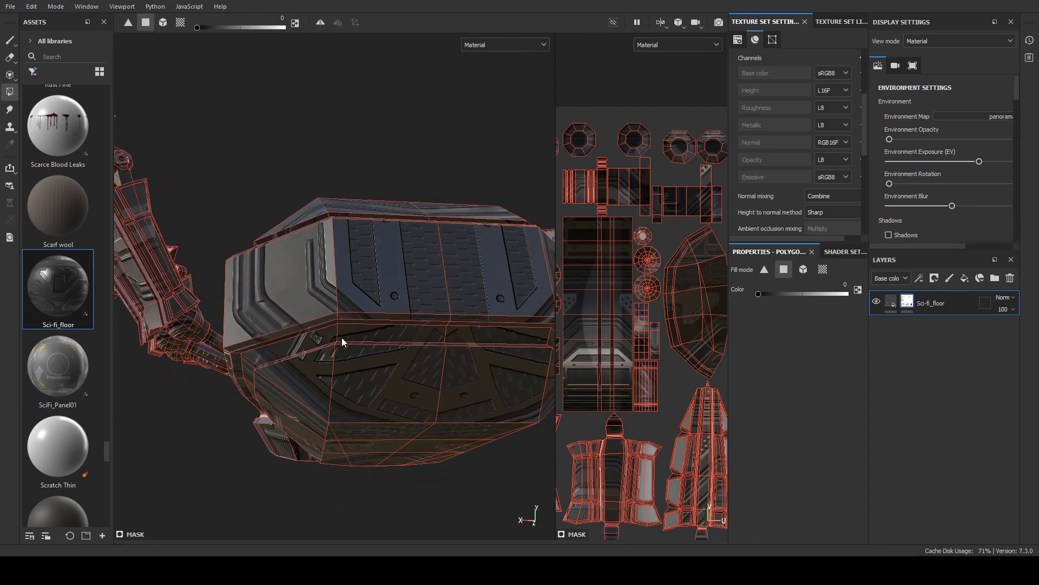
# - Continue the masked rim band around the abdomen's opposite side up to the joint with the body
pyautogui.keyDown('alt'); pyautogui.moveTo(407, 331); pyautogui.dragTo(464, 301); pyautogui.keyUp('alt')
pyautogui.click(363, 334)
pyautogui.click(367, 282)
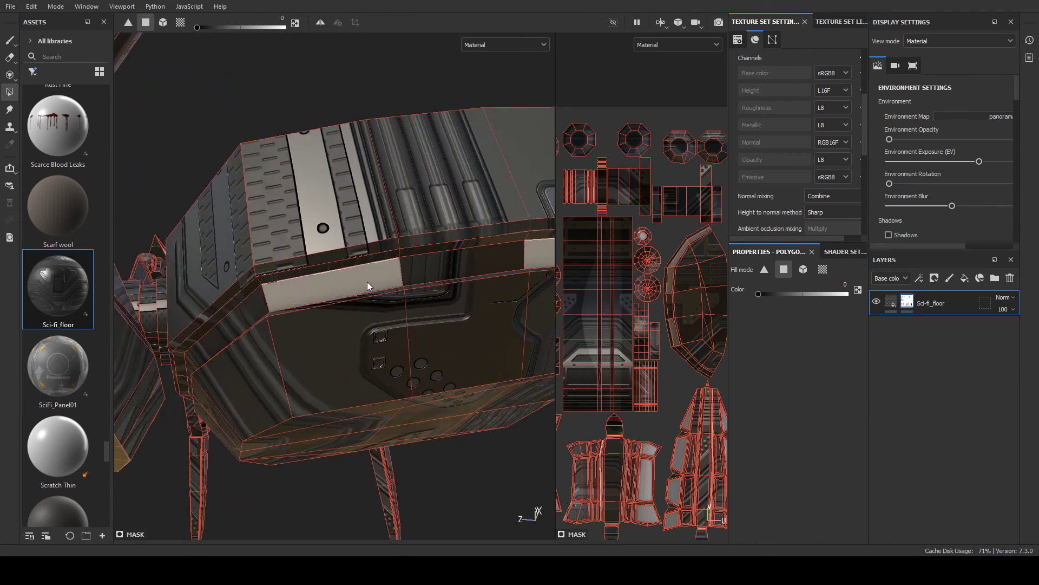
pyautogui.click(414, 272)
pyautogui.keyDown('alt'); pyautogui.moveTo(414, 272); pyautogui.dragTo(479, 265); pyautogui.keyUp('alt')
pyautogui.click(347, 307)
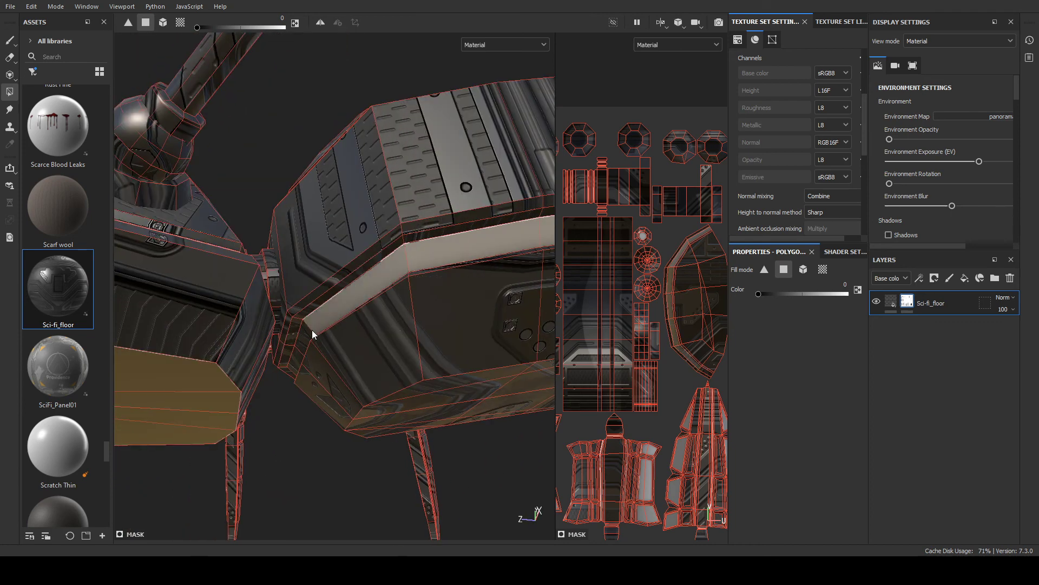
pyautogui.click(307, 333)
# - Restore the material on the stray masked panels on top of the abdomen with fill color 1
pyautogui.scroll(-5, 309, 332)
pyautogui.keyDown('alt'); pyautogui.moveTo(374, 310); pyautogui.dragTo(436, 409); pyautogui.keyUp('alt')
pyautogui.keyDown('alt'); pyautogui.moveTo(436, 409); pyautogui.dragTo(432, 394, button='middle'); pyautogui.keyUp('alt')
pyautogui.keyDown('alt'); pyautogui.moveTo(432, 394); pyautogui.dragTo(473, 274); pyautogui.keyUp('alt')
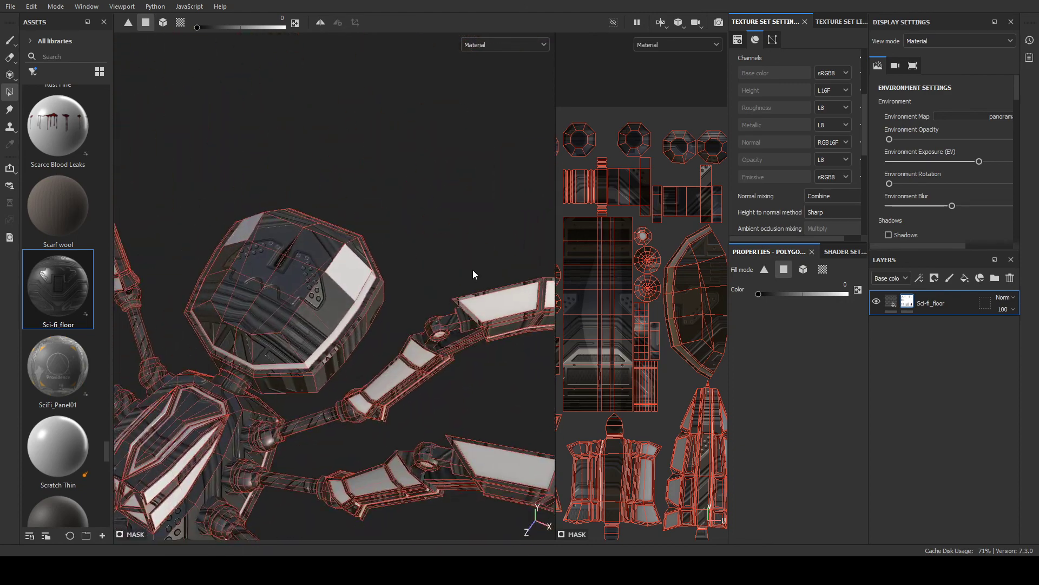
pyautogui.moveTo(804, 293); pyautogui.dragTo(851, 292)
pyautogui.scroll(-5, 394, 287)
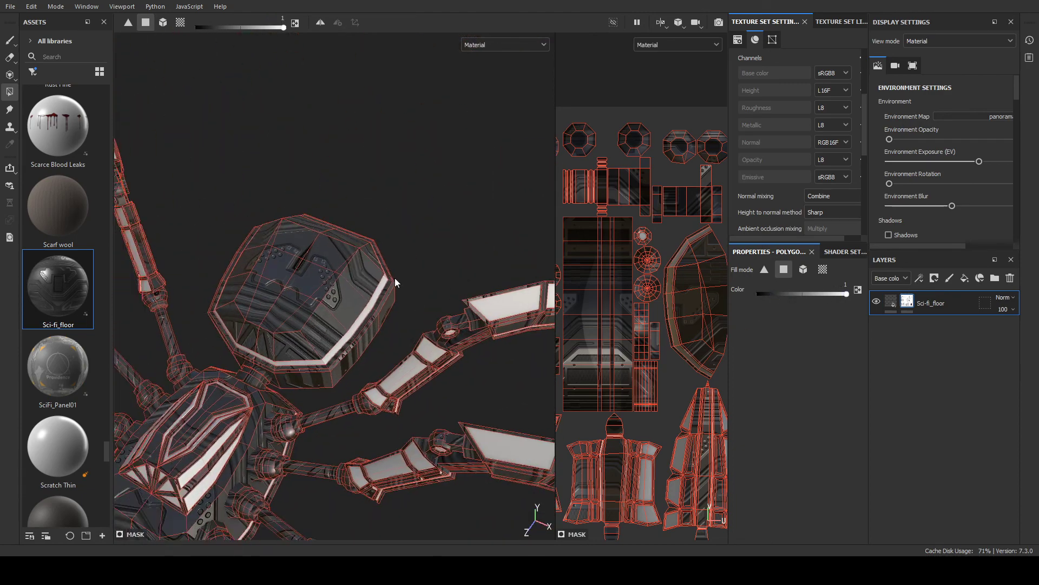
pyautogui.scroll(-2, 386, 358)
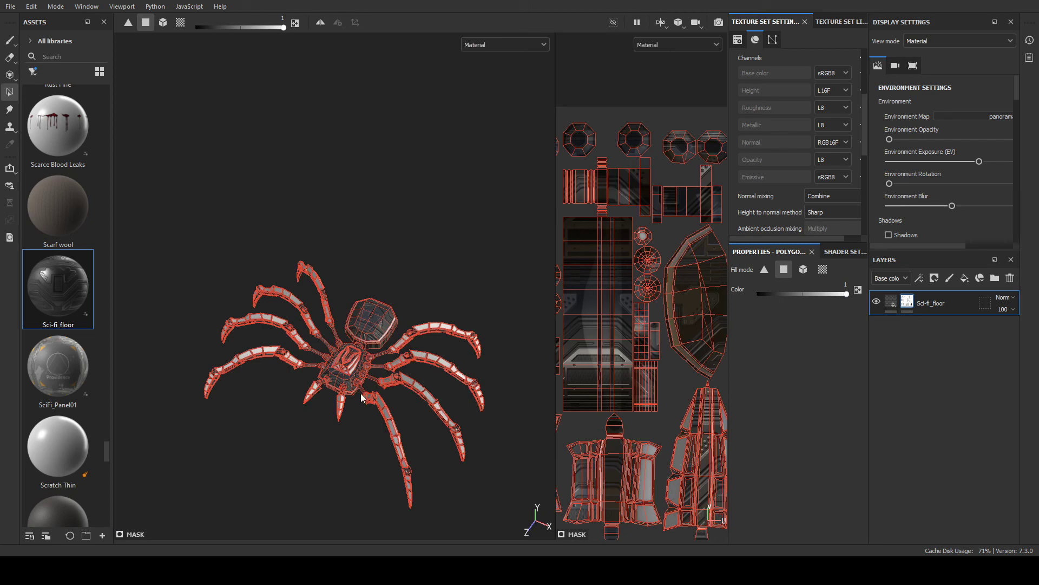
# - Examine the masked abdomen, body and leg panels from several angles, including the leg joints up close
pyautogui.scroll(6, 360, 393)
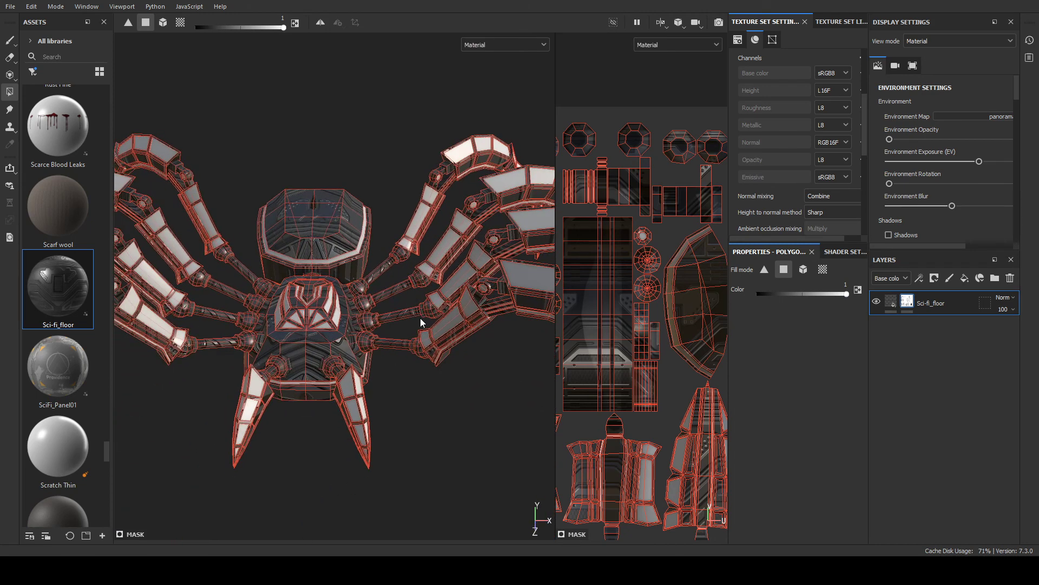
pyautogui.keyDown('alt'); pyautogui.moveTo(420, 317); pyautogui.dragTo(354, 340); pyautogui.keyUp('alt')
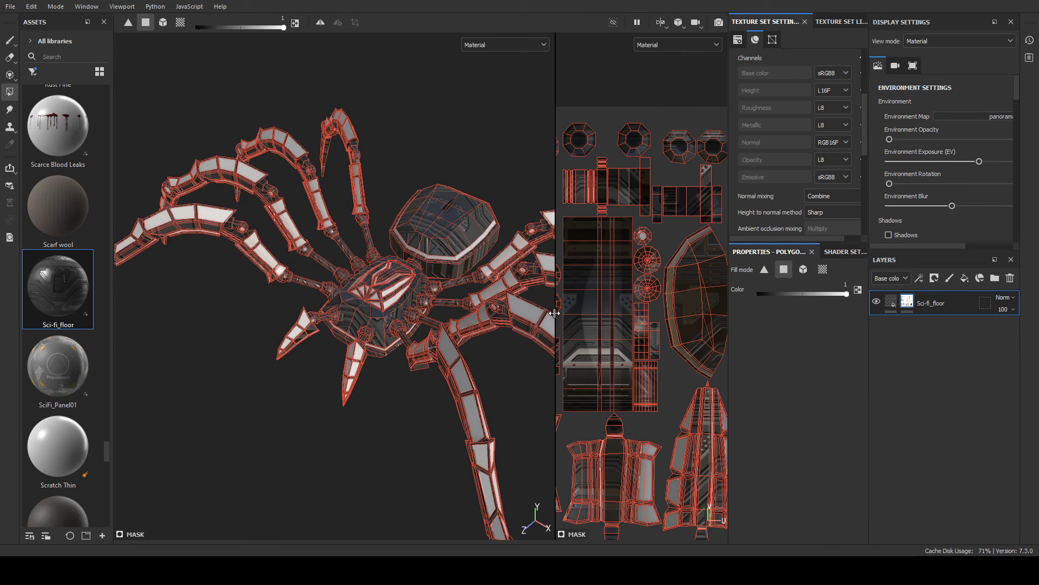
pyautogui.keyDown('alt'); pyautogui.moveTo(523, 328); pyautogui.dragTo(470, 266); pyautogui.keyUp('alt')
pyautogui.scroll(3, 450, 343)
pyautogui.keyDown('alt'); pyautogui.moveTo(443, 351); pyautogui.dragTo(677, 311); pyautogui.keyUp('alt')
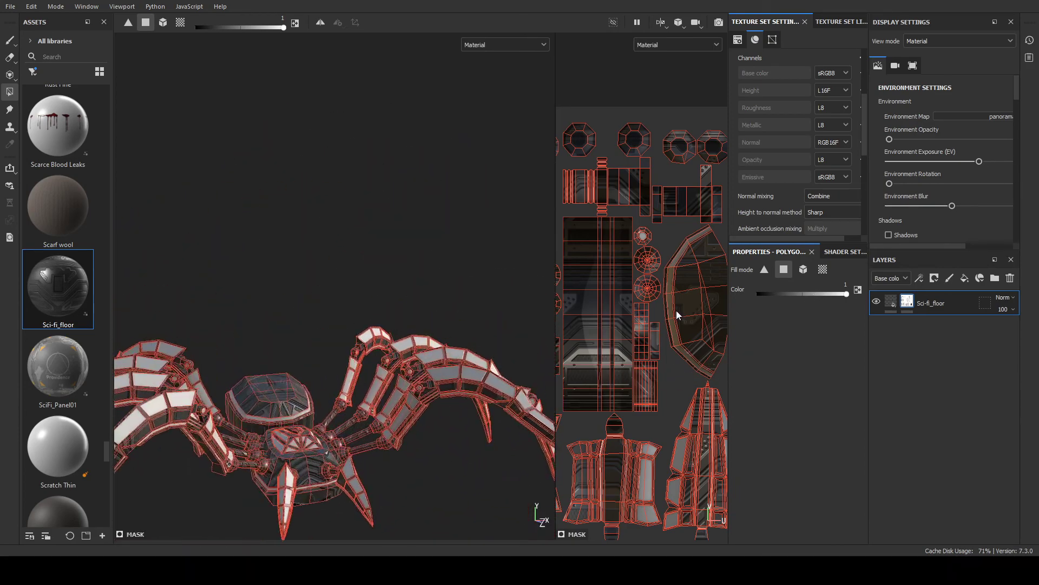
pyautogui.click(891, 302)
pyautogui.keyDown('alt'); pyautogui.moveTo(418, 338); pyautogui.dragTo(352, 460); pyautogui.keyUp('alt')
pyautogui.click(907, 302)
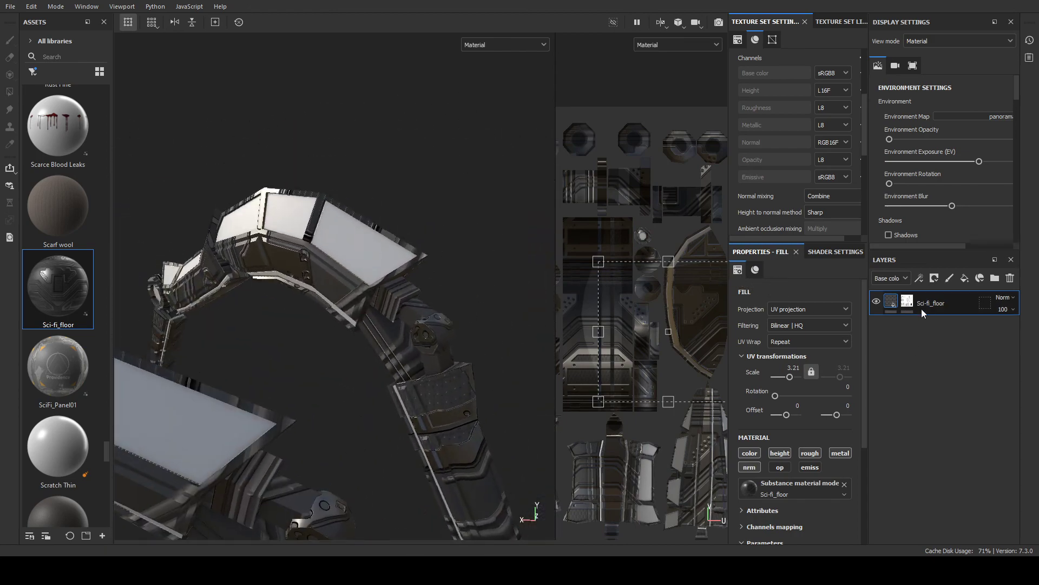
pyautogui.press('4')
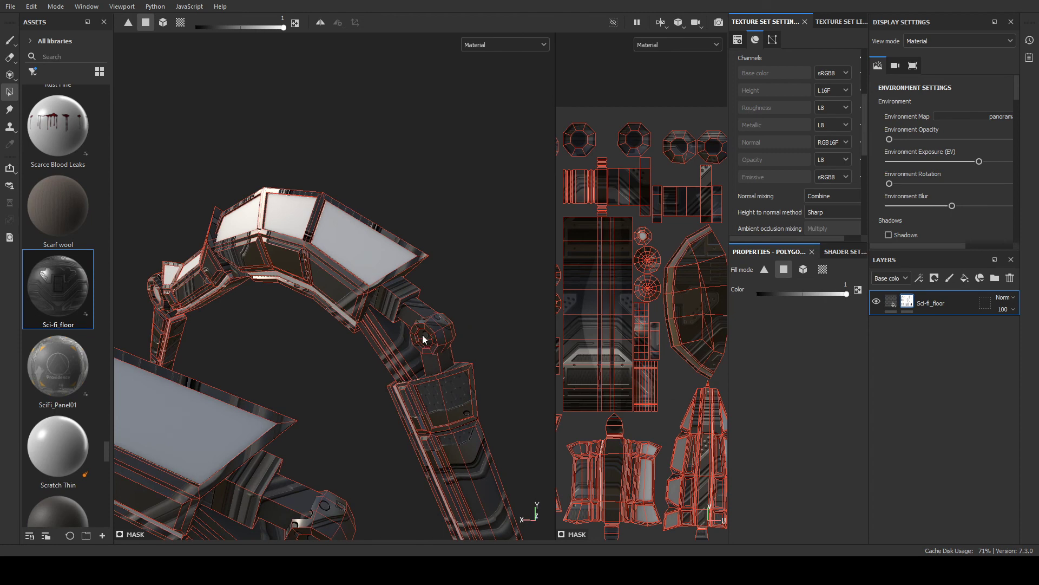
pyautogui.moveTo(847, 294); pyautogui.dragTo(759, 294)
pyautogui.keyDown('alt'); pyautogui.moveTo(527, 311); pyautogui.dragTo(440, 413); pyautogui.keyUp('alt')
pyautogui.keyDown('alt'); pyautogui.moveTo(441, 413); pyautogui.dragTo(485, 427, button='middle'); pyautogui.keyUp('alt')
pyautogui.moveTo(836, 294); pyautogui.dragTo(873, 294)
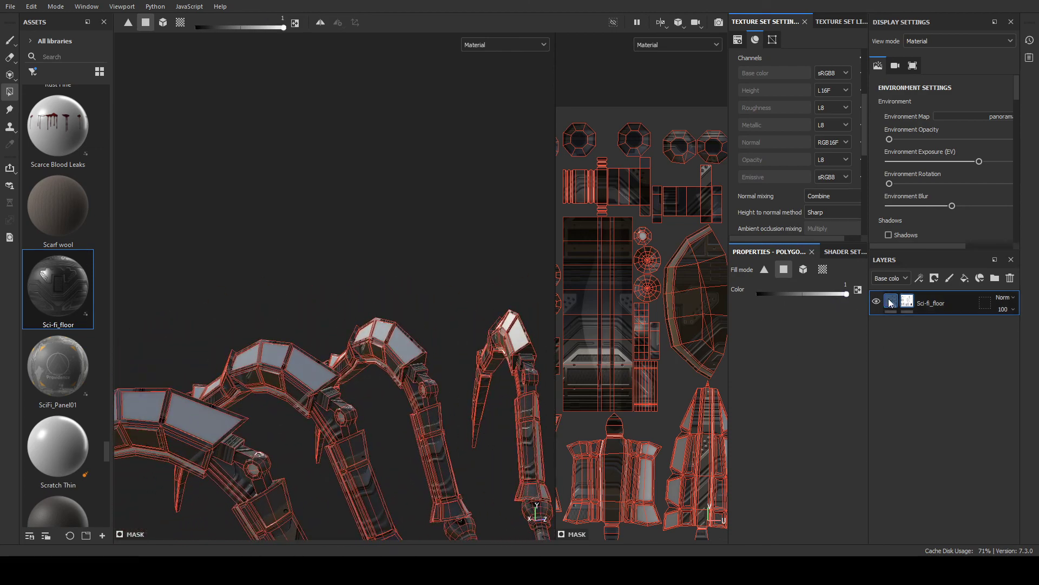
# - Inspect the textured spider without its polygon overlay from the side, from above and from underneath
pyautogui.click(890, 303)
pyautogui.keyDown('alt'); pyautogui.moveTo(467, 369); pyautogui.dragTo(513, 285); pyautogui.keyUp('alt')
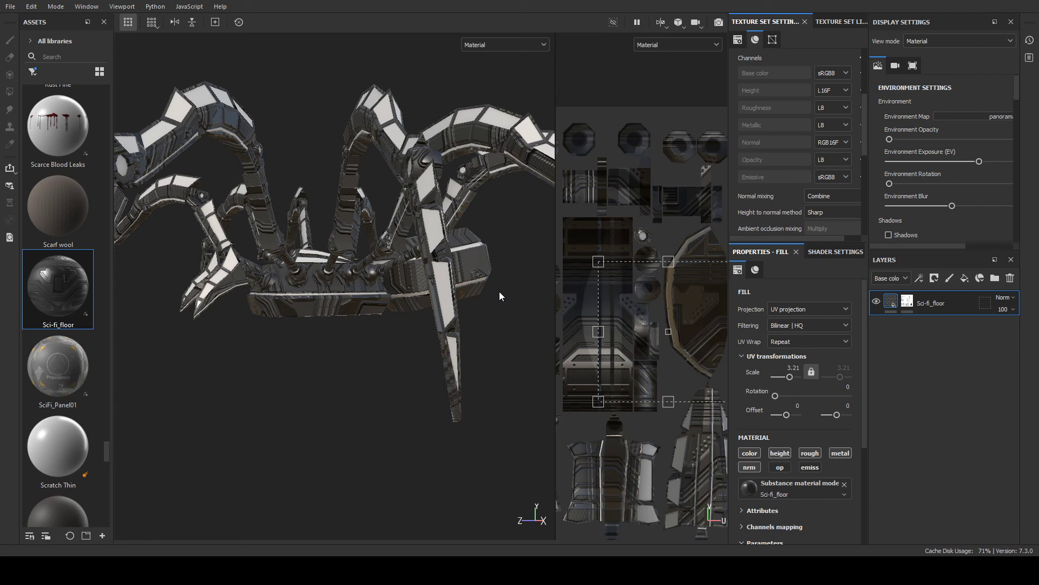
pyautogui.keyDown('alt'); pyautogui.moveTo(499, 292); pyautogui.dragTo(437, 311); pyautogui.keyUp('alt')
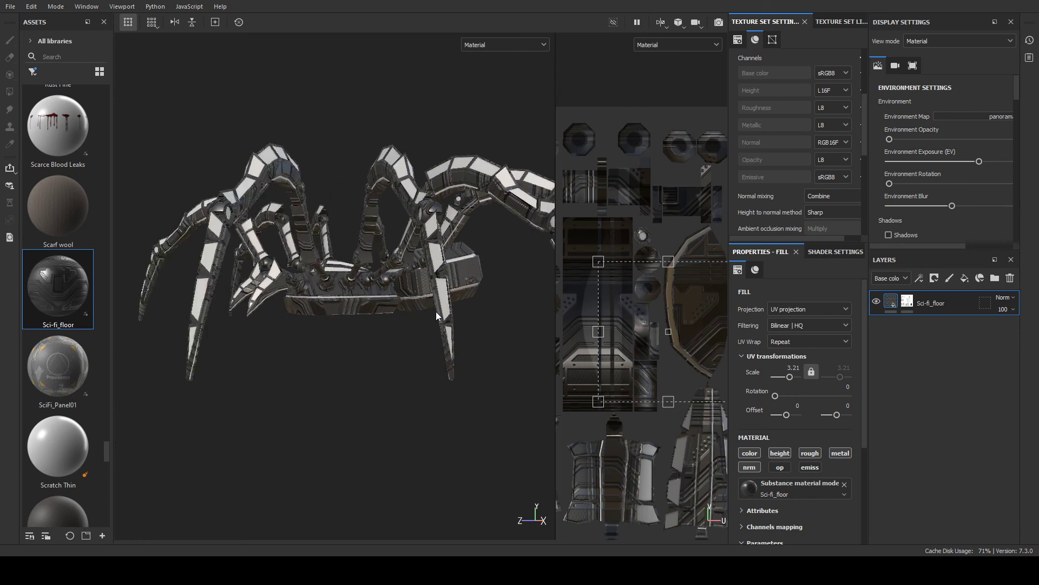
pyautogui.keyDown('alt'); pyautogui.moveTo(436, 311); pyautogui.dragTo(512, 369, button='right'); pyautogui.keyUp('alt')
pyautogui.keyDown('alt'); pyautogui.moveTo(512, 368); pyautogui.dragTo(436, 364); pyautogui.keyUp('alt')
pyautogui.keyDown('alt'); pyautogui.moveTo(436, 364); pyautogui.dragTo(385, 335, button='right'); pyautogui.keyUp('alt')
pyautogui.keyDown('alt'); pyautogui.moveTo(385, 336); pyautogui.dragTo(368, 411); pyautogui.keyUp('alt')
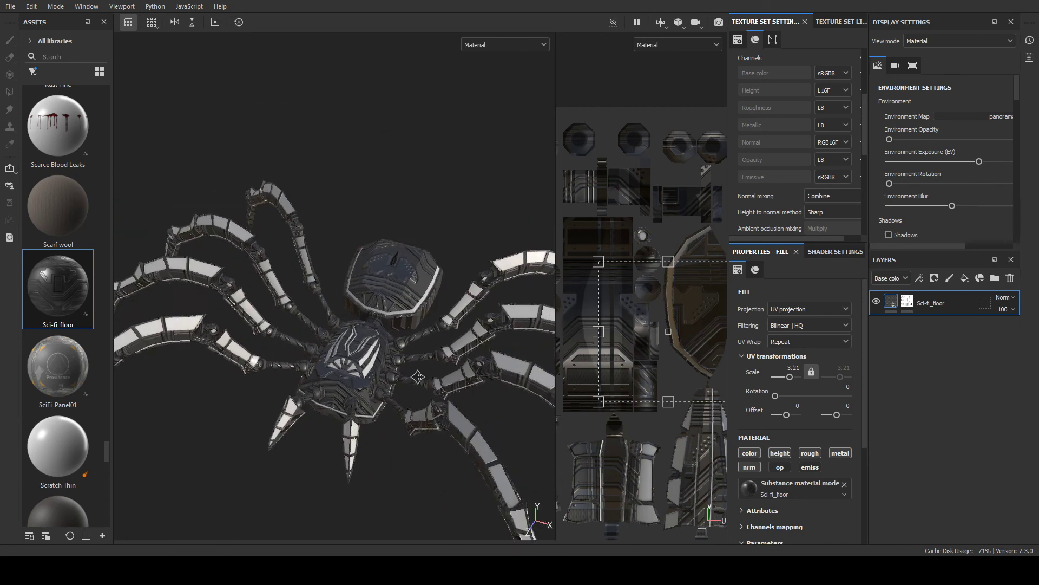
pyautogui.keyDown('alt'); pyautogui.moveTo(368, 411); pyautogui.dragTo(423, 454, button='right'); pyautogui.keyUp('alt')
pyautogui.keyDown('alt'); pyautogui.moveTo(422, 454); pyautogui.dragTo(331, 210); pyautogui.keyUp('alt')
# - Restore the Sci-fi_floor material on the masked underside faces of the body with fill color 1, then return the color to 0
pyautogui.click(907, 303)
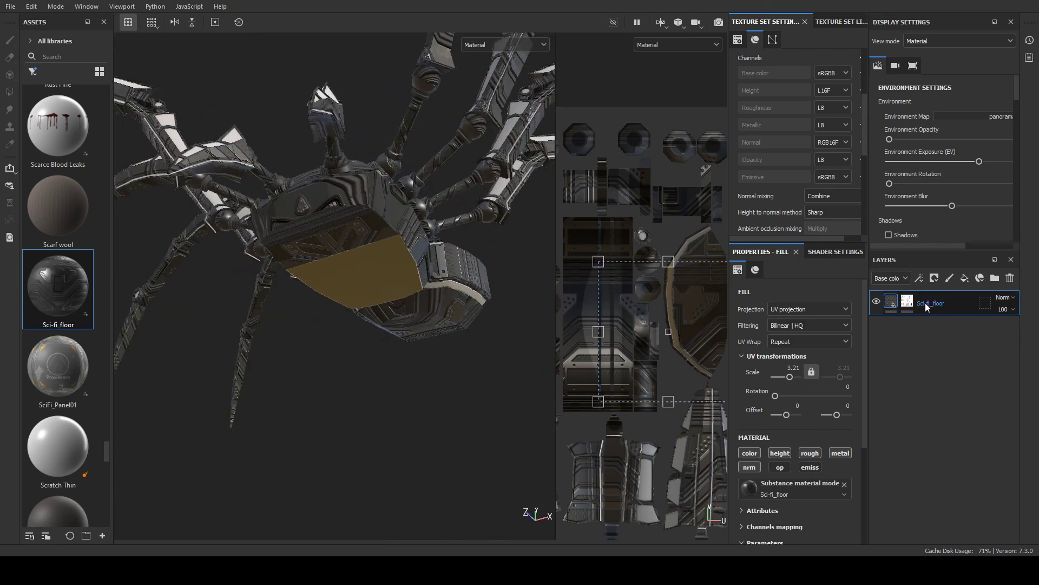
pyautogui.press('4')
pyautogui.moveTo(782, 294); pyautogui.dragTo(743, 299)
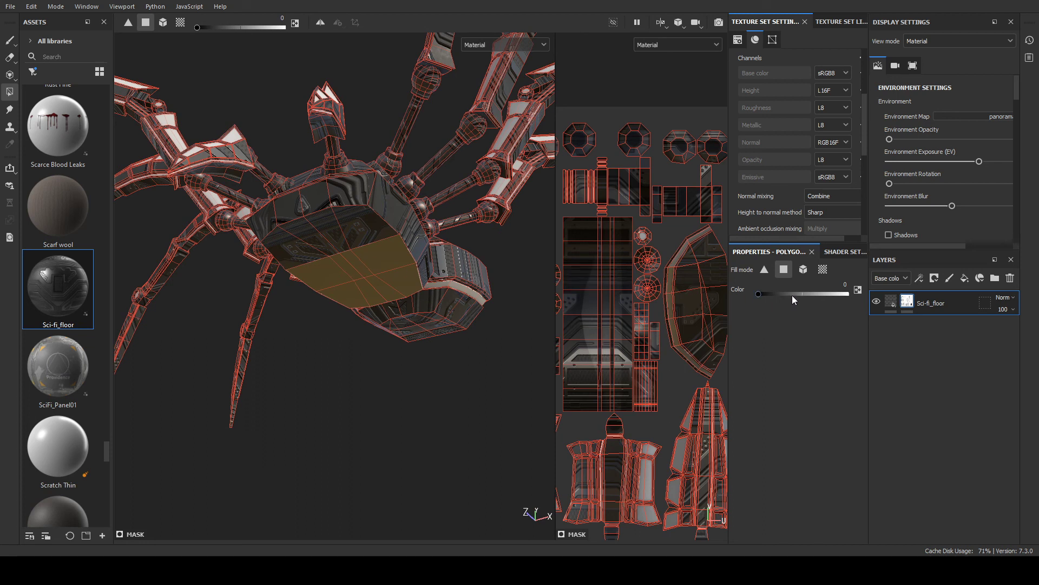
pyautogui.moveTo(789, 296); pyautogui.dragTo(851, 296)
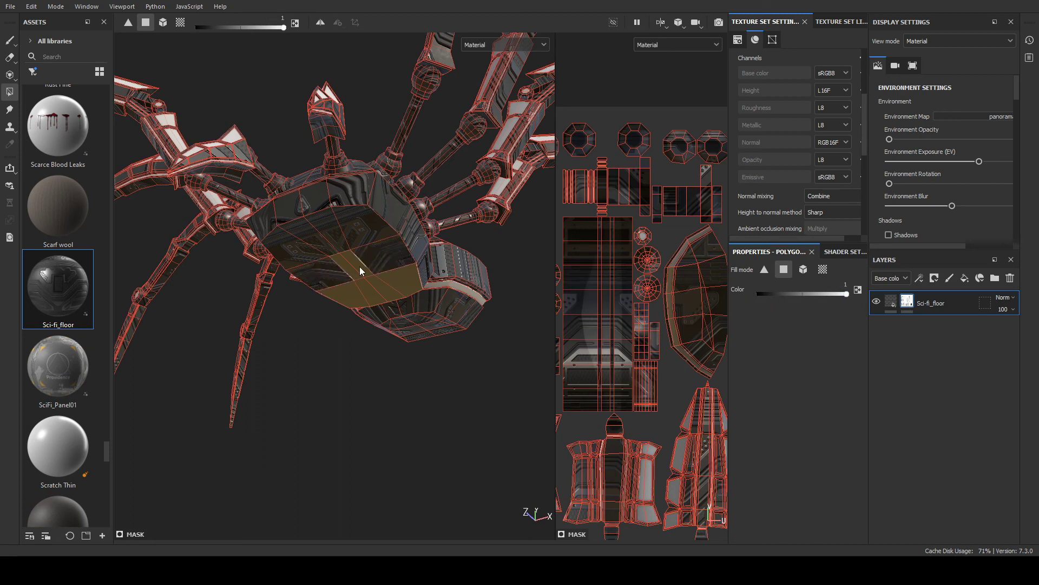
pyautogui.keyDown('alt'); pyautogui.moveTo(391, 282); pyautogui.dragTo(436, 379); pyautogui.keyUp('alt')
pyautogui.moveTo(774, 293); pyautogui.dragTo(739, 302)
# - Add a fill layer beneath Sci-fi_floor and keep only its color and emiss channels enabled
pyautogui.click(883, 305)
pyautogui.keyDown('alt'); pyautogui.moveTo(336, 281); pyautogui.dragTo(429, 357); pyautogui.keyUp('alt')
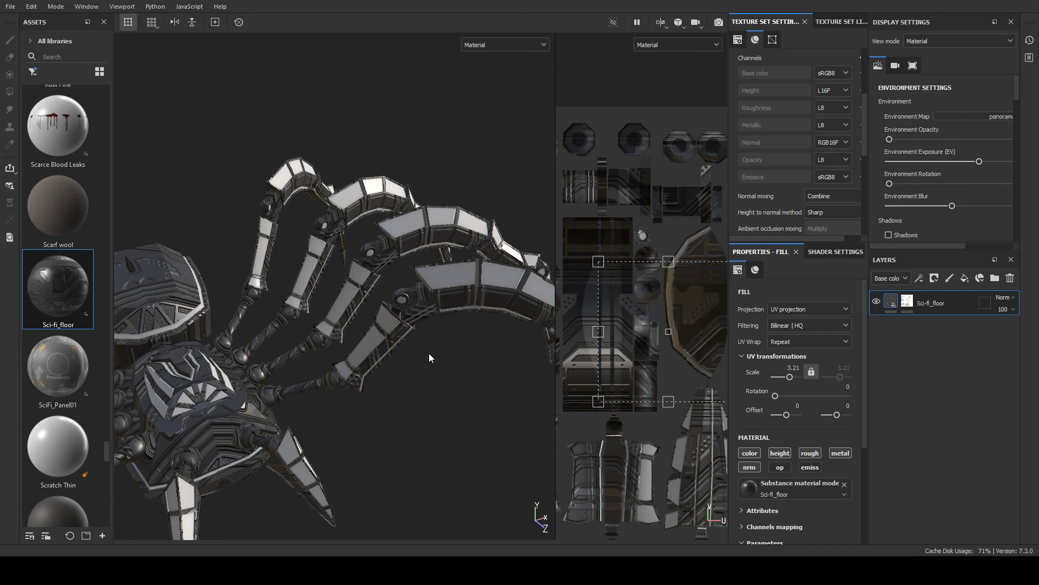
pyautogui.moveTo(385, 275)
pyautogui.keyDown('alt'); pyautogui.mouseDown()
pyautogui.moveTo(257, 266)
pyautogui.moveTo(377, 269)
pyautogui.mouseUp(); pyautogui.keyUp('alt')
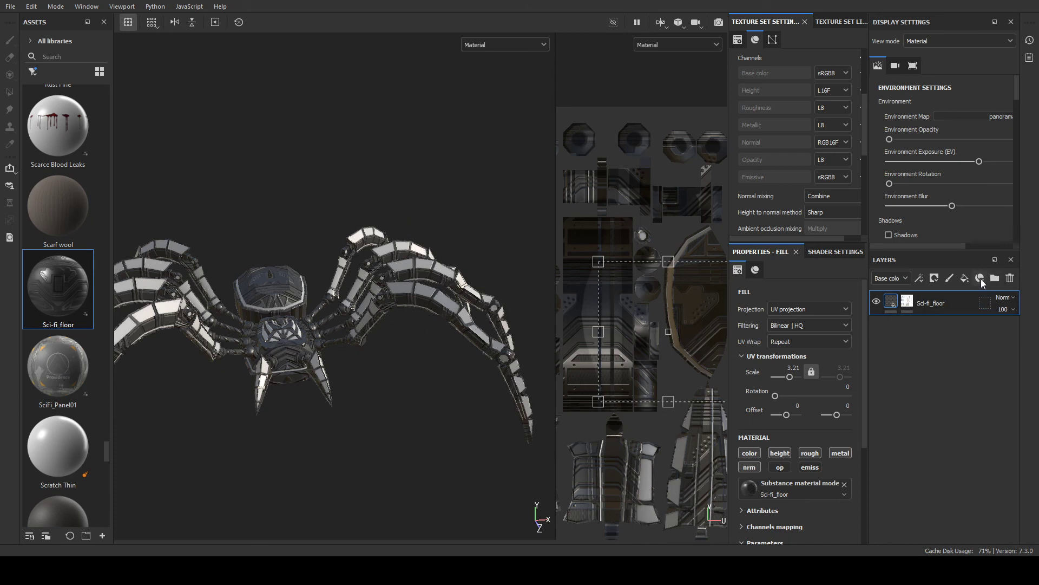
pyautogui.click(965, 278)
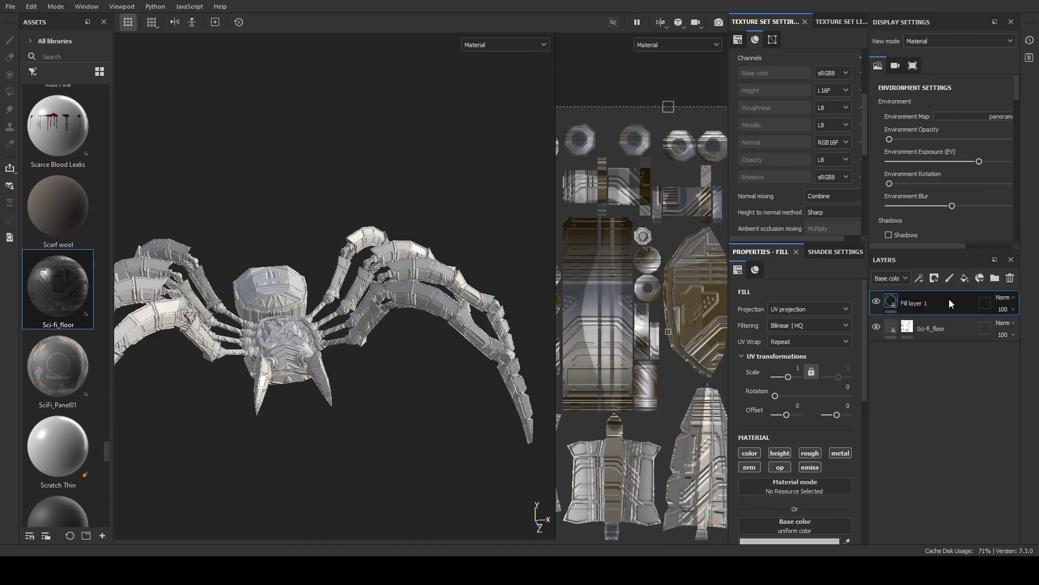
pyautogui.moveTo(921, 303); pyautogui.dragTo(920, 338)
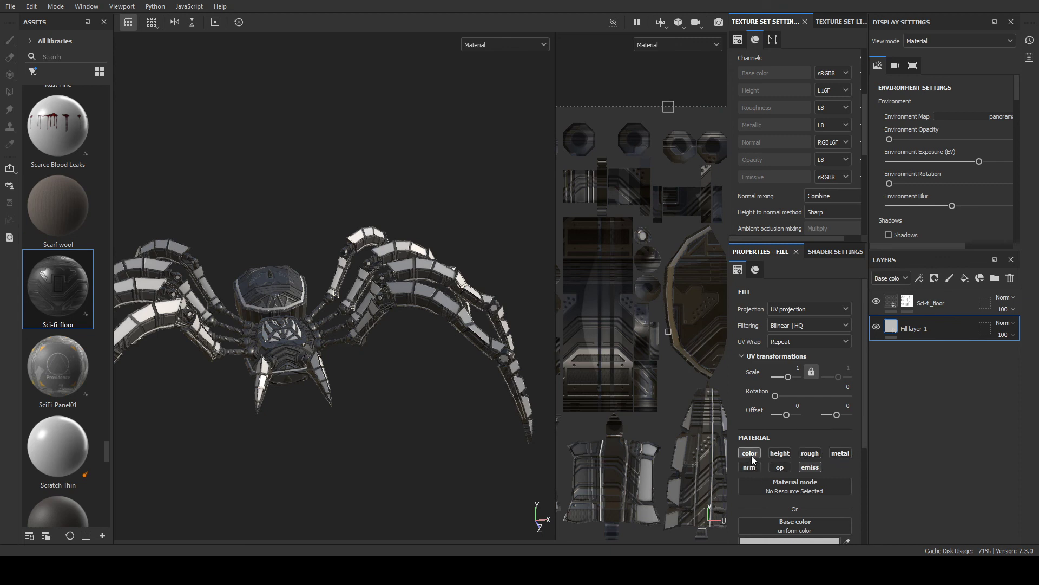
pyautogui.scroll(-3, 791, 482)
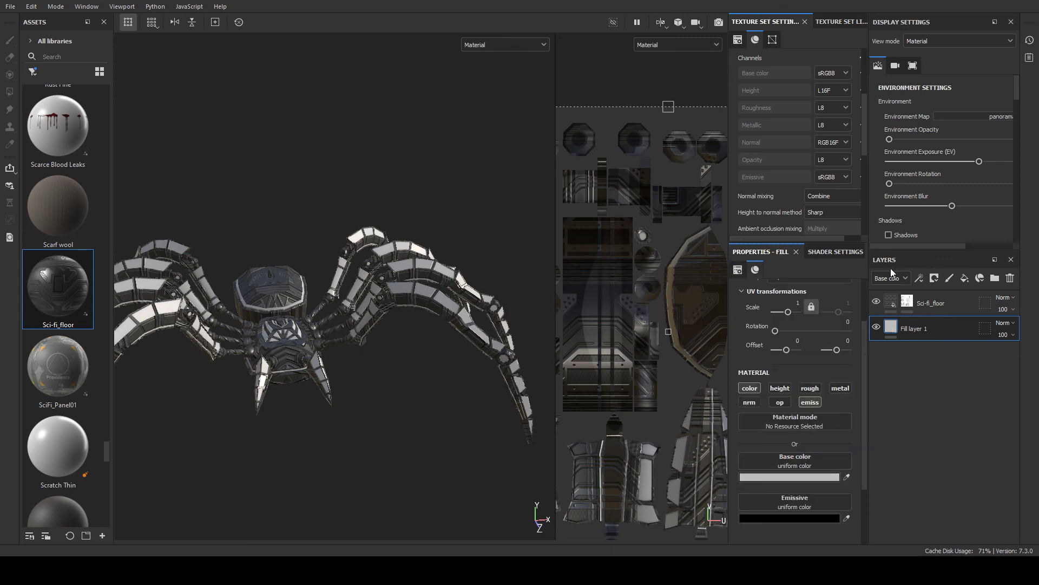
pyautogui.scroll(-10, 928, 125)
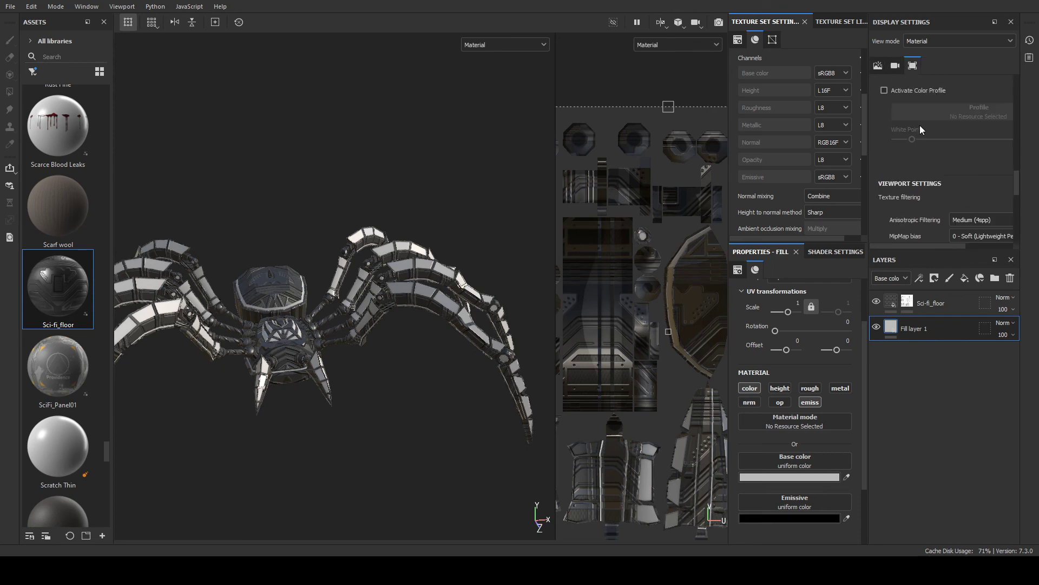
pyautogui.scroll(-2, 912, 178)
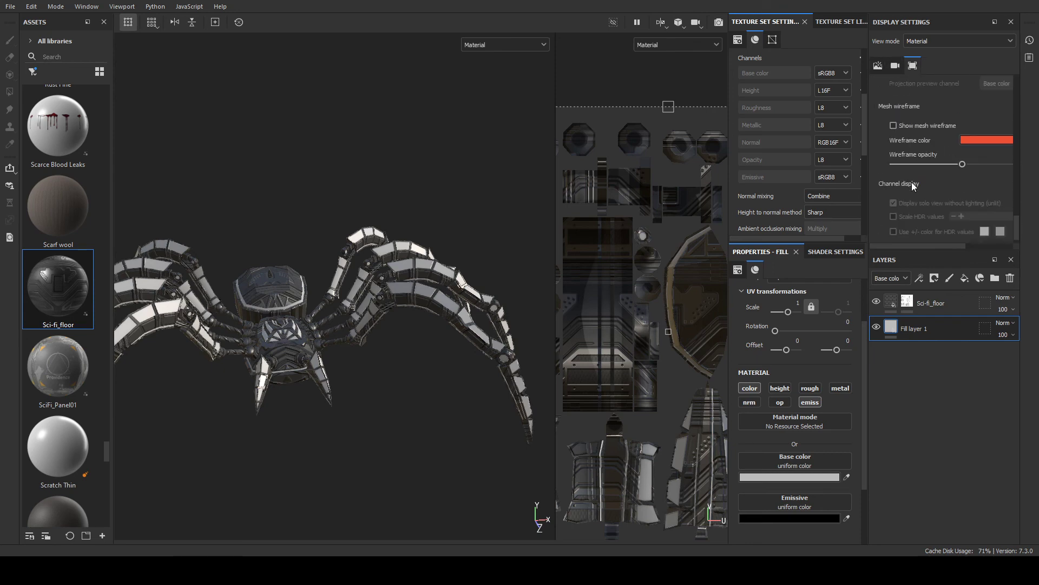
pyautogui.click(909, 126)
pyautogui.click(905, 125)
pyautogui.scroll(9, 902, 177)
# - Activate post effects for the camera and expand the Glare settings
pyautogui.scroll(7, 902, 178)
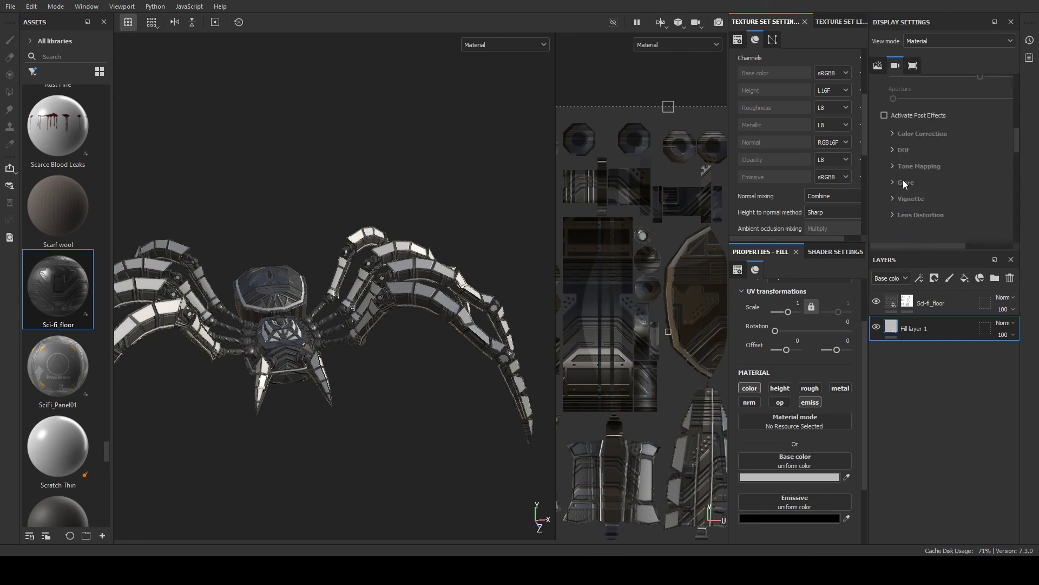
pyautogui.click(893, 180)
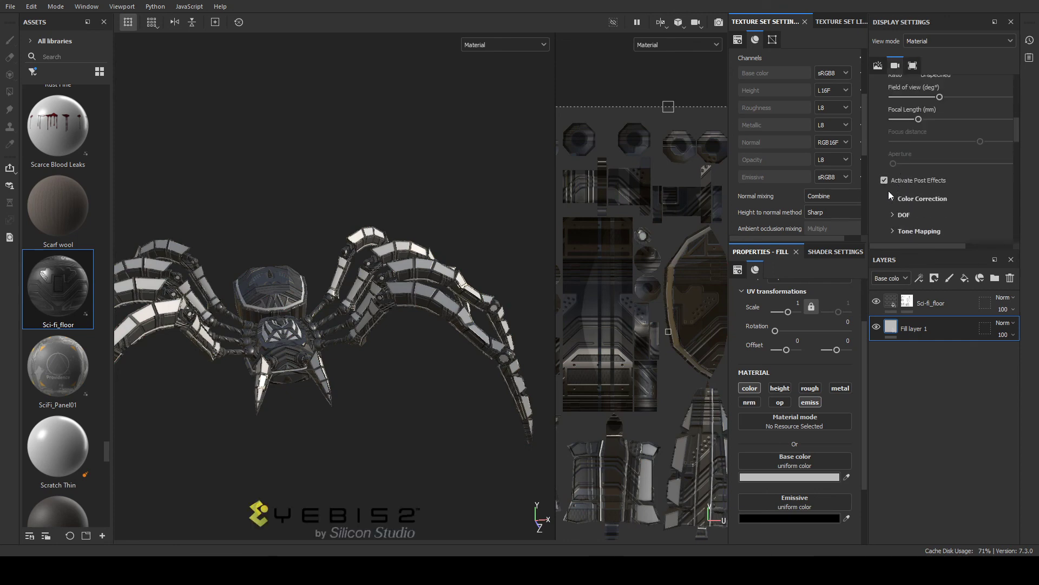
pyautogui.scroll(-6, 889, 191)
pyautogui.click(902, 117)
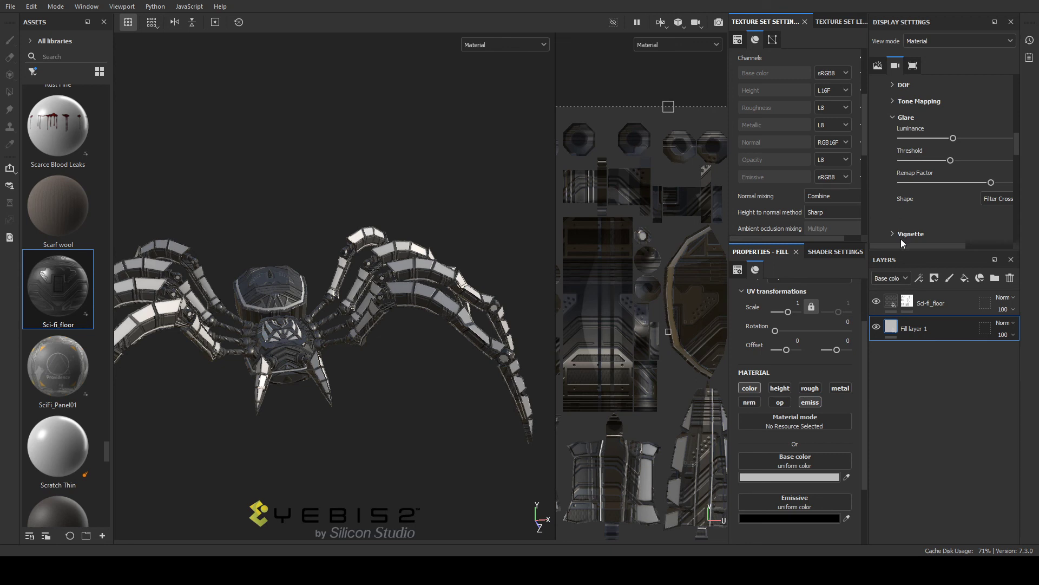
# - Set both the base color and the emissive color of Fill layer 1 to bright cyan
pyautogui.moveTo(901, 245)
pyautogui.mouseDown()
pyautogui.moveTo(947, 246)
pyautogui.moveTo(922, 246)
pyautogui.mouseUp()
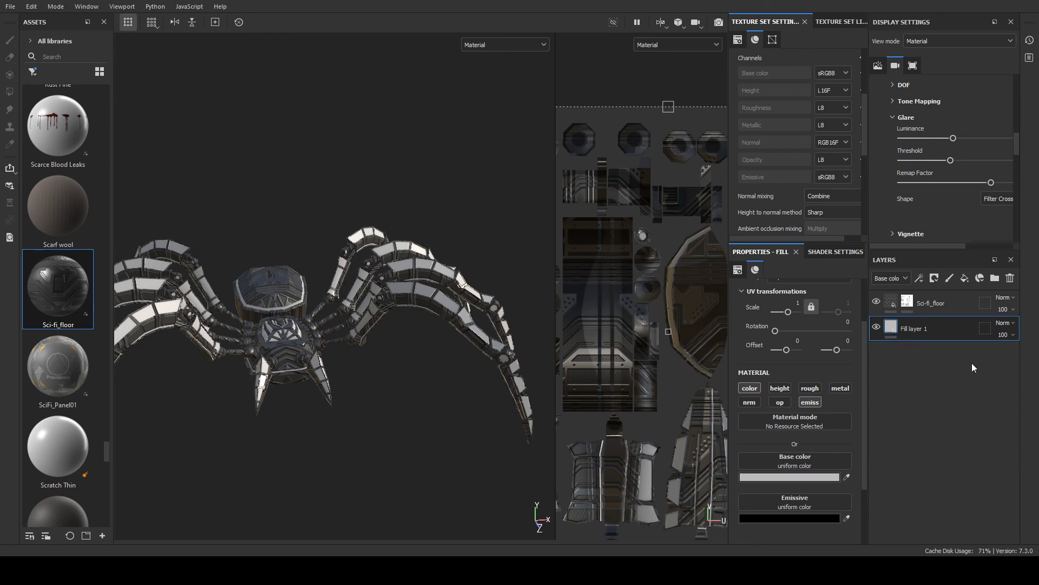
pyautogui.hotkey('ctrl', 'z')
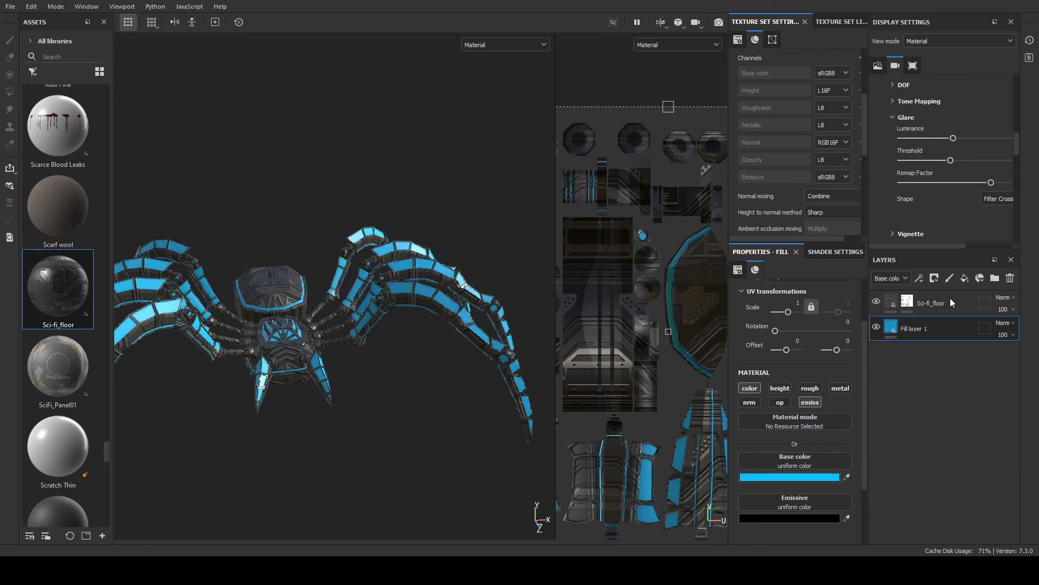
pyautogui.moveTo(970, 344); pyautogui.dragTo(969, 347)
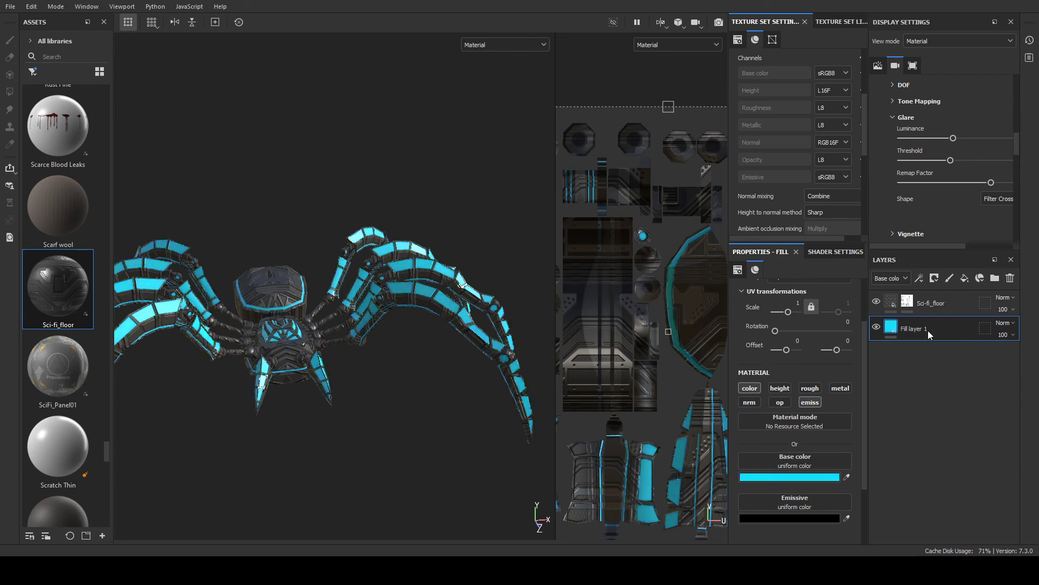
pyautogui.moveTo(948, 294)
pyautogui.mouseDown()
pyautogui.moveTo(949, 311)
pyautogui.moveTo(957, 299)
pyautogui.mouseUp()
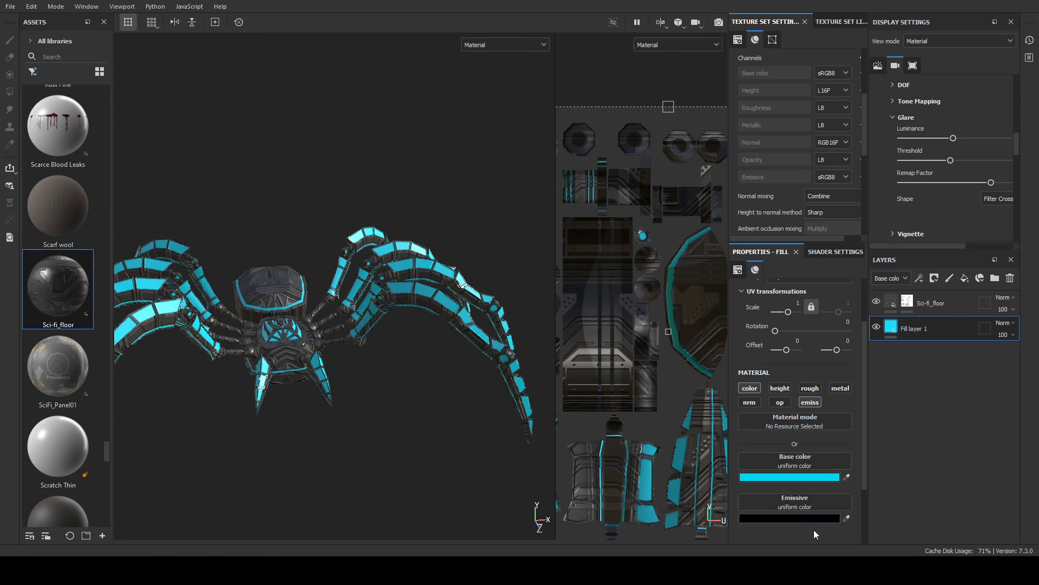
pyautogui.click(890, 326)
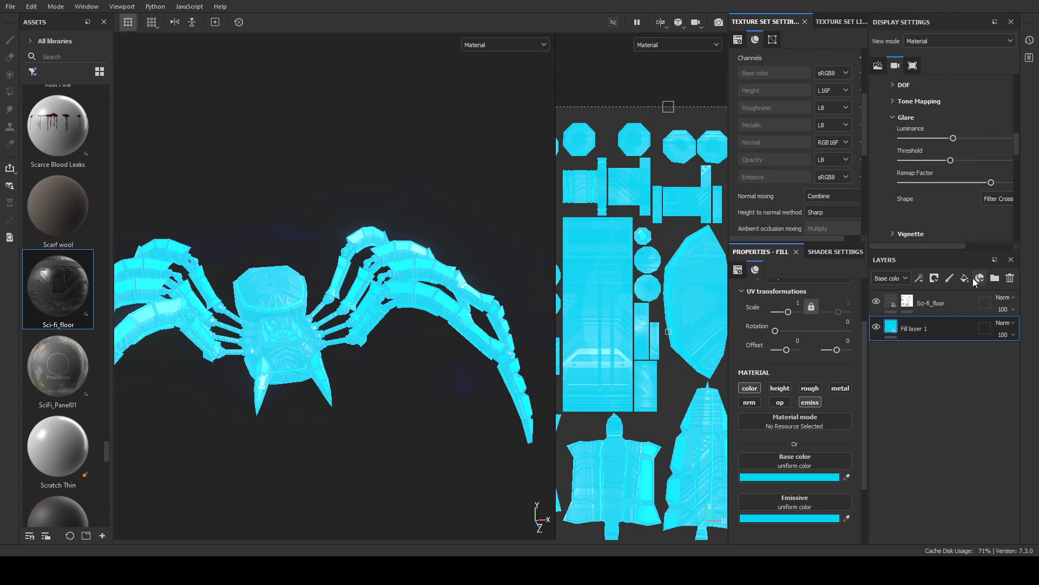
# - Copy the Sci-fi_floor layer's mask onto Fill layer 1 and invert it with a Levels effect
pyautogui.click(907, 303)
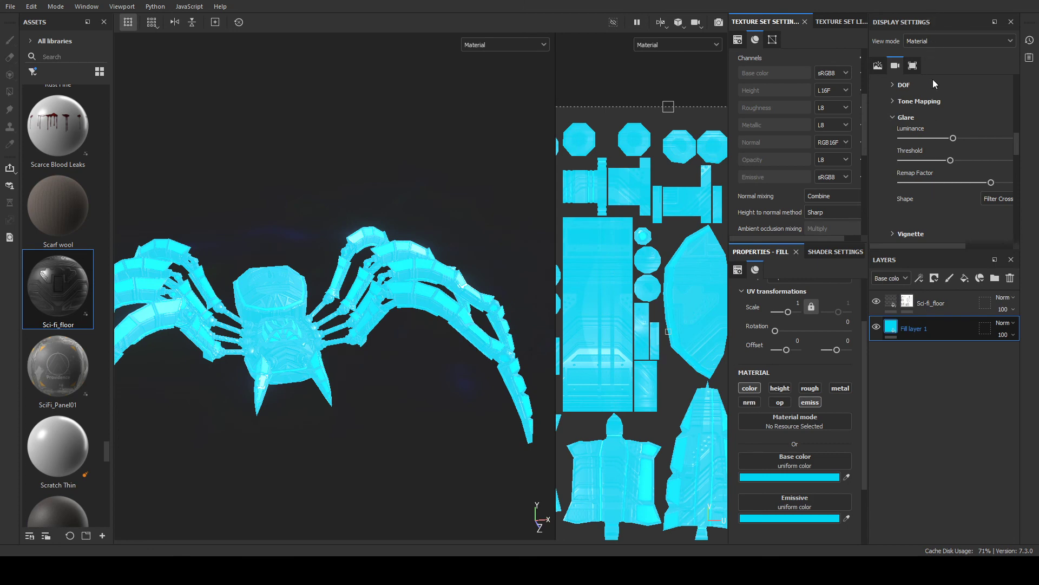
pyautogui.hotkey('ctrl', 'z')
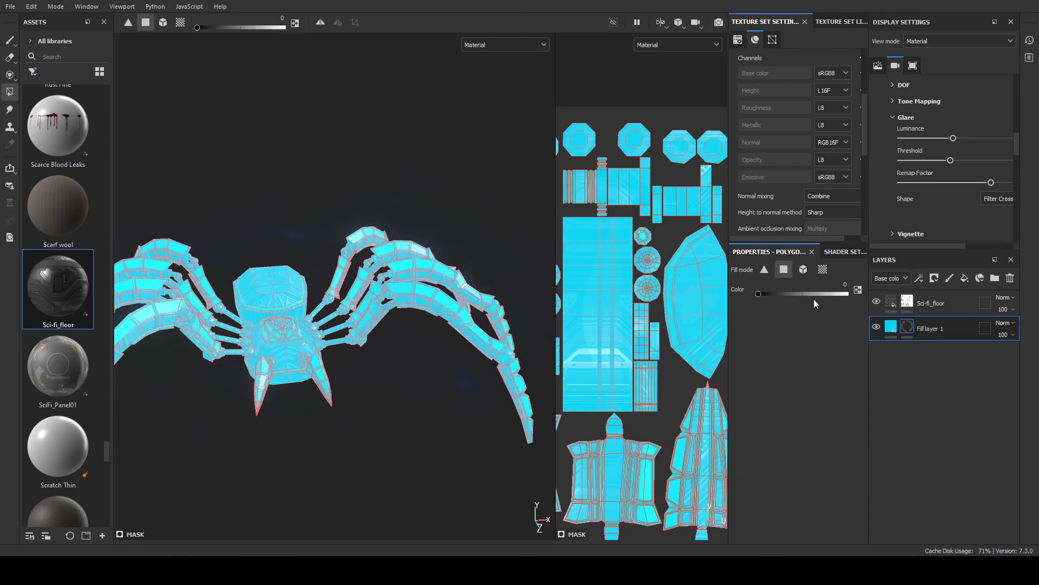
pyautogui.scroll(2, 462, 262)
pyautogui.keyDown('alt'); pyautogui.moveTo(464, 264); pyautogui.dragTo(464, 317); pyautogui.keyUp('alt')
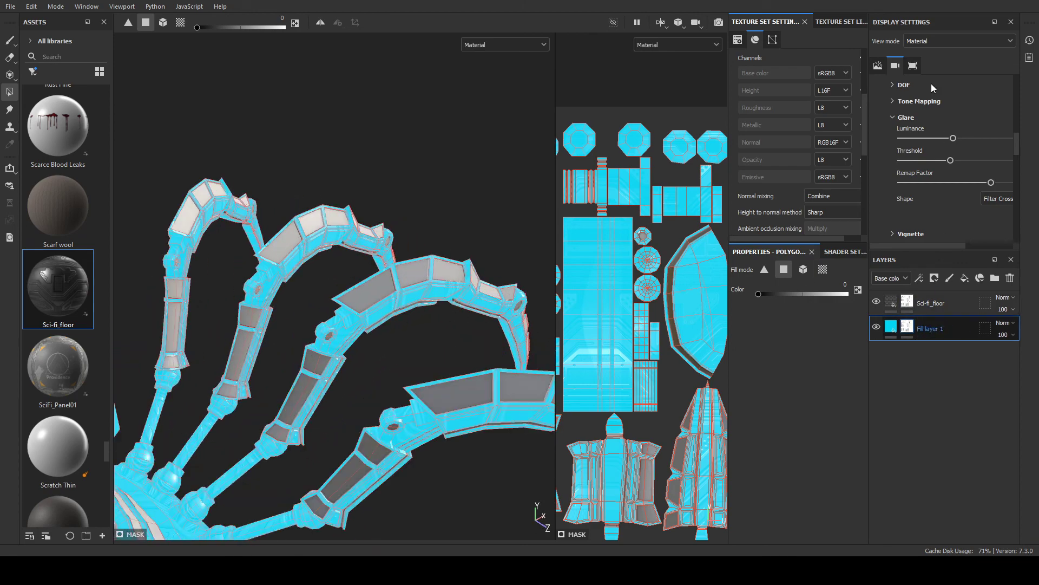
pyautogui.hotkey('ctrl', 'z')
pyautogui.scroll(-2, 463, 233)
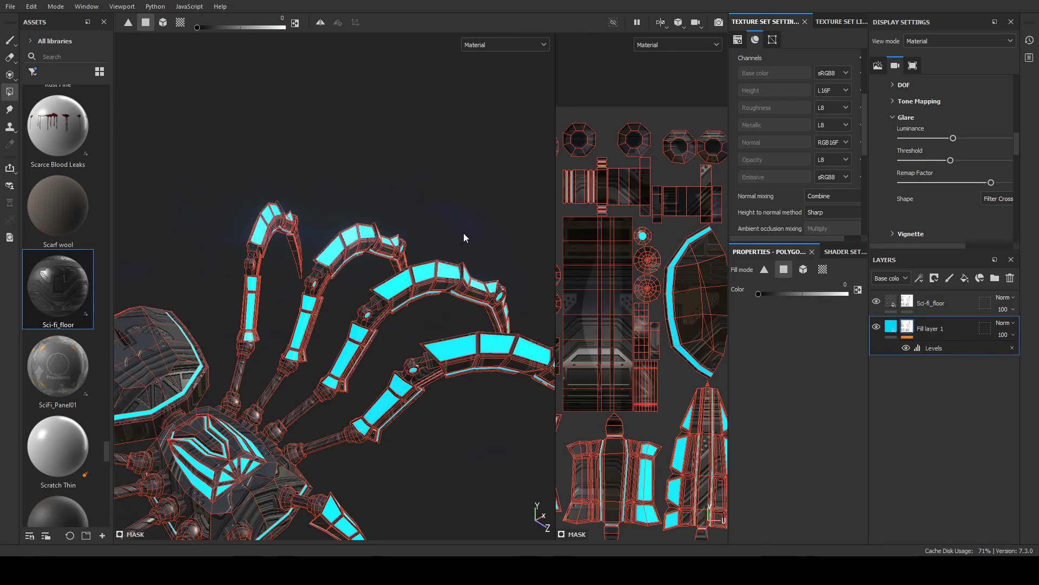
# - Raise the main shader's Emissive Intensity to 2.9 and check the glow from the front
pyautogui.keyDown('alt'); pyautogui.moveTo(464, 233); pyautogui.dragTo(421, 236); pyautogui.keyUp('alt')
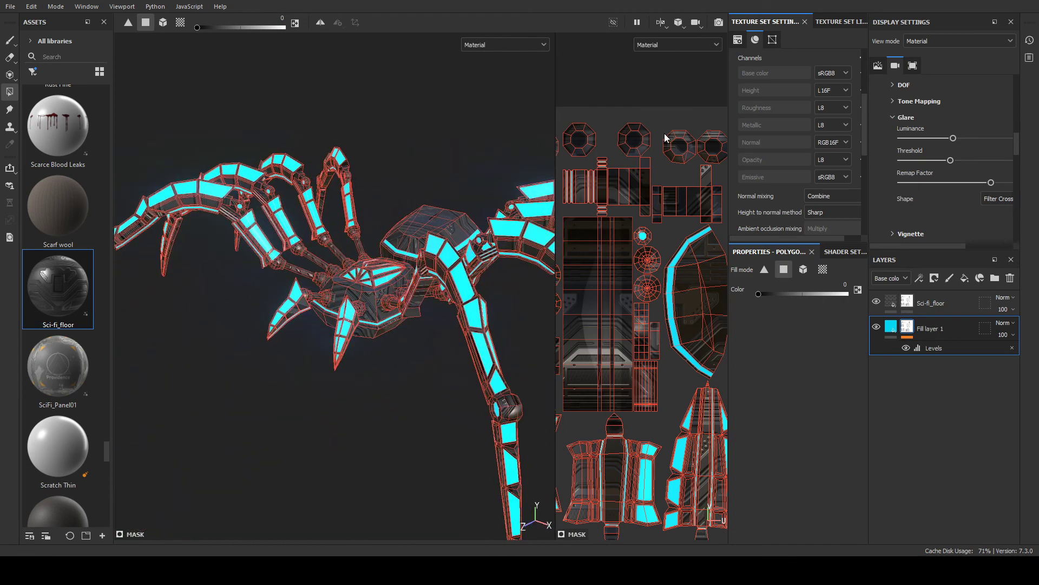
pyautogui.click(841, 252)
pyautogui.scroll(-3, 771, 390)
pyautogui.scroll(-3, 782, 409)
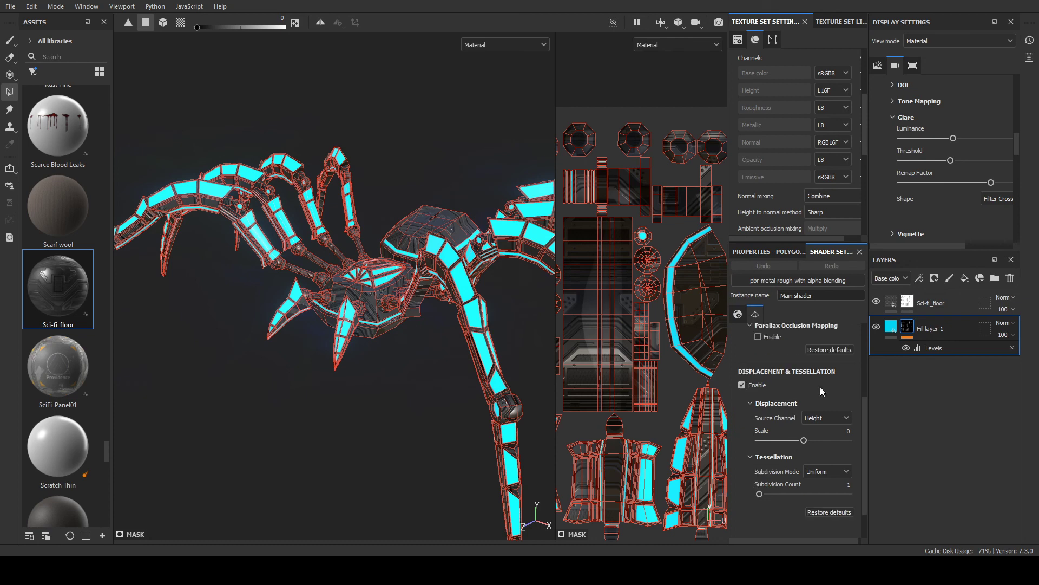
pyautogui.scroll(-1, 788, 386)
pyautogui.scroll(4, 787, 387)
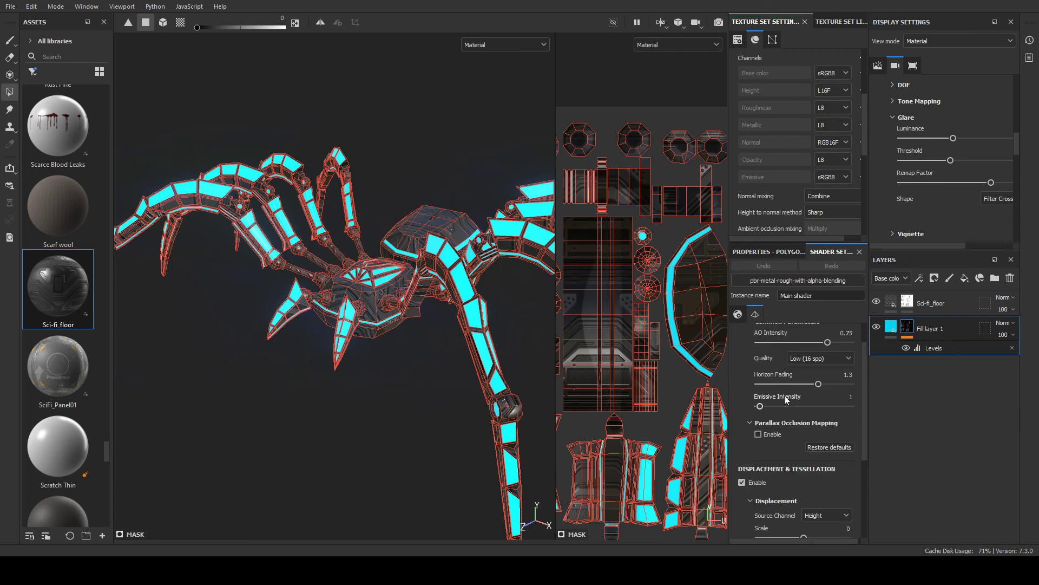
pyautogui.scroll(-3, 784, 424)
pyautogui.scroll(2, 784, 426)
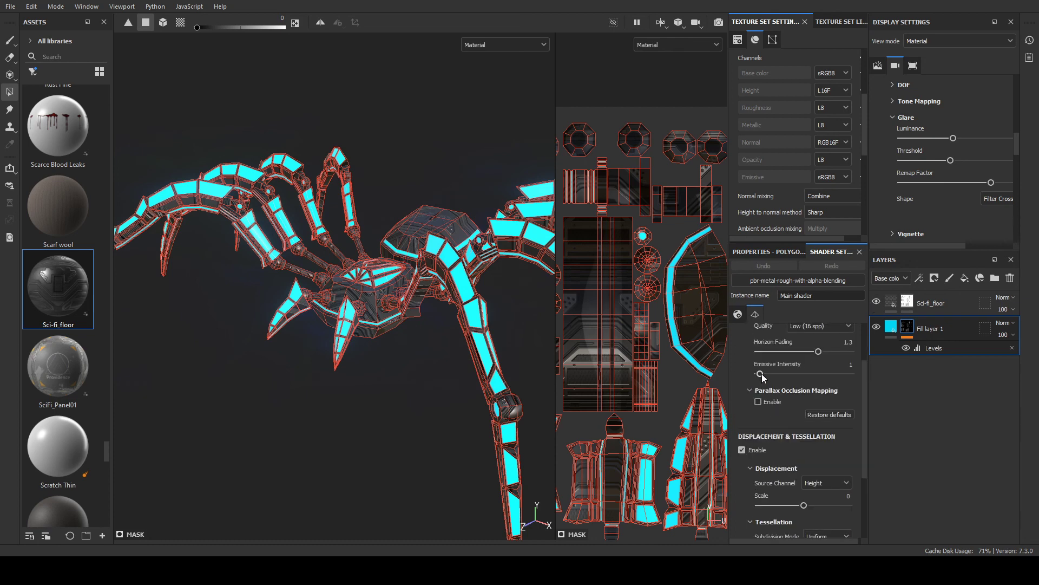
pyautogui.moveTo(761, 374); pyautogui.dragTo(750, 379)
pyautogui.keyDown('alt'); pyautogui.moveTo(410, 397); pyautogui.dragTo(464, 389); pyautogui.keyUp('alt')
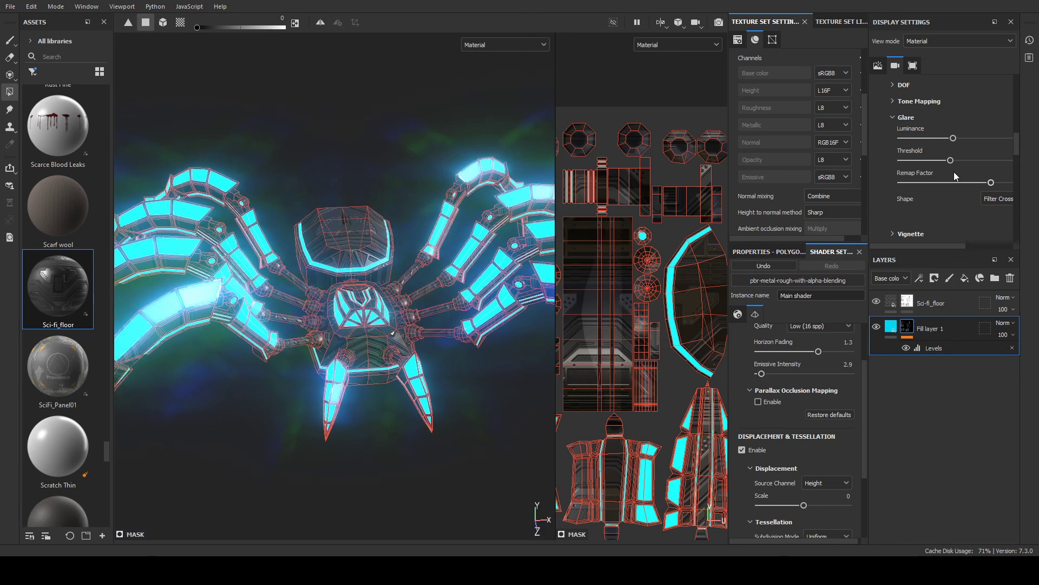
# - Change the glare shape to Bloom and set the shader's Emissive Intensity to 2.49
pyautogui.click(980, 227)
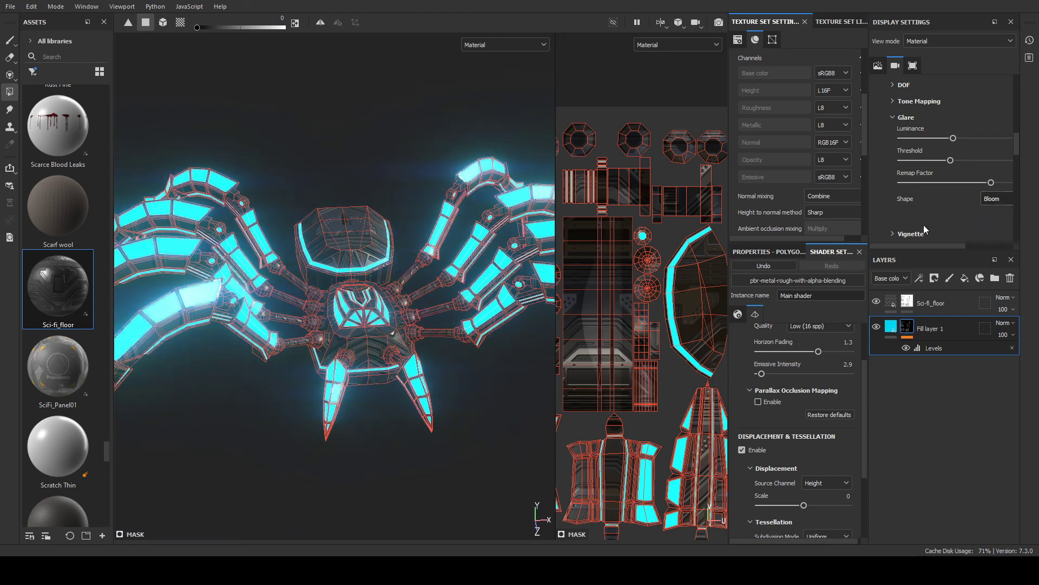
pyautogui.moveTo(761, 373); pyautogui.dragTo(761, 373)
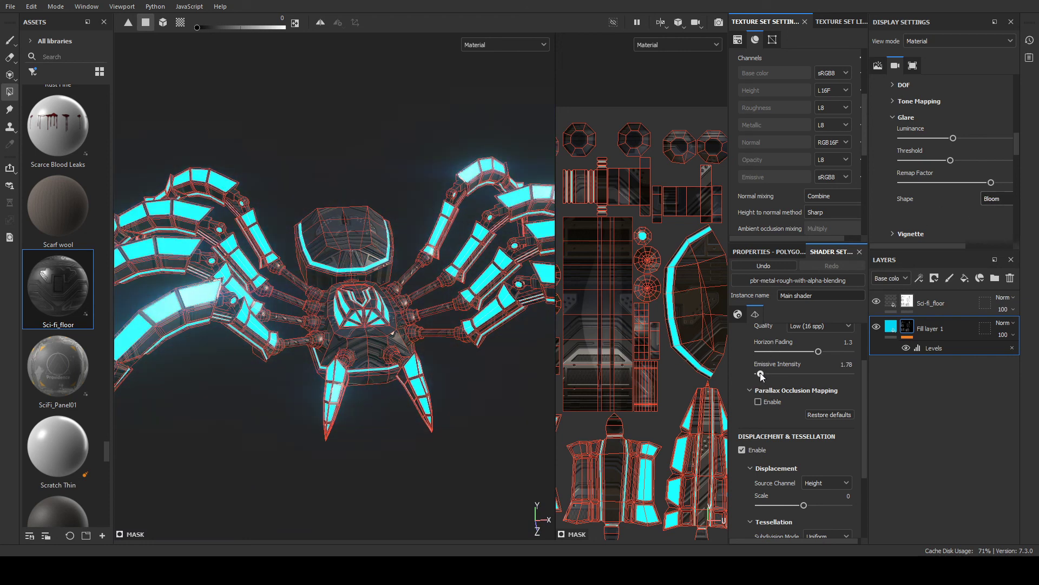
pyautogui.scroll(6, 918, 177)
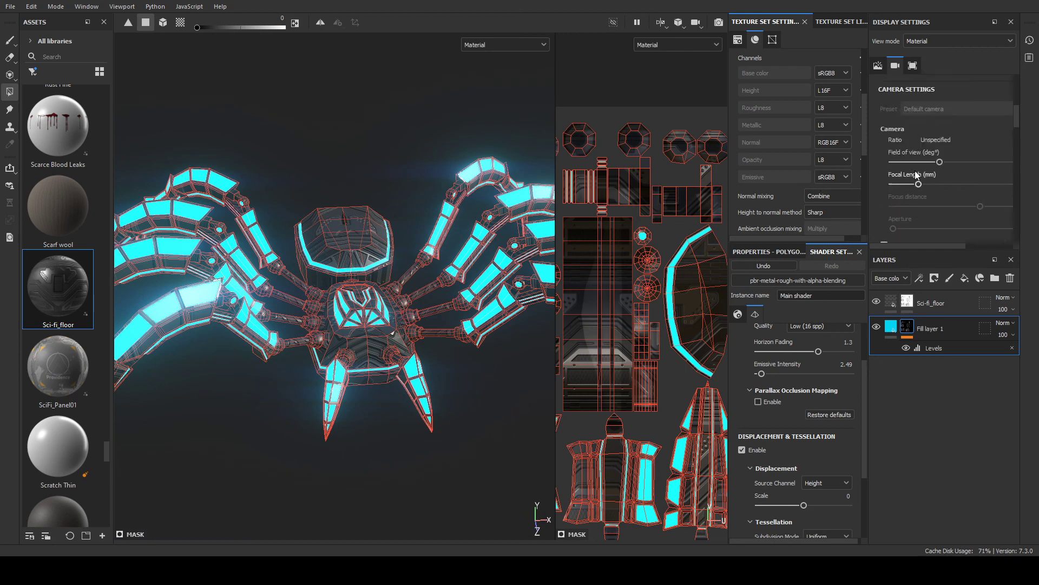
pyautogui.scroll(-4, 915, 171)
# - Switch Fill layer 1 from its mask to its fill content and inspect the glowing spider from several angles without the polygon overlay
pyautogui.click(890, 327)
pyautogui.keyDown('alt'); pyautogui.moveTo(453, 342); pyautogui.dragTo(344, 342); pyautogui.keyUp('alt')
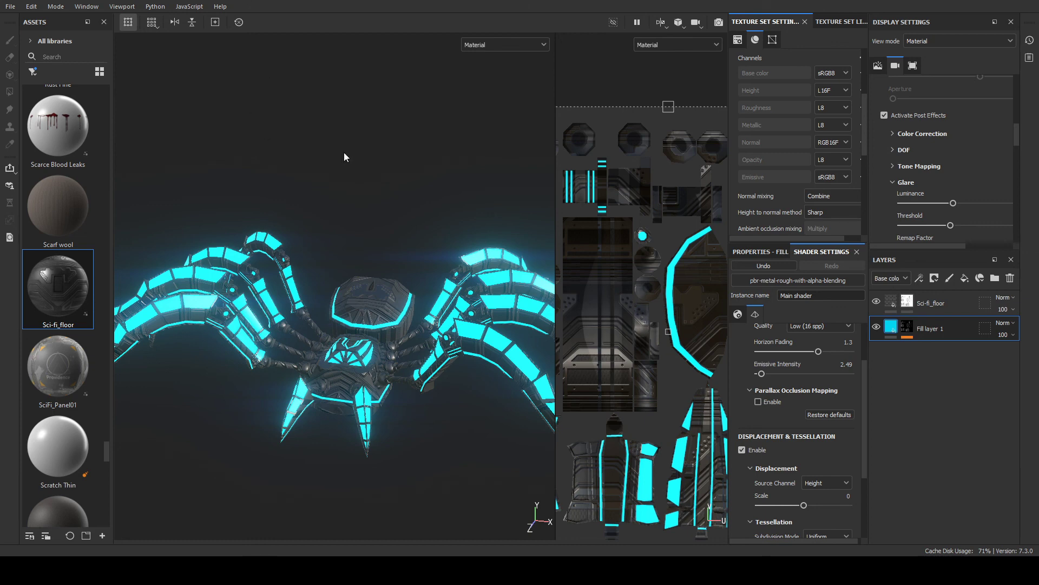
pyautogui.keyDown('alt'); pyautogui.moveTo(382, 160); pyautogui.dragTo(285, 114); pyautogui.keyUp('alt')
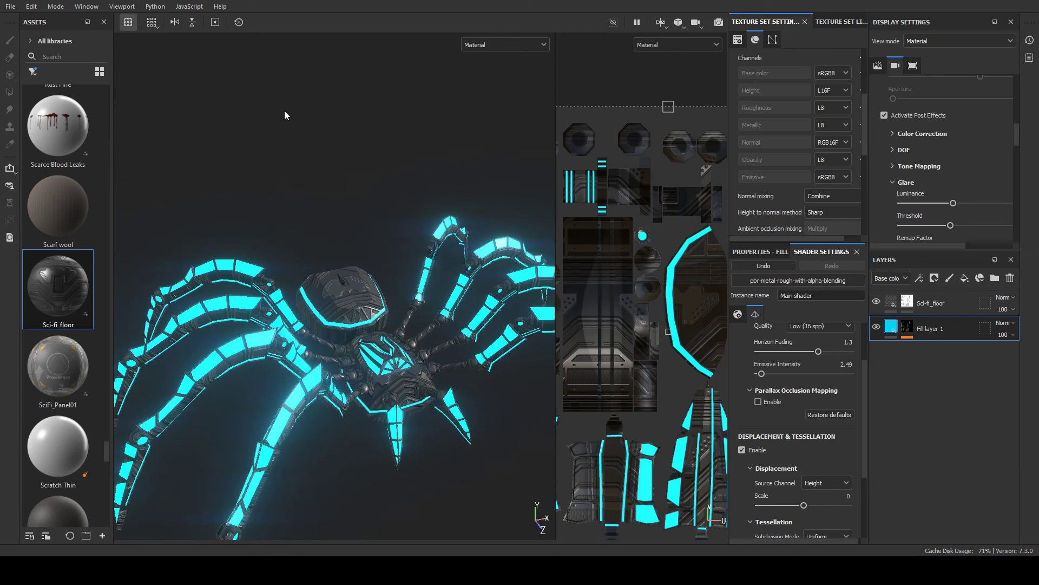
pyautogui.keyDown('alt'); pyautogui.moveTo(470, 267); pyautogui.dragTo(382, 247); pyautogui.keyUp('alt')
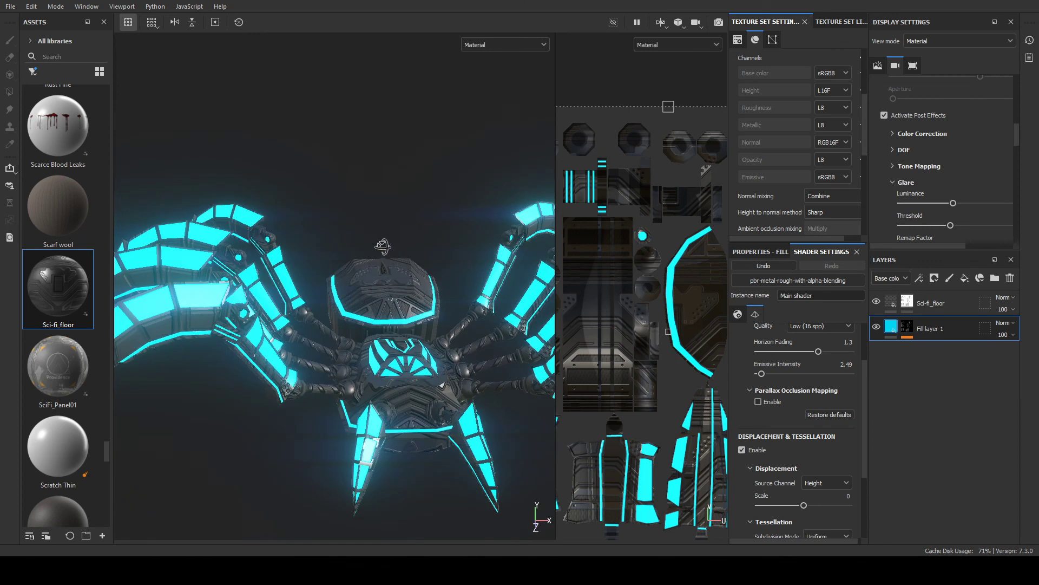
pyautogui.keyDown('alt'); pyautogui.moveTo(443, 288); pyautogui.dragTo(394, 260); pyautogui.keyUp('alt')
pyautogui.keyDown('alt'); pyautogui.moveTo(318, 209); pyautogui.dragTo(424, 252); pyautogui.keyUp('alt')
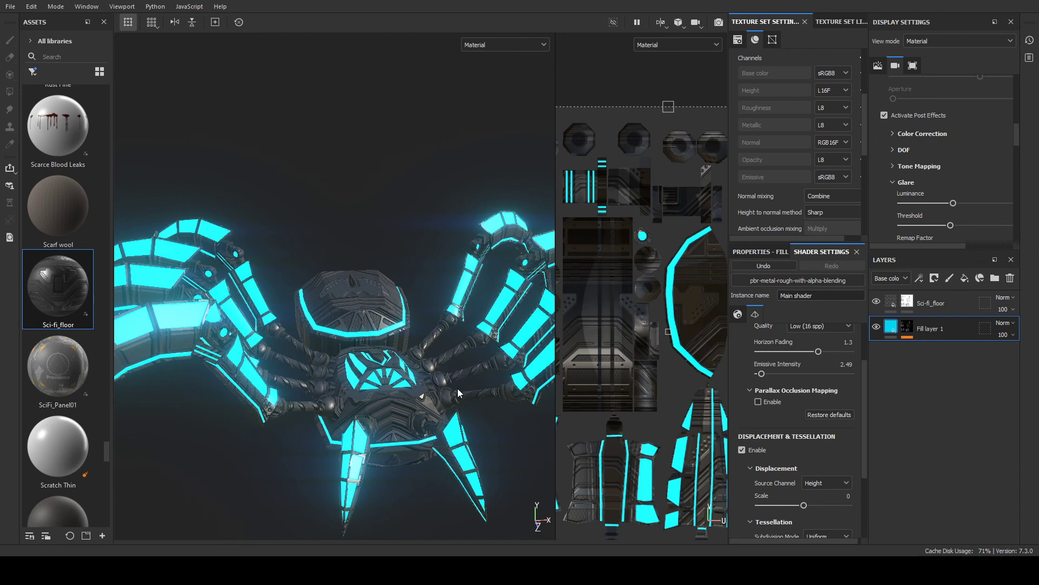
# - Save the project and frame the whole glowing spider in the 3D view
pyautogui.hotkey('ctrl', 's')
pyautogui.keyDown('alt'); pyautogui.moveTo(411, 277); pyautogui.dragTo(511, 360, button='right'); pyautogui.keyUp('alt')
pyautogui.scroll(4, 451, 366)
pyautogui.keyDown('alt'); pyautogui.moveTo(450, 364); pyautogui.dragTo(336, 396); pyautogui.keyUp('alt')
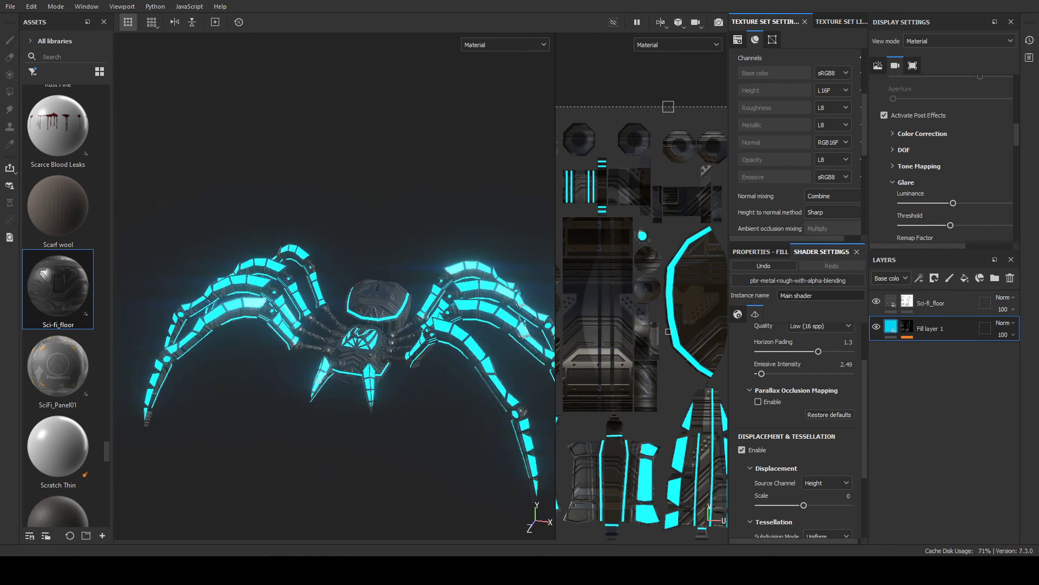